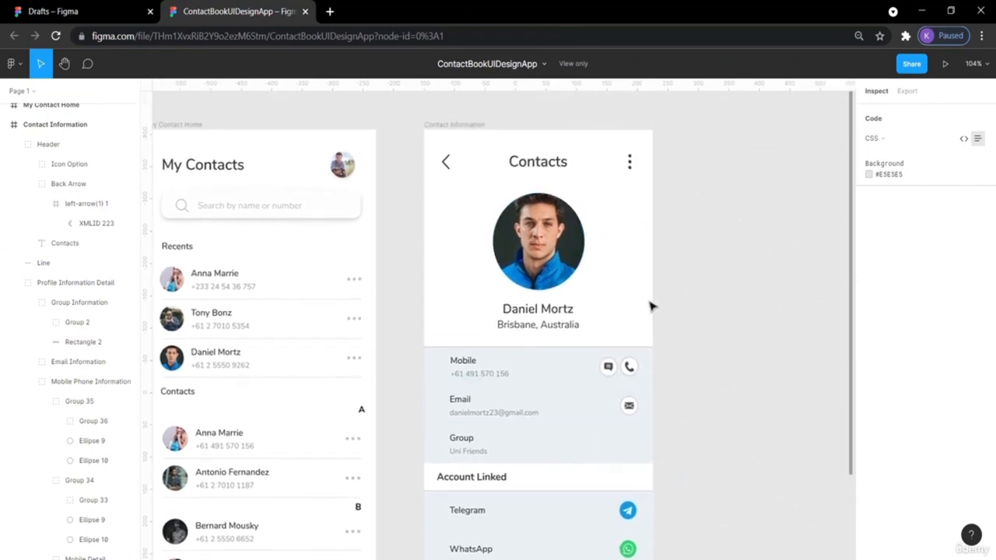
# - Review the ContactBookUIDesignApp reference screens, then switch to the Drafts tab
pyautogui.scroll(-1, 626, 350)
pyautogui.scroll(1, 302, 271)
pyautogui.hscroll(-1, 303, 272)
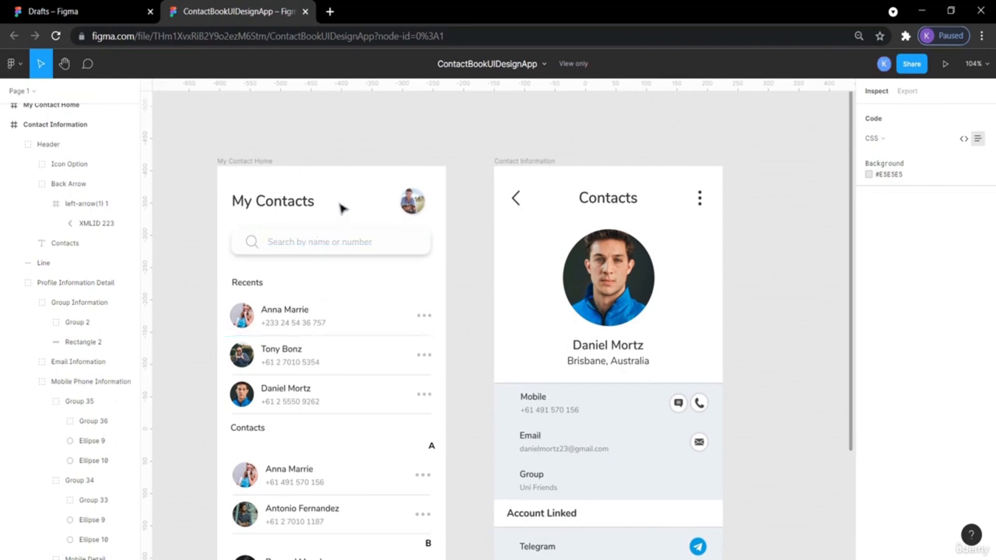
pyautogui.scroll(-1, 440, 270)
pyautogui.hscroll(1, 440, 271)
pyautogui.scroll(1, 440, 271)
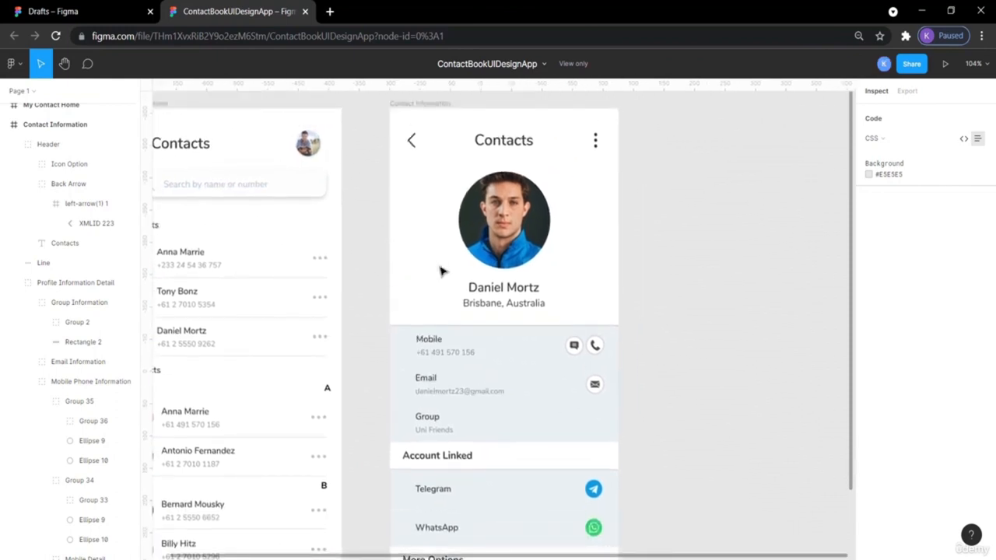
pyautogui.scroll(-1, 440, 271)
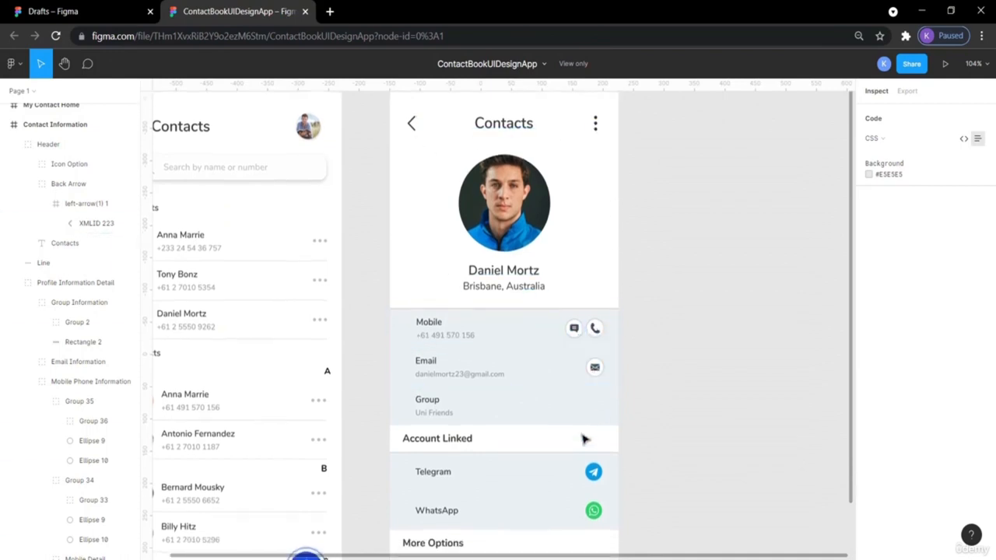
pyautogui.scroll(-2, 584, 440)
pyautogui.scroll(1, 469, 380)
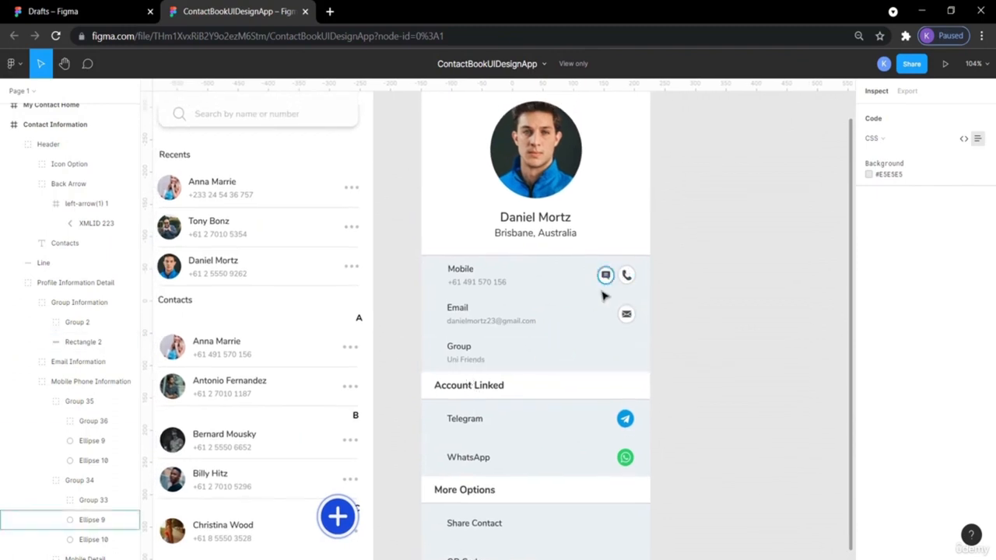
pyautogui.hscroll(-1, 587, 306)
pyautogui.scroll(1, 588, 307)
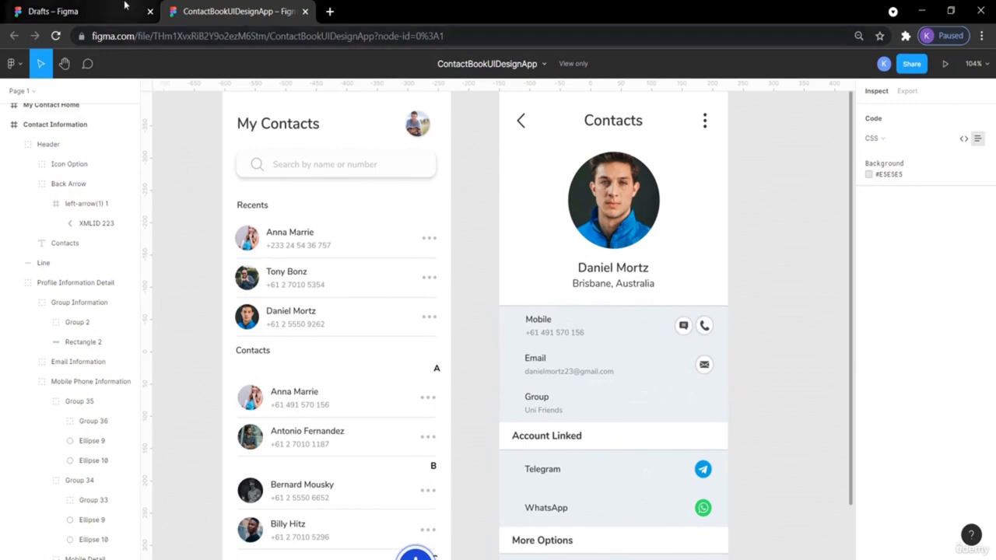
pyautogui.click(98, 11)
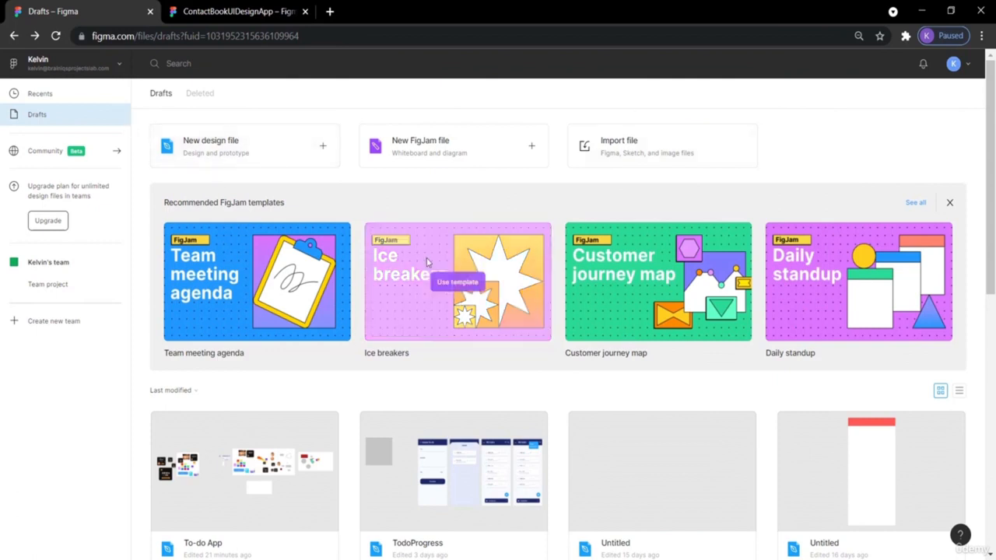
# - Create a new blank design file and pick Frame to show the phone size presets
pyautogui.click(230, 149)
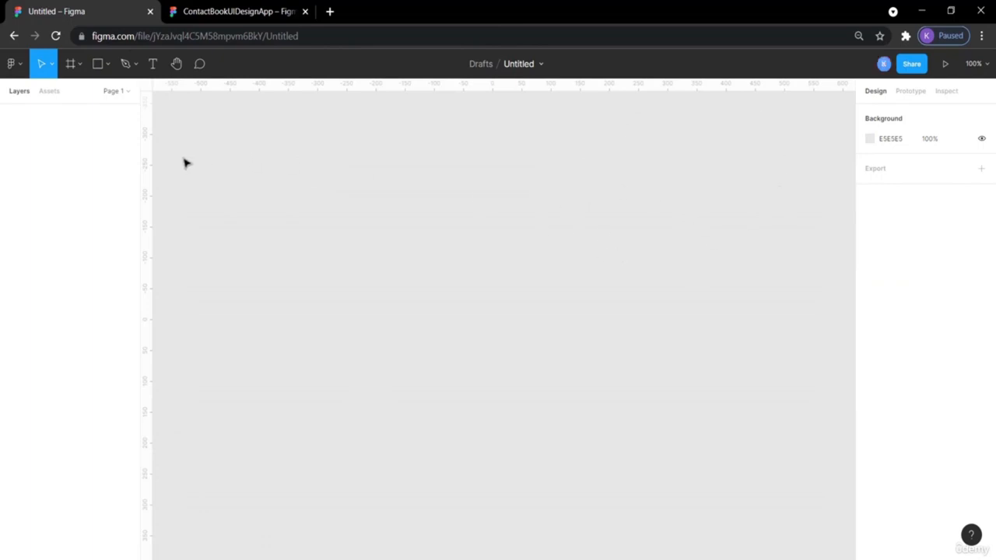
pyautogui.click(81, 63)
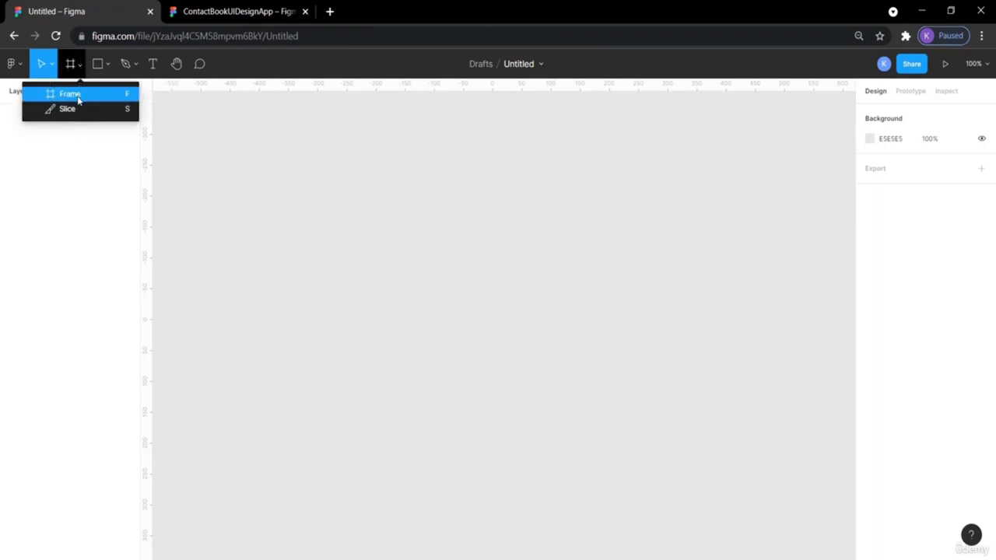
pyautogui.click(70, 94)
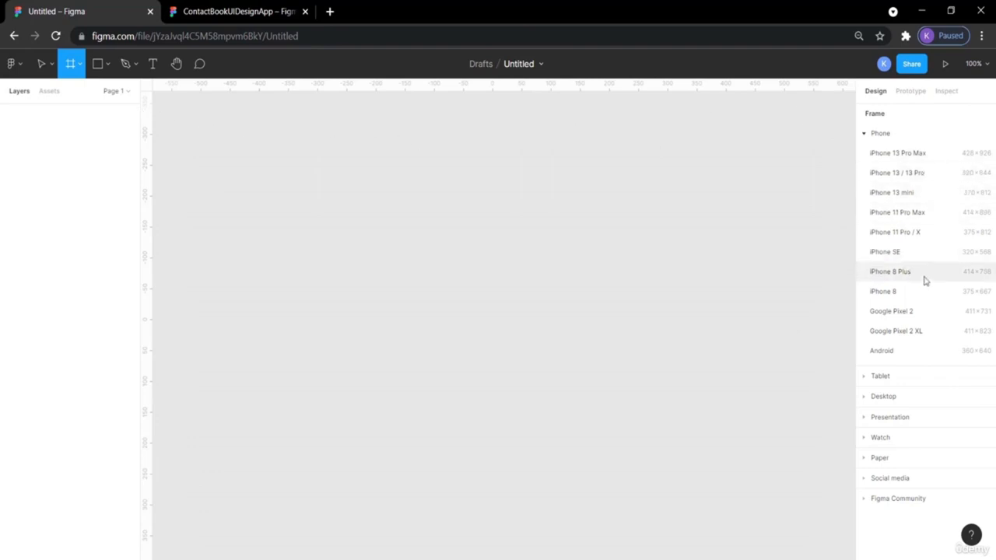
# - Add a 428×926 iPhone 13 Pro Max frame to the canvas
pyautogui.click(904, 155)
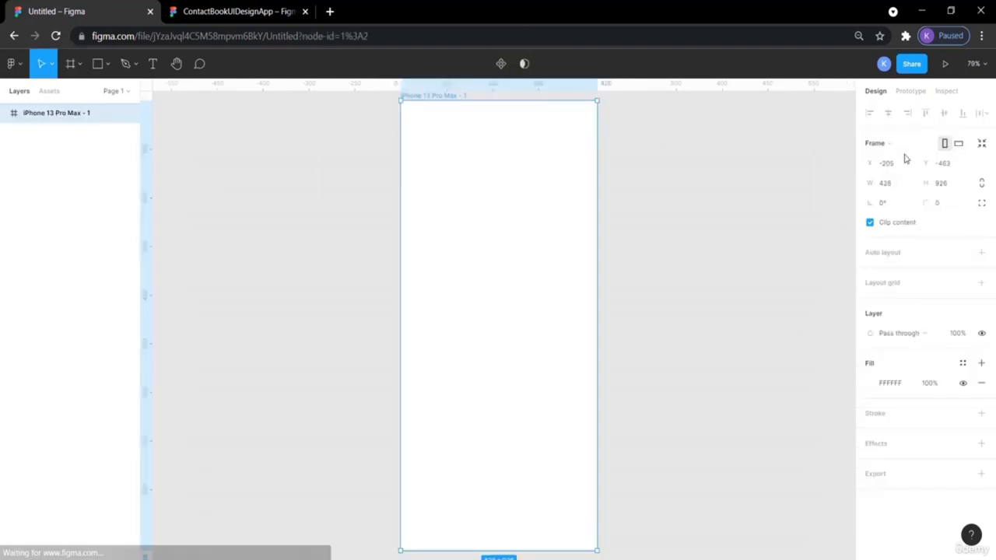
pyautogui.scroll(-1, 780, 244)
pyautogui.hscroll(1, 780, 244)
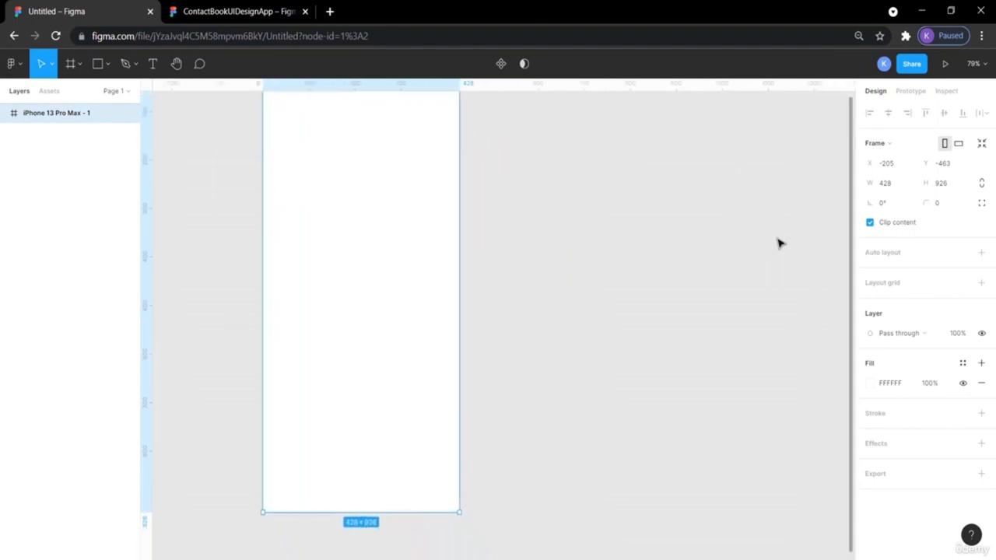
pyautogui.scroll(2, 781, 243)
pyautogui.scroll(-1, 781, 243)
pyautogui.scroll(-1, 780, 244)
pyautogui.hscroll(1, 780, 244)
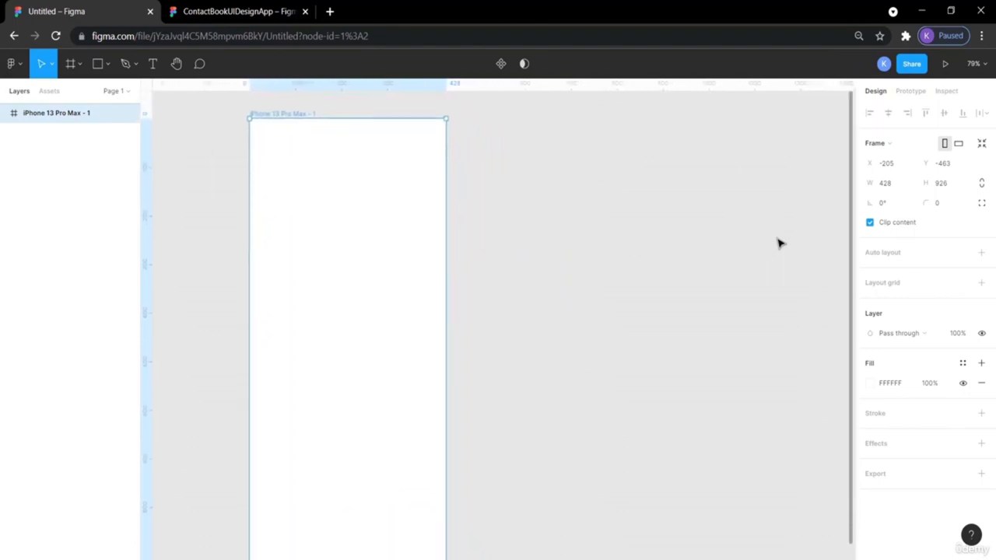
pyautogui.scroll(-1, 780, 243)
pyautogui.click(643, 203)
pyautogui.scroll(3, 584, 203)
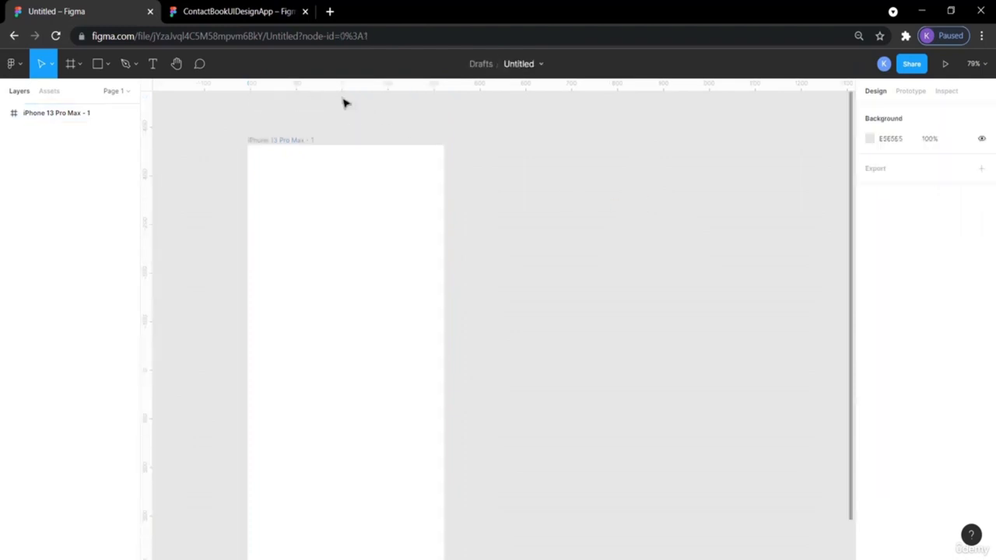
# - Glance at the reference design, then rename the phone frame 'Contact Info'
pyautogui.click(237, 11)
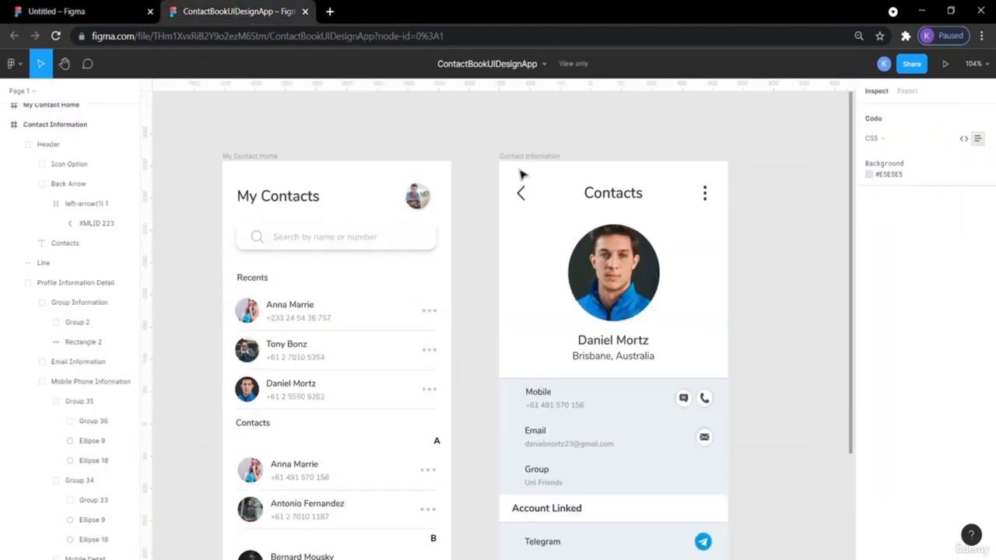
pyautogui.click(95, 11)
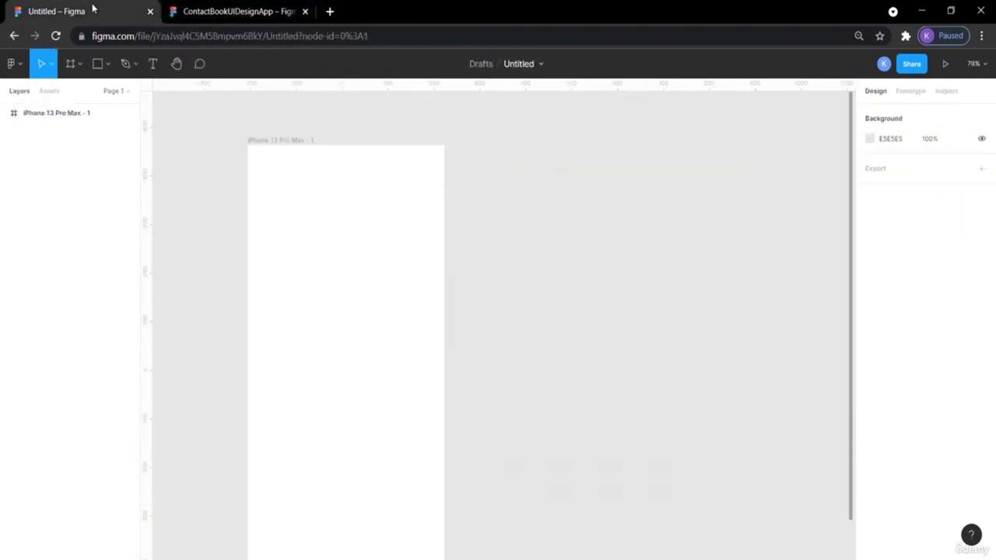
pyautogui.click(297, 143)
pyautogui.doubleClick(296, 141)
pyautogui.write('Contact Info')
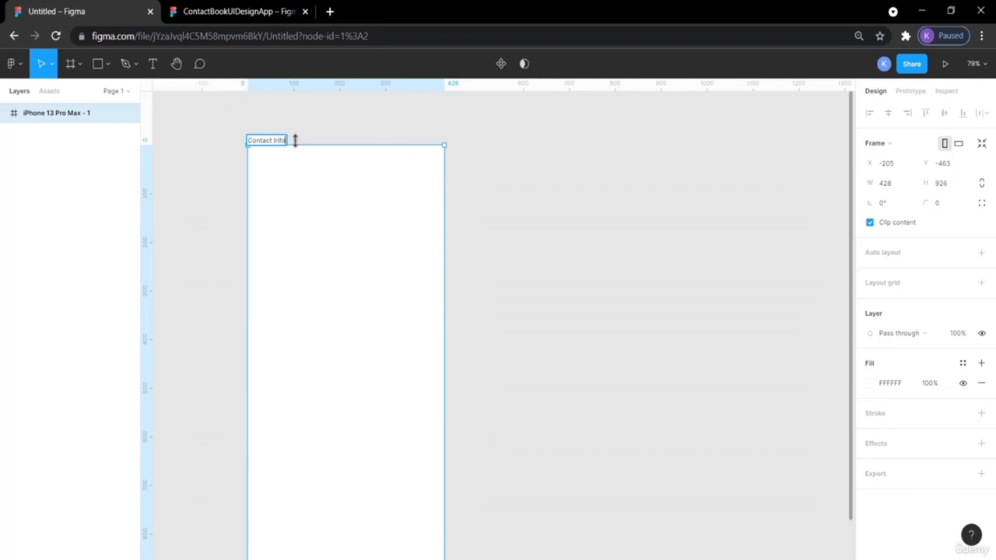
pyautogui.click(512, 213)
# - Compare against the reference contact design and return to the Contact Info file
pyautogui.scroll(-1, 511, 213)
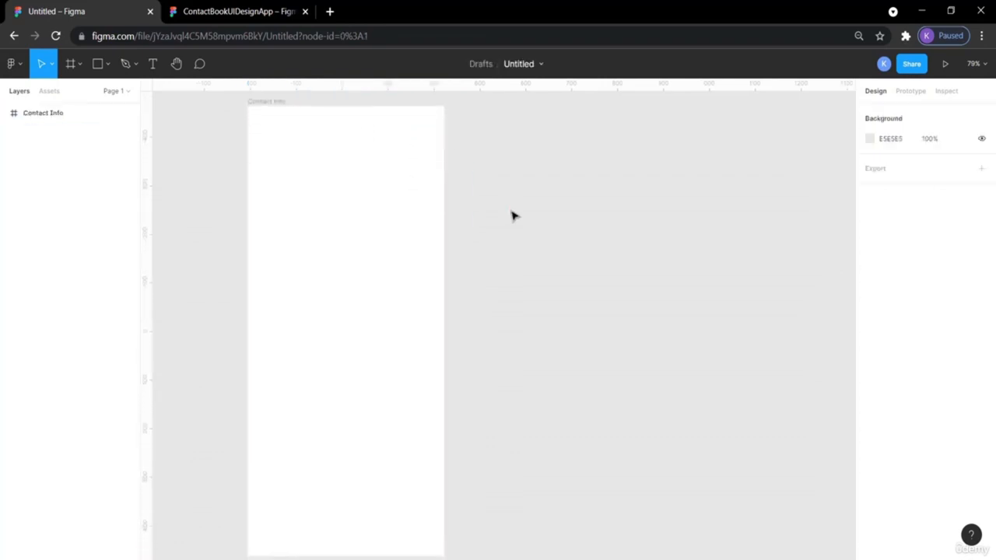
pyautogui.hscroll(-2, 511, 216)
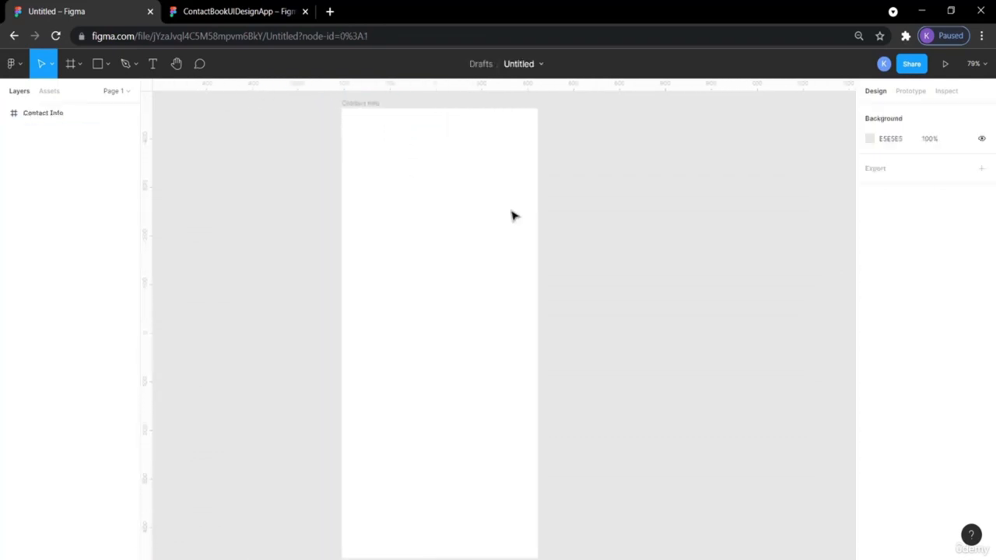
pyautogui.click(203, 10)
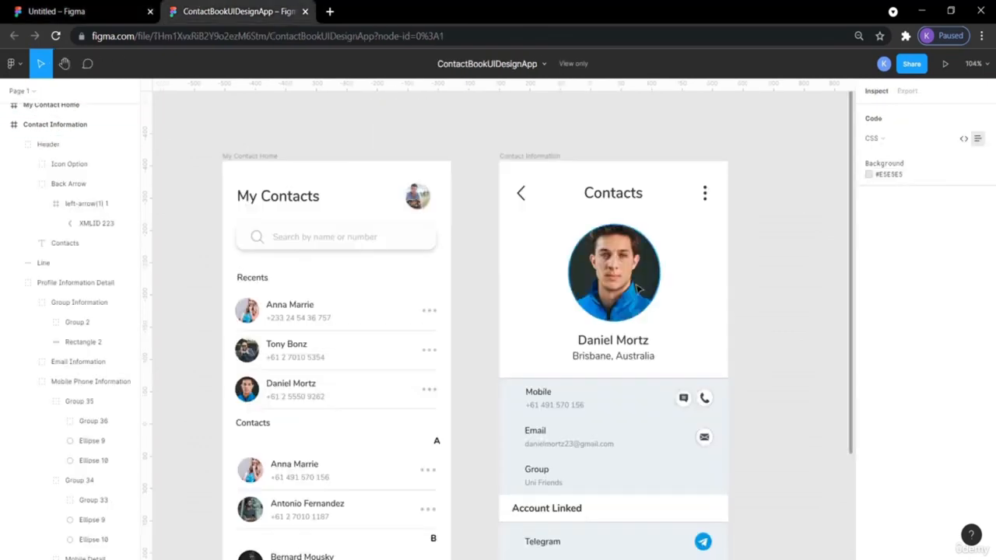
pyautogui.scroll(-3, 645, 413)
pyautogui.scroll(3, 645, 413)
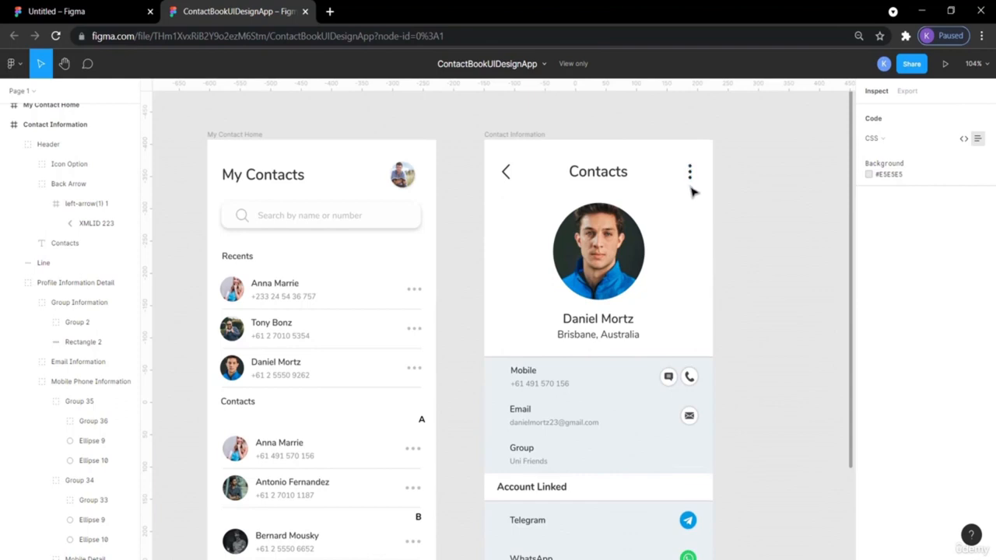
pyautogui.click(76, 10)
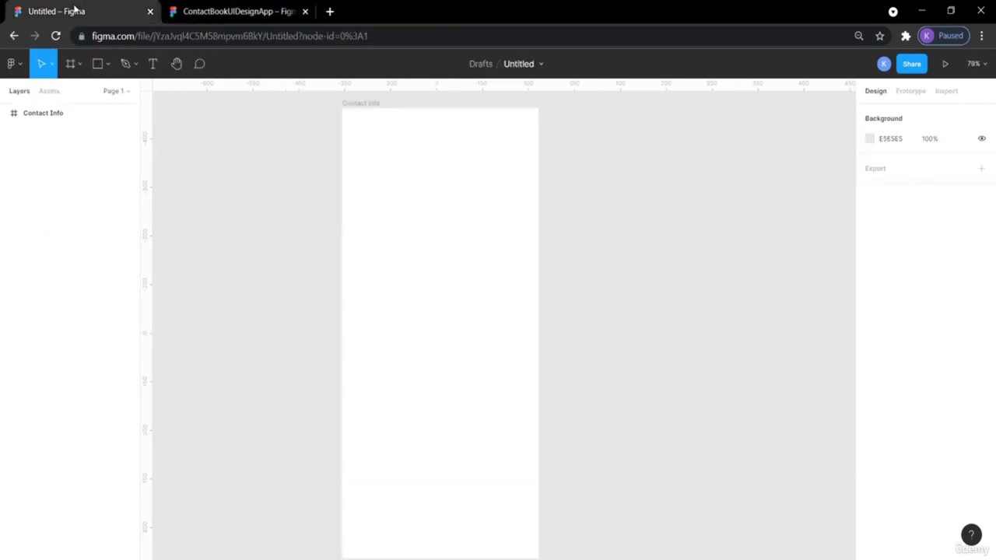
# - Show the canvas Plugins submenu listing Iconify, LottieFiles and Material Design Icons
pyautogui.rightClick(600, 163)
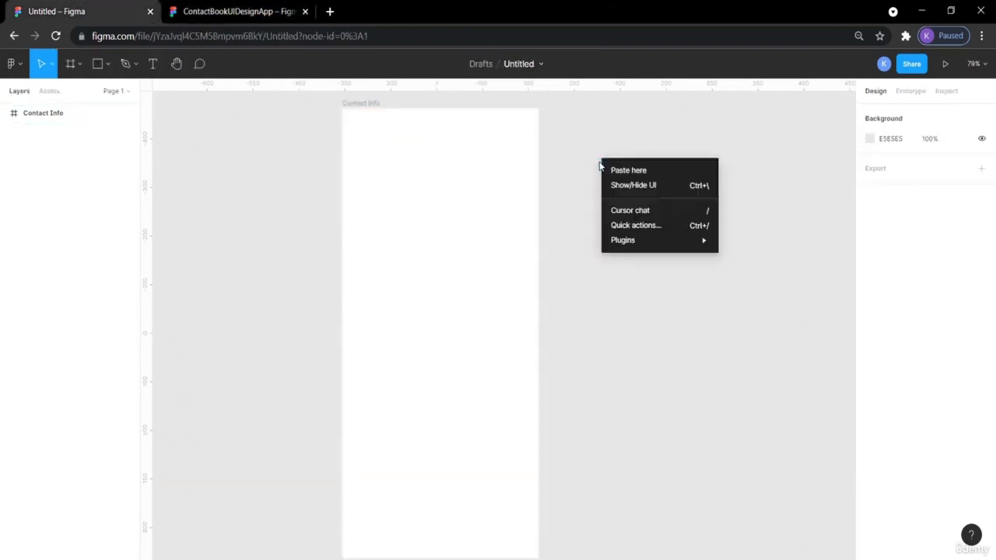
pyautogui.moveTo(678, 245)
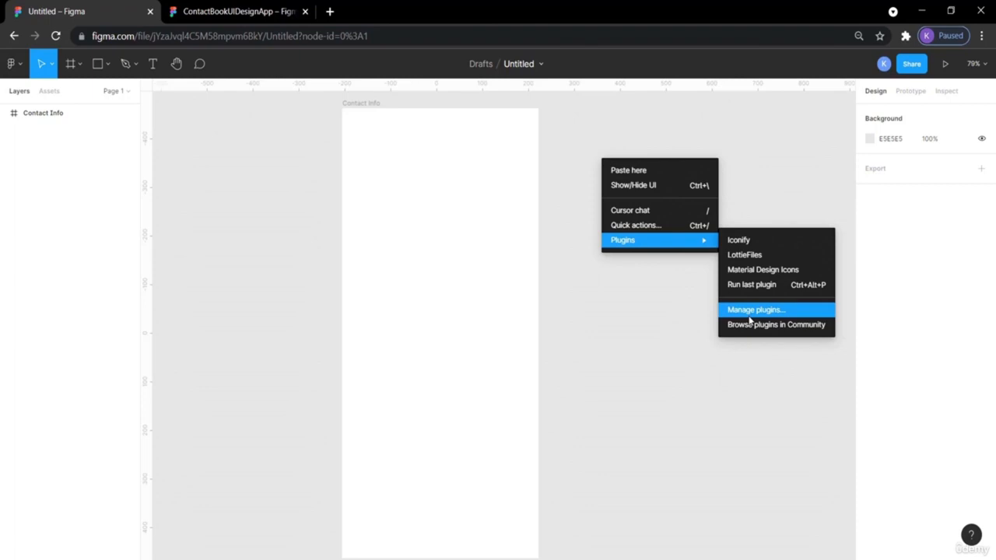
pyautogui.rightClick(697, 167)
pyautogui.moveTo(760, 251)
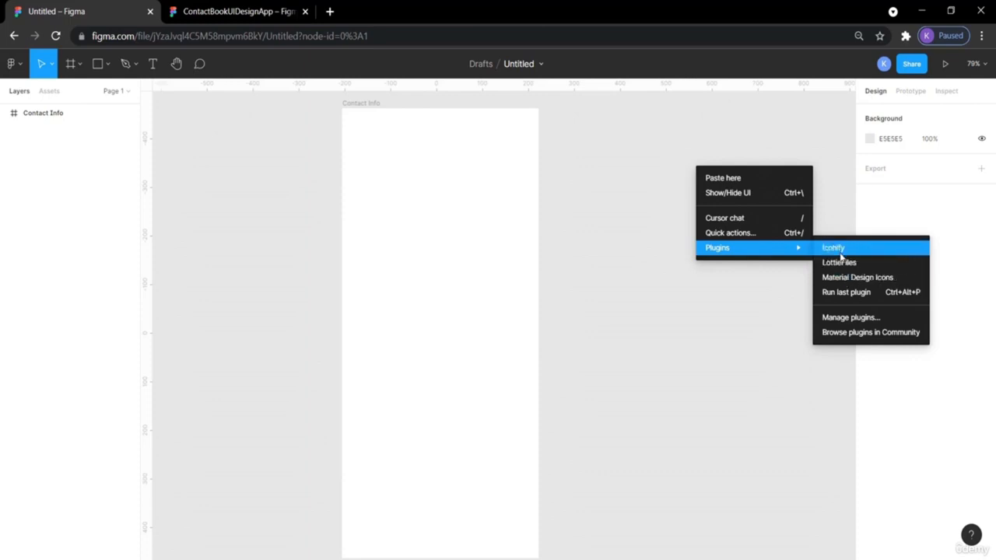
# - Launch Iconify and compare against the reference design's WhatsApp row
pyautogui.click(840, 247)
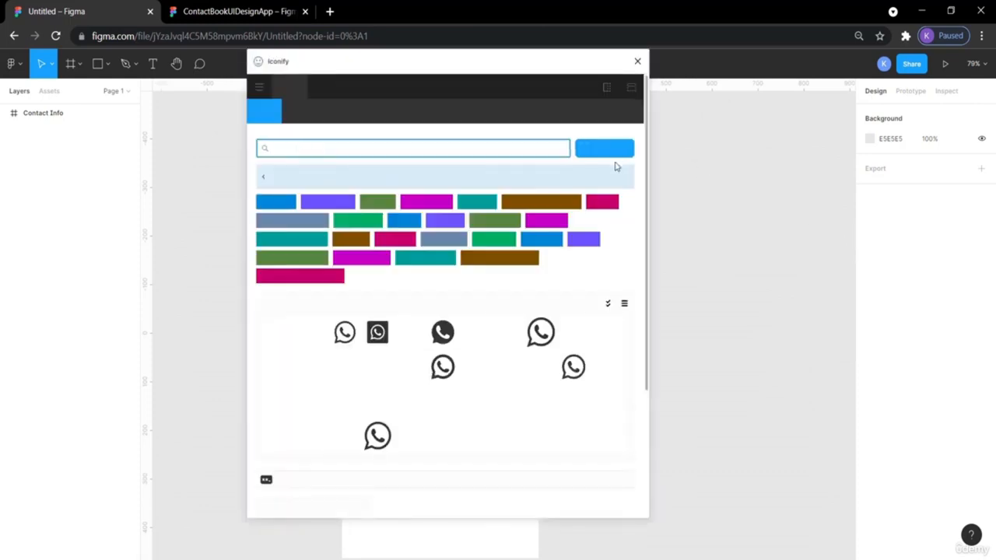
pyautogui.click(250, 9)
pyautogui.scroll(-3, 714, 446)
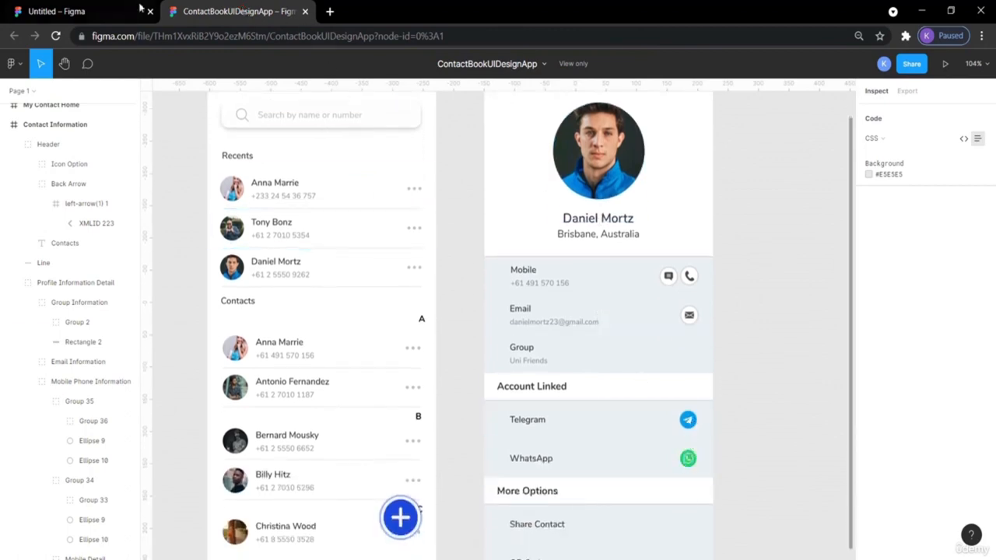
pyautogui.click(111, 11)
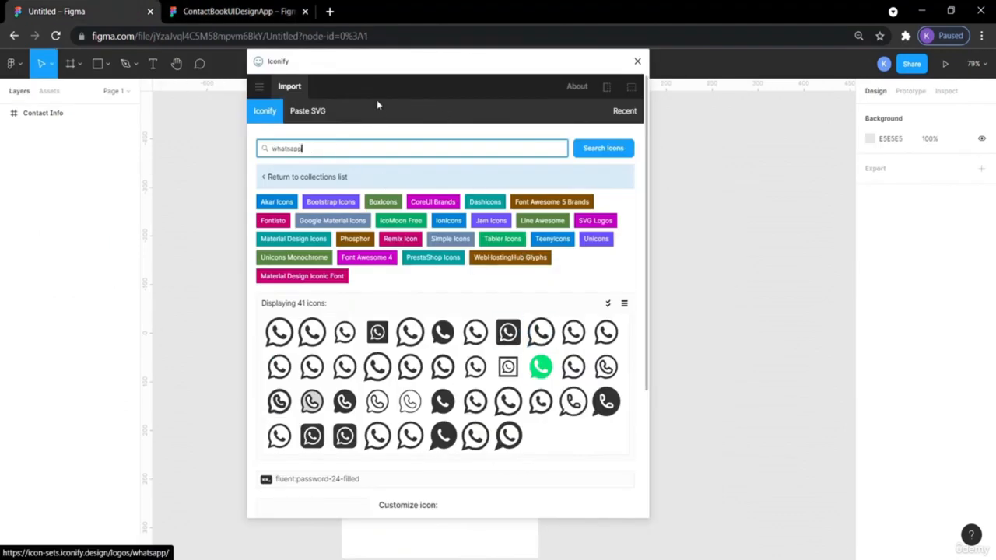
# - Import the green logos:whatsapp icon (256×259) and close the plugin
pyautogui.click(540, 367)
pyautogui.scroll(-2, 491, 214)
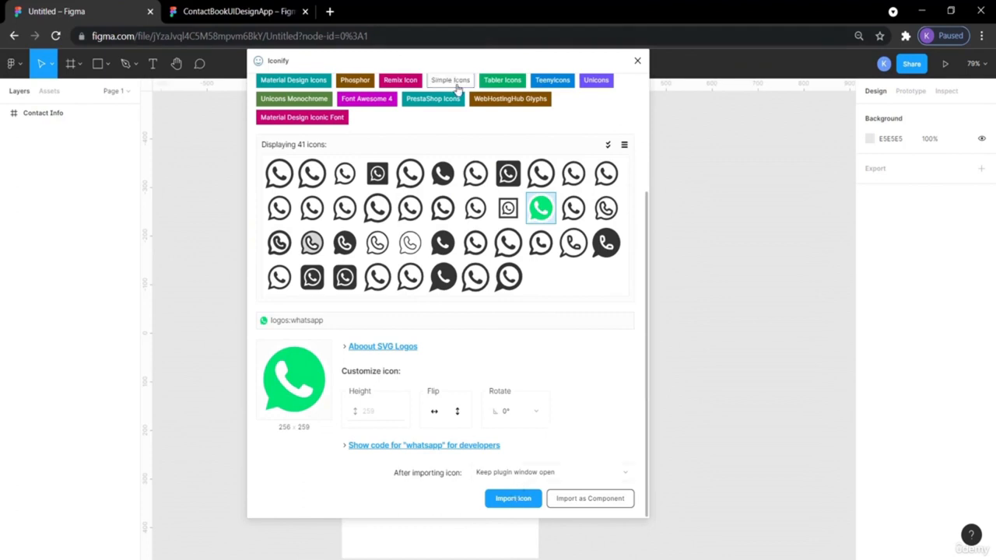
pyautogui.moveTo(382, 64); pyautogui.dragTo(505, 17)
pyautogui.click(637, 529)
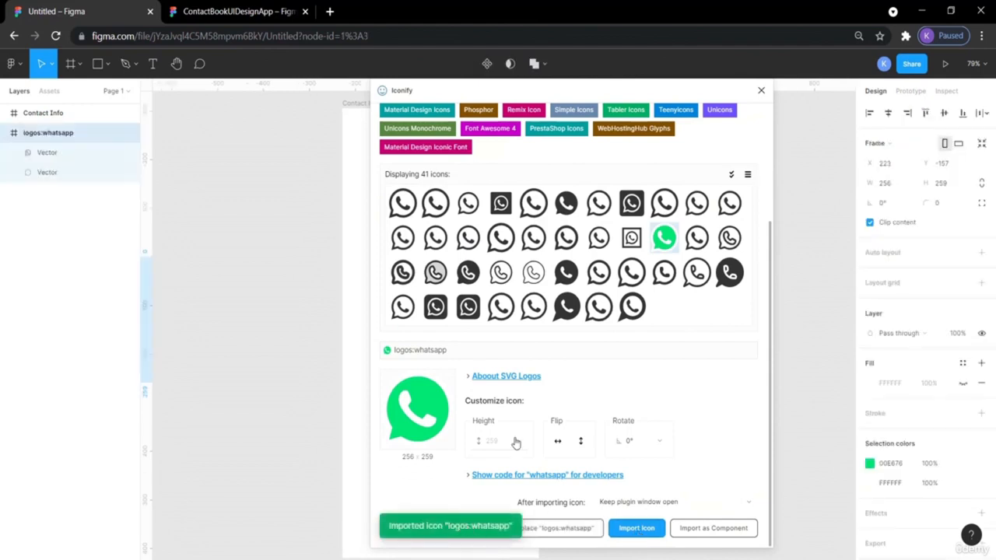
pyautogui.click(761, 90)
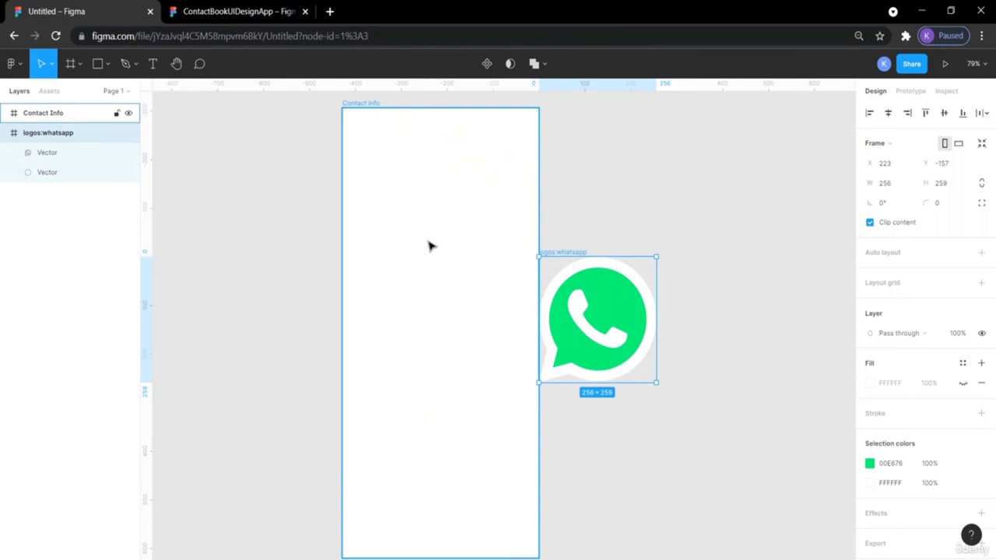
# - Launch Iconify from the canvas menu and search 'telegra'
pyautogui.rightClick(672, 160)
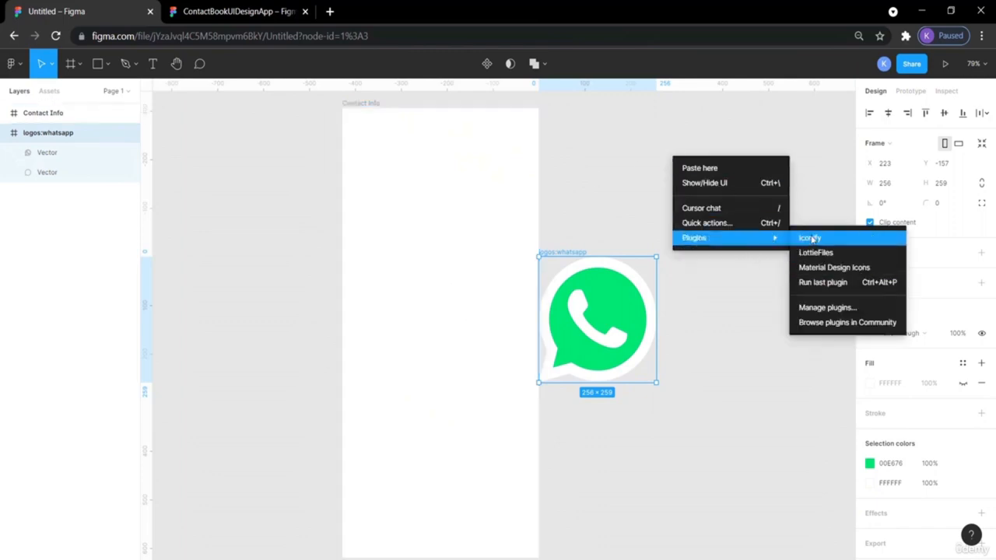
pyautogui.click(810, 239)
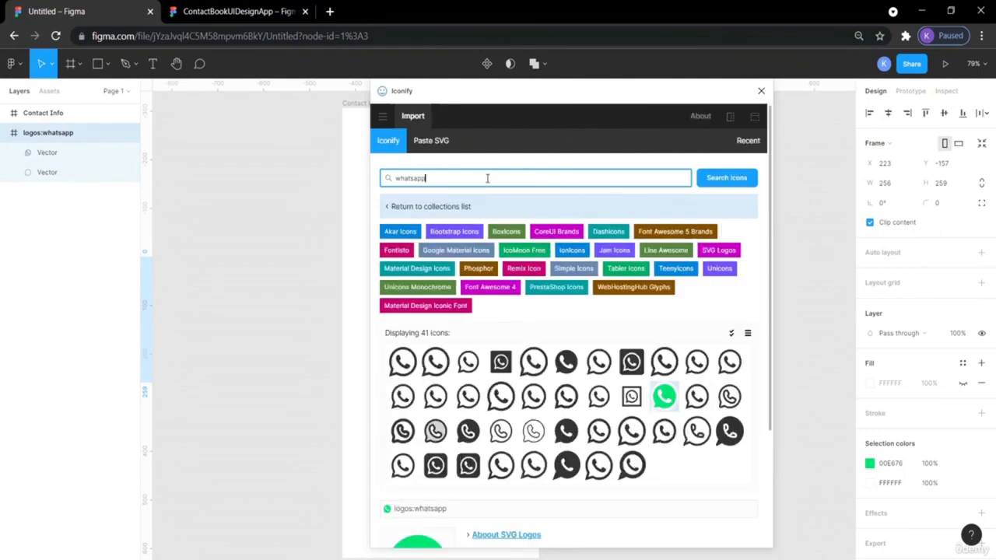
pyautogui.doubleClick(486, 178)
pyautogui.write('telegram')
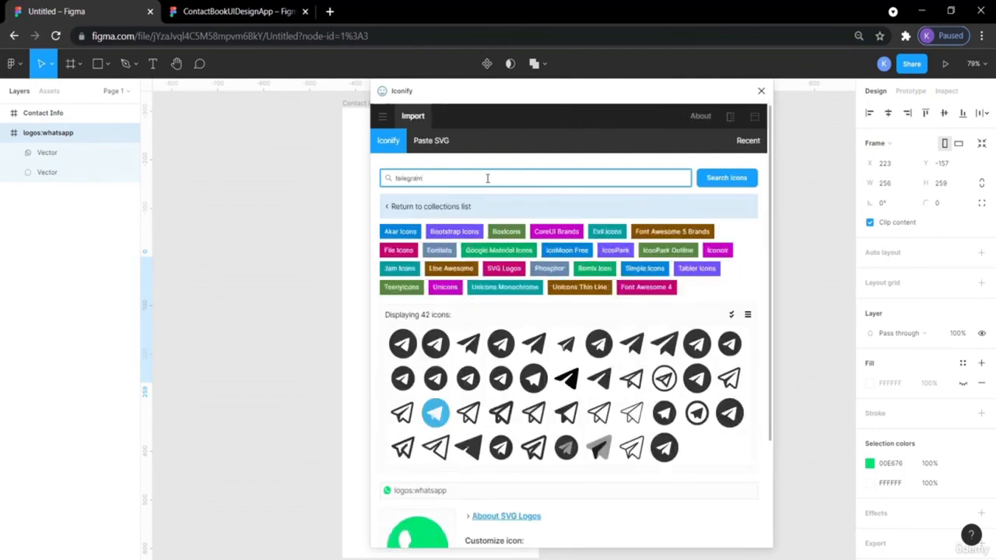
# - Import the blue Telegram logo (256×256) and close the plugin
pyautogui.click(436, 414)
pyautogui.scroll(-2, 438, 421)
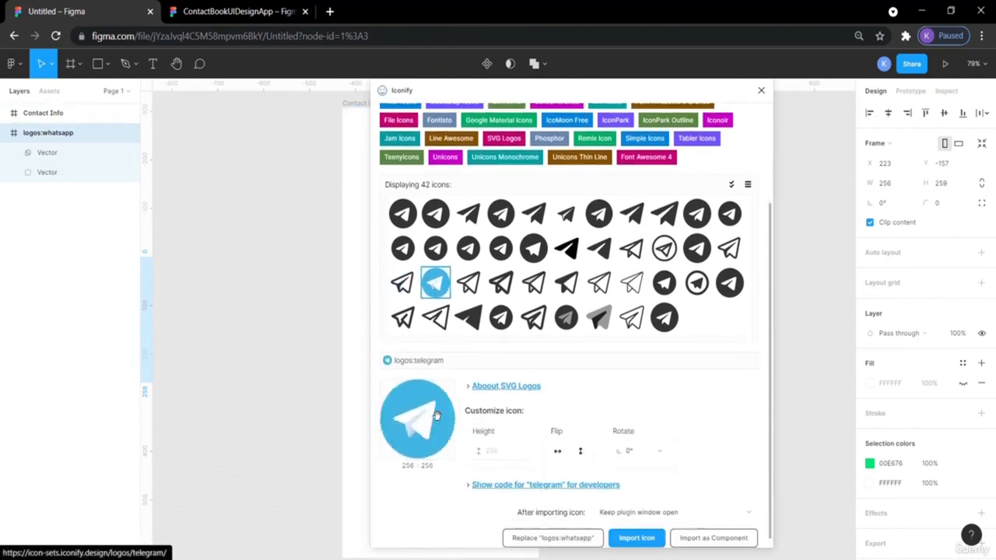
pyautogui.click(639, 536)
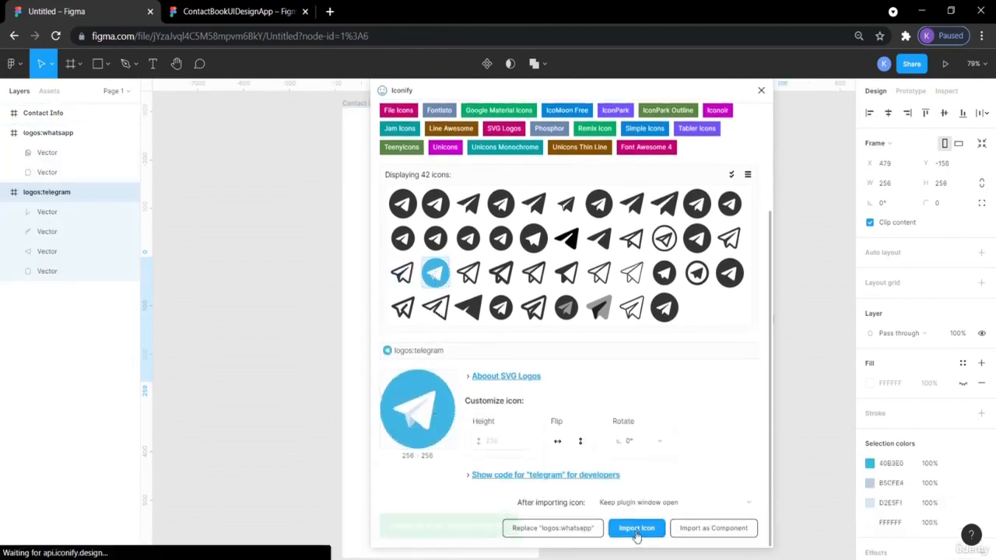
pyautogui.click(762, 92)
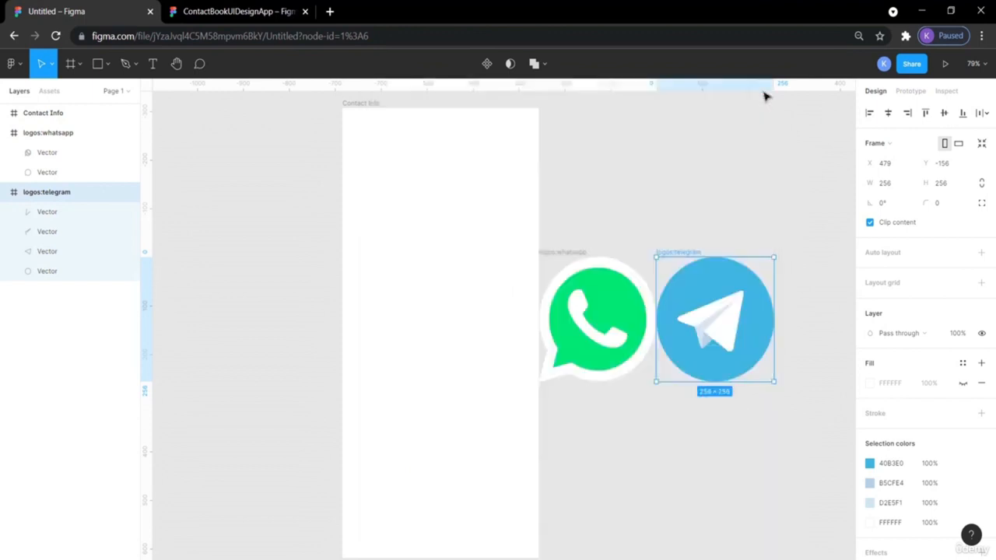
pyautogui.click(709, 198)
pyautogui.hscroll(1, 708, 199)
pyautogui.hscroll(4, 708, 200)
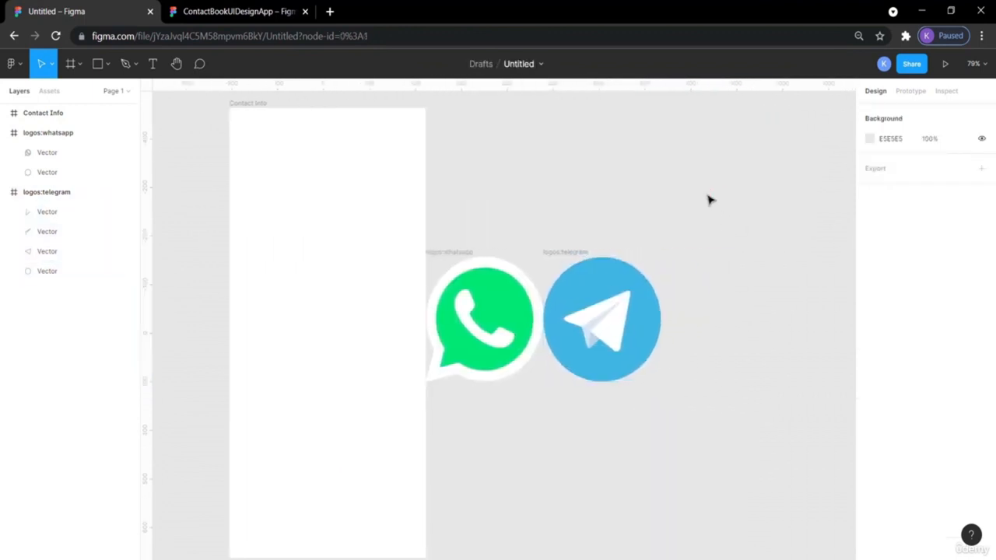
# - Move both WhatsApp logo vectors to the left of the Contact Info frame
pyautogui.hscroll(-6, 684, 272)
pyautogui.click(614, 304)
pyautogui.moveTo(614, 305); pyautogui.dragTo(227, 198)
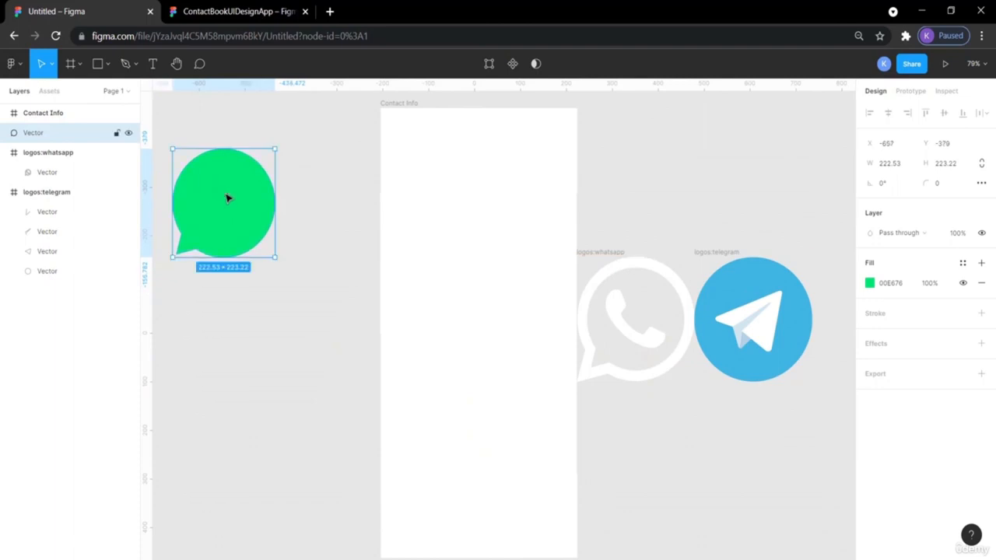
pyautogui.hotkey('ctrl', 'z')
pyautogui.moveTo(619, 242); pyautogui.dragTo(238, 209)
pyautogui.moveTo(700, 218); pyautogui.dragTo(245, 383)
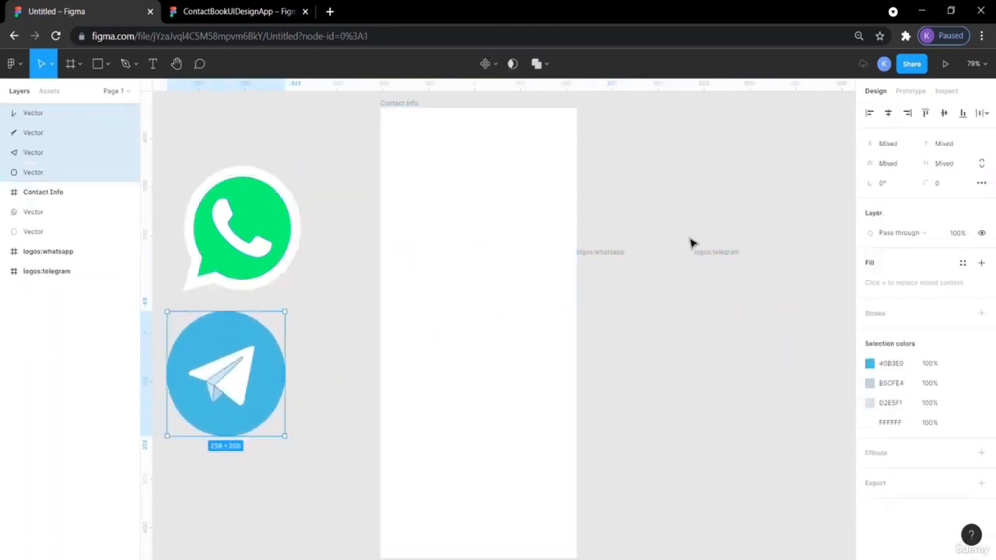
# - Delete the empty logos:whatsapp and logos:telegram frames
pyautogui.click(615, 254)
pyautogui.press('Delete')
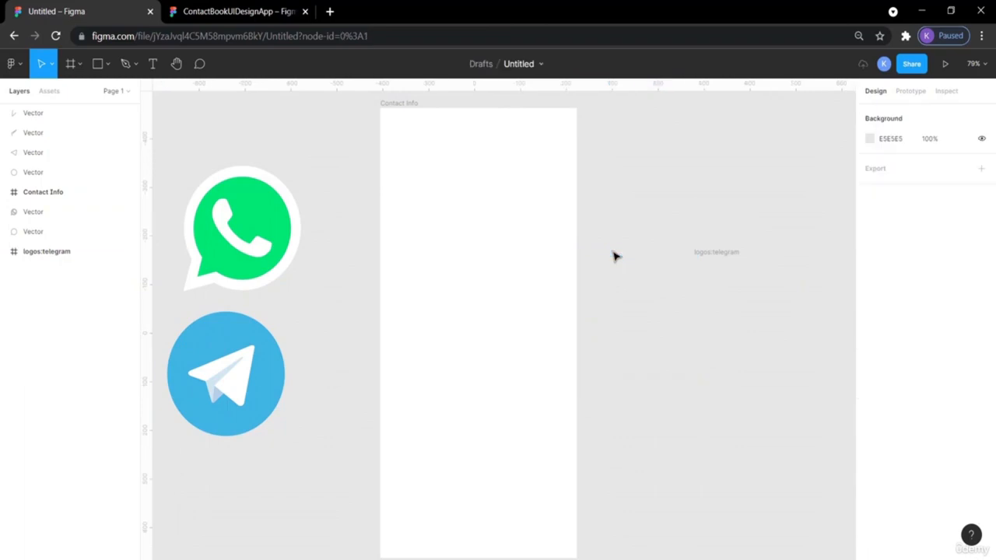
pyautogui.click(723, 258)
pyautogui.press('Delete')
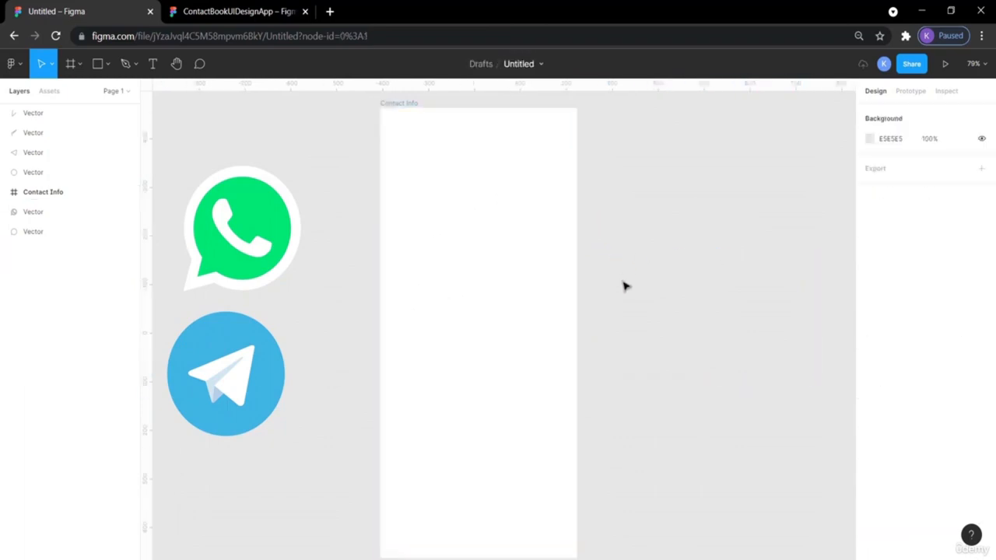
pyautogui.hscroll(-1, 624, 285)
# - Check the ContactBookUIDesignApp reference, then bring up Plugins on the Untitled canvas
pyautogui.click(209, 7)
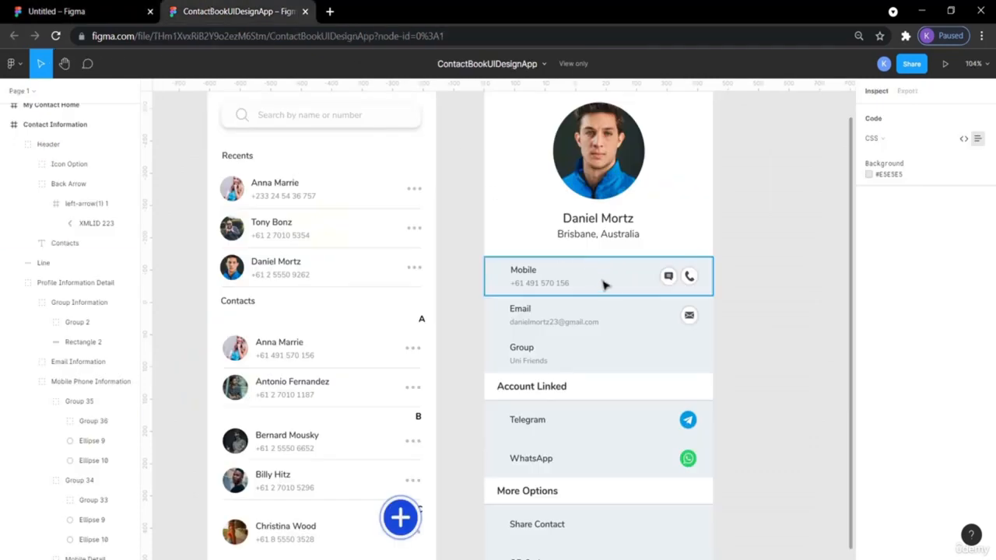
pyautogui.scroll(3, 658, 196)
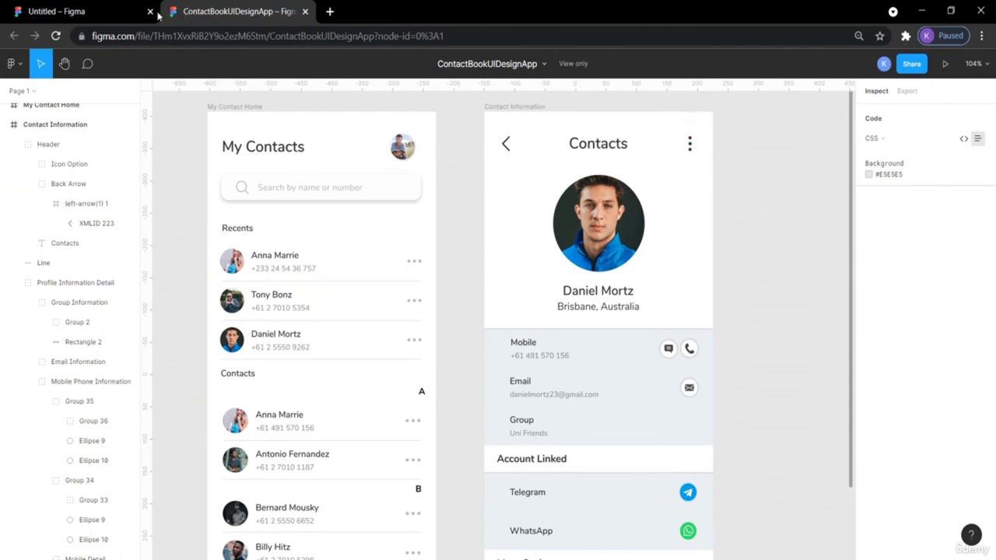
pyautogui.click(80, 11)
pyautogui.rightClick(630, 130)
pyautogui.moveTo(700, 224)
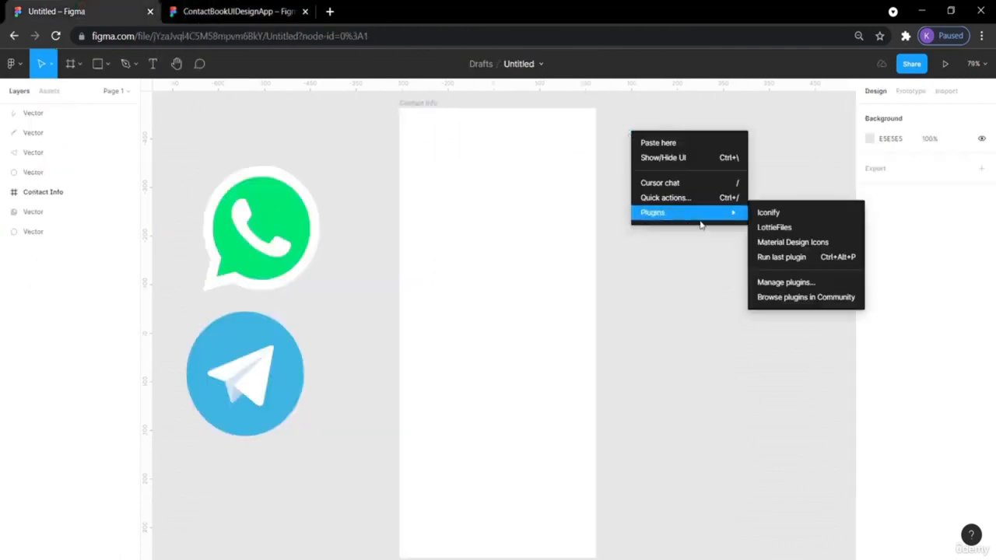
# - Launch Material Design Icons and drag the Telegram logo's paper plane shape aside
pyautogui.click(792, 243)
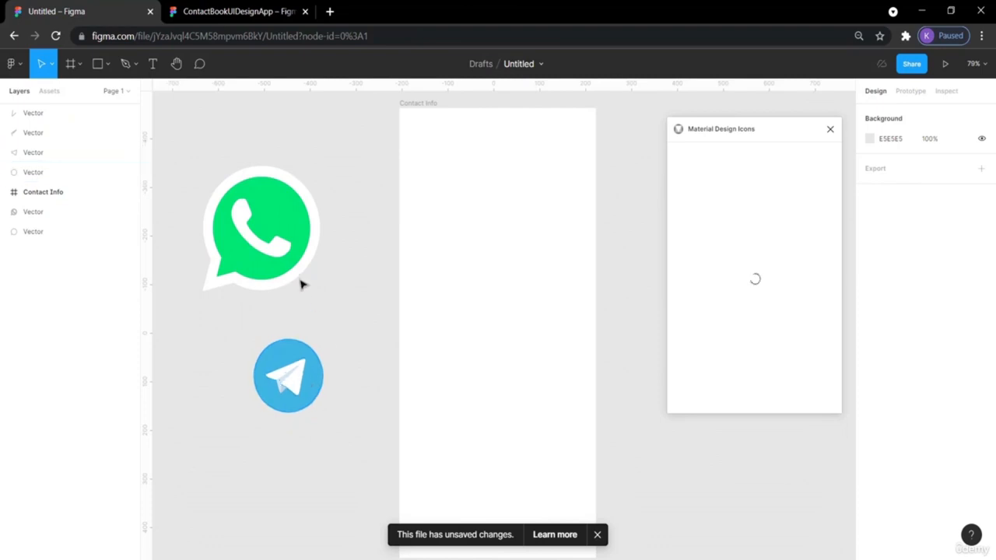
pyautogui.moveTo(292, 381); pyautogui.dragTo(337, 404)
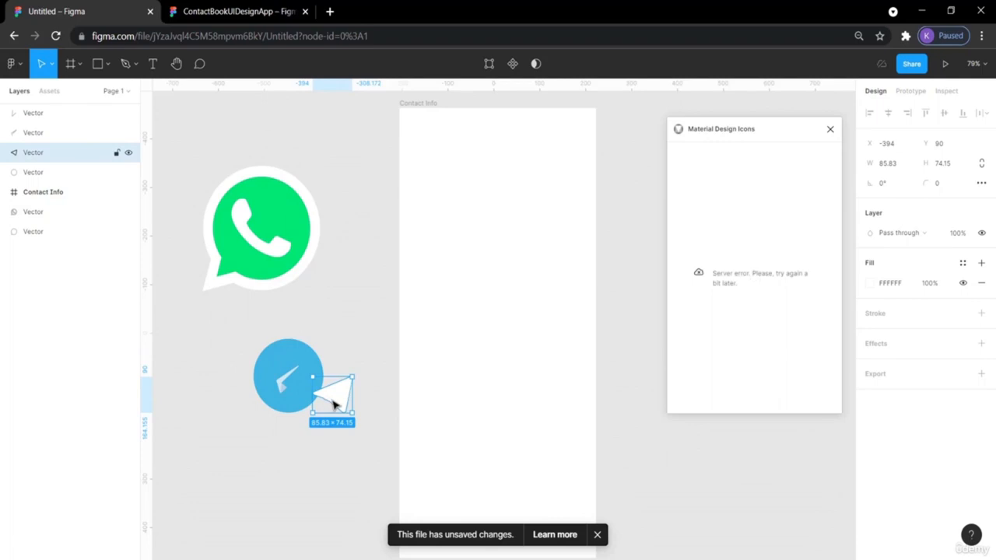
# - Group the Telegram logo's four parts, keeping the circle beneath the paper plane
pyautogui.hotkey('ctrl', 'z')
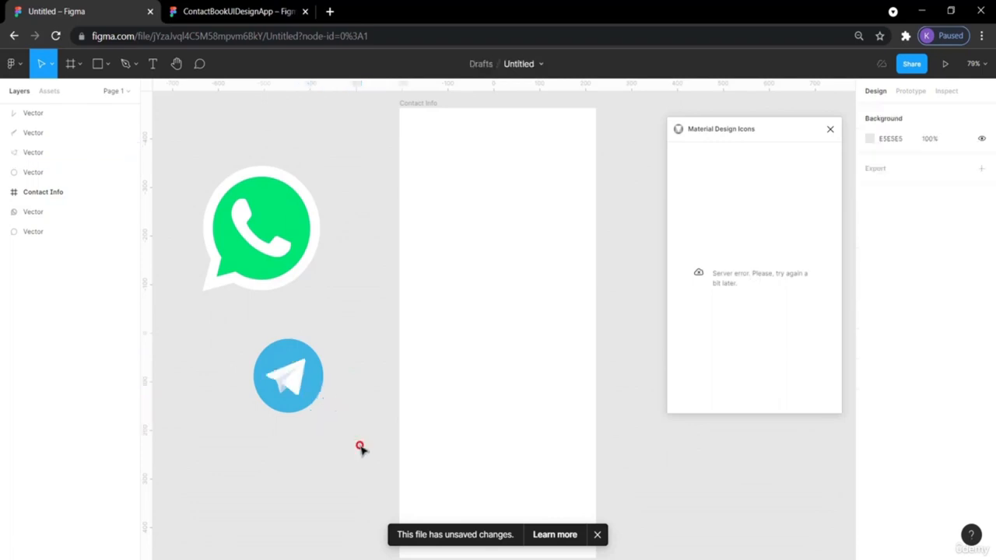
pyautogui.moveTo(360, 446); pyautogui.dragTo(241, 334)
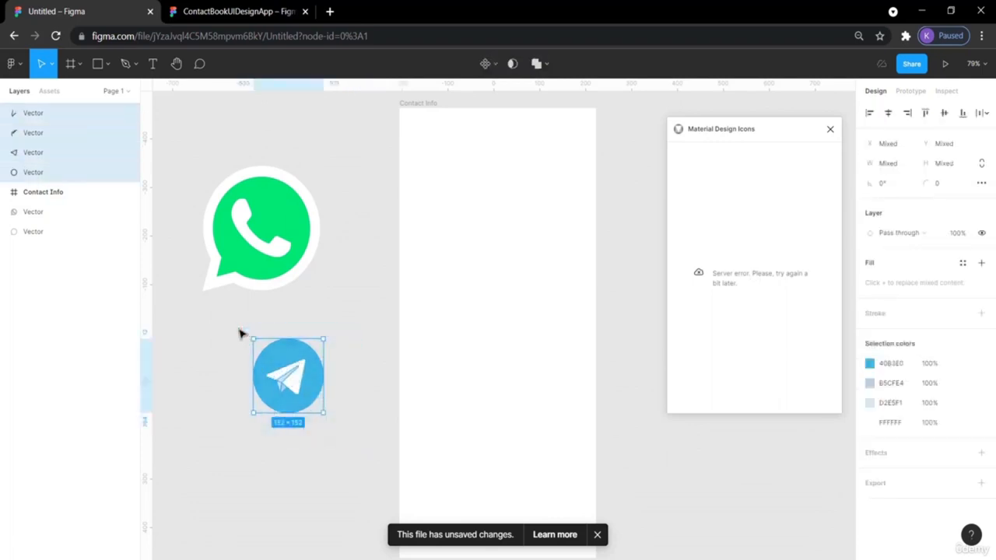
pyautogui.hotkey('ctrl', 'g')
pyautogui.doubleClick(319, 399)
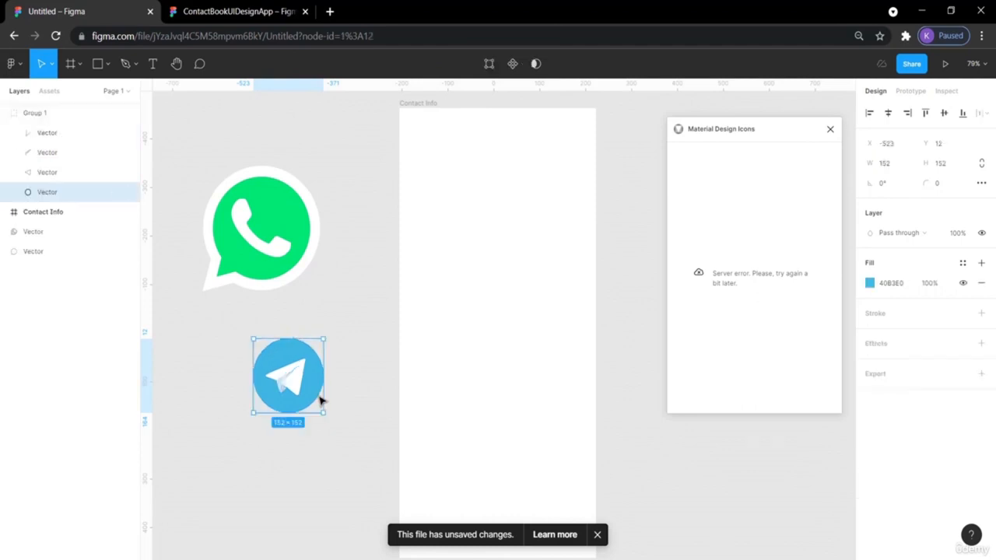
pyautogui.rightClick(311, 382)
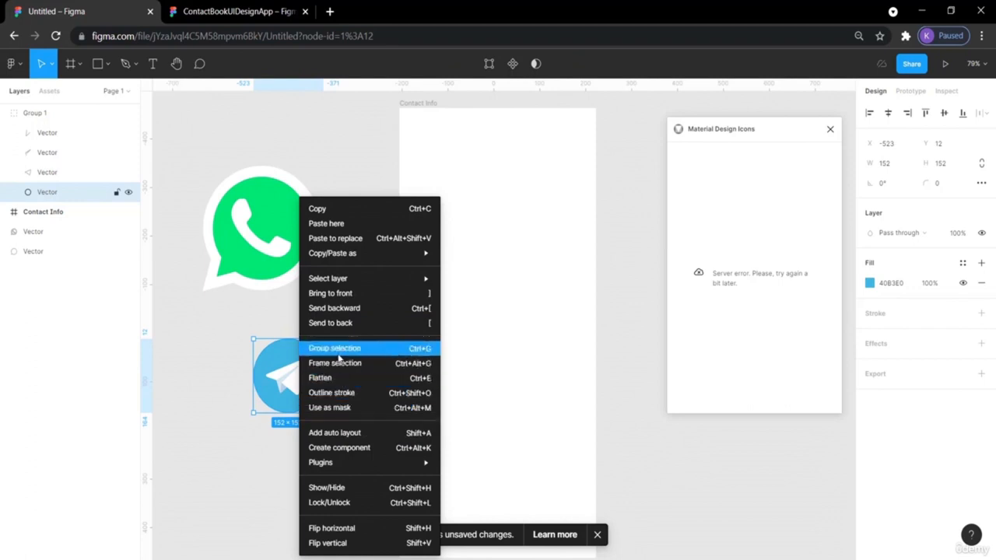
pyautogui.click(199, 380)
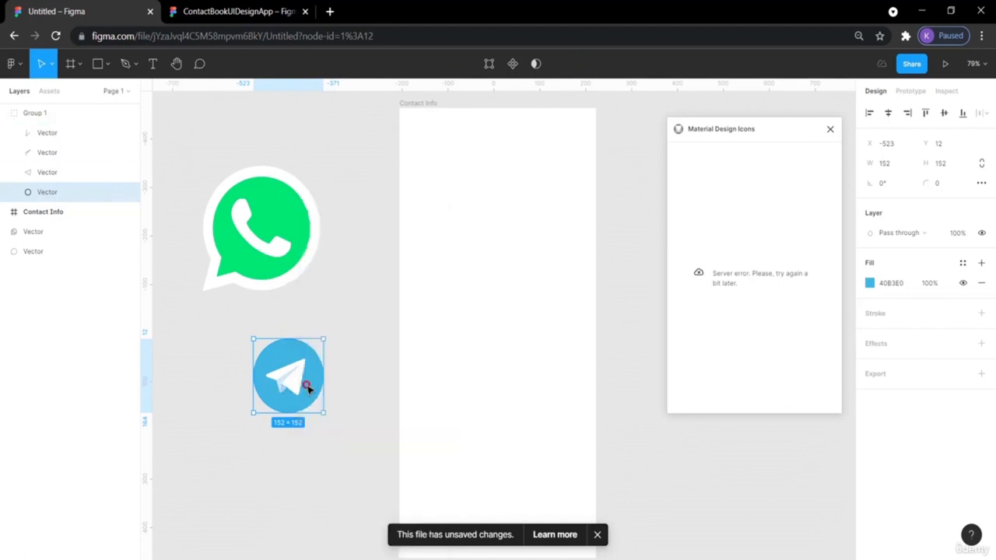
pyautogui.moveTo(308, 387); pyautogui.dragTo(339, 406)
pyautogui.click(376, 412)
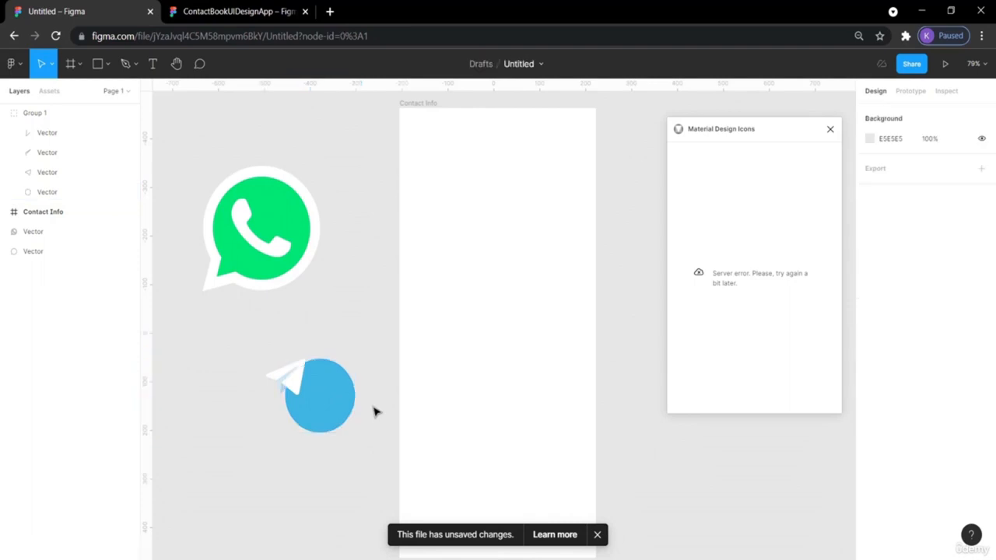
pyautogui.hotkey('ctrl', 'z')
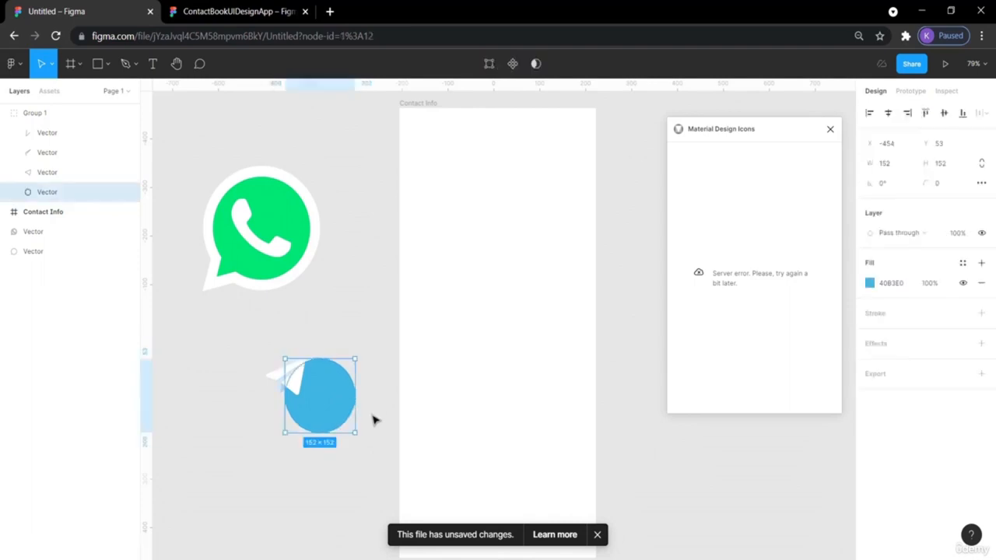
pyautogui.hotkey('ctrl', 'z')
# - Wrap the Telegram logo in a new group, raise it slightly and resize it
pyautogui.click(351, 425)
pyautogui.moveTo(350, 426); pyautogui.dragTo(238, 330)
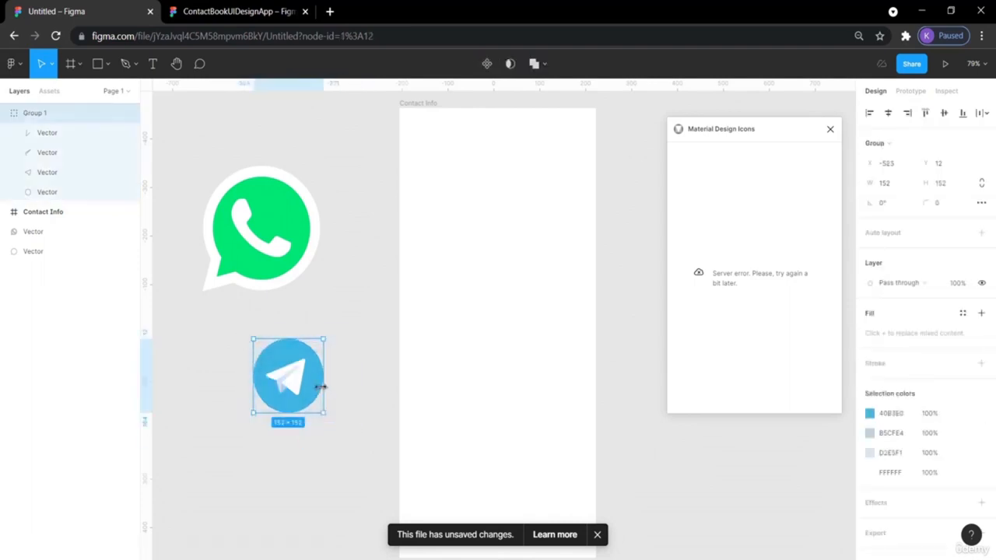
pyautogui.rightClick(301, 377)
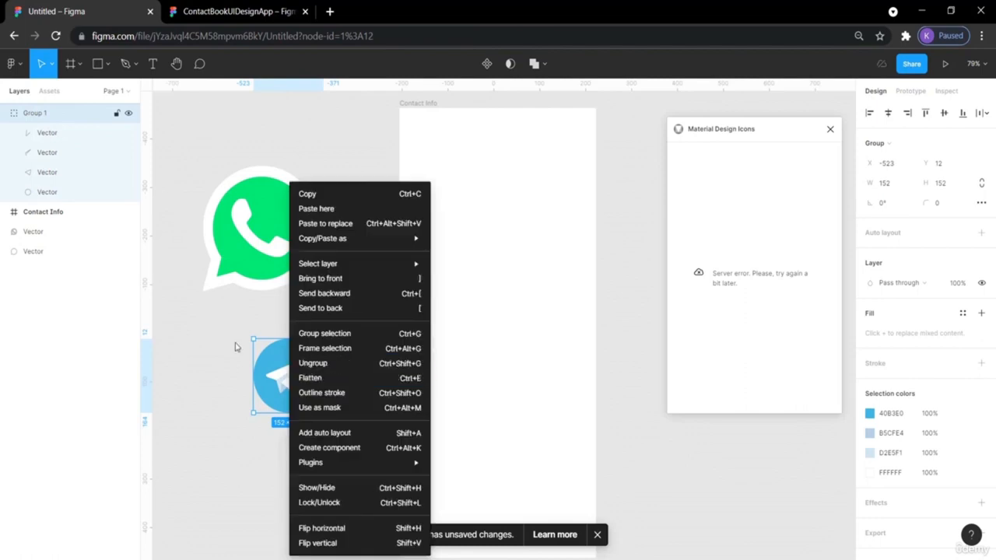
pyautogui.click(315, 334)
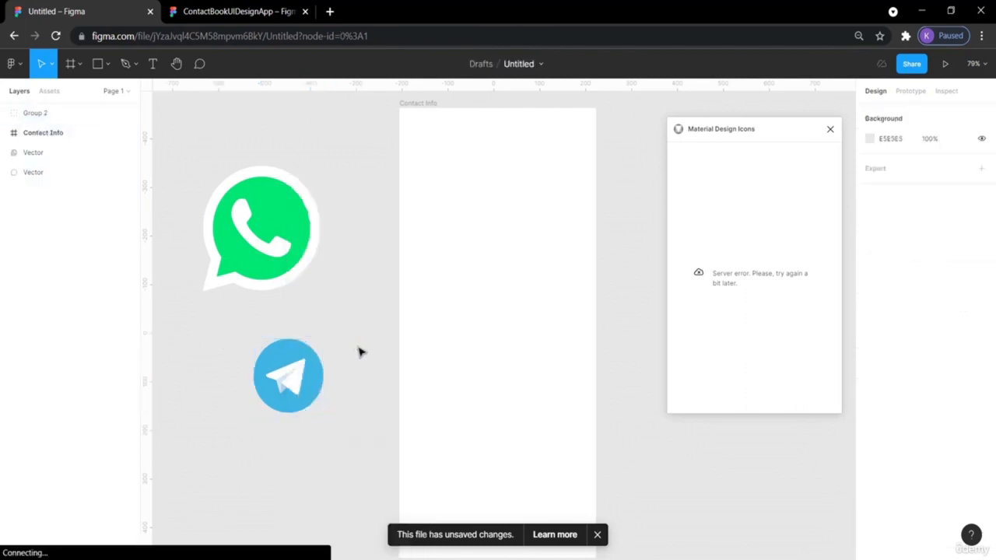
pyautogui.moveTo(303, 374)
pyautogui.mouseDown()
pyautogui.moveTo(342, 396)
pyautogui.moveTo(307, 355)
pyautogui.mouseUp()
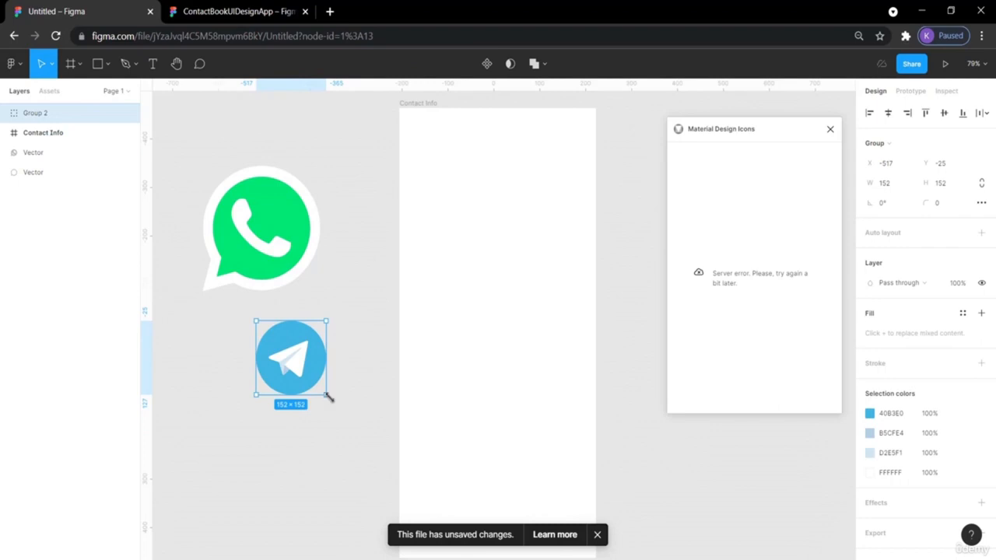
pyautogui.moveTo(326, 396)
pyautogui.mouseDown()
pyautogui.moveTo(303, 374)
pyautogui.moveTo(325, 387)
pyautogui.mouseUp()
pyautogui.click(334, 269)
# - Group the two WhatsApp vectors and nudge the group into place
pyautogui.moveTo(302, 257); pyautogui.dragTo(400, 262)
pyautogui.hotkey('ctrl', 'z')
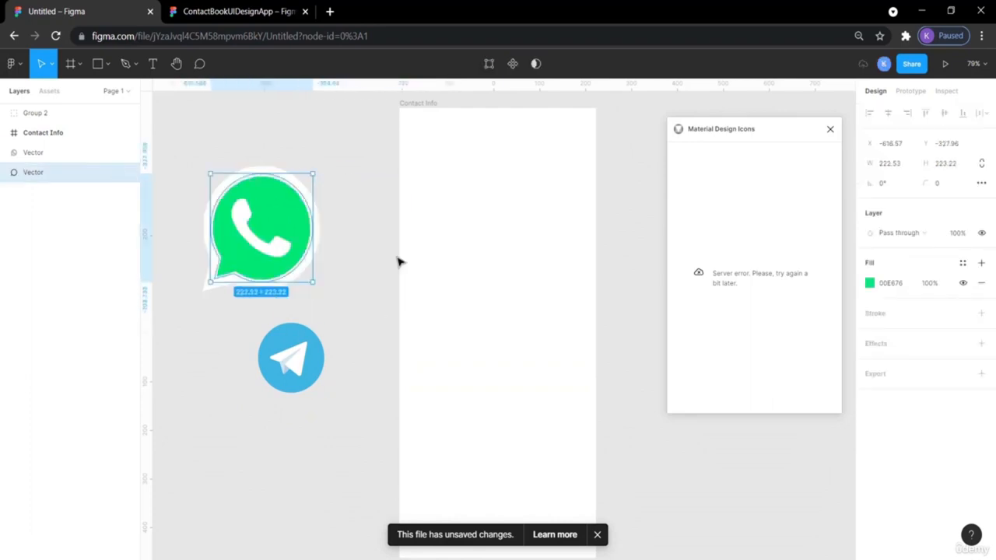
pyautogui.moveTo(331, 299); pyautogui.dragTo(193, 160)
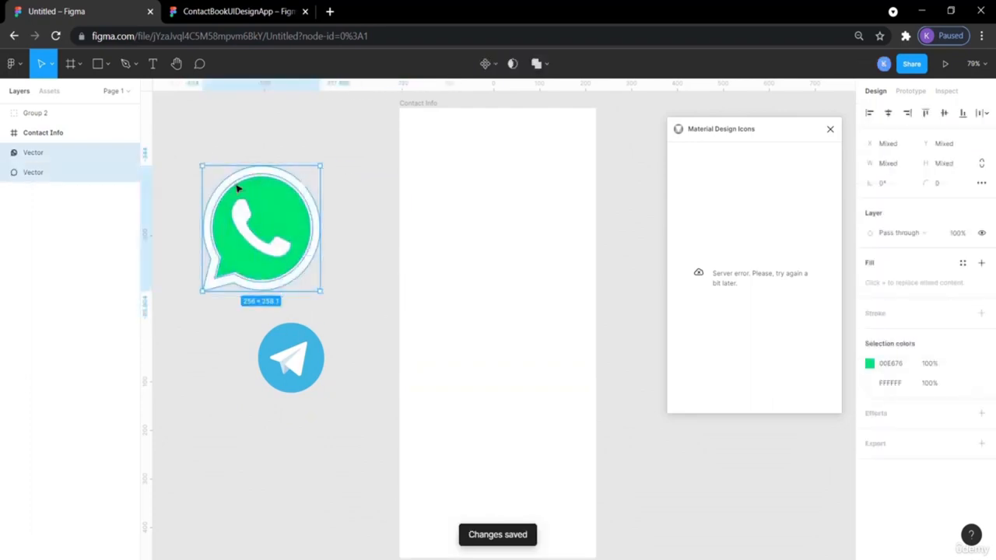
pyautogui.rightClick(239, 194)
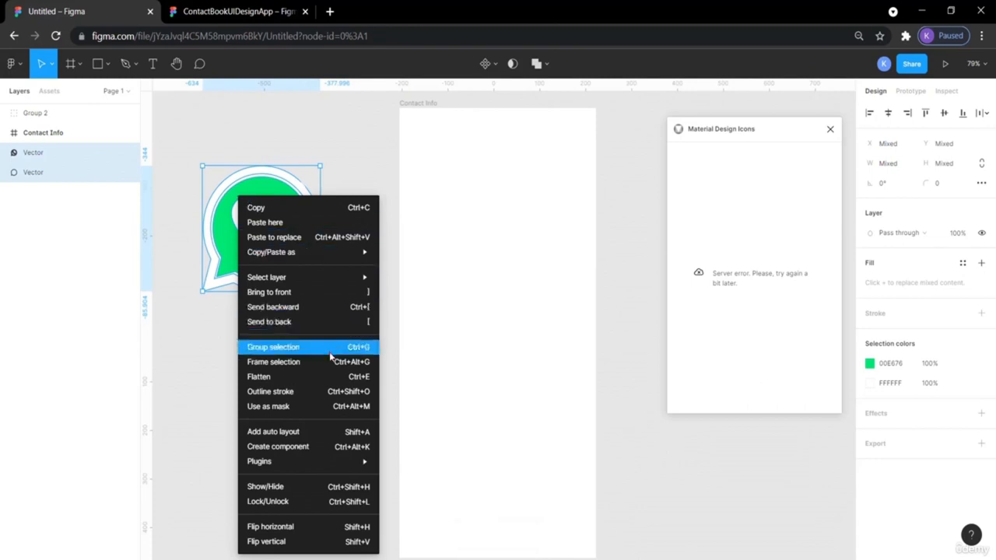
pyautogui.click(334, 351)
pyautogui.moveTo(301, 269); pyautogui.dragTo(323, 257)
# - Shrink WhatsApp to 144 px, stack Telegram just below it, and close the plugin
pyautogui.click(340, 338)
pyautogui.click(299, 352)
pyautogui.moveTo(299, 352); pyautogui.dragTo(281, 291)
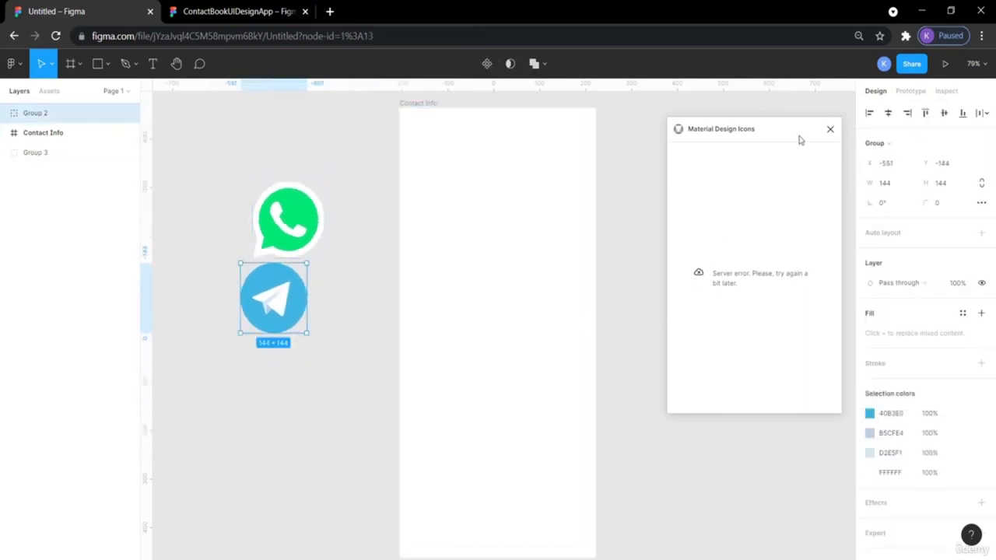
pyautogui.click(830, 130)
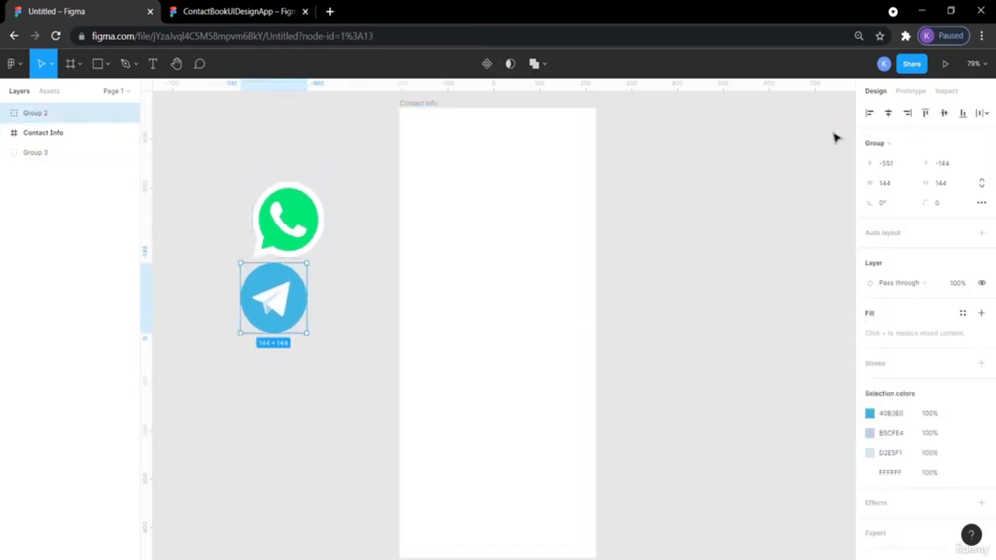
# - Launch the Material Design Icons plugin from the canvas context menu
pyautogui.rightClick(771, 168)
pyautogui.moveTo(809, 249)
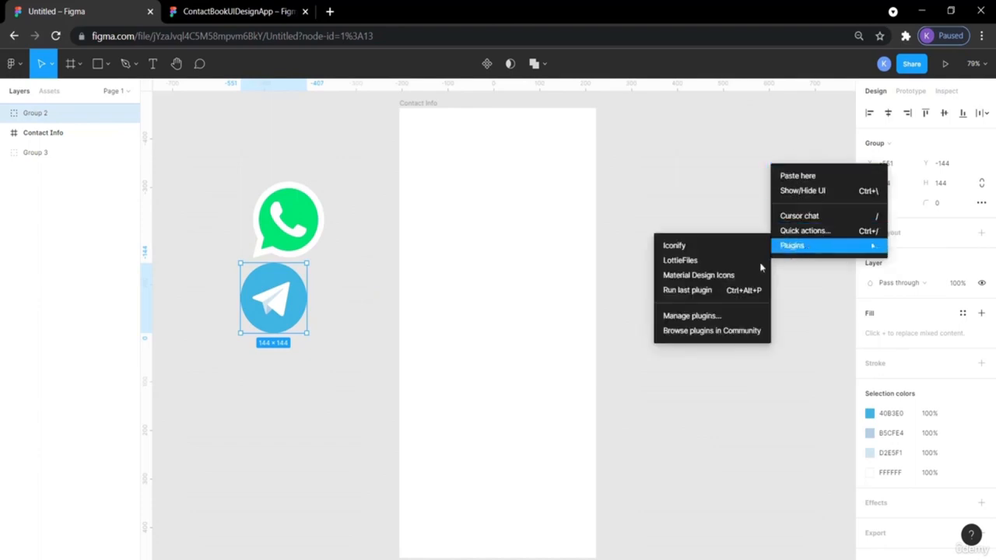
pyautogui.click(728, 276)
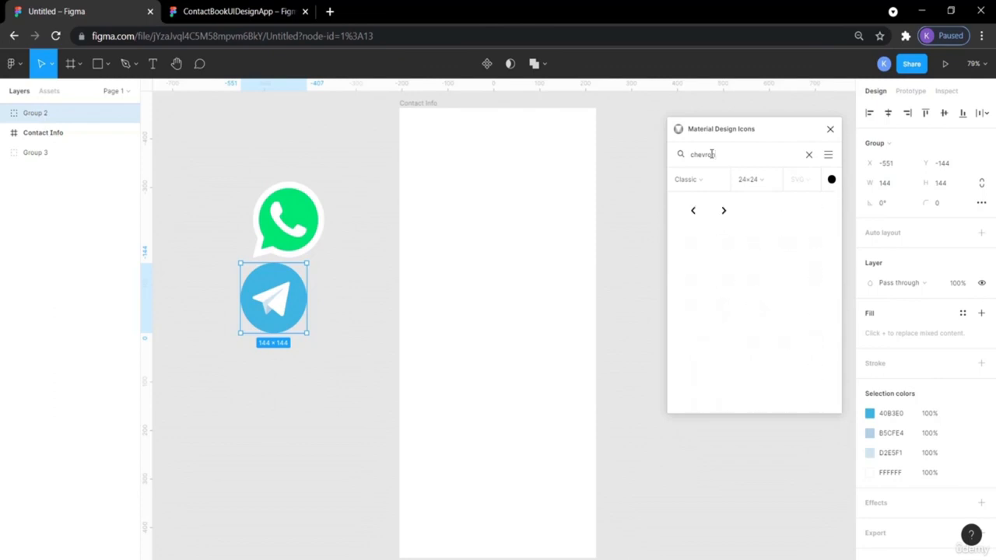
# - Set icons to 384×384 light grey and place the left chevron beside the WhatsApp icon
pyautogui.moveTo(692, 212)
pyautogui.mouseDown()
pyautogui.moveTo(546, 205)
pyautogui.moveTo(658, 220)
pyautogui.moveTo(693, 209)
pyautogui.mouseUp()
pyautogui.click(763, 182)
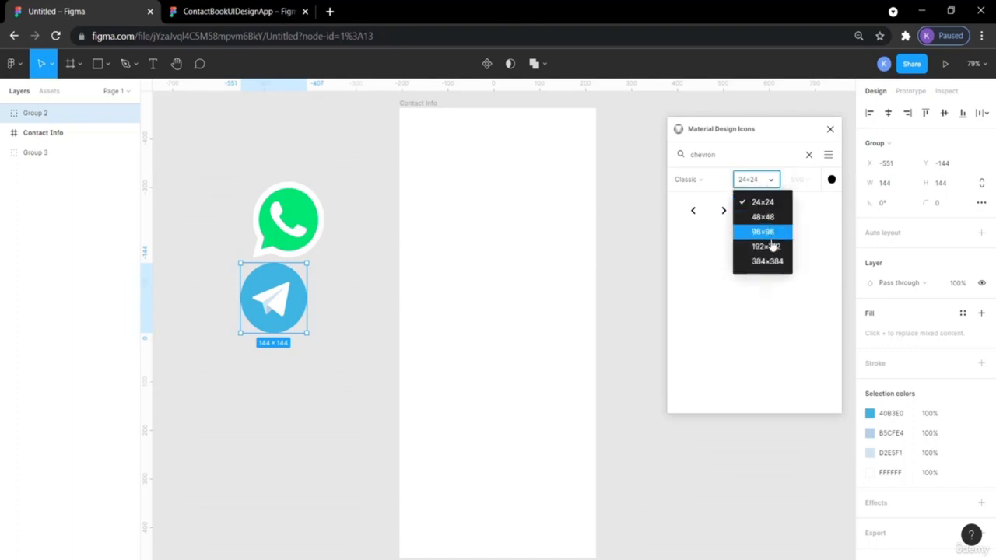
pyautogui.click(771, 262)
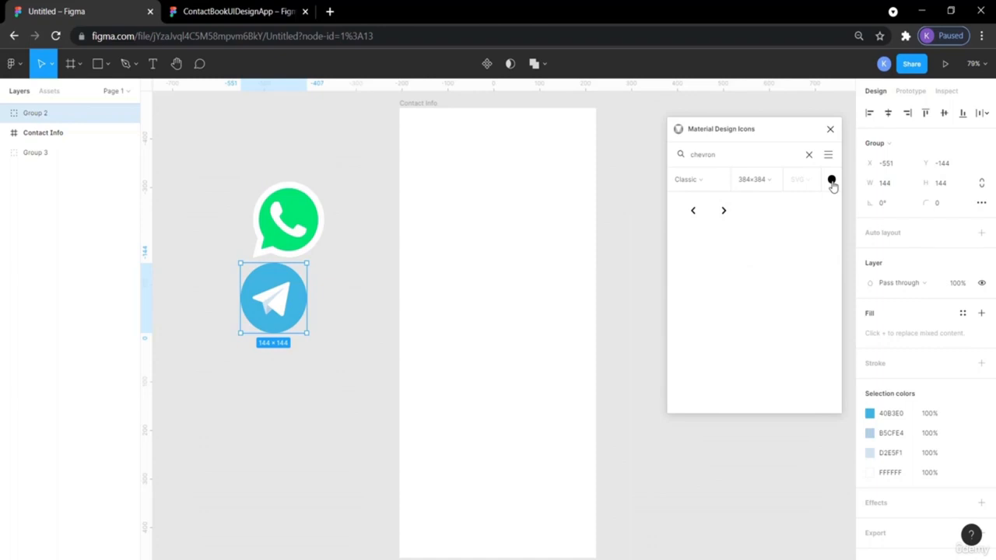
pyautogui.click(831, 181)
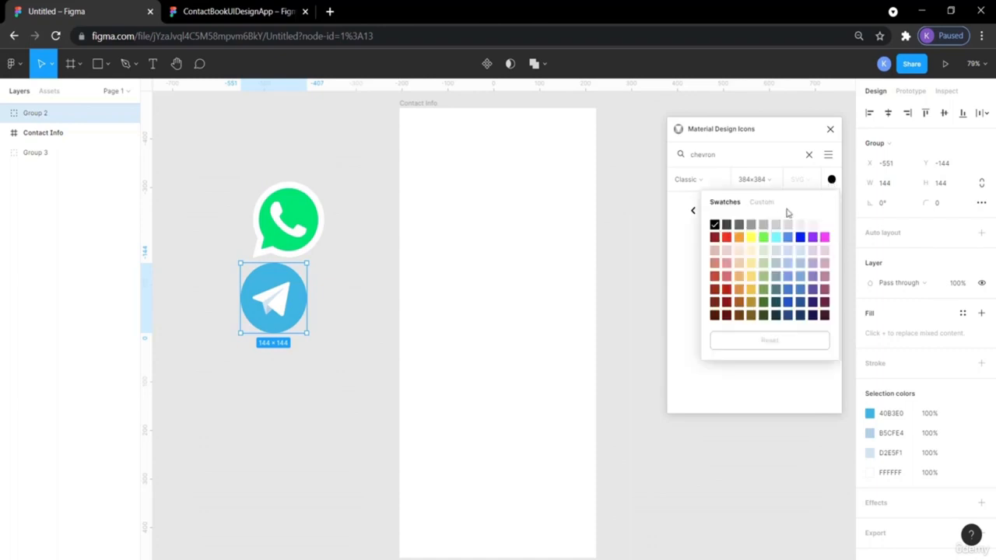
pyautogui.click(764, 226)
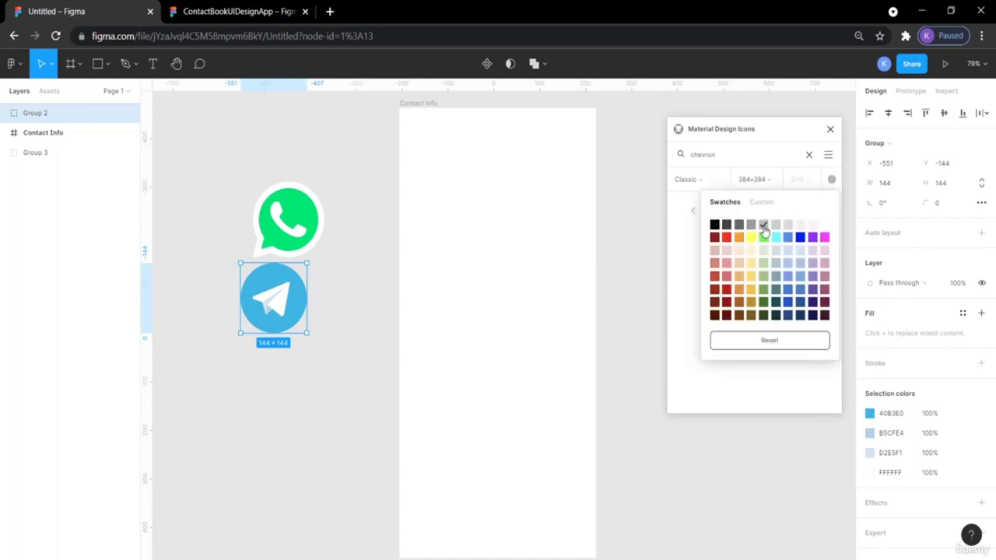
pyautogui.click(679, 258)
pyautogui.moveTo(693, 211); pyautogui.dragTo(204, 160)
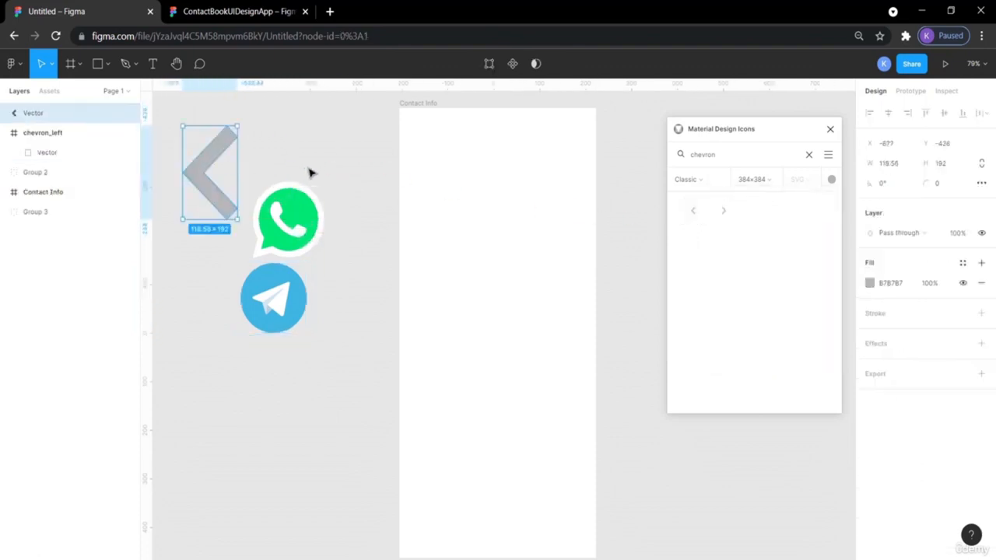
pyautogui.click(332, 175)
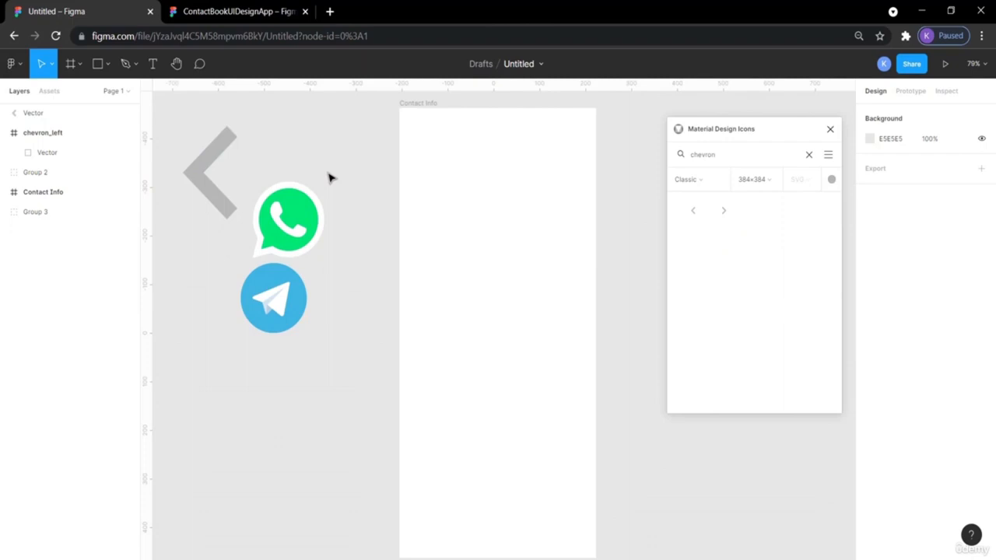
# - Search 'more' and place the grey more_vert icon below the Telegram icon
pyautogui.doubleClick(728, 151)
pyautogui.write('more')
pyautogui.moveTo(757, 218); pyautogui.dragTo(233, 373)
pyautogui.moveTo(283, 354); pyautogui.dragTo(244, 351)
# - Check the more_vert frame selection, then bring up the ContactBookUIDesignApp reference file
pyautogui.click(204, 300)
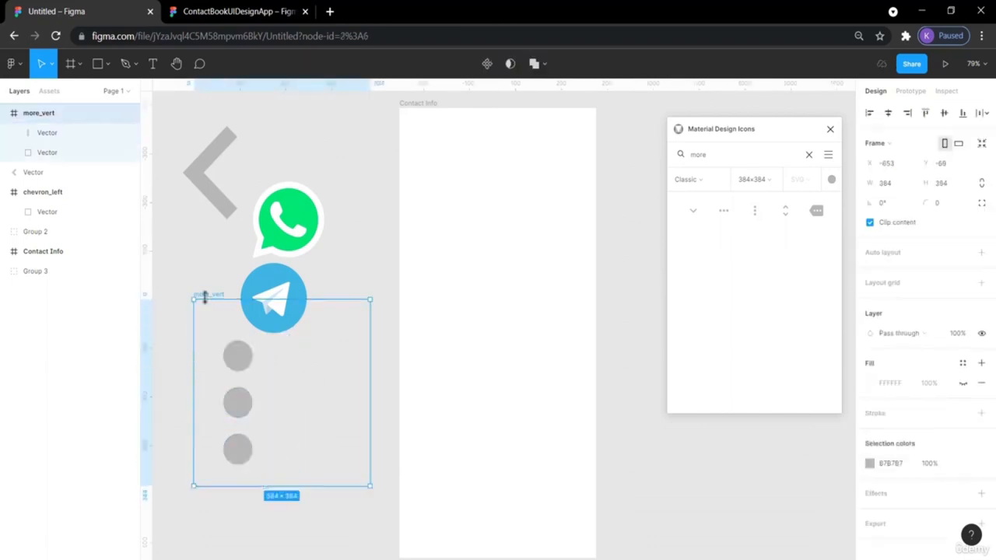
pyautogui.click(200, 282)
pyautogui.click(205, 298)
pyautogui.click(207, 261)
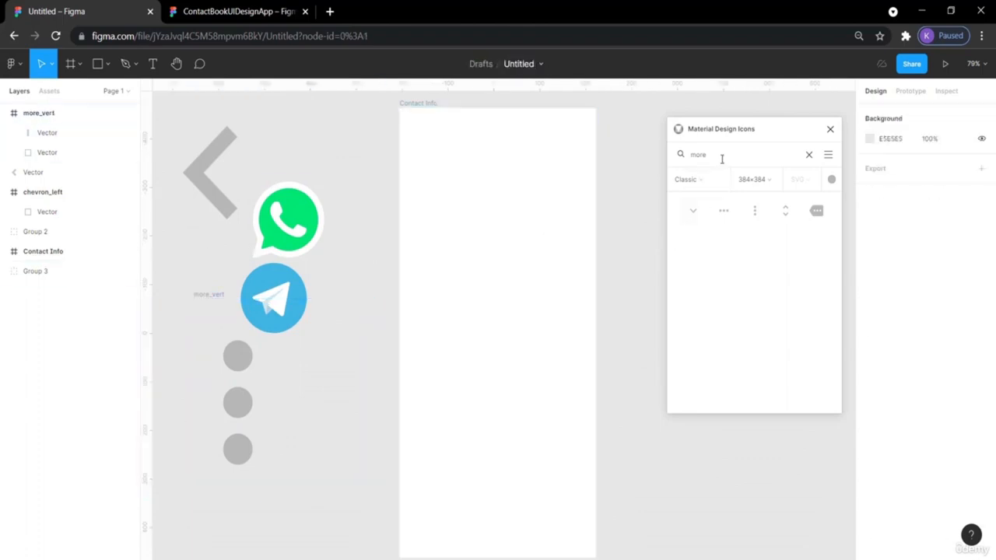
pyautogui.click(276, 10)
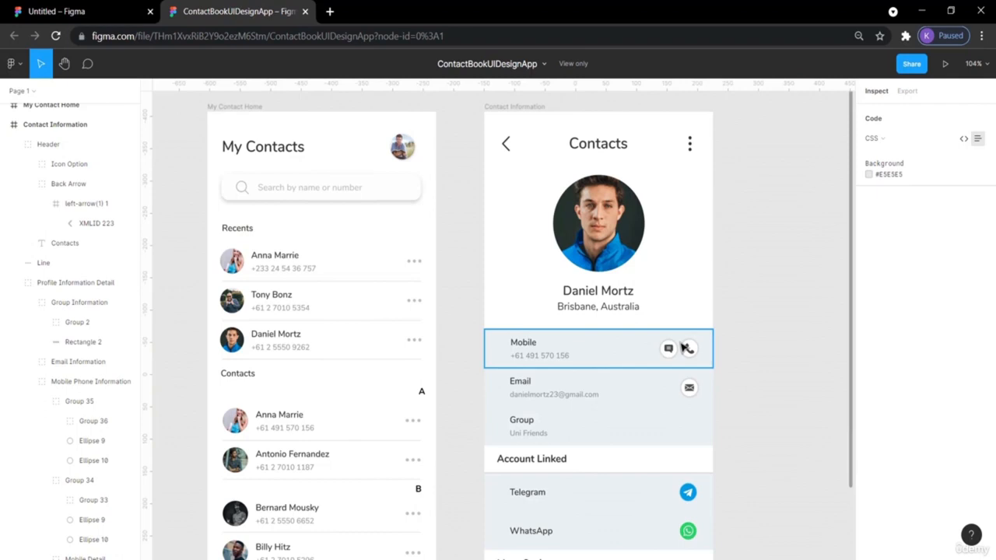
# - Scroll through the ContactBookUIDesignApp contact screen, then return to the Untitled draft
pyautogui.scroll(-3, 773, 354)
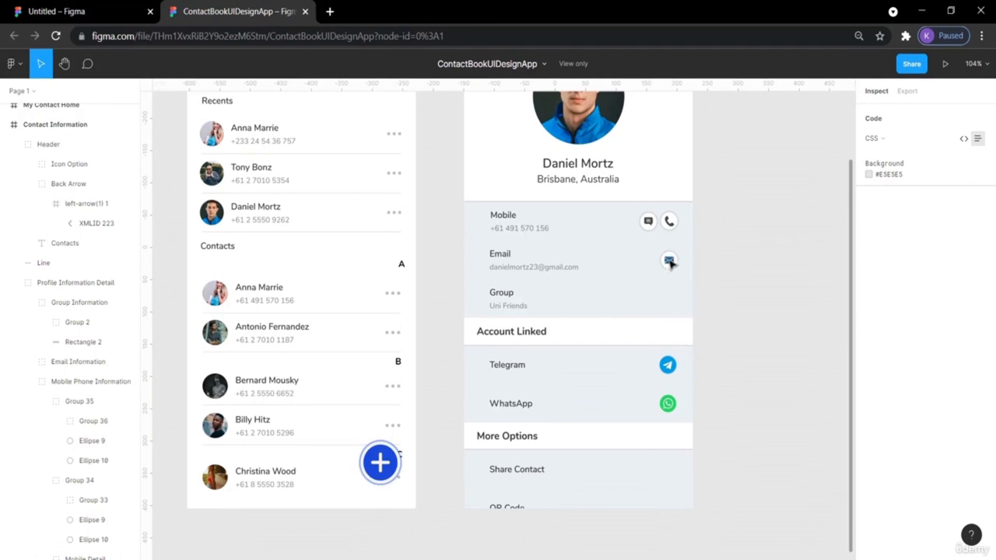
pyautogui.scroll(4, 815, 290)
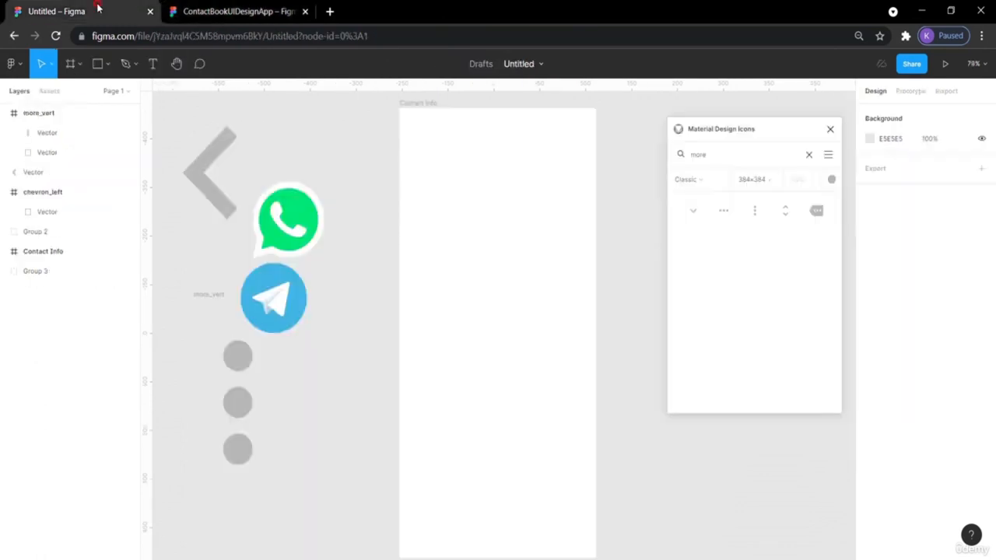
pyautogui.click(98, 9)
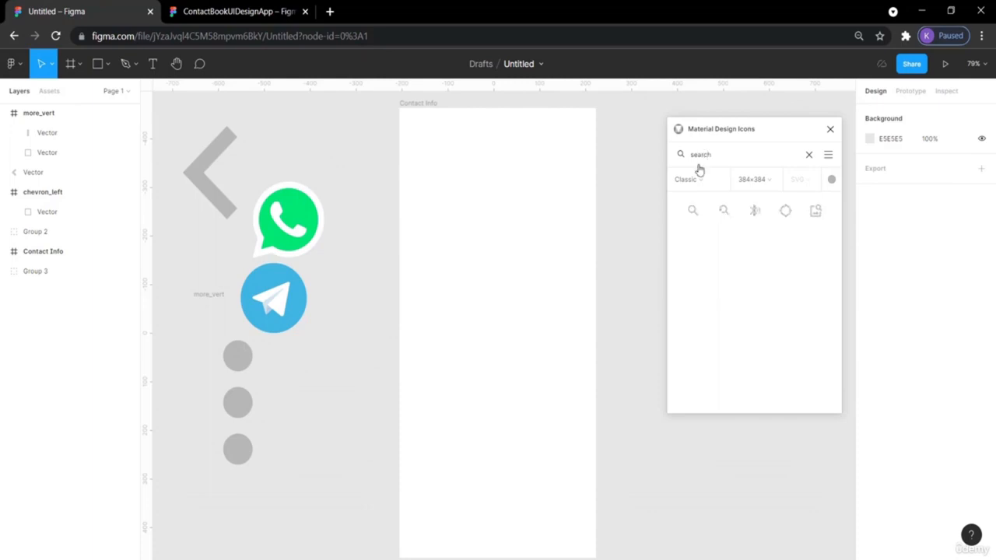
# - Place the grey search and email envelope icons on the canvas, then view the reference
pyautogui.moveTo(692, 210); pyautogui.dragTo(284, 424)
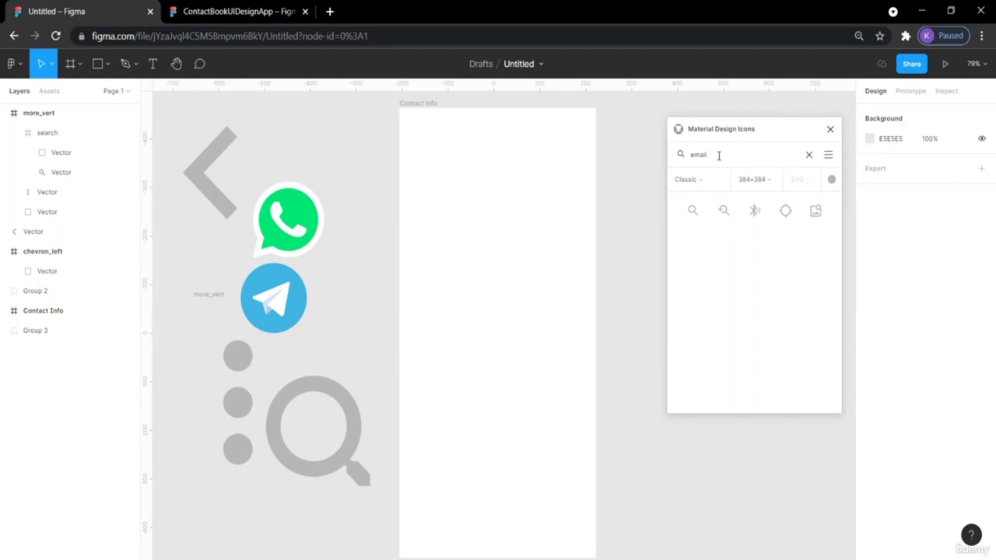
pyautogui.moveTo(723, 209); pyautogui.dragTo(258, 532)
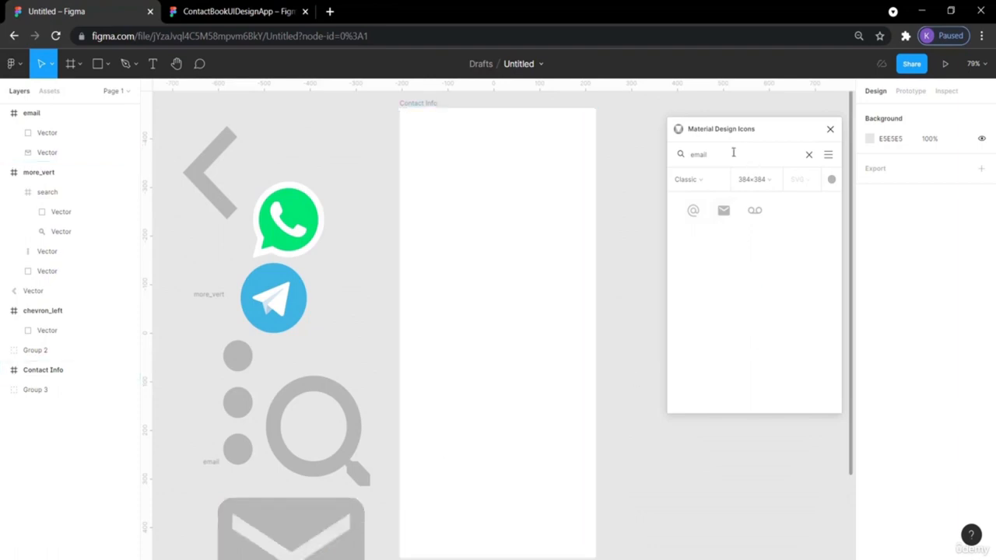
pyautogui.press('BackSpace')
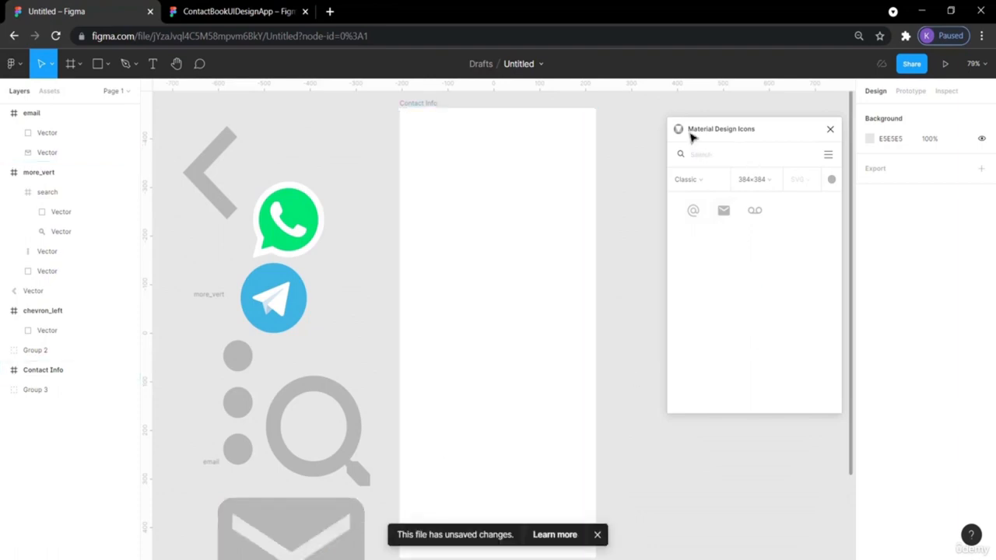
pyautogui.click(231, 9)
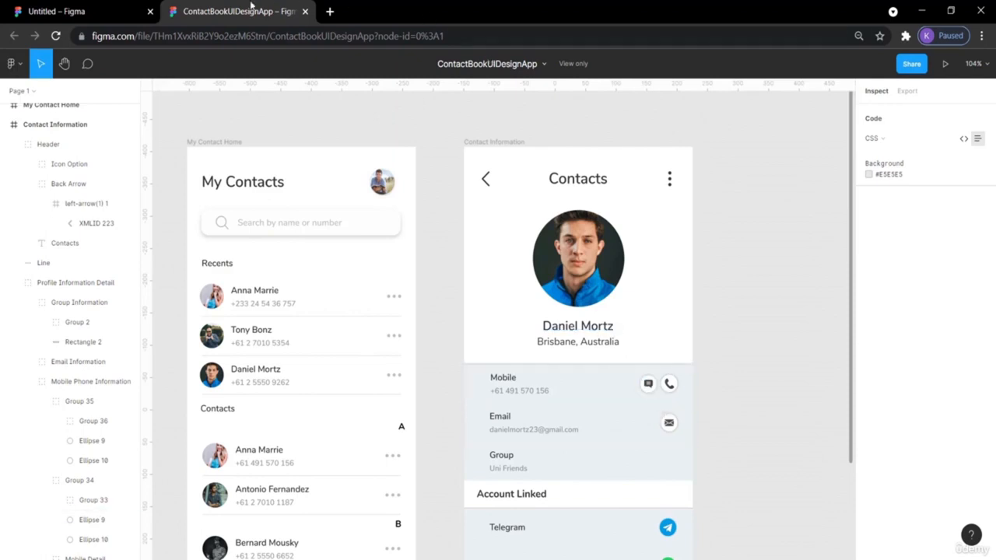
# - Back in the Untitled draft, place the phone icon and shift the Contact Info frame right
pyautogui.click(123, 11)
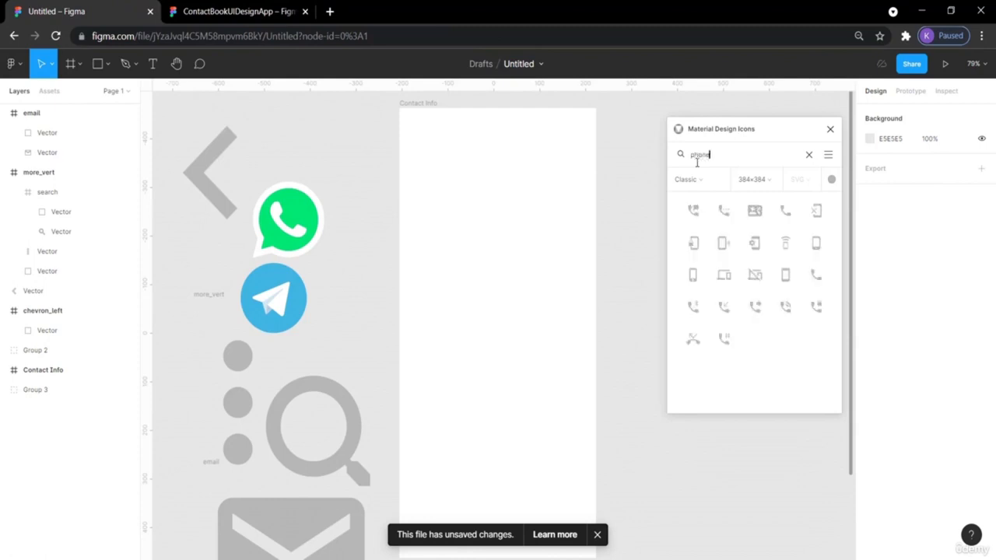
pyautogui.moveTo(787, 212); pyautogui.dragTo(323, 149)
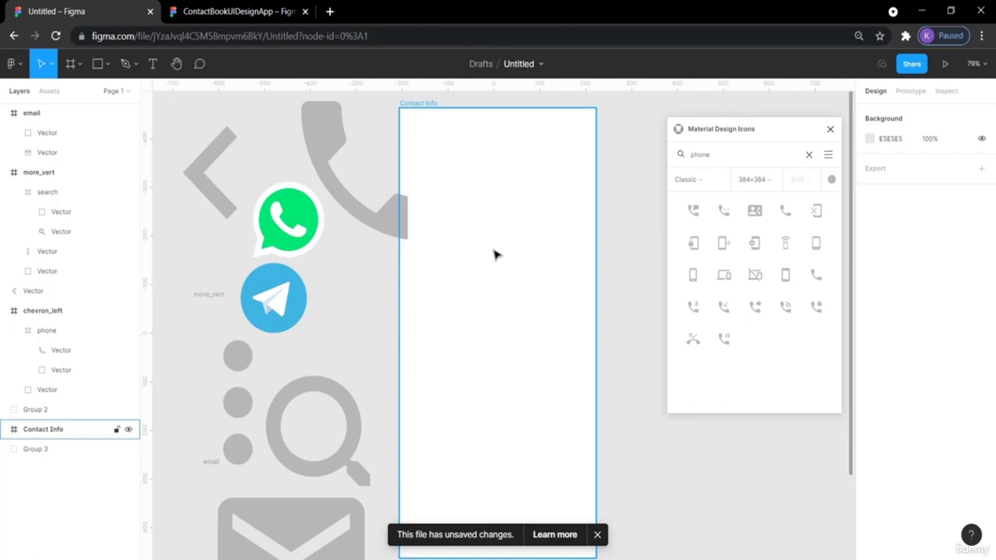
pyautogui.moveTo(427, 110); pyautogui.dragTo(495, 109)
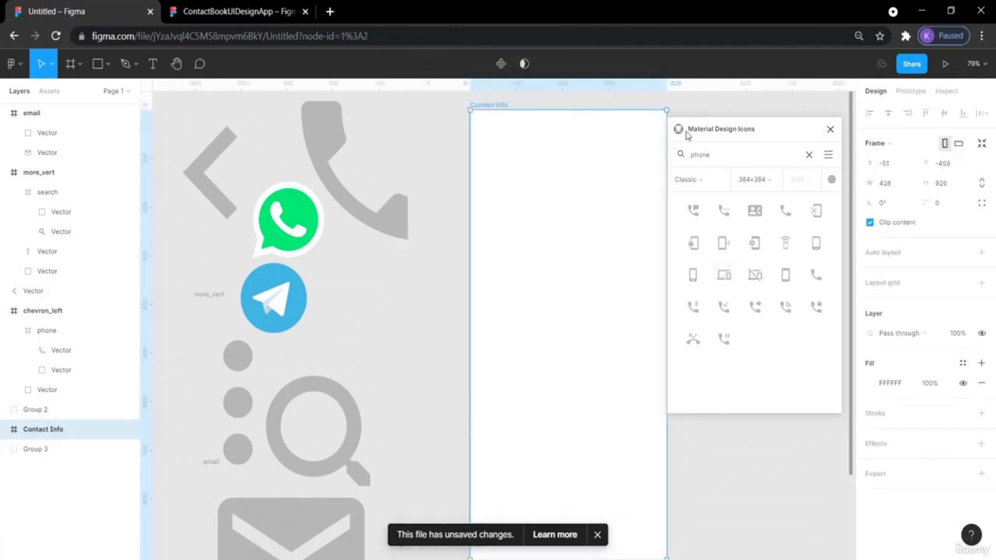
# - Place the message and add_circle icons and move the Contact Info frame further right
pyautogui.doubleClick(710, 154)
pyautogui.moveTo(692, 210); pyautogui.dragTo(427, 307)
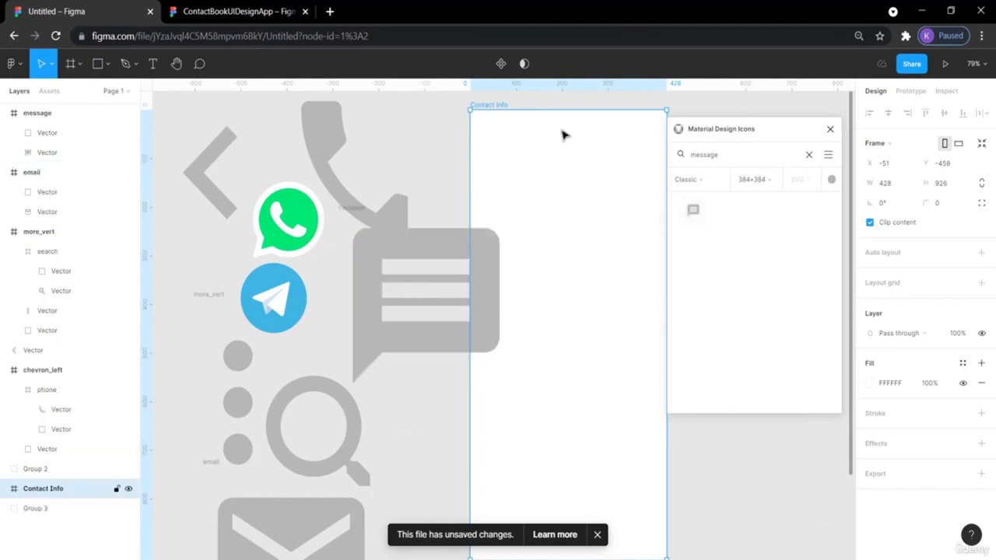
pyautogui.moveTo(484, 106); pyautogui.dragTo(575, 107)
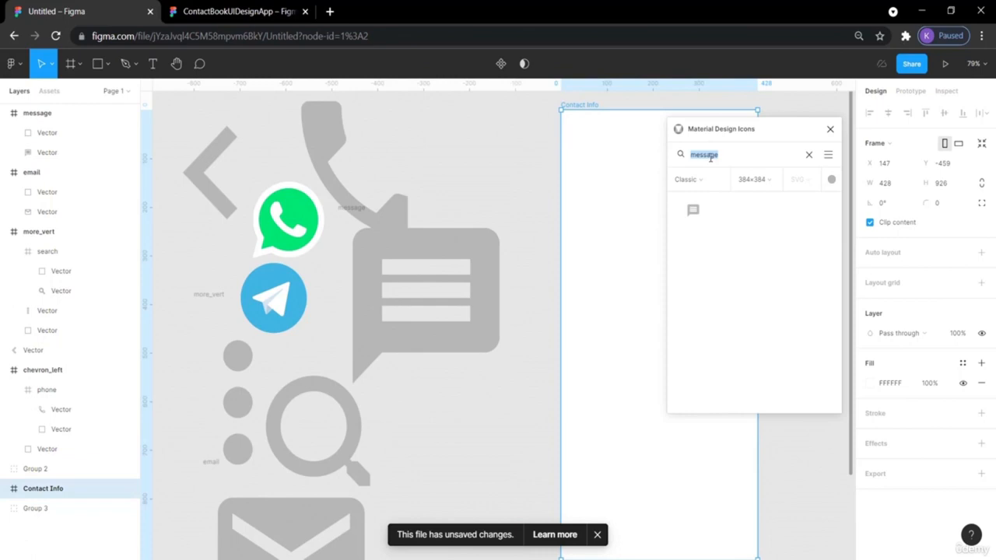
pyautogui.write('l')
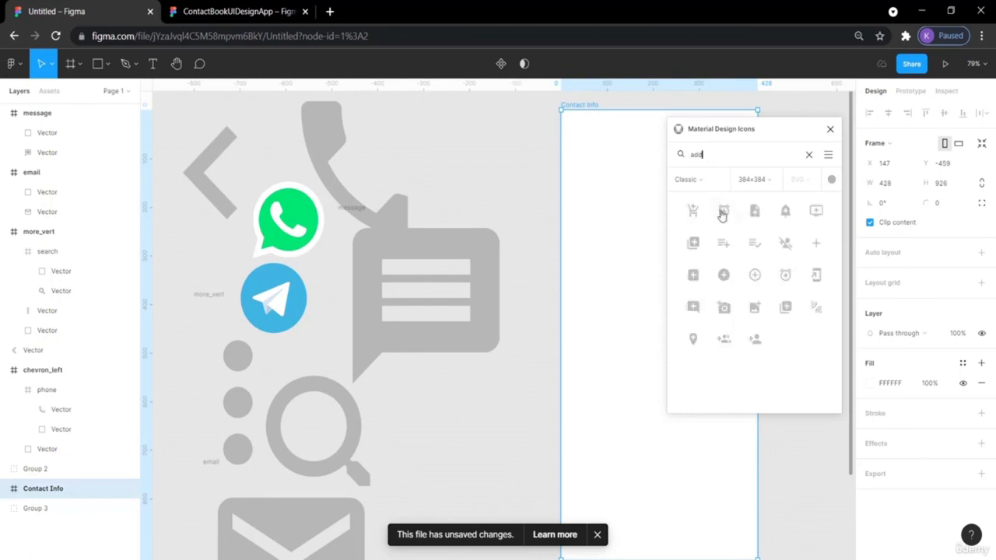
pyautogui.moveTo(725, 276); pyautogui.dragTo(436, 402)
pyautogui.click(535, 321)
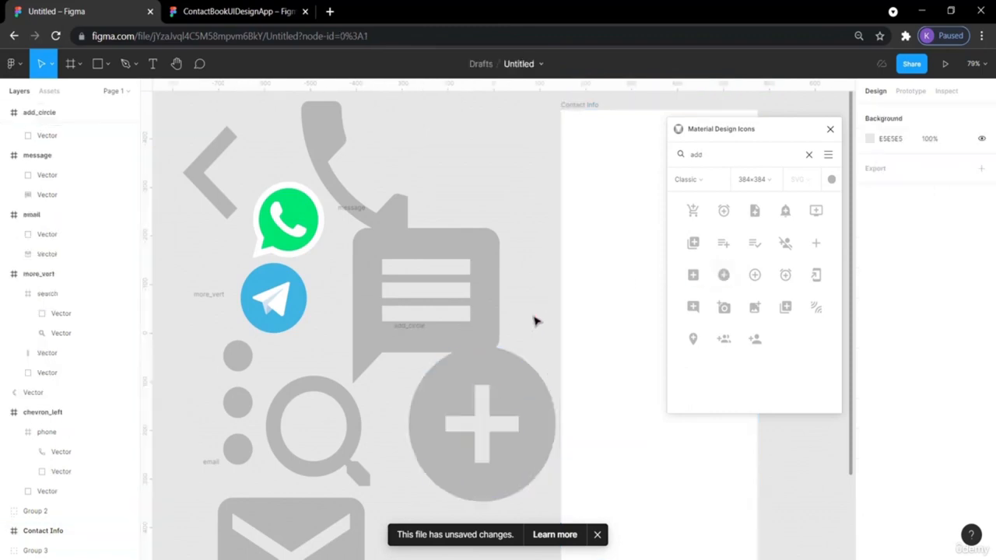
# - Close the icons plugin and move the add_circle shapes downward
pyautogui.click(830, 129)
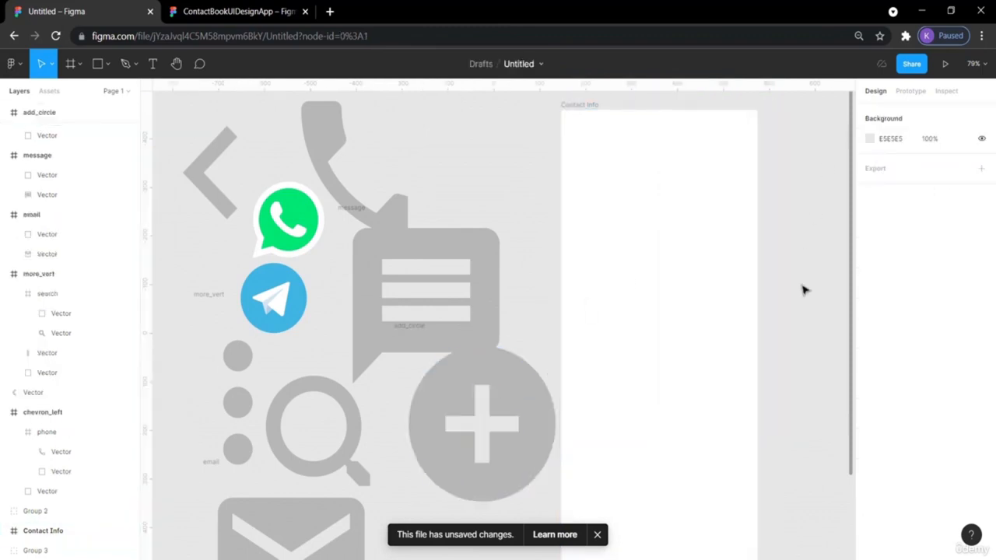
pyautogui.hscroll(-2, 803, 289)
pyautogui.scroll(-5, 802, 289)
pyautogui.moveTo(575, 254); pyautogui.dragTo(548, 495)
pyautogui.moveTo(565, 294); pyautogui.dragTo(547, 327)
# - Select all icon frames, scale and move them together, then undo that change
pyautogui.hscroll(4, 578, 454)
pyautogui.scroll(9, 578, 454)
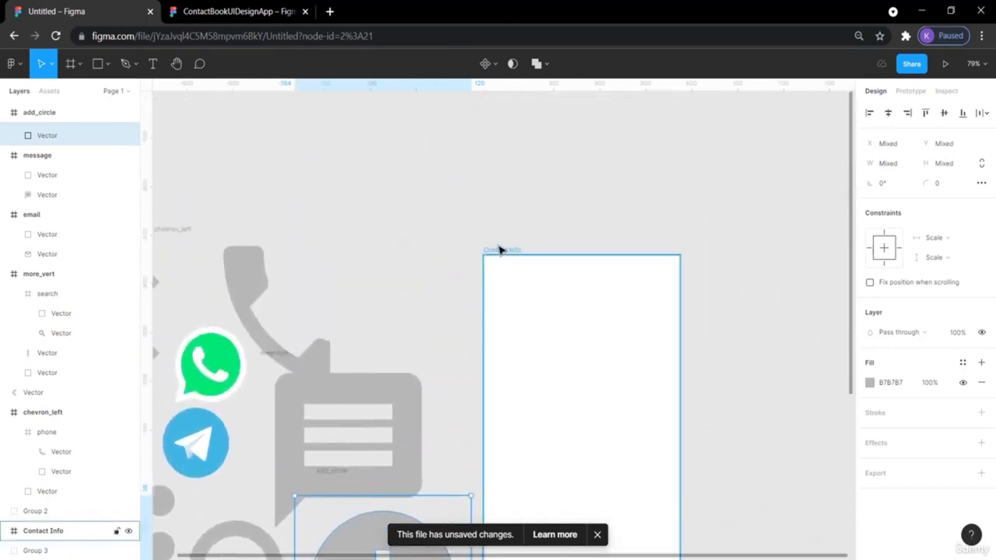
pyautogui.moveTo(496, 255); pyautogui.dragTo(634, 261)
pyautogui.scroll(-6, 518, 325)
pyautogui.hscroll(-4, 518, 325)
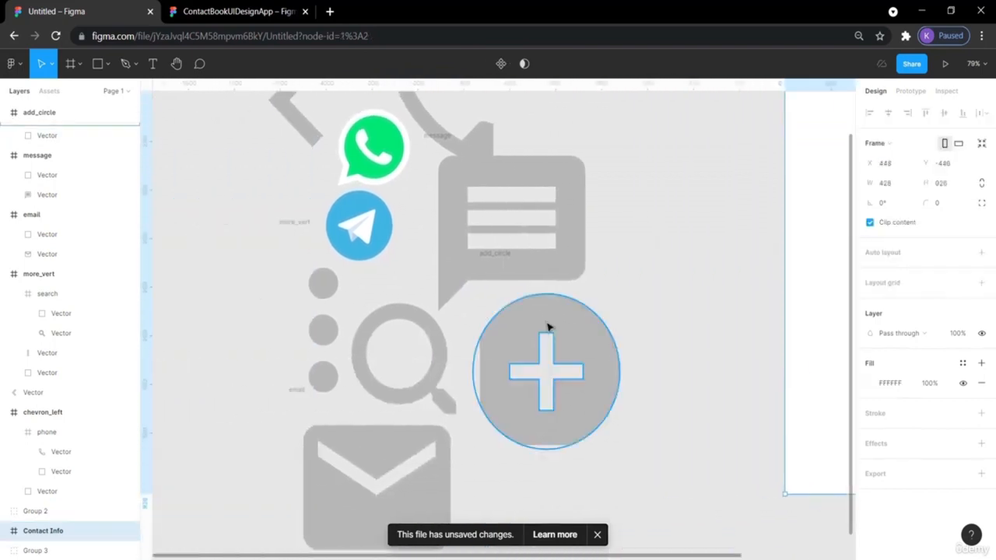
pyautogui.moveTo(638, 502); pyautogui.dragTo(393, 166)
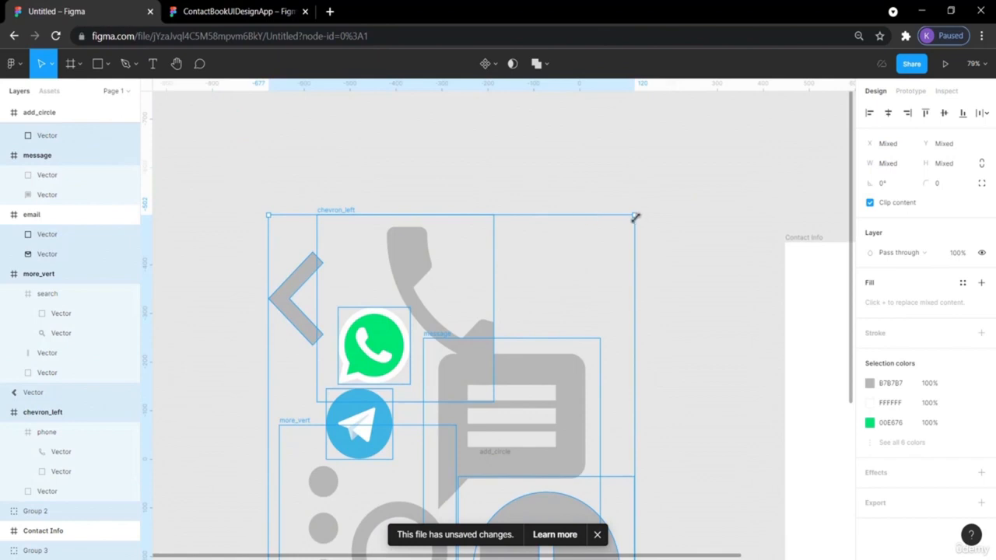
pyautogui.moveTo(635, 218); pyautogui.dragTo(551, 327)
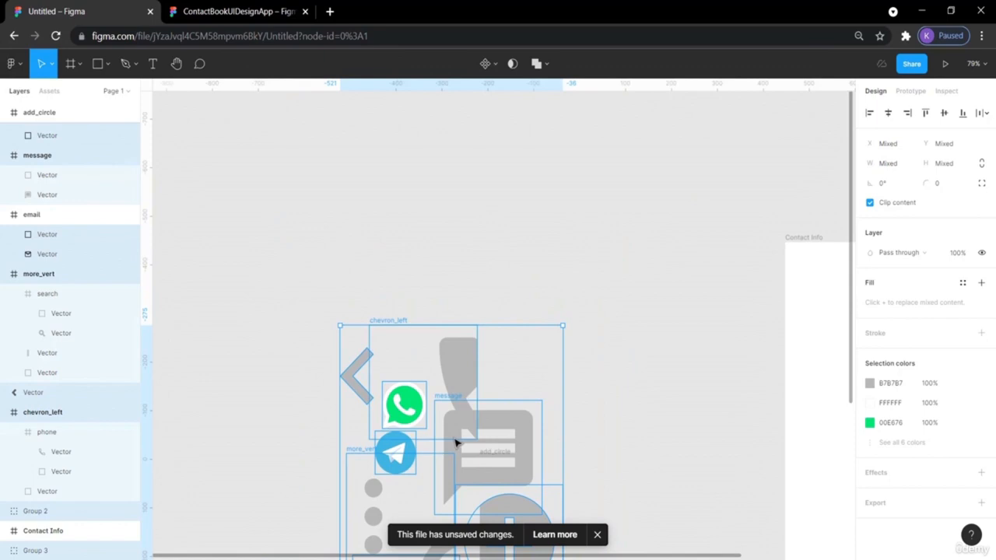
pyautogui.moveTo(454, 440); pyautogui.dragTo(440, 264)
pyautogui.hotkey('ctrl', 'z')
pyautogui.hotkey('ctrl', 'z')
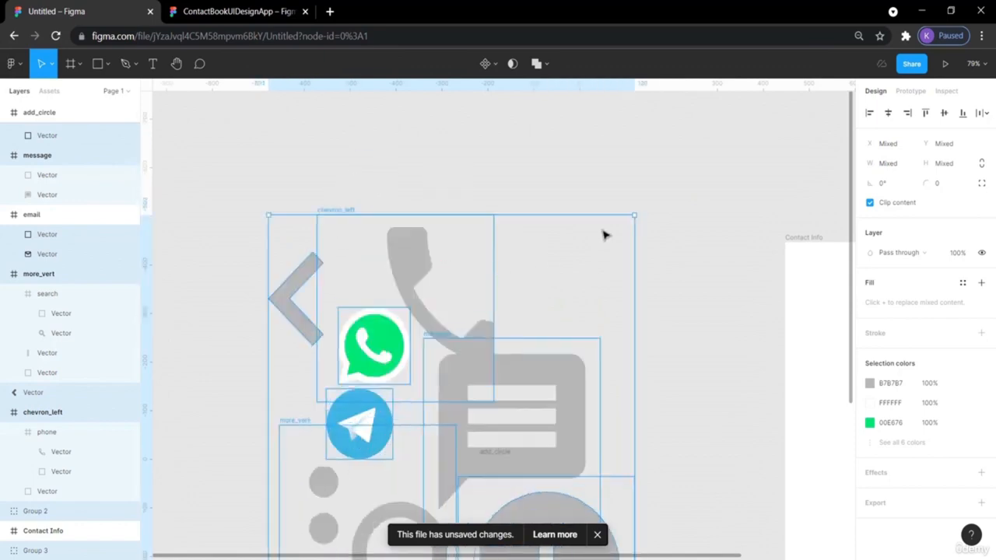
# - Pull the phone frame out of chevron_left; shrink phone to ~128 px and message to ~122 px
pyautogui.click(676, 176)
pyautogui.moveTo(416, 280); pyautogui.dragTo(399, 244)
pyautogui.moveTo(518, 346); pyautogui.dragTo(459, 282)
pyautogui.click(565, 382)
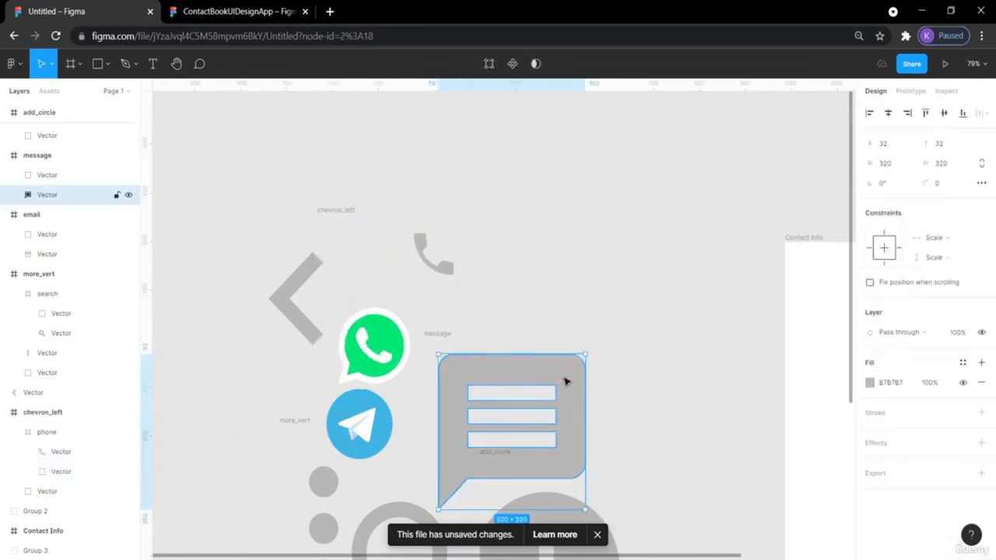
pyautogui.moveTo(585, 509); pyautogui.dragTo(539, 459)
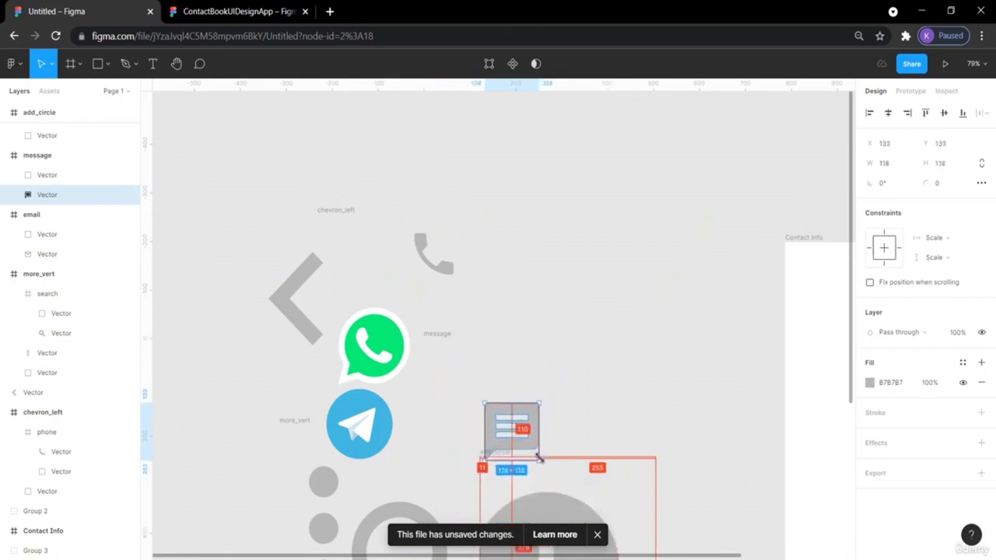
# - Shrink the add_circle icon to about 64 px and the search icon to 234 px
pyautogui.scroll(-4, 634, 440)
pyautogui.click(600, 423)
pyautogui.moveTo(623, 507); pyautogui.dragTo(571, 443)
pyautogui.click(440, 404)
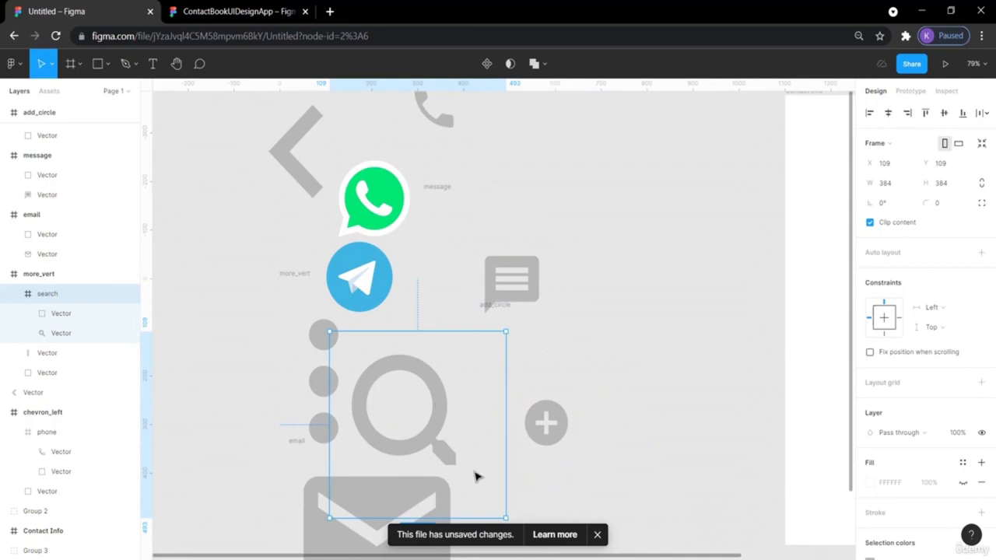
pyautogui.moveTo(505, 517); pyautogui.dragTo(472, 481)
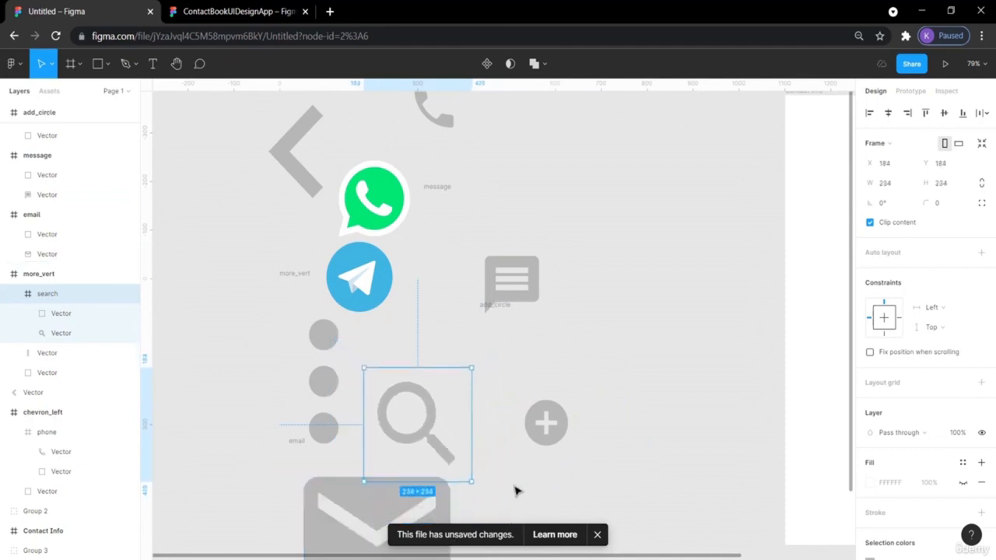
# - Deselect, pan back toward the Contact Info frame, and switch to the ContactBookUIDesignApp reference
pyautogui.scroll(-3, 516, 489)
pyautogui.click(545, 422)
pyautogui.hscroll(6, 660, 368)
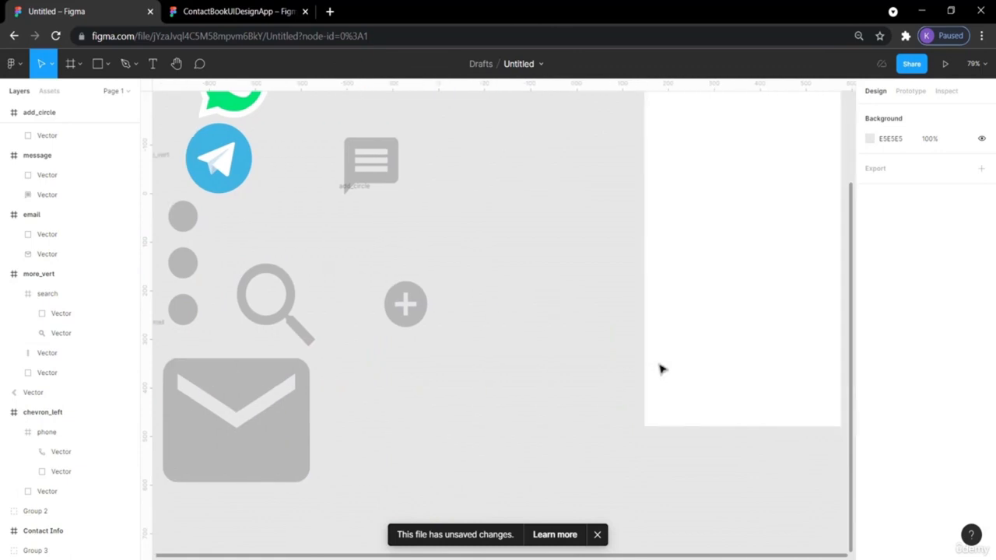
pyautogui.scroll(3, 660, 368)
pyautogui.hscroll(2, 660, 368)
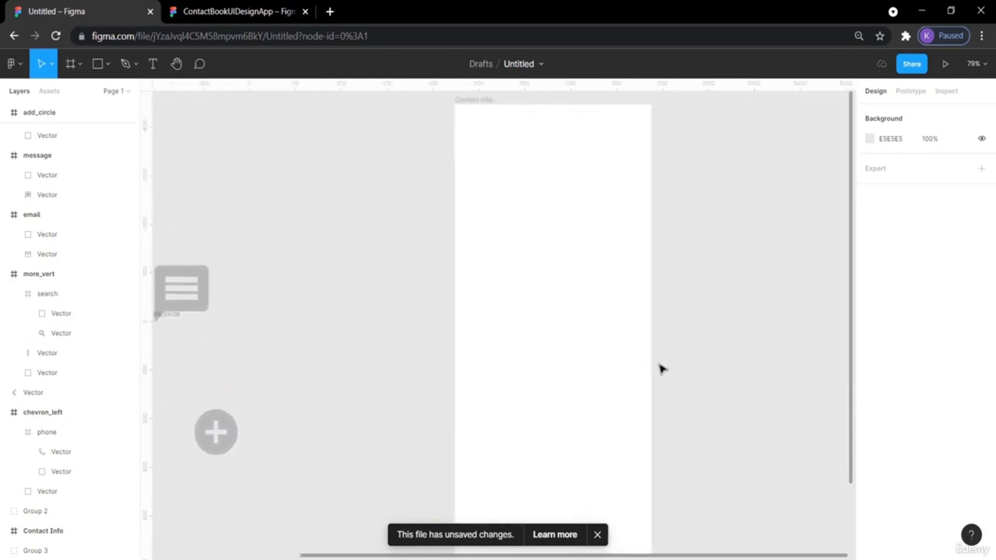
pyautogui.click(233, 11)
# - Inspect the reference's 375×1 px #C4C4C4 divider, then return to the draft's shape-type list
pyautogui.click(501, 246)
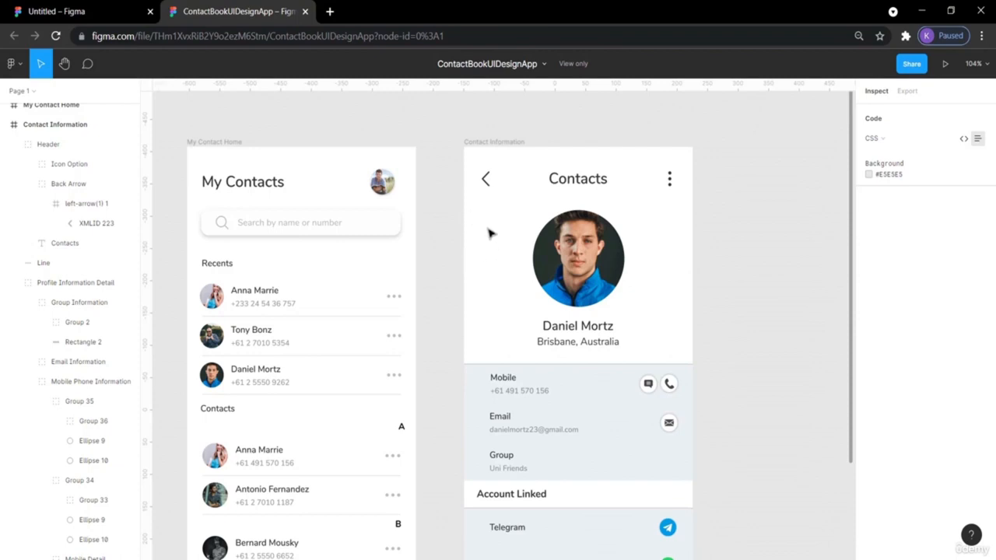
pyautogui.click(521, 367)
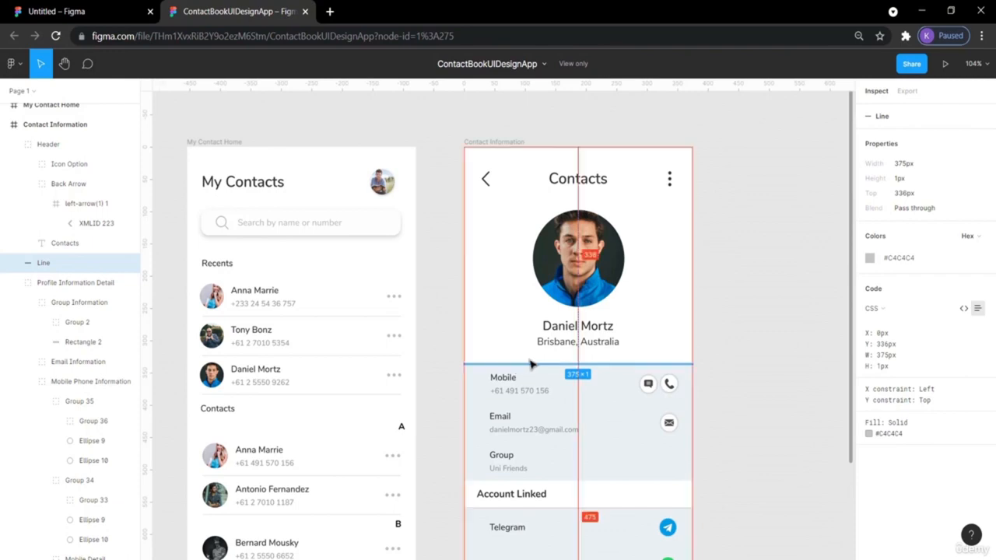
pyautogui.click(764, 188)
pyautogui.click(87, 11)
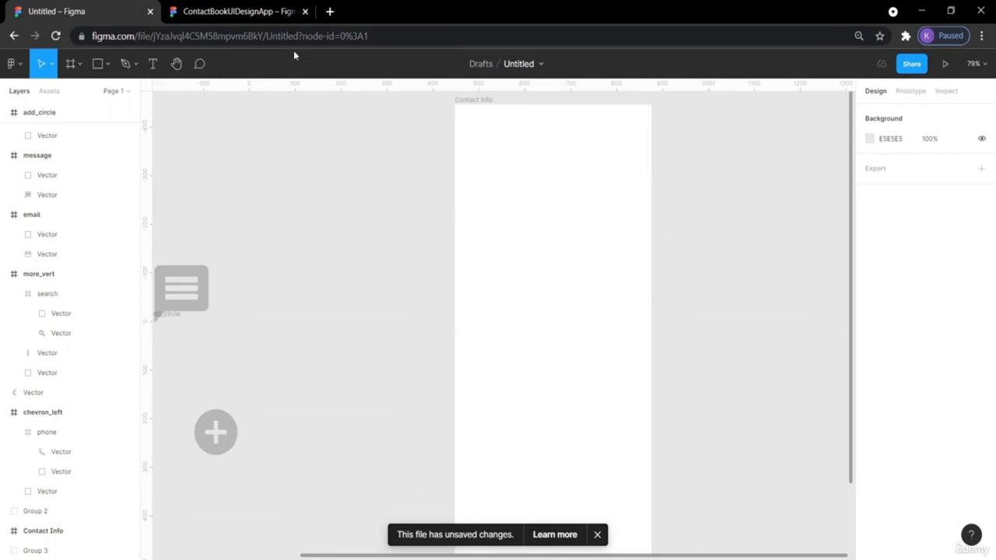
pyautogui.click(108, 63)
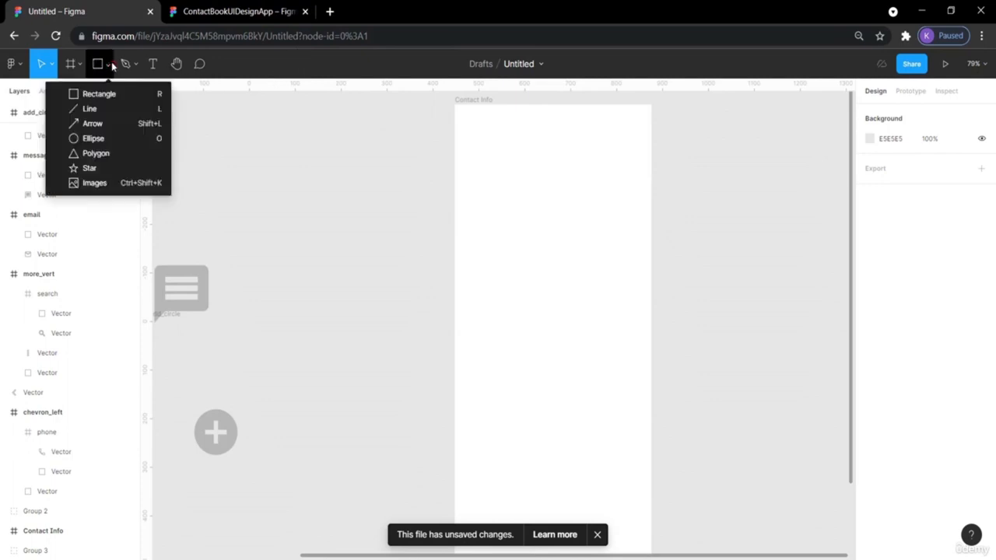
# - Draw a straight horizontal 428 px line across the Contact Info frame
pyautogui.click(91, 109)
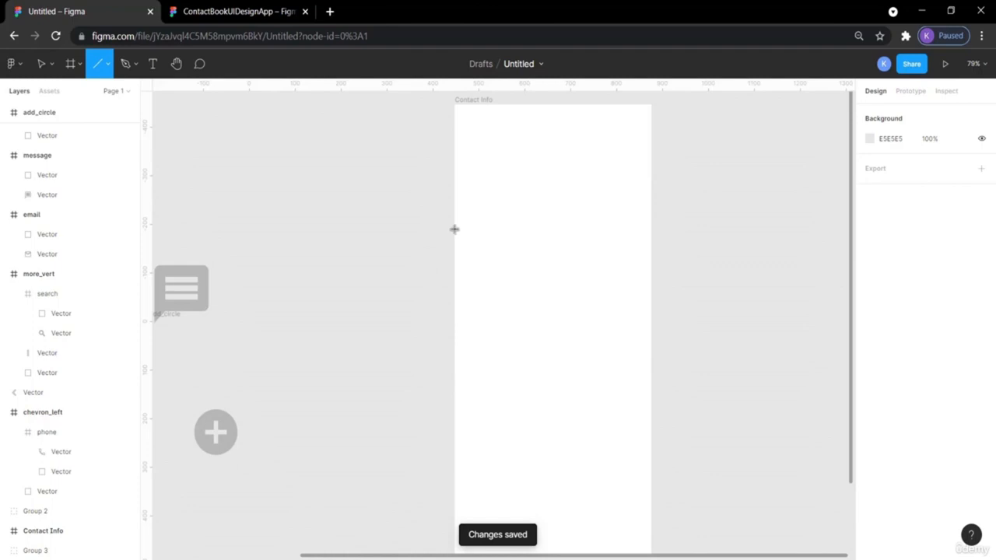
pyautogui.moveTo(455, 228)
pyautogui.mouseDown()
pyautogui.moveTo(524, 238)
pyautogui.moveTo(571, 223)
pyautogui.moveTo(638, 228)
pyautogui.moveTo(631, 224)
pyautogui.moveTo(651, 235)
pyautogui.mouseUp()
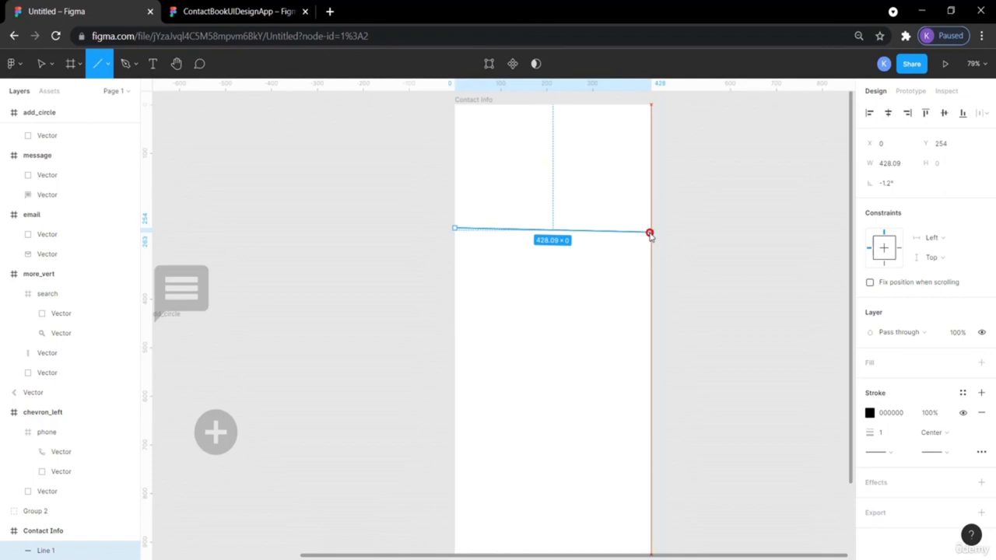
pyautogui.moveTo(650, 235); pyautogui.dragTo(651, 235)
pyautogui.click(705, 242)
pyautogui.click(635, 227)
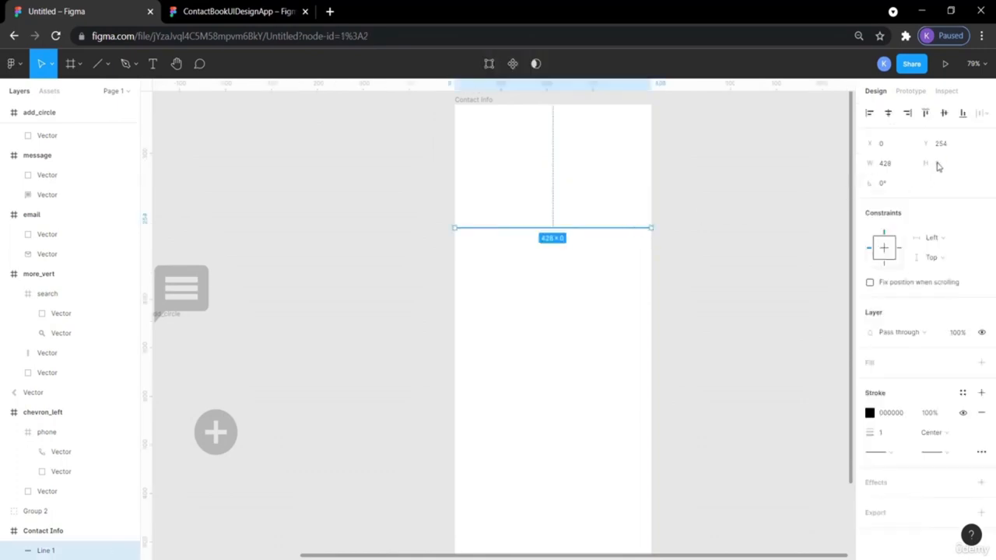
pyautogui.click(782, 246)
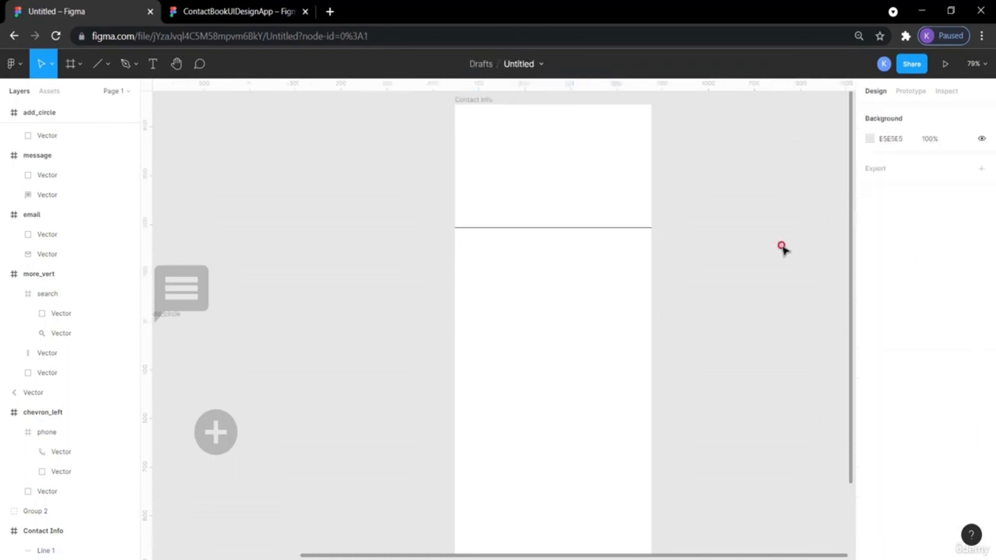
pyautogui.click(612, 228)
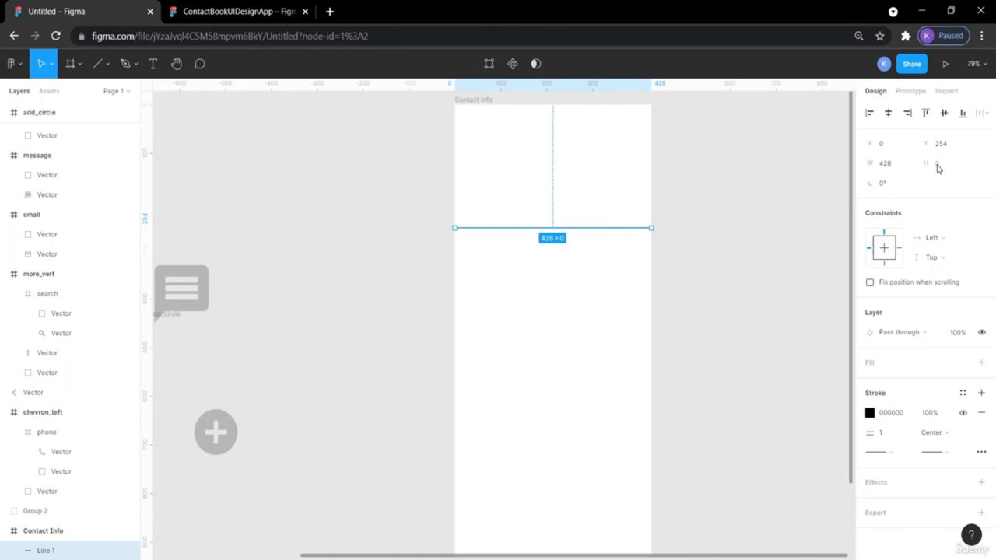
# - Colour the divider's stroke with the document grey B7B7B7
pyautogui.click(881, 435)
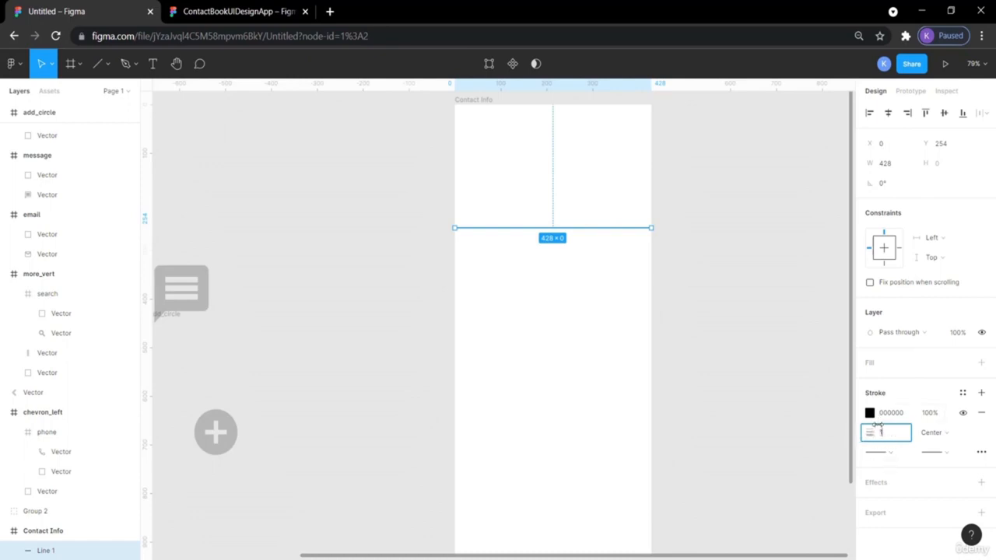
pyautogui.click(870, 415)
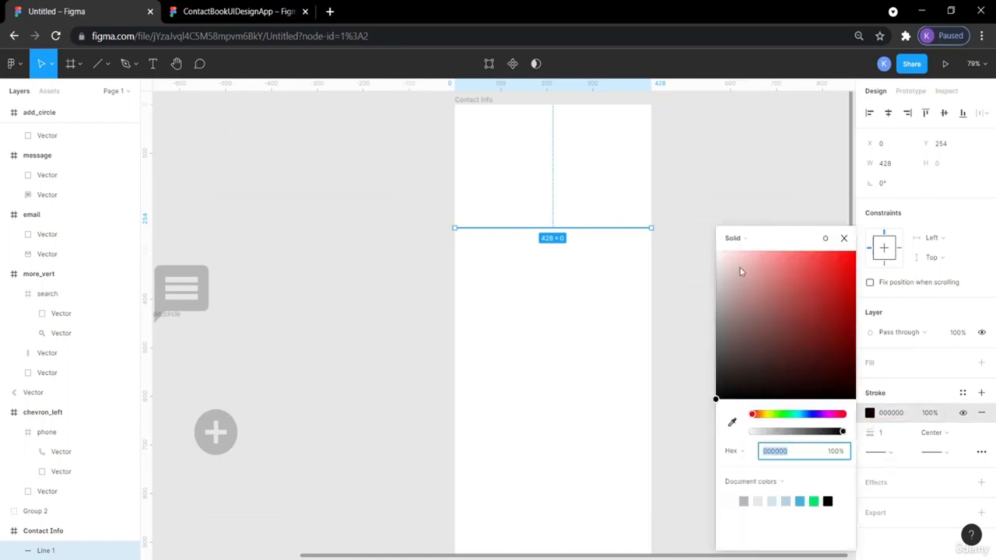
pyautogui.click(717, 282)
pyautogui.moveTo(716, 283)
pyautogui.mouseDown()
pyautogui.moveTo(713, 309)
pyautogui.moveTo(715, 294)
pyautogui.mouseUp()
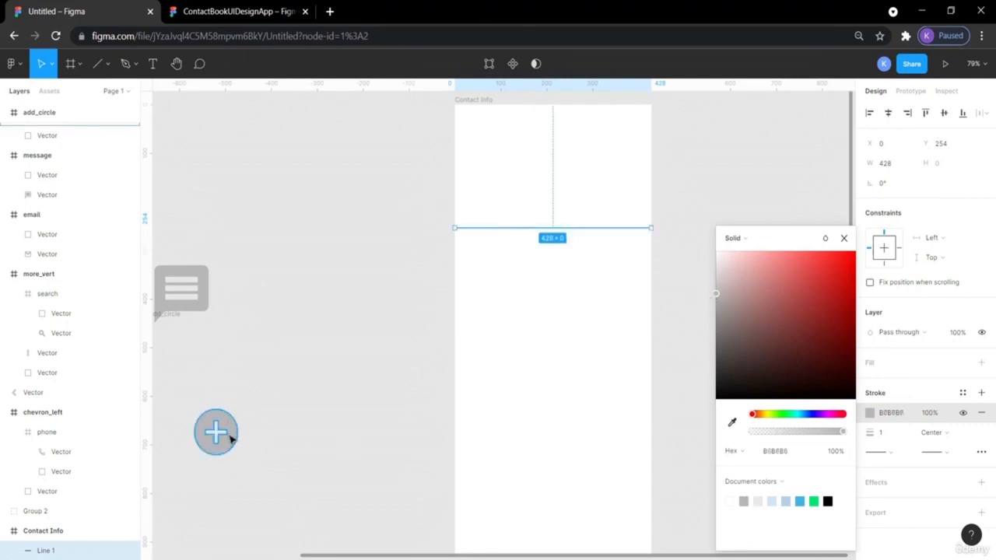
pyautogui.click(744, 501)
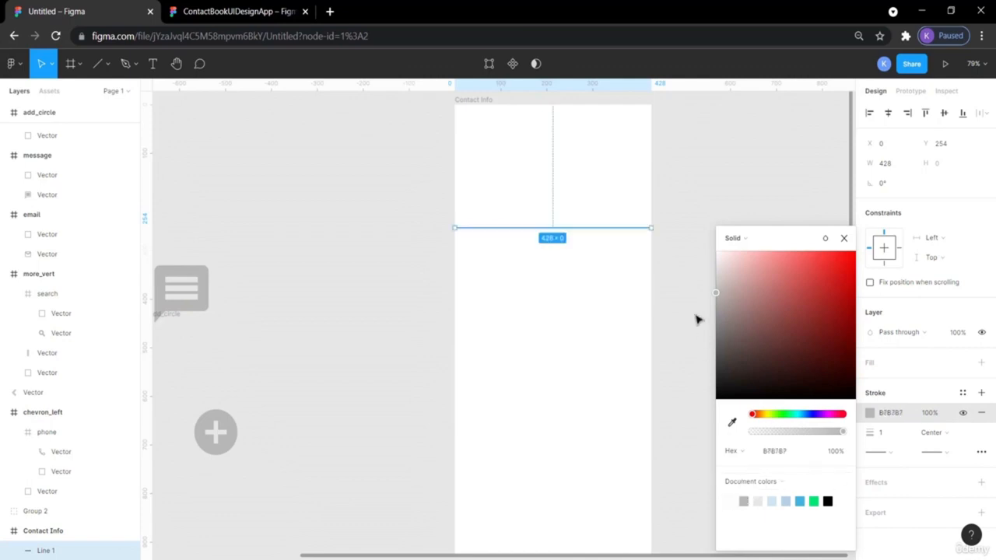
pyautogui.click(697, 319)
pyautogui.click(239, 11)
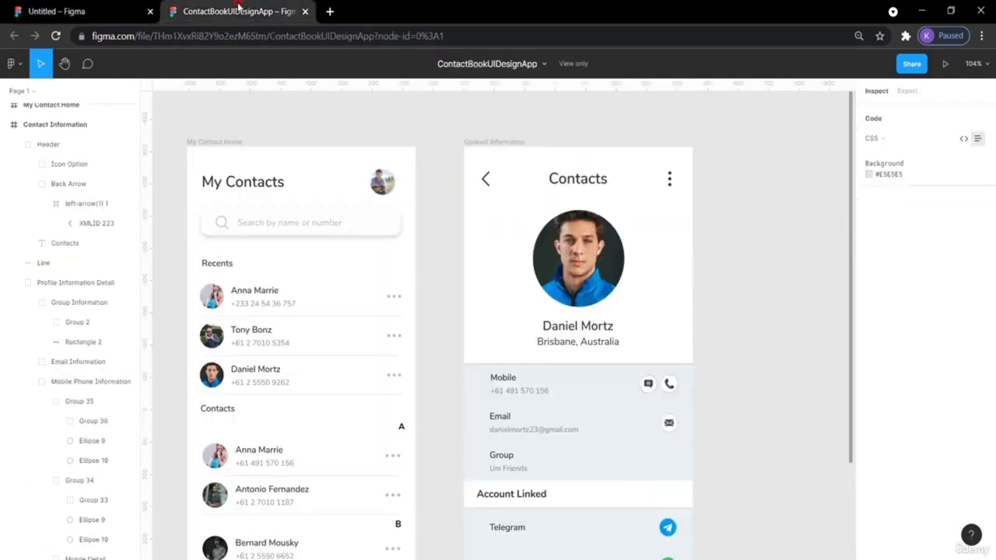
# - Check the reference divider's size and colour, then select the chevron in the Untitled draft
pyautogui.click(523, 368)
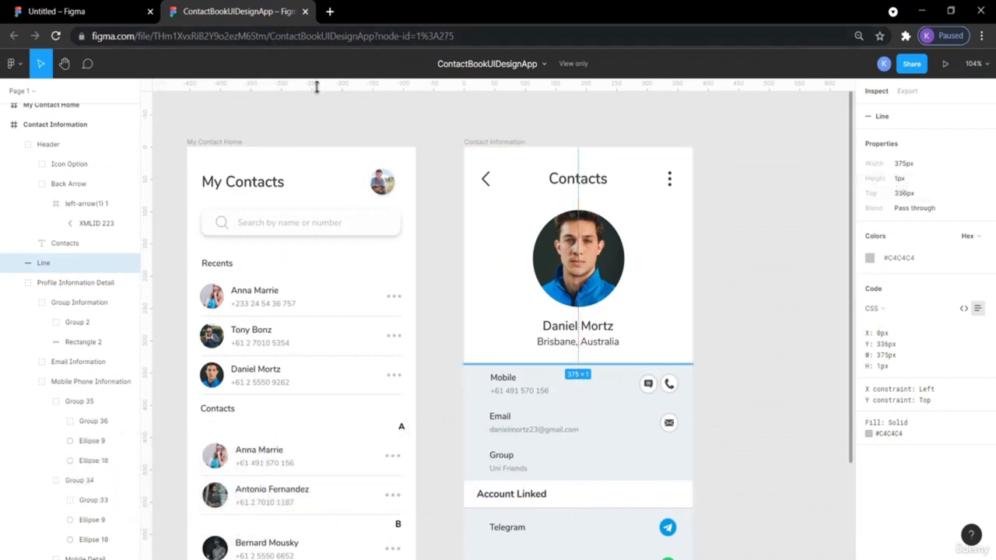
pyautogui.click(99, 8)
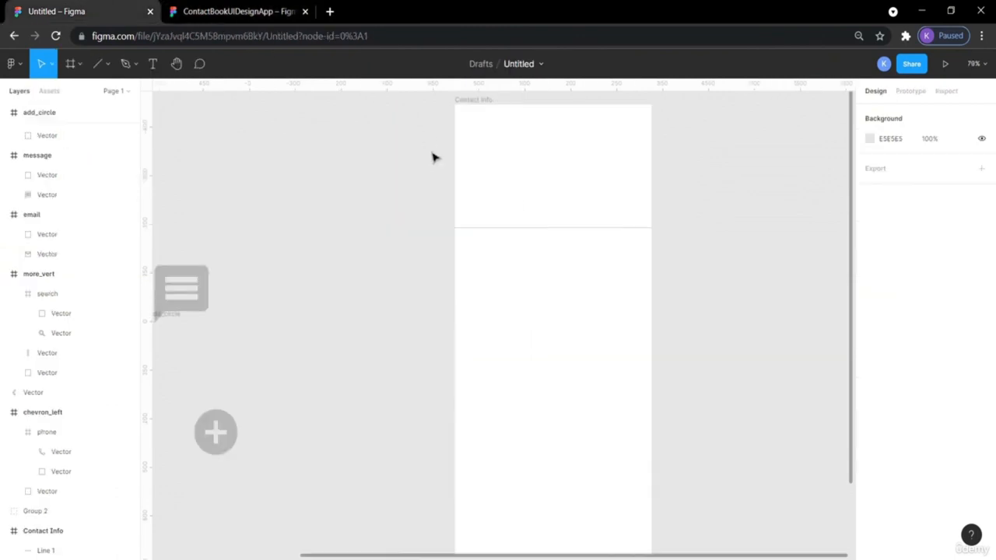
pyautogui.hscroll(-5, 317, 222)
pyautogui.click(205, 198)
# - Move the chevron into Contact Info's top-left corner and darken its fill to #191919
pyautogui.moveTo(169, 172); pyautogui.dragTo(716, 156)
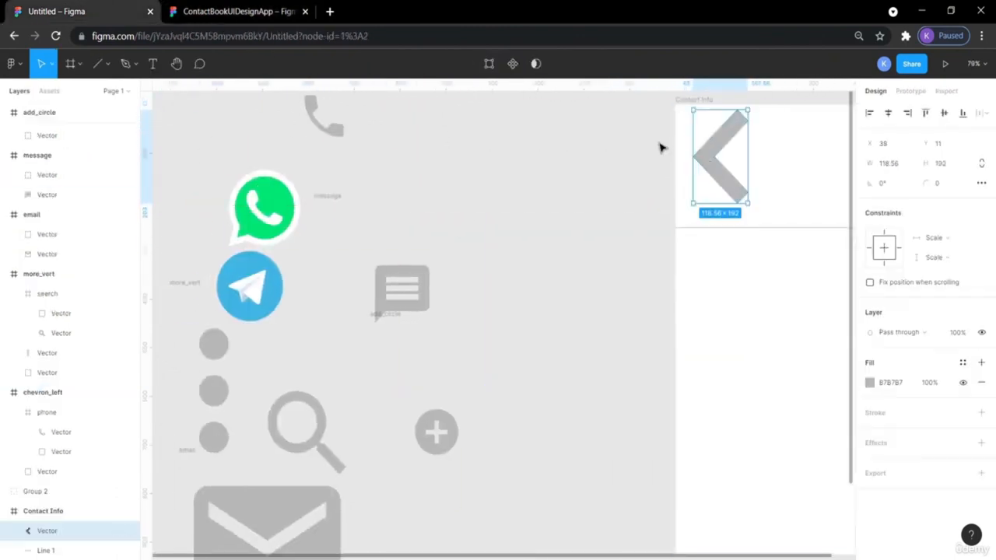
pyautogui.click(245, 11)
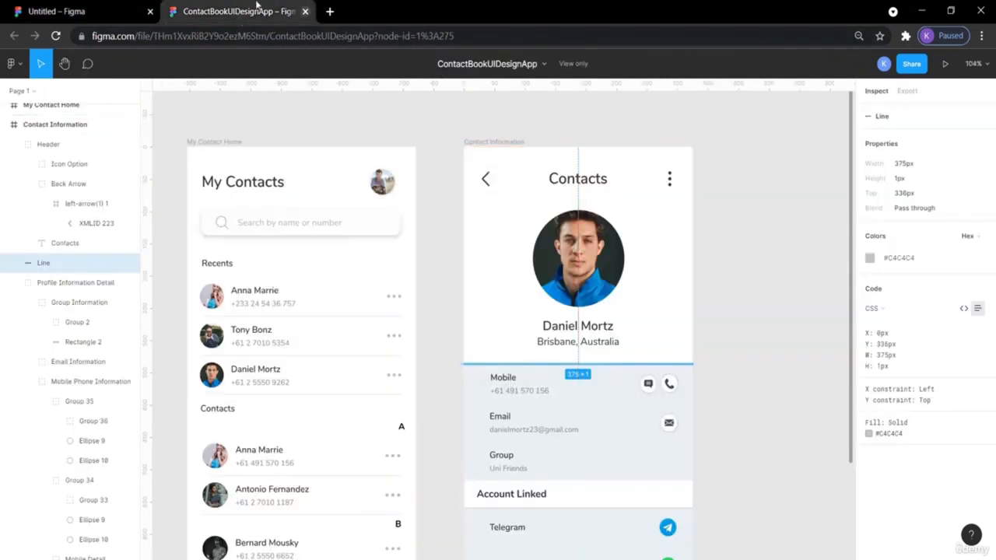
pyautogui.click(112, 10)
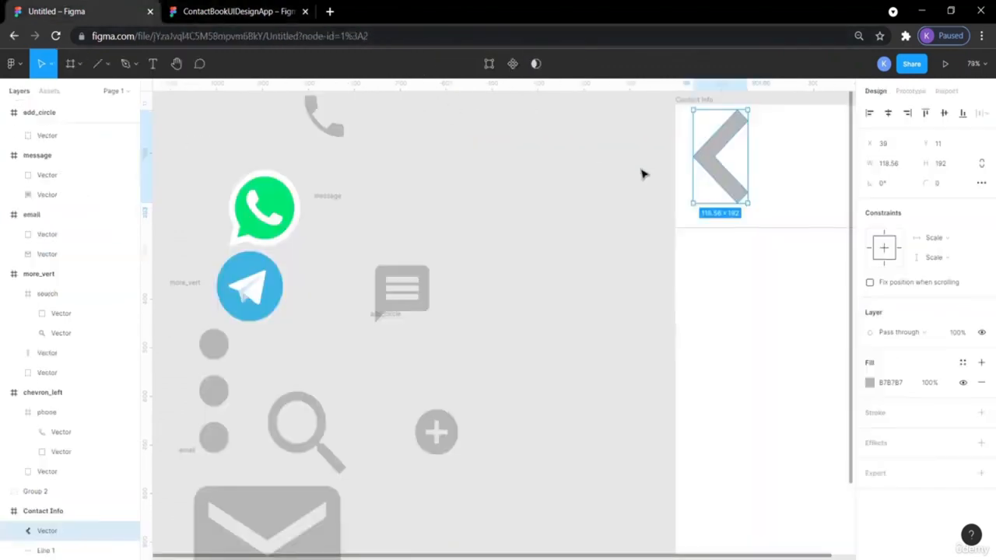
pyautogui.hscroll(5, 643, 174)
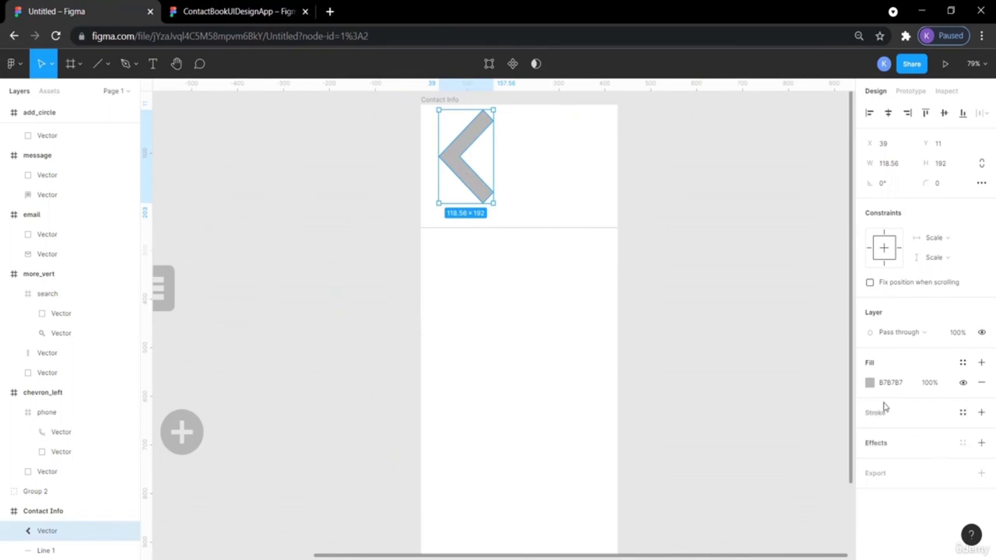
pyautogui.click(869, 382)
pyautogui.moveTo(717, 292); pyautogui.dragTo(715, 385)
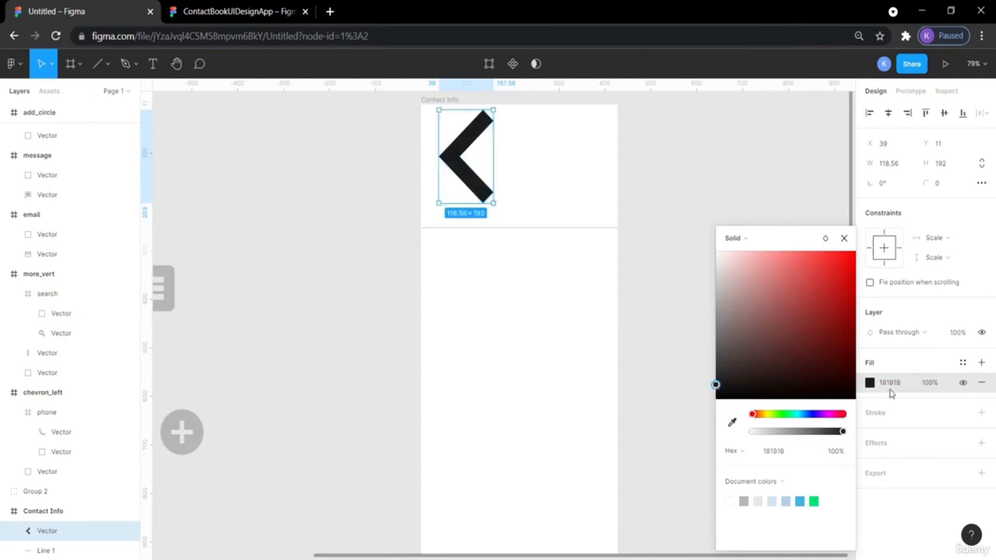
pyautogui.click(641, 310)
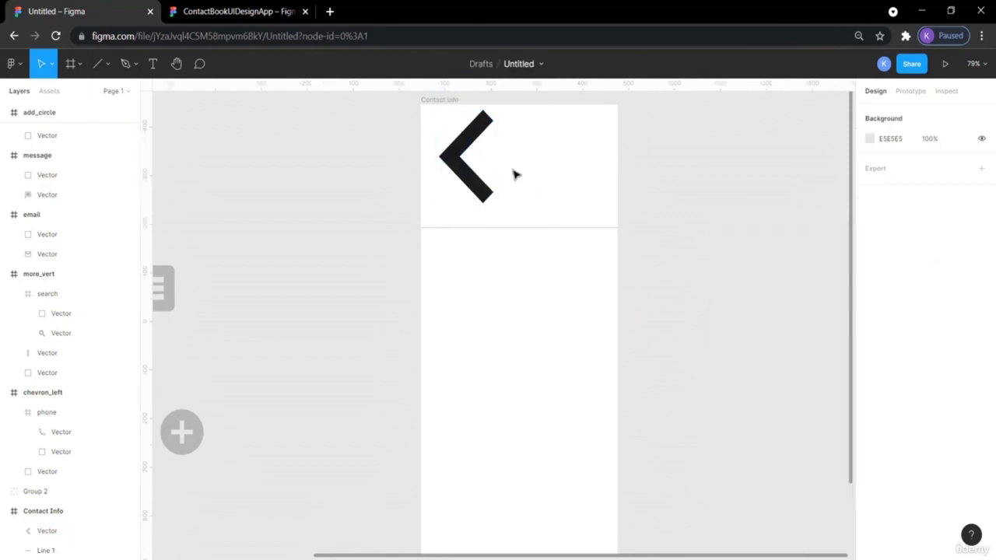
# - Shrink the back chevron to 15×24, comparing it with the reference design's back arrow
pyautogui.click(482, 187)
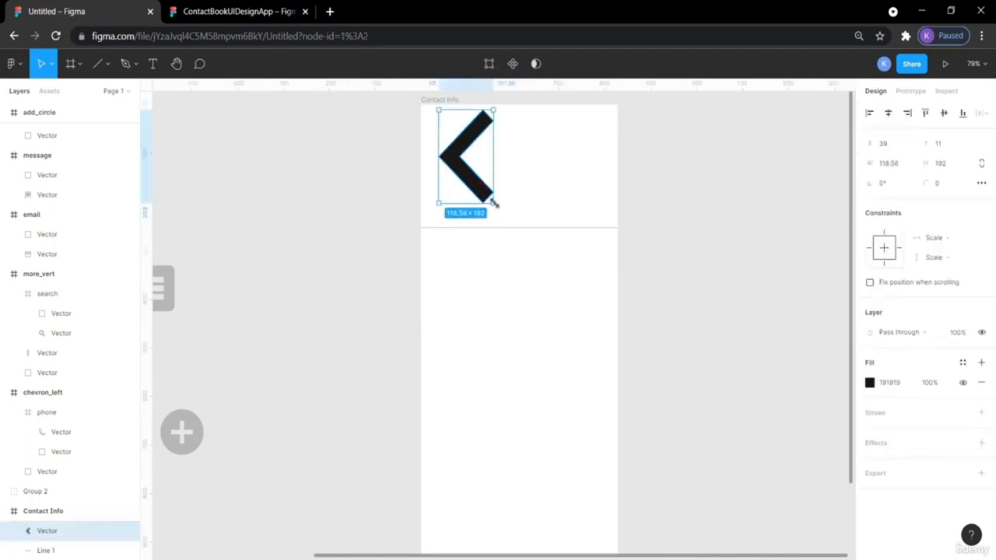
pyautogui.moveTo(495, 203); pyautogui.dragTo(439, 131)
pyautogui.click(632, 191)
pyautogui.click(280, 11)
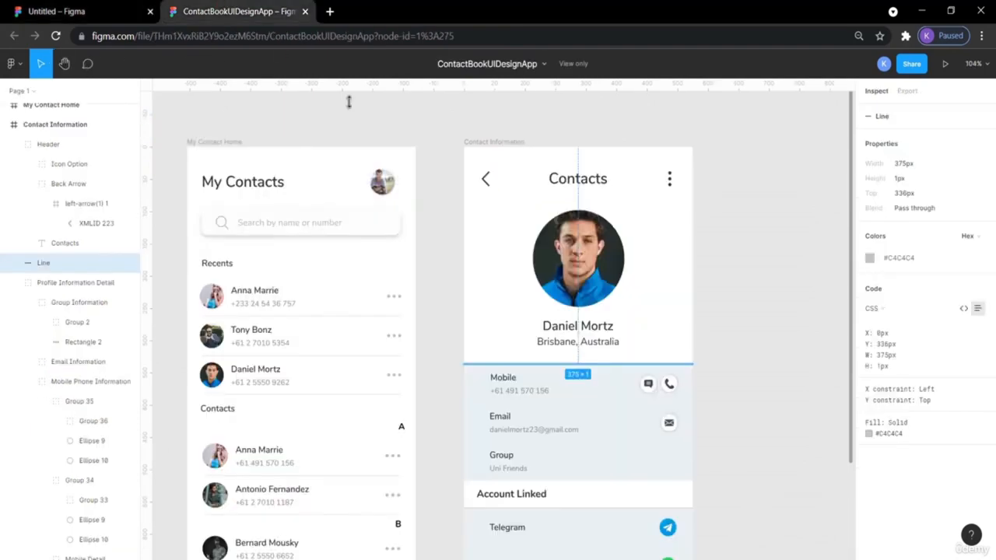
pyautogui.click(490, 179)
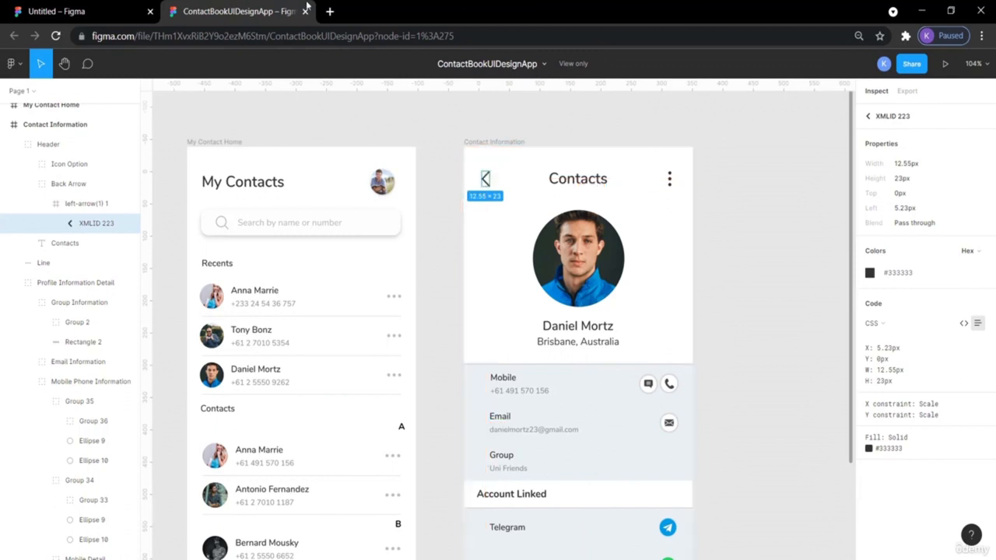
pyautogui.click(78, 11)
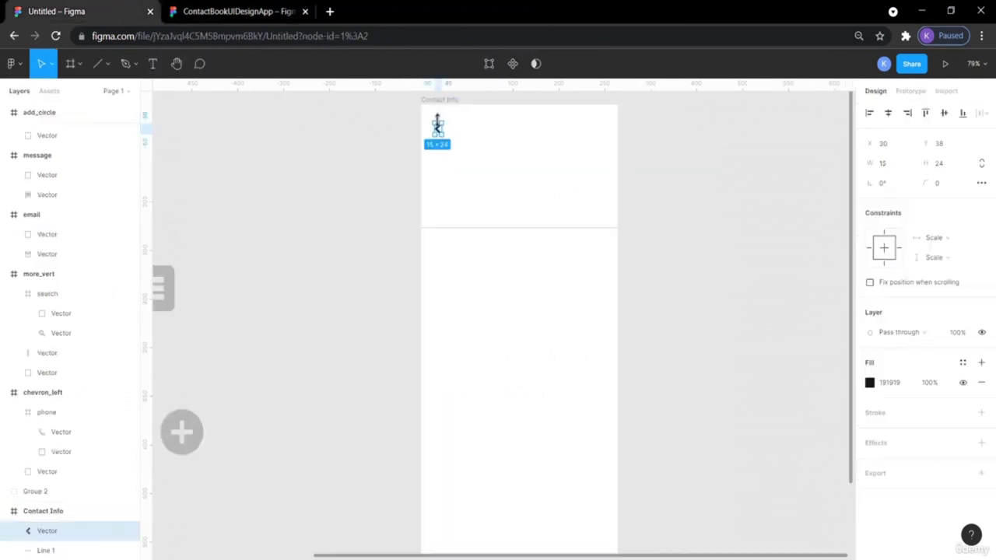
# - Place the back chevron at X 30, Y 38 in the header, checking its distances with Alt
pyautogui.moveTo(437, 123); pyautogui.dragTo(438, 135)
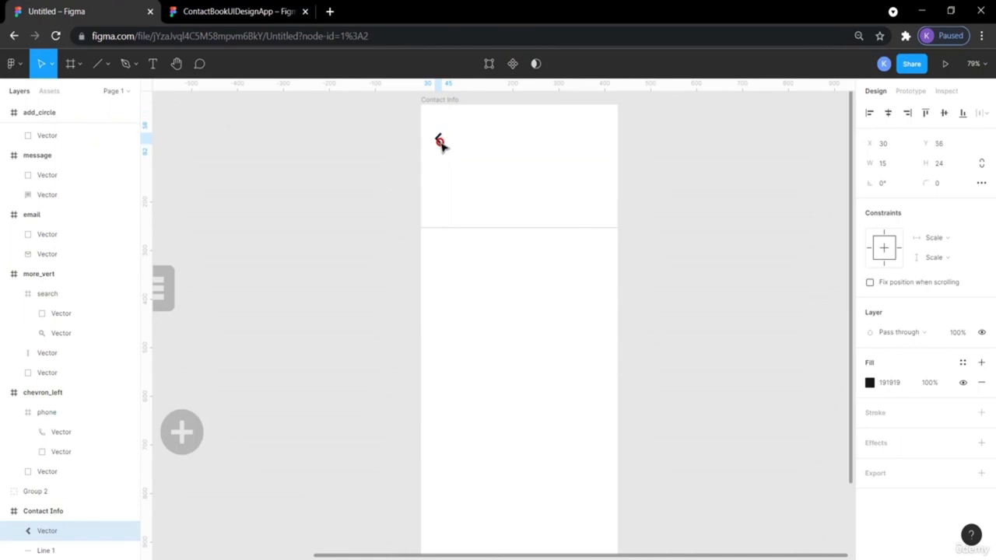
pyautogui.press('alt')
pyautogui.moveTo(438, 134); pyautogui.dragTo(436, 113)
pyautogui.press('Down')
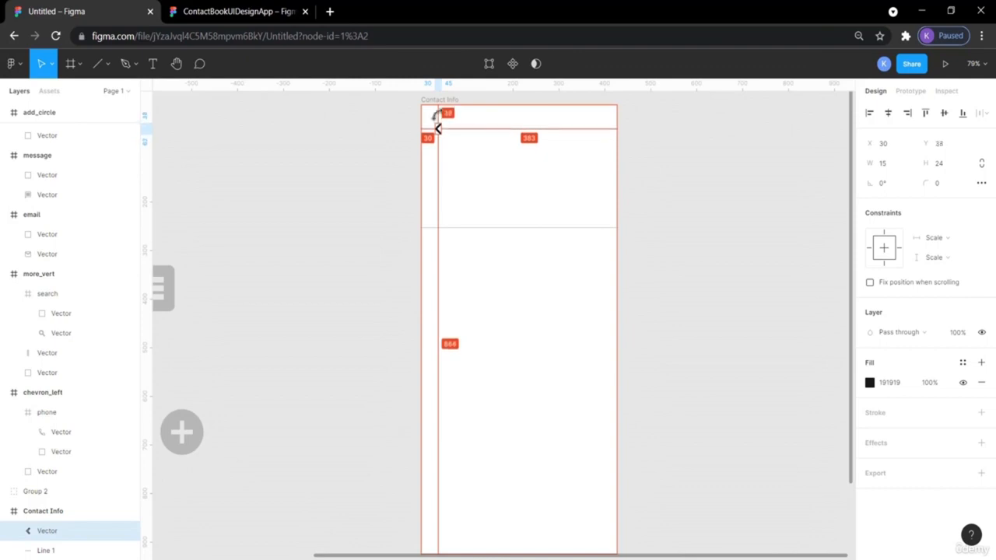
pyautogui.click(374, 150)
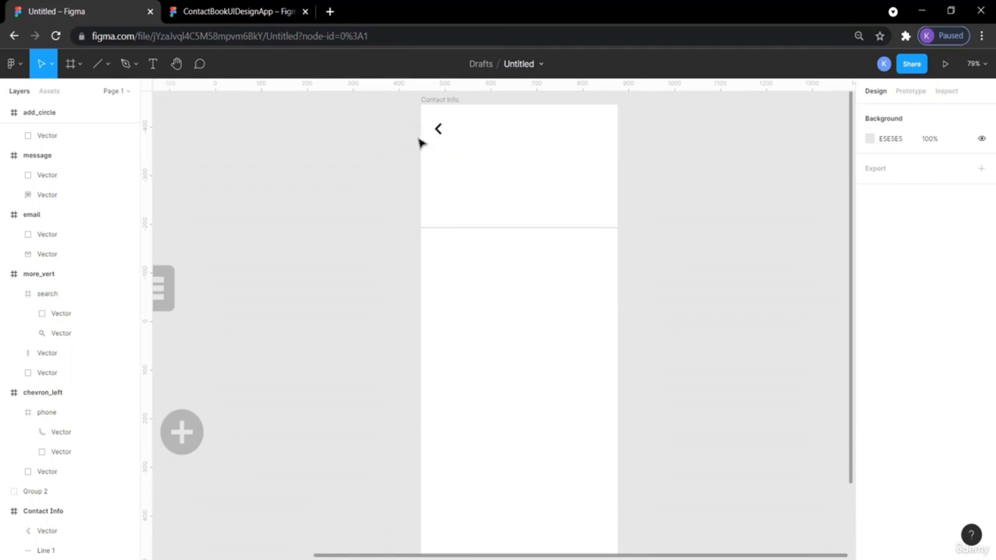
# - Compare the chevron with the reference design, then switch to the Text tool
pyautogui.click(200, 11)
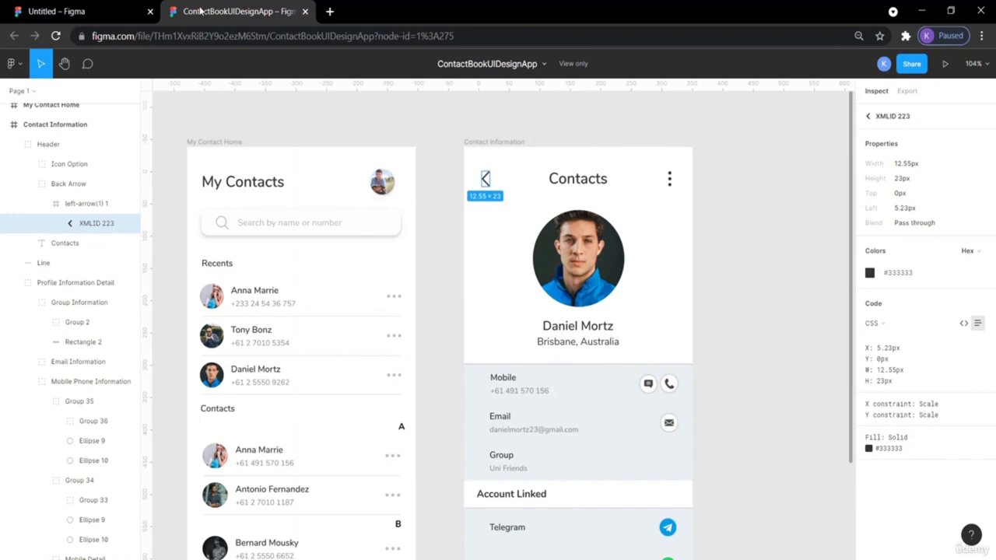
pyautogui.click(25, 6)
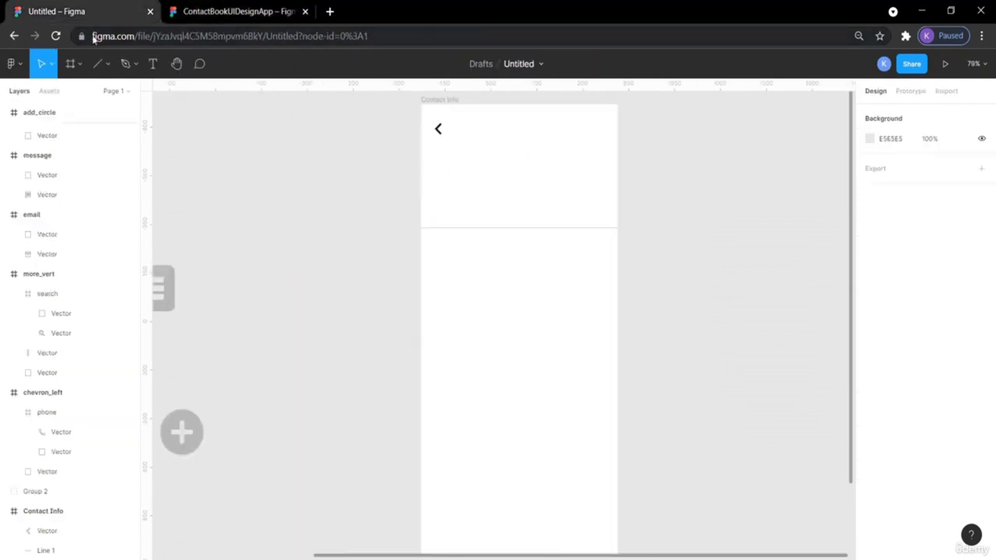
pyautogui.click(152, 63)
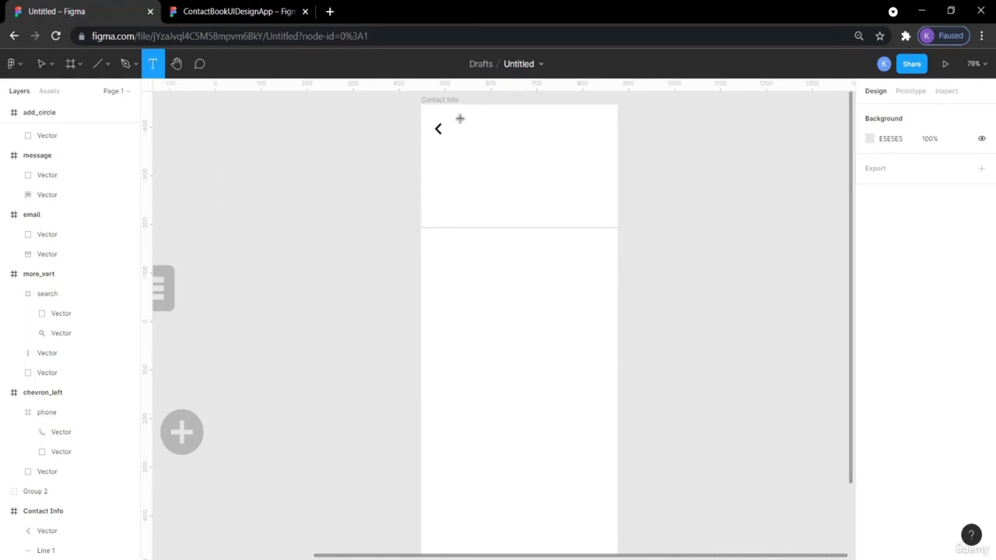
# - Add a 'Contacts' text box in the header, trying sizes 64 and 18, and move it up
pyautogui.click(487, 133)
pyautogui.write('Contact')
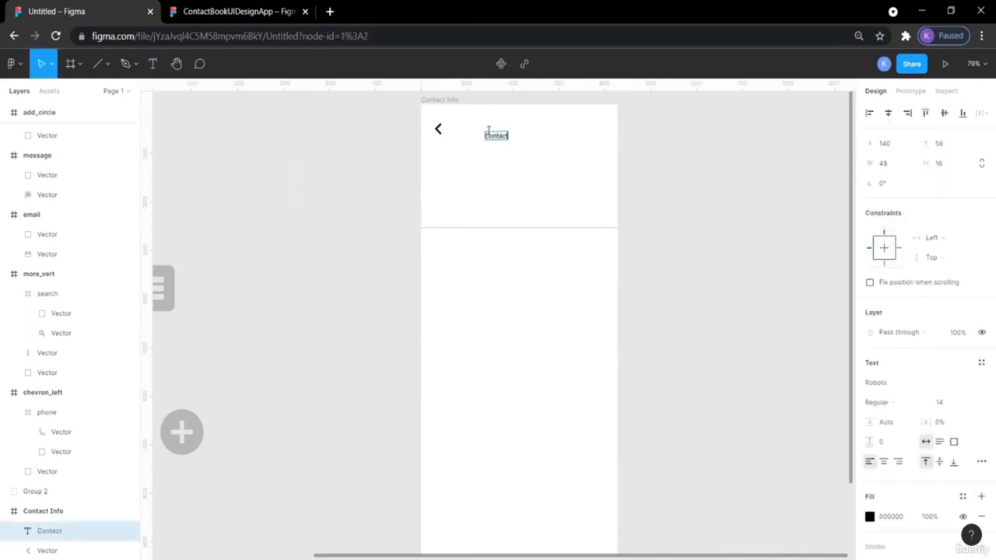
pyautogui.doubleClick(505, 137)
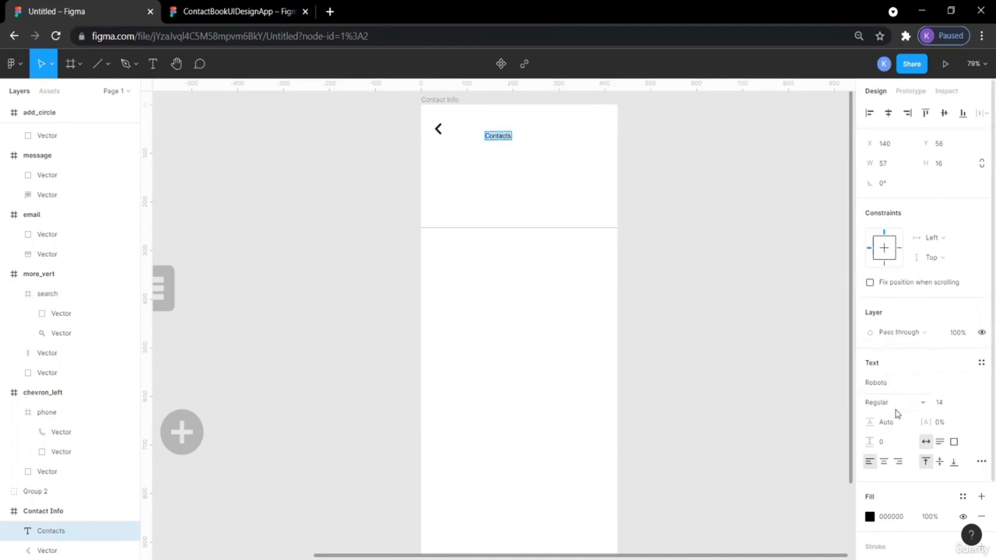
pyautogui.click(971, 406)
pyautogui.click(963, 476)
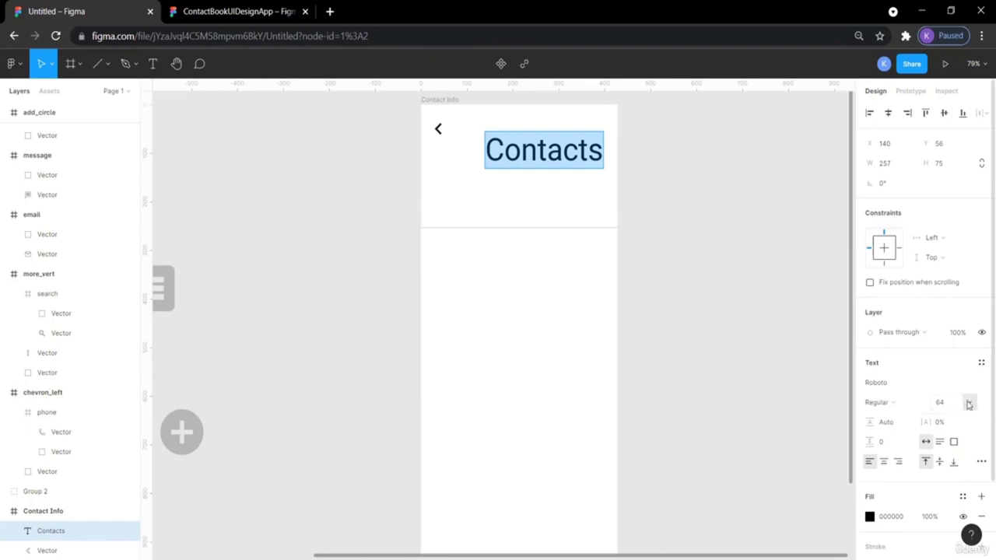
pyautogui.click(970, 404)
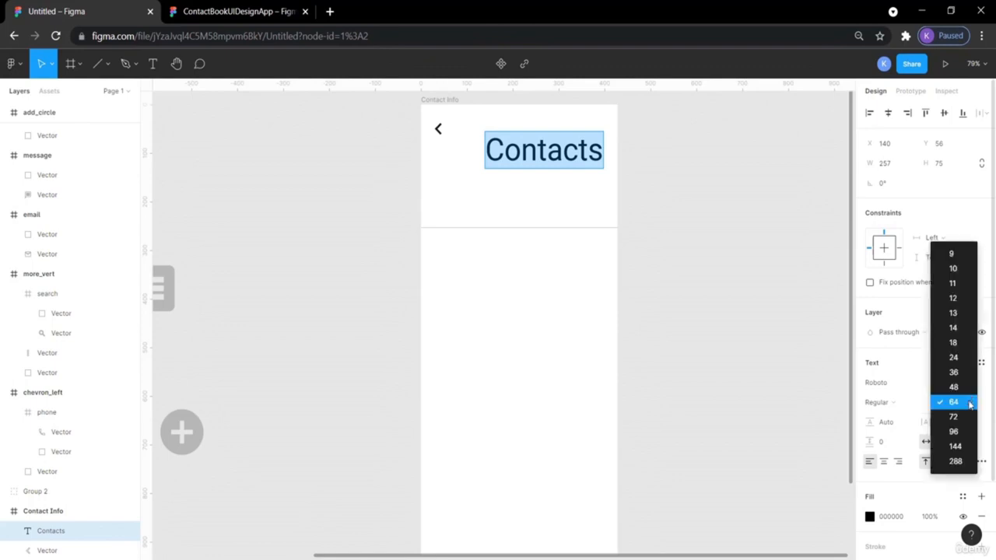
pyautogui.click(955, 343)
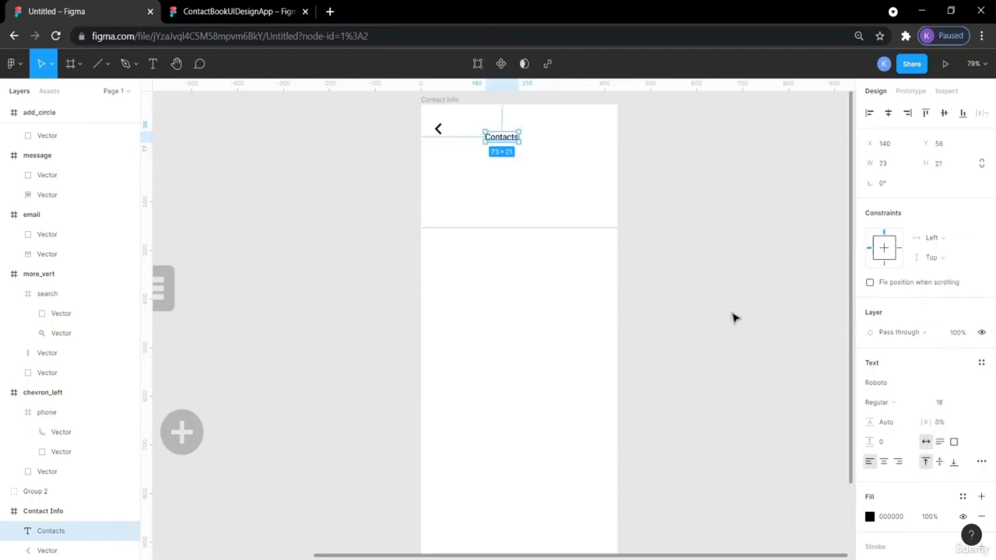
pyautogui.click(498, 319)
pyautogui.moveTo(507, 140); pyautogui.dragTo(512, 130)
pyautogui.click(651, 197)
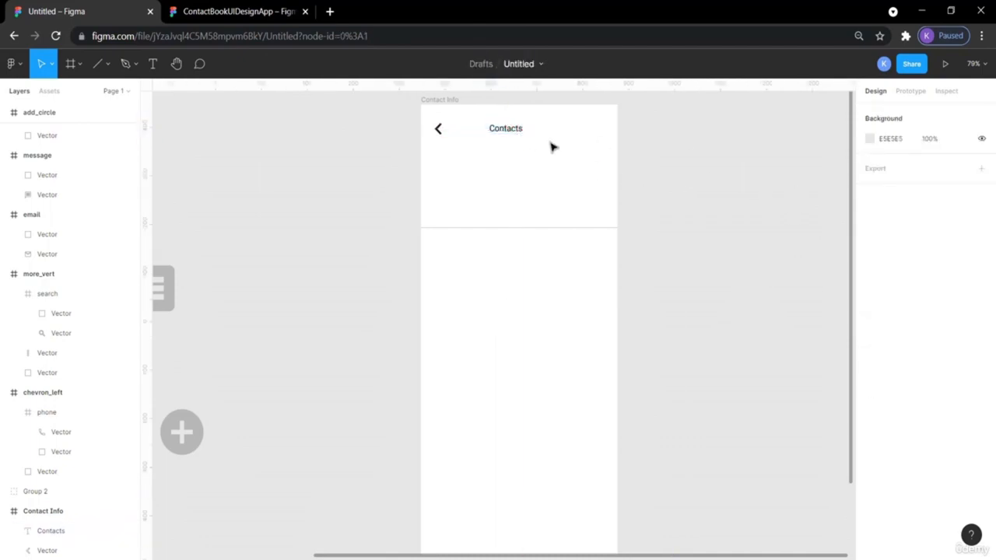
# - Set the Contacts title to size 36, place it beside the back arrow, and check the reference
pyautogui.click(499, 133)
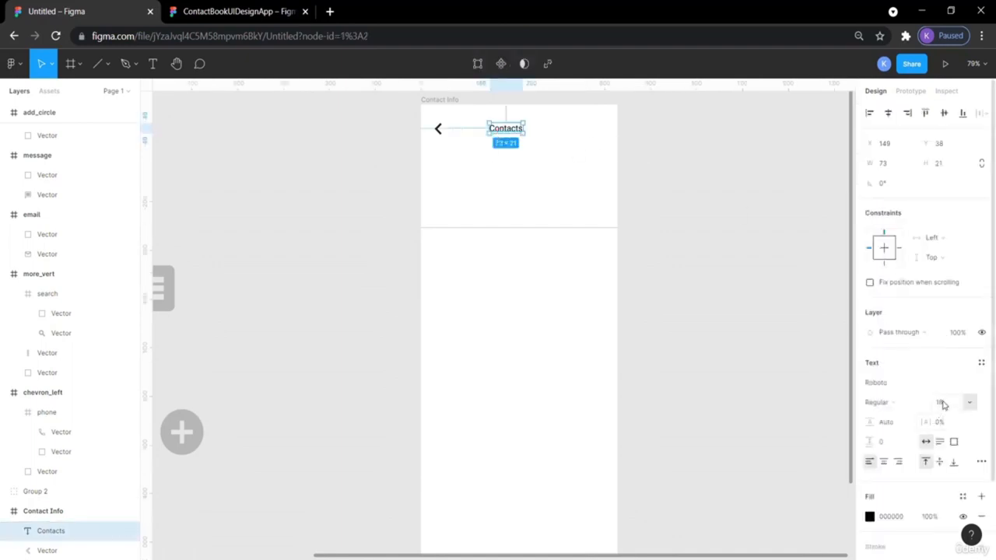
pyautogui.click(970, 402)
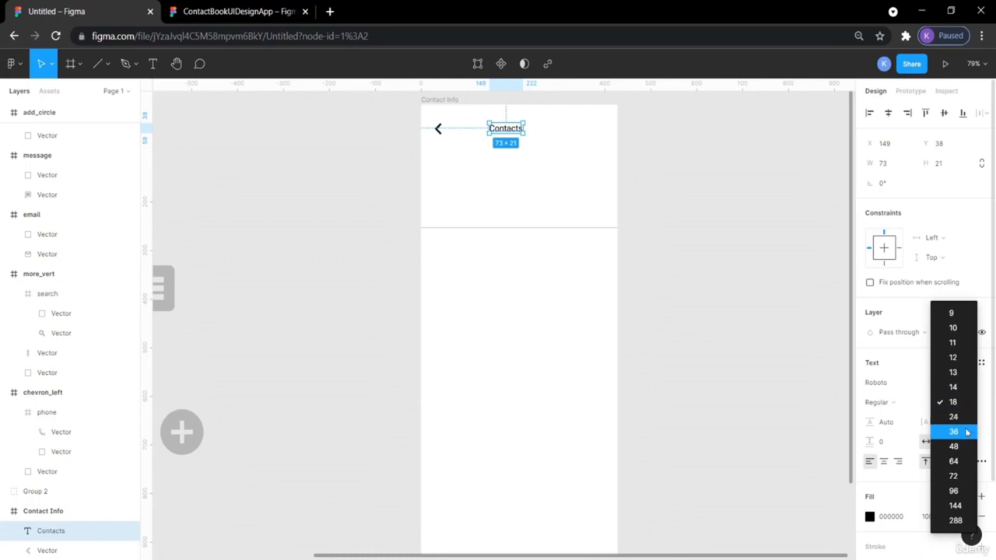
pyautogui.click(966, 432)
pyautogui.click(814, 300)
pyautogui.moveTo(532, 136); pyautogui.dragTo(522, 132)
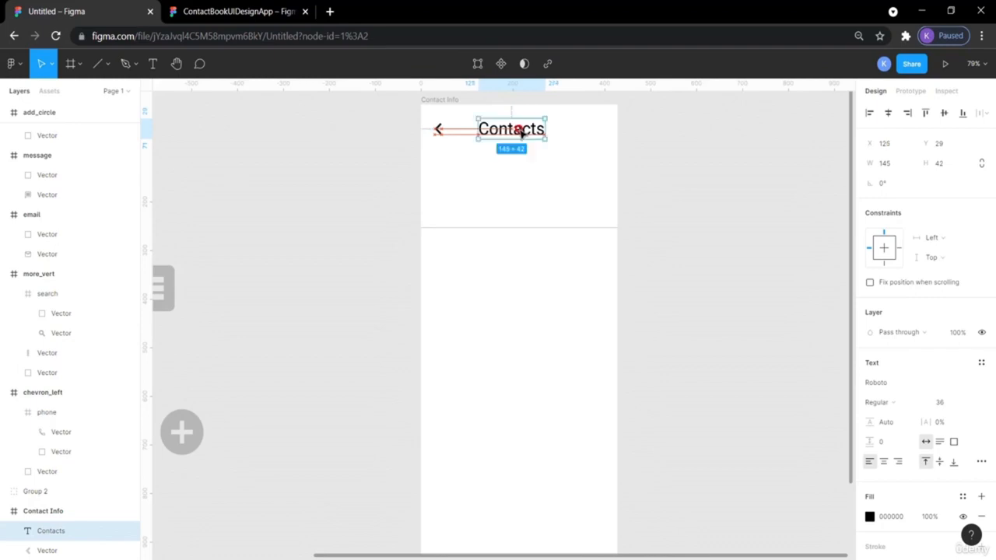
pyautogui.click(656, 151)
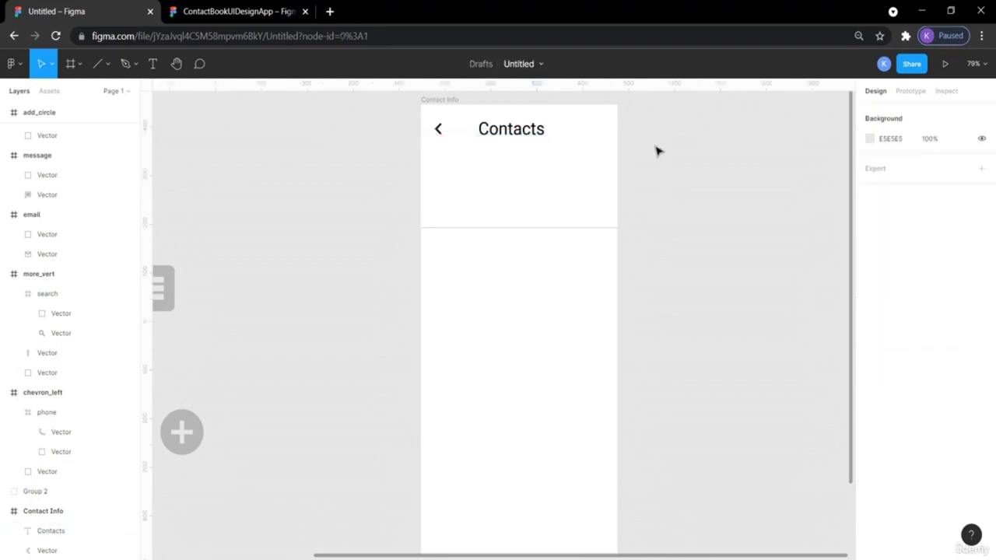
pyautogui.click(196, 14)
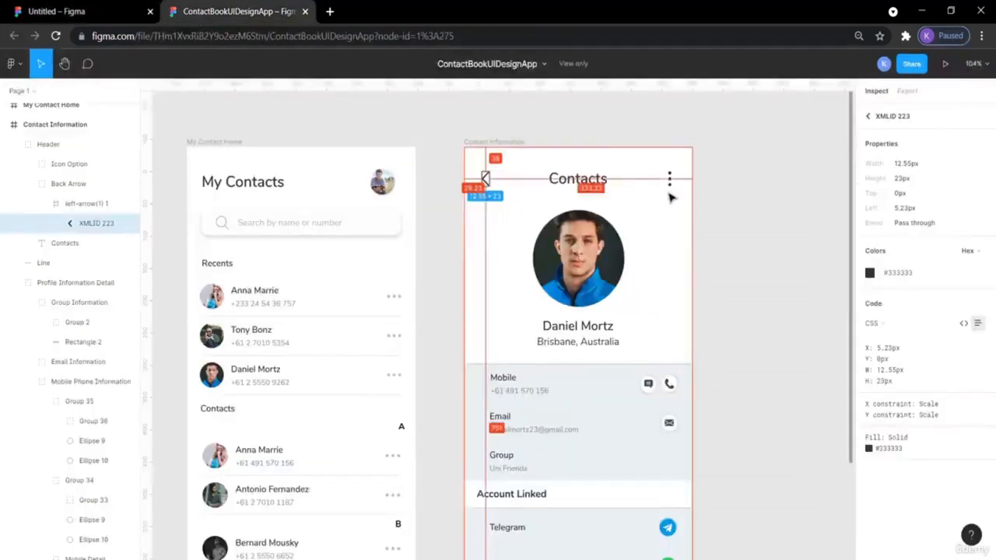
# - Move the three-dot more icon into the top-right corner of the Contact Info header
pyautogui.click(121, 9)
pyautogui.hscroll(-3, 220, 234)
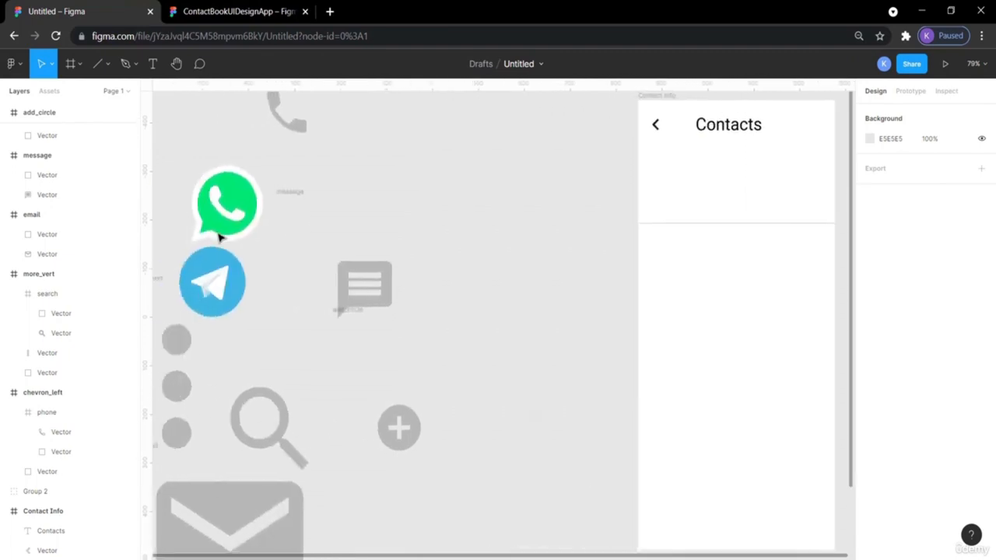
pyautogui.moveTo(176, 339); pyautogui.dragTo(675, 180)
pyautogui.moveTo(841, 152); pyautogui.dragTo(669, 131)
pyautogui.click(741, 160)
pyautogui.click(672, 135)
# - Make the three-dot icon's circles black and check its distances to the frame edges
pyautogui.click(871, 384)
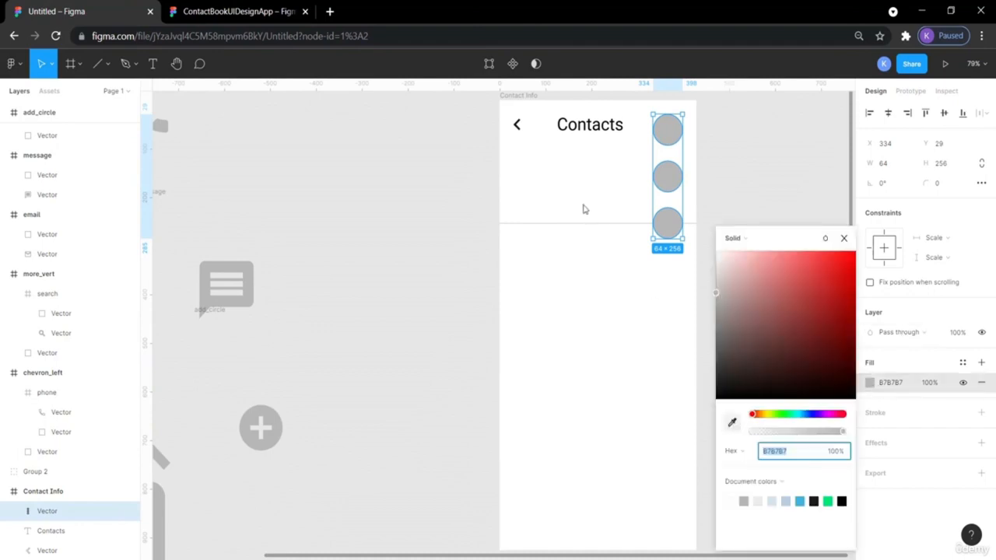
pyautogui.press('i')
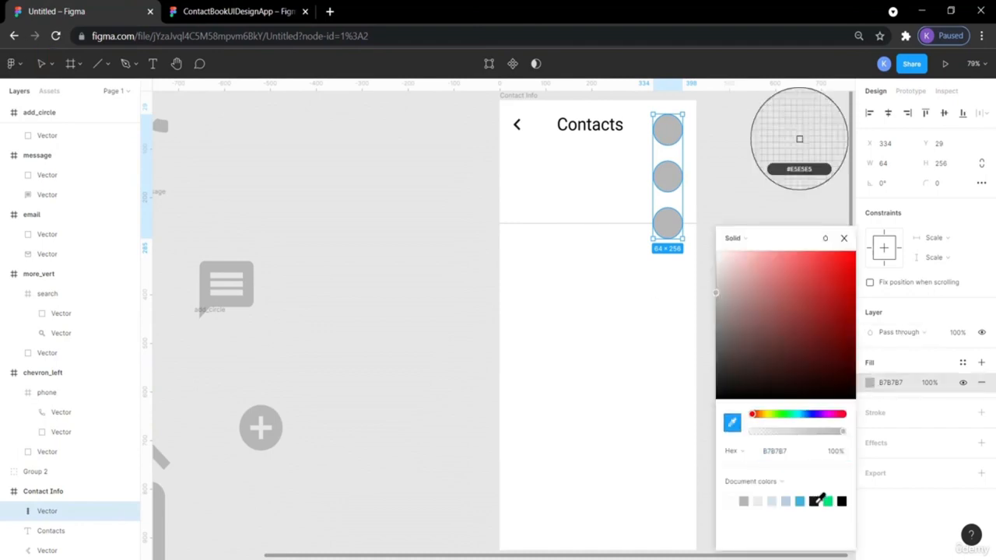
pyautogui.click(814, 501)
pyautogui.click(716, 186)
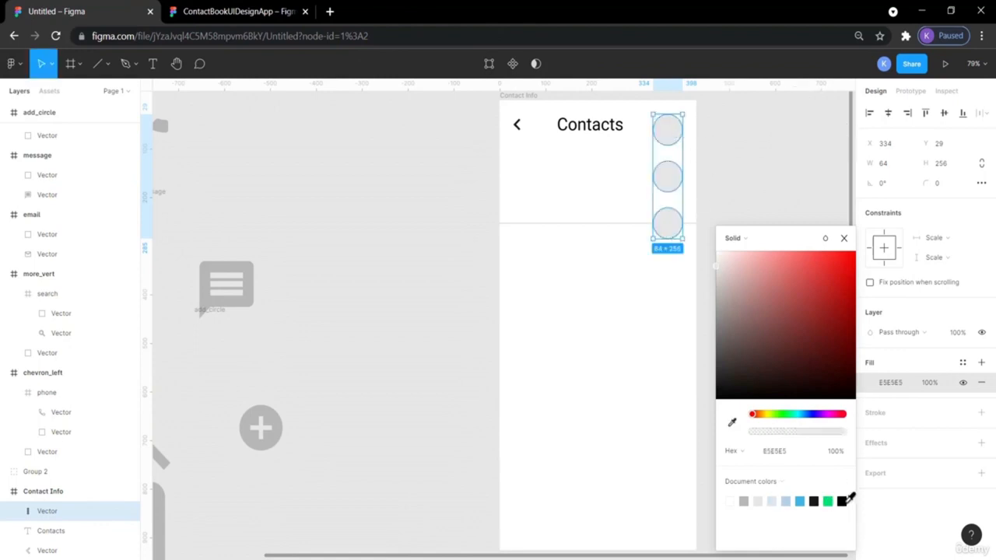
pyautogui.click(841, 501)
pyautogui.click(733, 206)
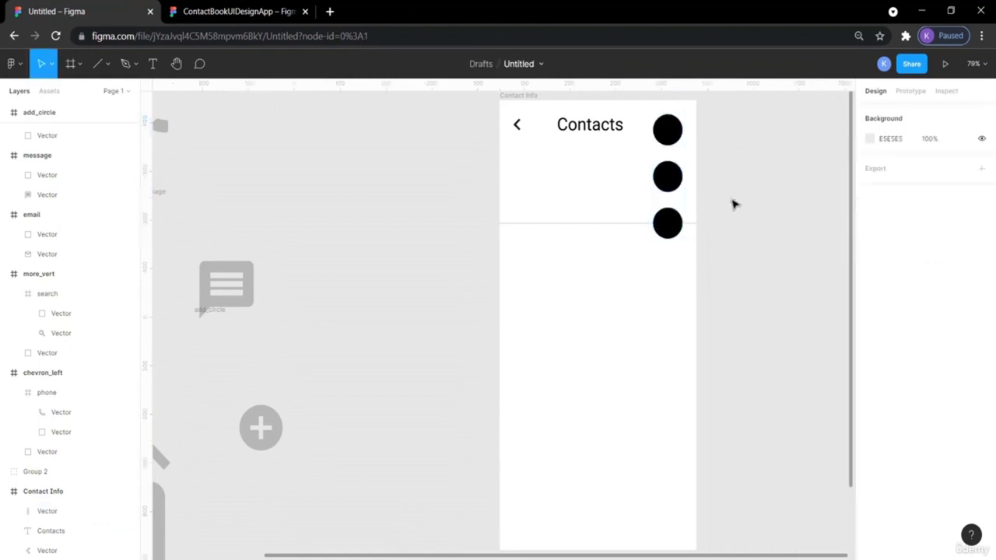
pyautogui.click(519, 128)
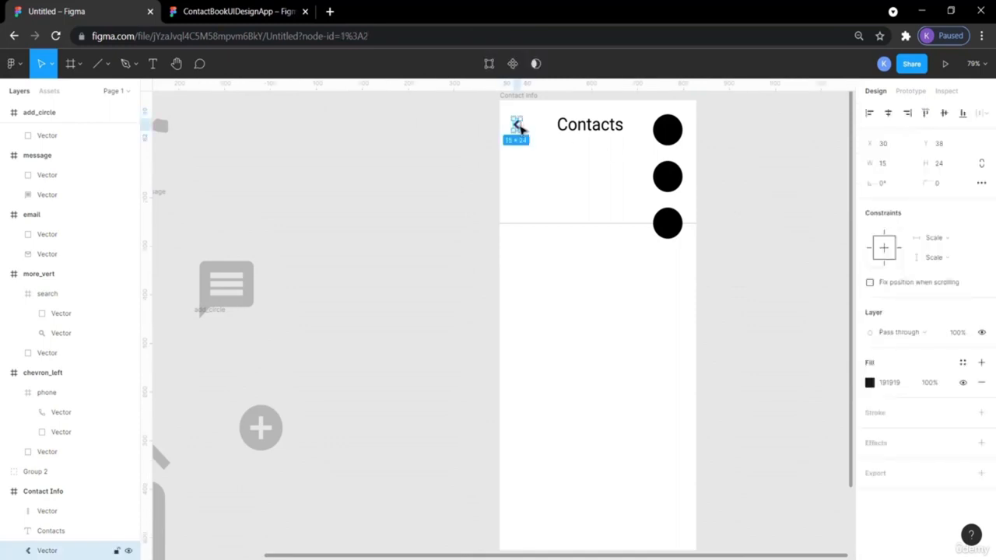
pyautogui.click(677, 178)
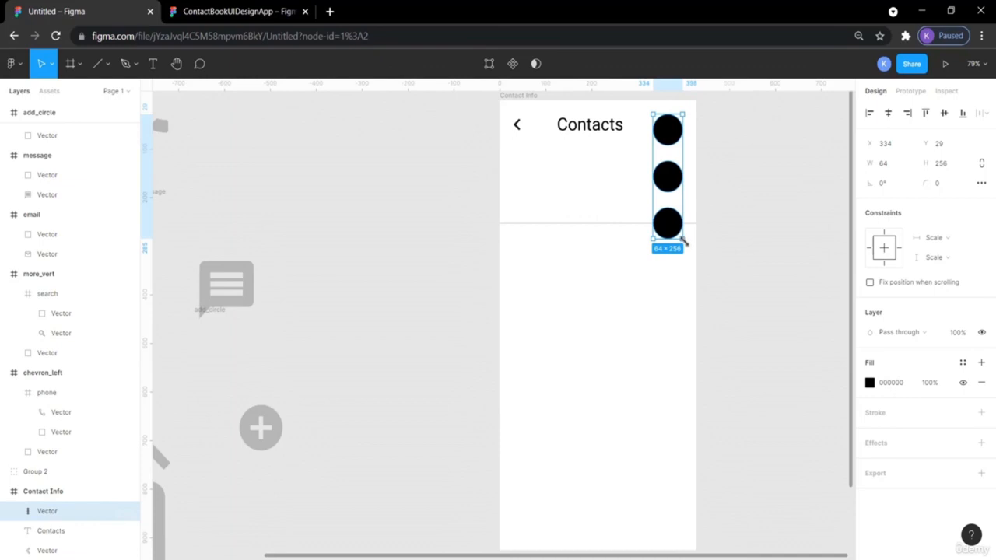
pyautogui.press('alt')
pyautogui.moveTo(684, 243); pyautogui.dragTo(675, 137)
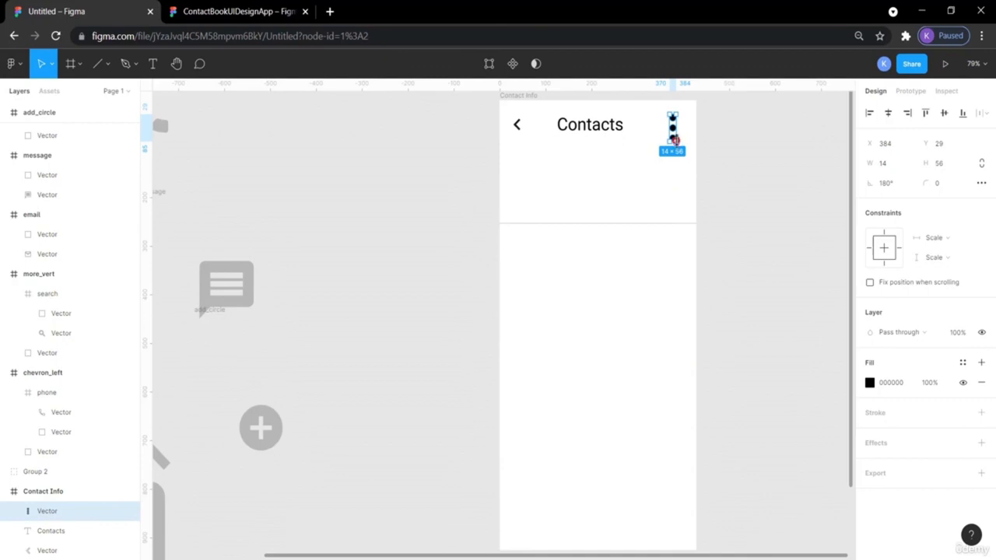
pyautogui.click(731, 148)
pyautogui.moveTo(677, 133); pyautogui.dragTo(684, 130)
pyautogui.click(400, 194)
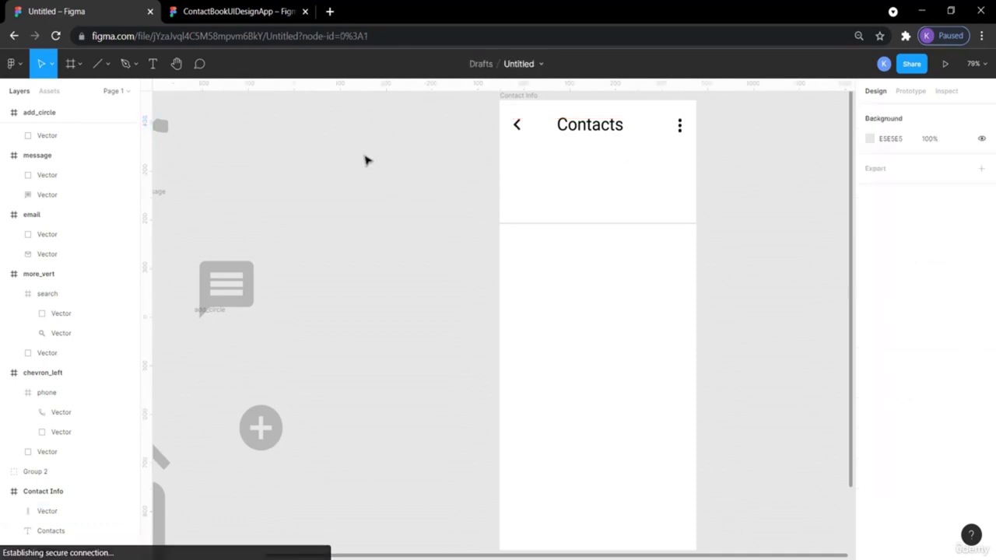
pyautogui.click(216, 8)
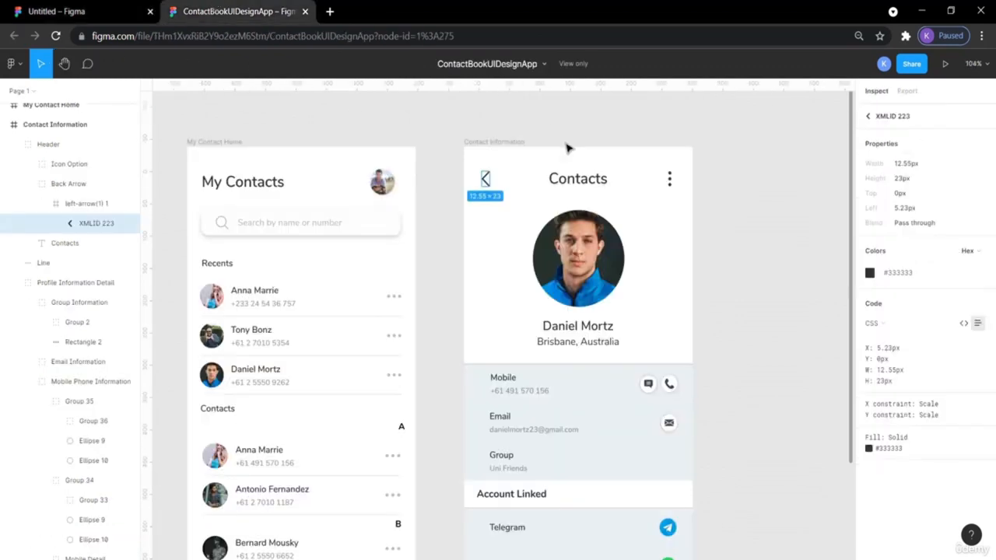
pyautogui.click(671, 186)
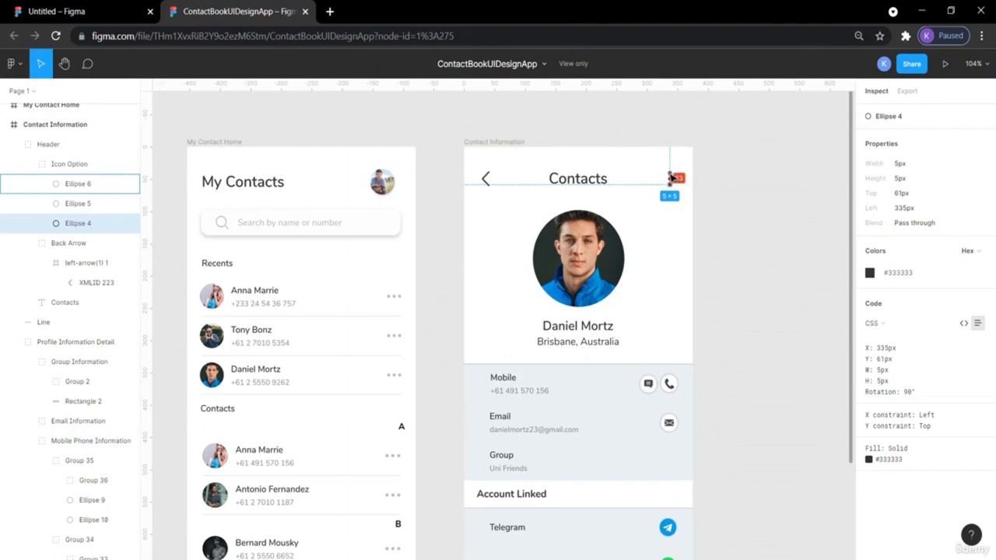
pyautogui.click(93, 11)
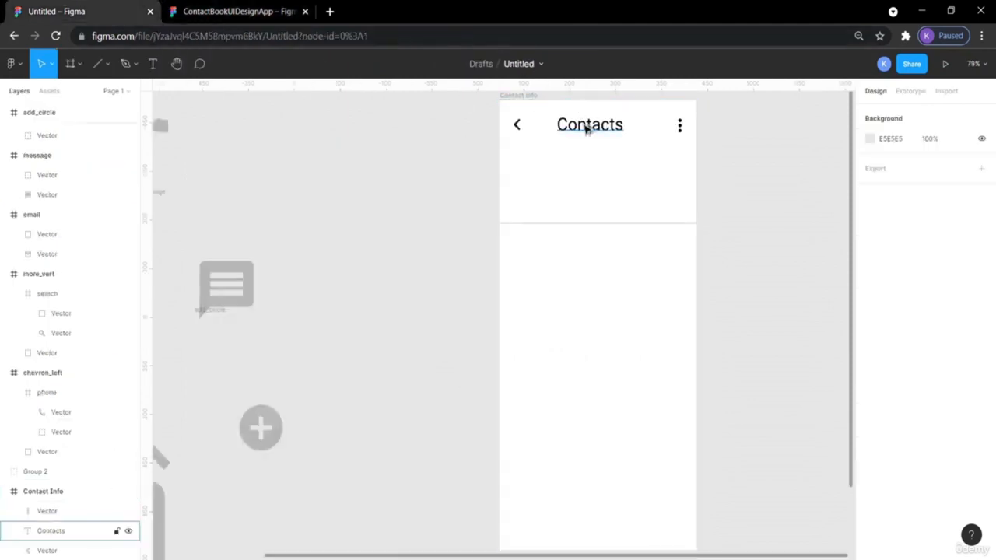
# - Nudge the back arrow, Contacts title and three-dot icon together so they sit 30 px below the frame top
pyautogui.click(520, 129)
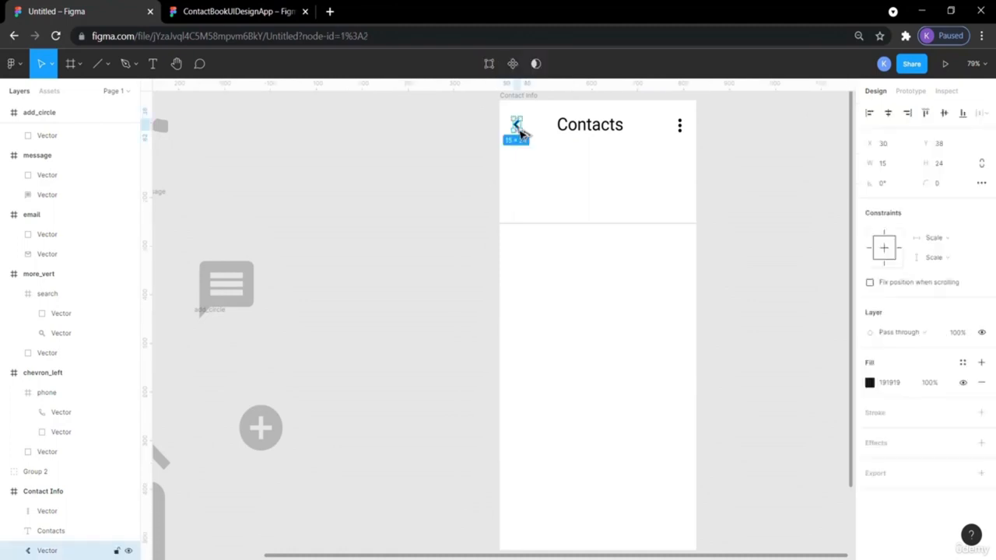
pyautogui.press('alt')
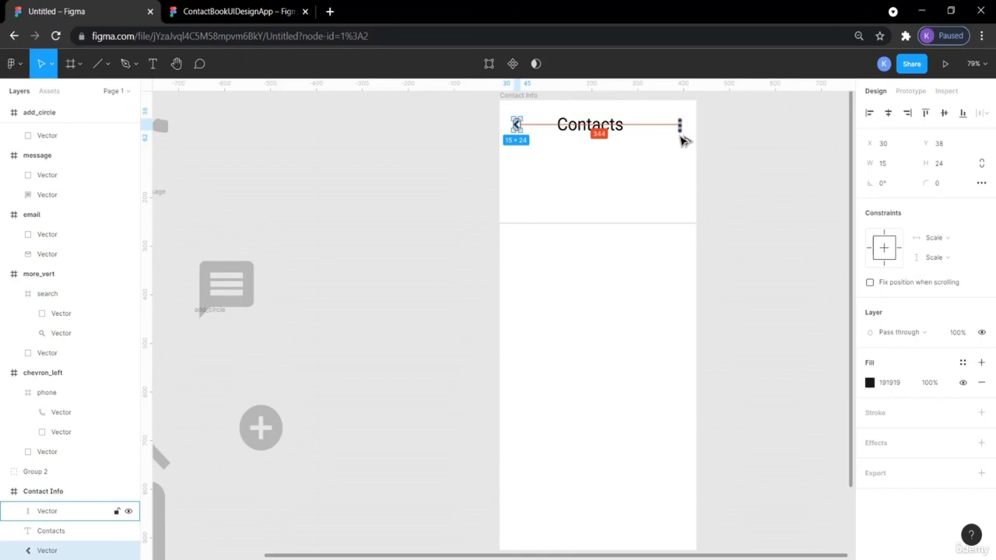
pyautogui.click(749, 154)
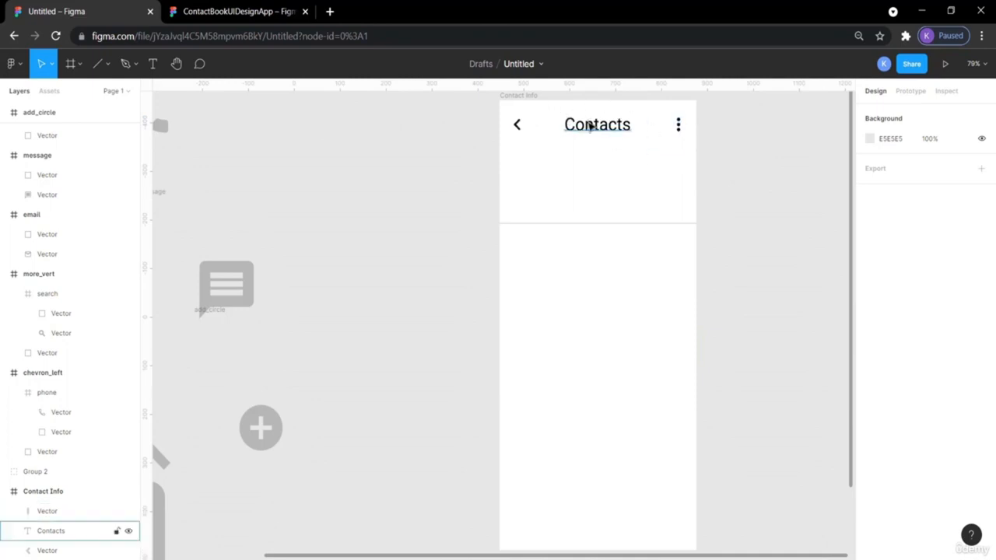
pyautogui.click(680, 125)
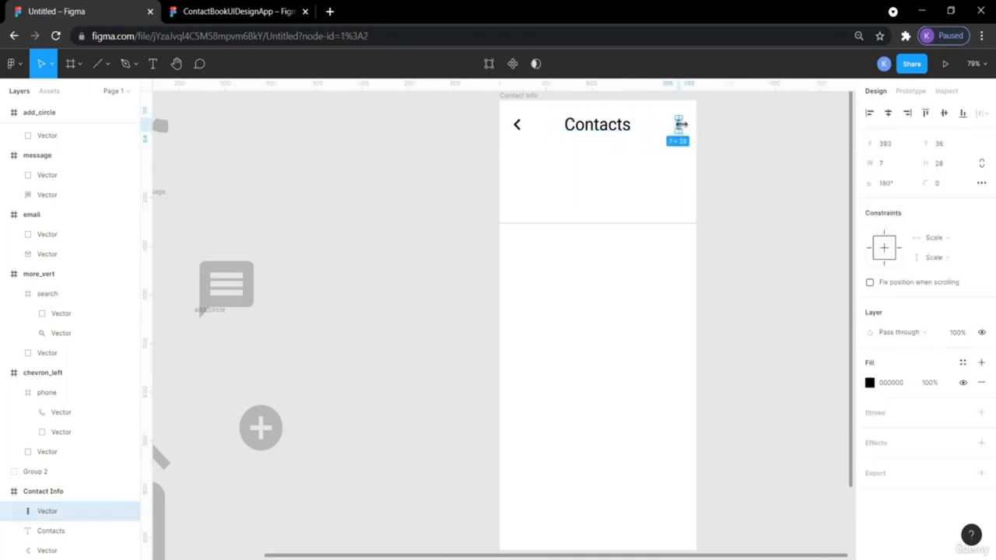
pyautogui.keyDown('shift'); pyautogui.click(620, 129); pyautogui.keyUp('shift')
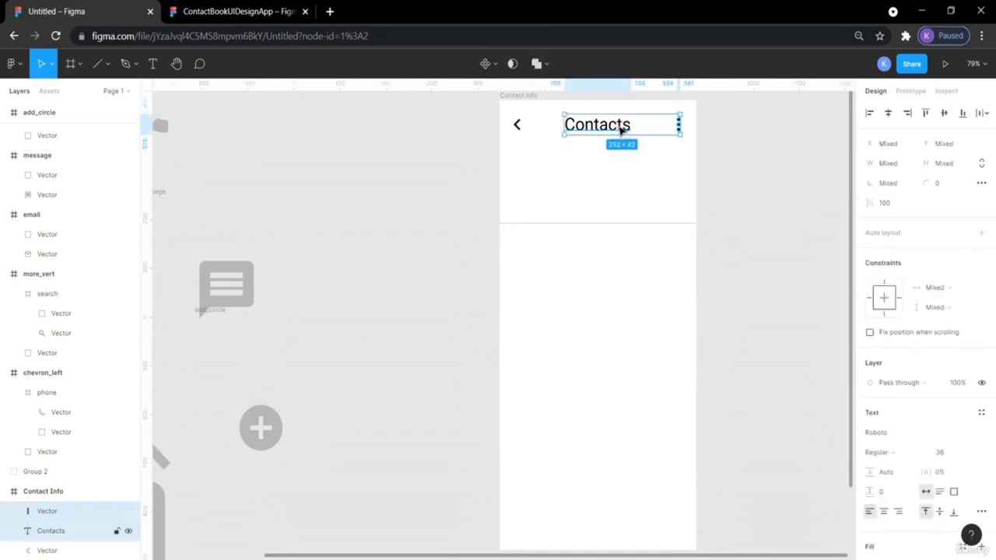
pyautogui.keyDown('shift'); pyautogui.click(518, 126); pyautogui.keyUp('shift')
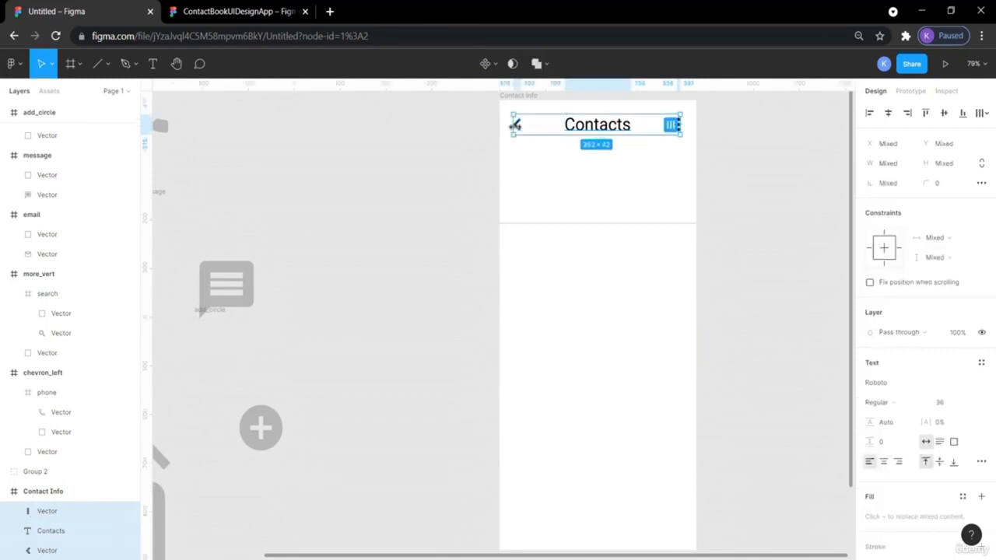
pyautogui.press('Down')
pyautogui.press('Down')
pyautogui.press('Down')
pyautogui.press('Down')
pyautogui.press('Down')
pyautogui.press('Down')
pyautogui.press('Down')
pyautogui.press('Down')
pyautogui.press('Down')
pyautogui.press('Down')
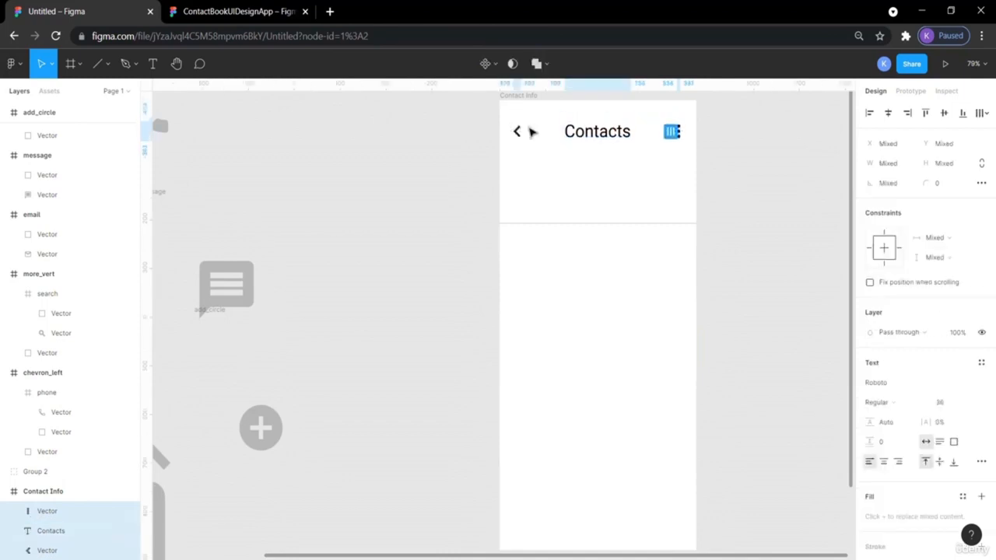
pyautogui.press('alt')
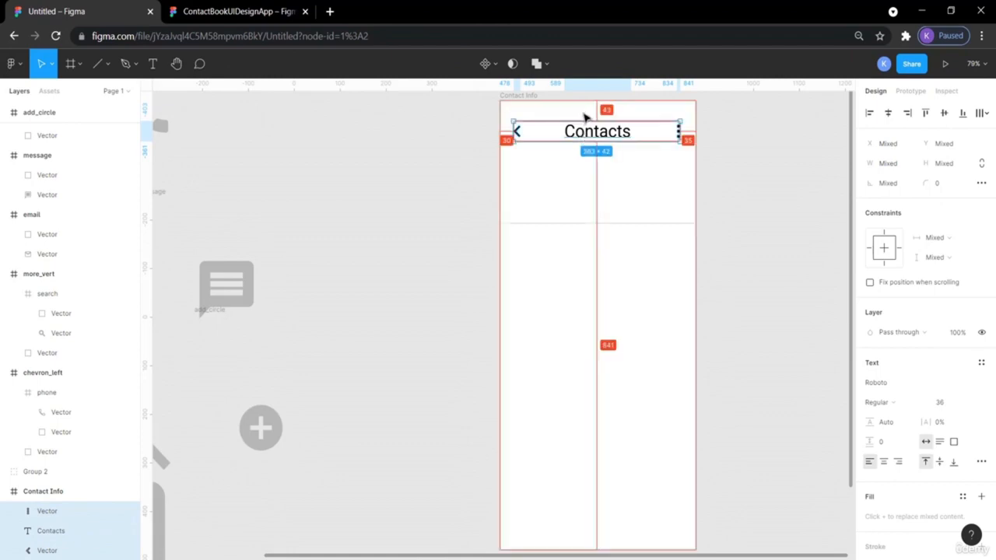
pyautogui.press('Up')
pyautogui.press('Up')
pyautogui.press('Up')
pyautogui.press('Up')
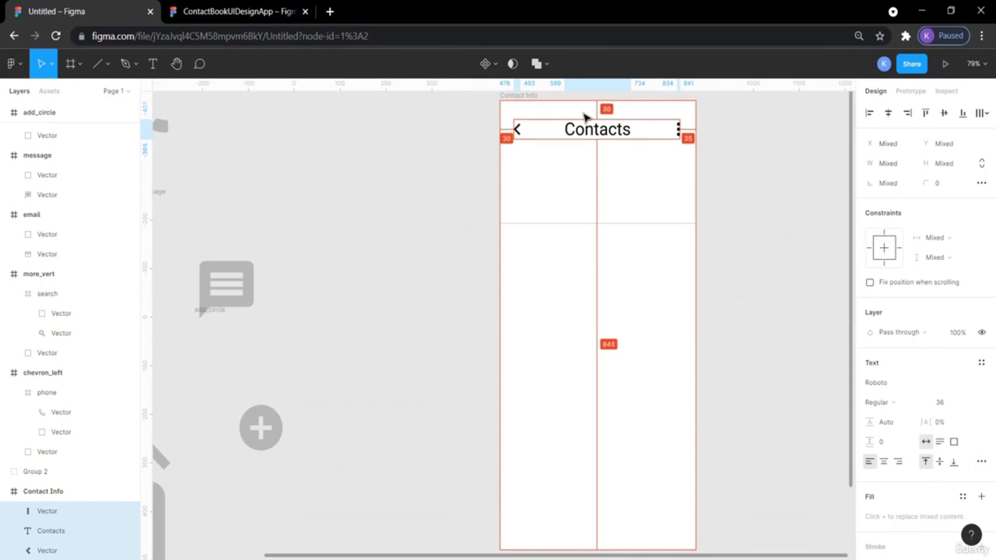
pyautogui.click(761, 148)
pyautogui.click(596, 133)
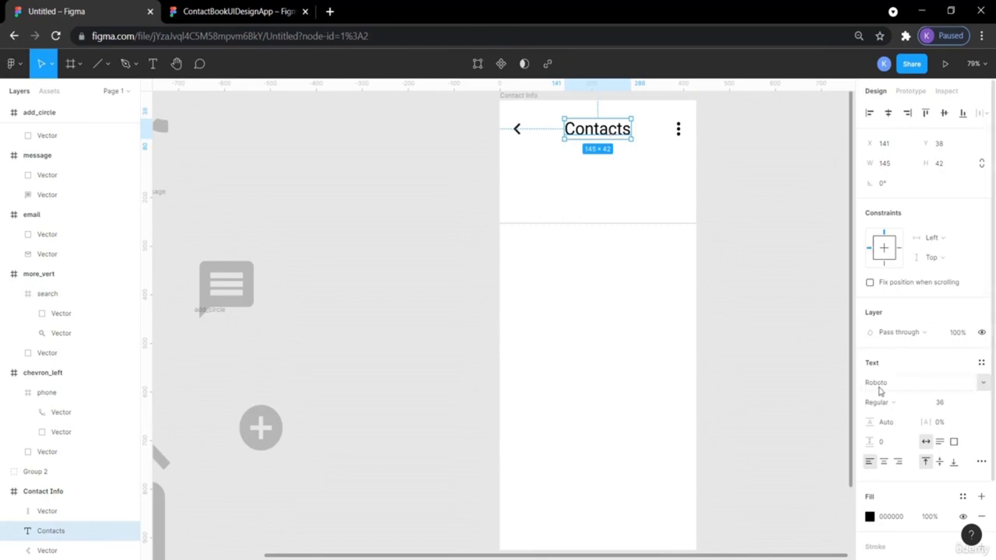
# - Make the Contacts title Bold and inspect the reference title's typography
pyautogui.click(915, 404)
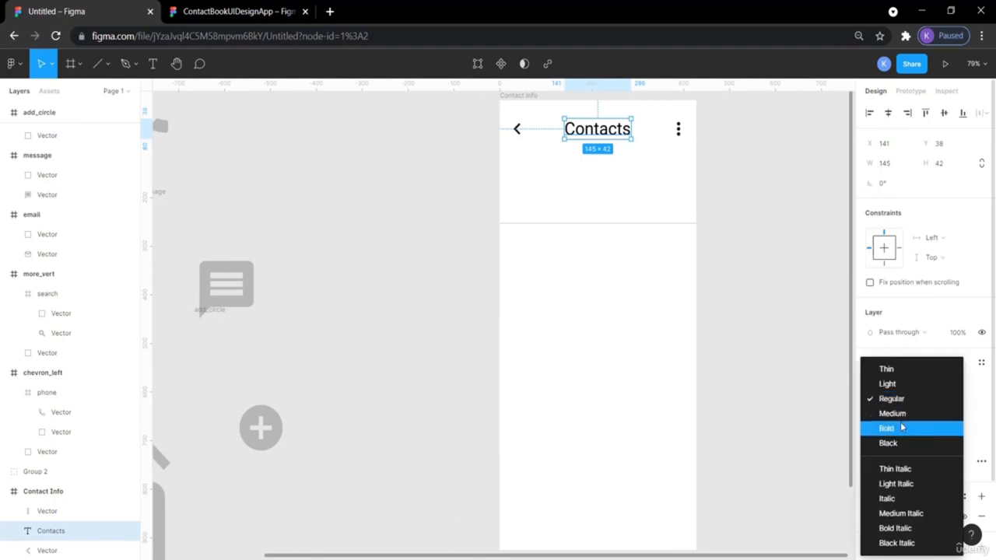
pyautogui.click(902, 427)
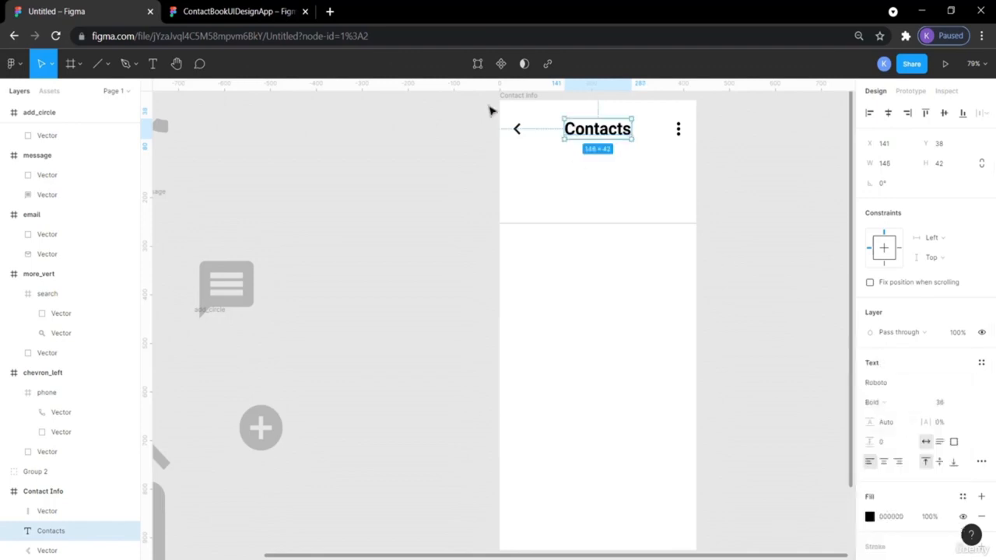
pyautogui.click(233, 11)
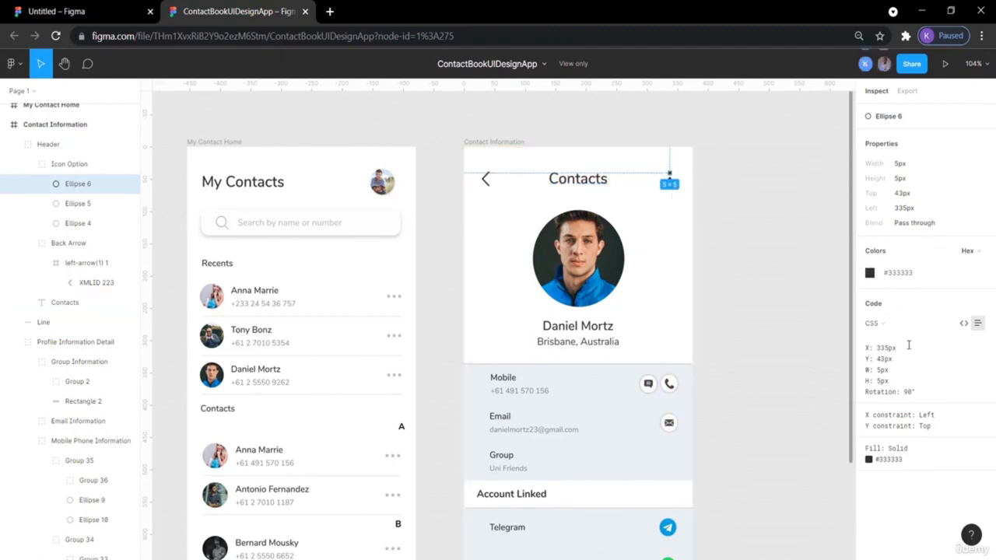
pyautogui.click(577, 183)
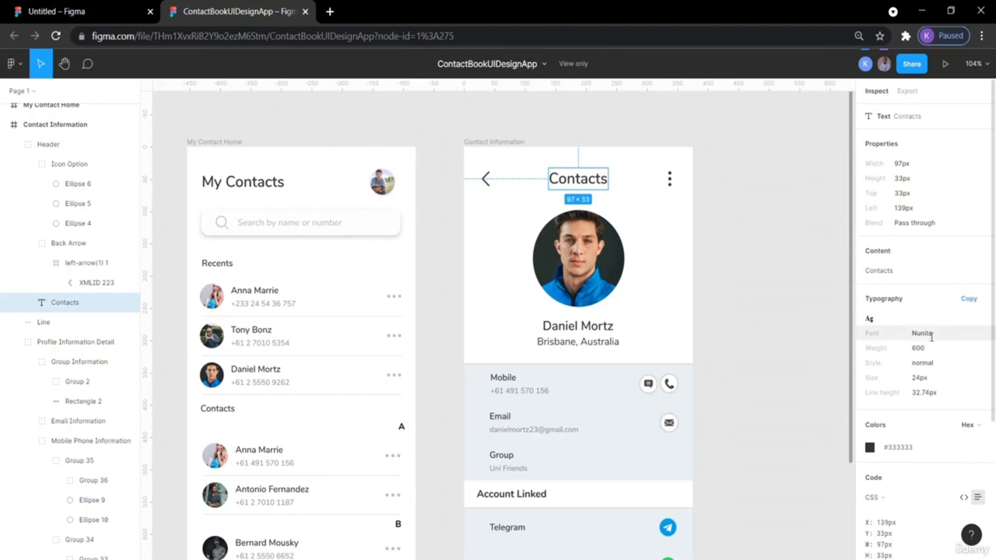
pyautogui.click(110, 12)
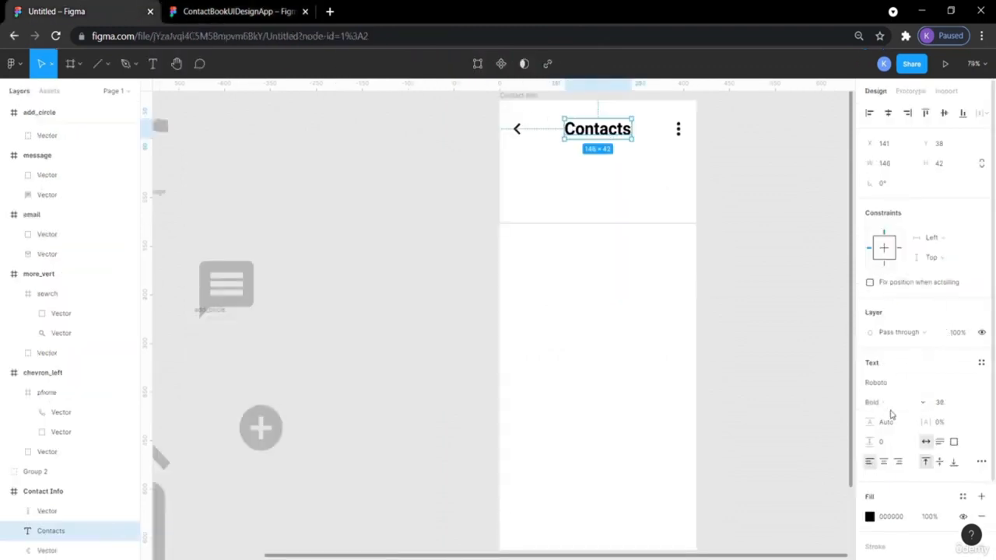
# - Change the title's font family to Nunito, keeping Bold 36, and compare with the reference
pyautogui.click(982, 384)
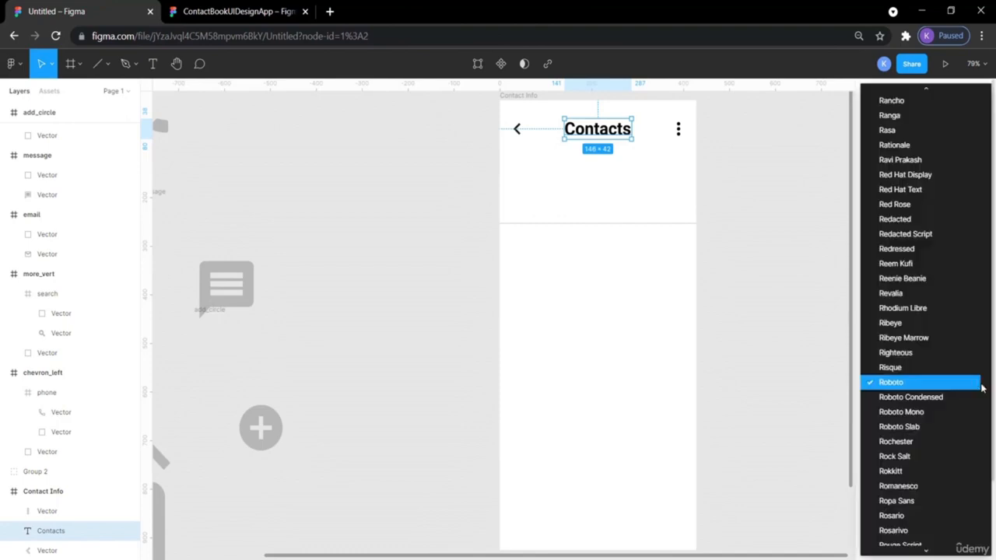
pyautogui.click(794, 373)
pyautogui.click(900, 385)
pyautogui.write('Nunito')
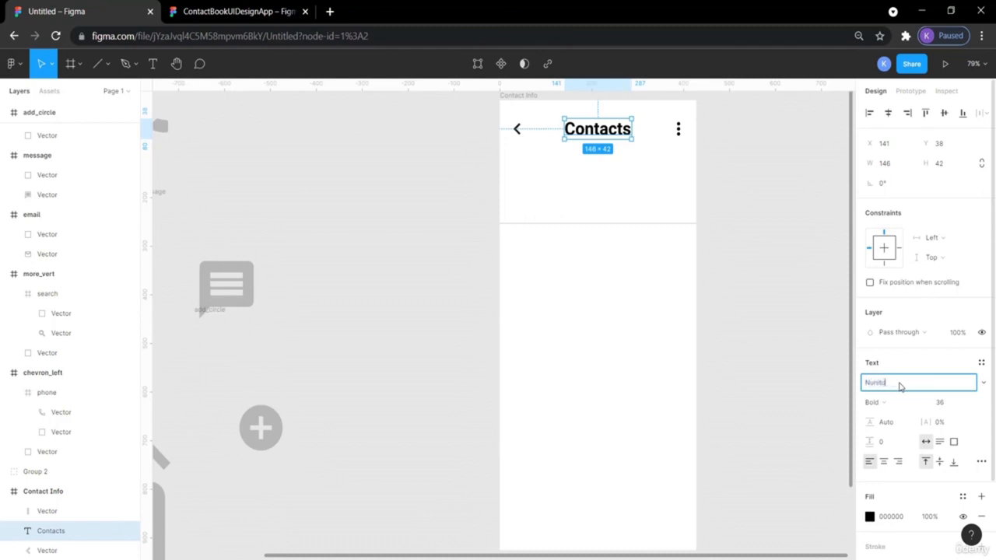
pyautogui.press('Return')
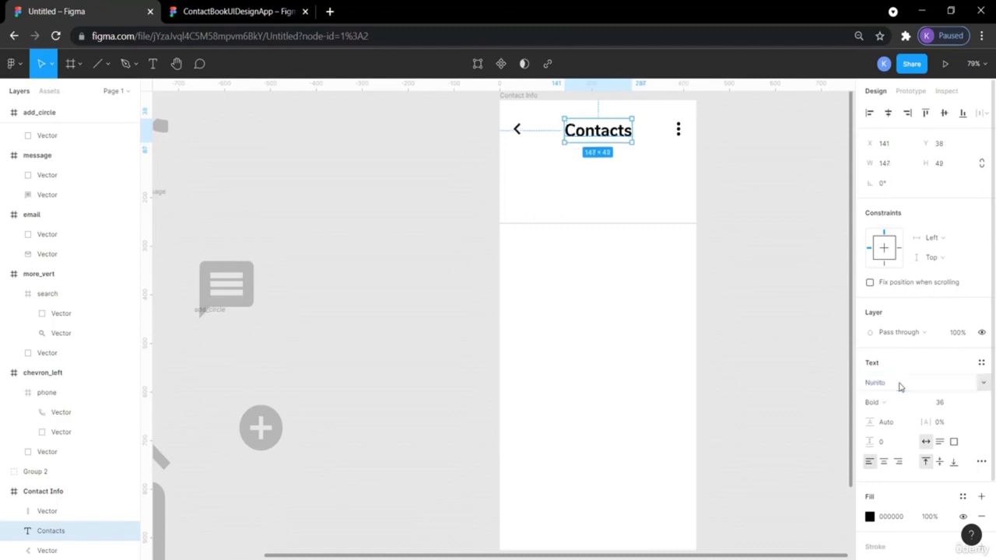
pyautogui.click(784, 324)
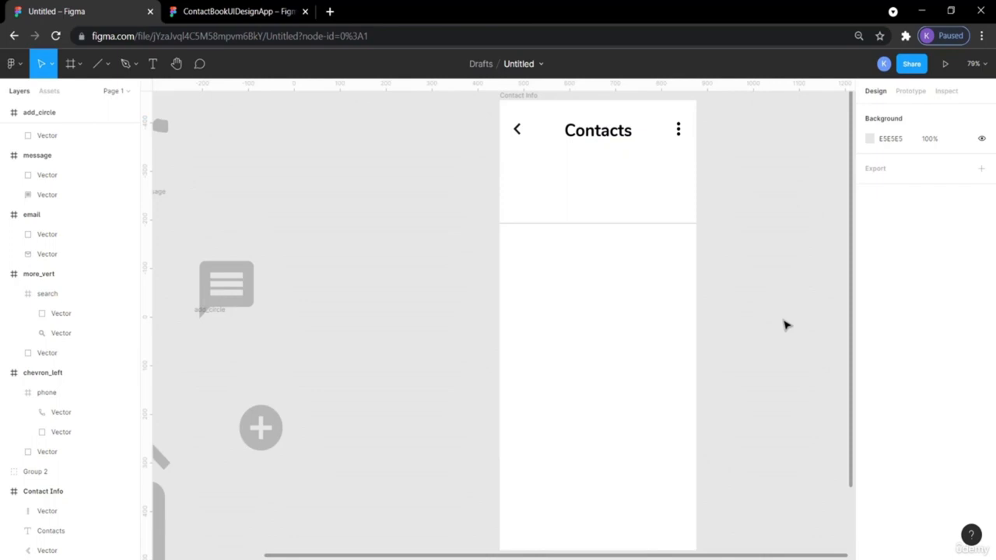
pyautogui.click(180, 7)
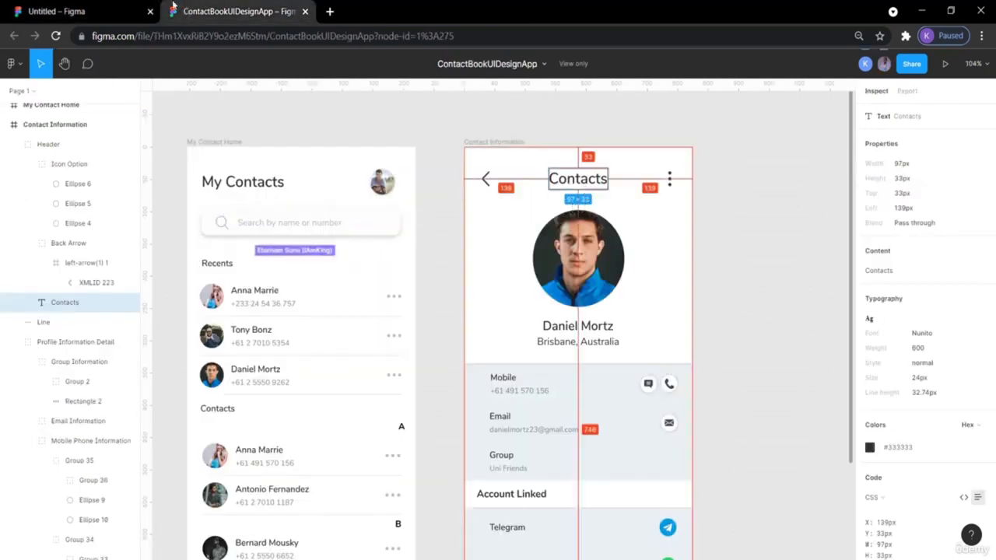
pyautogui.click(73, 10)
pyautogui.click(597, 130)
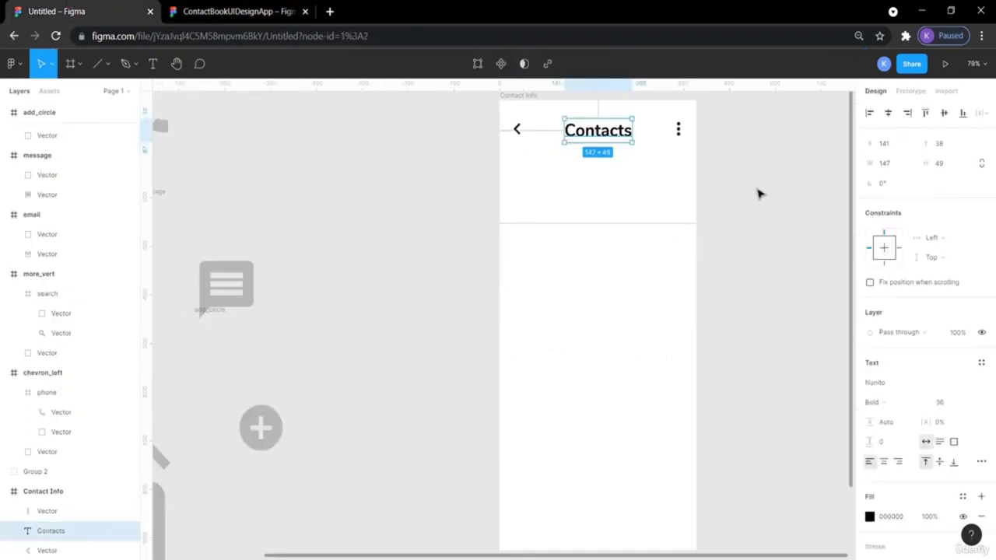
pyautogui.click(922, 405)
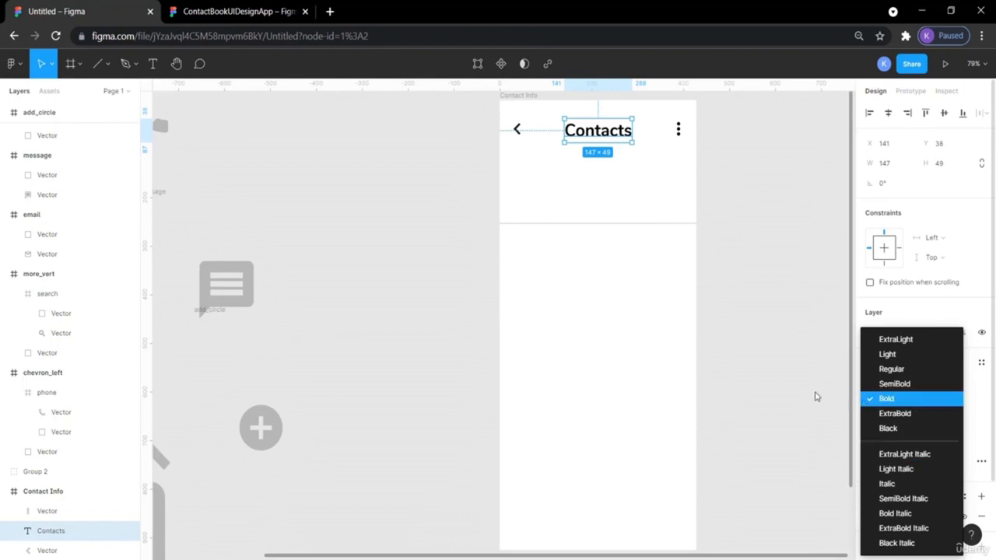
pyautogui.click(755, 333)
# - Nudge the three-dot icon right toward the frame edge, to X 398
pyautogui.click(733, 210)
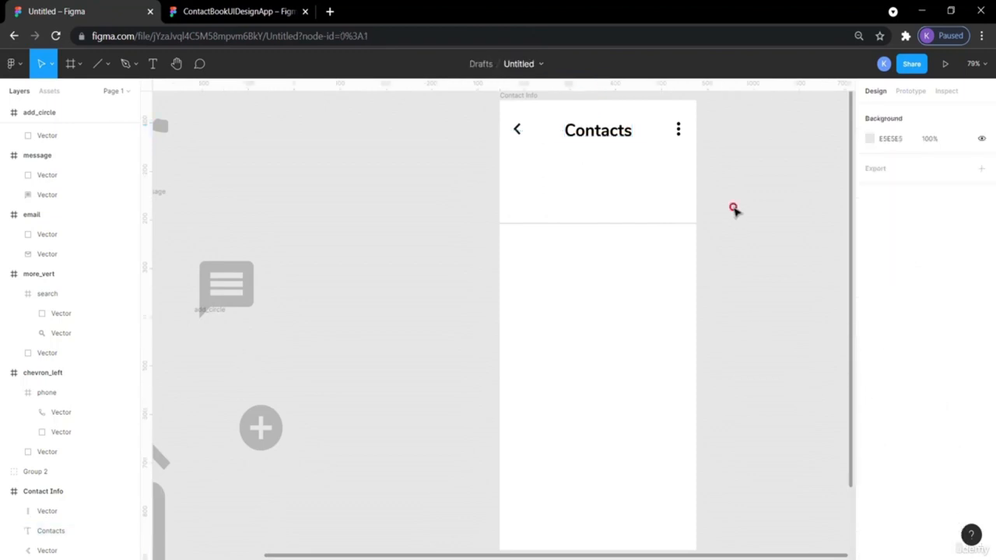
pyautogui.click(679, 132)
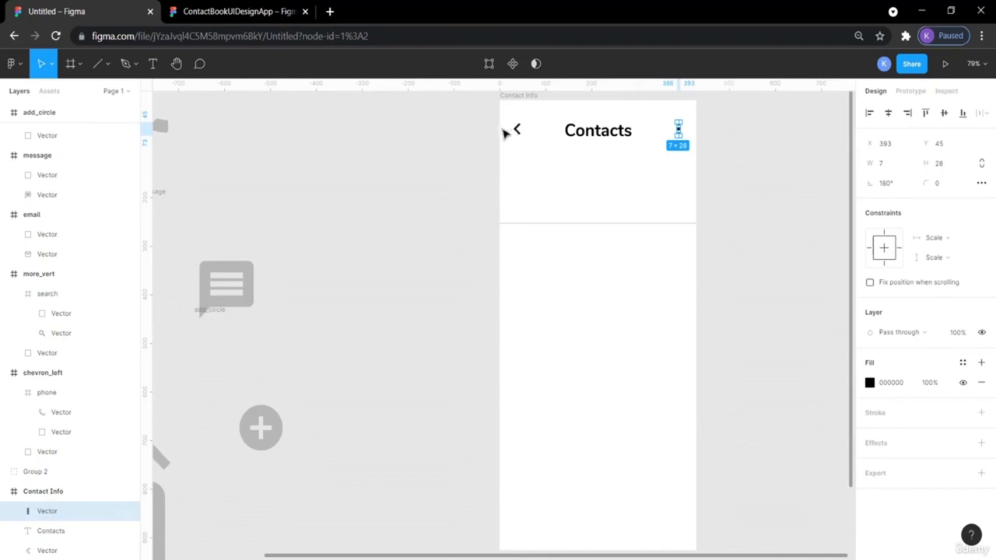
pyautogui.press('alt')
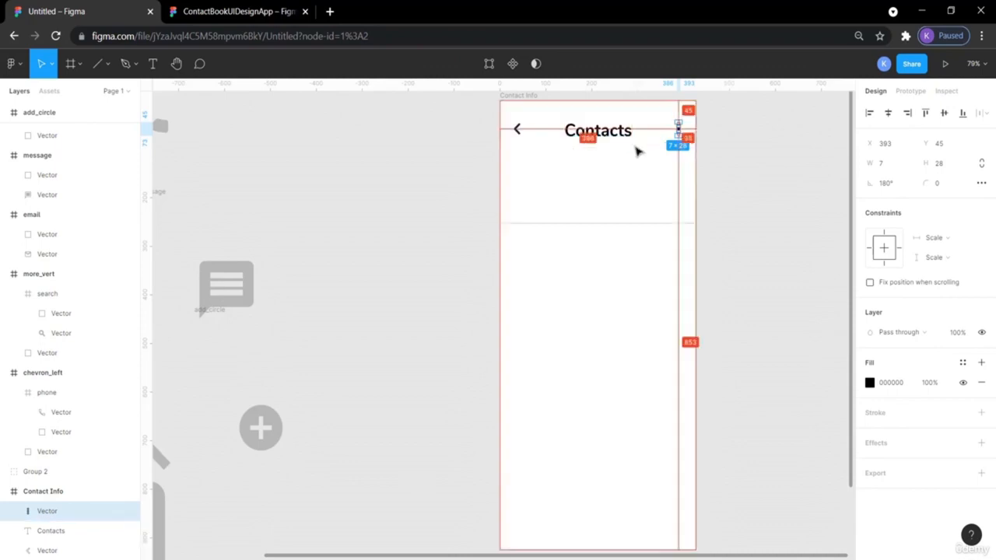
pyautogui.click(517, 130)
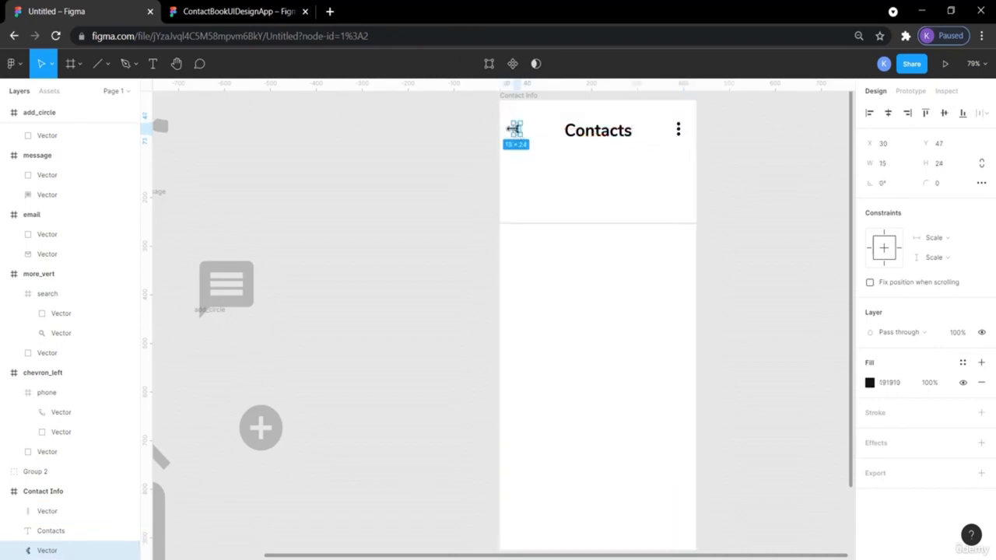
pyautogui.click(678, 134)
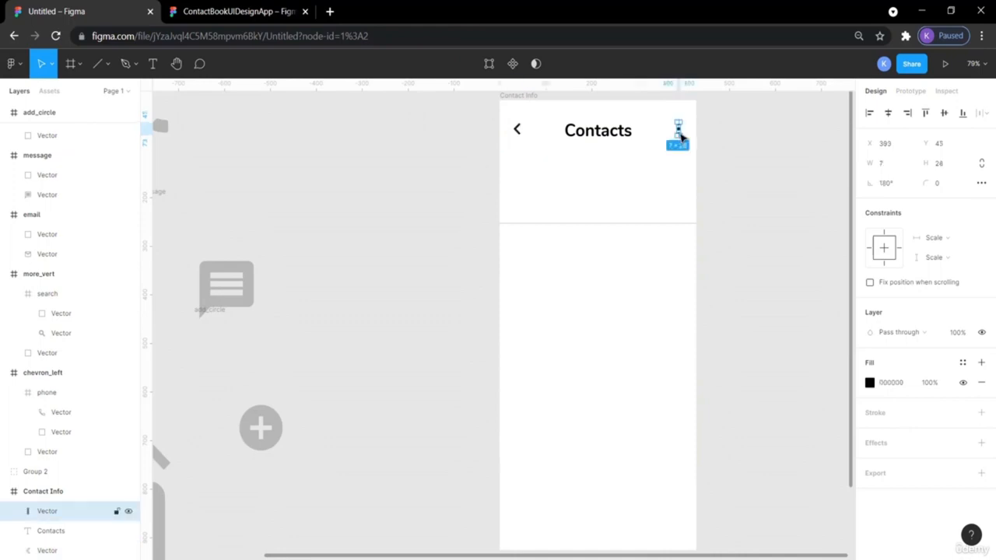
pyautogui.press('alt')
pyautogui.press('alt')
pyautogui.press('Right')
pyautogui.press('Right')
pyautogui.press('Right')
pyautogui.press('Right')
pyautogui.press('Right')
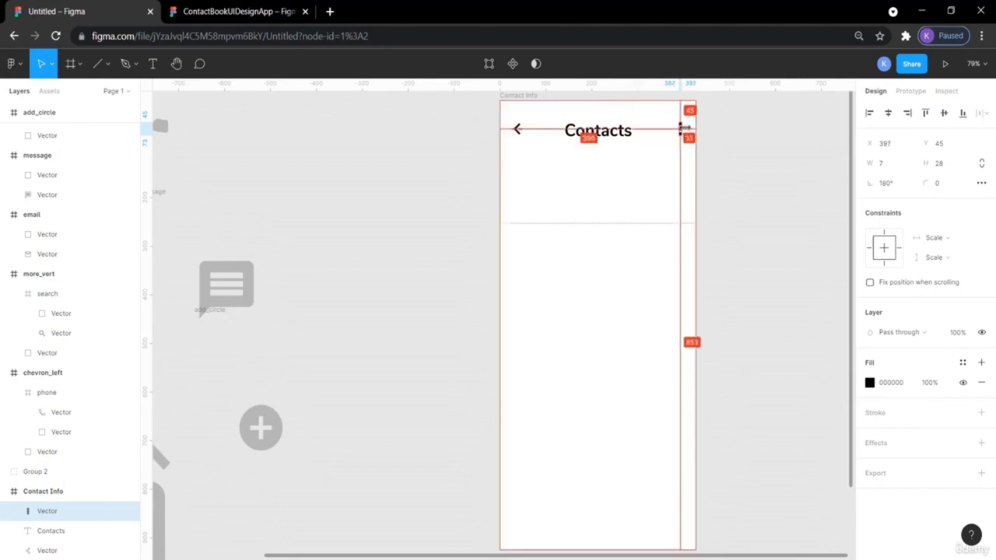
pyautogui.press('alt')
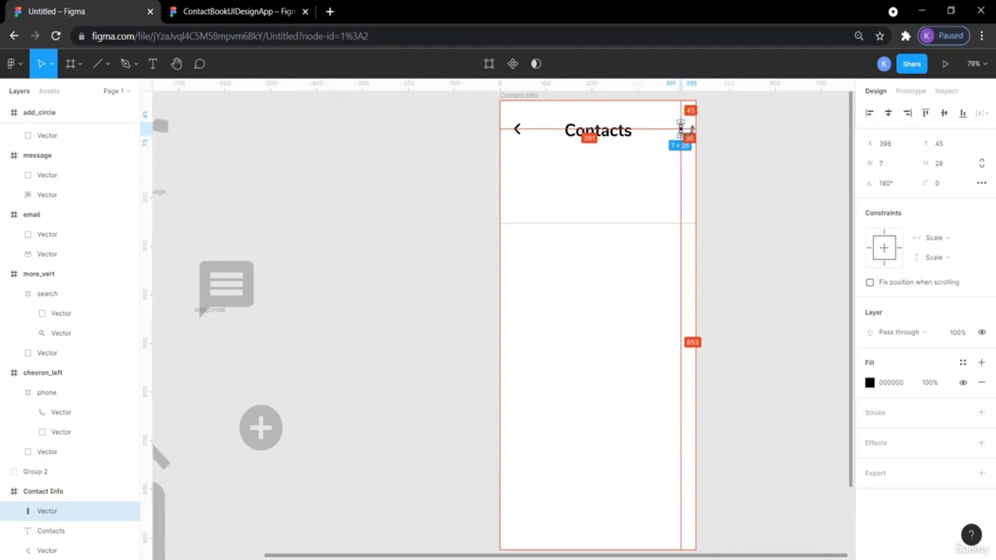
pyautogui.click(764, 156)
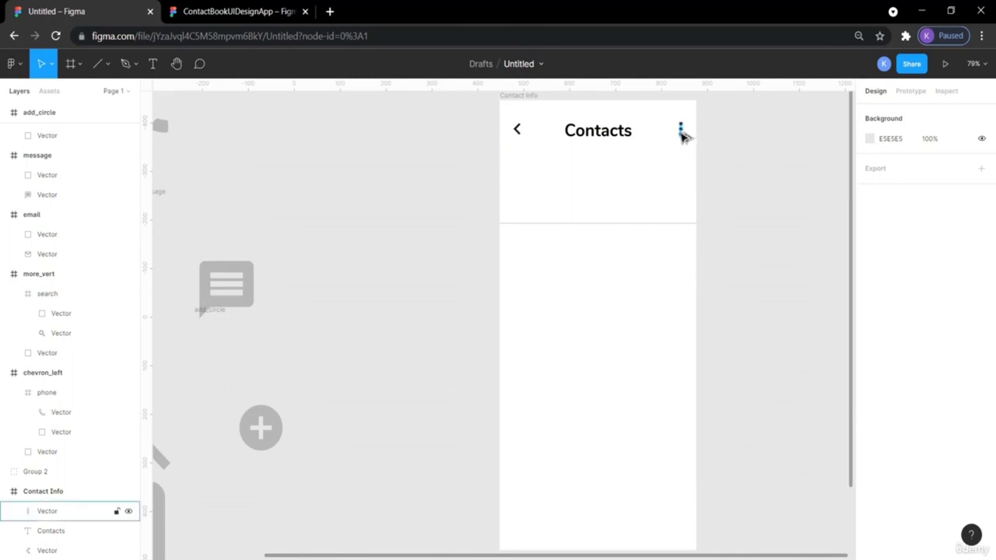
# - Select the three-dot icon, Contacts title and back arrow together
pyautogui.click(682, 133)
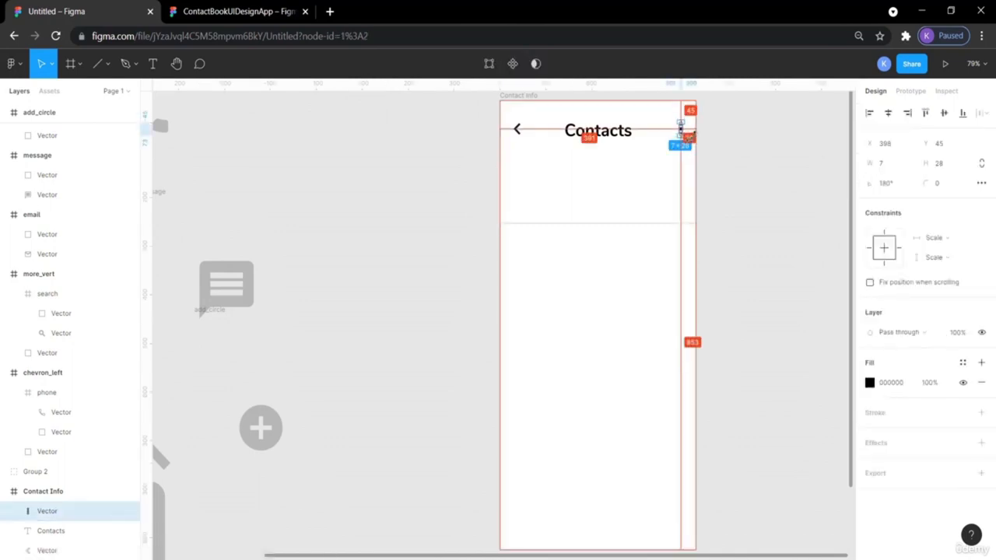
pyautogui.click(514, 130)
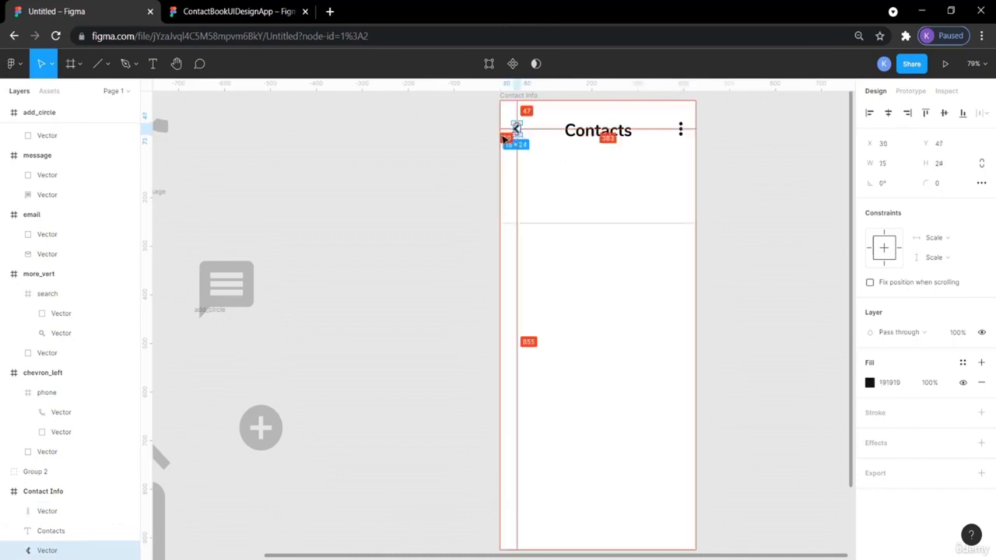
pyautogui.click(624, 131)
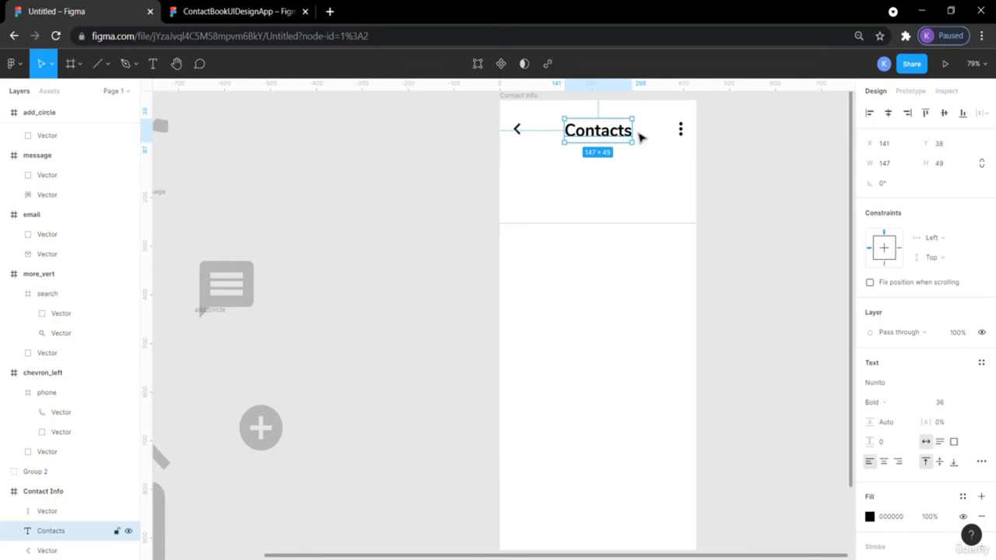
pyautogui.click(681, 132)
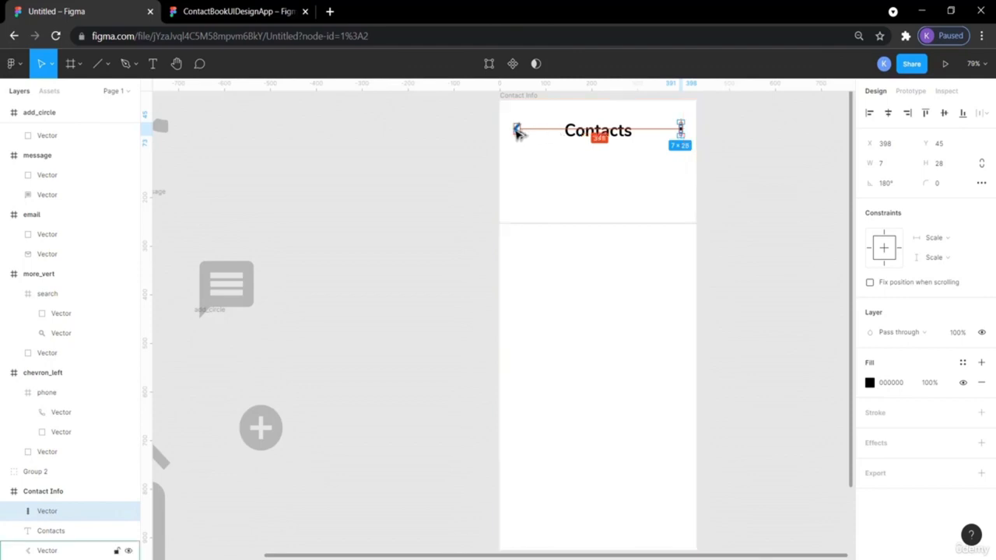
pyautogui.click(572, 135)
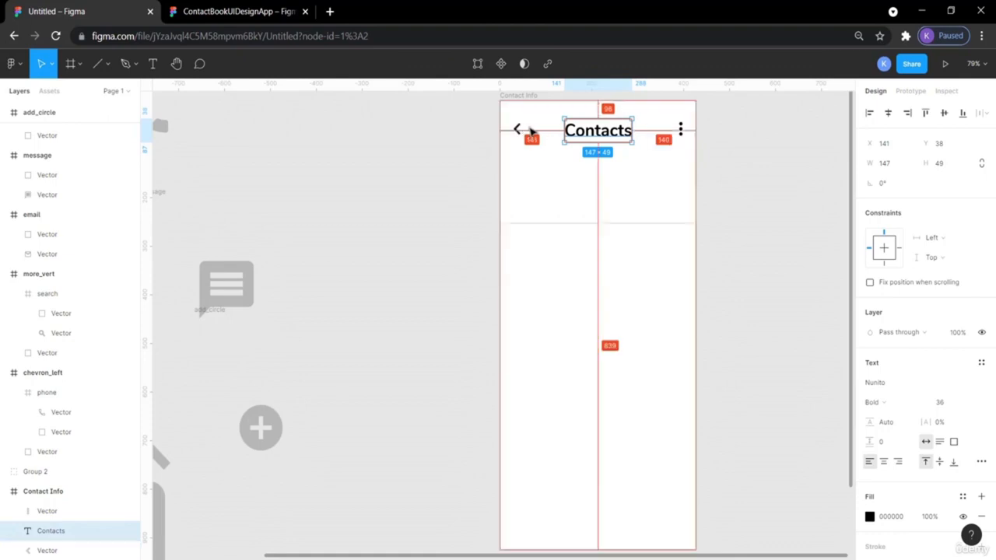
pyautogui.click(706, 143)
pyautogui.click(683, 133)
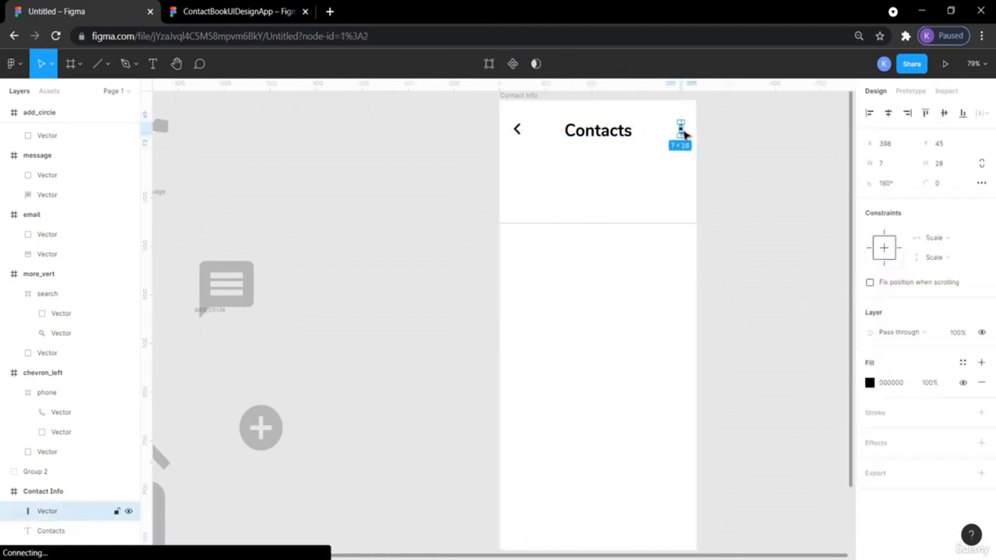
pyautogui.keyDown('shift'); pyautogui.click(623, 135); pyautogui.keyUp('shift')
pyautogui.keyDown('shift'); pyautogui.click(517, 129); pyautogui.keyUp('shift')
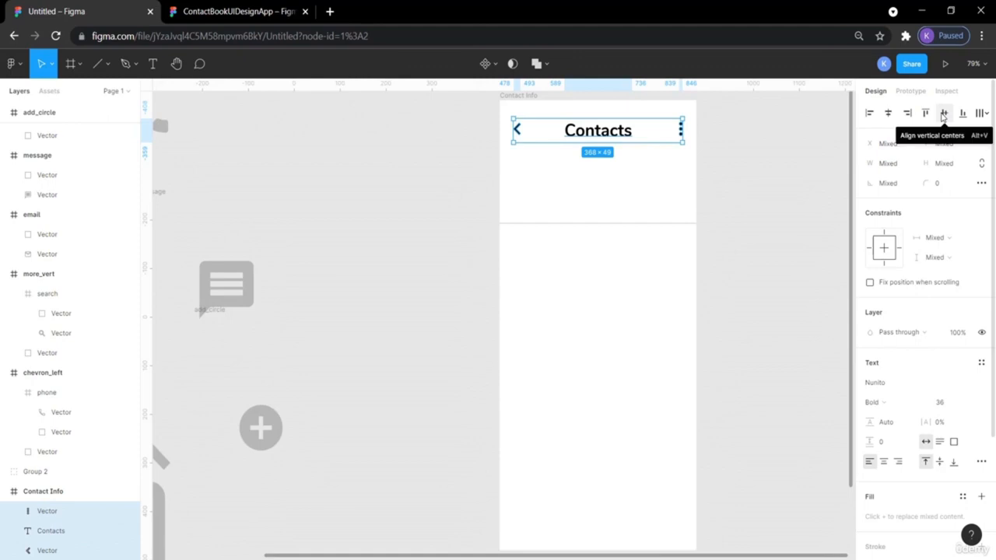
# - Vertically centre-align the three header items, then compare the title against the ContactBookUIDesignApp reference
pyautogui.click(943, 115)
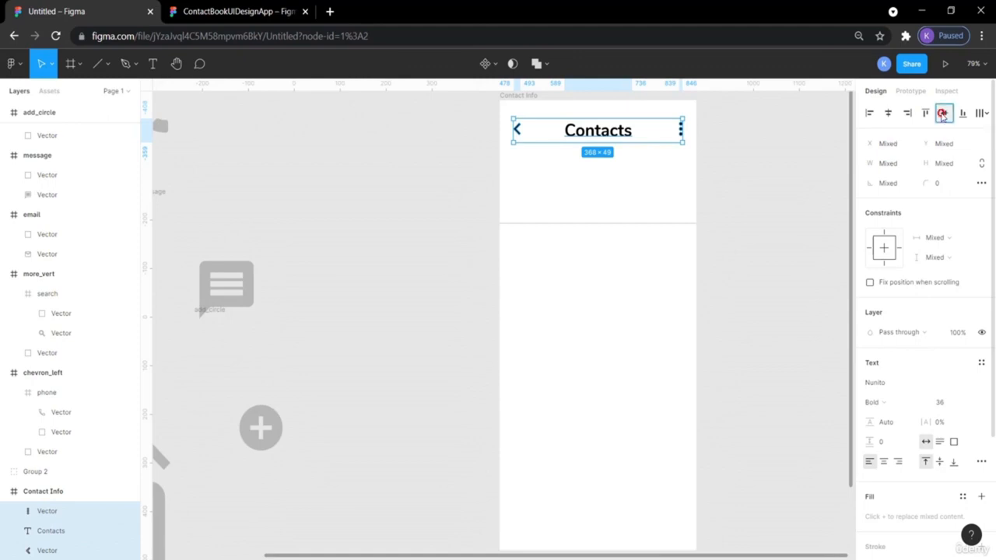
pyautogui.click(759, 150)
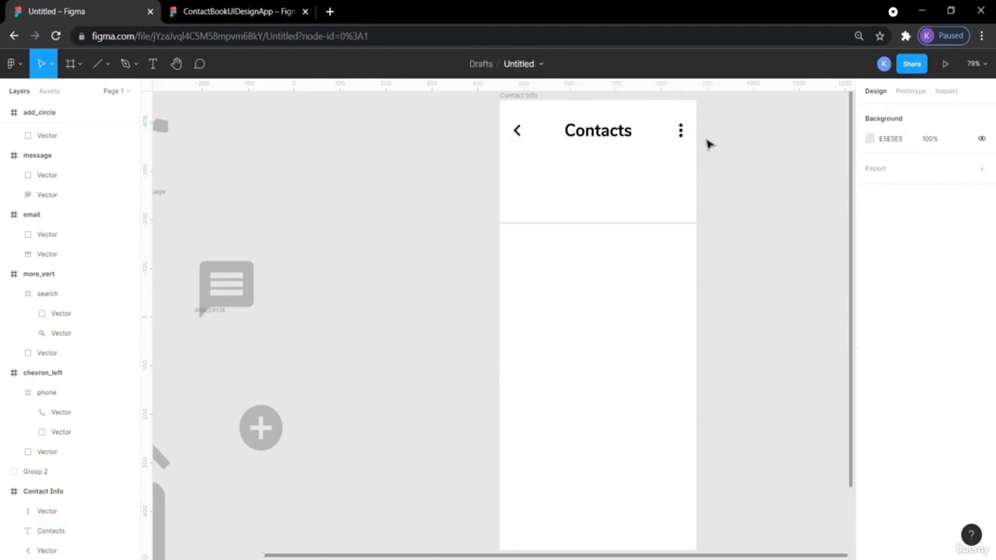
pyautogui.click(598, 130)
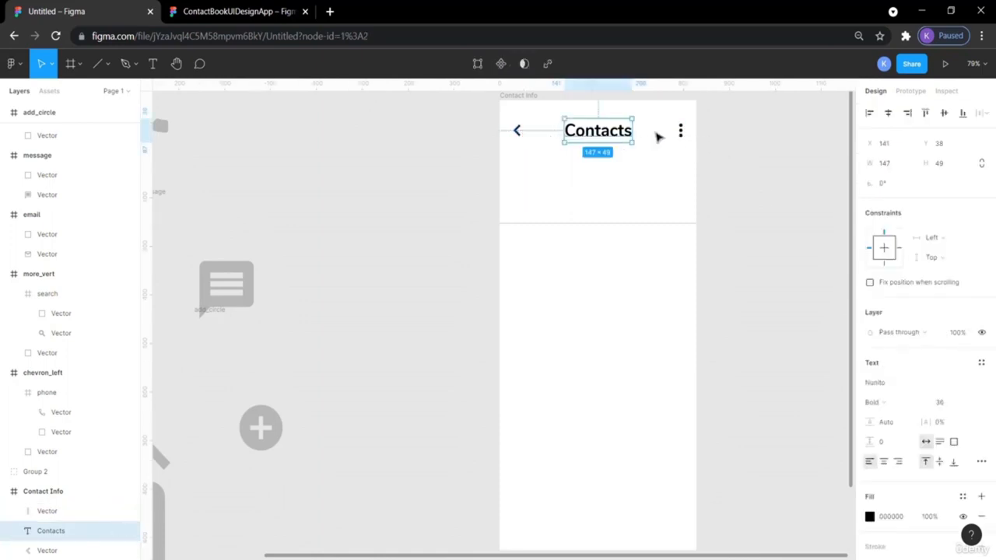
pyautogui.click(708, 141)
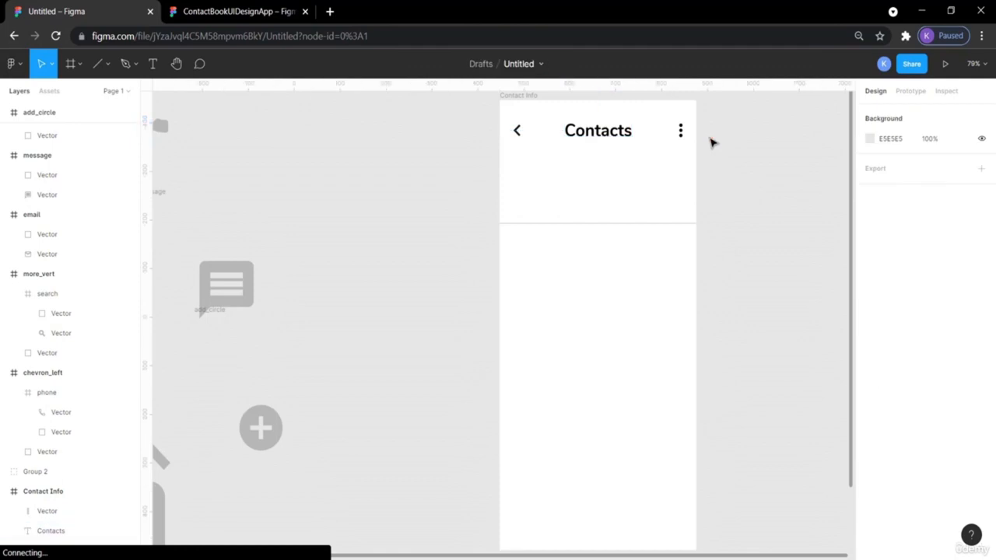
pyautogui.click(588, 137)
pyautogui.press('alt')
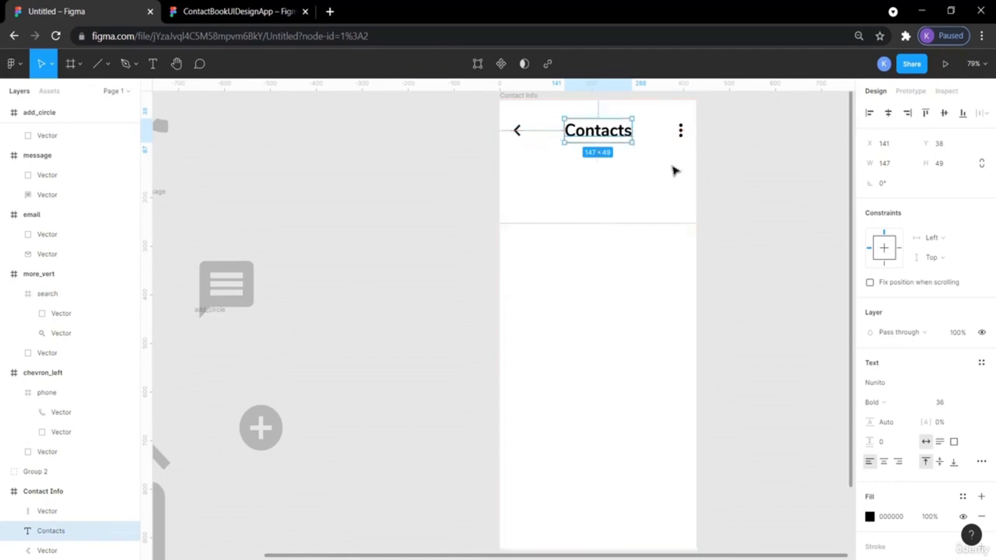
pyautogui.click(734, 174)
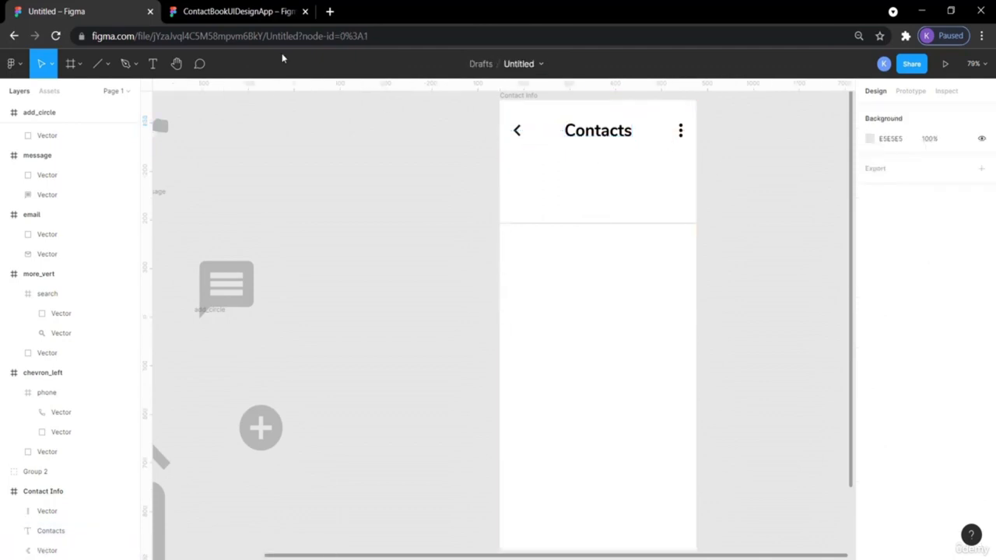
pyautogui.click(218, 12)
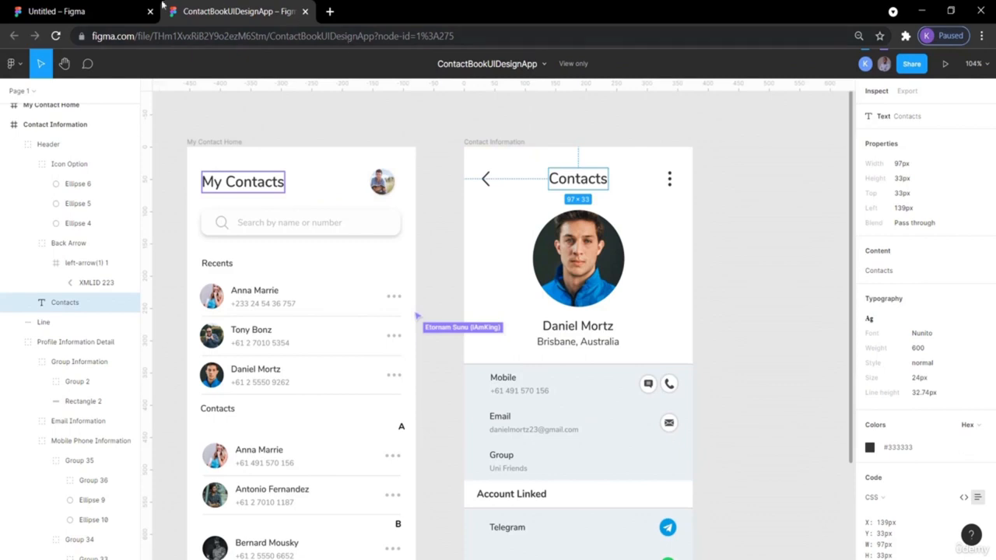
pyautogui.click(90, 10)
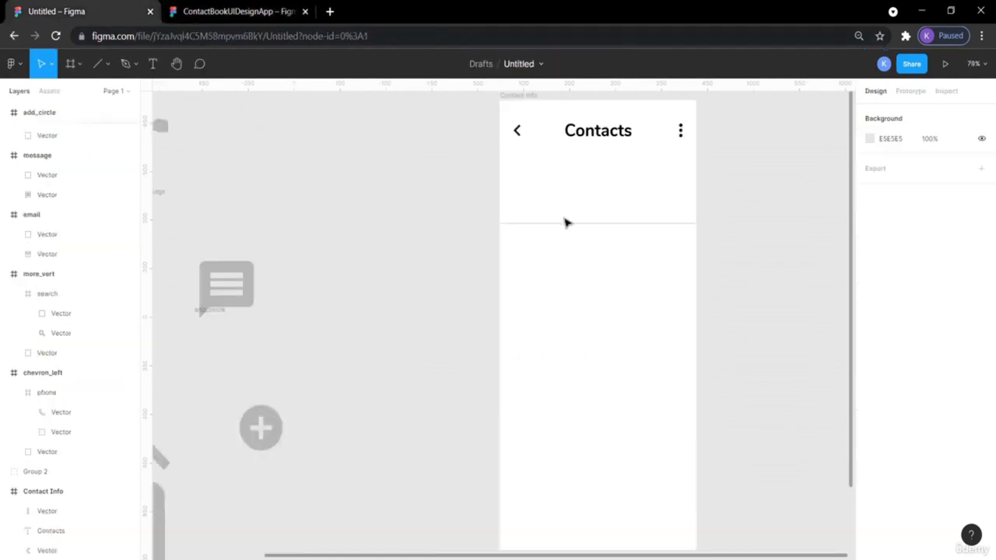
# - Draw a 120×120 ellipse under the Contacts title and centre it horizontally in the frame
pyautogui.click(108, 67)
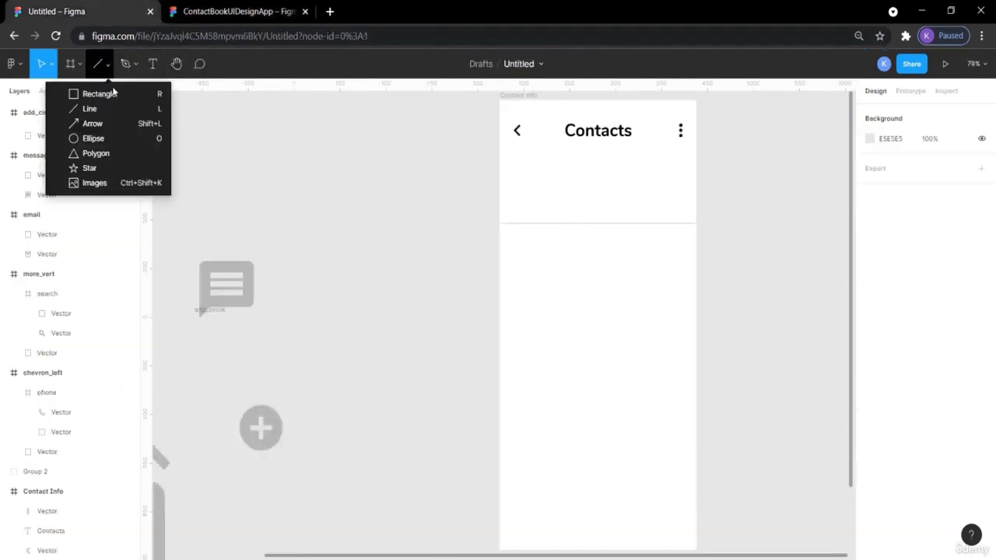
pyautogui.click(117, 138)
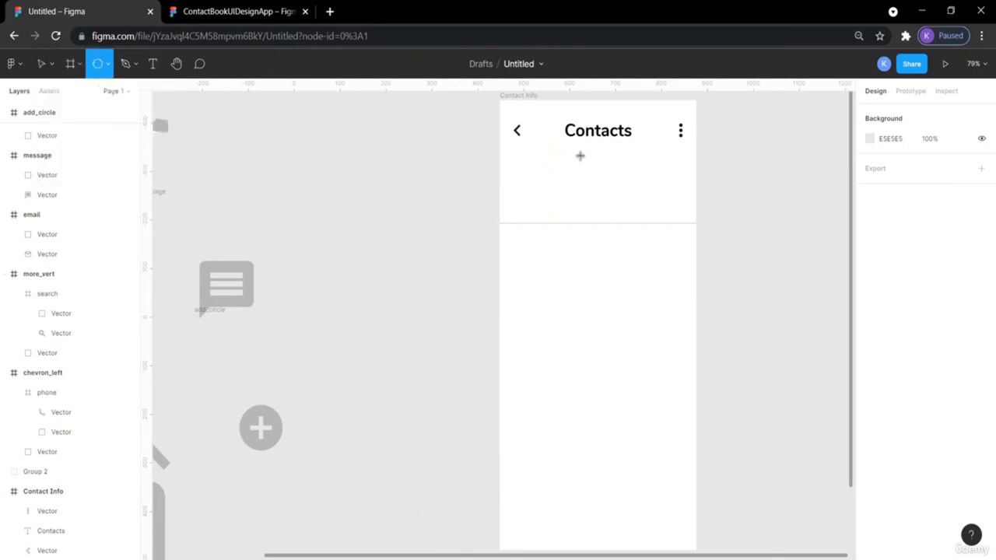
pyautogui.moveTo(578, 166); pyautogui.dragTo(596, 187)
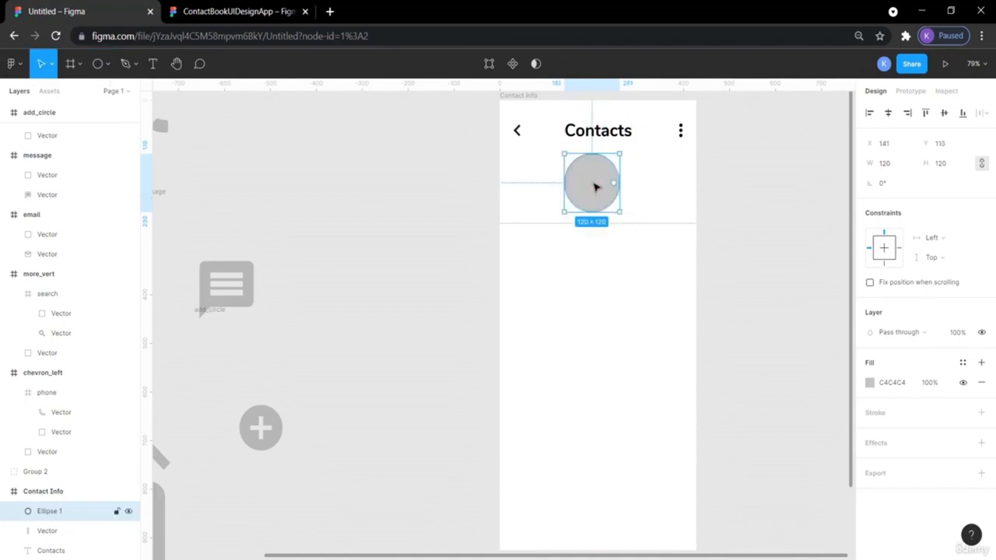
pyautogui.click(783, 202)
pyautogui.click(611, 185)
pyautogui.moveTo(611, 185); pyautogui.dragTo(616, 184)
# - Compare the circle with the reference design, then select the divider line below it
pyautogui.click(233, 11)
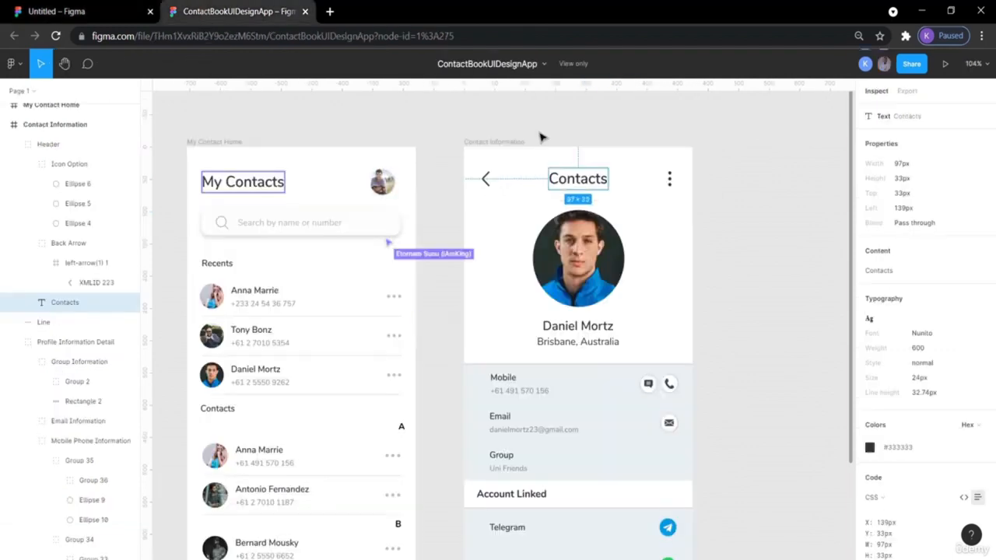
pyautogui.click(751, 265)
pyautogui.click(569, 184)
pyautogui.click(93, 13)
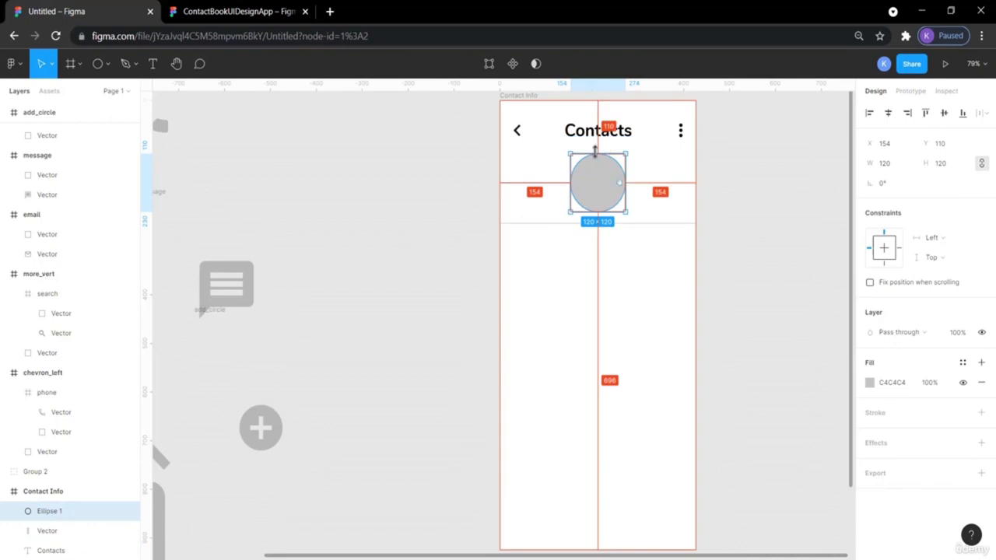
pyautogui.click(779, 219)
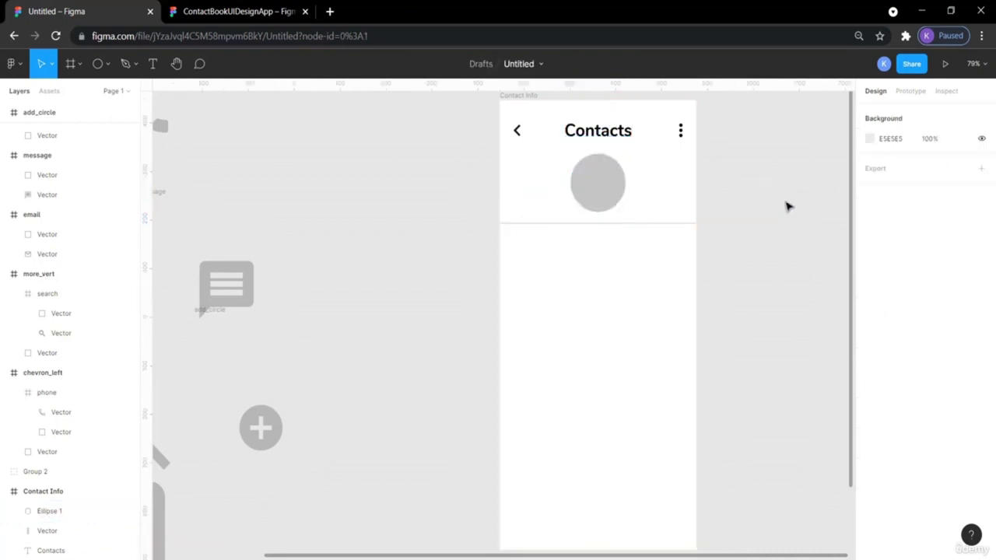
pyautogui.click(284, 11)
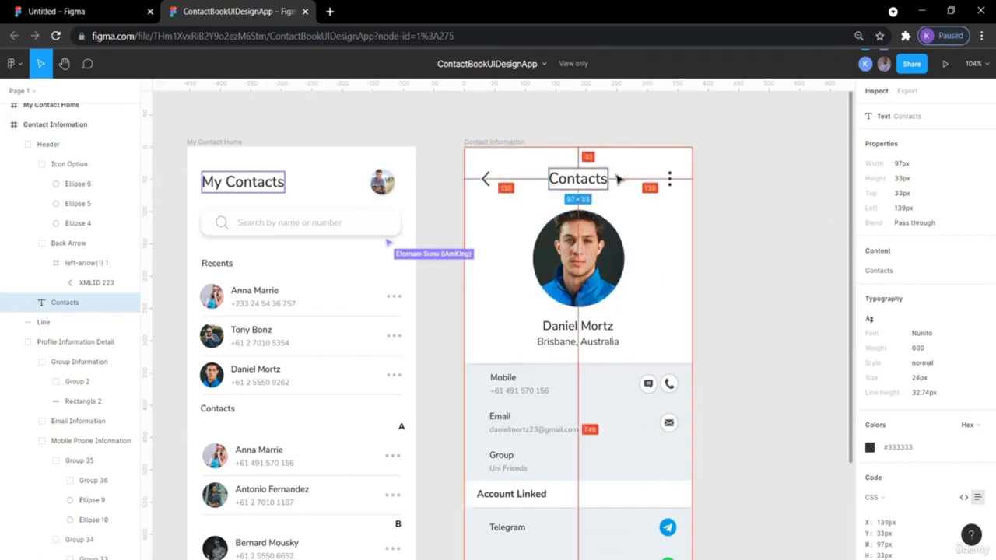
pyautogui.click(99, 9)
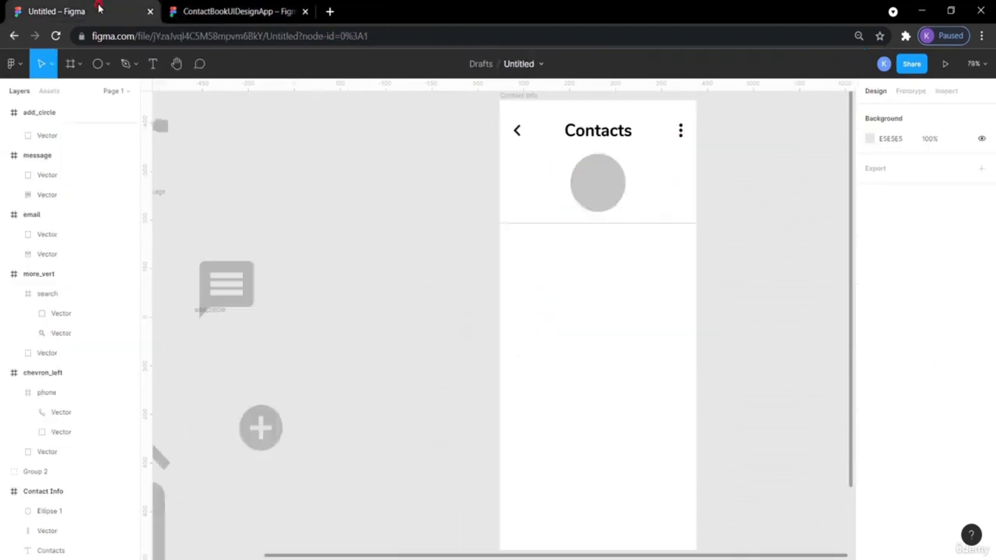
pyautogui.click(603, 187)
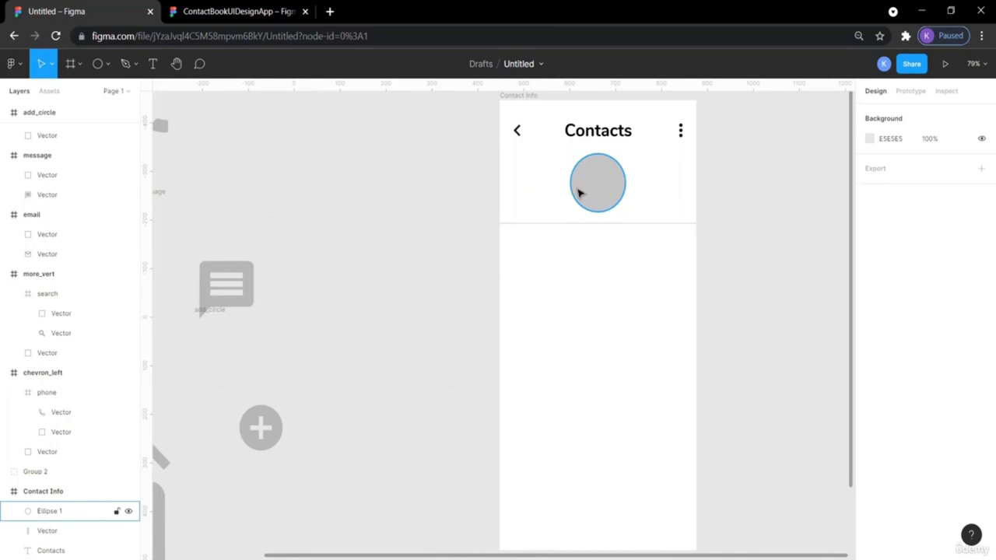
pyautogui.click(577, 227)
# - Move the divider line down to Y 354 and bring up the ContactBookUIDesignApp reference
pyautogui.press('Down')
pyautogui.press('Down')
pyautogui.press('Down')
pyautogui.press('Down')
pyautogui.press('Down')
pyautogui.press('Down')
pyautogui.press('Down')
pyautogui.press('Down')
pyautogui.press('Down')
pyautogui.press('Down')
pyautogui.press('Down')
pyautogui.press('Down')
pyautogui.press('Down')
pyautogui.press('Down')
pyautogui.press('Down')
pyautogui.press('Down')
pyautogui.press('Down')
pyautogui.press('Down')
pyautogui.press('Down')
pyautogui.press('Down')
pyautogui.press('Down')
pyautogui.press('Down')
pyautogui.press('Down')
pyautogui.press('Down')
pyautogui.press('Down')
pyautogui.press('Down')
pyautogui.press('Down')
pyautogui.press('Down')
pyautogui.press('Down')
pyautogui.press('Down')
pyautogui.press('Down')
pyautogui.press('Down')
pyautogui.press('Down')
pyautogui.press('Down')
pyautogui.press('Down')
pyautogui.press('Down')
pyautogui.press('Down')
pyautogui.press('Down')
pyautogui.press('Down')
pyautogui.press('Down')
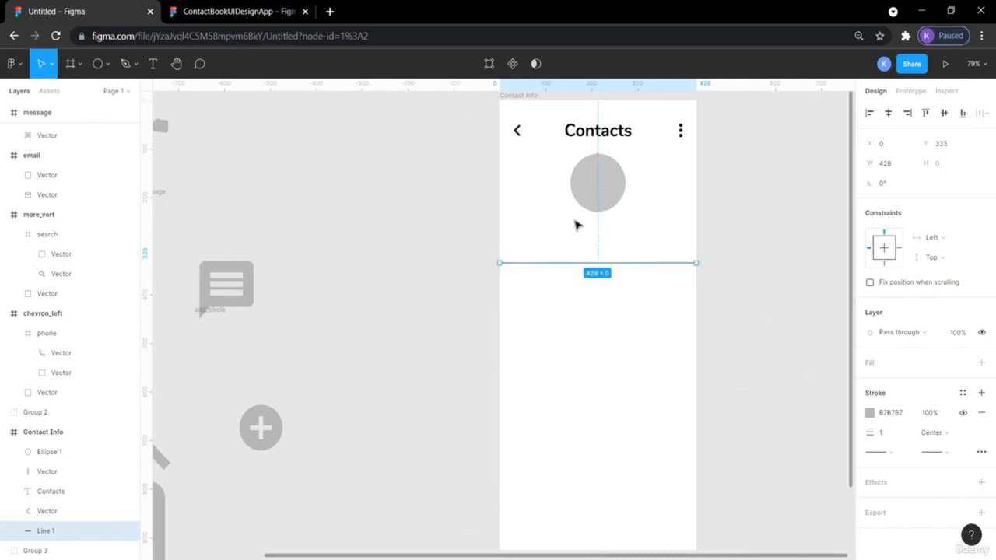
pyautogui.press('Down')
pyautogui.press('Down')
pyautogui.press('Down')
pyautogui.press('Down')
pyautogui.press('Down')
pyautogui.press('Down')
pyautogui.press('Down')
pyautogui.press('Down')
pyautogui.press('Down')
pyautogui.press('Down')
pyautogui.press('Down')
pyautogui.press('Down')
pyautogui.press('Down')
pyautogui.press('Down')
pyautogui.press('Down')
pyautogui.press('Down')
pyautogui.press('Down')
pyautogui.press('Down')
pyautogui.press('Down')
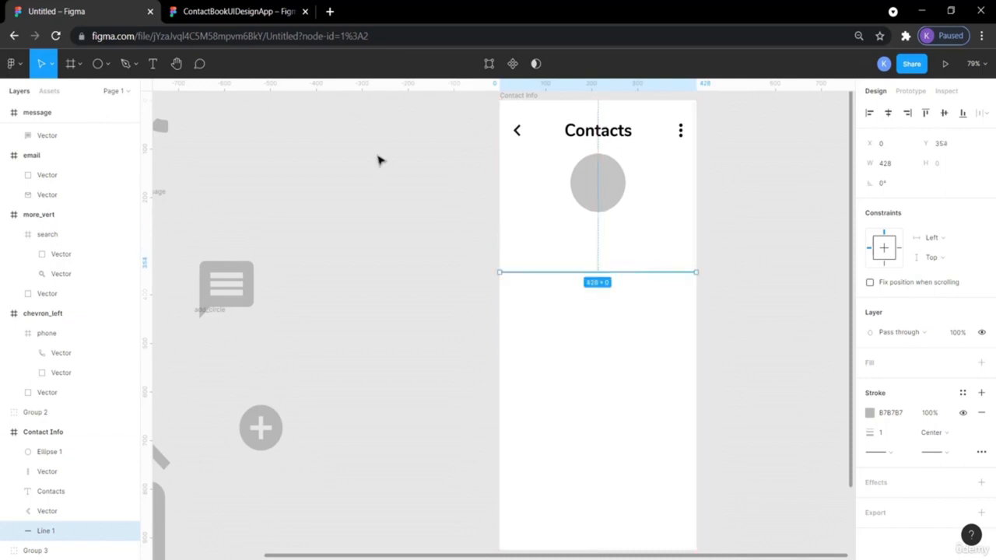
pyautogui.click(230, 14)
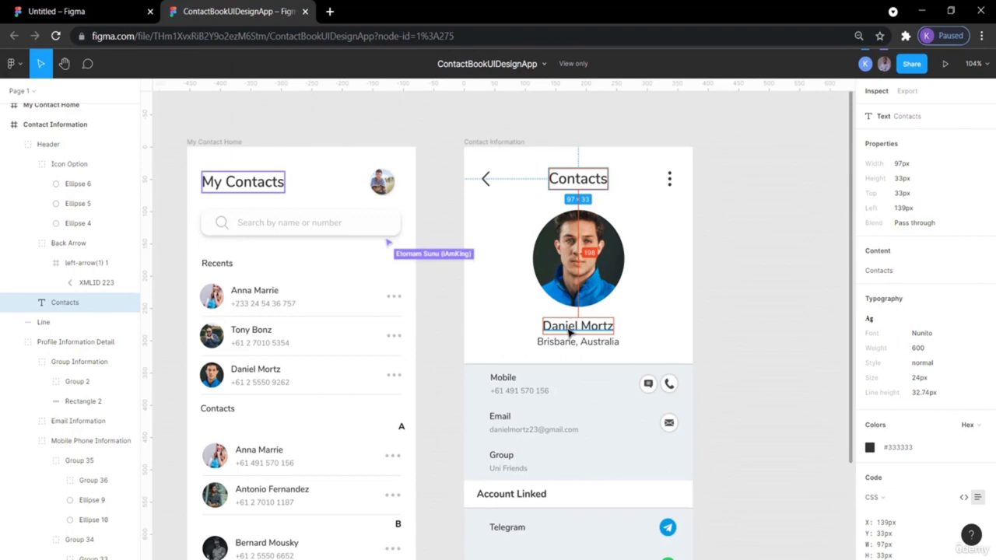
# - Copy the name text from the reference and paste it under the avatar circle
pyautogui.click(702, 324)
pyautogui.click(568, 330)
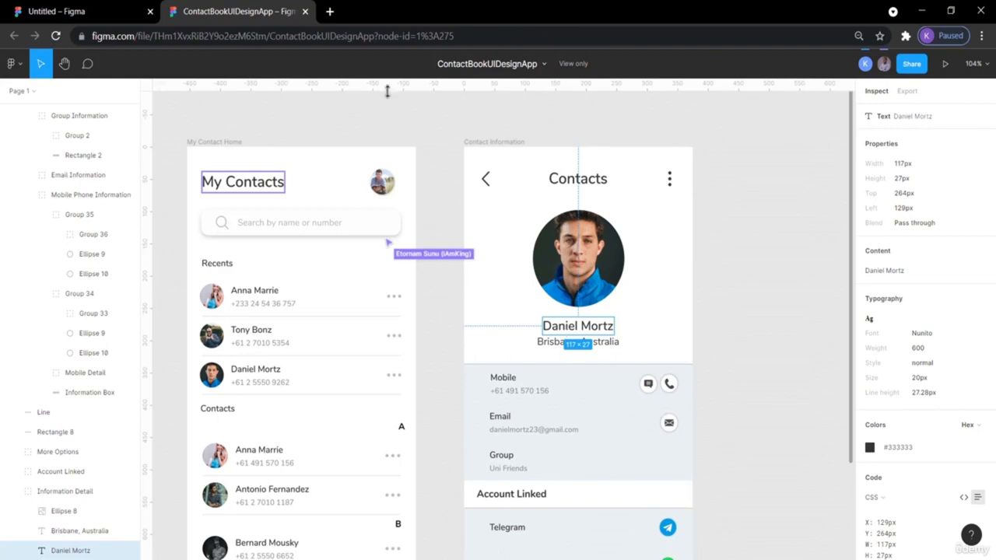
pyautogui.click(93, 11)
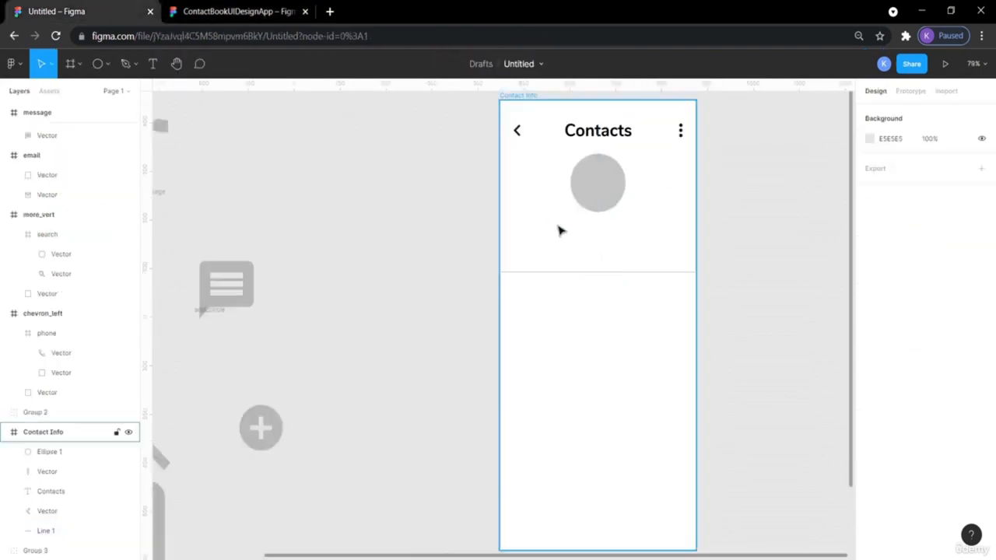
pyautogui.hotkey('ctrl', 'v')
pyautogui.moveTo(500, 320); pyautogui.dragTo(581, 225)
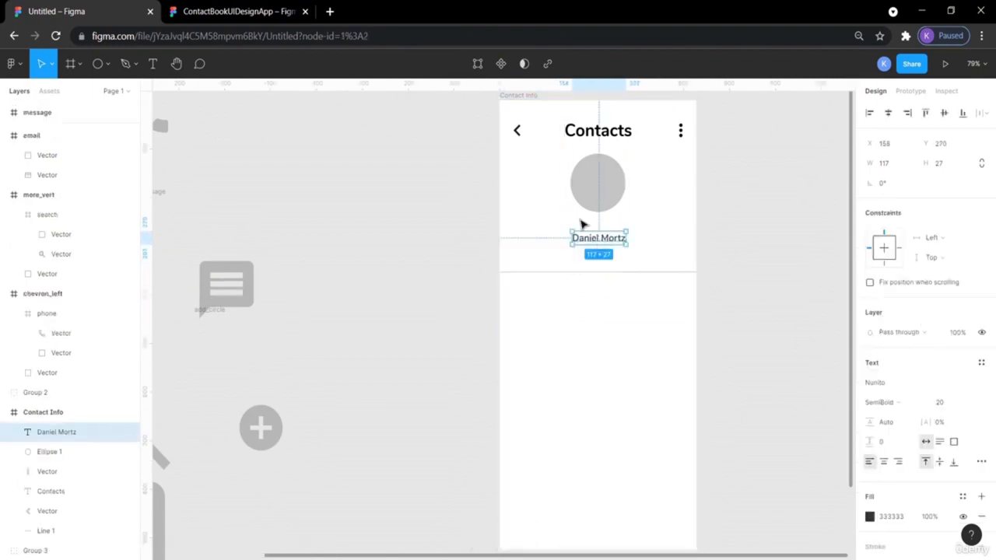
# - Copy the location text from the reference and place it under the name
pyautogui.click(212, 11)
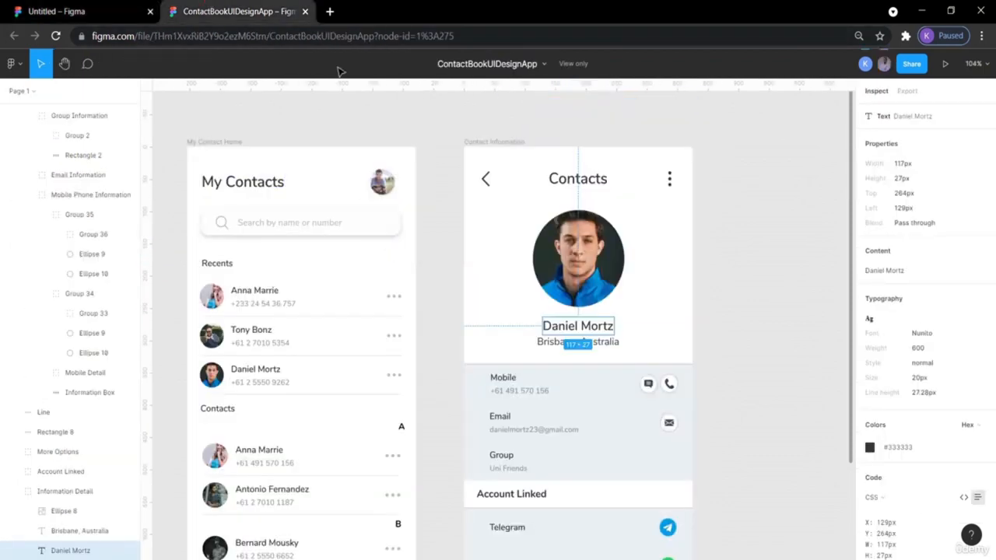
pyautogui.click(598, 347)
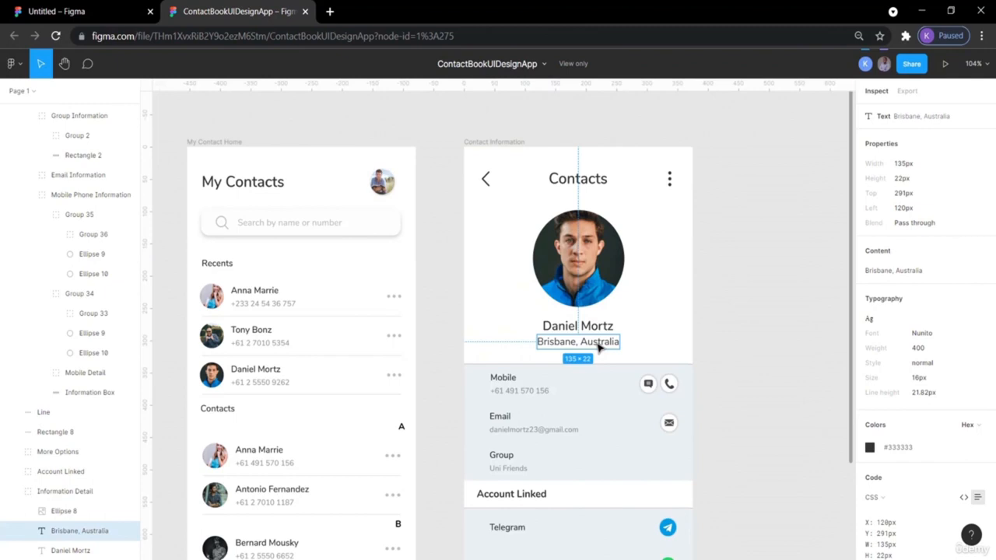
pyautogui.click(90, 7)
pyautogui.click(562, 257)
pyautogui.hotkey('ctrl', 'v')
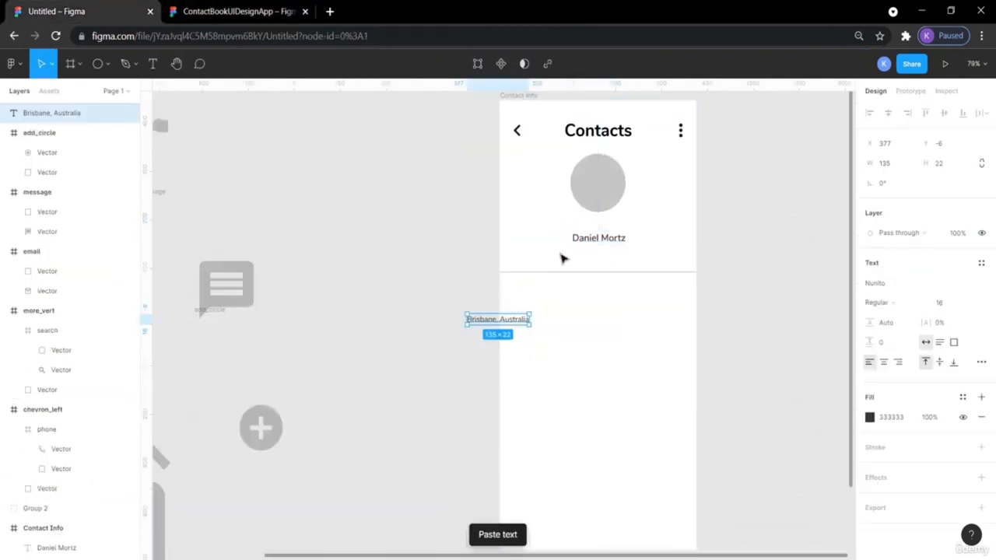
pyautogui.moveTo(498, 316); pyautogui.dragTo(595, 255)
pyautogui.click(792, 249)
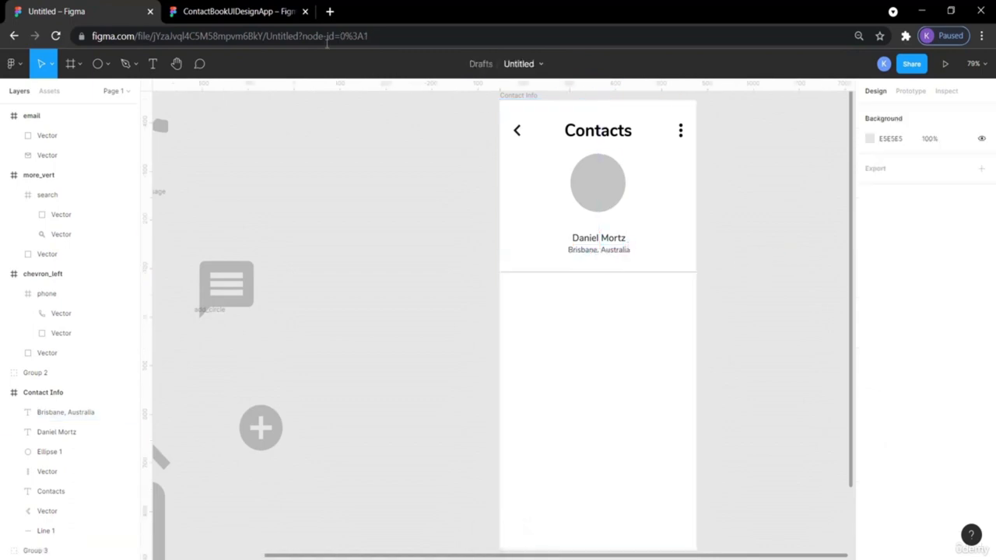
# - Nudge the name and location lines up together, then return to the reference file
pyautogui.click(618, 242)
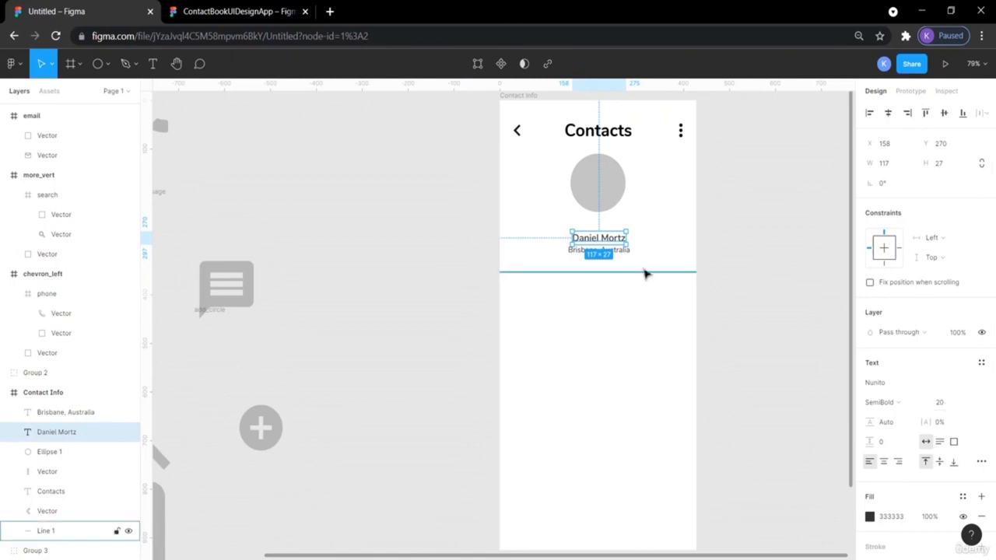
pyautogui.click(773, 247)
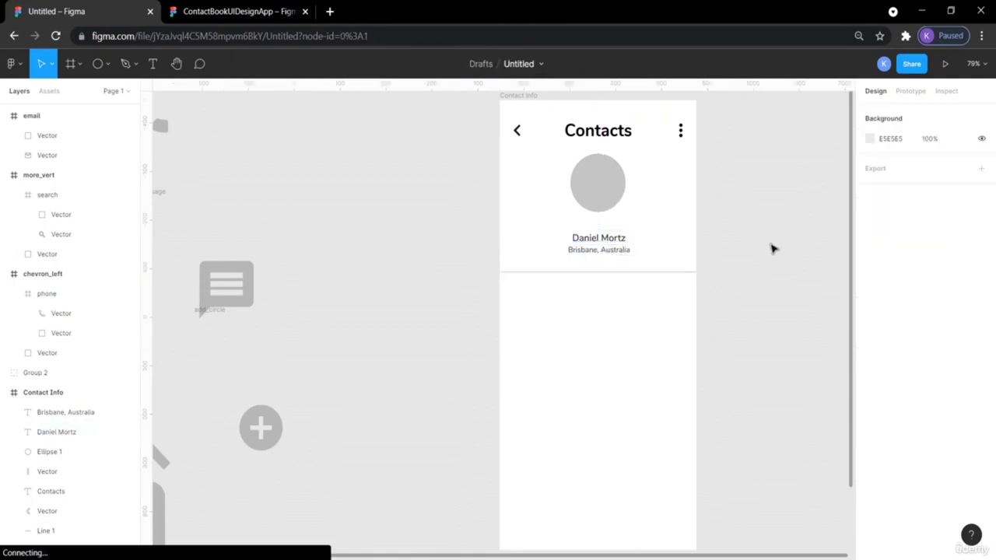
pyautogui.click(625, 252)
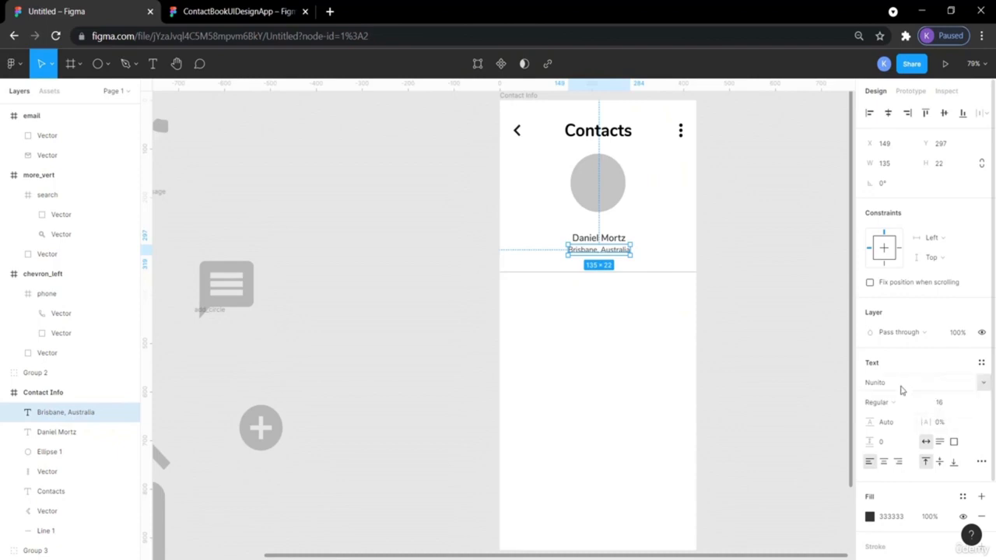
pyautogui.click(749, 337)
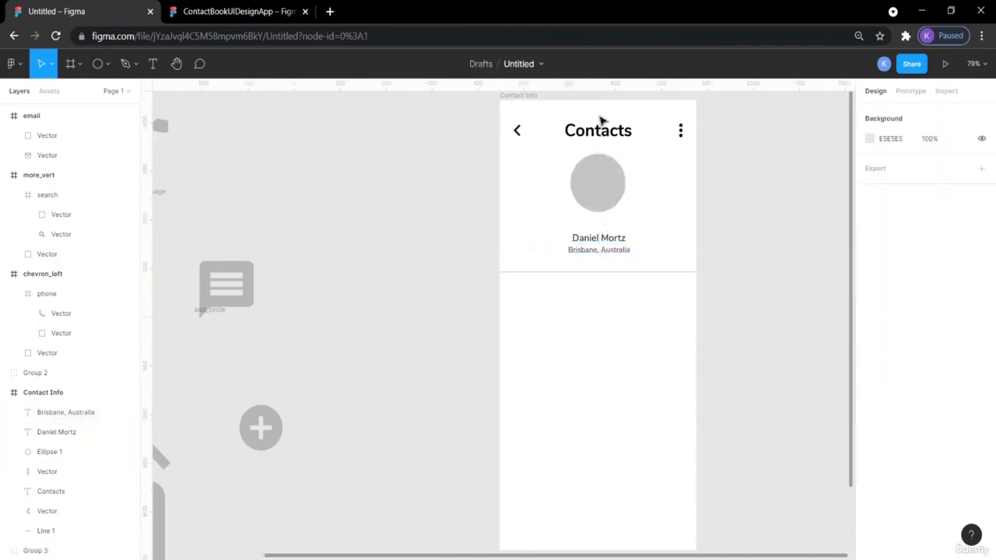
pyautogui.click(600, 196)
pyautogui.click(601, 237)
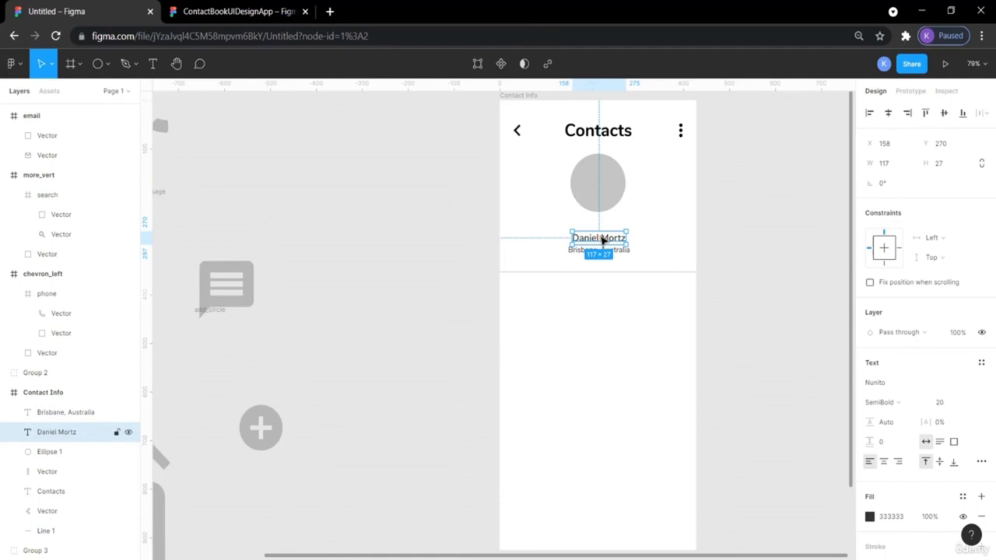
pyautogui.click(775, 253)
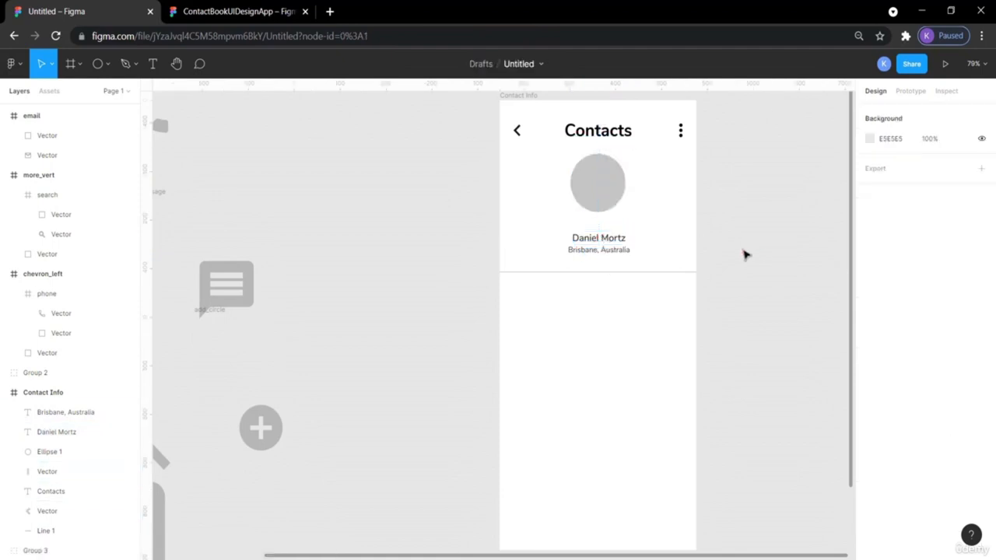
pyautogui.click(607, 243)
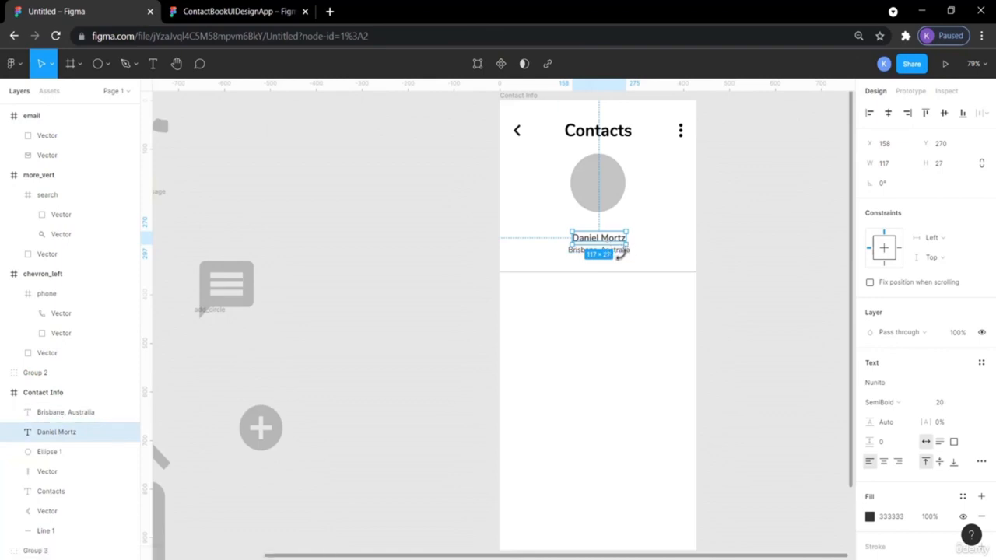
pyautogui.click(768, 269)
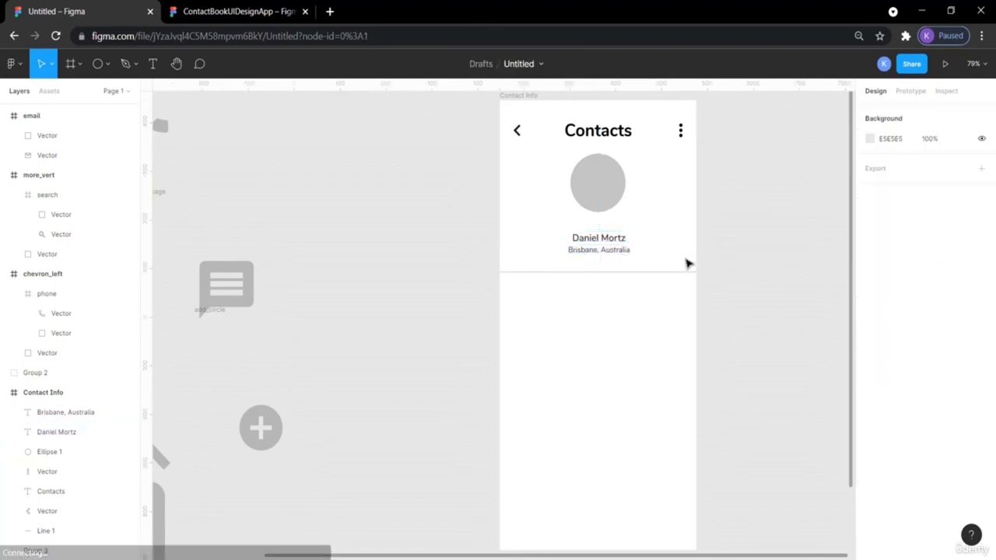
pyautogui.click(621, 251)
pyautogui.keyDown('shift'); pyautogui.click(611, 240); pyautogui.keyUp('shift')
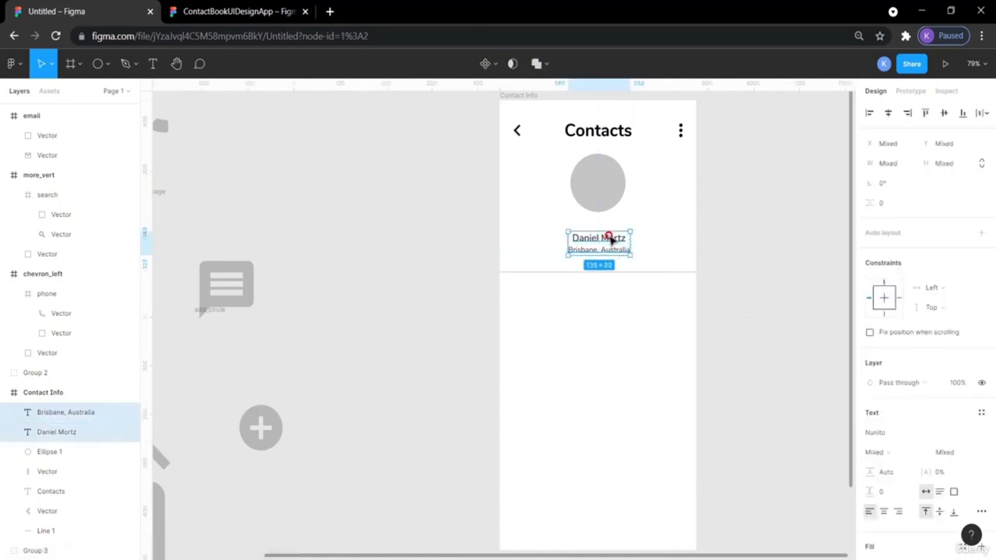
pyautogui.press('Up')
pyautogui.press('Up')
pyautogui.press('Up')
pyautogui.press('Up')
pyautogui.press('Up')
pyautogui.press('Up')
pyautogui.press('Up')
pyautogui.press('Up')
pyautogui.press('Up')
pyautogui.press('Up')
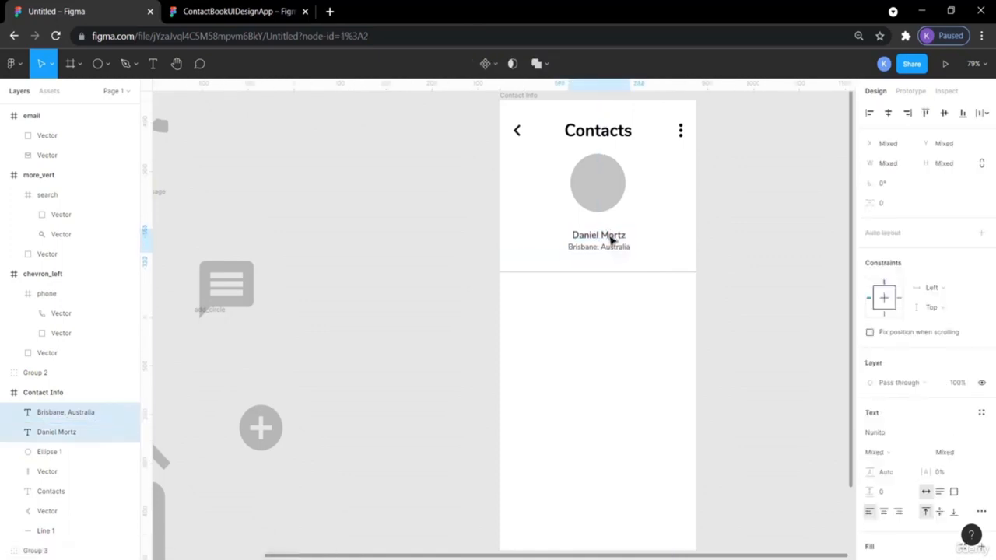
pyautogui.click(750, 259)
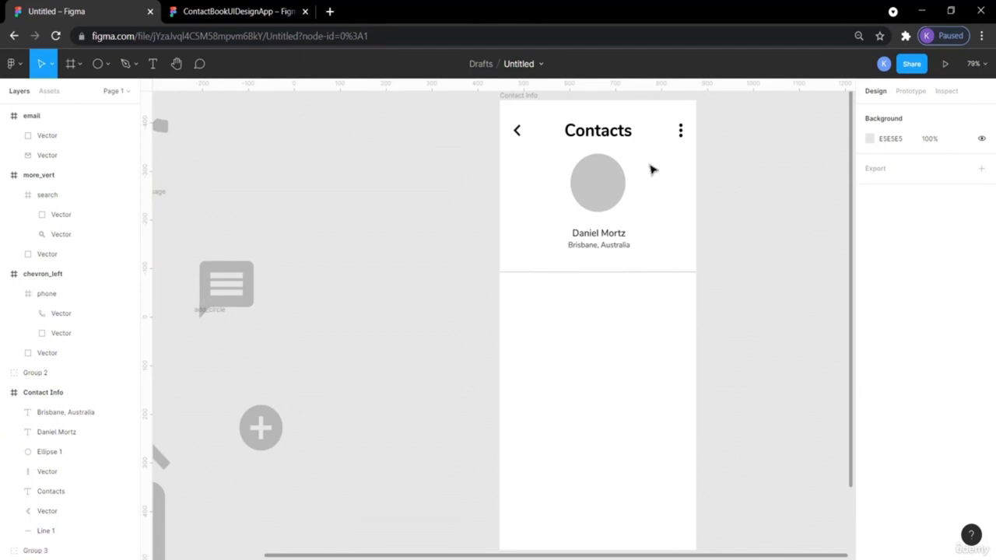
pyautogui.click(186, 12)
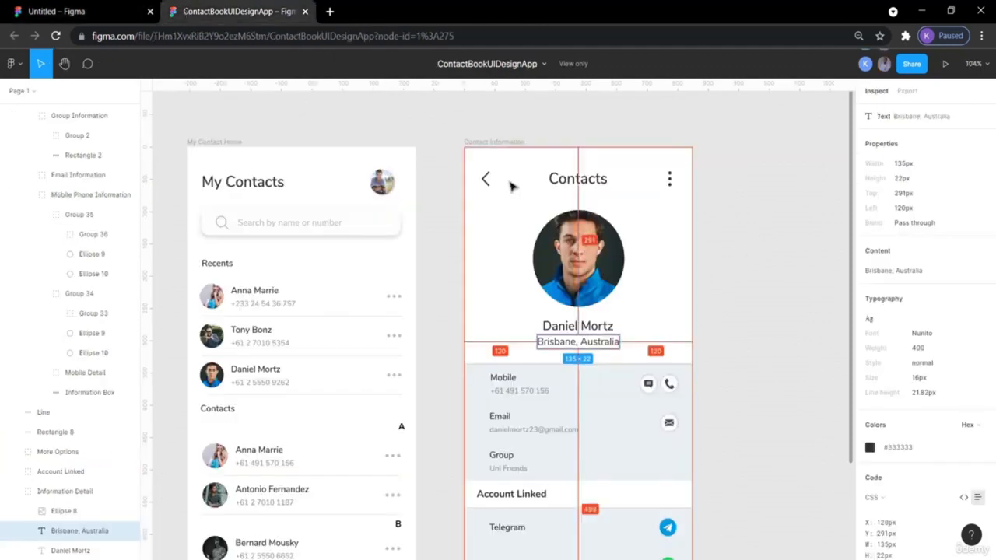
pyautogui.scroll(-4, 675, 310)
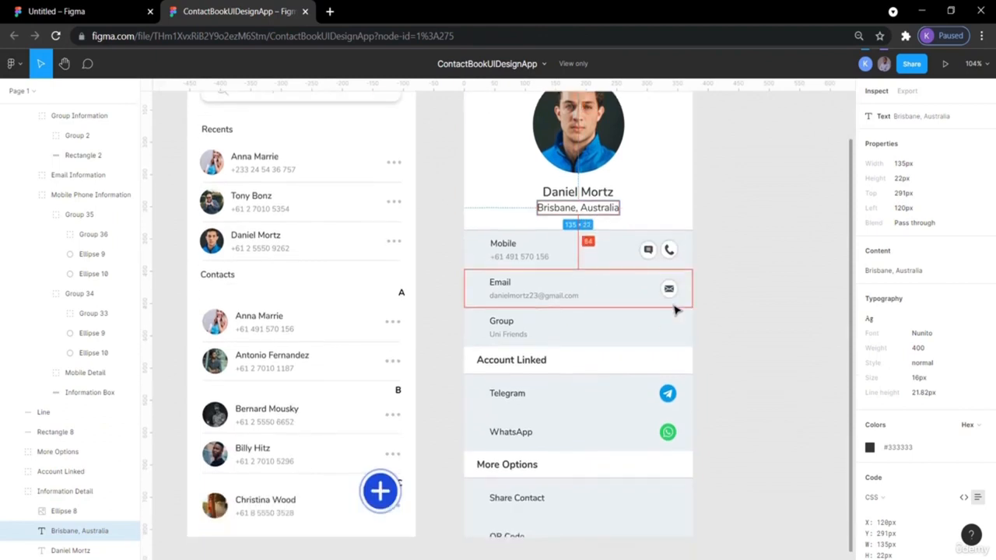
pyautogui.scroll(1, 670, 300)
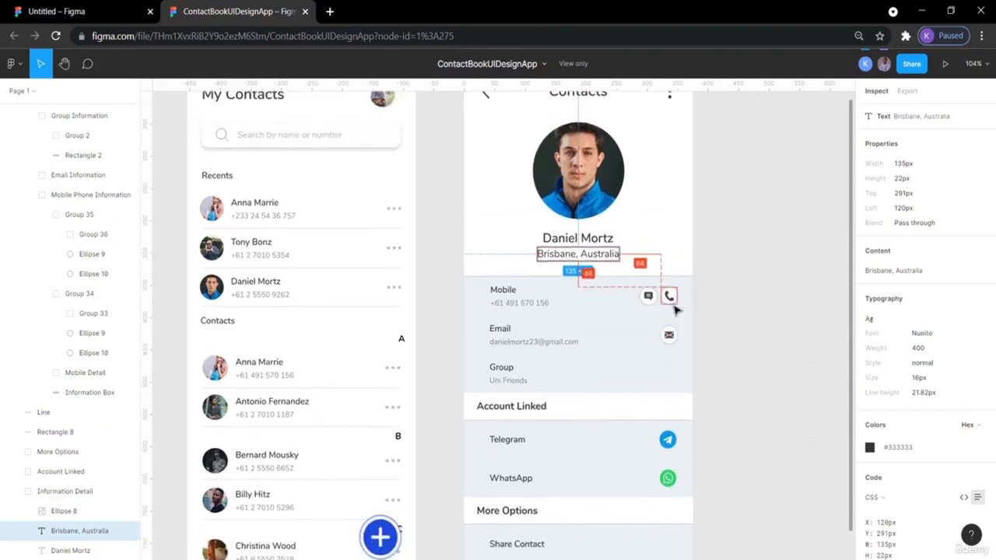
pyautogui.scroll(-1, 674, 306)
pyautogui.scroll(1, 676, 309)
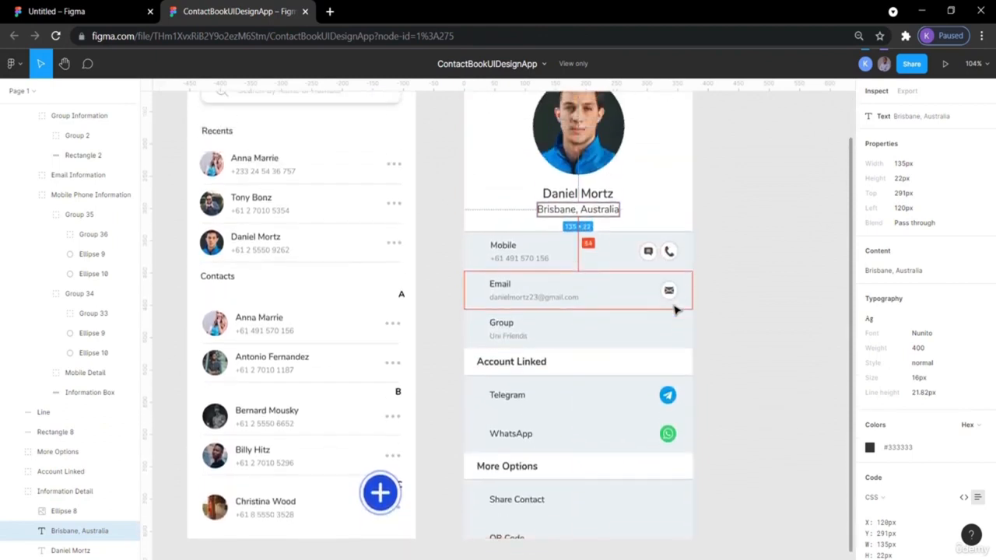
pyautogui.click(95, 11)
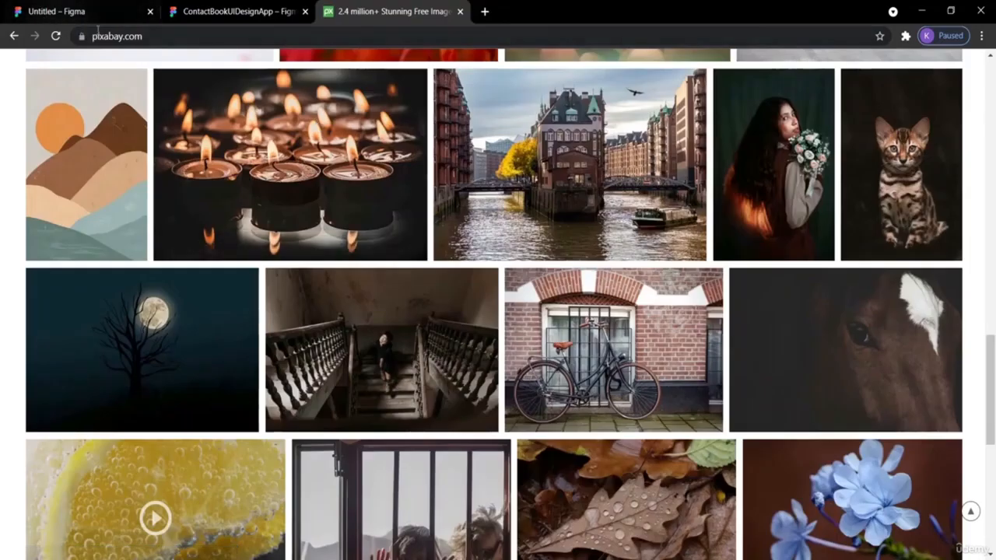
# - Copy the tabby kitten photo from Pixabay to the clipboard and return to the Untitled Figma file
pyautogui.click(113, 37)
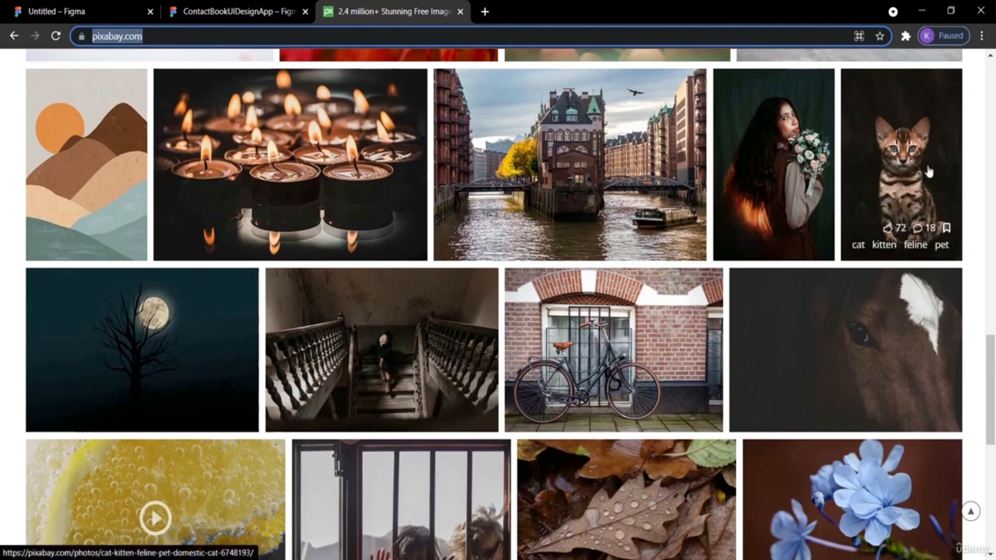
pyautogui.rightClick(877, 131)
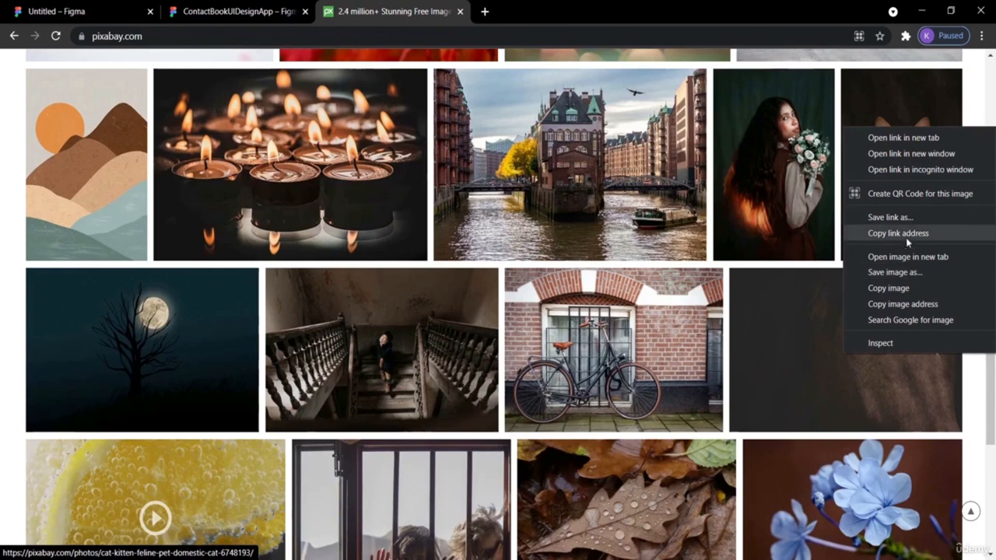
pyautogui.click(889, 289)
pyautogui.click(70, 11)
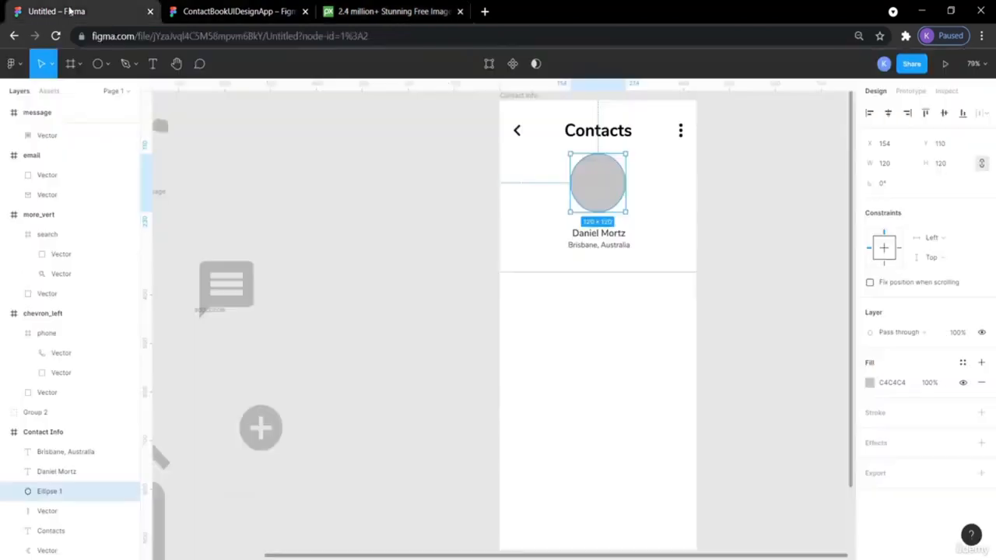
# - Fill the grey avatar circle with the copied kitten photo, undoing an accidental shift
pyautogui.rightClick(588, 180)
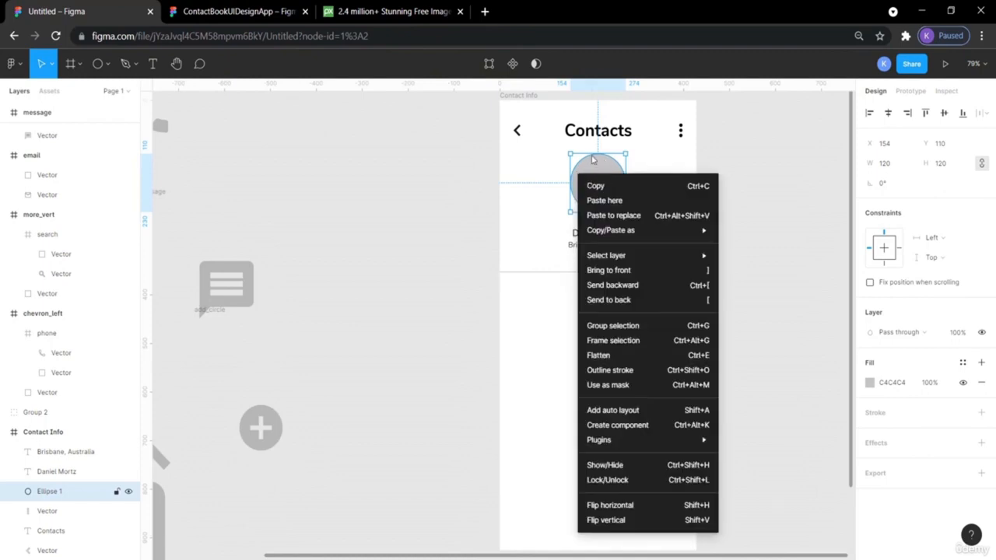
pyautogui.click(605, 200)
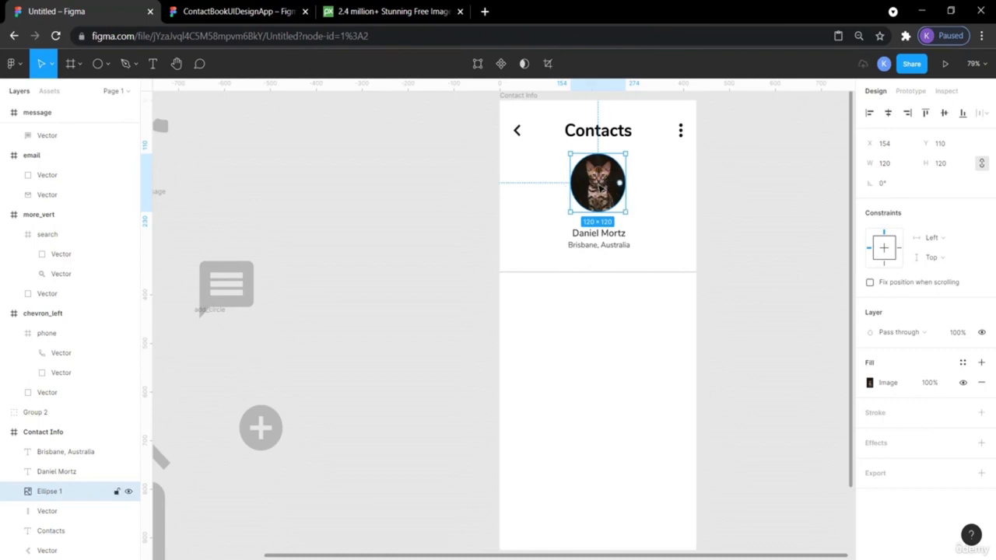
pyautogui.moveTo(610, 184); pyautogui.dragTo(619, 185)
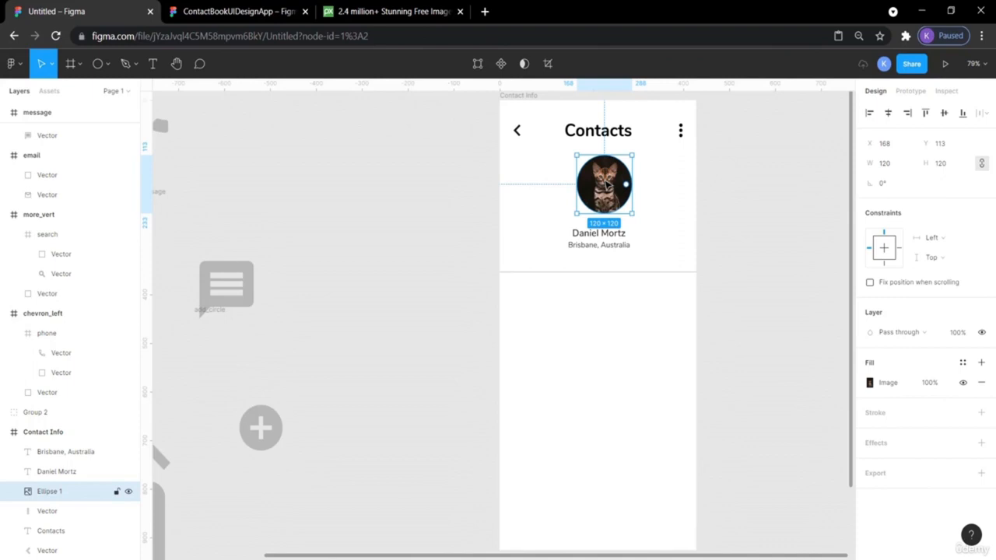
pyautogui.hotkey('ctrl', 'z')
# - Enter point editing on the avatar circle, exit, and re-enter it
pyautogui.doubleClick(603, 180)
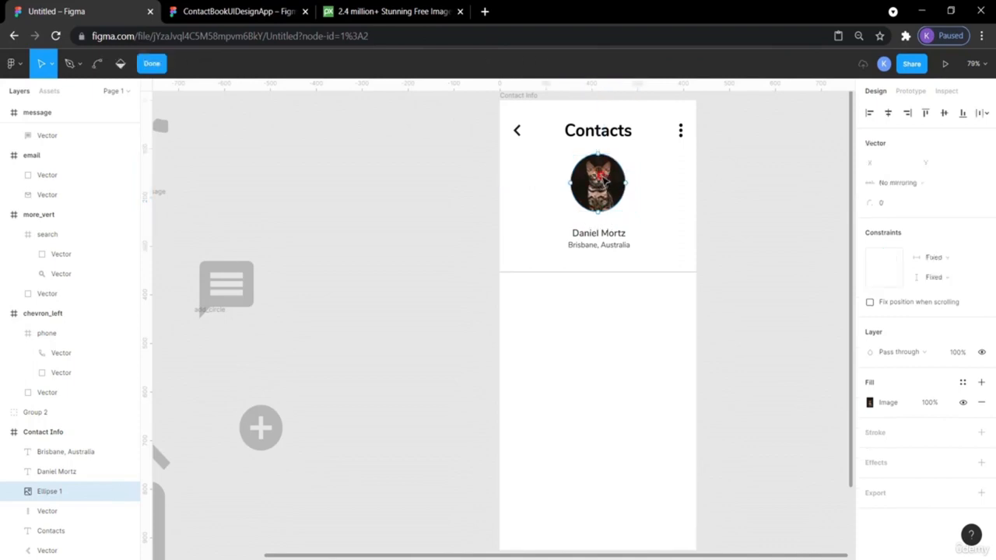
pyautogui.moveTo(603, 181); pyautogui.dragTo(607, 185)
pyautogui.hotkey('ctrl', 'z')
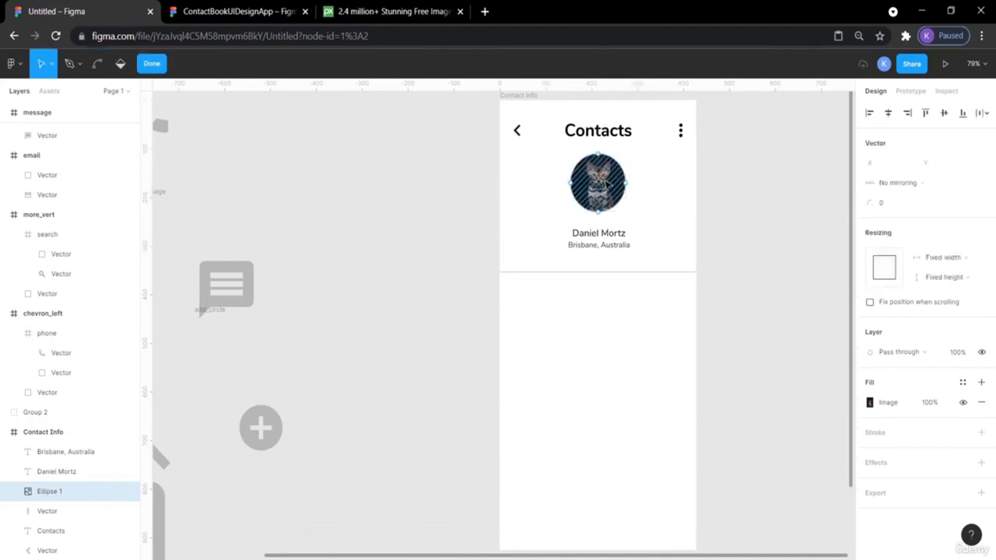
pyautogui.press('Escape')
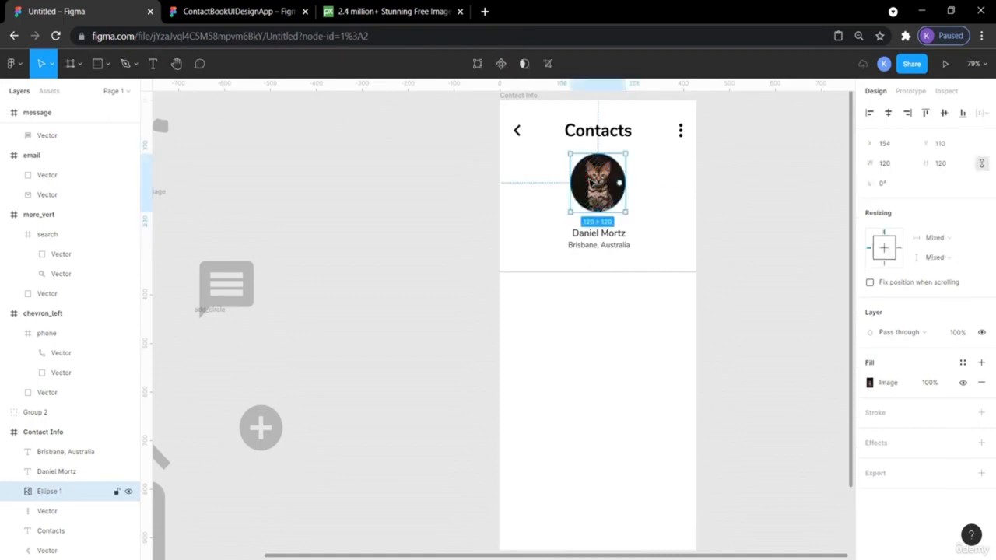
pyautogui.doubleClick(591, 184)
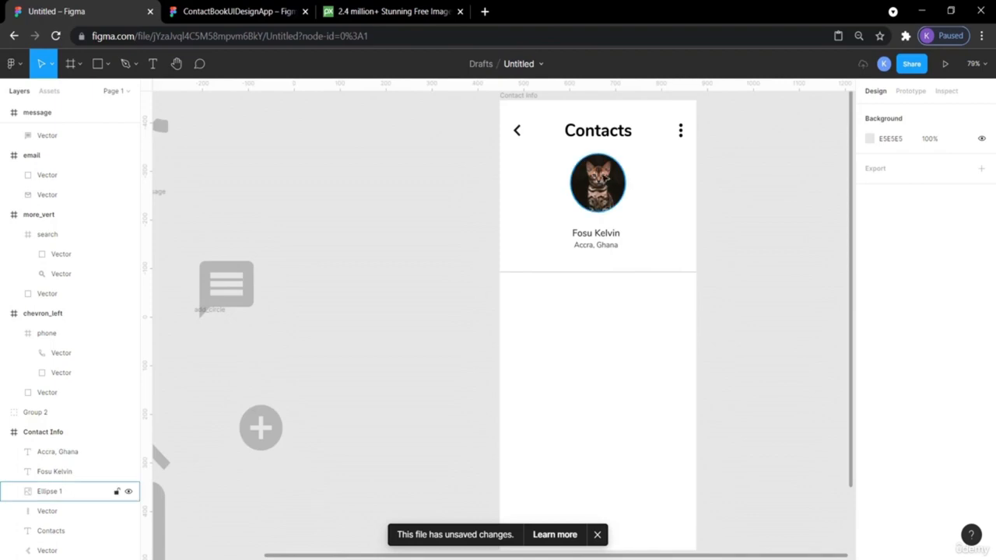
# - Leave point editing and sweep the avatar's arc to cut out its top-right quarter
pyautogui.click(598, 183)
pyautogui.doubleClick(598, 183)
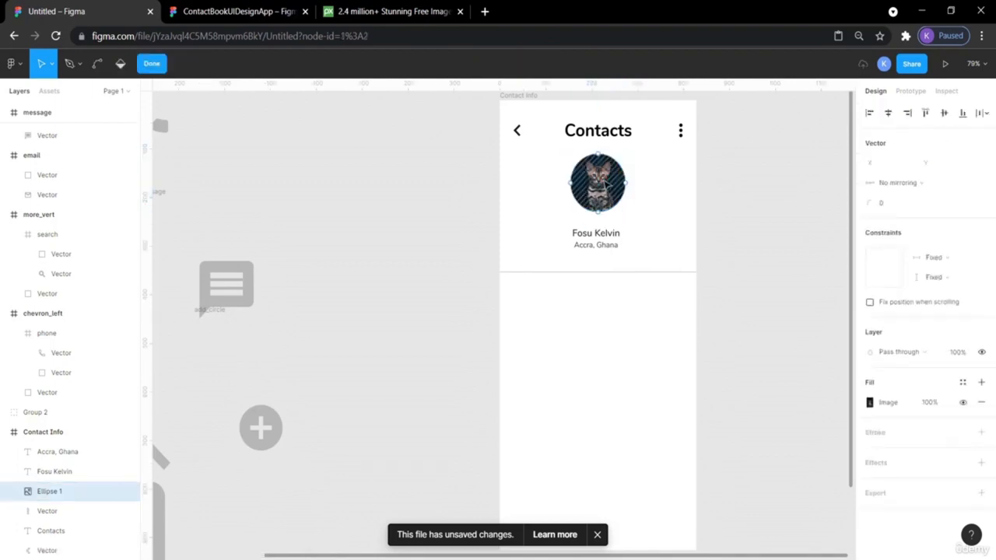
pyautogui.click(617, 182)
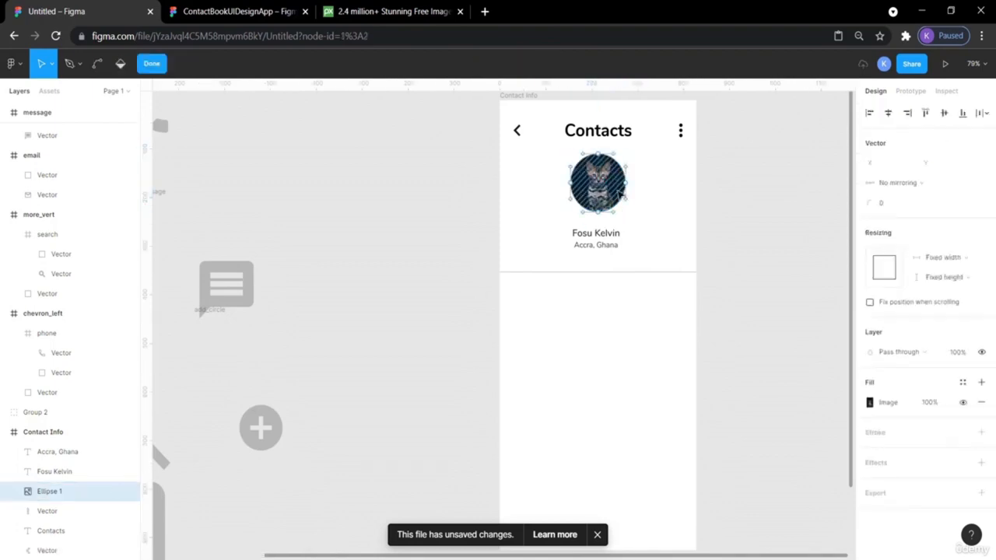
pyautogui.click(778, 179)
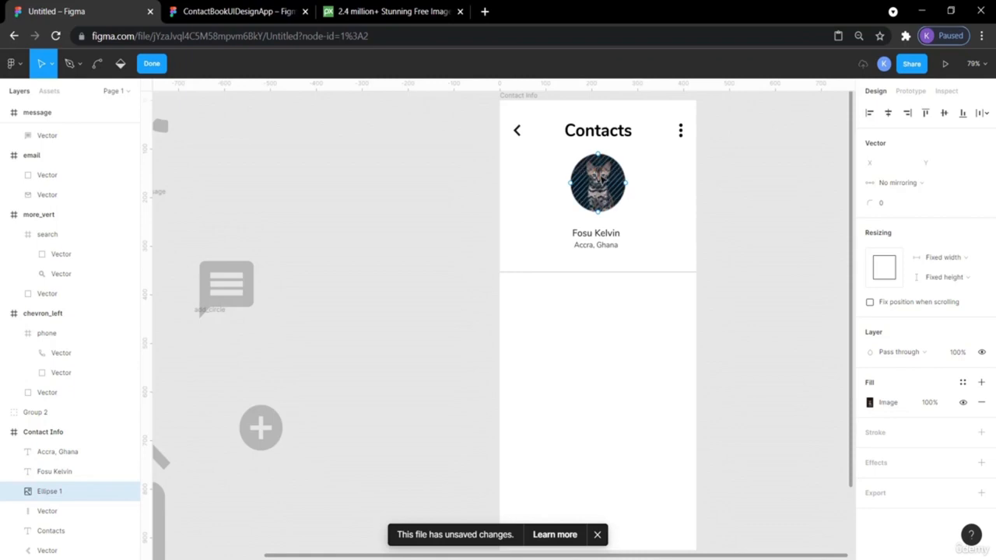
pyautogui.press('Escape')
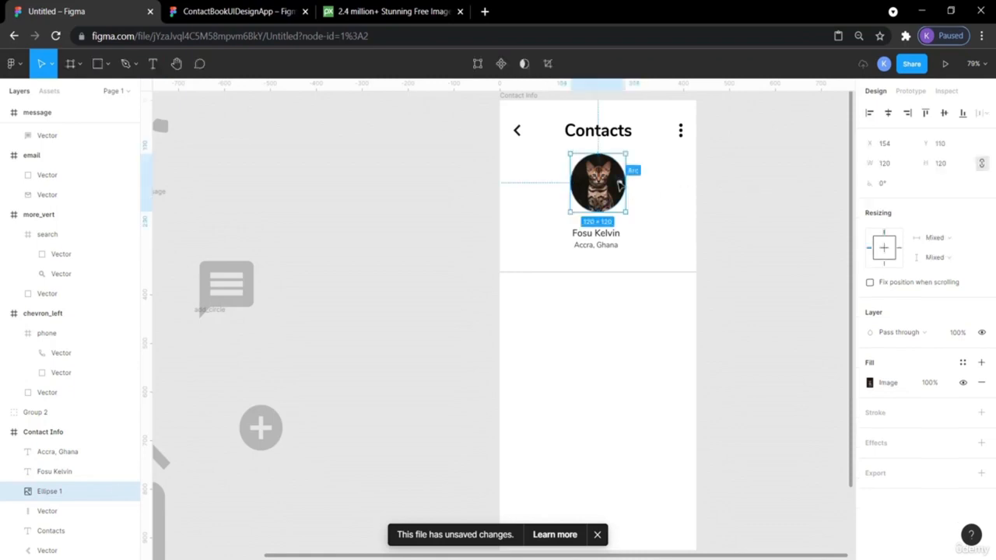
pyautogui.moveTo(622, 187); pyautogui.dragTo(599, 165)
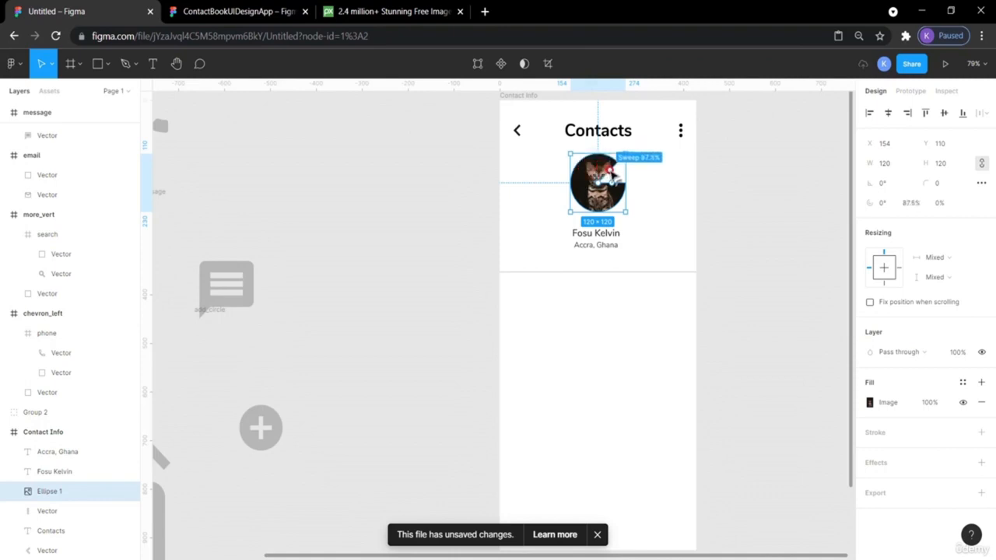
pyautogui.click(679, 170)
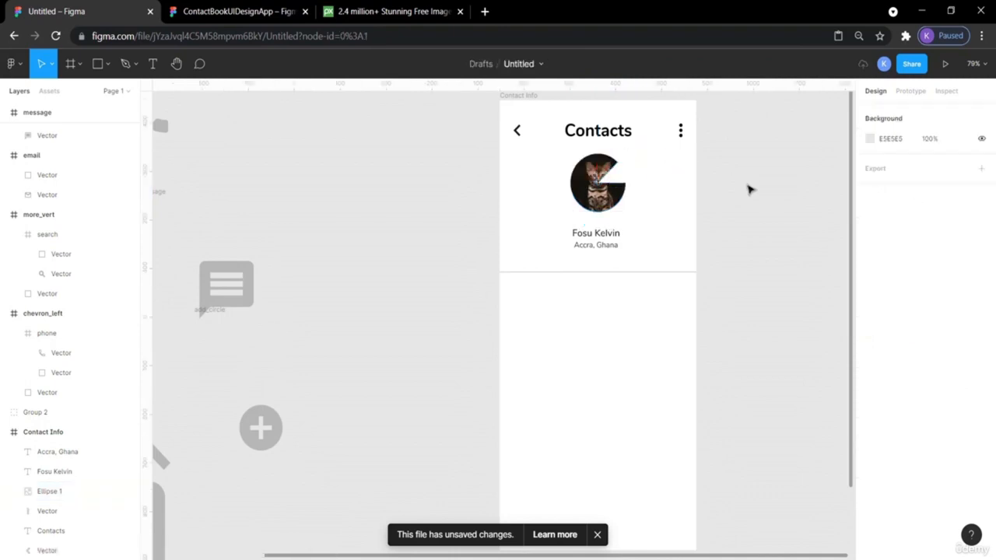
# - Try a centre hole in the avatar, undo it, then cut a wedge from the arc
pyautogui.click(595, 190)
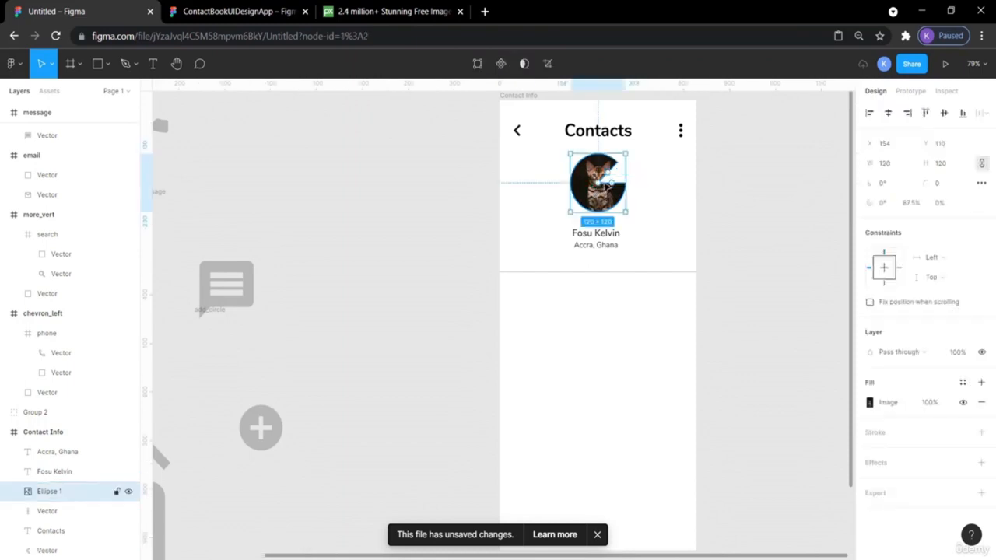
pyautogui.moveTo(598, 183); pyautogui.dragTo(598, 196)
pyautogui.click(739, 187)
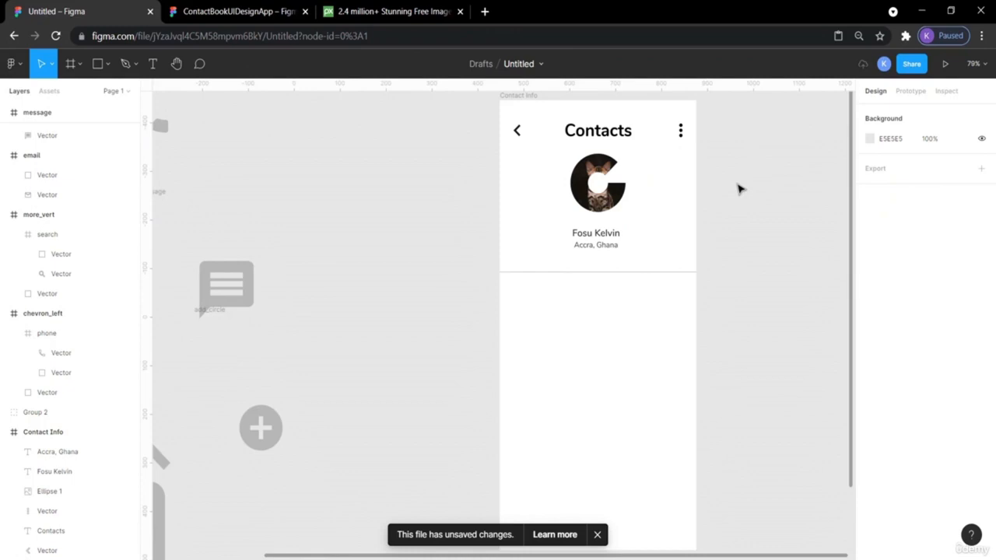
pyautogui.hotkey('ctrl', 'z')
pyautogui.hotkey('ctrl', 'z')
pyautogui.hotkey('ctrl', 'z')
pyautogui.hotkey('ctrl', 'z')
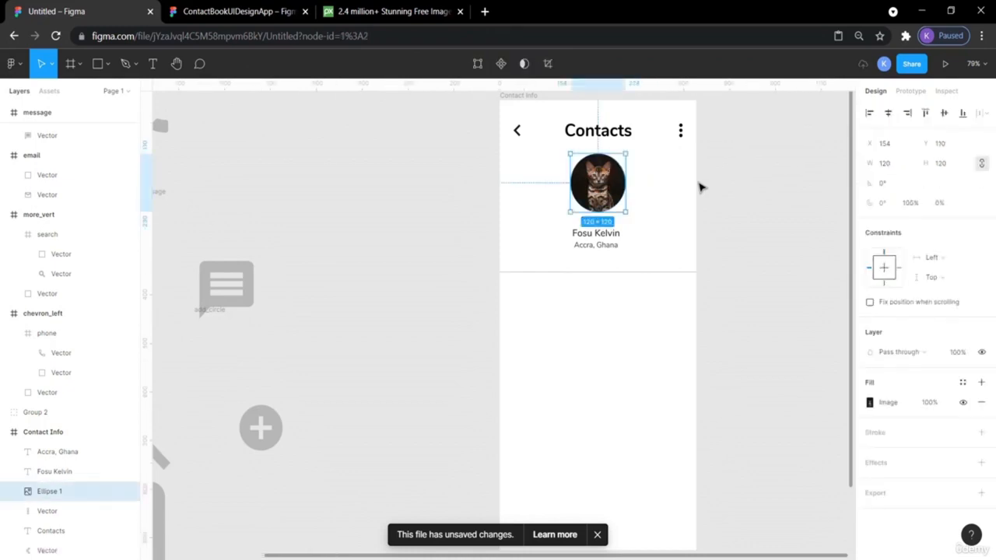
pyautogui.click(739, 189)
pyautogui.click(615, 185)
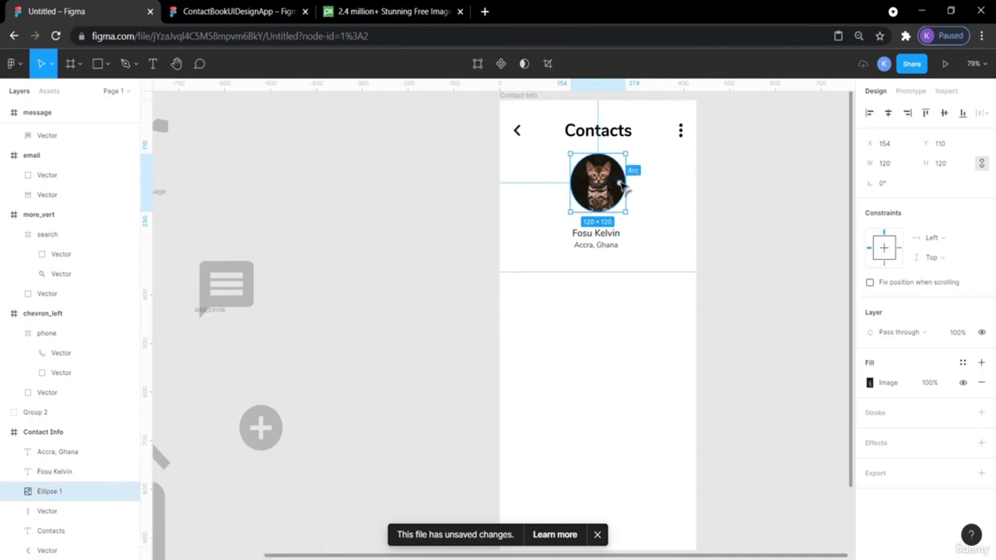
pyautogui.moveTo(620, 184)
pyautogui.mouseDown()
pyautogui.moveTo(607, 198)
pyautogui.moveTo(600, 187)
pyautogui.moveTo(608, 199)
pyautogui.moveTo(620, 195)
pyautogui.mouseUp()
# - Restore the full avatar circle and centre the name and 'Accra, Ghana' texts horizontally
pyautogui.hotkey('ctrl', 'z')
pyautogui.hotkey('ctrl', 'z')
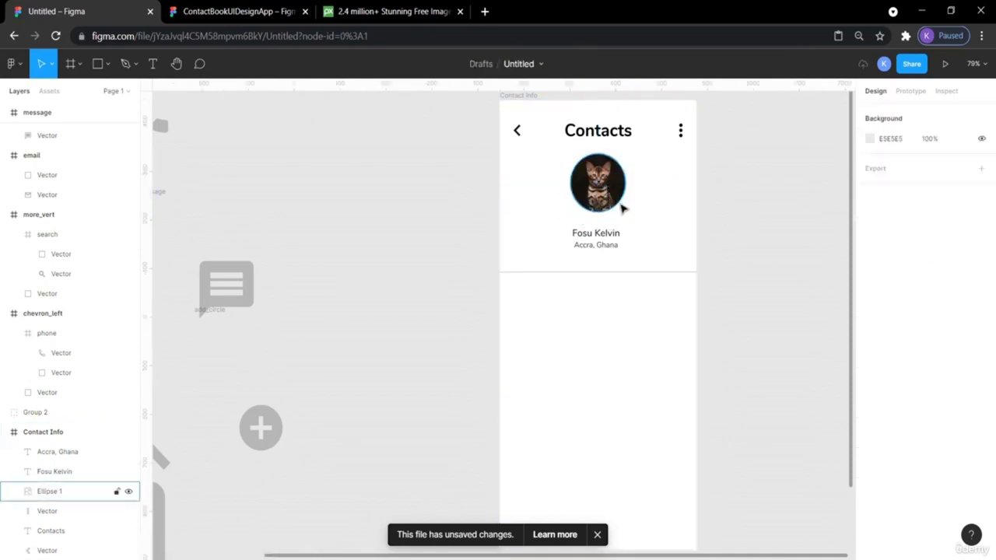
pyautogui.click(602, 239)
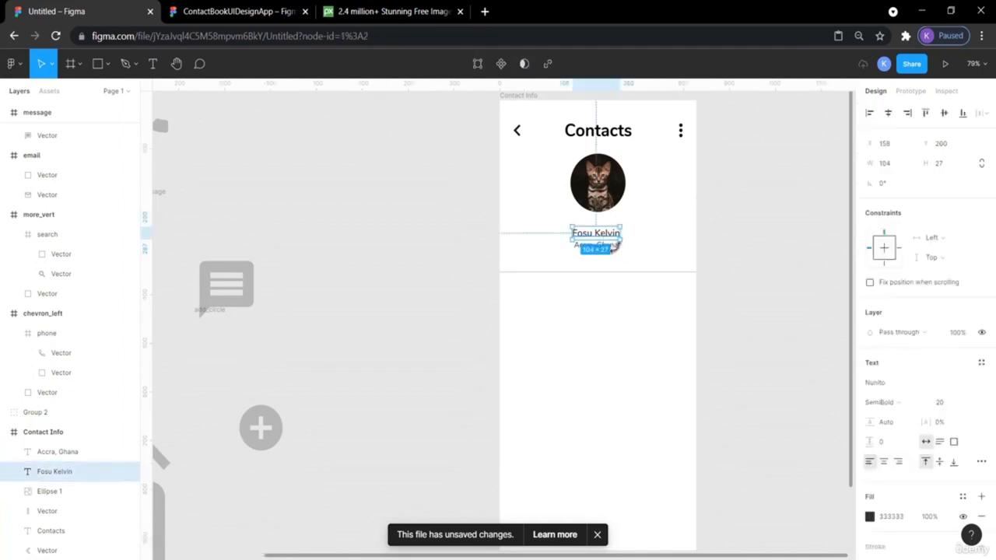
pyautogui.click(618, 258)
pyautogui.moveTo(619, 258); pyautogui.dragTo(584, 229)
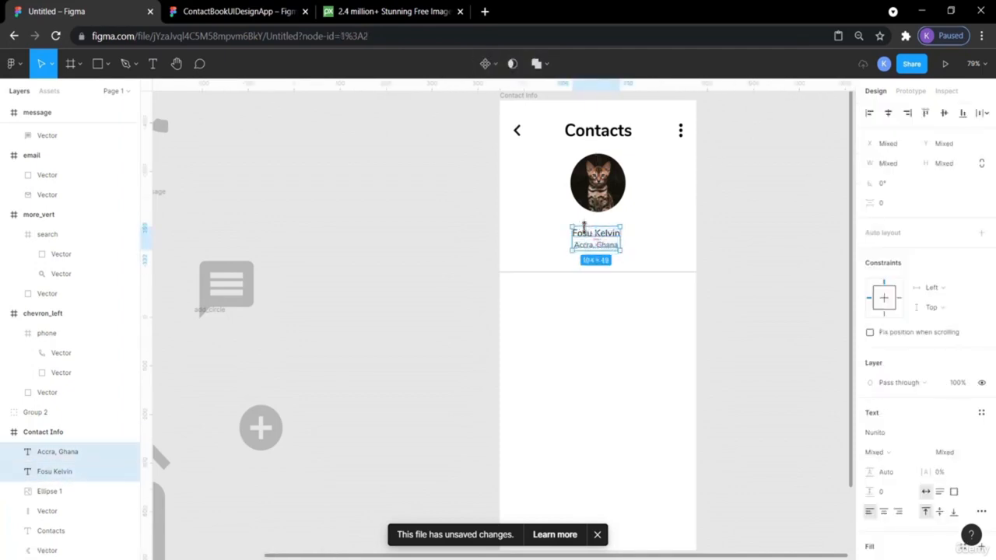
pyautogui.click(889, 114)
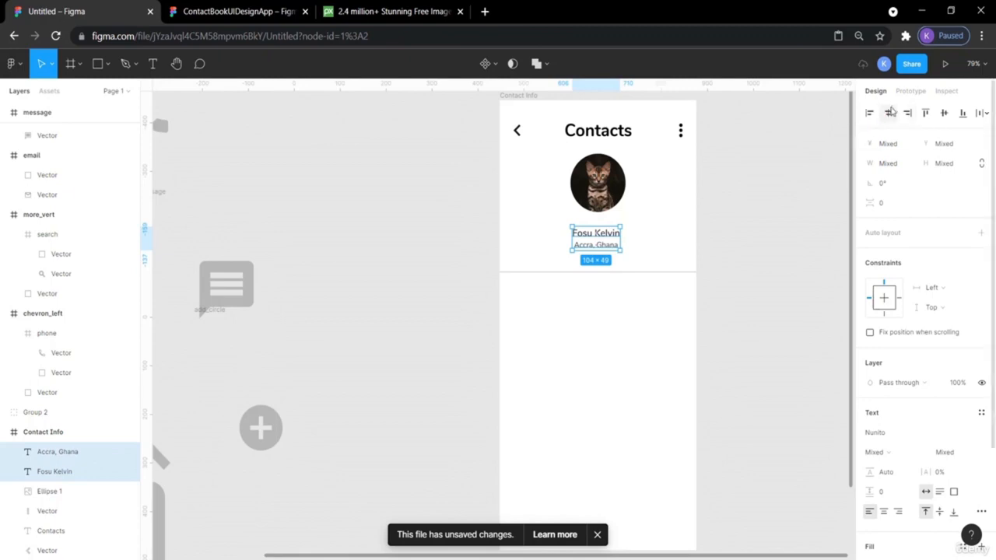
# - Nudge the name and 'Accra, Ghana' texts up about 8 px
pyautogui.click(734, 238)
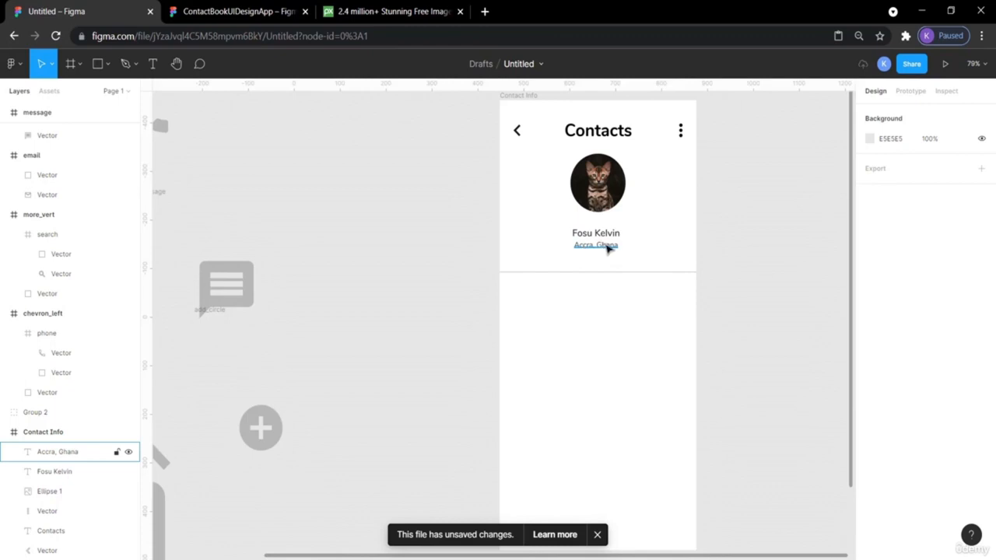
pyautogui.click(607, 246)
pyautogui.keyDown('shift'); pyautogui.click(606, 235); pyautogui.keyUp('shift')
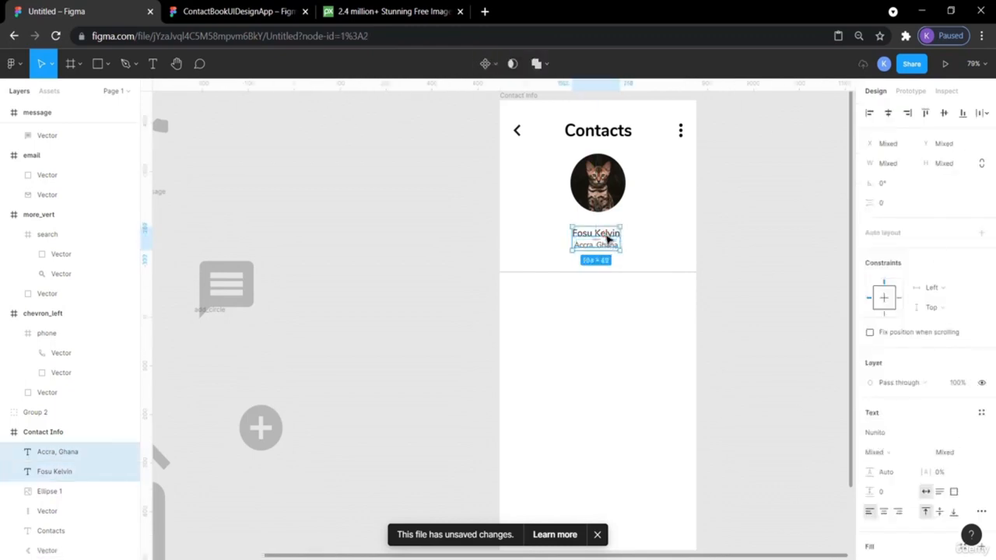
pyautogui.press('Up')
pyautogui.press('Up')
pyautogui.press('Up')
pyautogui.press('Up')
pyautogui.press('Up')
pyautogui.press('Up')
pyautogui.press('Up')
pyautogui.press('Up')
pyautogui.press('Up')
pyautogui.press('Up')
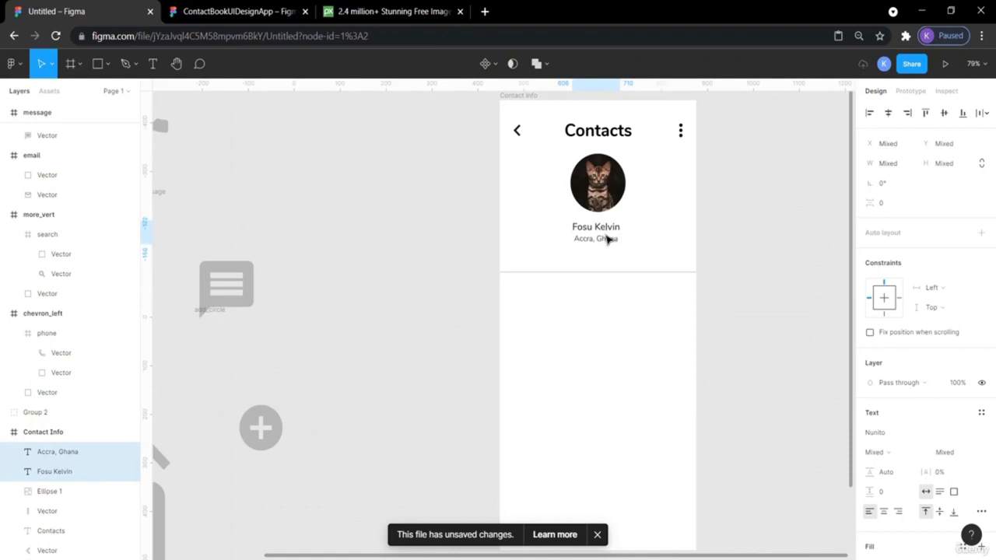
pyautogui.click(765, 210)
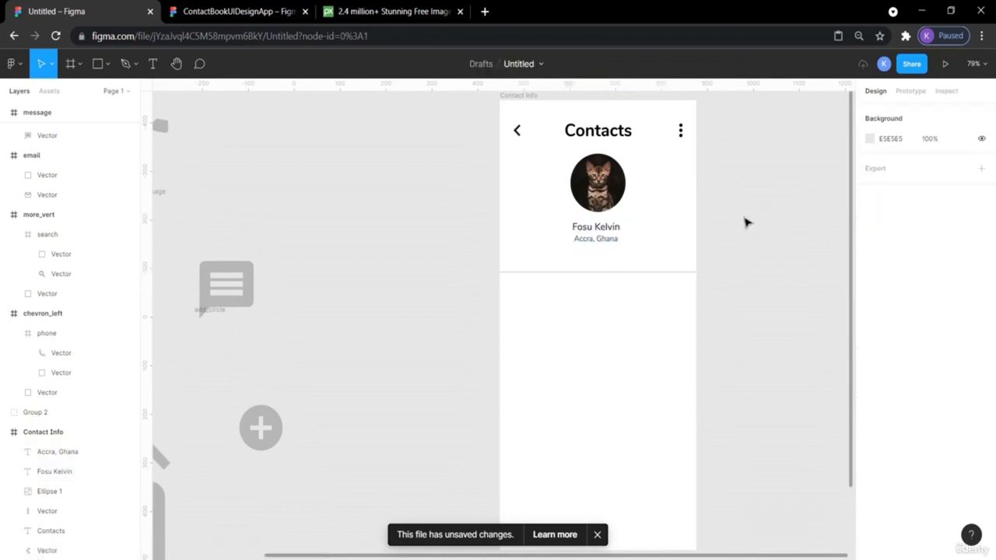
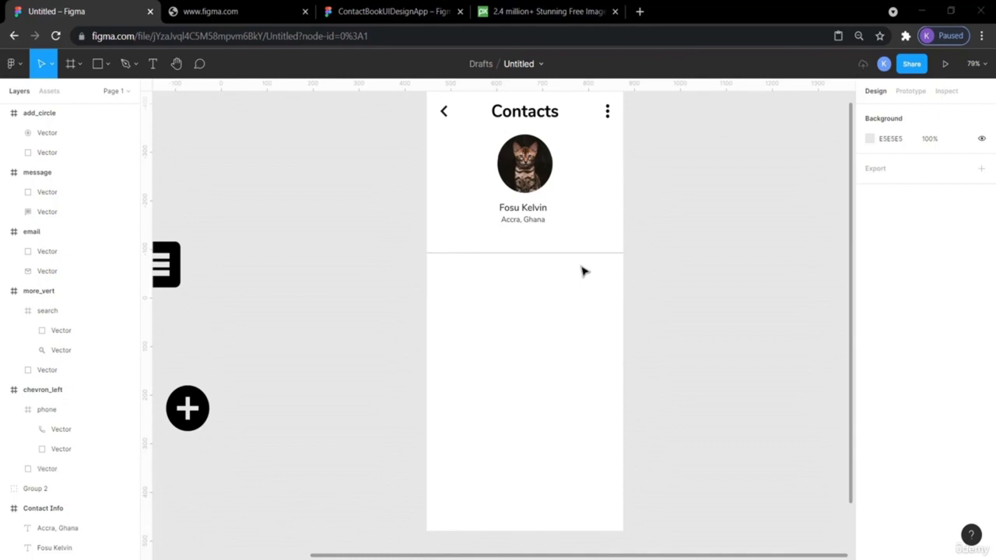
# - Nudge the divider line up to sit just below the 'Accra, Ghana' caption
pyautogui.click(553, 254)
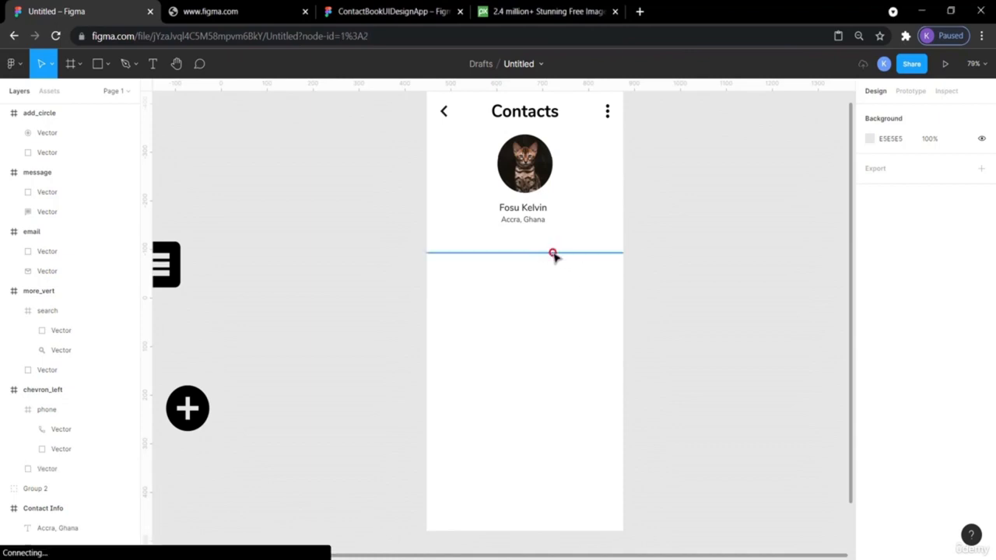
pyautogui.moveTo(554, 258); pyautogui.dragTo(555, 257)
pyautogui.press('Up')
pyautogui.press('Up')
pyautogui.press('Up')
pyautogui.press('Up')
pyautogui.press('Up')
pyautogui.press('Up')
pyautogui.press('Up')
pyautogui.press('Up')
pyautogui.press('Up')
pyautogui.press('Up')
pyautogui.press('Up')
pyautogui.press('Up')
pyautogui.press('Up')
pyautogui.press('Up')
pyautogui.press('Up')
pyautogui.press('Up')
pyautogui.press('Up')
pyautogui.press('Up')
pyautogui.press('Up')
pyautogui.press('Up')
pyautogui.press('Up')
pyautogui.press('Up')
pyautogui.press('Up')
pyautogui.press('Up')
pyautogui.press('Up')
pyautogui.press('Up')
pyautogui.press('Up')
pyautogui.press('Up')
pyautogui.press('Up')
pyautogui.press('Up')
pyautogui.press('Up')
pyautogui.press('Up')
pyautogui.press('Up')
pyautogui.press('Up')
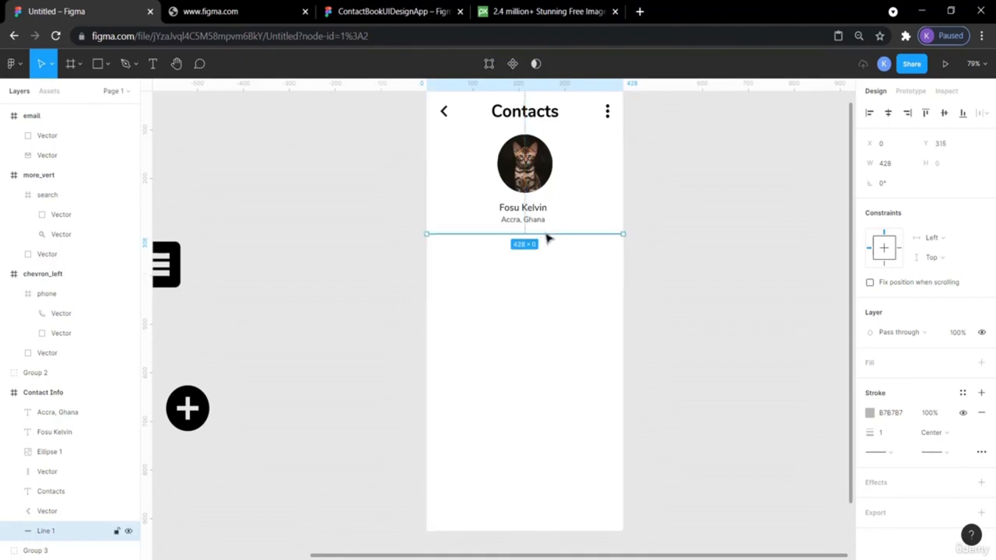
pyautogui.click(720, 202)
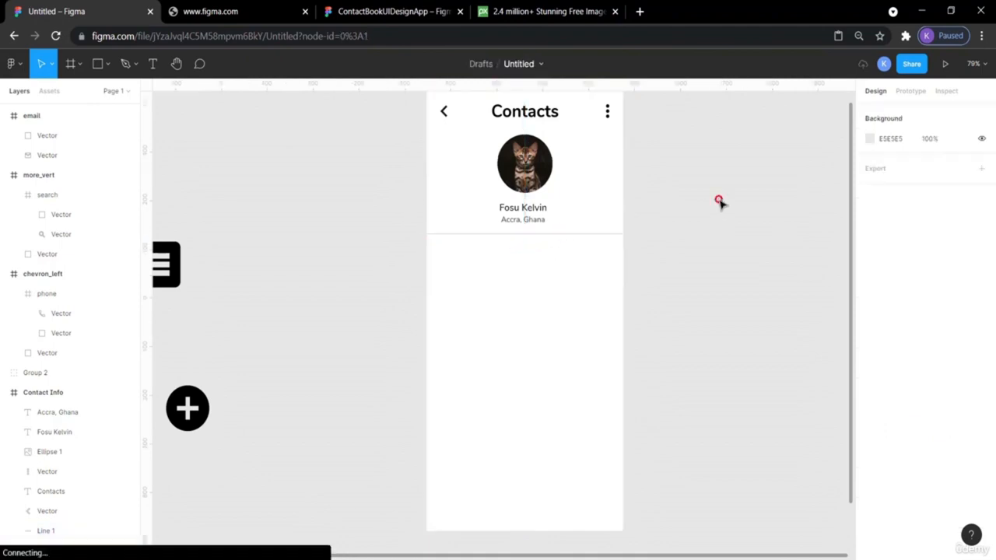
# - Set the divider line's stroke weight to 2
pyautogui.click(560, 236)
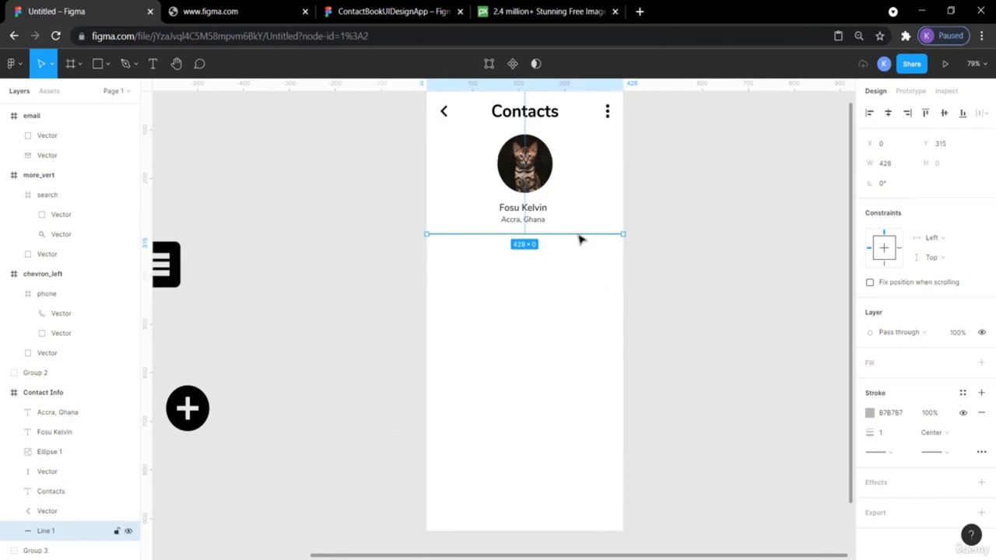
pyautogui.click(884, 433)
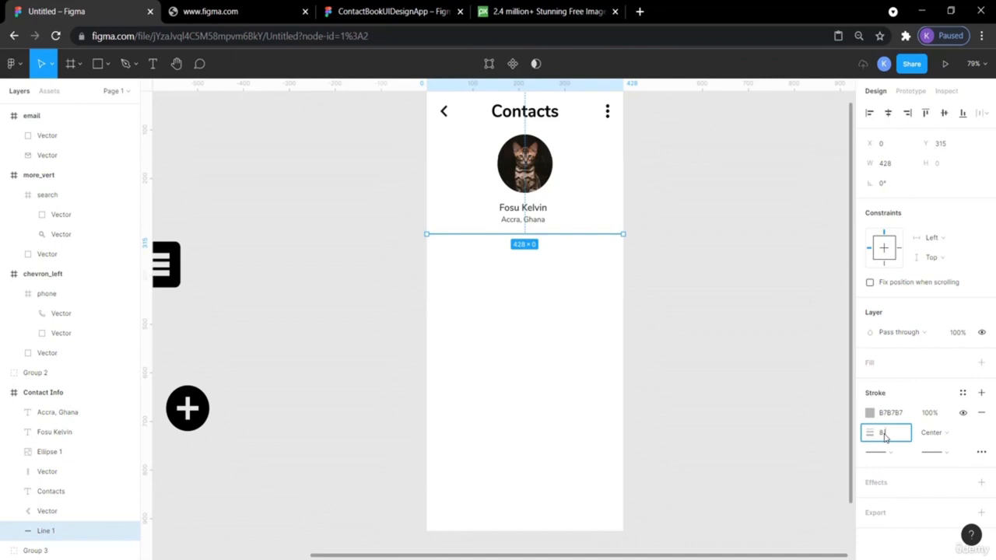
pyautogui.press('Return')
pyautogui.click(746, 363)
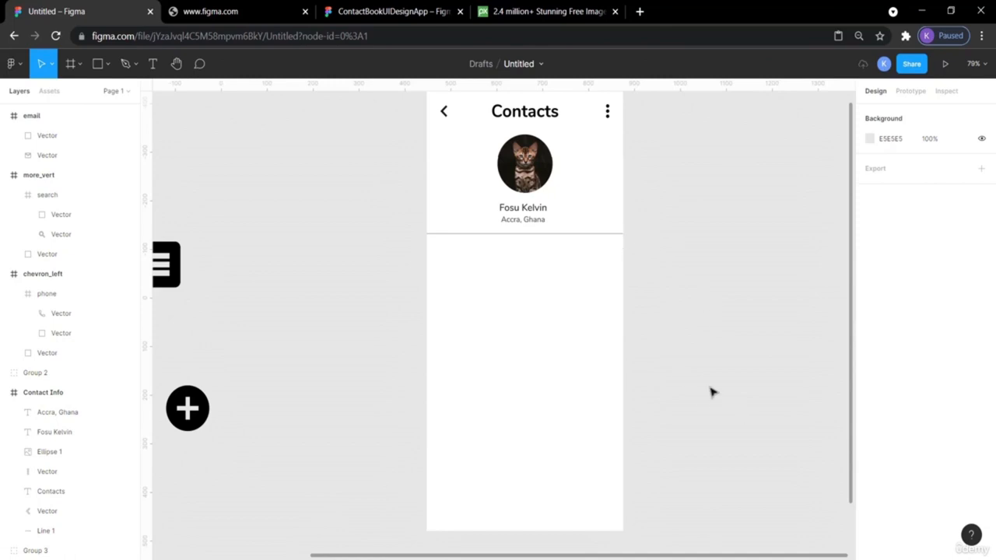
pyautogui.scroll(3, 709, 393)
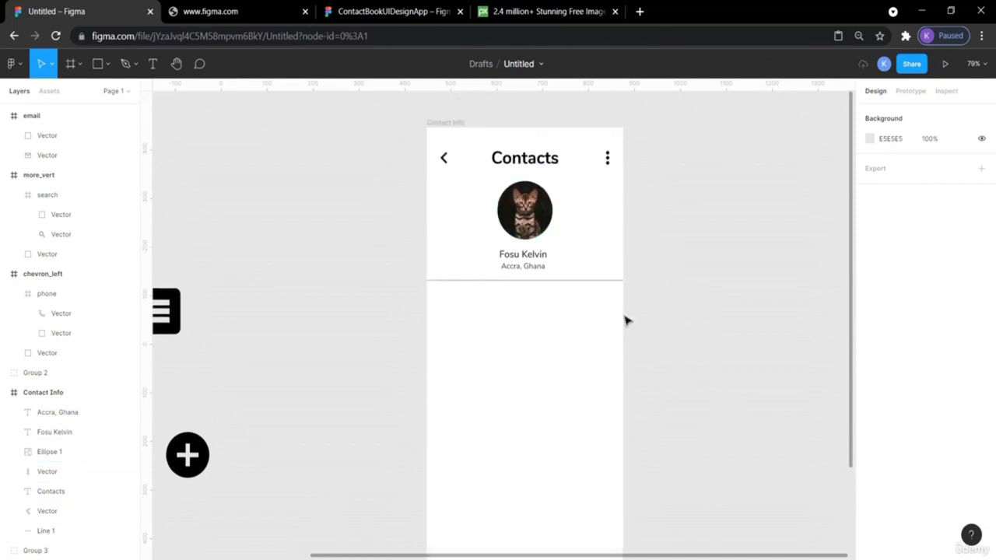
# - Draw a 428×615 C4C4C4 rectangle filling the Contact Info frame, top edge raised to Y 315
pyautogui.click(98, 65)
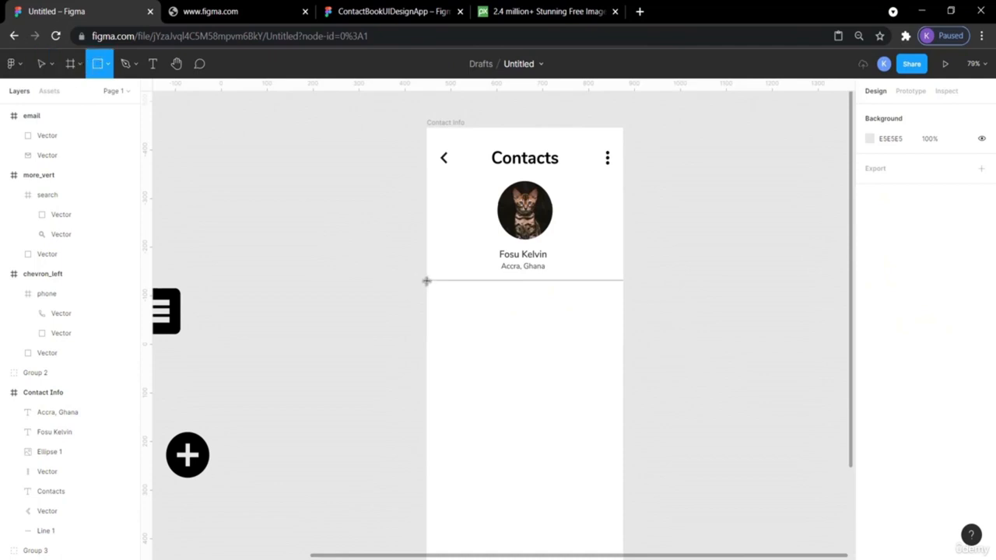
pyautogui.moveTo(426, 280); pyautogui.dragTo(624, 464)
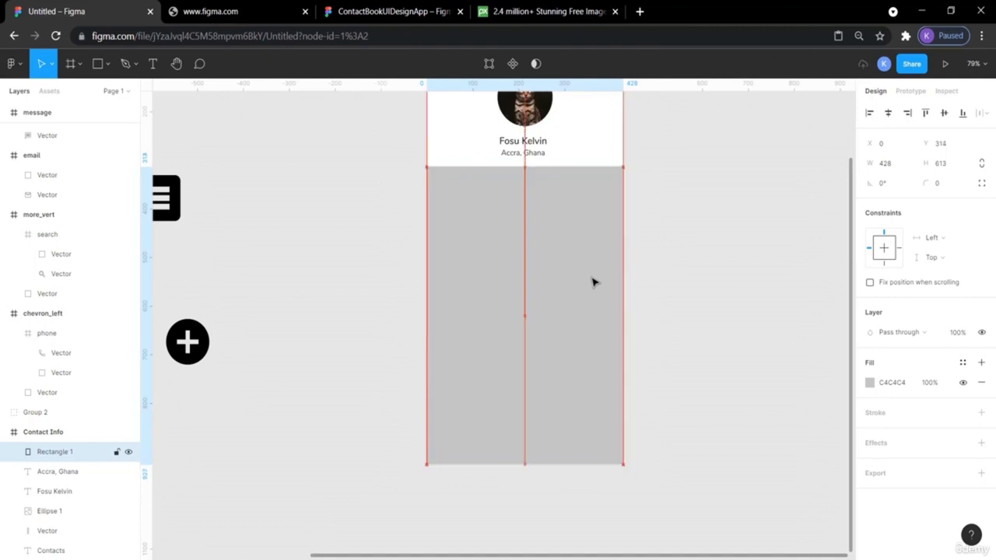
pyautogui.click(662, 296)
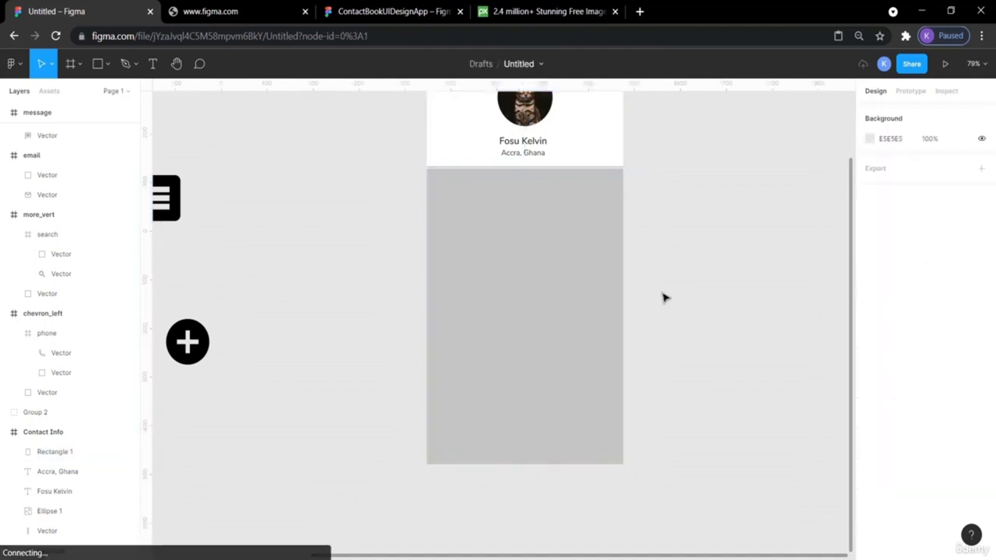
pyautogui.click(596, 260)
pyautogui.scroll(1, 686, 221)
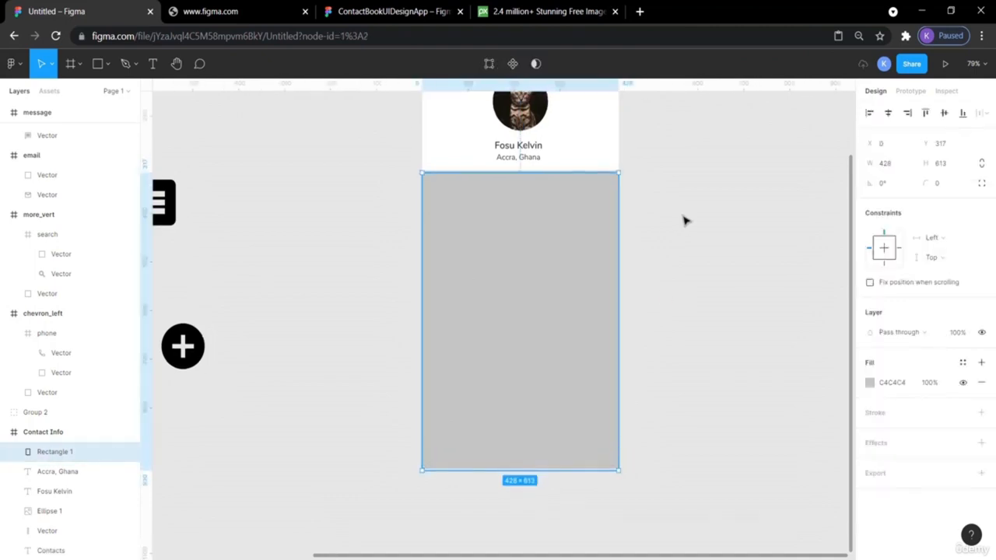
pyautogui.hotkey('ctrl', '+')
pyautogui.scroll(3, 684, 219)
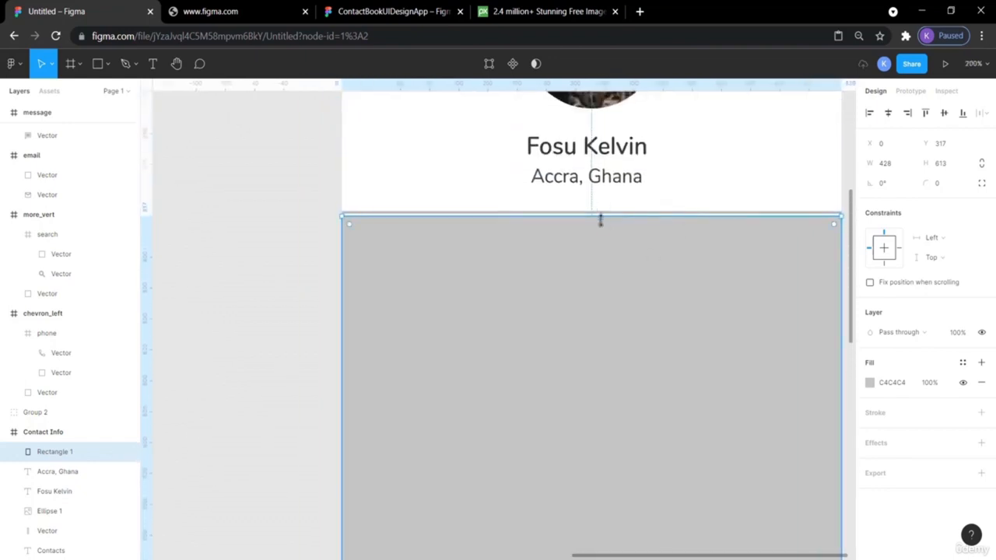
pyautogui.moveTo(599, 216); pyautogui.dragTo(601, 214)
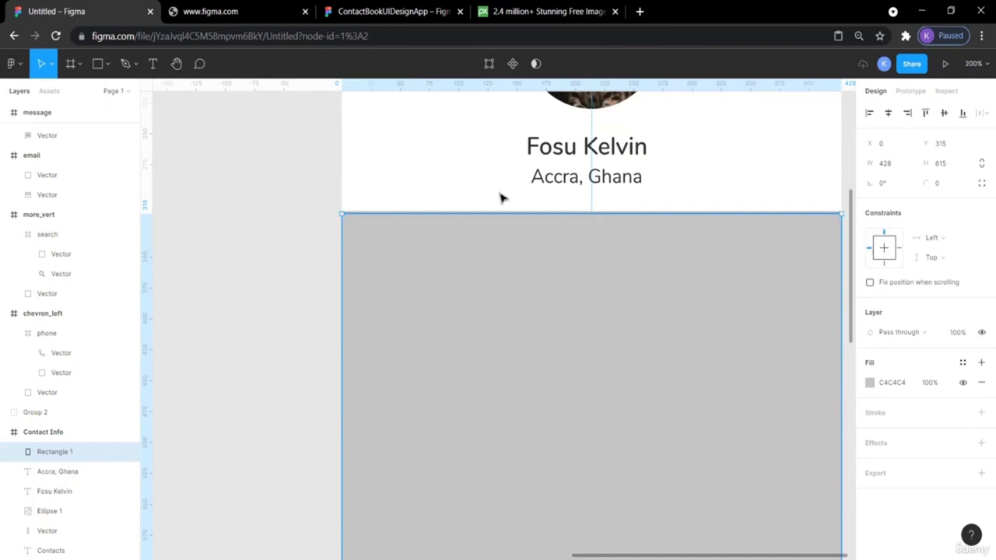
pyautogui.click(282, 204)
pyautogui.click(509, 282)
# - Open the ContactBookUIDesignApp reference and inspect the Email row's background rectangle
pyautogui.hscroll(2, 619, 354)
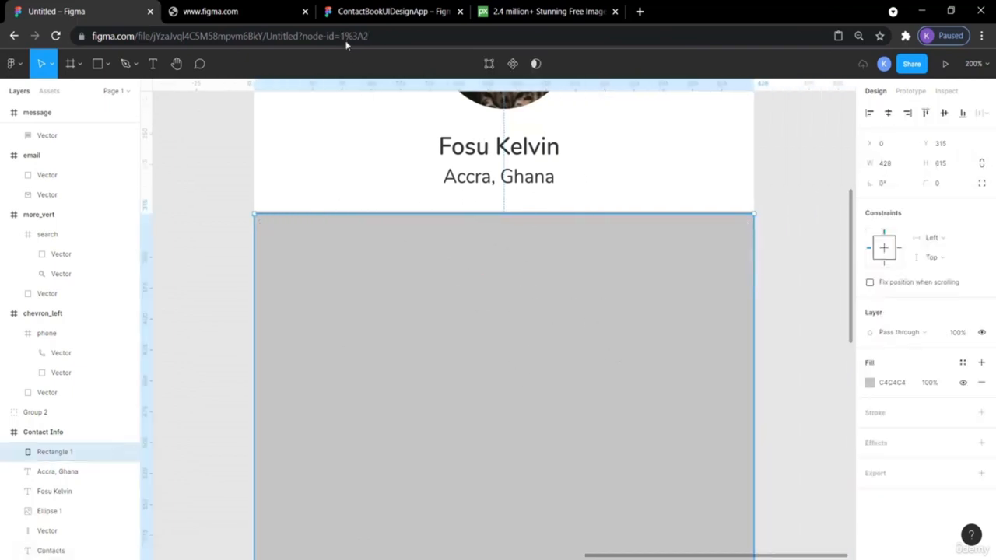
pyautogui.click(393, 11)
pyautogui.click(513, 185)
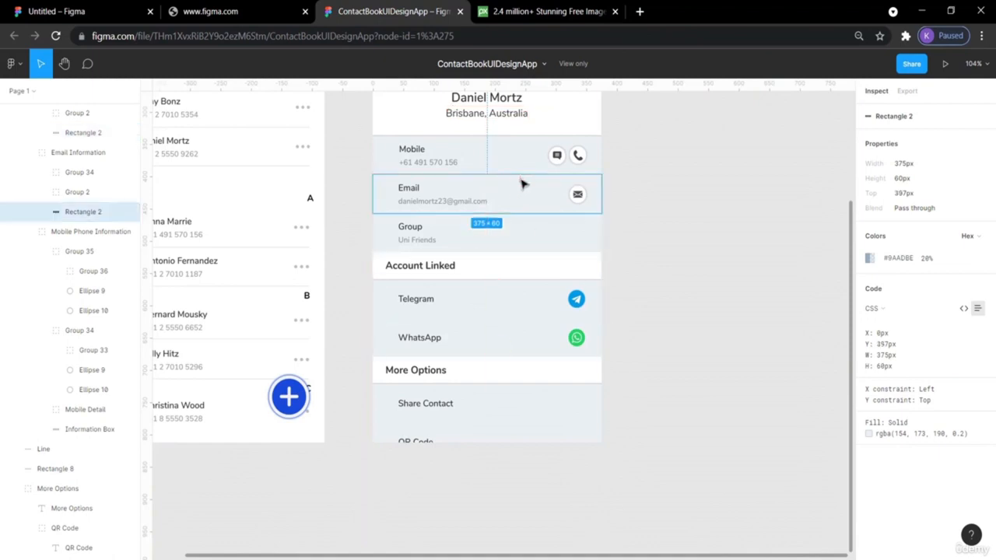
# - Copy the Mobile row's 9AADBE colour from the reference and apply it as the rectangle's fill
pyautogui.click(517, 159)
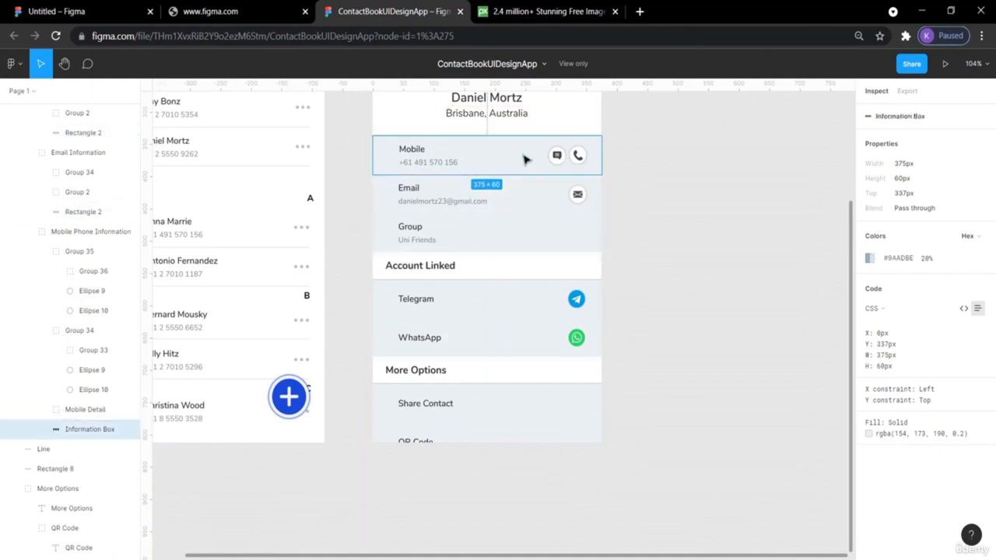
pyautogui.click(903, 257)
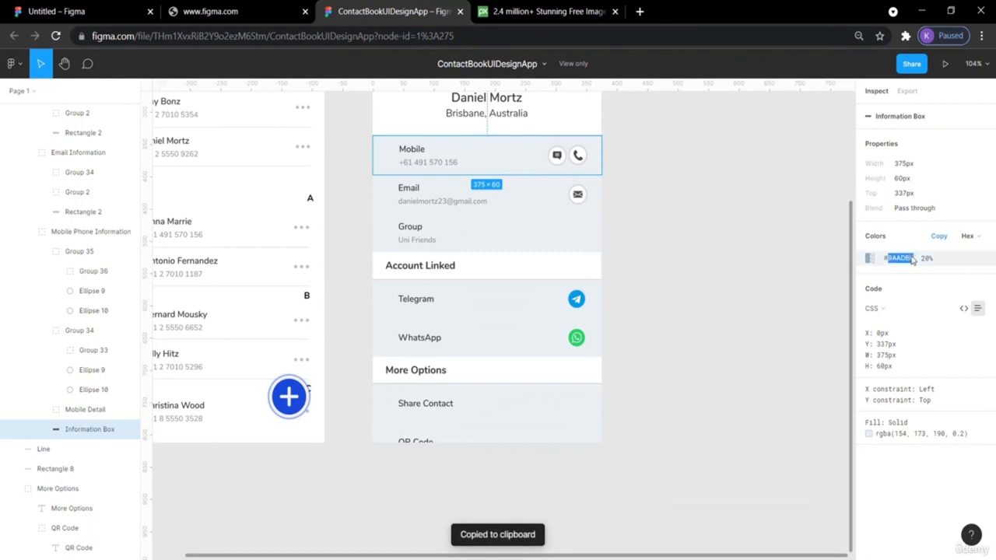
pyautogui.click(70, 11)
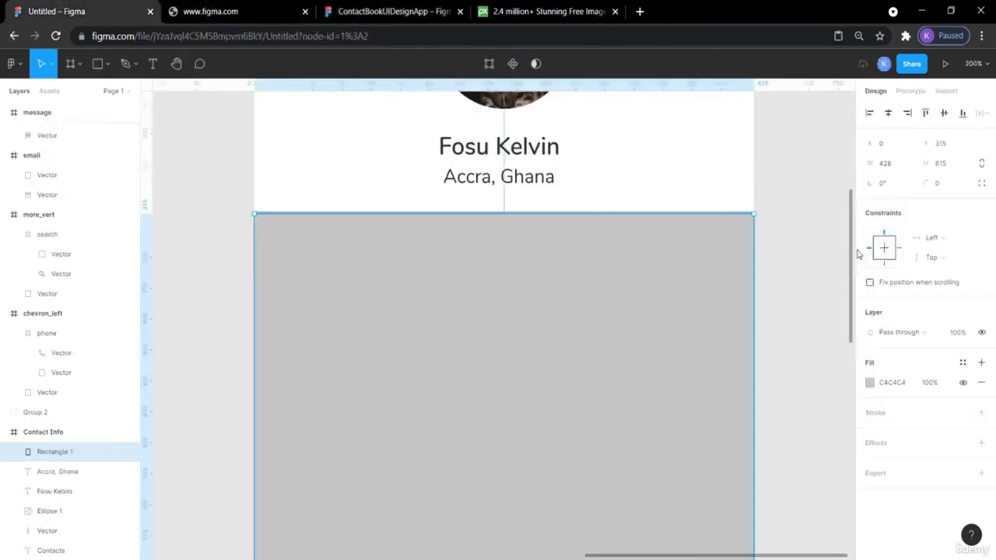
pyautogui.click(880, 384)
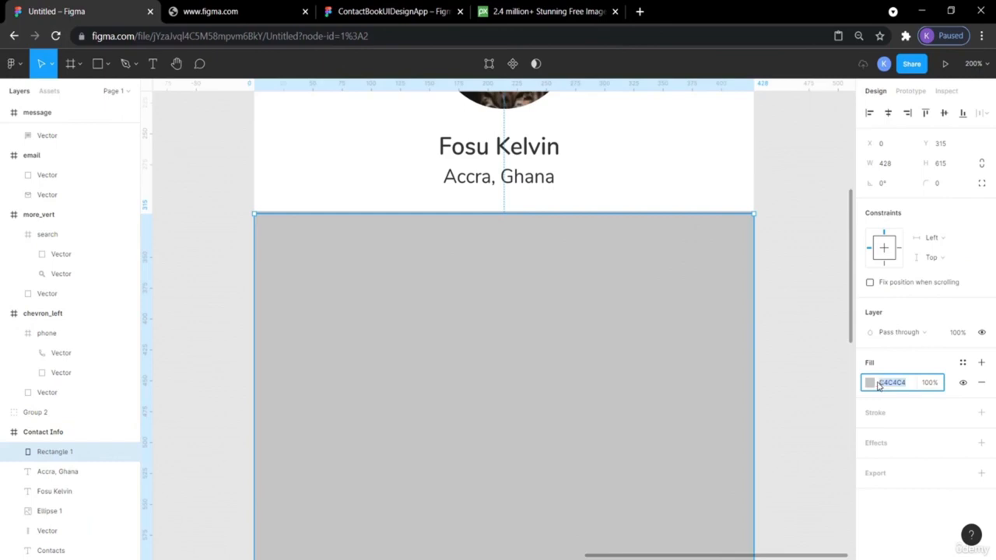
pyautogui.hotkey('ctrl', 'v')
pyautogui.press('Return')
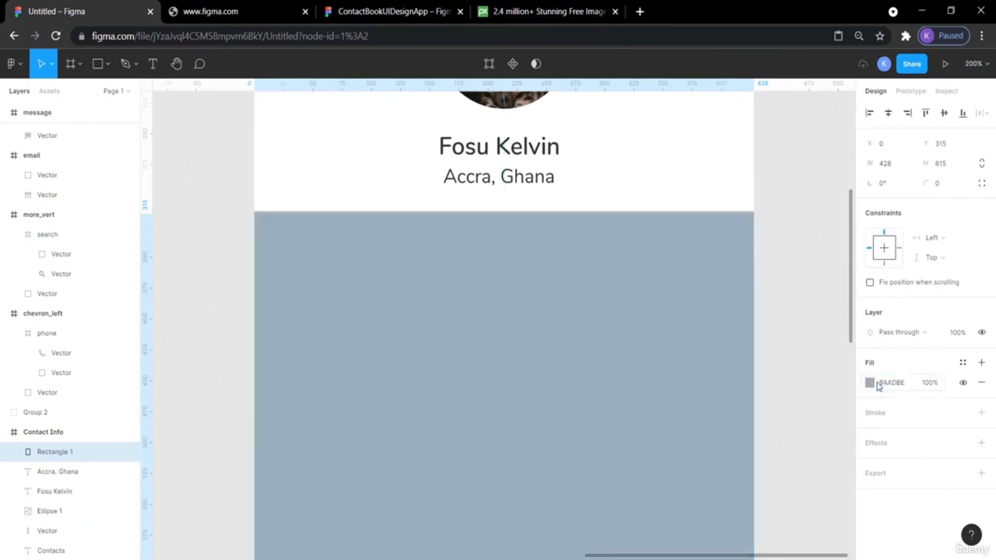
pyautogui.click(795, 332)
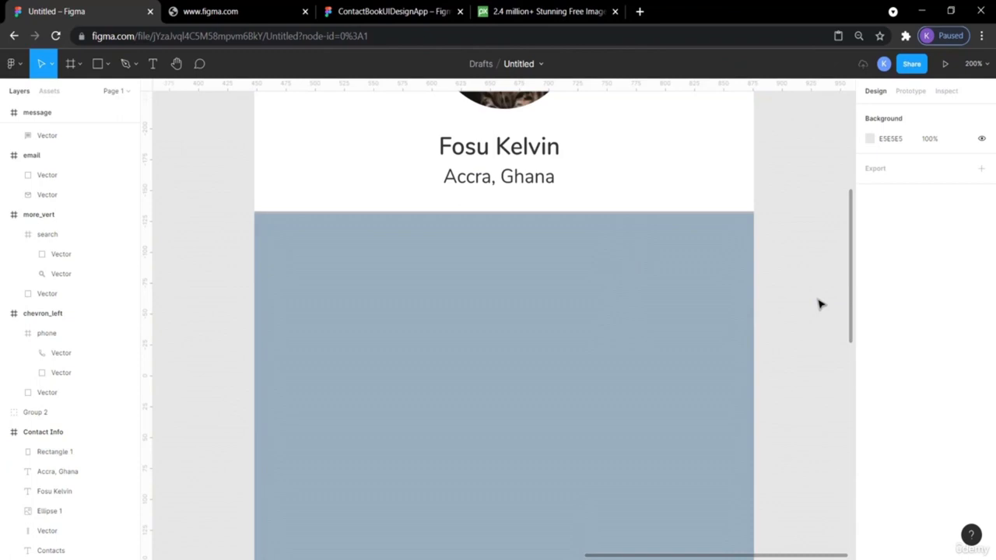
# - Shift the blue-grey rectangle a few pixels left and zoom out to half scale
pyautogui.click(685, 327)
pyautogui.moveTo(685, 326); pyautogui.dragTo(682, 326)
pyautogui.click(793, 289)
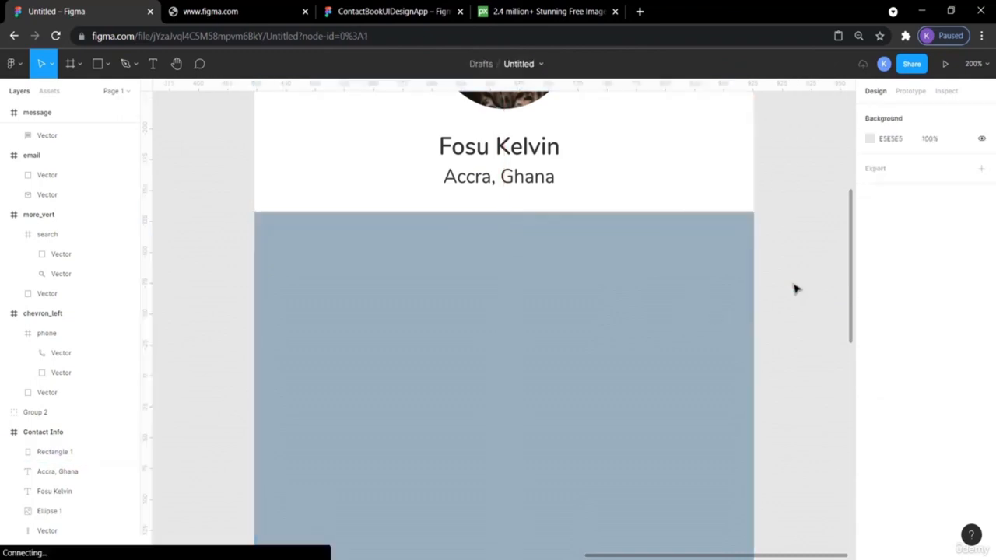
pyautogui.press('-')
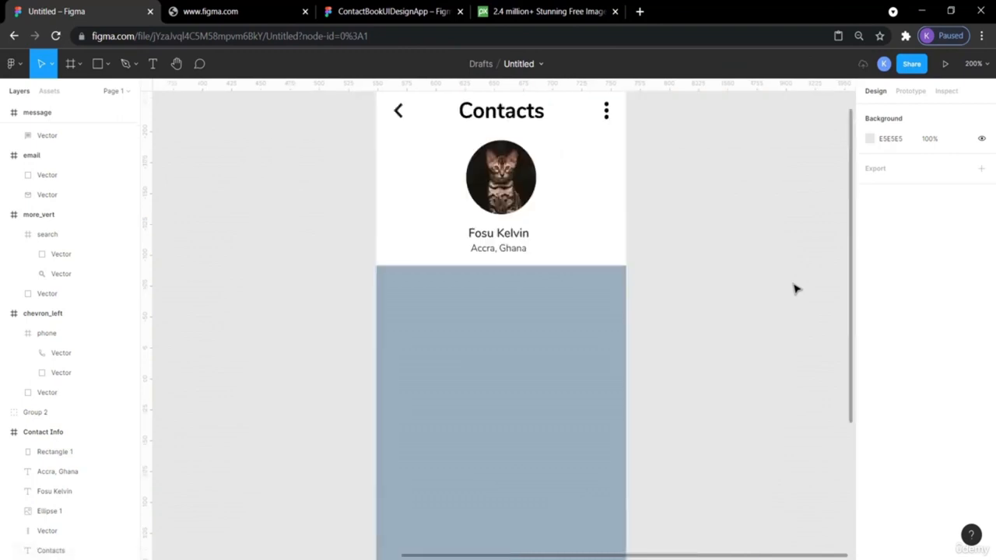
pyautogui.press('-')
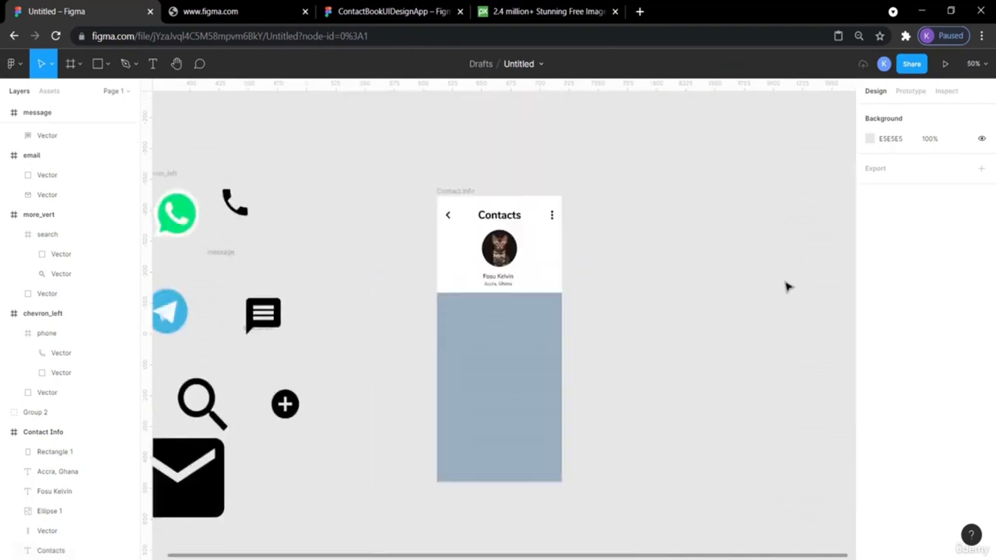
# - Copy the Group row background's Hex colour value from the reference design
pyautogui.click(380, 12)
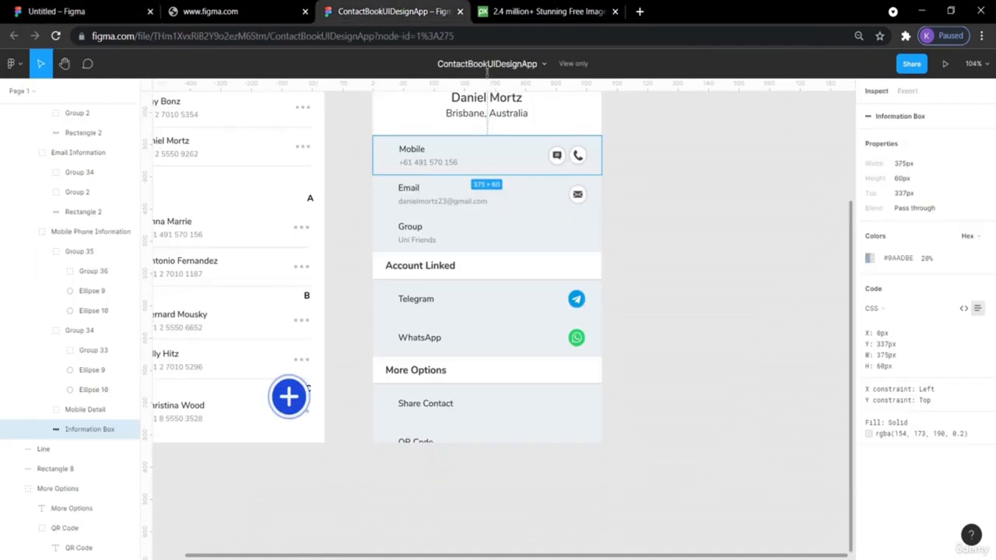
pyautogui.click(596, 233)
pyautogui.click(561, 231)
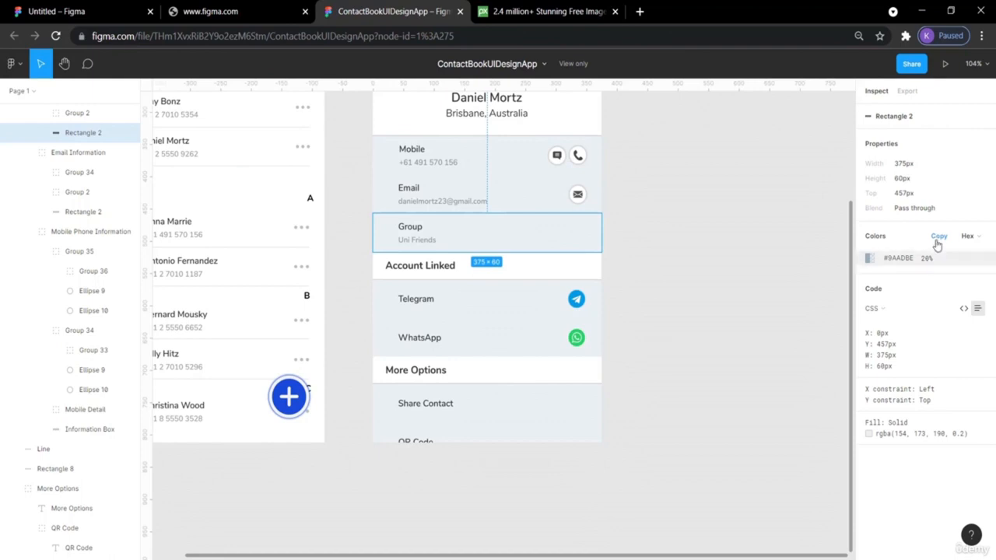
pyautogui.click(979, 238)
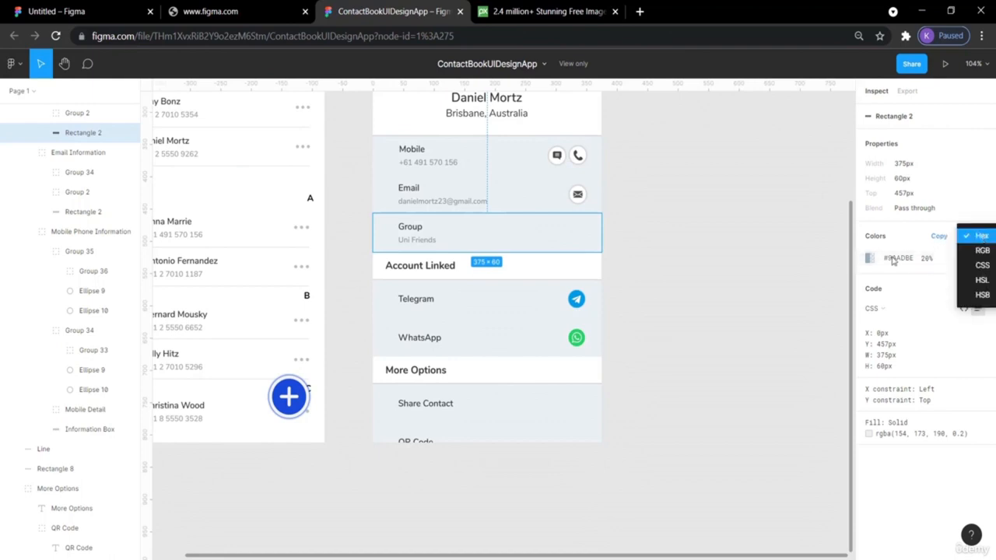
pyautogui.click(931, 236)
pyautogui.click(934, 236)
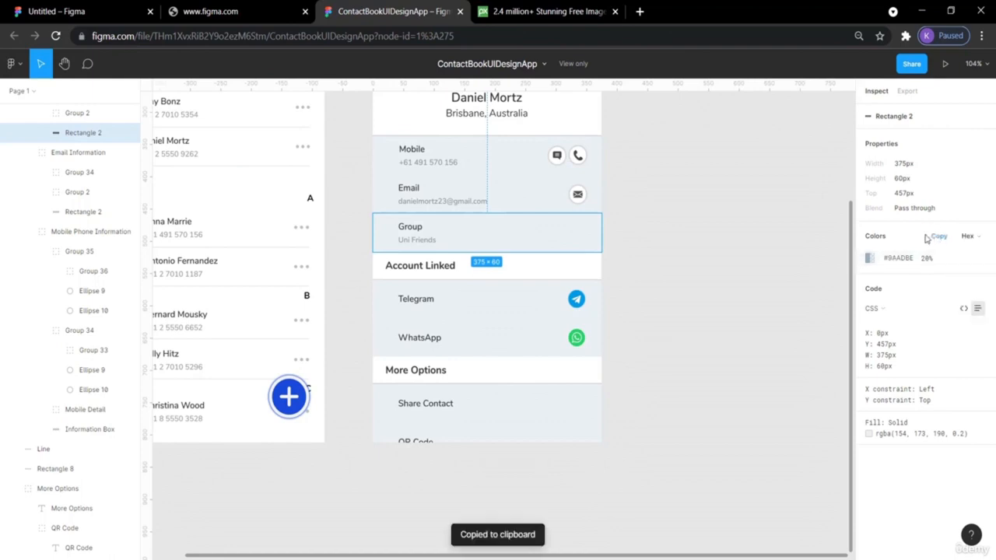
# - Compare the rectangle's fill with the reference, then set its fill opacity to 20%
pyautogui.click(70, 11)
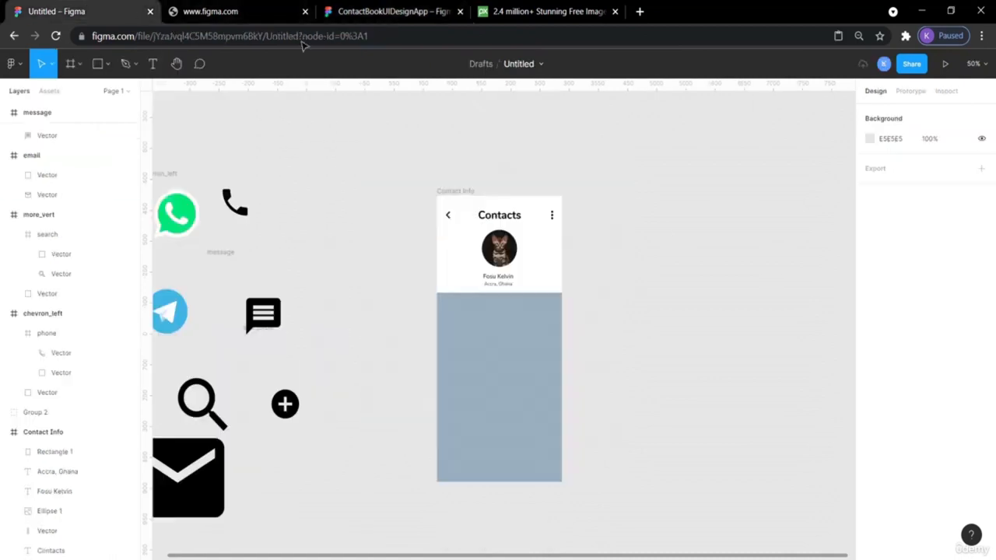
pyautogui.click(555, 317)
pyautogui.click(903, 388)
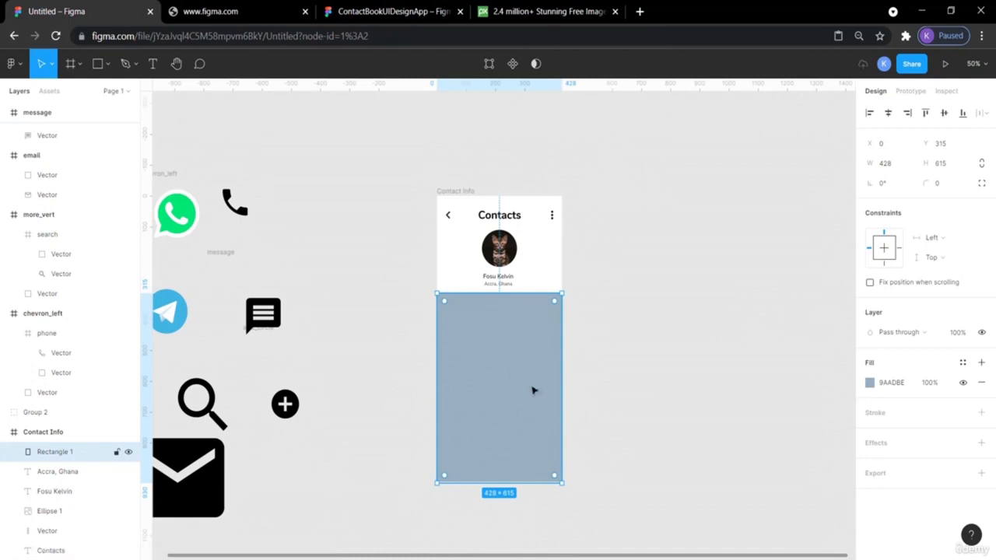
pyautogui.click(358, 19)
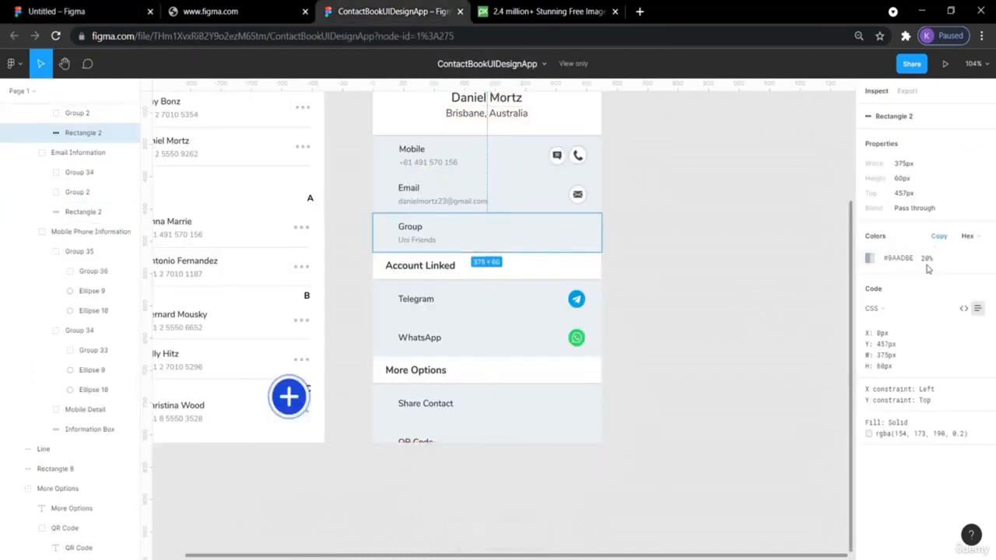
pyautogui.click(91, 9)
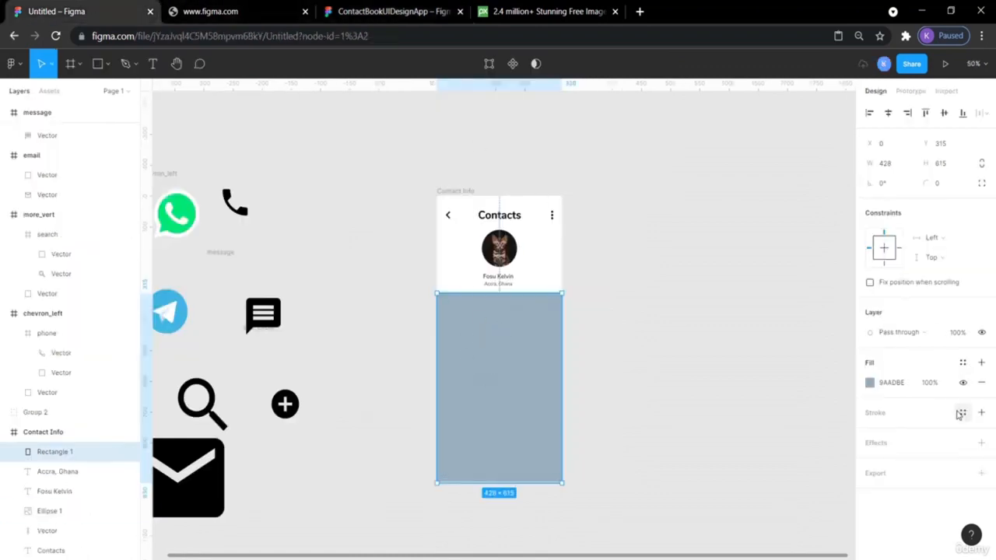
pyautogui.click(928, 383)
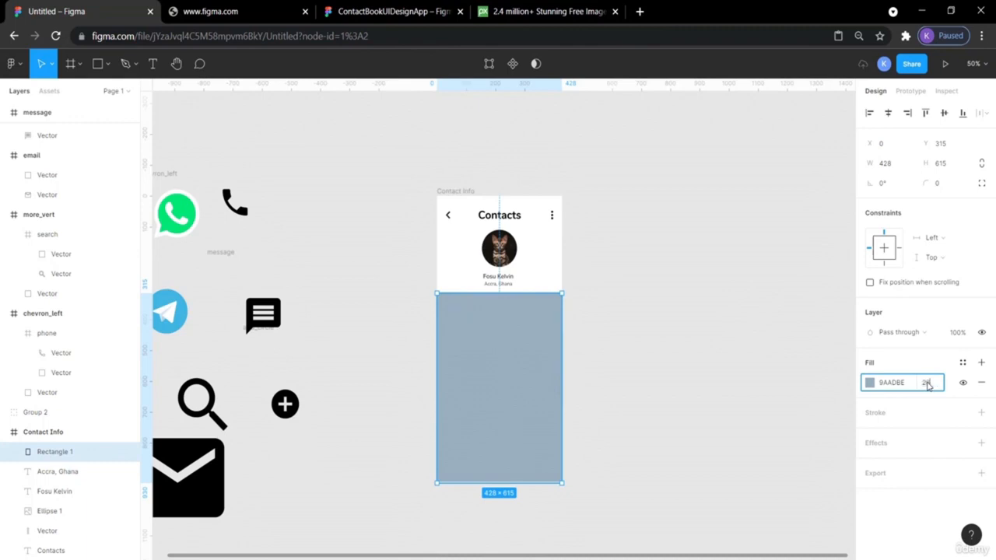
pyautogui.write('20')
pyautogui.press('Return')
pyautogui.click(703, 335)
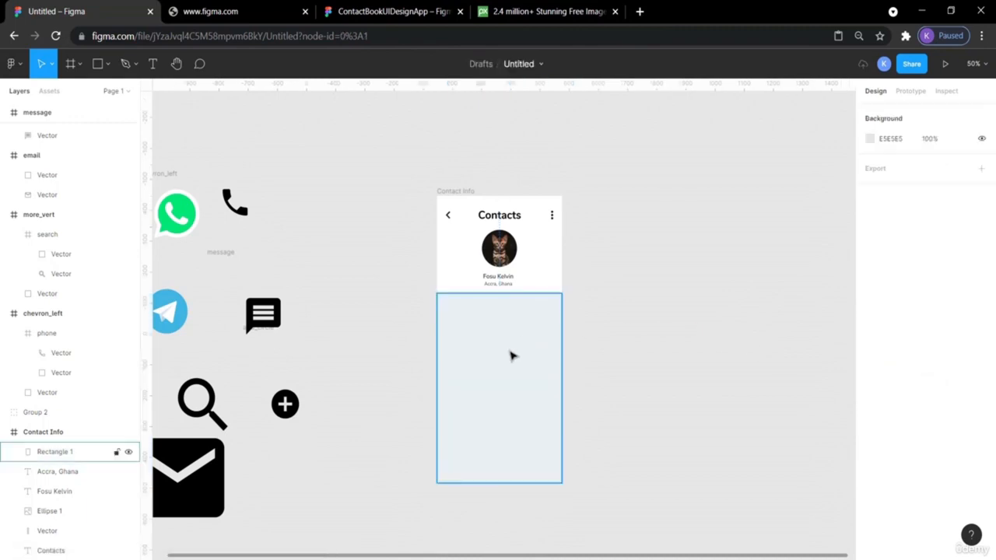
# - Zoom to 100% and inspect the reference's Mobile message icon: 14.06×12.94, #333333 at 90%
pyautogui.hotkey('shift', '0')
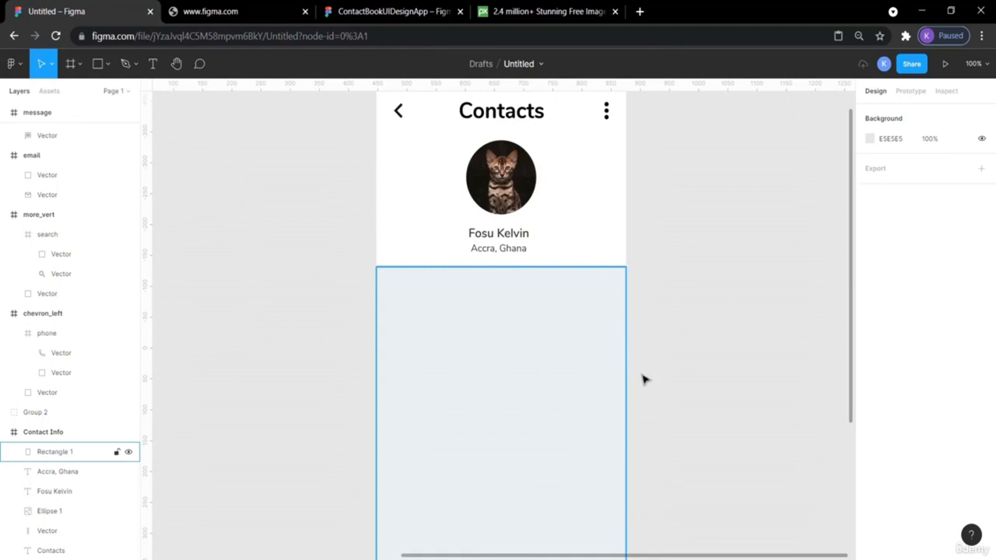
pyautogui.scroll(-1, 709, 370)
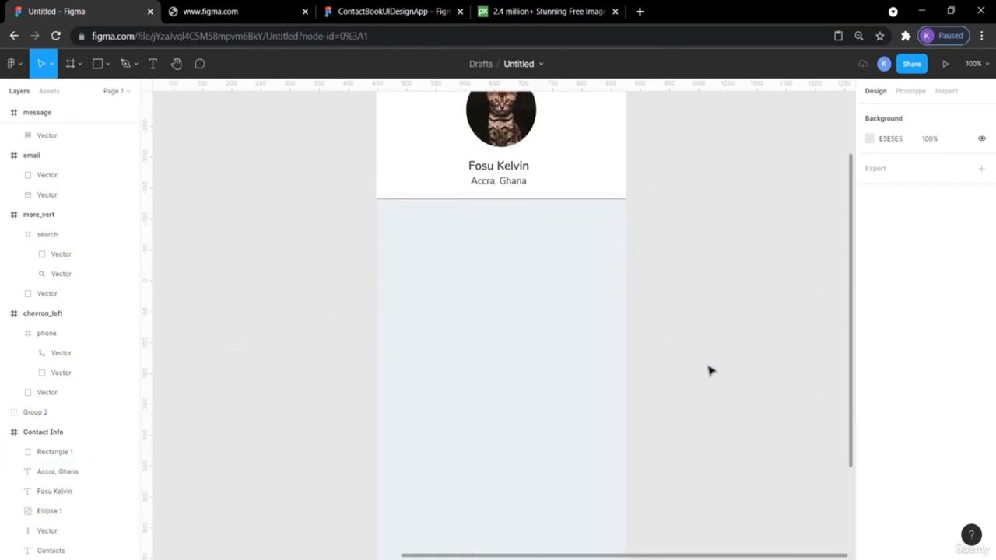
pyautogui.scroll(-1, 709, 370)
pyautogui.scroll(3, 709, 370)
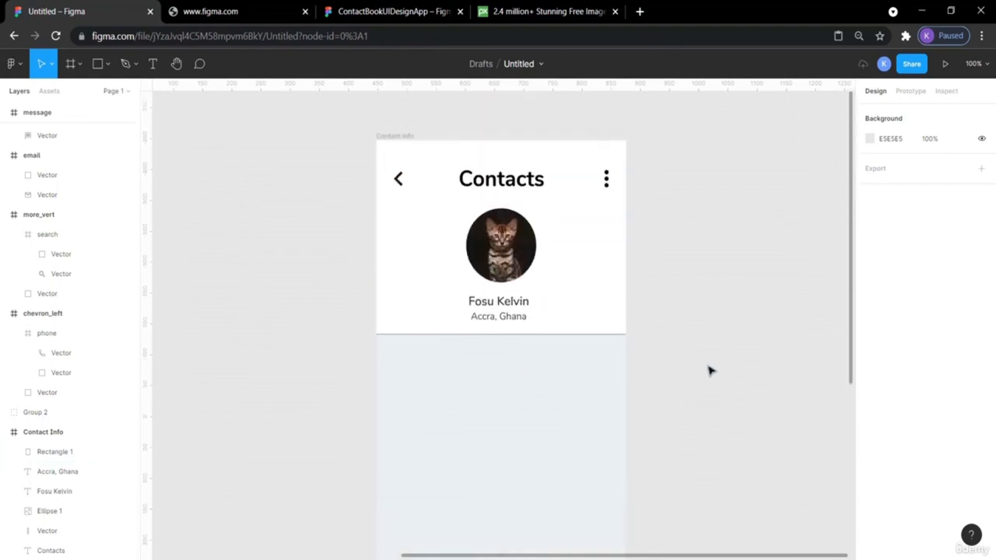
pyautogui.click(335, 12)
pyautogui.click(682, 240)
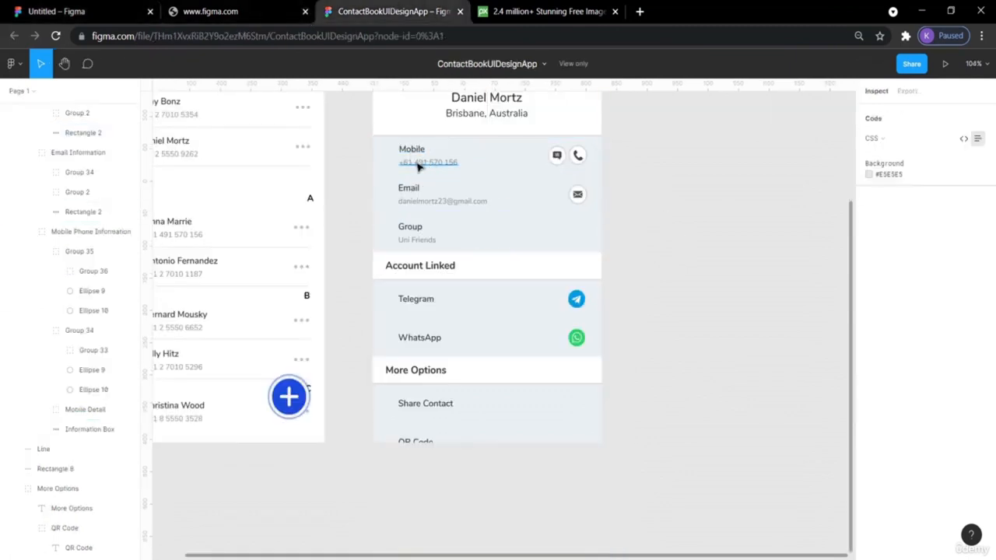
pyautogui.click(556, 155)
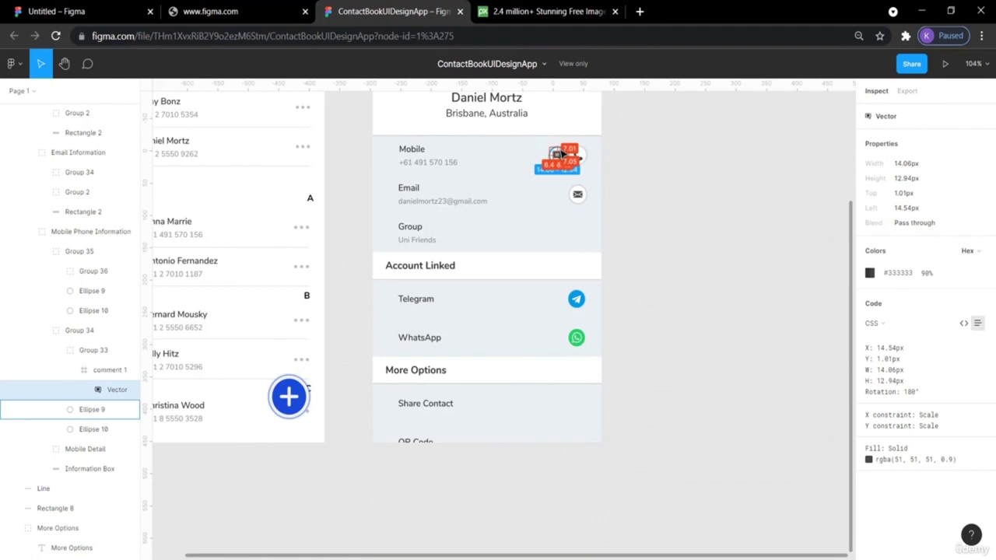
pyautogui.click(665, 182)
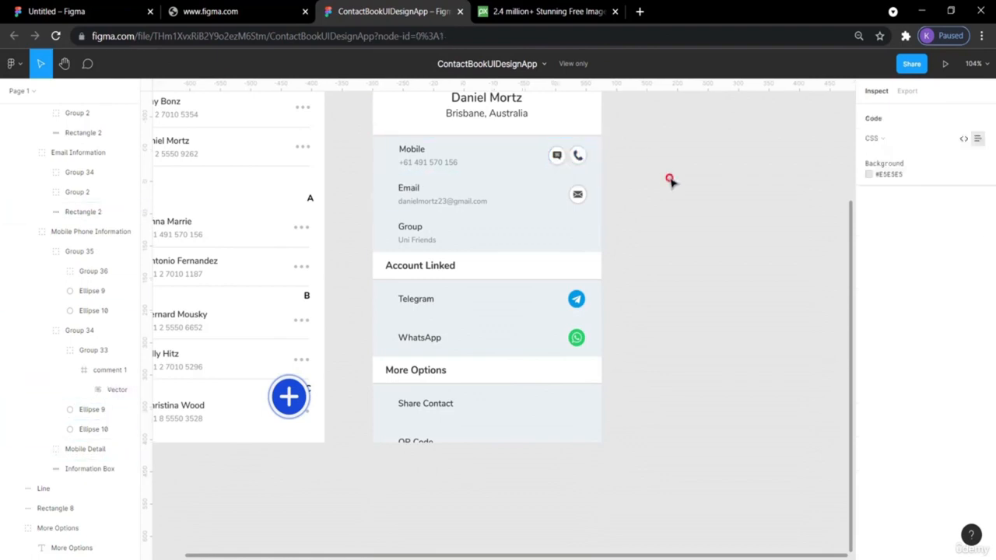
# - Back in the Untitled file, pick Ellipse from the shape tool list
pyautogui.click(60, 11)
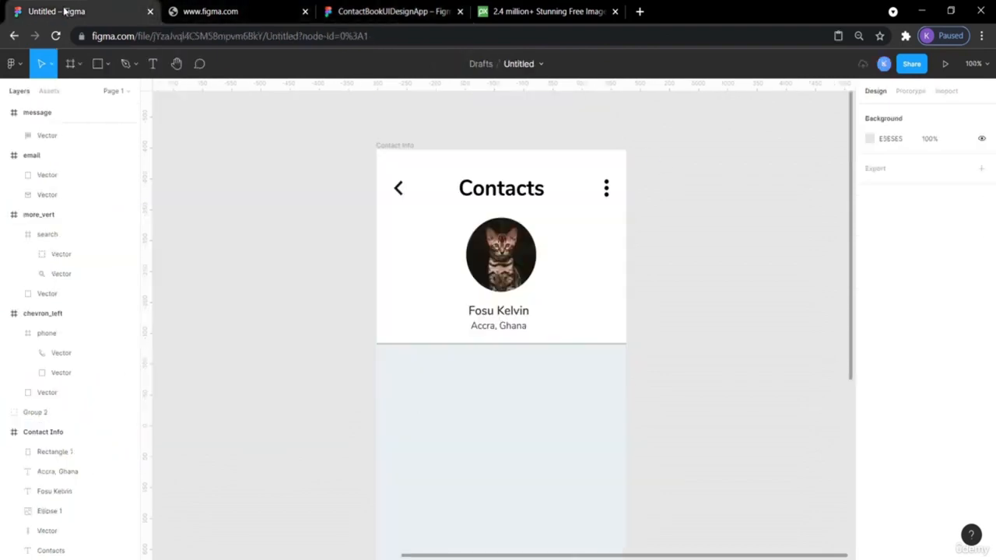
pyautogui.click(106, 65)
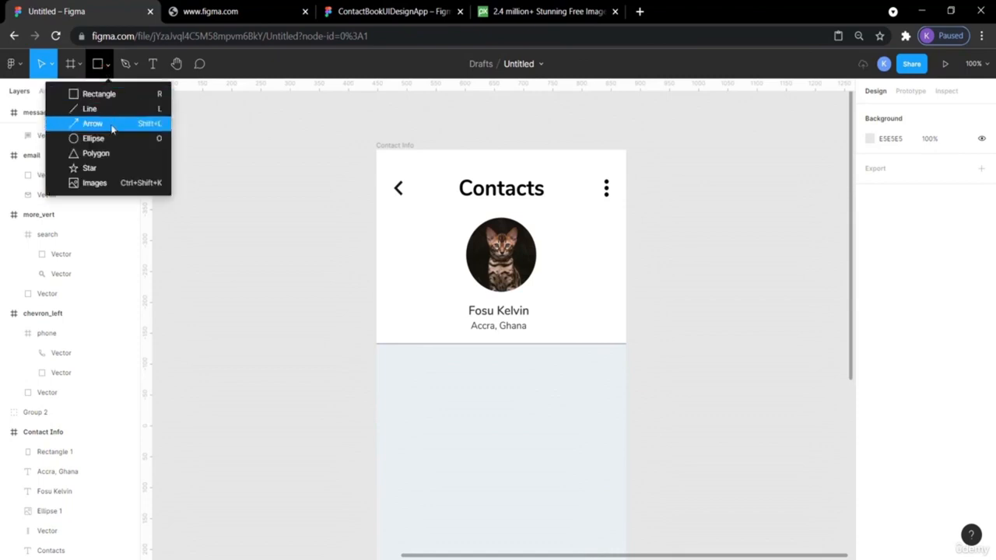
pyautogui.click(111, 140)
# - Draw a 70×70 circle right of the Contacts frame and fill it white FFFFFF
pyautogui.scroll(-4, 684, 296)
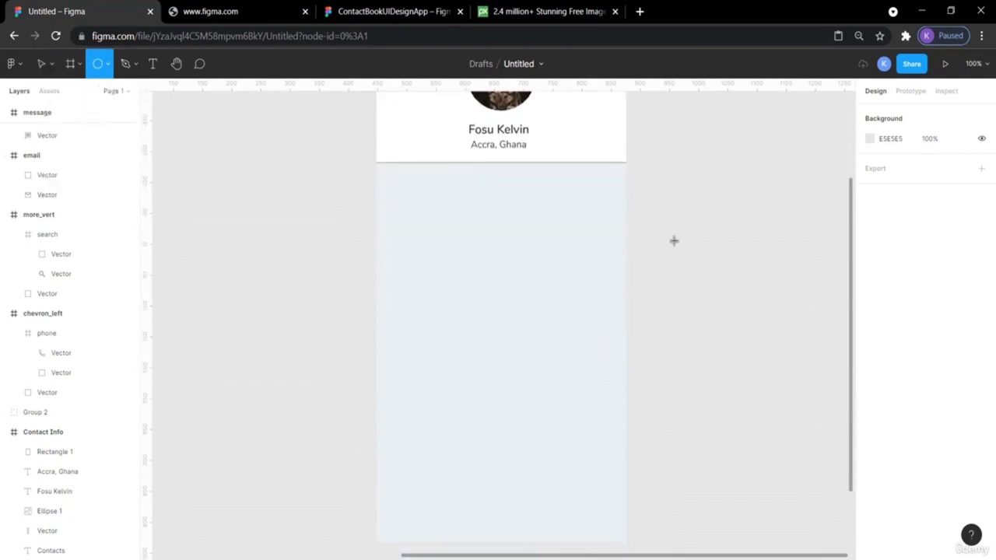
pyautogui.moveTo(675, 234); pyautogui.dragTo(711, 274)
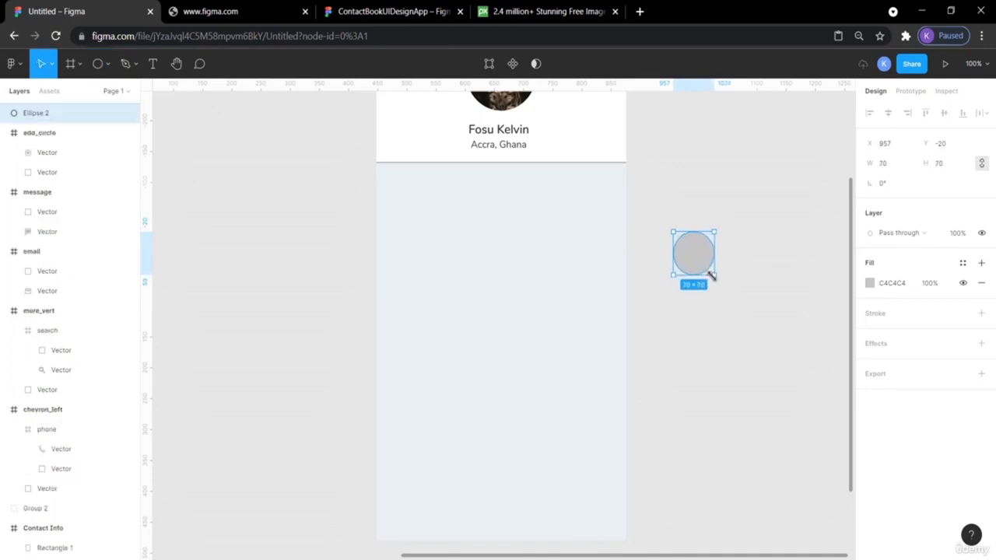
pyautogui.click(755, 351)
pyautogui.click(699, 261)
pyautogui.click(870, 283)
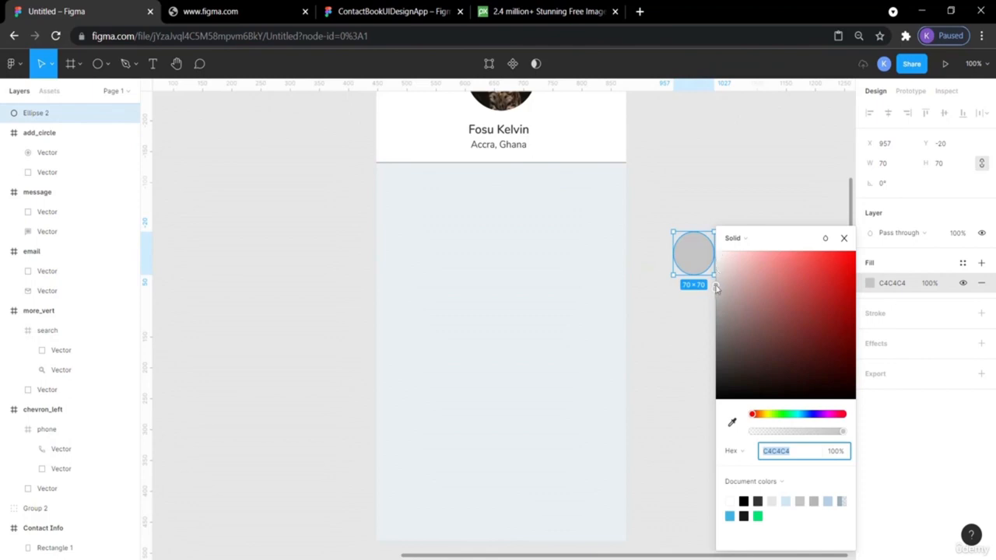
pyautogui.click(730, 501)
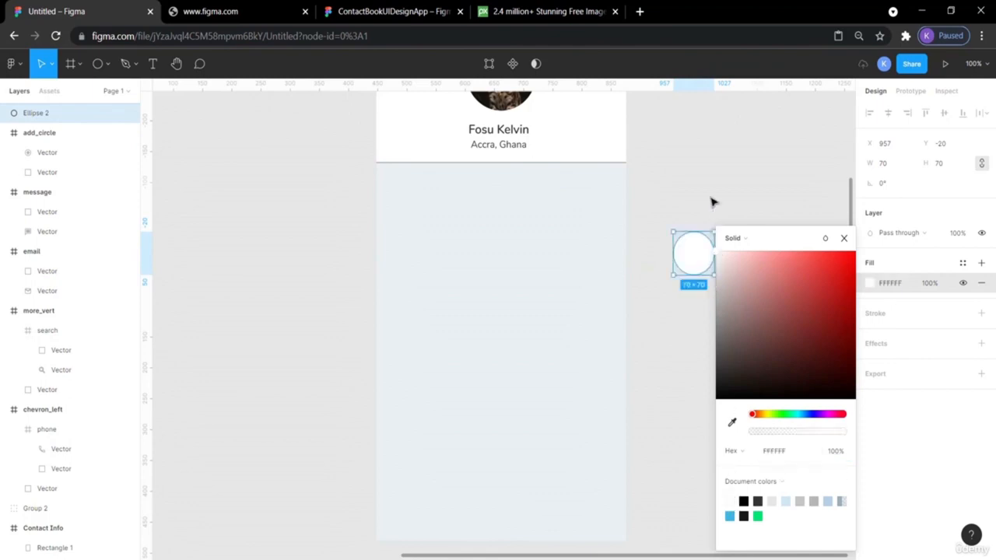
pyautogui.click(692, 170)
pyautogui.click(703, 252)
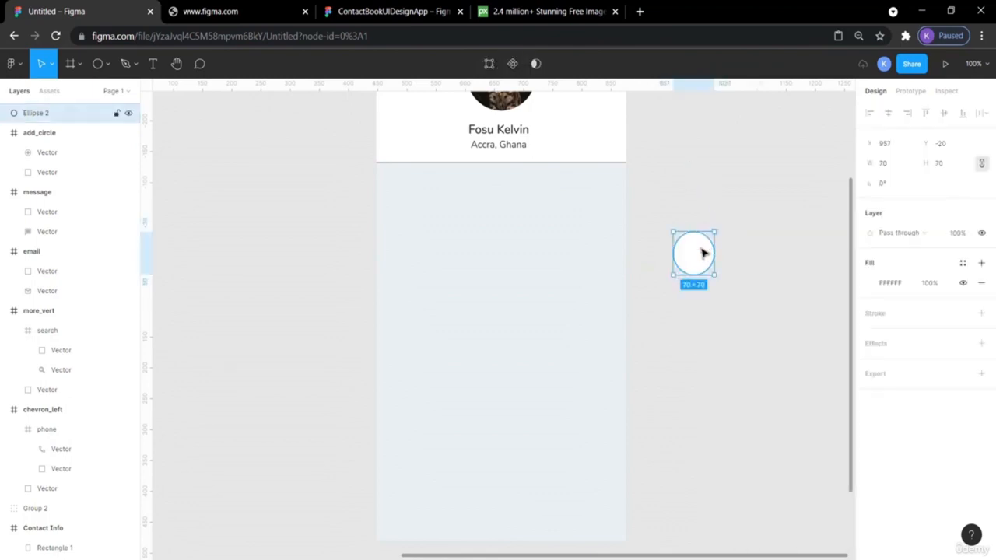
# - Compare the white circle against the reference design's round buttons
pyautogui.click(350, 11)
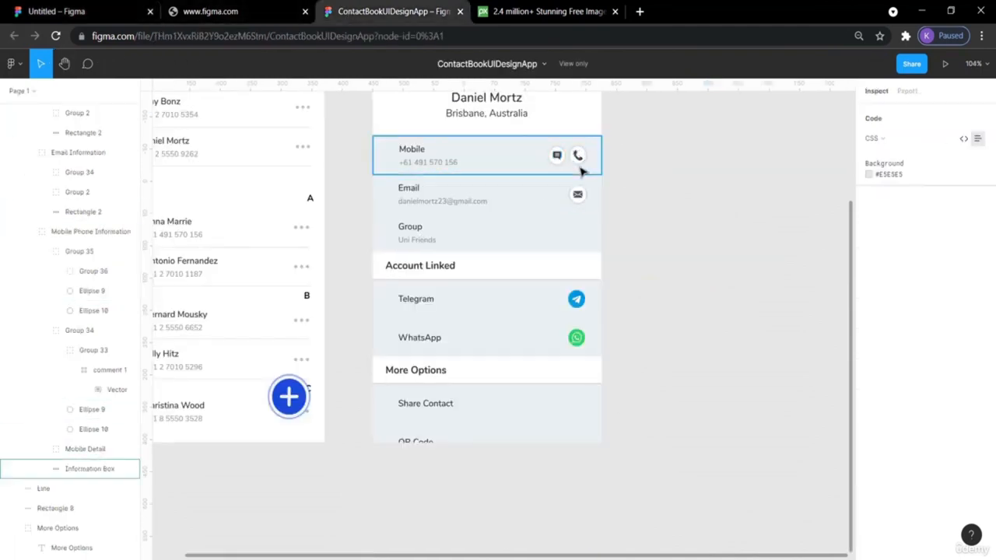
pyautogui.scroll(6, 587, 295)
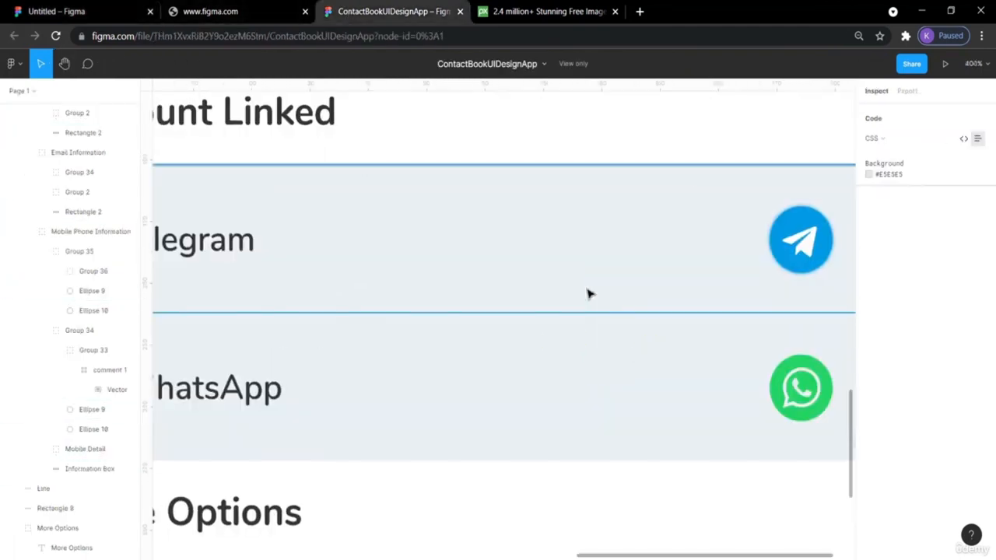
pyautogui.scroll(2, 587, 294)
pyautogui.hscroll(4, 587, 294)
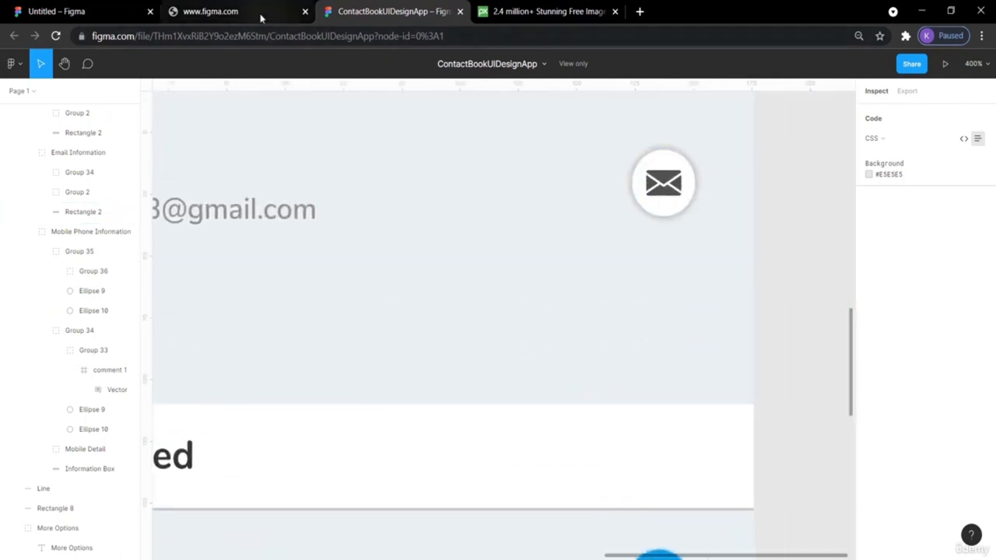
pyautogui.click(56, 9)
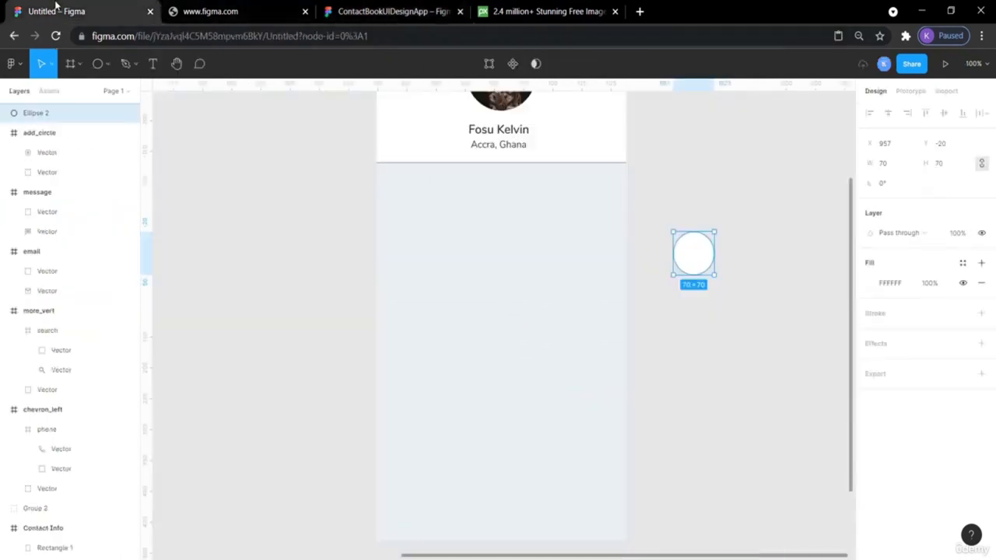
# - Add a drop shadow to the white circle with zero offset and spread 2
pyautogui.click(891, 347)
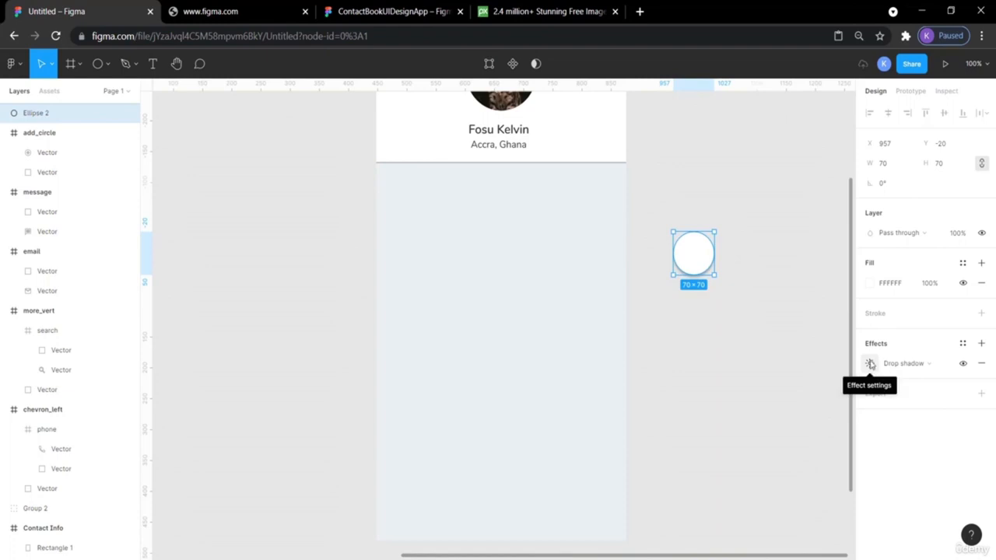
pyautogui.click(870, 364)
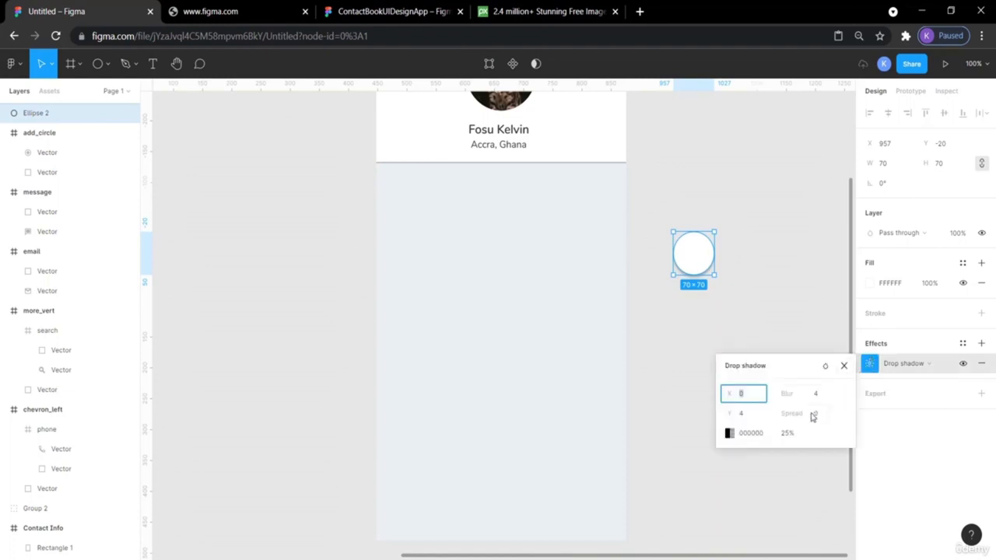
pyautogui.click(737, 415)
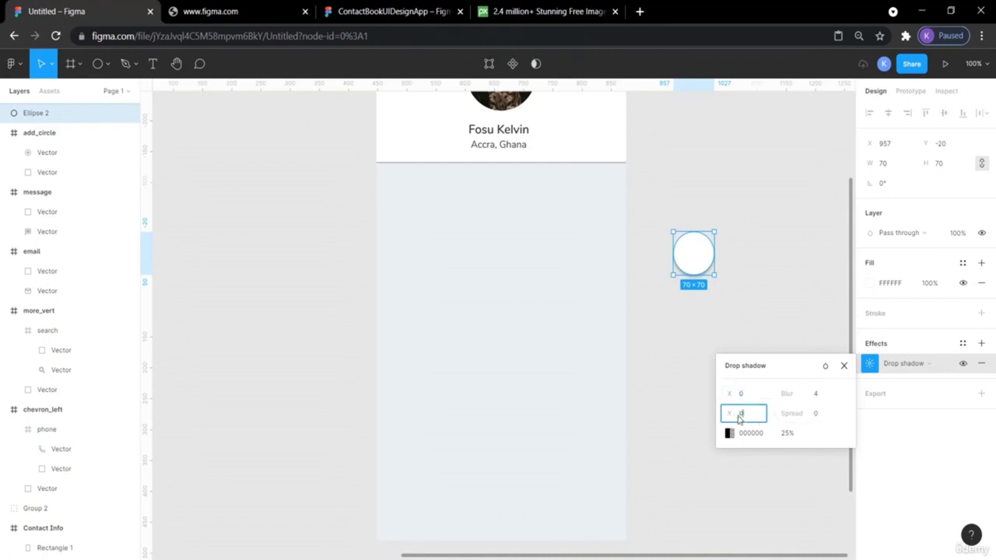
pyautogui.click(817, 417)
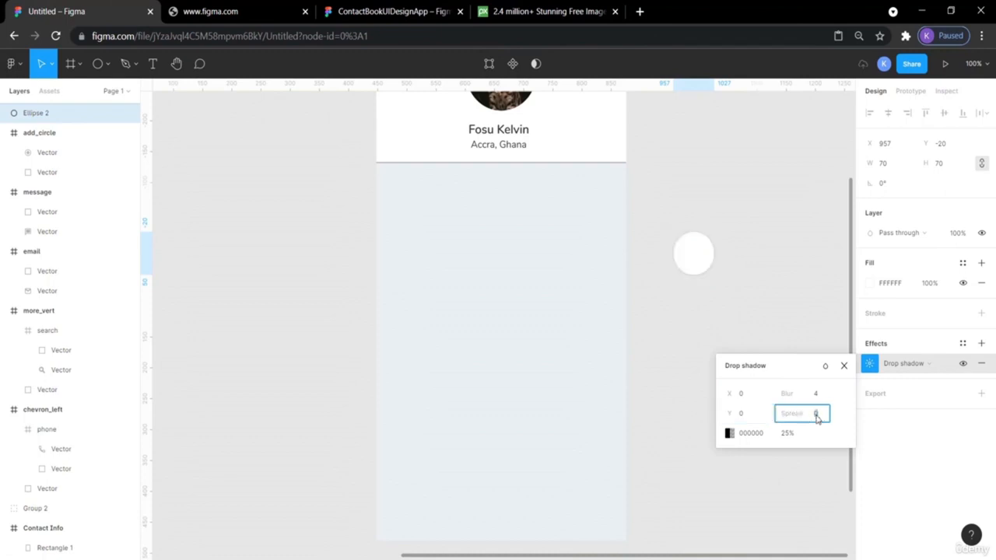
pyautogui.write('2')
pyautogui.press('Return')
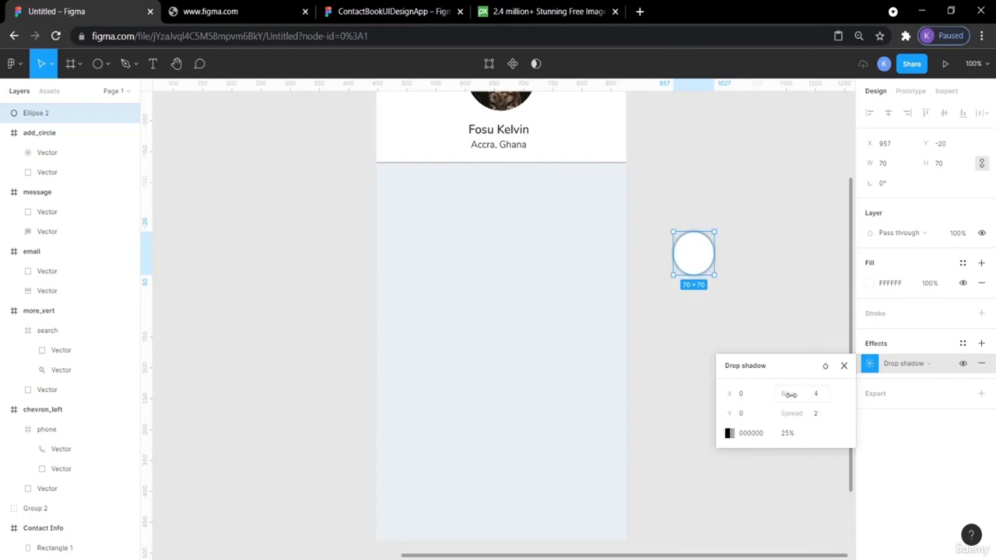
# - Set the shadow blur to 4, then compare the circle with the reference's envelope button
pyautogui.click(814, 395)
pyautogui.press('Return')
pyautogui.click(778, 247)
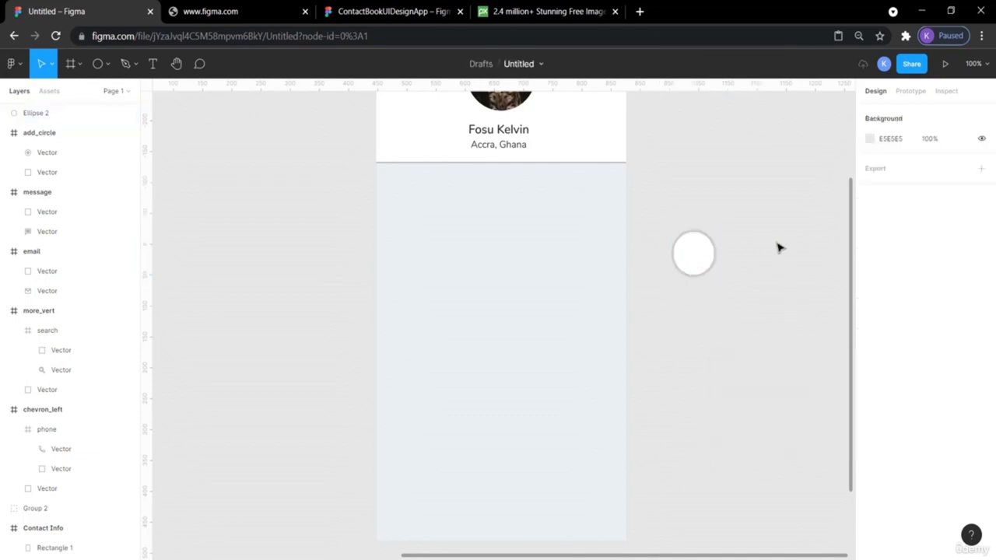
pyautogui.click(705, 269)
pyautogui.click(746, 262)
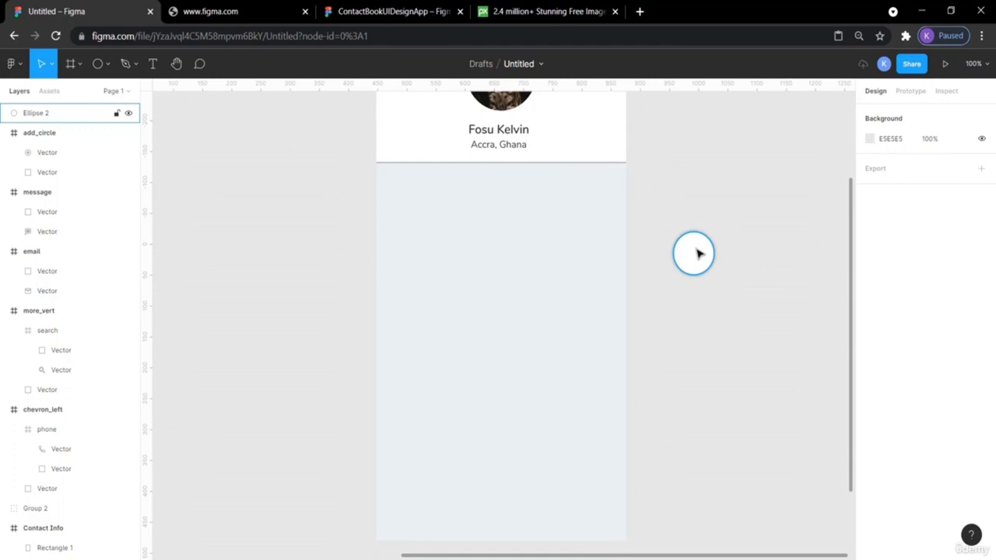
pyautogui.click(358, 11)
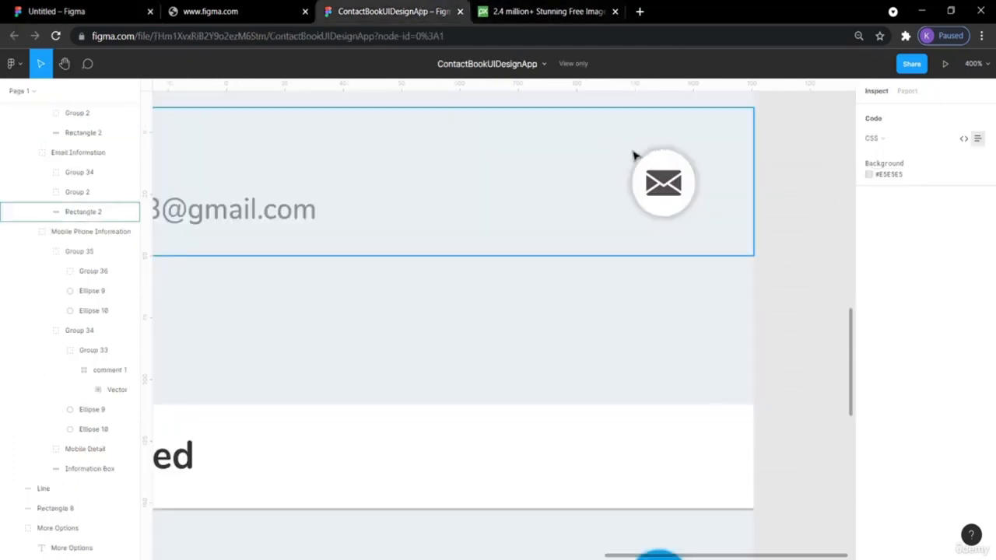
# - Switch between the Untitled file and the reference to locate the message icon
pyautogui.click(75, 11)
pyautogui.scroll(3, 596, 185)
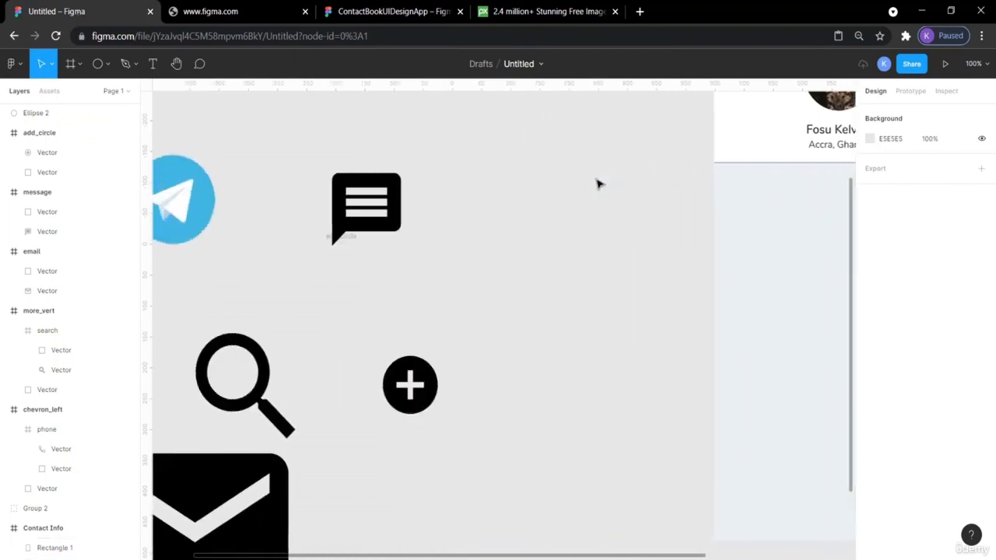
pyautogui.hscroll(5, 596, 185)
pyautogui.click(343, 12)
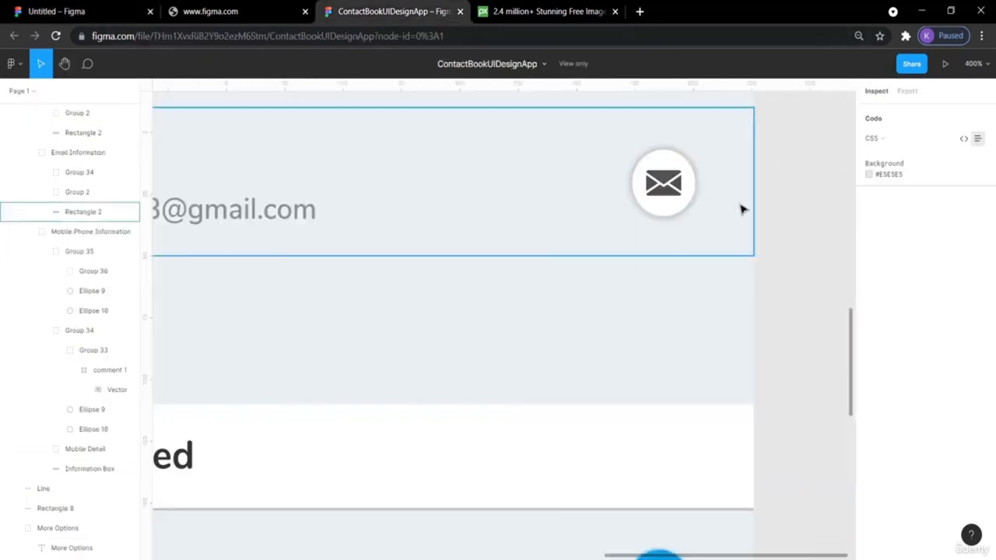
pyautogui.scroll(4, 731, 214)
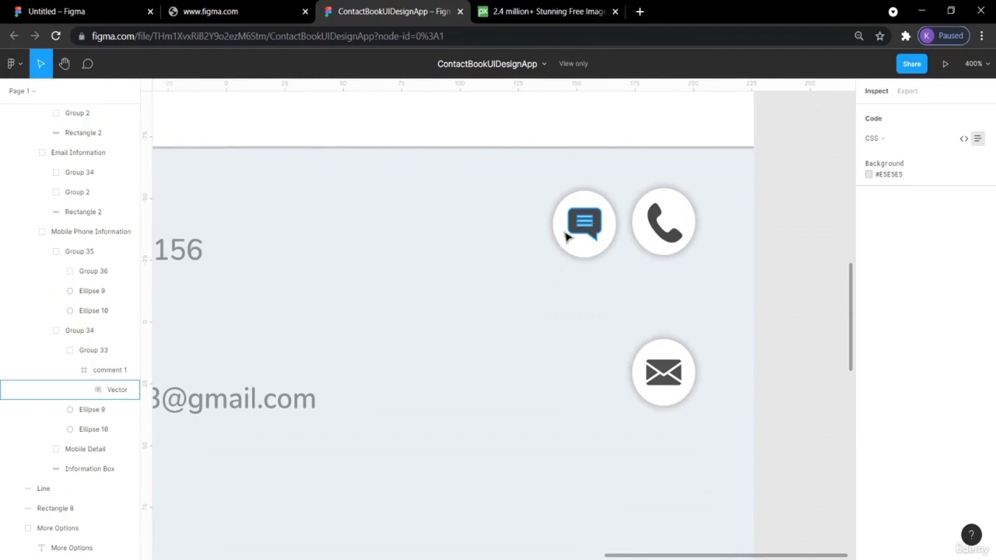
pyautogui.click(99, 11)
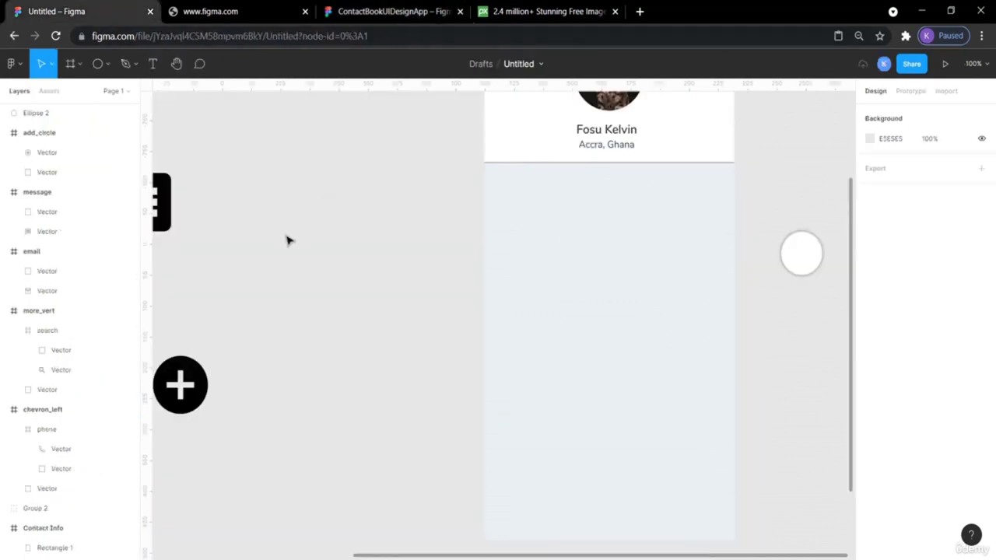
pyautogui.hscroll(-3, 287, 241)
# - Drag the message icon out of the frame, resize it to 32×32 and place it on the white circle
pyautogui.moveTo(260, 222); pyautogui.dragTo(835, 248)
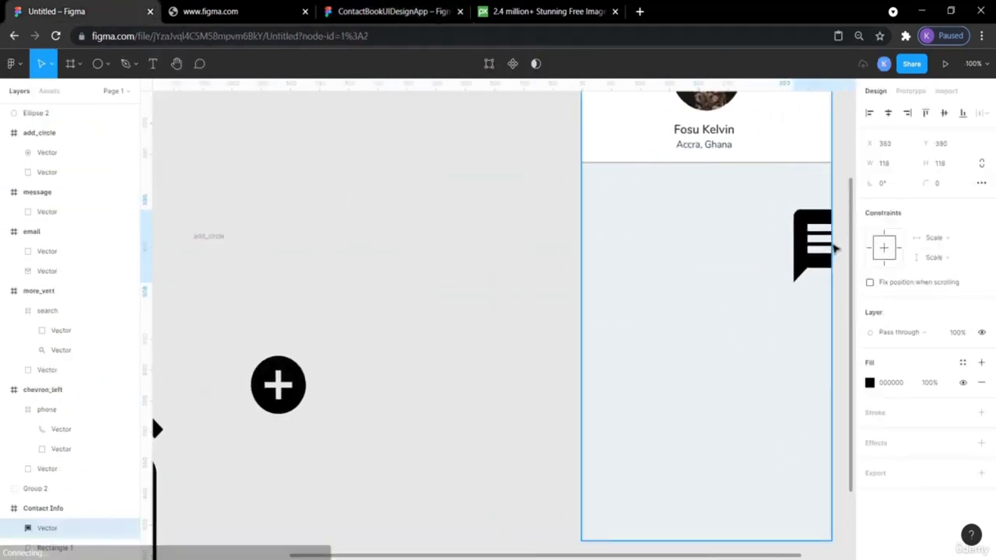
pyautogui.hscroll(5, 693, 296)
pyautogui.moveTo(514, 247); pyautogui.dragTo(653, 239)
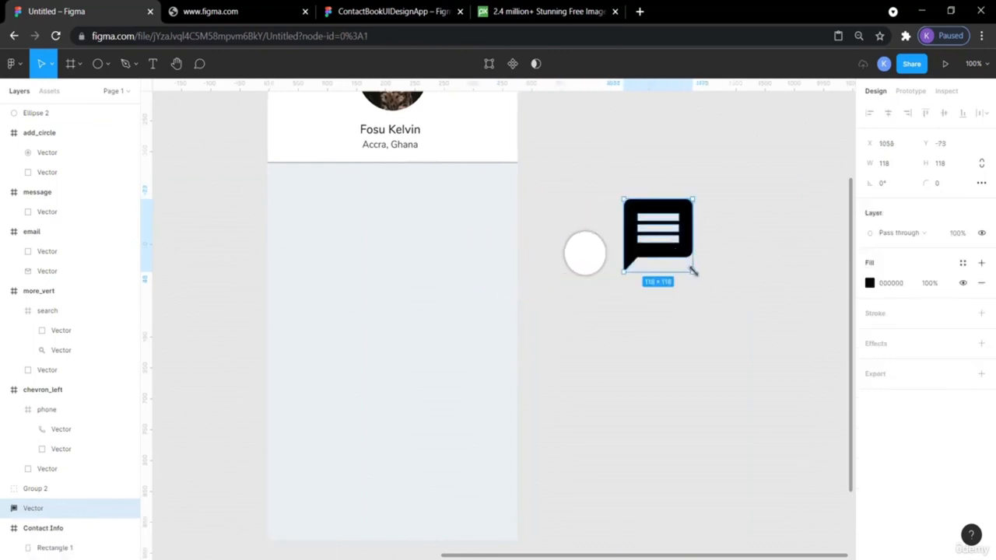
pyautogui.moveTo(693, 271); pyautogui.dragTo(670, 248)
pyautogui.moveTo(666, 243); pyautogui.dragTo(590, 261)
pyautogui.click(727, 262)
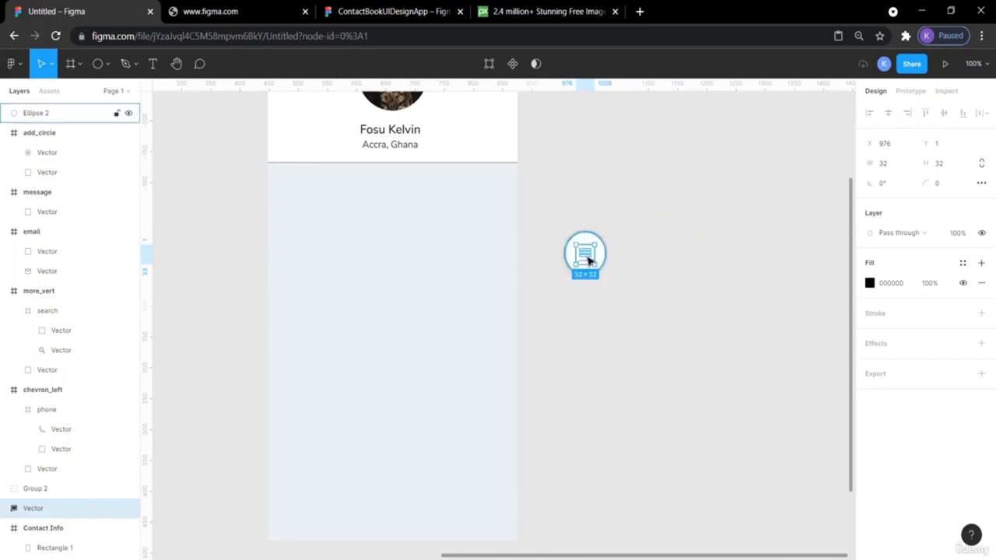
# - Bring the message icon in front of Ellipse 2 and select the icon with its circle
pyautogui.rightClick(589, 260)
pyautogui.moveTo(588, 259)
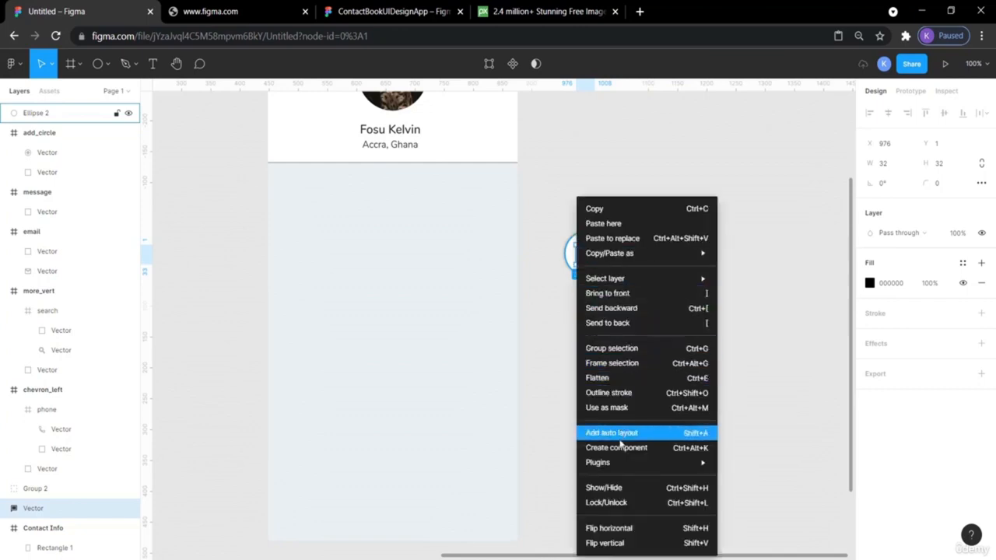
pyautogui.click(622, 292)
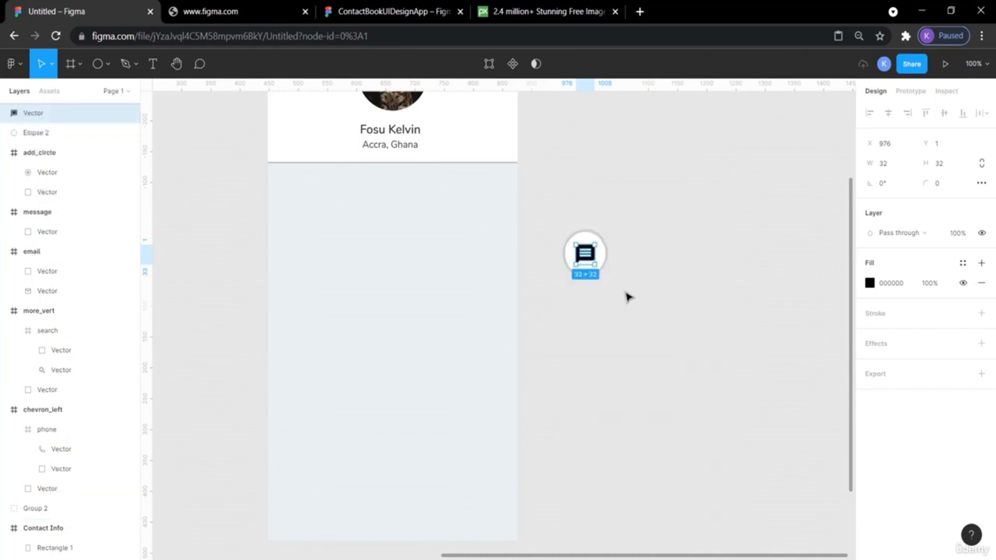
pyautogui.click(650, 280)
pyautogui.click(585, 258)
pyautogui.click(628, 294)
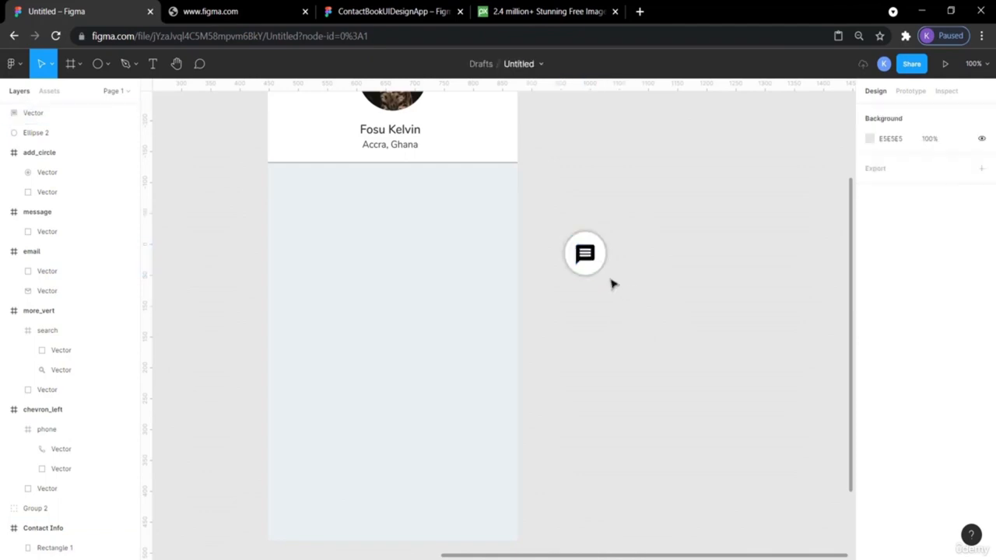
pyautogui.moveTo(623, 288); pyautogui.dragTo(552, 225)
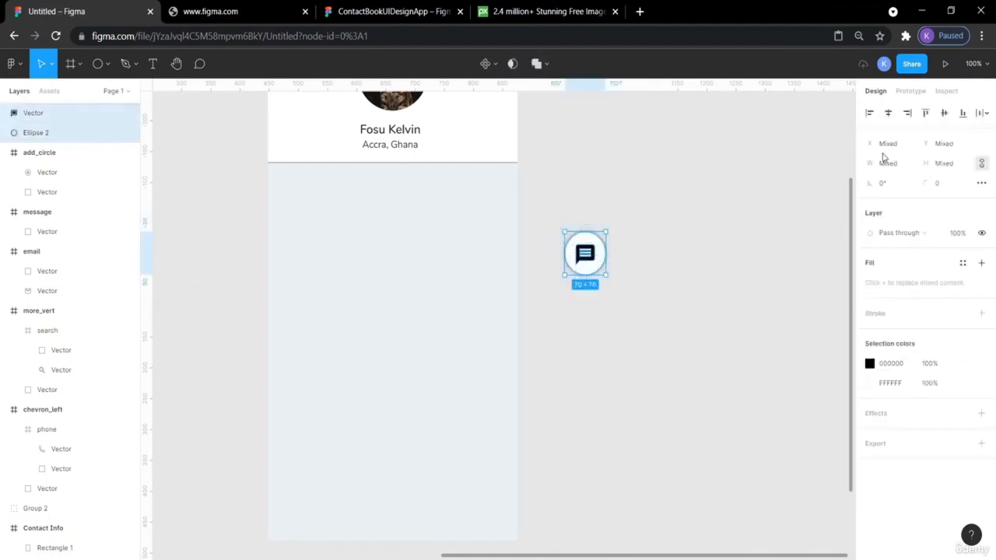
# - Centre the message icon vertically and horizontally in its circle, and delete a stray Frame 1
pyautogui.click(944, 114)
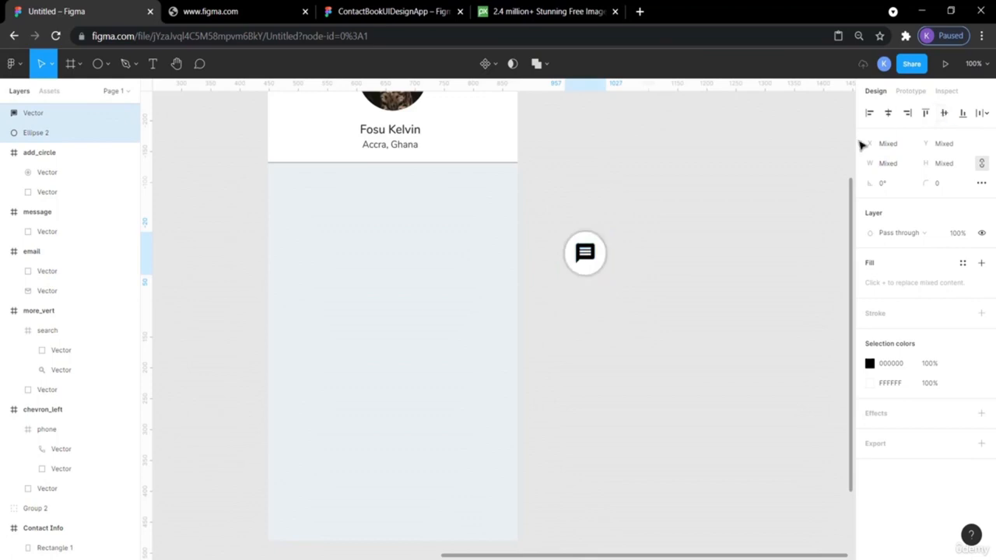
pyautogui.click(888, 114)
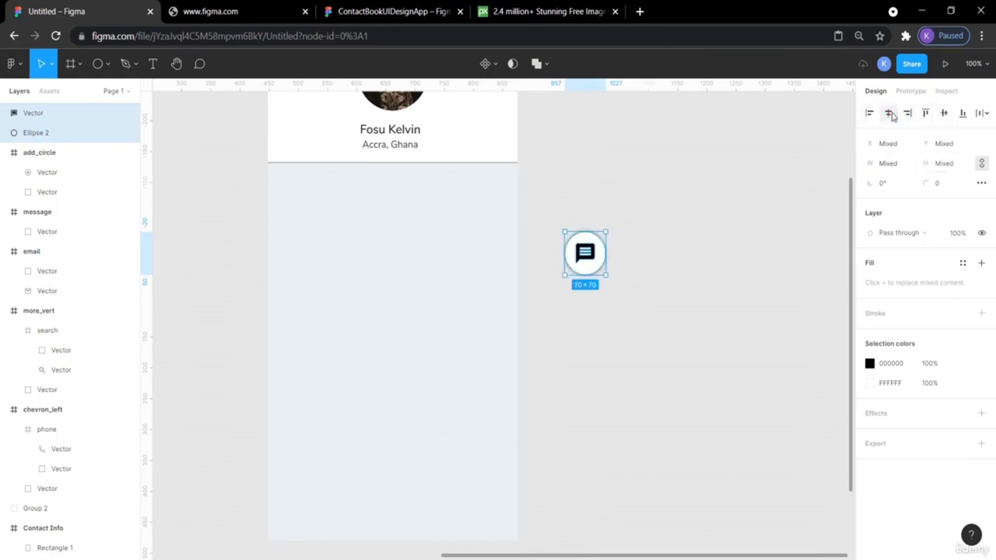
pyautogui.press('f')
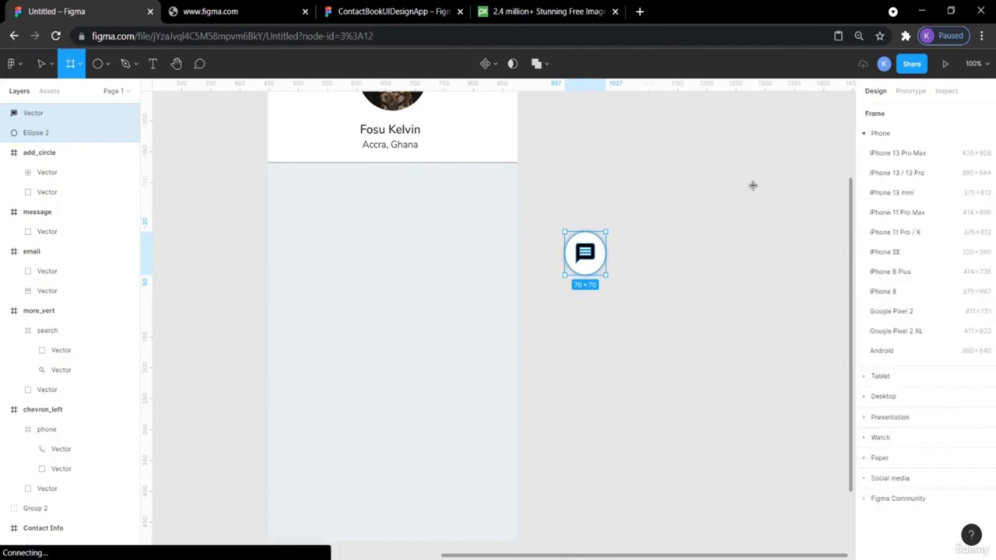
pyautogui.click(752, 186)
pyautogui.click(691, 274)
pyautogui.click(752, 186)
pyautogui.press('Delete')
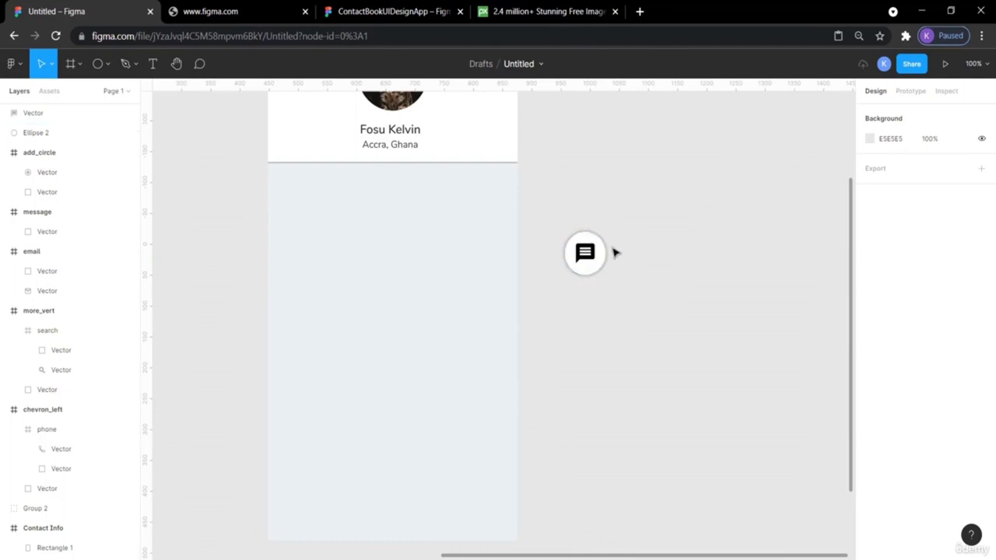
# - Select the white message circle Ellipse 2 and paste a copy of it
pyautogui.moveTo(622, 295); pyautogui.dragTo(611, 288)
pyautogui.hscroll(-2, 610, 325)
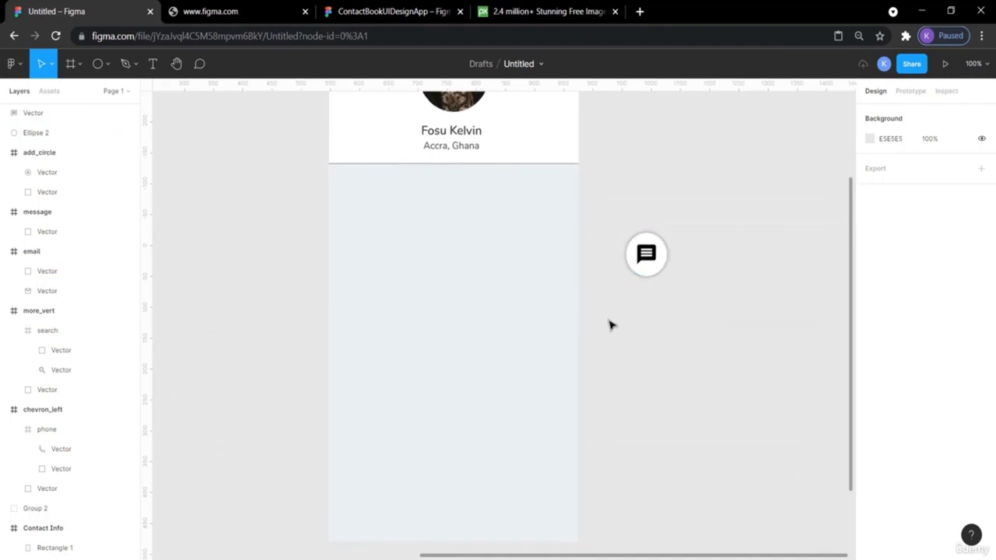
pyautogui.click(662, 274)
pyautogui.hotkey('ctrl', 'v')
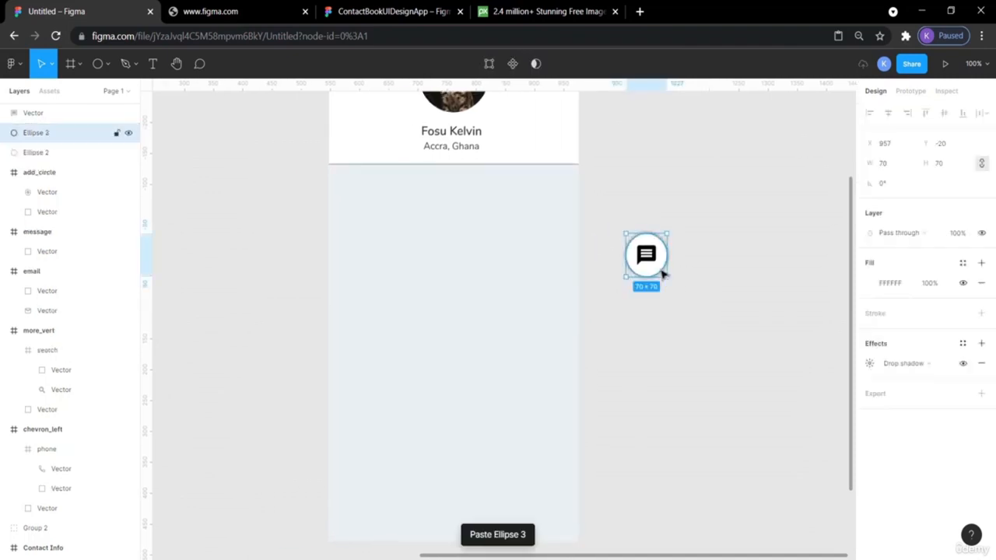
# - Move the copied white circle to the right of the first circle
pyautogui.moveTo(662, 272); pyautogui.dragTo(745, 271)
pyautogui.click(706, 340)
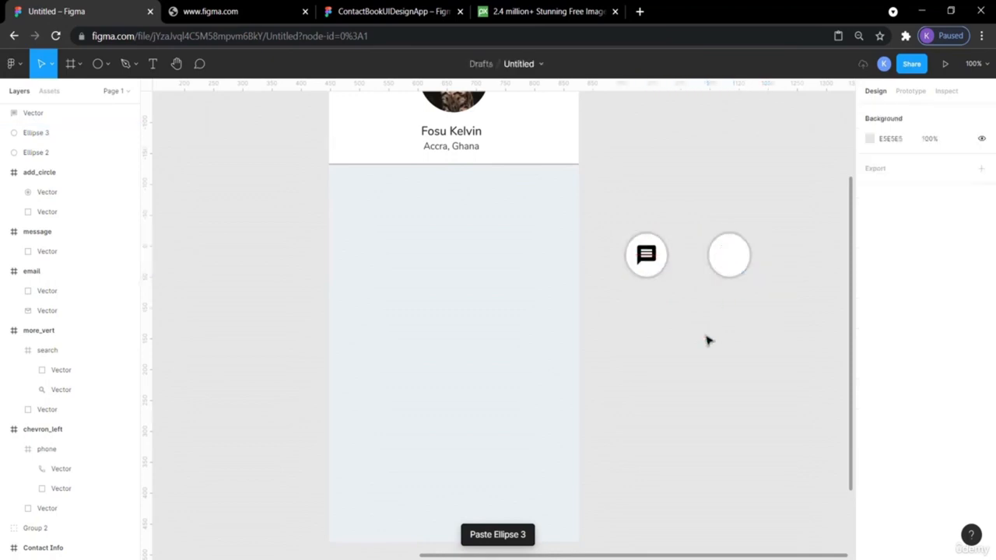
pyautogui.hscroll(-8, 706, 340)
pyautogui.hscroll(-4, 707, 340)
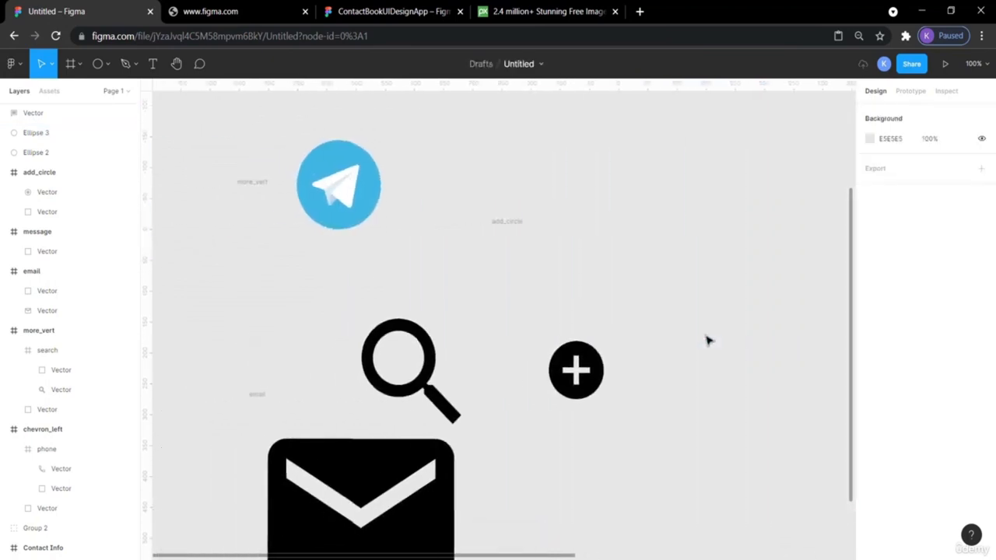
pyautogui.scroll(-2, 706, 340)
pyautogui.hscroll(1, 707, 340)
pyautogui.scroll(5, 706, 340)
pyautogui.scroll(1, 707, 340)
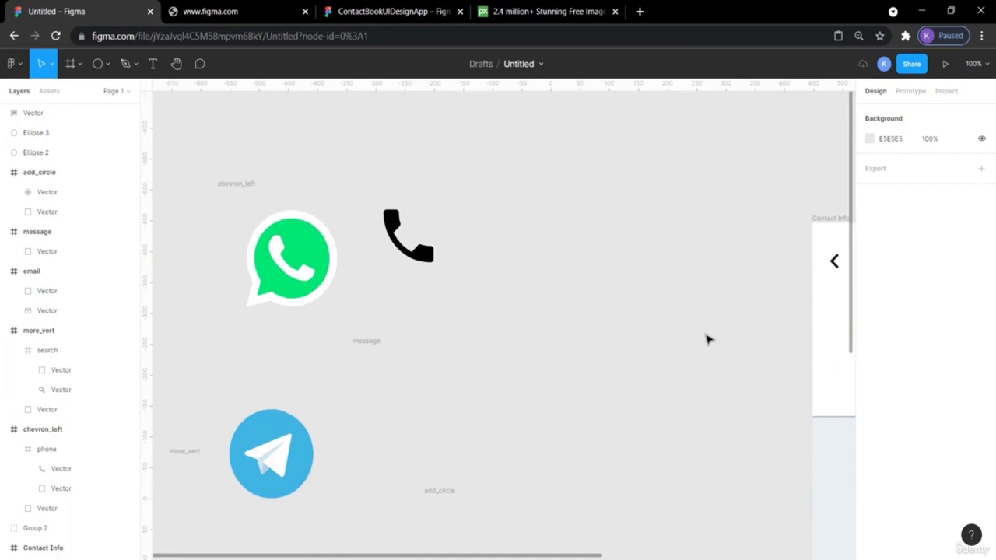
pyautogui.hscroll(6, 692, 345)
# - Pull the phone icon out of chevron_left onto the second circle and bring it to front
pyautogui.click(205, 260)
pyautogui.moveTo(204, 259); pyautogui.dragTo(787, 190)
pyautogui.hscroll(6, 678, 215)
pyautogui.hscroll(1, 678, 216)
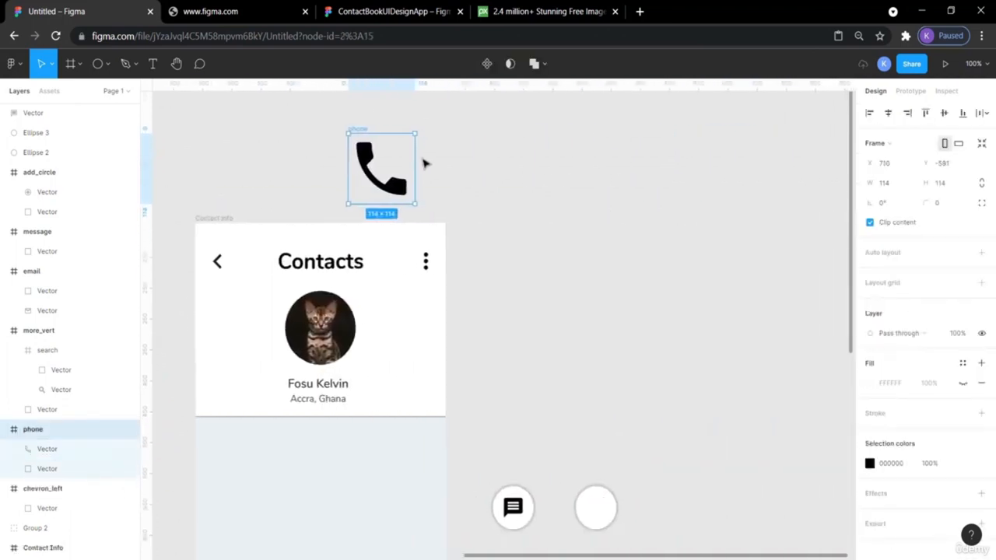
pyautogui.moveTo(395, 183); pyautogui.dragTo(661, 404)
pyautogui.scroll(-3, 672, 495)
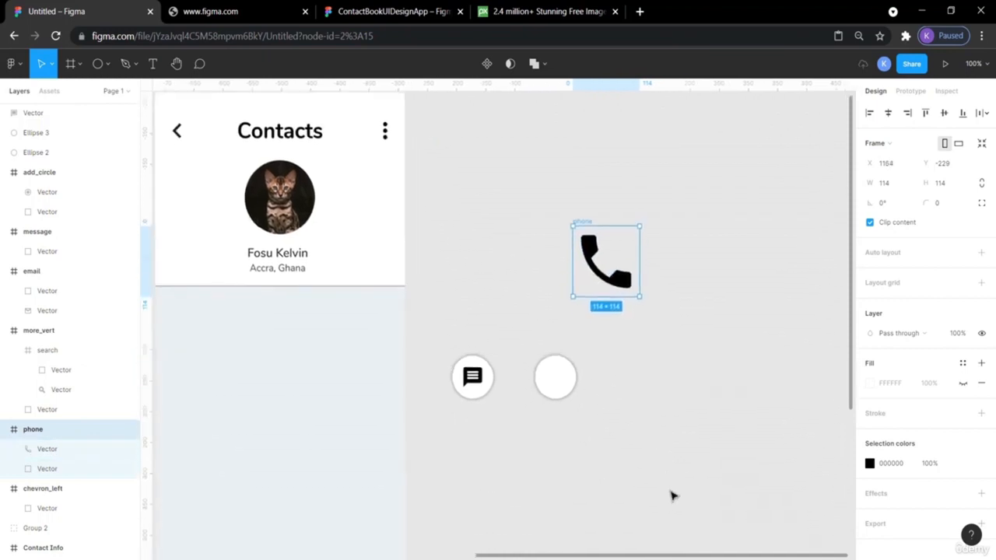
pyautogui.moveTo(624, 262); pyautogui.dragTo(555, 373)
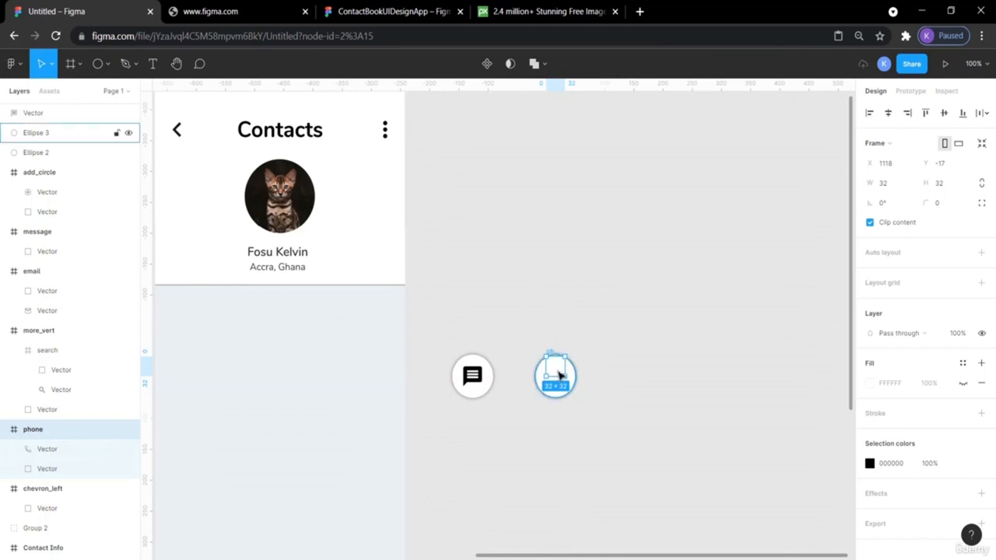
pyautogui.rightClick(560, 372)
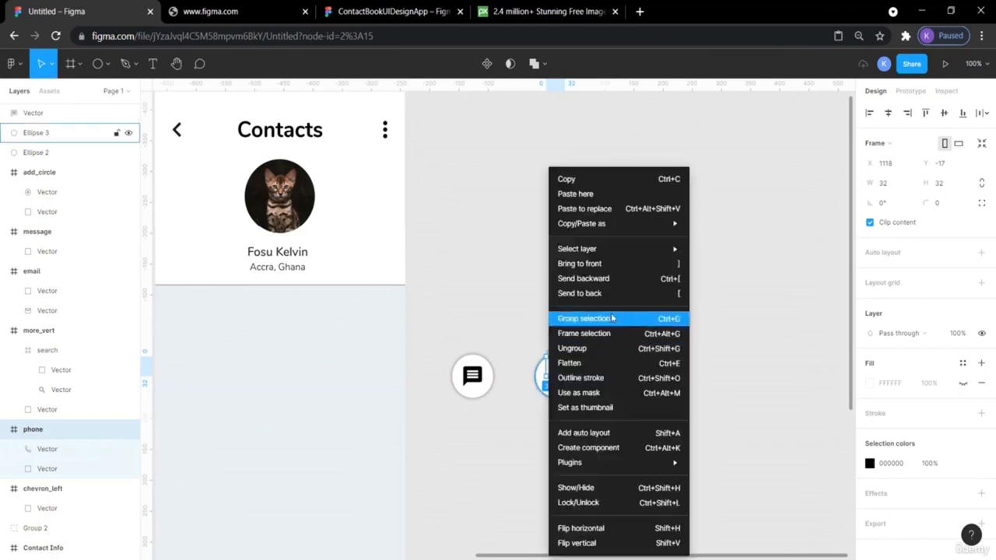
pyautogui.click(603, 263)
# - Free the phone shape from its frame and resize it to 32 px wide to match the message icon
pyautogui.click(687, 323)
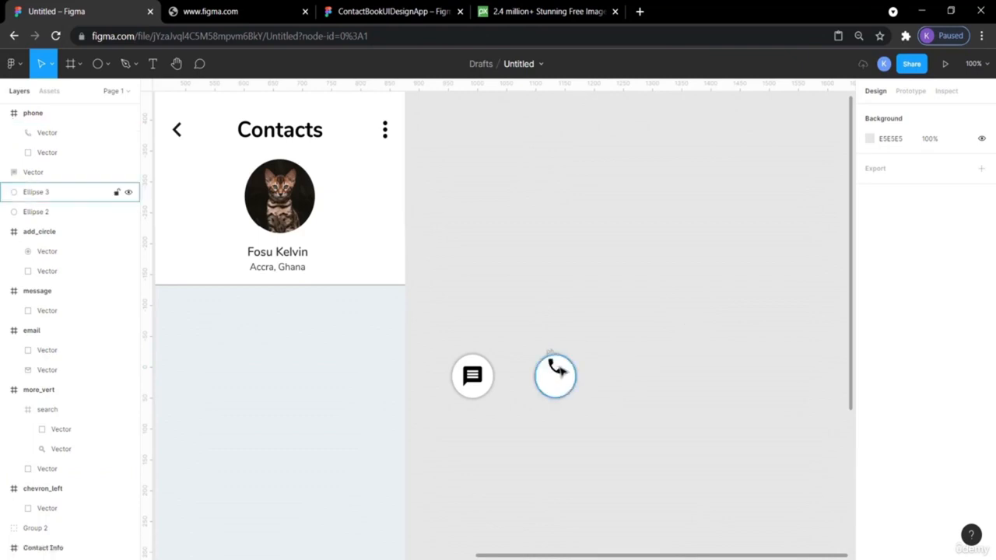
pyautogui.moveTo(555, 372); pyautogui.dragTo(561, 380)
pyautogui.click(636, 350)
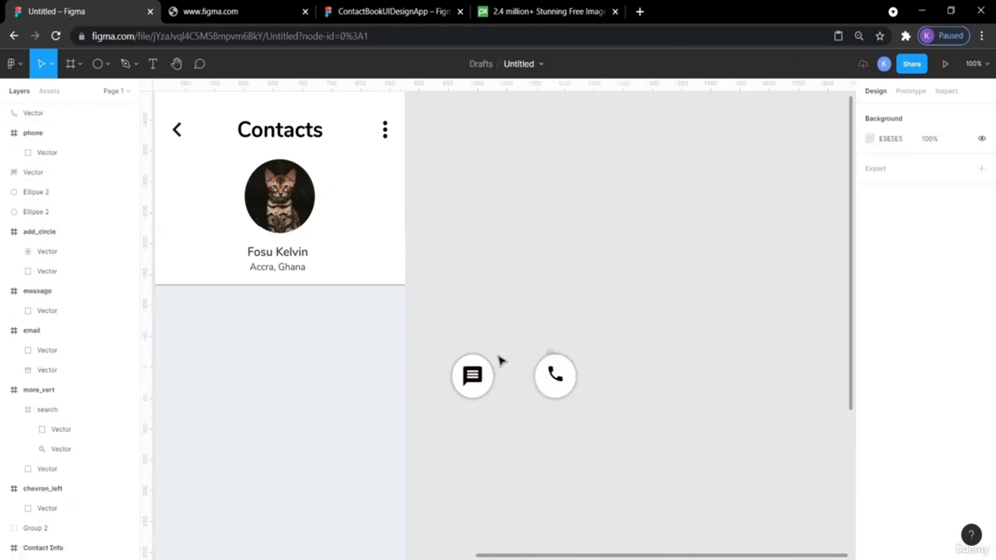
pyautogui.click(473, 378)
pyautogui.click(660, 375)
pyautogui.click(557, 379)
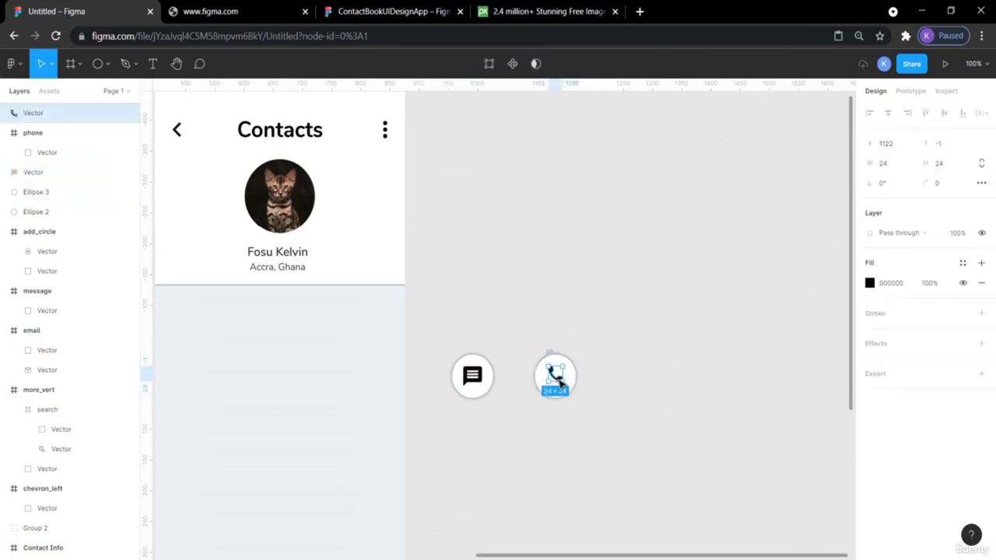
pyautogui.click(618, 390)
pyautogui.click(556, 377)
pyautogui.click(892, 167)
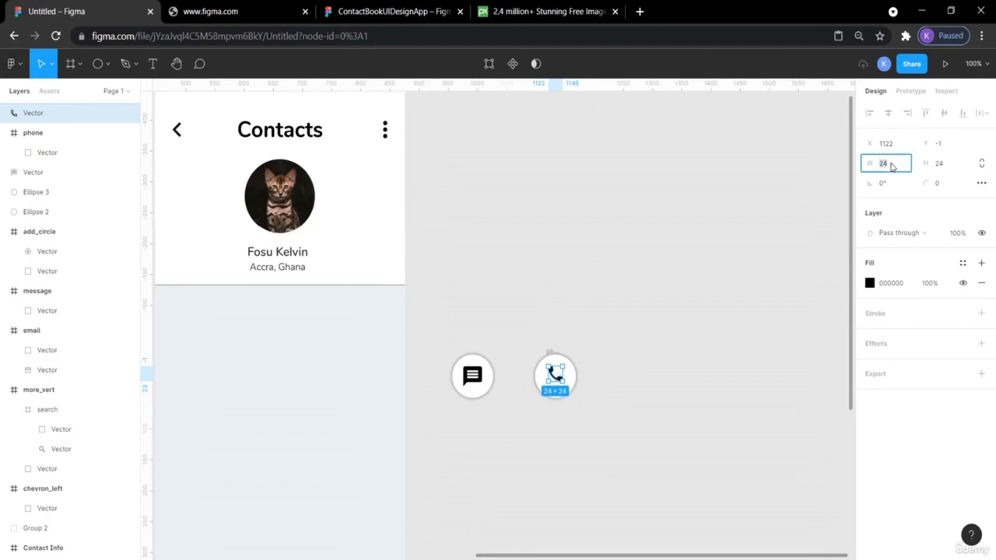
pyautogui.press('Return')
pyautogui.click(937, 165)
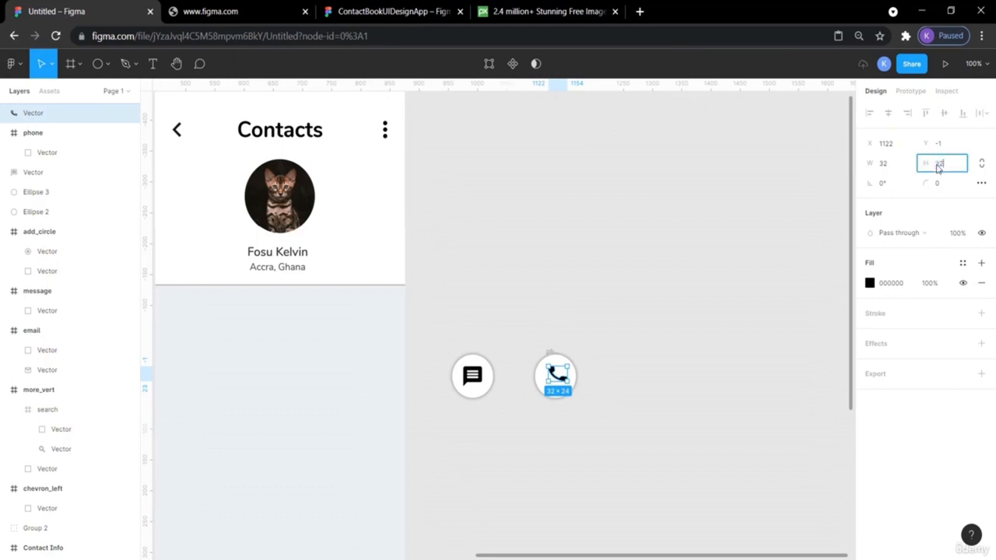
pyautogui.click(780, 225)
# - Centre the phone icon within its circle and delete the leftover empty phone frame
pyautogui.moveTo(609, 448); pyautogui.dragTo(533, 335)
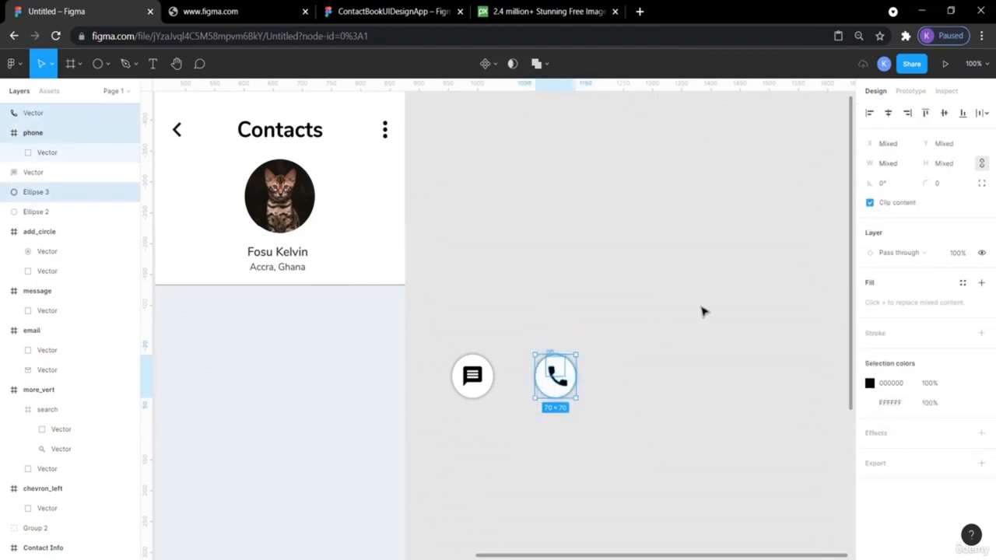
pyautogui.click(945, 114)
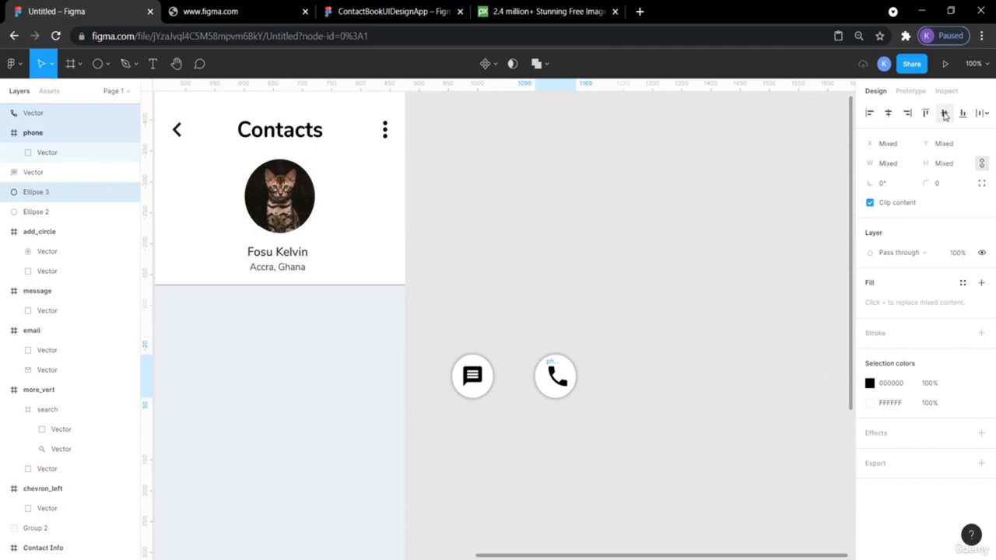
pyautogui.click(716, 218)
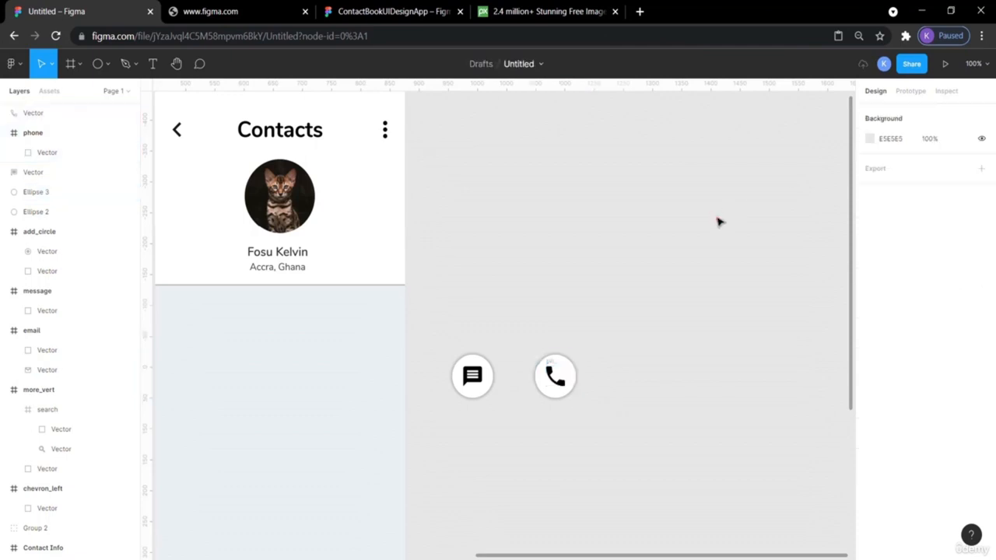
pyautogui.click(550, 365)
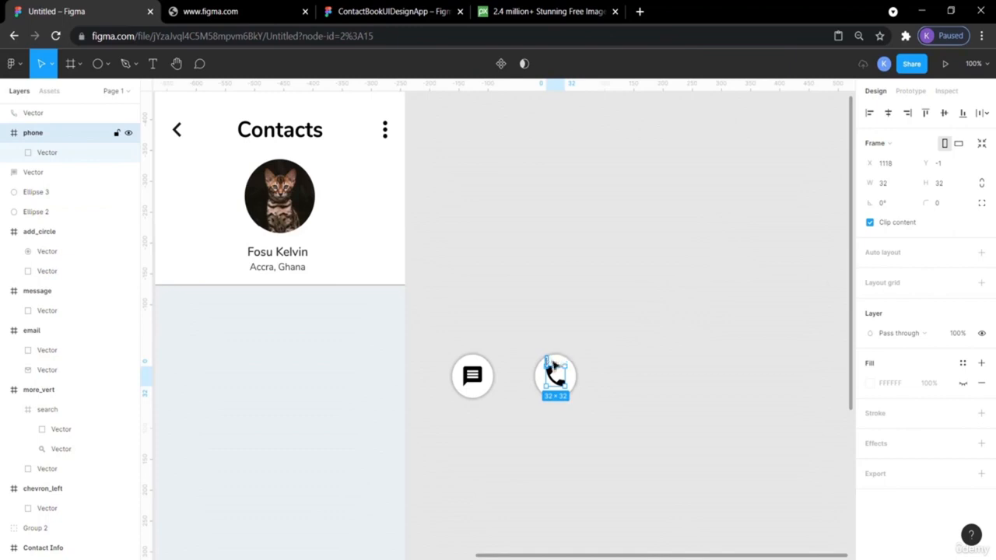
pyautogui.click(685, 303)
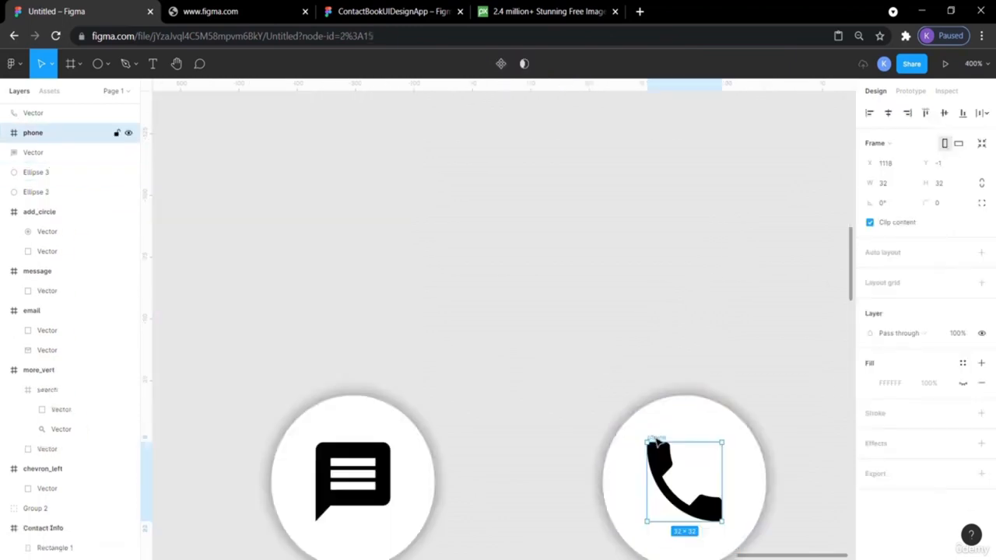
pyautogui.moveTo(655, 437); pyautogui.dragTo(524, 246)
pyautogui.press('Delete')
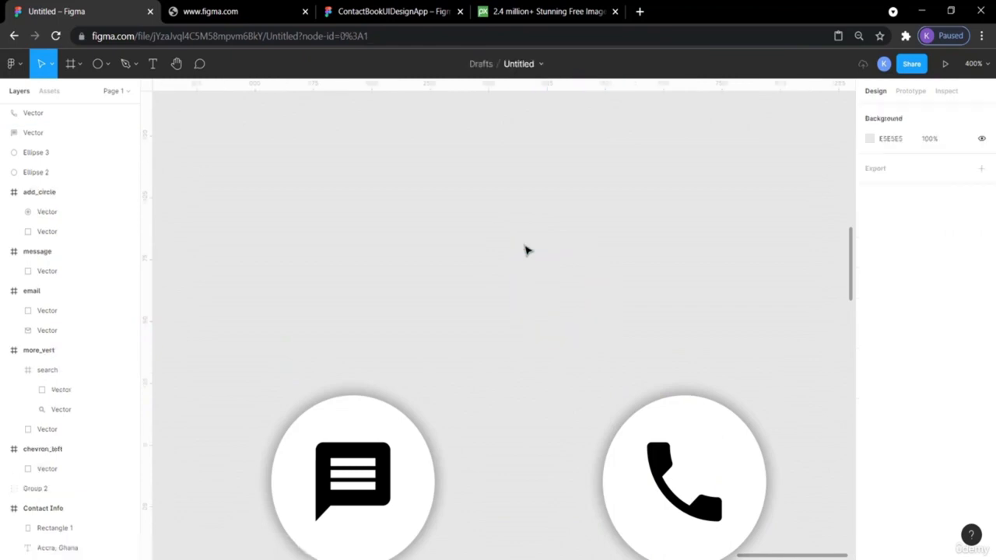
# - Group the message icon with its circle and raise that button above the call button
pyautogui.scroll(-2, 524, 248)
pyautogui.hscroll(1, 525, 248)
pyautogui.hscroll(1, 526, 247)
pyautogui.scroll(-1, 525, 247)
pyautogui.hotkey('ctrl', '-')
pyautogui.hotkey('ctrl', '-')
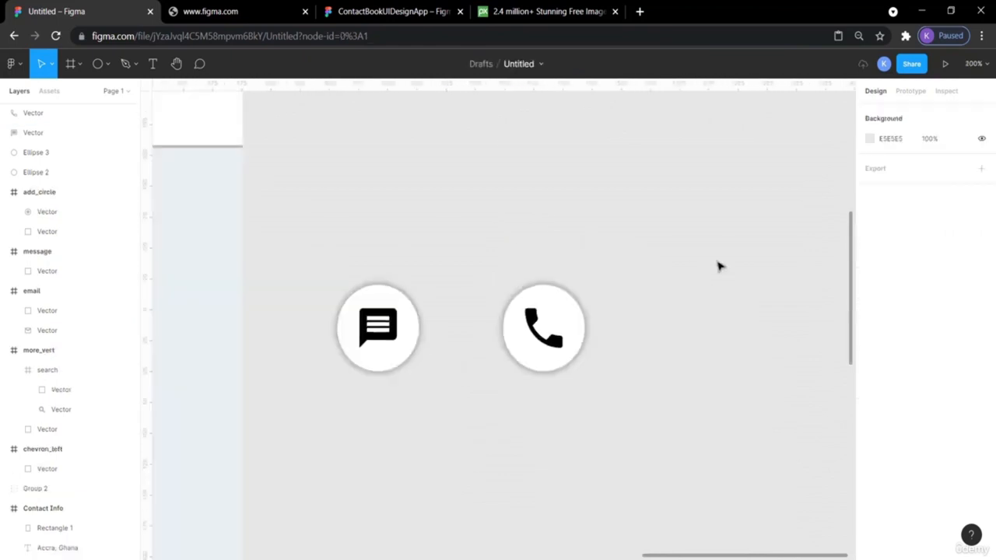
pyautogui.hscroll(-1, 717, 266)
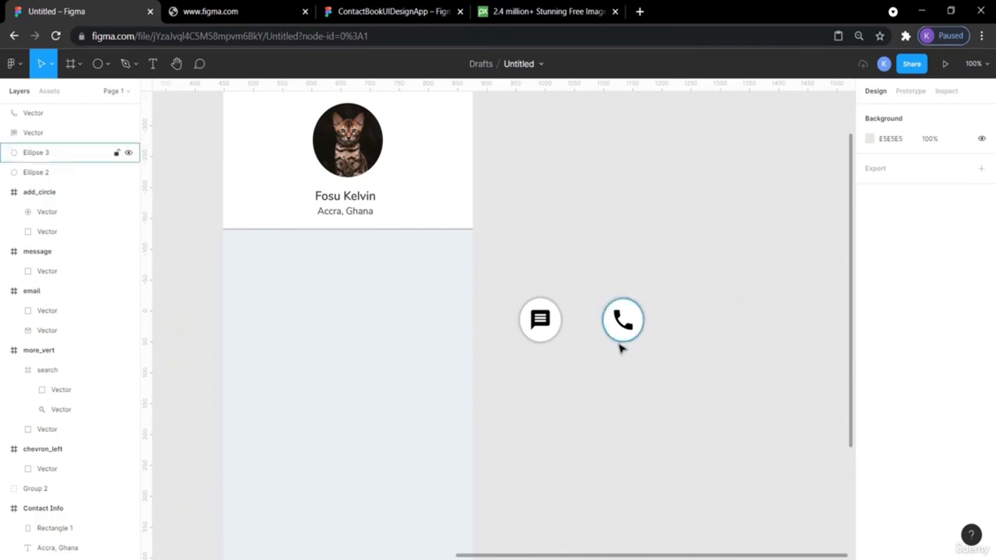
pyautogui.moveTo(567, 373); pyautogui.dragTo(510, 278)
pyautogui.hotkey('ctrl', 'g')
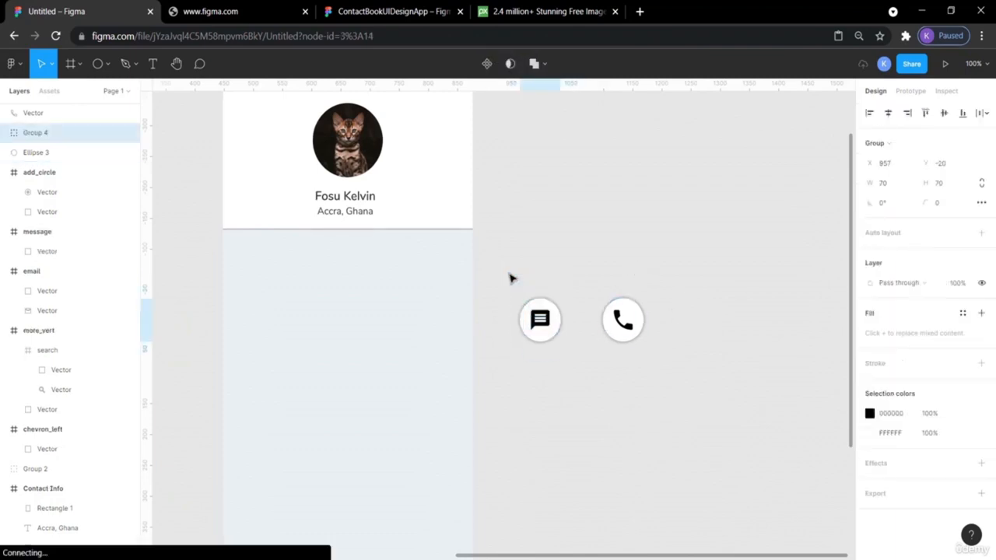
pyautogui.moveTo(543, 307); pyautogui.dragTo(657, 370)
# - Group the phone icon with its circle into one call button
pyautogui.click(640, 249)
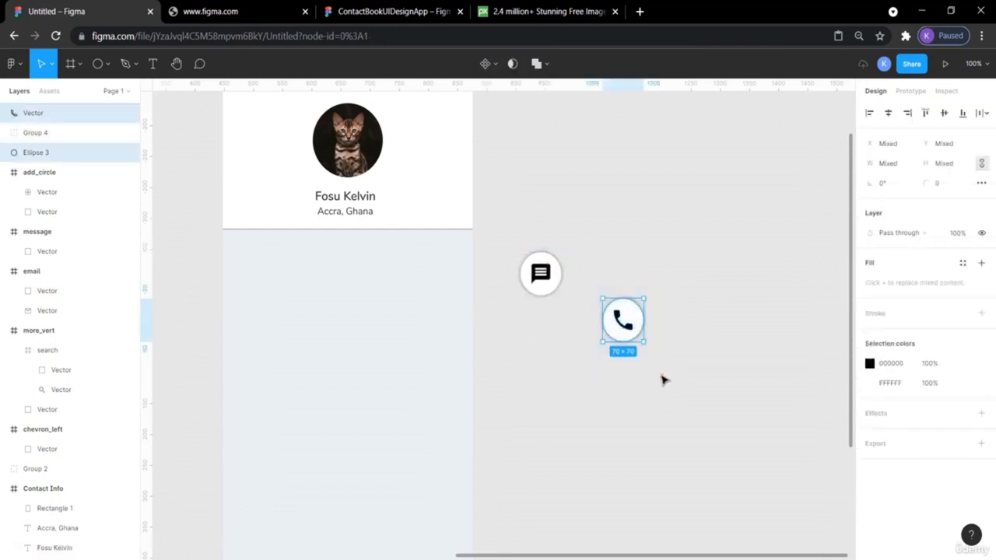
pyautogui.hotkey('ctrl', 'g')
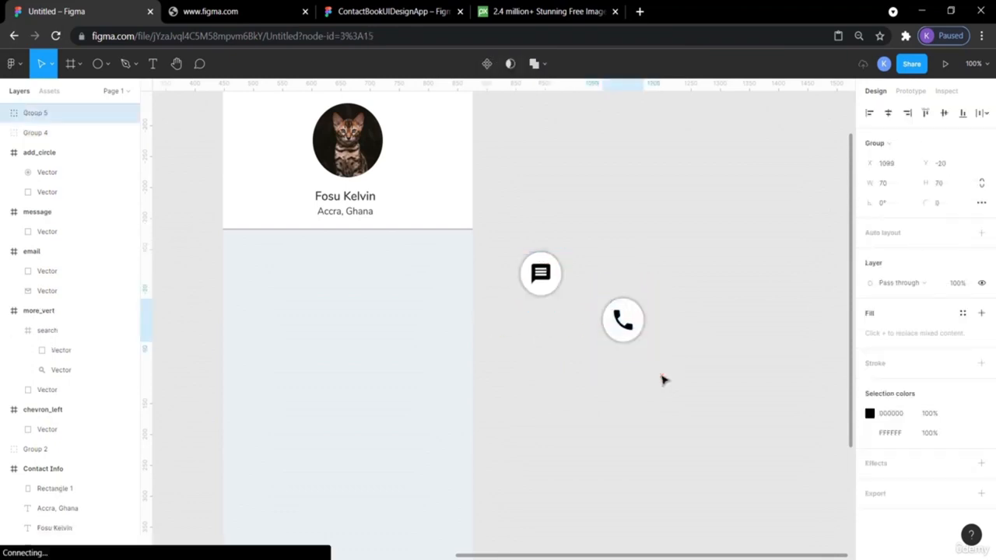
pyautogui.press('Escape')
pyautogui.hscroll(-8, 661, 380)
# - Paste a copy of the white circle and align it below the message button
pyautogui.hscroll(-5, 661, 380)
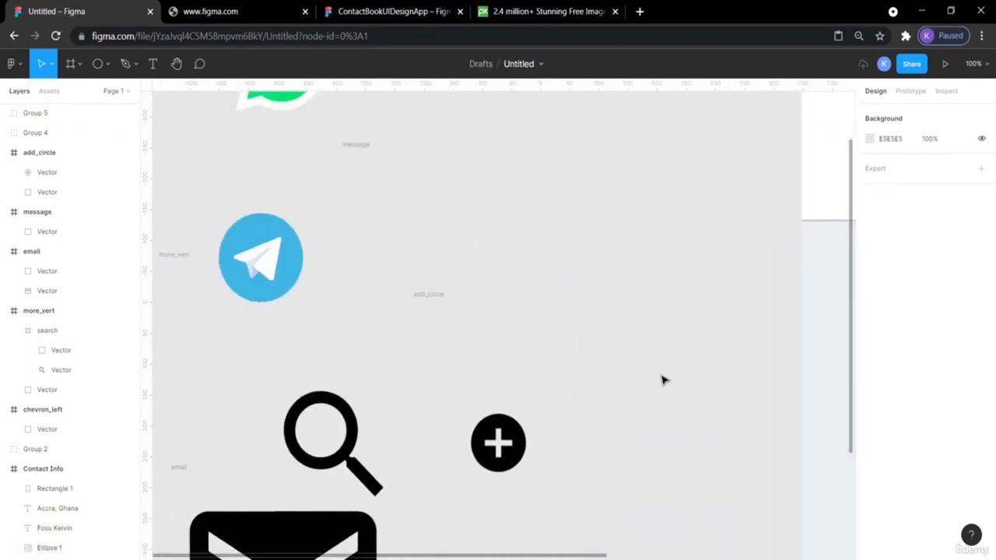
pyautogui.scroll(-3, 661, 378)
pyautogui.scroll(3, 661, 378)
pyautogui.hscroll(2, 661, 378)
pyautogui.click(415, 12)
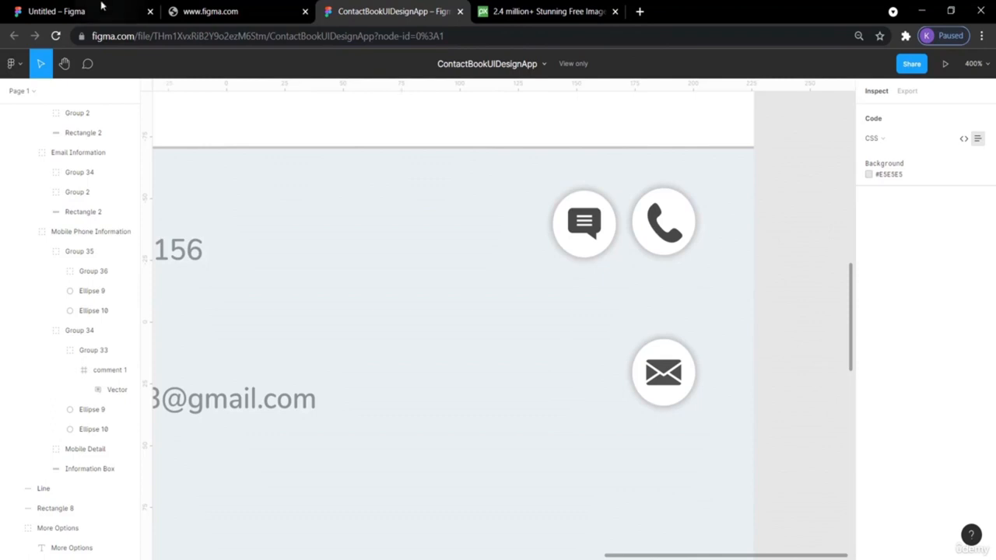
pyautogui.click(43, 7)
pyautogui.hscroll(10, 631, 345)
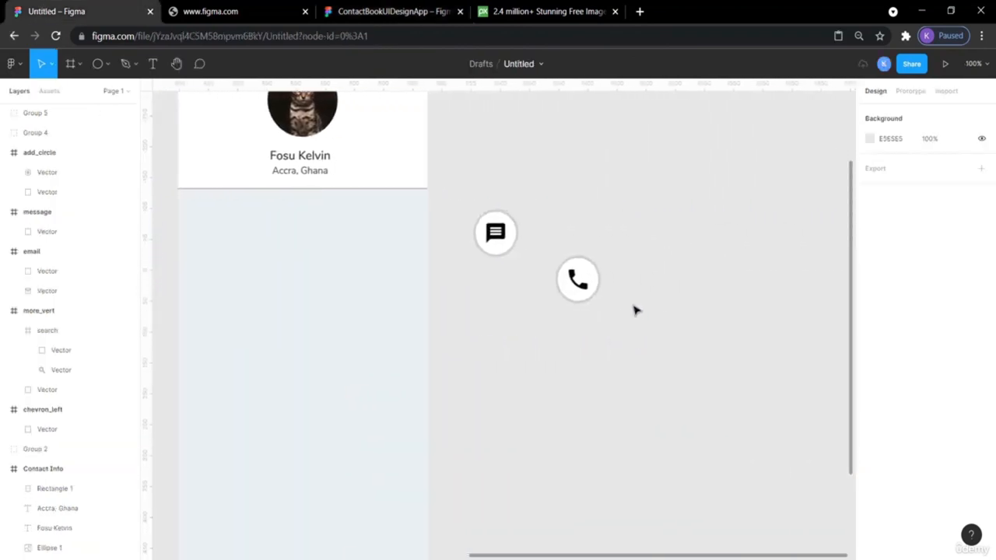
pyautogui.click(589, 269)
pyautogui.click(645, 287)
pyautogui.hotkey('ctrl', 'v')
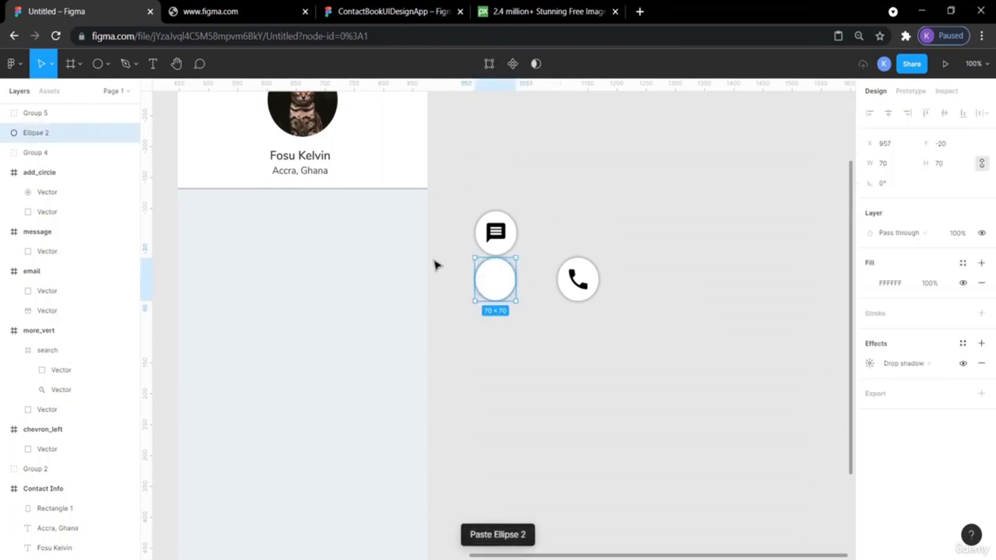
pyautogui.moveTo(488, 283); pyautogui.dragTo(493, 322)
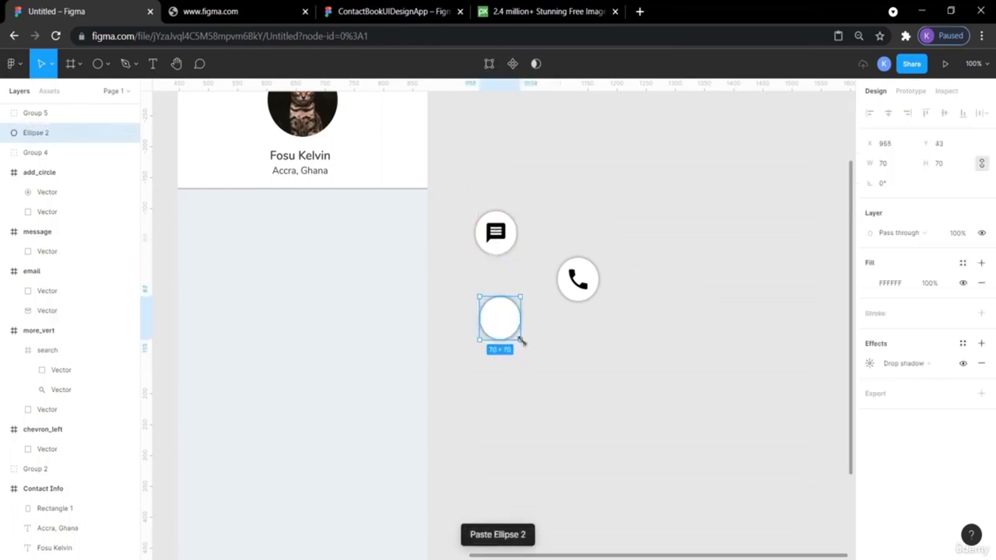
pyautogui.moveTo(502, 320); pyautogui.dragTo(501, 325)
# - Bring in the mail icon and set its width and height to 32
pyautogui.hscroll(-3, 585, 348)
pyautogui.hscroll(-6, 585, 349)
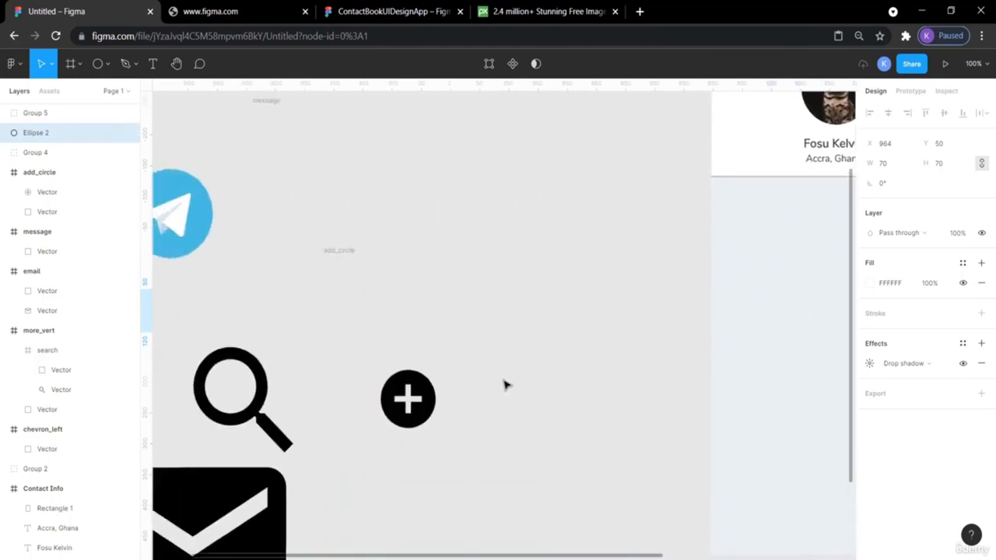
pyautogui.scroll(-3, 289, 400)
pyautogui.moveTo(284, 398); pyautogui.dragTo(609, 334)
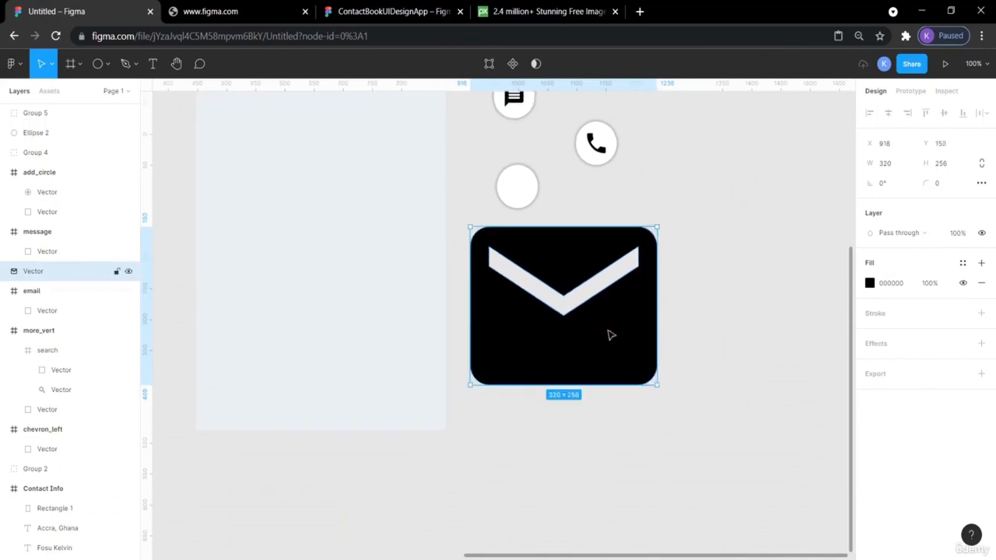
pyautogui.click(896, 164)
pyautogui.write('3')
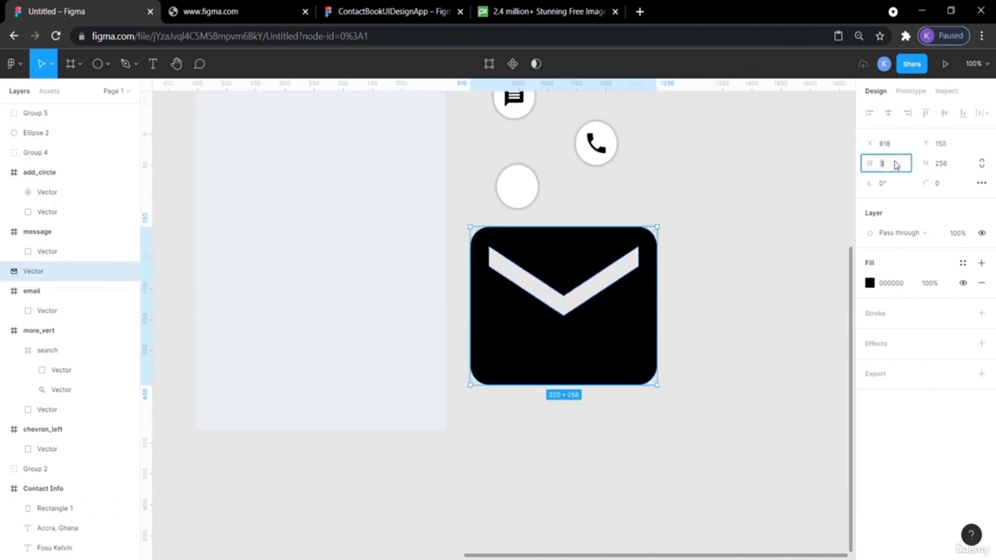
pyautogui.write('2')
pyautogui.press('Return')
pyautogui.click(946, 165)
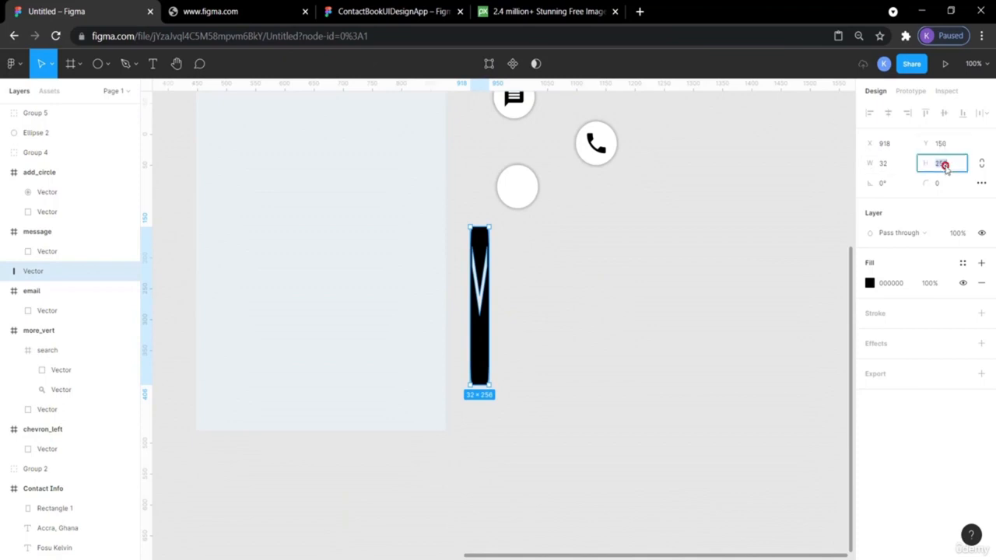
pyautogui.write('32')
pyautogui.press('Return')
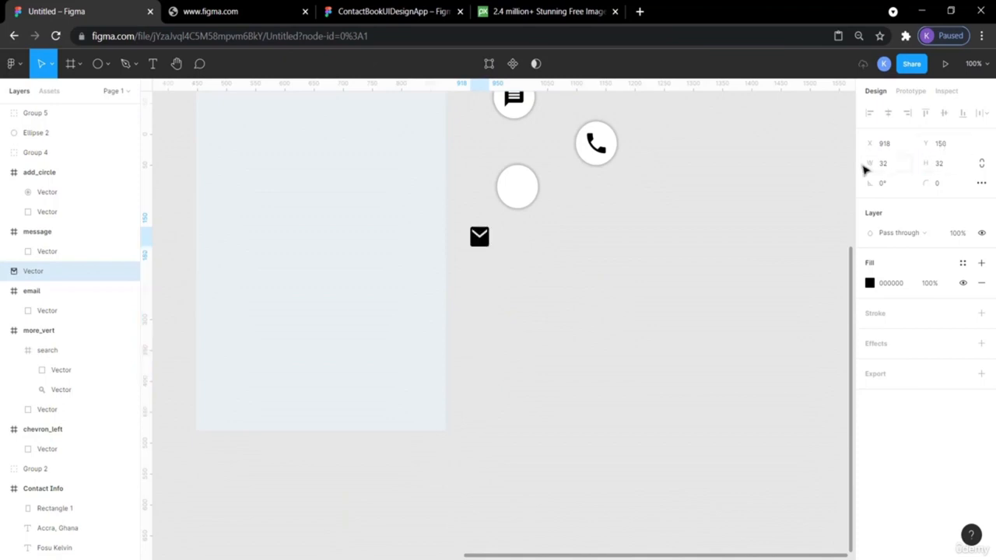
# - Place the mail icon on the new circle and bring it in front
pyautogui.moveTo(479, 238); pyautogui.dragTo(520, 191)
pyautogui.rightClick(520, 191)
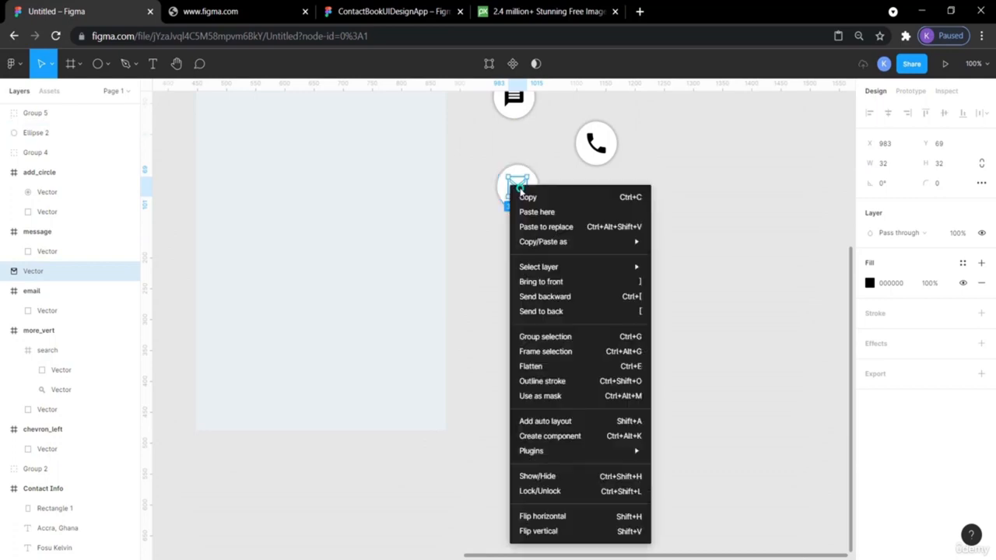
pyautogui.click(591, 282)
pyautogui.click(623, 247)
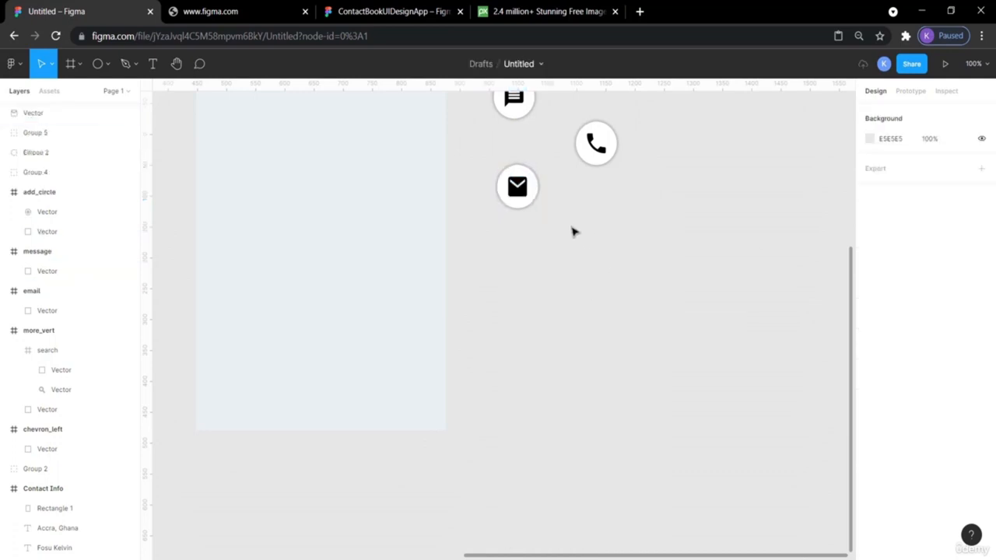
pyautogui.click(525, 195)
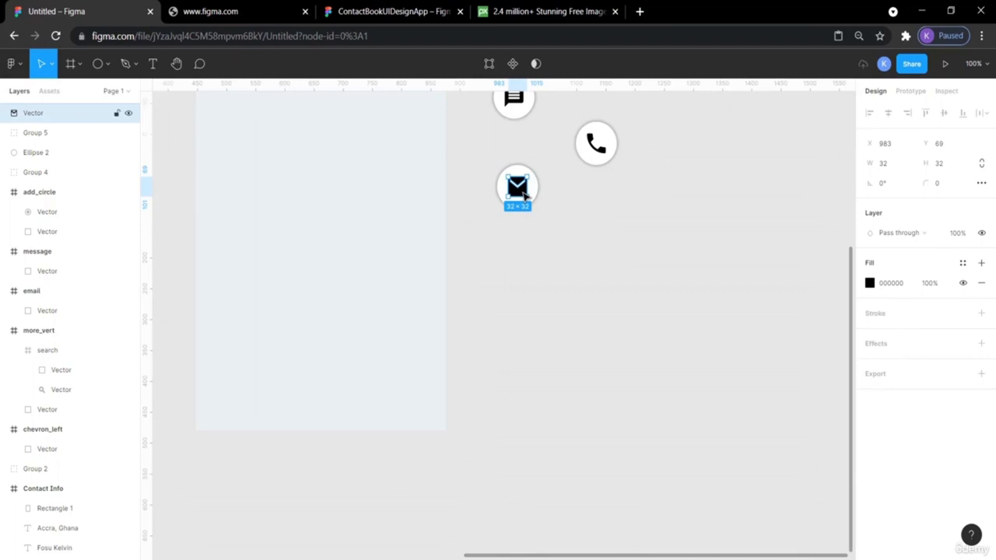
pyautogui.click(581, 219)
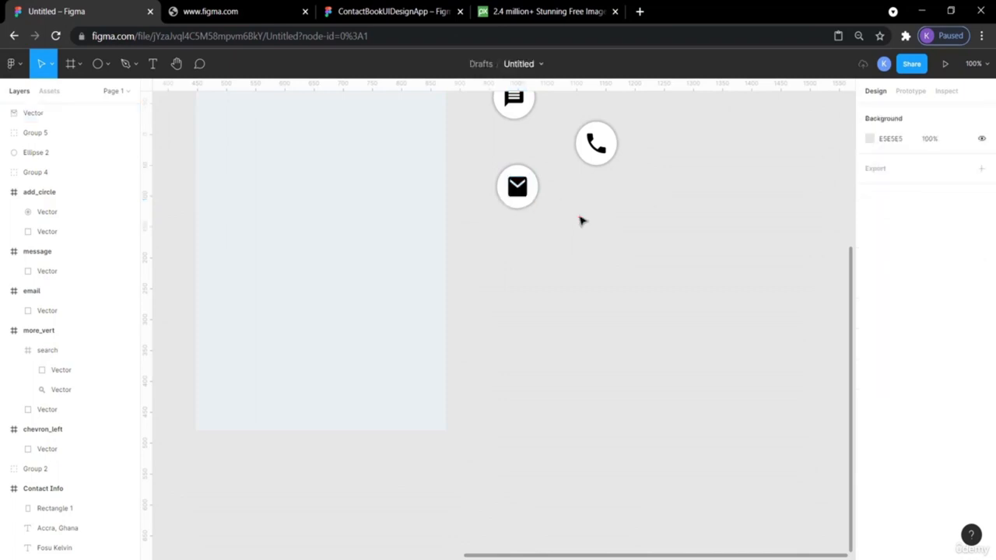
# - Flatten the envelope icon to 23 px tall and group it with its circle
pyautogui.scroll(2, 580, 220)
pyautogui.click(522, 259)
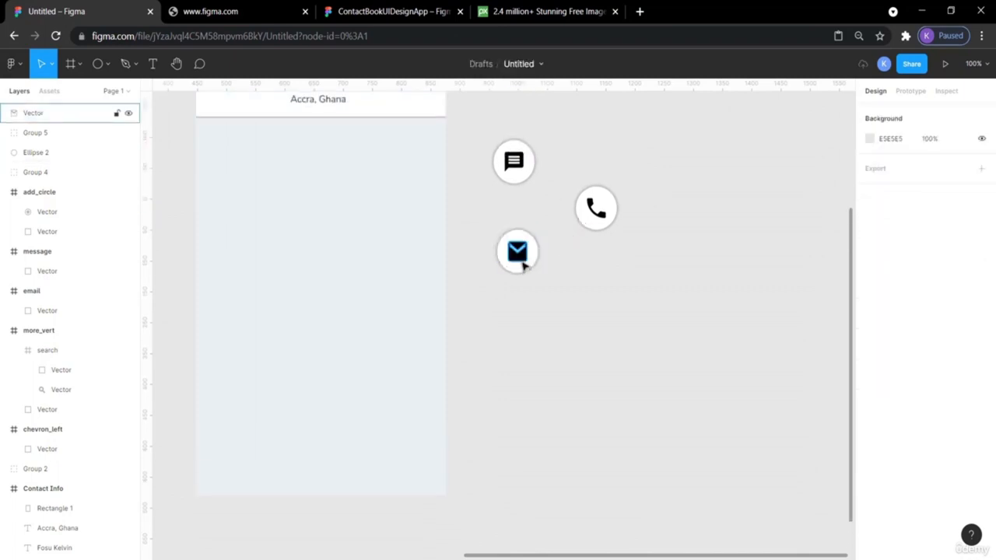
pyautogui.moveTo(519, 260); pyautogui.dragTo(520, 255)
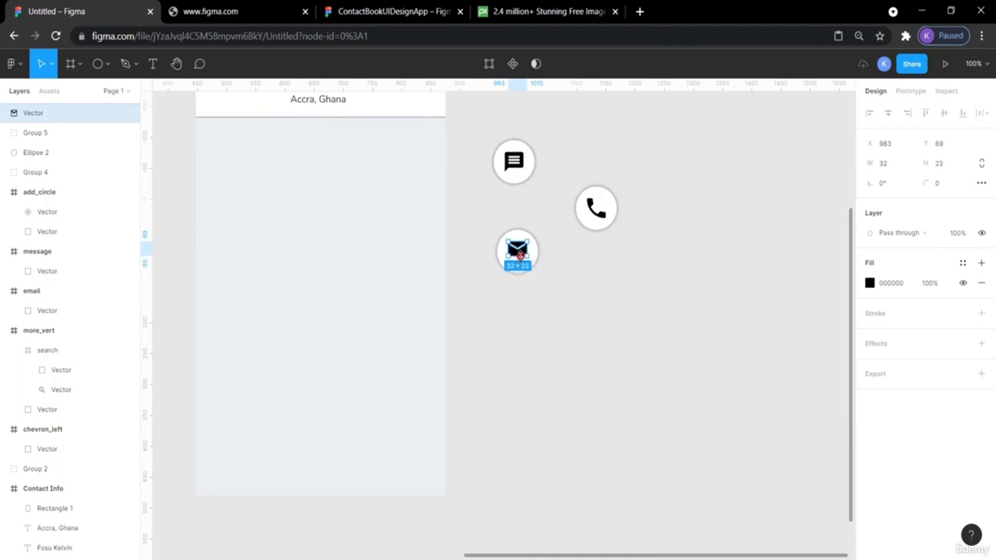
pyautogui.click(590, 292)
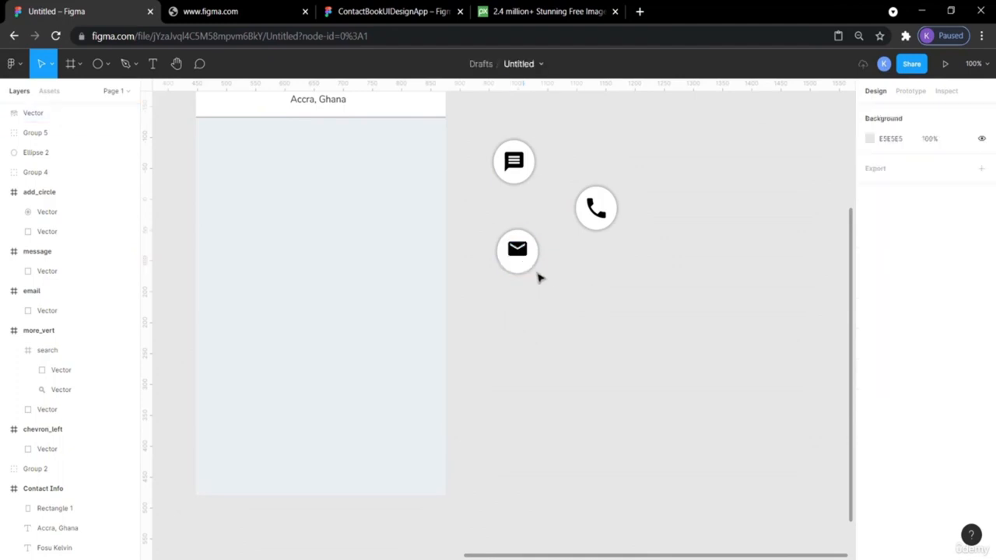
pyautogui.click(521, 256)
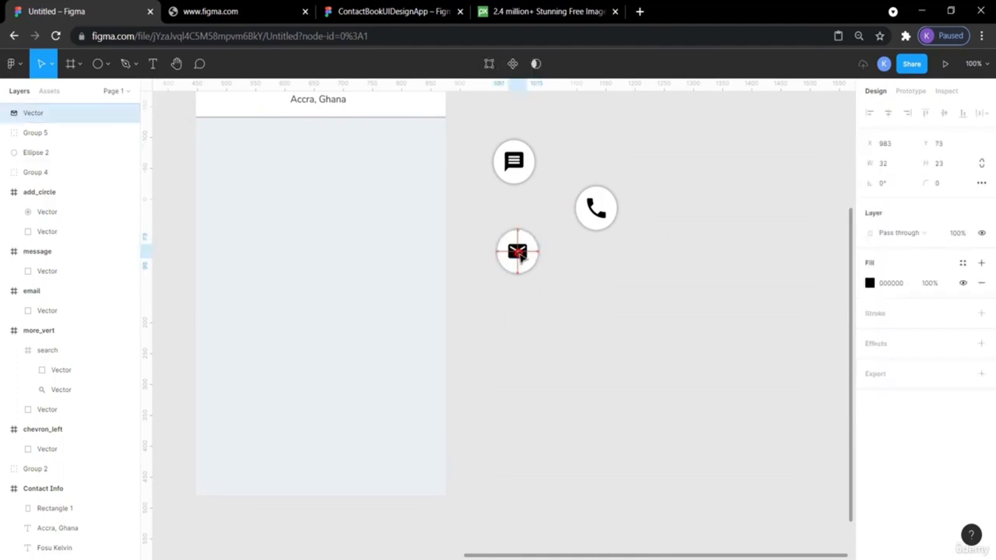
pyautogui.click(587, 351)
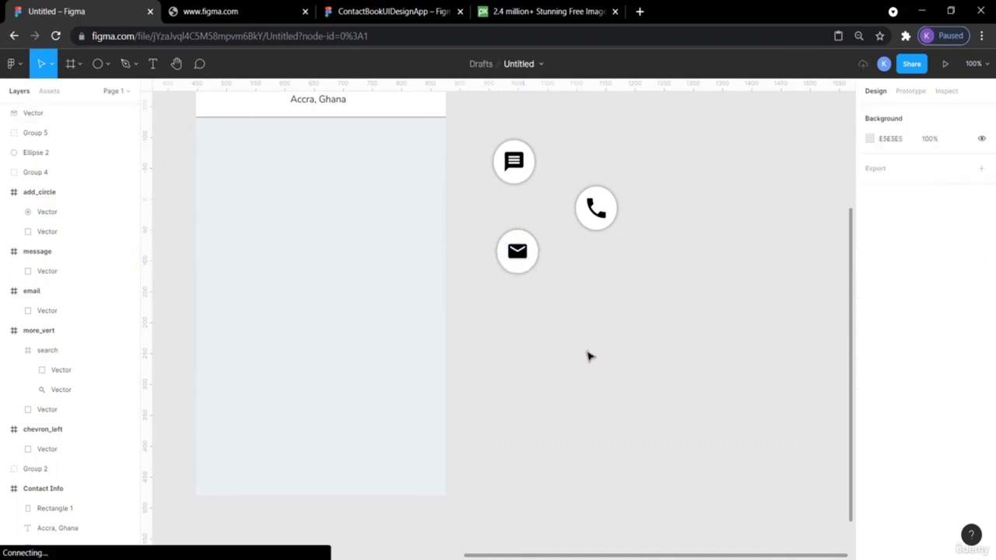
pyautogui.moveTo(543, 304); pyautogui.dragTo(487, 223)
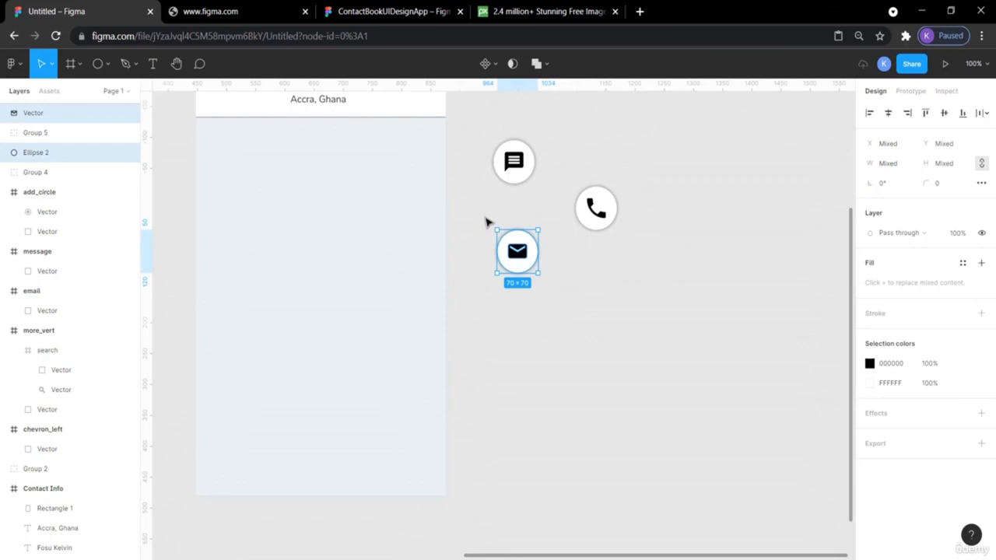
pyautogui.hotkey('ctrl', 'g')
pyautogui.click(605, 344)
# - Check the email, call and message button groups one by one
pyautogui.scroll(3, 607, 346)
pyautogui.hscroll(-1, 606, 345)
pyautogui.scroll(1, 608, 346)
pyautogui.click(563, 347)
pyautogui.click(632, 305)
pyautogui.click(564, 267)
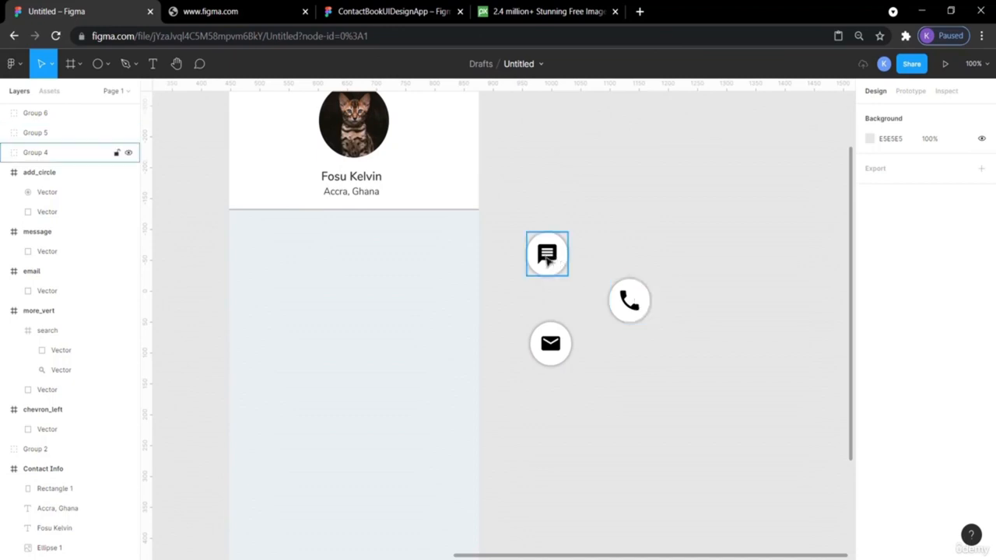
# - Browse the ContactBookUIDesignApp reference, then switch back to the editable Untitled design
pyautogui.click(380, 8)
pyautogui.hscroll(-2, 478, 244)
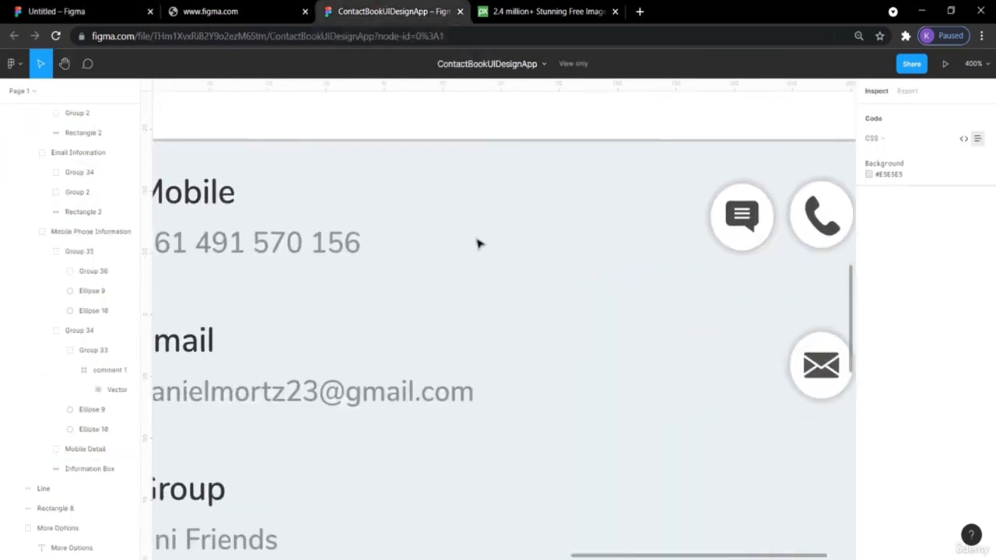
pyautogui.hscroll(-3, 479, 244)
pyautogui.scroll(-5, 479, 244)
pyautogui.hscroll(3, 478, 245)
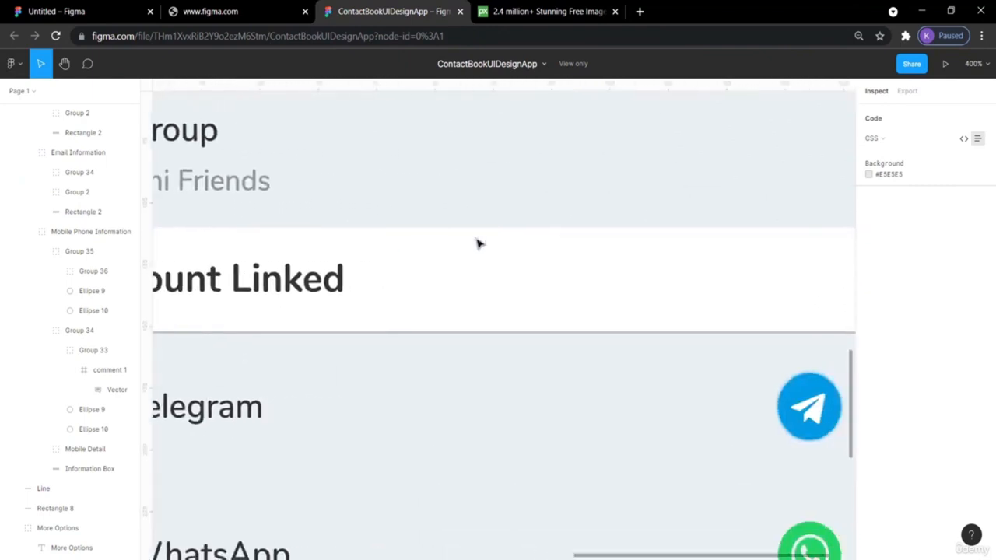
pyautogui.scroll(-3, 479, 244)
pyautogui.scroll(10, 478, 244)
pyautogui.hscroll(-1, 479, 245)
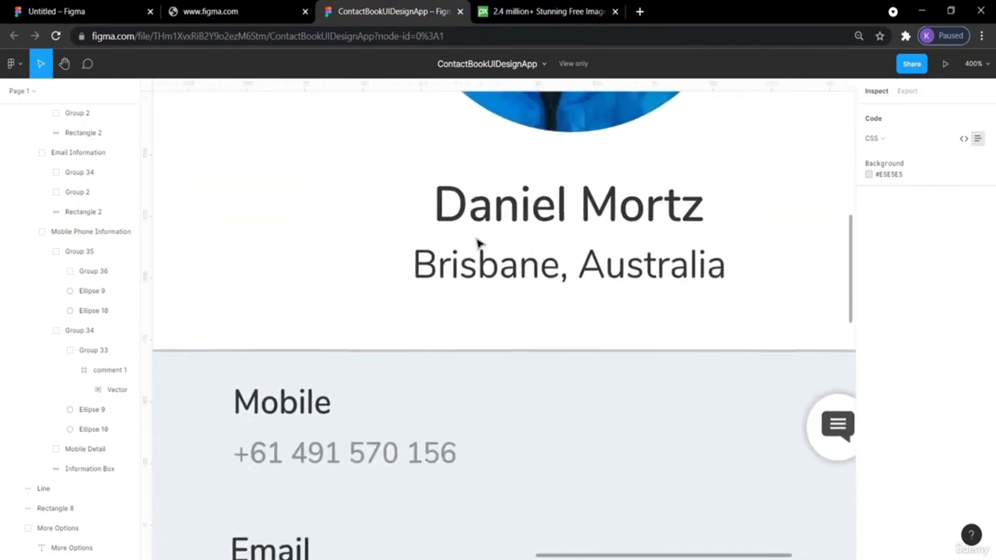
pyautogui.scroll(-4, 478, 245)
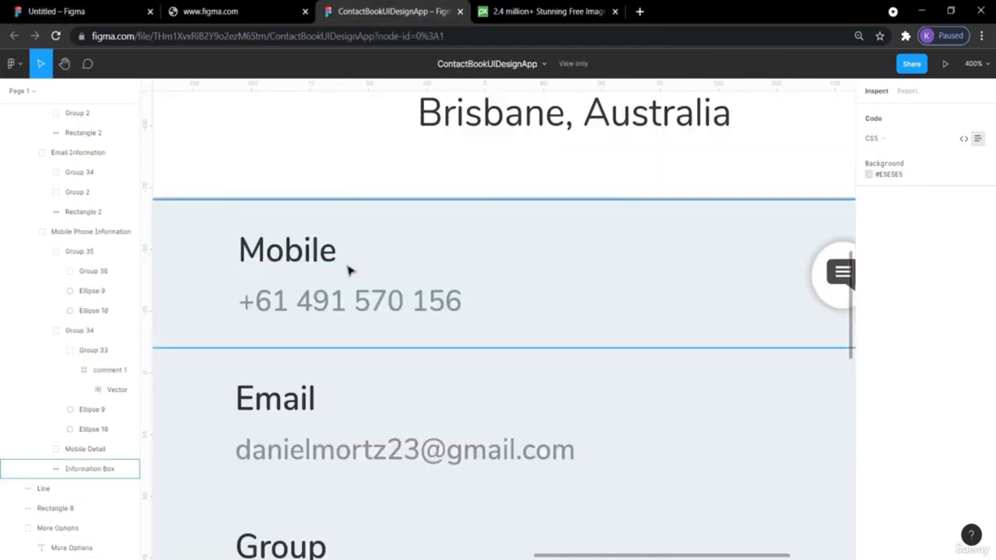
pyautogui.scroll(-2, 349, 270)
pyautogui.scroll(2, 349, 269)
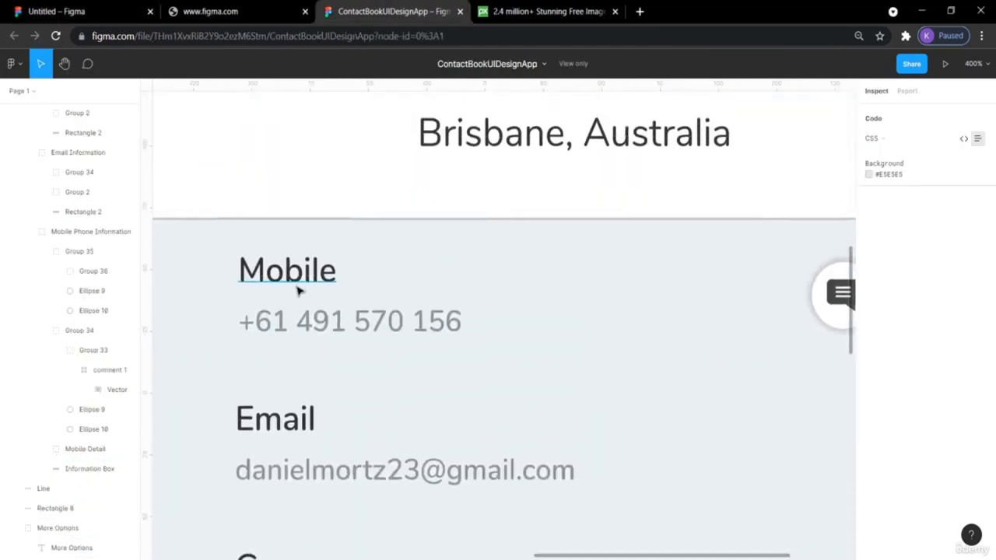
pyautogui.click(97, 7)
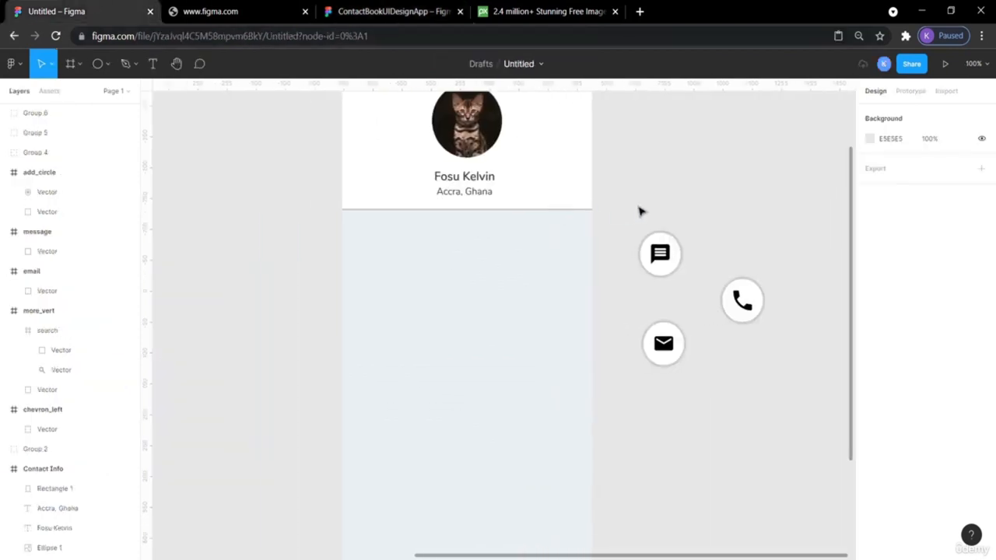
# - Add a 'Mobile' text label in the grey panel, comparing with the reference design
pyautogui.click(153, 65)
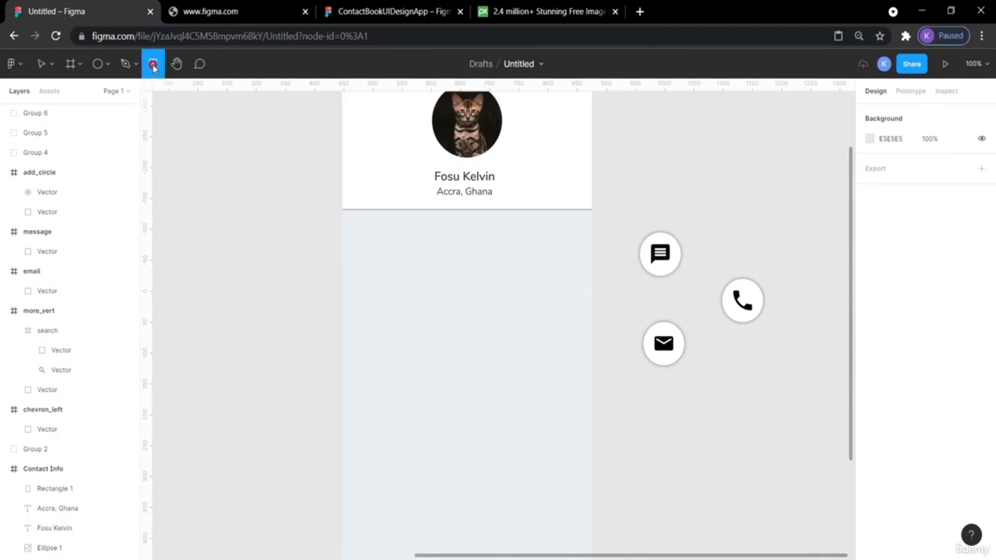
pyautogui.click(378, 258)
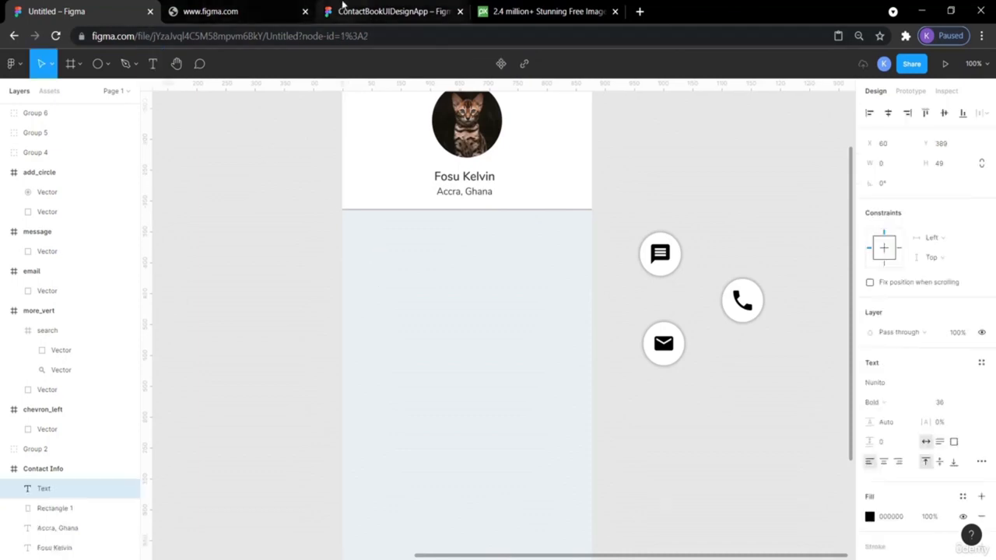
pyautogui.click(342, 8)
pyautogui.click(66, 14)
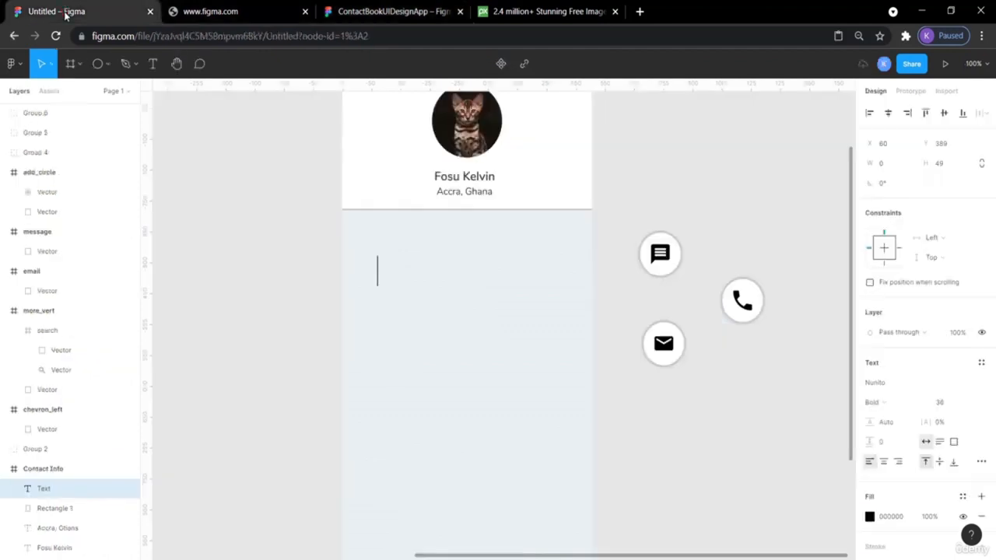
pyautogui.write('Mo')
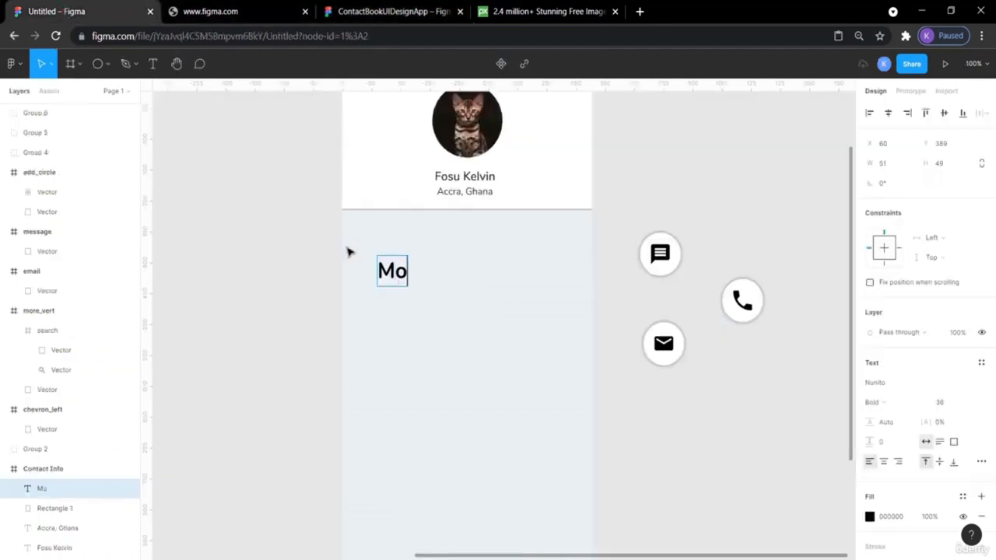
pyautogui.write('bile')
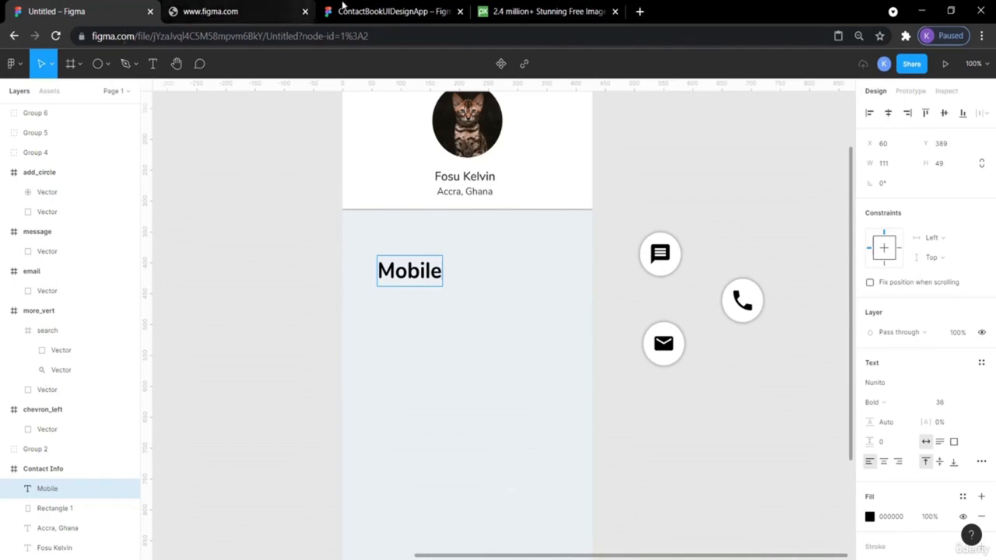
pyautogui.click(345, 9)
pyautogui.click(342, 268)
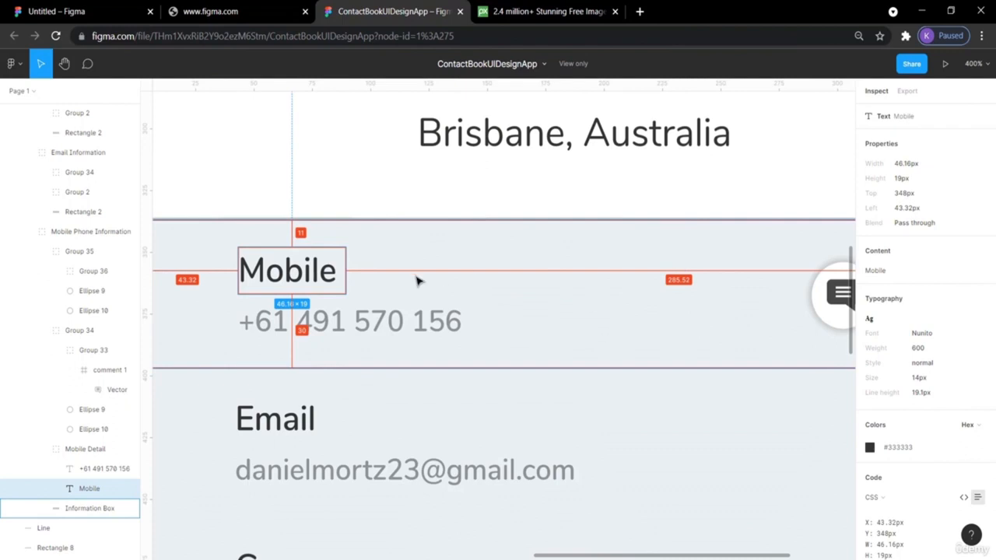
pyautogui.click(81, 10)
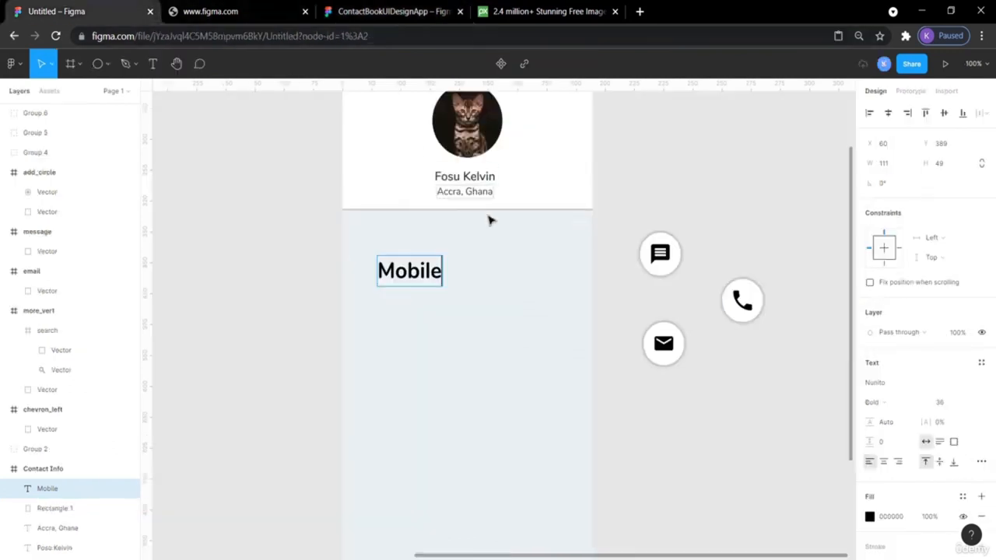
# - Set the Mobile label to Regular weight and move it higher in the panel
pyautogui.doubleClick(431, 269)
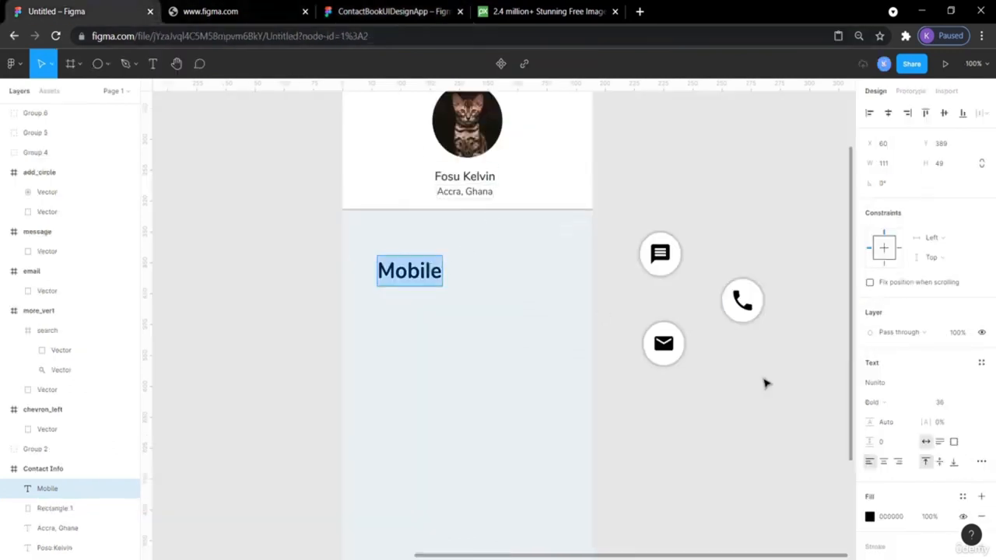
pyautogui.click(918, 403)
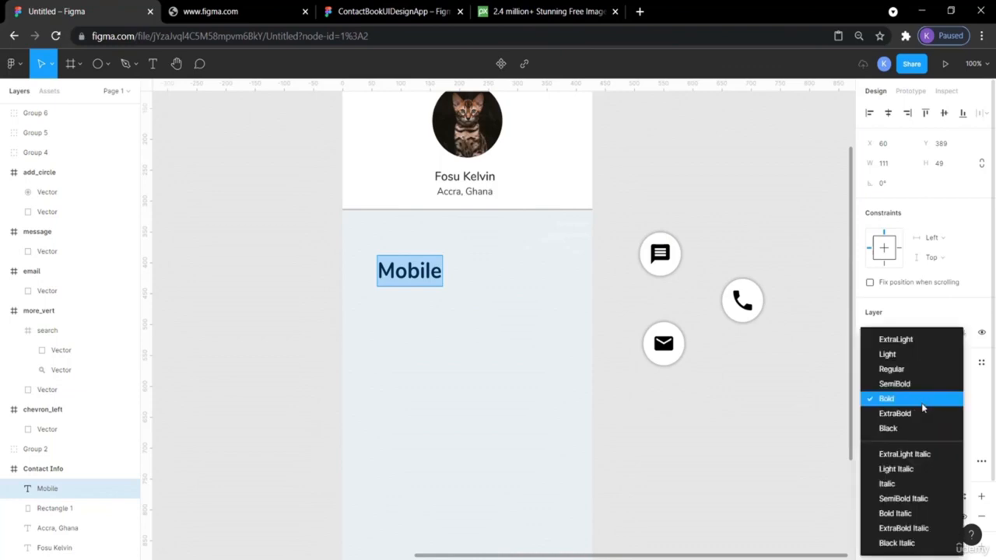
pyautogui.click(901, 370)
pyautogui.press('Escape')
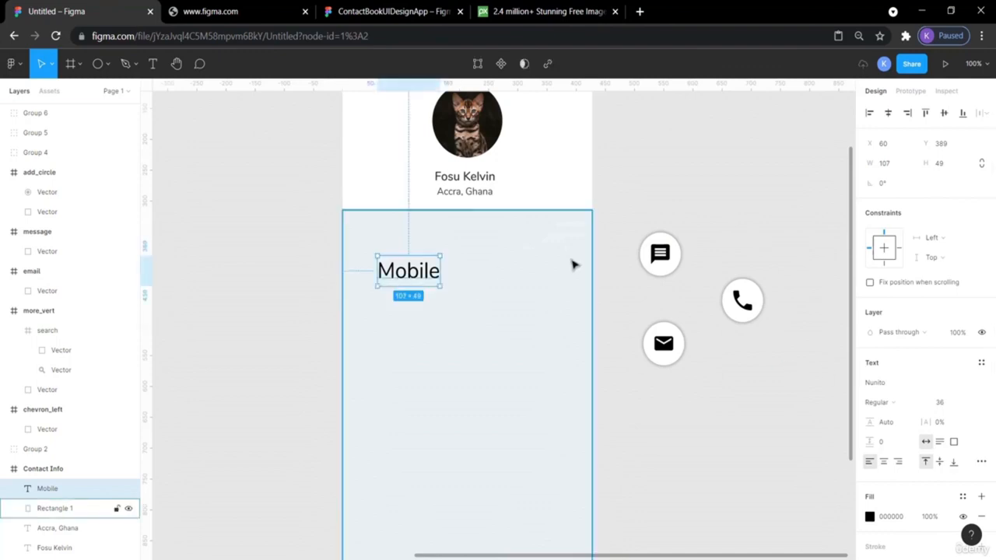
pyautogui.click(599, 276)
pyautogui.moveTo(409, 275)
pyautogui.mouseDown()
pyautogui.moveTo(390, 261)
pyautogui.moveTo(406, 257)
pyautogui.mouseUp()
# - Change the Mobile label's weight to SemiBold to match the name's style
pyautogui.click(476, 179)
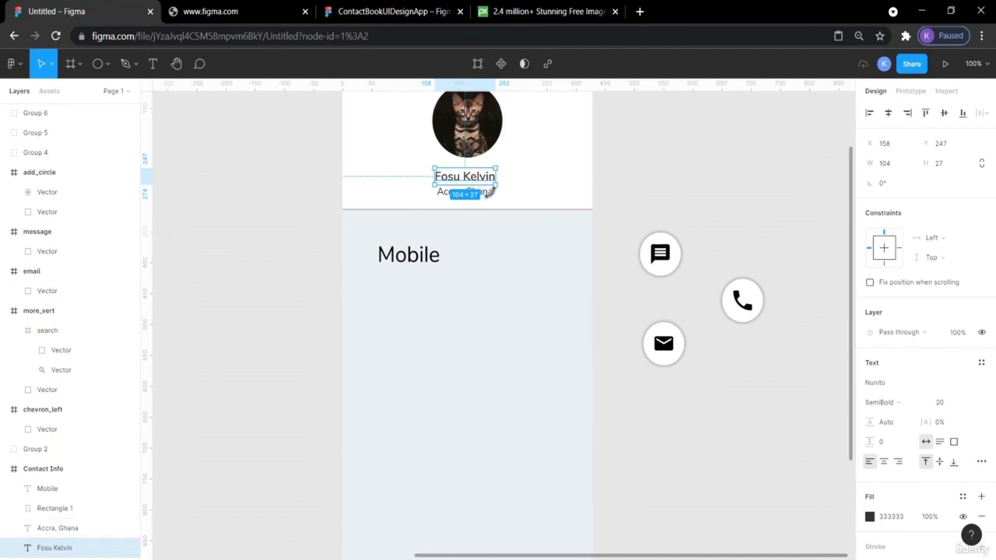
pyautogui.click(652, 200)
pyautogui.click(430, 259)
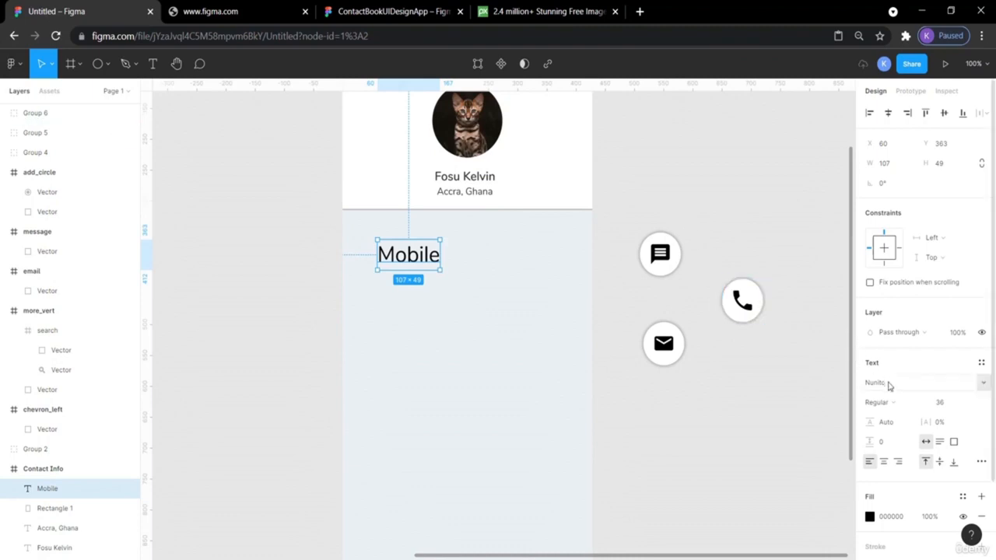
pyautogui.click(918, 405)
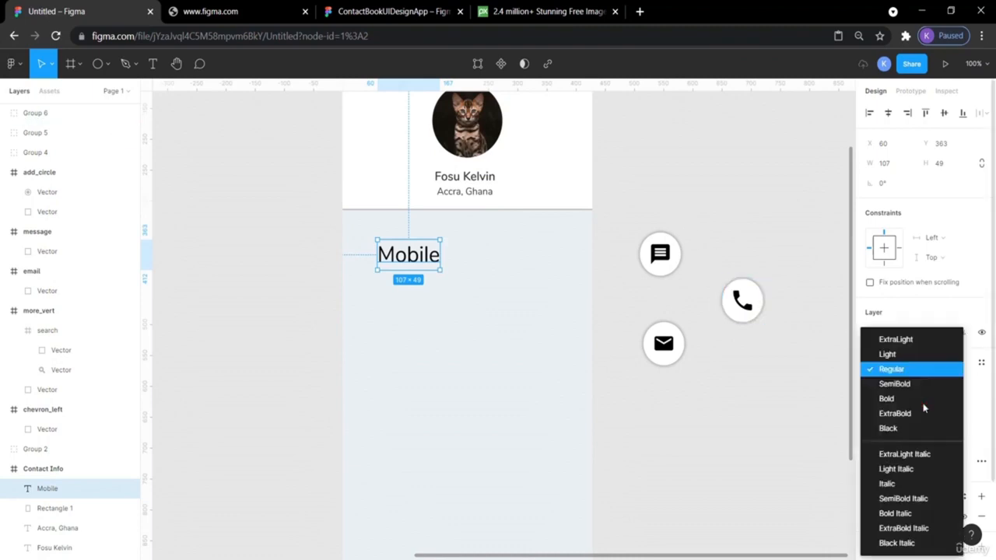
pyautogui.click(915, 384)
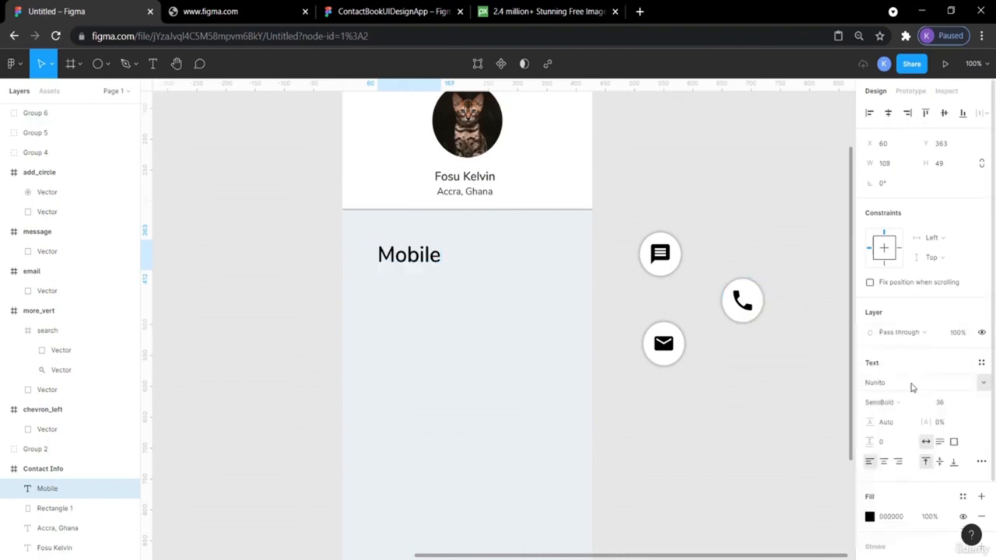
pyautogui.click(816, 381)
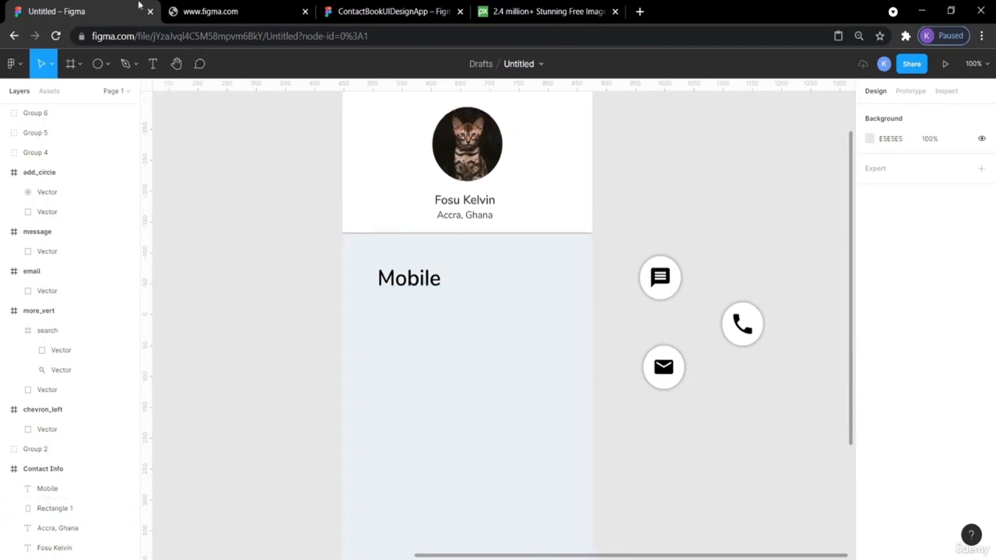
pyautogui.click(377, 17)
pyautogui.scroll(-2, 433, 255)
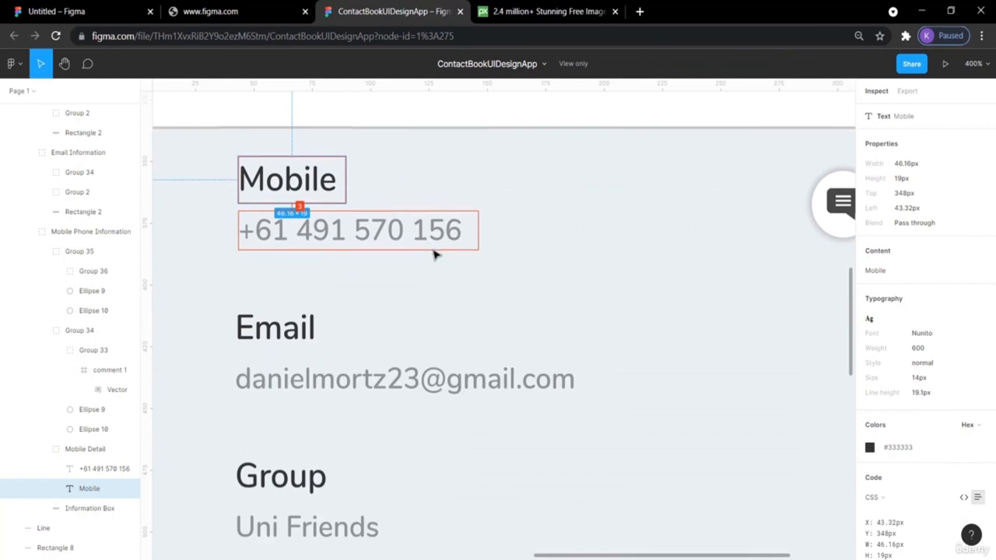
pyautogui.click(377, 234)
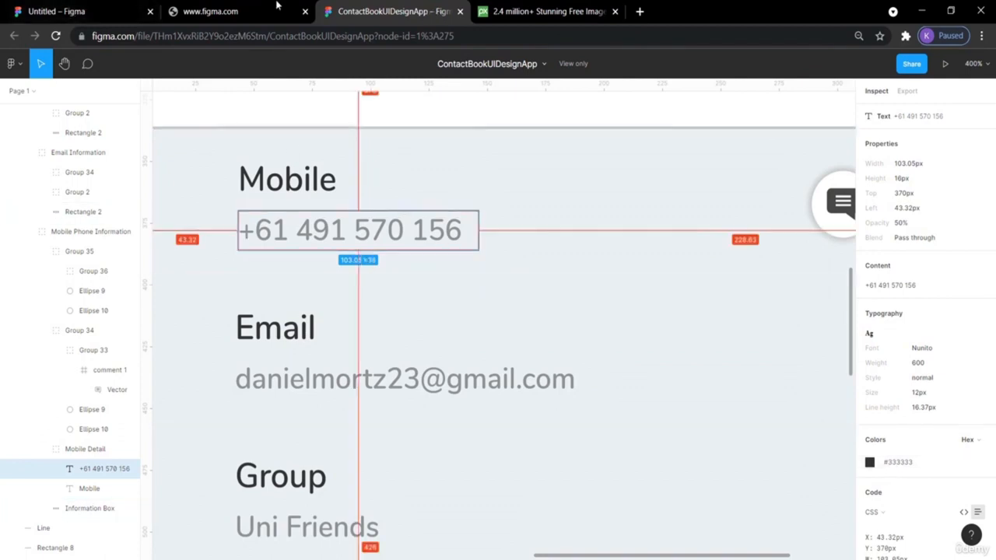
pyautogui.click(70, 11)
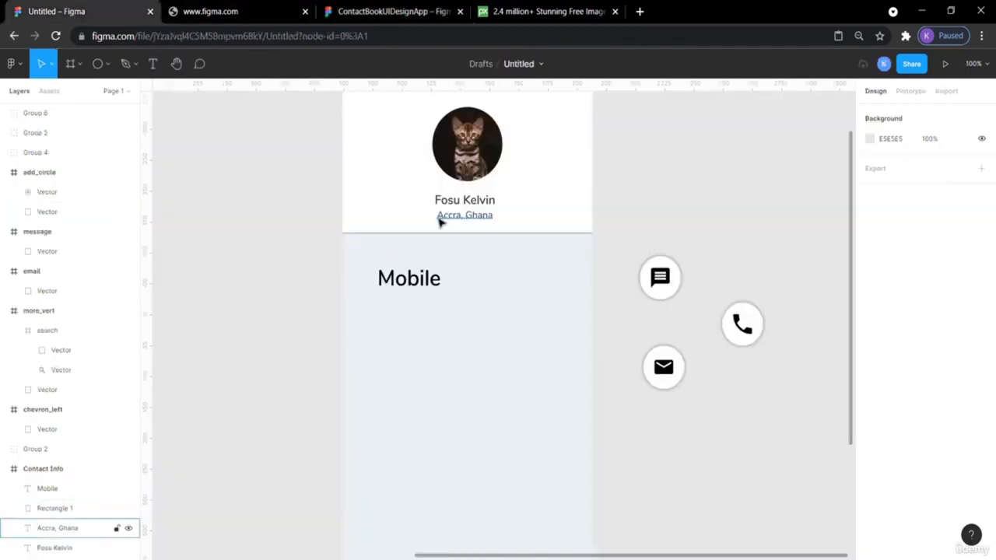
# - Paste a copy of the Accra, Ghana text and place it under Mobile
pyautogui.click(442, 218)
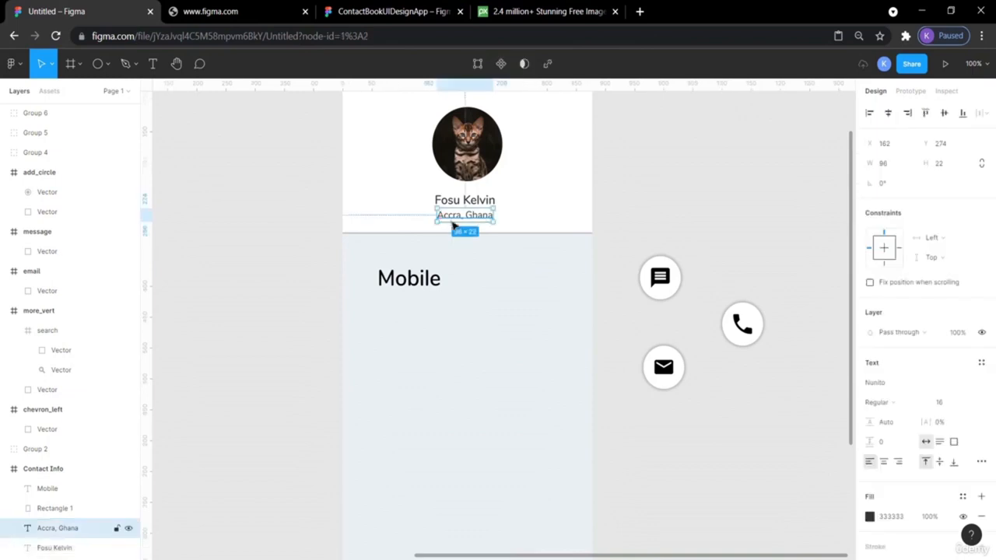
pyautogui.hotkey('ctrl', 'v')
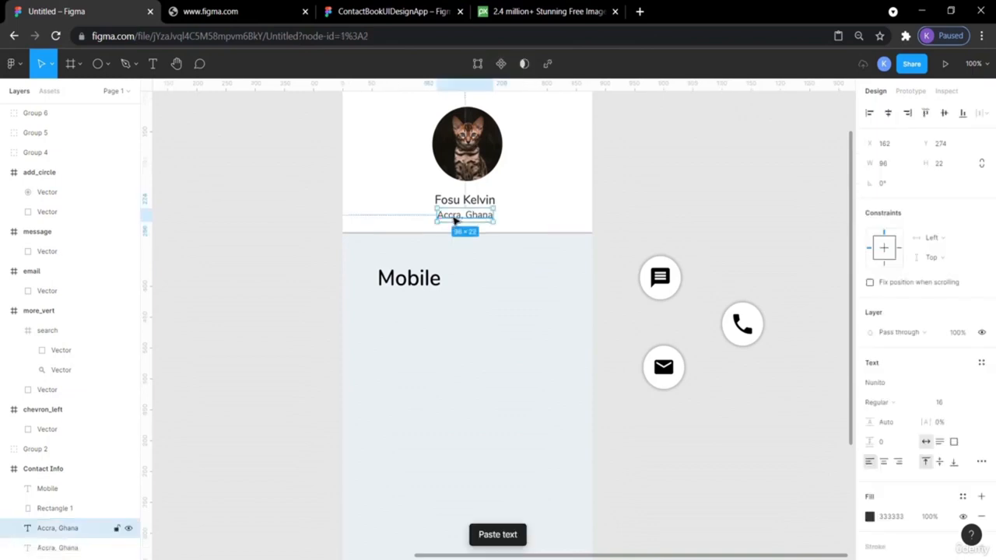
pyautogui.moveTo(455, 220)
pyautogui.mouseDown()
pyautogui.moveTo(429, 327)
pyautogui.moveTo(401, 302)
pyautogui.mouseUp()
pyautogui.doubleClick(401, 304)
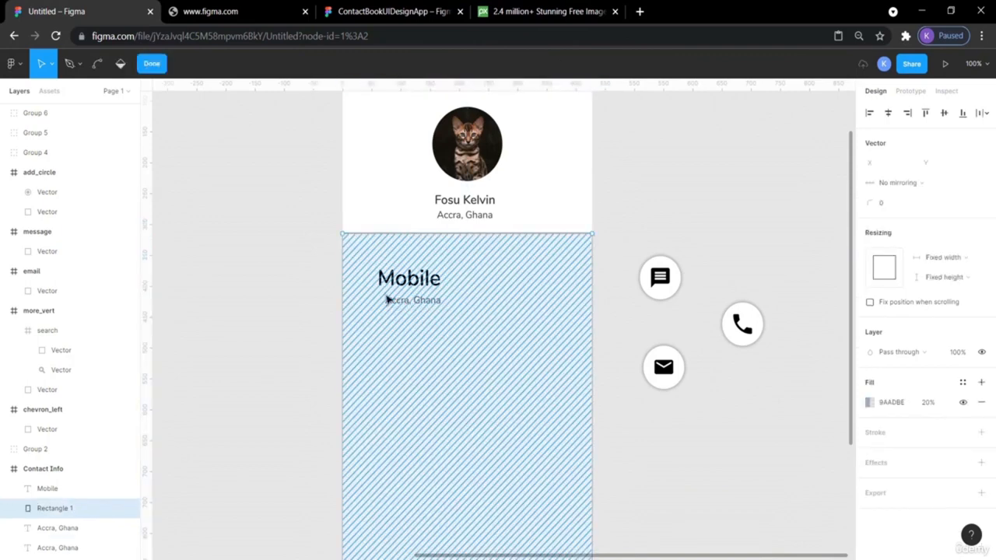
pyautogui.press('Escape')
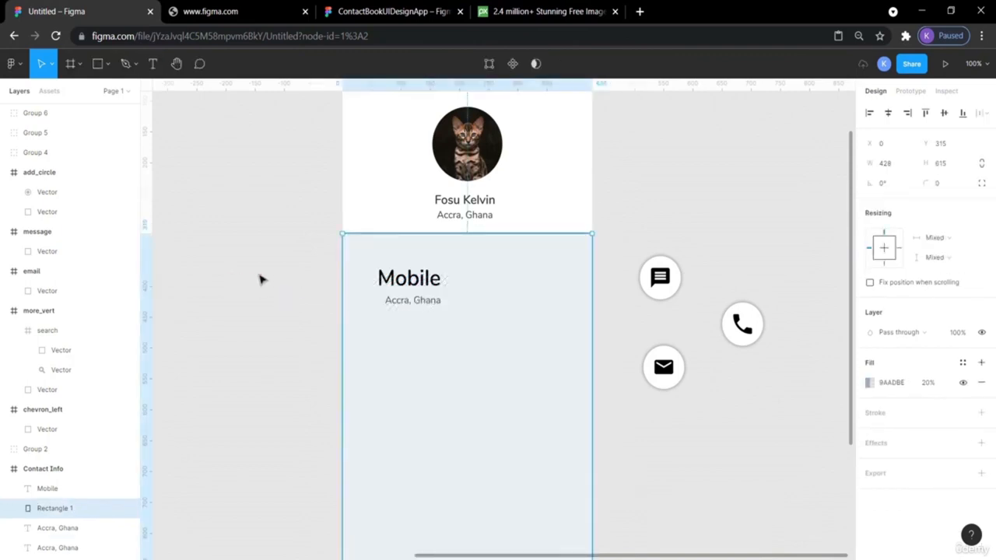
# - Try adjusting the panel rectangle, then undo placing the copied location text
pyautogui.click(260, 279)
pyautogui.click(402, 303)
pyautogui.doubleClick(402, 304)
pyautogui.press('Escape')
pyautogui.click(636, 162)
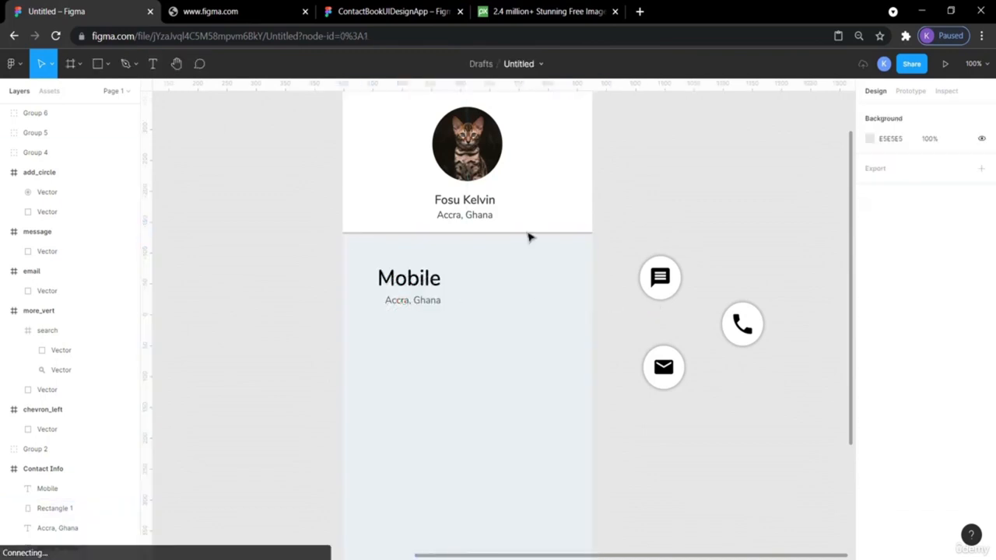
pyautogui.click(434, 302)
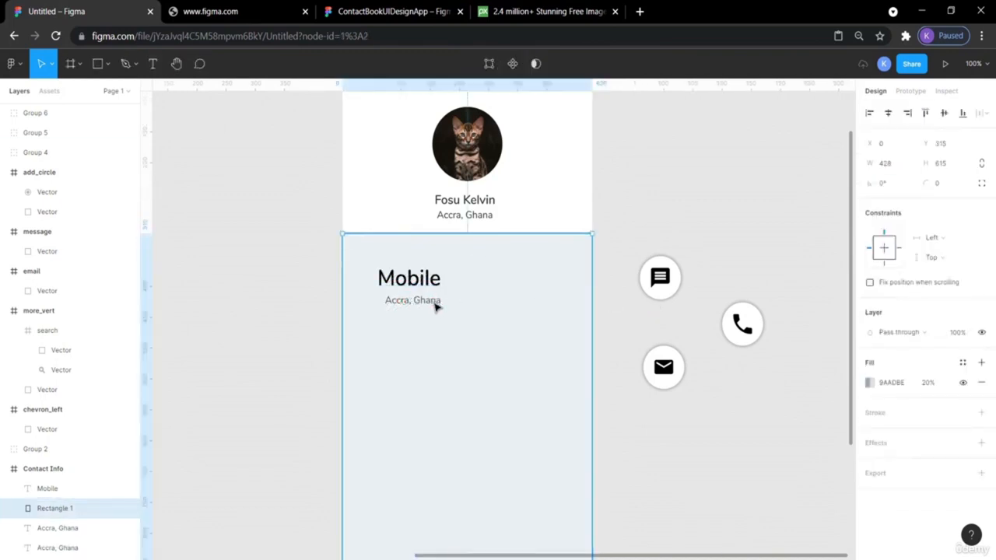
pyautogui.press('Escape')
pyautogui.click(415, 310)
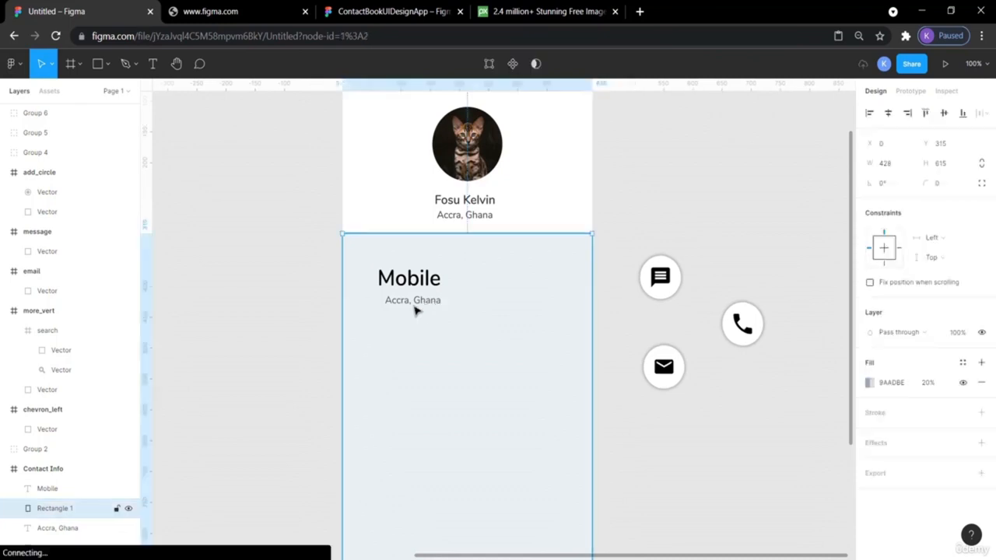
pyautogui.press('Return')
pyautogui.press('Escape')
pyautogui.press('Return')
pyautogui.press('Escape')
pyautogui.press('Escape')
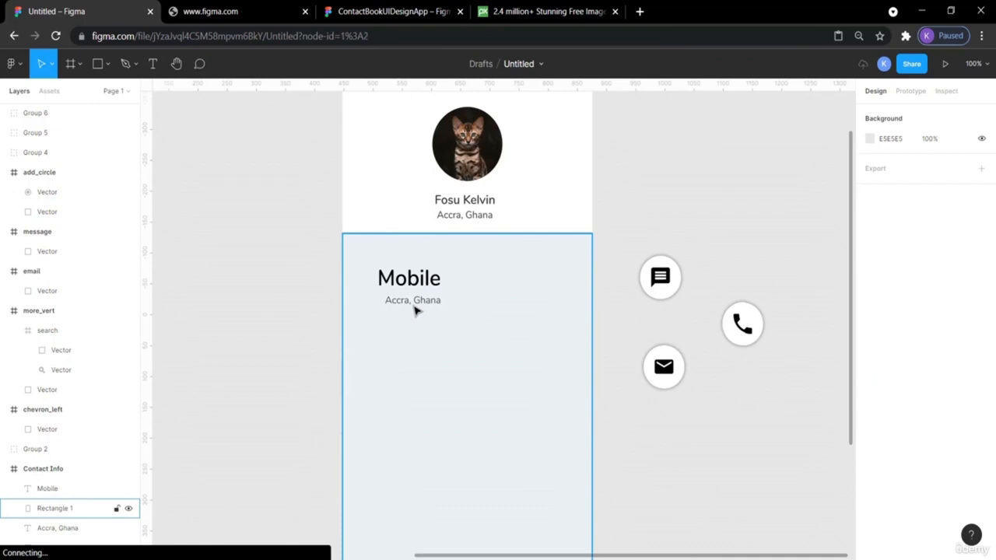
pyautogui.click(415, 309)
pyautogui.press('Return')
pyautogui.press('Escape')
pyautogui.press('Escape')
pyautogui.click(414, 310)
pyautogui.press('Return')
pyautogui.press('Escape')
pyautogui.hotkey('ctrl', 'z')
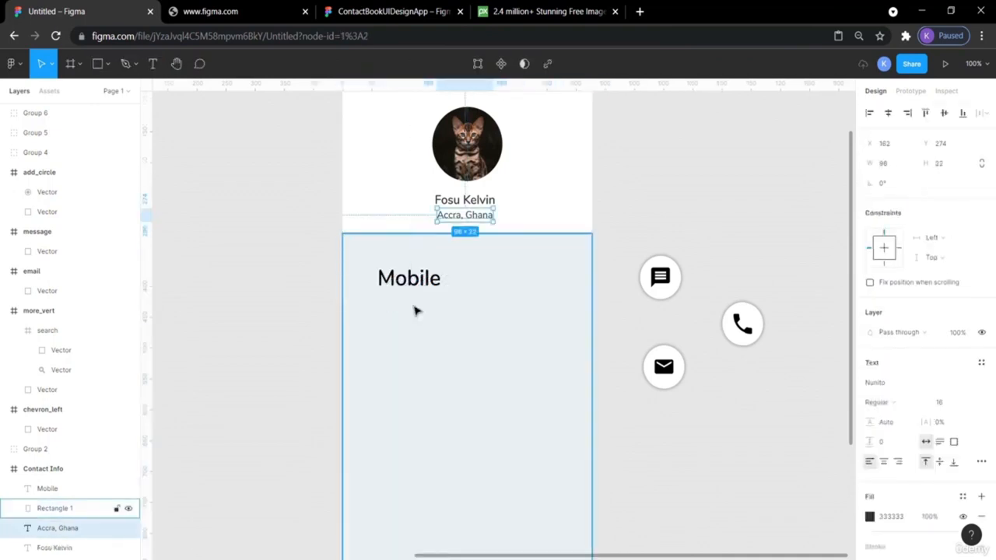
# - Paste a fresh copy of the Accra, Ghana text beside the frame
pyautogui.click(661, 174)
pyautogui.click(482, 217)
pyautogui.click(656, 190)
pyautogui.hotkey('ctrl', 'v')
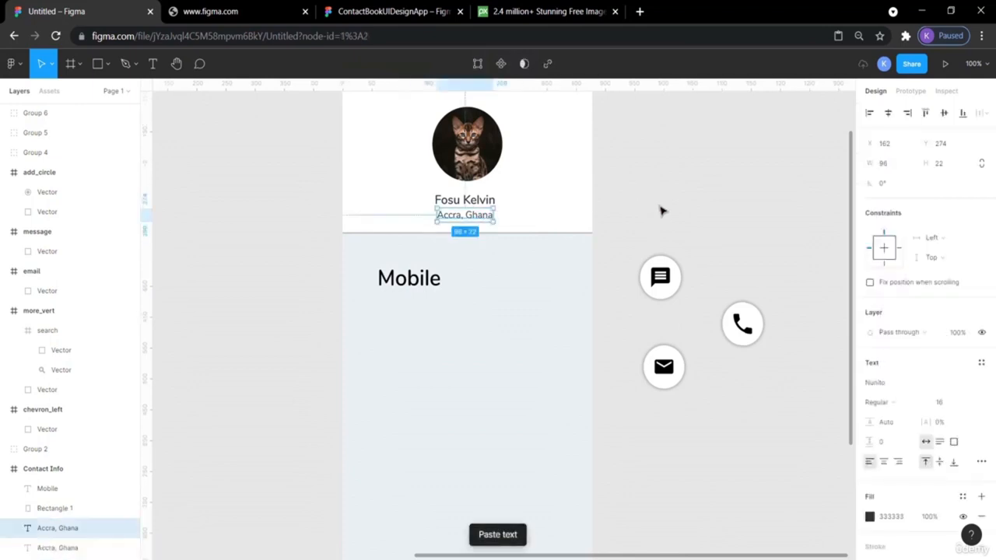
pyautogui.moveTo(484, 218); pyautogui.dragTo(674, 204)
# - Recolour the copied Accra, Ghana text to the light grey B7B7B7 swatch
pyautogui.doubleClick(672, 202)
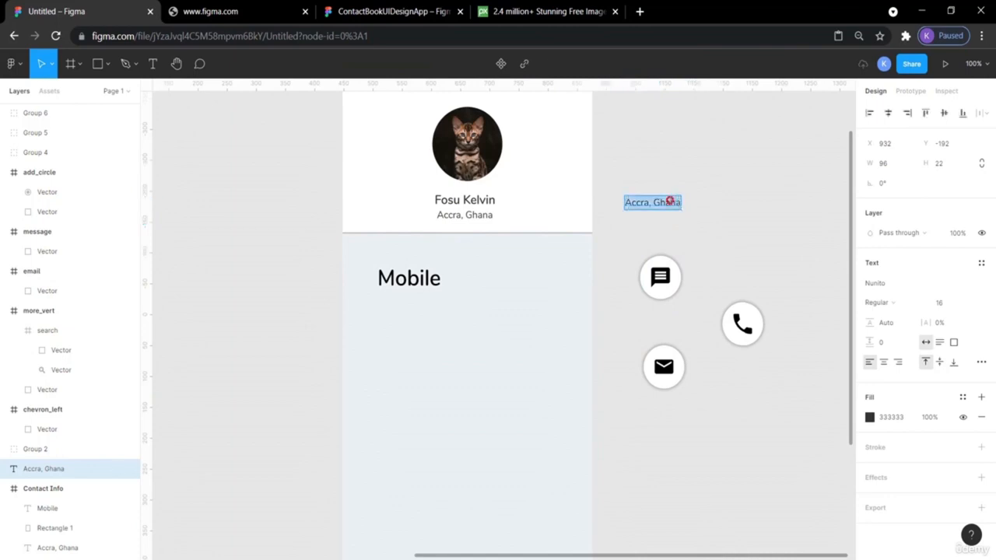
pyautogui.click(870, 418)
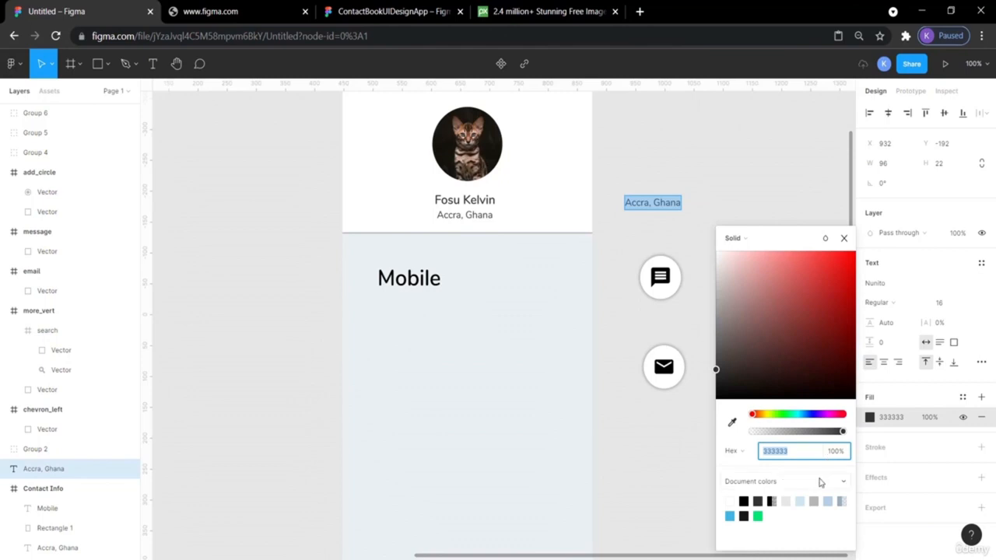
pyautogui.click(814, 500)
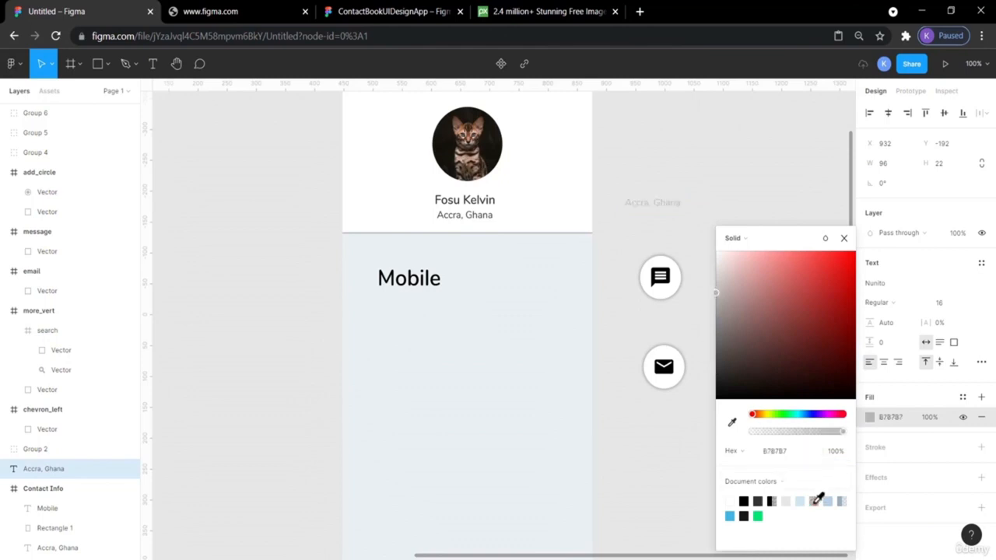
pyautogui.click(700, 188)
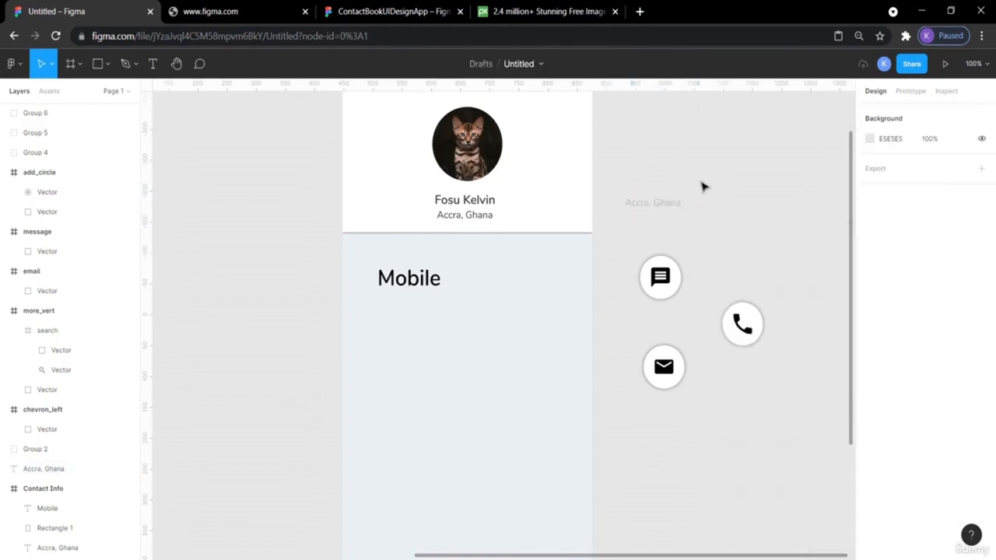
pyautogui.click(674, 207)
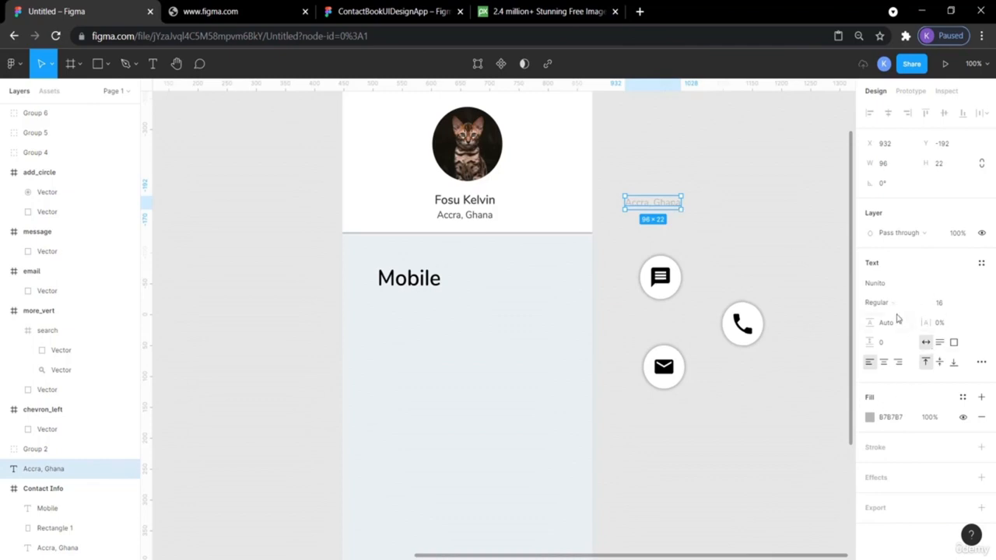
pyautogui.click(749, 196)
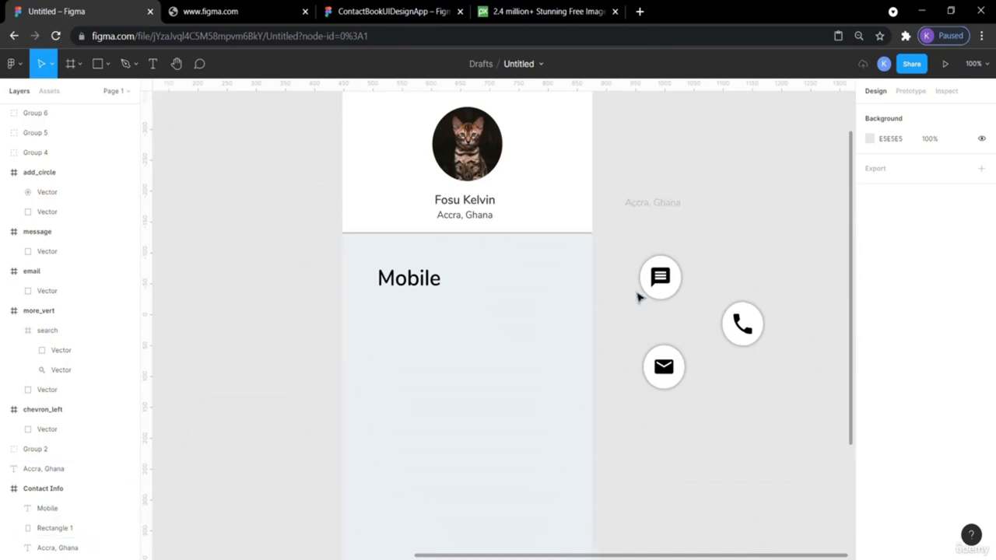
# - Set the Mobile heading's font size to 20
pyautogui.scroll(-2, 745, 231)
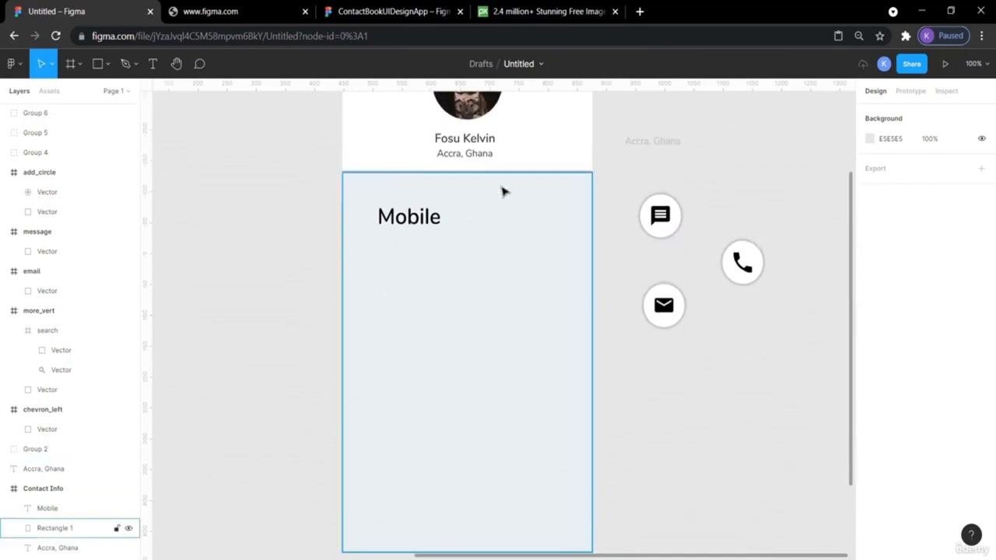
pyautogui.click(412, 217)
pyautogui.click(483, 142)
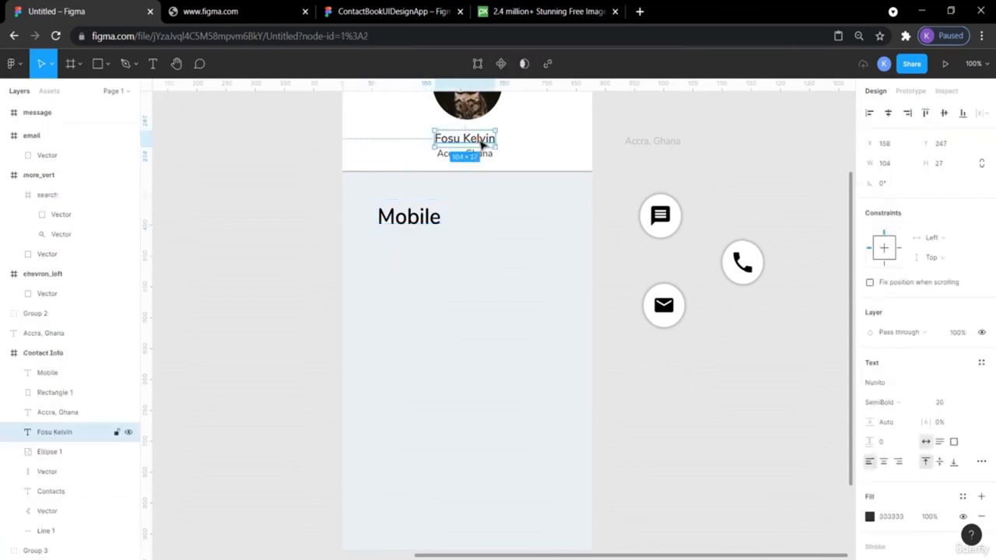
pyautogui.doubleClick(423, 216)
pyautogui.click(944, 403)
pyautogui.press('Return')
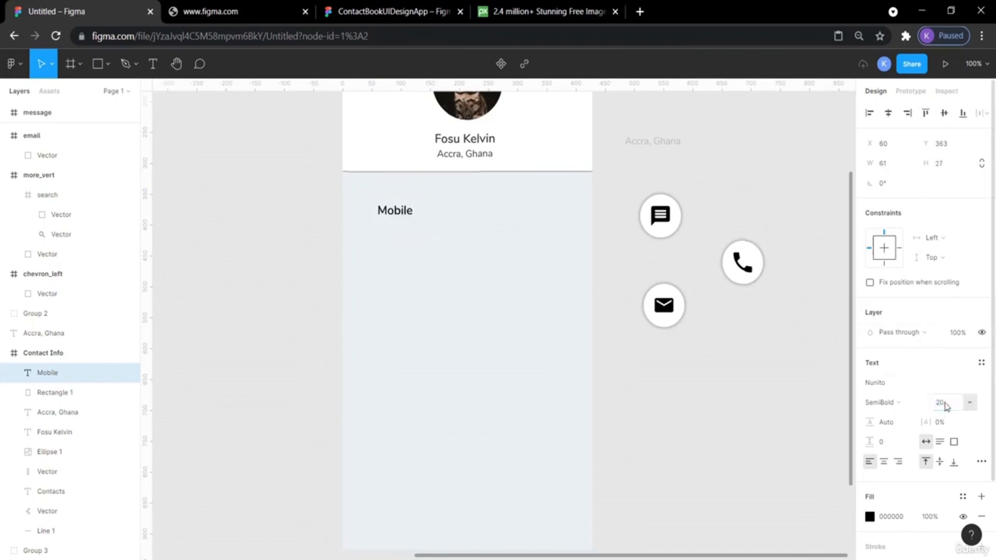
pyautogui.press('Escape')
# - Move the grey text under Mobile and replace its wording with the contact's phone number
pyautogui.click(673, 146)
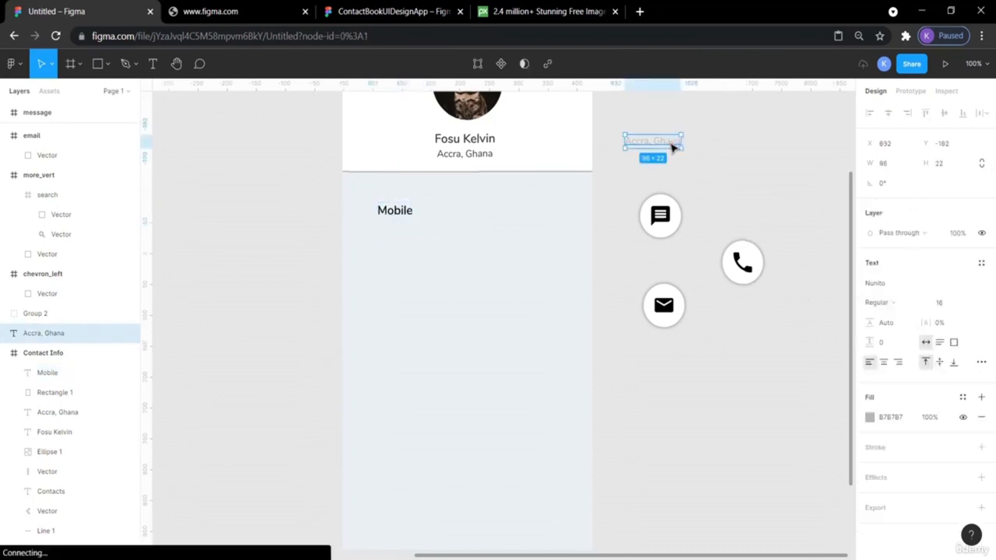
pyautogui.moveTo(673, 145); pyautogui.dragTo(426, 231)
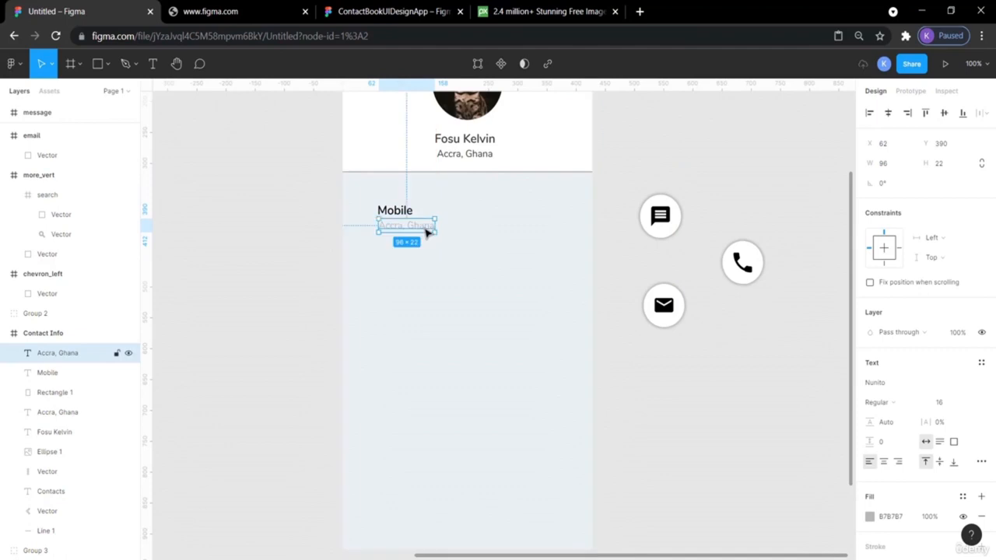
pyautogui.doubleClick(425, 226)
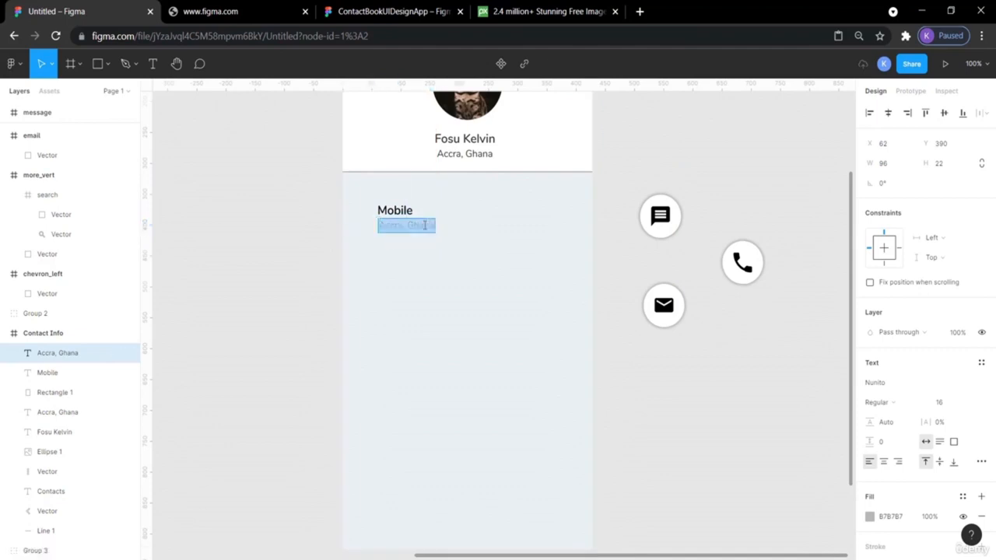
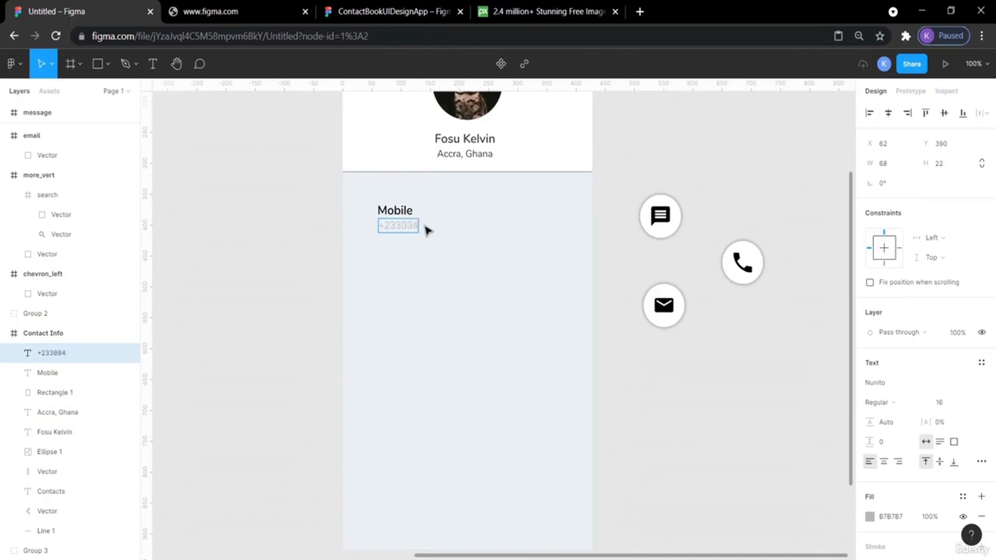
pyautogui.press('Escape')
pyautogui.scroll(4, 652, 180)
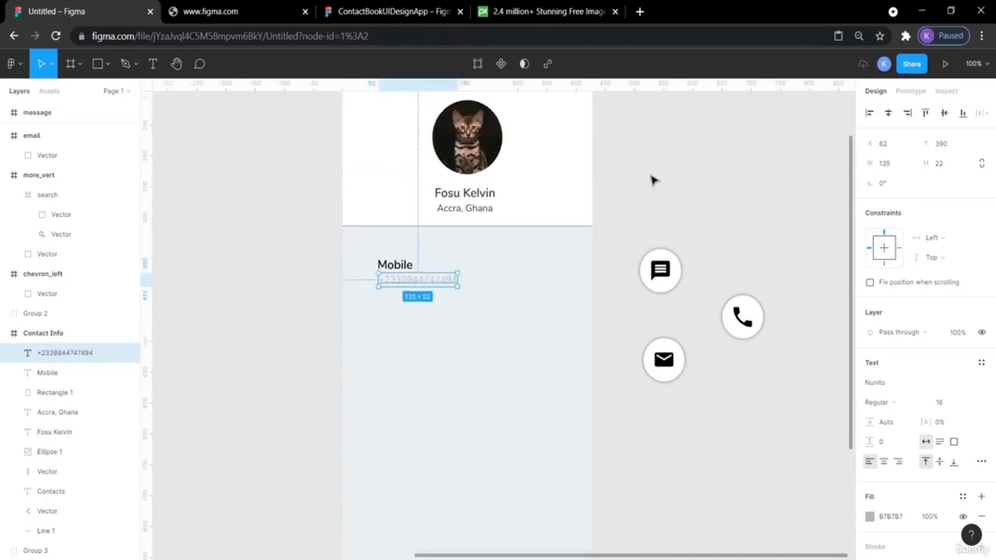
# - Add a vertical guide at X 45 and snap Mobile and the phone number to it
pyautogui.click(641, 178)
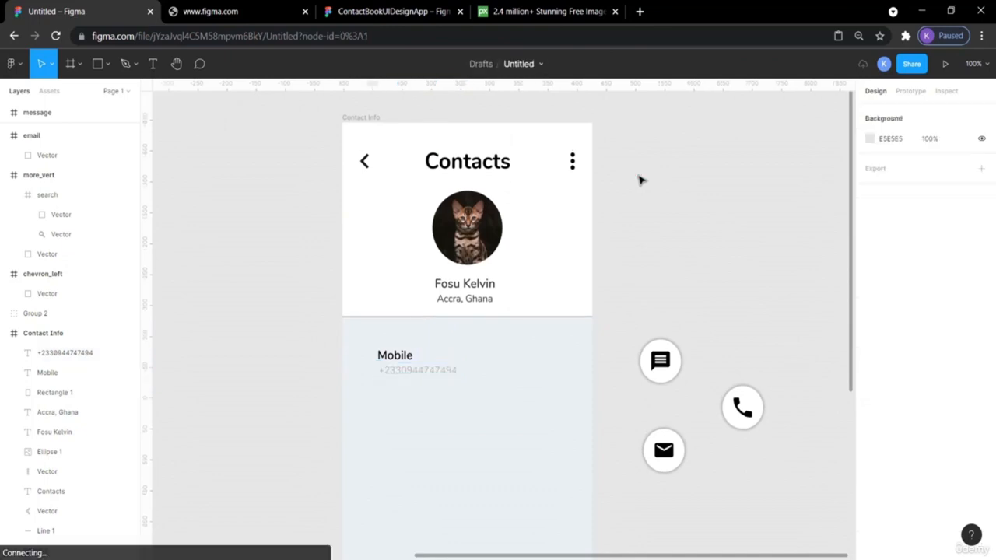
pyautogui.moveTo(151, 266); pyautogui.dragTo(369, 306)
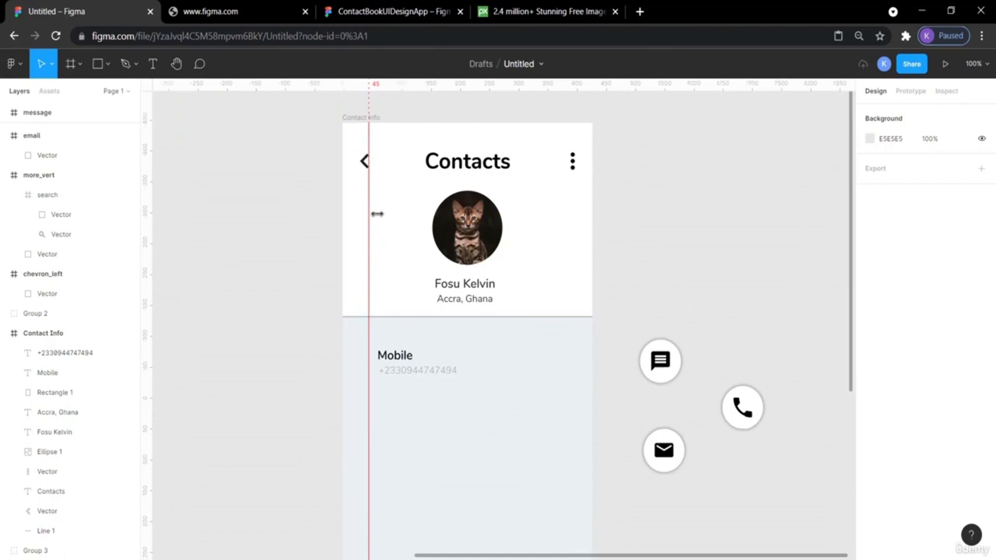
pyautogui.moveTo(393, 355); pyautogui.dragTo(383, 357)
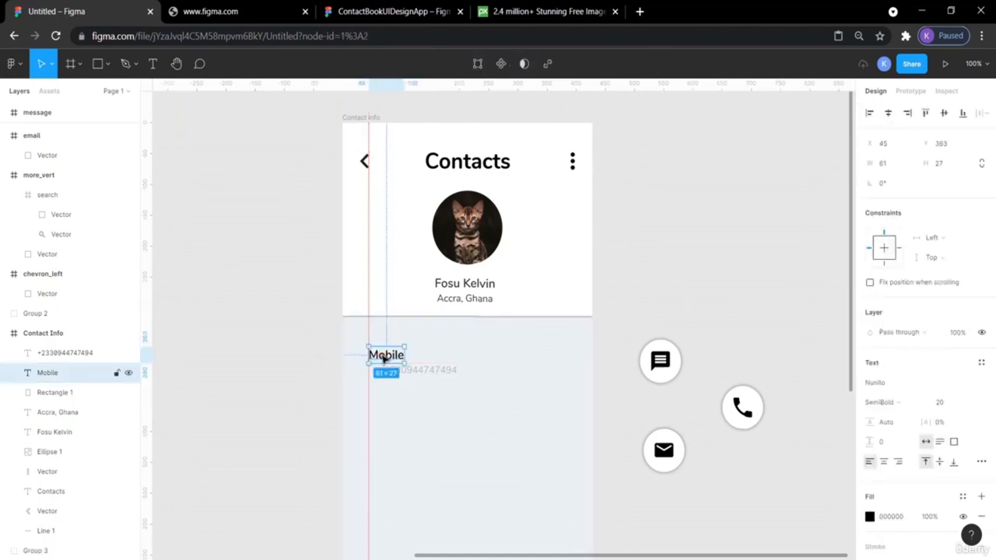
pyautogui.click(420, 374)
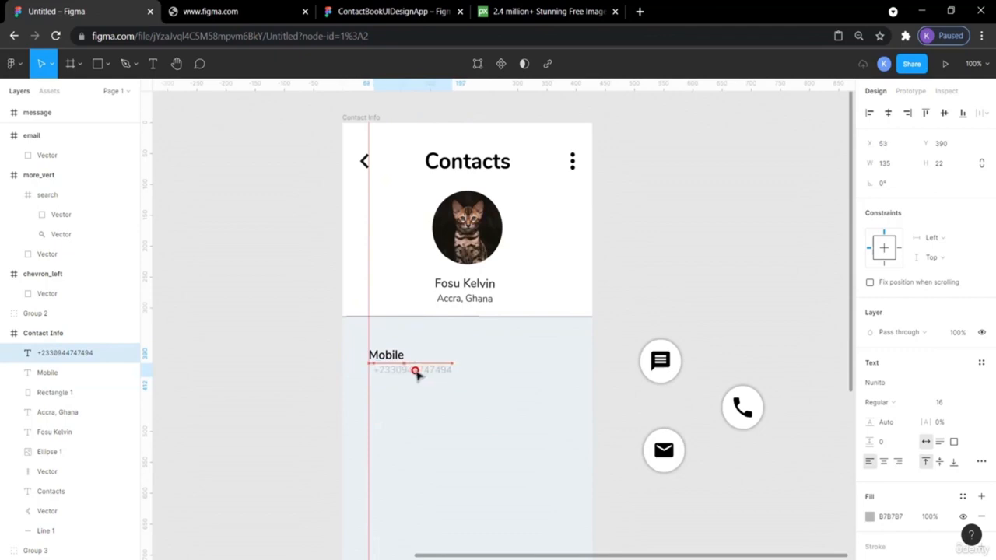
pyautogui.moveTo(415, 373); pyautogui.dragTo(413, 378)
pyautogui.click(285, 350)
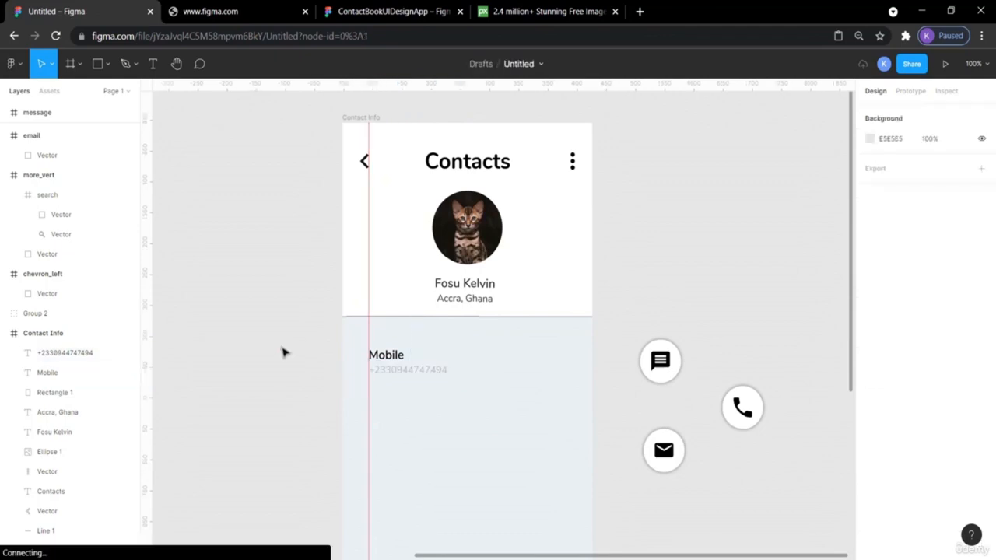
pyautogui.scroll(-4, 702, 285)
pyautogui.scroll(3, 702, 286)
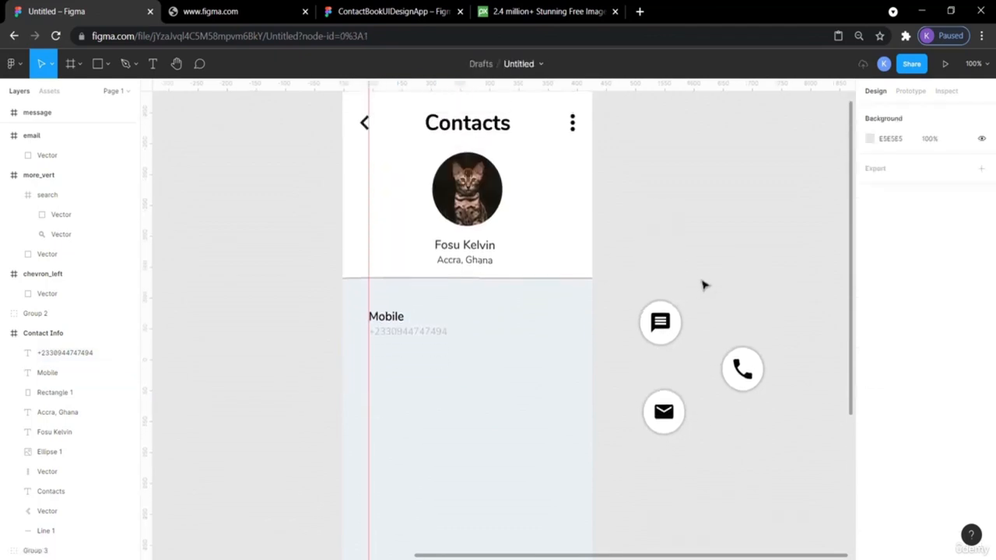
pyautogui.click(393, 11)
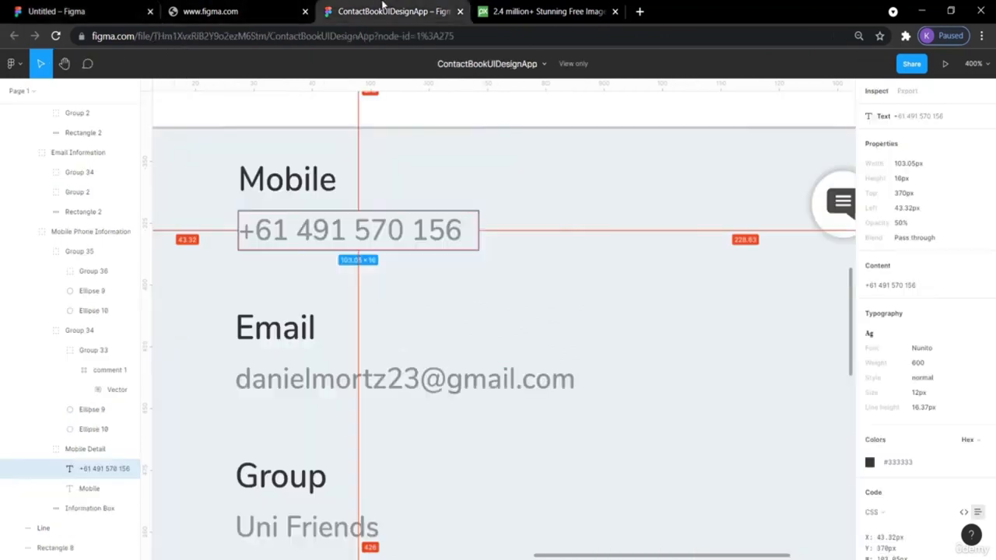
pyautogui.scroll(-5, 554, 231)
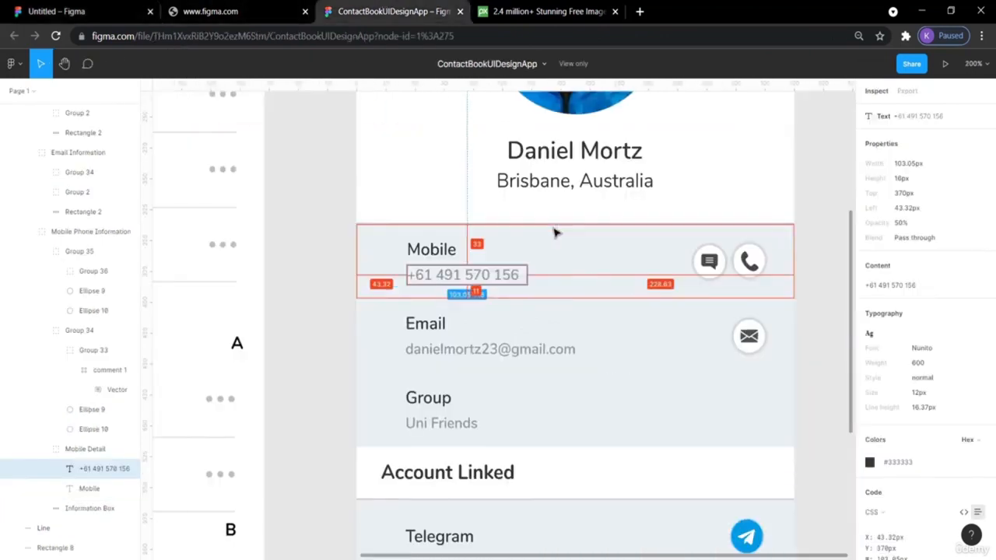
pyautogui.click(287, 216)
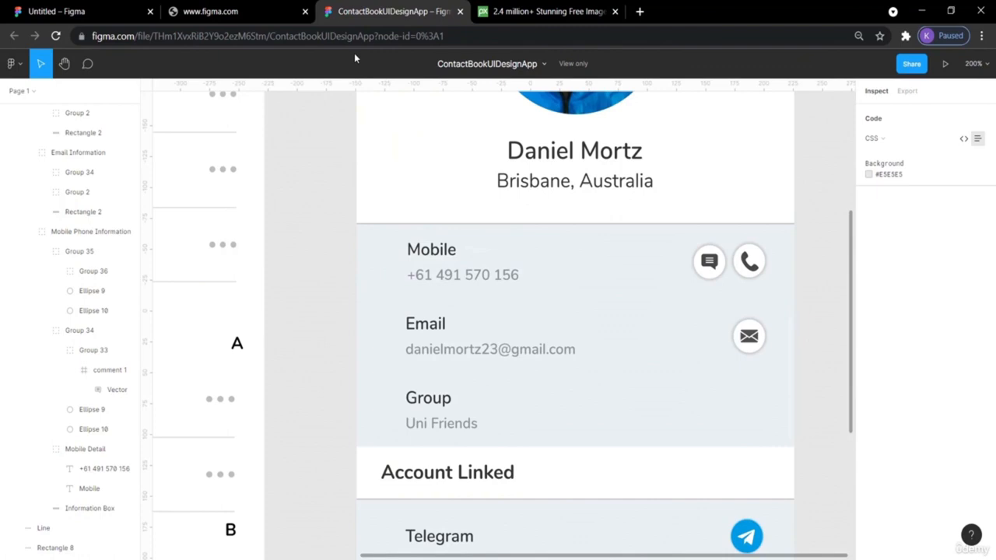
pyautogui.scroll(5, 307, 187)
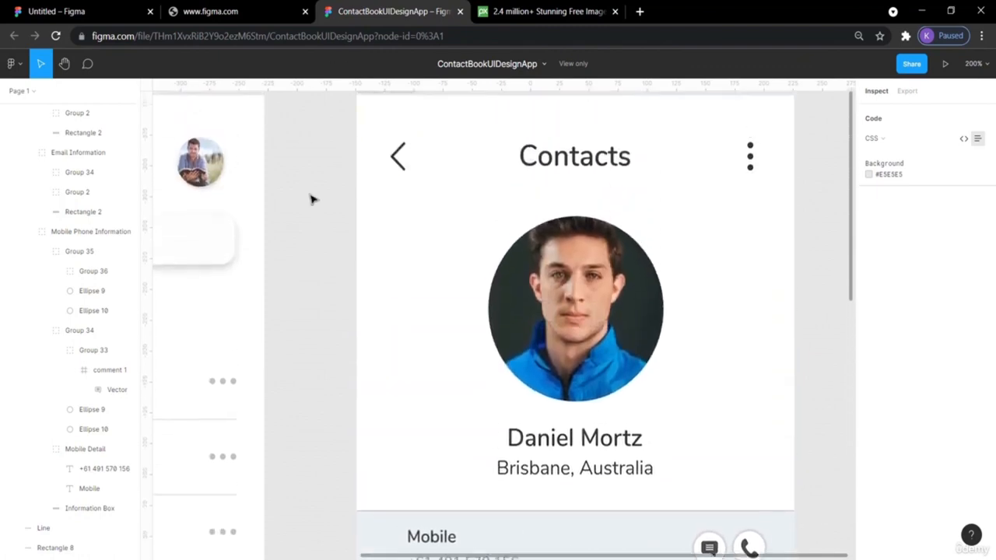
pyautogui.scroll(-5, 309, 200)
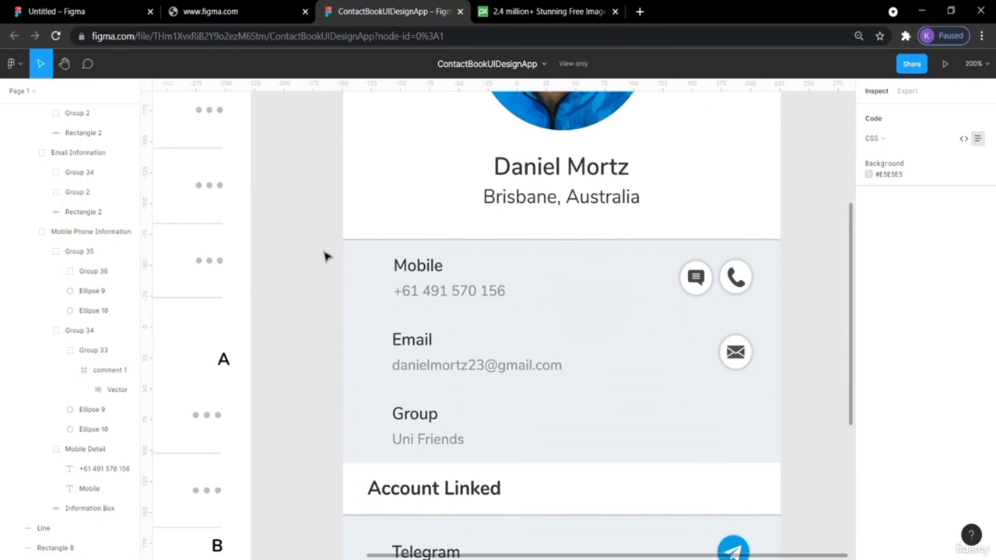
pyautogui.click(91, 9)
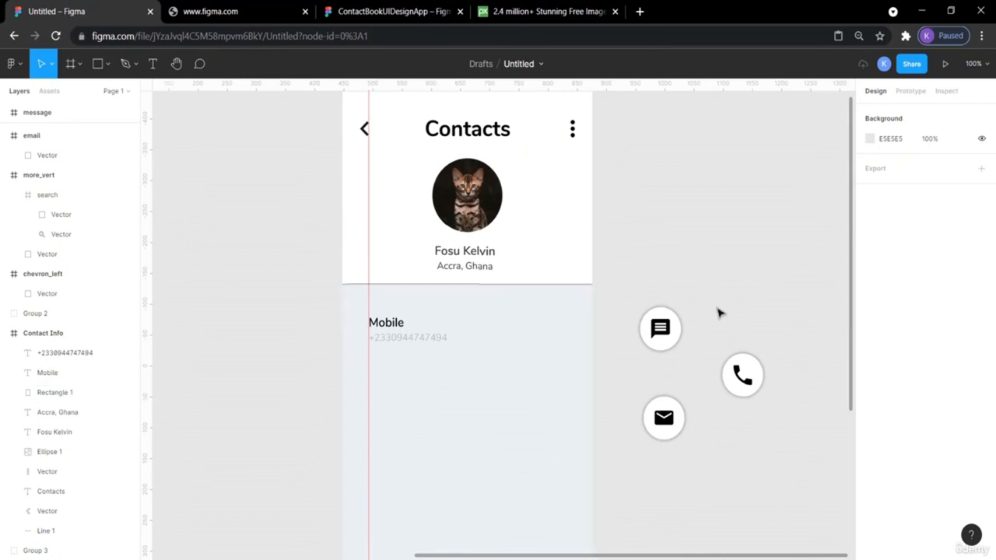
# - Nudge the Mobile heading and phone number up slightly, checking spacing to the grey rectangle
pyautogui.click(405, 345)
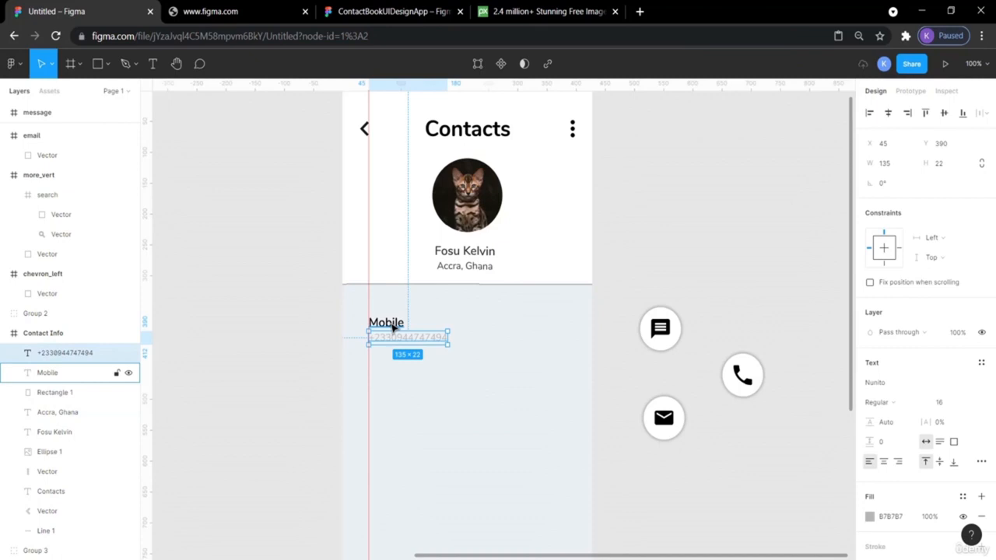
pyautogui.keyDown('shift'); pyautogui.click(393, 326); pyautogui.keyUp('shift')
pyautogui.moveTo(393, 326); pyautogui.dragTo(390, 321)
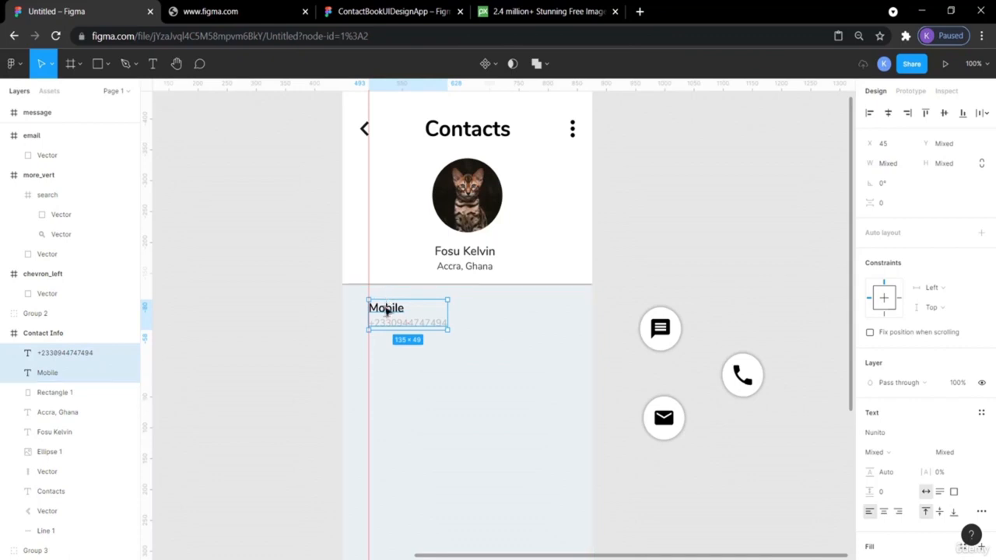
pyautogui.press('alt')
pyautogui.click(671, 238)
# - Add a vertical guide just inside the card's right edge, comparing against the reference design
pyautogui.moveTo(151, 289); pyautogui.dragTo(573, 344)
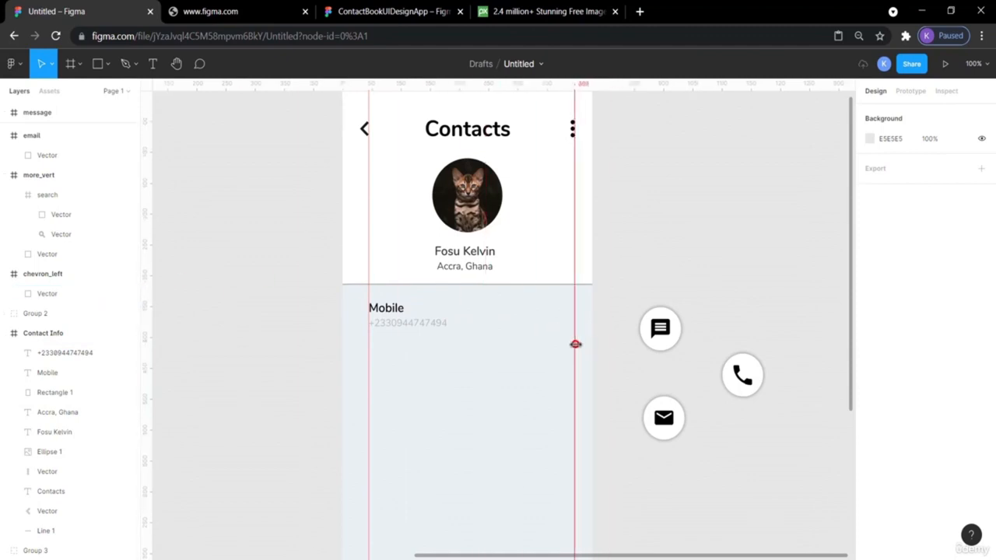
pyautogui.click(373, 12)
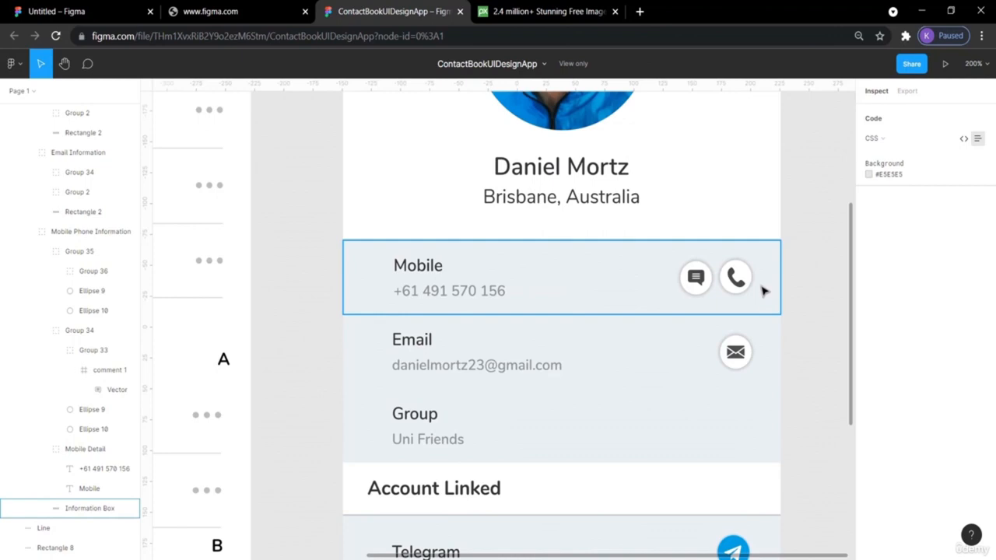
pyautogui.scroll(6, 763, 291)
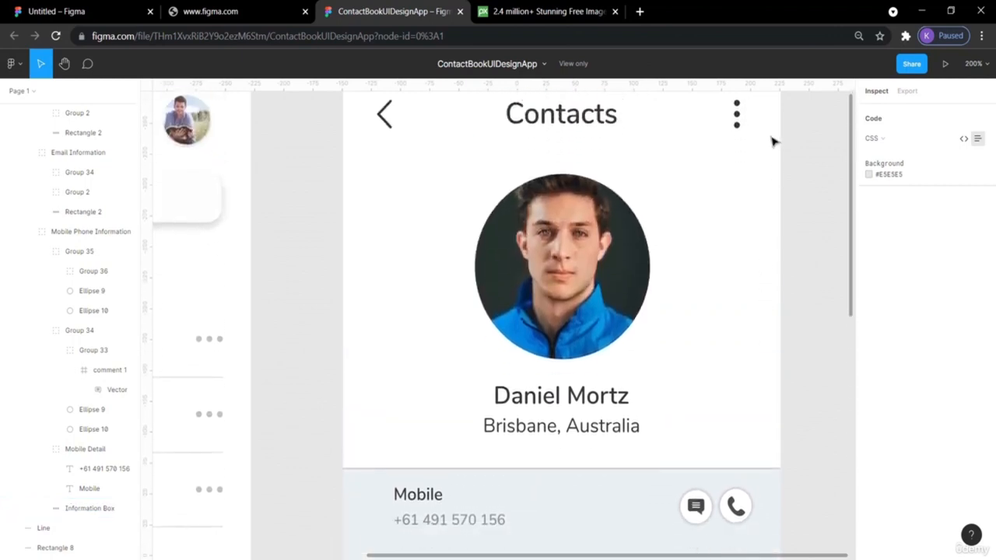
pyautogui.scroll(-4, 773, 141)
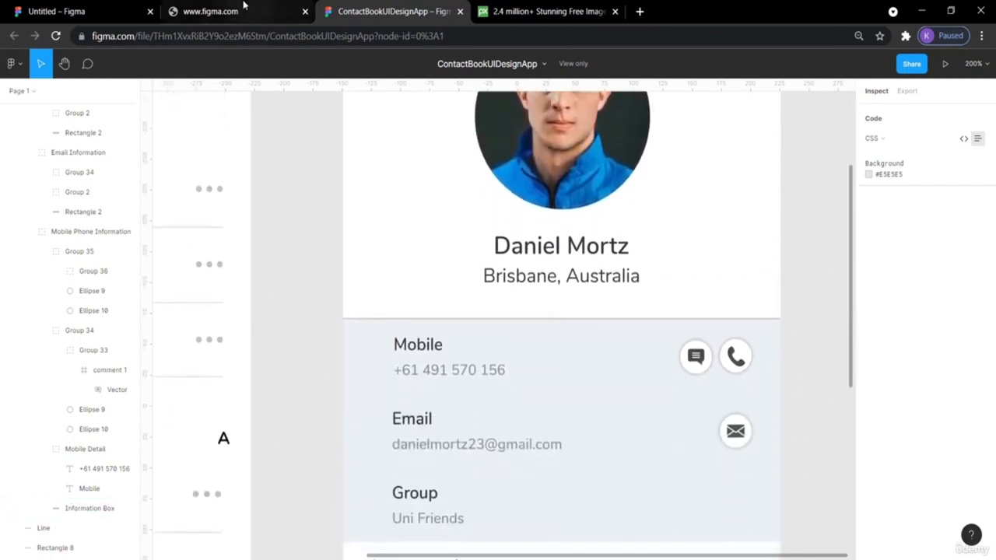
pyautogui.click(84, 12)
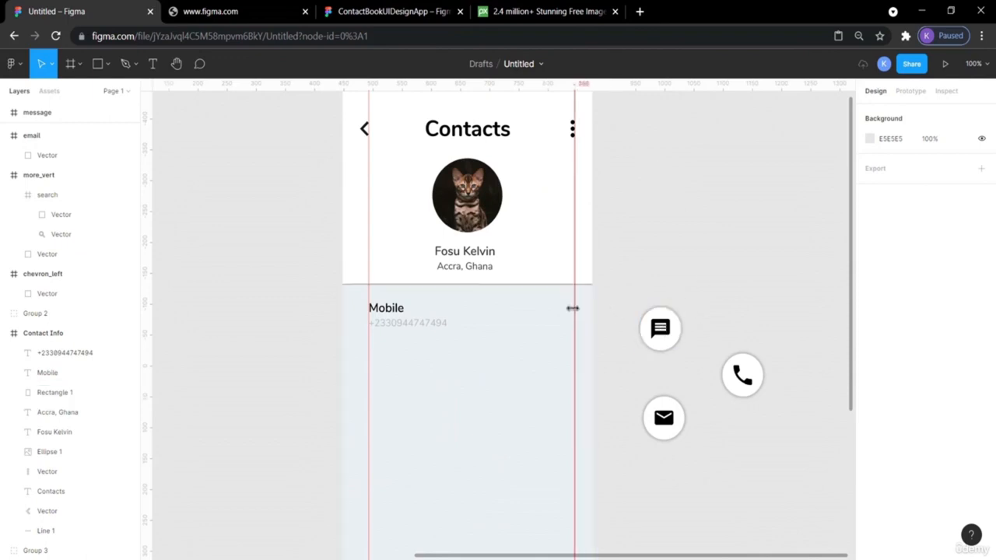
# - Move the message button into Contact Info beside Mobile and shrink it to 36×36
pyautogui.click(661, 327)
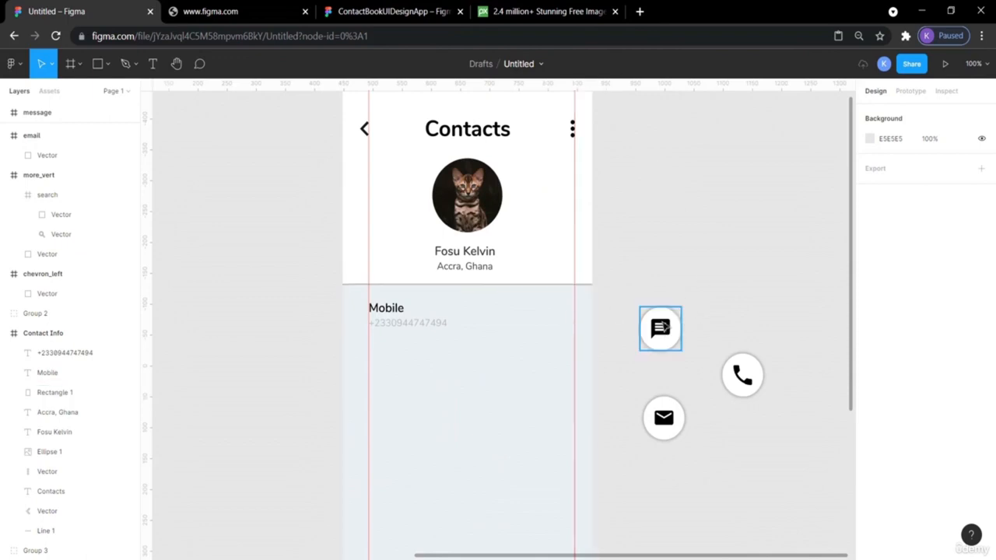
pyautogui.moveTo(661, 327); pyautogui.dragTo(557, 307)
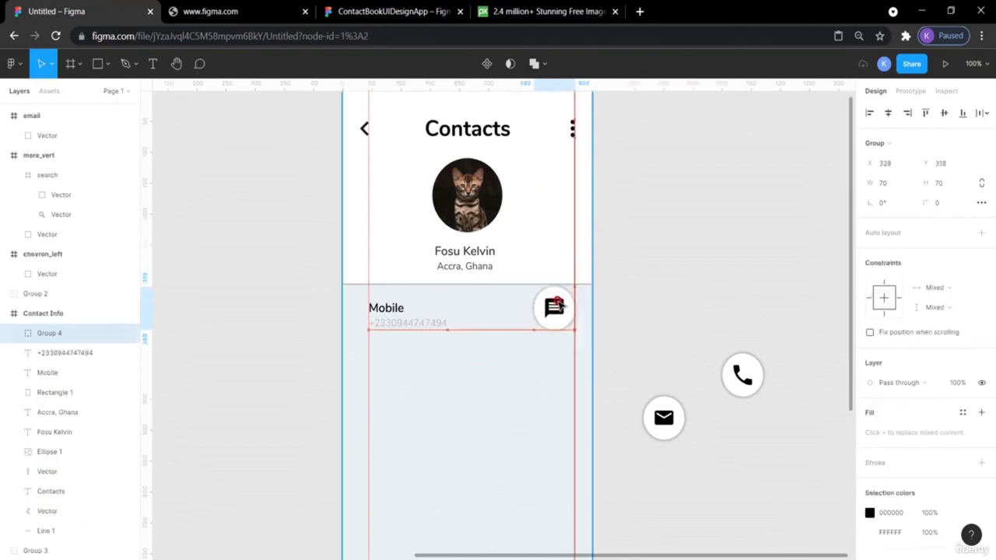
pyautogui.click(393, 11)
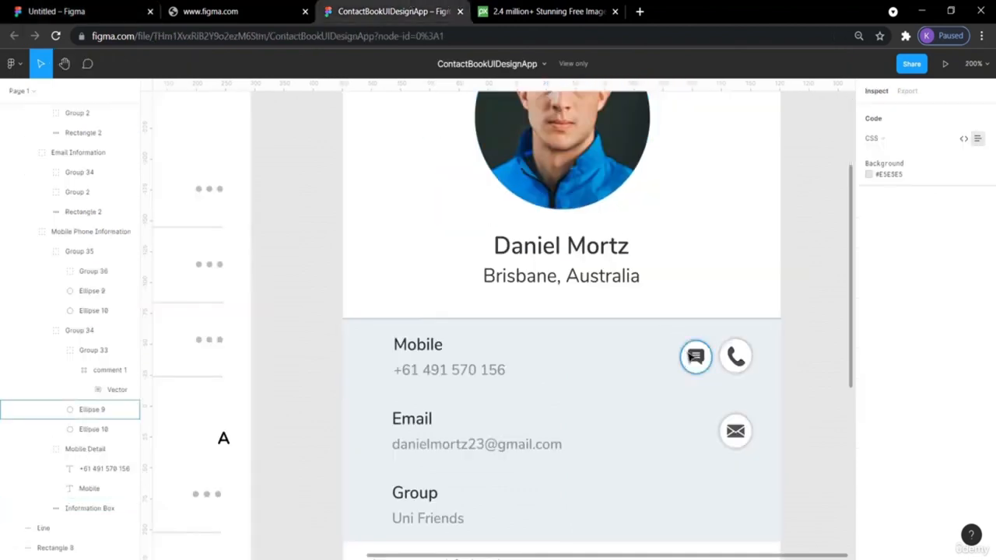
pyautogui.scroll(3, 721, 358)
pyautogui.scroll(-3, 720, 358)
pyautogui.click(62, 10)
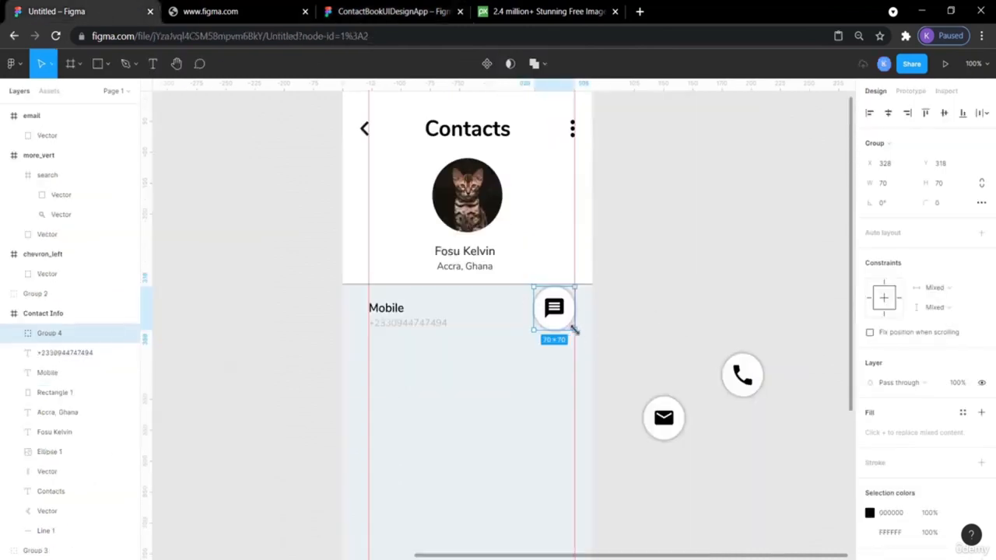
pyautogui.press('alt')
pyautogui.moveTo(575, 329); pyautogui.dragTo(532, 316)
pyautogui.click(703, 317)
# - Shrink the call button to 36×36 and place it beside the message button
pyautogui.click(676, 327)
pyautogui.moveTo(664, 418); pyautogui.dragTo(658, 311)
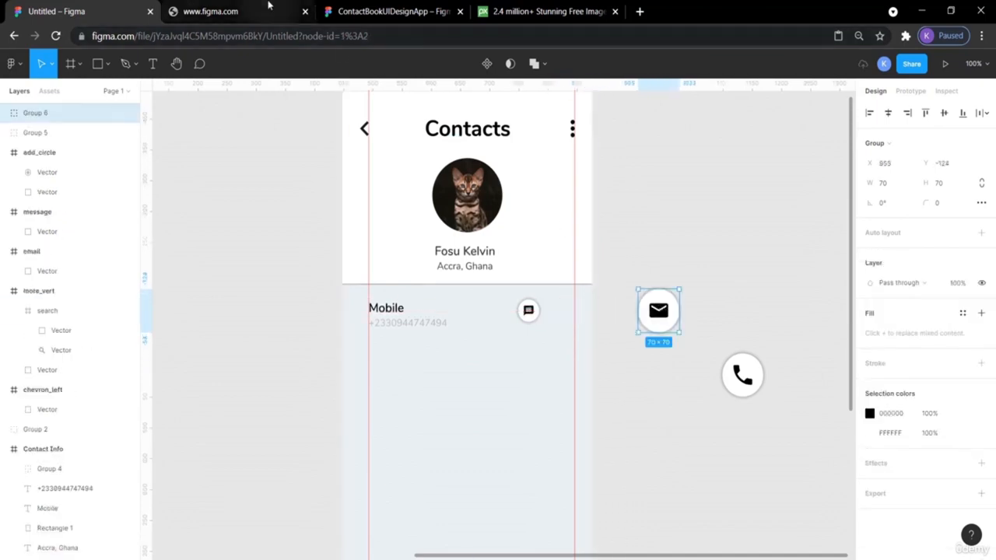
pyautogui.click(420, 13)
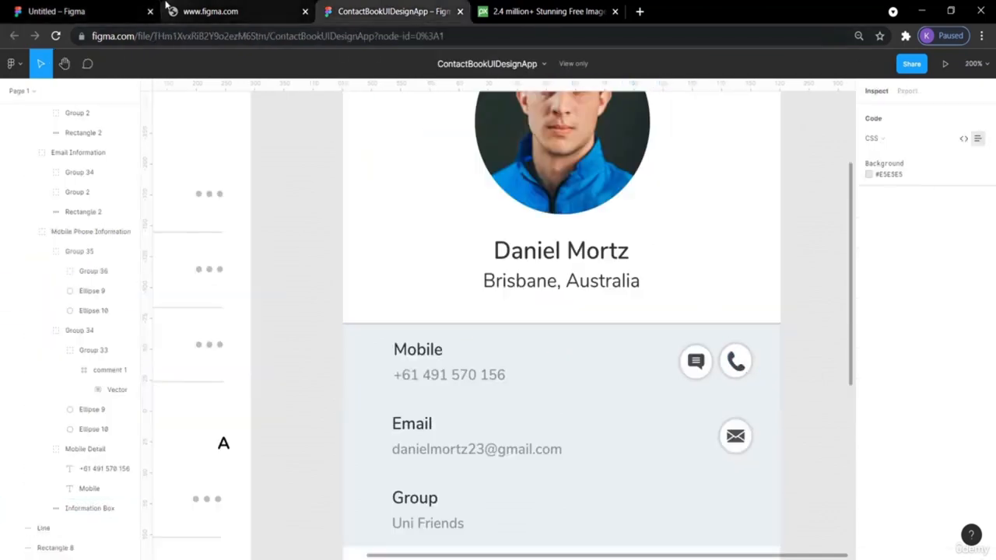
pyautogui.click(70, 7)
pyautogui.click(754, 380)
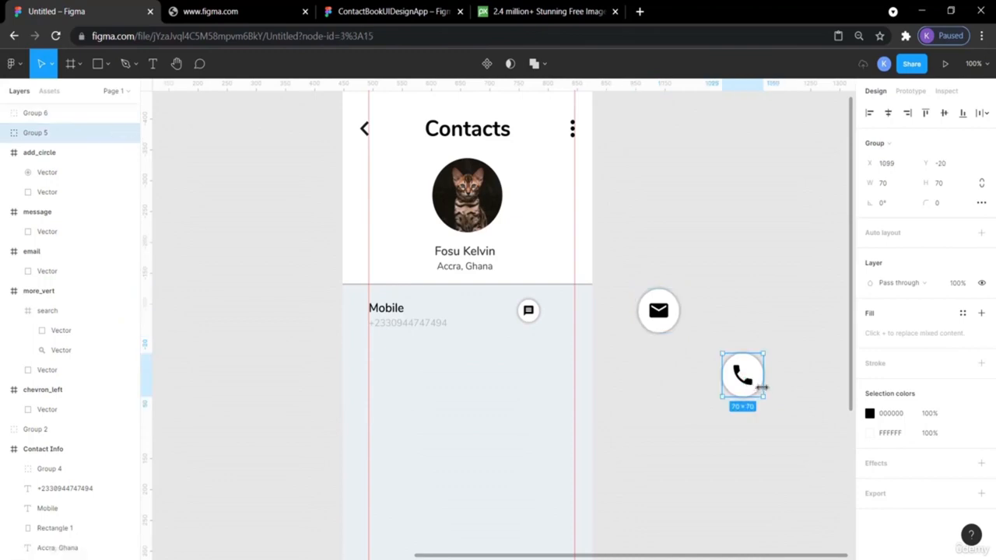
pyautogui.moveTo(763, 399); pyautogui.dragTo(563, 318)
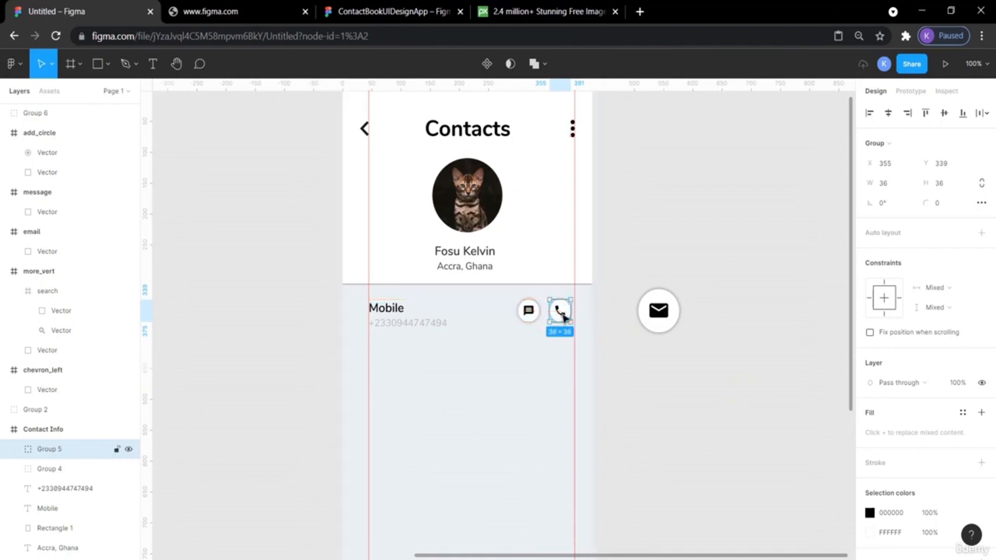
pyautogui.click(658, 225)
# - Nudge the message and call buttons together right to the margin guide
pyautogui.click(530, 311)
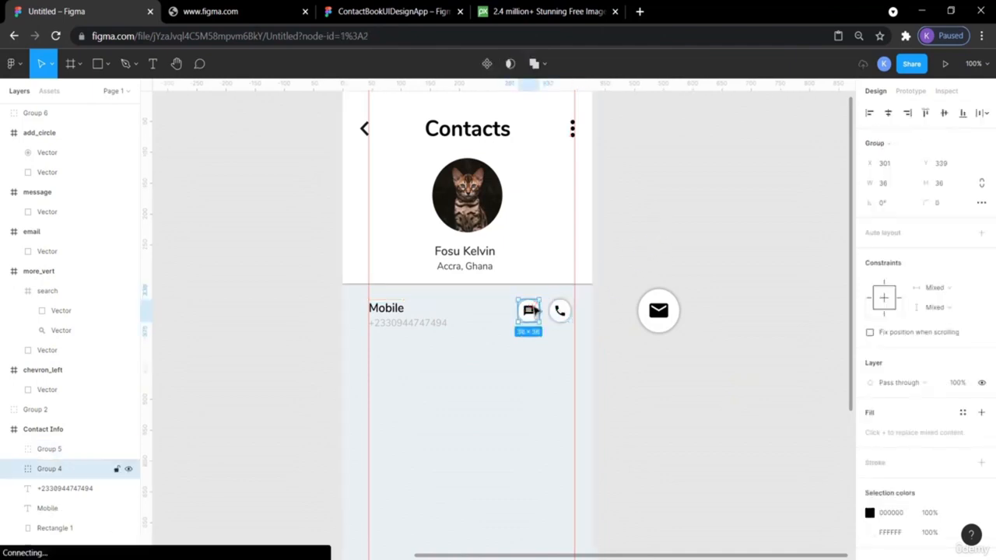
pyautogui.click(603, 290)
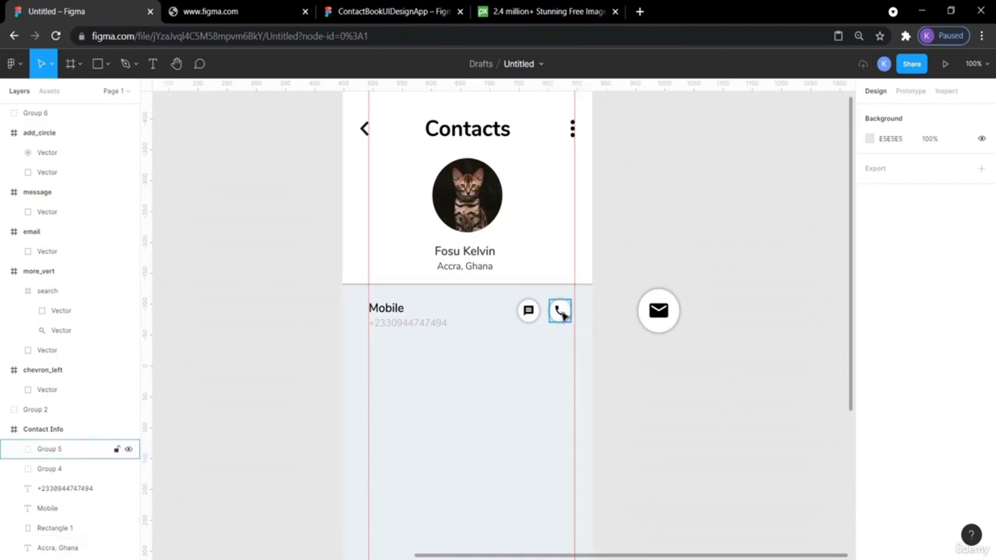
pyautogui.click(562, 310)
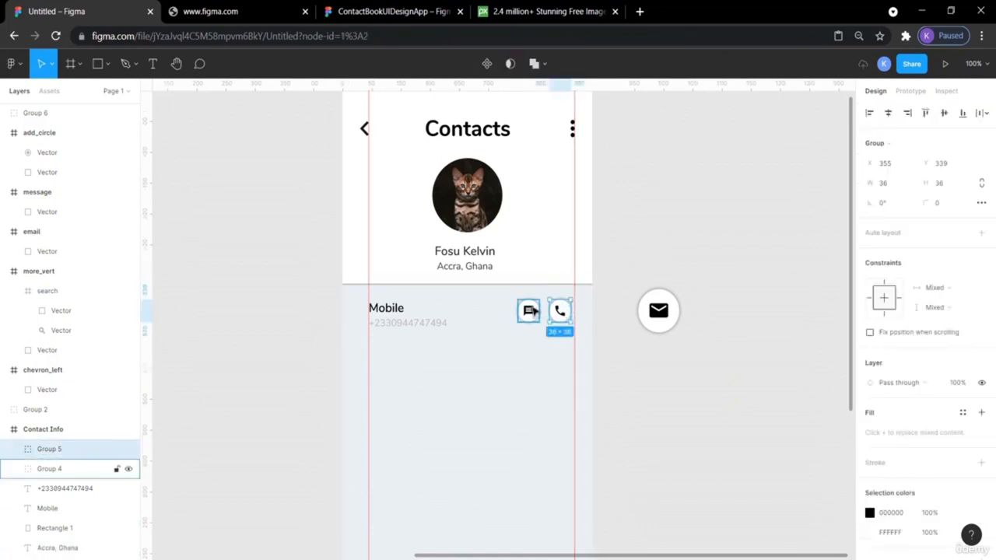
pyautogui.keyDown('shift'); pyautogui.click(532, 311); pyautogui.keyUp('shift')
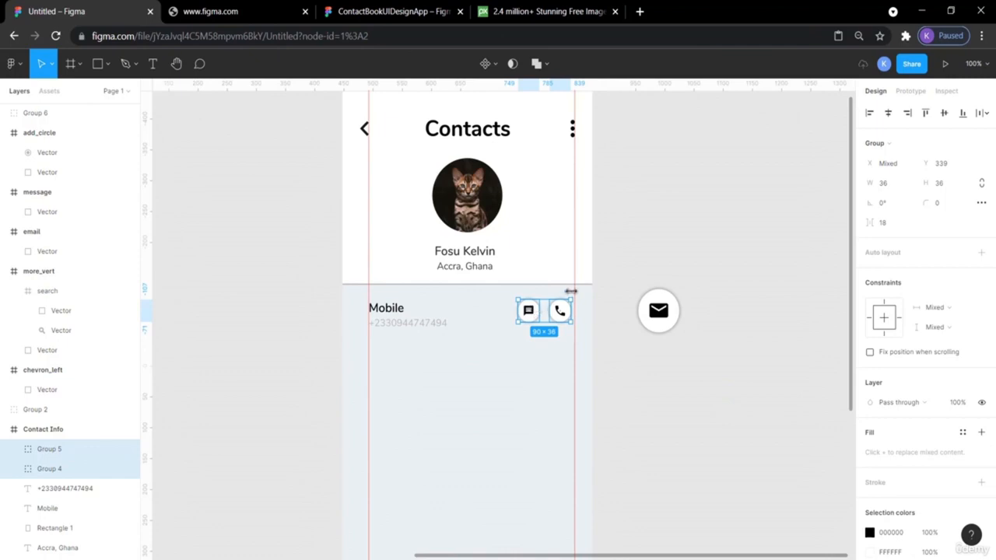
pyautogui.press('Right')
pyautogui.press('Right')
pyautogui.press('Right')
pyautogui.press('Right')
pyautogui.press('Right')
pyautogui.press('Right')
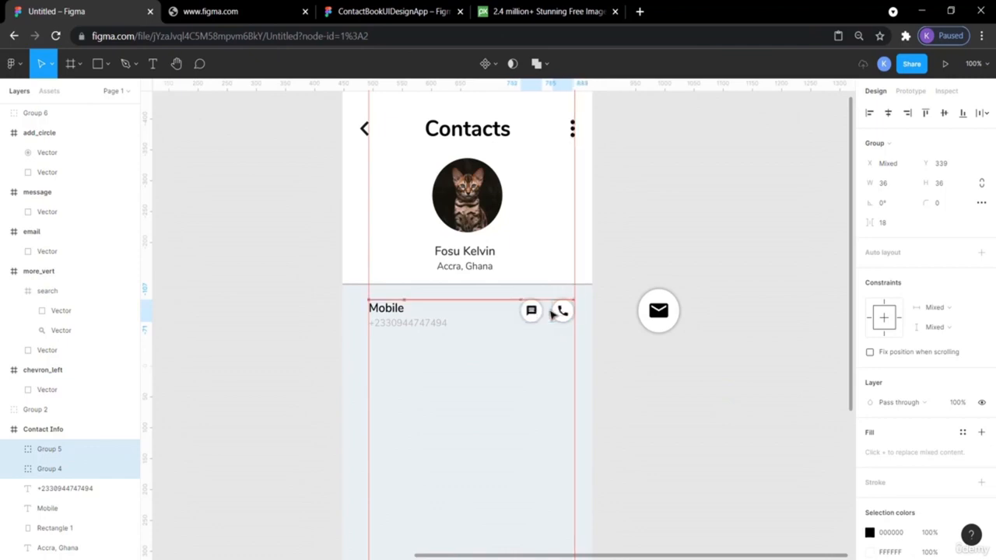
pyautogui.click(683, 239)
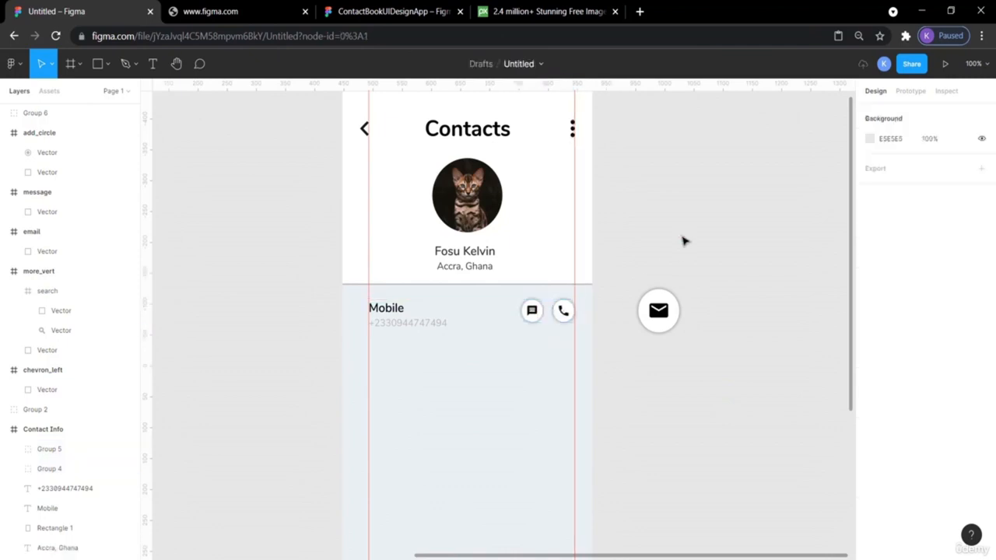
# - Add a horizontal guide on the Mobile row and lower both buttons 2 px to Y 342
pyautogui.scroll(2, 683, 239)
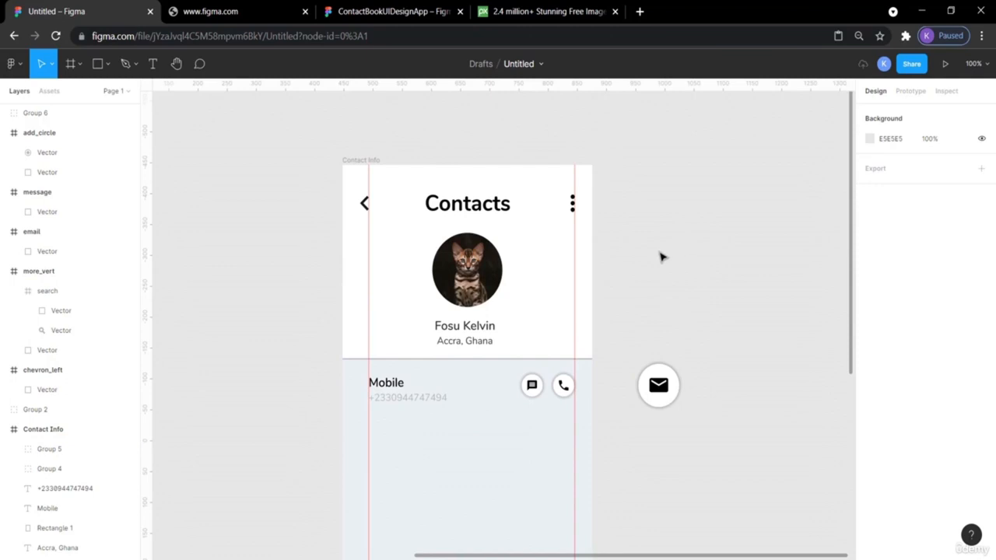
pyautogui.moveTo(476, 89); pyautogui.dragTo(506, 374)
pyautogui.click(563, 389)
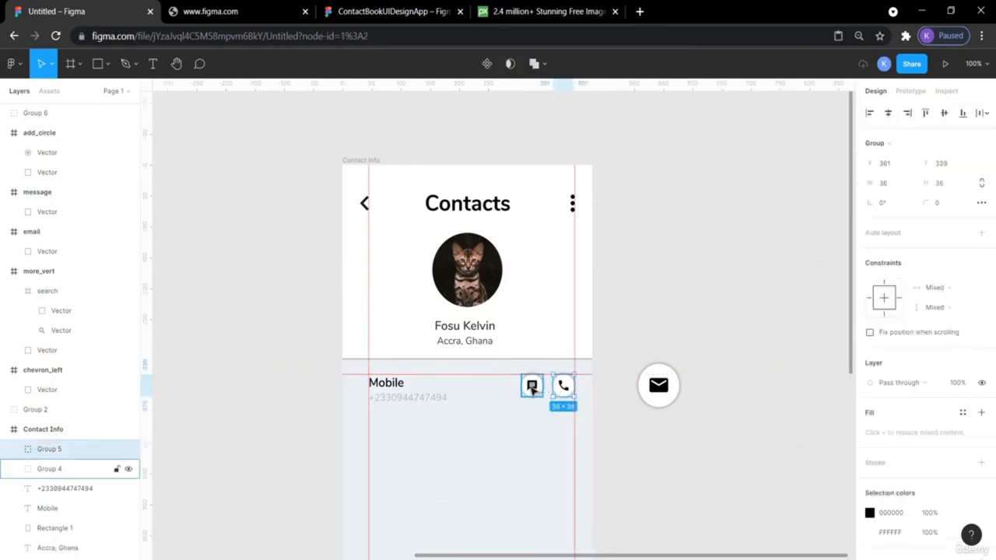
pyautogui.keyDown('shift'); pyautogui.click(531, 386); pyautogui.keyUp('shift')
pyautogui.moveTo(532, 386); pyautogui.dragTo(532, 388)
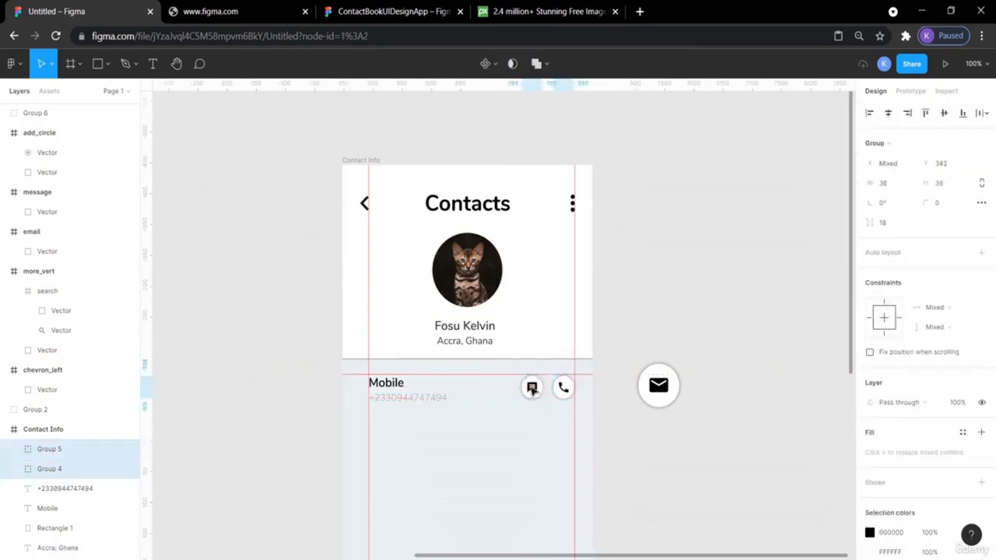
pyautogui.click(666, 293)
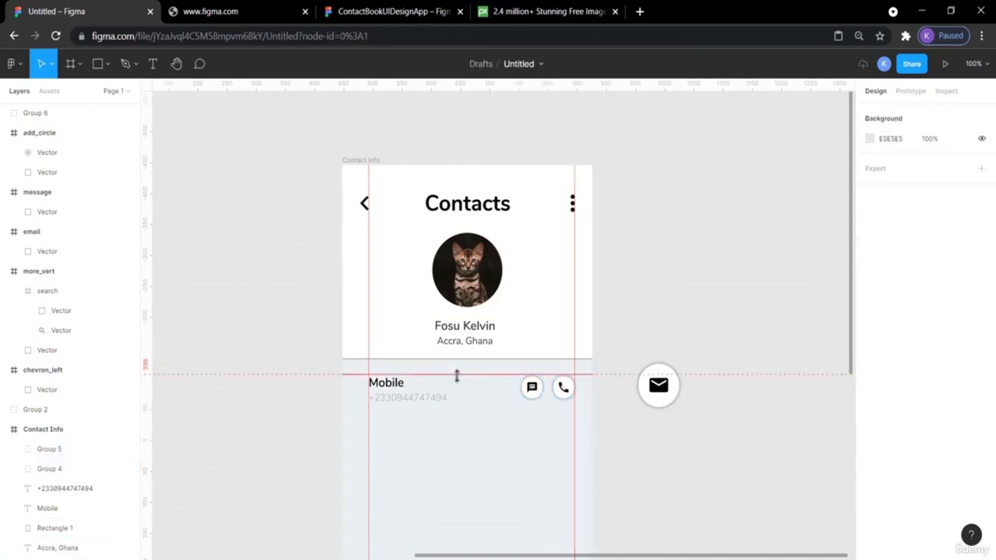
pyautogui.moveTo(456, 379); pyautogui.dragTo(457, 379)
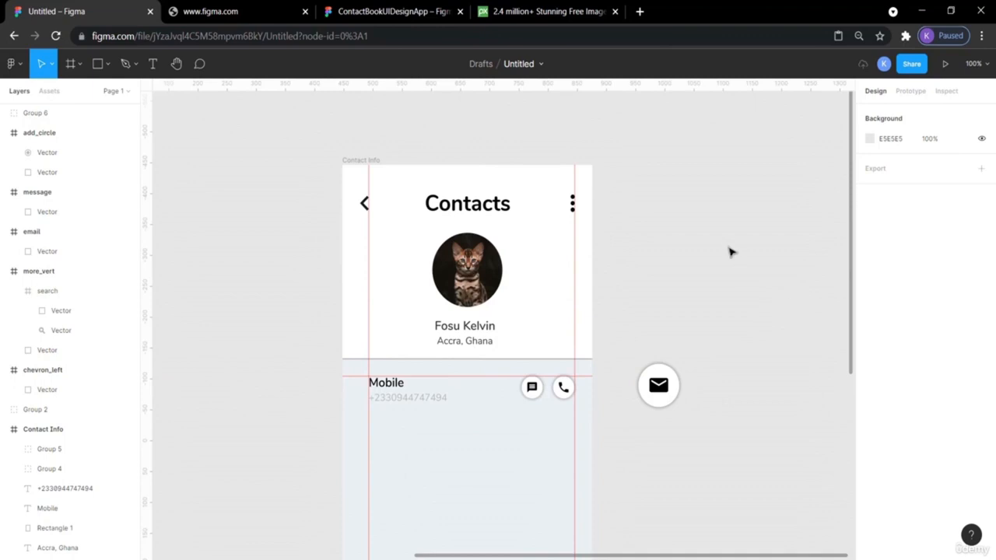
pyautogui.scroll(-3, 722, 246)
pyautogui.click(293, 6)
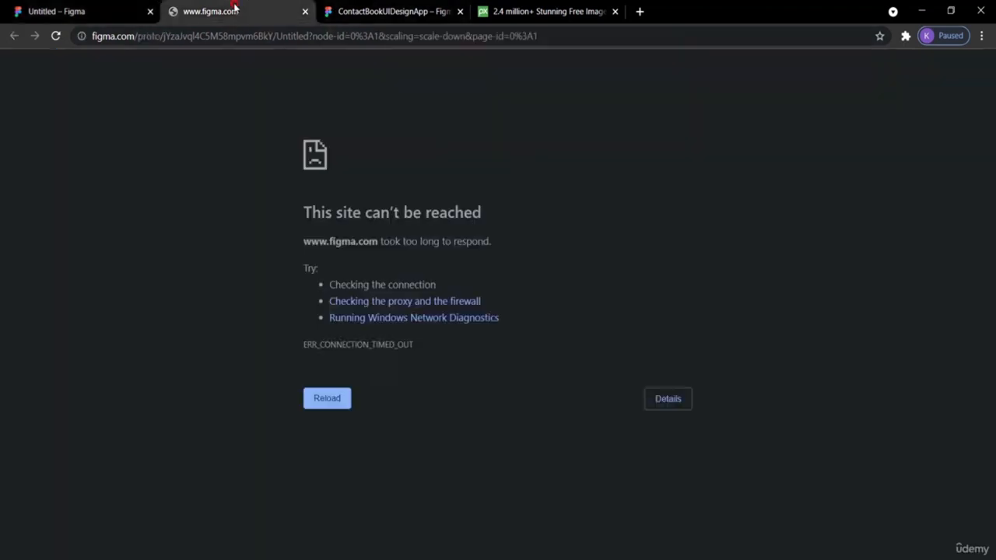
pyautogui.click(345, 9)
pyautogui.scroll(-3, 630, 331)
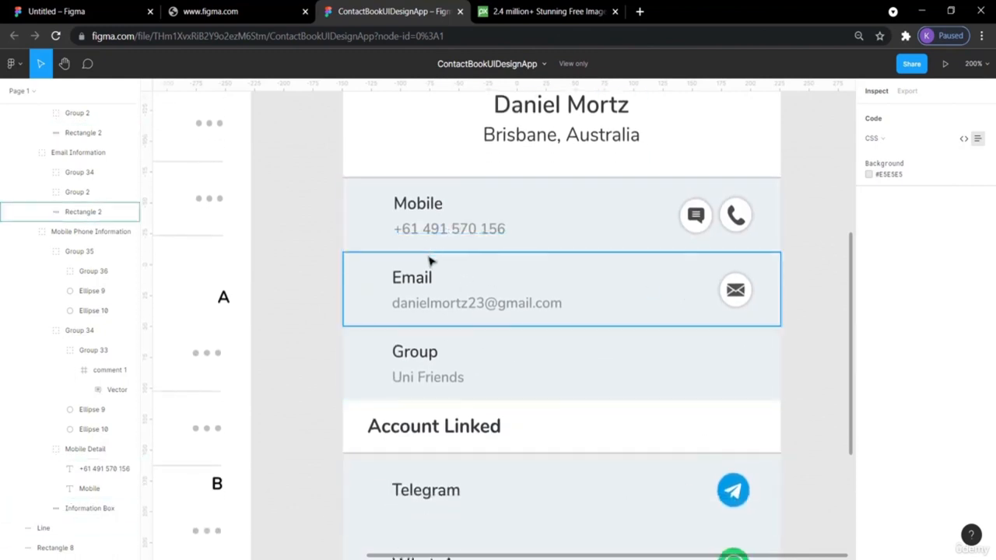
pyautogui.scroll(-5, 452, 389)
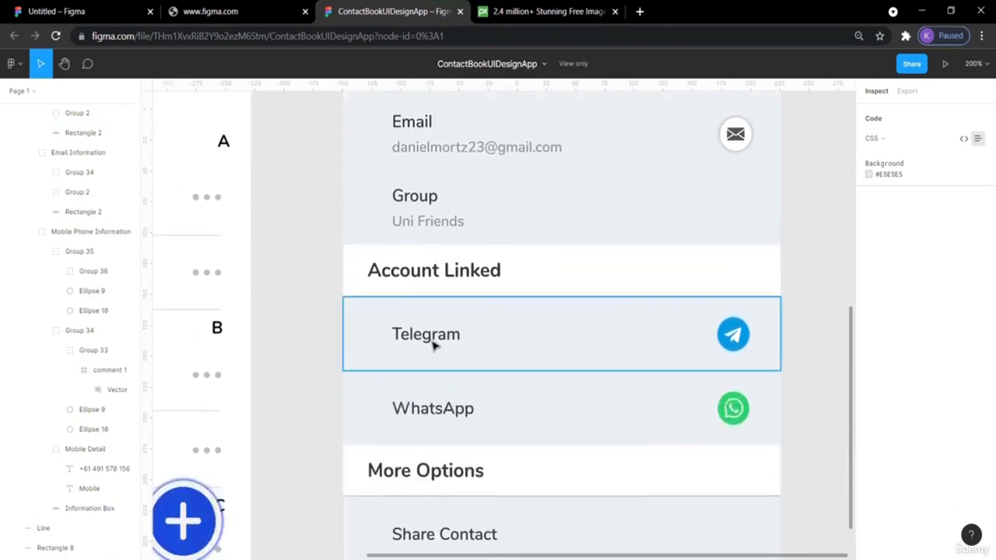
pyautogui.scroll(-4, 440, 441)
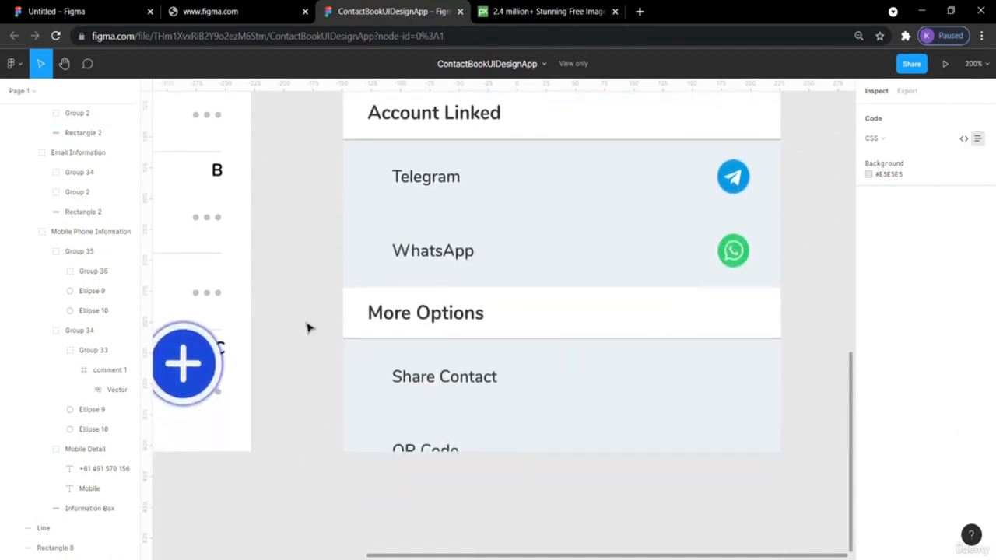
pyautogui.scroll(7, 306, 327)
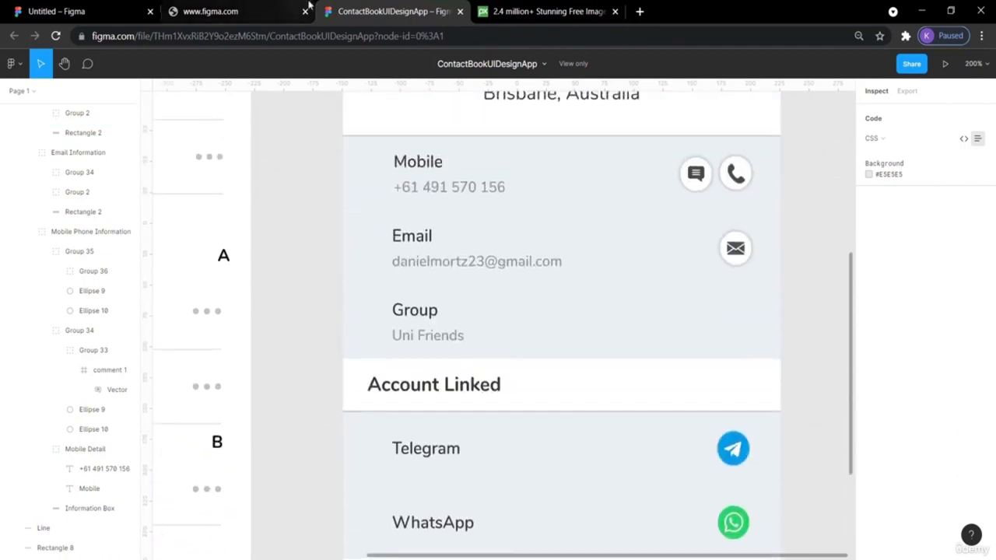
pyautogui.click(59, 10)
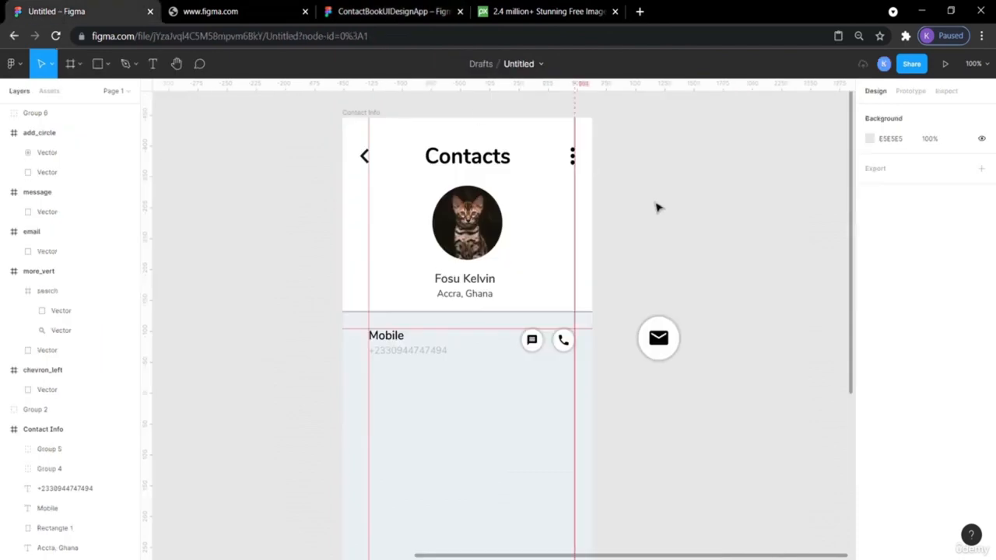
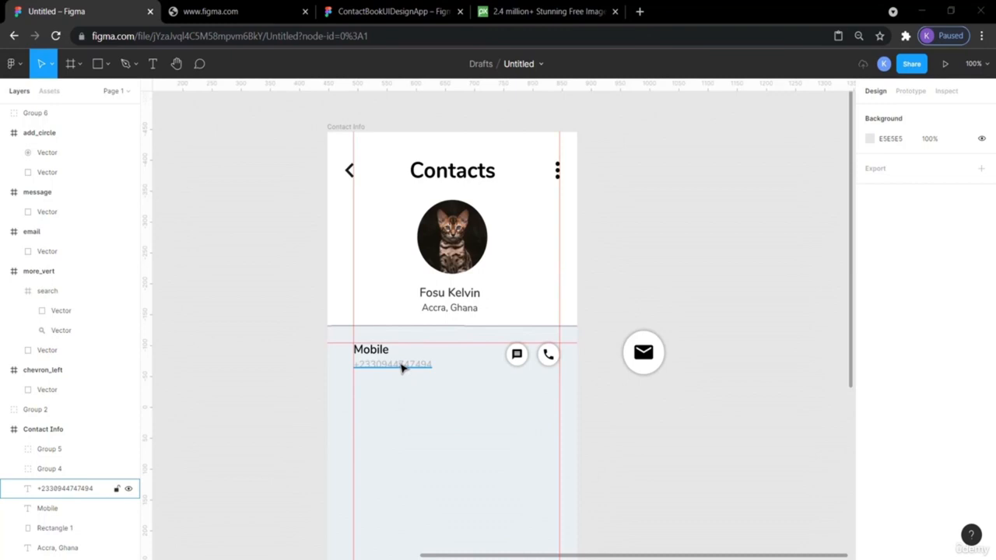
# - Compare the reference contact book design's detail rows with the draft Contact Info design
pyautogui.click(374, 12)
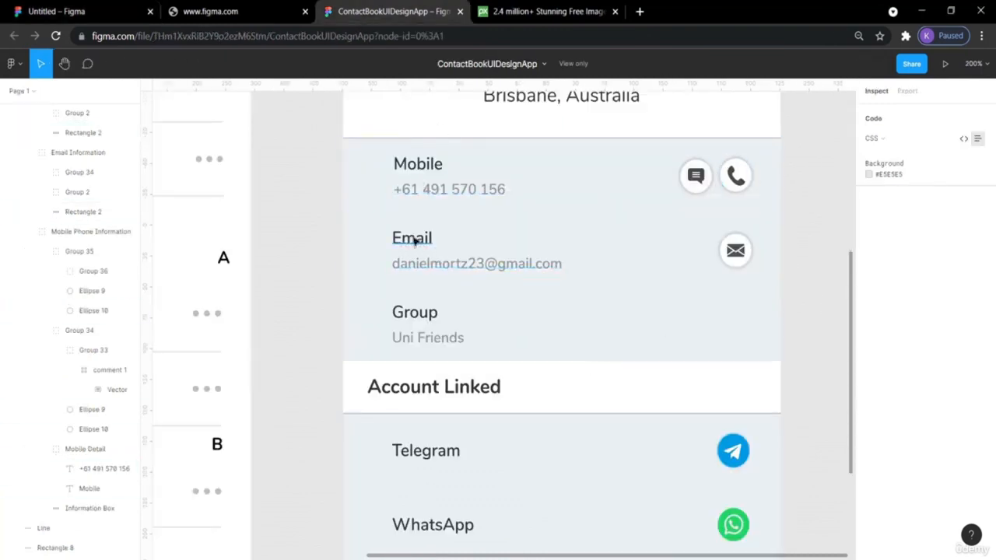
pyautogui.click(429, 340)
pyautogui.scroll(-2, 408, 289)
pyautogui.click(301, 269)
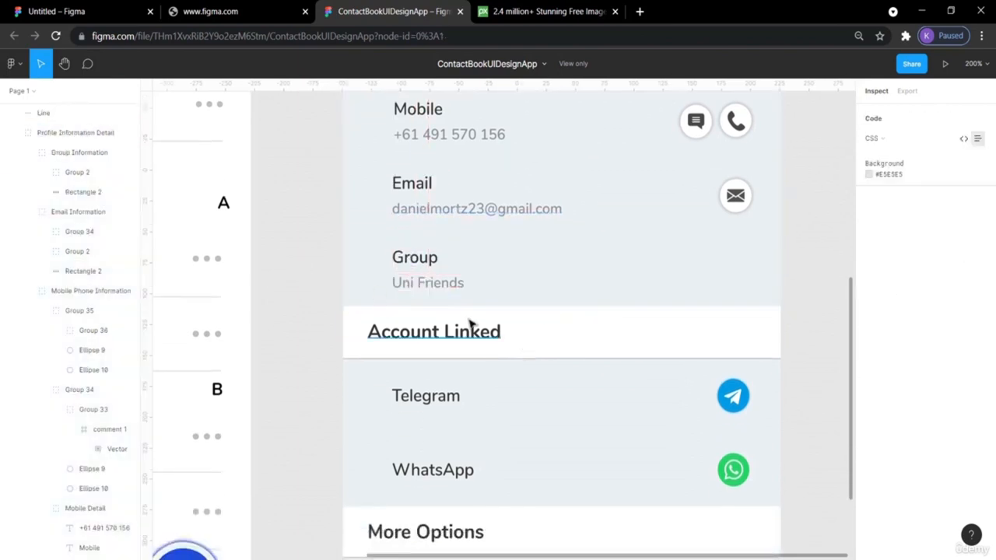
pyautogui.scroll(-5, 657, 330)
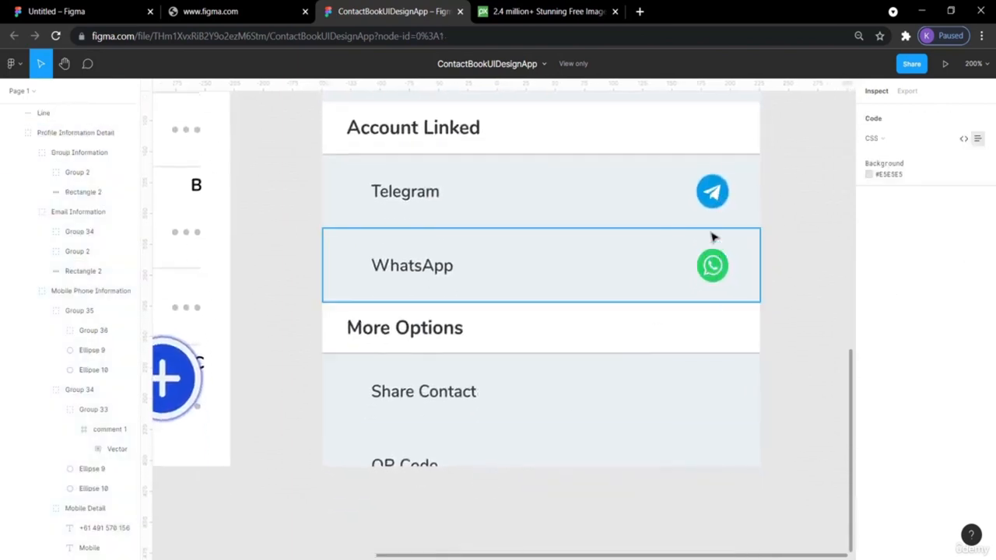
pyautogui.scroll(3, 752, 283)
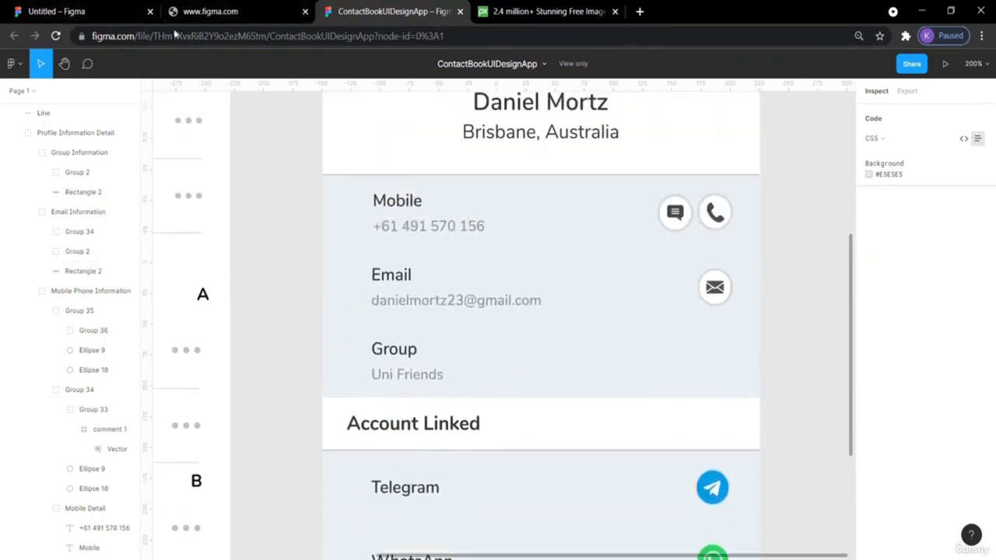
pyautogui.click(106, 14)
pyautogui.click(674, 188)
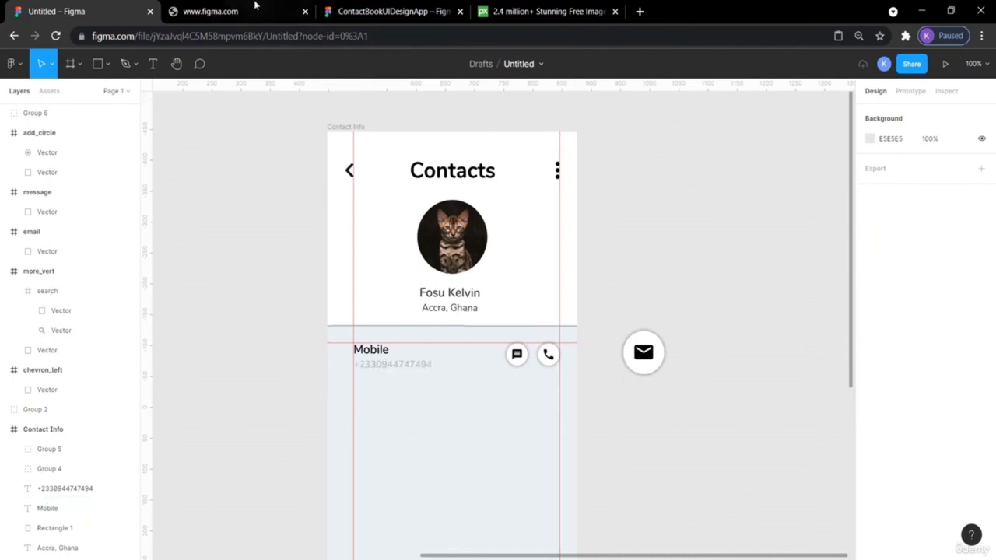
pyautogui.click(374, 11)
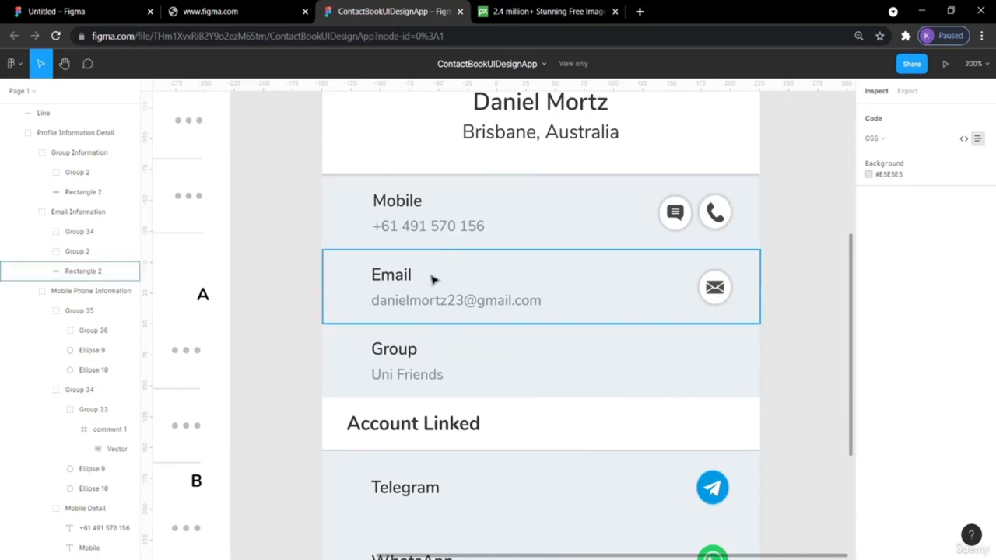
pyautogui.click(154, 7)
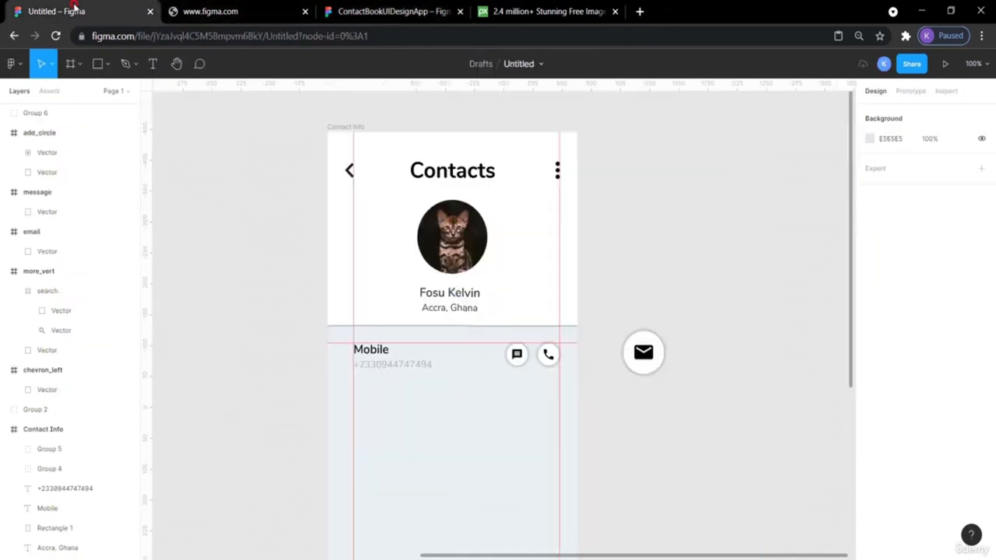
# - Copy the Mobile label, number and both icons, and place the copy below the original
pyautogui.click(372, 351)
pyautogui.keyDown('shift'); pyautogui.click(420, 368); pyautogui.keyUp('shift')
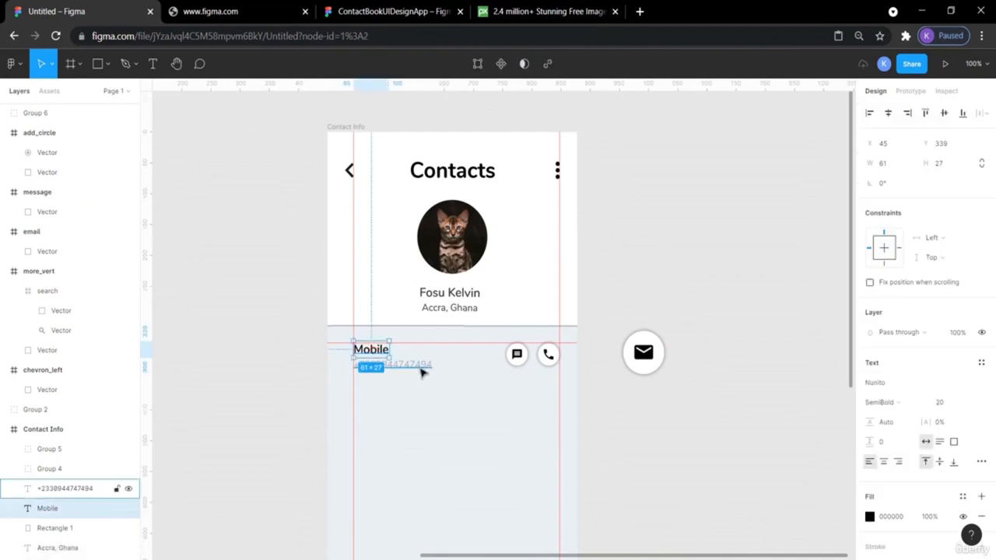
pyautogui.keyDown('shift'); pyautogui.click(516, 354); pyautogui.keyUp('shift')
pyautogui.keyDown('shift'); pyautogui.click(548, 355); pyautogui.keyUp('shift')
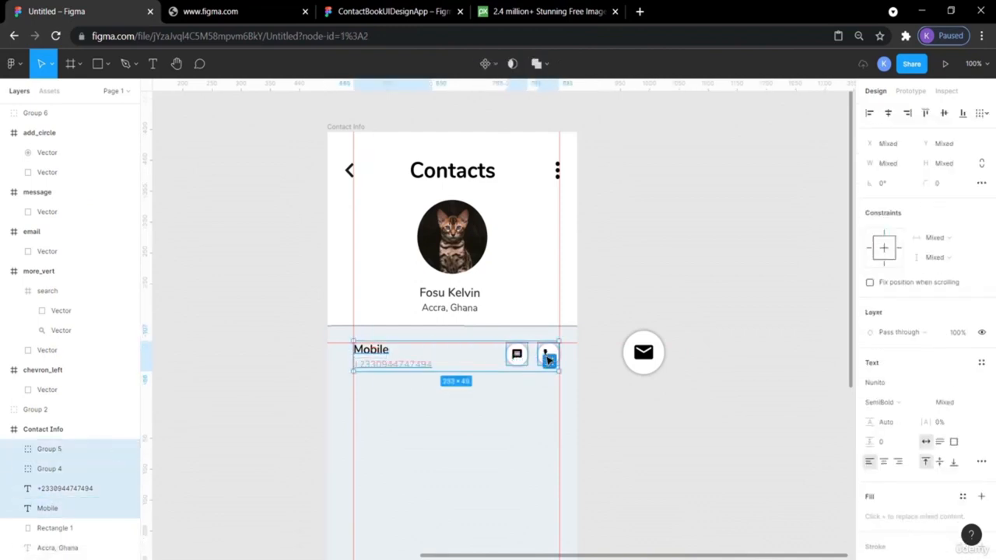
pyautogui.hotkey('ctrl', 'v')
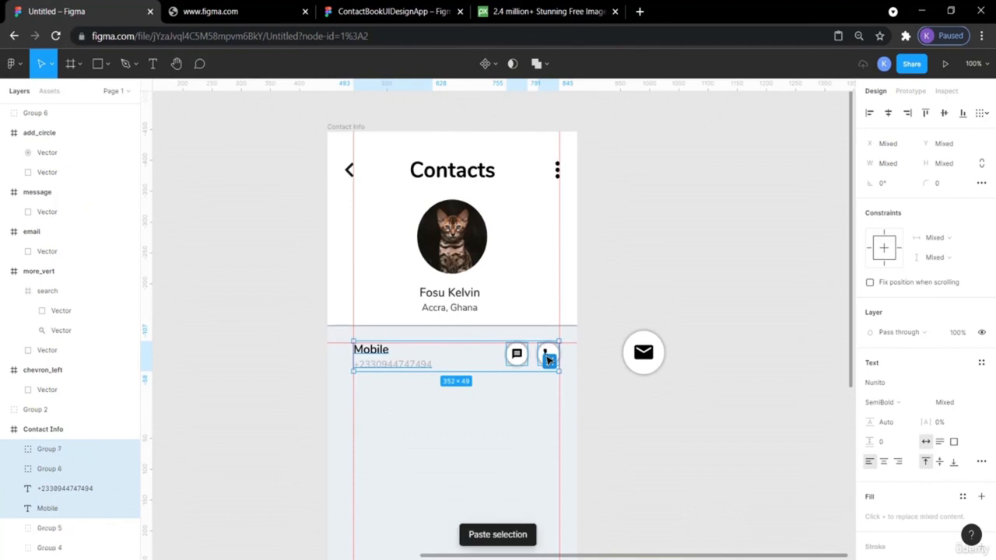
pyautogui.moveTo(549, 359); pyautogui.dragTo(549, 374)
pyautogui.hotkey('shift', 'Down')
pyautogui.hotkey('shift', 'Down')
pyautogui.hotkey('shift', 'Down')
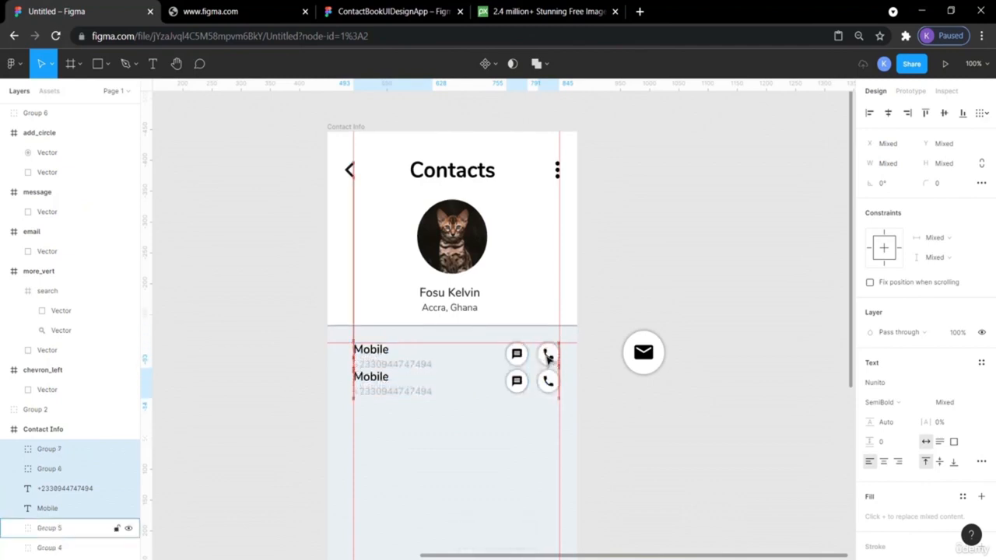
pyautogui.hotkey('shift', 'Down')
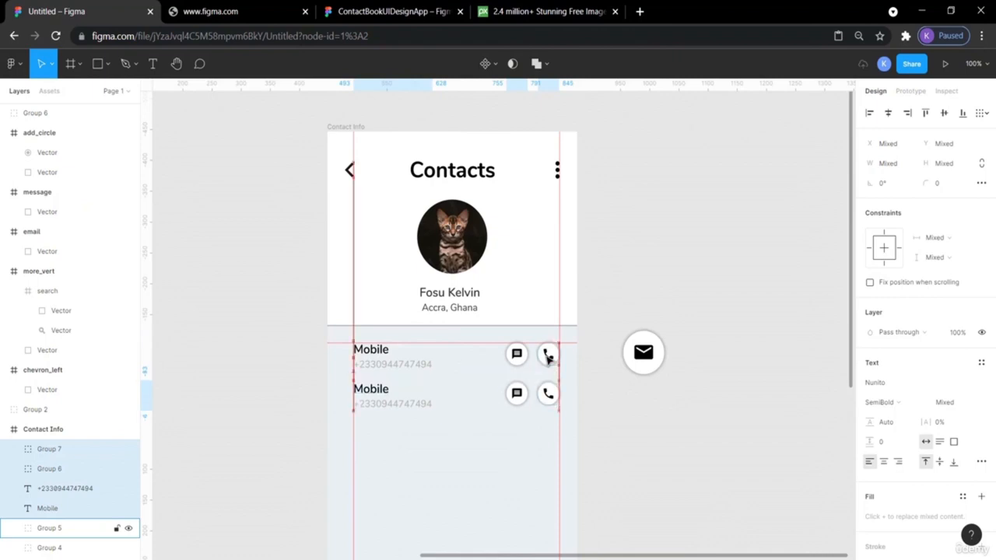
# - Delete the message icon from the copied Mobile row
pyautogui.click(653, 440)
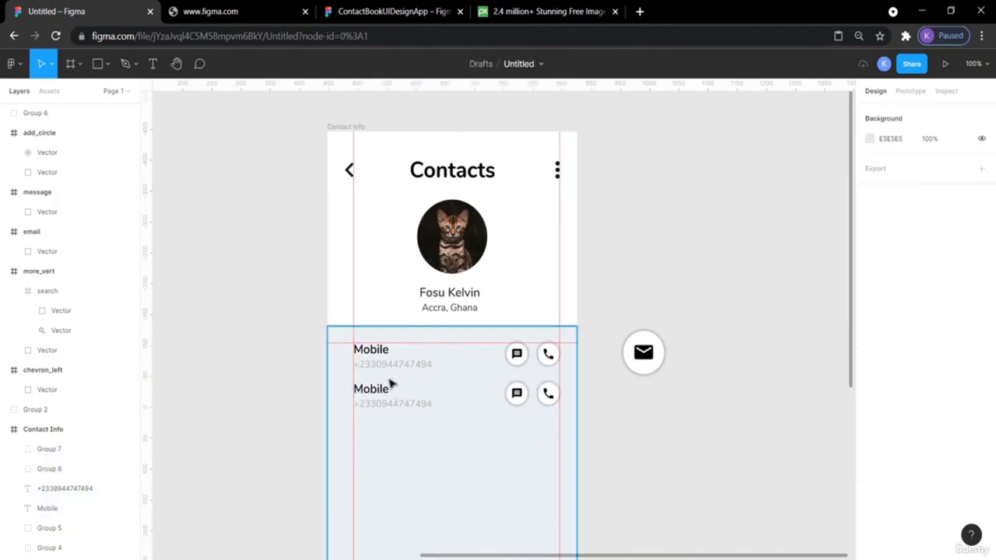
pyautogui.click(517, 397)
pyautogui.press('Delete')
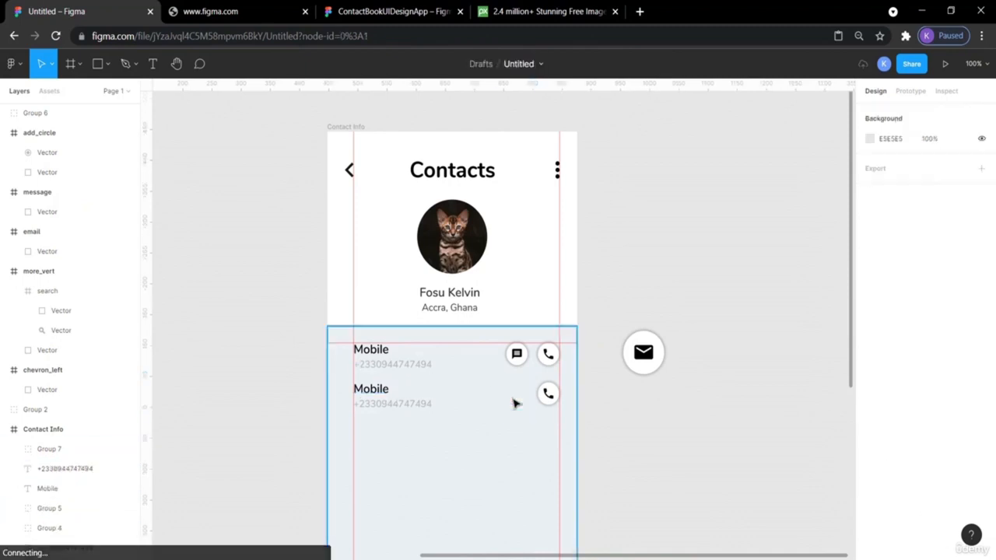
pyautogui.click(372, 391)
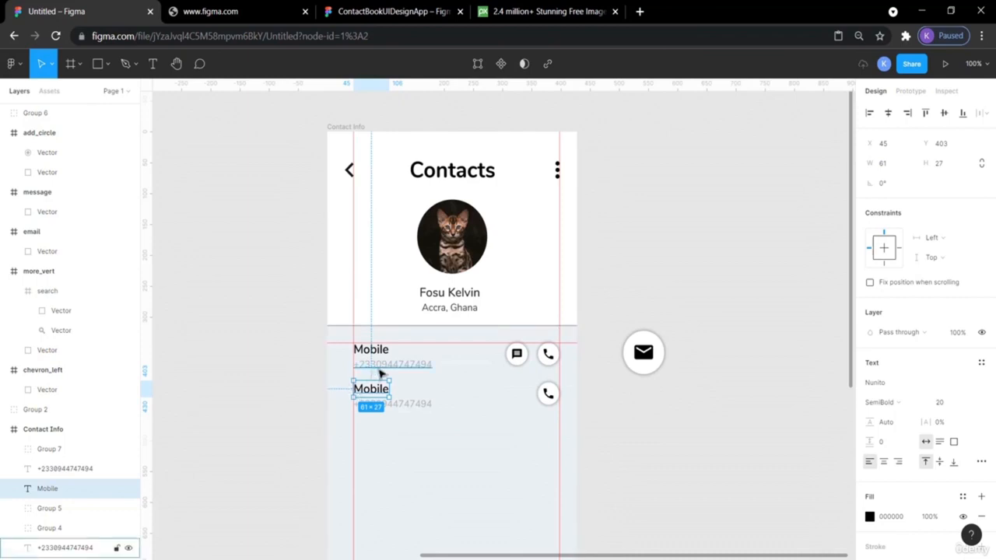
# - Rename the second Mobile label to Email
pyautogui.click(220, 356)
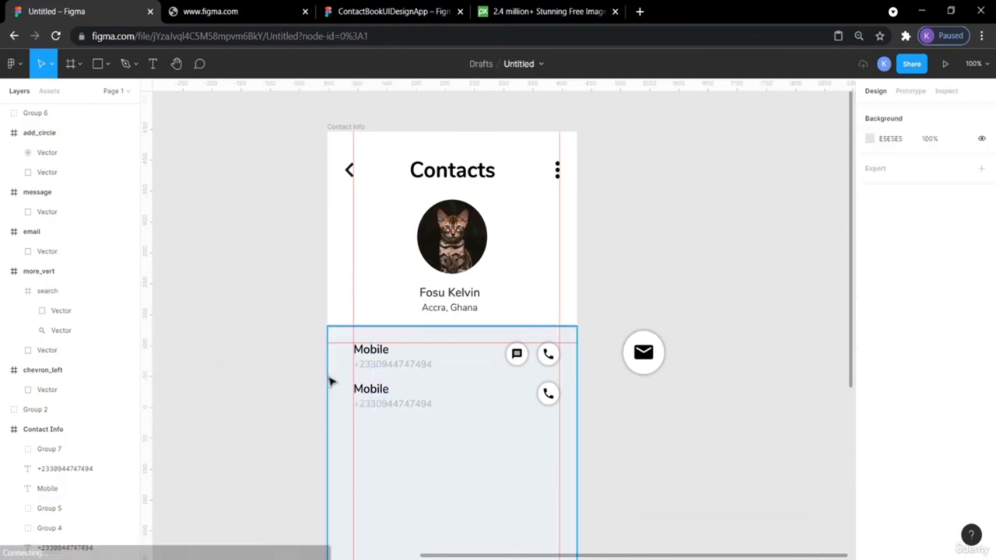
pyautogui.click(372, 393)
pyautogui.doubleClick(372, 393)
pyautogui.write('E')
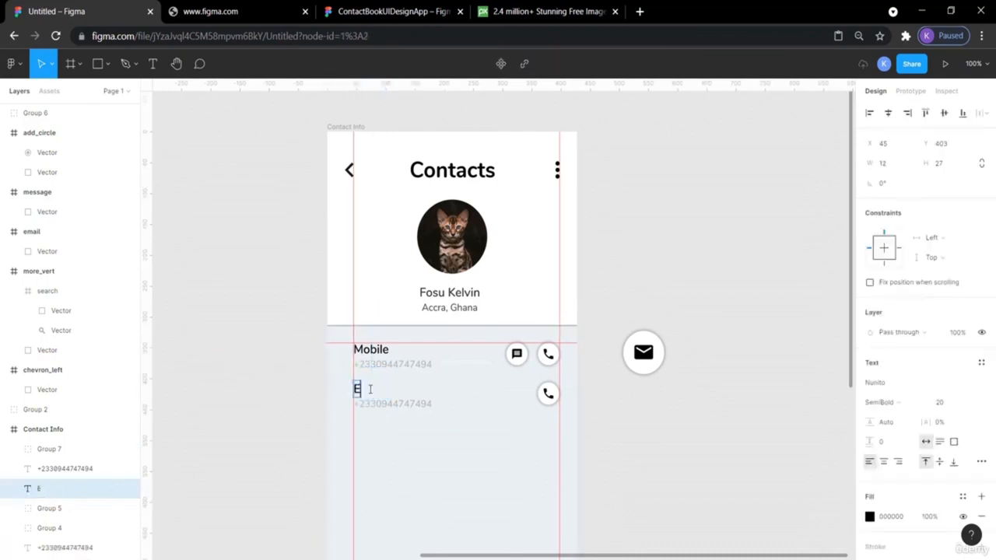
pyautogui.write('mail')
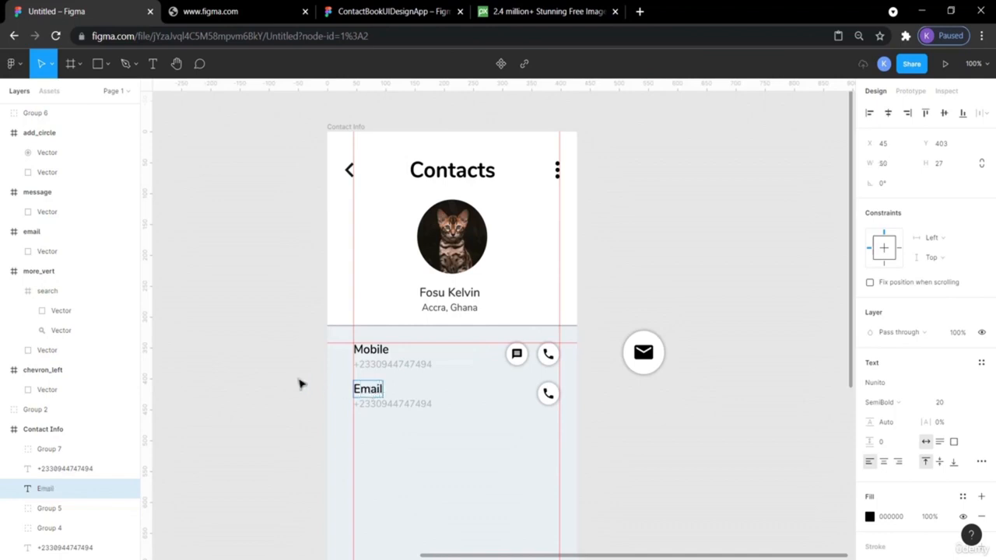
pyautogui.press('Escape')
# - Replace the copied number with an email address and delete that row's phone icon
pyautogui.click(251, 298)
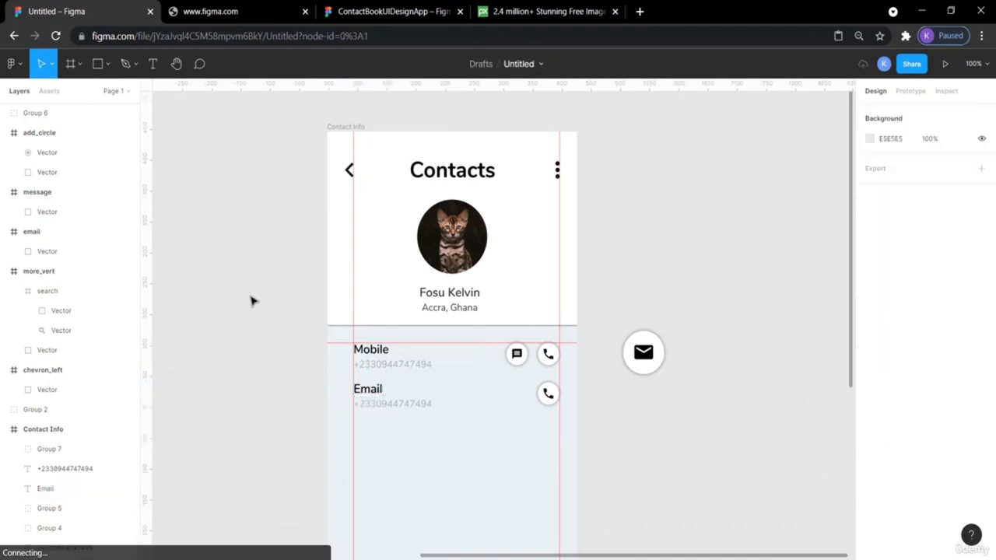
pyautogui.click(411, 8)
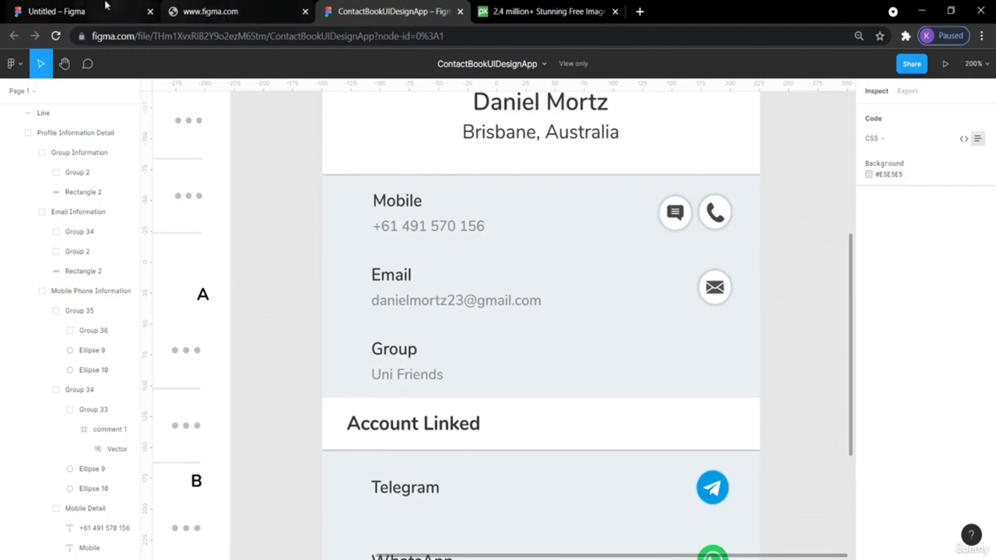
pyautogui.click(48, 7)
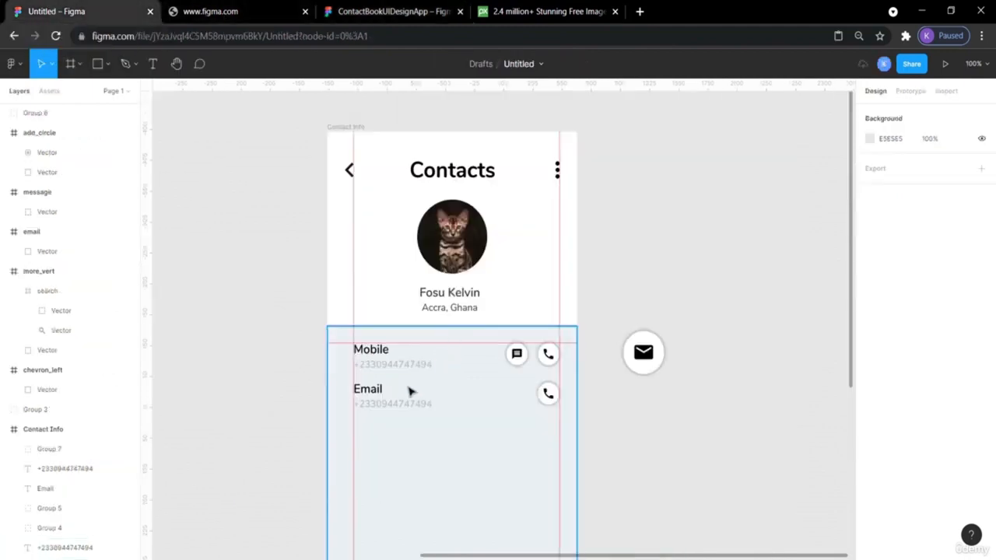
pyautogui.doubleClick(382, 403)
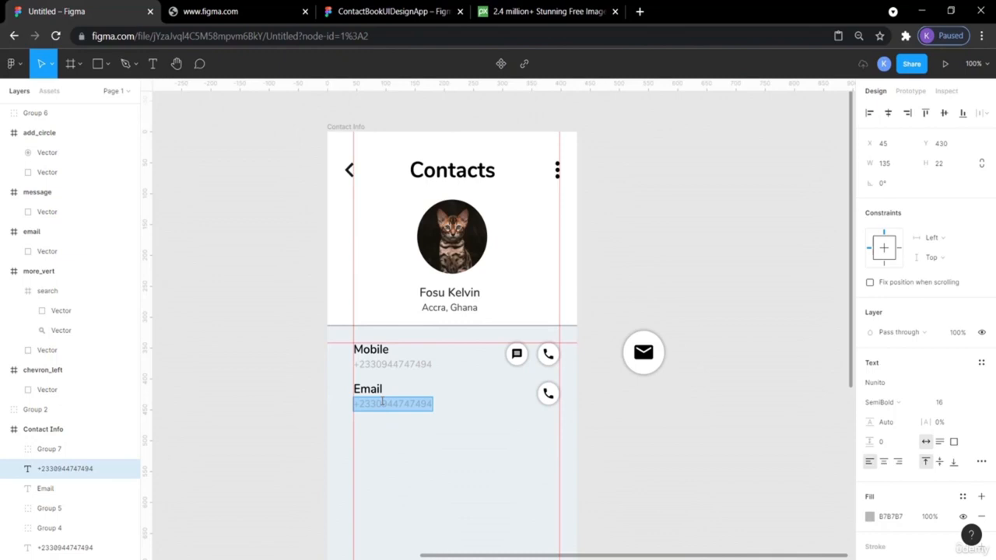
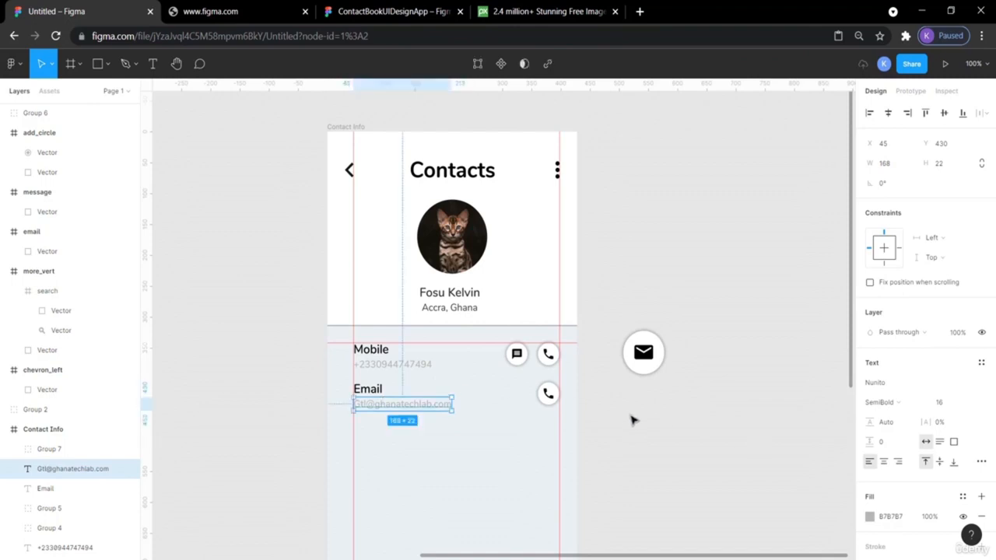
pyautogui.click(667, 410)
pyautogui.click(550, 395)
pyautogui.press('Delete')
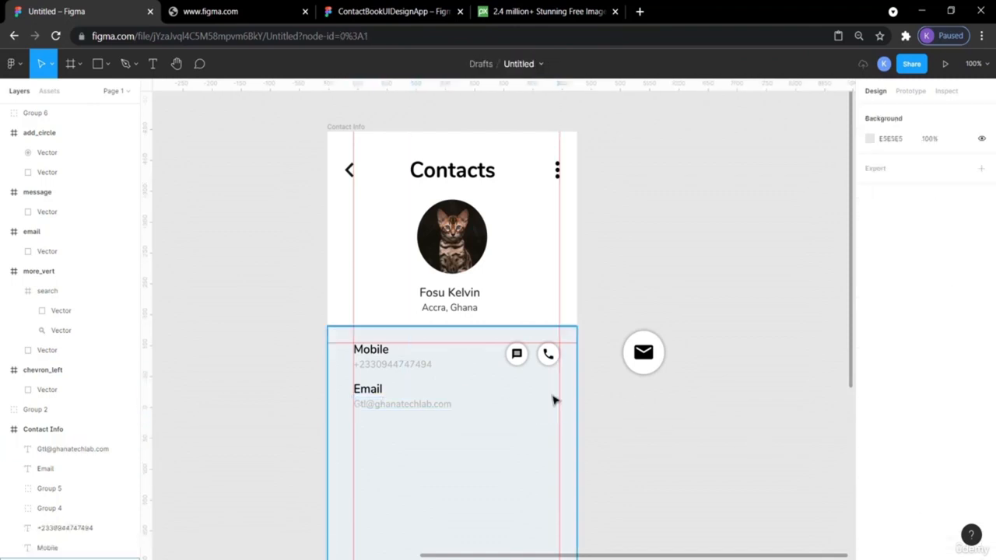
# - Move the mail icon into the Email row and resize it to 36×36
pyautogui.click(643, 353)
pyautogui.moveTo(643, 352); pyautogui.dragTo(534, 397)
pyautogui.click(546, 359)
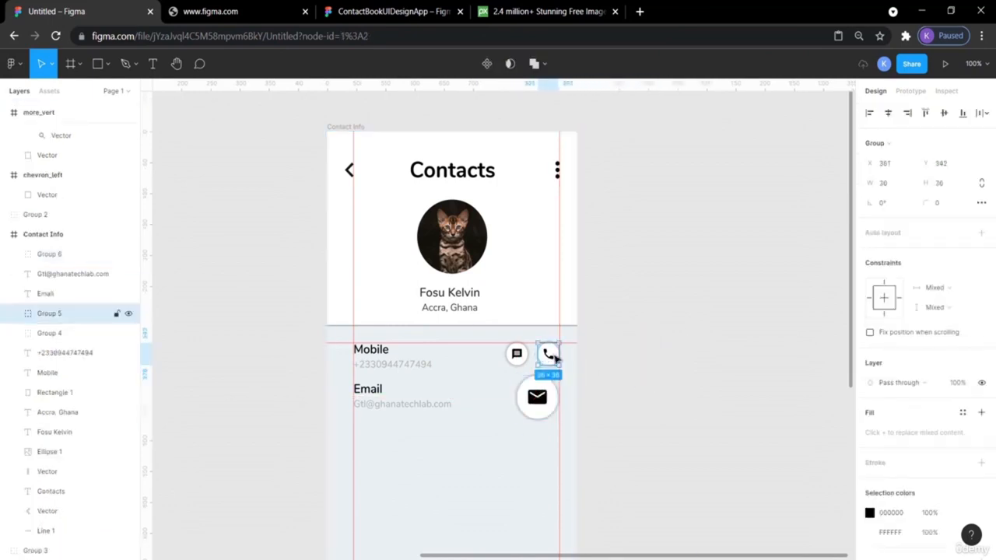
pyautogui.click(550, 416)
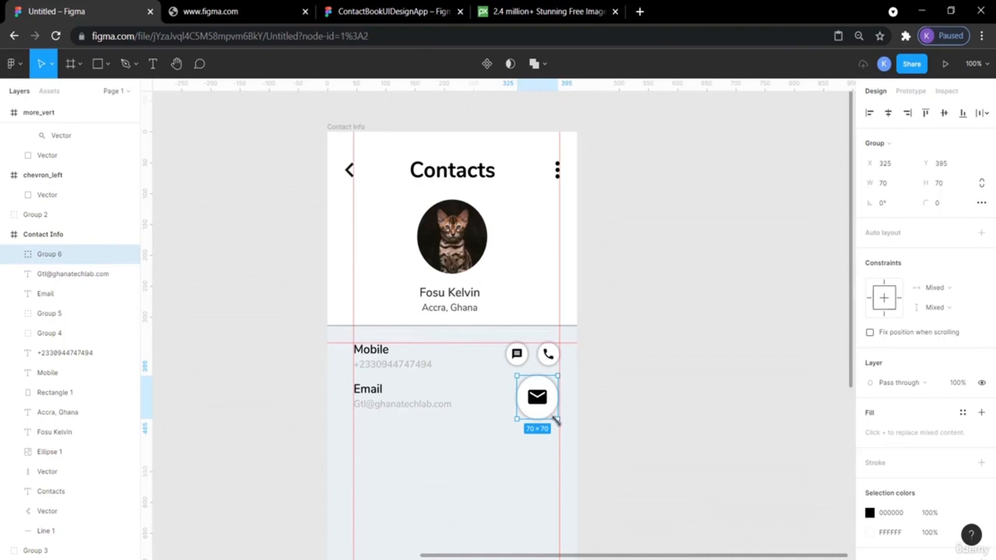
pyautogui.press('alt')
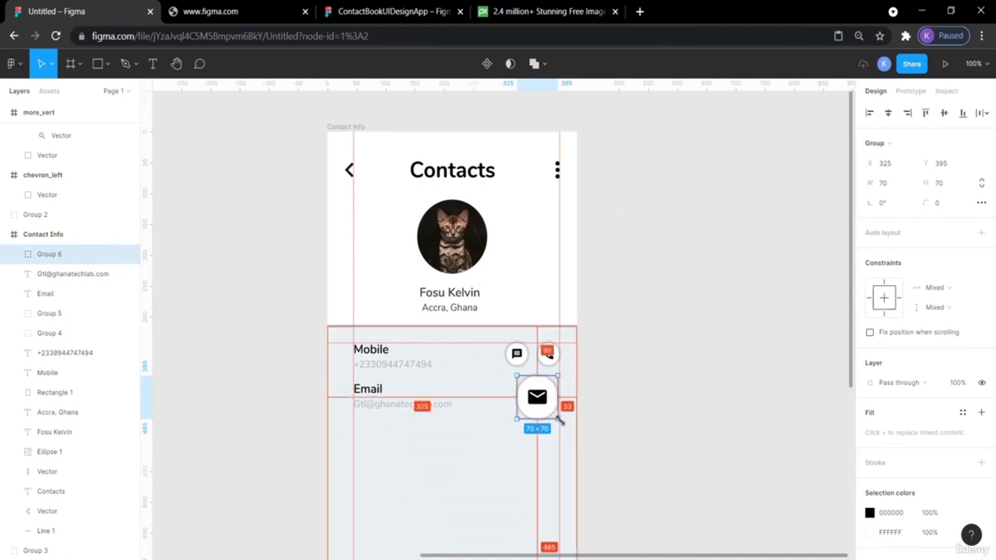
pyautogui.moveTo(560, 420); pyautogui.dragTo(546, 407)
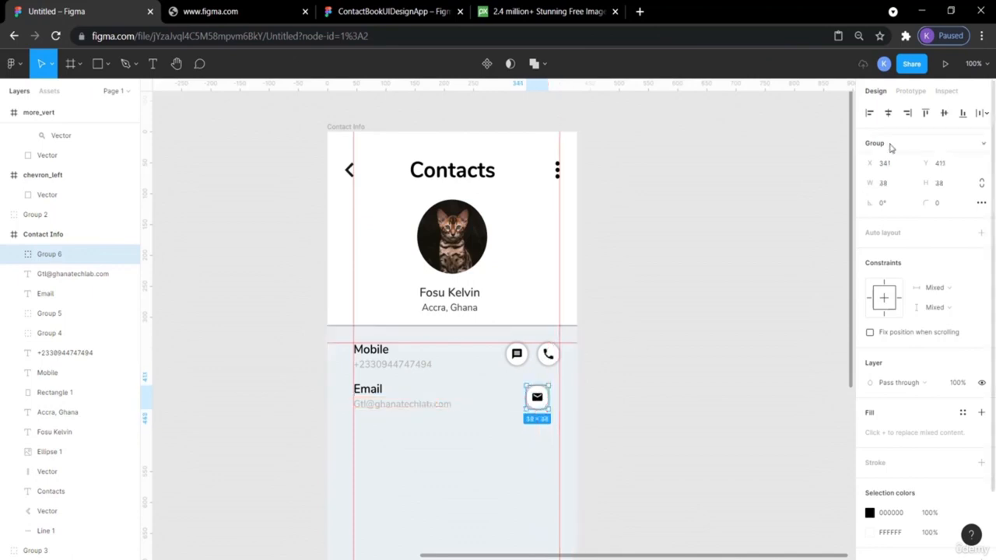
pyautogui.click(885, 184)
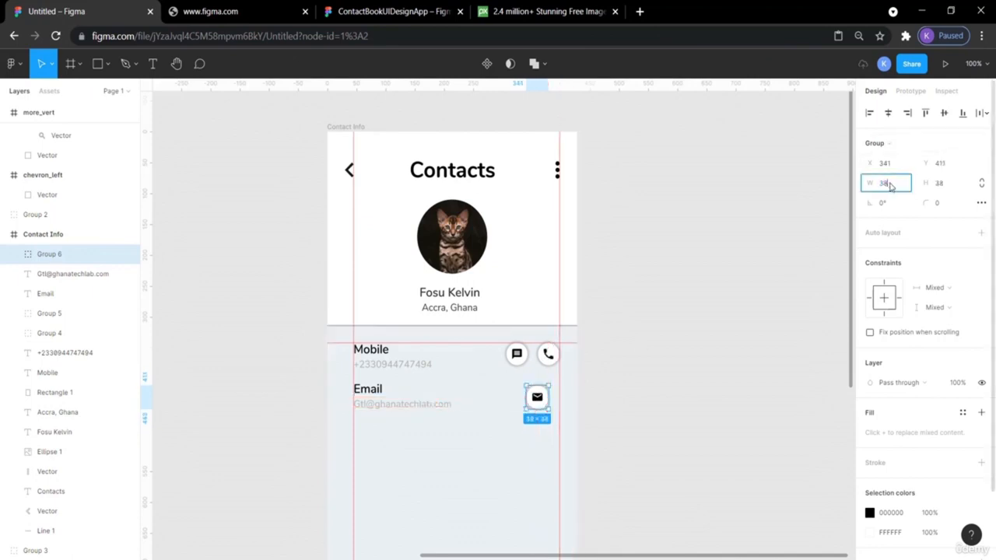
pyautogui.press('Return')
pyautogui.click(955, 189)
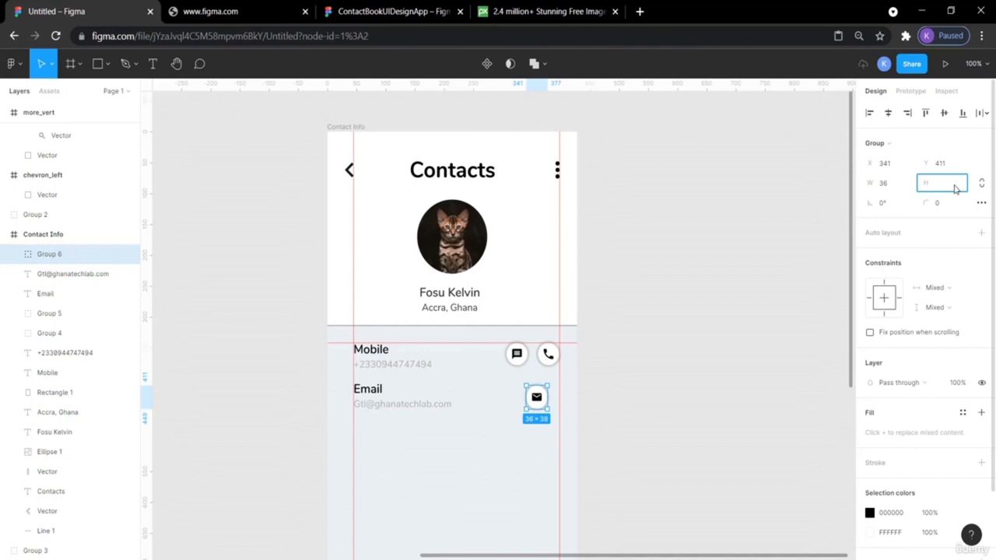
pyautogui.write('36')
pyautogui.press('Return')
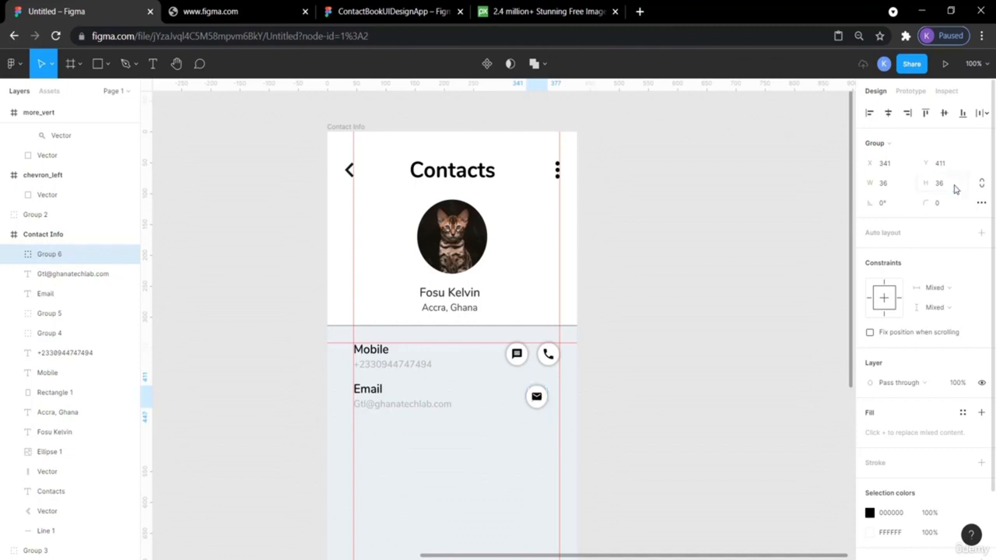
pyautogui.click(733, 238)
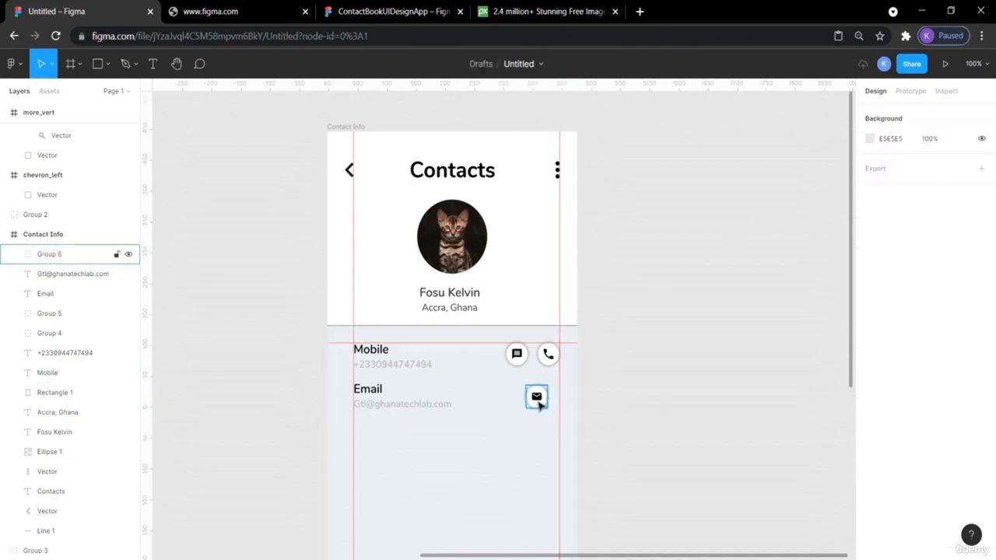
# - Align the mail icon at X 361, directly under the call icon
pyautogui.moveTo(537, 402); pyautogui.dragTo(549, 400)
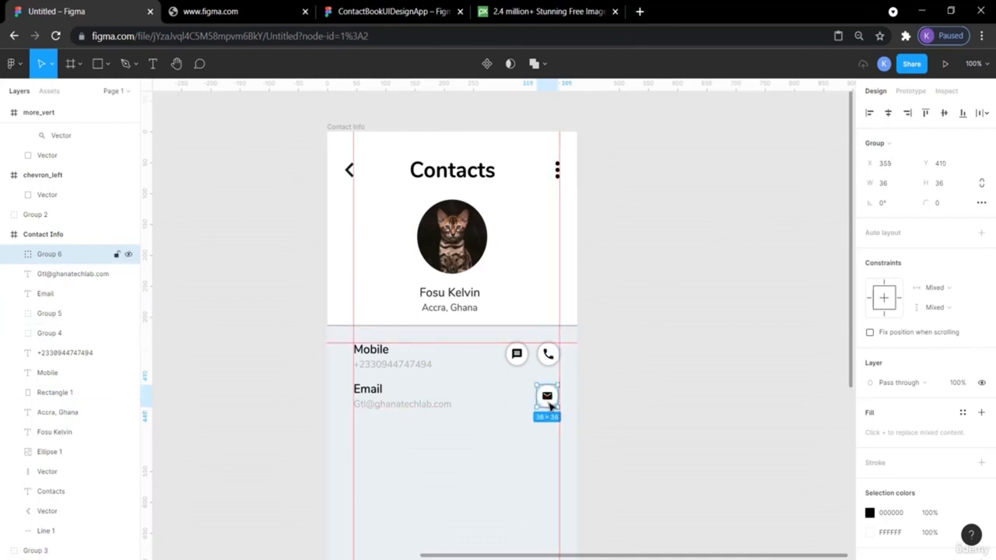
pyautogui.click(596, 398)
pyautogui.click(541, 401)
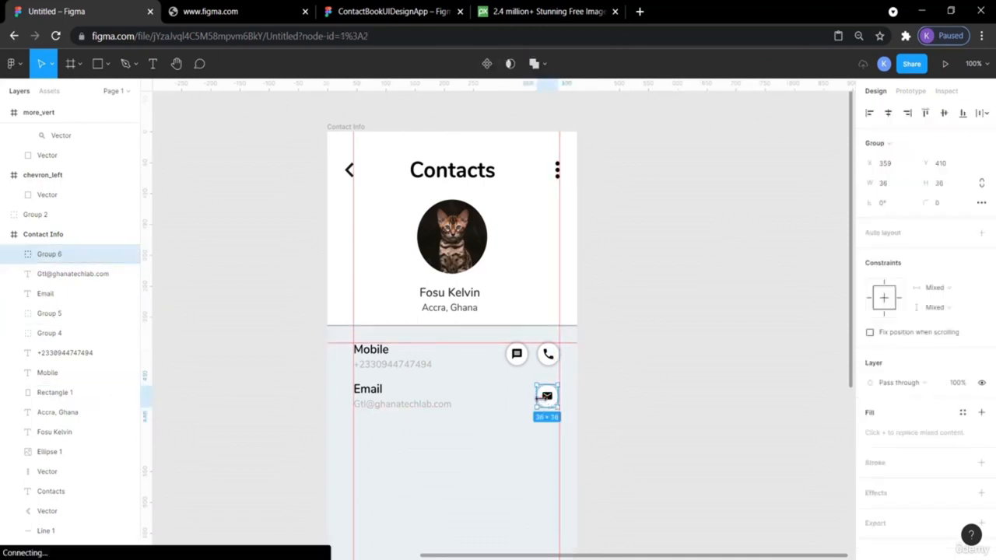
pyautogui.press('Right')
pyautogui.press('Right')
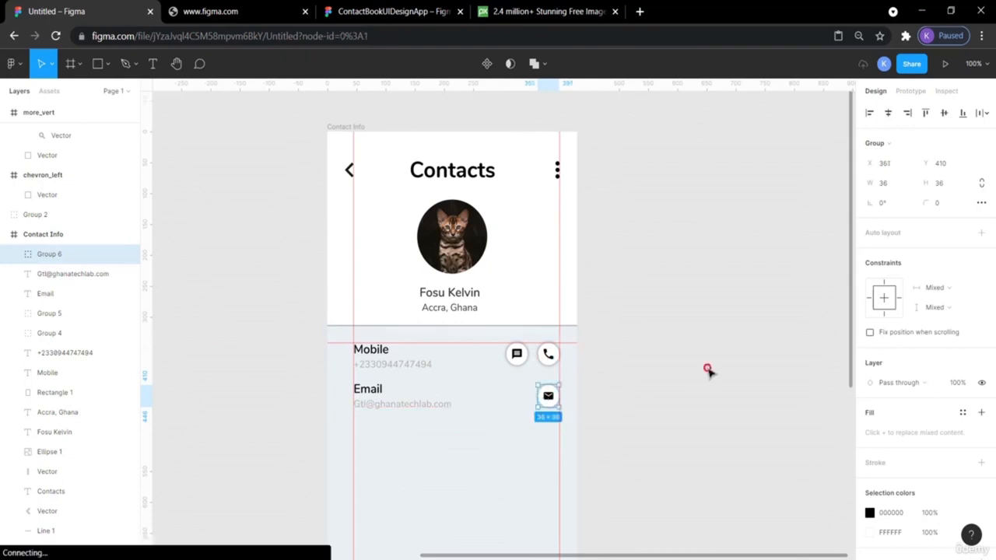
pyautogui.click(709, 372)
pyautogui.scroll(-3, 717, 401)
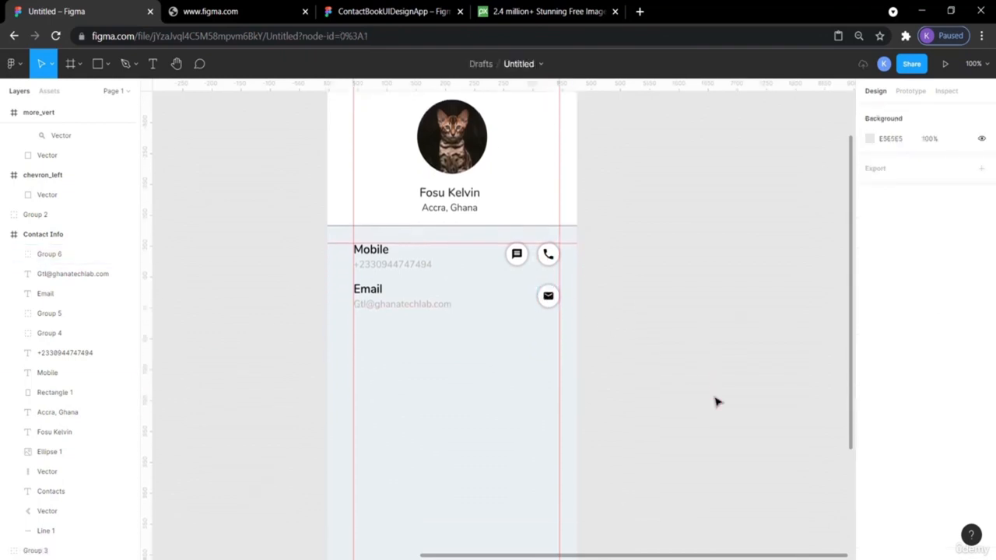
# - Inspect the email address text in the ContactBookUIDesignApp reference design
pyautogui.click(372, 11)
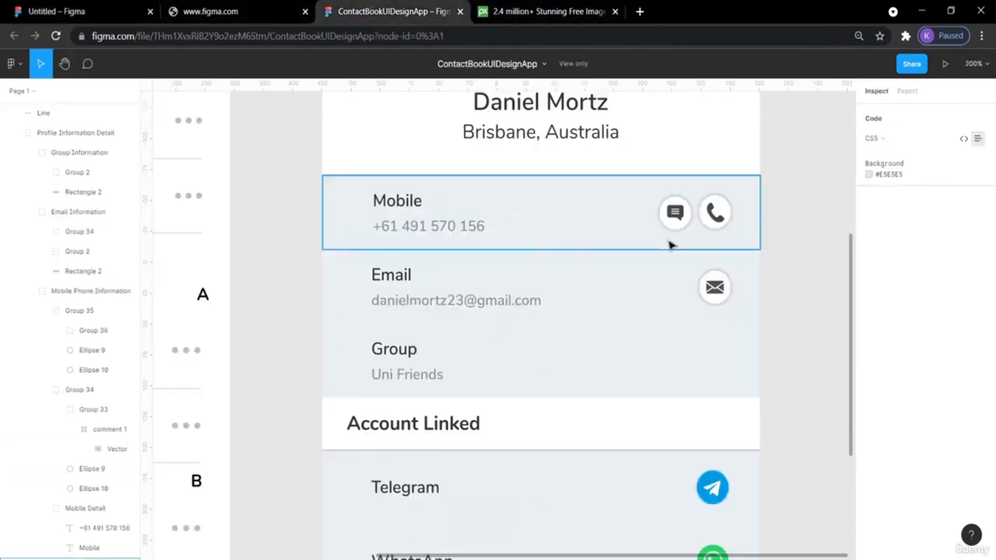
pyautogui.click(413, 312)
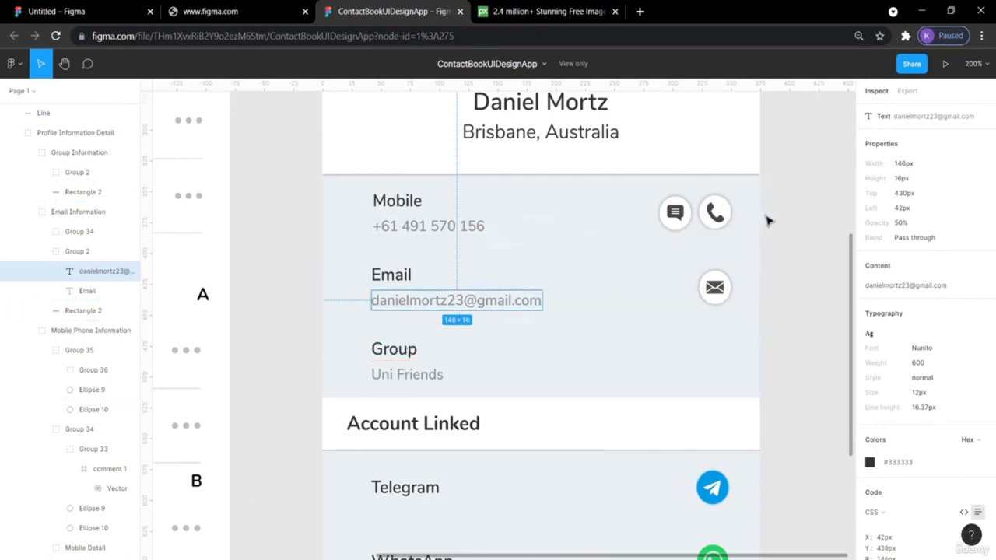
pyautogui.click(795, 224)
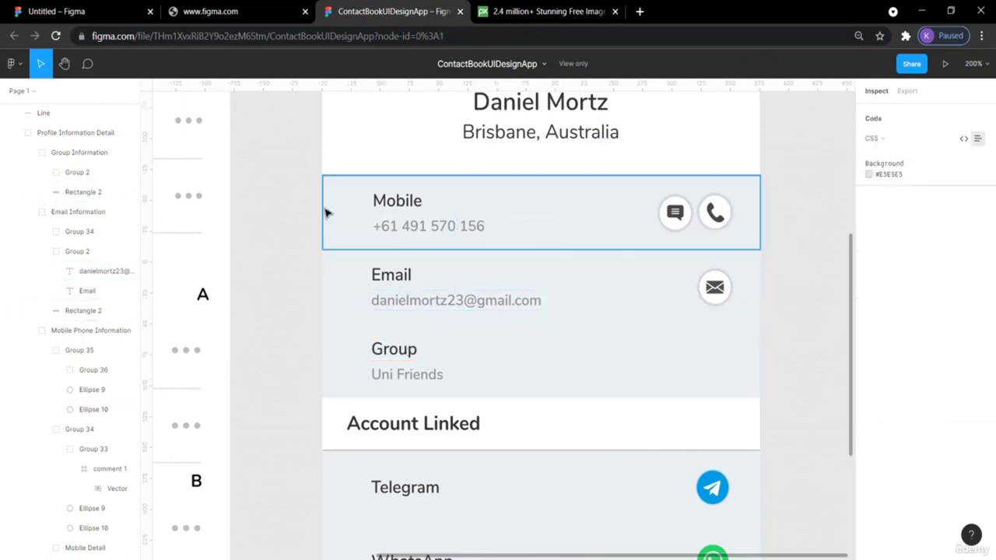
pyautogui.click(78, 11)
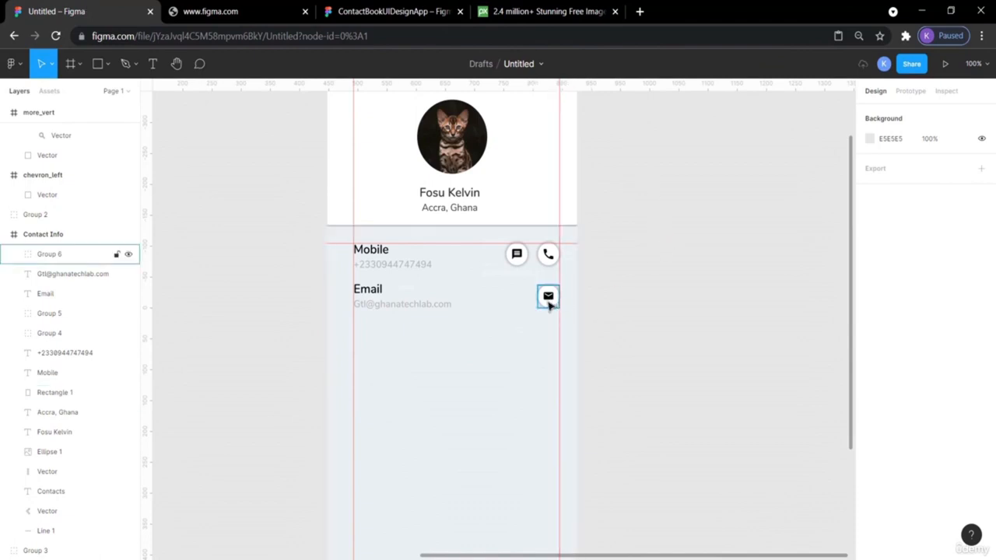
# - Measure the spacing above the Email heading, then paste a copy of the heading and address
pyautogui.click(549, 301)
pyautogui.keyDown('shift'); pyautogui.click(391, 308); pyautogui.keyUp('shift')
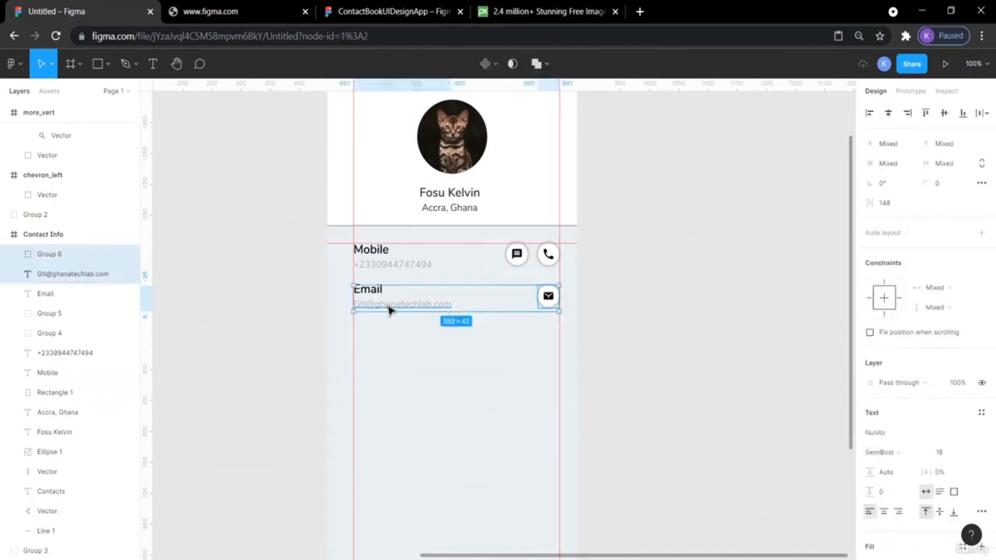
pyautogui.keyDown('shift'); pyautogui.click(371, 291); pyautogui.keyUp('shift')
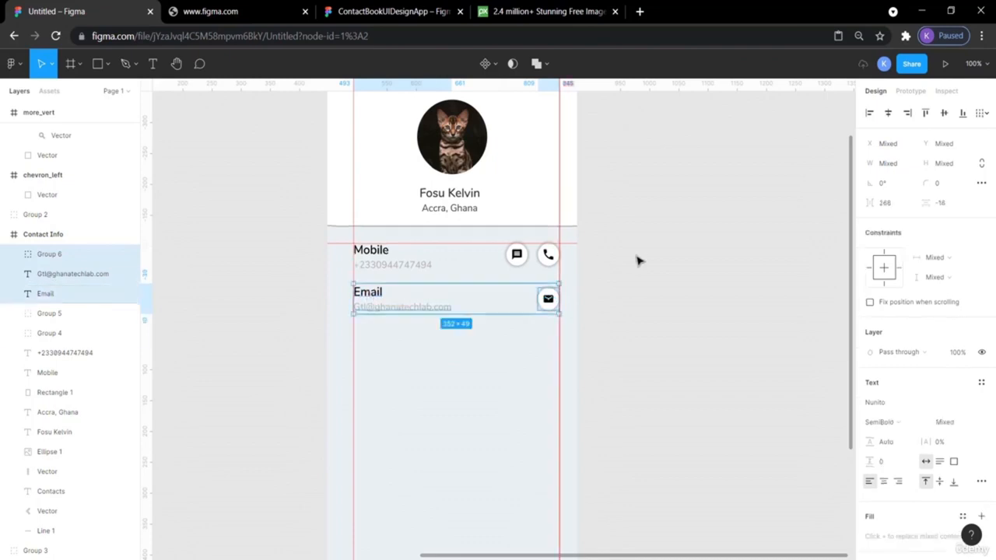
pyautogui.click(368, 293)
pyautogui.press('alt')
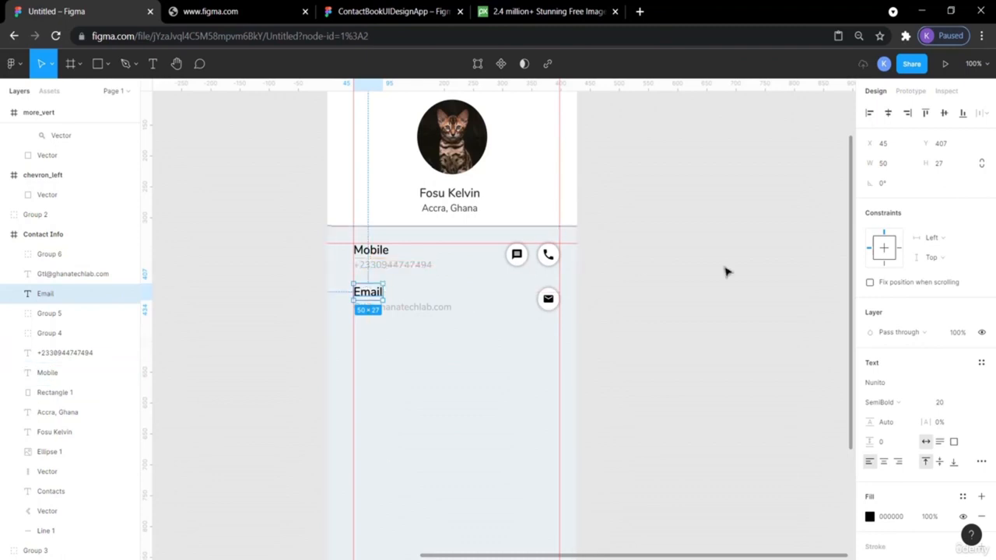
pyautogui.click(769, 288)
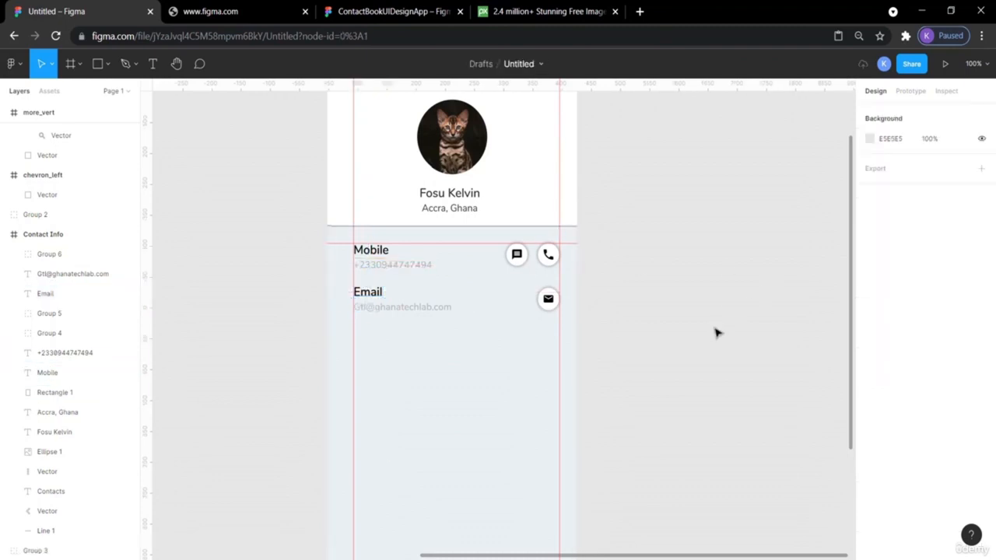
pyautogui.click(398, 310)
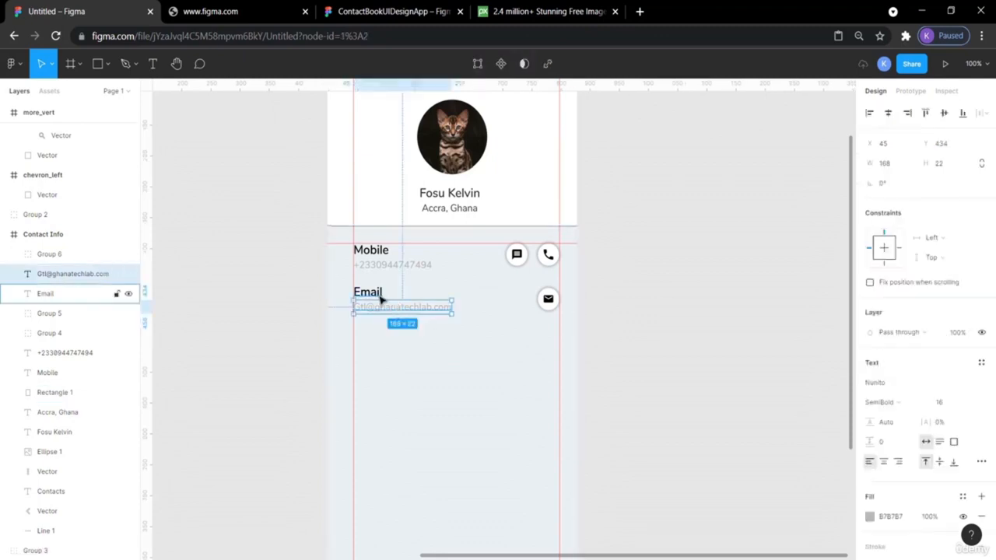
pyautogui.keyDown('shift'); pyautogui.click(379, 292); pyautogui.keyUp('shift')
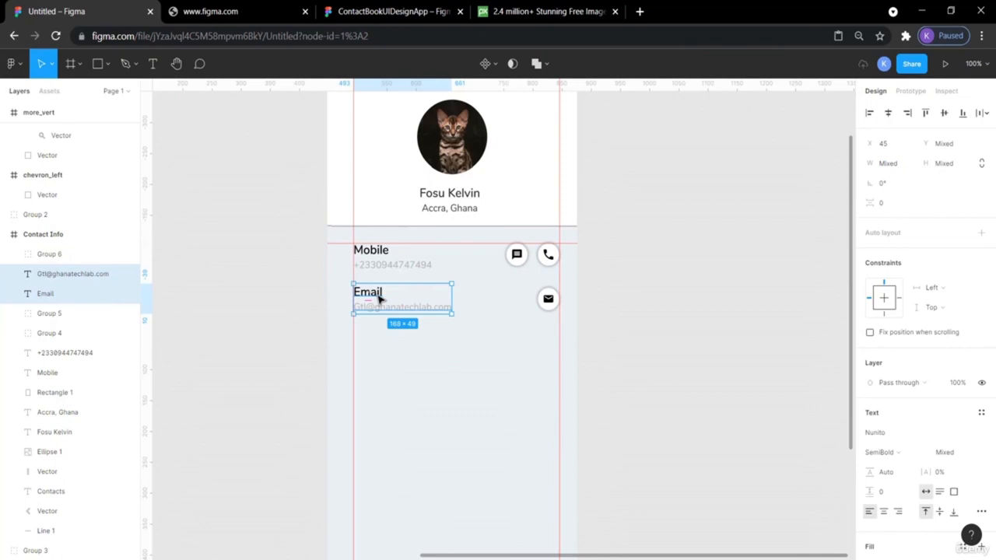
pyautogui.hotkey('ctrl', 'v')
# - Position the pasted Email pair below the Email row with matching spacing
pyautogui.hotkey('shift', 'Down')
pyautogui.hotkey('shift', 'Down')
pyautogui.hotkey('shift', 'Down')
pyautogui.hotkey('shift', 'Down')
pyautogui.hotkey('shift', 'Down')
pyautogui.hotkey('shift', 'Down')
pyautogui.hotkey('shift', 'Down')
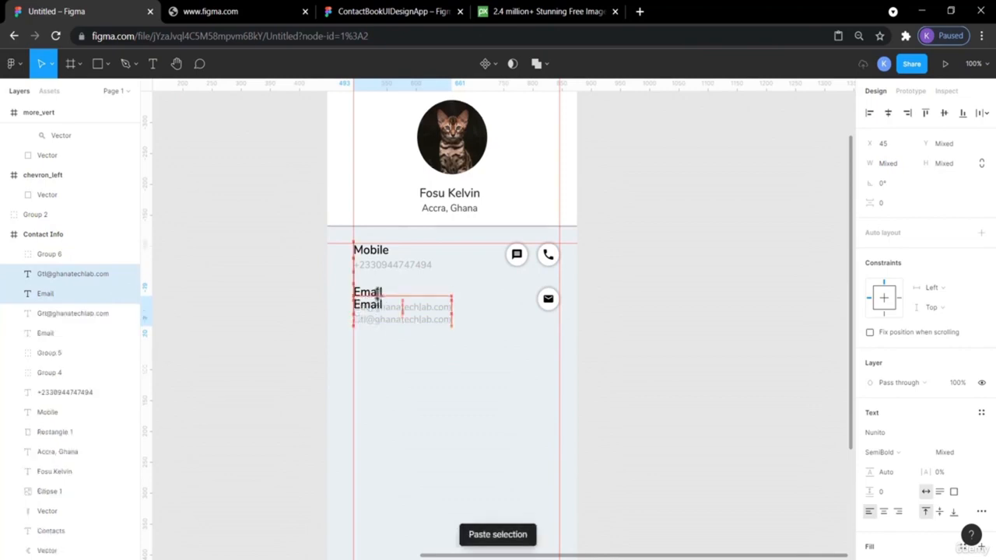
pyautogui.hotkey('alt', 'Down')
pyautogui.hotkey('alt', 'Down')
pyautogui.hotkey('alt', 'Down')
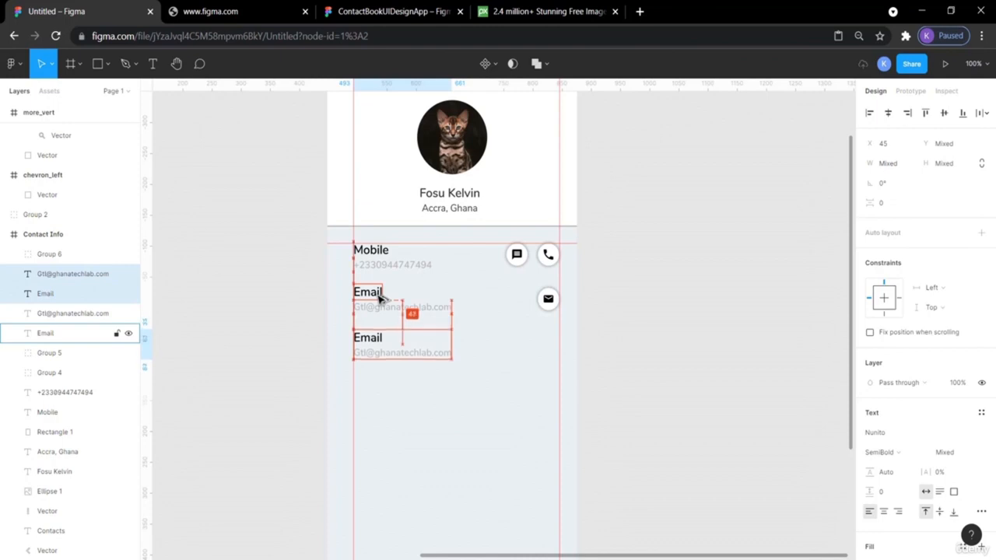
pyautogui.click(665, 356)
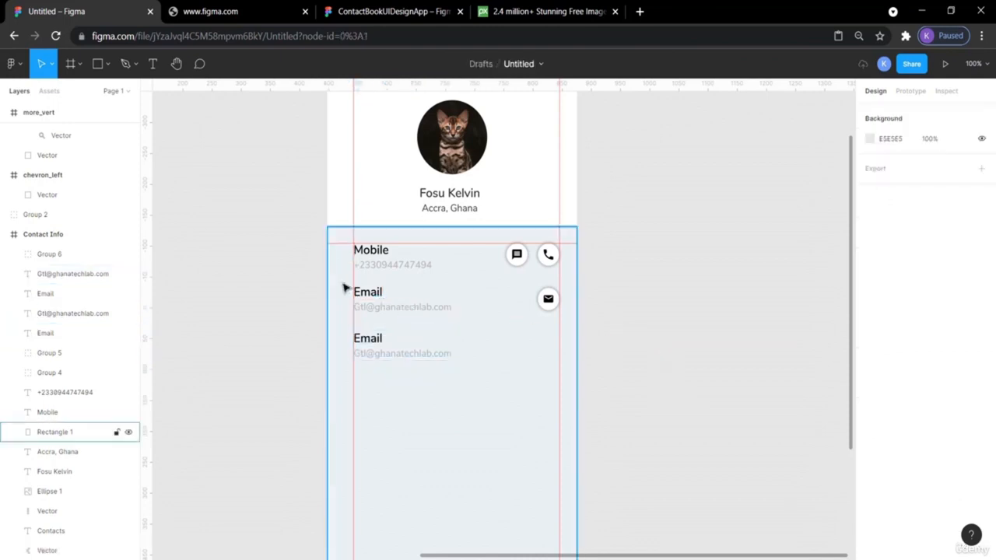
pyautogui.click(369, 309)
pyautogui.press('alt')
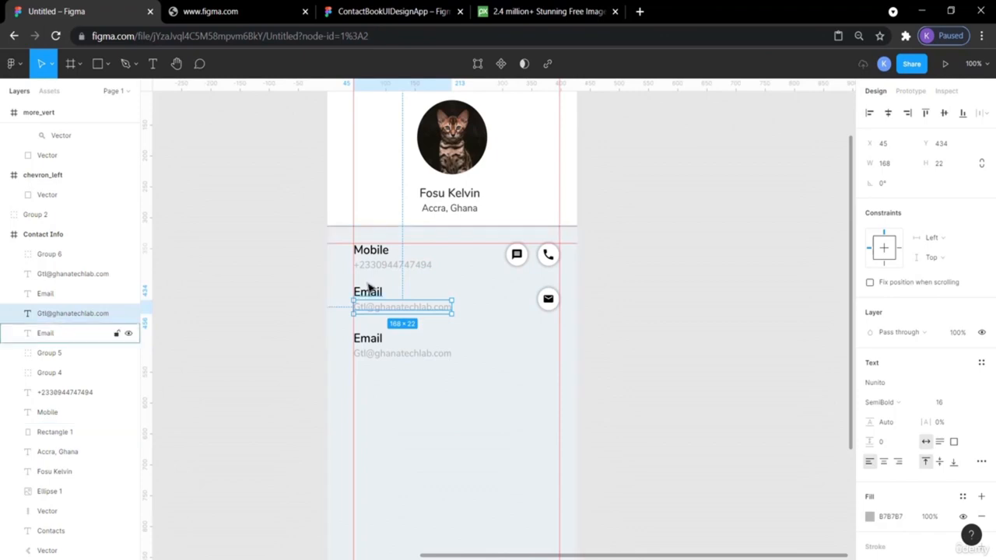
pyautogui.keyDown('alt'); pyautogui.click(368, 288); pyautogui.keyUp('alt')
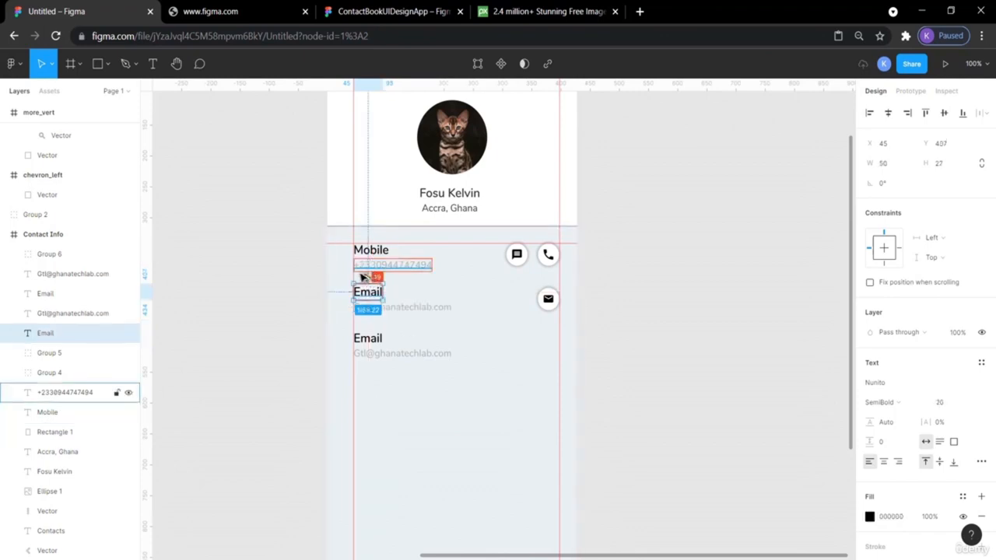
pyautogui.click(375, 341)
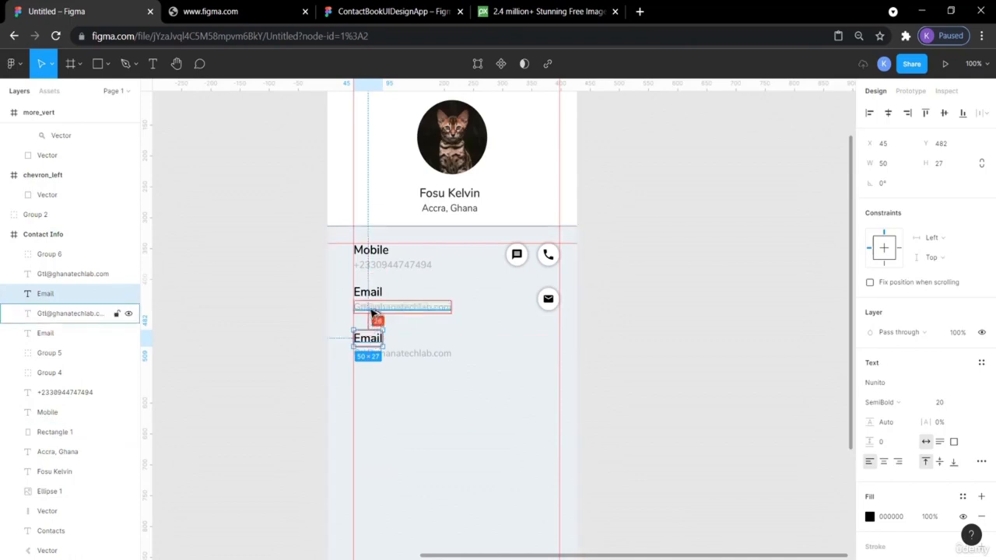
pyautogui.press('Up')
pyautogui.press('Up')
pyautogui.press('Up')
pyautogui.press('Up')
pyautogui.press('Up')
pyautogui.press('Up')
pyautogui.press('Up')
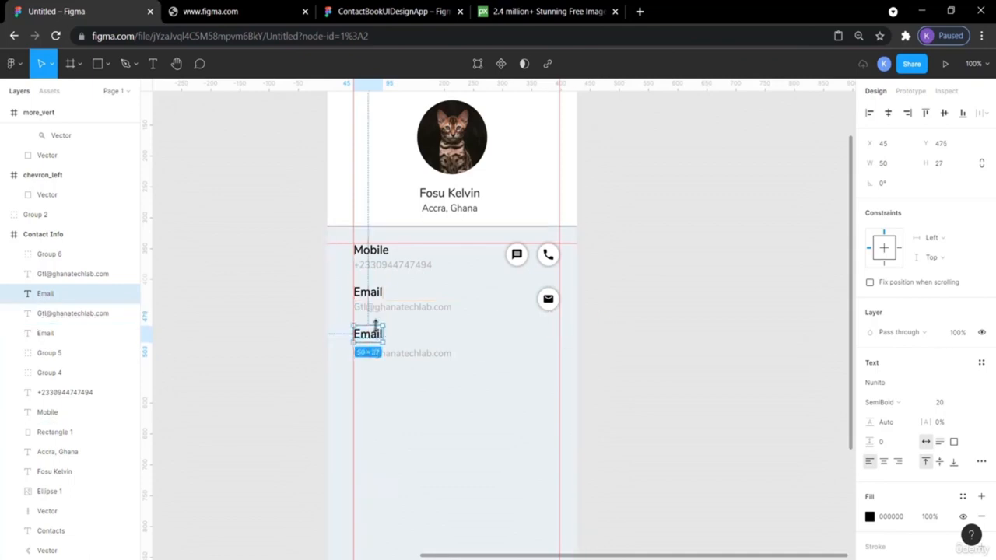
pyautogui.press('alt')
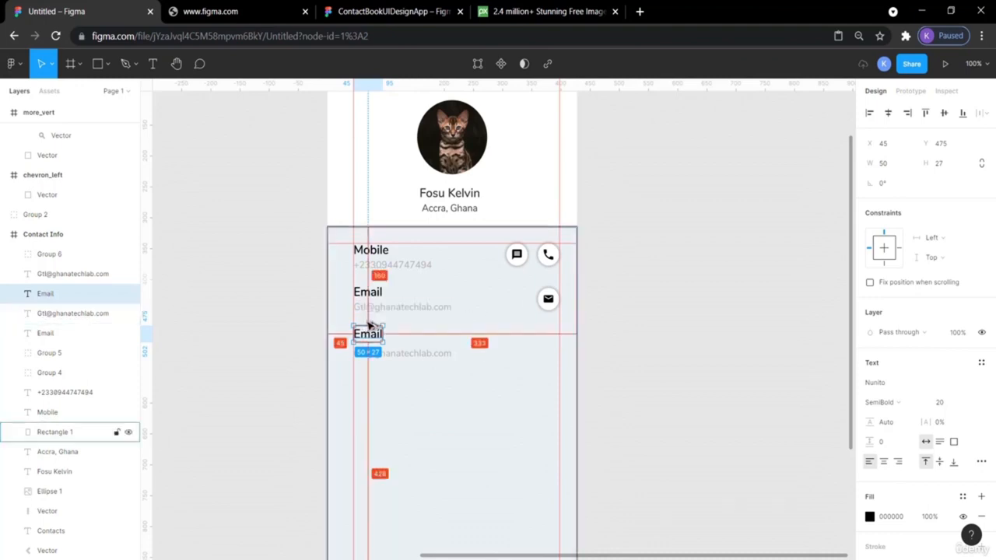
# - Delete the copied address text under the bottom Email heading
pyautogui.click(735, 337)
pyautogui.click(382, 357)
pyautogui.press('Delete')
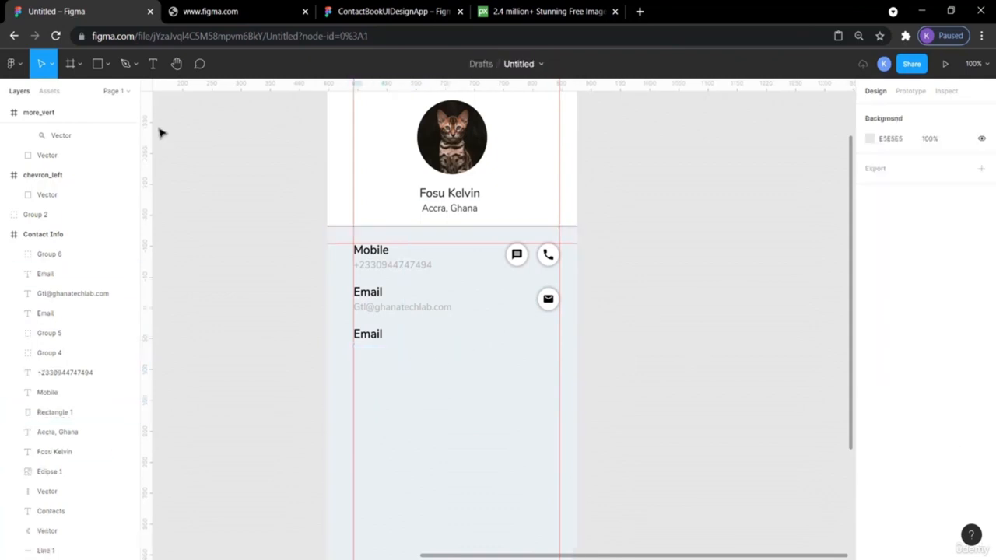
# - Check the reference design and duplicate the address text below the third heading
pyautogui.click(411, 11)
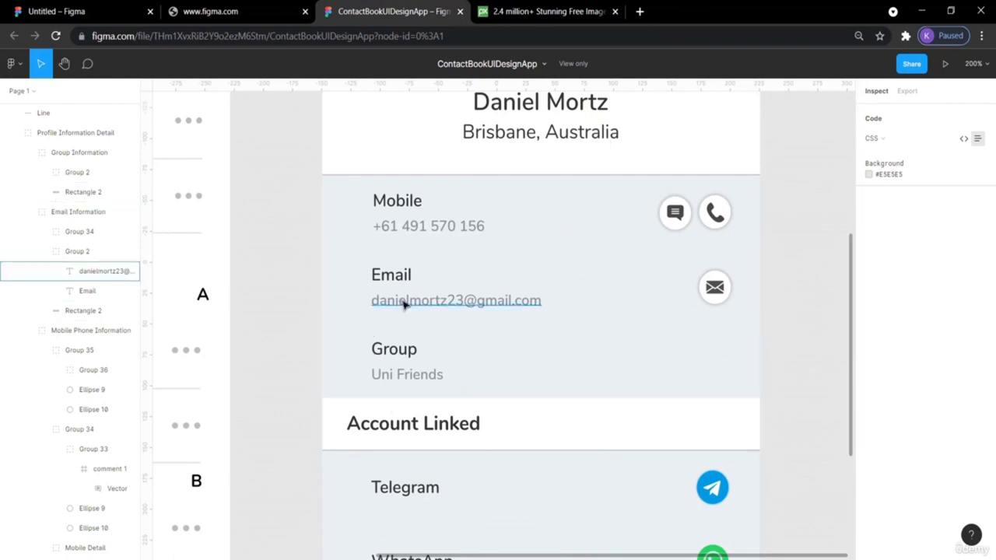
pyautogui.click(75, 10)
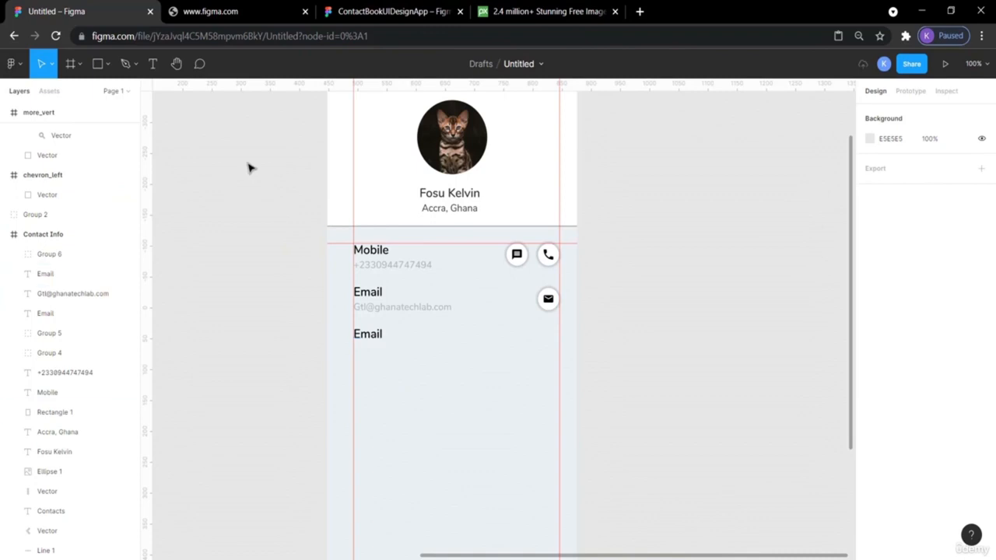
pyautogui.keyDown('alt'); pyautogui.moveTo(381, 312); pyautogui.dragTo(381, 362); pyautogui.keyUp('alt')
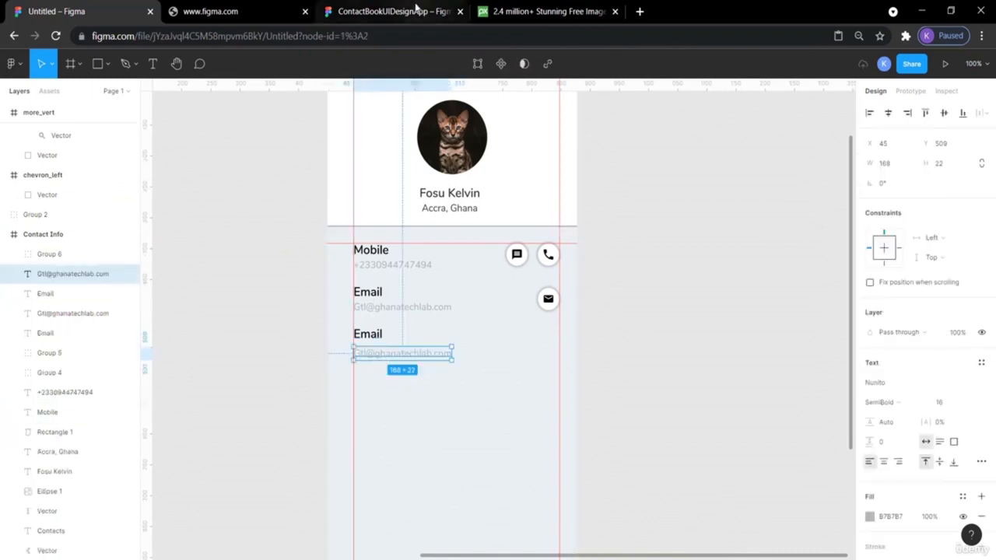
pyautogui.click(415, 10)
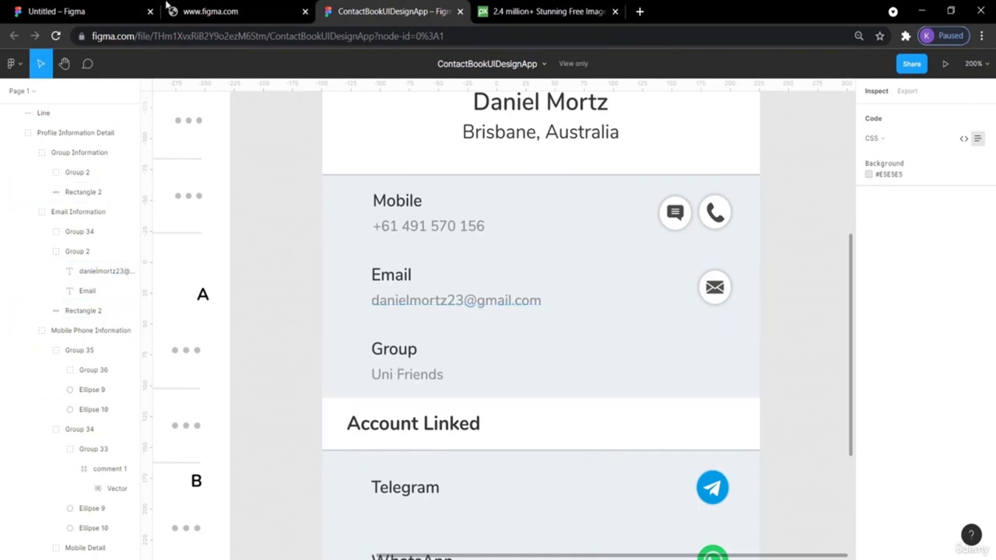
pyautogui.click(56, 11)
# - Rename the third heading to Group and its text below to Uni Friends
pyautogui.doubleClick(361, 333)
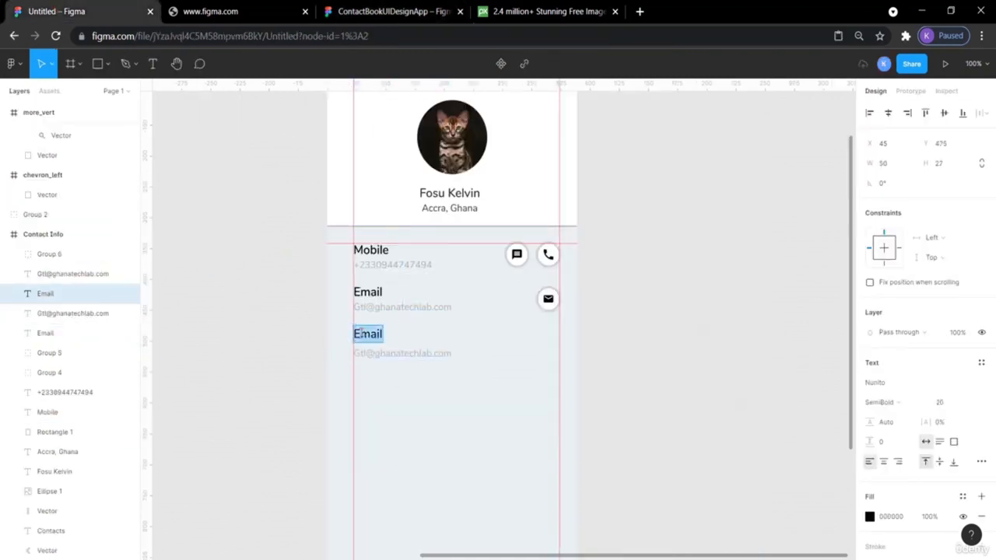
pyautogui.write('Groups')
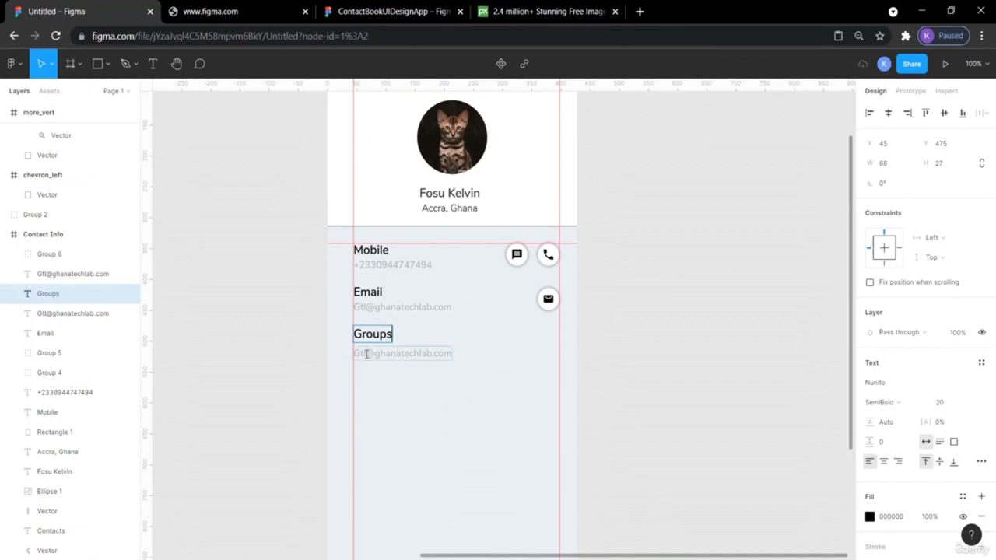
pyautogui.doubleClick(367, 353)
pyautogui.write('UI frien')
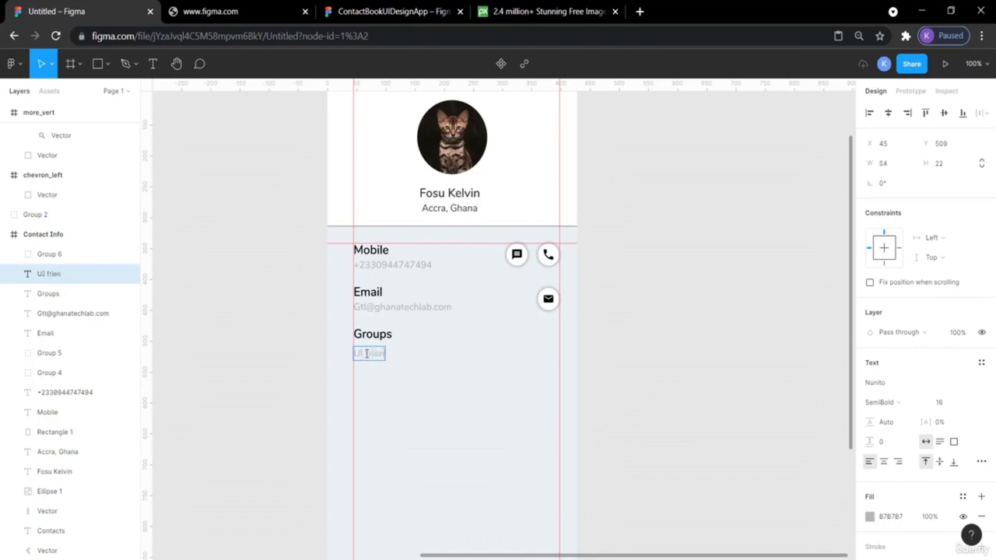
pyautogui.press('Escape')
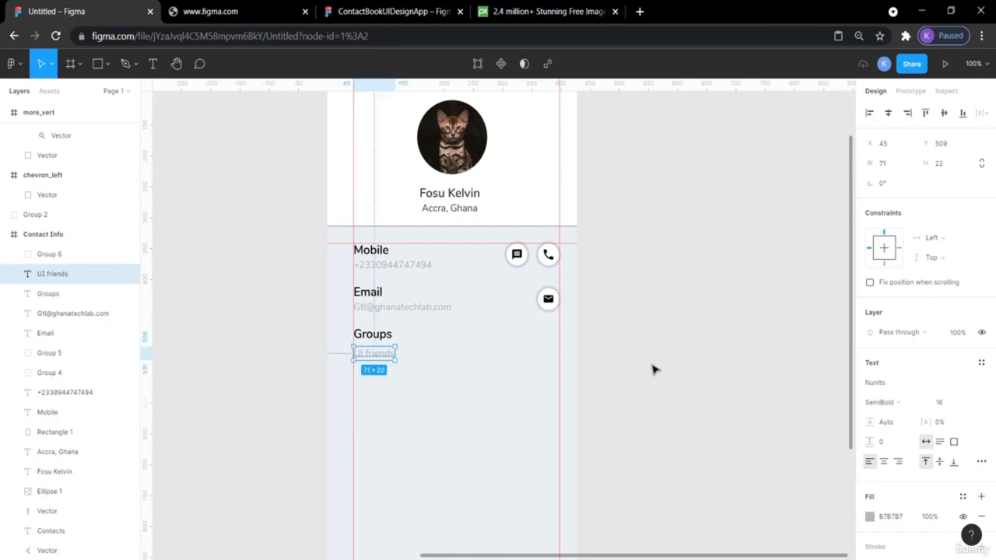
pyautogui.click(654, 369)
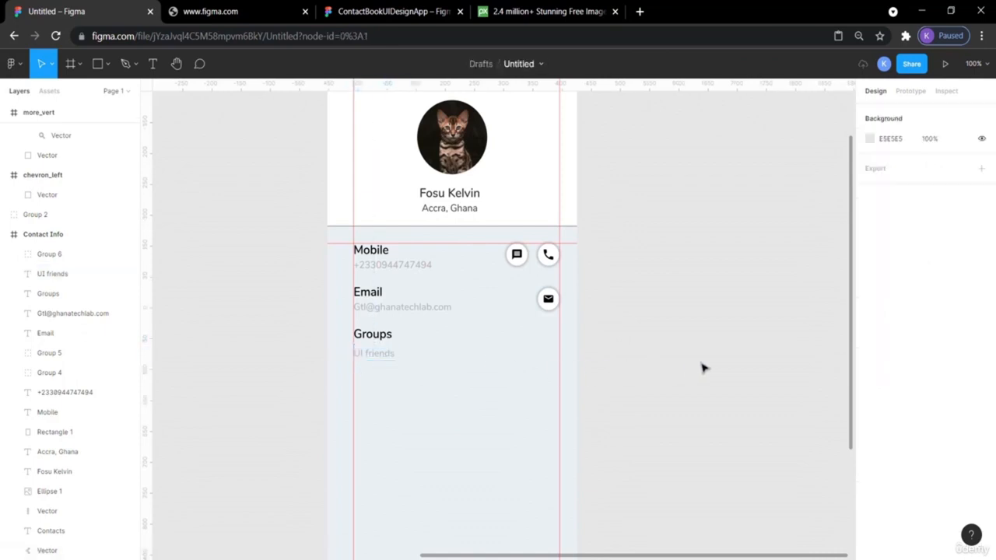
pyautogui.click(392, 12)
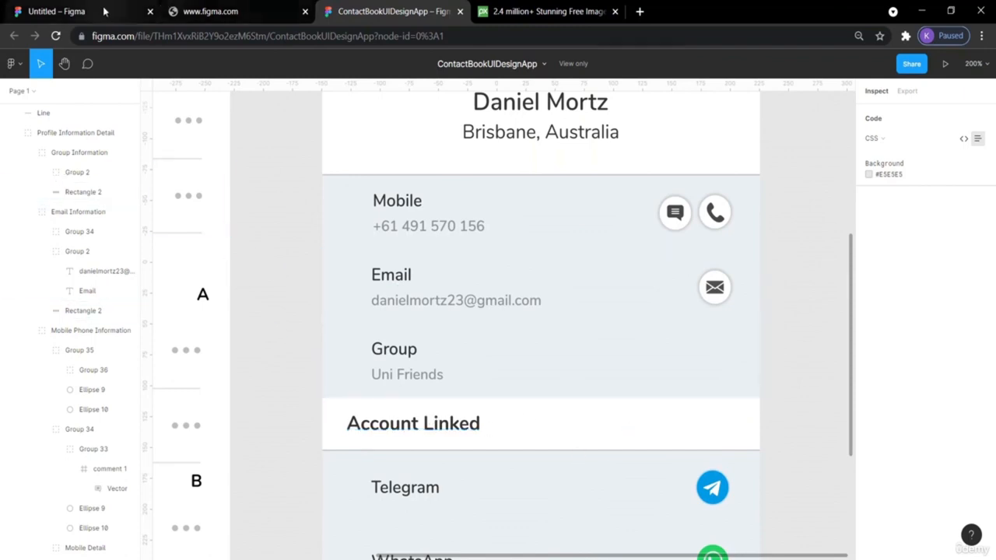
# - Draw a full-width 428×50 rectangle below the Groups section
pyautogui.click(70, 10)
pyautogui.click(99, 65)
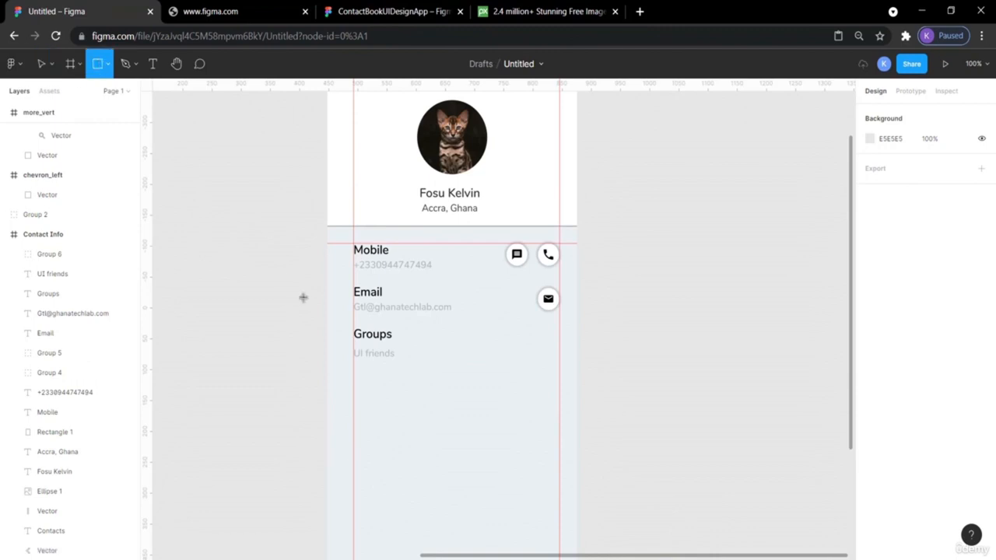
pyautogui.moveTo(325, 384); pyautogui.dragTo(576, 414)
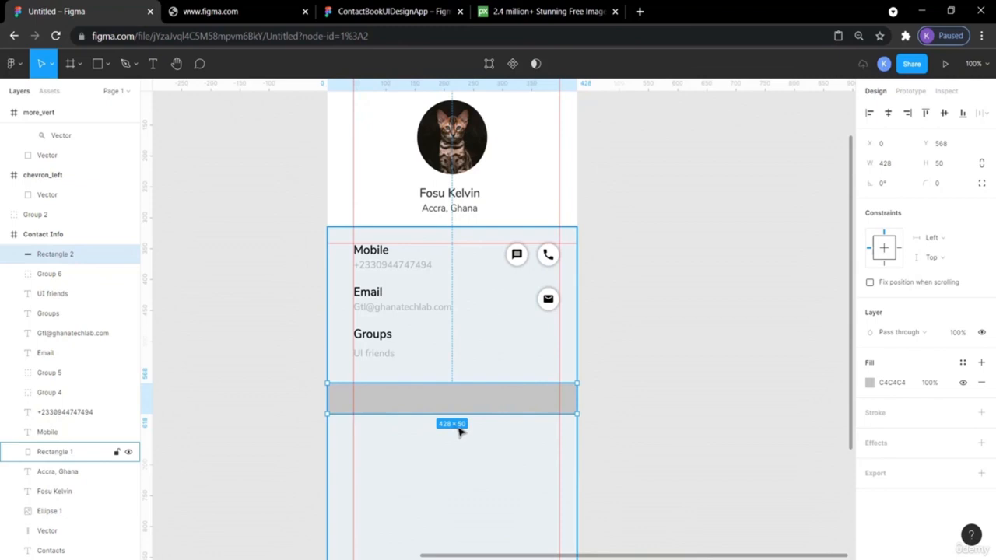
pyautogui.click(689, 389)
pyautogui.scroll(-4, 689, 389)
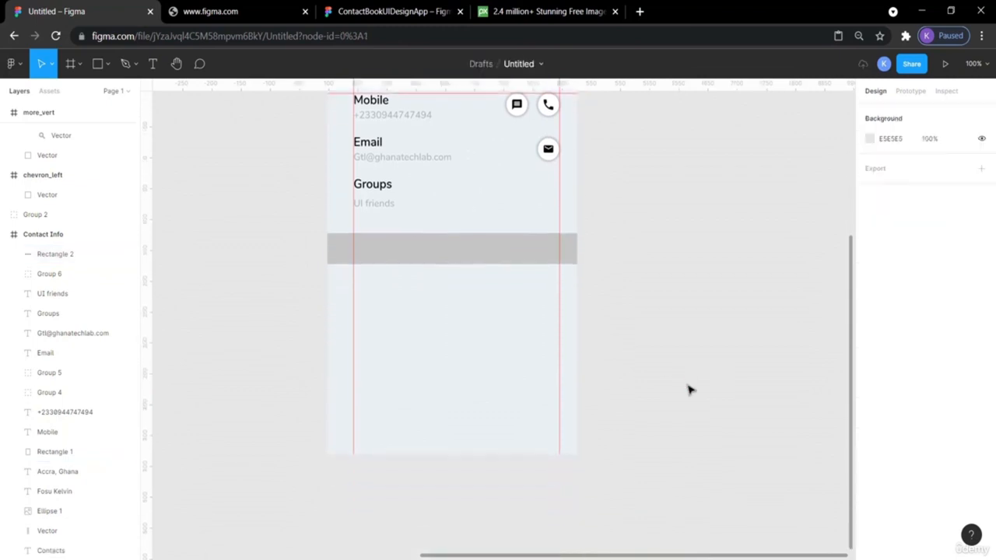
# - Move the band up to Y 550 and fill it white from Document colors
pyautogui.click(348, 6)
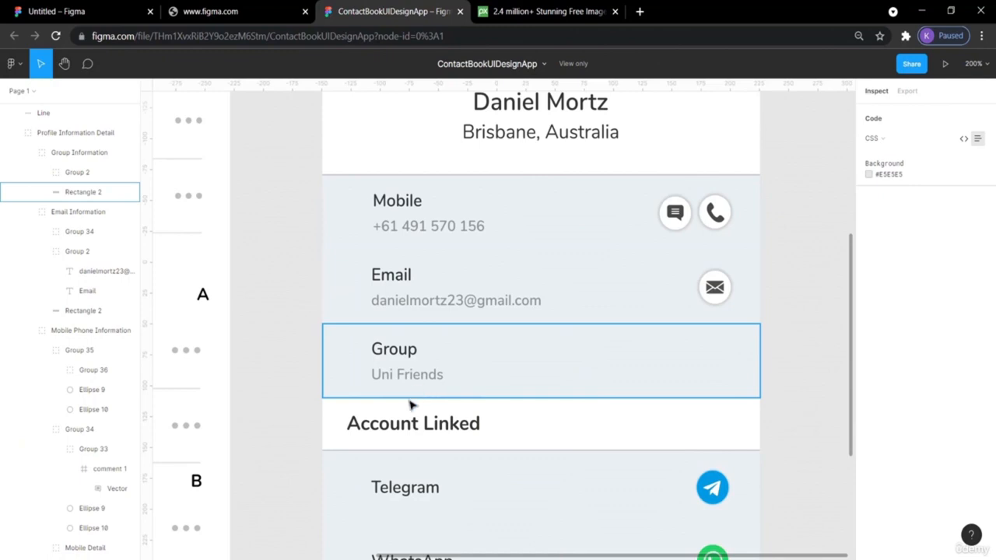
pyautogui.click(101, 10)
pyautogui.moveTo(392, 250); pyautogui.dragTo(393, 238)
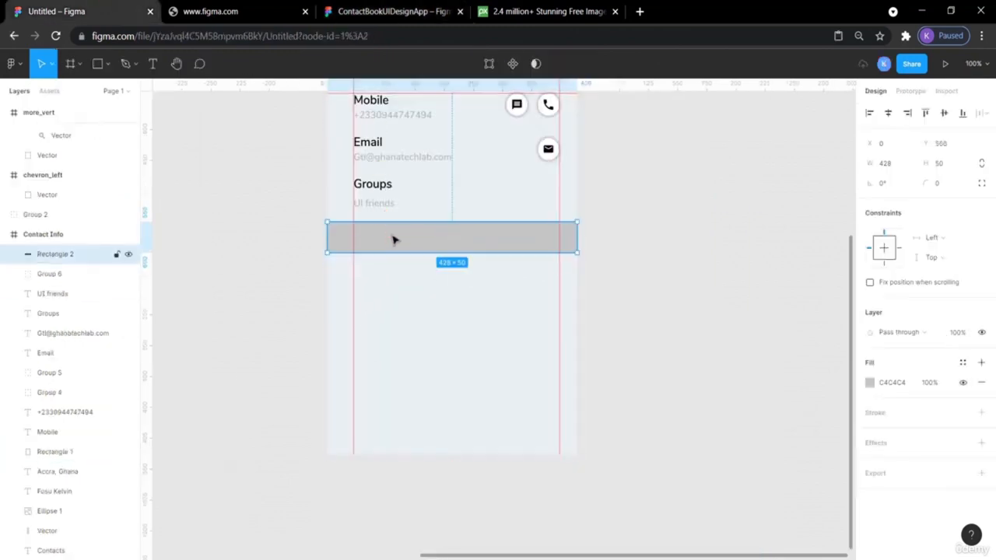
pyautogui.click(633, 262)
pyautogui.click(502, 237)
pyautogui.click(870, 382)
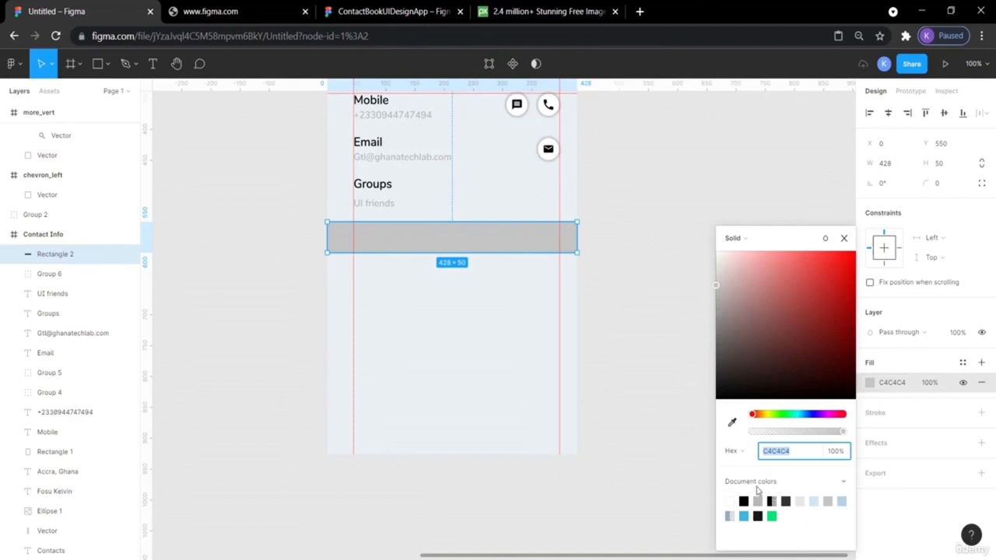
pyautogui.click(734, 498)
pyautogui.click(662, 340)
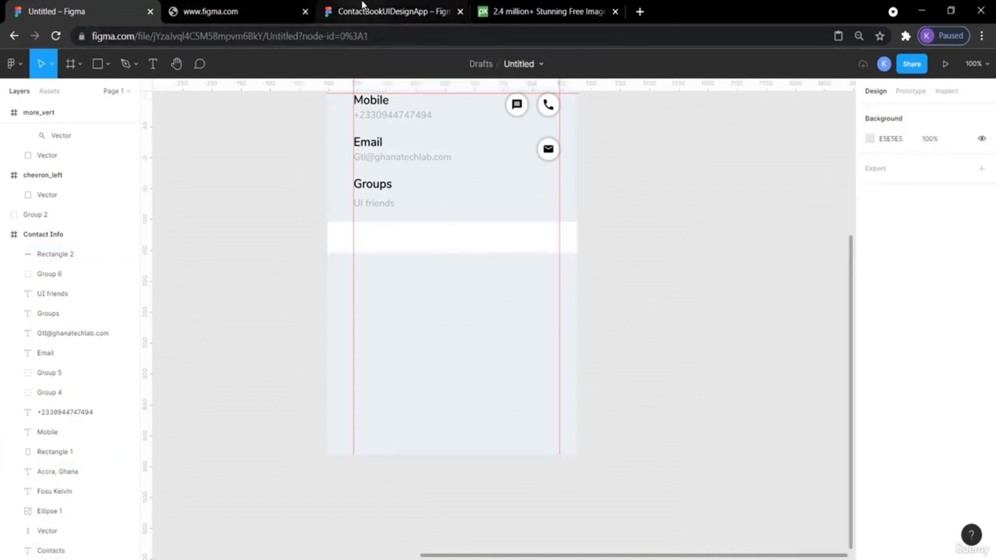
pyautogui.click(358, 11)
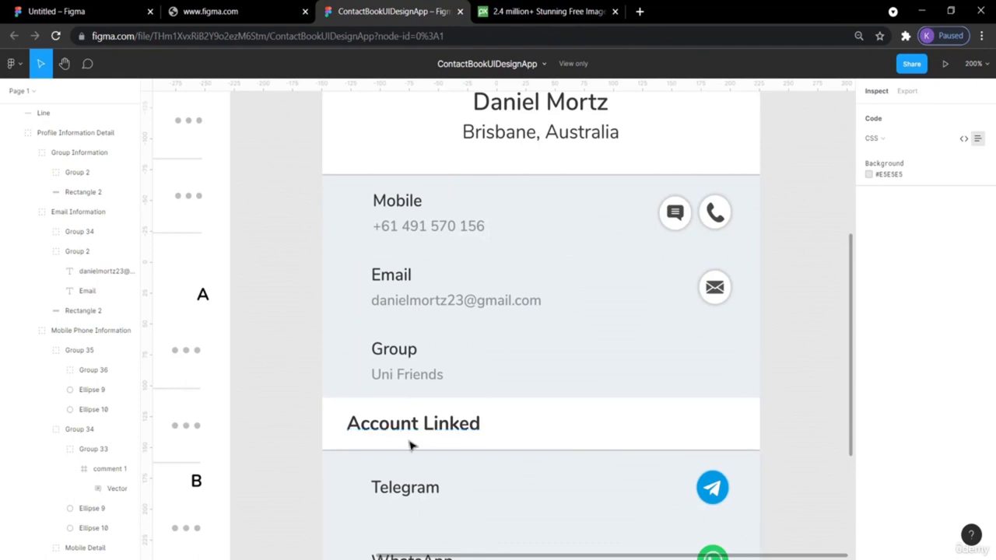
# - Inspect the reference divider line, then zoom in on the draft contact card
pyautogui.click(374, 456)
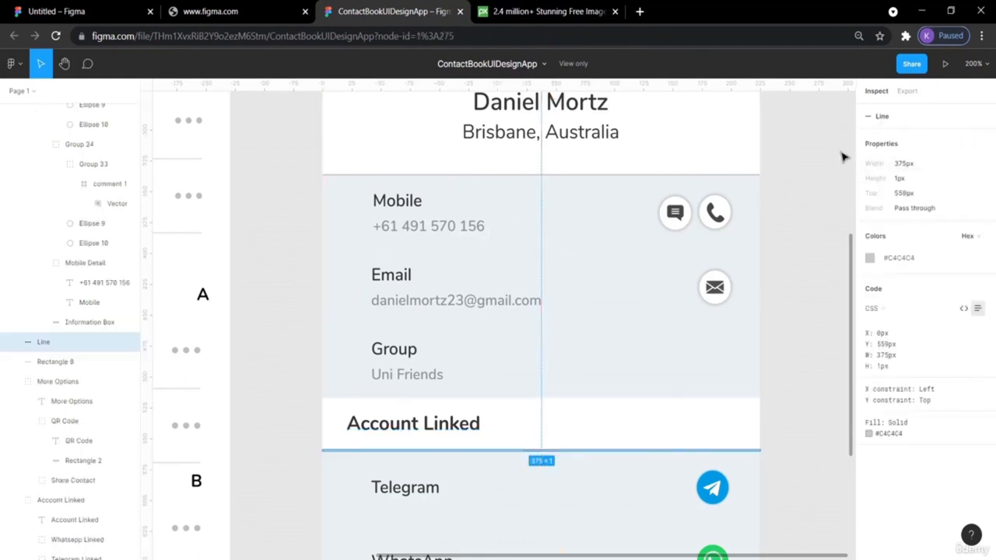
pyautogui.click(803, 178)
pyautogui.click(234, 11)
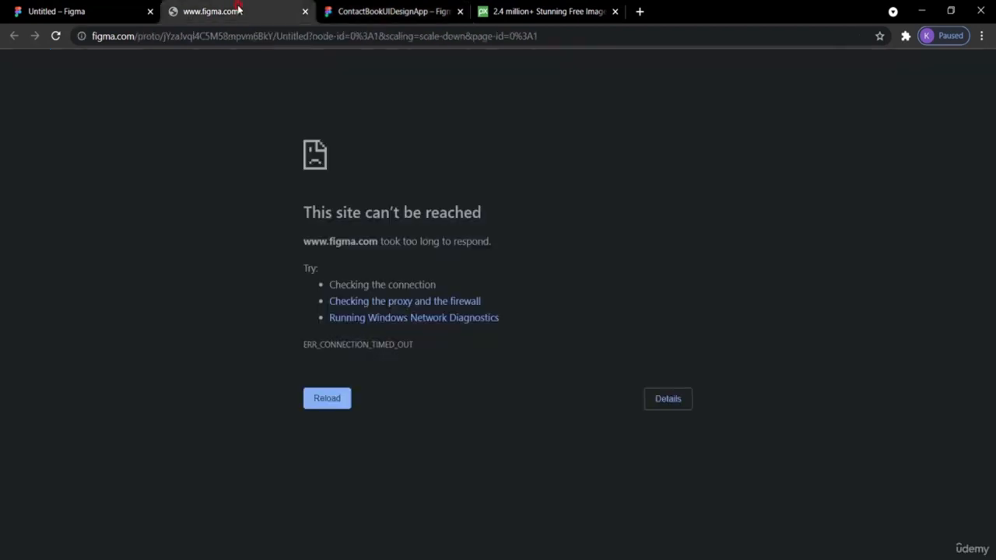
pyautogui.click(87, 10)
pyautogui.scroll(3, 792, 237)
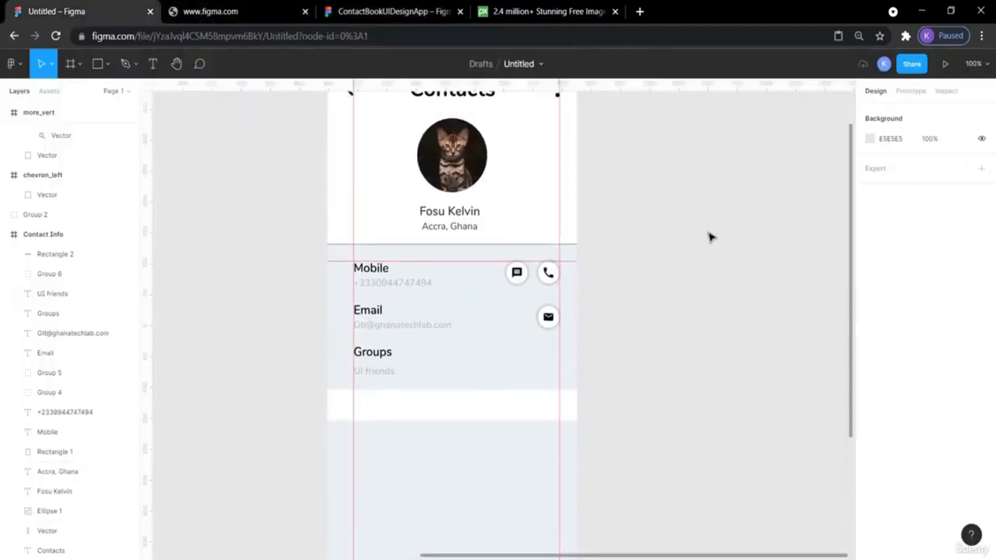
pyautogui.click(480, 251)
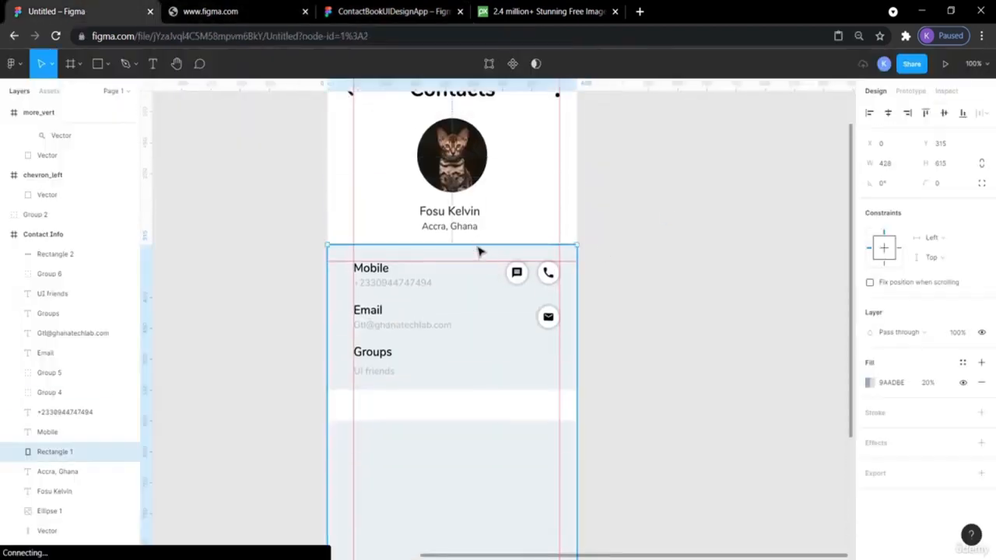
pyautogui.click(719, 207)
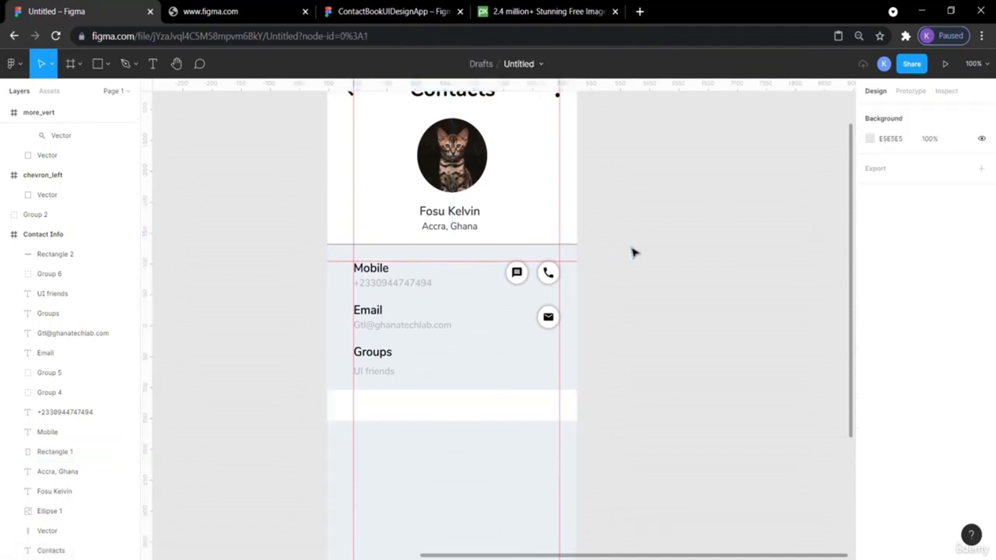
pyautogui.hotkey('ctrl', '+')
pyautogui.hotkey('ctrl', '+')
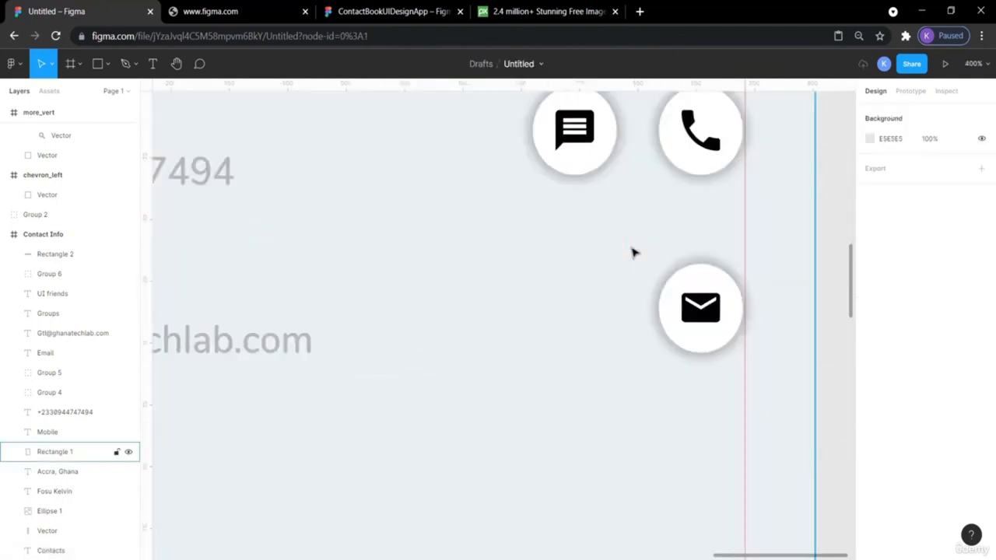
pyautogui.scroll(5, 632, 252)
# - Duplicate the header divider Line 1 as Line 2 and move it to Y 602
pyautogui.click(705, 319)
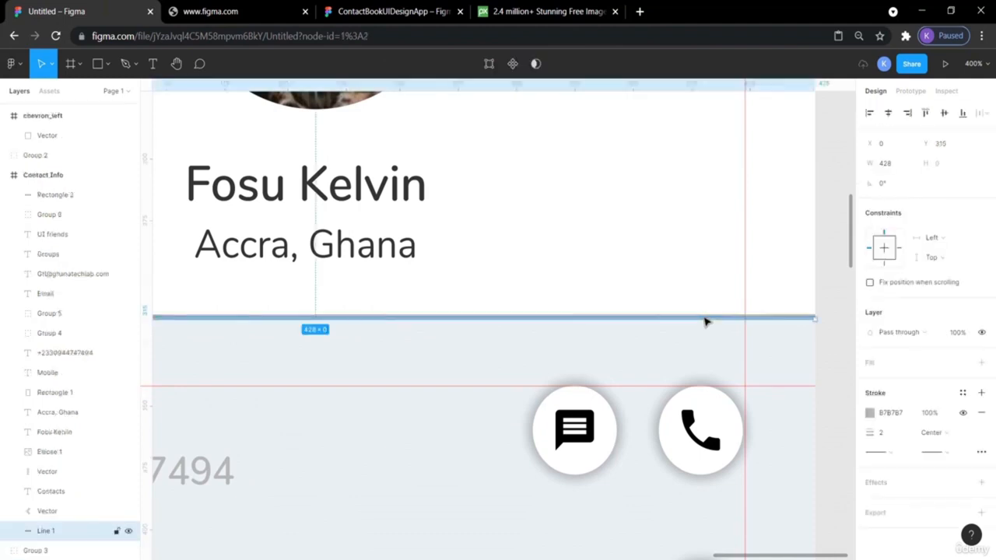
pyautogui.hotkey('ctrl', 'v')
pyautogui.hotkey('shift', 'Down')
pyautogui.hotkey('shift', 'Down')
pyautogui.hotkey('shift', 'Down')
pyautogui.hotkey('shift', 'Down')
pyautogui.hotkey('shift', 'Down')
pyautogui.hotkey('shift', 'Down')
pyautogui.hotkey('shift', 'Down')
pyautogui.hotkey('shift', 'Down')
pyautogui.hotkey('shift', 'Down')
pyautogui.hotkey('shift', 'Down')
pyautogui.hotkey('shift', 'Down')
pyautogui.hotkey('shift', 'Down')
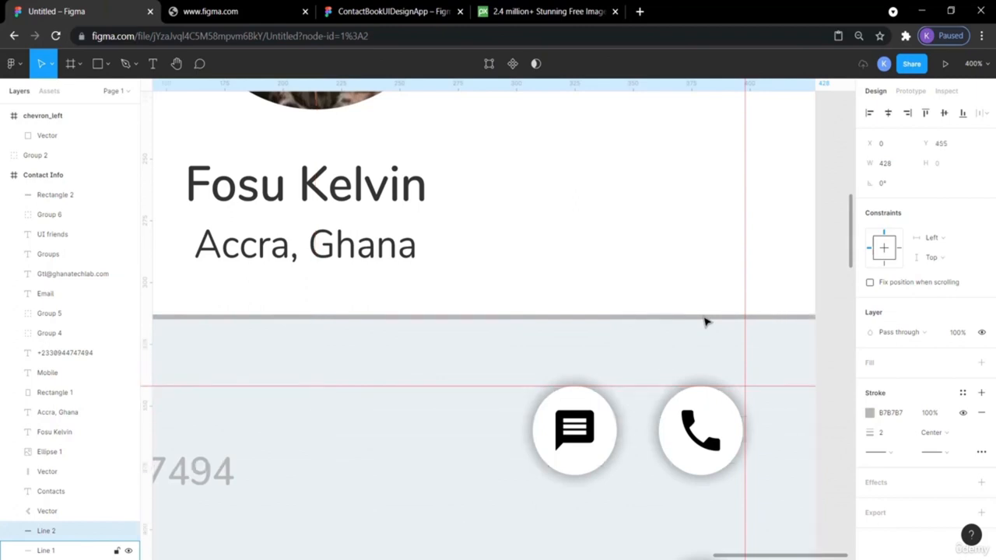
pyautogui.hotkey('shift', '0')
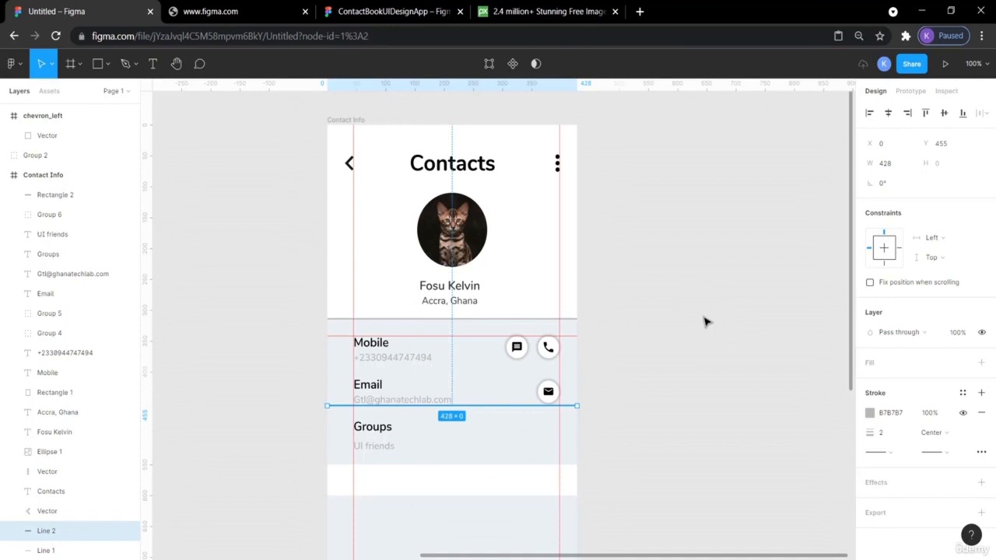
pyautogui.hotkey('shift', 'Down')
pyautogui.hotkey('shift', 'Down')
pyautogui.hotkey('shift', 'Down')
pyautogui.hotkey('shift', 'Down')
pyautogui.hotkey('shift', 'Down')
pyautogui.hotkey('shift', 'Down')
pyautogui.hotkey('shift', 'Down')
pyautogui.hotkey('shift', 'Down')
pyautogui.hotkey('shift', 'Down')
pyautogui.hotkey('shift', 'Down')
pyautogui.hotkey('shift', 'Down')
pyautogui.hotkey('shift', 'Down')
pyautogui.hotkey('shift', 'Down')
pyautogui.hotkey('shift', 'Down')
pyautogui.hotkey('shift', 'Down')
pyautogui.hotkey('shift', 'Down')
pyautogui.press('Up')
pyautogui.press('Up')
pyautogui.press('Up')
pyautogui.press('Up')
pyautogui.press('Up')
pyautogui.press('Up')
pyautogui.press('Up')
pyautogui.press('Up')
pyautogui.press('Up')
pyautogui.press('Up')
pyautogui.press('Up')
pyautogui.press('Up')
pyautogui.press('Up')
pyautogui.hotkey('ctrl', '+')
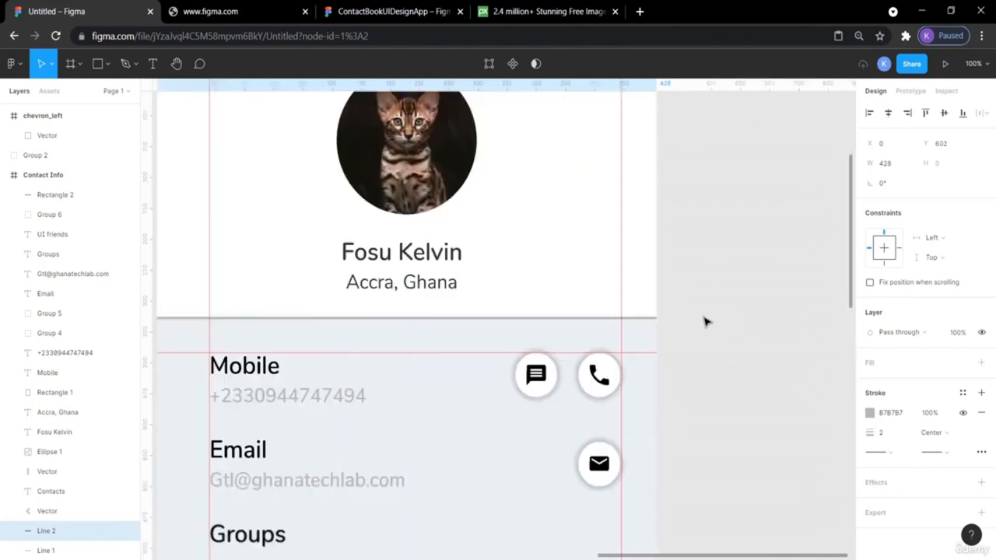
pyautogui.hotkey('ctrl', '+')
pyautogui.scroll(-10, 705, 322)
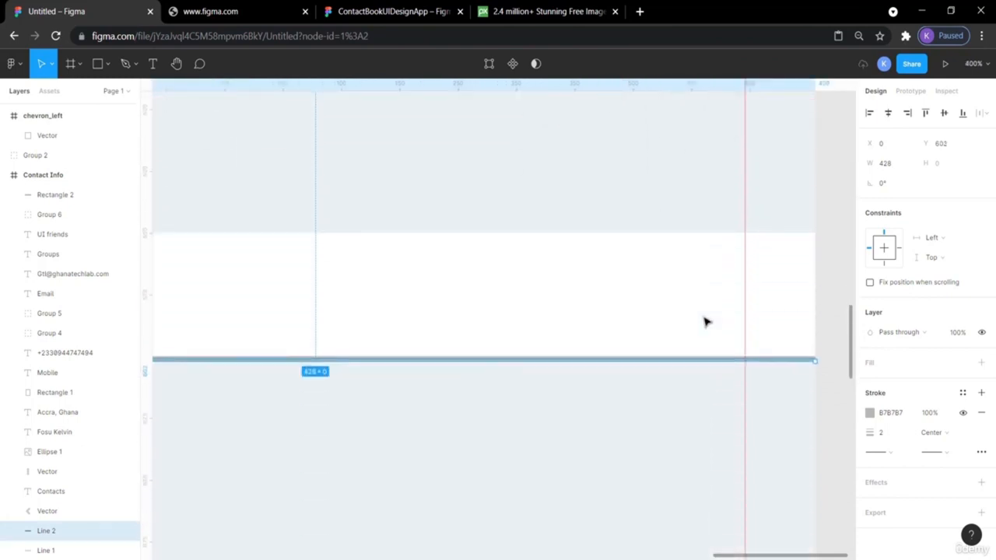
# - Check the new line sits on the white band's bottom edge, then view the whole card
pyautogui.click(834, 389)
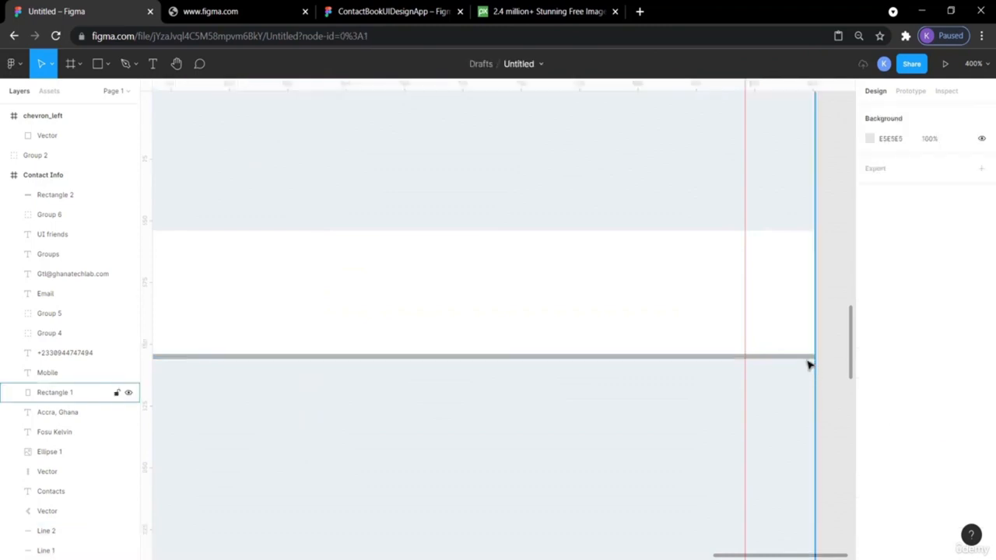
pyautogui.click(807, 362)
pyautogui.click(807, 356)
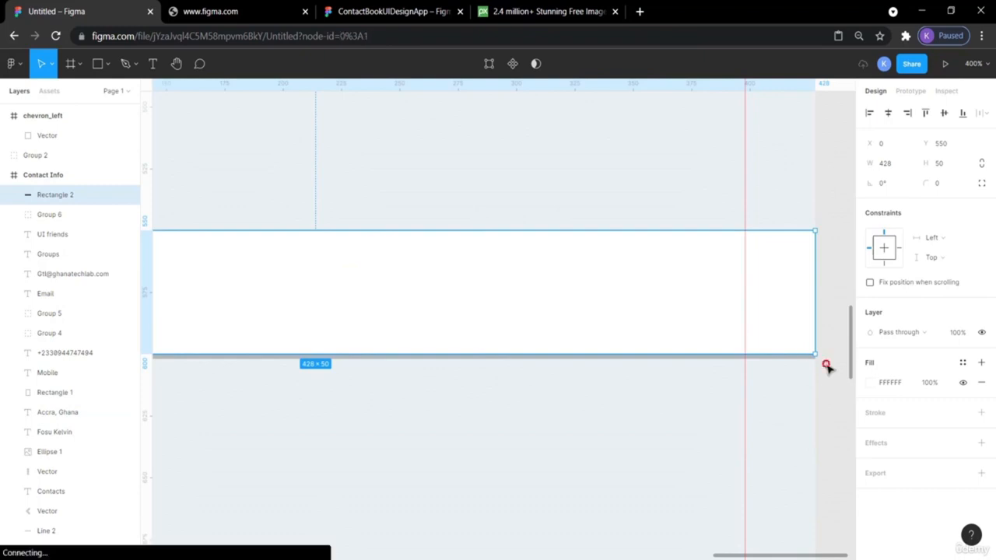
pyautogui.click(827, 367)
pyautogui.click(762, 329)
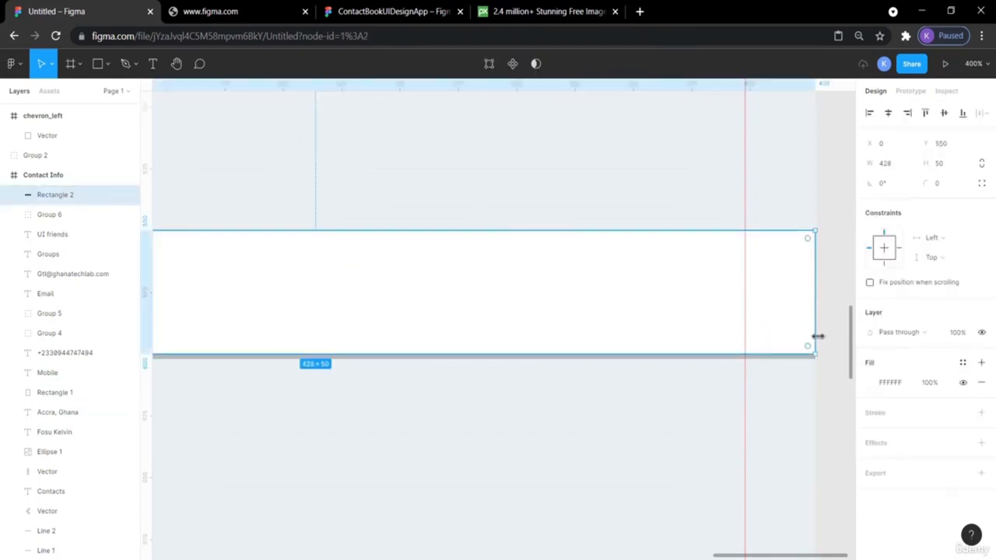
pyautogui.click(829, 373)
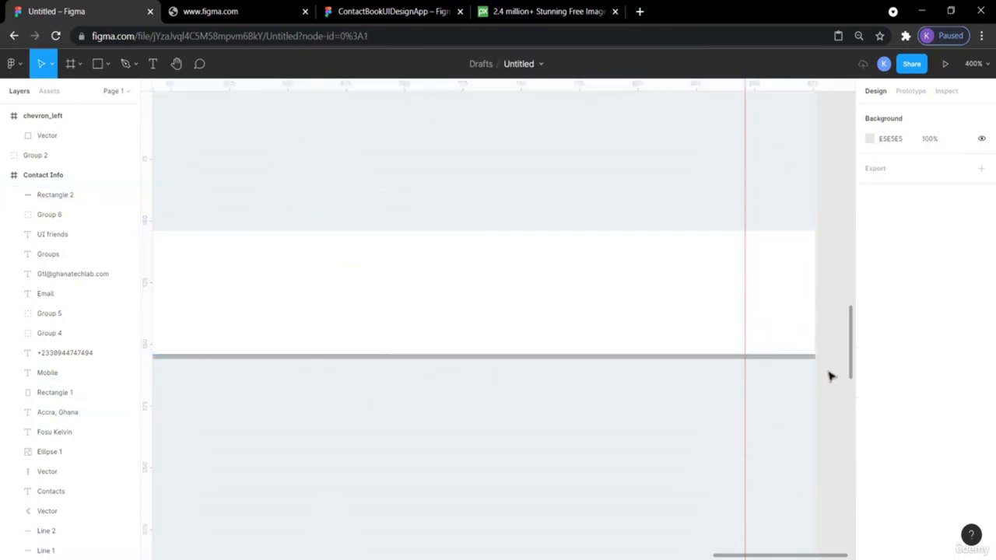
pyautogui.hotkey('shift', '0')
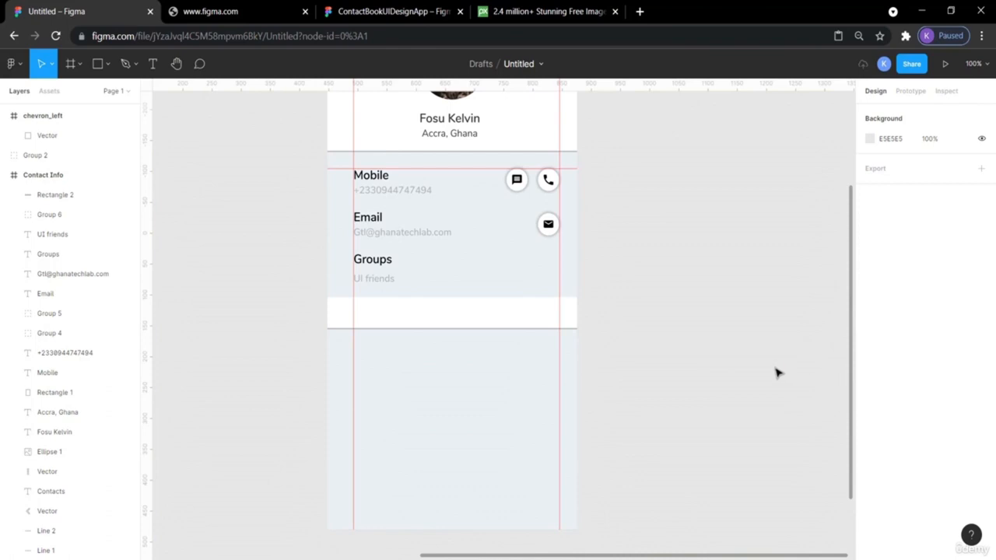
# - Paste a copy of the Groups heading into the white band and bring it to the front
pyautogui.scroll(3, 767, 355)
pyautogui.hscroll(-3, 736, 345)
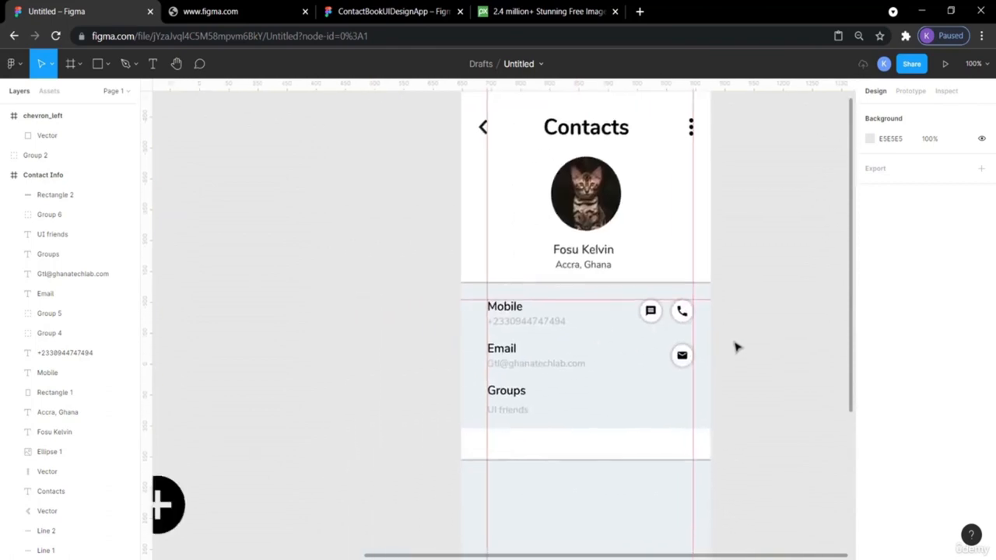
pyautogui.scroll(-2, 736, 347)
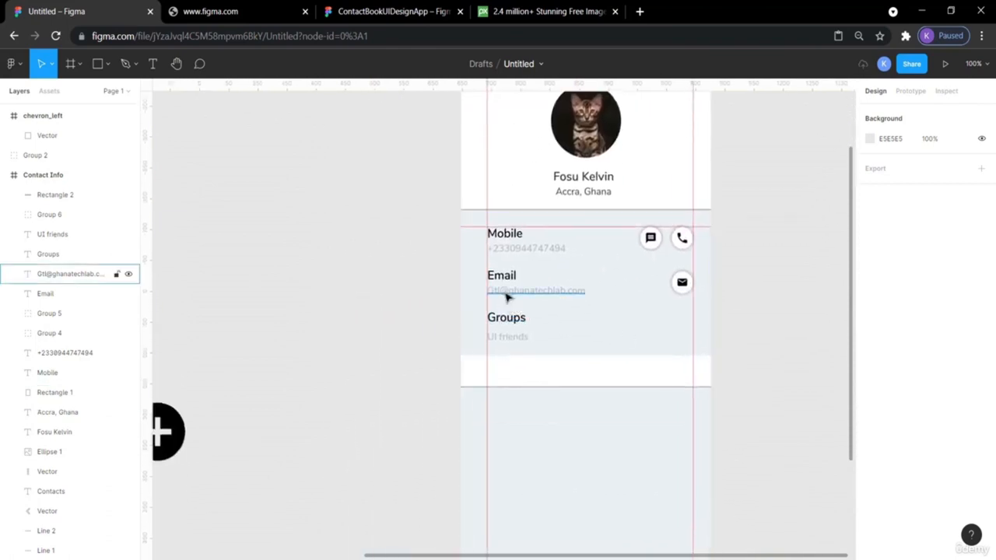
pyautogui.click(517, 325)
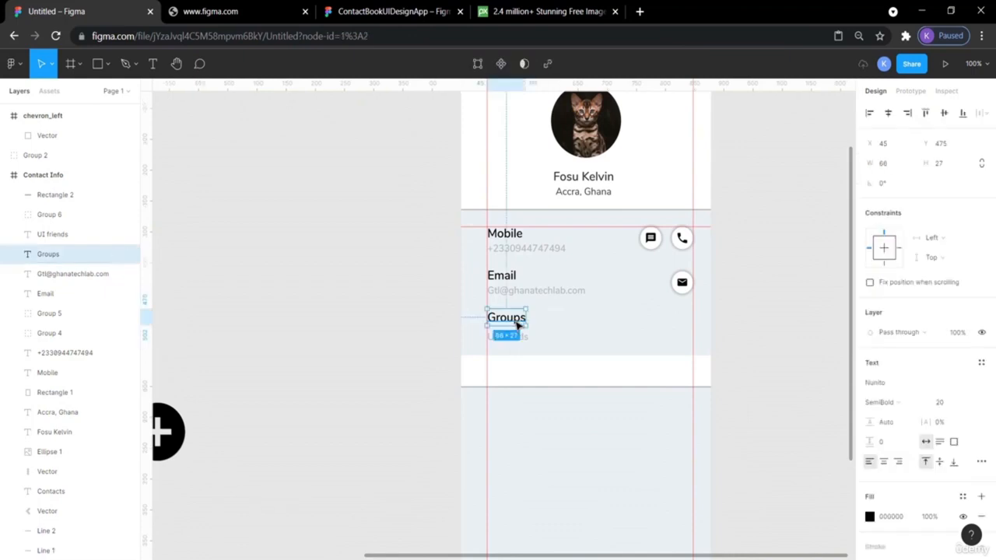
pyautogui.hotkey('ctrl', 'v')
pyautogui.hotkey('shift', 'Down')
pyautogui.hotkey('shift', 'Down')
pyautogui.hotkey('shift', 'Down')
pyautogui.hotkey('shift', 'Down')
pyautogui.hotkey('shift', 'Down')
pyautogui.hotkey('shift', 'Down')
pyautogui.hotkey('shift', 'Down')
pyautogui.hotkey('shift', 'Down')
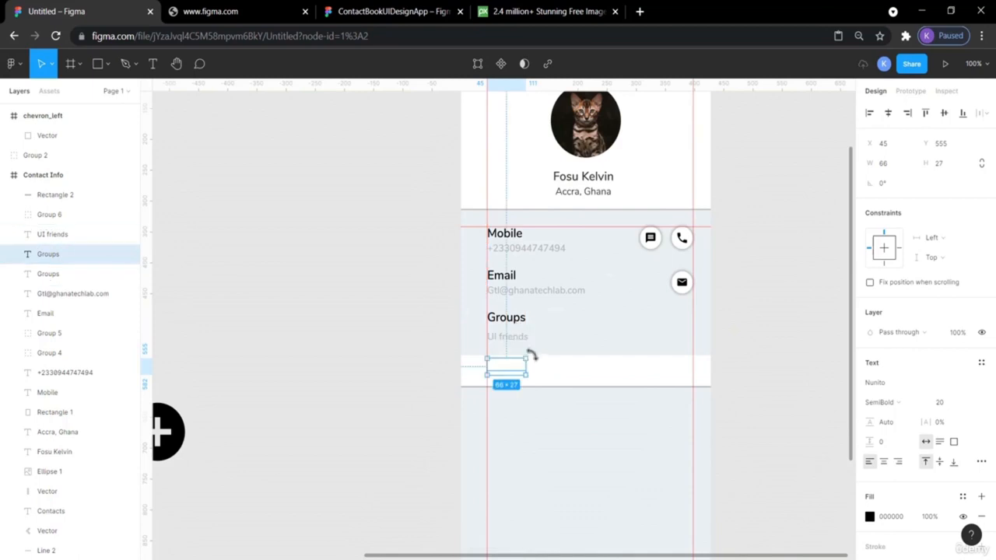
pyautogui.rightClick(502, 374)
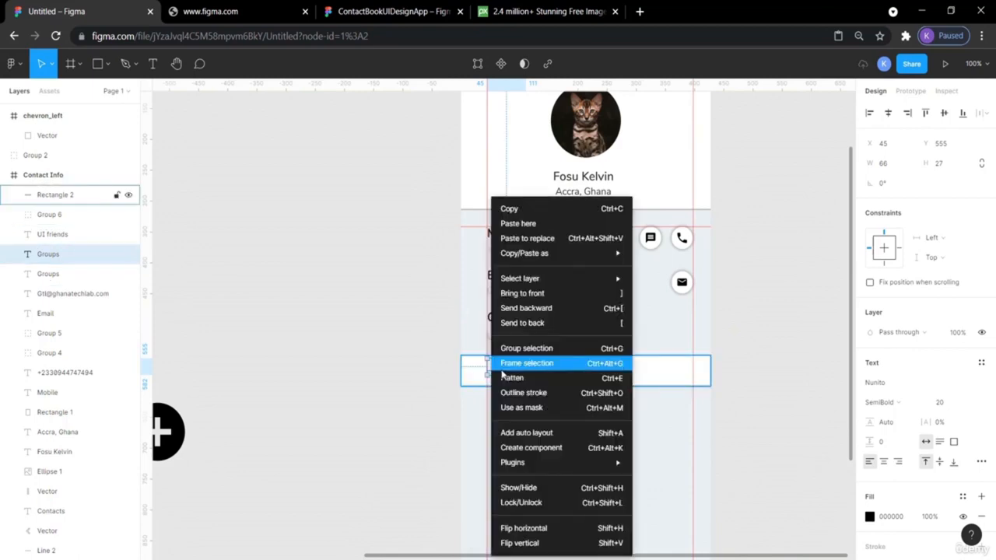
pyautogui.click(537, 294)
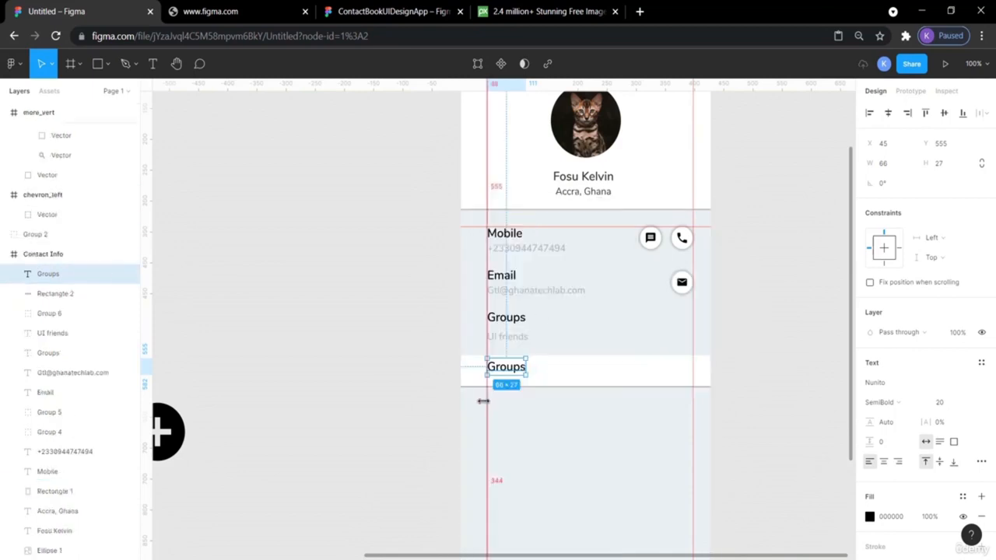
# - Change the copied heading's text to 'Account Linked', checking the reference design
pyautogui.doubleClick(503, 369)
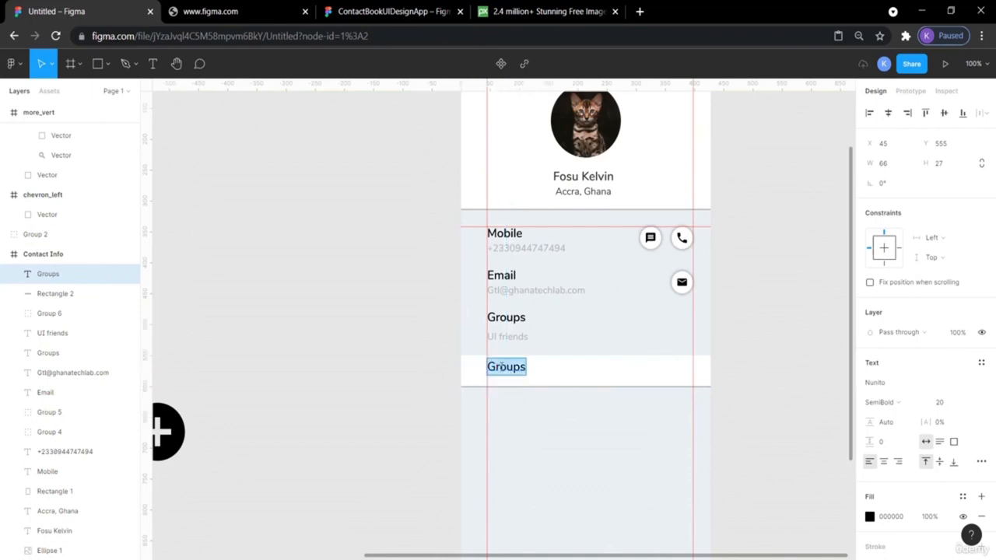
pyautogui.write('Account l')
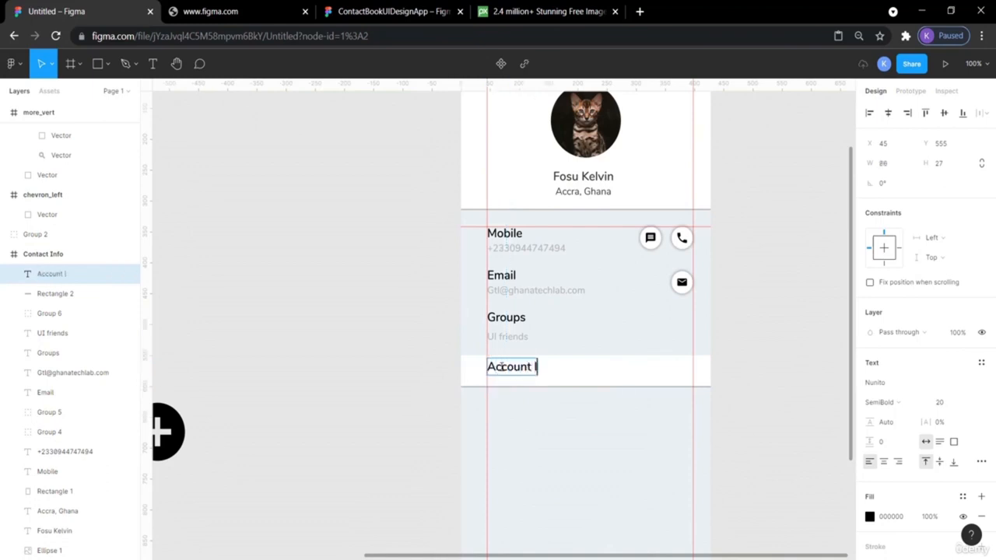
pyautogui.write('inked')
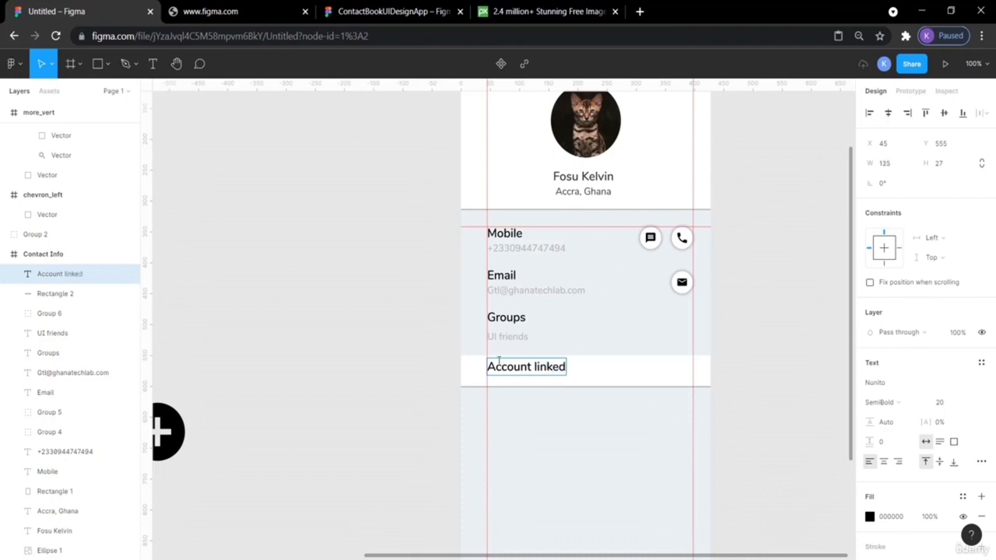
pyautogui.click(372, 11)
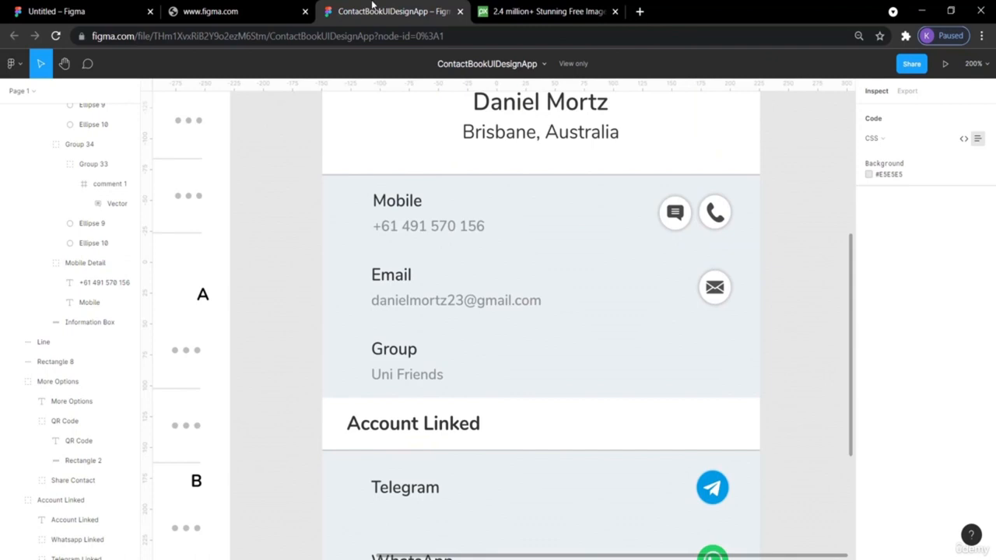
pyautogui.click(94, 9)
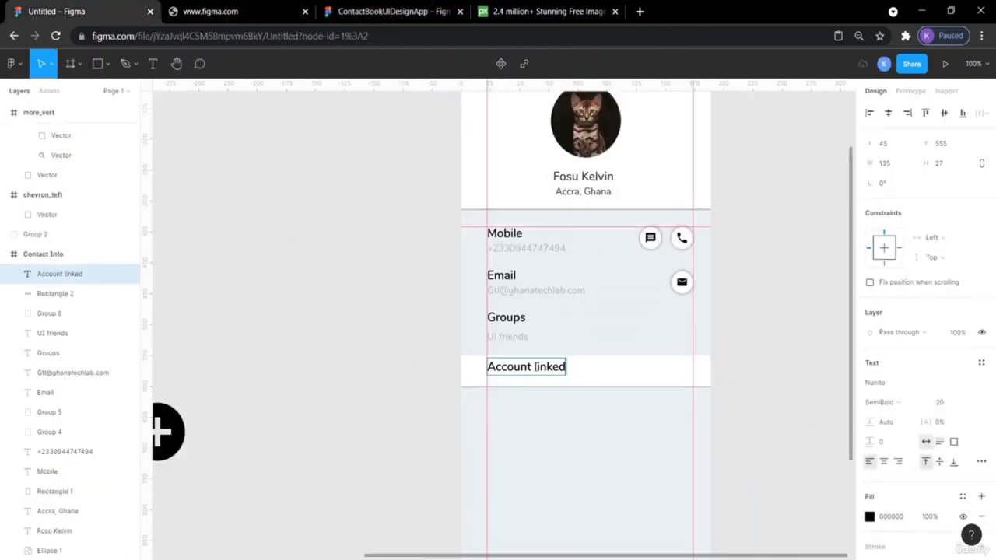
pyautogui.press('BackSpace')
pyautogui.write('L')
pyautogui.press('Escape')
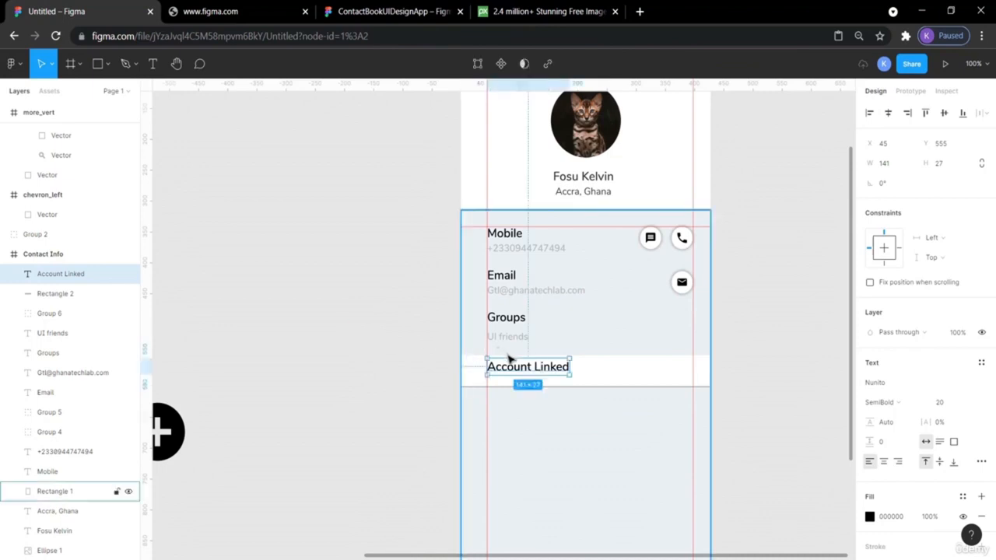
# - Shift the Account Linked heading slightly lower and right onto the left guide
pyautogui.moveTo(511, 371); pyautogui.dragTo(512, 376)
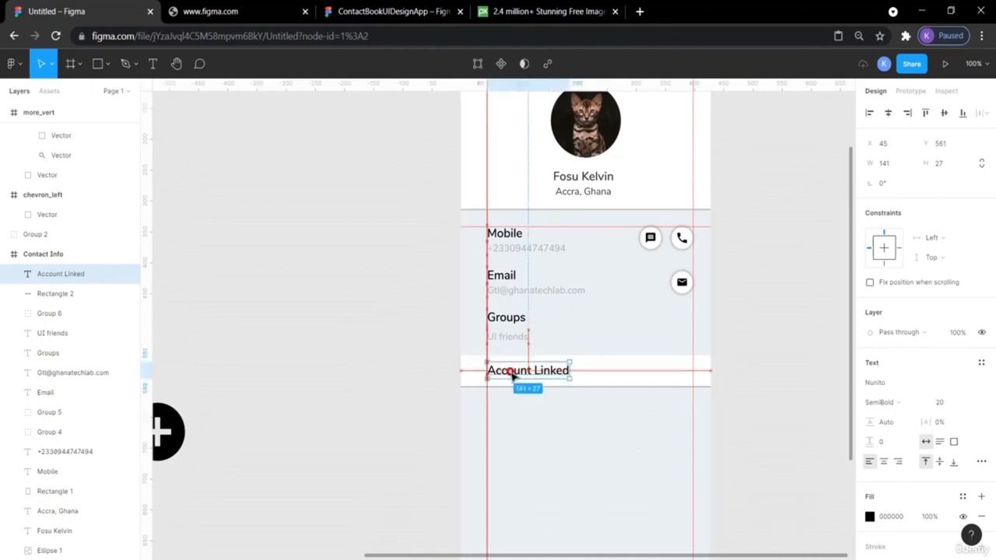
pyautogui.click(762, 358)
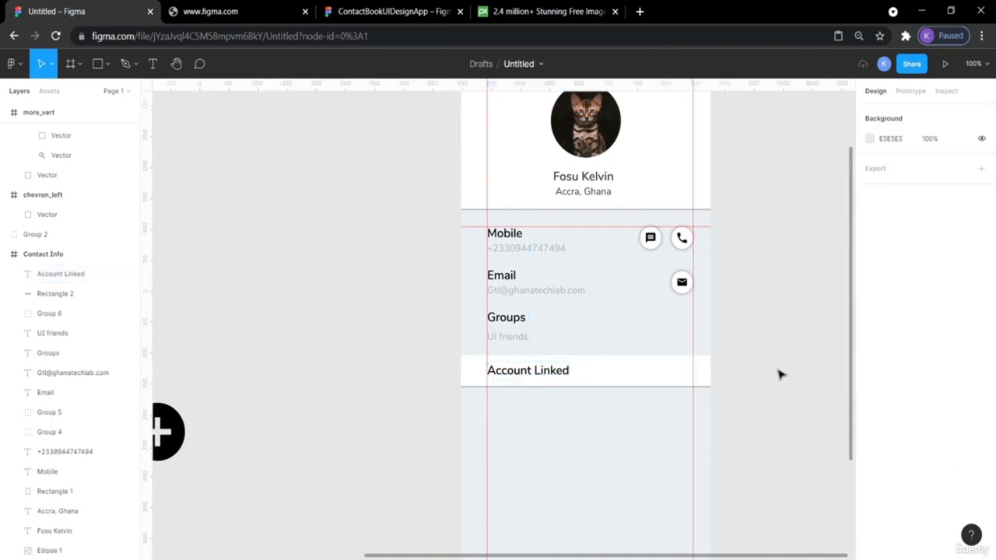
pyautogui.scroll(1, 782, 374)
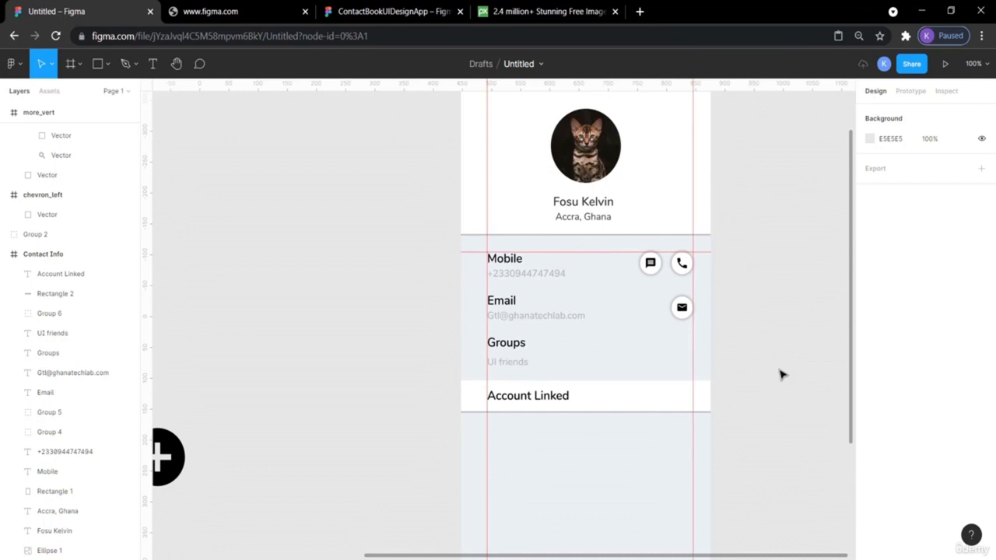
pyautogui.moveTo(545, 402); pyautogui.dragTo(543, 401)
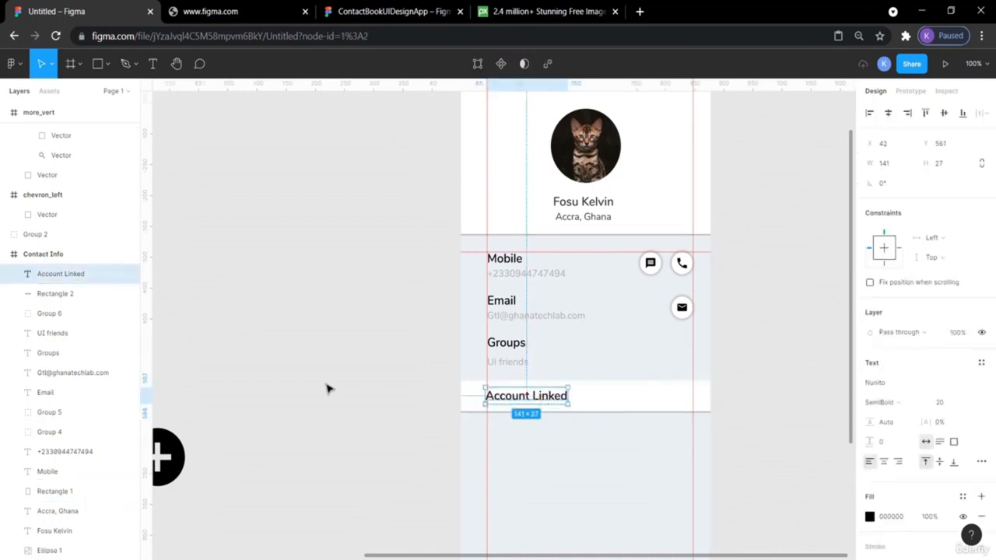
pyautogui.click(324, 387)
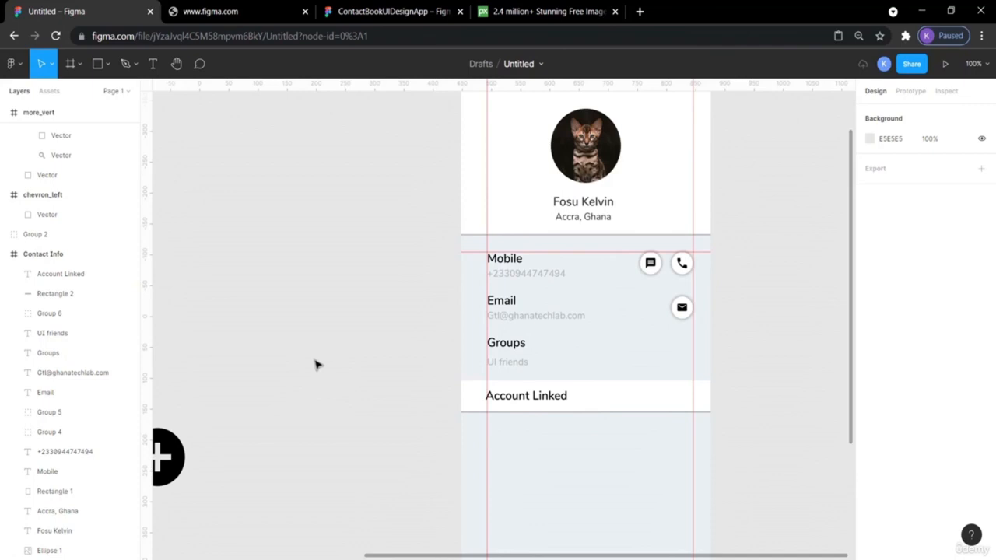
pyautogui.click(498, 402)
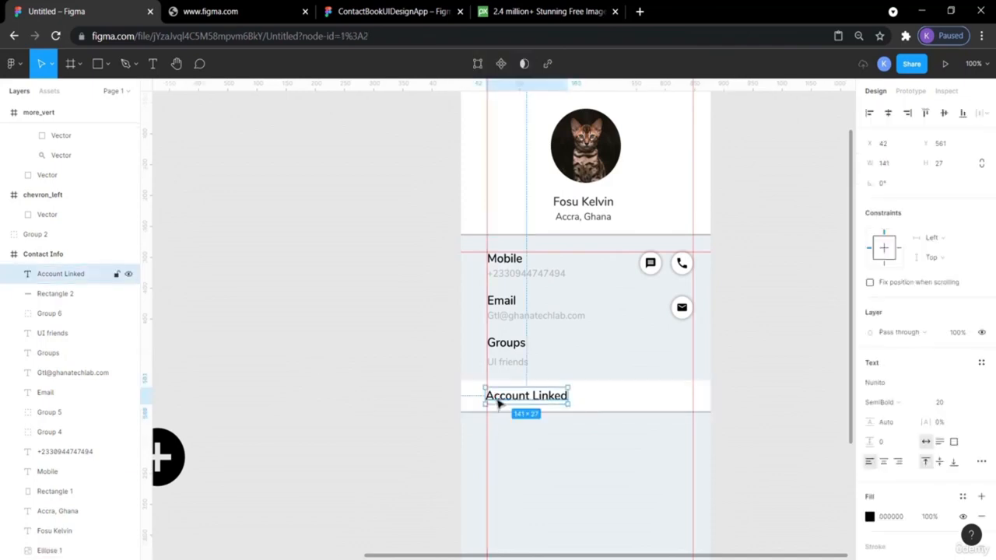
pyautogui.press('Right')
pyautogui.press('Right')
pyautogui.press('Right')
pyautogui.click(403, 371)
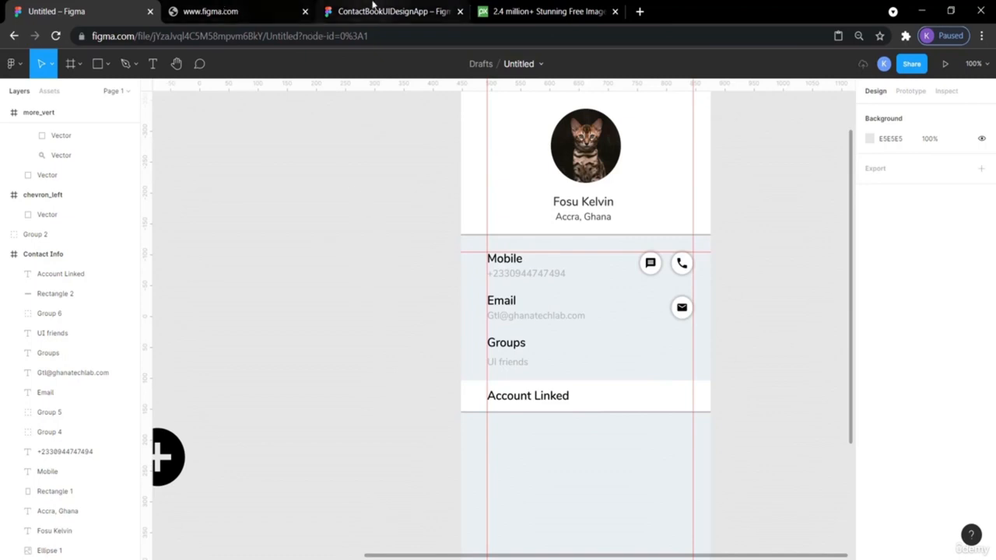
pyautogui.click(370, 6)
pyautogui.scroll(-4, 506, 291)
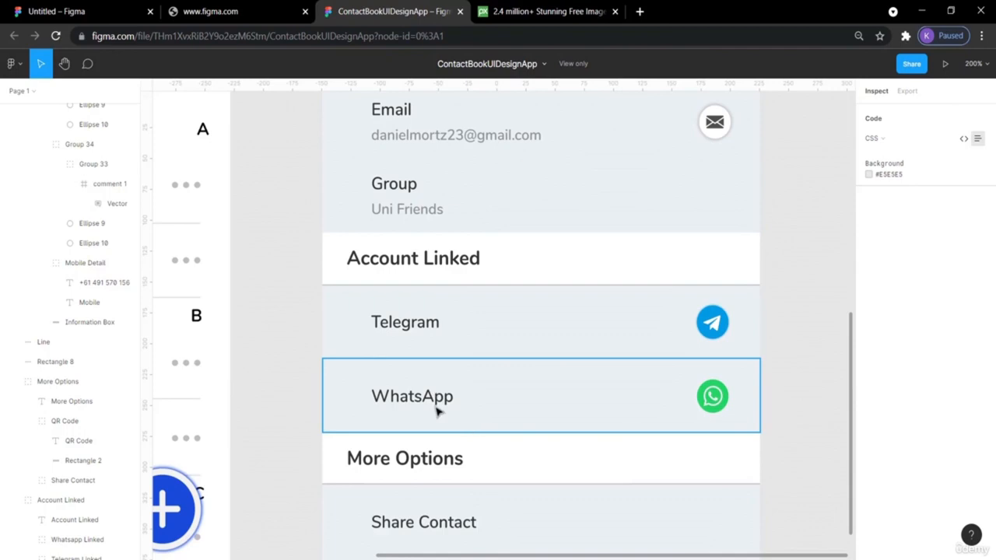
pyautogui.scroll(2, 804, 249)
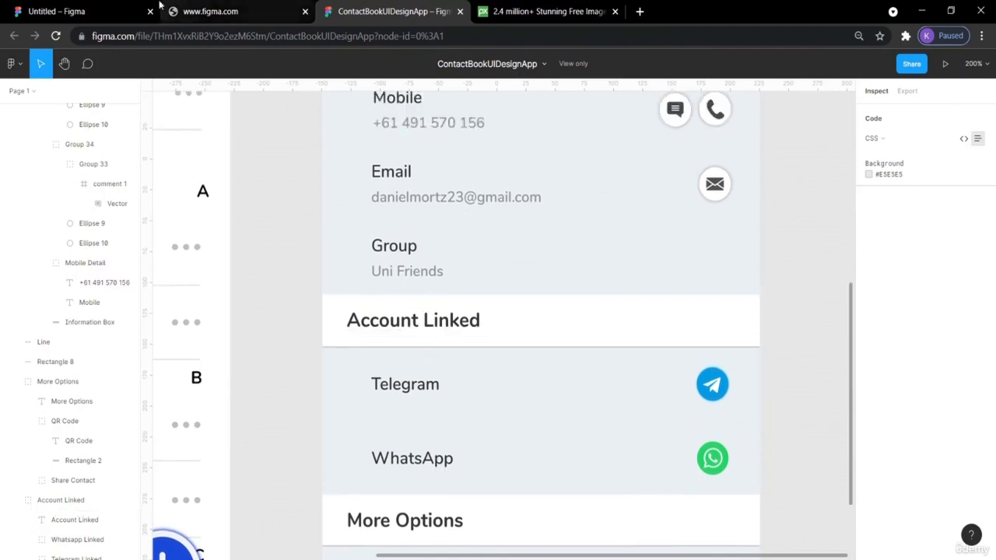
pyautogui.click(100, 11)
pyautogui.scroll(1, 444, 225)
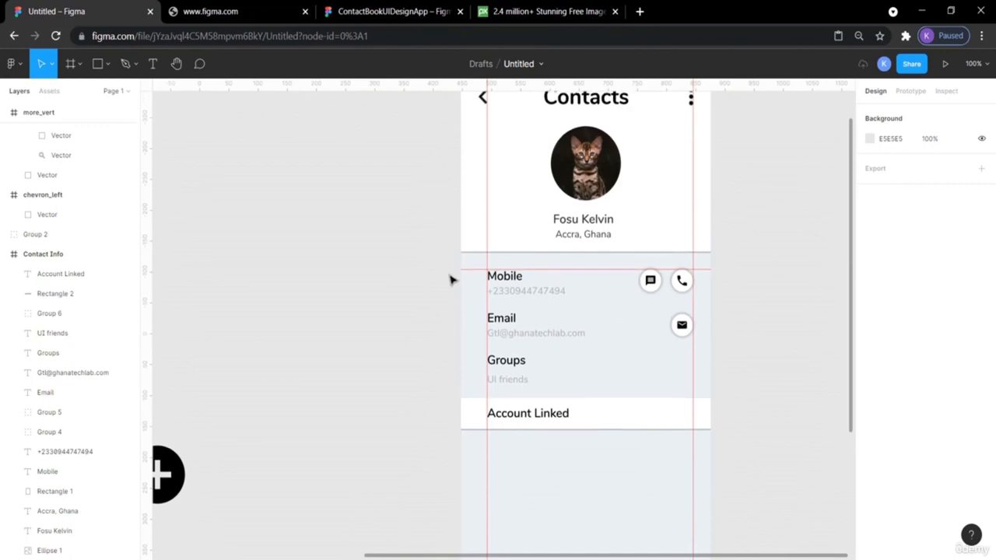
pyautogui.click(361, 9)
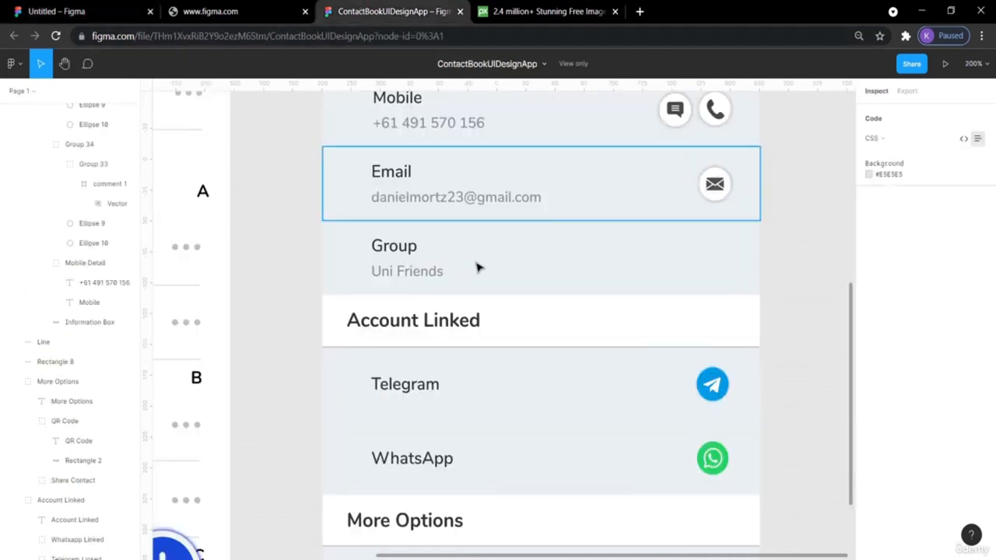
pyautogui.click(445, 326)
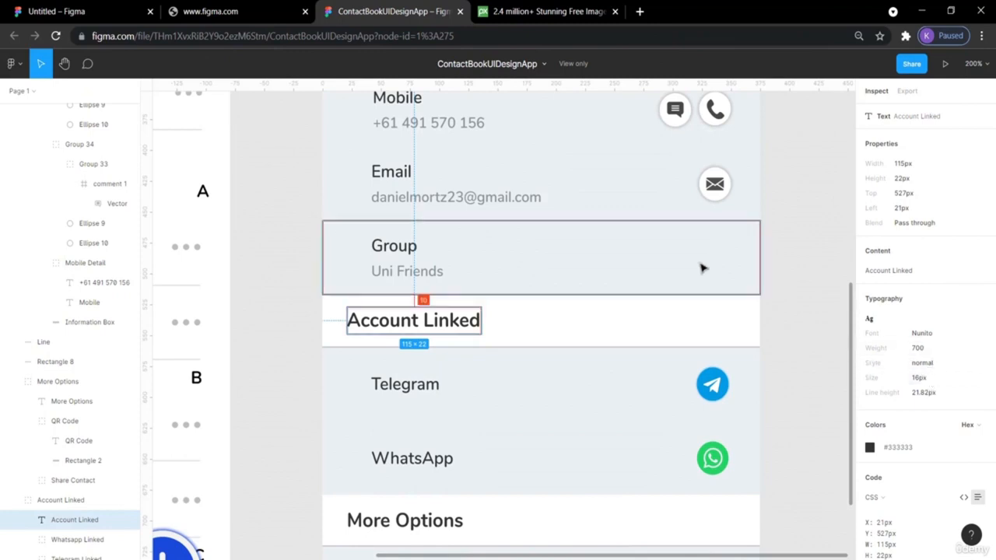
pyautogui.click(84, 11)
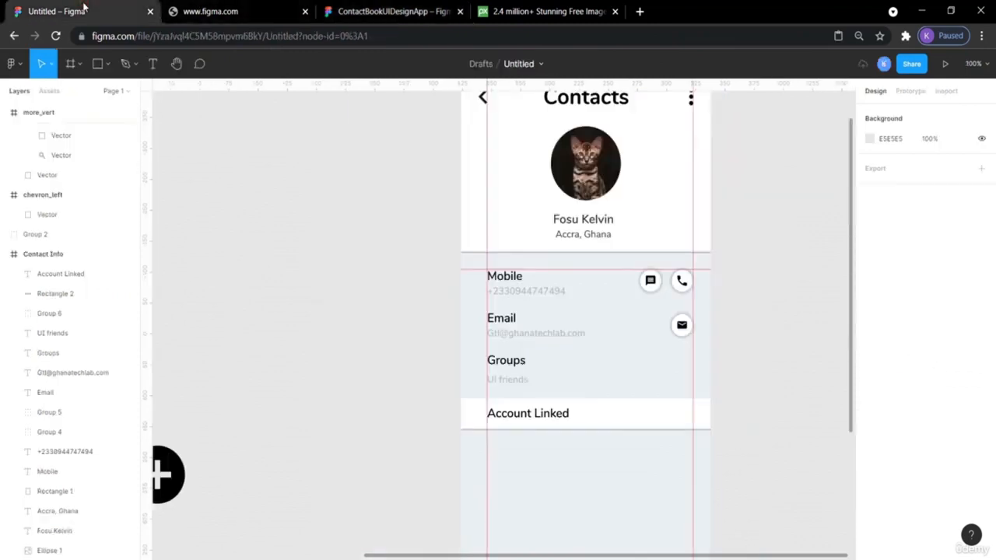
pyautogui.click(528, 417)
pyautogui.scroll(3, 528, 418)
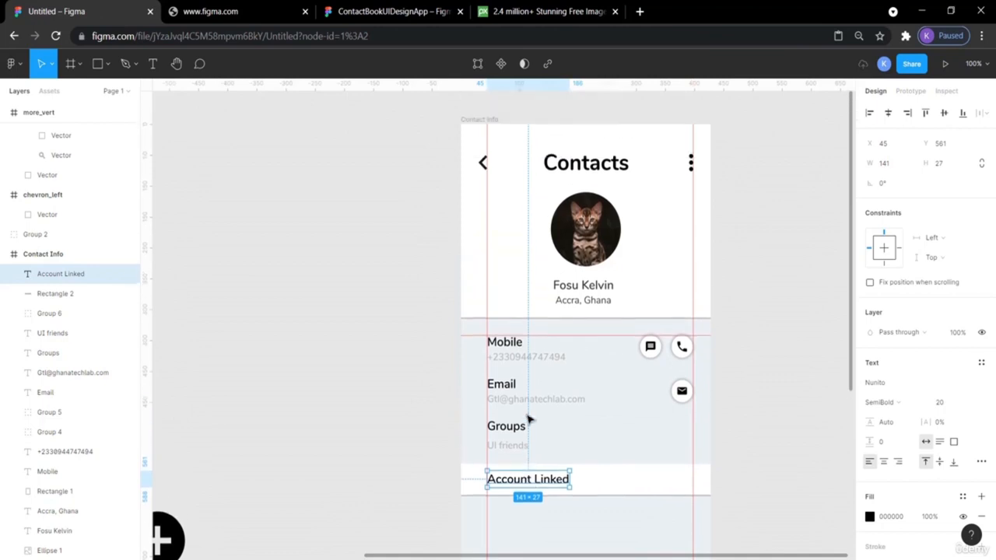
pyautogui.click(587, 321)
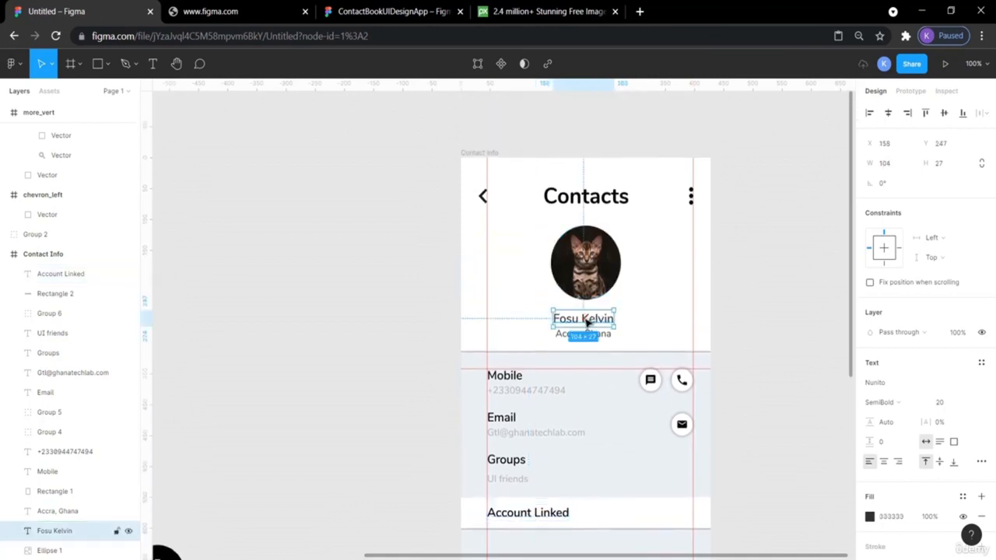
pyautogui.scroll(-3, 586, 342)
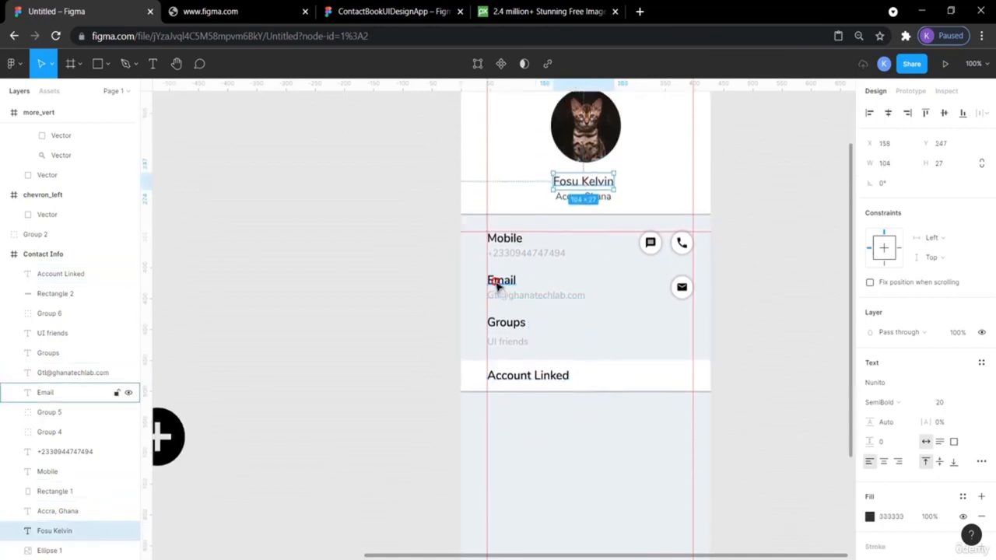
pyautogui.click(497, 285)
pyautogui.click(528, 379)
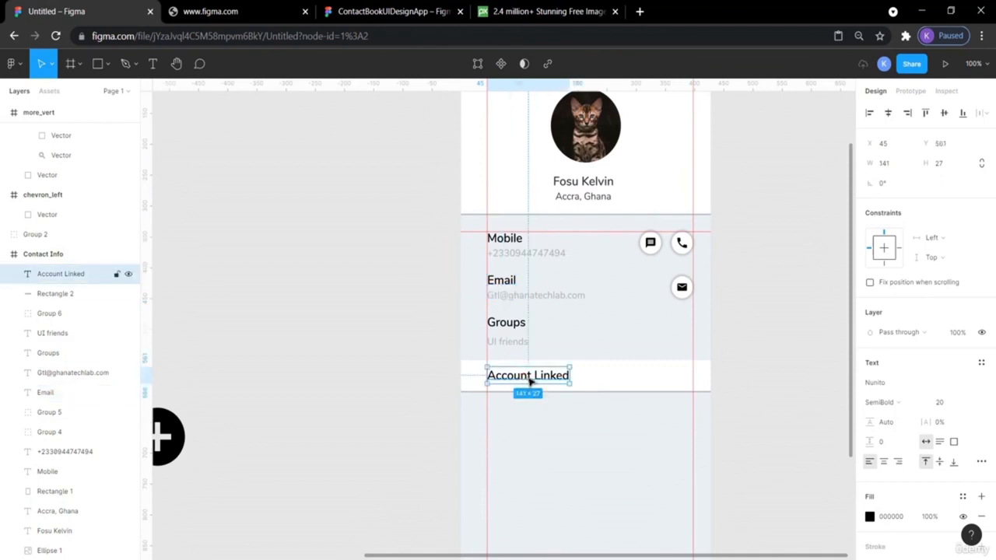
pyautogui.click(744, 391)
pyautogui.scroll(-3, 745, 392)
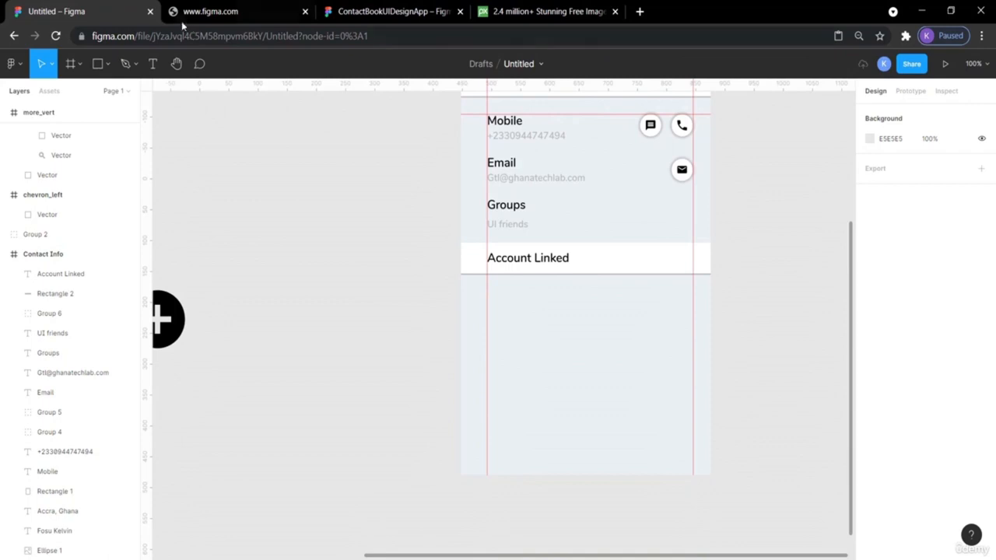
pyautogui.click(367, 13)
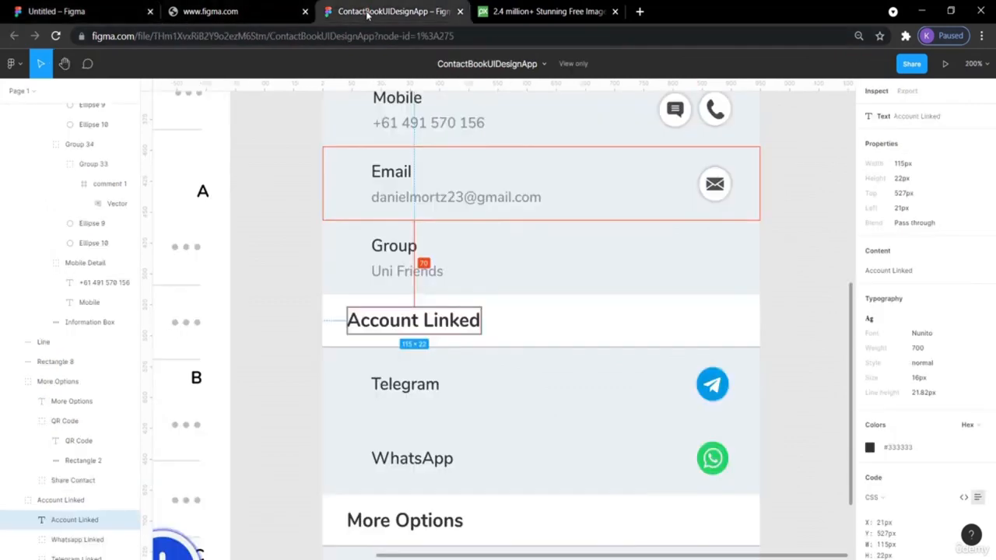
pyautogui.click(109, 11)
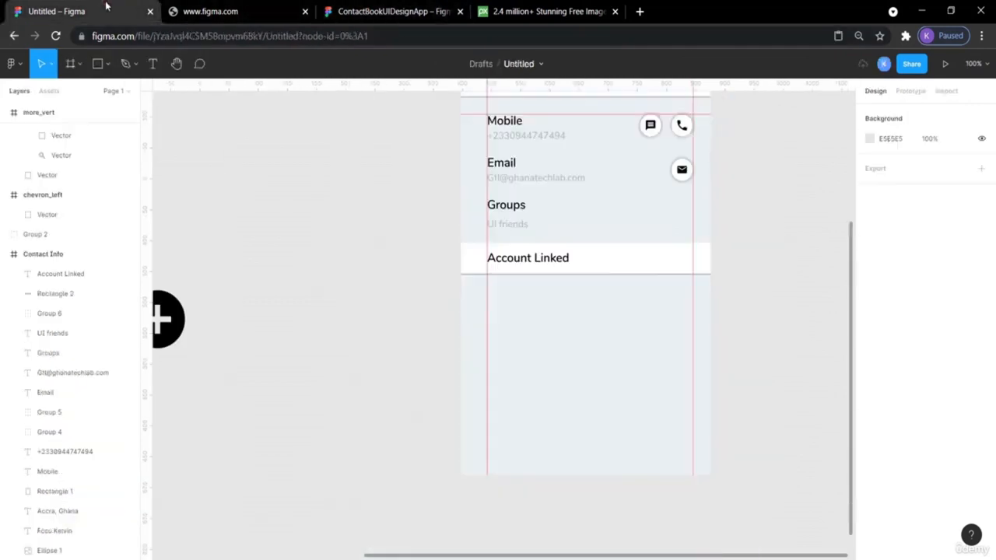
# - Paste a copy of the Groups label and shift it down below Account Linked
pyautogui.click(522, 213)
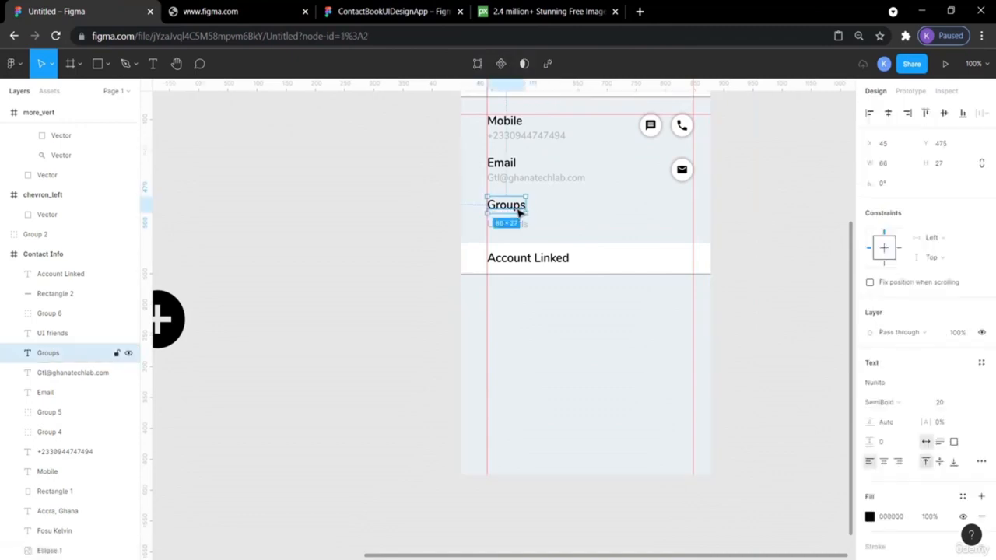
pyautogui.hotkey('ctrl', 'v')
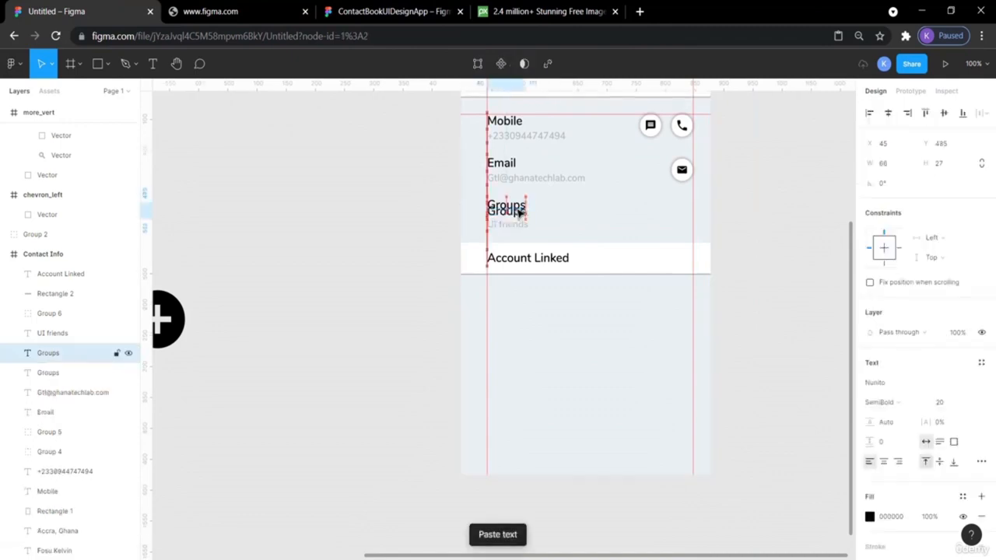
pyautogui.hotkey('shift', 'Down')
pyautogui.hotkey('shift', 'Down')
pyautogui.hotkey('shift', 'Down')
pyautogui.hotkey('shift', 'Down')
pyautogui.hotkey('shift', 'Down')
pyautogui.hotkey('shift', 'Down')
pyautogui.hotkey('shift', 'Down')
pyautogui.hotkey('shift', 'Down')
pyautogui.hotkey('shift', 'Down')
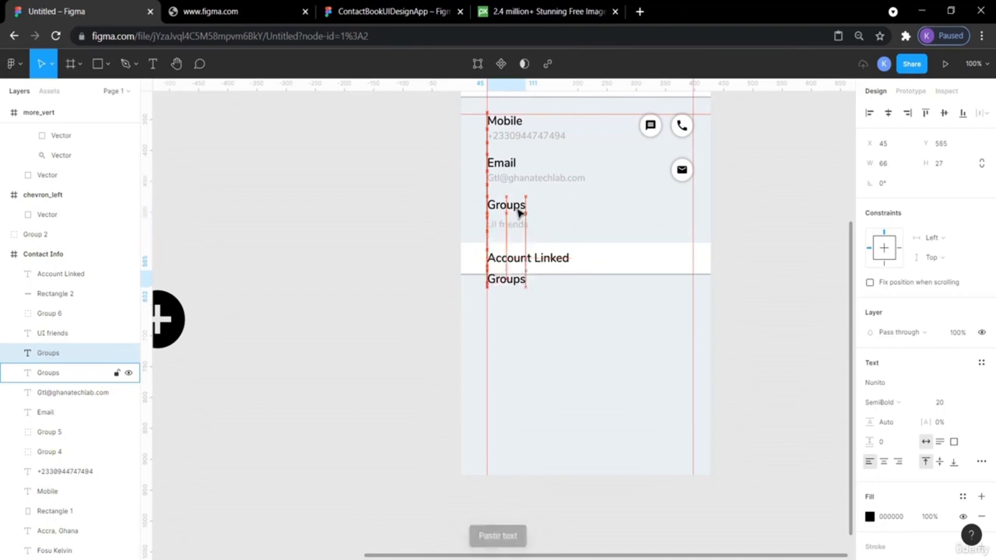
pyautogui.hotkey('shift', 'Down')
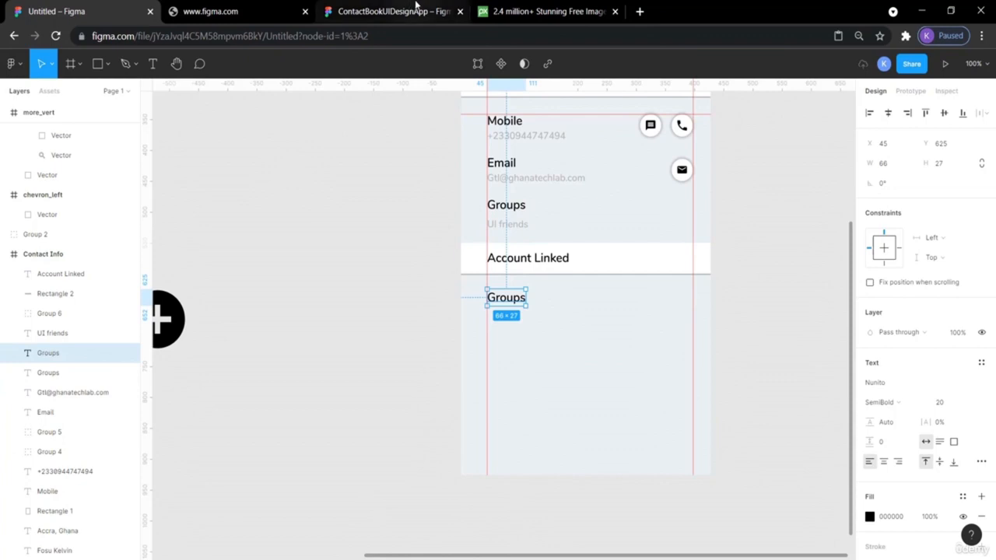
pyautogui.click(413, 11)
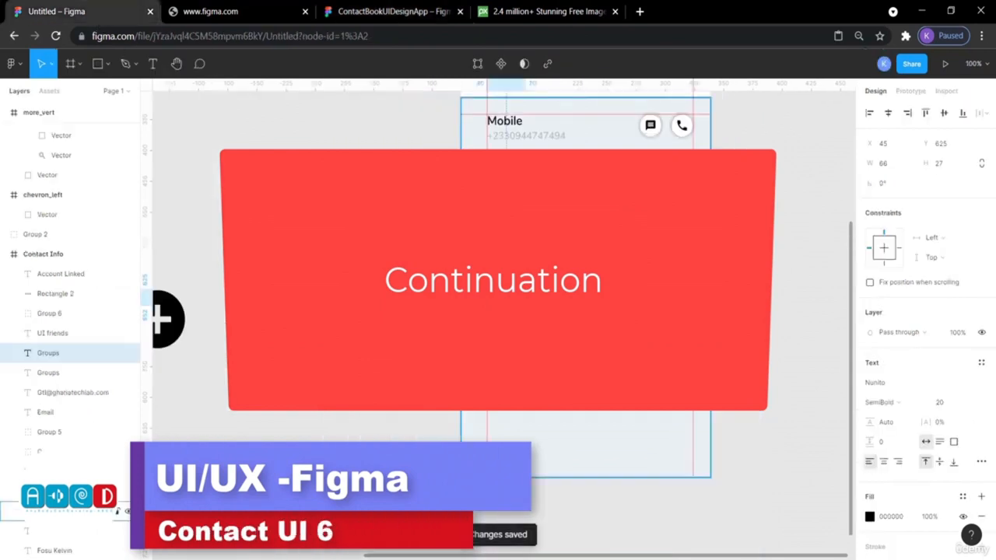
# - Rename the copy to 'Telegram' and check its distances to nearby layers
pyautogui.doubleClick(504, 300)
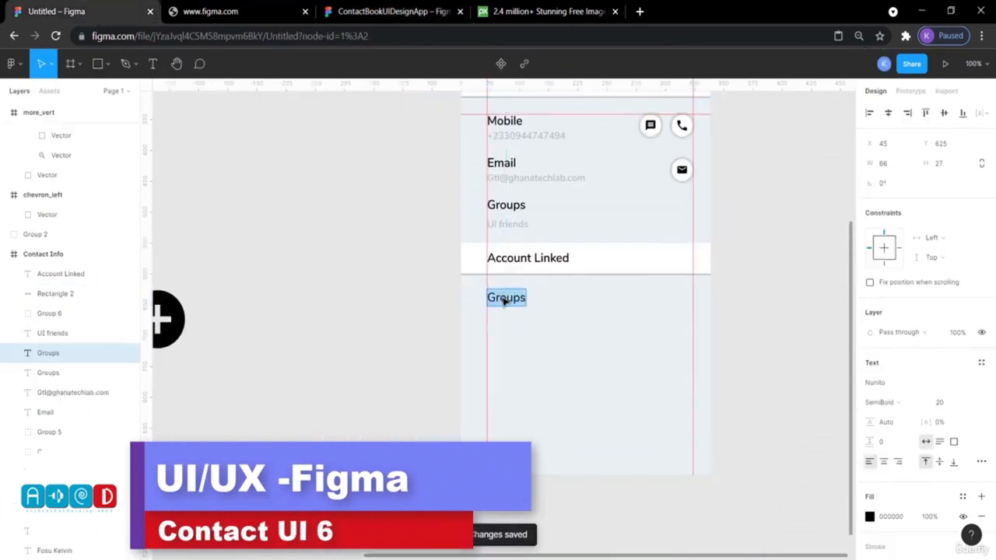
pyautogui.write('Telegram')
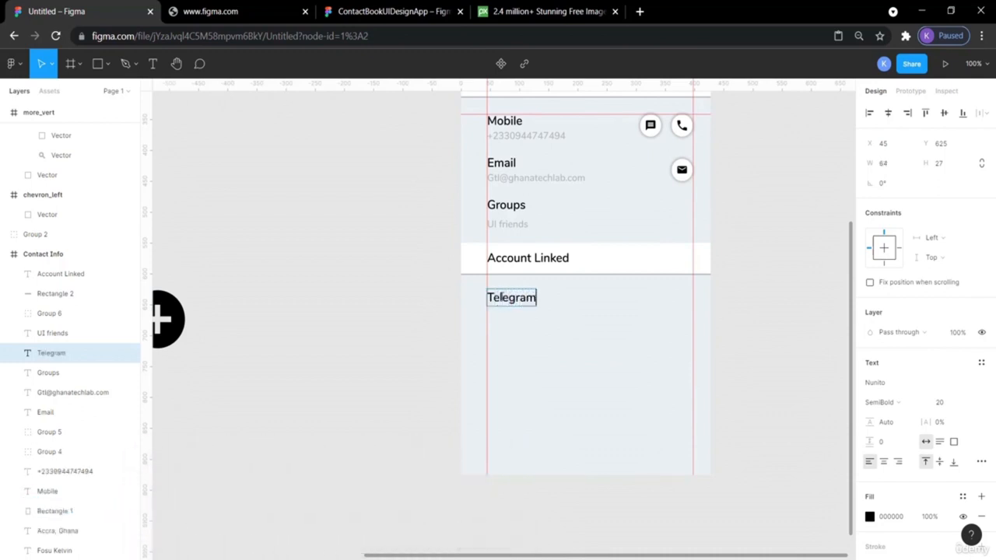
pyautogui.press('Escape')
pyautogui.click(342, 304)
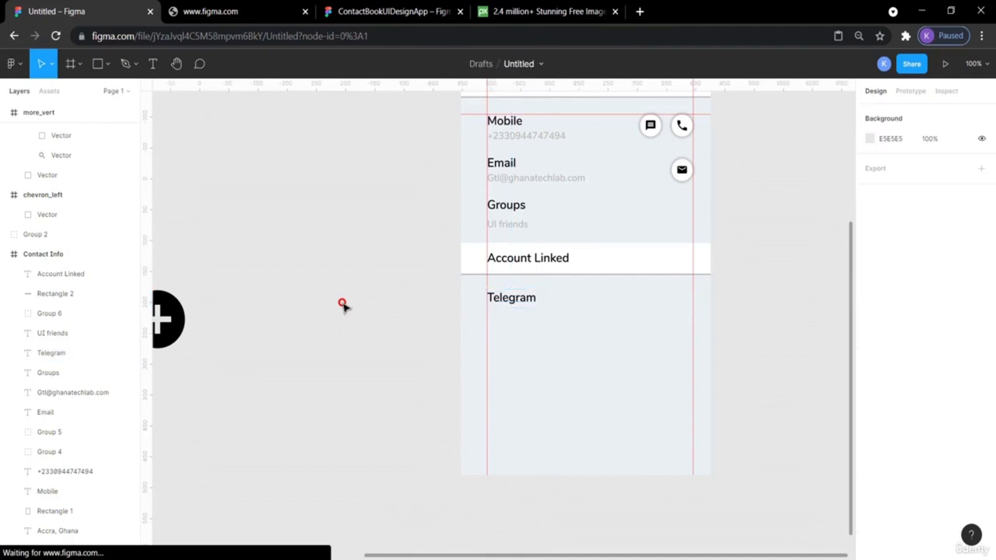
pyautogui.click(511, 302)
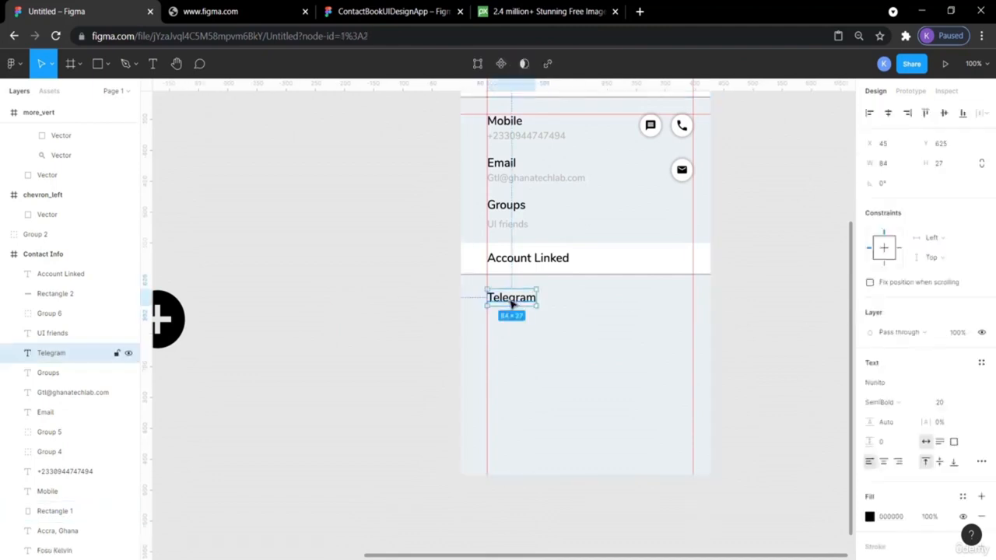
pyautogui.press('alt')
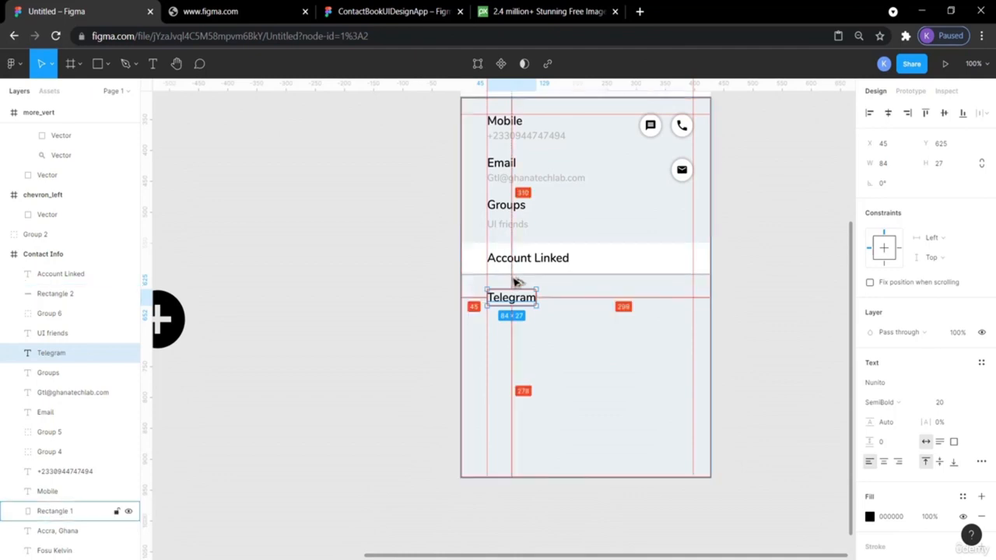
pyautogui.click(398, 277)
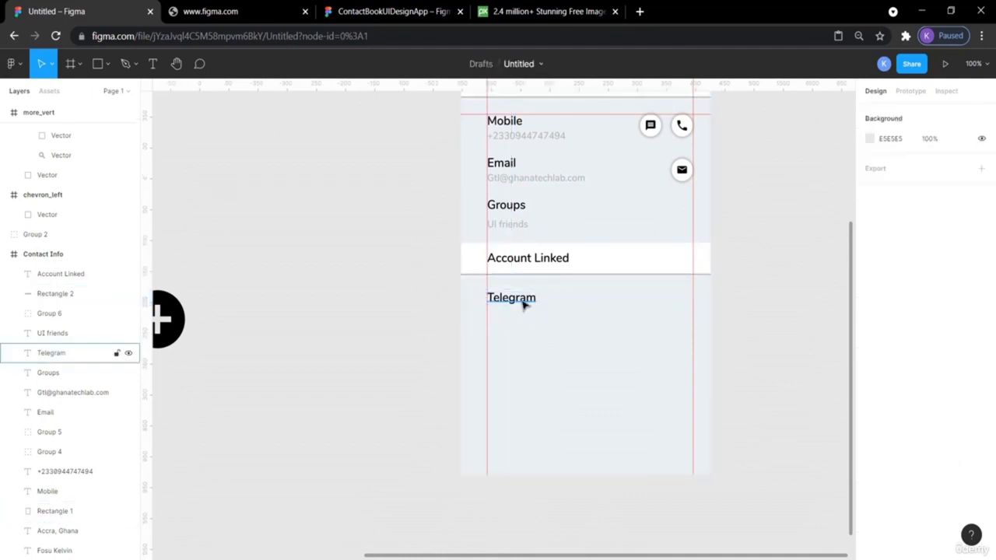
# - Drag the Telegram icon from the canvas into the Contact Info frame
pyautogui.hscroll(-5, 771, 234)
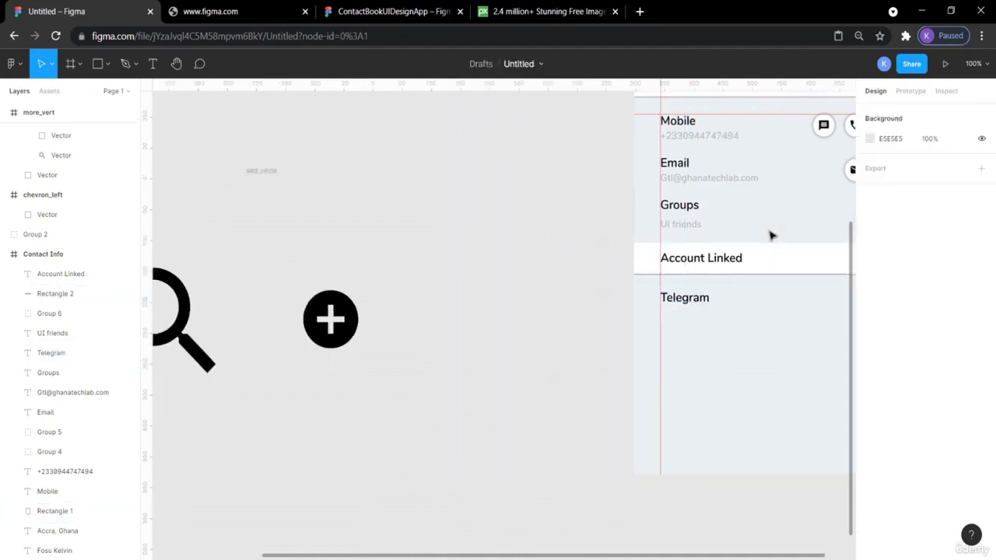
pyautogui.hscroll(-3, 769, 234)
pyautogui.scroll(3, 769, 234)
pyautogui.click(351, 244)
pyautogui.moveTo(351, 244); pyautogui.dragTo(753, 280)
pyautogui.hscroll(9, 753, 280)
pyautogui.moveTo(263, 274); pyautogui.dragTo(595, 387)
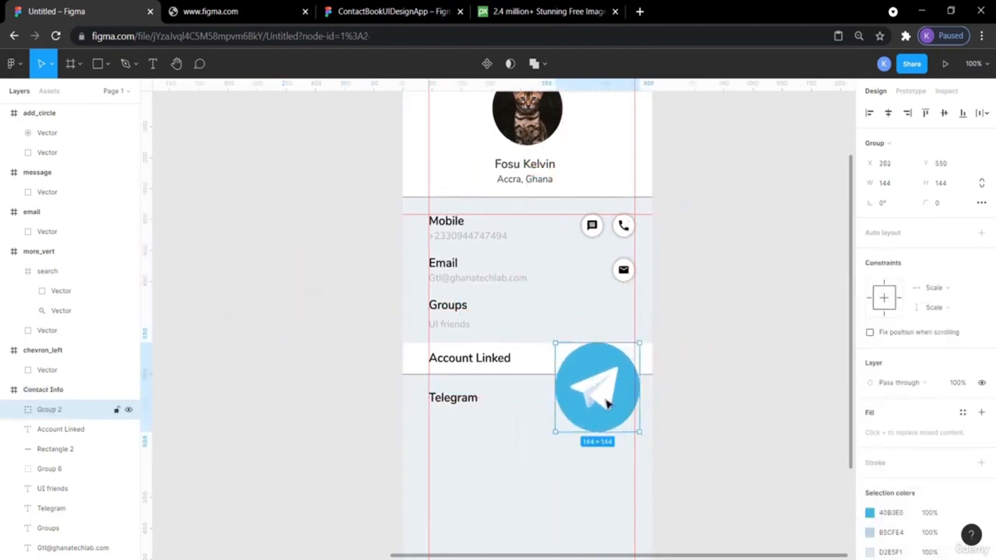
# - Resize the Telegram icon to 36×36 and place it at the Telegram row's right end
pyautogui.click(890, 182)
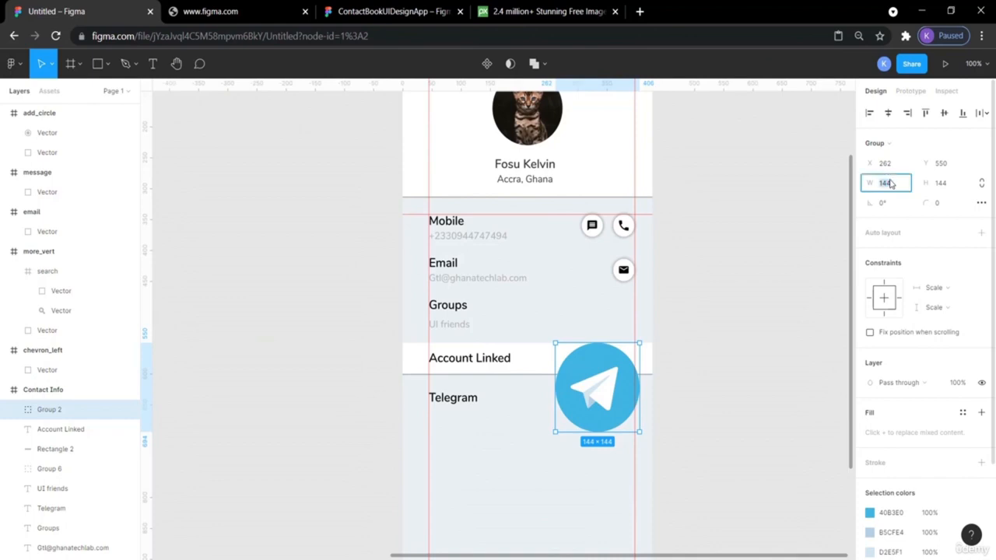
pyautogui.press('Return')
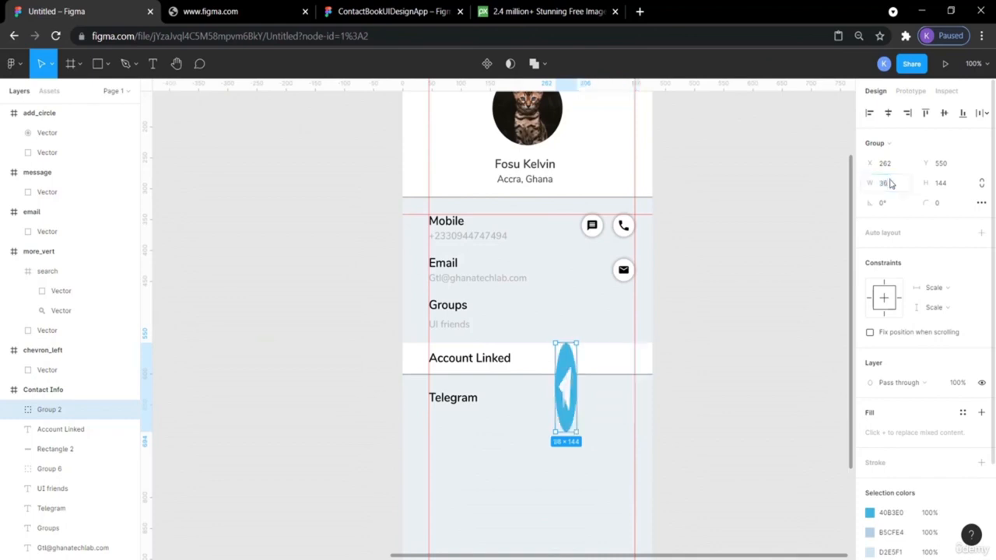
pyautogui.click(953, 187)
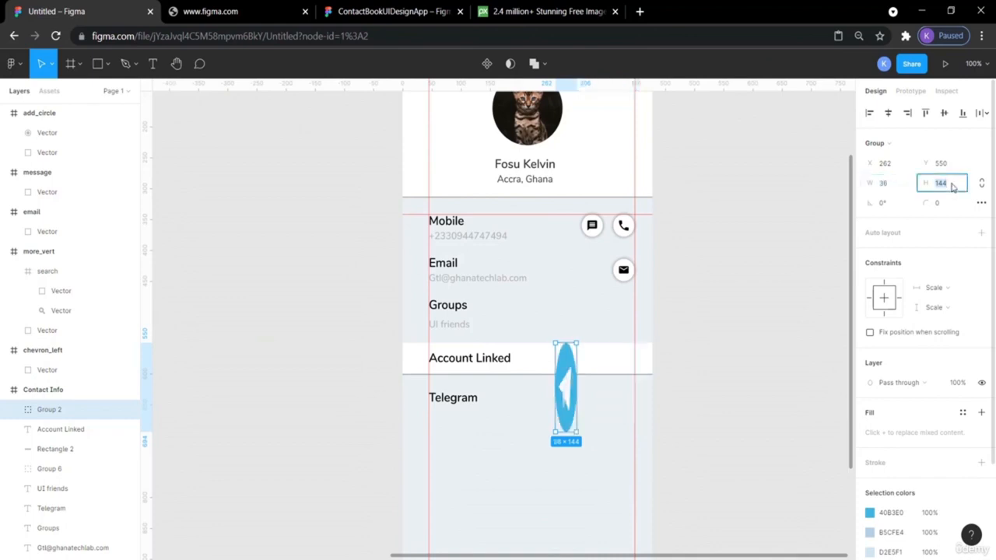
pyautogui.write('38')
pyautogui.press('Return')
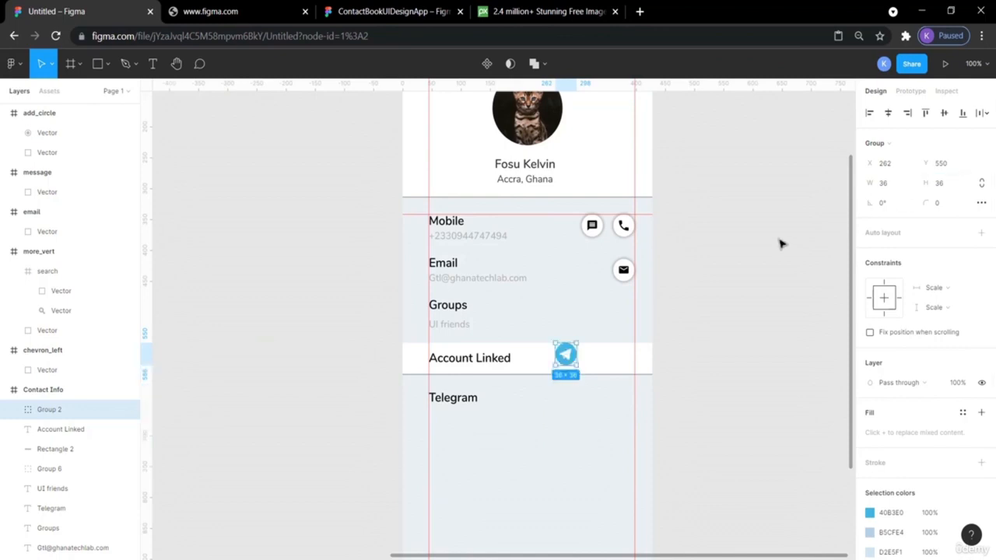
pyautogui.click(725, 269)
pyautogui.click(567, 362)
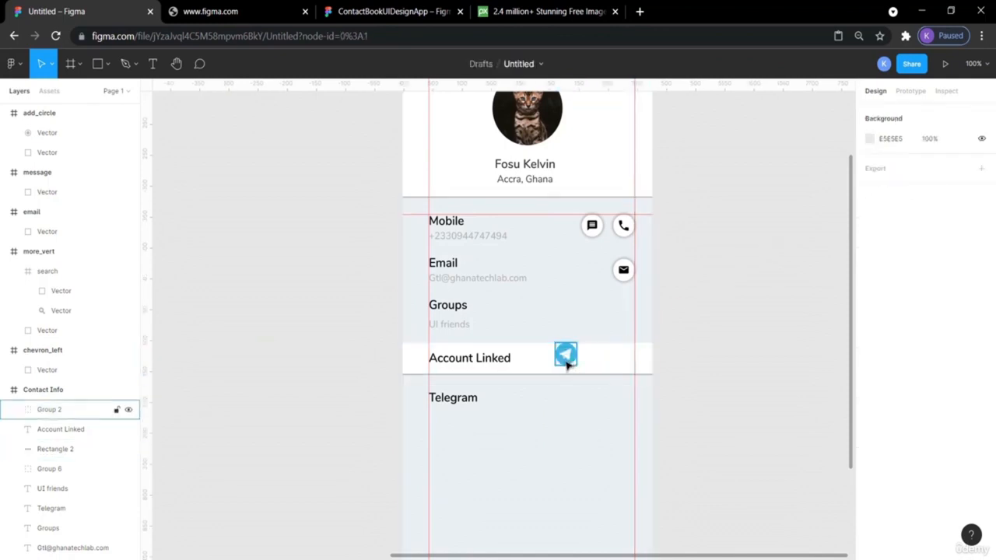
pyautogui.moveTo(566, 360); pyautogui.dragTo(623, 398)
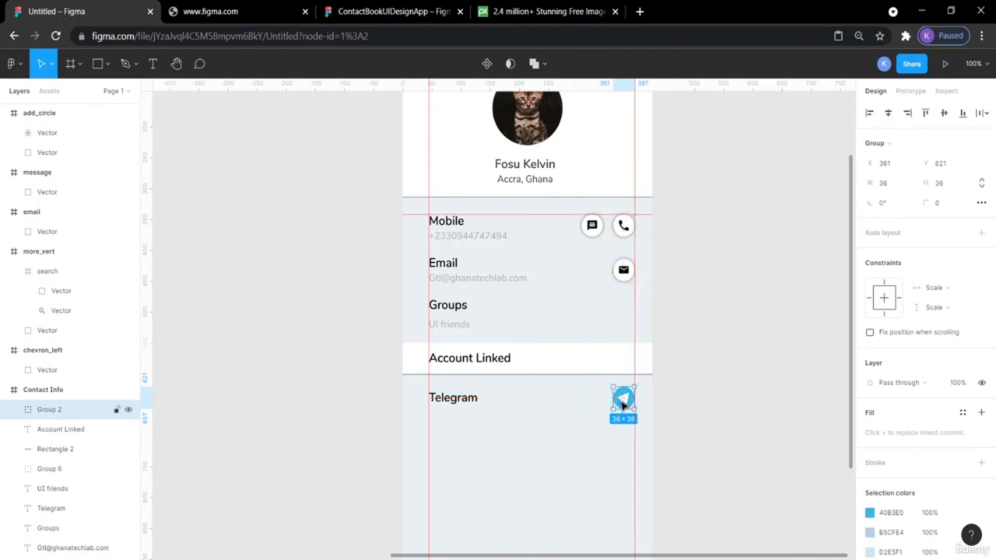
pyautogui.click(763, 395)
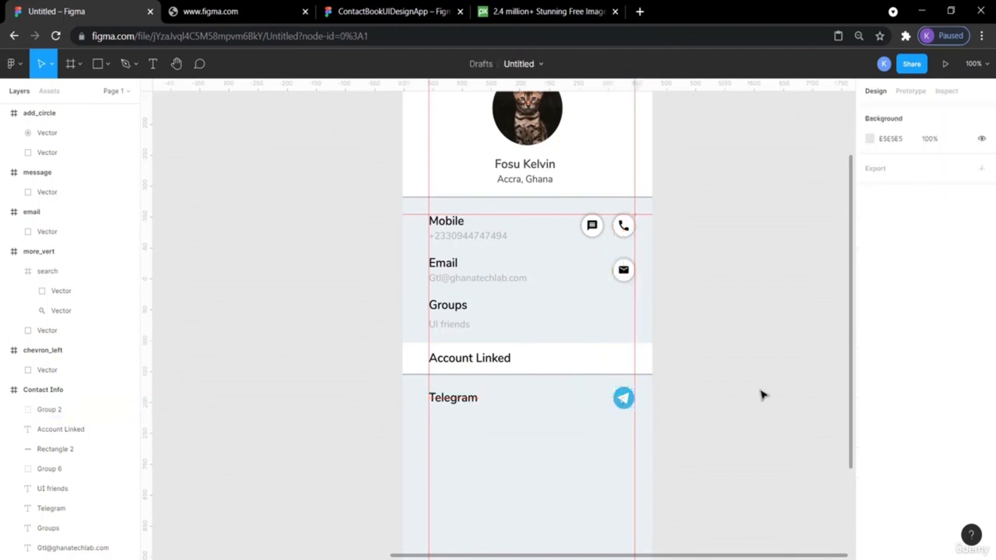
# - Switch to the ContactBookUIDesignApp reference and inspect its Telegram paper-plane icon
pyautogui.click(355, 6)
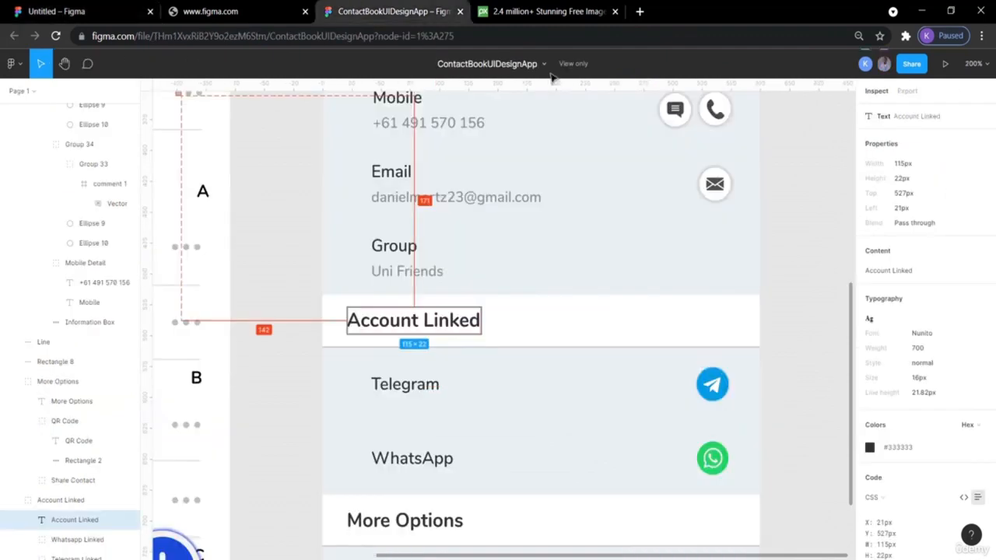
pyautogui.click(823, 264)
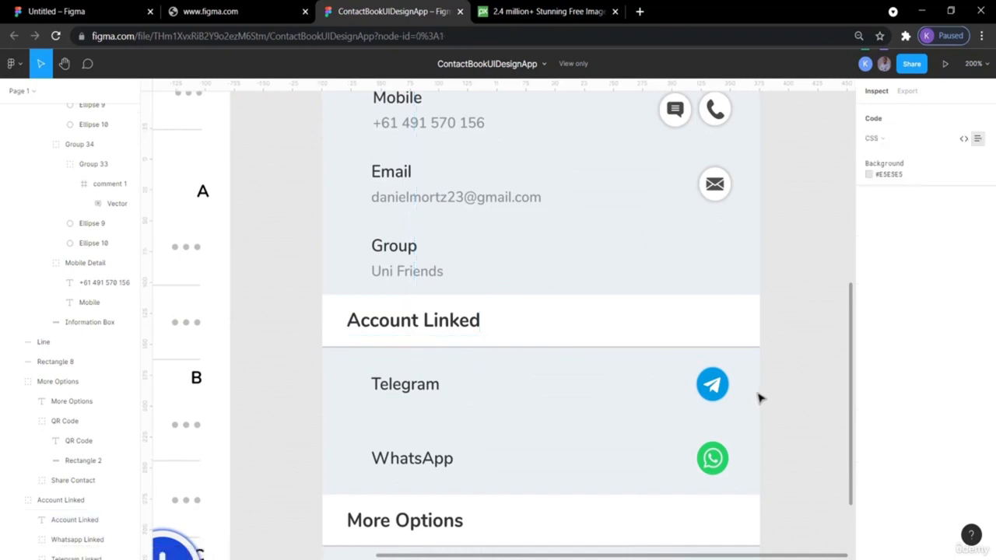
pyautogui.click(714, 386)
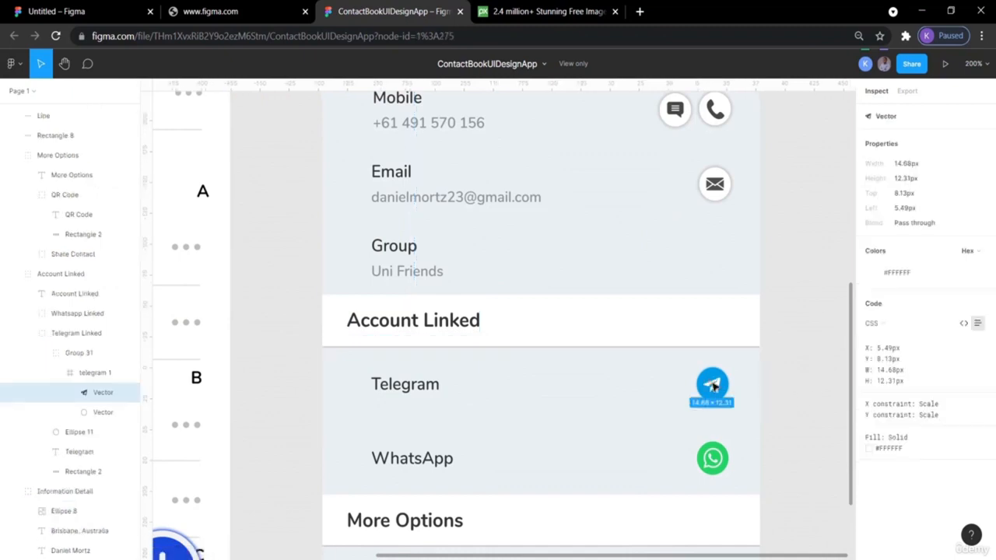
# - Read the reference Telegram circle and email icon sizes and colours, then return to Untitled
pyautogui.click(718, 378)
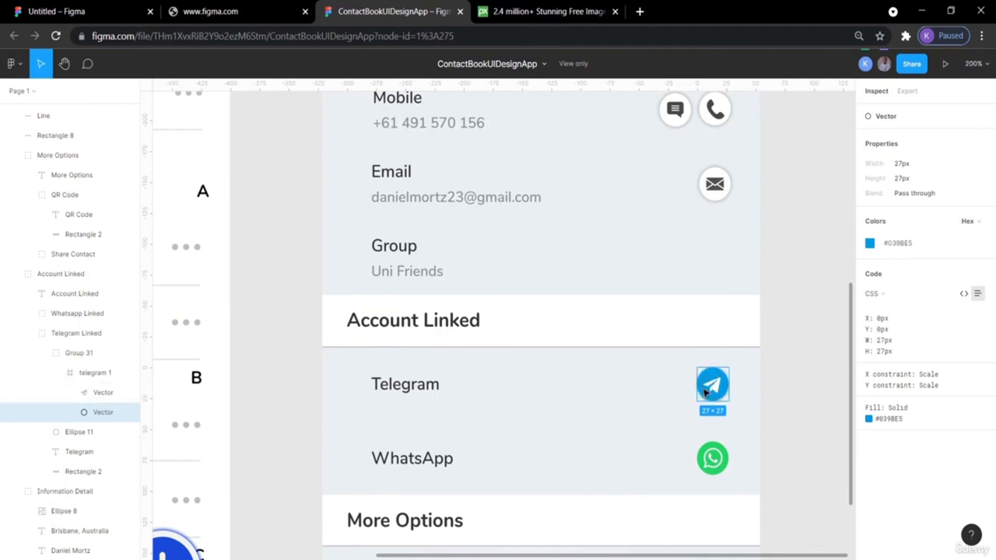
pyautogui.click(720, 180)
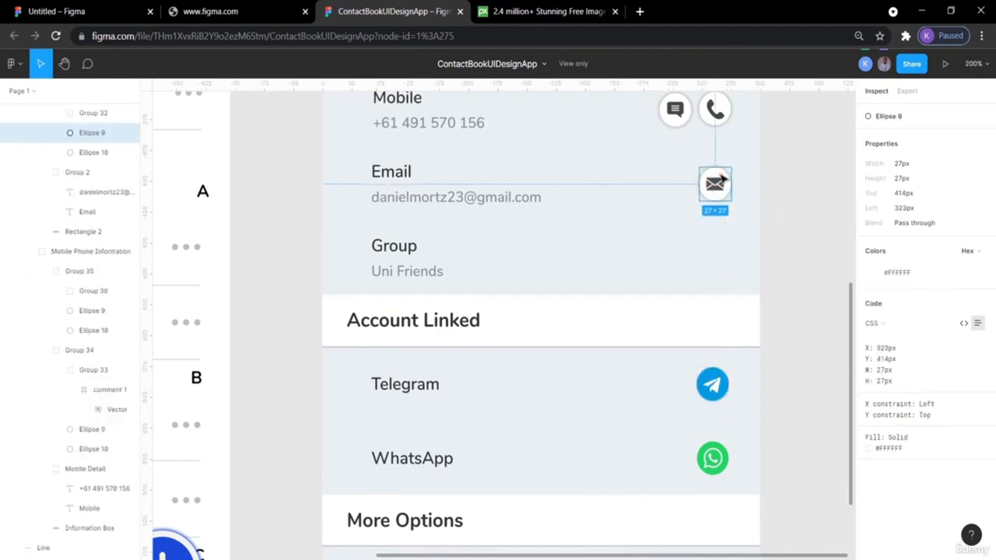
pyautogui.click(830, 238)
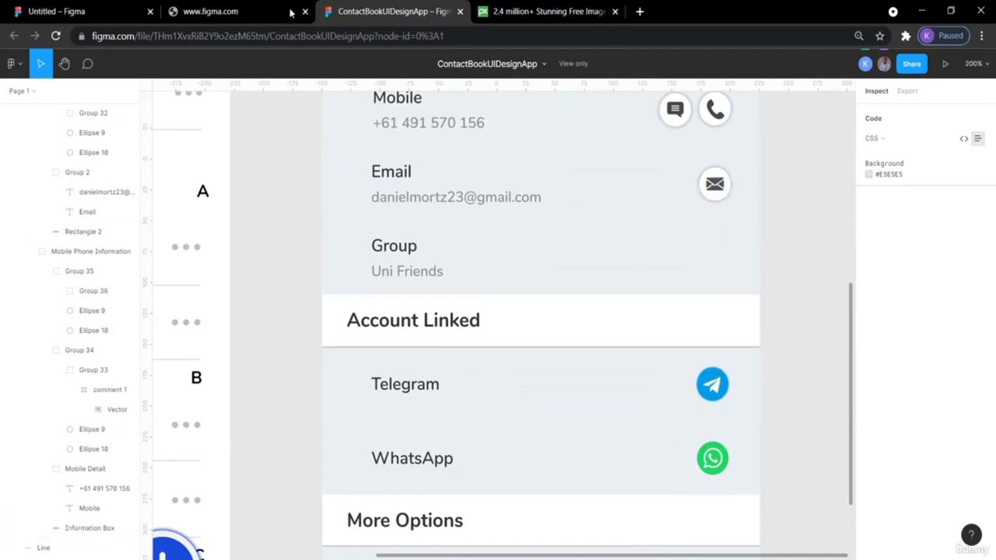
pyautogui.click(90, 11)
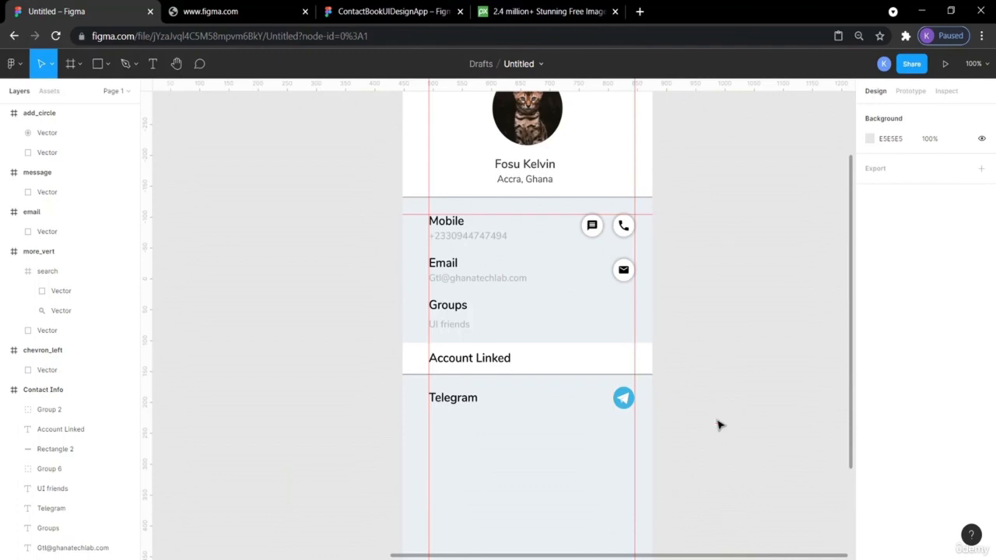
# - Duplicate the Telegram label below it and rename the copy 'WhatsApp'
pyautogui.click(454, 402)
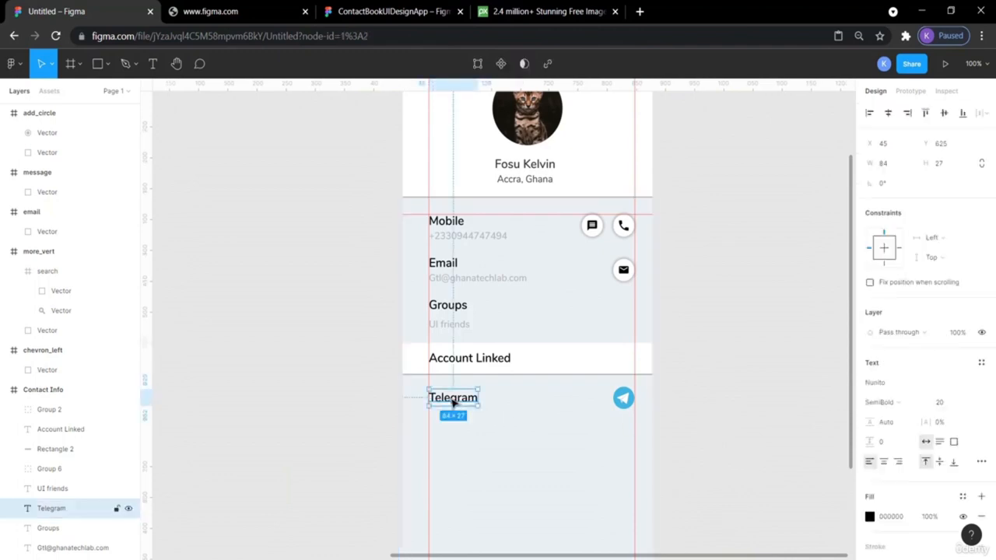
pyautogui.hotkey('ctrl', 'v')
pyautogui.press('Down')
pyautogui.press('Down')
pyautogui.press('Down')
pyautogui.press('Down')
pyautogui.press('Down')
pyautogui.press('Down')
pyautogui.press('Down')
pyautogui.press('Down')
pyautogui.press('Down')
pyautogui.press('Down')
pyautogui.press('Down')
pyautogui.press('Down')
pyautogui.press('Down')
pyautogui.press('Down')
pyautogui.press('Down')
pyautogui.press('Down')
pyautogui.press('Down')
pyautogui.press('Down')
pyautogui.press('Down')
pyautogui.press('Down')
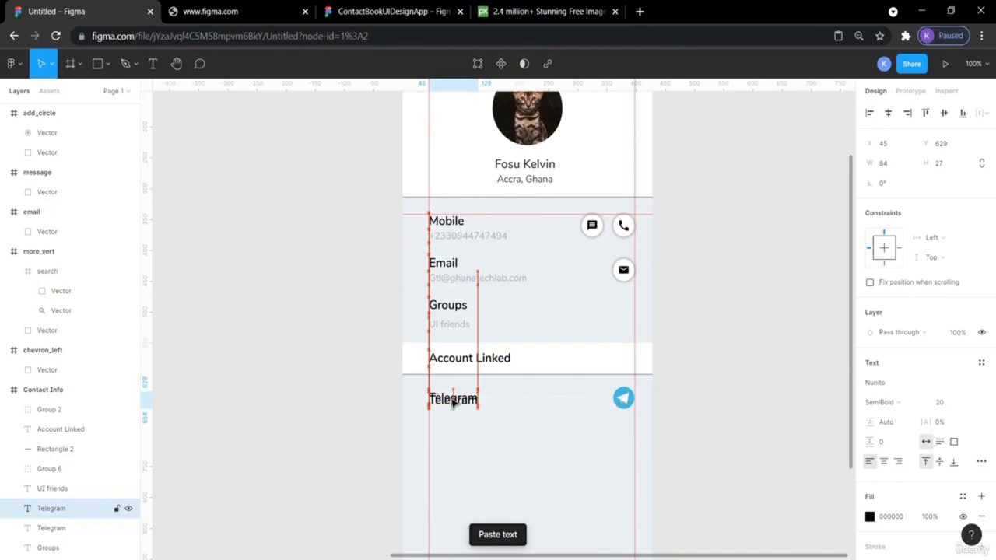
pyautogui.press('Down')
pyautogui.press('Down')
pyautogui.press('Down')
pyautogui.press('Down')
pyautogui.press('Down')
pyautogui.press('Down')
pyautogui.press('Down')
pyautogui.press('Down')
pyautogui.press('Down')
pyautogui.press('Down')
pyautogui.press('Down')
pyautogui.press('Down')
pyautogui.press('Down')
pyautogui.press('Down')
pyautogui.press('Down')
pyautogui.press('Down')
pyautogui.press('Down')
pyautogui.press('Down')
pyautogui.press('Down')
pyautogui.press('Down')
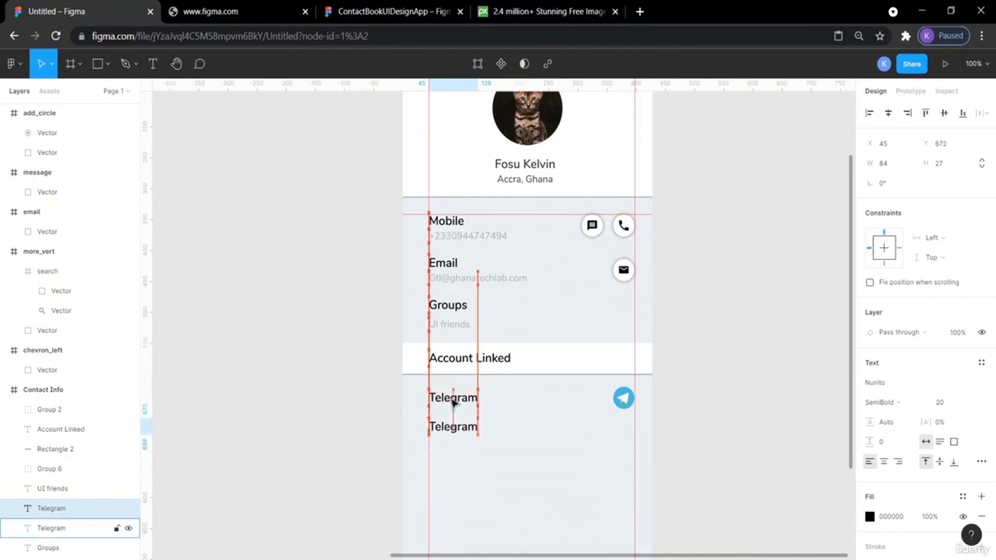
pyautogui.doubleClick(451, 428)
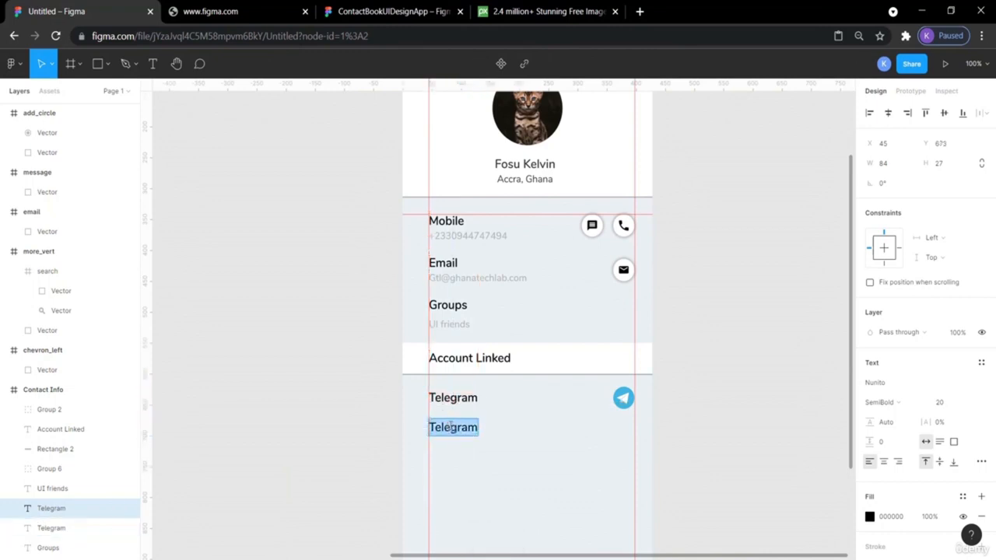
pyautogui.write('What')
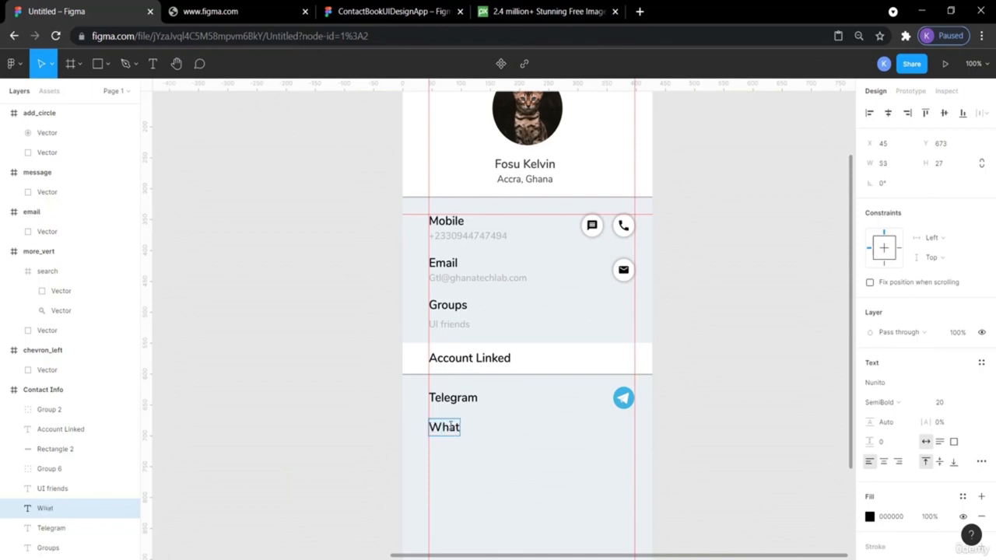
pyautogui.write('sApp')
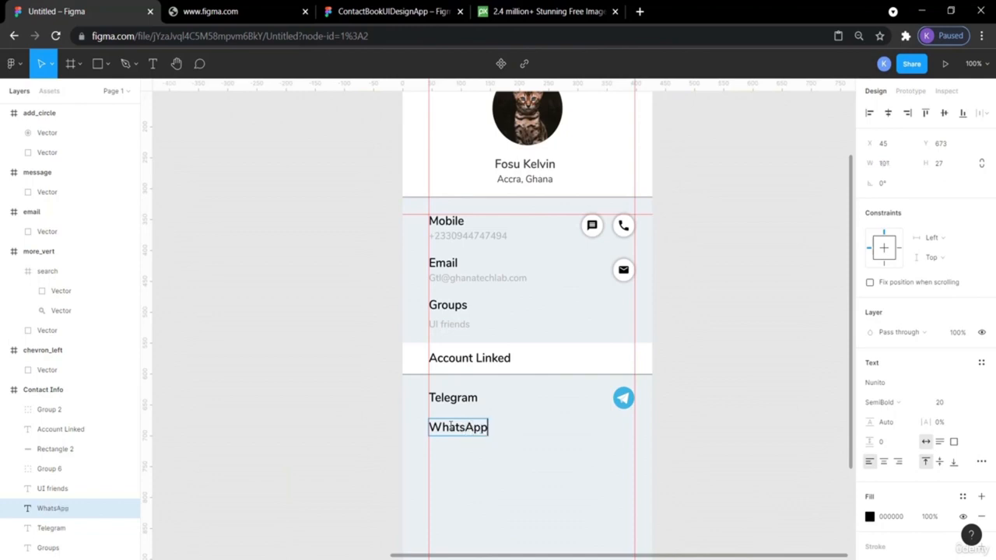
pyautogui.press('Escape')
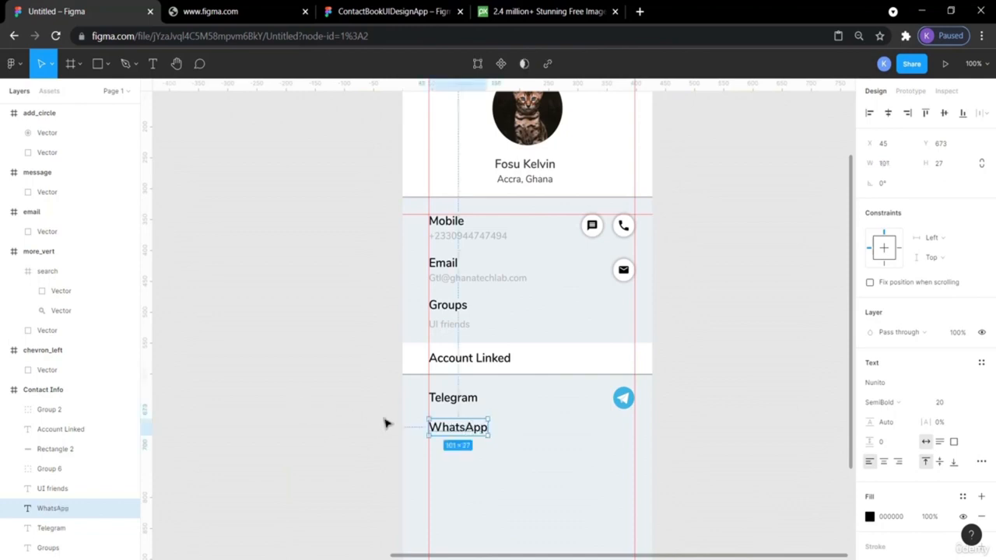
pyautogui.click(300, 341)
# - Compare spacing against Telegram, UI friends and Groups, then nudge WhatsApp up 2 px
pyautogui.click(467, 406)
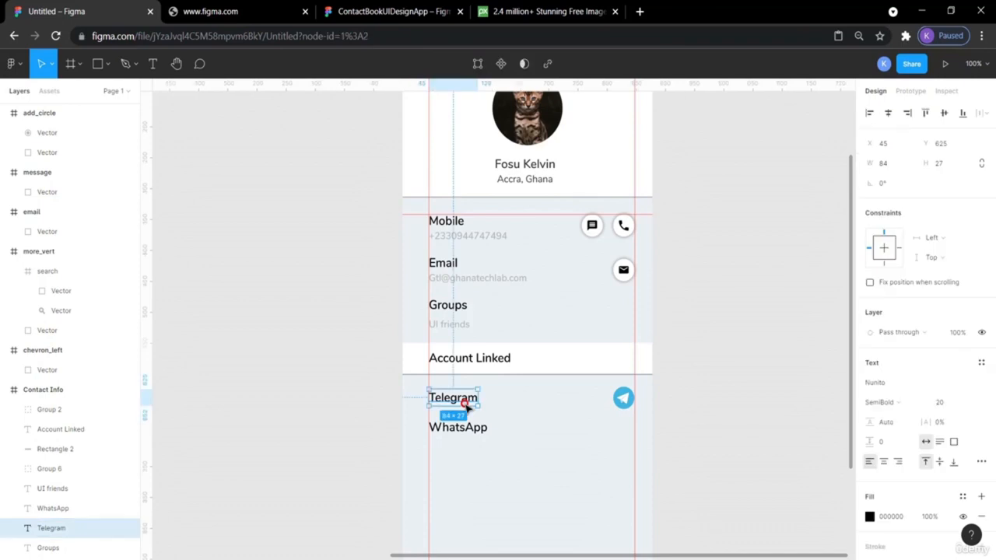
pyautogui.click(482, 434)
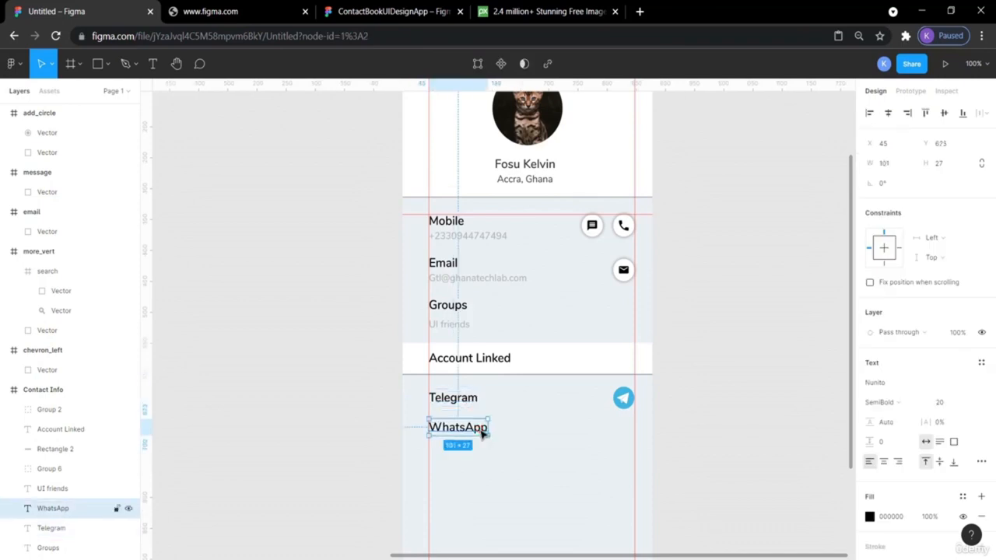
pyautogui.press('alt')
pyautogui.click(453, 323)
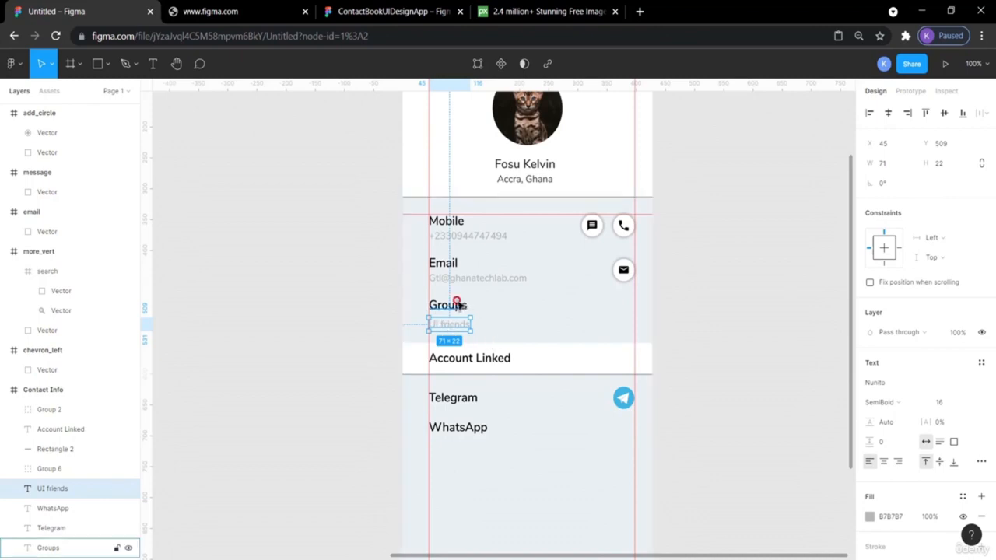
pyautogui.click(454, 303)
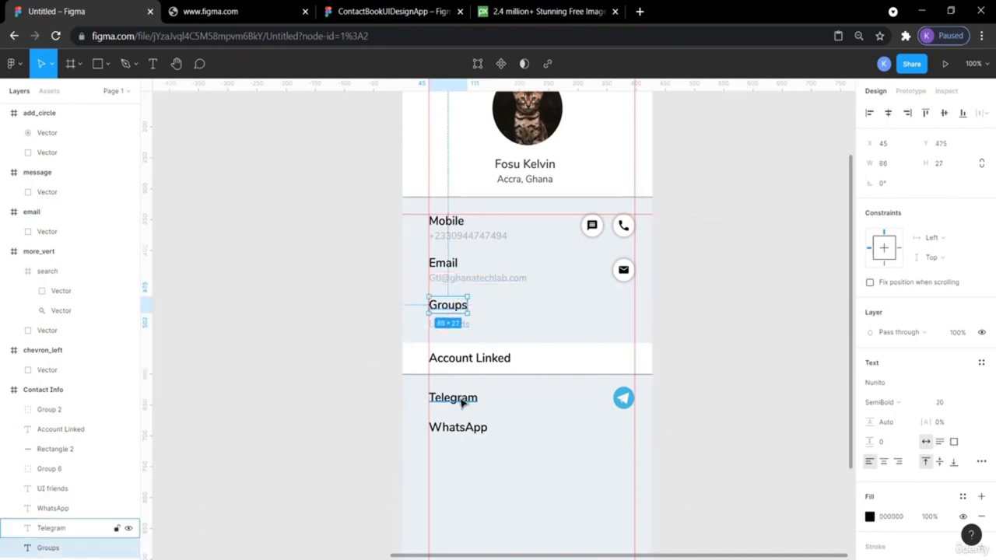
pyautogui.click(459, 429)
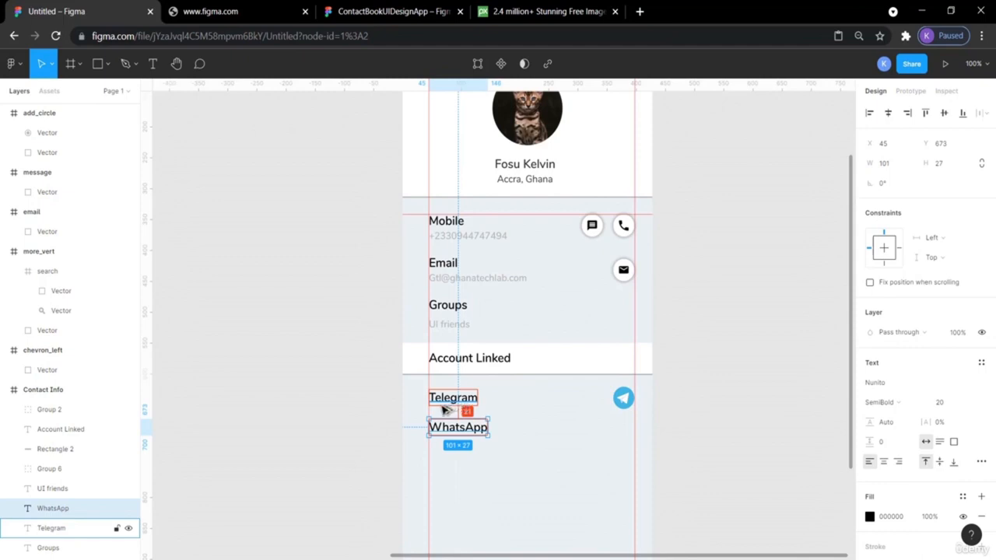
pyautogui.press('Up')
pyautogui.press('Up')
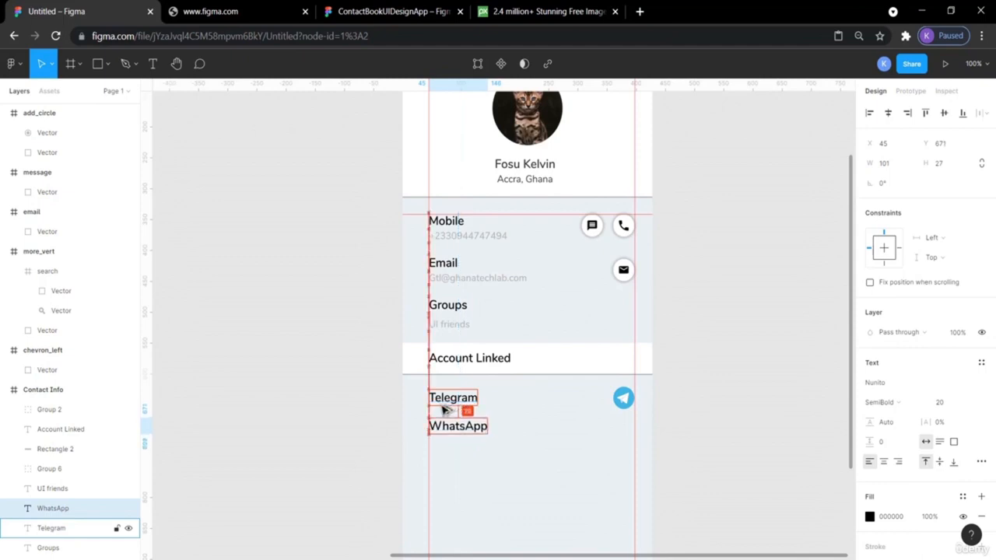
pyautogui.click(716, 430)
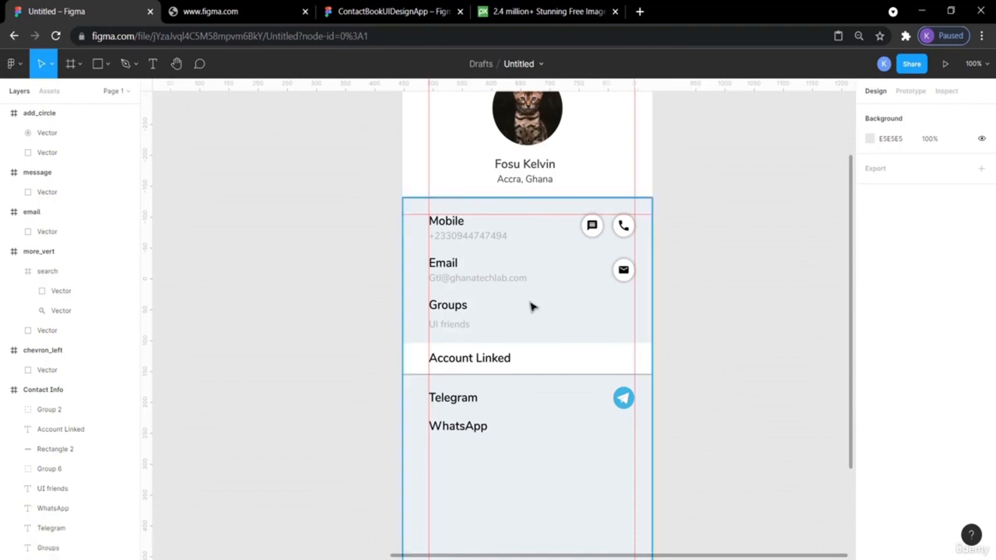
# - Drag the WhatsApp icon from the canvas to beside the contact frame
pyautogui.hscroll(-15, 295, 385)
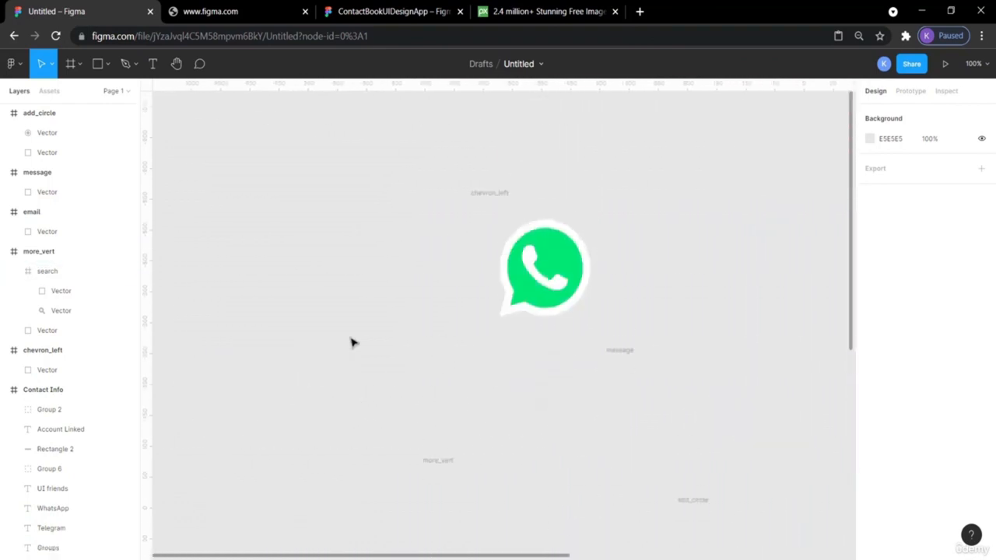
pyautogui.hscroll(5, 350, 342)
pyautogui.moveTo(400, 252); pyautogui.dragTo(806, 396)
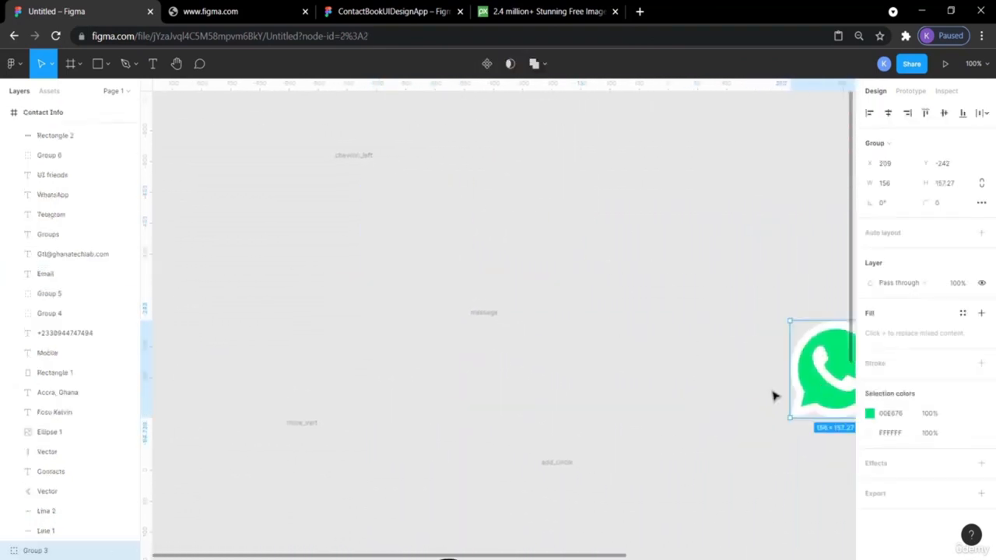
pyautogui.hscroll(10, 765, 393)
pyautogui.scroll(-5, 763, 393)
pyautogui.moveTo(371, 166); pyautogui.dragTo(746, 416)
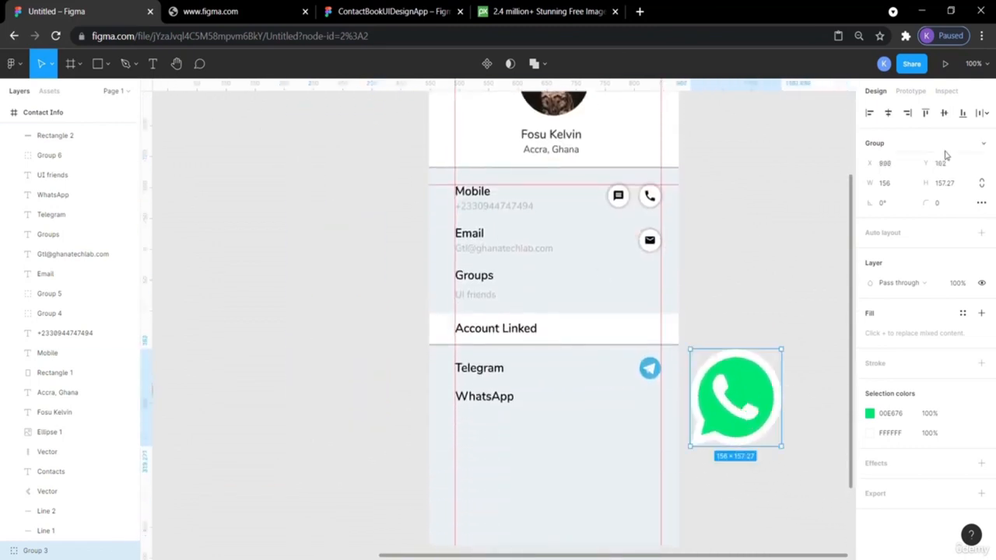
# - Resize the WhatsApp icon to 36×36, place it at the row's end, and open the reference
pyautogui.click(898, 186)
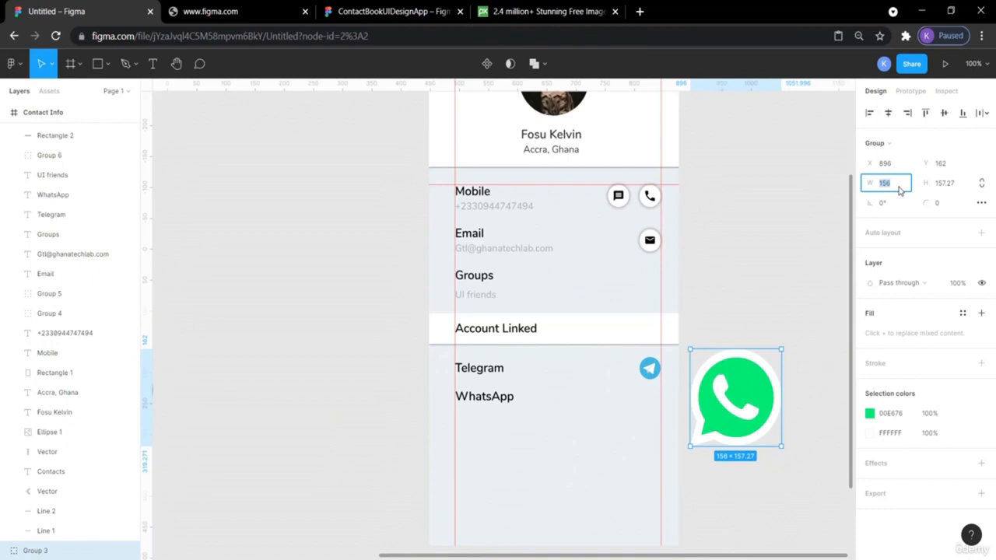
pyautogui.press('Return')
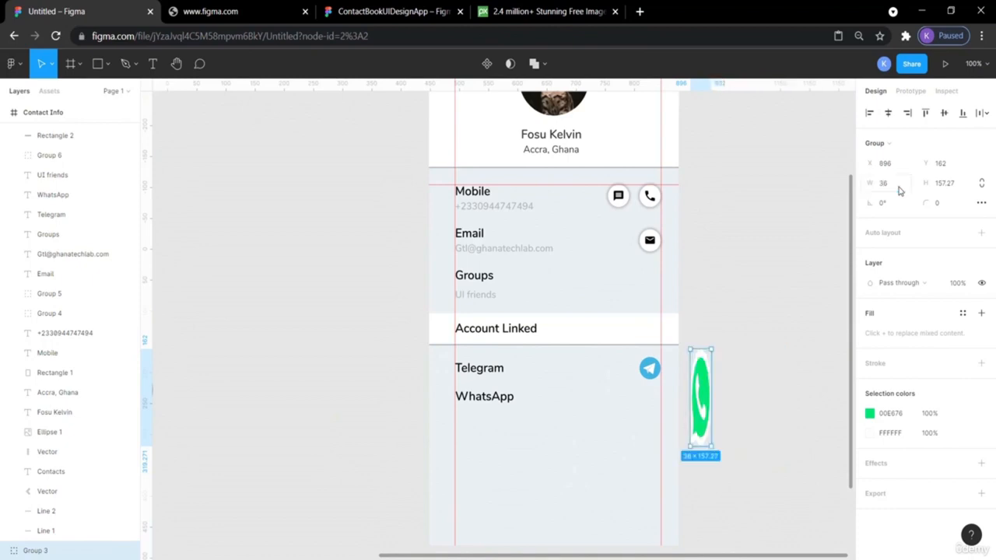
pyautogui.click(945, 183)
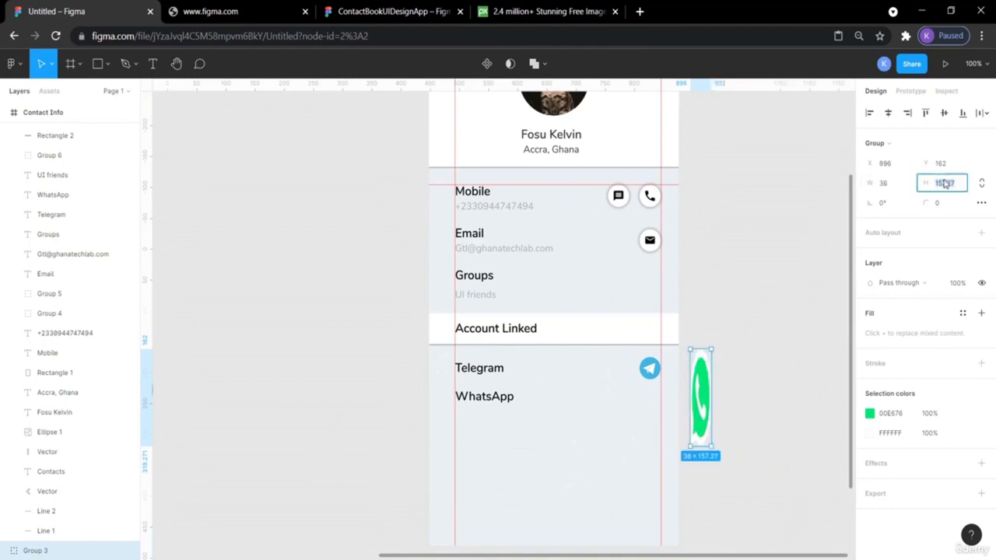
pyautogui.write('36')
pyautogui.press('Return')
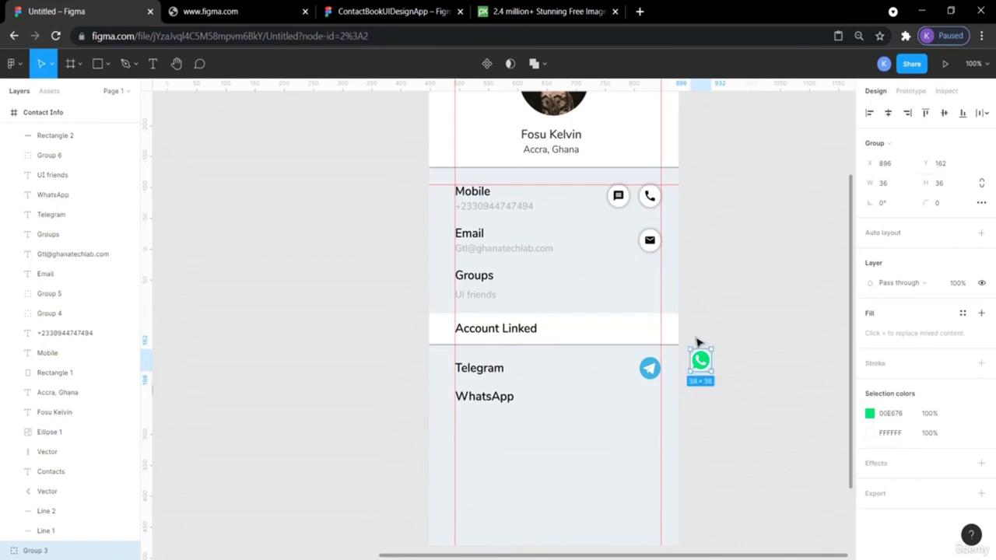
pyautogui.moveTo(705, 367); pyautogui.dragTo(654, 405)
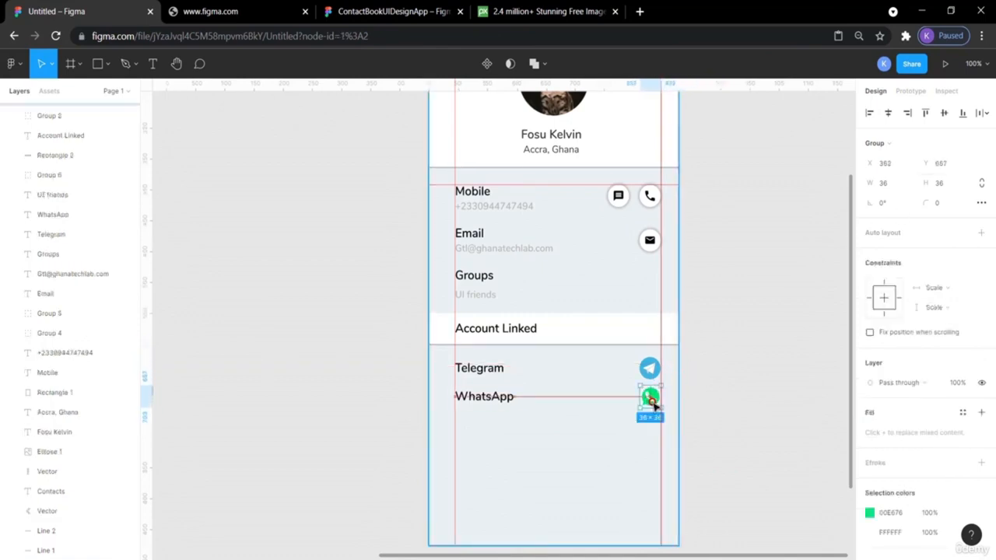
pyautogui.click(755, 405)
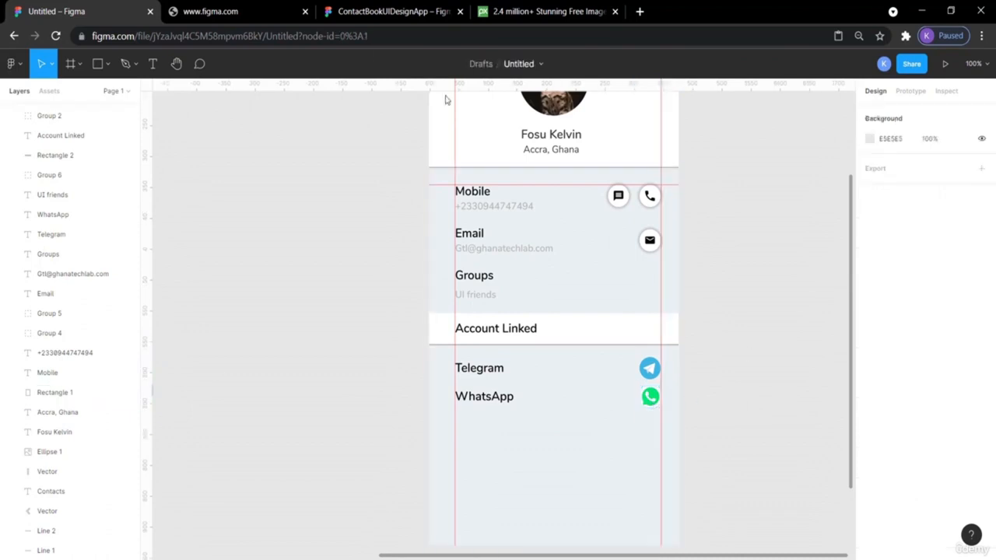
pyautogui.click(363, 9)
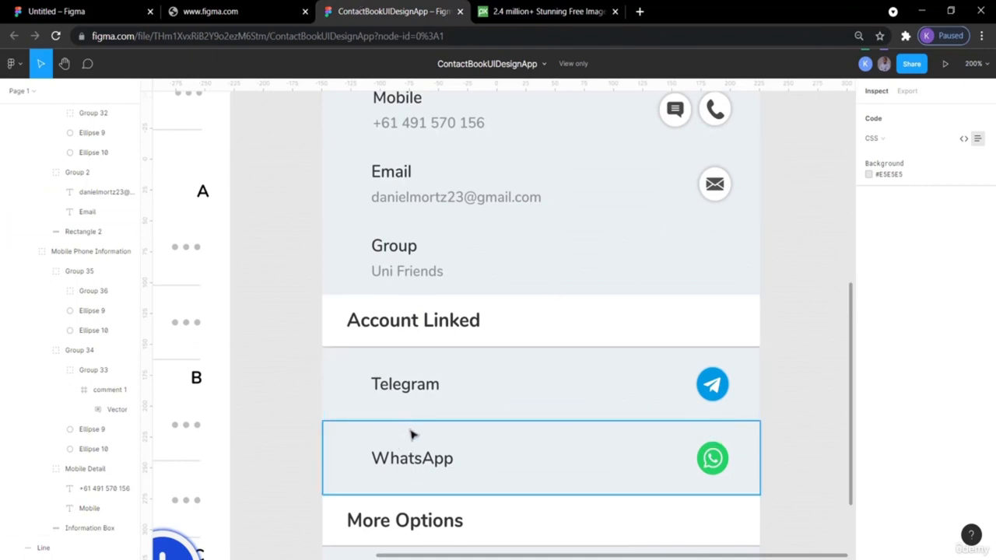
# - Back in the Untitled draft, select the WhatsApp label and icon and nudge them down
pyautogui.click(84, 8)
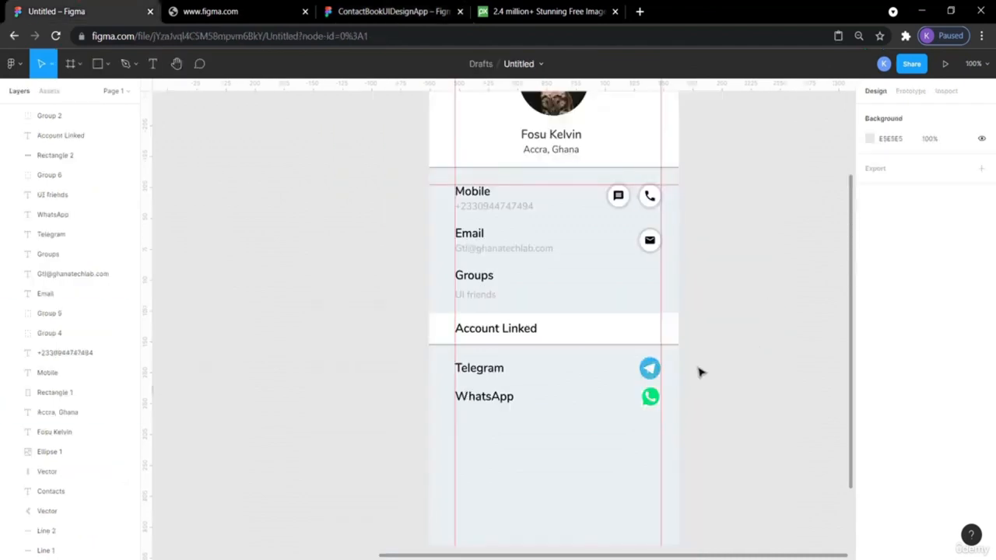
pyautogui.click(651, 368)
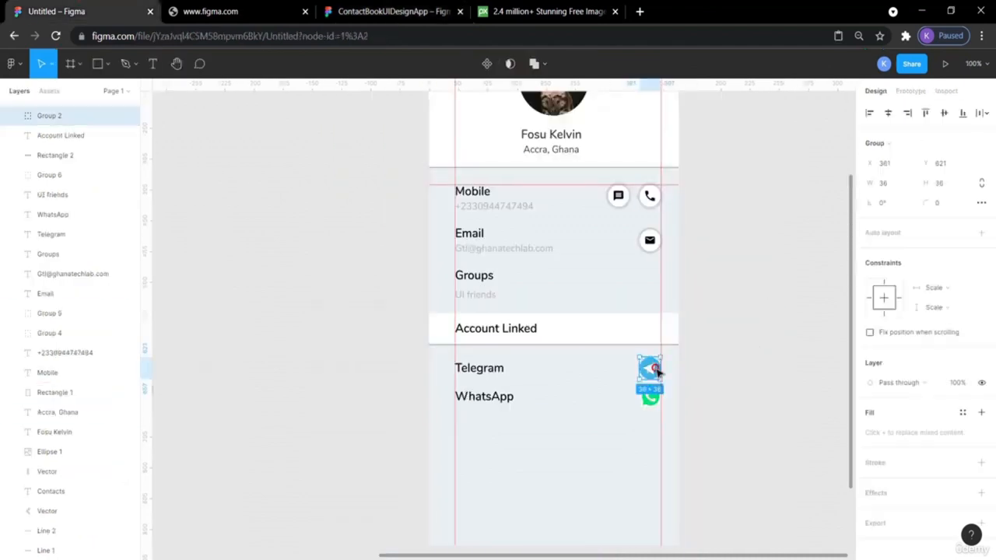
pyautogui.click(761, 389)
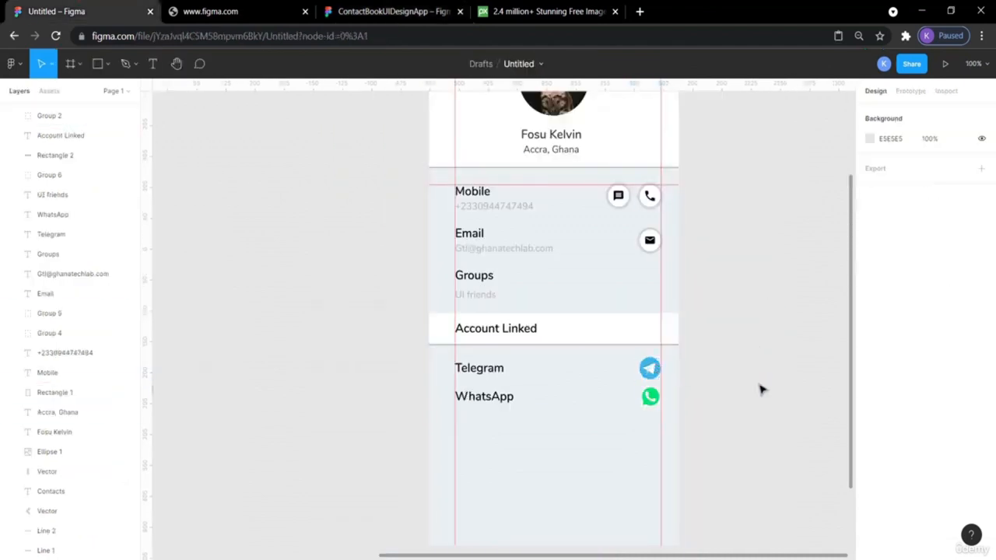
pyautogui.click(654, 401)
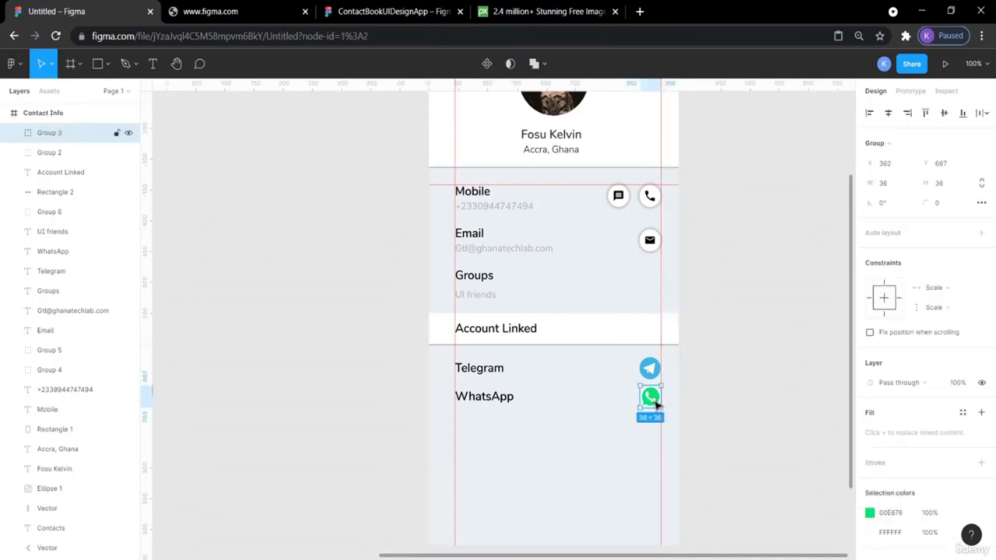
pyautogui.keyDown('shift'); pyautogui.click(501, 404); pyautogui.keyUp('shift')
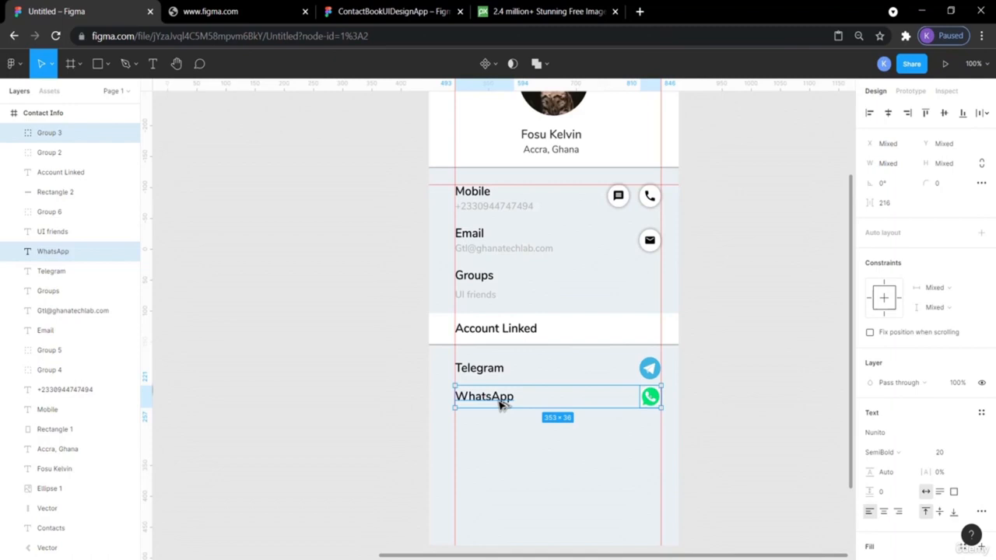
pyautogui.press('Down')
pyautogui.press('Down')
pyautogui.press('Down')
pyautogui.press('Down')
pyautogui.press('Down')
pyautogui.press('Down')
# - Move the WhatsApp row about 10 px further down and check its gap to Telegram
pyautogui.click(502, 404)
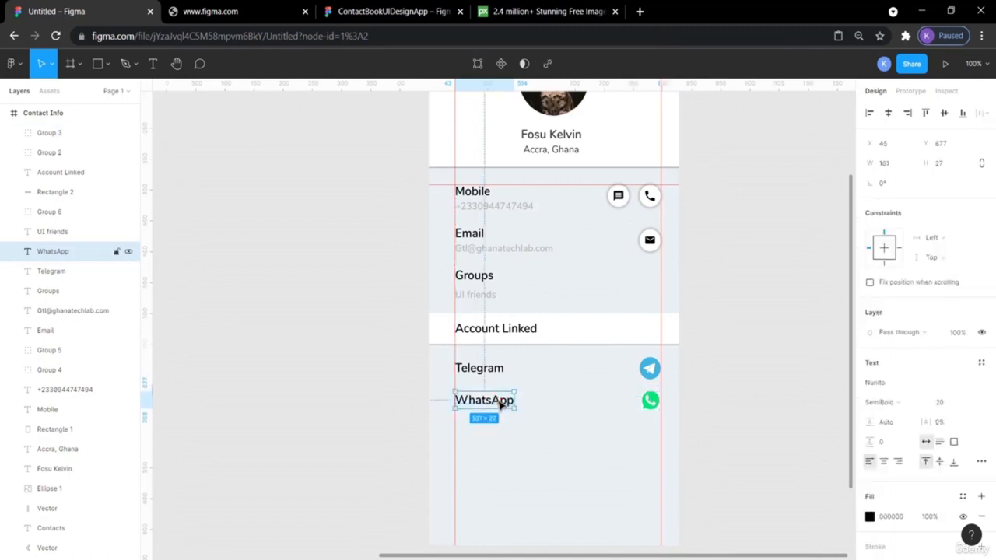
pyautogui.keyDown('shift'); pyautogui.click(645, 401); pyautogui.keyUp('shift')
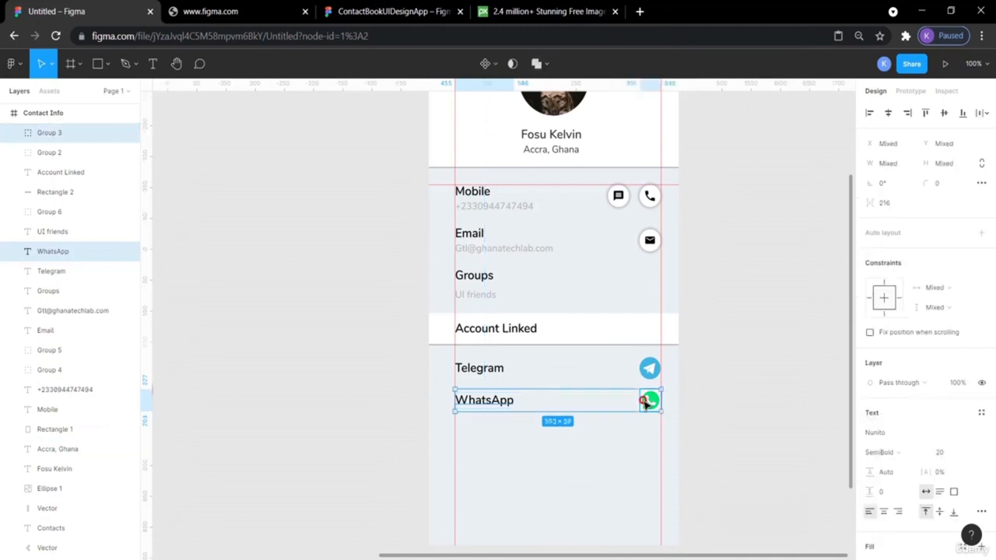
pyautogui.press('Down')
pyautogui.press('Down')
pyautogui.press('Down')
pyautogui.press('Down')
pyautogui.press('Down')
pyautogui.press('Down')
pyautogui.press('Down')
pyautogui.press('Down')
pyautogui.press('Down')
pyautogui.press('Down')
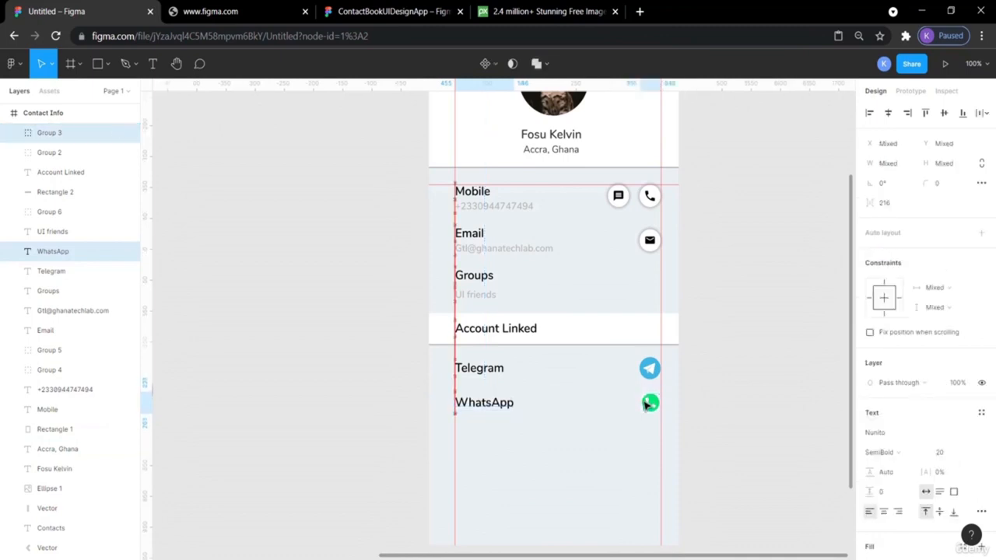
pyautogui.click(773, 416)
pyautogui.click(483, 413)
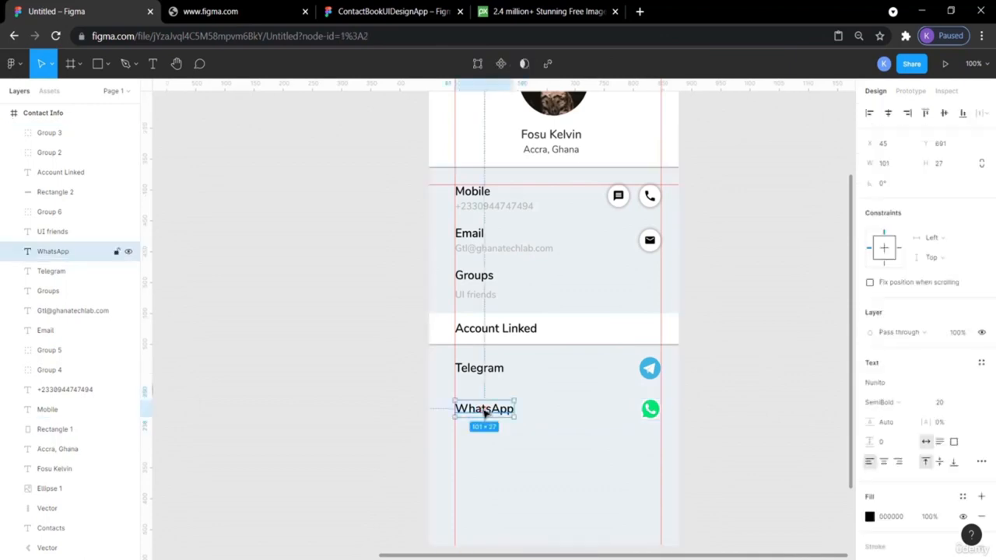
pyautogui.press('alt')
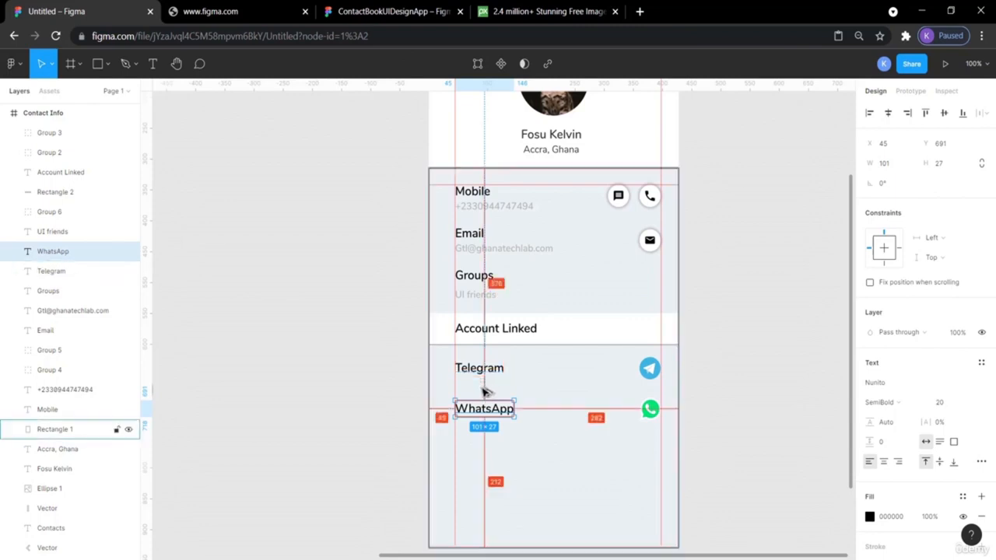
pyautogui.click(328, 414)
pyautogui.scroll(-5, 328, 414)
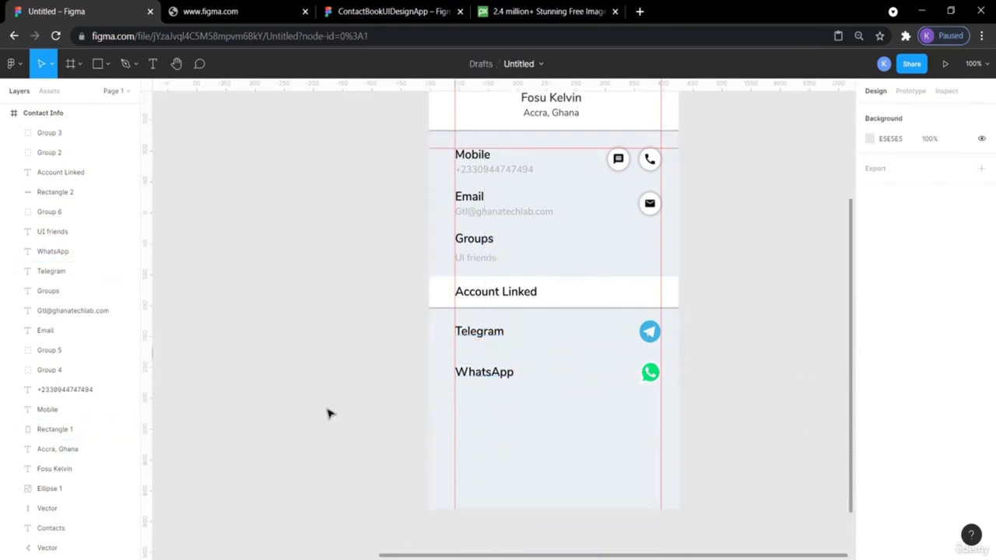
pyautogui.scroll(3, 327, 414)
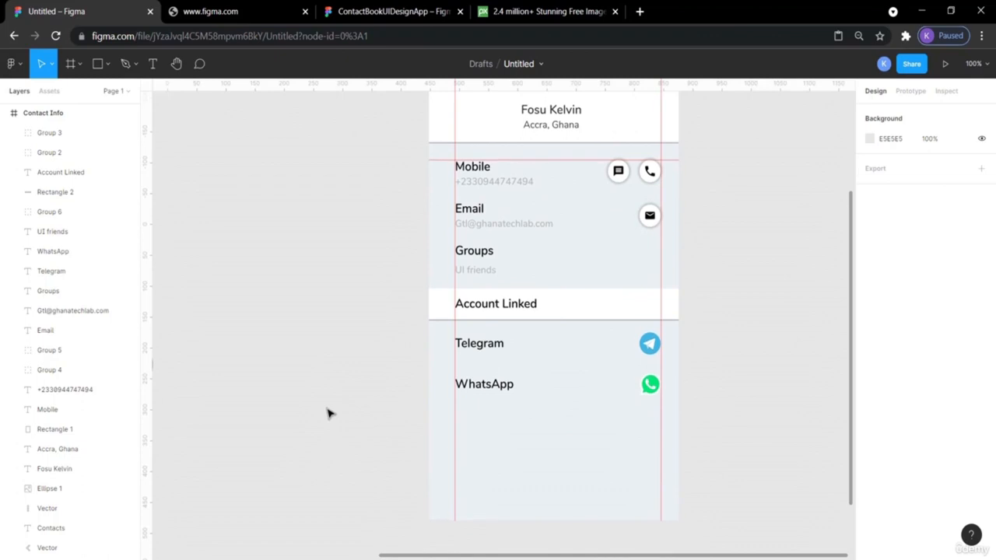
pyautogui.click(339, 6)
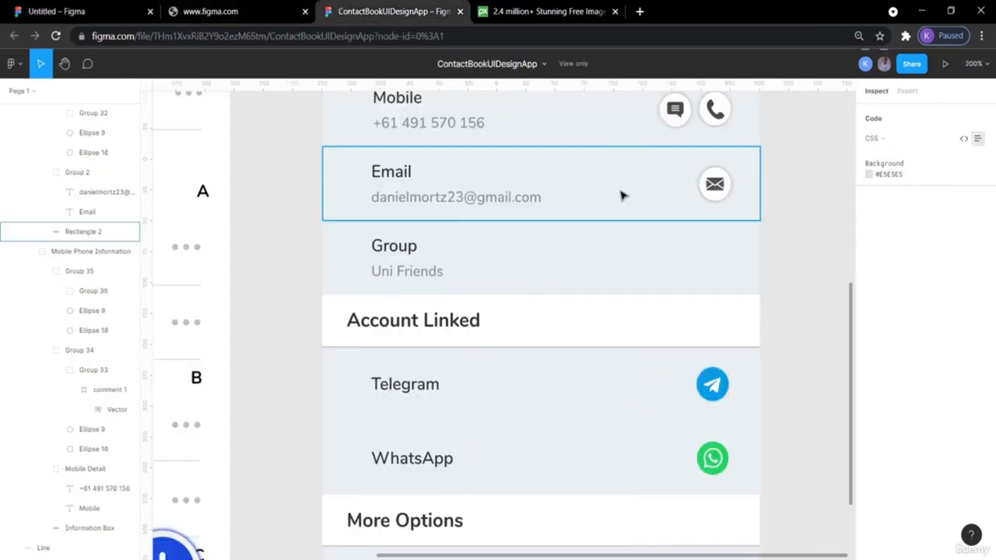
pyautogui.scroll(2, 830, 282)
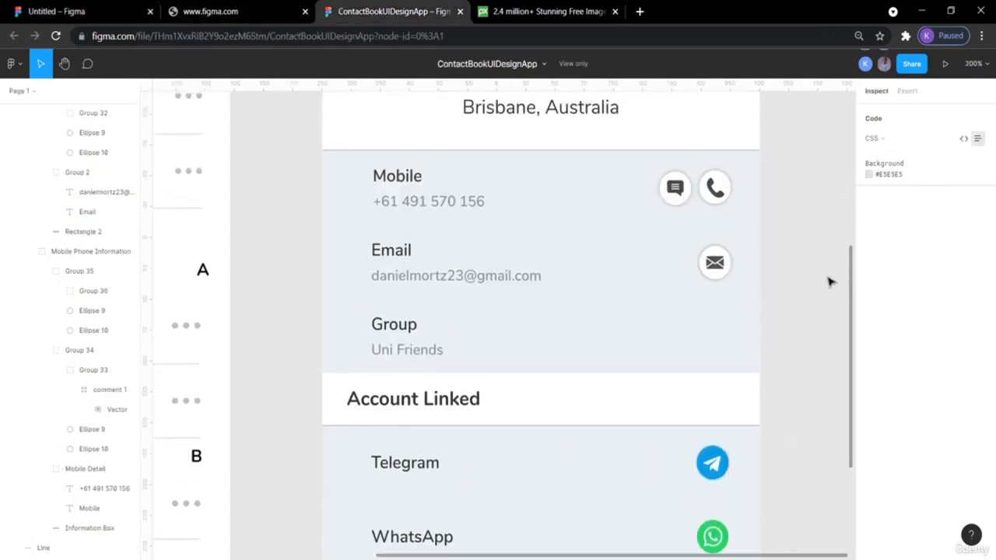
pyautogui.scroll(-5, 829, 281)
pyautogui.scroll(-2, 829, 282)
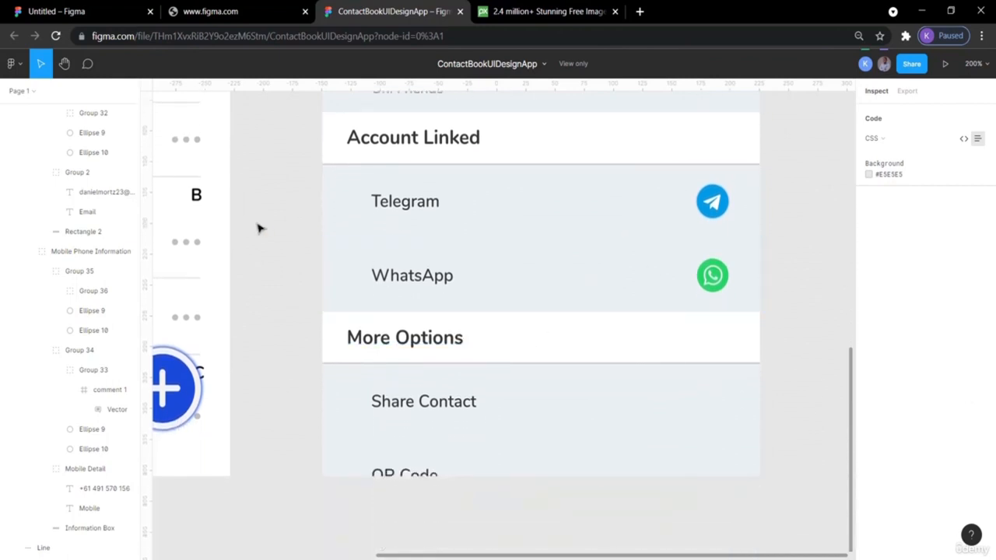
pyautogui.click(86, 6)
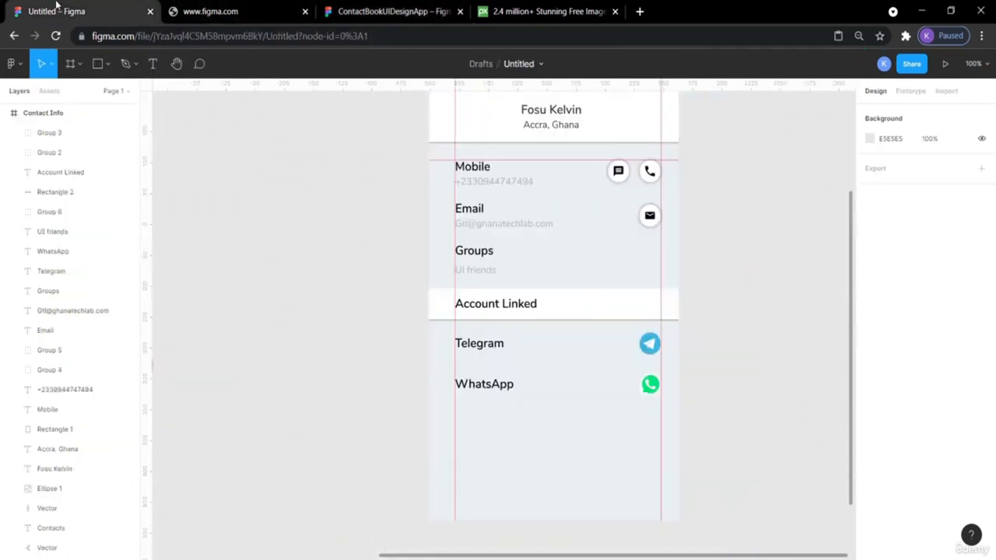
# - Nudge the Account Linked header bar 1 px left and inspect its shape
pyautogui.click(552, 303)
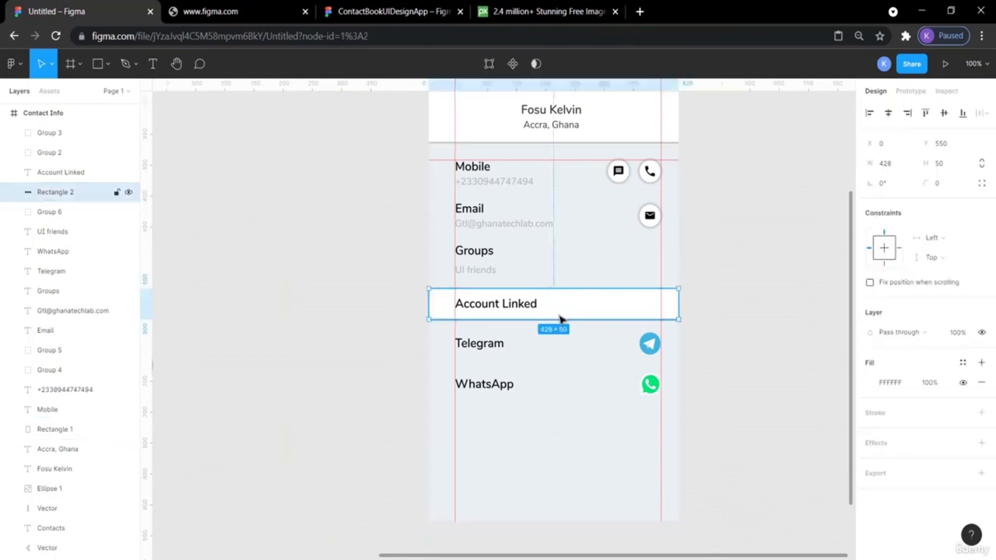
pyautogui.press('Left')
pyautogui.scroll(5, 709, 319)
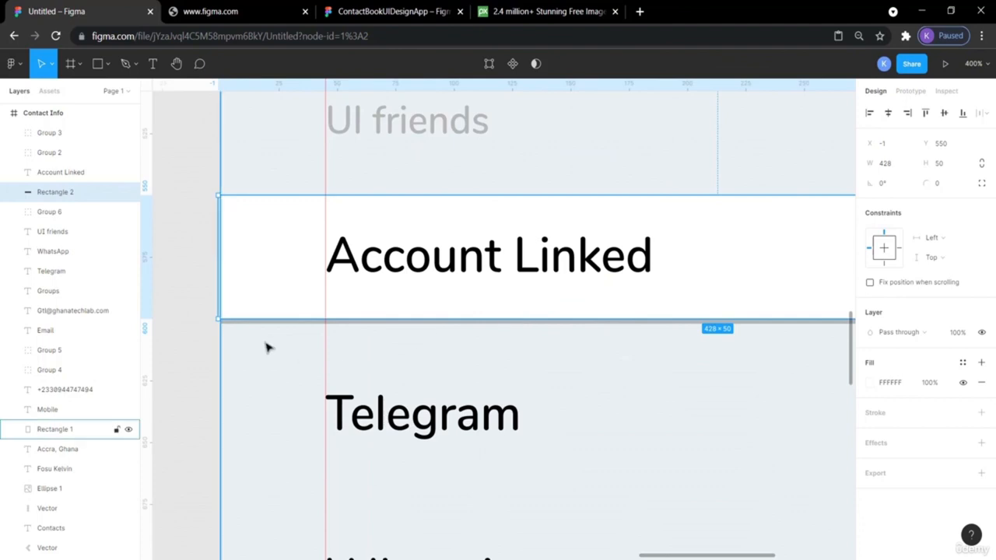
pyautogui.click(195, 347)
pyautogui.click(224, 328)
pyautogui.click(230, 321)
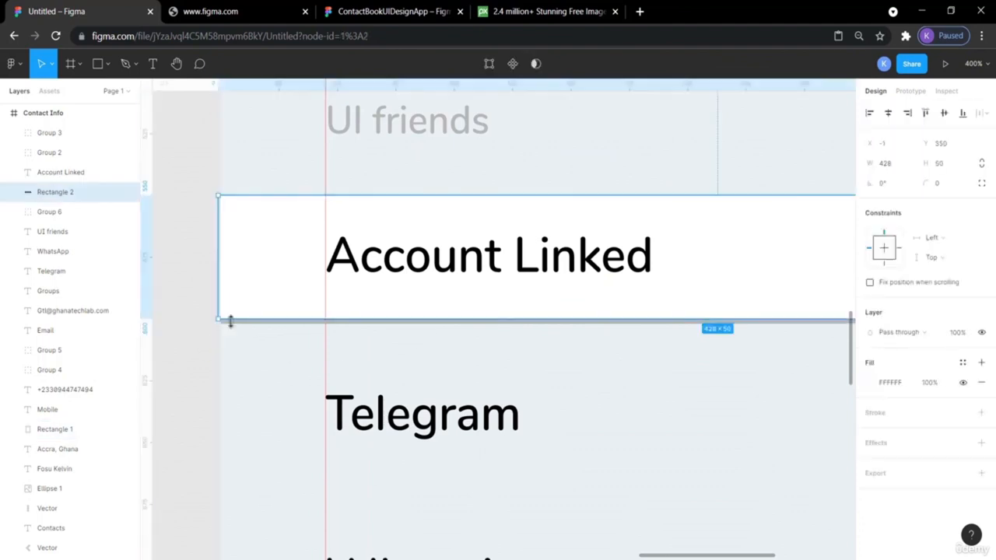
pyautogui.doubleClick(230, 322)
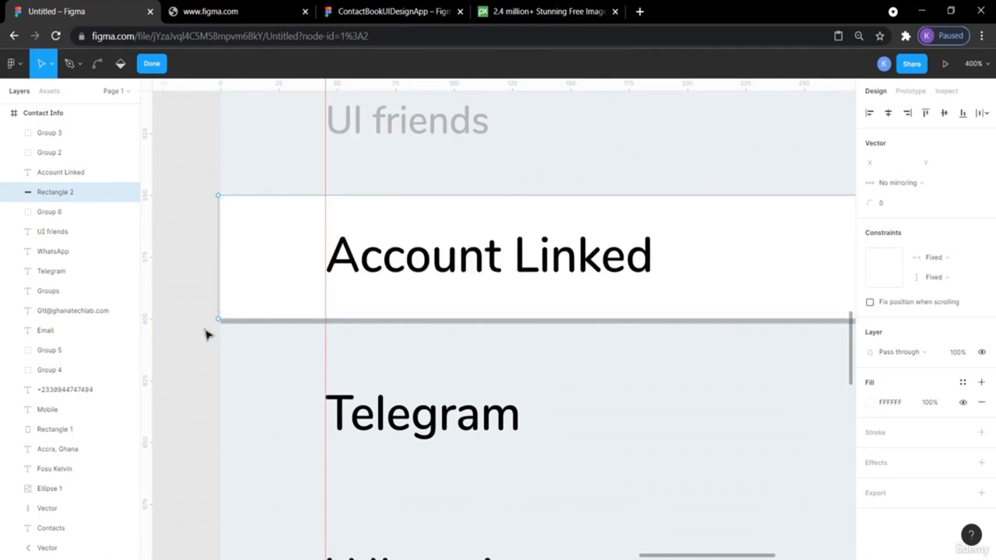
pyautogui.press('Escape')
# - Zoom in to examine the white Account Linked rectangle and the card's background
pyautogui.click(189, 194)
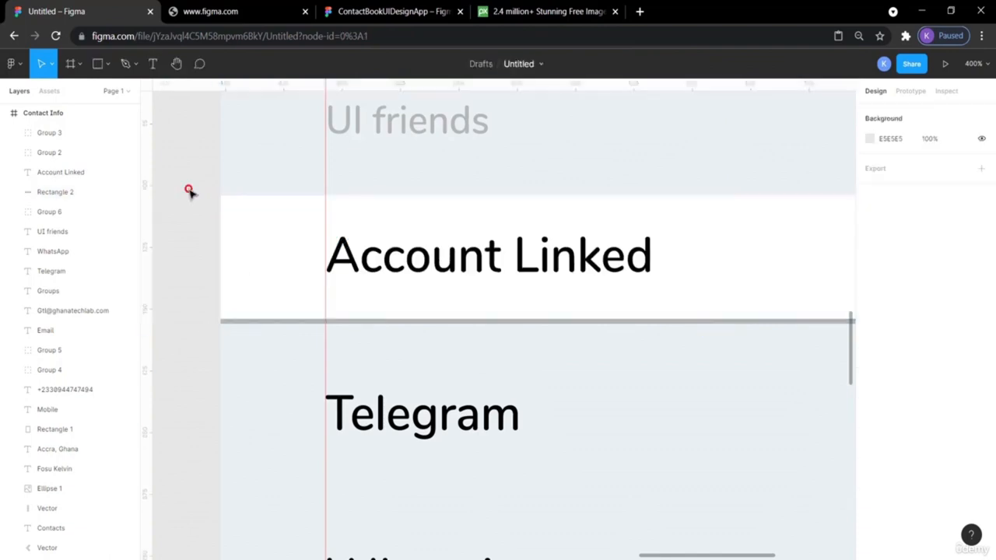
pyautogui.click(226, 212)
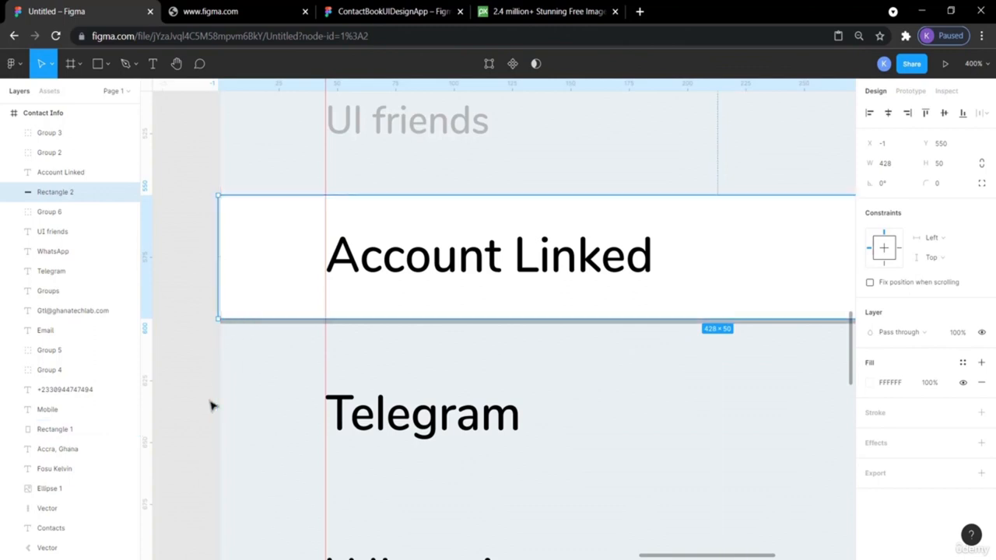
pyautogui.hotkey('ctrl', '+')
pyautogui.hotkey('ctrl', '+')
pyautogui.hscroll(-15, 210, 405)
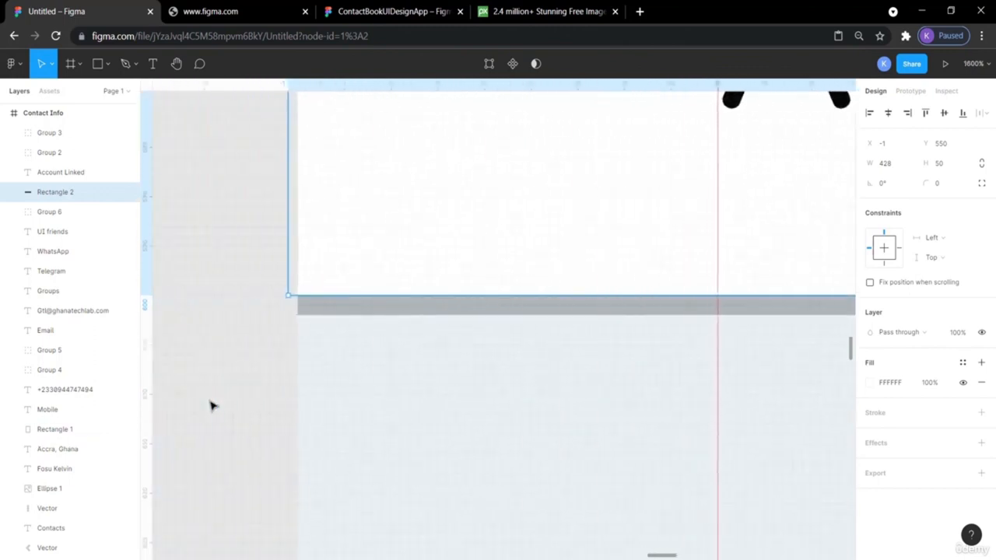
pyautogui.click(353, 366)
pyautogui.click(627, 312)
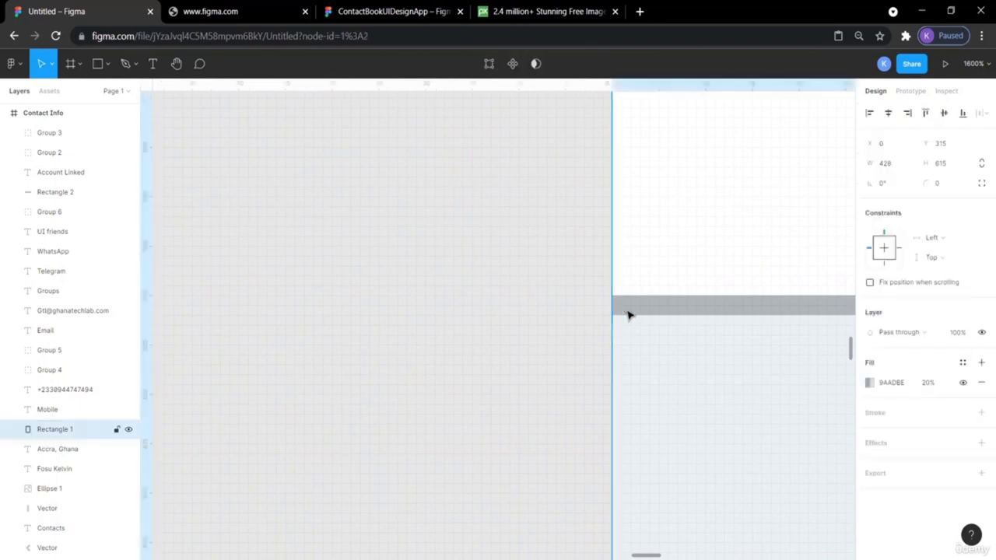
pyautogui.click(535, 351)
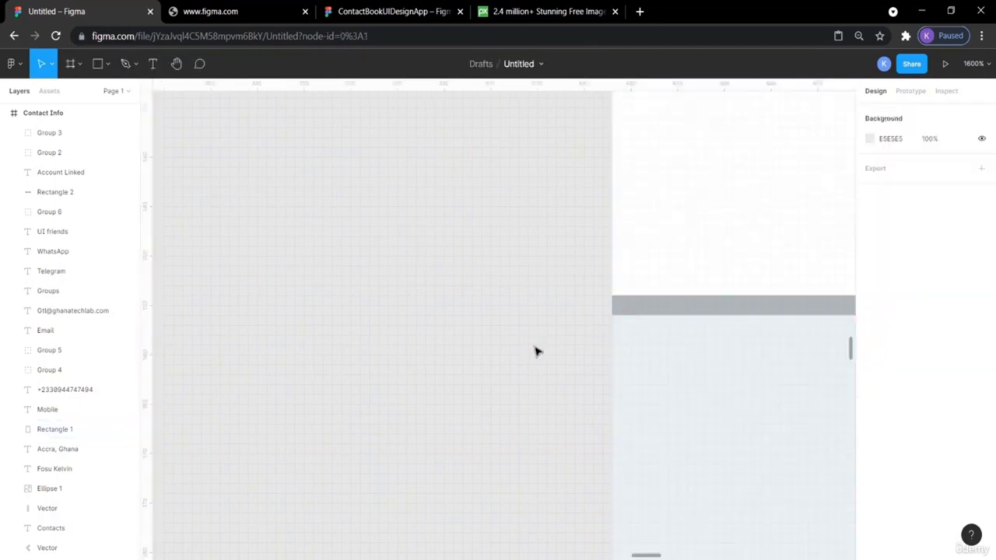
pyautogui.hotkey('shift', '0')
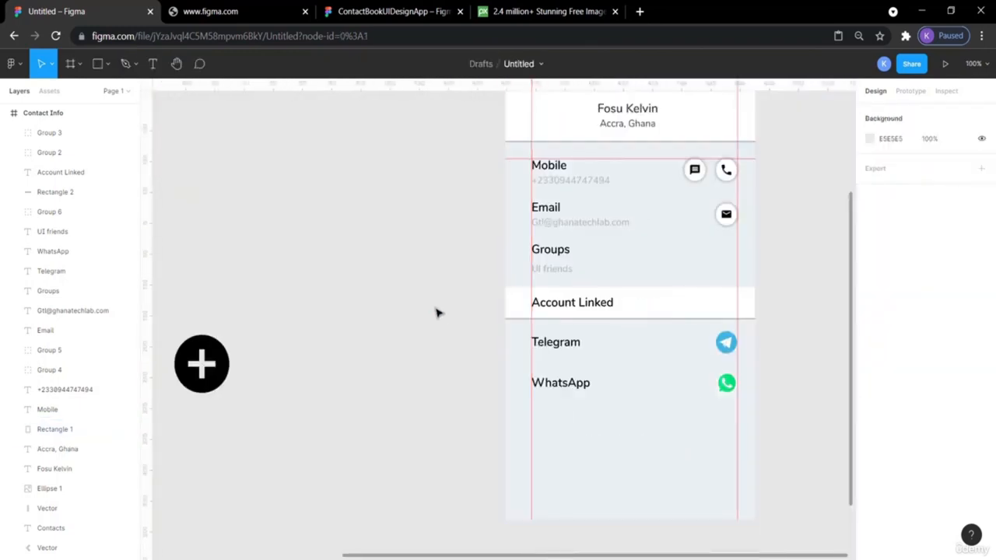
pyautogui.press('+')
pyautogui.press('+')
pyautogui.click(545, 316)
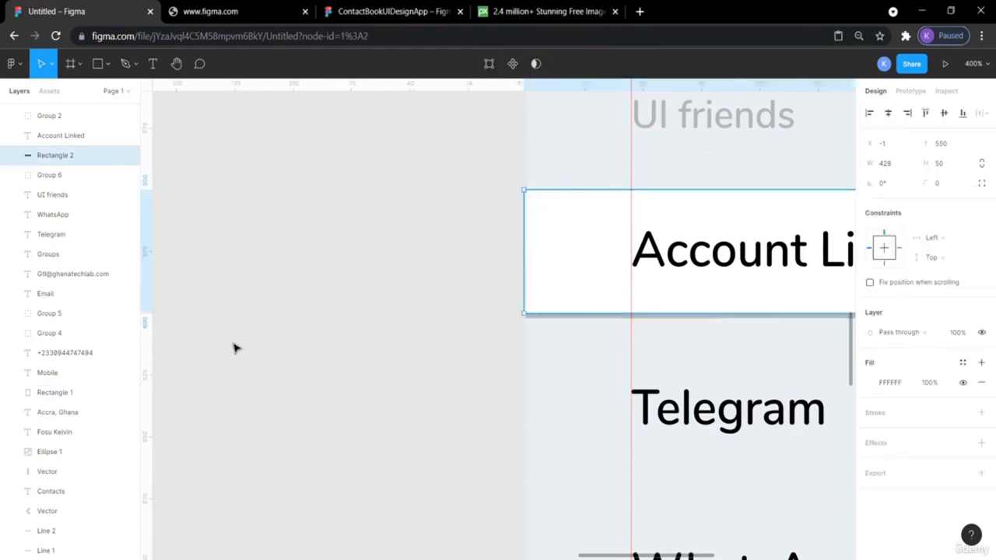
pyautogui.hscroll(5, 580, 298)
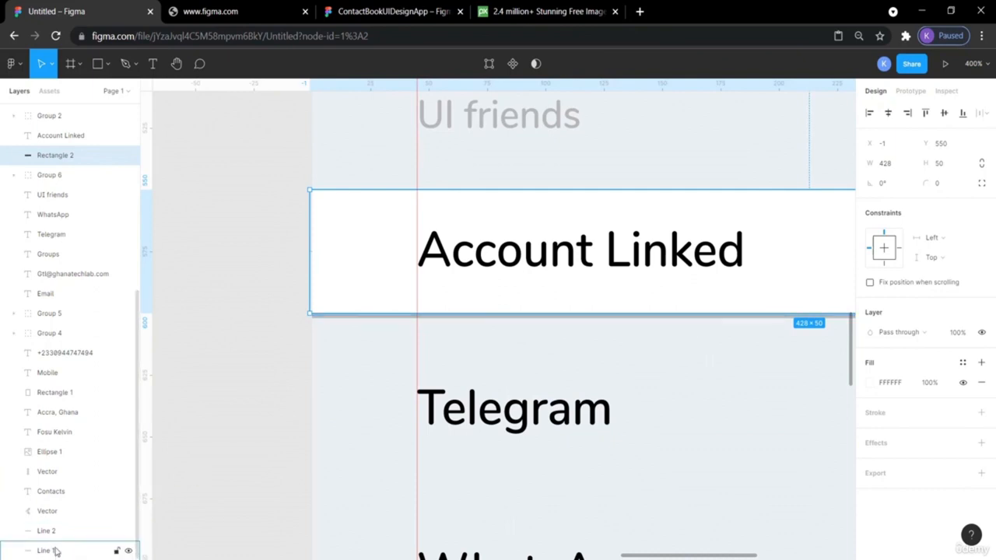
# - Identify divider Line 2 by toggling its visibility, then select it with the Account Linked rectangle
pyautogui.click(129, 532)
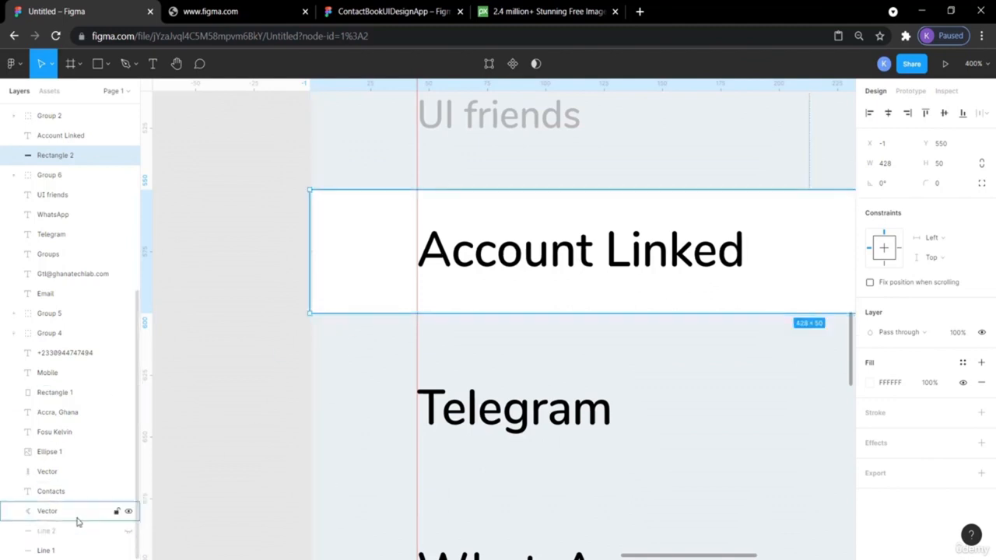
pyautogui.click(128, 532)
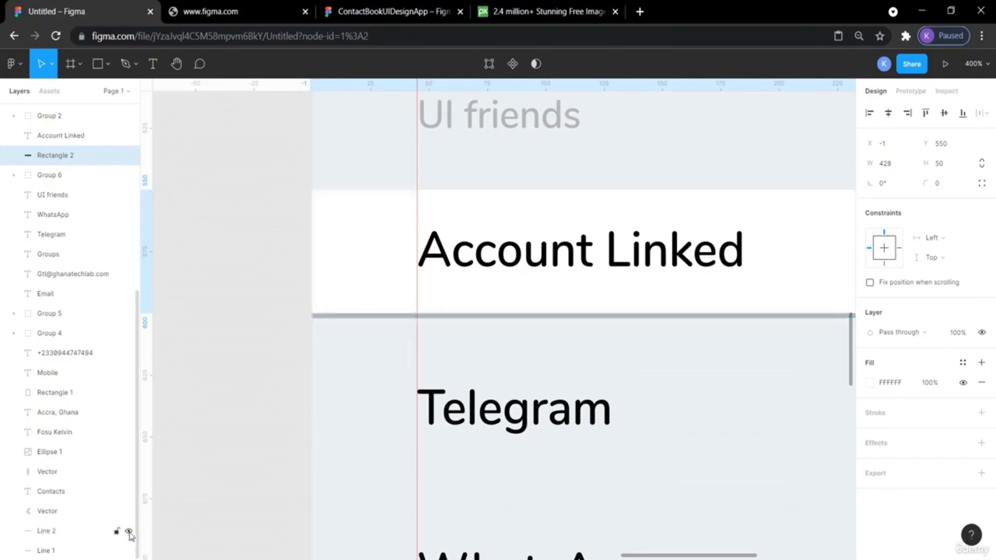
pyautogui.click(75, 533)
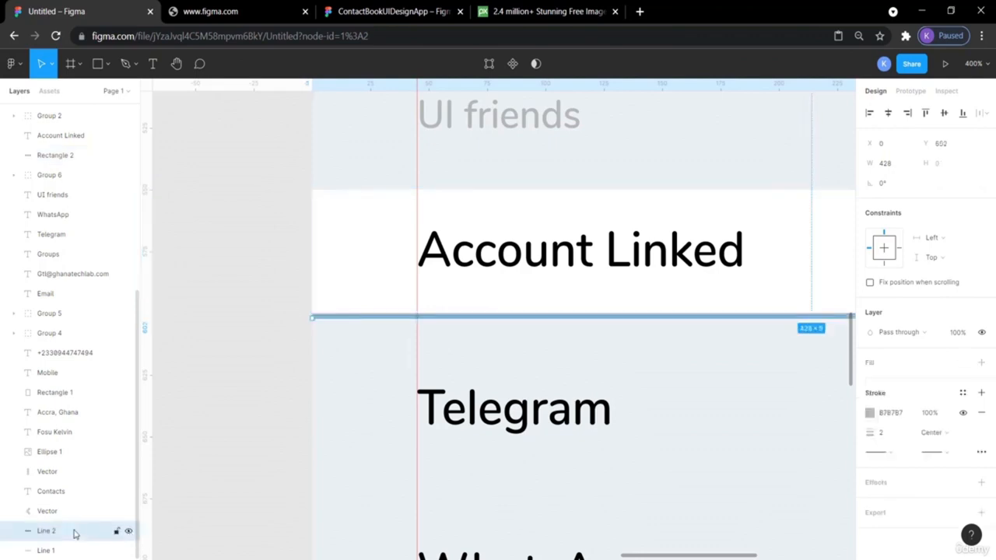
pyautogui.click(345, 231)
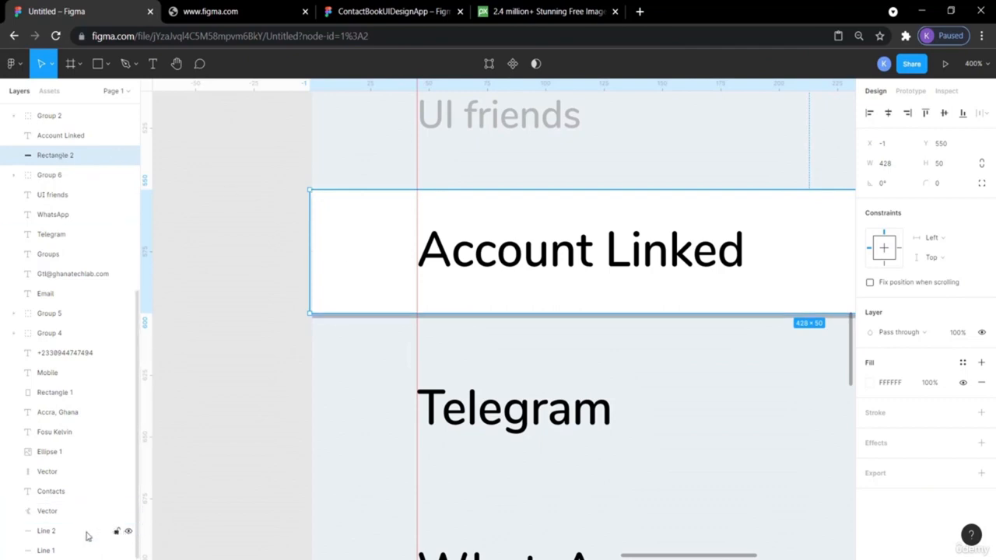
pyautogui.hotkey('ctrl', 'a')
pyautogui.click(224, 488)
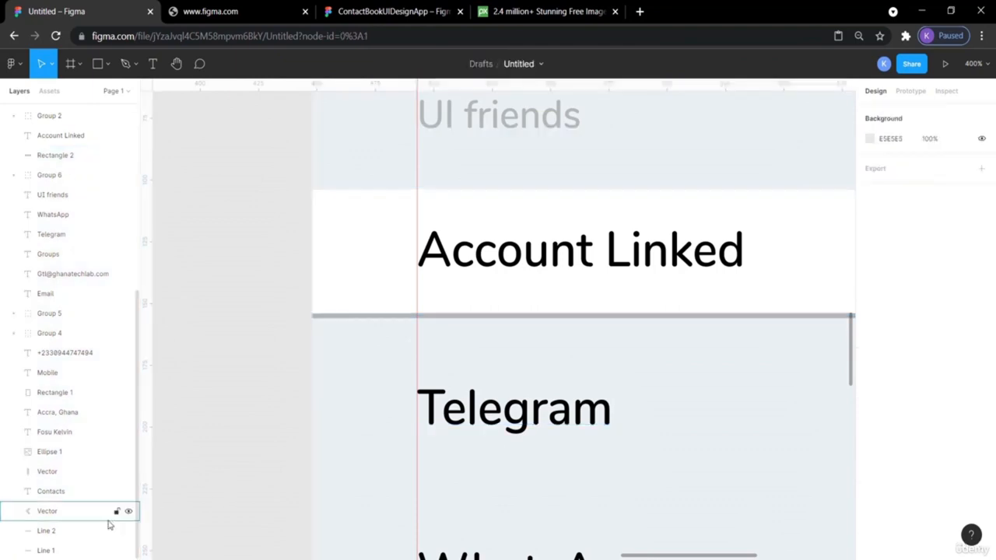
pyautogui.click(56, 532)
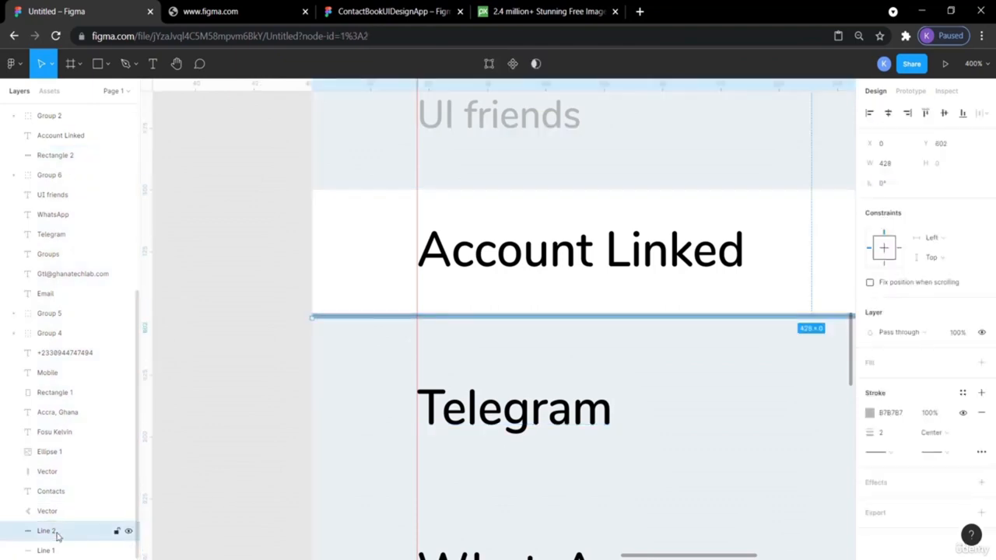
pyautogui.keyDown('shift'); pyautogui.click(68, 157); pyautogui.keyUp('shift')
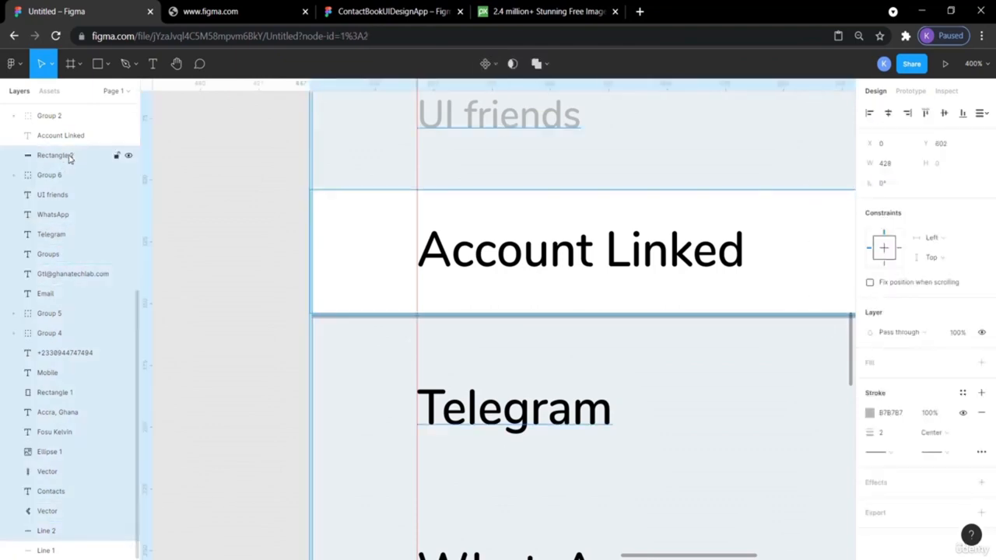
pyautogui.click(192, 228)
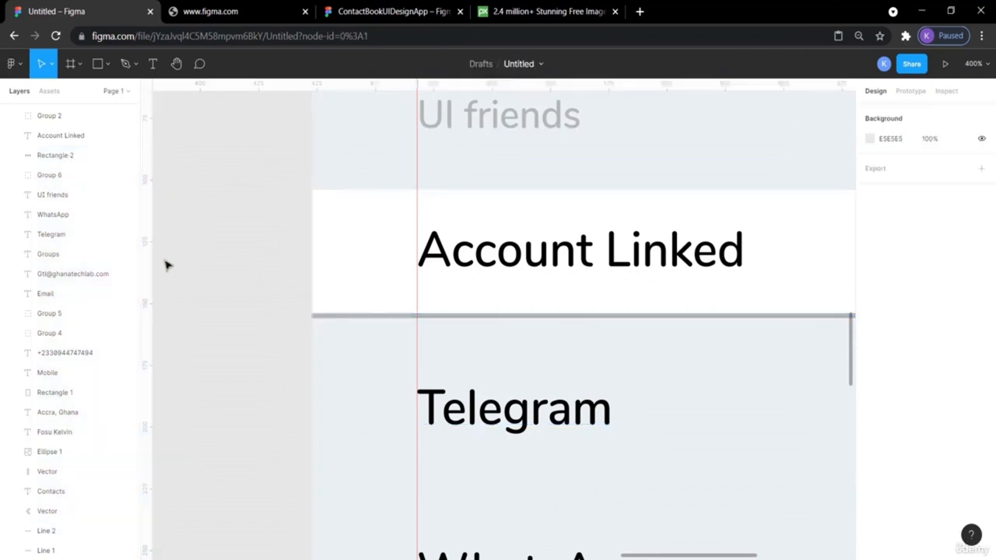
pyautogui.click(64, 156)
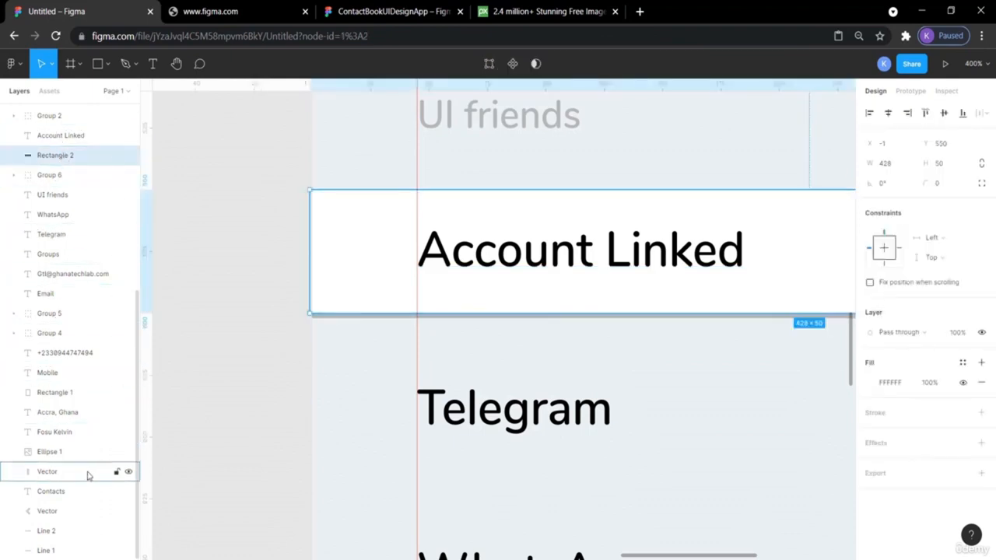
pyautogui.keyDown('shift'); pyautogui.click(91, 533); pyautogui.keyUp('shift')
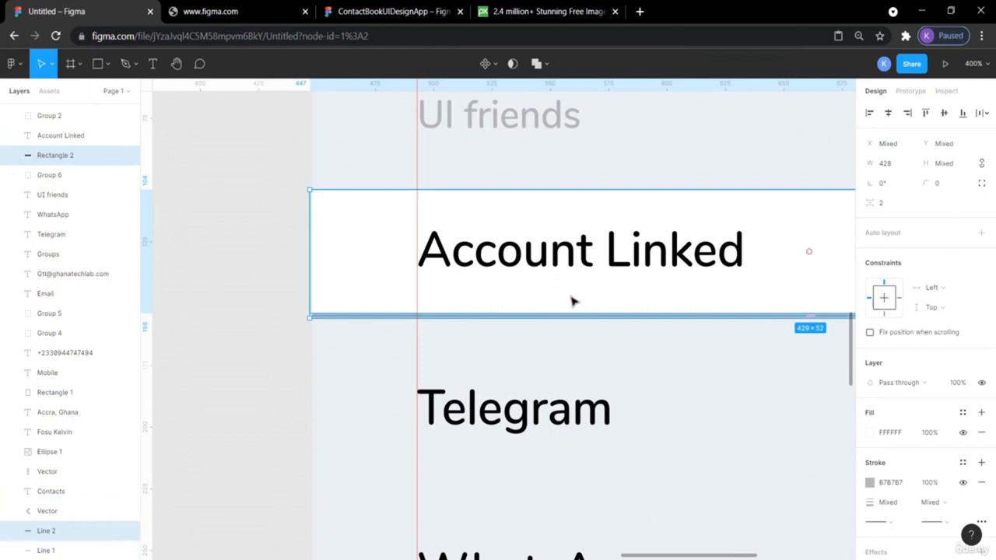
# - Paste a copy of the Account Linked row and move it down below the WhatsApp row
pyautogui.keyDown('shift'); pyautogui.click(60, 137); pyautogui.keyUp('shift')
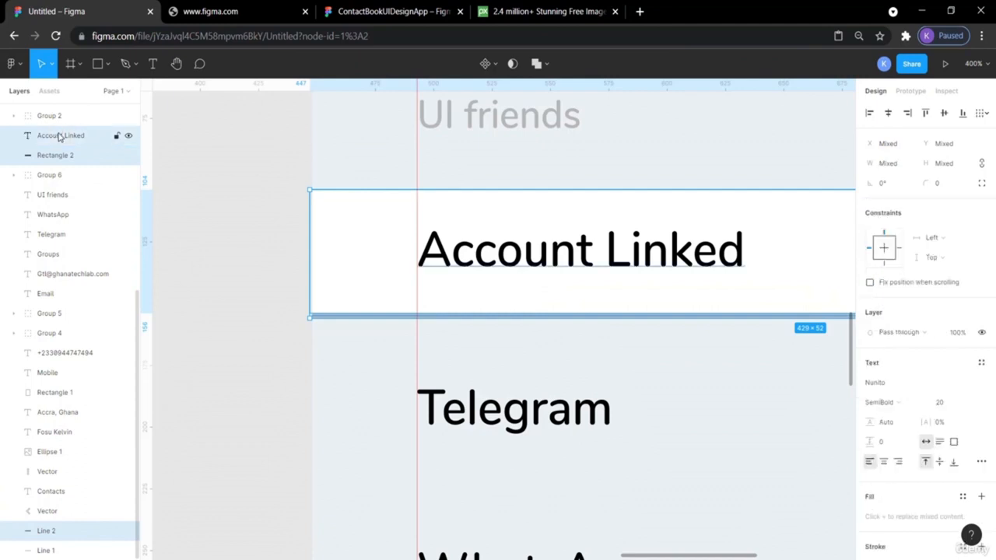
pyautogui.hotkey('ctrl', 'v')
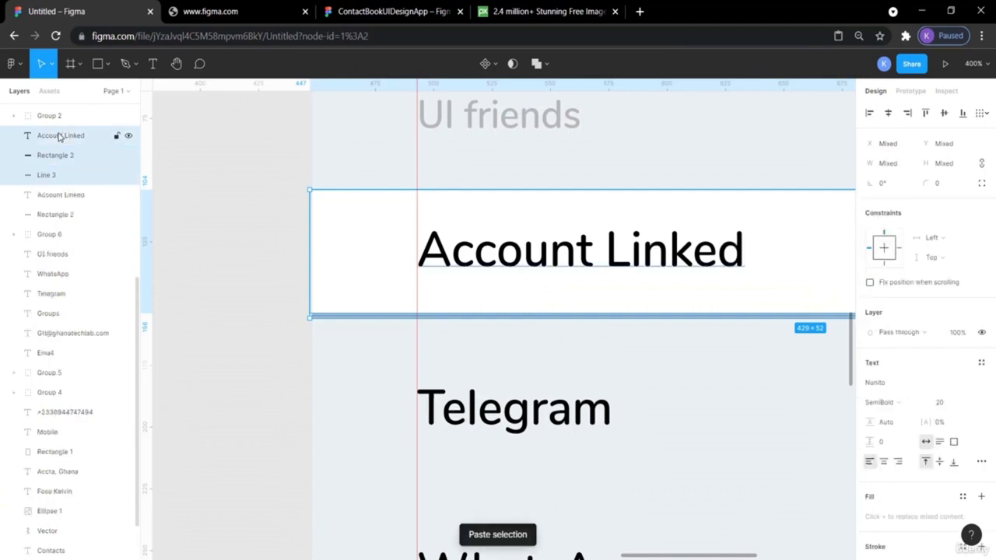
pyautogui.hotkey('shift', 'Down')
pyautogui.hotkey('shift', 'Down')
pyautogui.hotkey('shift', 'Down')
pyautogui.hotkey('shift', 'Down')
pyautogui.hotkey('shift', 'Down')
pyautogui.hotkey('shift', 'Down')
pyautogui.hotkey('shift', 'Down')
pyautogui.hotkey('shift', 'Down')
pyautogui.hotkey('shift', 'Down')
pyautogui.hotkey('shift', 'Down')
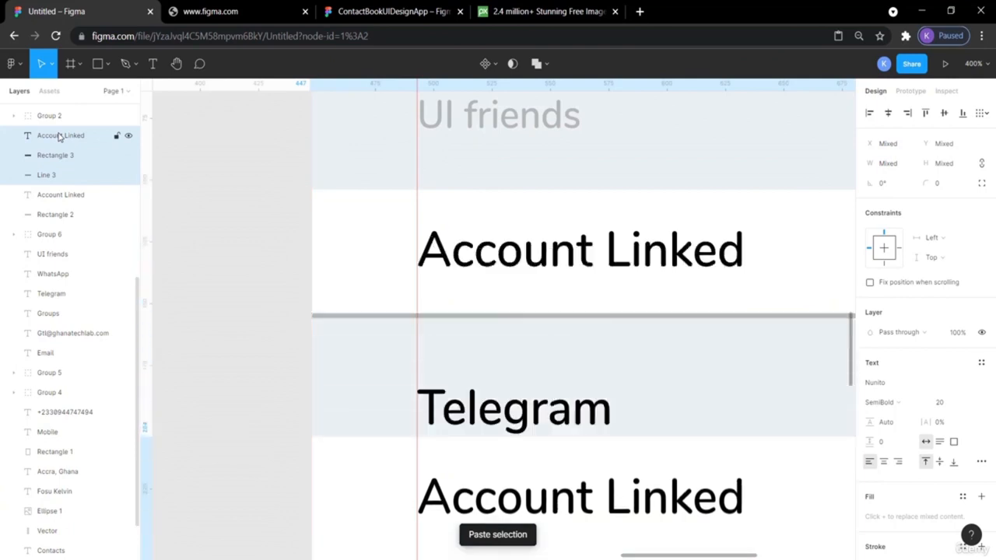
pyautogui.scroll(-1, 60, 137)
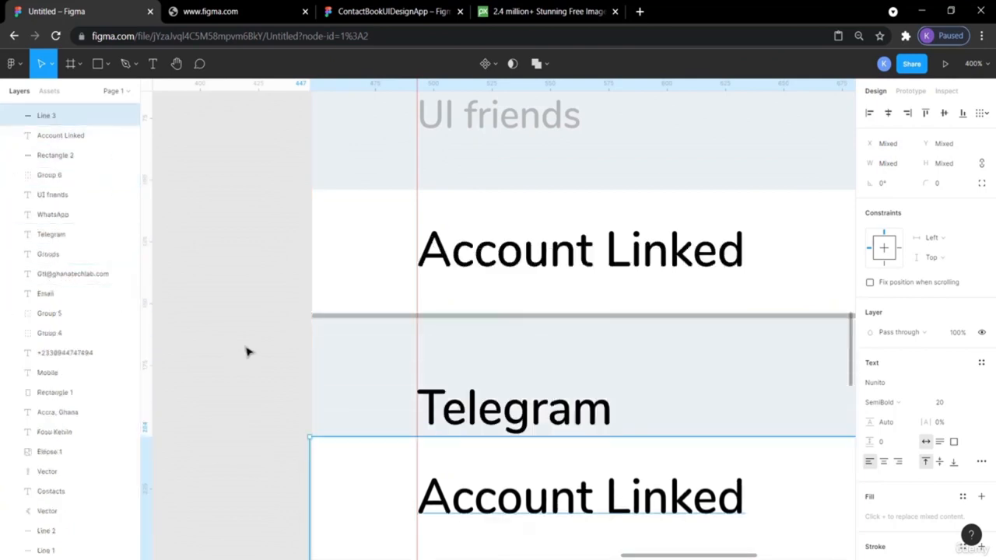
pyautogui.scroll(-3, 246, 352)
pyautogui.scroll(-1, 247, 352)
pyautogui.press('Down')
pyautogui.press('Down')
pyautogui.press('Down')
pyautogui.press('Down')
pyautogui.press('Down')
pyautogui.press('Down')
pyautogui.press('Down')
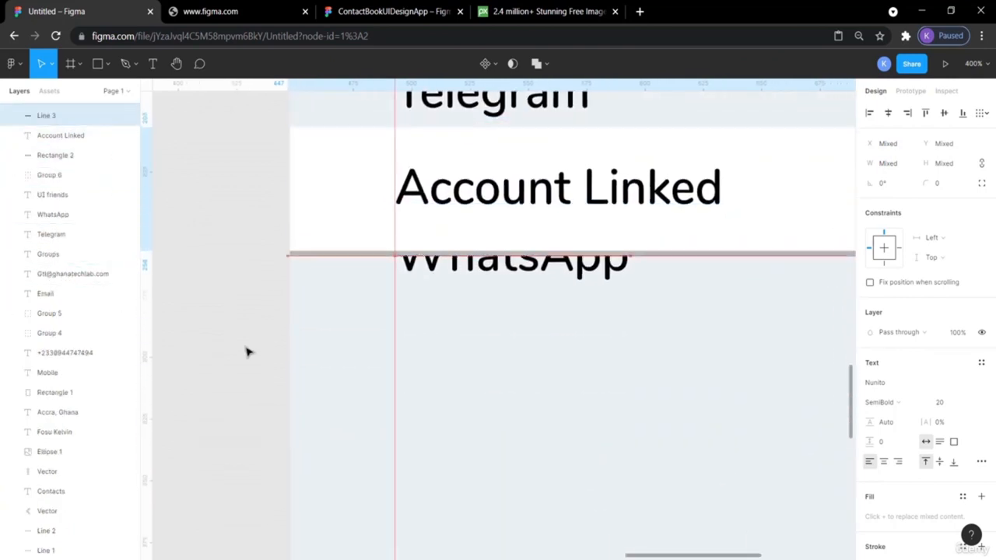
pyautogui.press('Down')
pyautogui.press('Down')
pyautogui.press('Down')
pyautogui.press('Down')
pyautogui.press('Down')
pyautogui.press('Down')
pyautogui.press('Down')
pyautogui.press('Down')
pyautogui.press('Down')
pyautogui.press('Down')
pyautogui.press('Down')
pyautogui.press('Down')
pyautogui.press('Down')
pyautogui.press('Down')
pyautogui.press('Down')
pyautogui.press('Down')
pyautogui.press('Down')
pyautogui.press('Down')
pyautogui.press('Down')
pyautogui.press('Down')
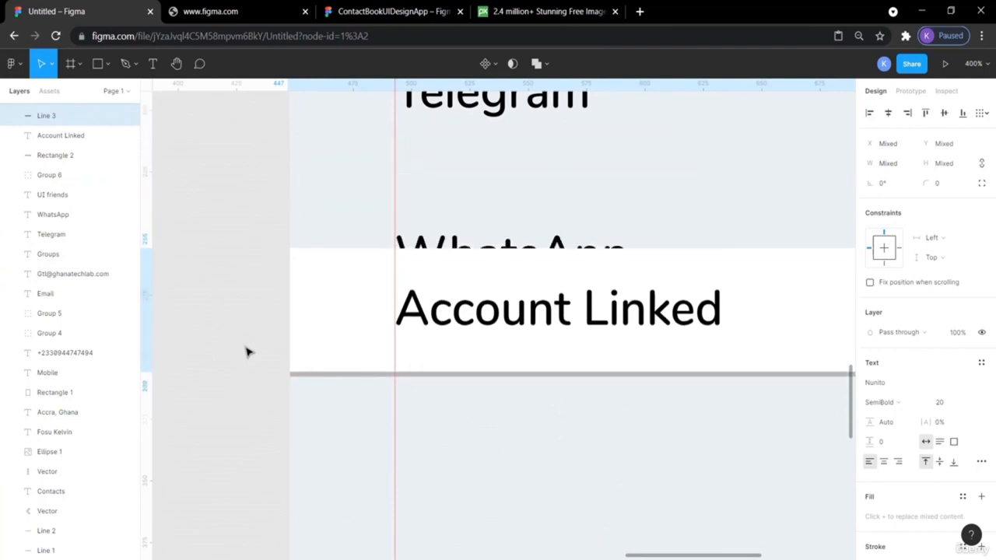
pyautogui.press('Down')
pyautogui.press('Down')
pyautogui.press('Down')
pyautogui.press('Down')
pyautogui.press('Down')
pyautogui.press('Down')
pyautogui.press('Down')
pyautogui.press('Down')
pyautogui.press('Down')
pyautogui.press('Down')
pyautogui.press('Down')
pyautogui.hscroll(5, 246, 352)
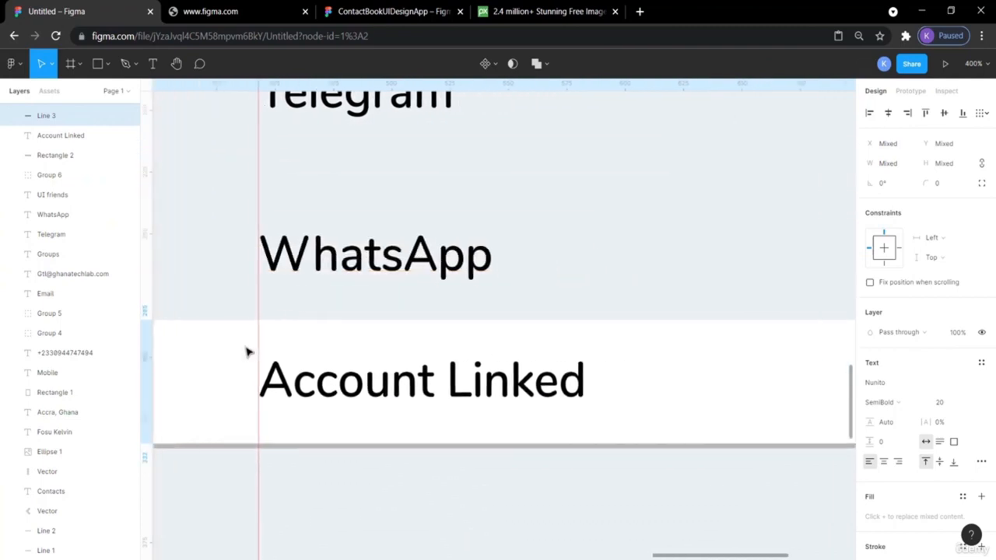
pyautogui.press('-')
pyautogui.press('-')
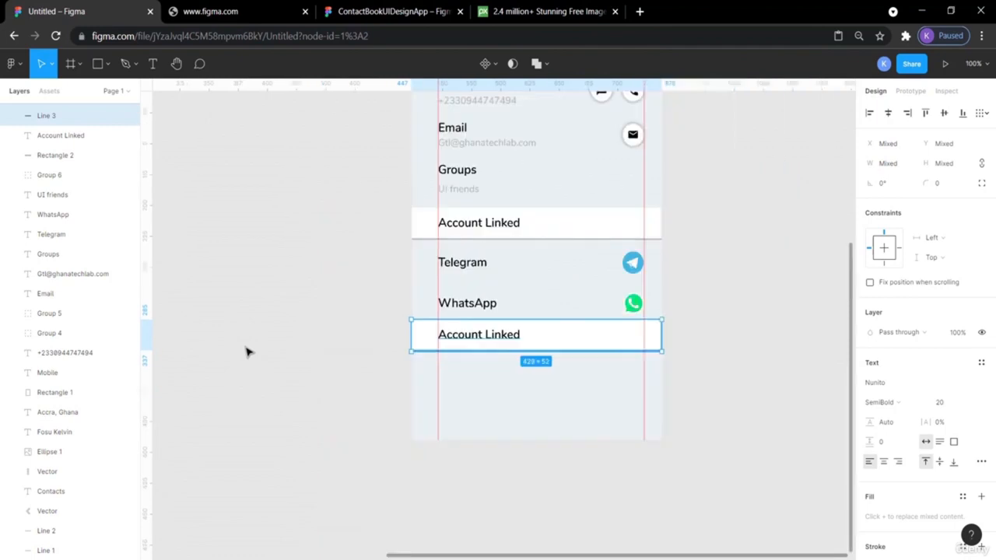
pyautogui.hscroll(3, 246, 352)
pyautogui.scroll(1, 246, 352)
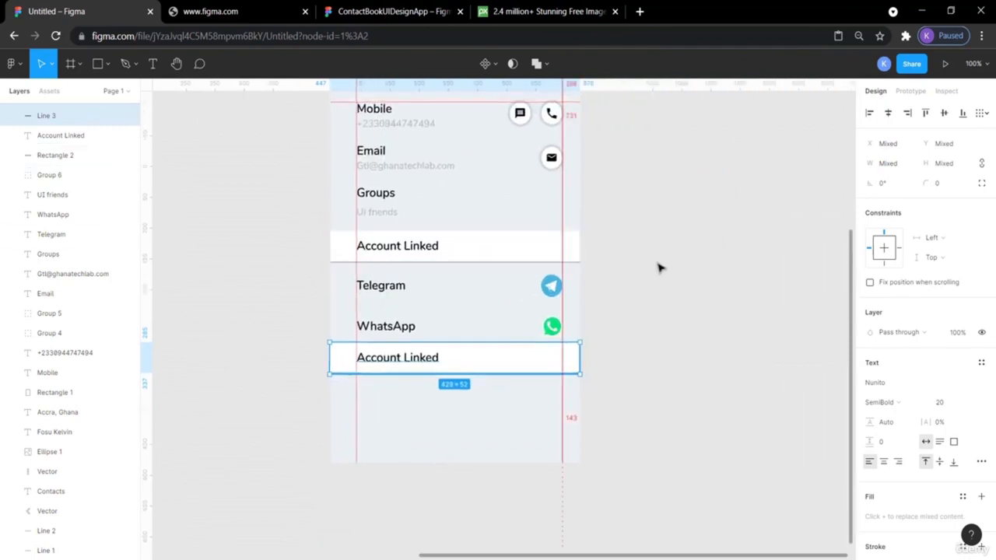
# - Measure the spacing around the original and copied Account Linked background rectangles
pyautogui.click(709, 298)
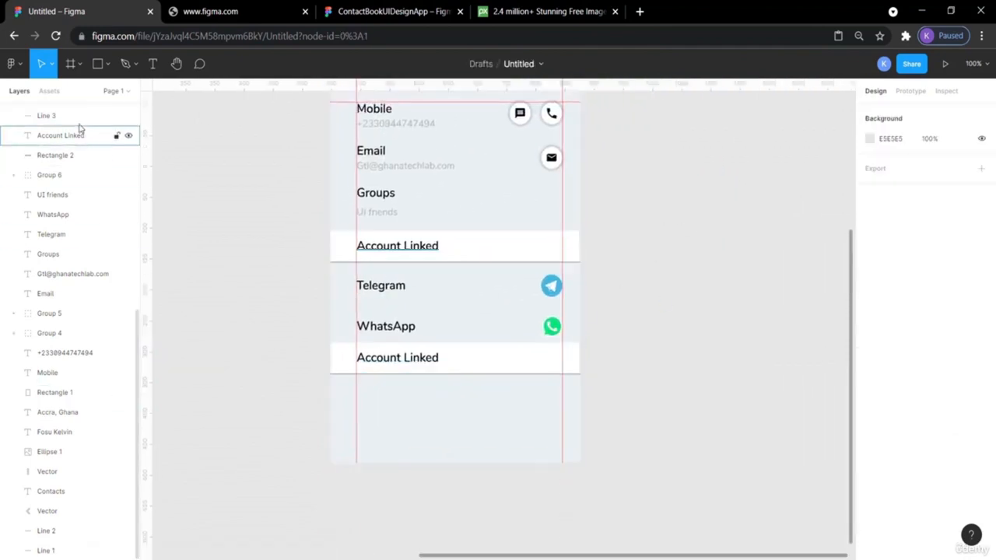
pyautogui.click(385, 233)
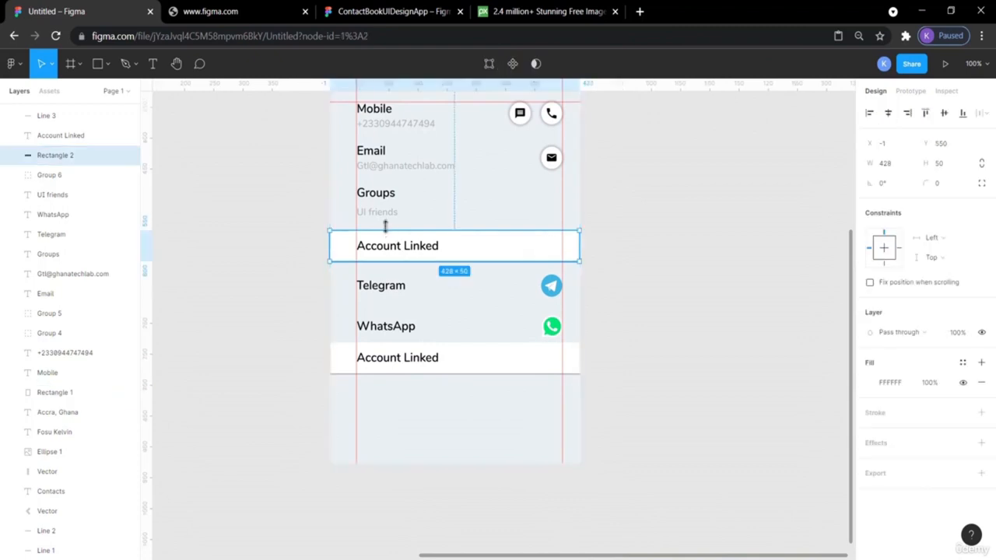
pyautogui.press('alt')
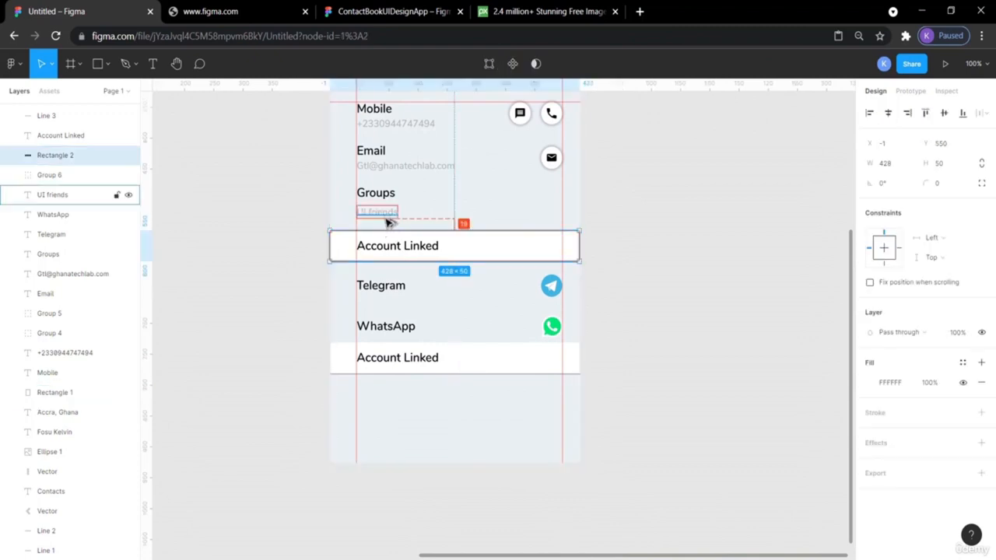
pyautogui.click(387, 345)
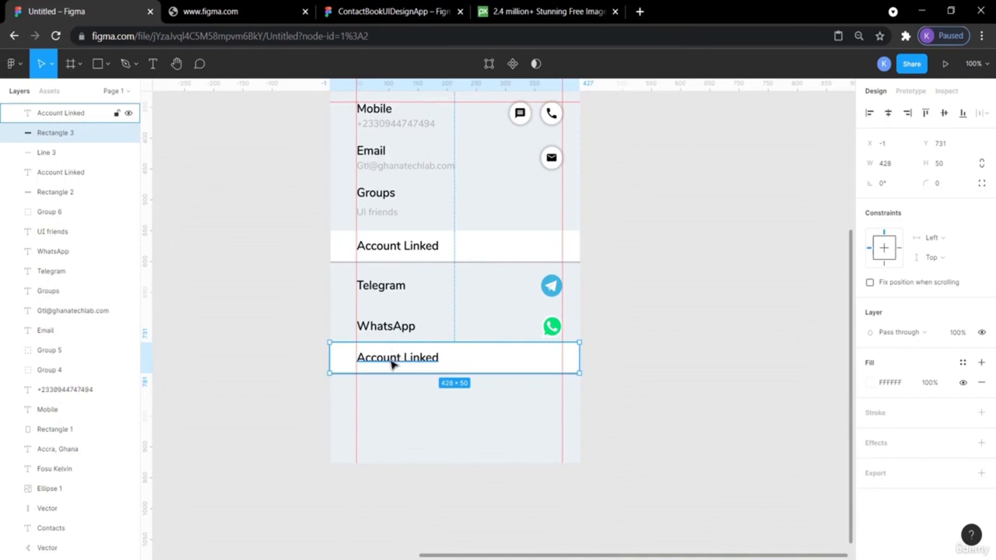
pyautogui.click(276, 371)
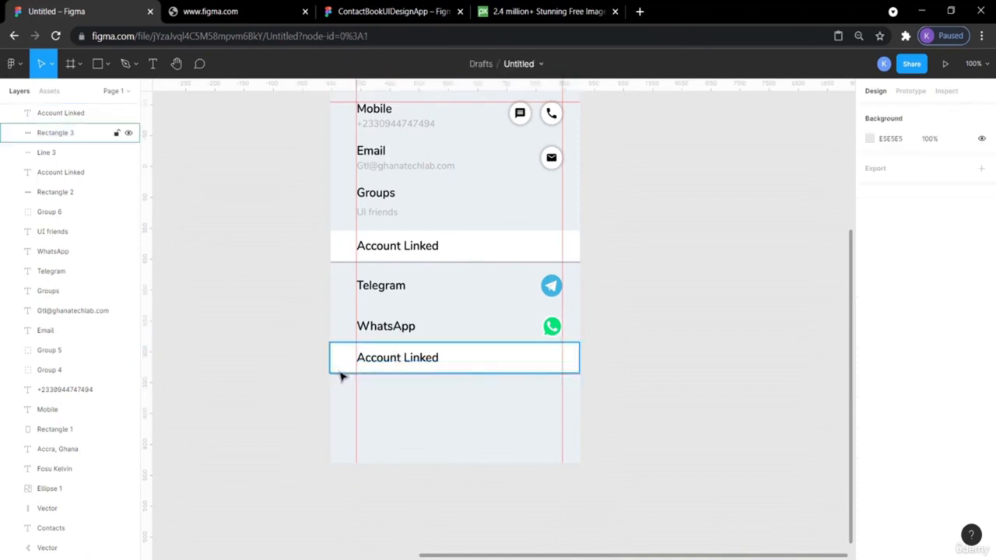
# - Nudge the lower Account Linked bar, divider and label down two steps from WhatsApp
pyautogui.hotkey('ctrl', '-')
pyautogui.hotkey('ctrl', '+')
pyautogui.hotkey('ctrl', '+')
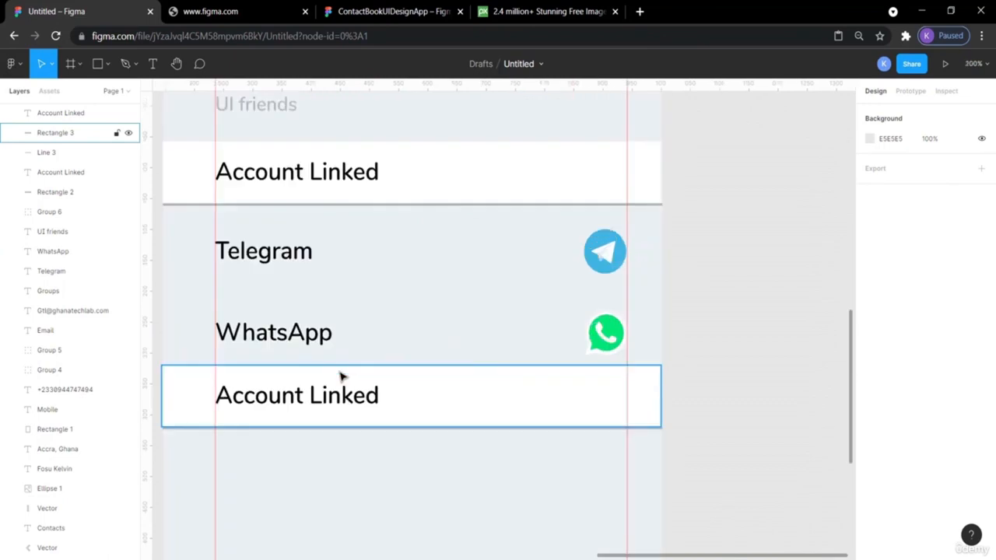
pyautogui.hscroll(-3, 772, 448)
pyautogui.click(293, 431)
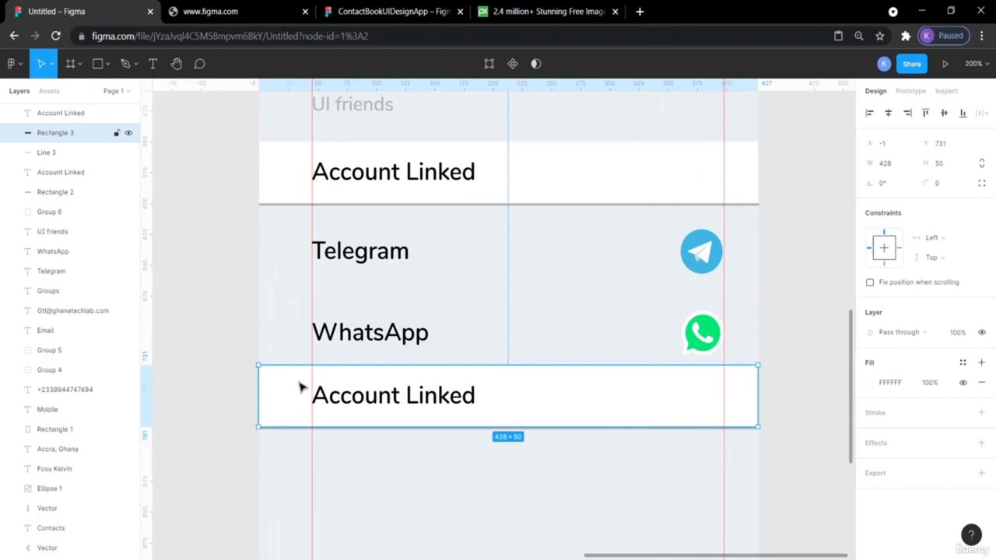
pyautogui.keyDown('shift'); pyautogui.click(45, 153); pyautogui.keyUp('shift')
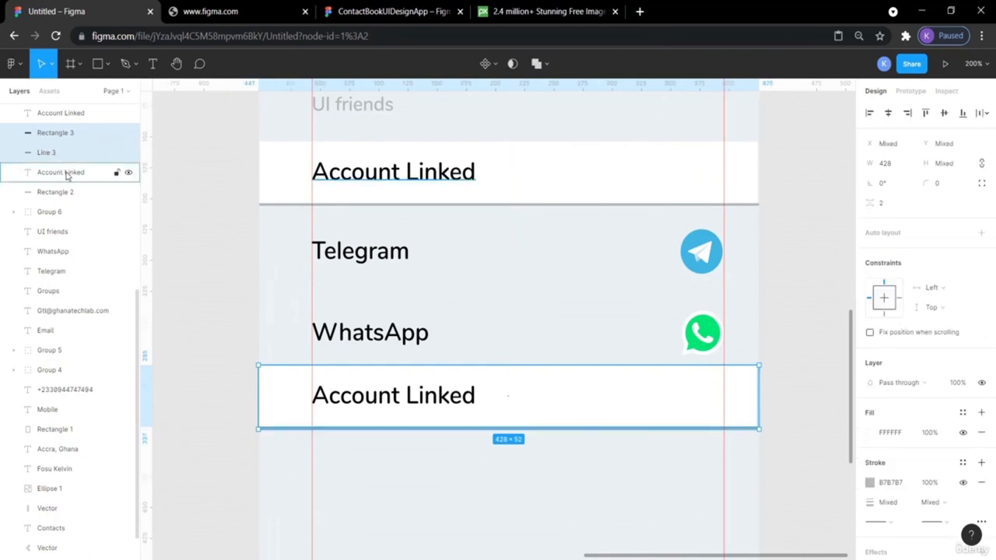
pyautogui.keyDown('shift'); pyautogui.click(67, 116); pyautogui.keyUp('shift')
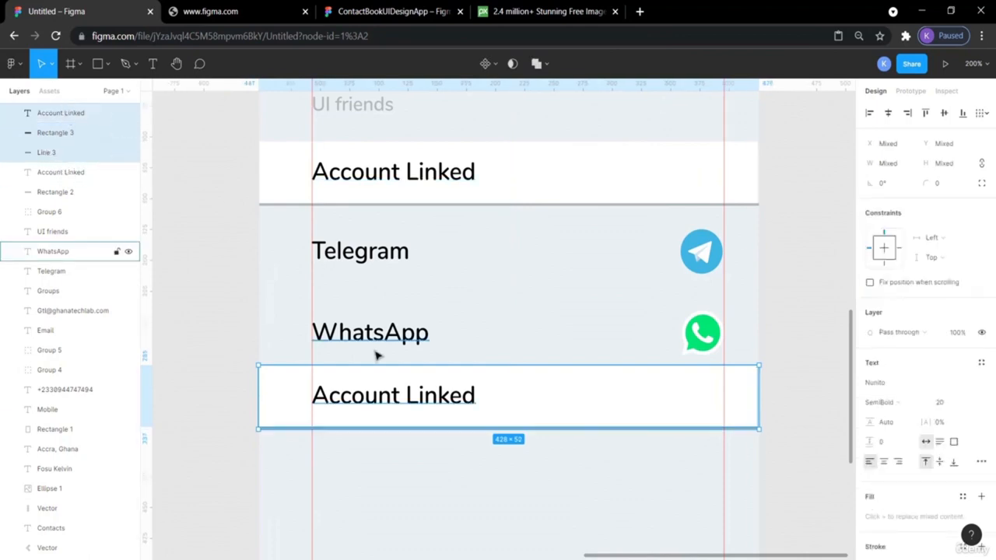
pyautogui.press('alt')
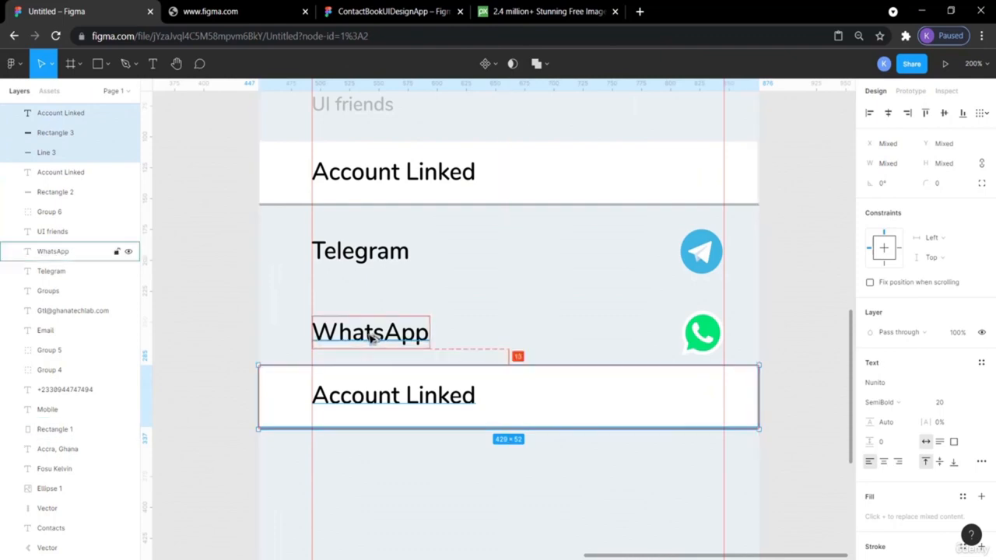
pyautogui.press('Down')
pyautogui.press('Down')
pyautogui.press('Down')
pyautogui.press('Down')
pyautogui.press('Down')
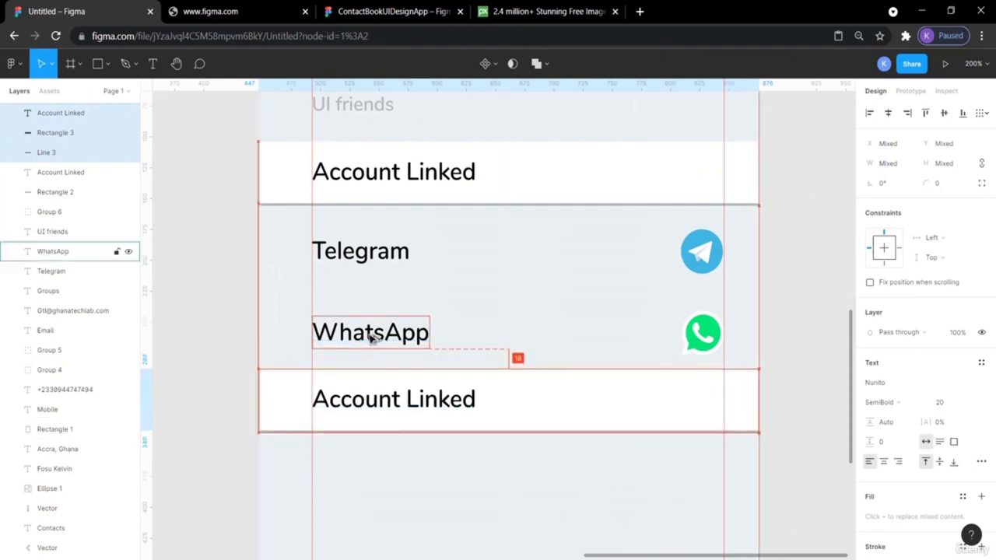
pyautogui.press('Down')
pyautogui.press('Down')
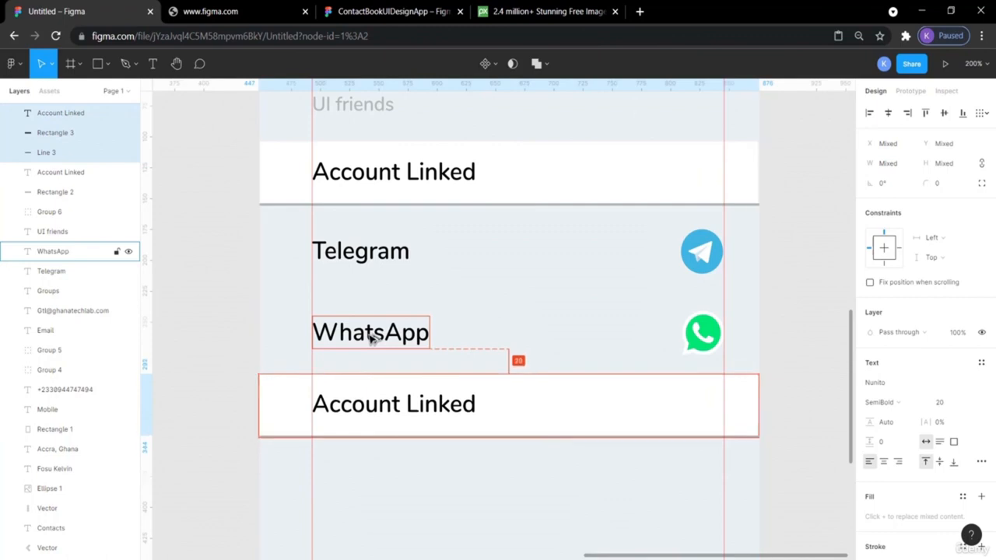
pyautogui.click(783, 317)
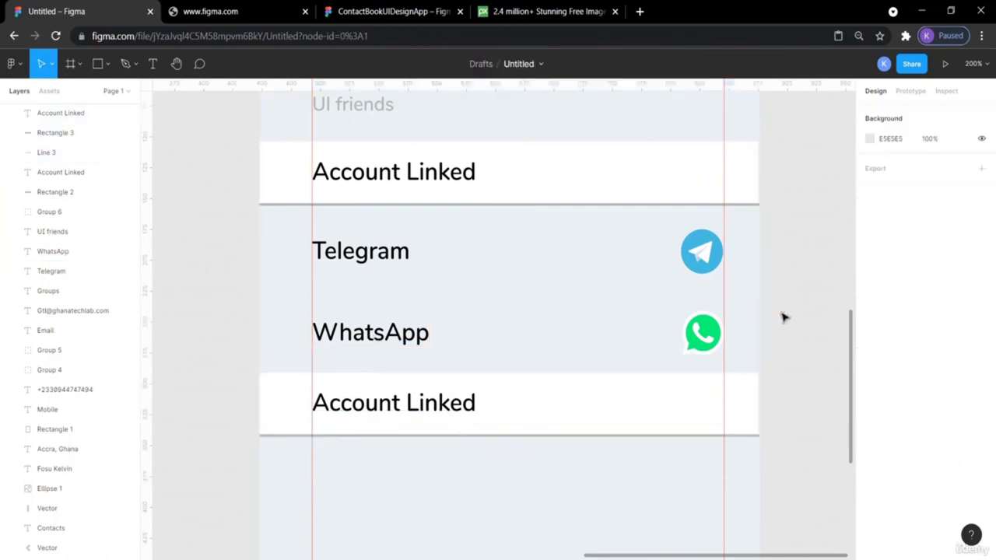
pyautogui.hotkey('shift', '0')
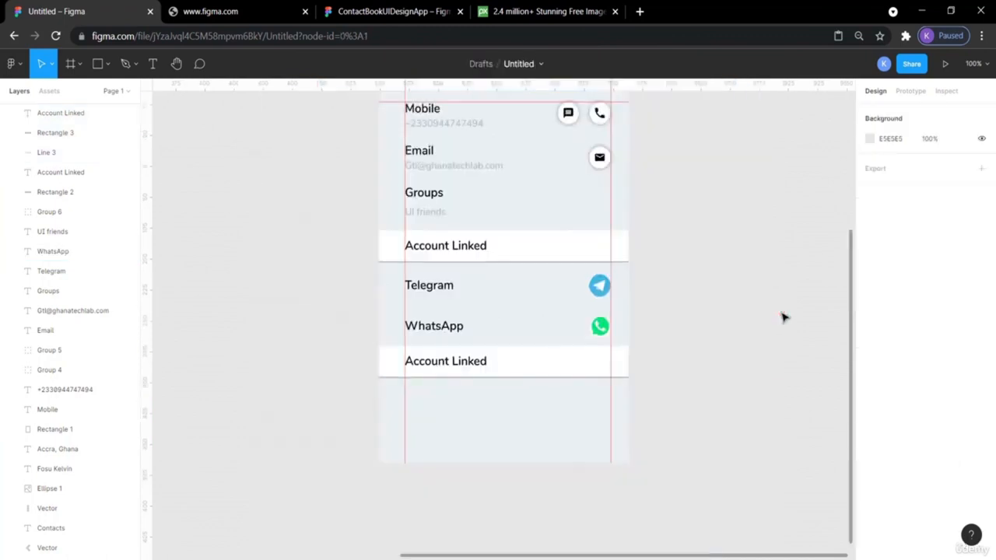
pyautogui.scroll(3, 783, 317)
pyautogui.scroll(-1, 783, 317)
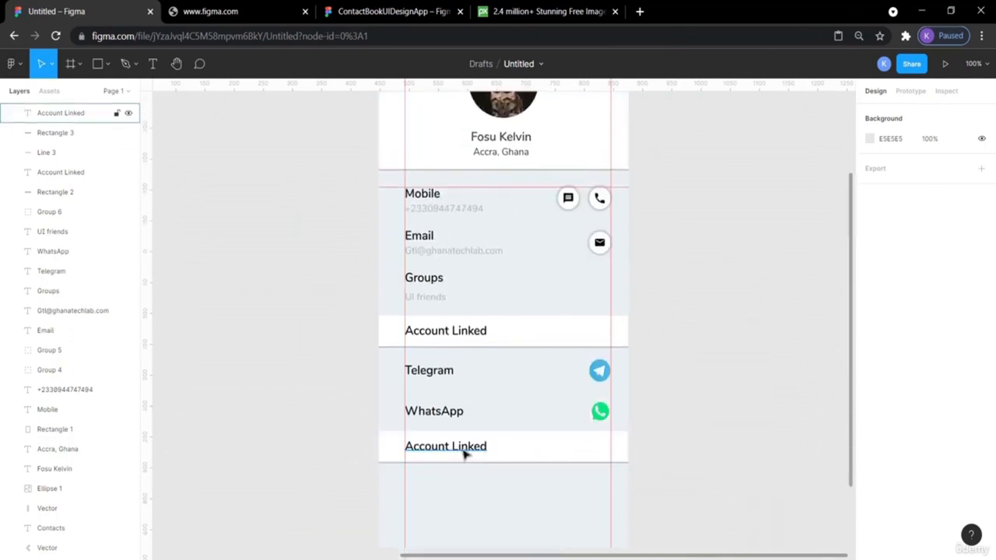
# - Retitle the lower Account Linked label to 'More Options', checking the reference design
pyautogui.click(404, 11)
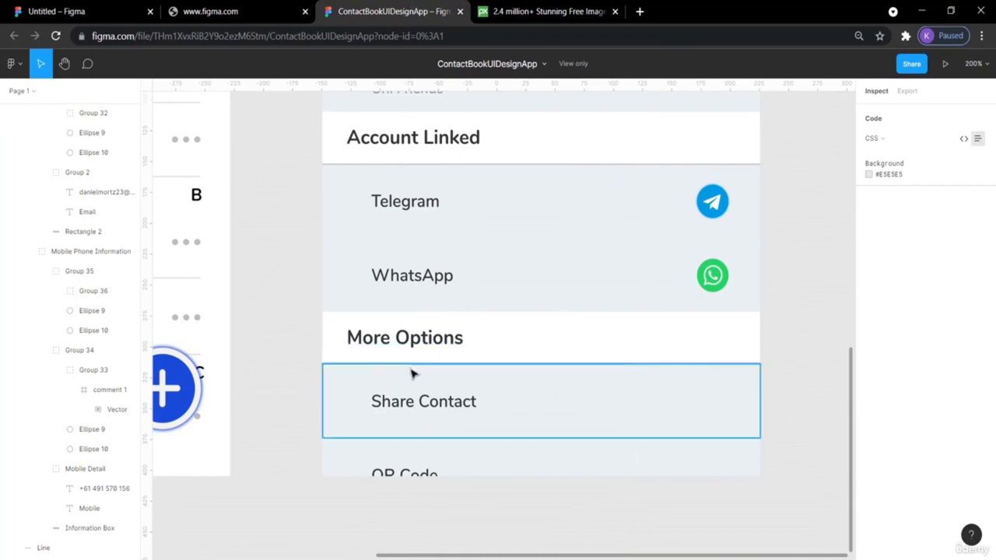
pyautogui.click(65, 9)
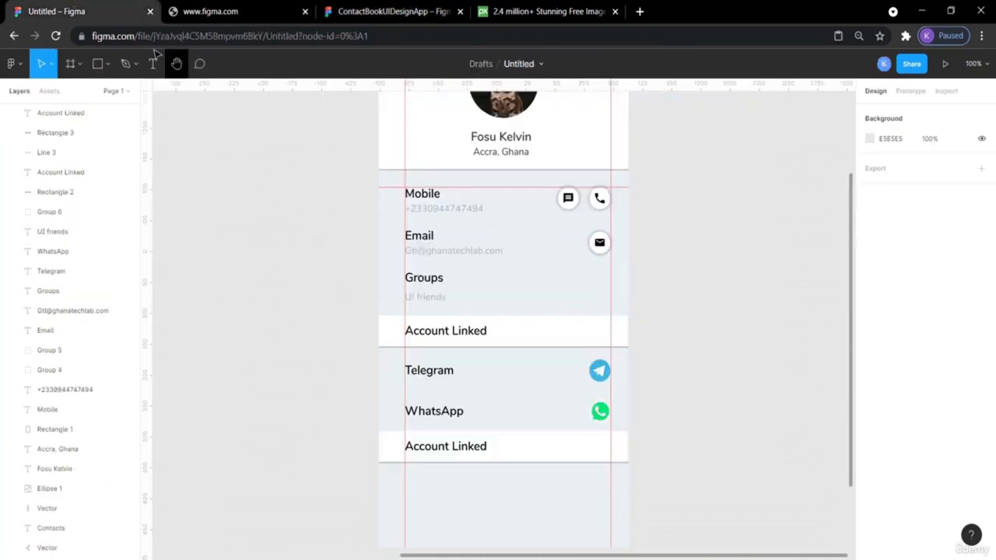
pyautogui.doubleClick(445, 448)
pyautogui.write('M')
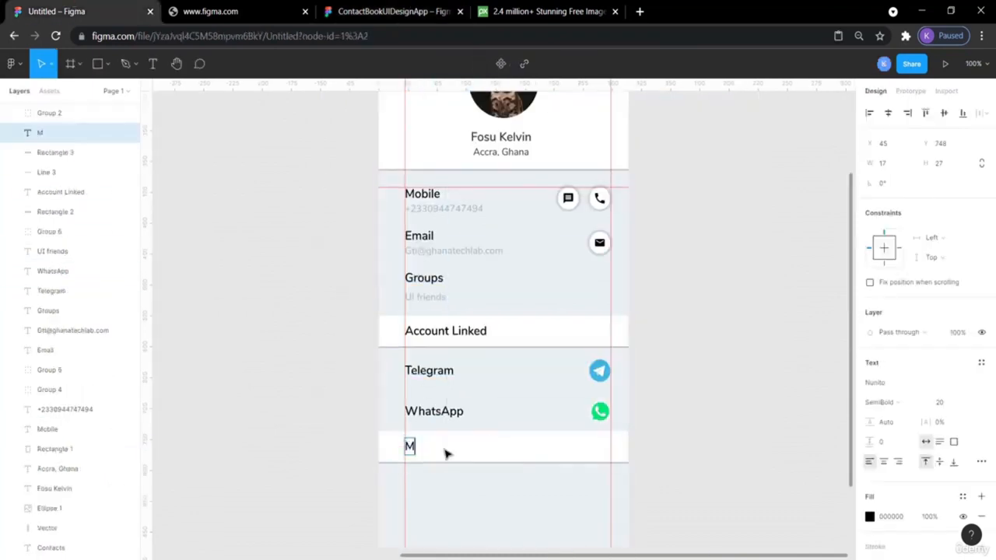
pyautogui.write('ore Options')
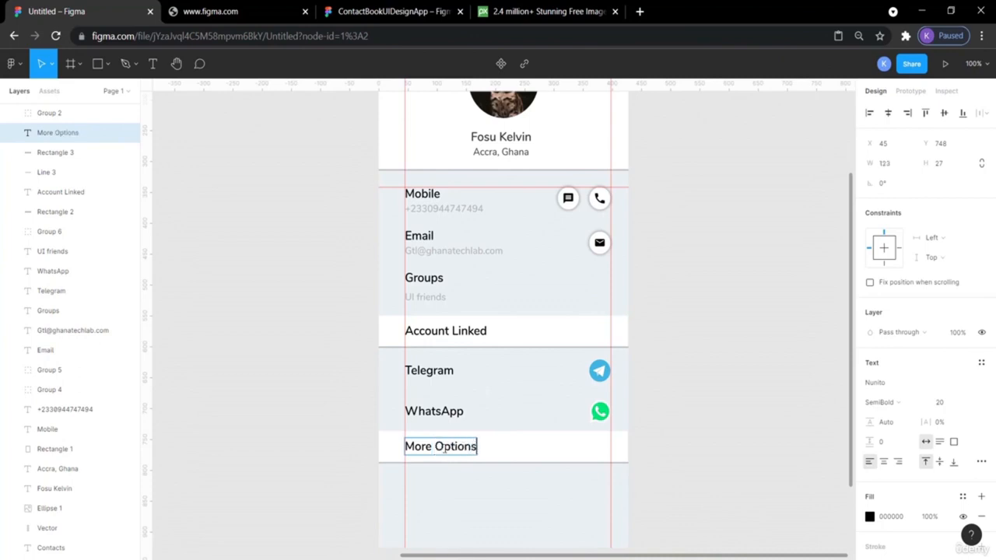
pyautogui.press('Escape')
pyautogui.scroll(-3, 743, 440)
pyautogui.click(740, 436)
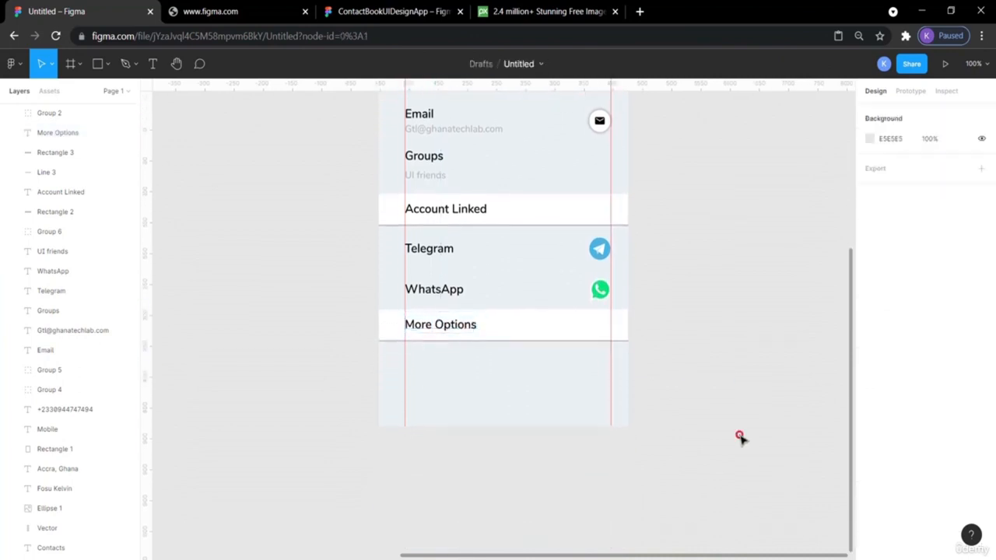
pyautogui.click(417, 10)
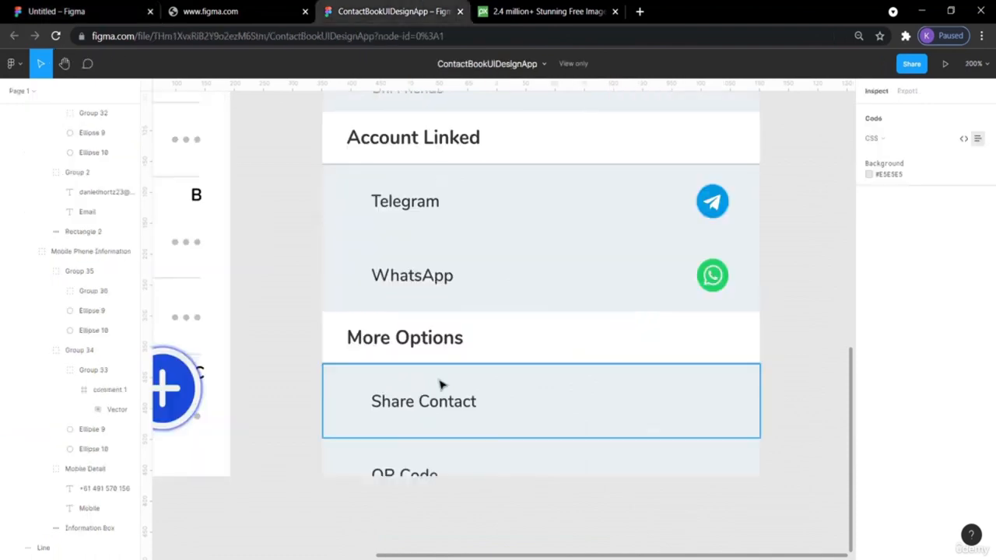
pyautogui.scroll(-2, 440, 385)
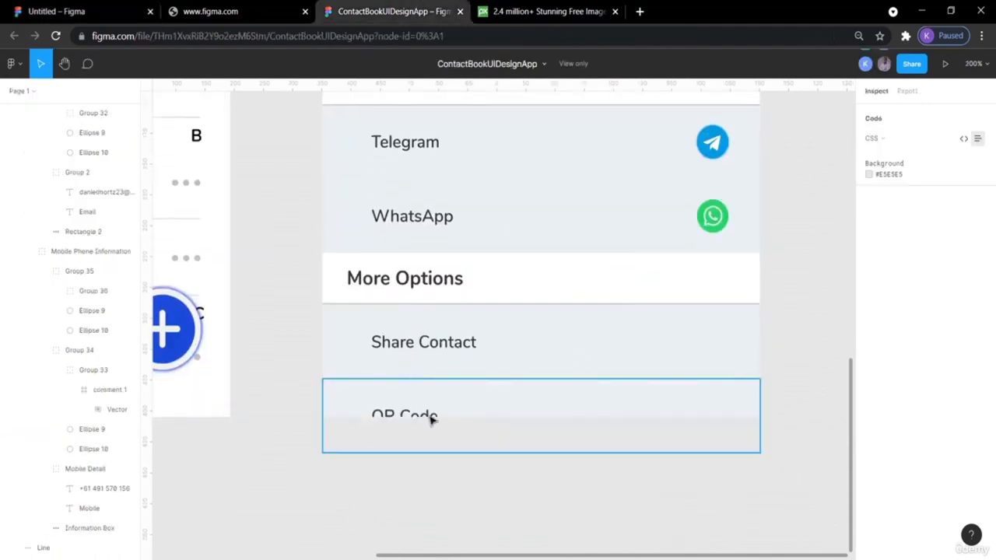
pyautogui.click(87, 10)
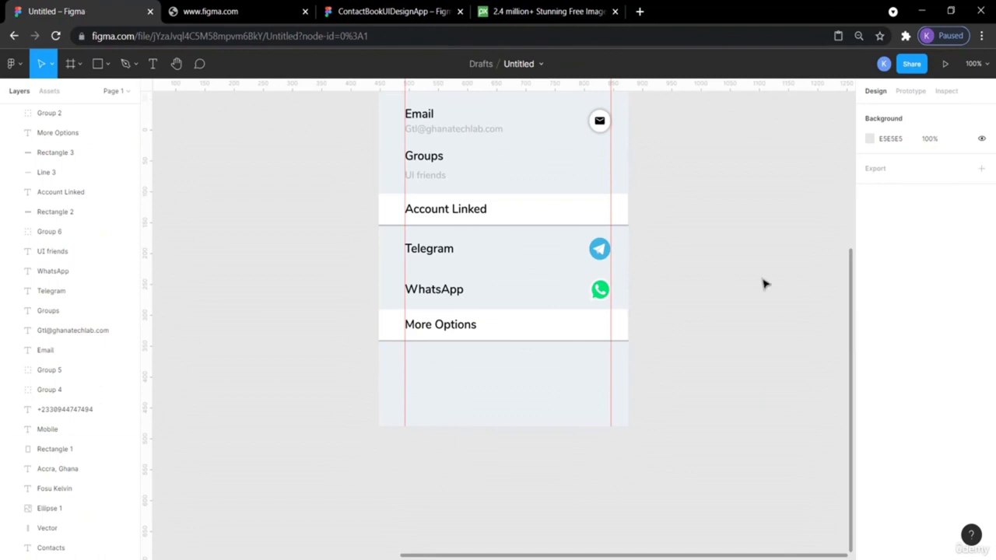
# - Paste a copy of the WhatsApp label just below the More Options header
pyautogui.scroll(2, 763, 284)
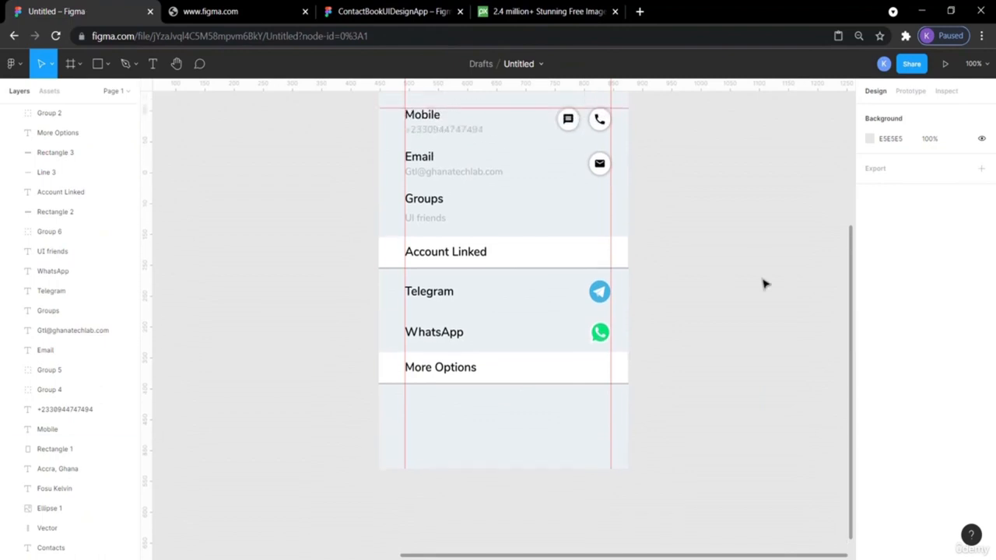
pyautogui.click(430, 343)
pyautogui.hotkey('ctrl', 'v')
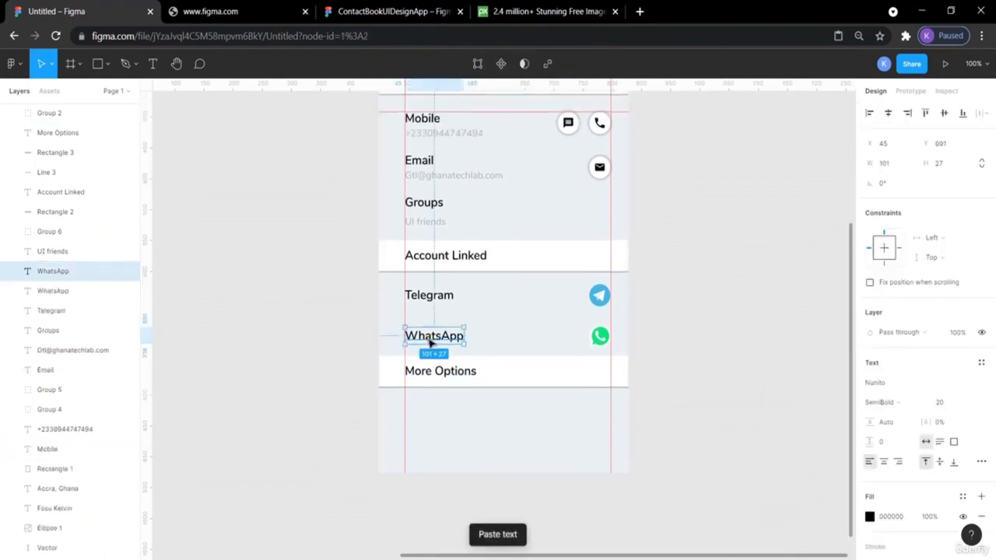
pyautogui.hotkey('shift', 'Down')
pyautogui.hotkey('shift', 'Down')
pyautogui.hotkey('shift', 'Down')
pyautogui.hotkey('shift', 'Down')
pyautogui.hotkey('shift', 'Down')
pyautogui.hotkey('shift', 'Down')
pyautogui.hotkey('shift', 'Down')
pyautogui.hotkey('shift', 'Down')
pyautogui.hotkey('shift', 'Down')
pyautogui.hotkey('shift', 'Down')
pyautogui.hotkey('shift', 'Down')
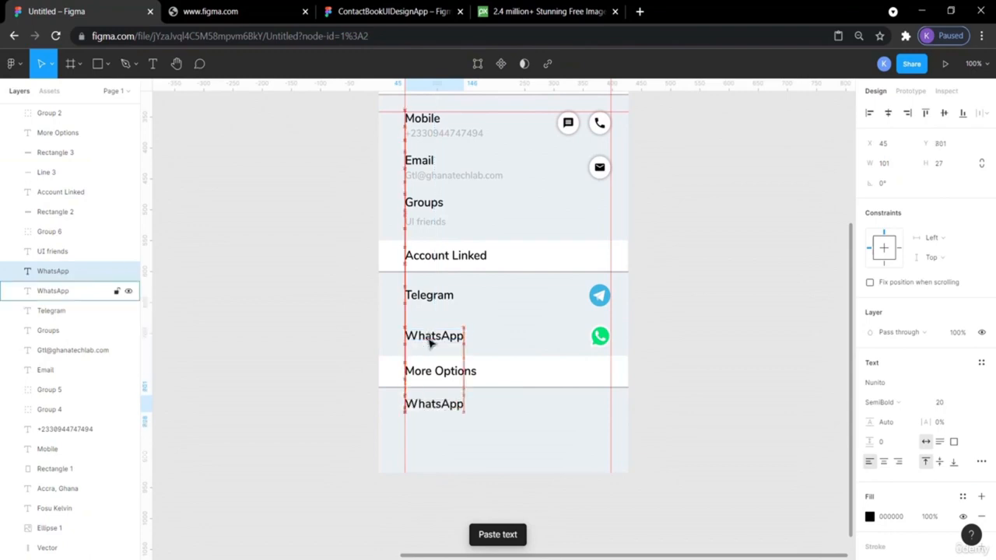
pyautogui.click(752, 296)
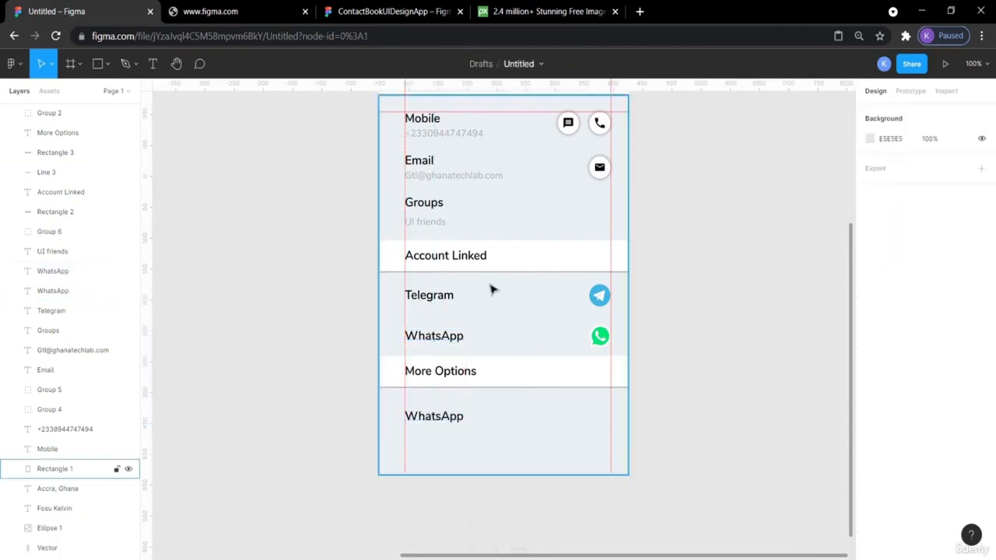
pyautogui.click(441, 298)
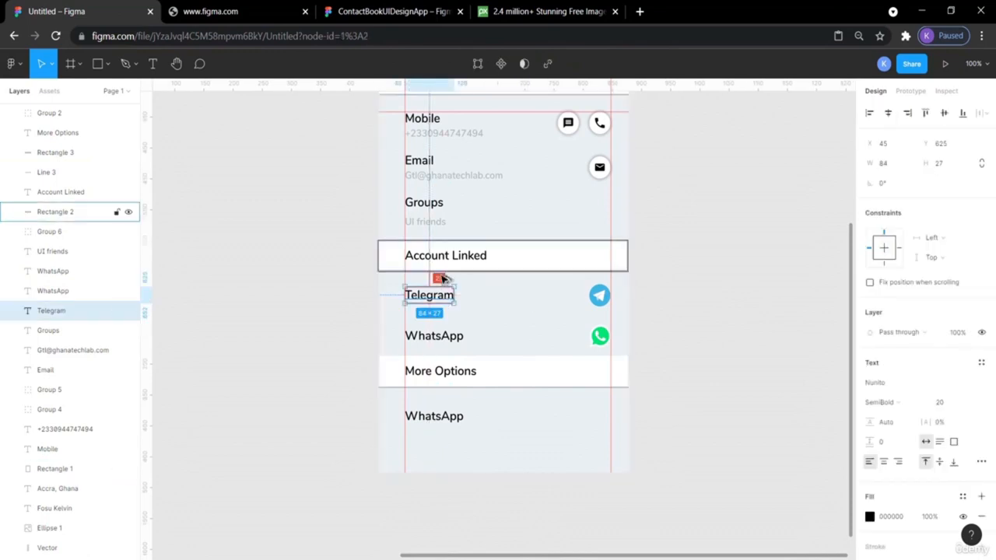
pyautogui.click(439, 414)
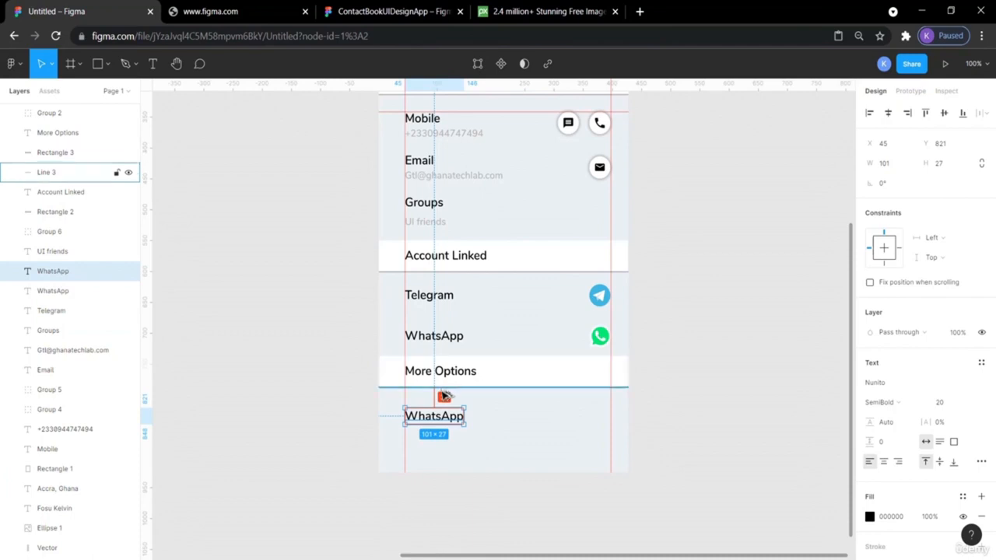
pyautogui.press('Up')
pyautogui.press('Up')
pyautogui.press('Up')
pyautogui.press('Up')
pyautogui.press('Up')
pyautogui.press('Up')
pyautogui.press('Up')
pyautogui.press('Up')
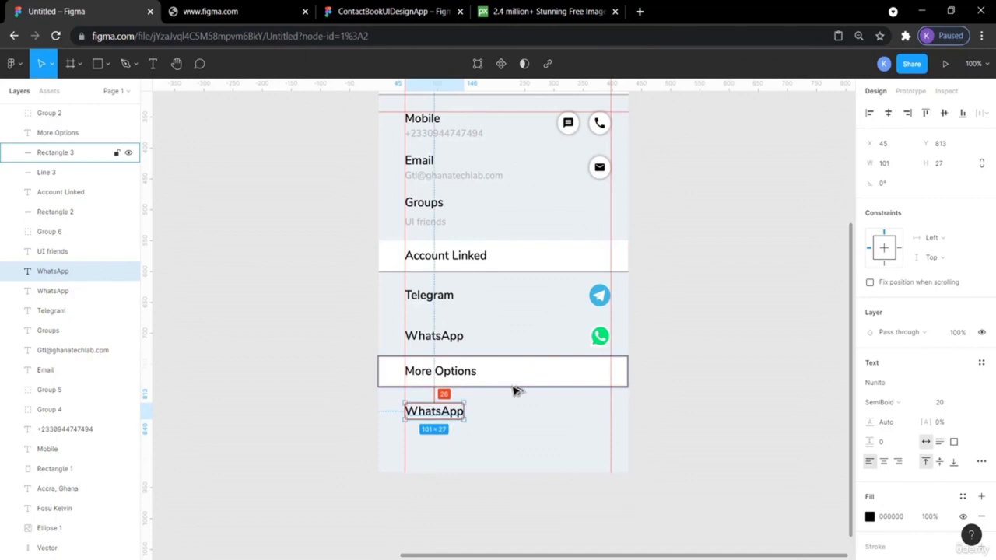
pyautogui.click(685, 387)
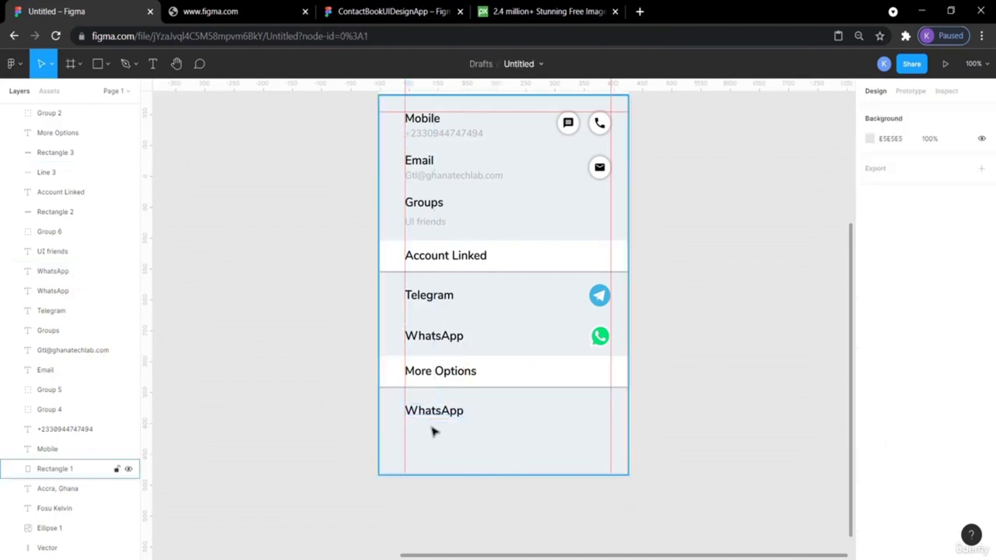
# - Change the copied label's text to 'Share Contact', matching the reference design
pyautogui.click(381, 9)
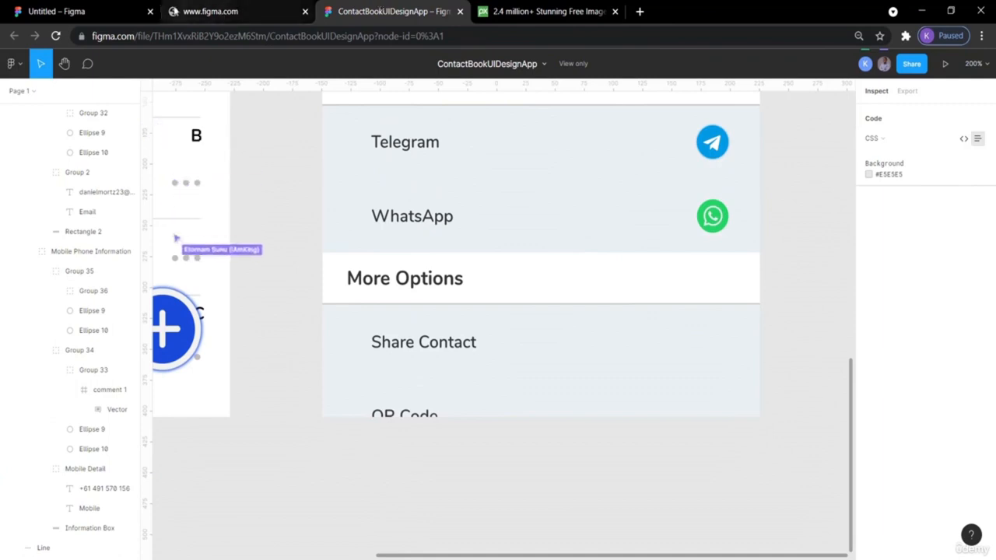
pyautogui.click(86, 13)
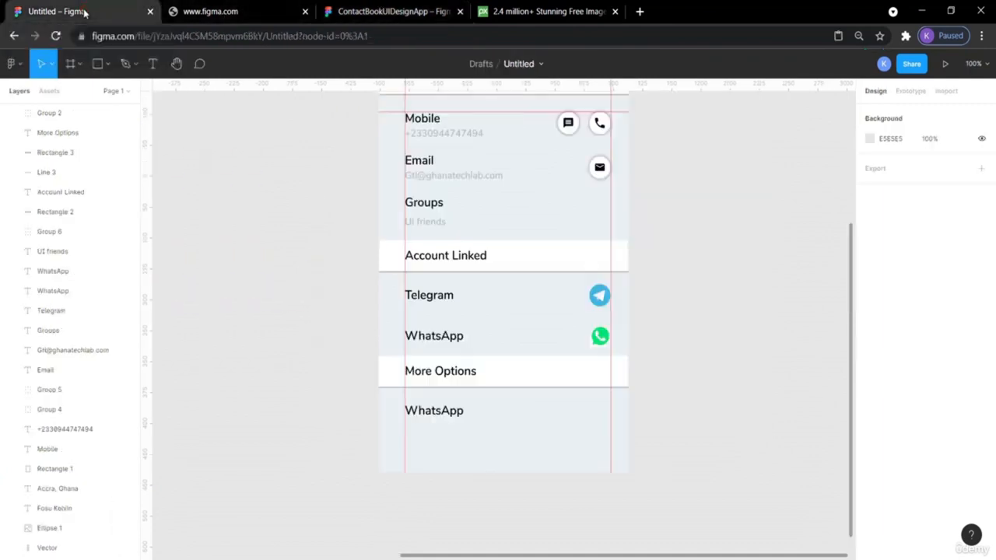
pyautogui.doubleClick(432, 412)
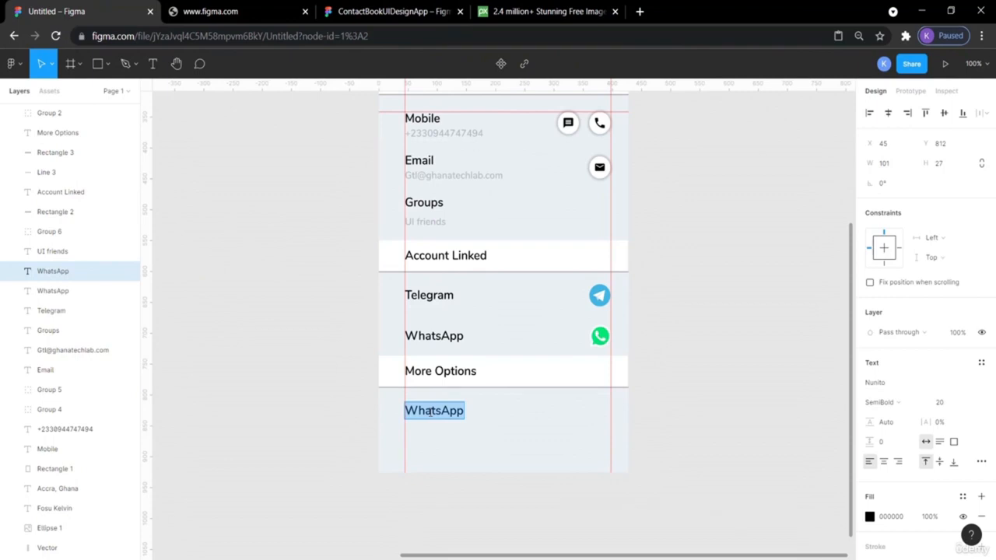
pyautogui.write('Share')
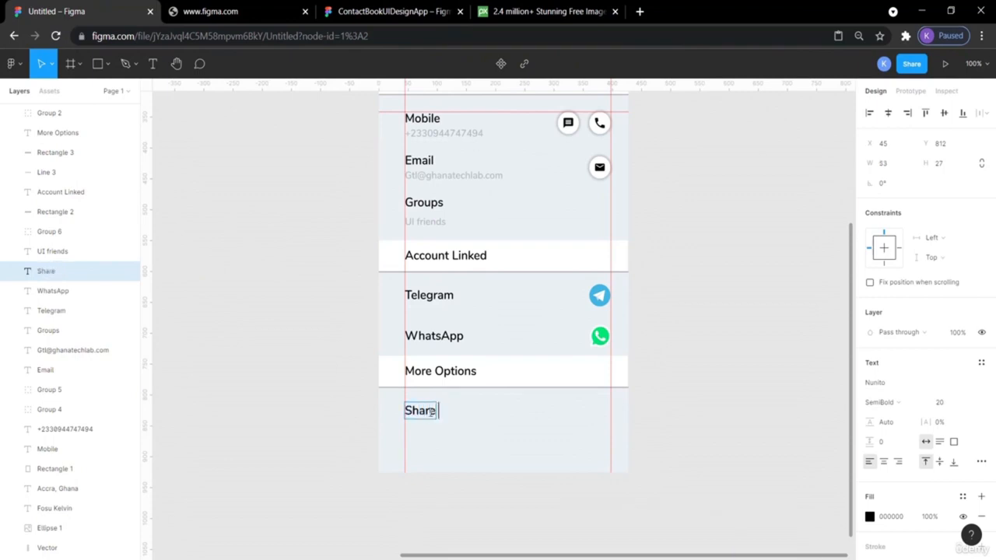
pyautogui.click(389, 11)
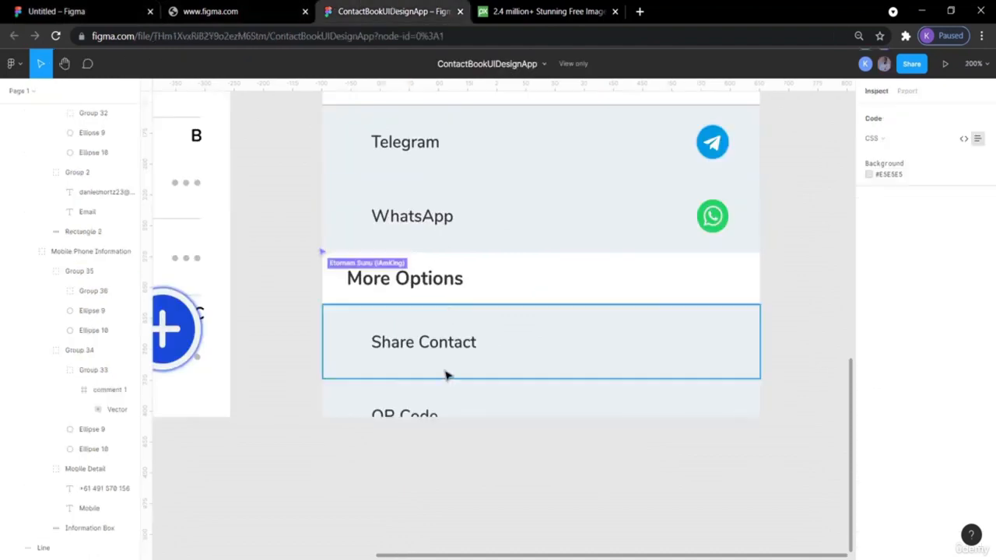
pyautogui.click(87, 11)
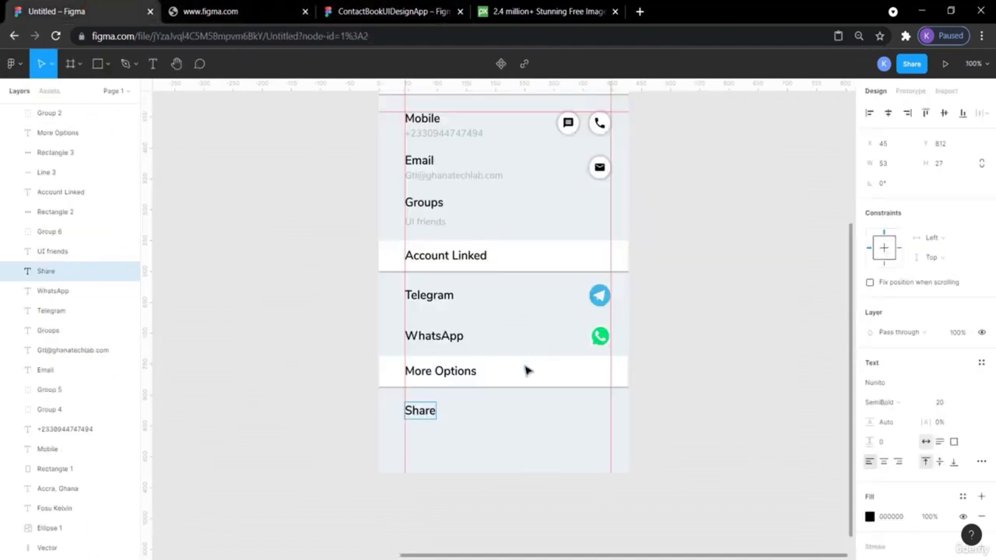
pyautogui.write('Contact')
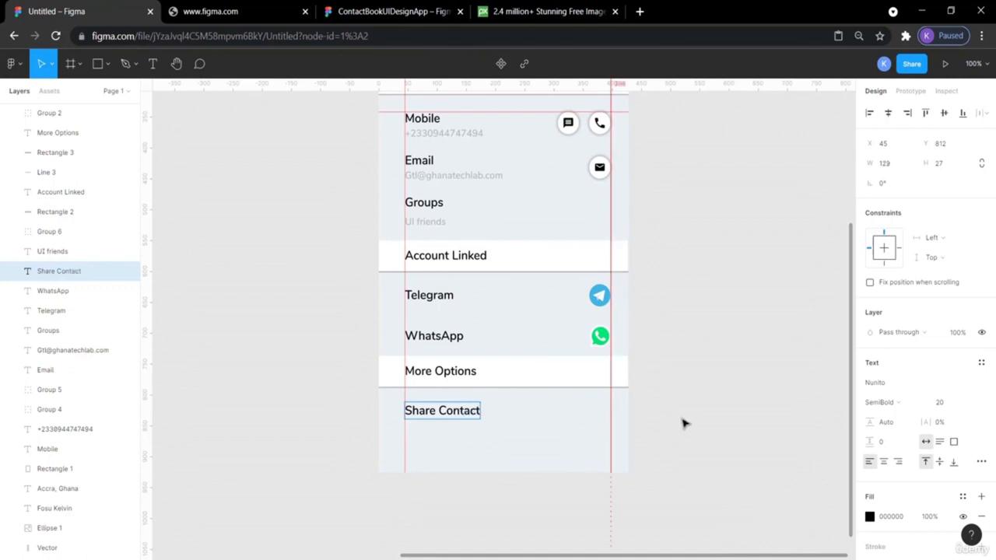
# - Duplicate the Share Contact label and move the copy down beneath it
pyautogui.press('Escape')
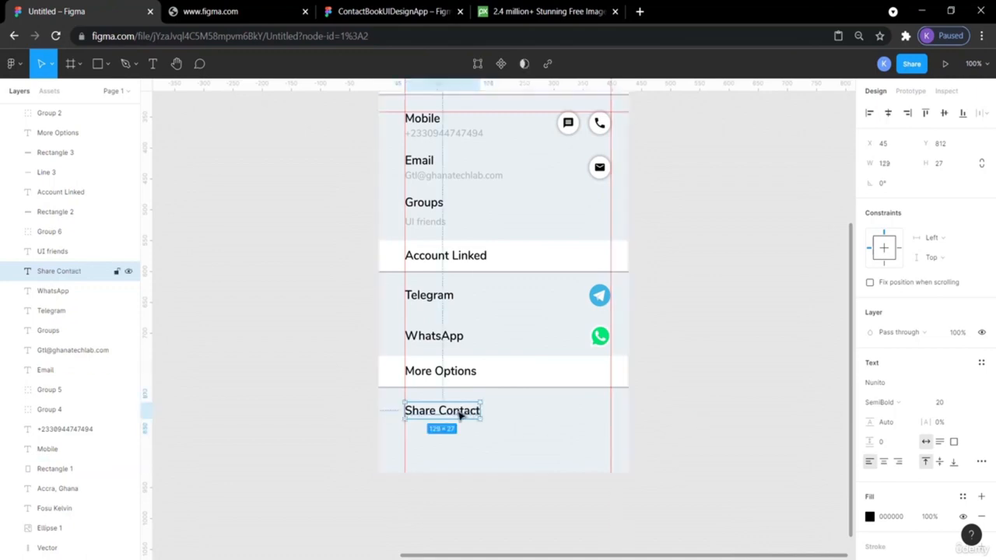
pyautogui.hotkey('ctrl', 'v')
pyautogui.hotkey('shift', 'Down')
pyautogui.hotkey('shift', 'Down')
pyautogui.hotkey('shift', 'Down')
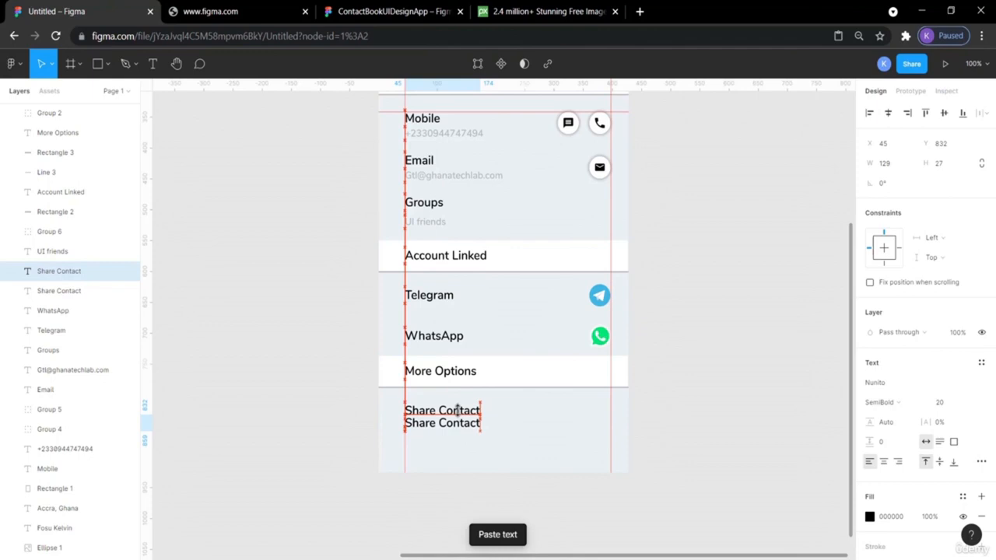
pyautogui.press('Down')
pyautogui.press('Down')
pyautogui.press('Down')
pyautogui.press('Down')
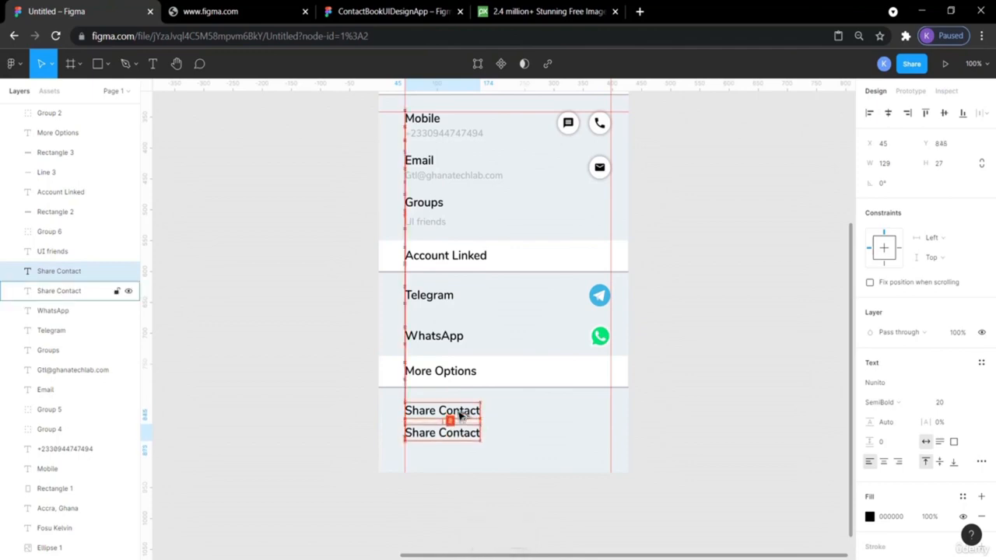
pyautogui.press('Down')
pyautogui.press('Down')
pyautogui.press('Down')
pyautogui.press('Down')
pyautogui.press('Down')
pyautogui.press('Down')
pyautogui.press('Down')
pyautogui.press('Down')
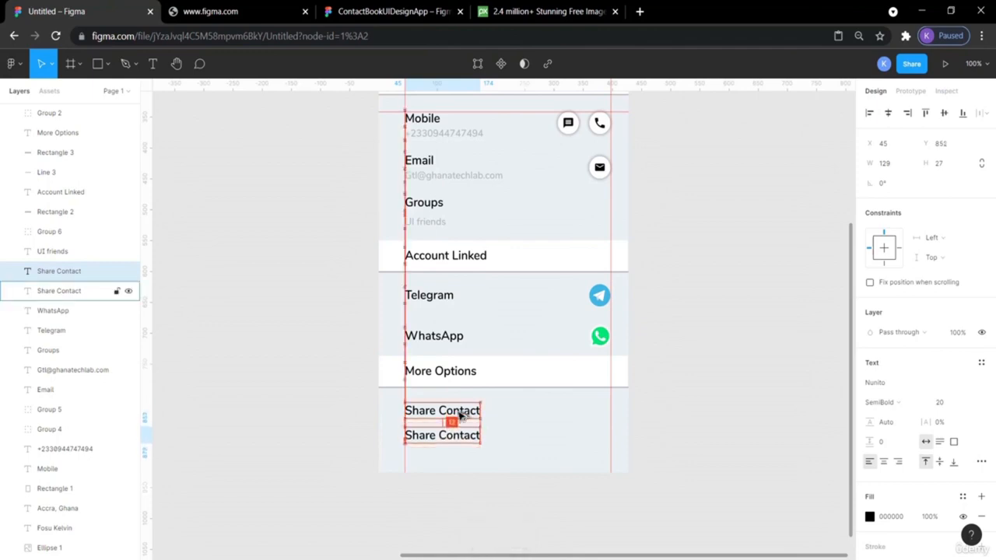
pyautogui.press('Down')
pyautogui.press('Down')
pyautogui.press('Down')
pyautogui.press('Down')
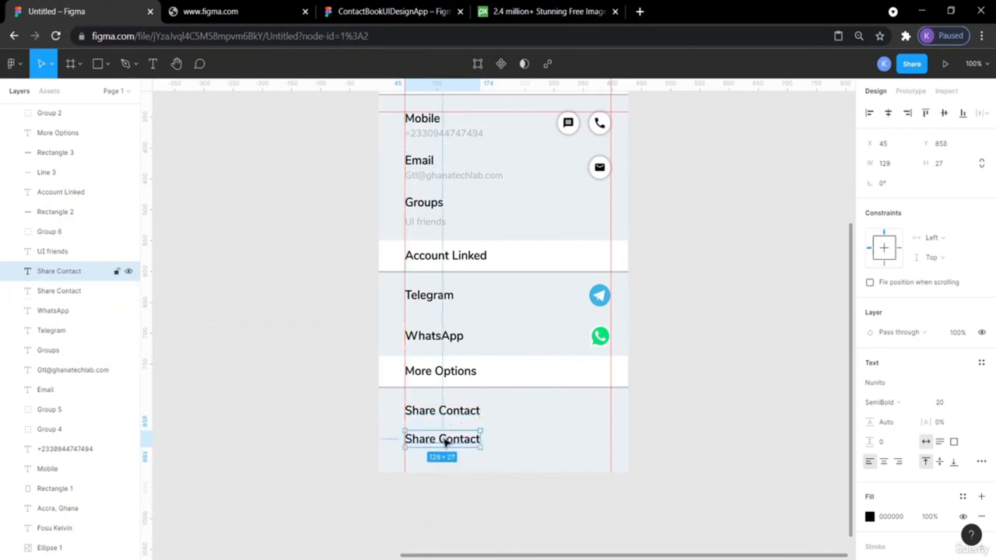
# - Retype the copied label as 'QR Code', following the reference design
pyautogui.doubleClick(442, 438)
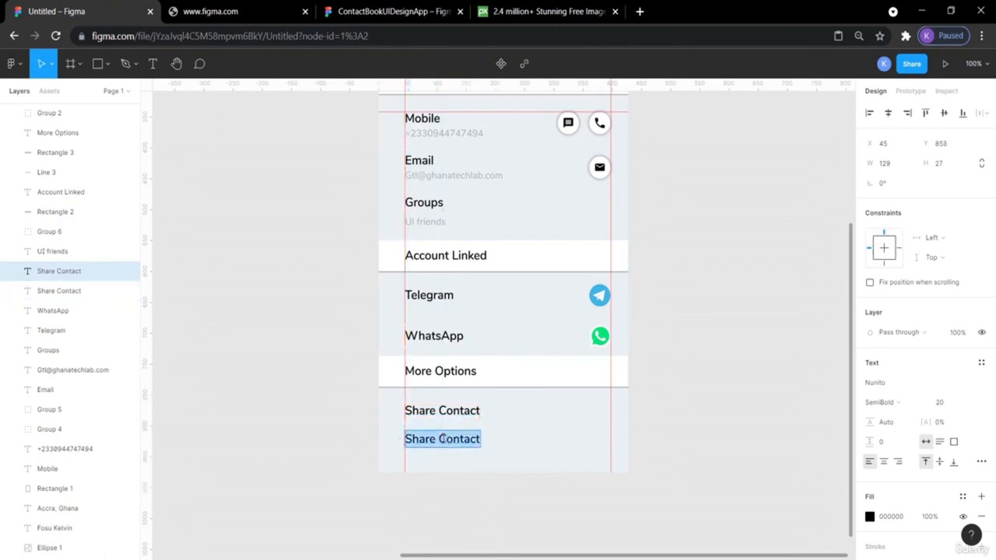
pyautogui.write('QR')
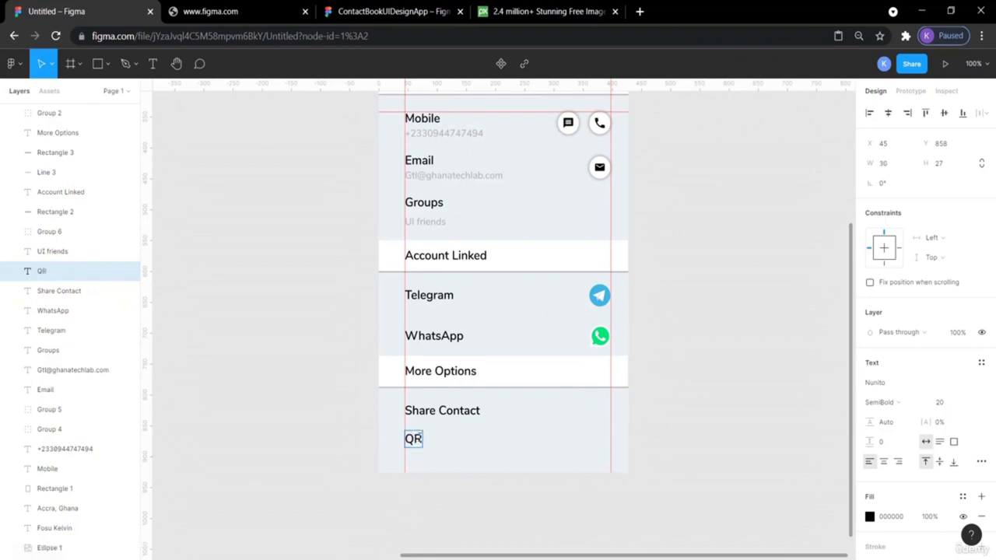
pyautogui.click(376, 11)
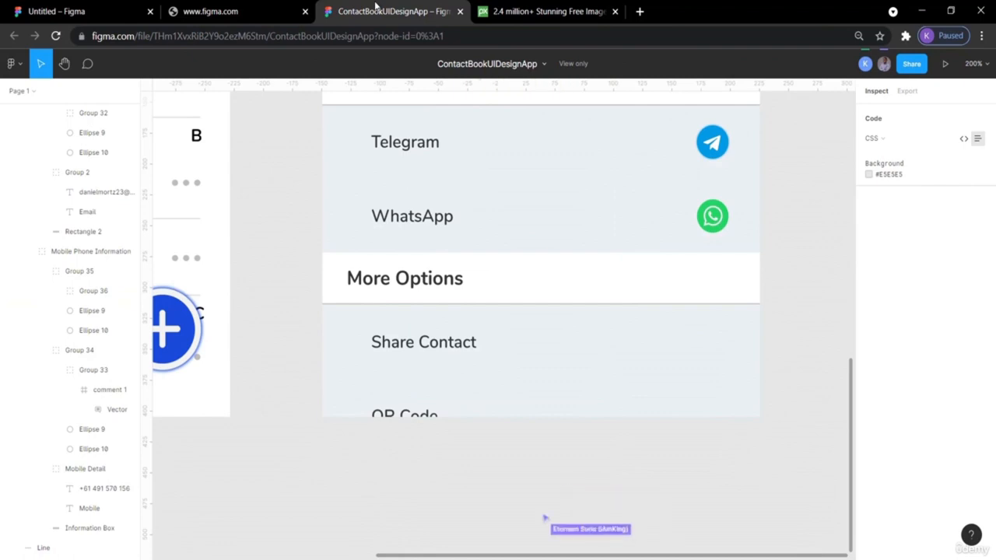
pyautogui.click(108, 9)
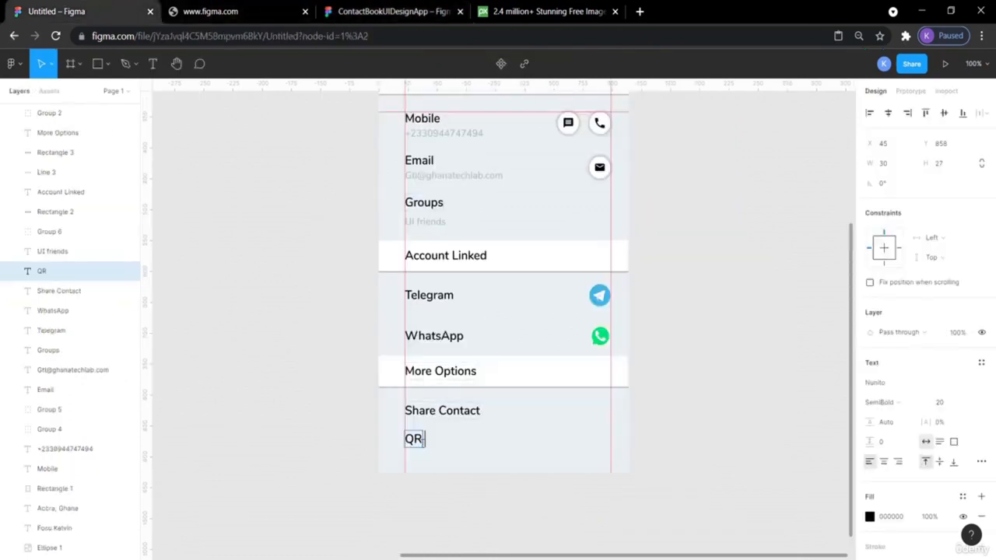
pyautogui.write('Code')
pyautogui.press('Escape')
pyautogui.click(673, 442)
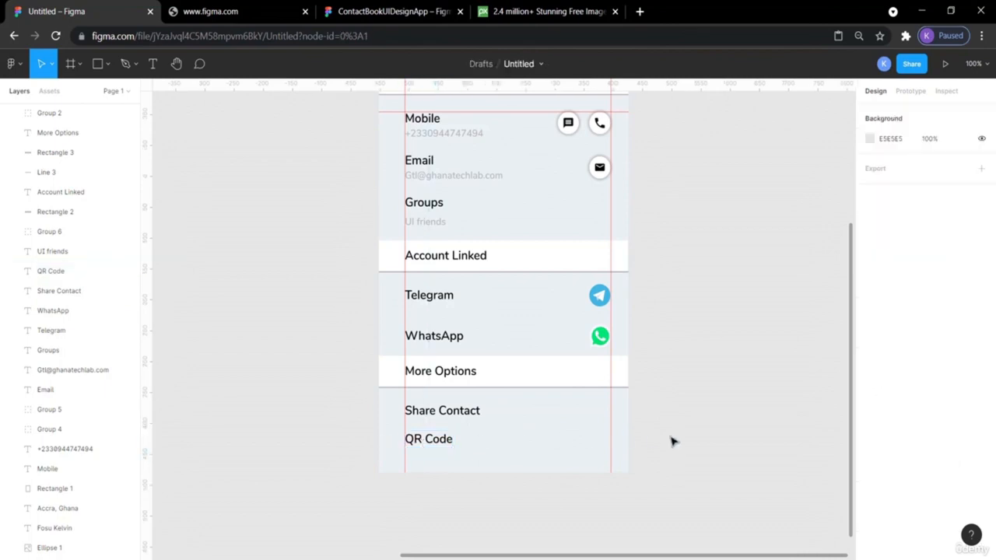
pyautogui.scroll(3, 674, 442)
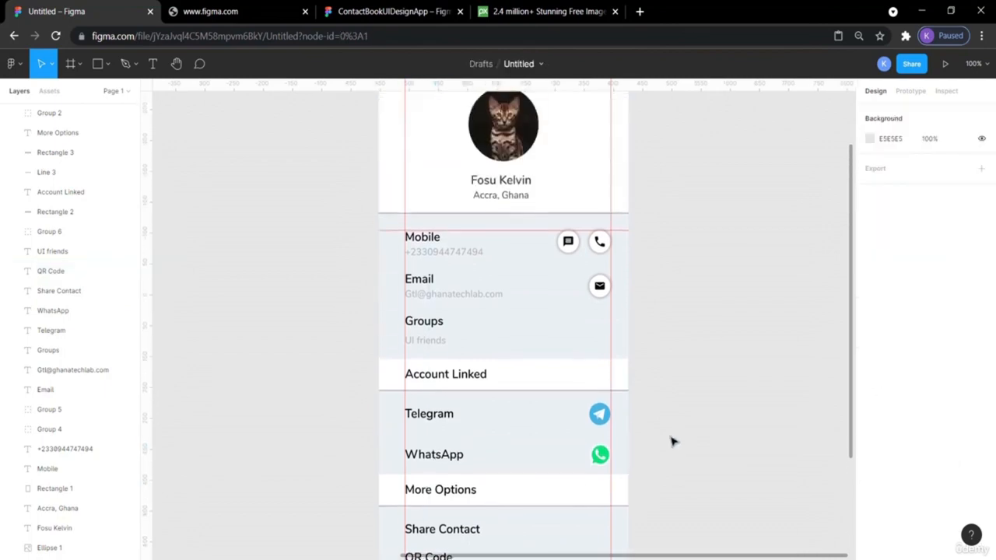
# - Remove the vertical and horizontal red layout guides from the Contact Info frame
pyautogui.press('-')
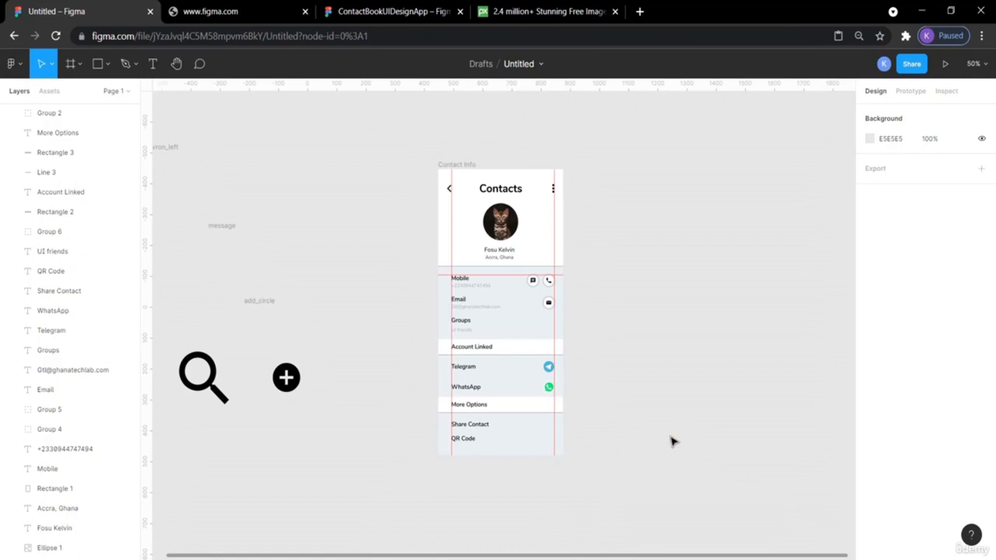
pyautogui.moveTo(452, 230); pyautogui.dragTo(145, 276)
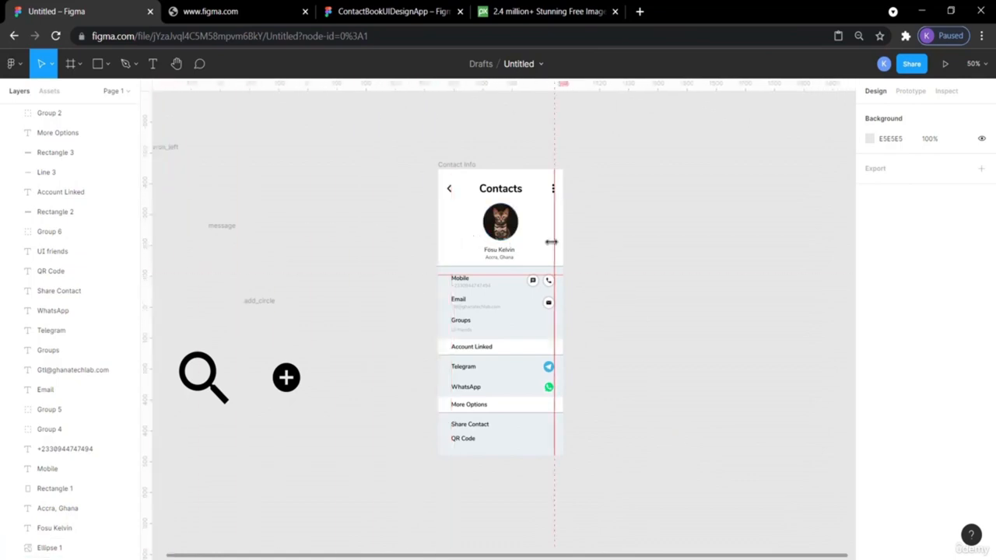
pyautogui.moveTo(553, 241); pyautogui.dragTo(142, 281)
pyautogui.moveTo(484, 276); pyautogui.dragTo(484, 279)
pyautogui.moveTo(486, 277); pyautogui.dragTo(454, 84)
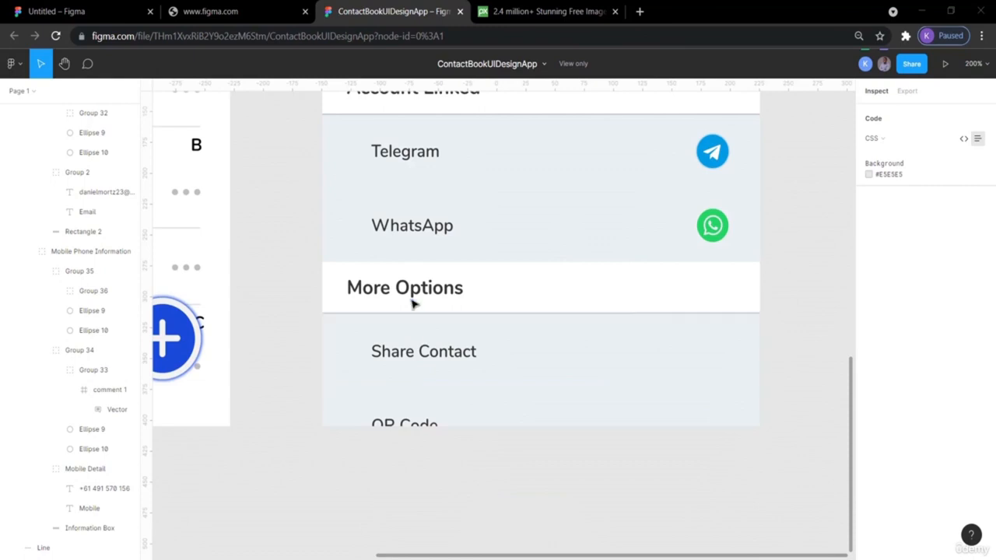
# - Shift the QR Code label up slightly and verify its gap to Share Contact
pyautogui.click(46, 10)
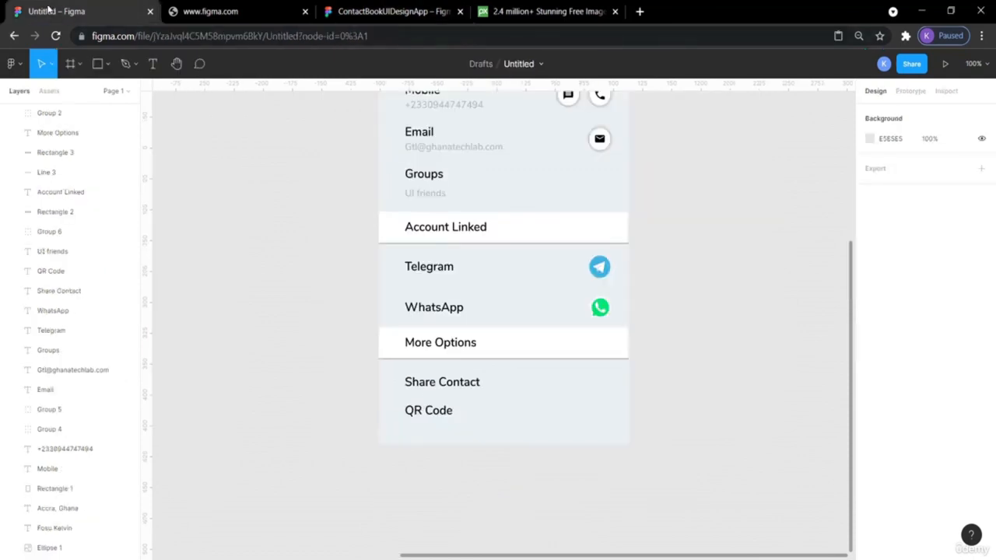
pyautogui.click(440, 416)
pyautogui.moveTo(439, 418); pyautogui.dragTo(438, 412)
pyautogui.click(708, 387)
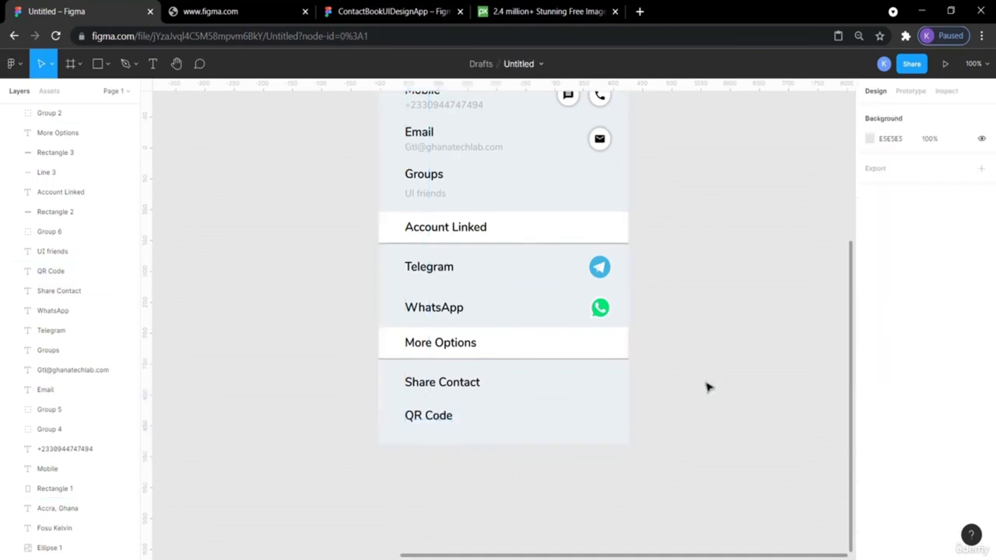
pyautogui.click(424, 421)
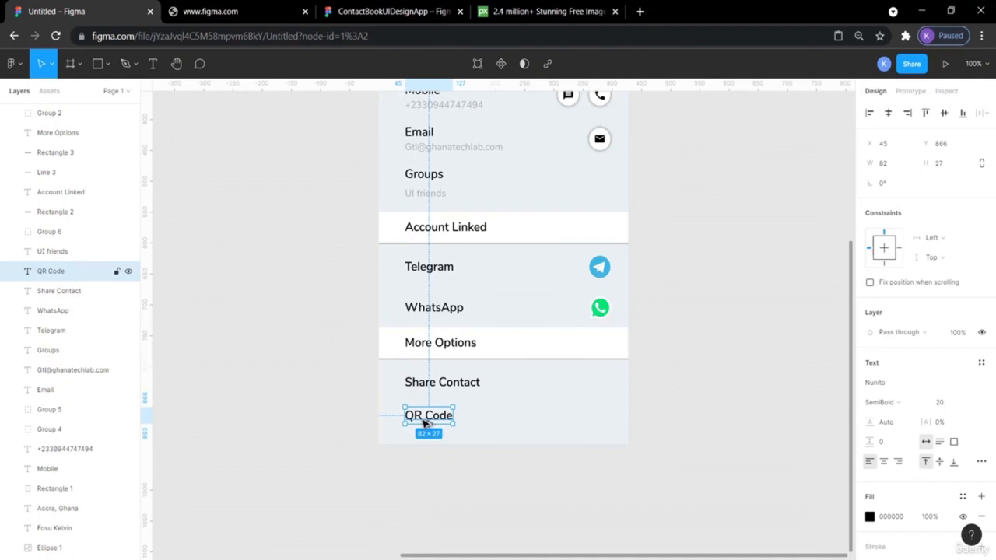
pyautogui.press('alt')
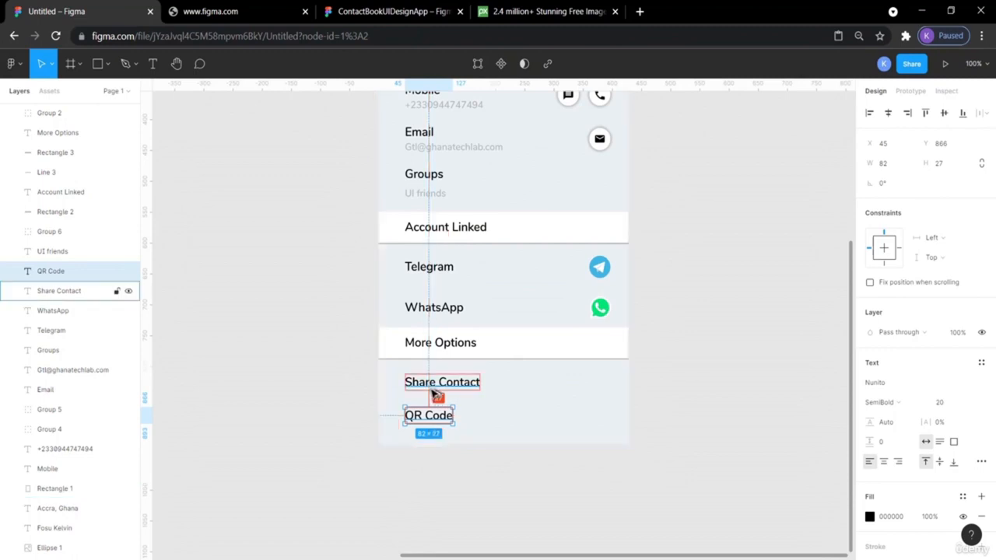
pyautogui.click(766, 418)
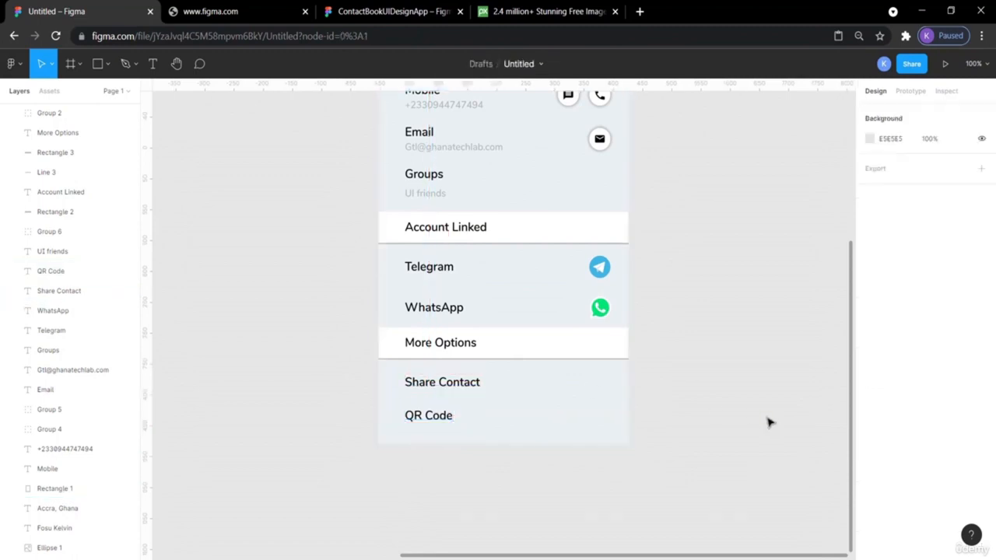
pyautogui.scroll(3, 768, 422)
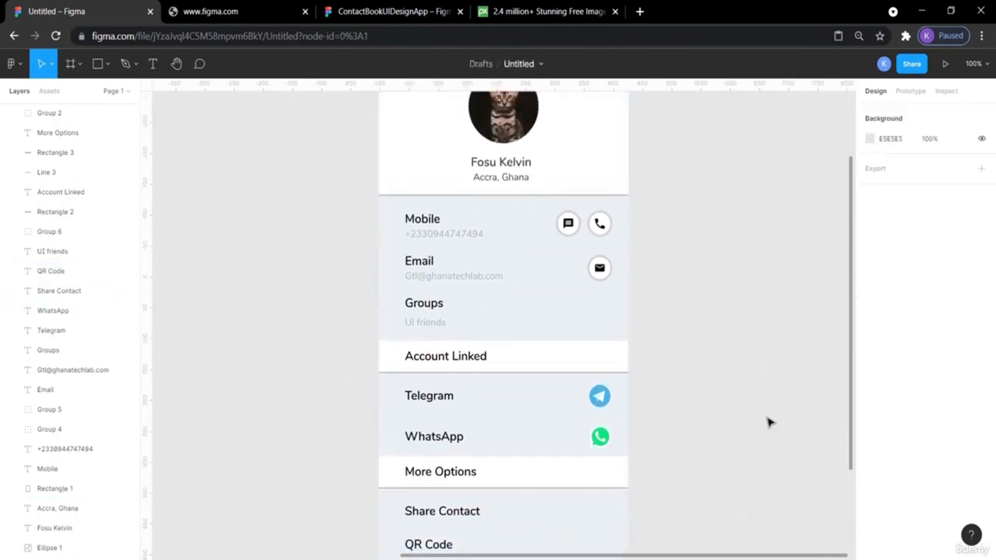
pyautogui.hotkey('ctrl', '-')
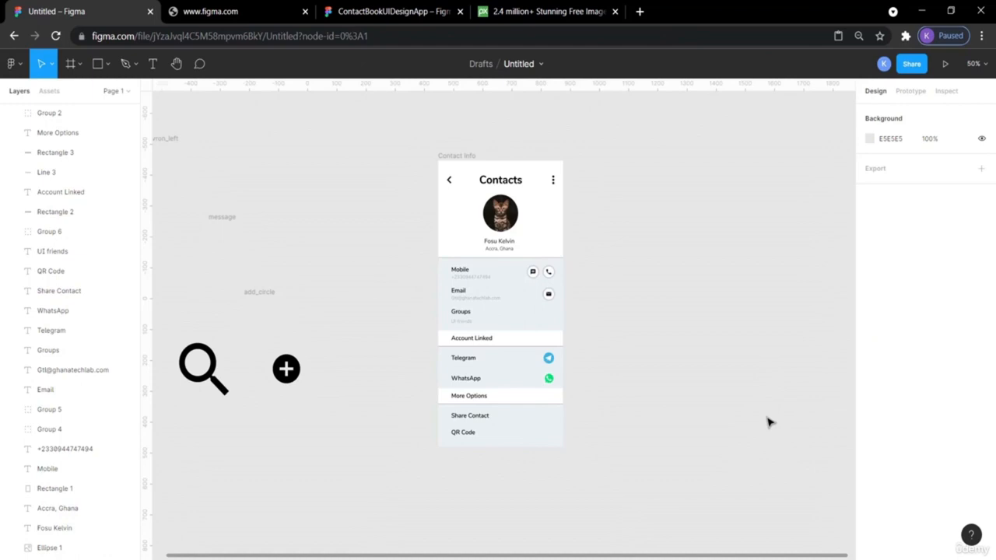
pyautogui.hotkey('ctrl', '+')
pyautogui.scroll(3, 769, 422)
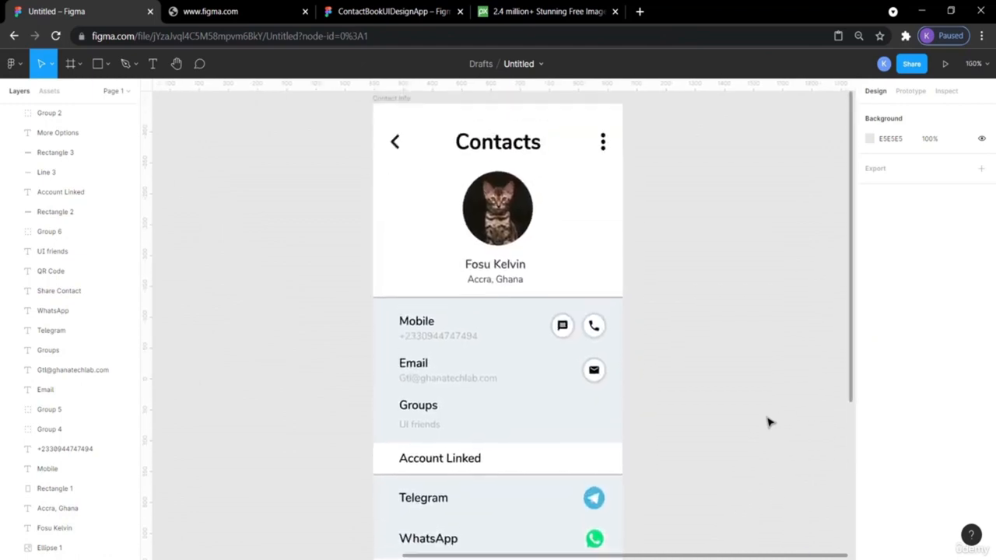
pyautogui.hscroll(2, 769, 422)
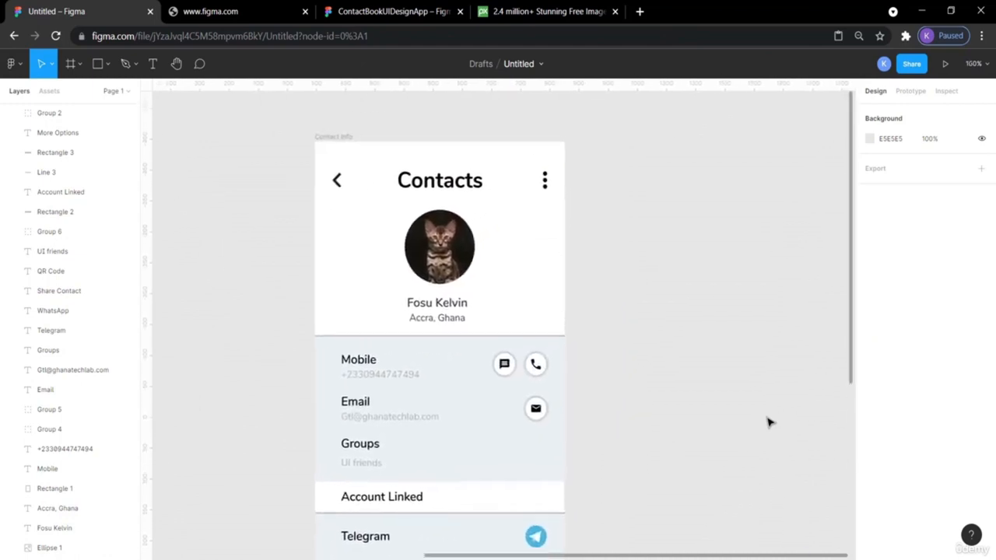
# - Change the Contacts heading from Nunito Bold to SemiBold and preview the screen as a prototype
pyautogui.click(943, 67)
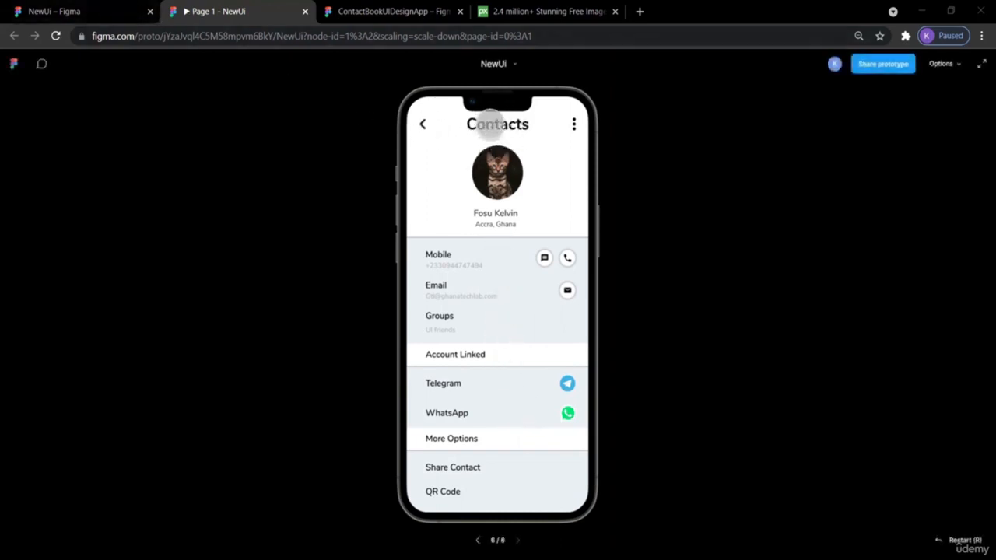
pyautogui.click(54, 11)
pyautogui.click(472, 219)
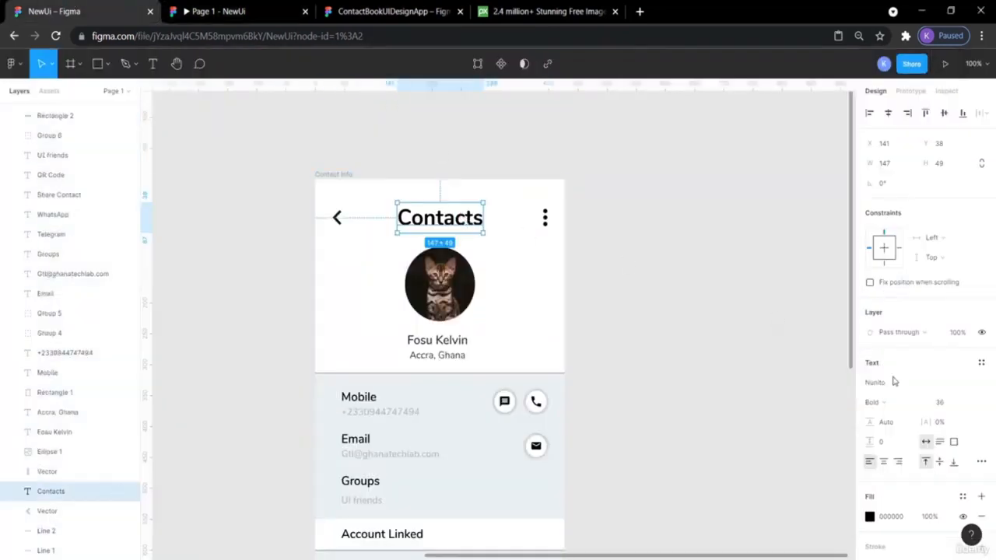
pyautogui.click(914, 403)
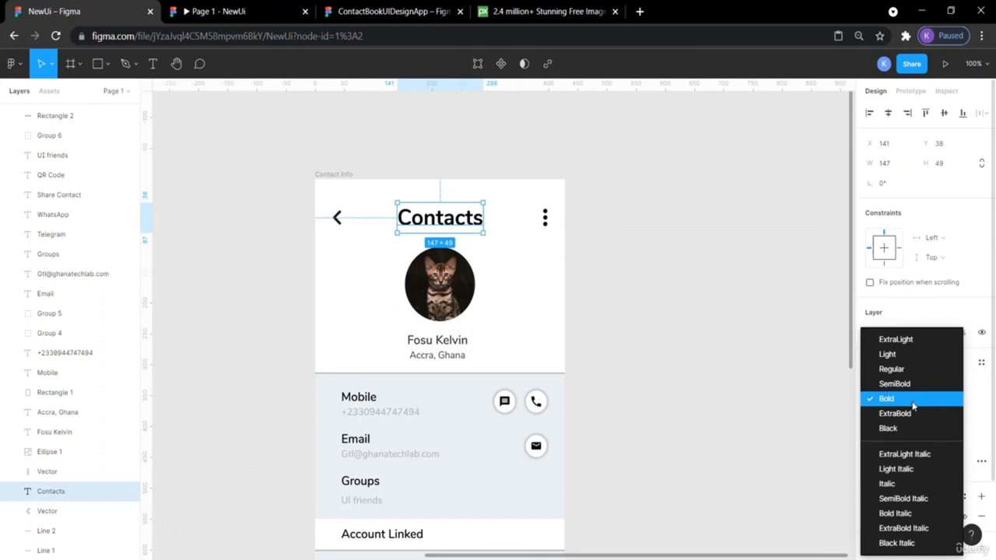
pyautogui.click(902, 386)
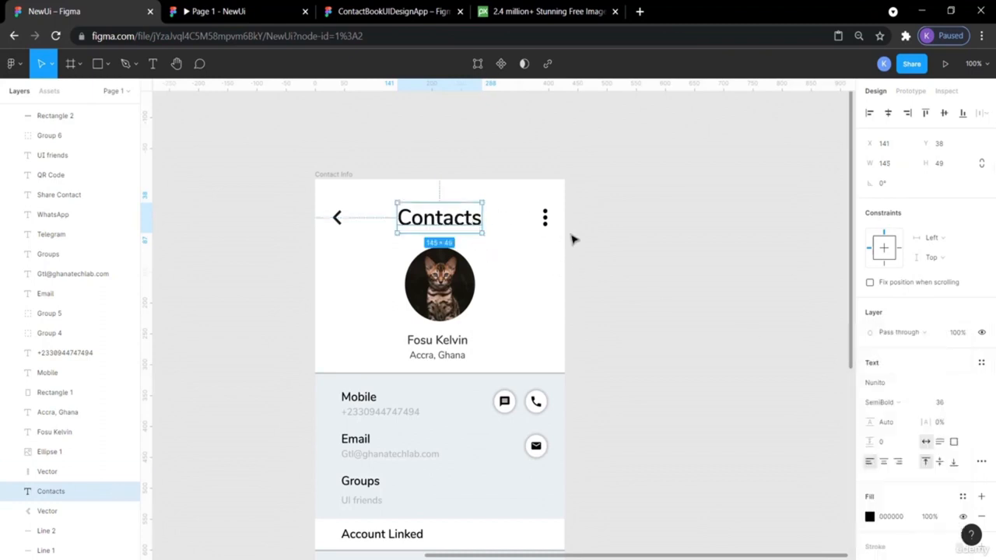
pyautogui.click(602, 257)
pyautogui.click(224, 8)
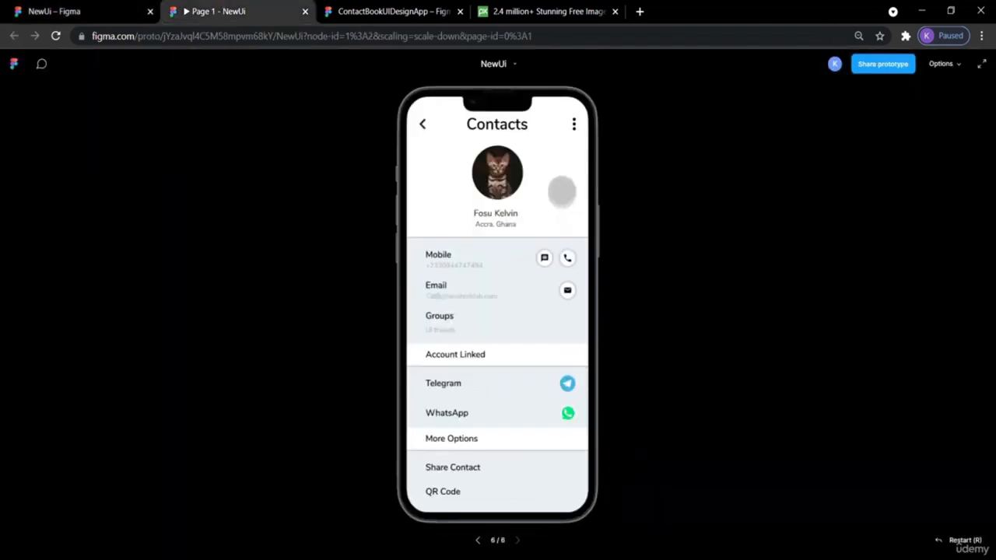
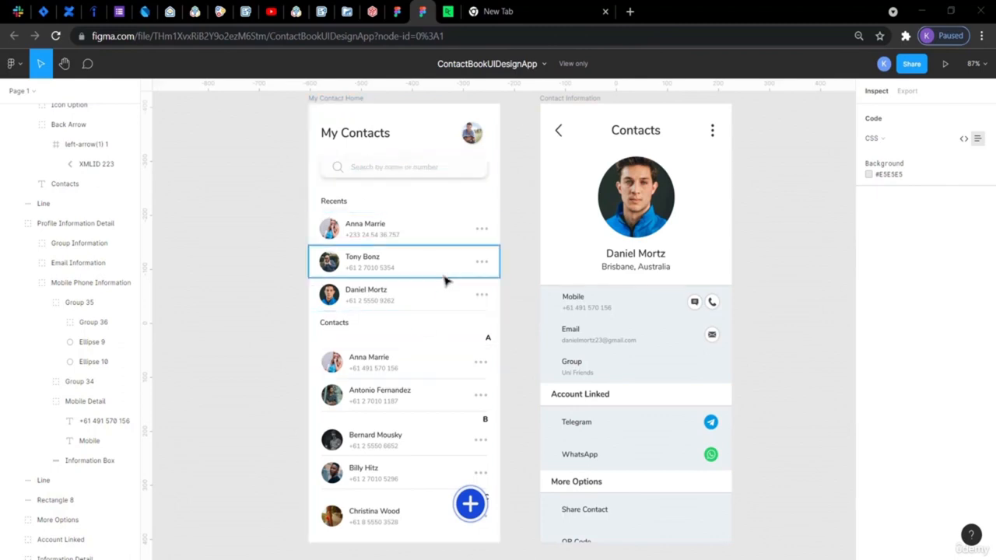
# - Inspect the reference search placeholder text, then switch to the NewUi draft file
pyautogui.click(382, 166)
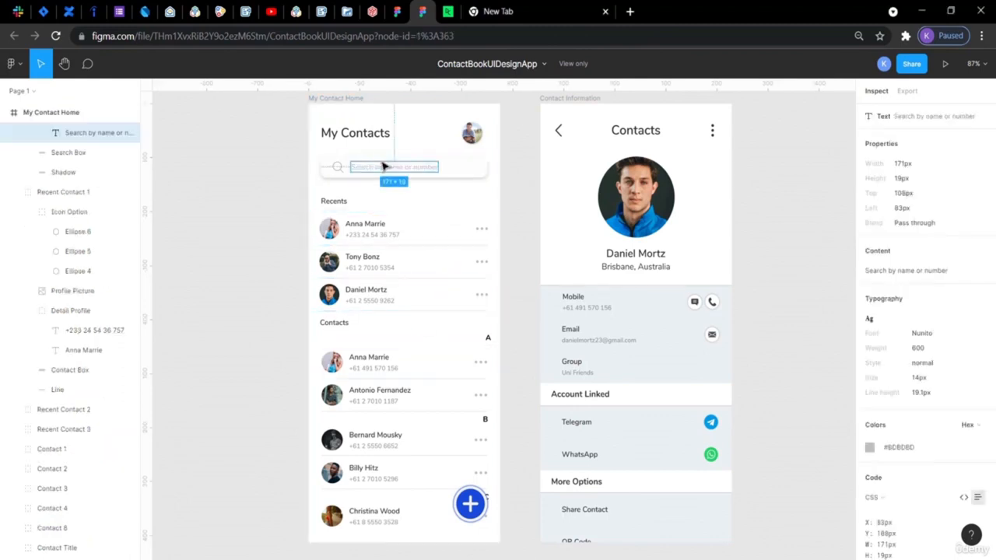
pyautogui.click(396, 12)
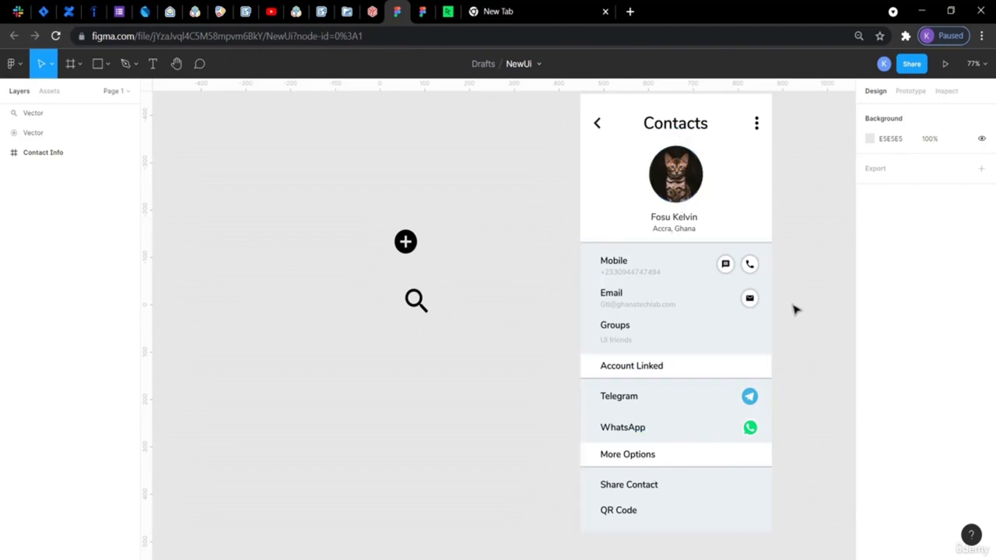
# - Add a blank iPhone 13 Pro Max (428×926) frame to the NewUi file
pyautogui.scroll(2, 480, 258)
pyautogui.hscroll(3, 481, 258)
pyautogui.hscroll(4, 481, 258)
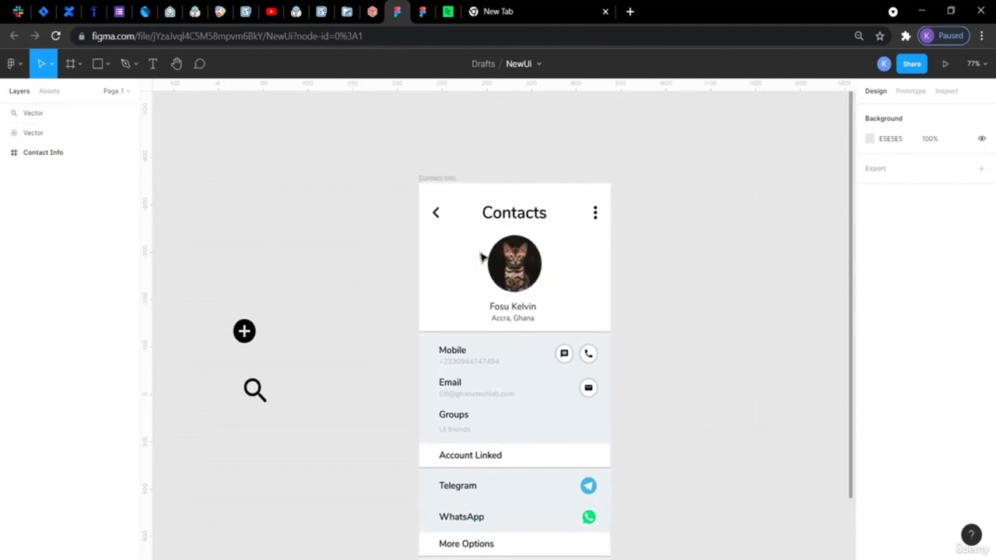
pyautogui.scroll(-2, 481, 258)
pyautogui.scroll(1, 481, 258)
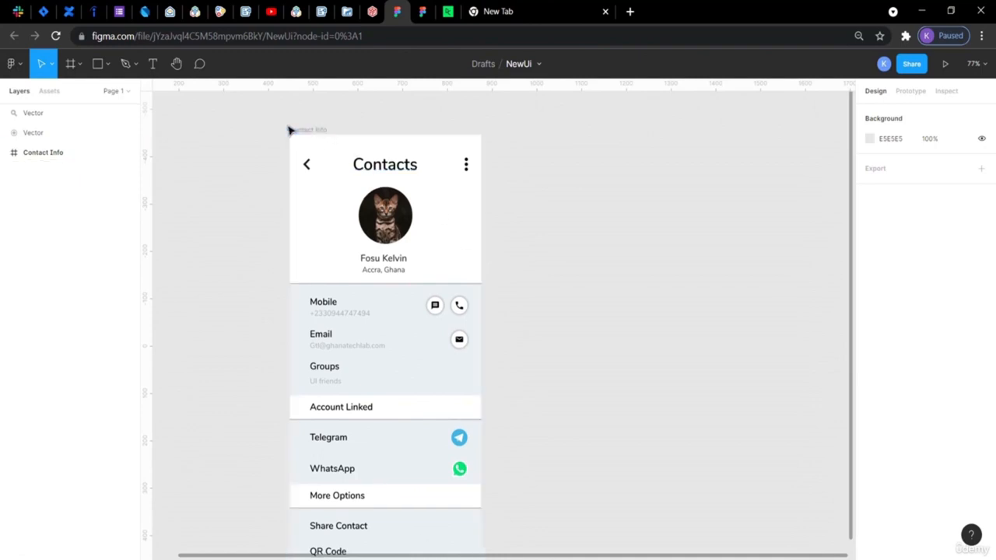
pyautogui.click(81, 68)
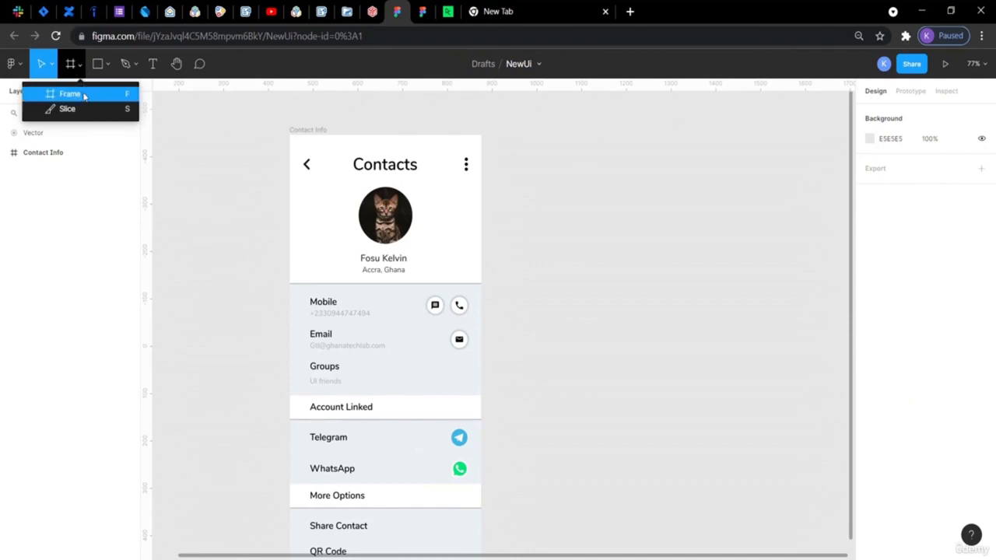
pyautogui.click(84, 96)
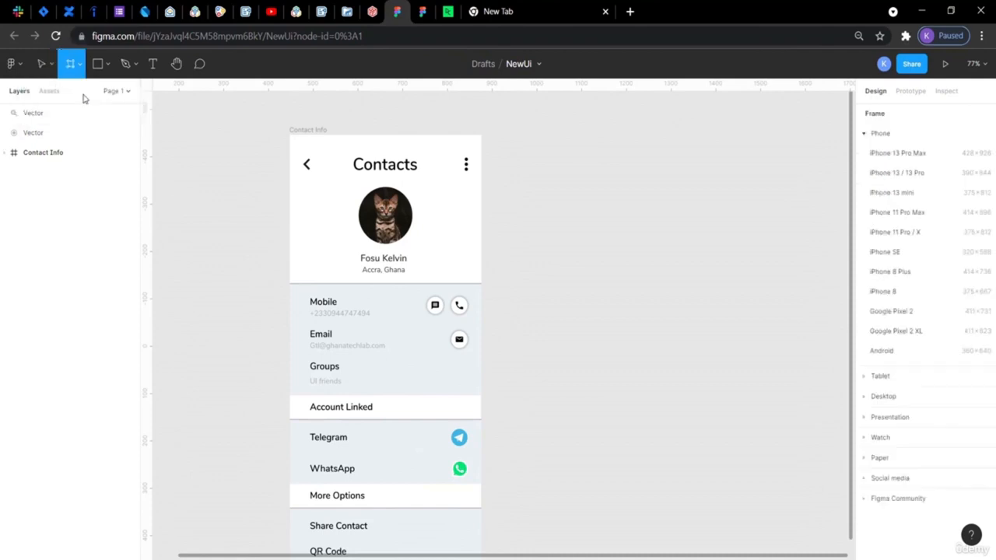
pyautogui.click(883, 154)
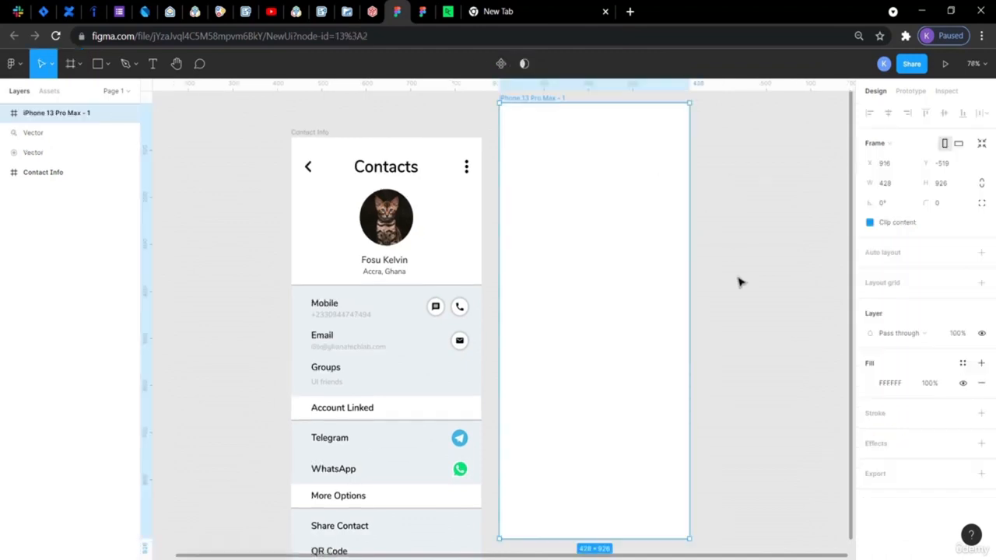
pyautogui.scroll(-2, 738, 281)
pyautogui.scroll(2, 739, 281)
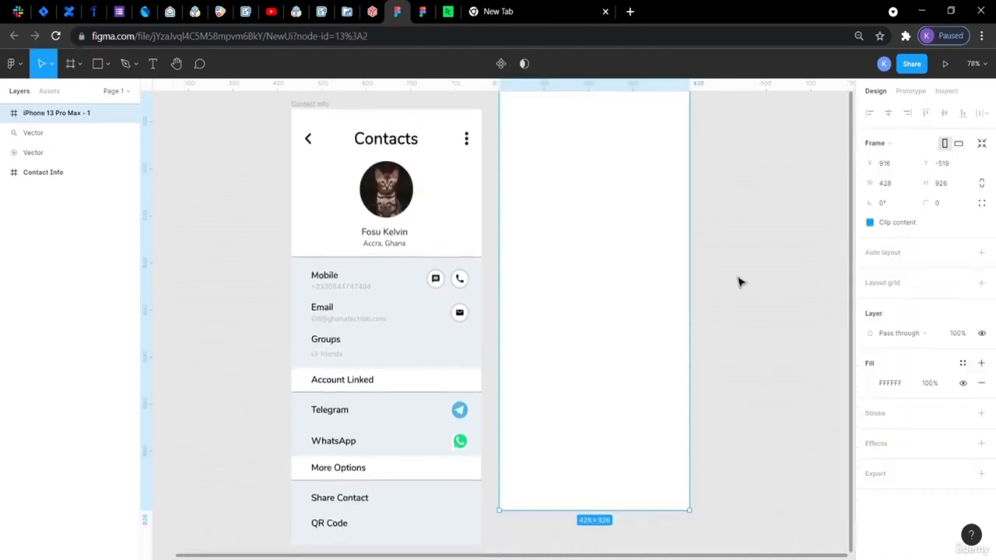
# - Drag the new phone frame into place beside the Contacts design
pyautogui.moveTo(600, 233); pyautogui.dragTo(601, 273)
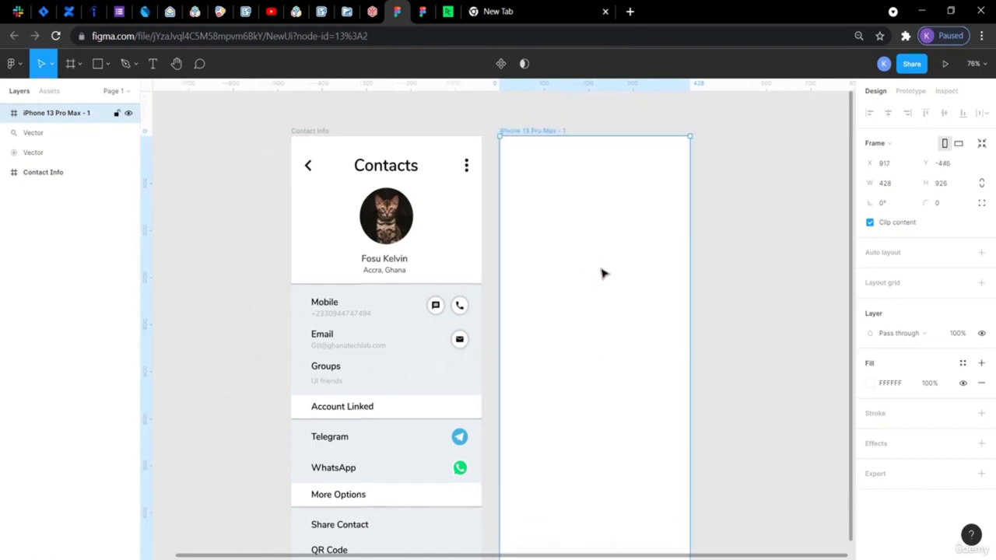
pyautogui.scroll(-3, 723, 356)
pyautogui.click(723, 357)
pyautogui.scroll(3, 724, 358)
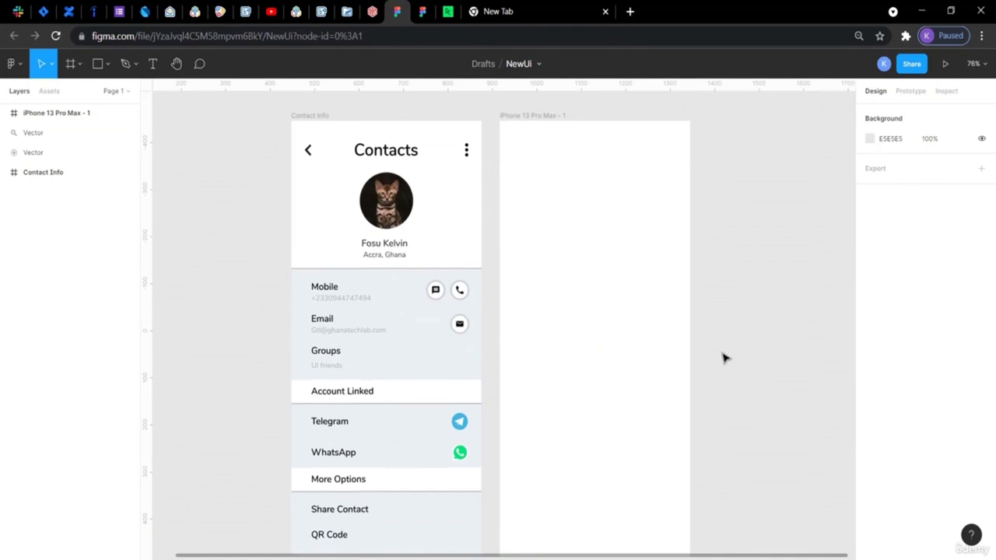
pyautogui.hscroll(-5, 723, 358)
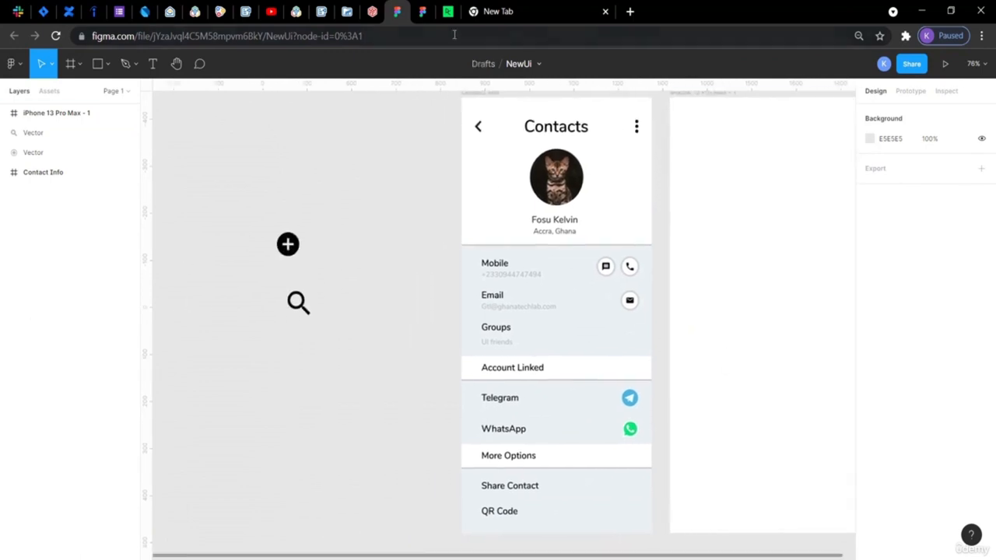
# - Glance at the ContactBookUIDesignApp reference, clear its selection, and return to NewUi
pyautogui.click(423, 11)
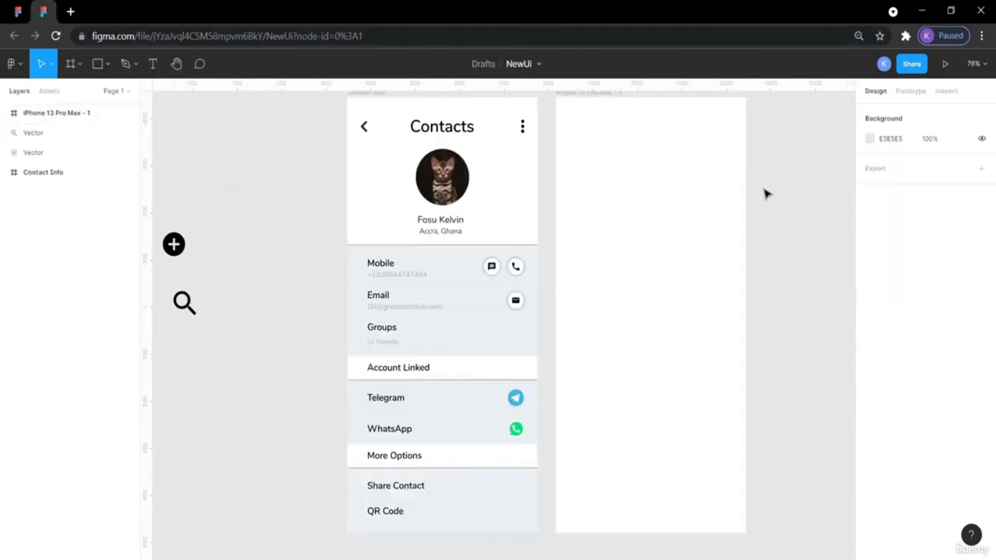
pyautogui.hscroll(2, 765, 193)
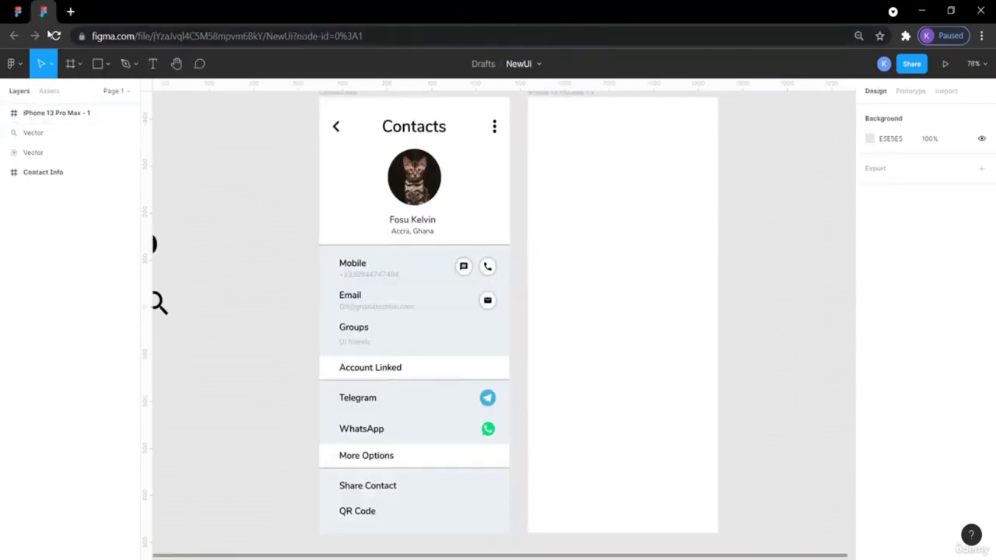
pyautogui.click(17, 11)
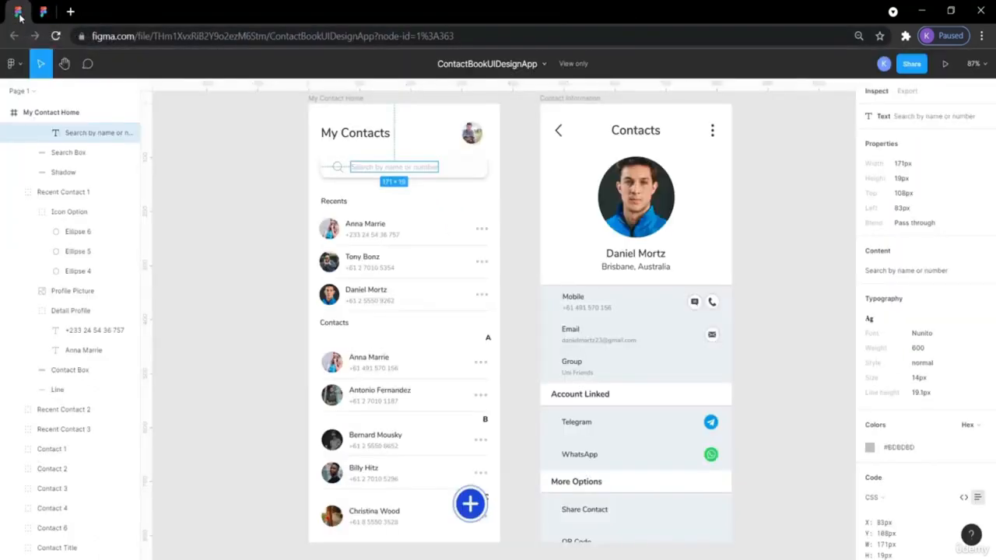
pyautogui.click(244, 124)
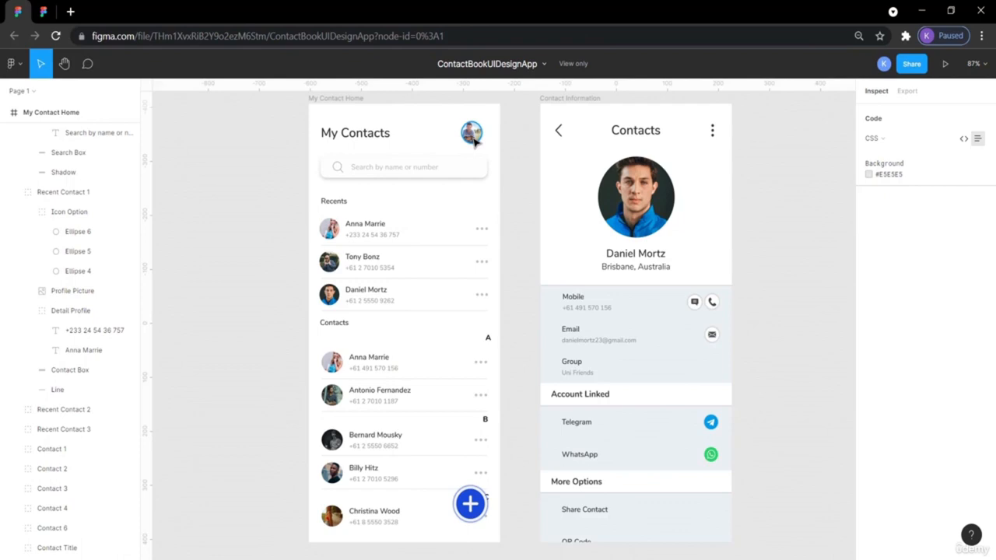
pyautogui.click(50, 9)
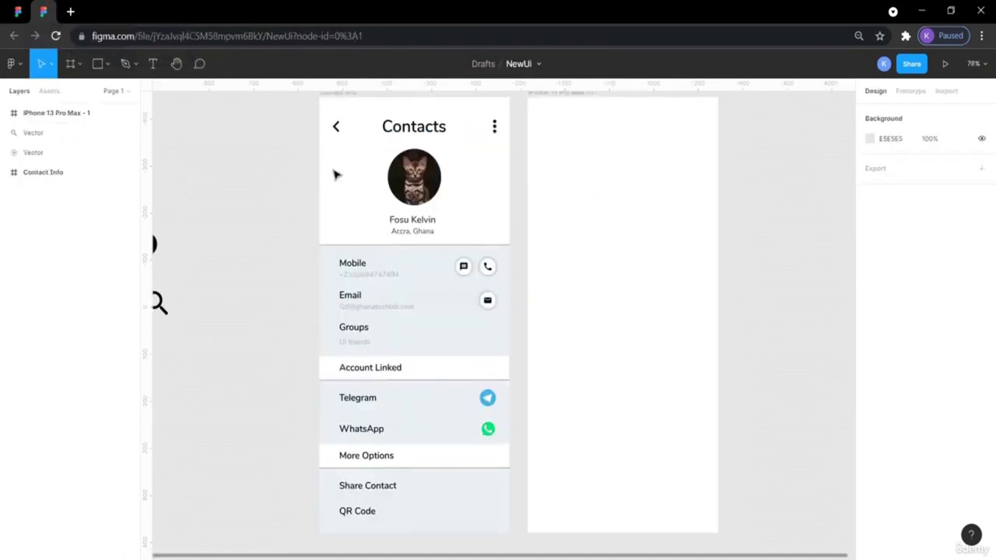
# - Paste a copy of the Contacts title into the new frame's top-left corner
pyautogui.click(410, 129)
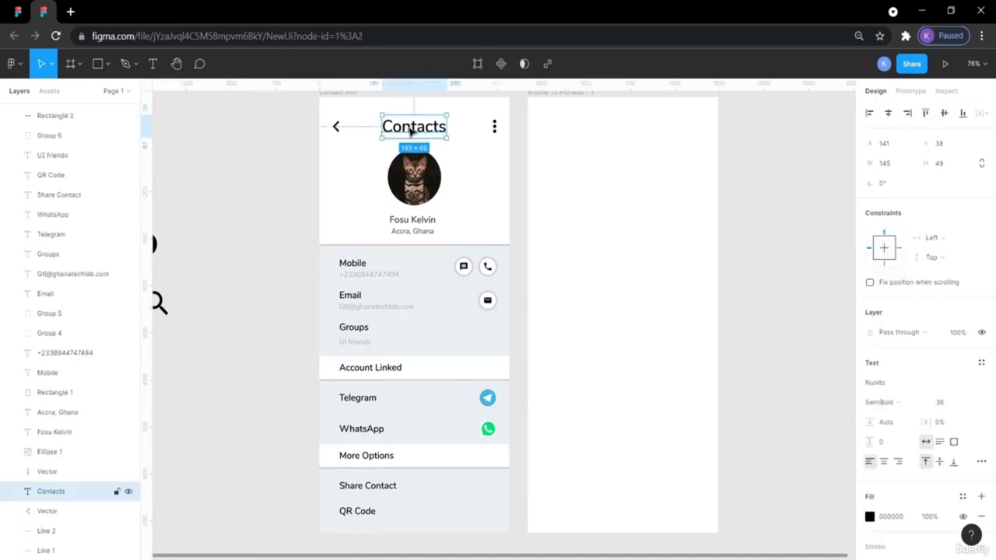
pyautogui.hotkey('ctrl', 'v')
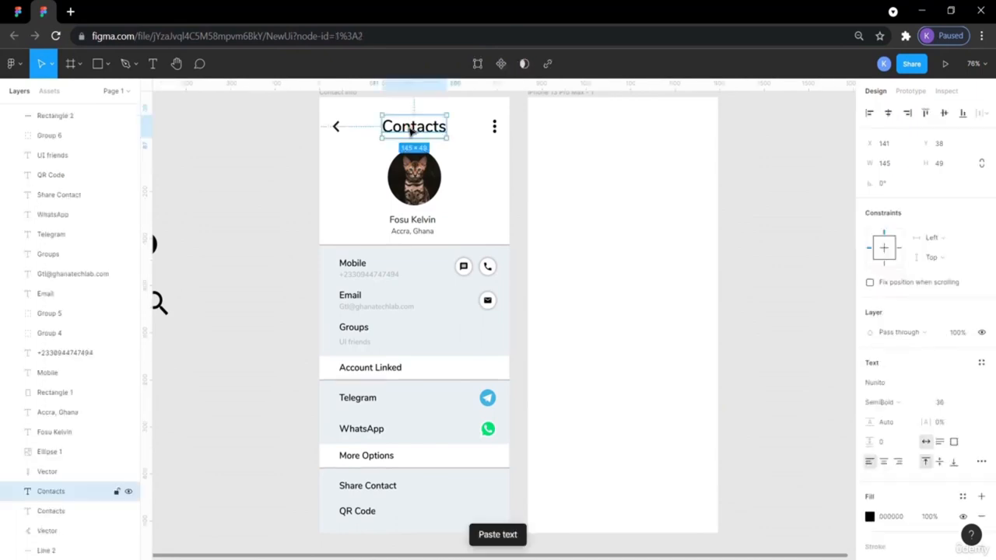
pyautogui.moveTo(420, 132); pyautogui.dragTo(593, 132)
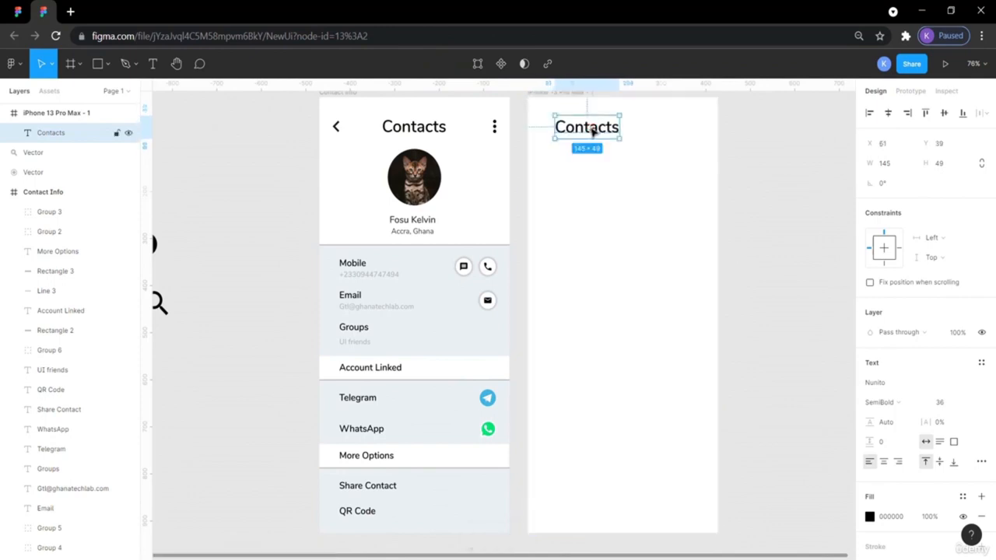
pyautogui.click(789, 164)
# - Compare the copy with the reference My Contacts title's size and position, then reselect it
pyautogui.click(19, 11)
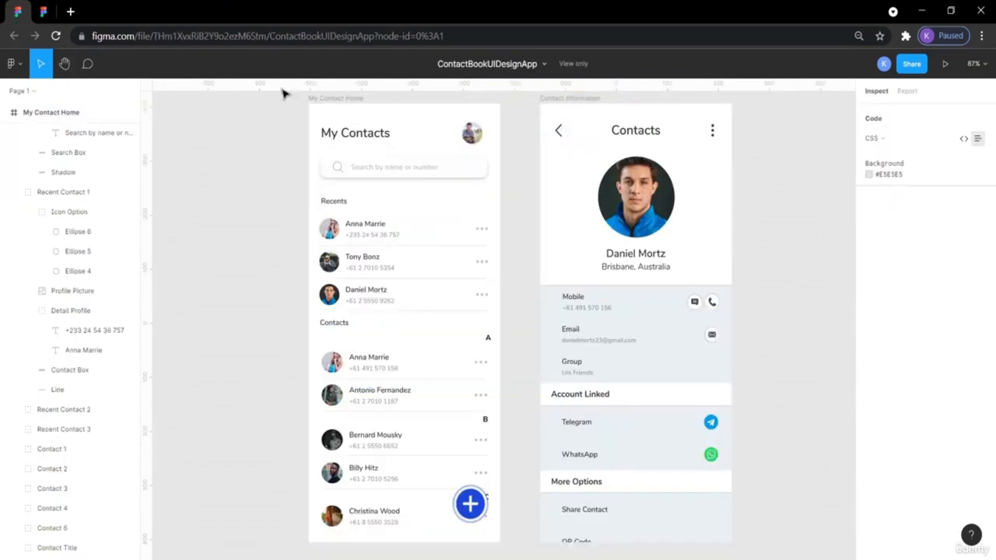
pyautogui.click(366, 138)
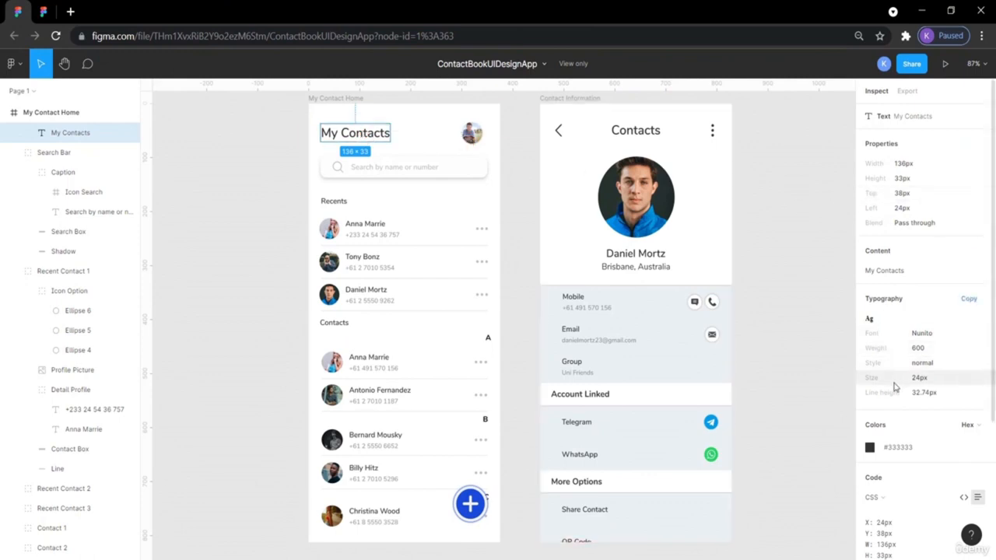
pyautogui.click(635, 132)
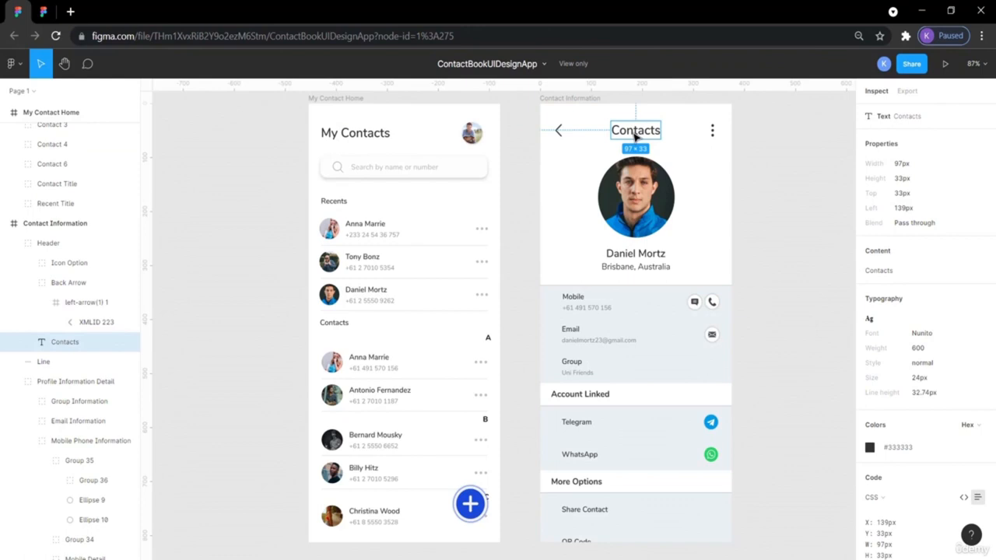
pyautogui.click(368, 139)
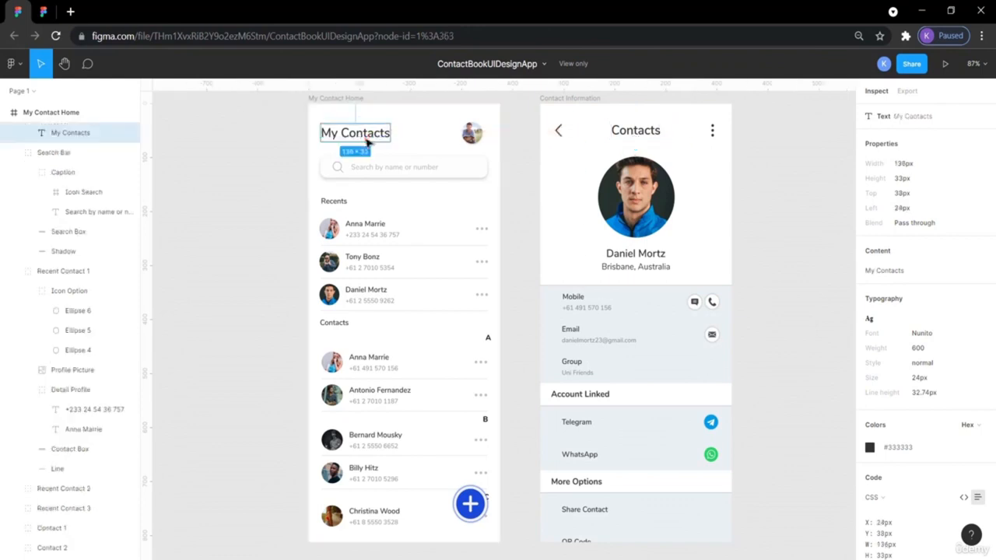
pyautogui.click(786, 251)
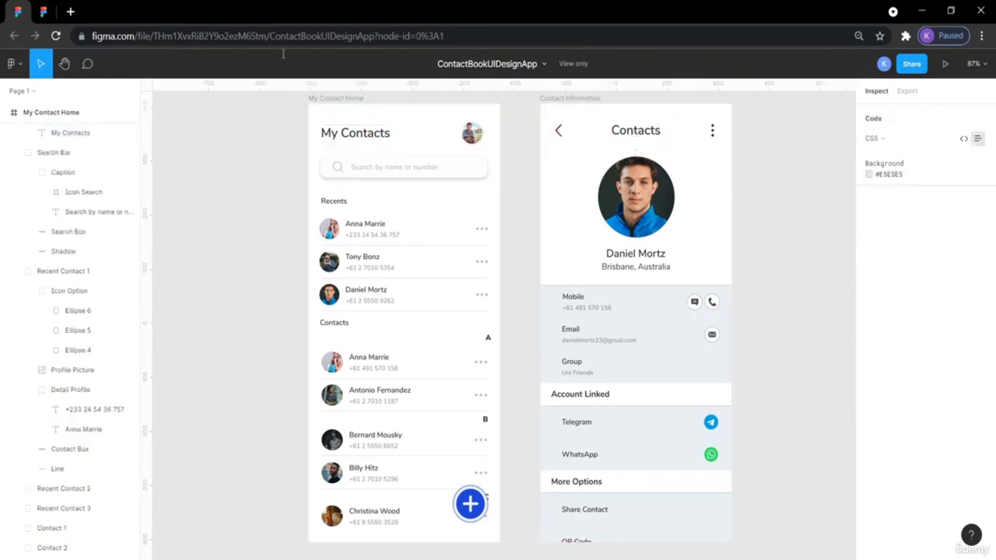
pyautogui.click(47, 11)
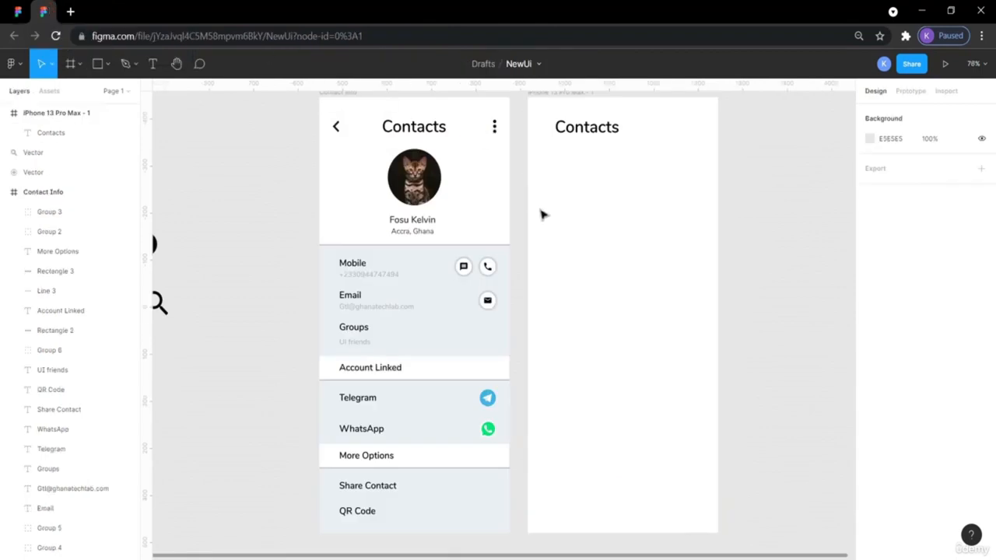
pyautogui.click(606, 135)
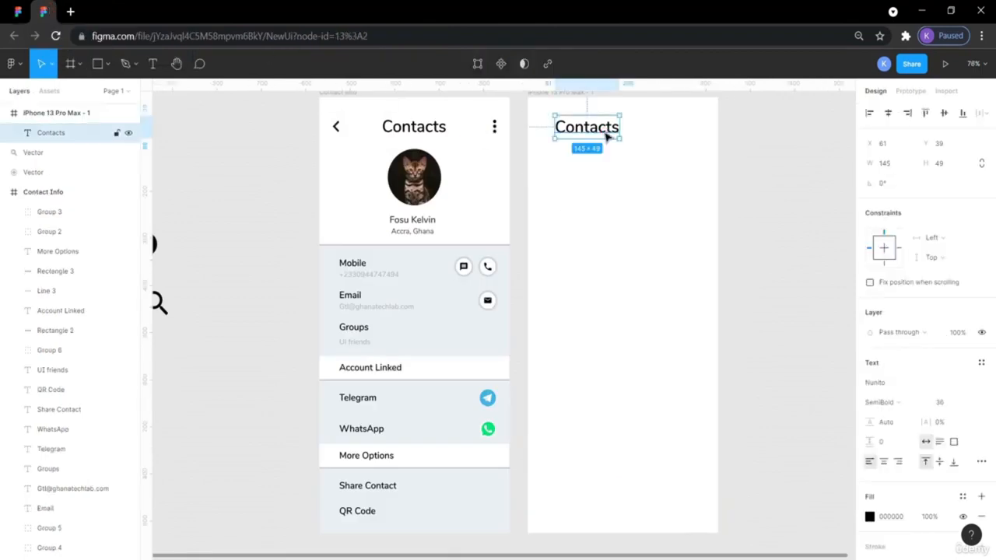
# - Retype the copied title so it reads 'My Contacts'
pyautogui.doubleClick(595, 129)
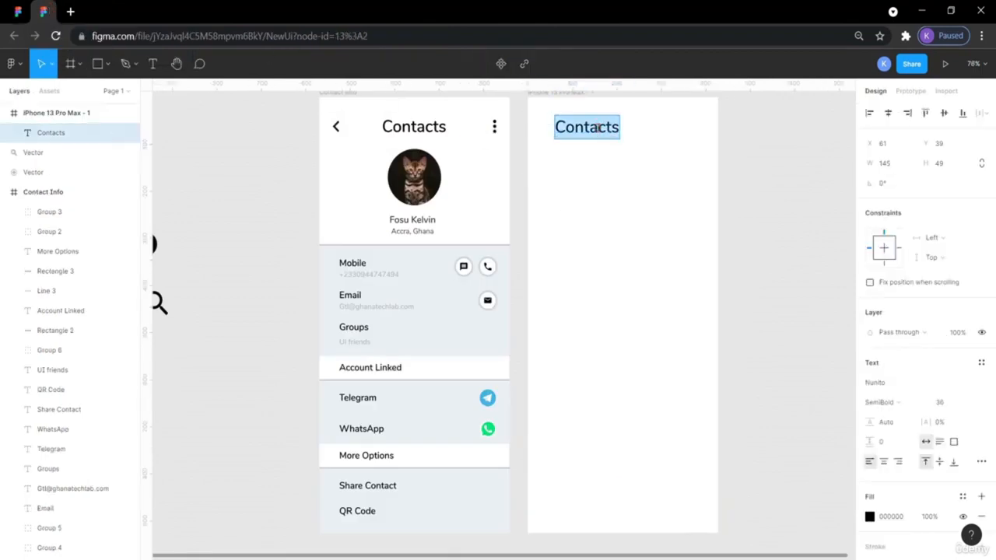
pyautogui.write('My')
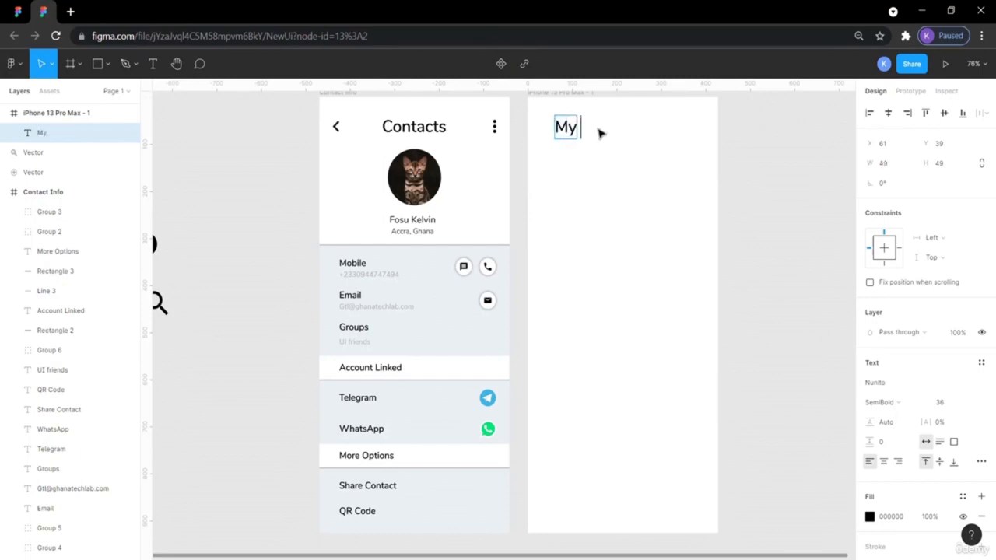
pyautogui.write(' Home')
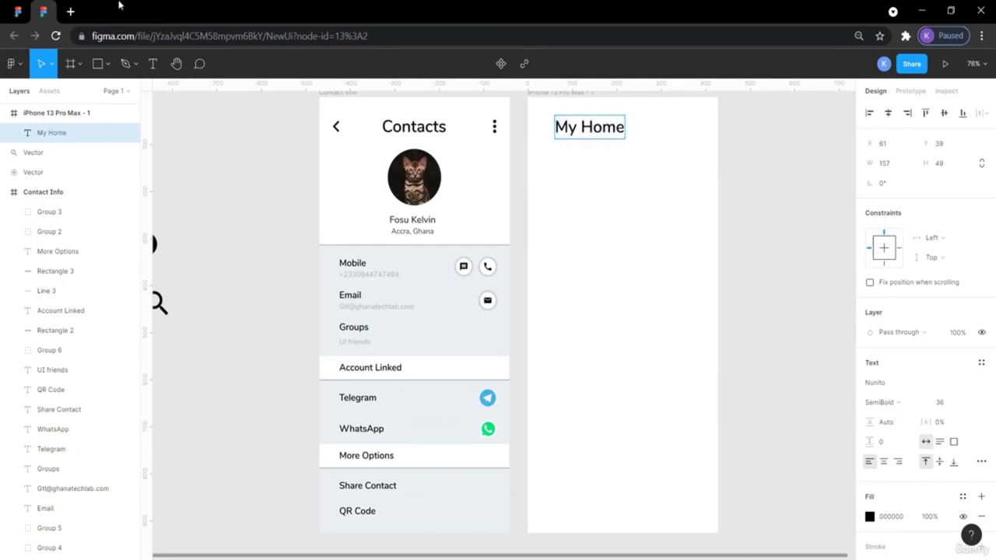
pyautogui.click(18, 11)
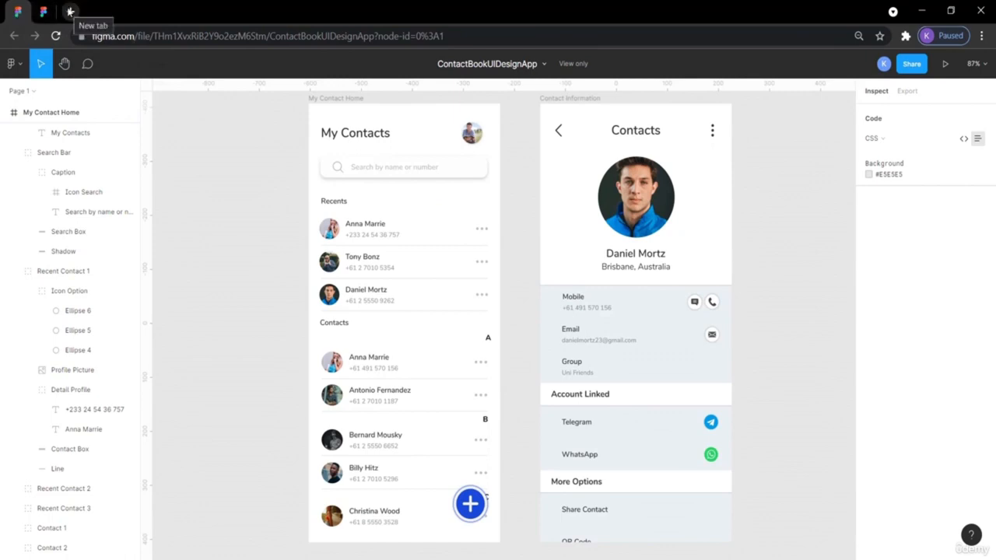
pyautogui.click(39, 13)
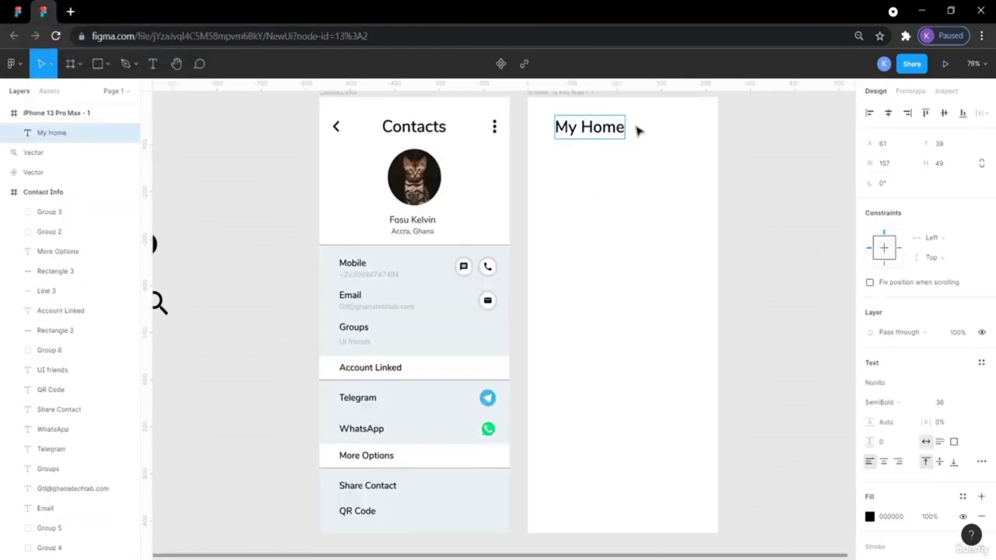
pyautogui.doubleClick(601, 127)
pyautogui.write('Contacts')
pyautogui.press('Escape')
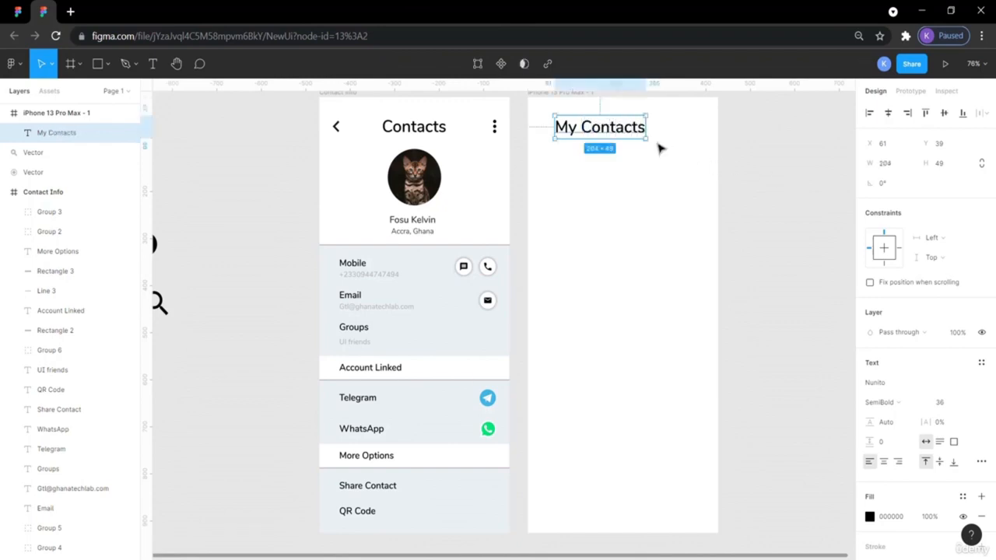
# - Compare the new title's font size with the reference My Contacts title
pyautogui.doubleClick(627, 130)
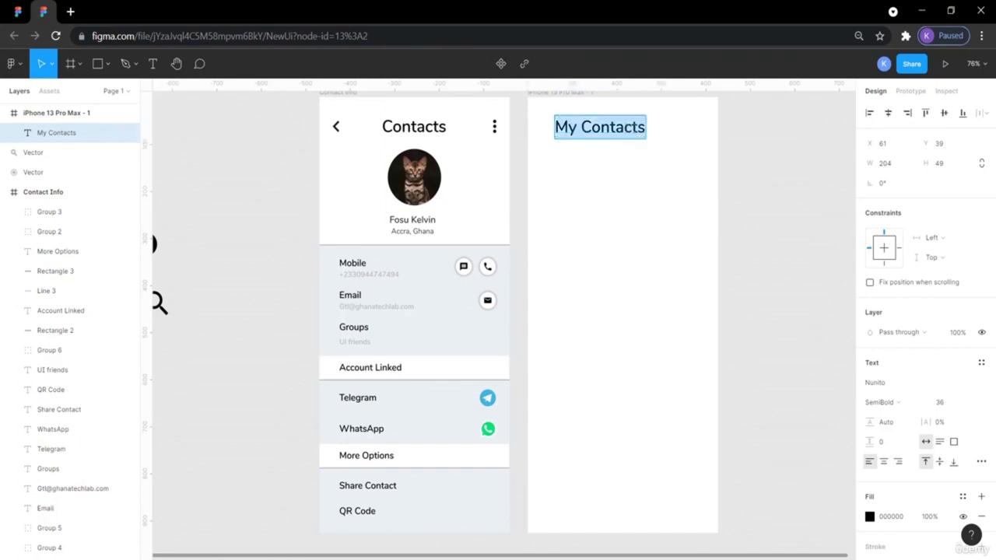
pyautogui.click(968, 403)
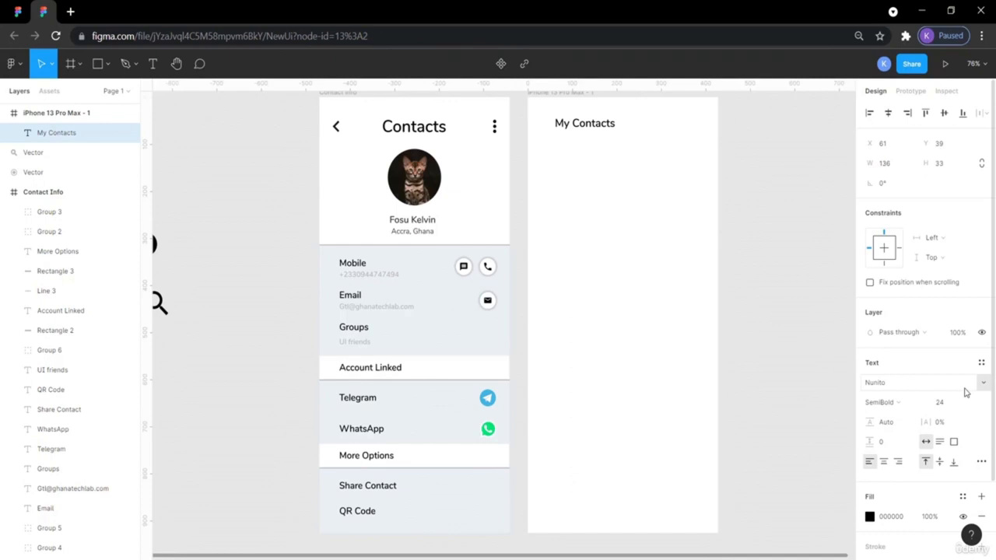
pyautogui.click(748, 159)
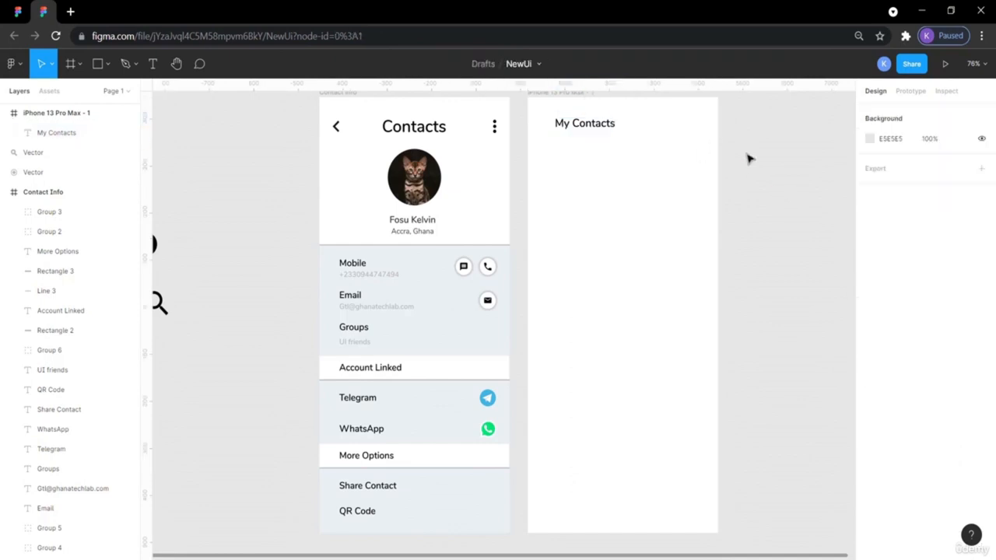
pyautogui.click(430, 132)
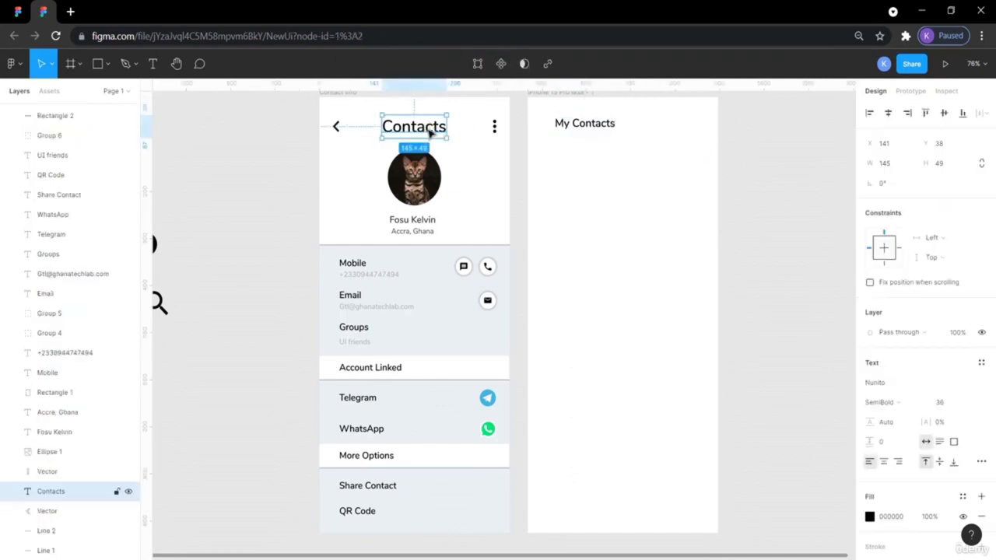
pyautogui.click(581, 130)
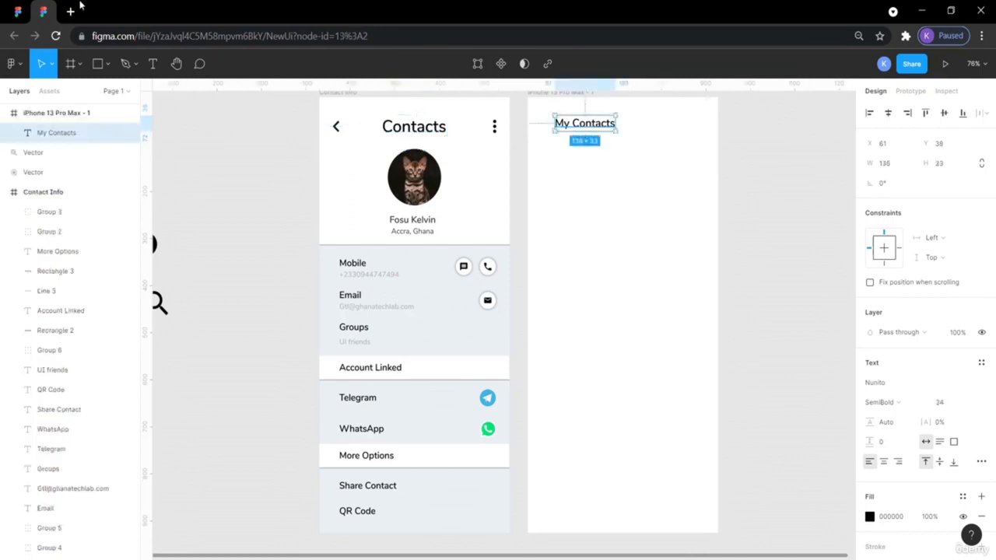
pyautogui.click(16, 11)
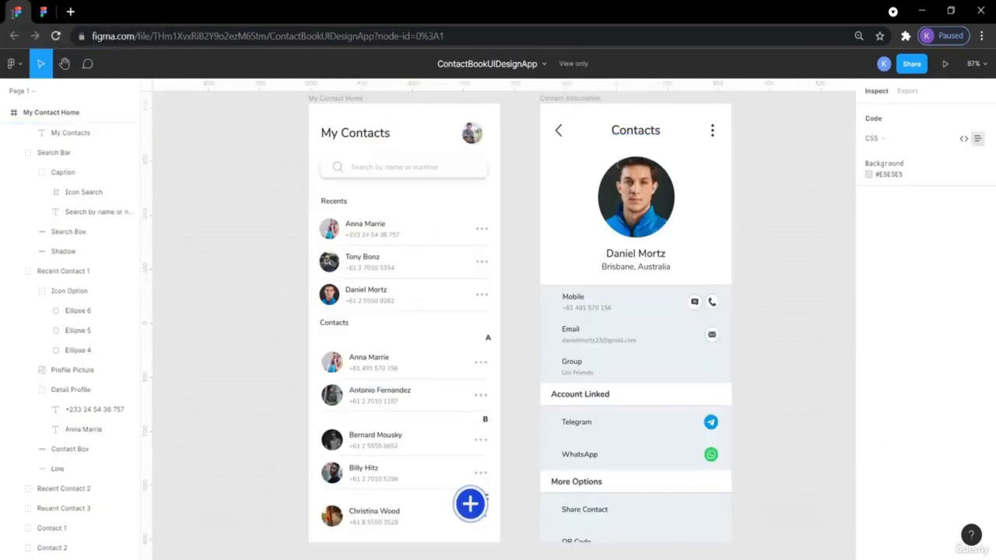
pyautogui.click(626, 134)
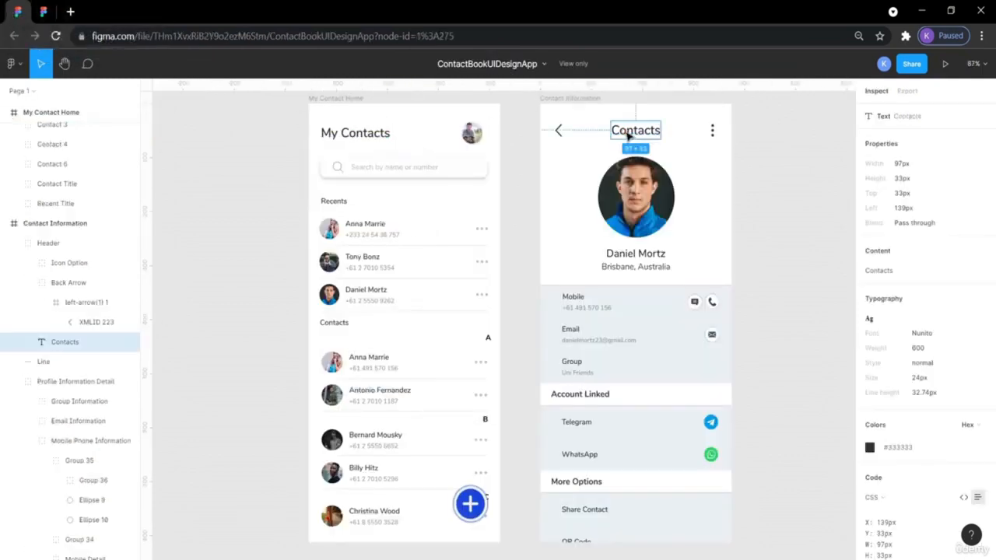
pyautogui.click(380, 137)
# - Paste the reference My Contacts title, set it to size 36, and shift it left
pyautogui.hotkey('ctrl', 'c')
pyautogui.click(44, 11)
pyautogui.hotkey('ctrl', 'v')
pyautogui.click(588, 123)
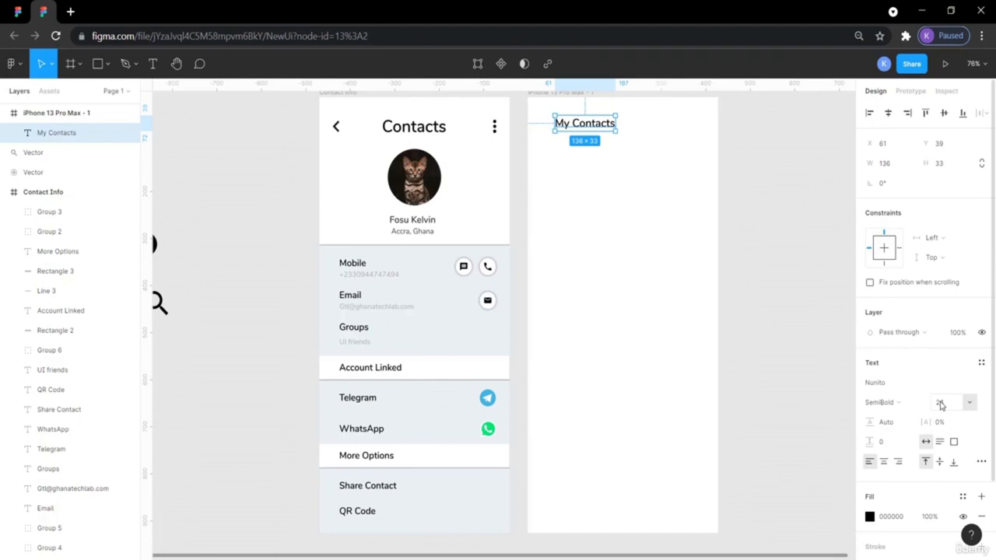
pyautogui.click(970, 403)
pyautogui.click(951, 417)
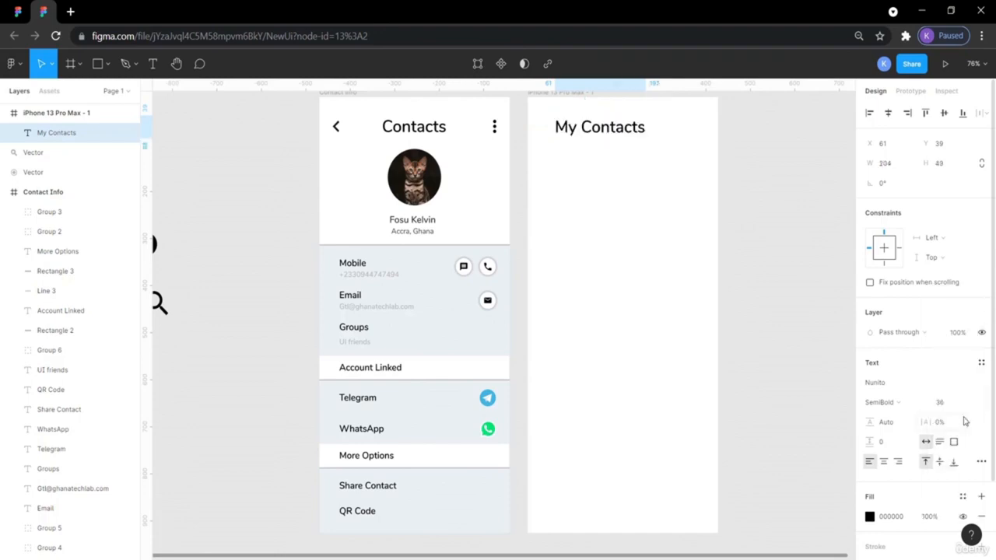
pyautogui.click(772, 245)
pyautogui.moveTo(604, 129)
pyautogui.mouseDown()
pyautogui.moveTo(616, 128)
pyautogui.moveTo(587, 128)
pyautogui.mouseUp()
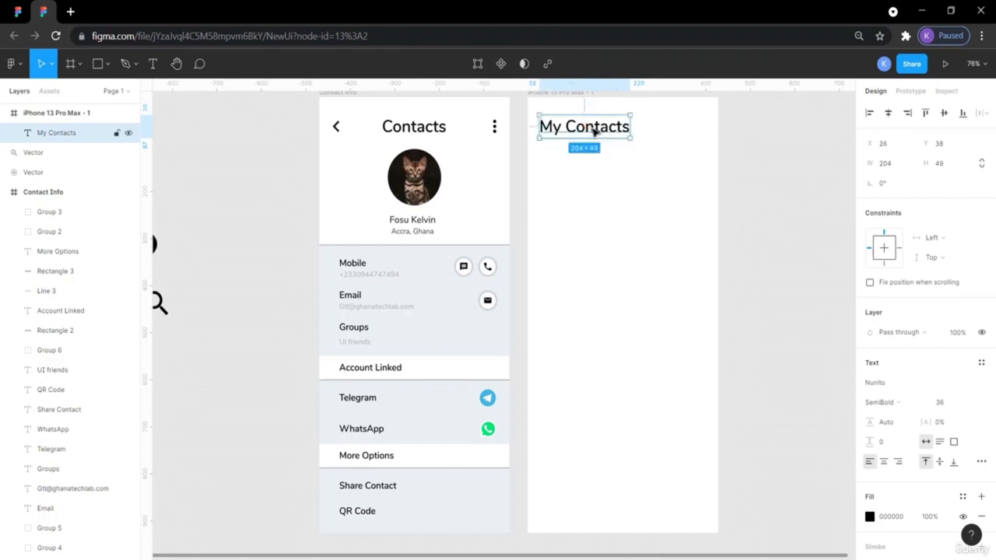
pyautogui.click(600, 196)
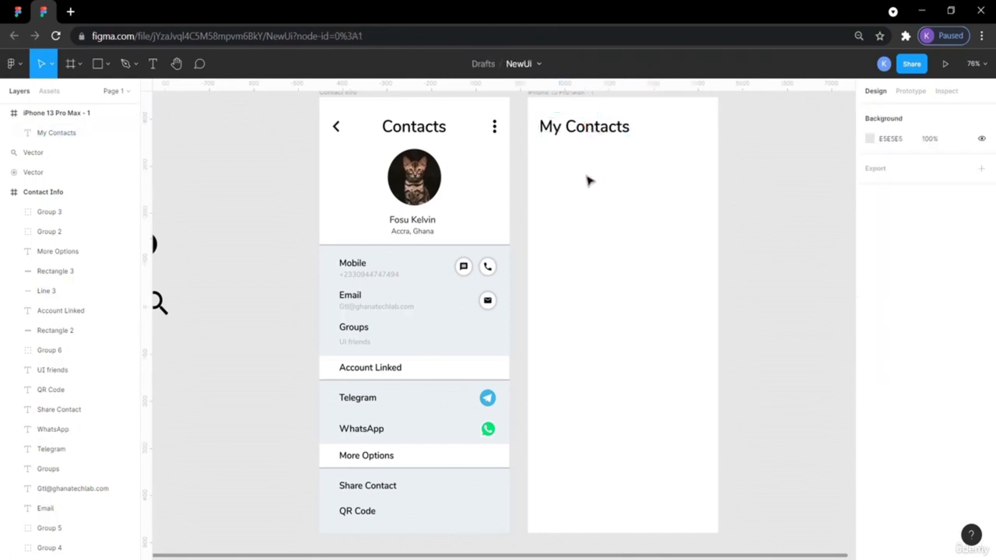
# - Check the reference title's position and nudge the new title to X 24
pyautogui.click(10, 11)
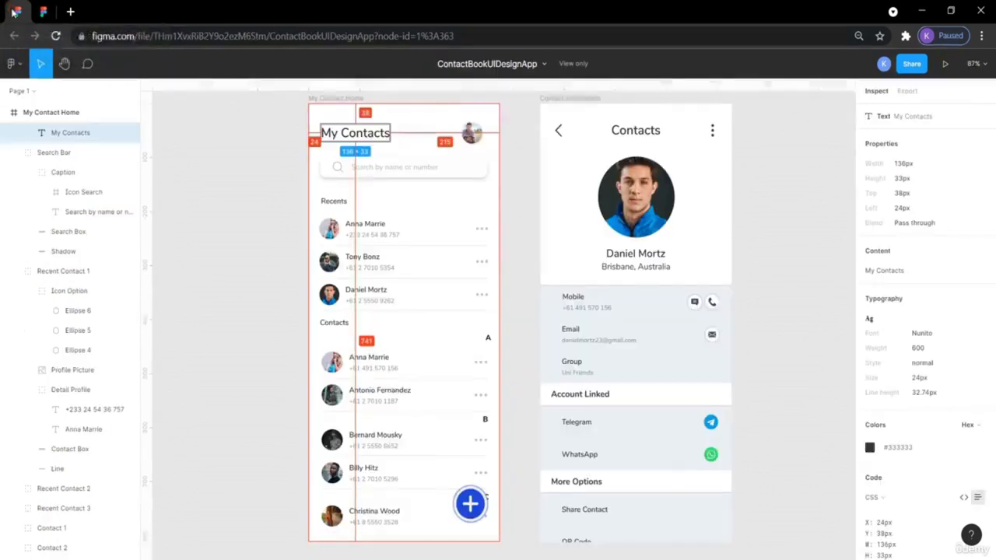
pyautogui.click(232, 123)
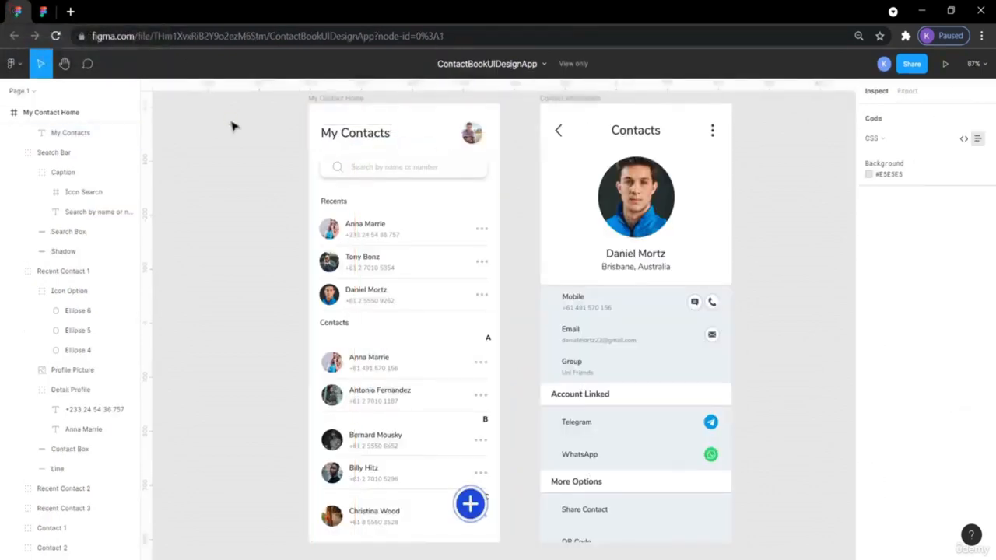
pyautogui.click(342, 137)
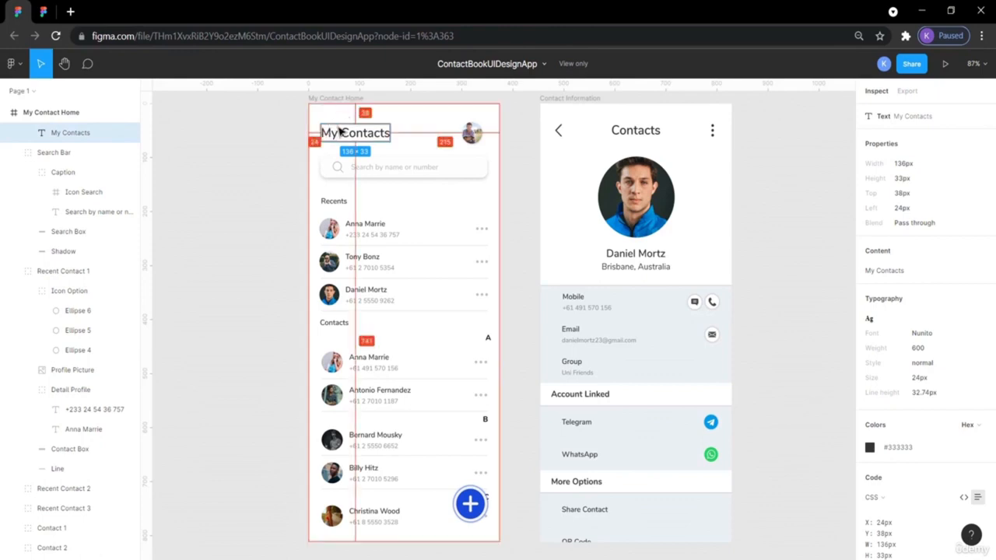
pyautogui.click(44, 11)
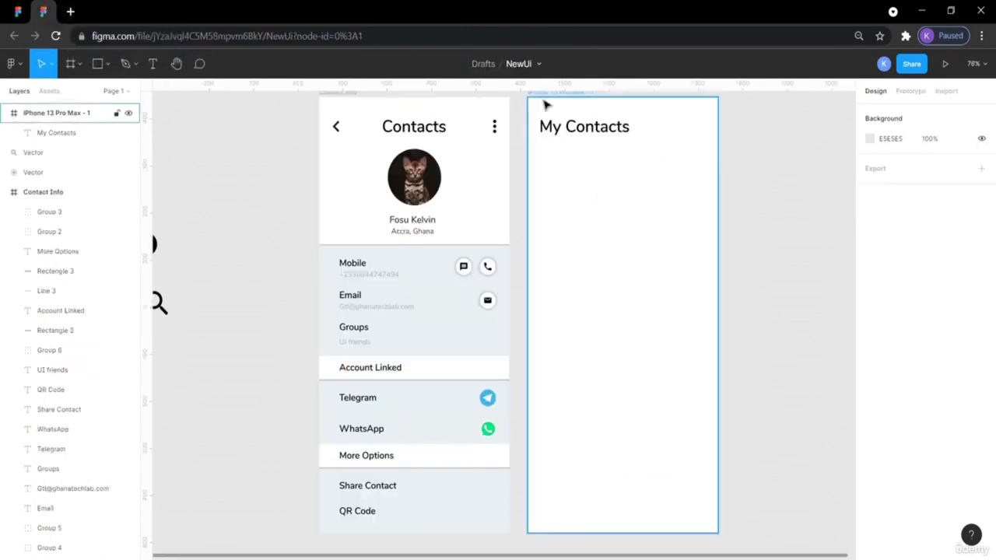
pyautogui.click(603, 130)
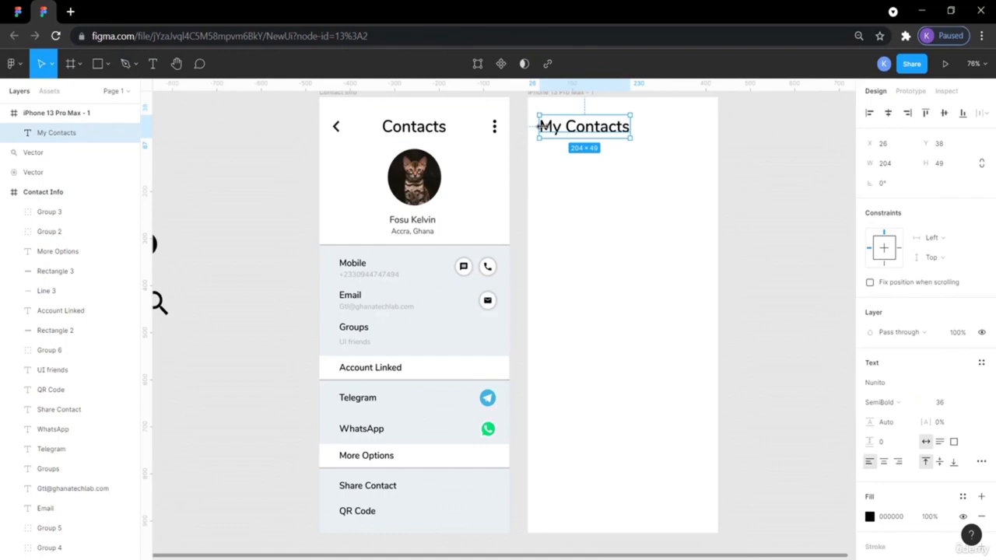
pyautogui.press('alt')
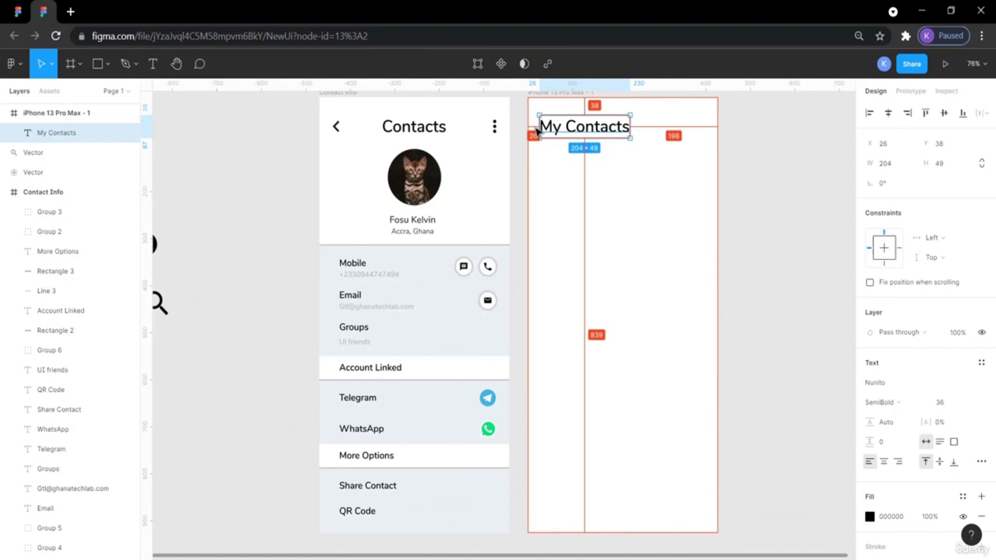
pyautogui.hotkey('alt', 'Left')
pyautogui.hotkey('alt', 'Left')
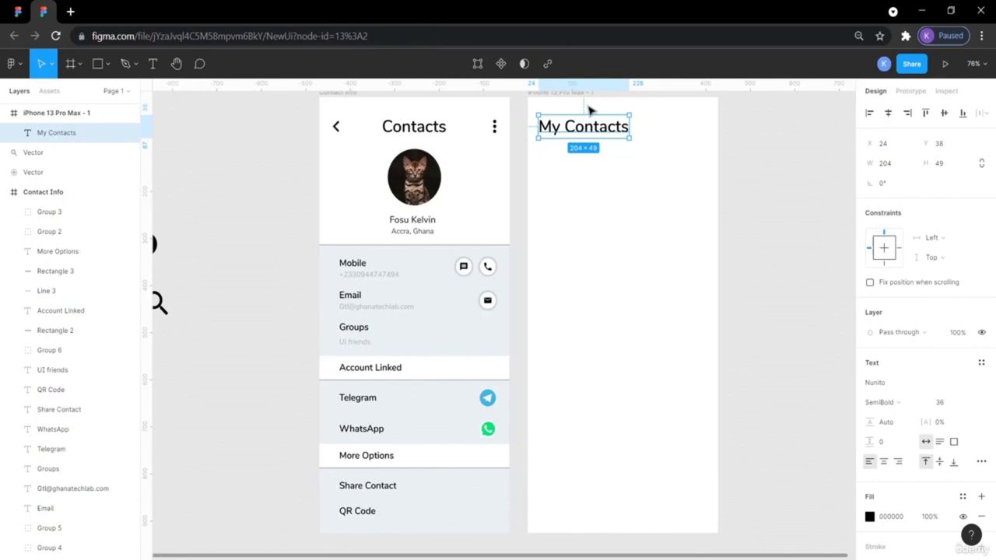
pyautogui.click(759, 177)
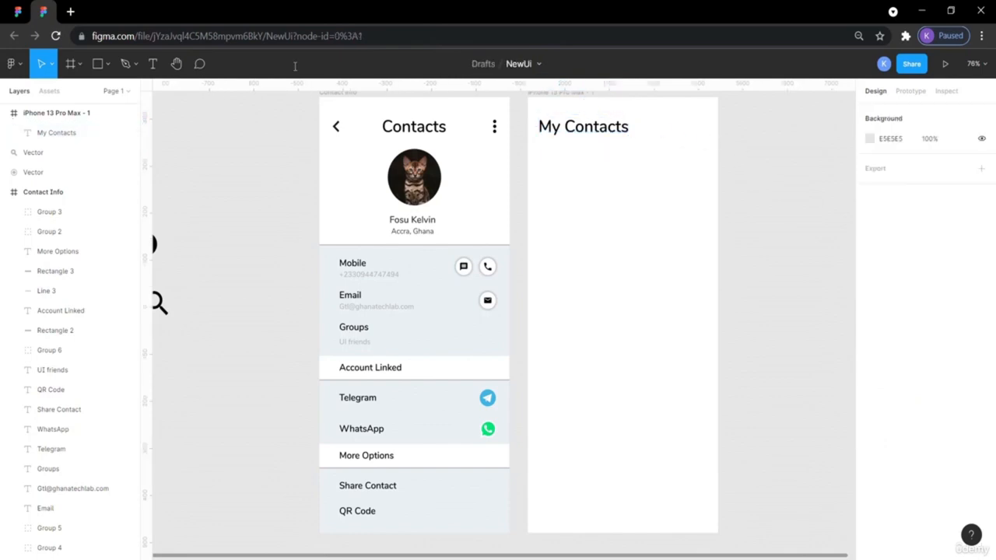
pyautogui.click(23, 9)
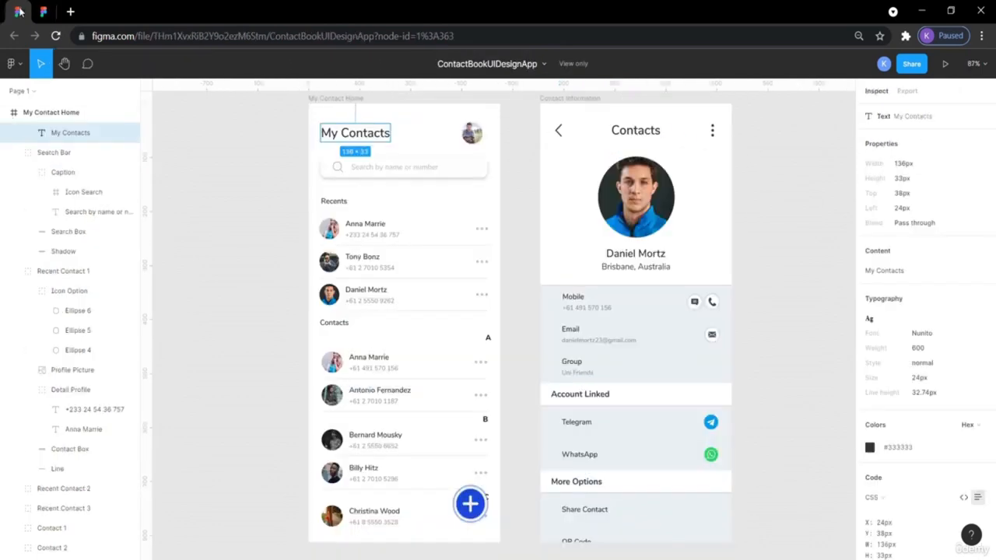
# - Paste a copy of the cat avatar beside the My Contacts title
pyautogui.click(466, 127)
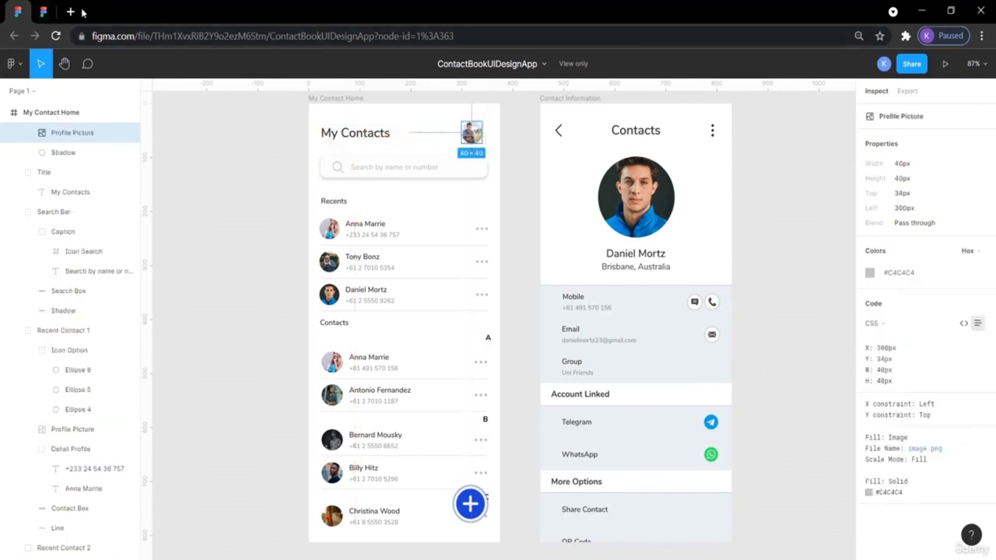
pyautogui.click(43, 9)
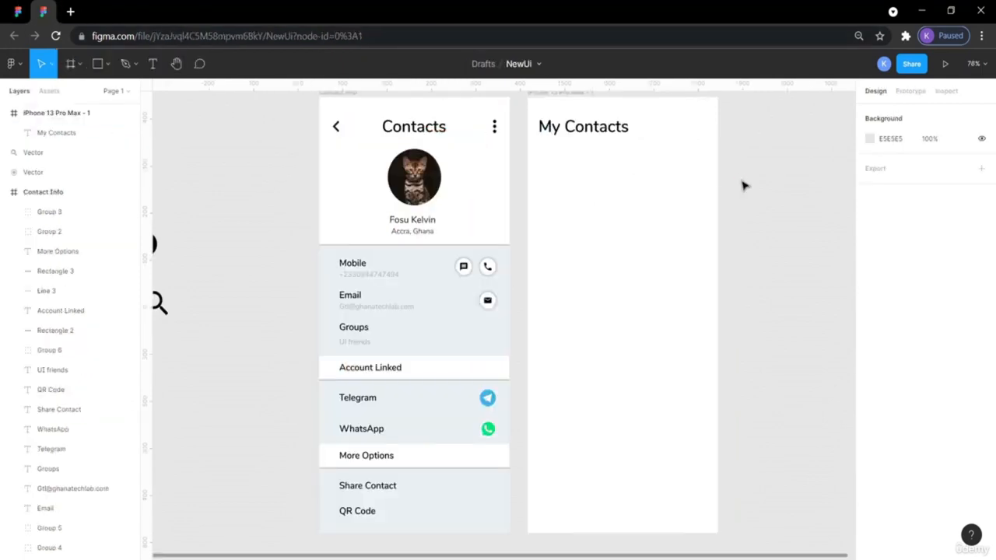
pyautogui.click(427, 193)
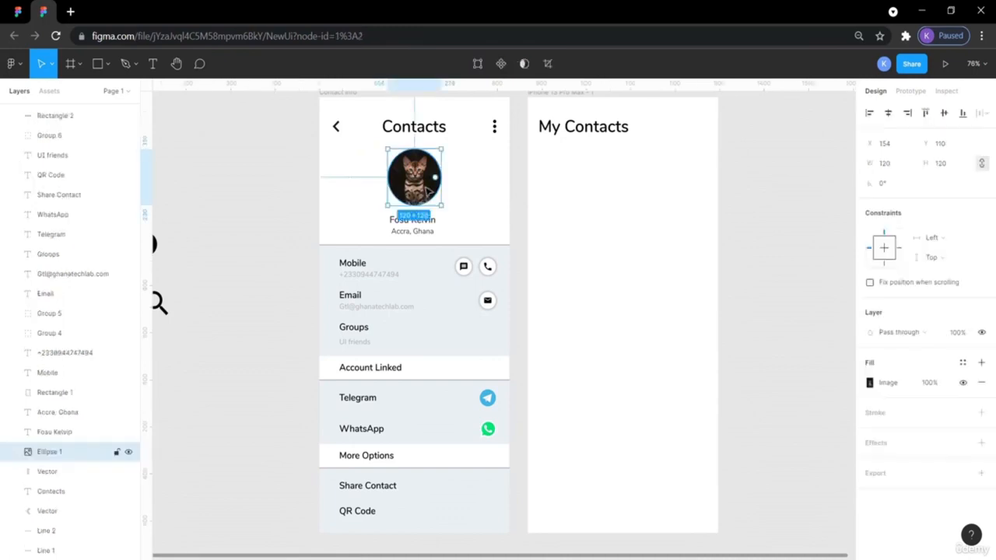
pyautogui.hotkey('ctrl', 'v')
pyautogui.moveTo(426, 193); pyautogui.dragTo(707, 140)
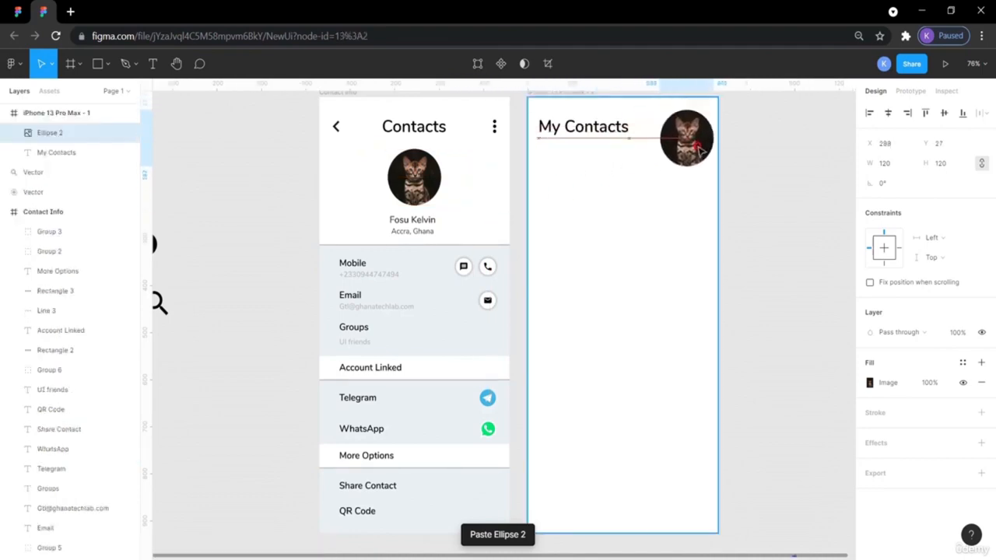
# - Resize the avatar copy to 40×40 and place it right of the title
pyautogui.click(893, 171)
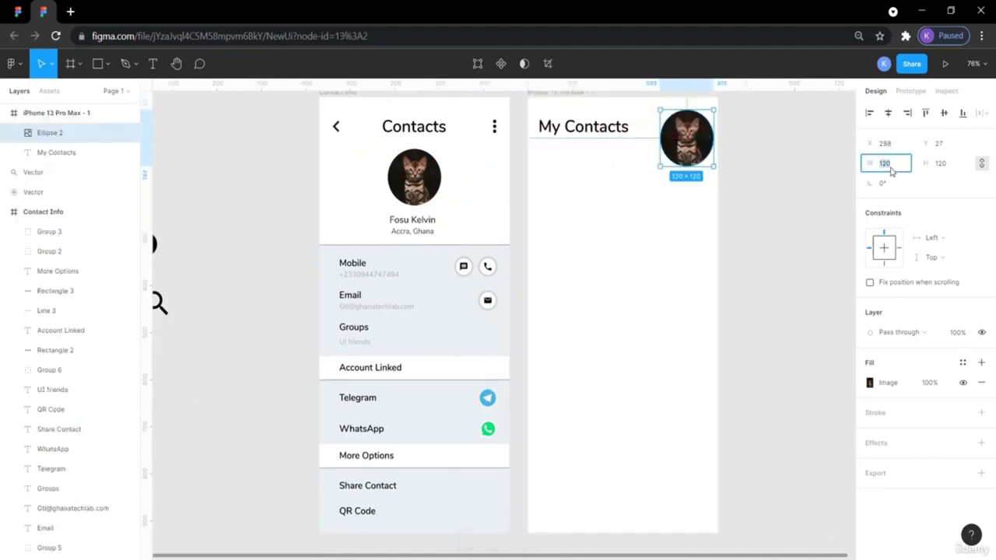
pyautogui.write('40')
pyautogui.click(940, 165)
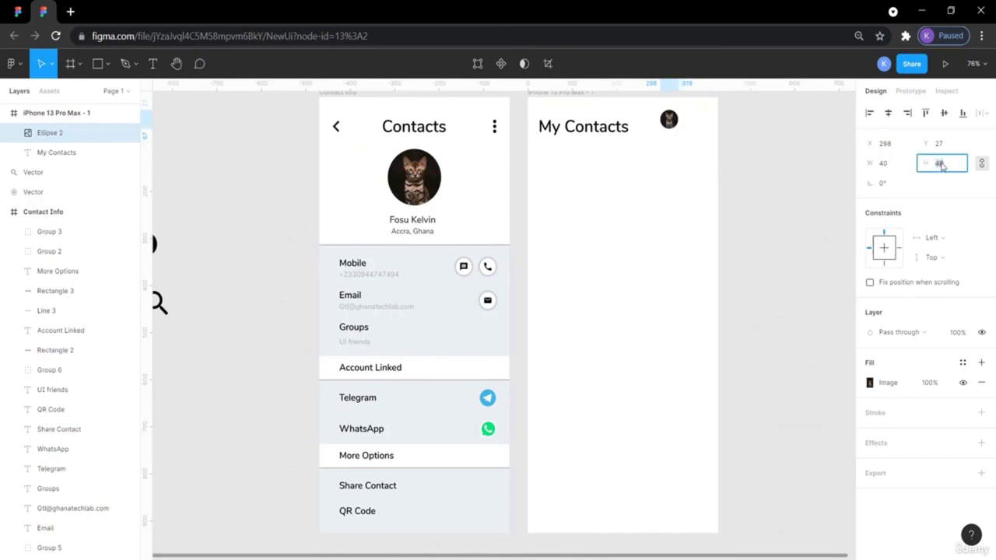
pyautogui.click(807, 163)
pyautogui.moveTo(670, 119); pyautogui.dragTo(691, 131)
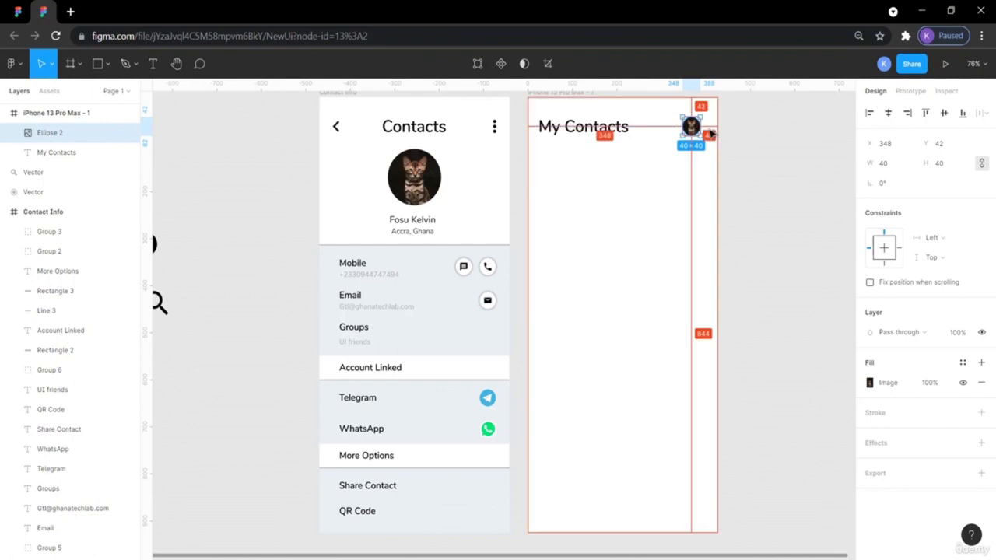
# - Compare with the reference and nudge the avatar right to X 353
pyautogui.click(24, 12)
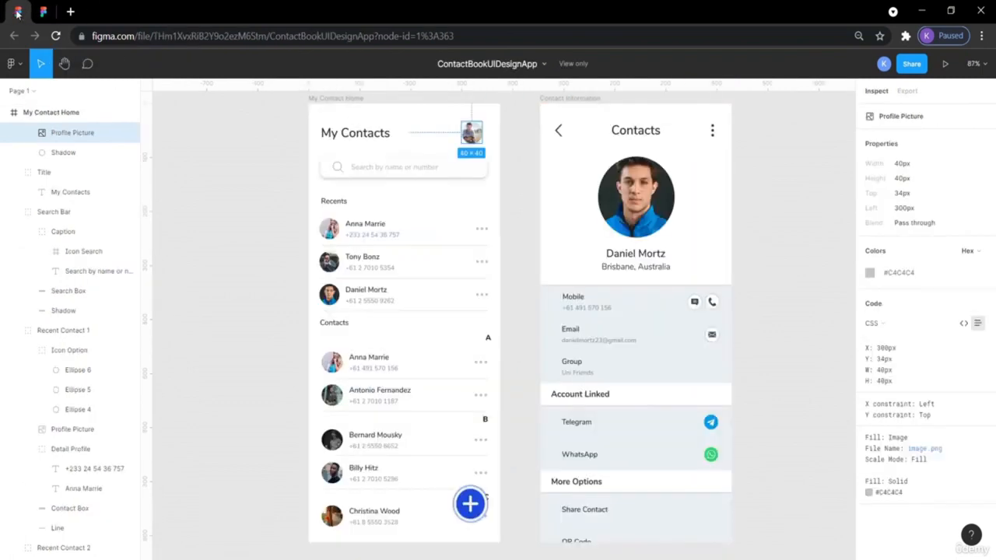
pyautogui.moveTo(495, 136)
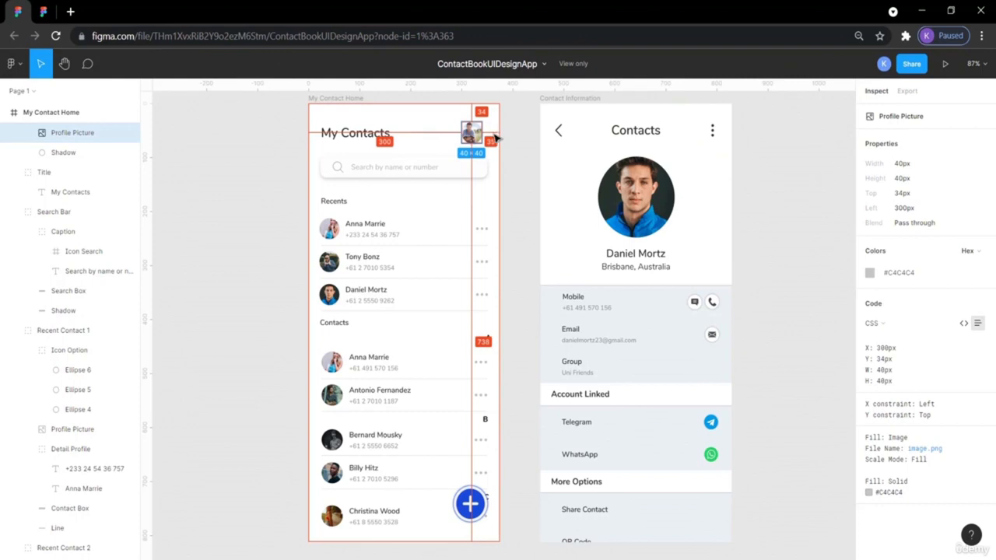
pyautogui.click(41, 9)
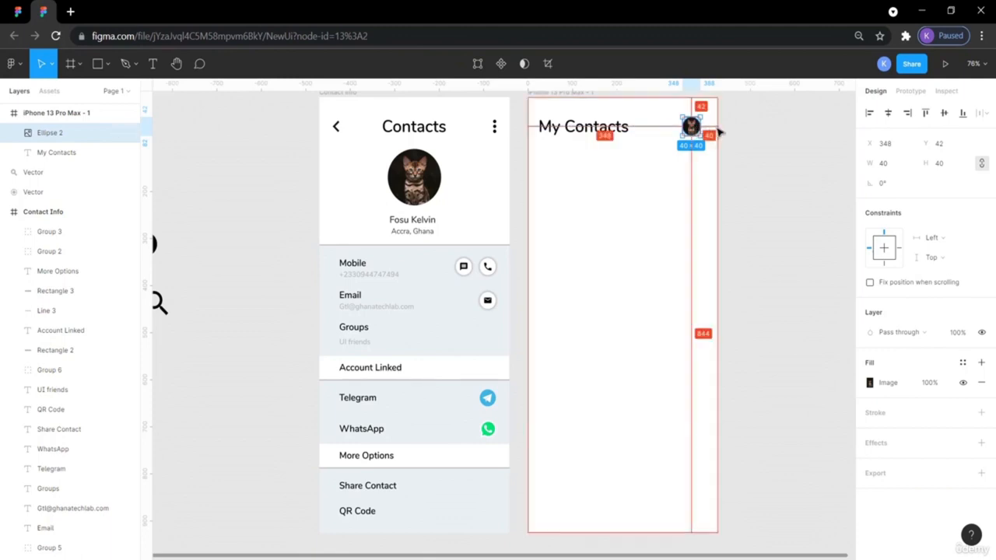
pyautogui.press('Right')
pyautogui.press('Right')
pyautogui.press('Right')
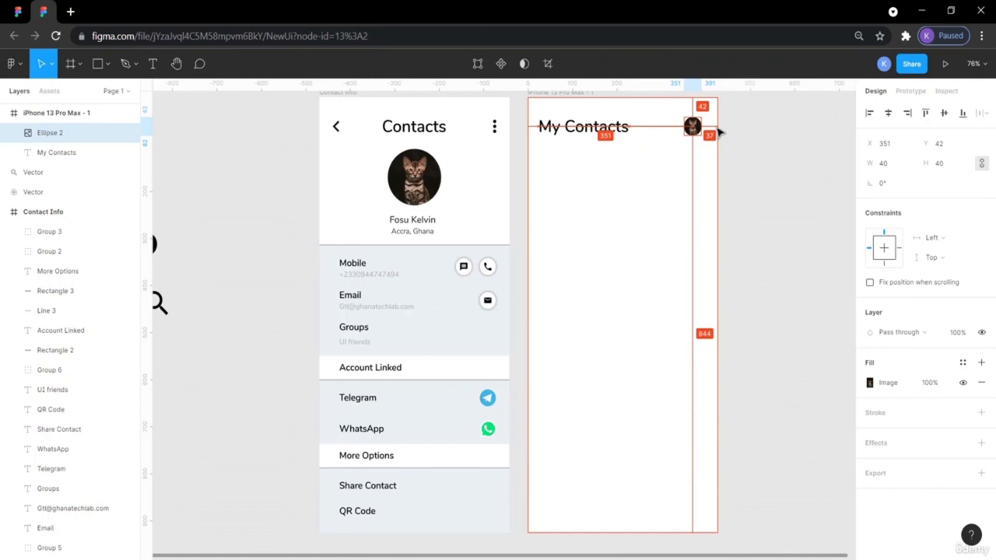
pyautogui.press('Right')
pyautogui.press('Right')
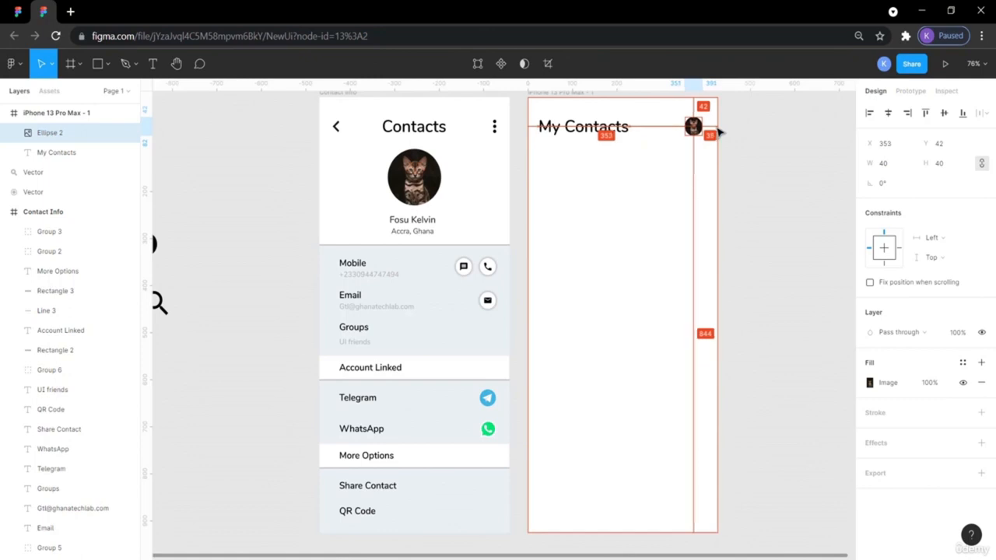
pyautogui.click(738, 144)
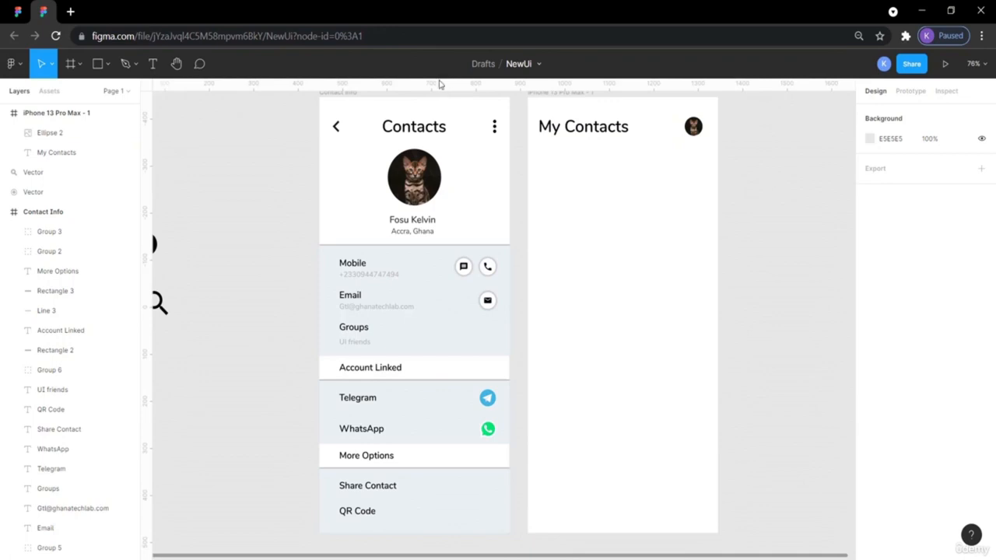
pyautogui.click(19, 11)
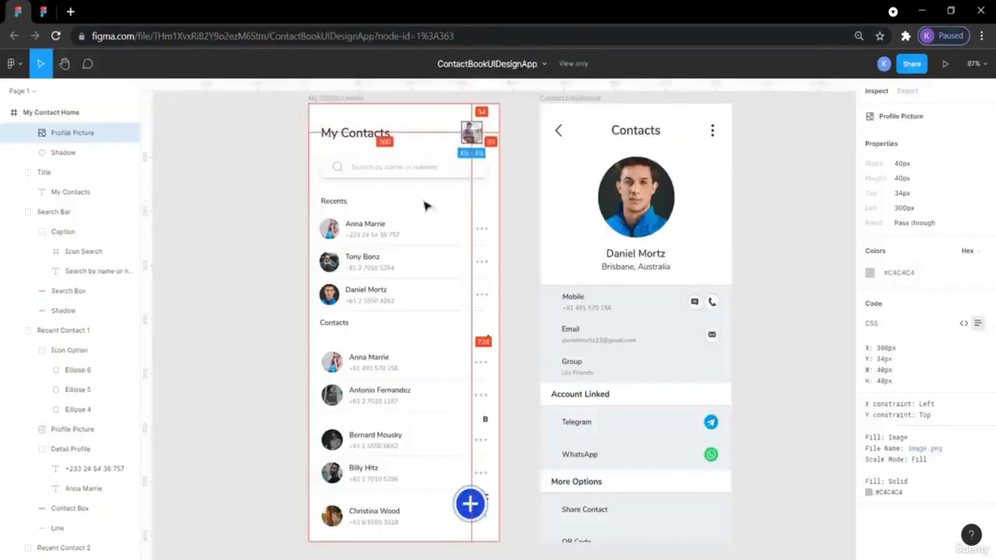
# - Draw a rectangle under the My Contacts title in the iPhone frame
pyautogui.click(238, 196)
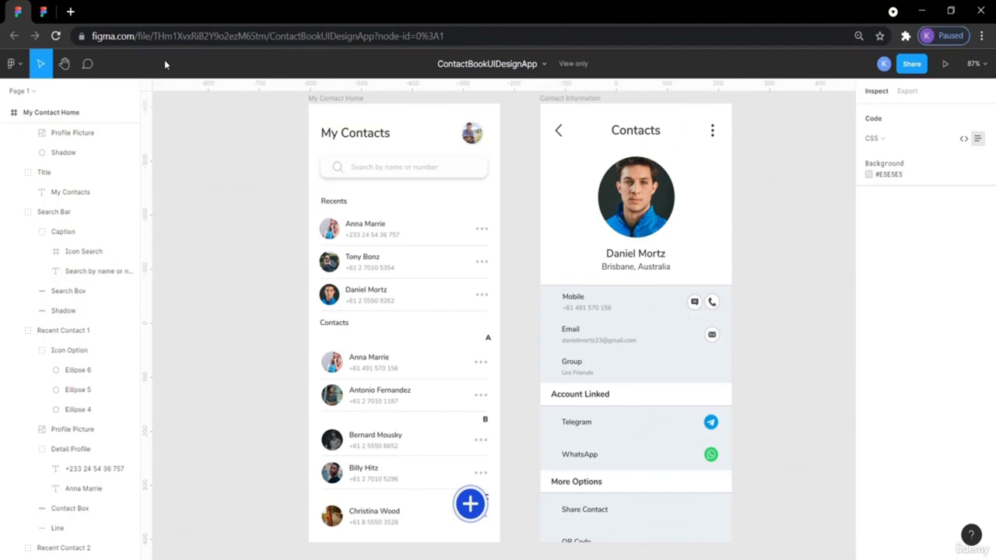
pyautogui.click(44, 11)
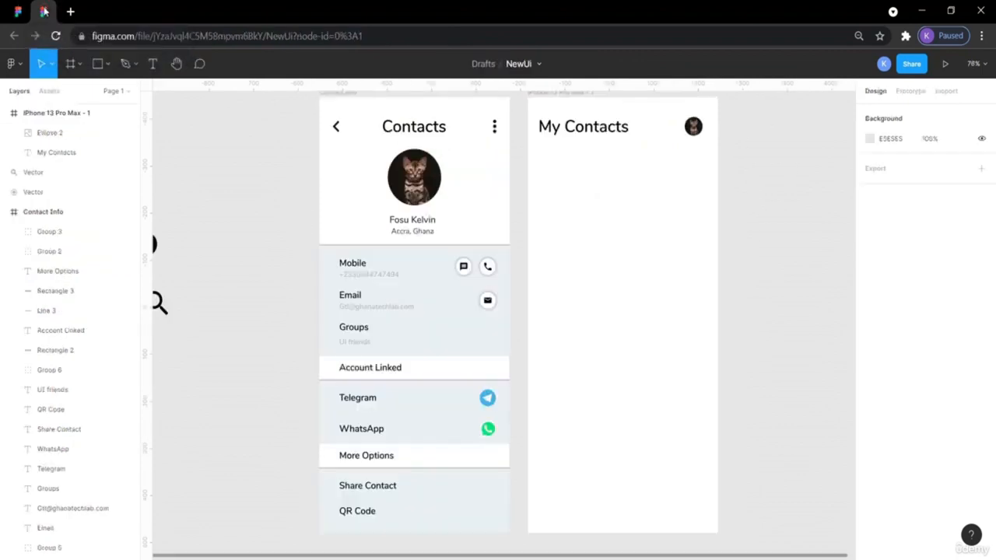
pyautogui.click(108, 65)
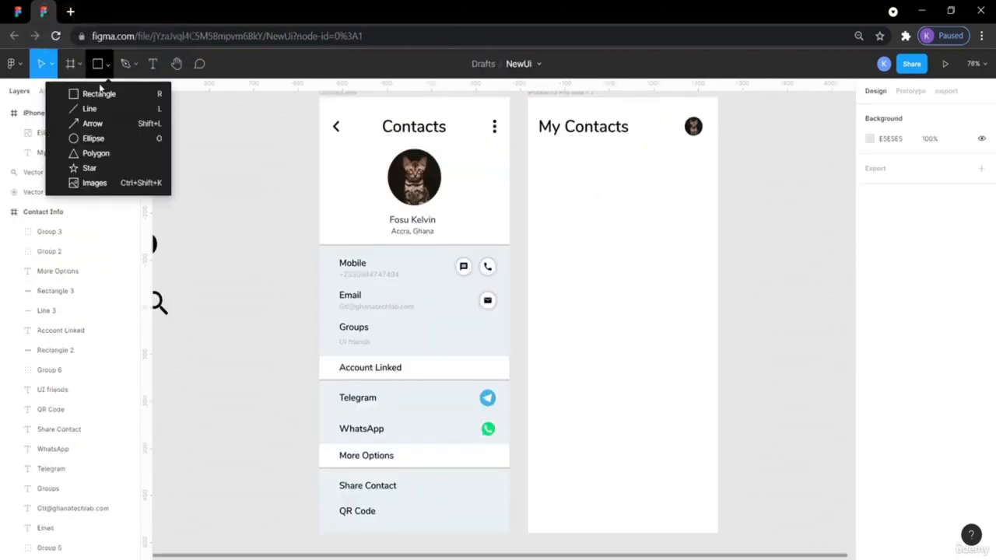
pyautogui.click(99, 93)
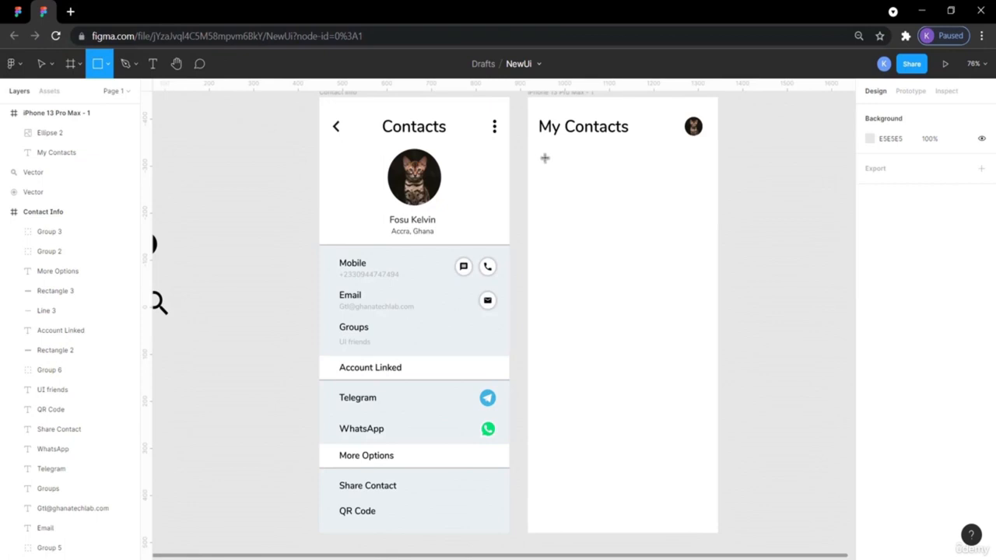
pyautogui.moveTo(536, 156); pyautogui.dragTo(705, 185)
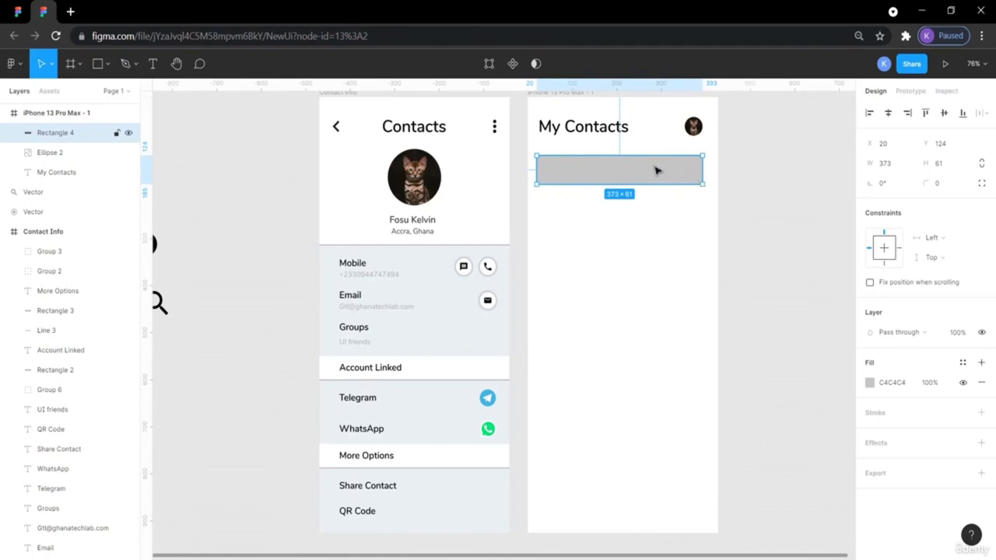
# - Check the reference search bar's placeholder and box size, then return to NewUi
pyautogui.click(18, 11)
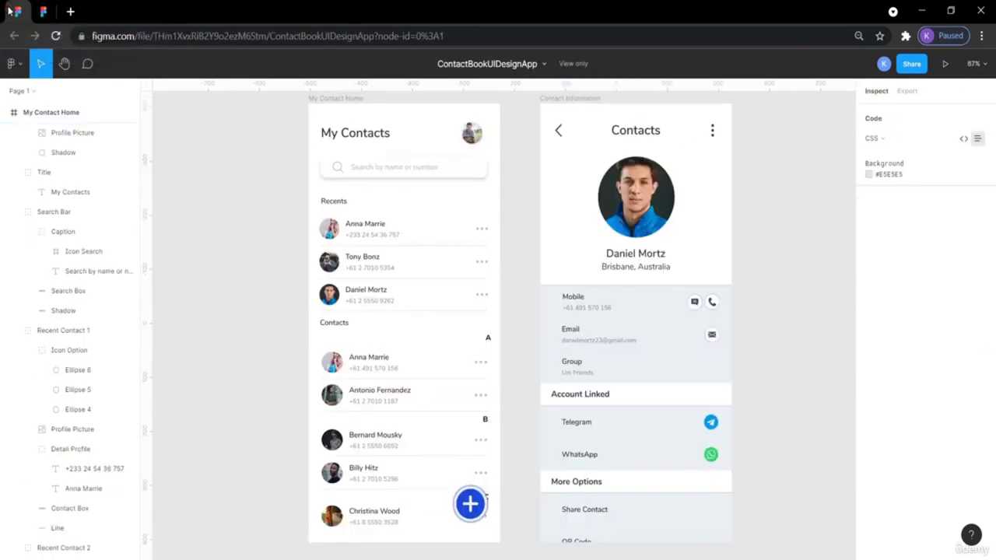
pyautogui.click(410, 163)
pyautogui.click(457, 168)
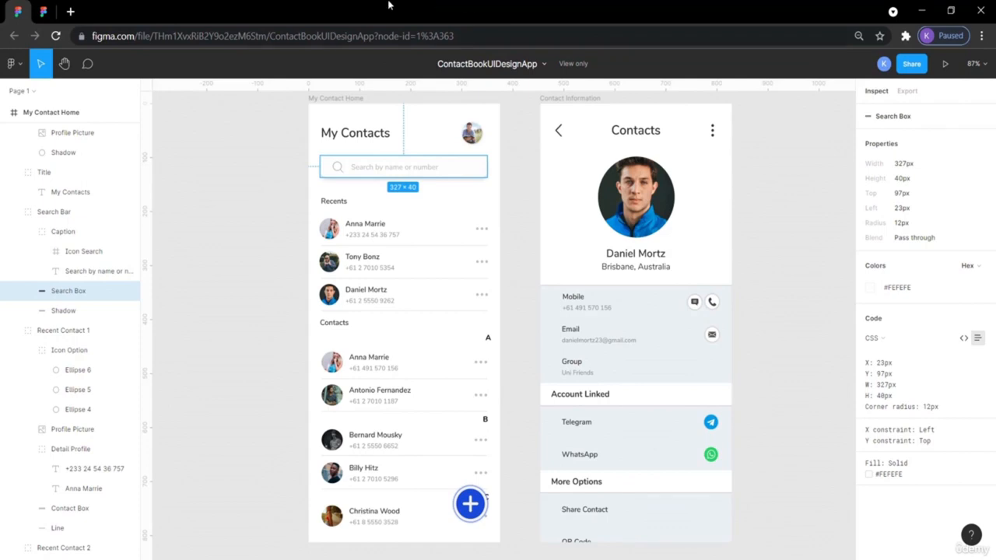
pyautogui.click(43, 12)
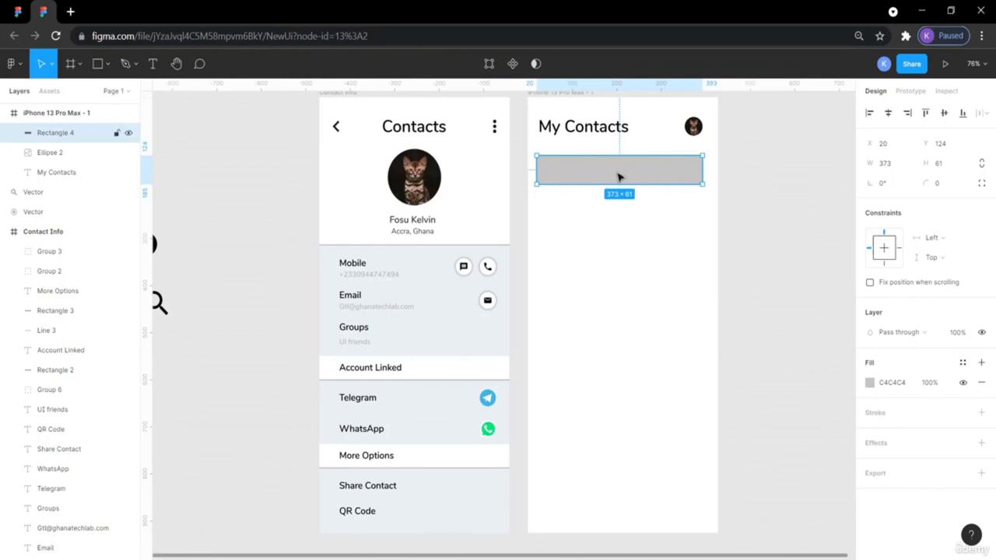
# - Give the search bar rectangle a 12 px corner radius
pyautogui.click(941, 189)
pyautogui.write('12')
pyautogui.click(802, 196)
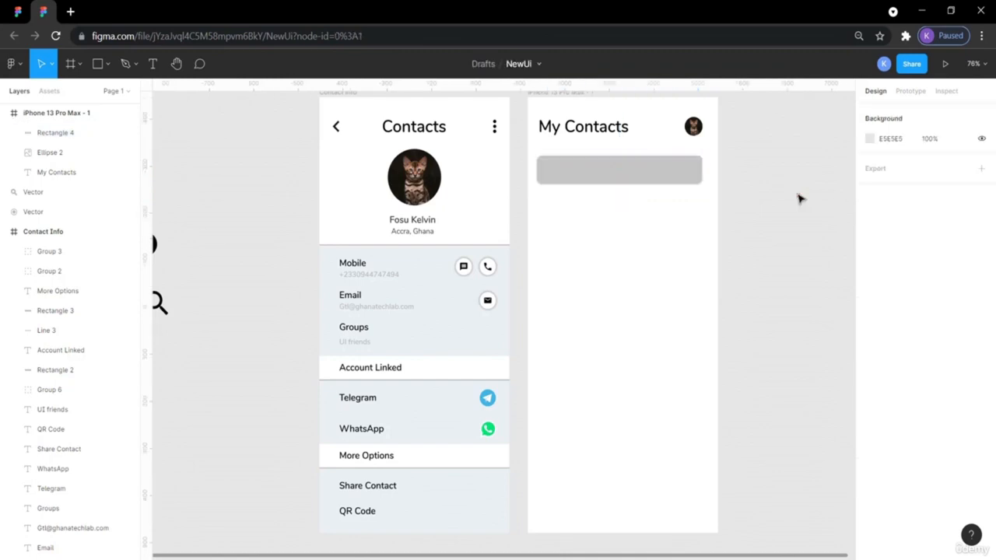
pyautogui.click(627, 184)
# - Match the reference search box by resizing the rectangle to 327×40
pyautogui.click(17, 12)
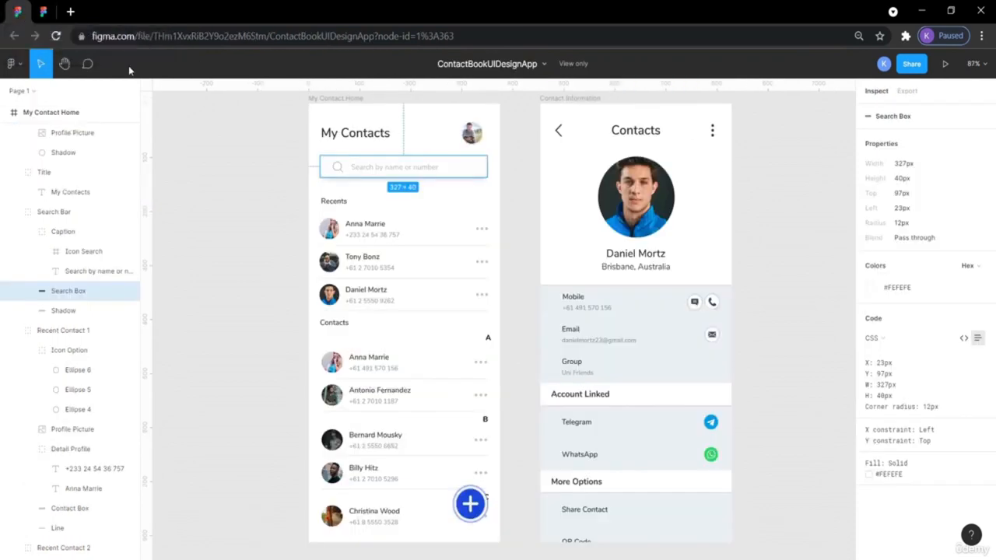
pyautogui.click(249, 187)
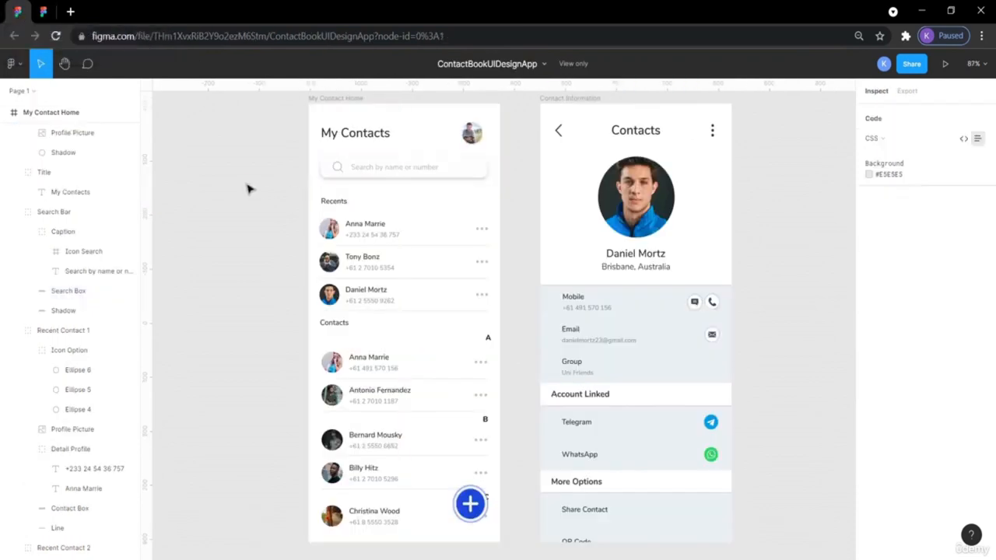
pyautogui.click(470, 165)
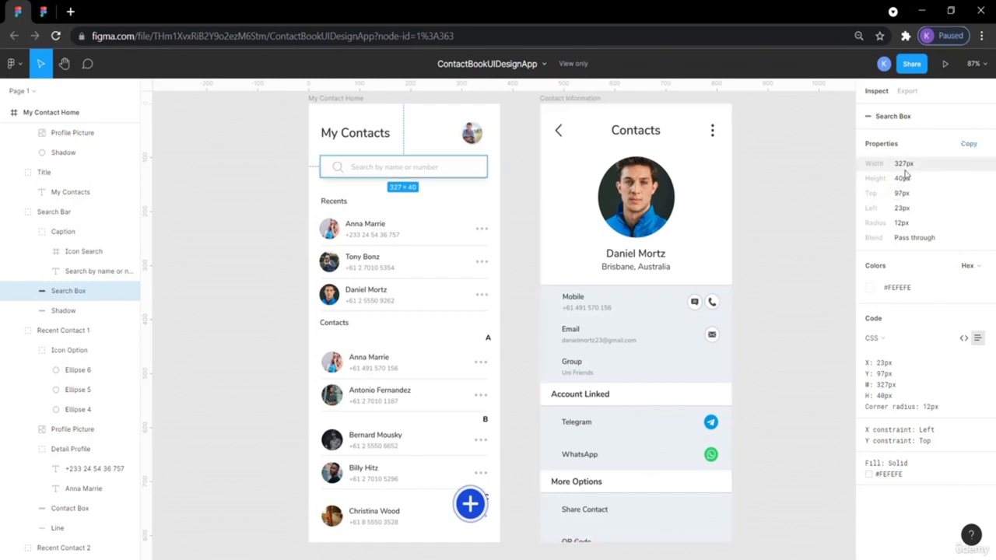
pyautogui.click(43, 11)
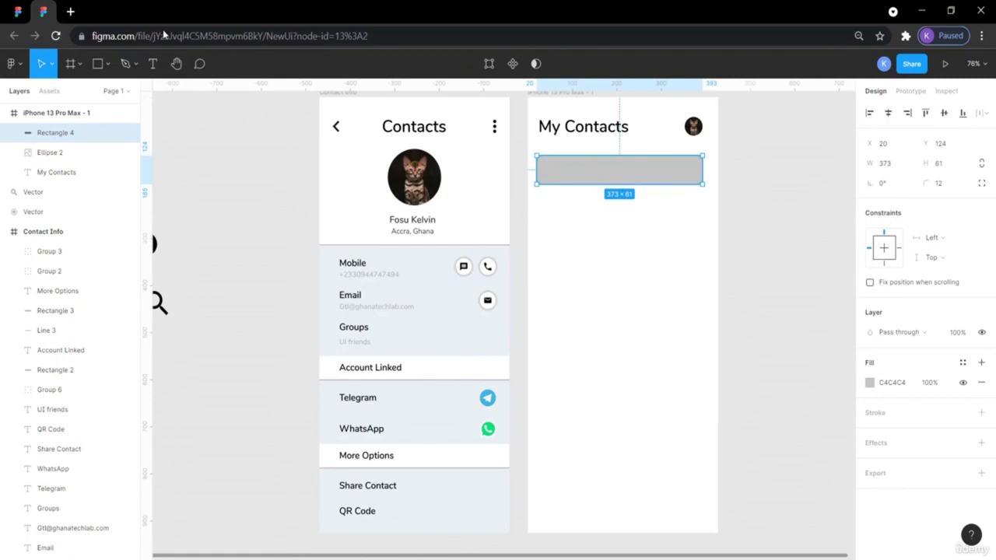
pyautogui.click(941, 163)
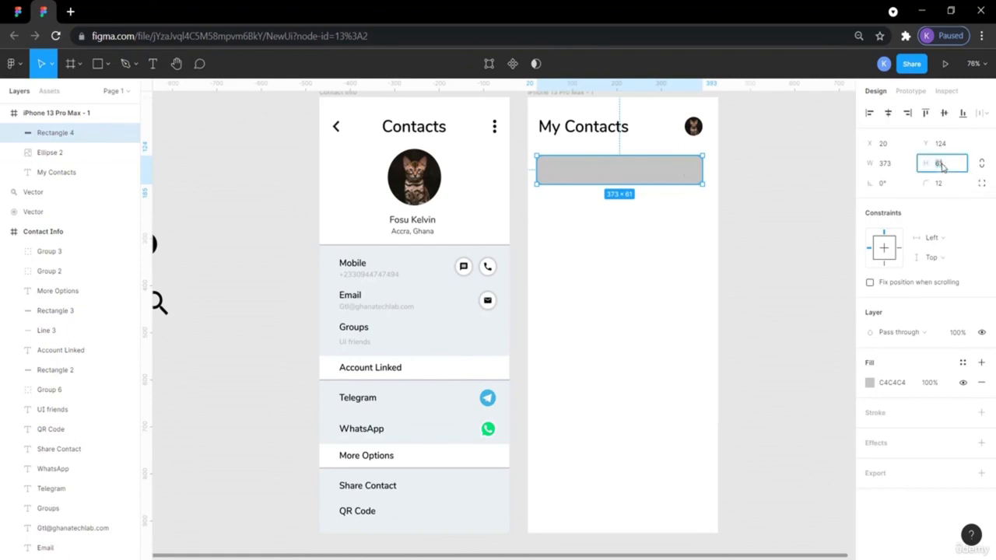
pyautogui.press('Return')
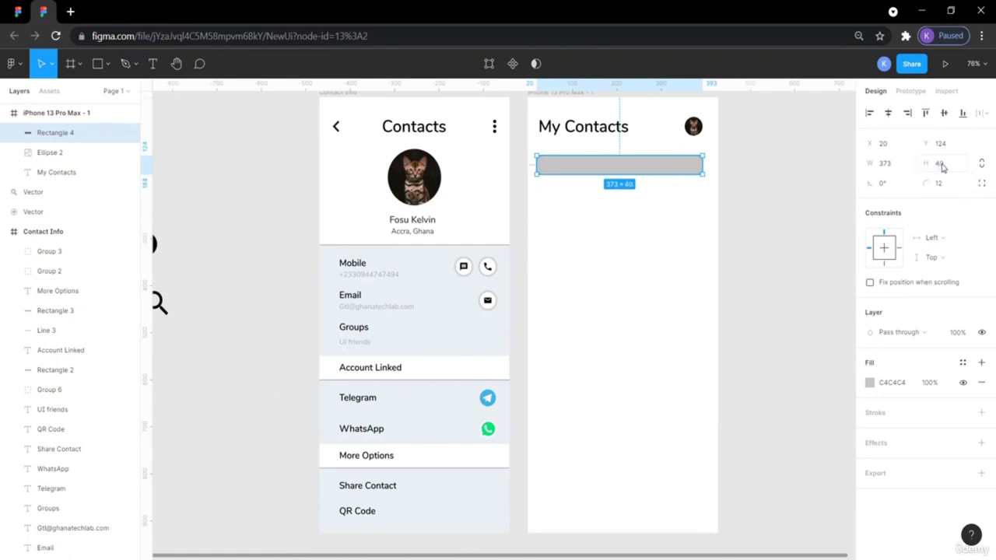
pyautogui.click(892, 164)
pyautogui.press('Return')
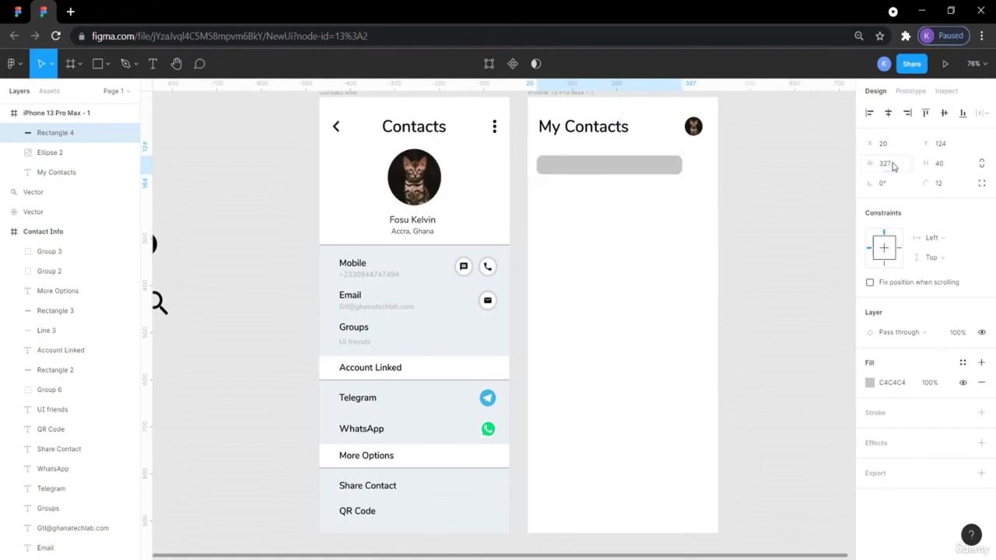
# - Move the search bar rectangle to X 50, Y 127 under the heading
pyautogui.click(18, 11)
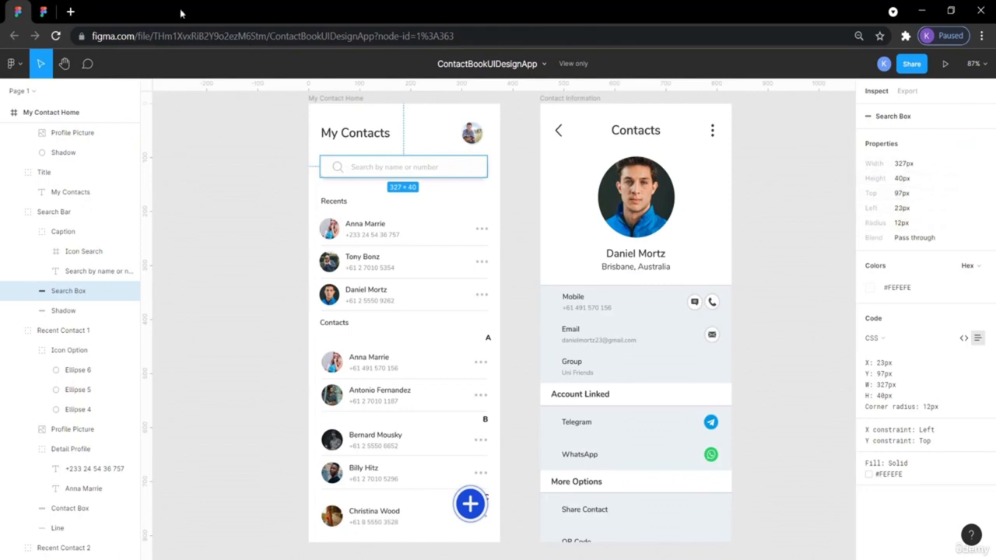
pyautogui.click(49, 9)
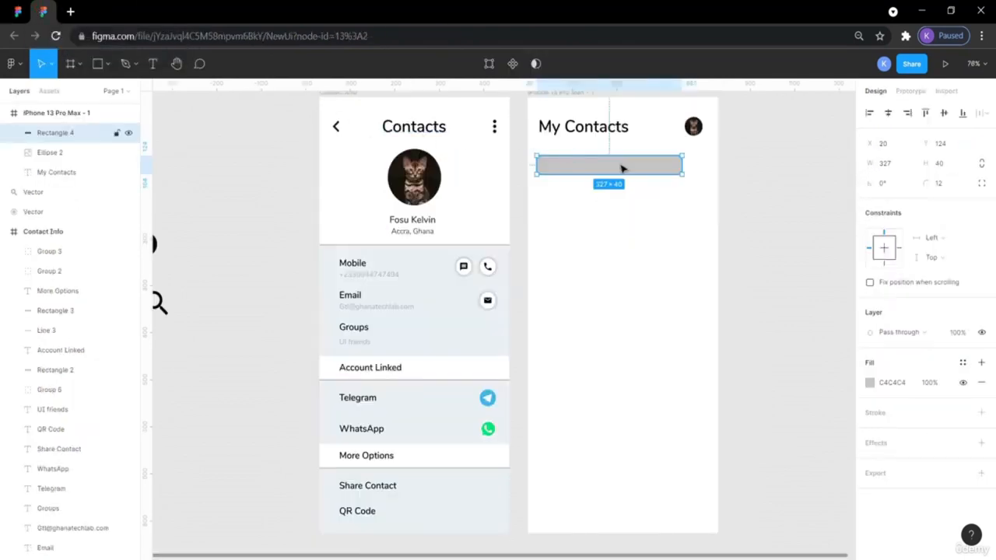
pyautogui.moveTo(620, 166)
pyautogui.mouseDown()
pyautogui.moveTo(643, 165)
pyautogui.moveTo(635, 167)
pyautogui.mouseUp()
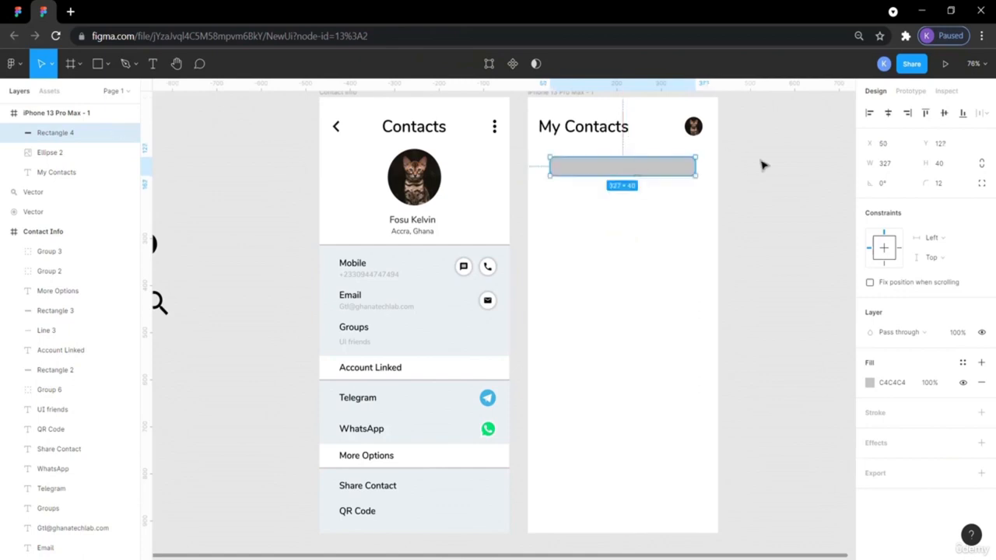
pyautogui.click(803, 205)
pyautogui.click(607, 165)
pyautogui.click(870, 391)
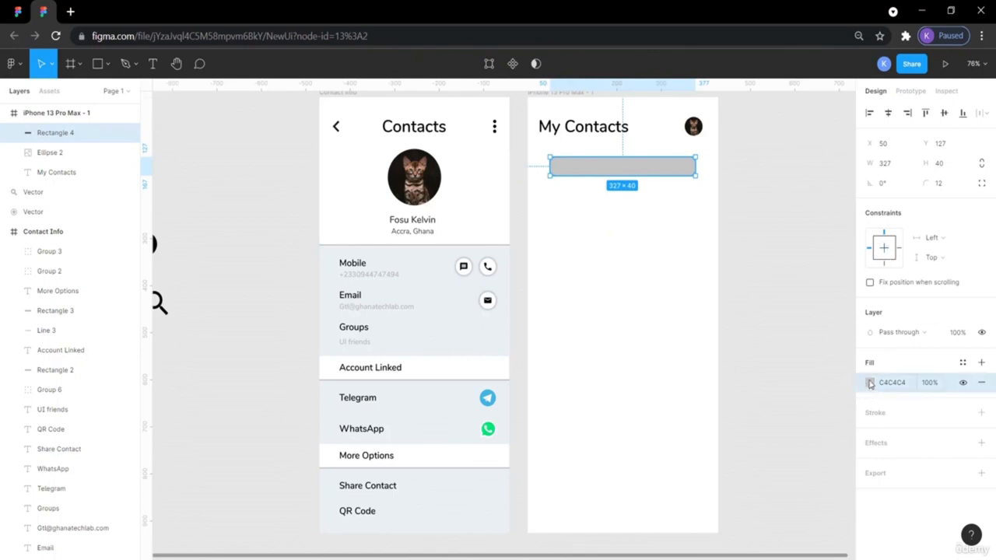
# - Set the search bar rectangle's fill to #FFFFFF, then view the reference design
pyautogui.click(891, 383)
pyautogui.click(871, 386)
pyautogui.click(871, 384)
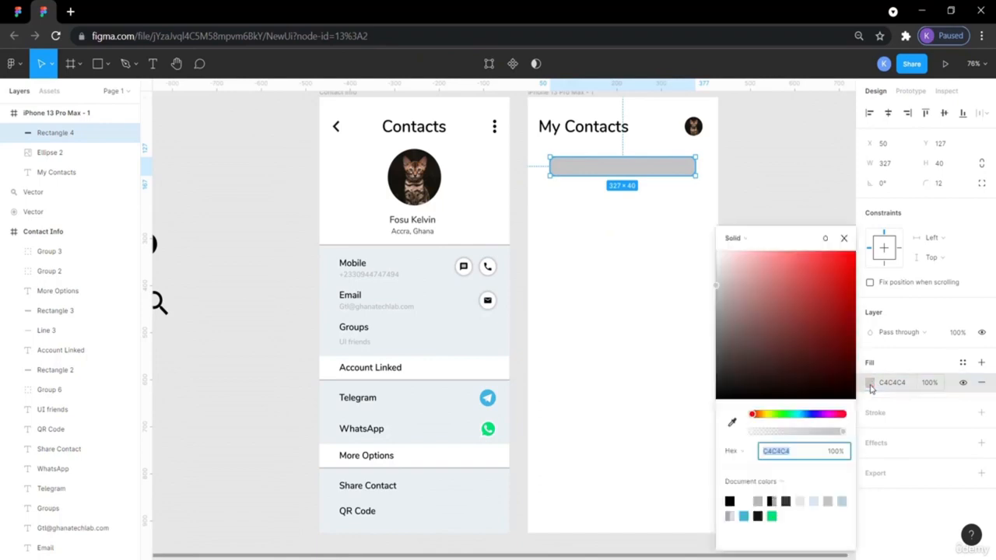
pyautogui.write('ffffff')
pyautogui.press('Return')
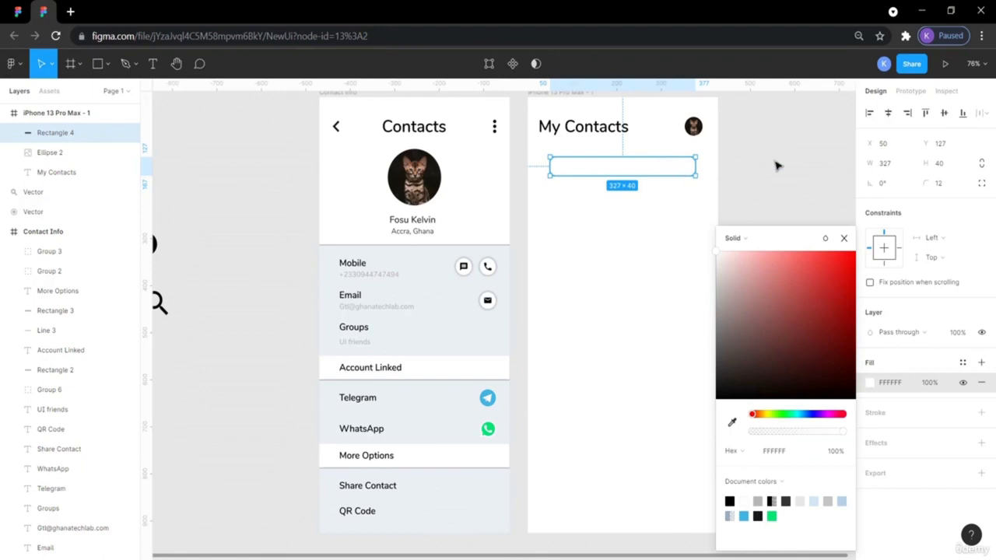
pyautogui.click(776, 164)
pyautogui.click(571, 164)
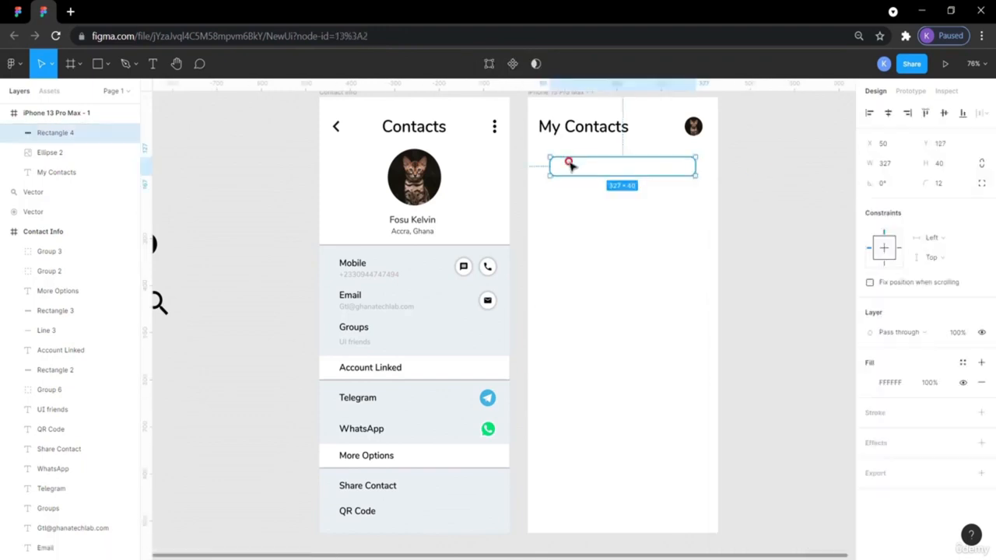
pyautogui.click(16, 12)
pyautogui.click(263, 179)
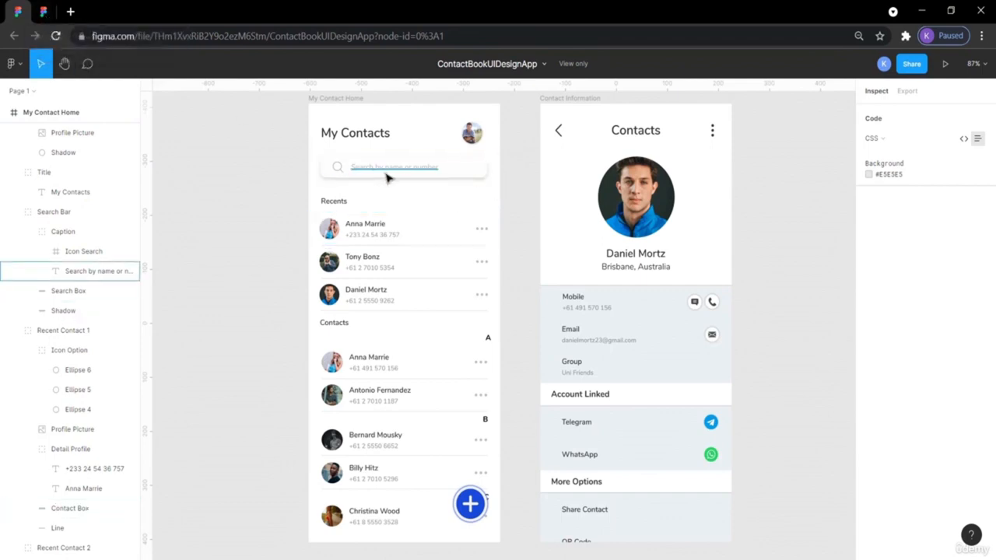
# - Read the reference Search Box's 327×40, 12 px-radius specs, then go back to NewUi
pyautogui.click(473, 167)
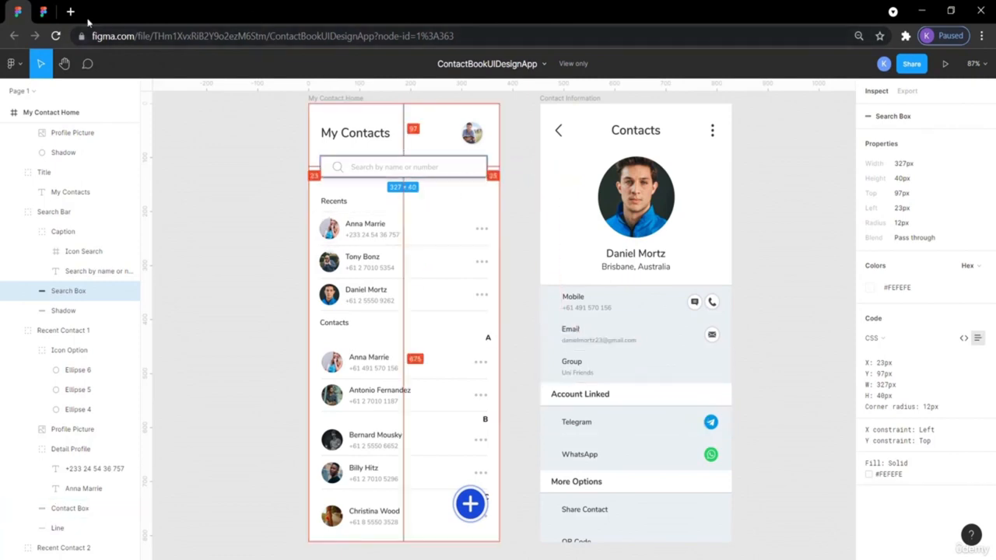
pyautogui.click(58, 13)
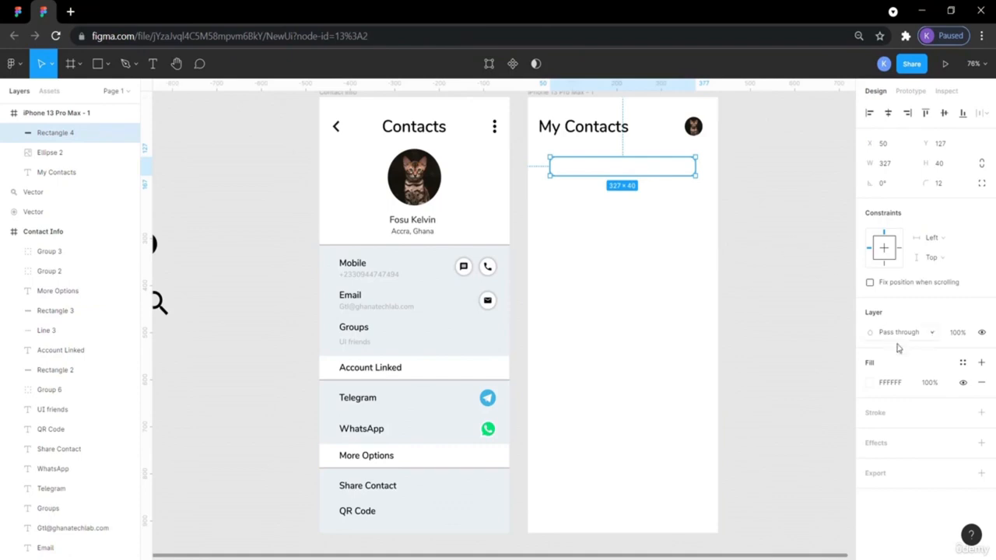
# - Add a drop shadow to the search rectangle and preview how it looks
pyautogui.click(875, 444)
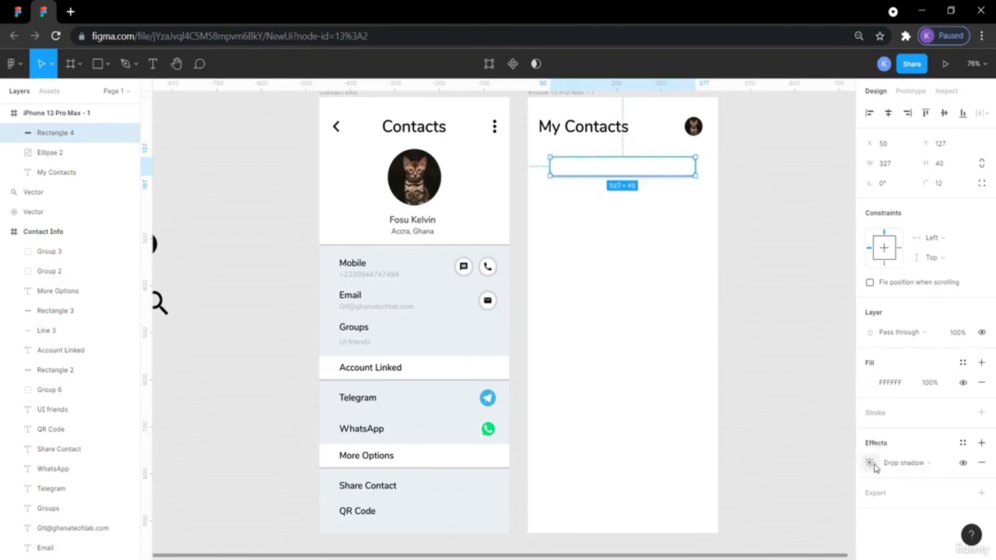
pyautogui.click(870, 463)
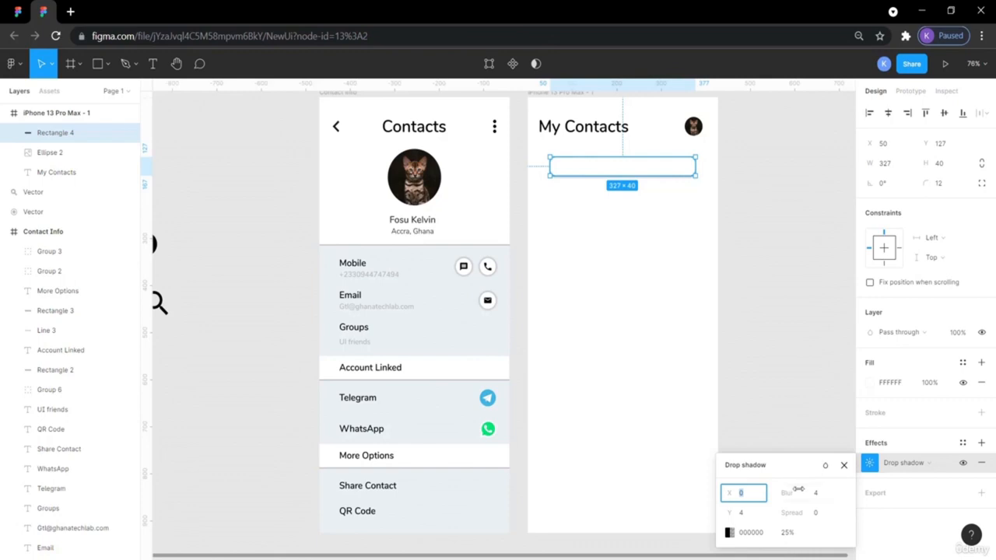
pyautogui.click(783, 385)
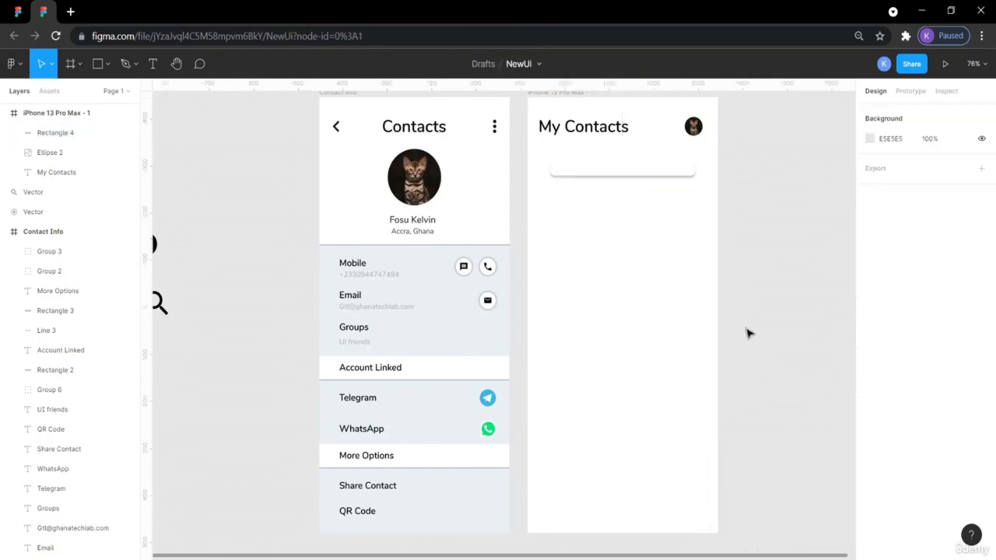
pyautogui.click(687, 166)
pyautogui.click(771, 260)
pyautogui.click(671, 173)
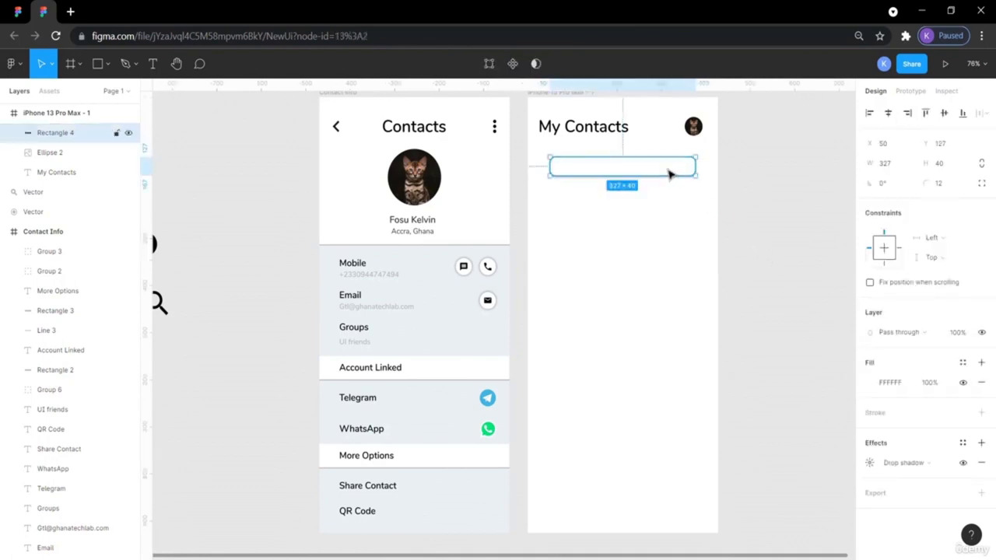
pyautogui.click(869, 463)
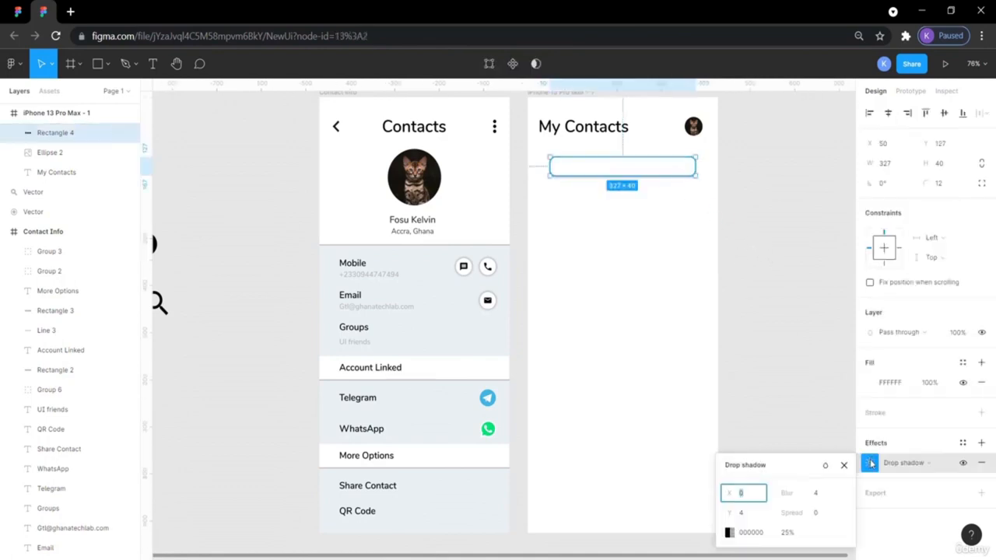
# - Try a shadow blur of 5 and vertical offset of 0, then preview
pyautogui.click(814, 494)
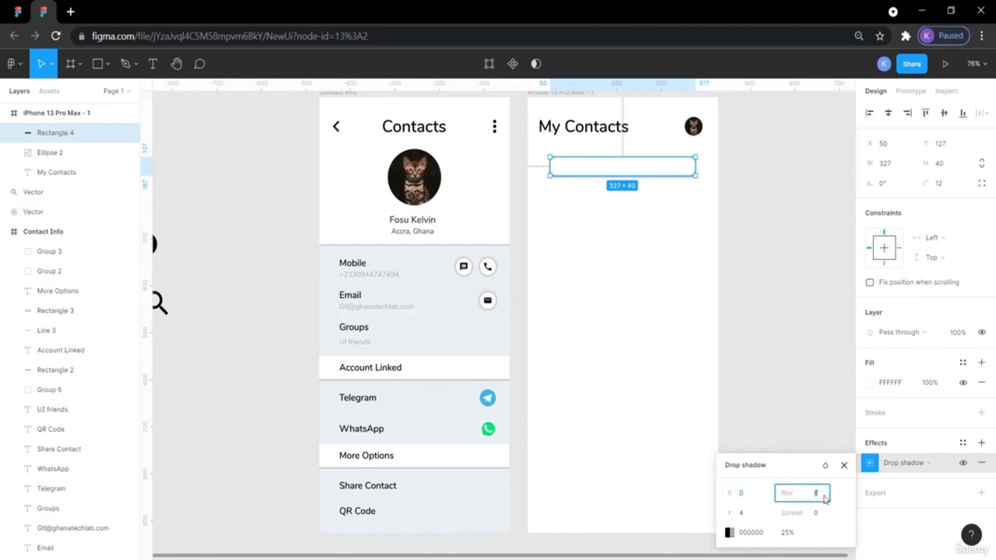
pyautogui.write('5')
pyautogui.press('Return')
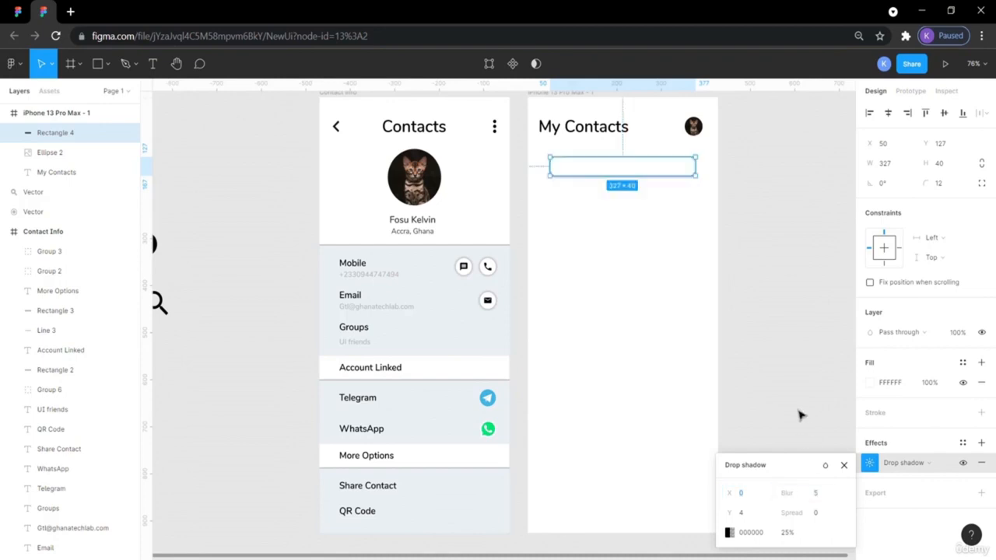
pyautogui.click(746, 515)
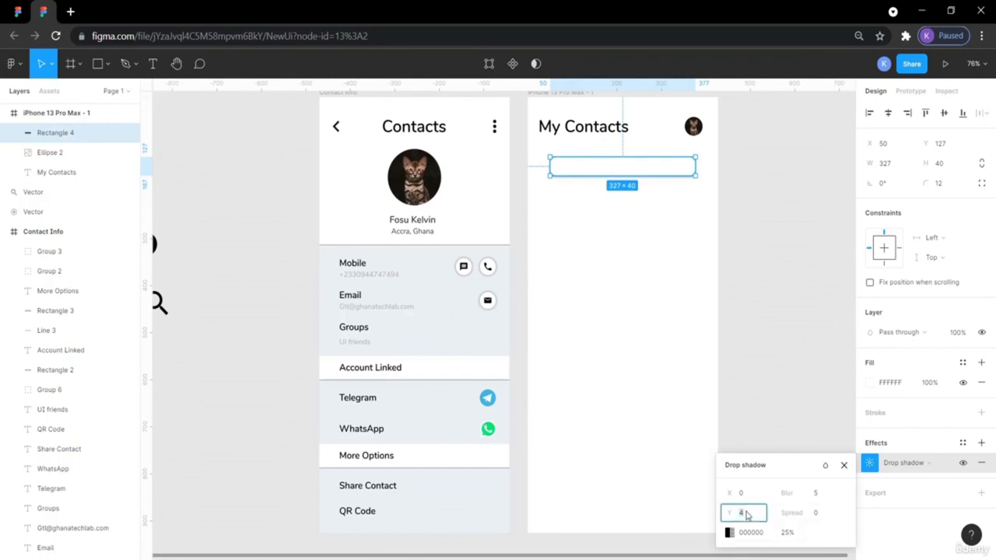
pyautogui.press('Return')
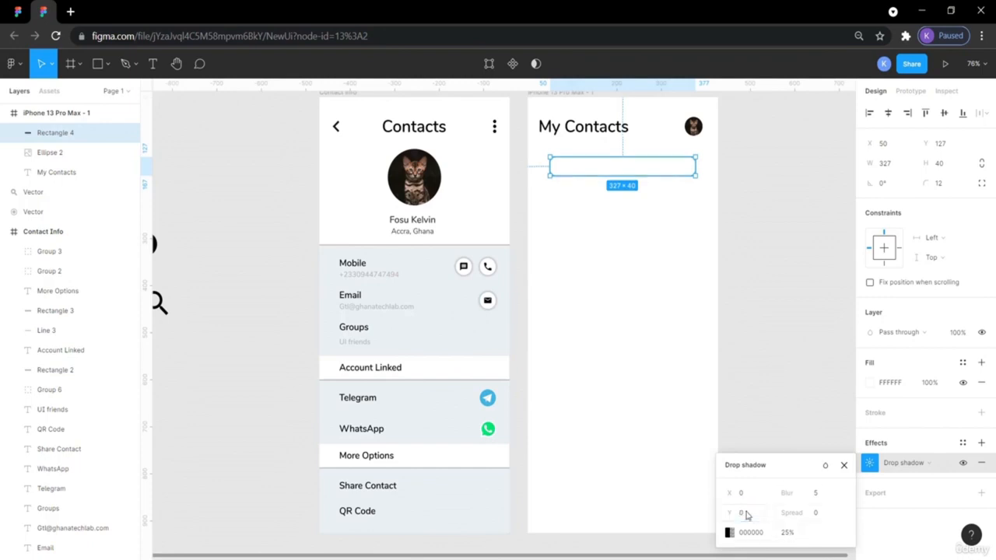
pyautogui.click(720, 382)
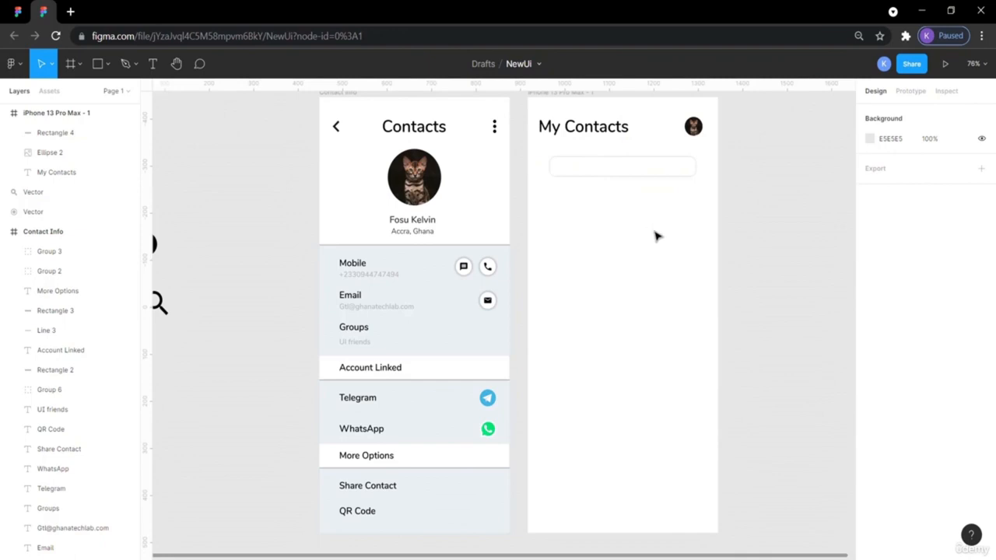
pyautogui.click(658, 174)
pyautogui.click(765, 276)
# - Refine the drop shadow to blur 12 and Y 2, previewing between edits
pyautogui.hscroll(2, 638, 183)
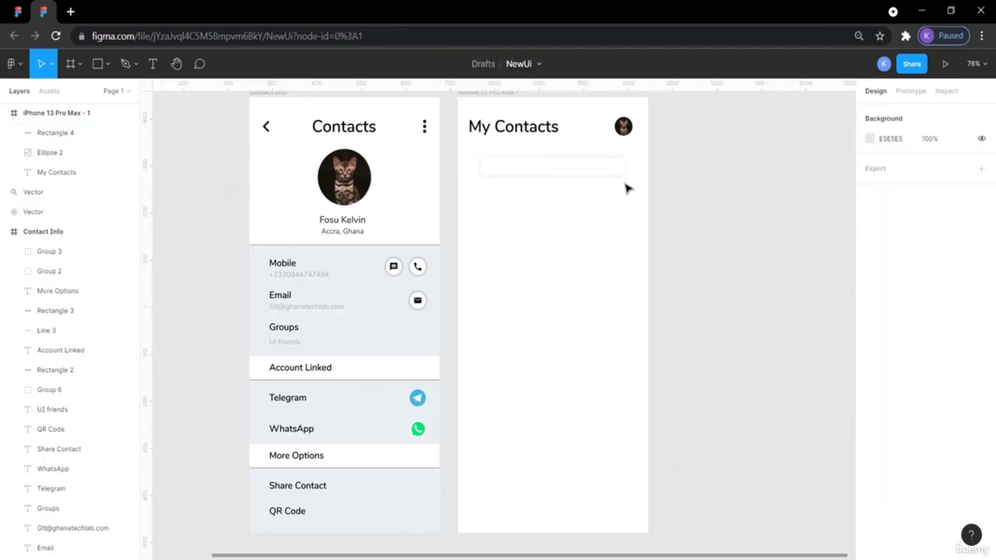
pyautogui.click(619, 173)
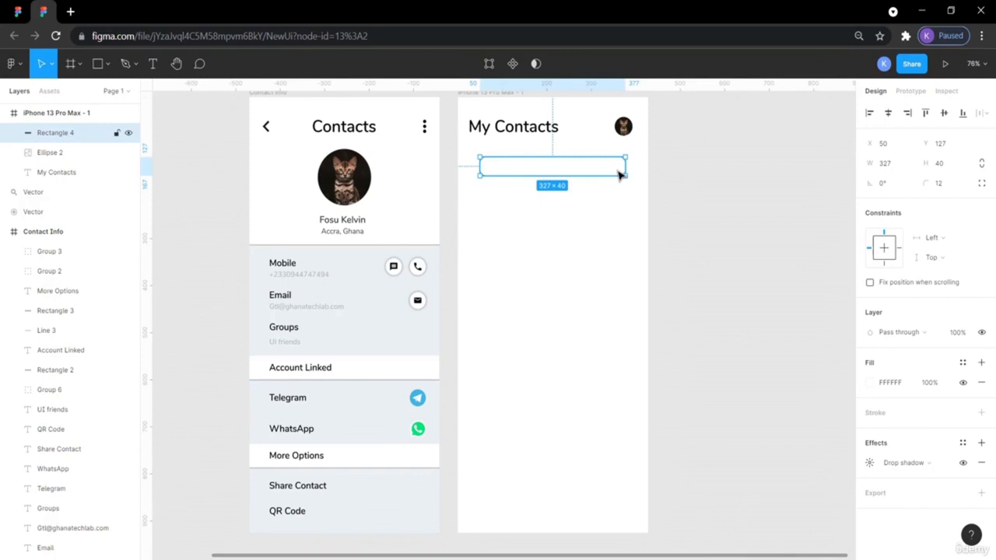
pyautogui.click(869, 463)
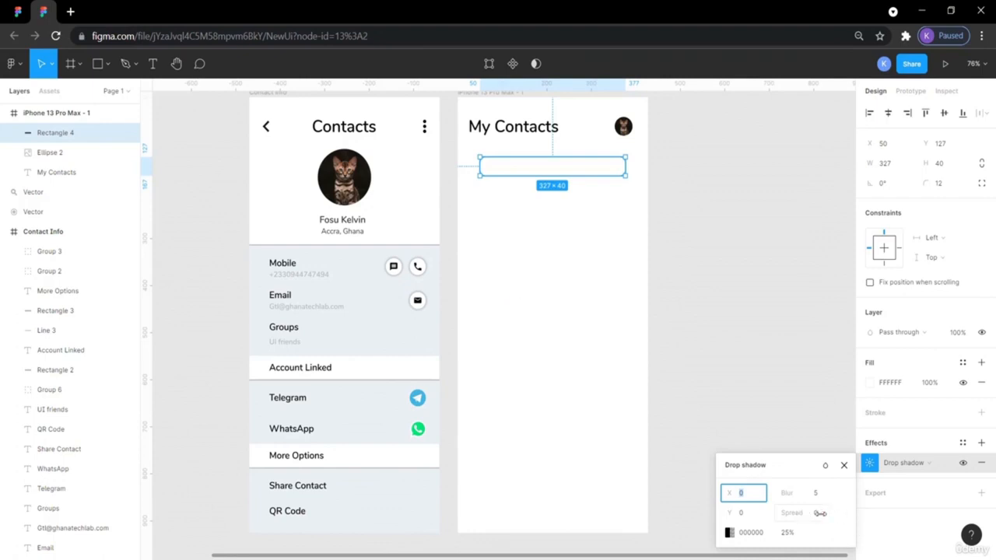
pyautogui.click(694, 334)
pyautogui.click(507, 162)
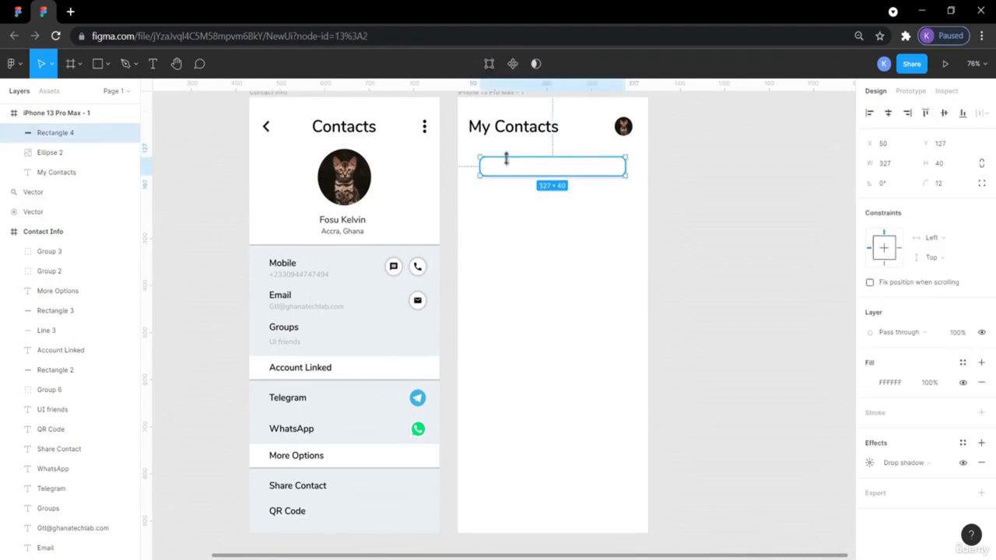
pyautogui.click(870, 463)
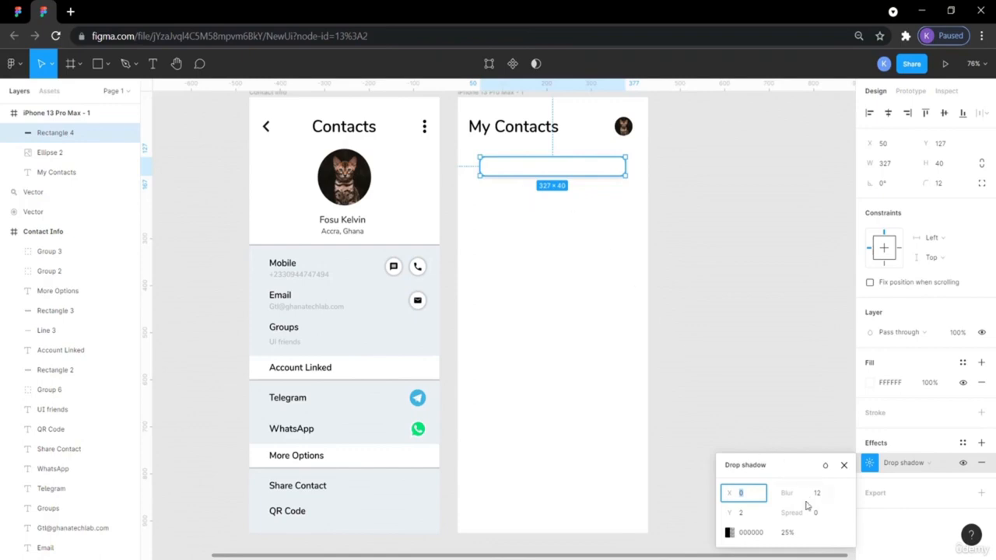
pyautogui.click(763, 340)
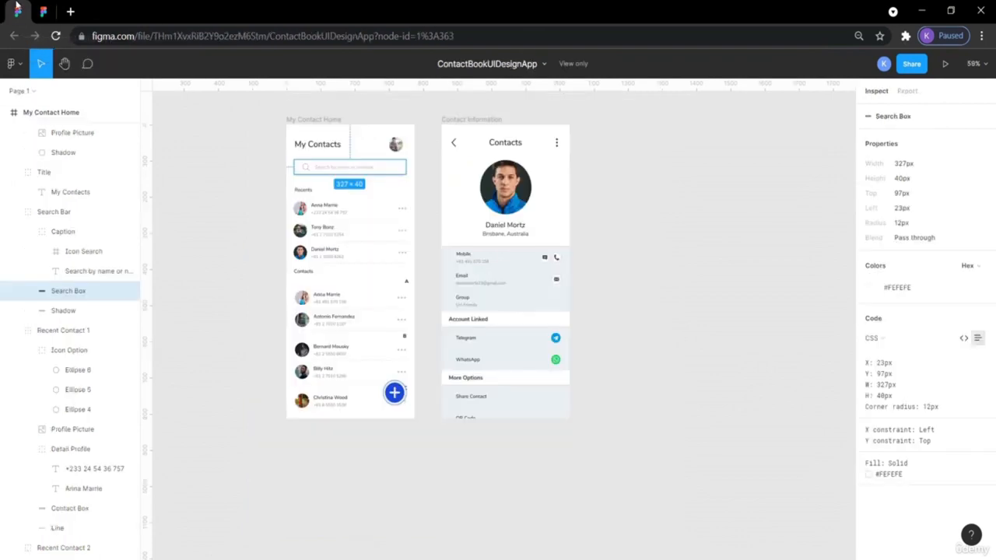
# - Compare the draft's search rectangle with the reference design's Search Box
pyautogui.moveTo(289, 170)
pyautogui.click(44, 11)
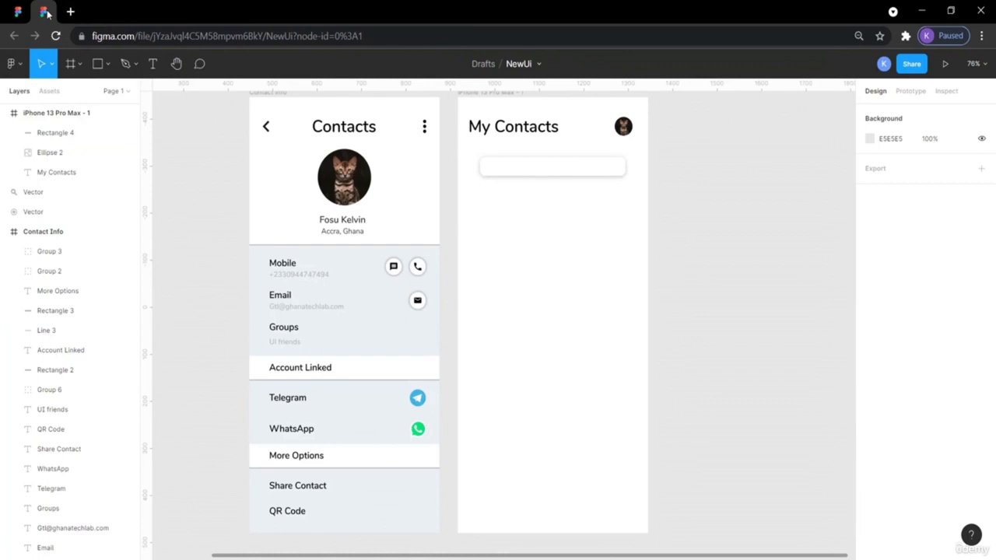
pyautogui.click(500, 172)
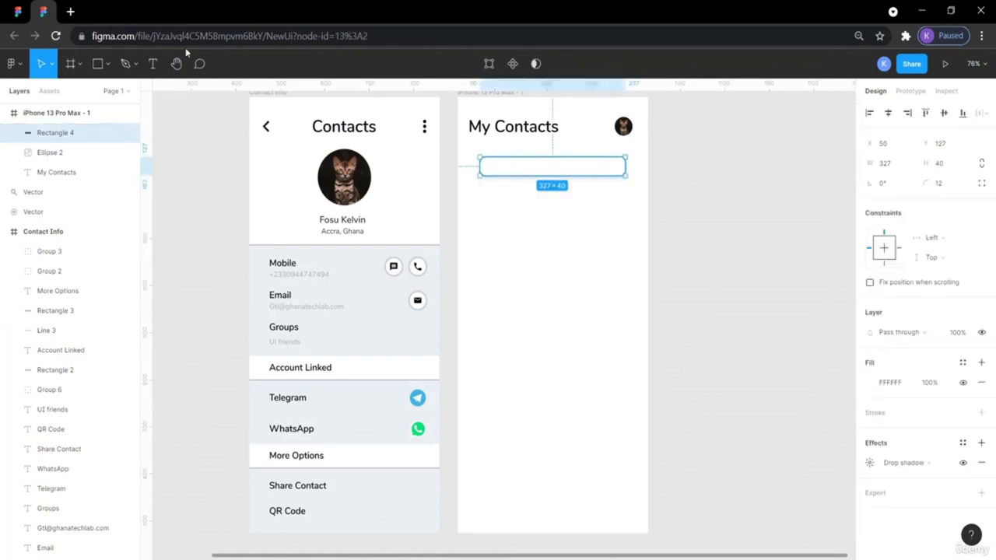
pyautogui.click(18, 11)
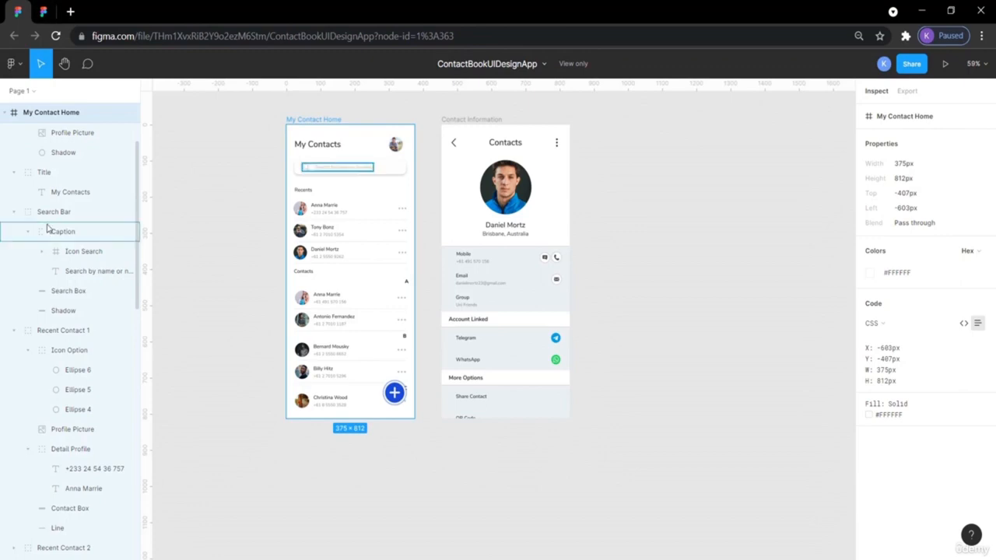
pyautogui.click(43, 13)
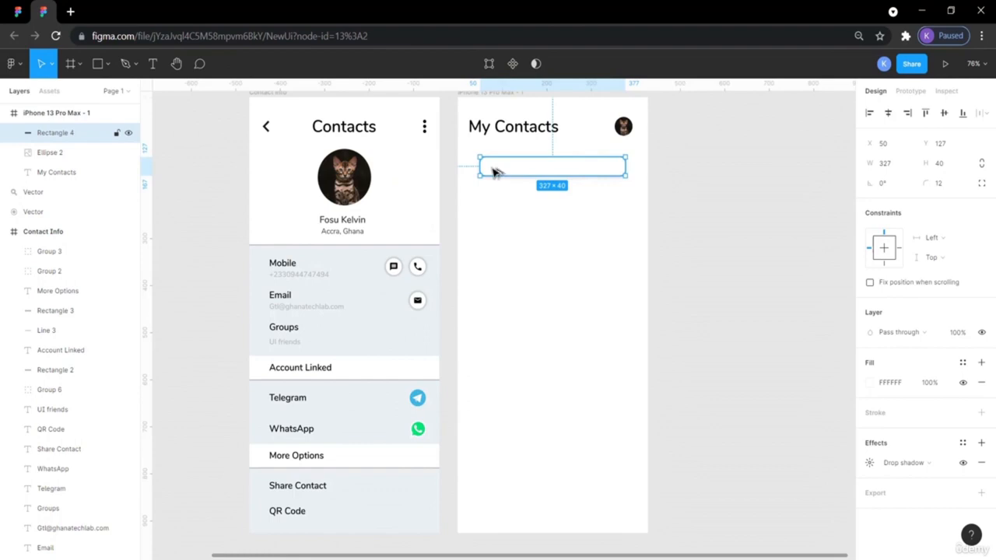
# - Move the search rectangle left and widen it toward the frame's right edge
pyautogui.press('alt')
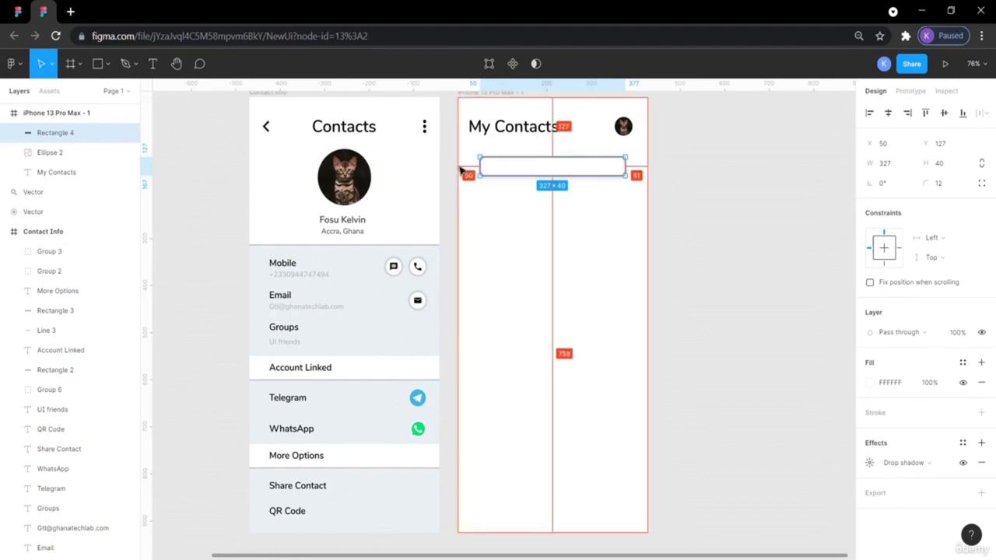
pyautogui.press('Left')
pyautogui.press('Left')
pyautogui.press('Left')
pyautogui.press('Left')
pyautogui.press('Left')
pyautogui.press('Left')
pyautogui.press('Left')
pyautogui.press('Left')
pyautogui.press('Left')
pyautogui.press('Left')
pyautogui.press('Left')
pyautogui.press('Left')
pyautogui.press('Left')
pyautogui.press('Left')
pyautogui.press('Left')
pyautogui.press('Left')
pyautogui.press('Left')
pyautogui.press('Left')
pyautogui.press('Left')
pyautogui.press('Left')
pyautogui.press('Left')
pyautogui.press('Left')
pyautogui.press('Left')
pyautogui.press('Left')
pyautogui.press('Left')
pyautogui.press('Left')
pyautogui.press('Left')
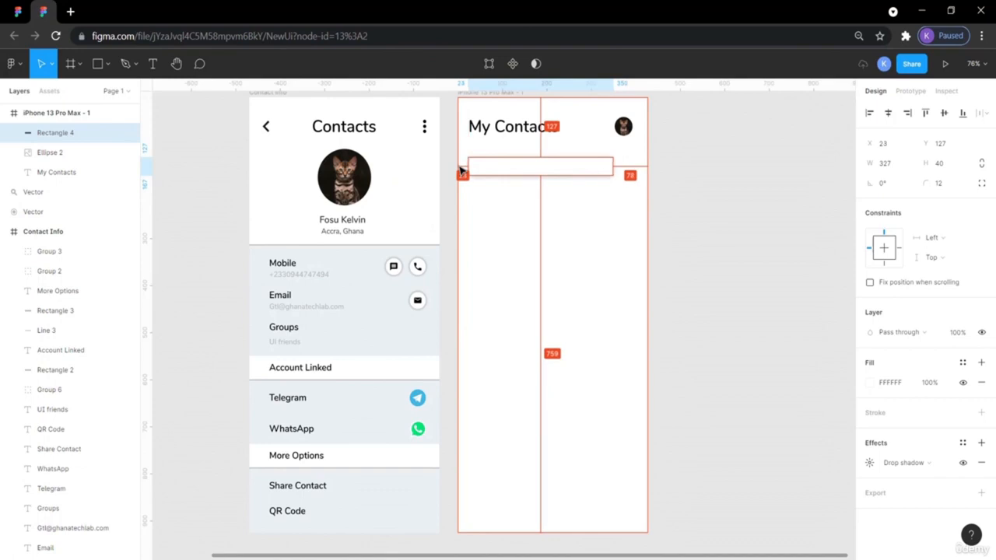
pyautogui.click(773, 247)
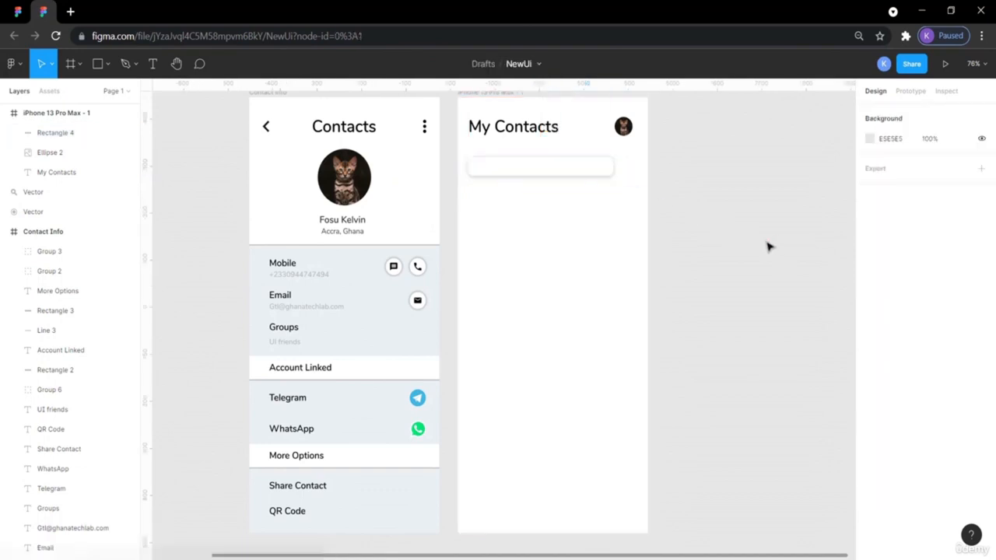
pyautogui.click(610, 170)
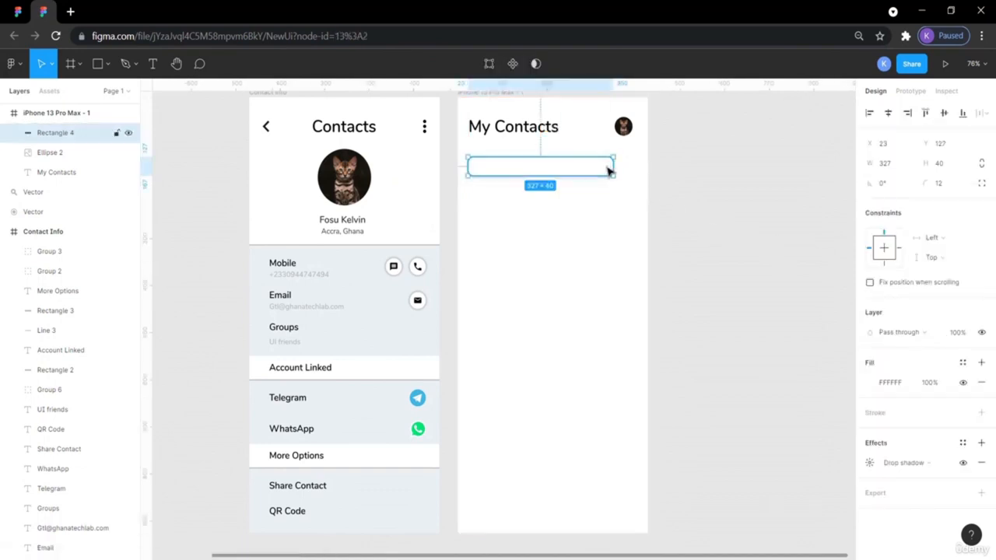
pyautogui.moveTo(612, 168); pyautogui.dragTo(637, 170)
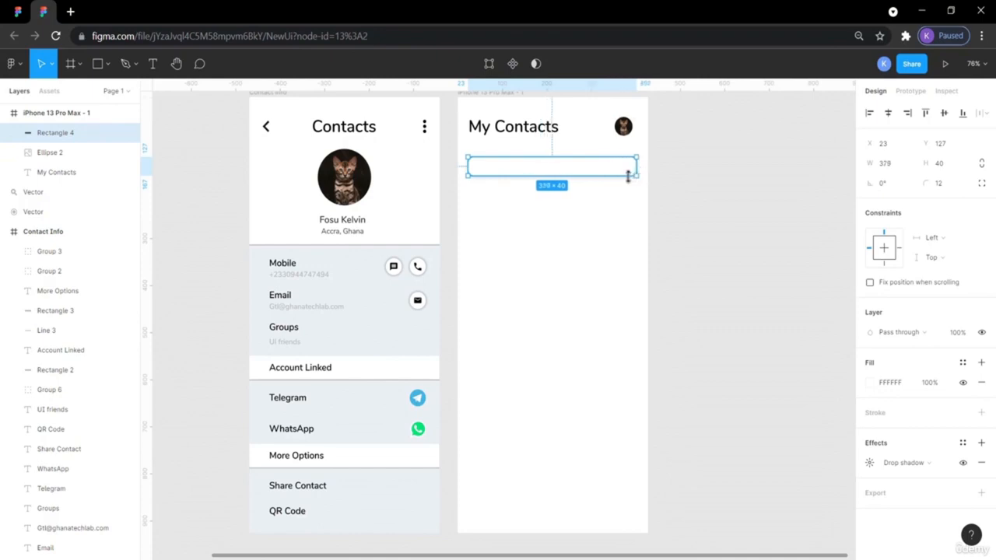
pyautogui.press('alt')
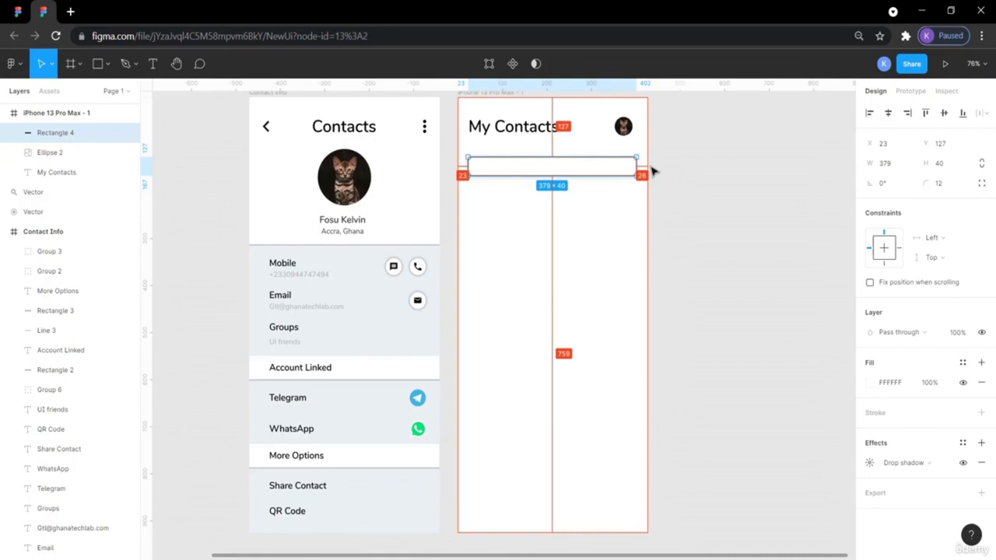
pyautogui.click(720, 213)
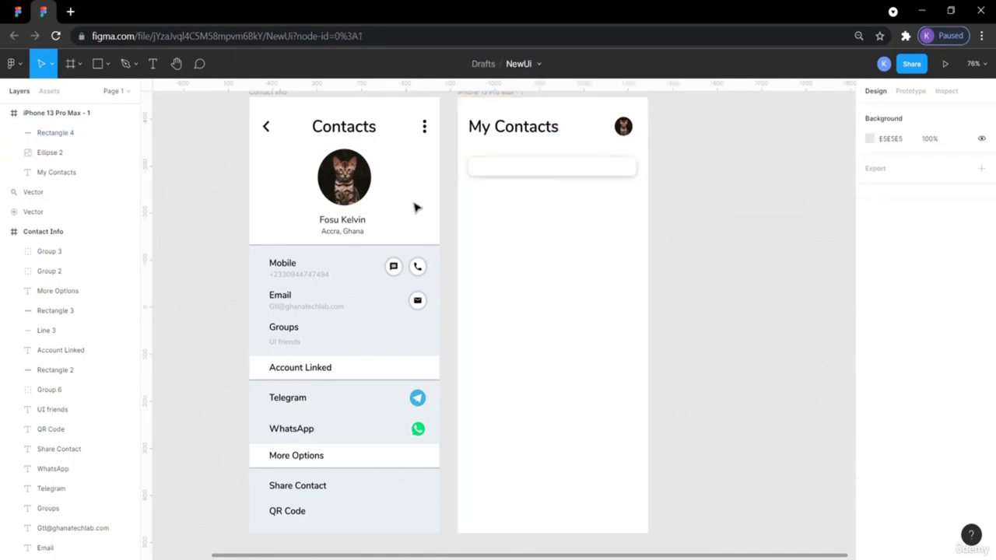
# - Check the reference Search Box specs and confirm the 379×40 bar's equal 23 px margins
pyautogui.moveTo(5, 4); pyautogui.dragTo(2, 225)
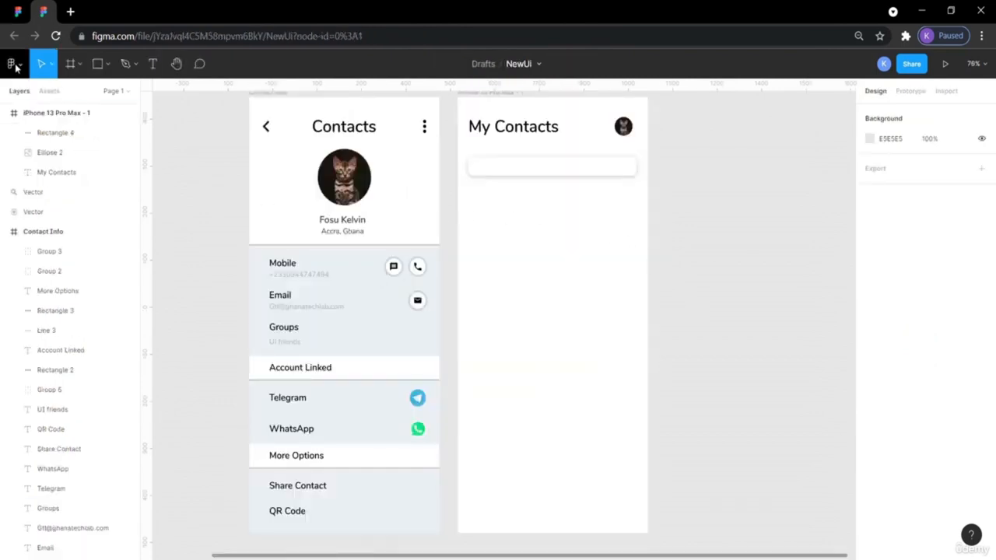
pyautogui.click(17, 11)
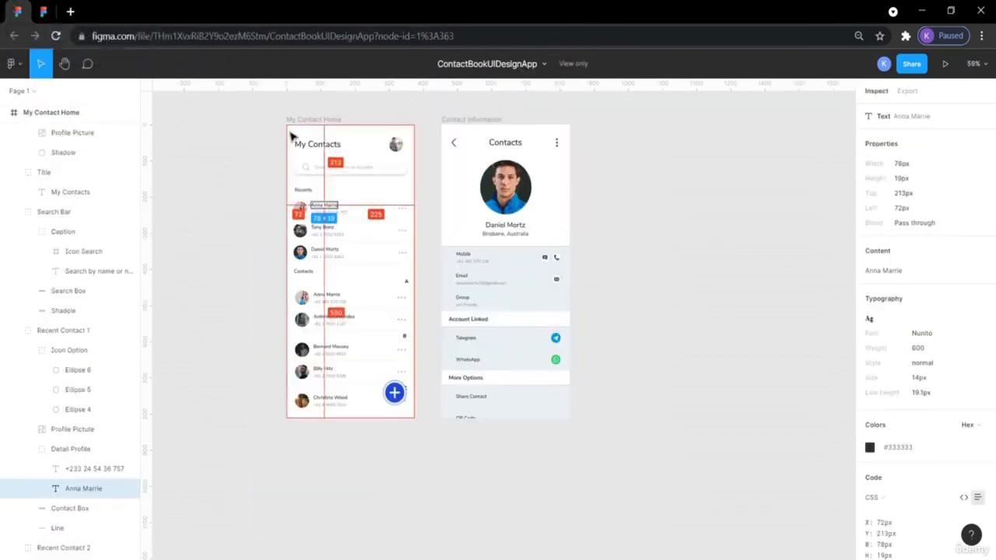
pyautogui.click(412, 170)
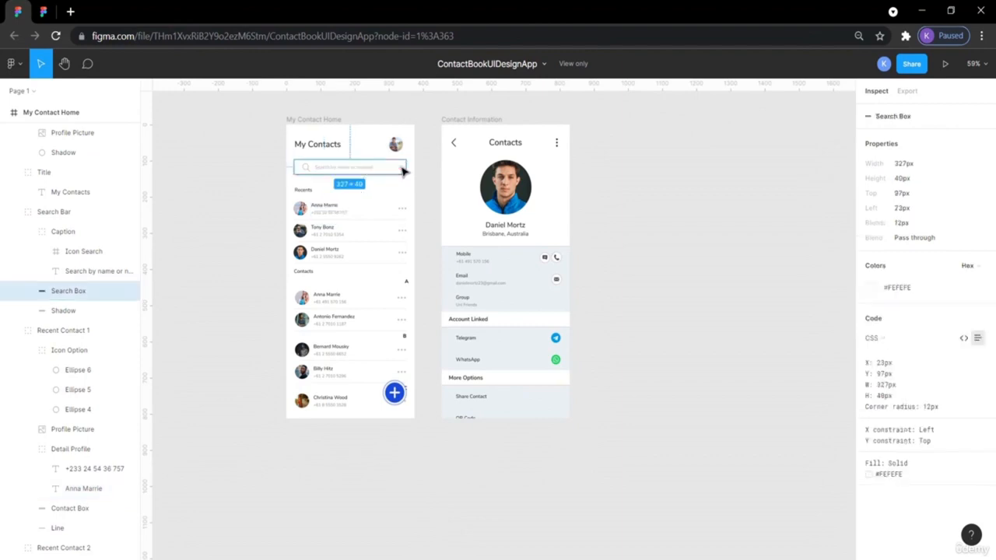
pyautogui.click(49, 10)
pyautogui.click(634, 166)
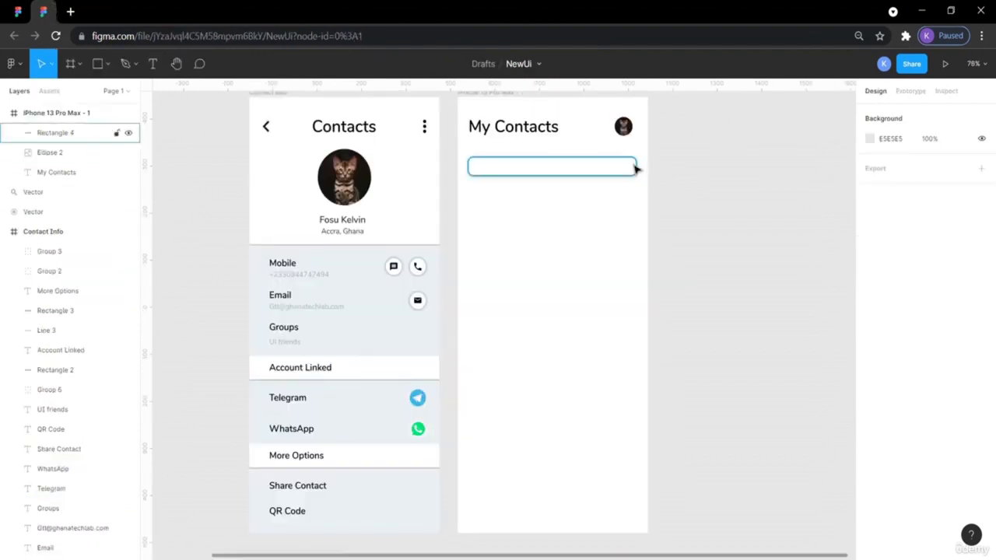
pyautogui.press('alt')
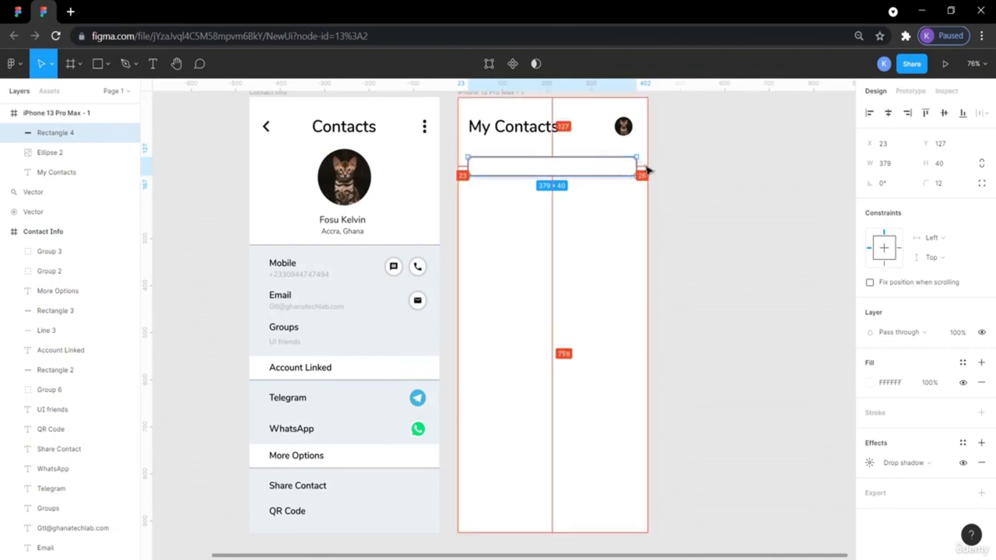
pyautogui.click(705, 174)
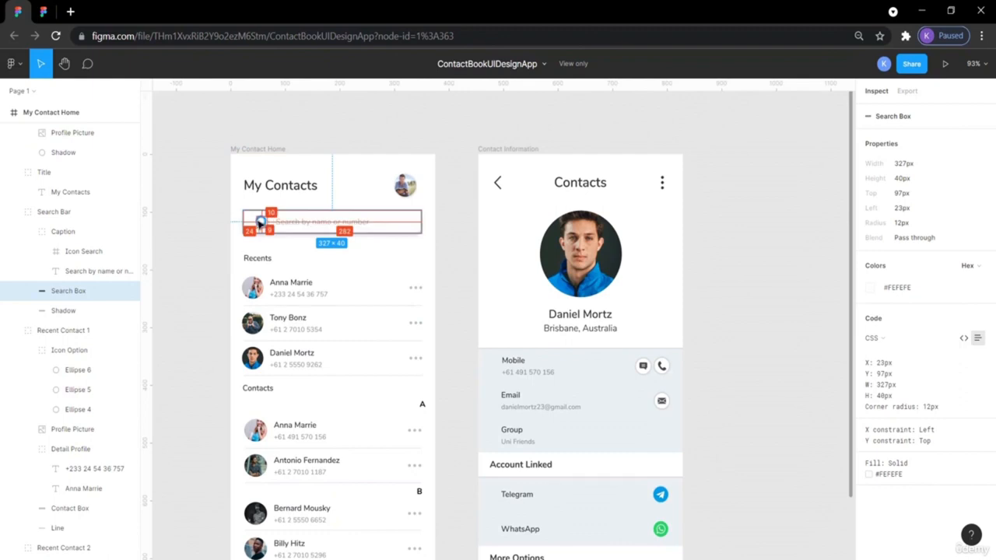
# - Move the magnifier icon into the My Contacts frame
pyautogui.click(42, 11)
pyautogui.hscroll(-5, 315, 227)
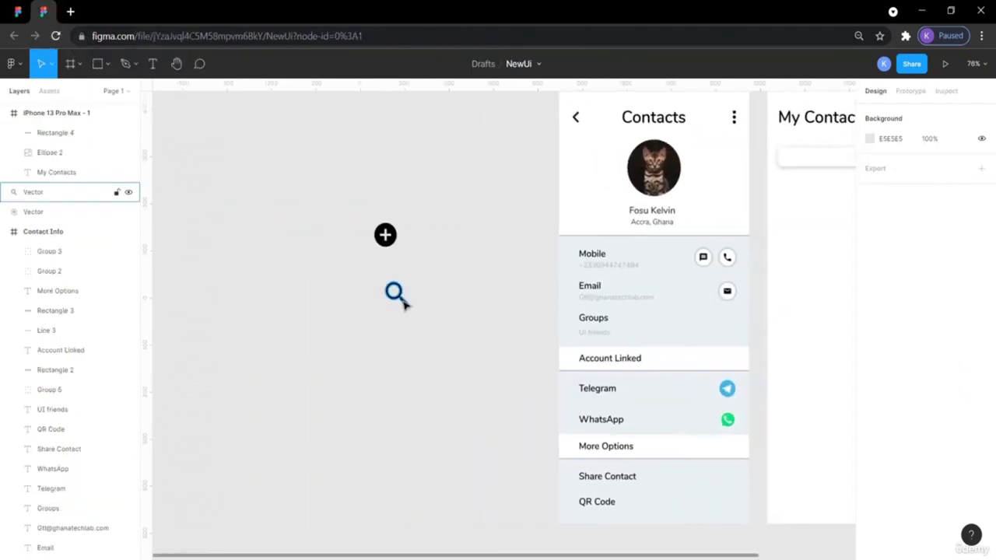
pyautogui.moveTo(400, 300); pyautogui.dragTo(825, 222)
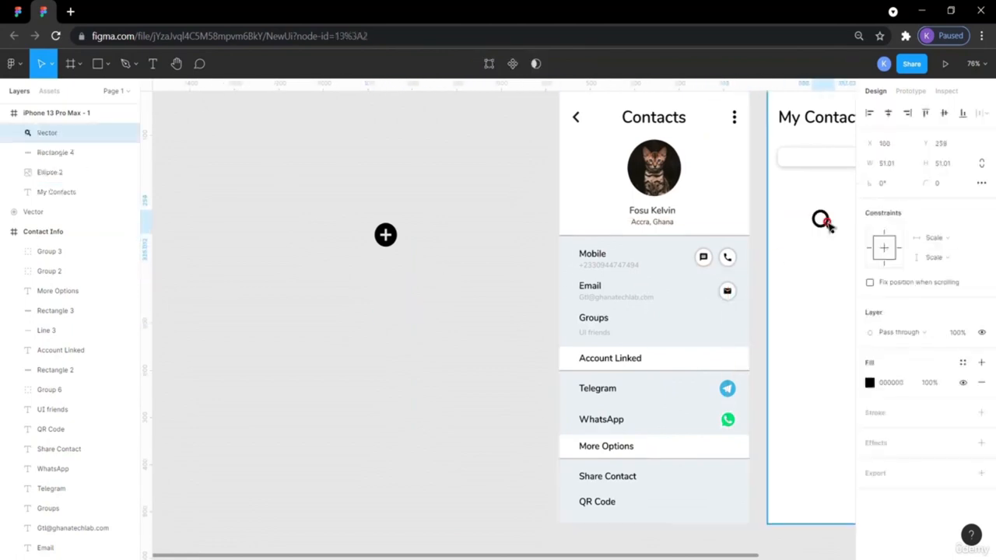
pyautogui.hscroll(5, 790, 276)
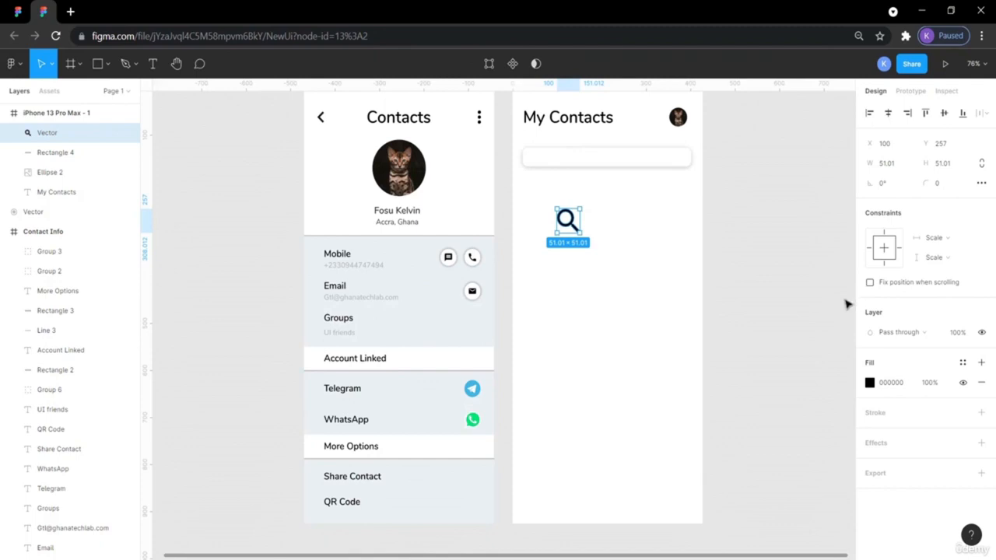
# - Change the magnifier's fill to grey B7B7B7 using the eyedropper
pyautogui.click(869, 382)
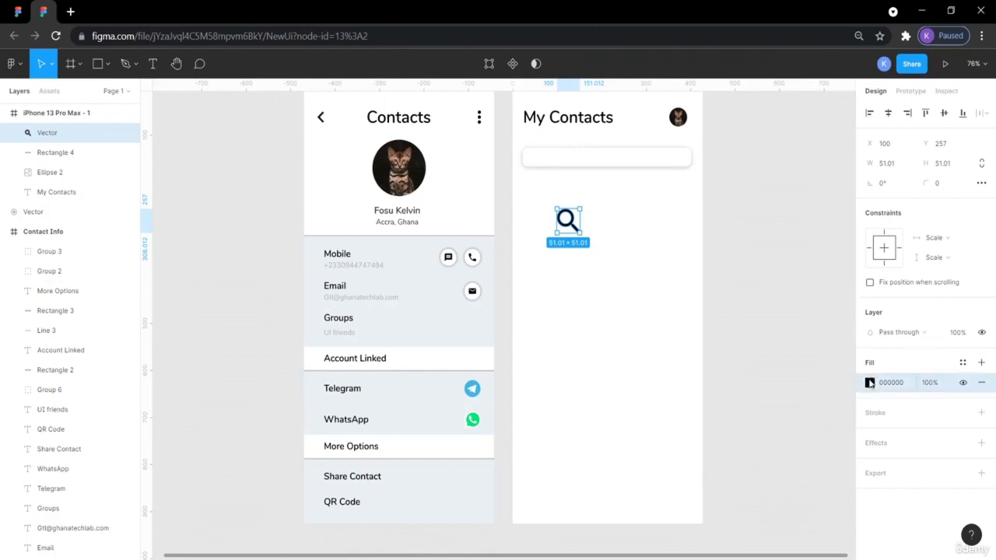
pyautogui.click(872, 384)
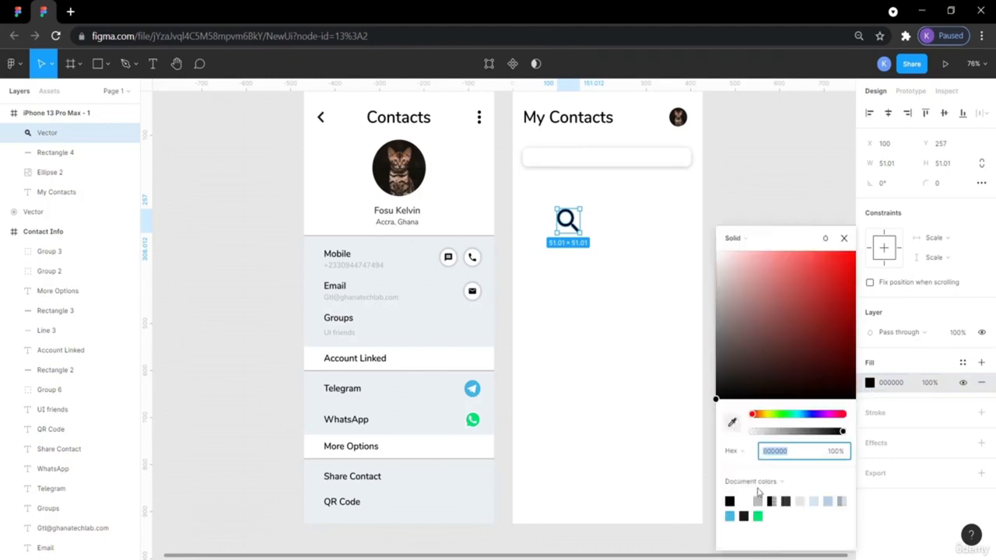
pyautogui.click(758, 503)
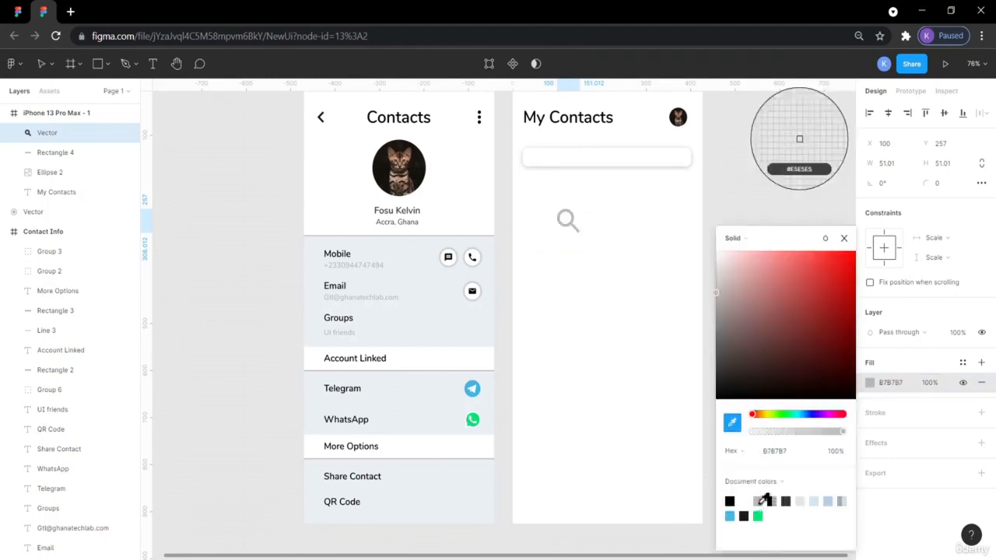
pyautogui.click(576, 230)
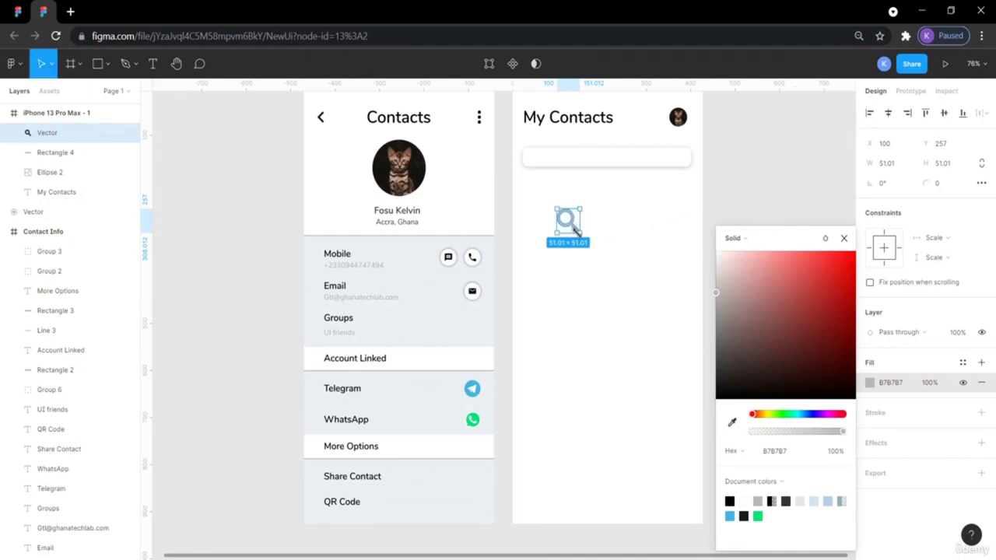
# - Resize the magnifier to 21×21 per the reference and place it at the search bar's left end
pyautogui.click(45, 13)
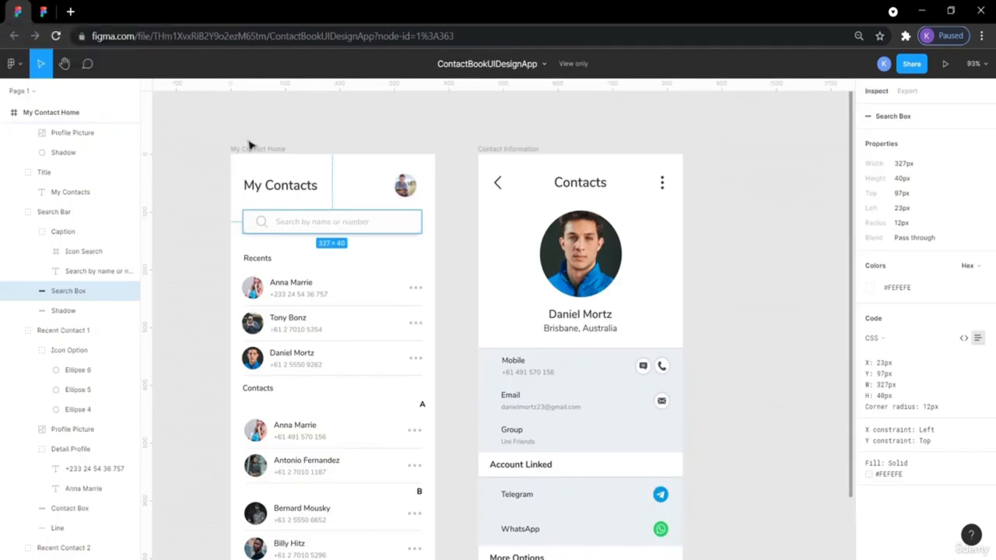
pyautogui.click(264, 224)
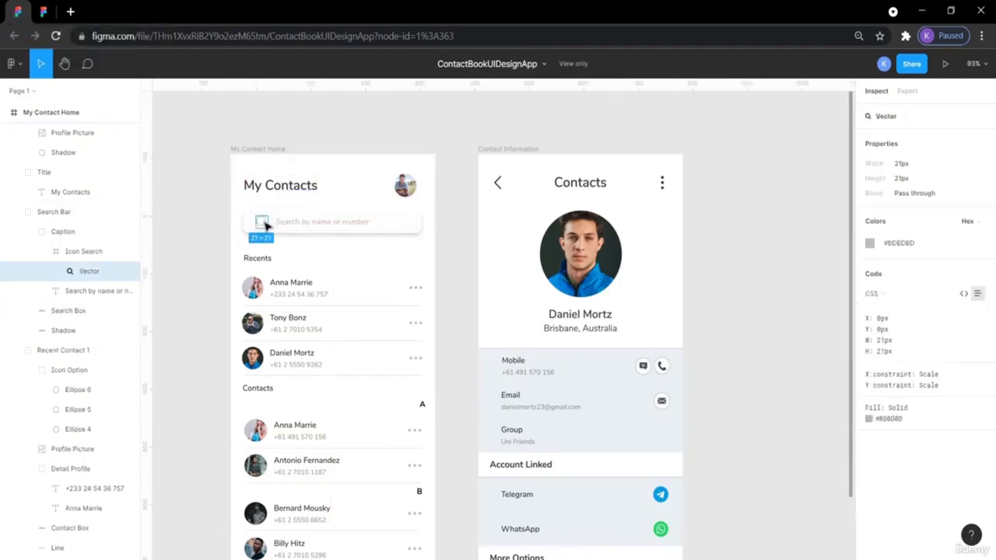
pyautogui.click(17, 11)
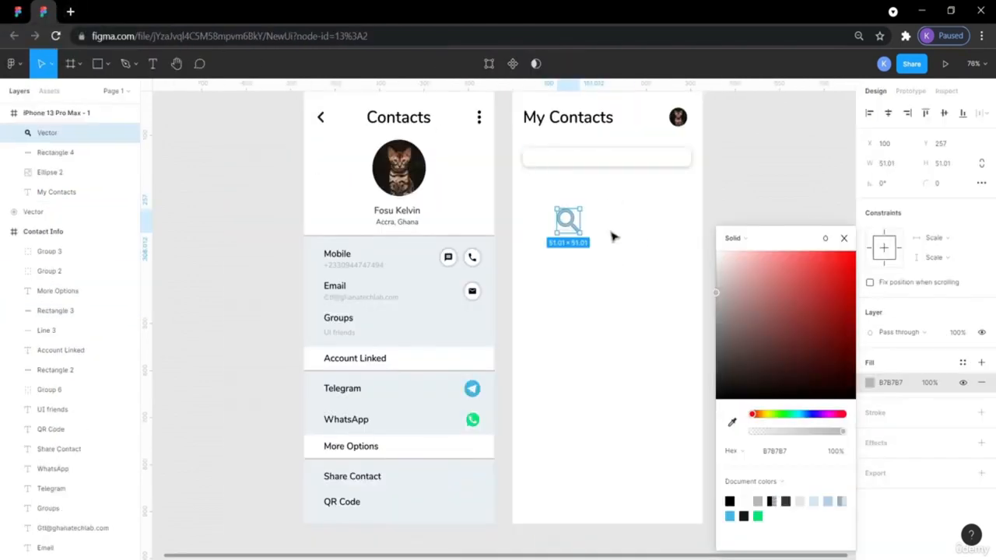
pyautogui.click(903, 163)
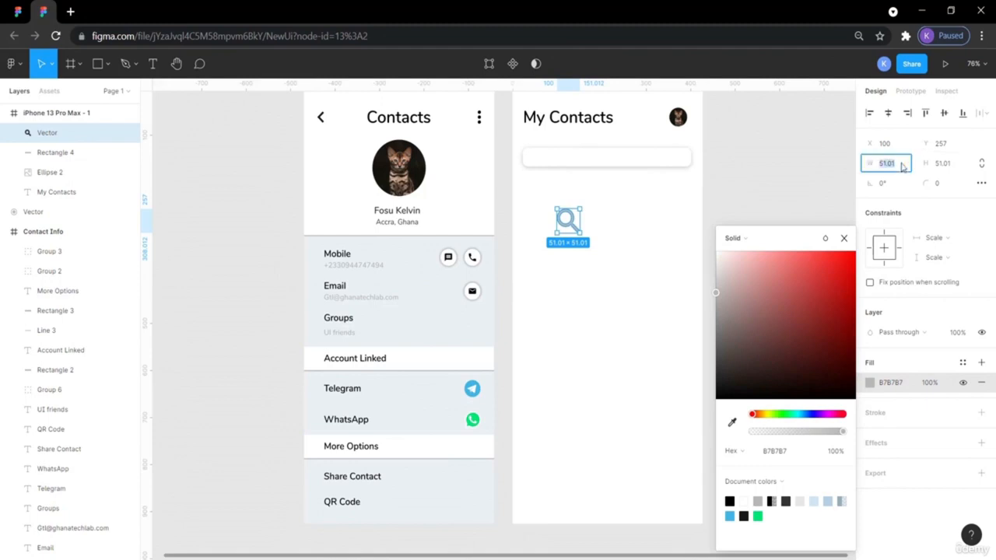
pyautogui.press('Return')
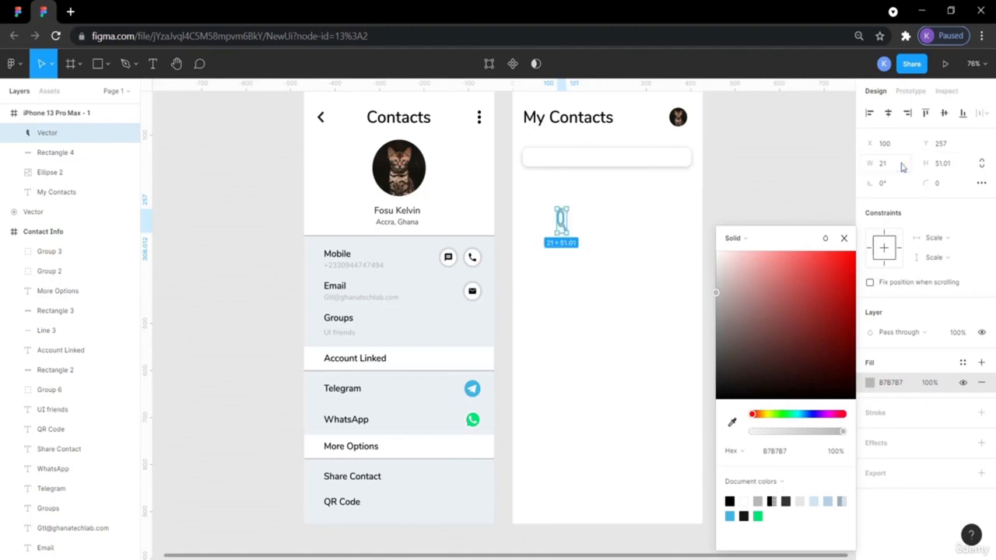
pyautogui.click(950, 163)
pyautogui.write('21')
pyautogui.press('Return')
pyautogui.moveTo(565, 218); pyautogui.dragTo(539, 161)
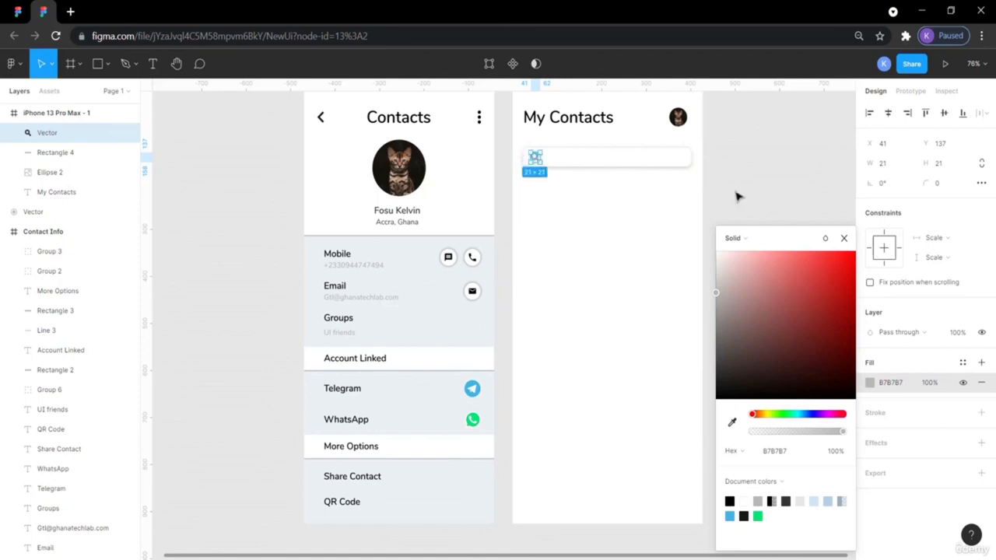
pyautogui.click(775, 171)
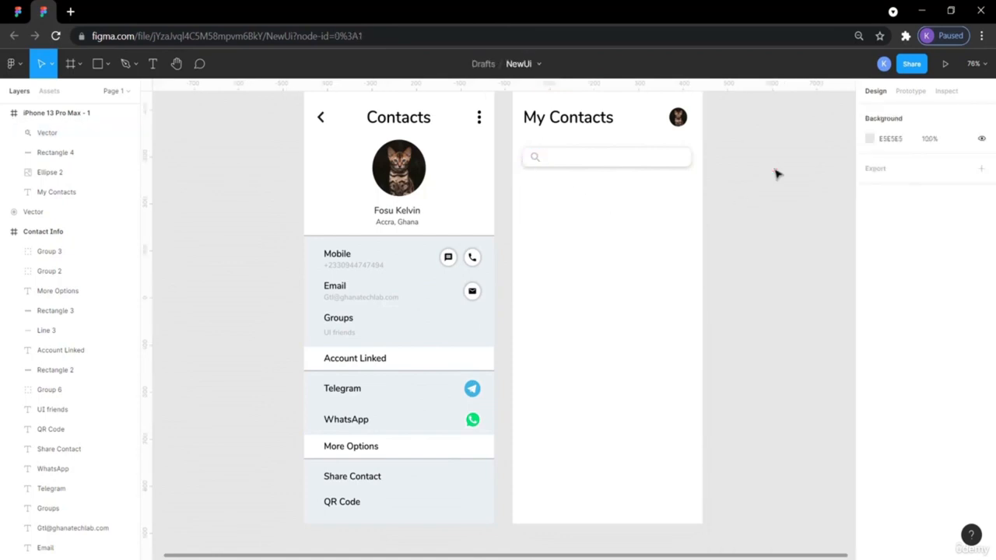
# - Measure the reference search icon's offset inside its search box
pyautogui.click(21, 13)
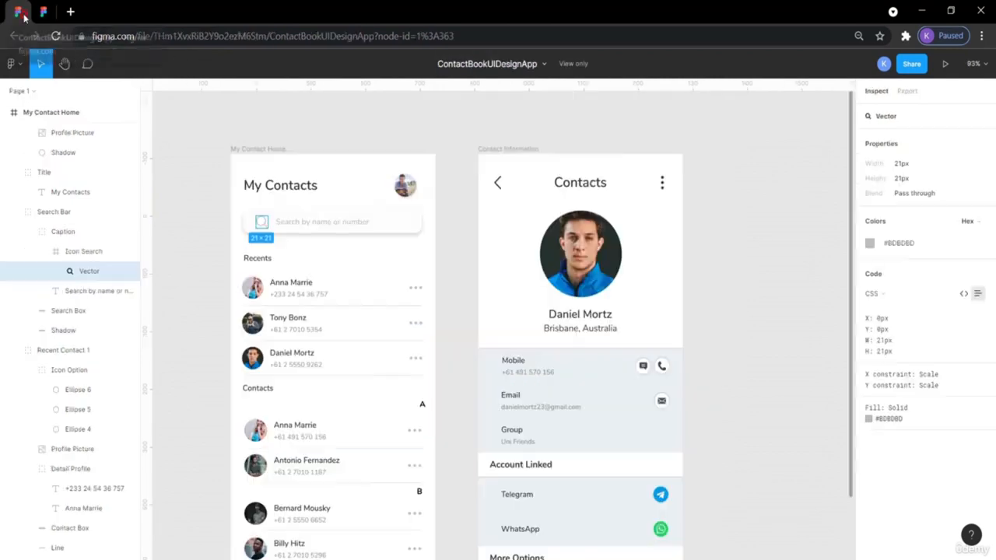
pyautogui.click(208, 204)
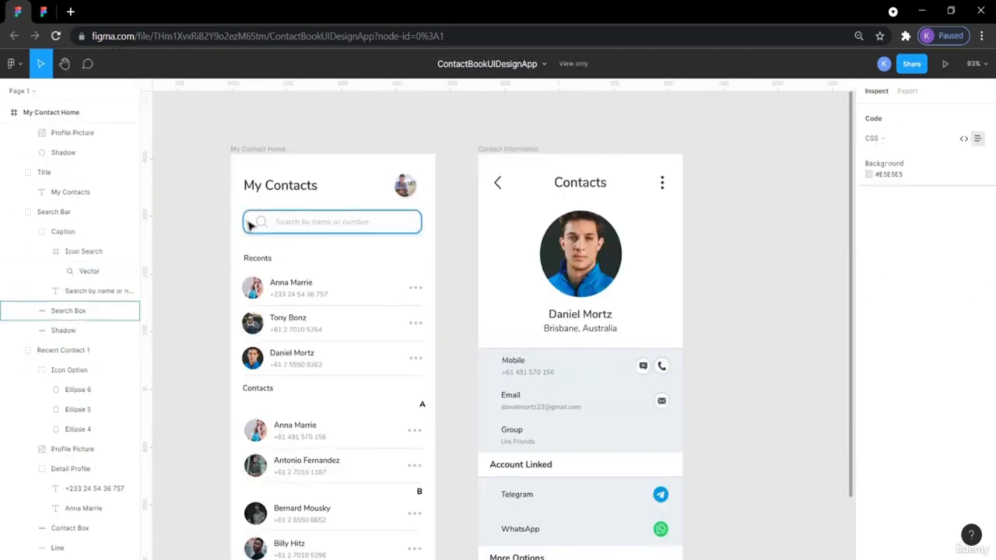
pyautogui.click(257, 225)
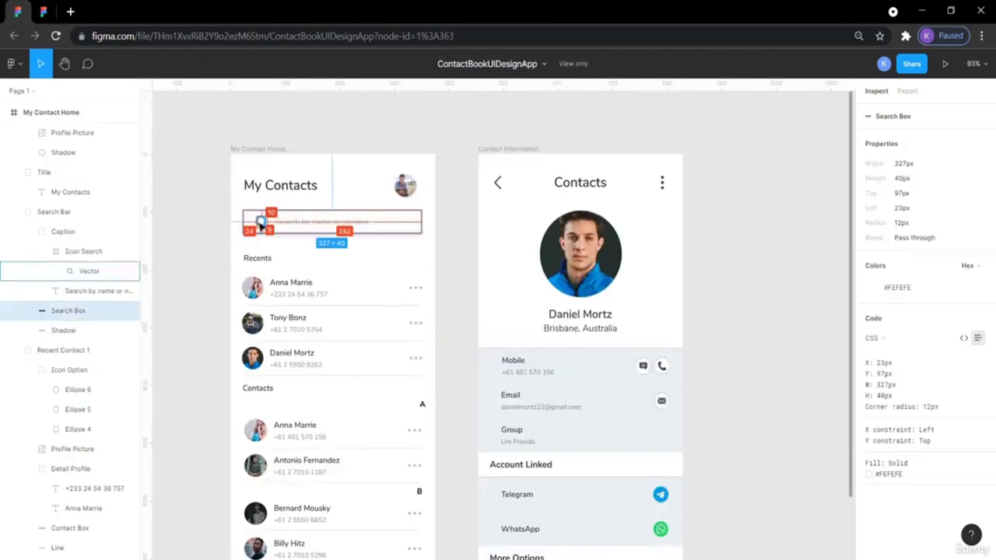
pyautogui.click(260, 223)
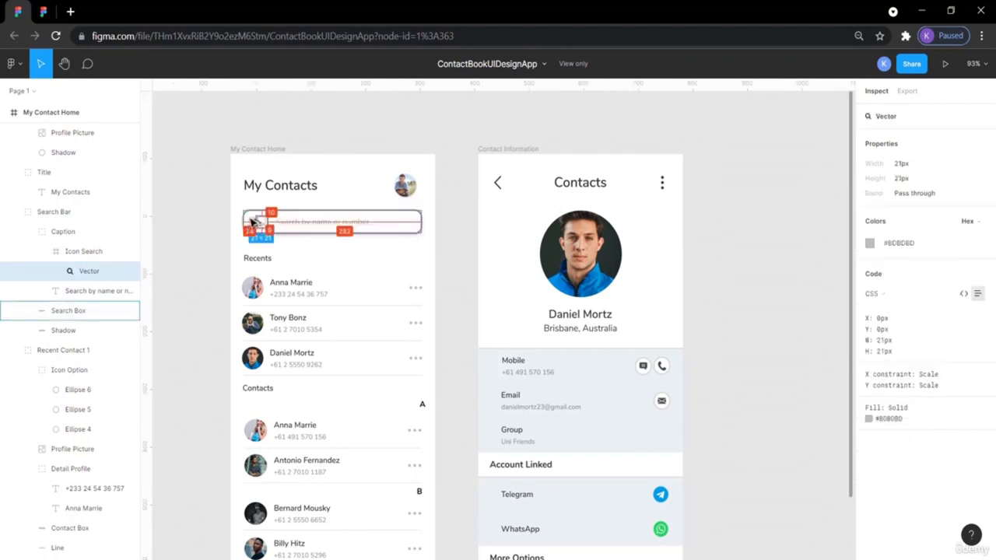
pyautogui.click(44, 10)
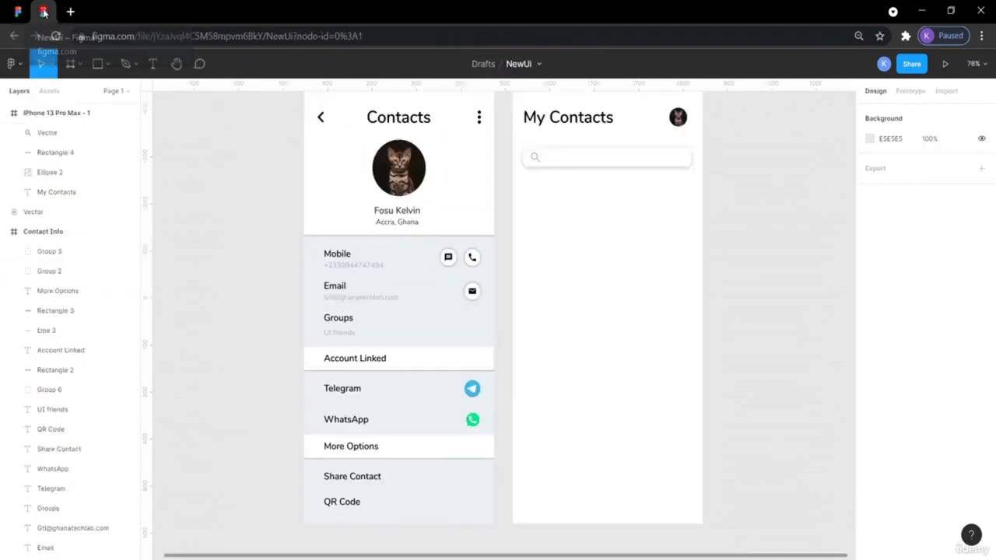
# - Shift the draft's search icon right to X 47, Y 137 and compare
pyautogui.click(534, 158)
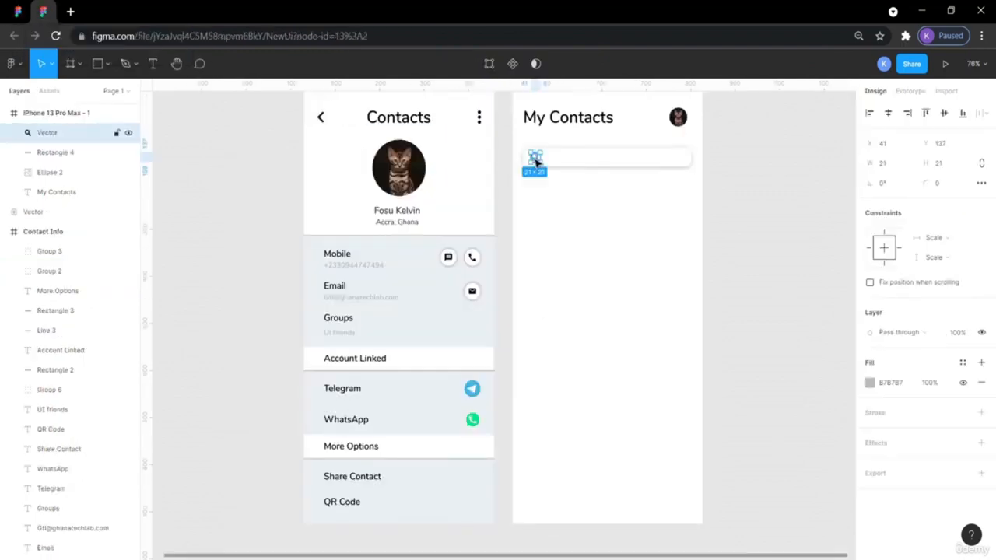
pyautogui.moveTo(522, 154); pyautogui.dragTo(528, 162)
pyautogui.hotkey('alt', 'Right')
pyautogui.hotkey('alt', 'Right')
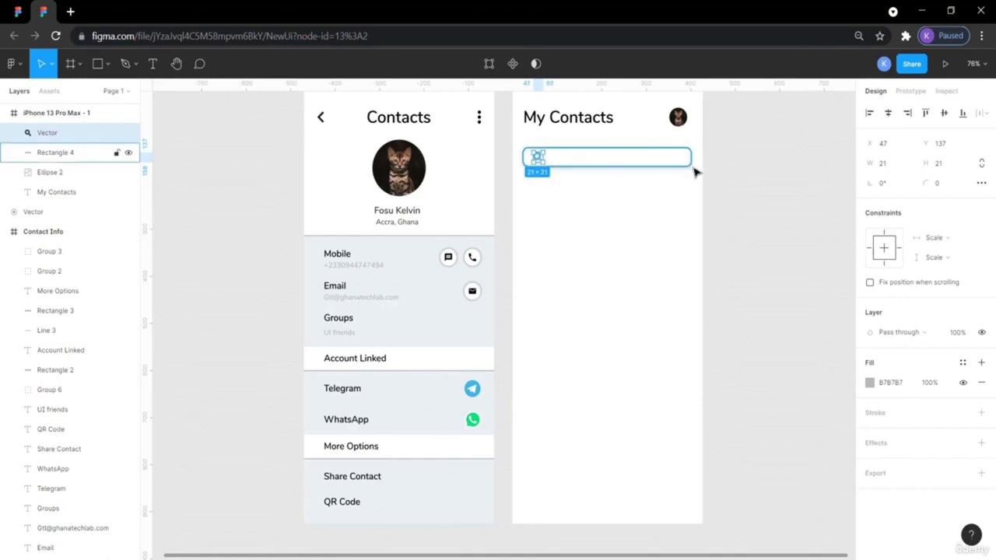
pyautogui.click(786, 226)
pyautogui.click(17, 11)
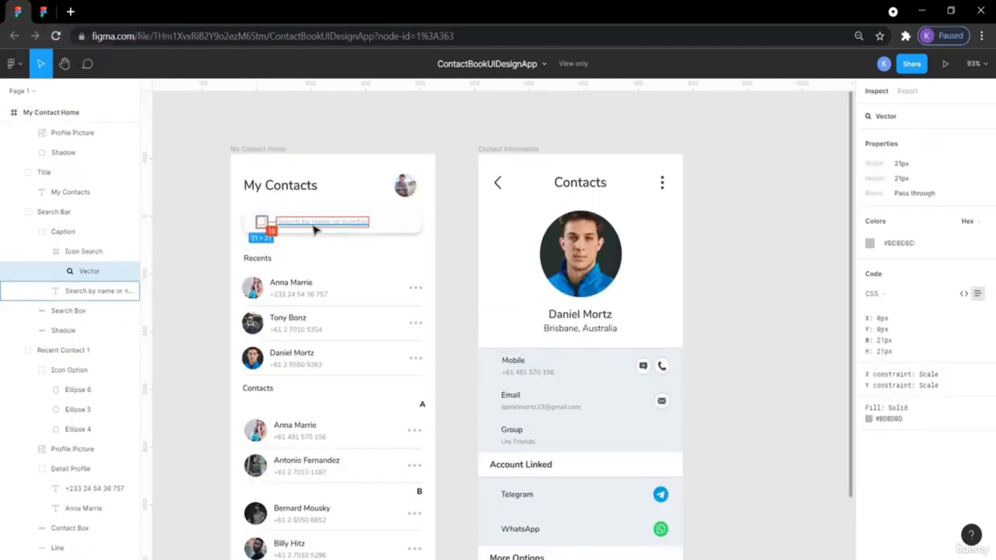
pyautogui.click(45, 12)
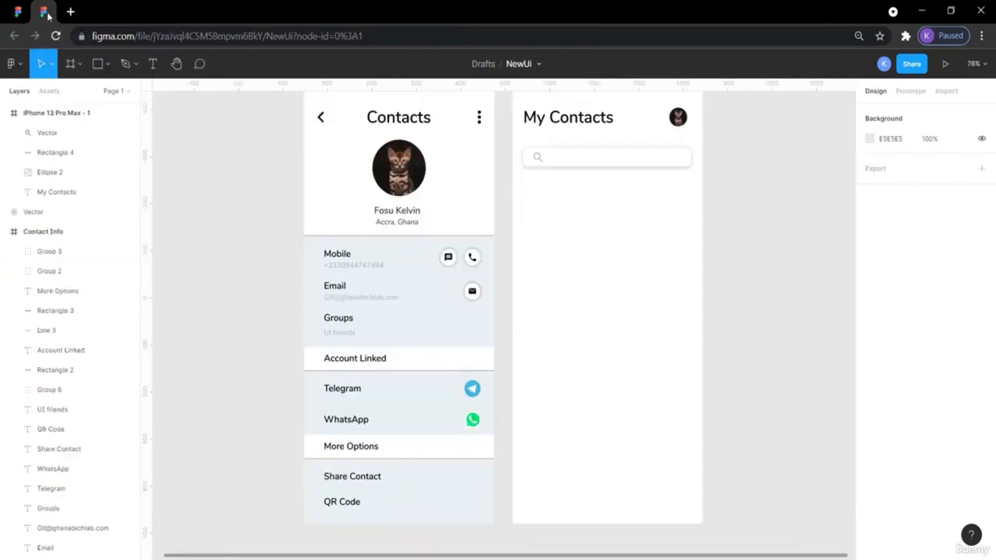
# - Duplicate the phone number text and move the copy into the My Contacts frame
pyautogui.doubleClick(359, 265)
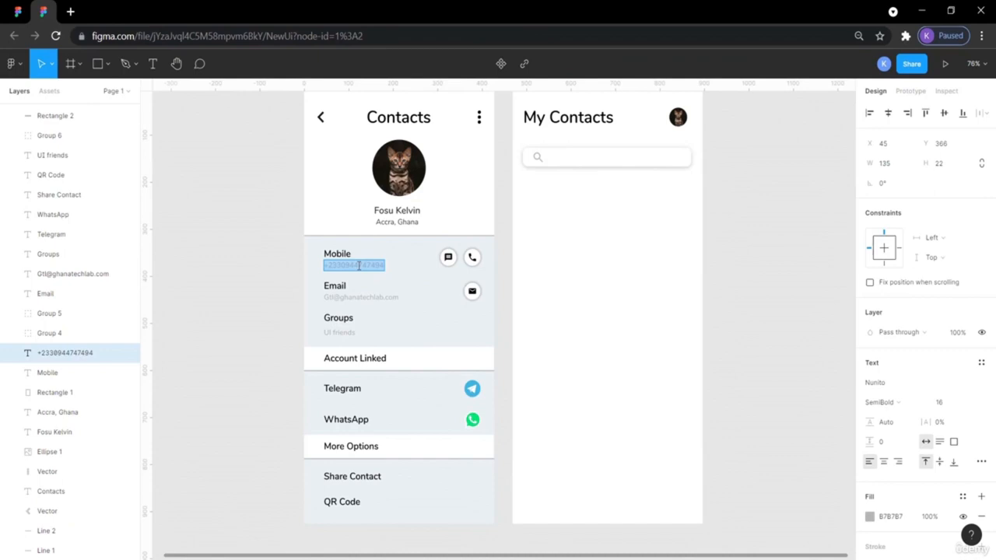
pyautogui.press('Escape')
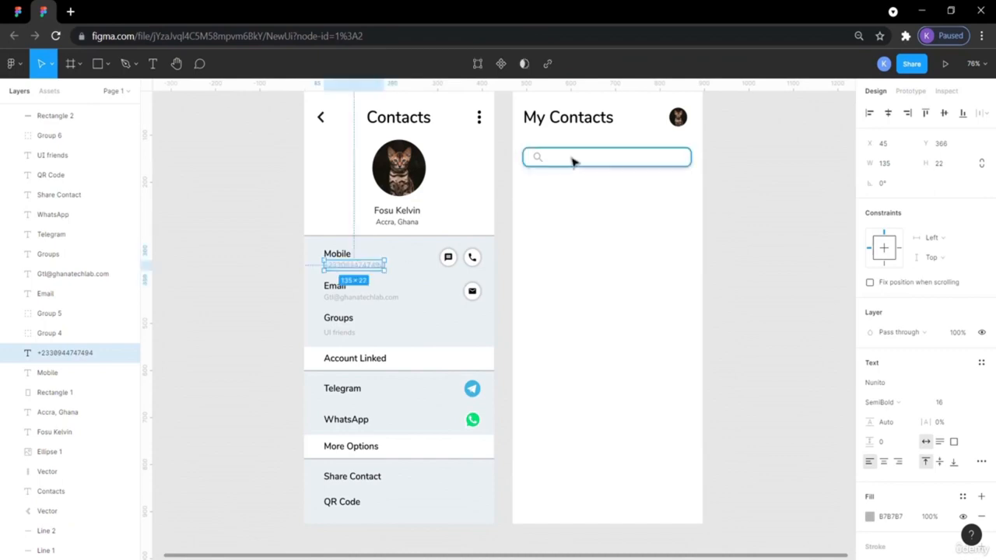
pyautogui.hotkey('ctrl', 'v')
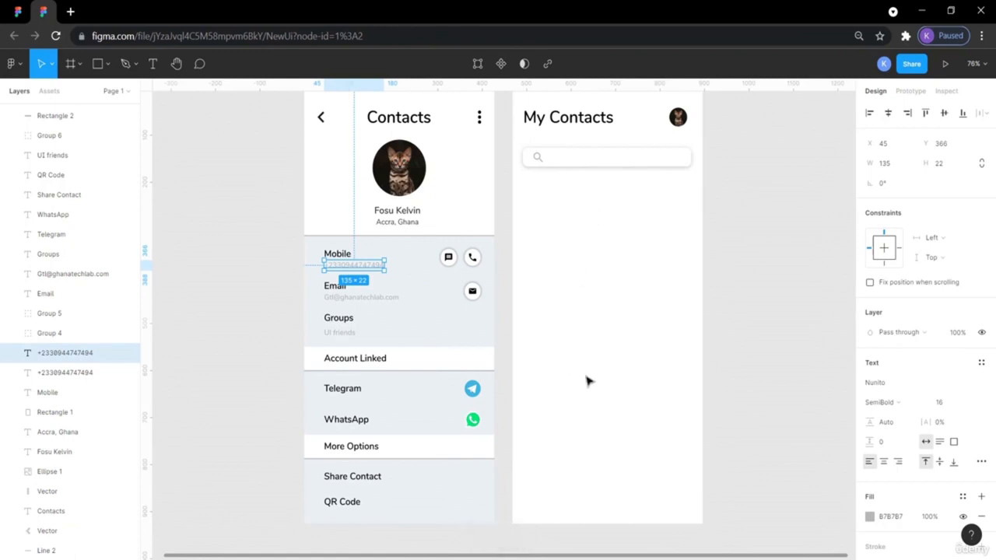
pyautogui.moveTo(366, 268); pyautogui.dragTo(606, 259)
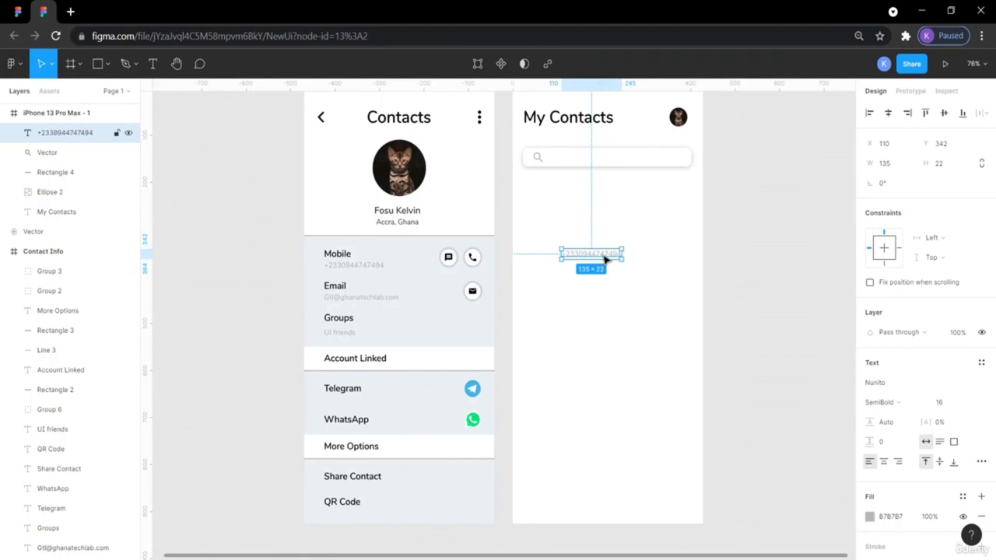
# - Change the copy to 'Search by name or number' and place it in the search bar
pyautogui.doubleClick(604, 256)
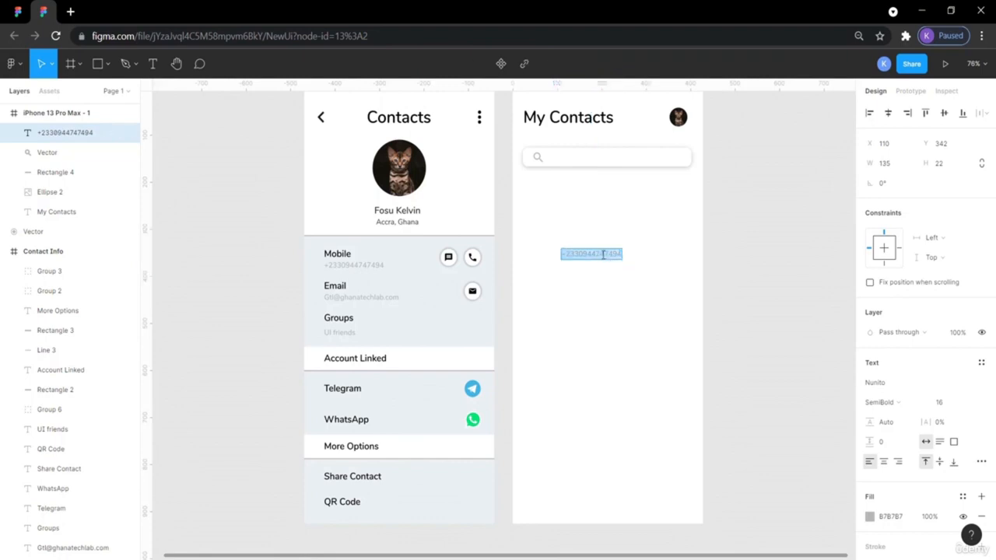
pyautogui.write('Sea')
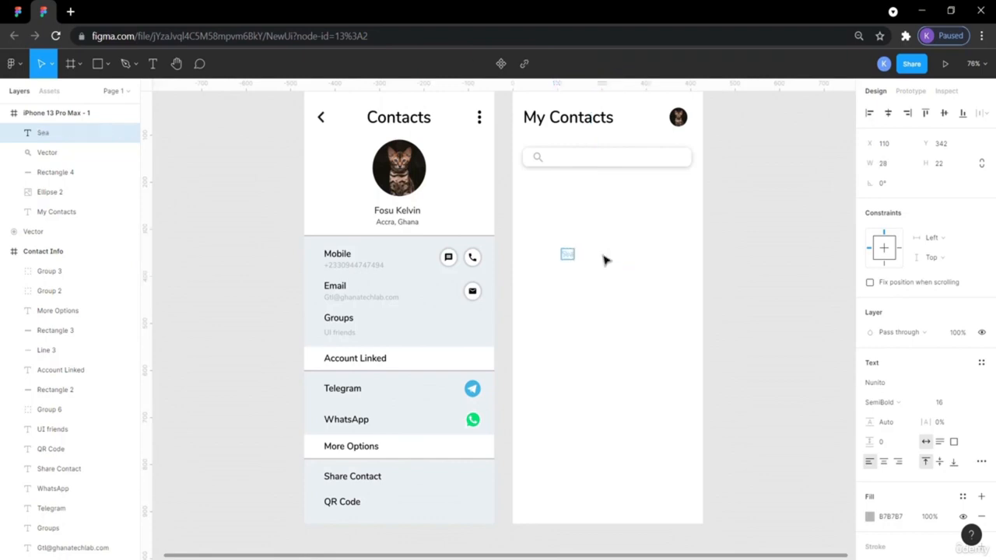
pyautogui.write('rch by name or contact')
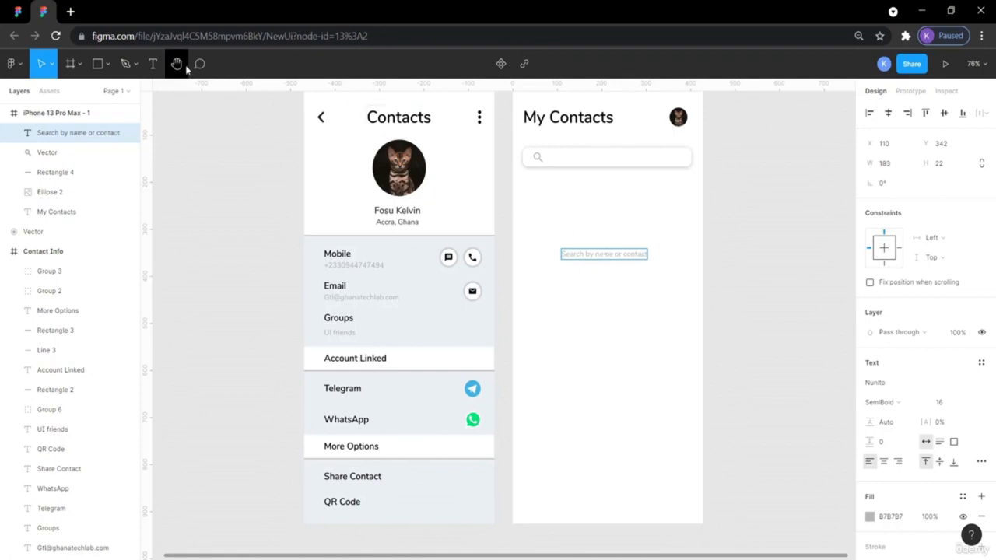
pyautogui.click(18, 10)
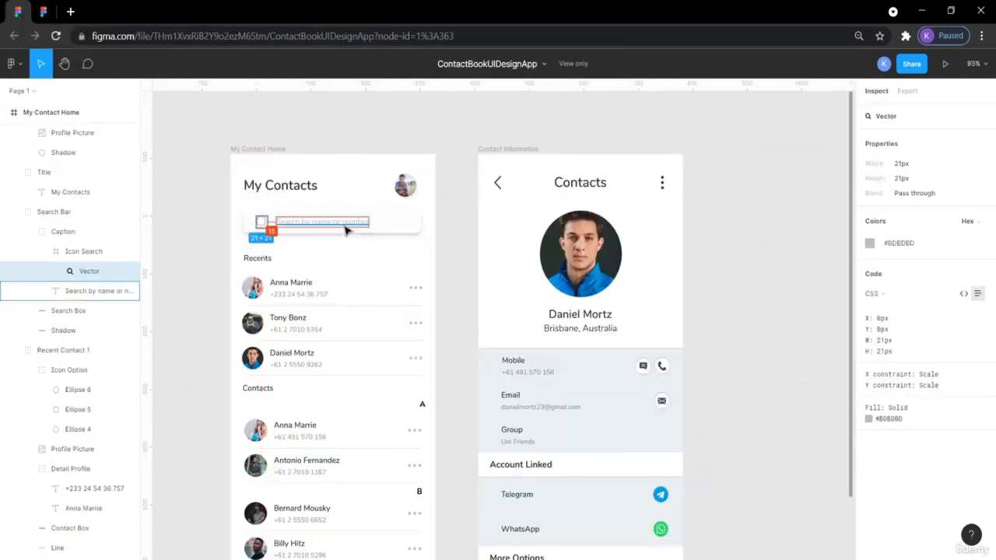
pyautogui.click(43, 11)
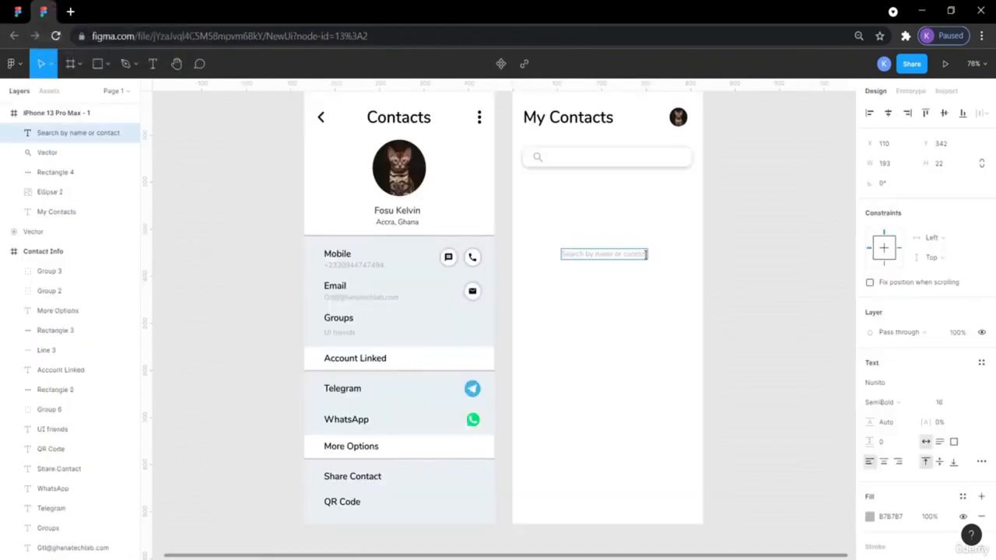
pyautogui.press('BackSpace')
pyautogui.press('BackSpace')
pyautogui.write('umbe')
pyautogui.press('Escape')
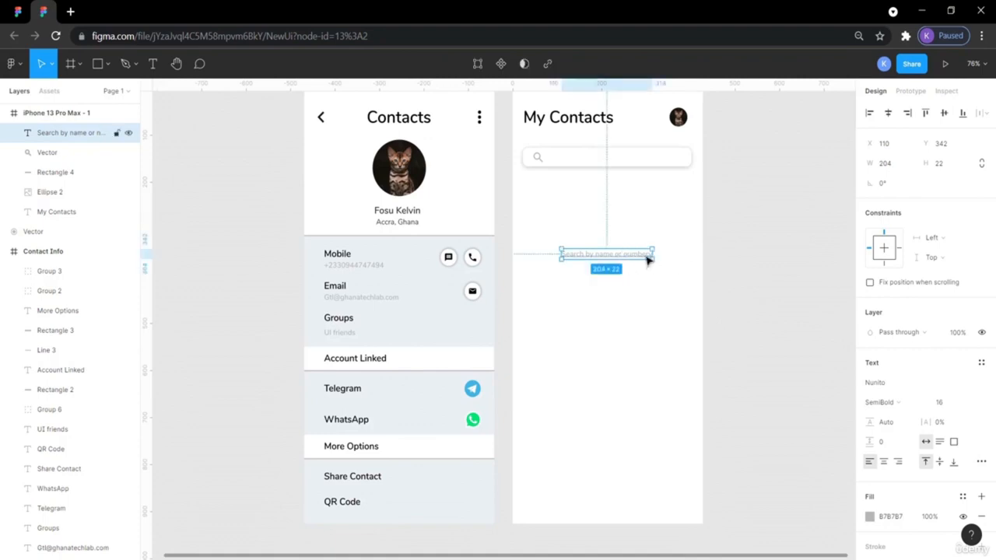
pyautogui.doubleClick(647, 257)
pyautogui.click(645, 254)
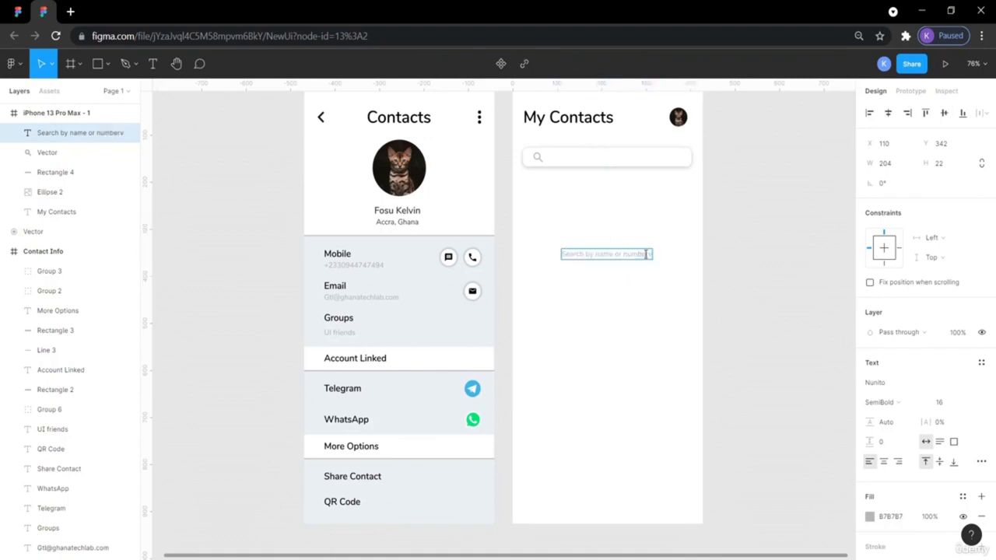
pyautogui.press('BackSpace')
pyautogui.press('Escape')
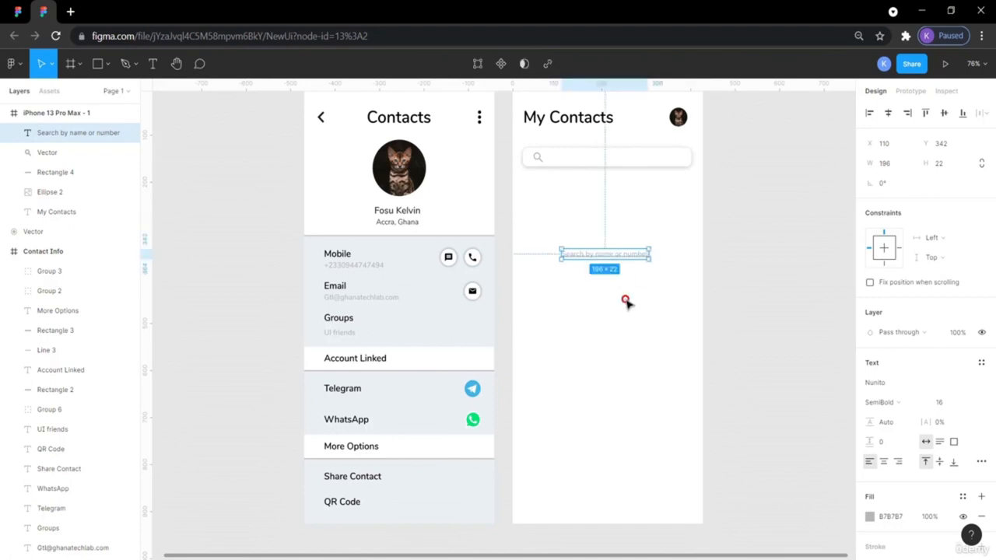
pyautogui.moveTo(605, 260); pyautogui.dragTo(597, 160)
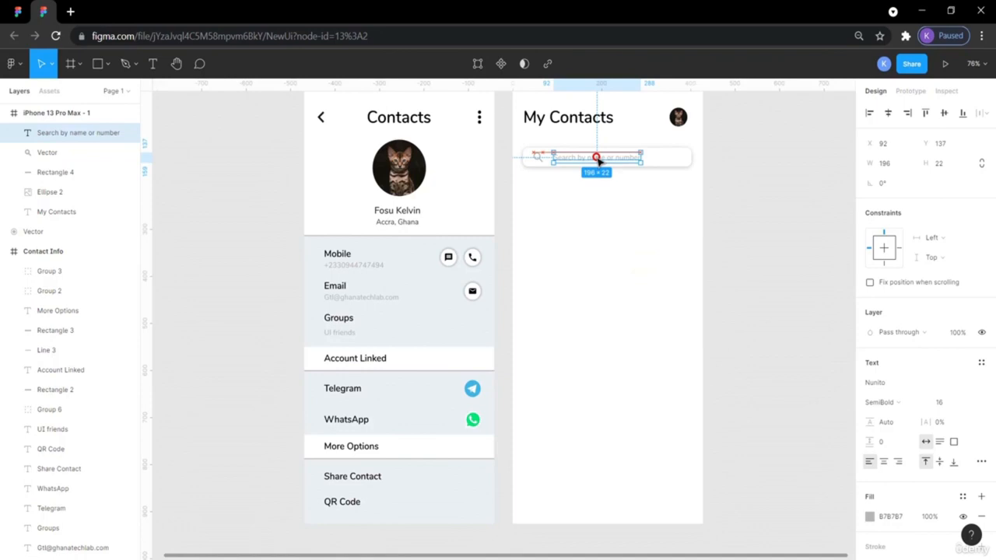
# - Check the reference placeholder text's spacing inside its search box
pyautogui.click(778, 236)
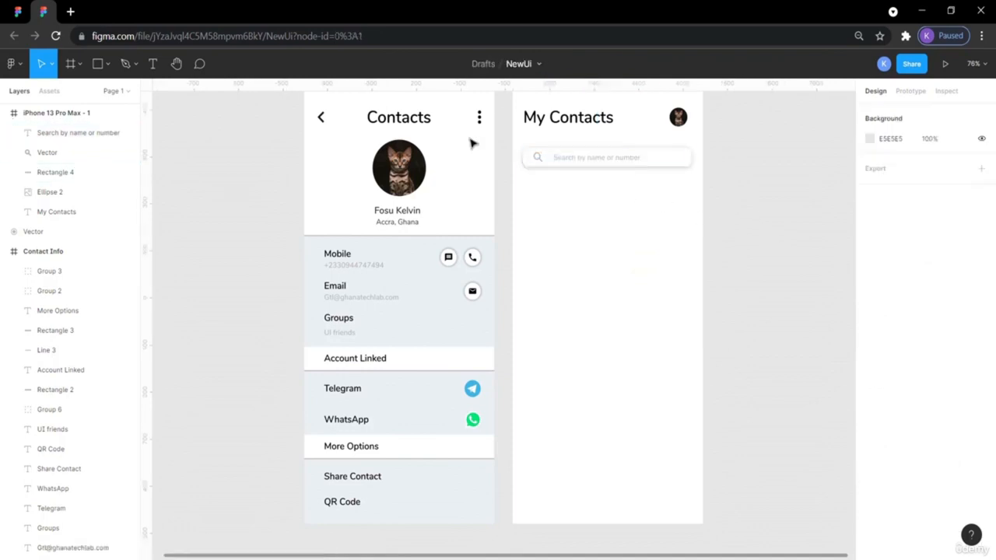
pyautogui.click(17, 12)
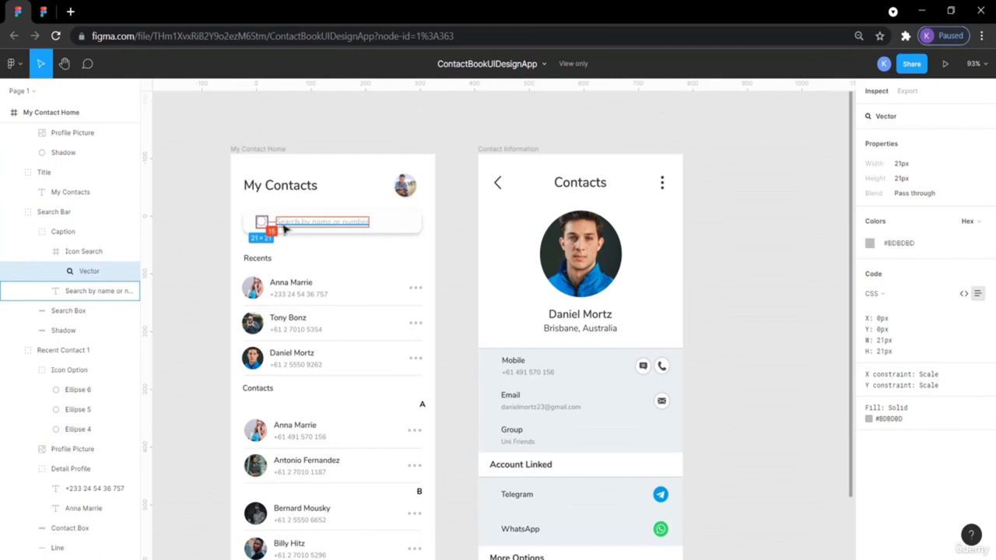
pyautogui.click(274, 225)
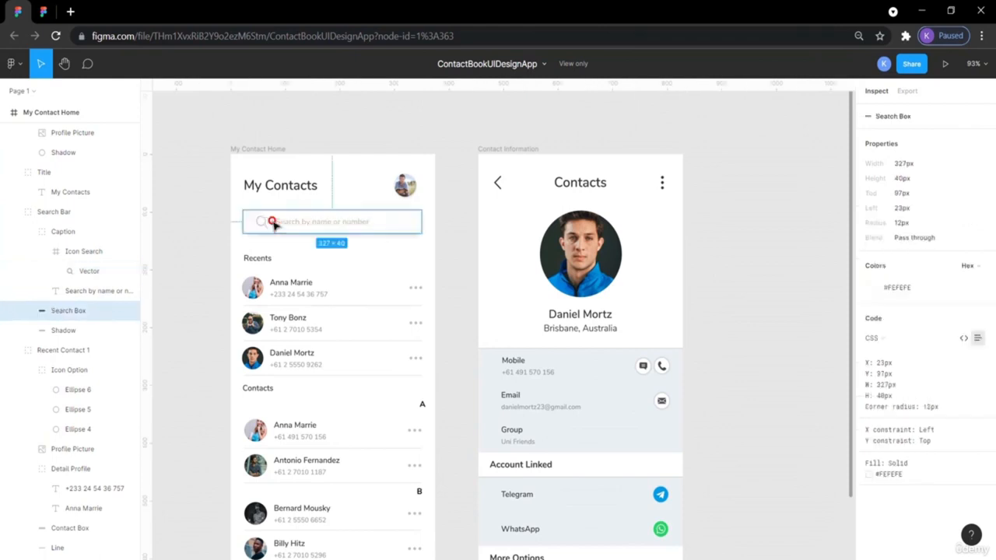
pyautogui.click(277, 225)
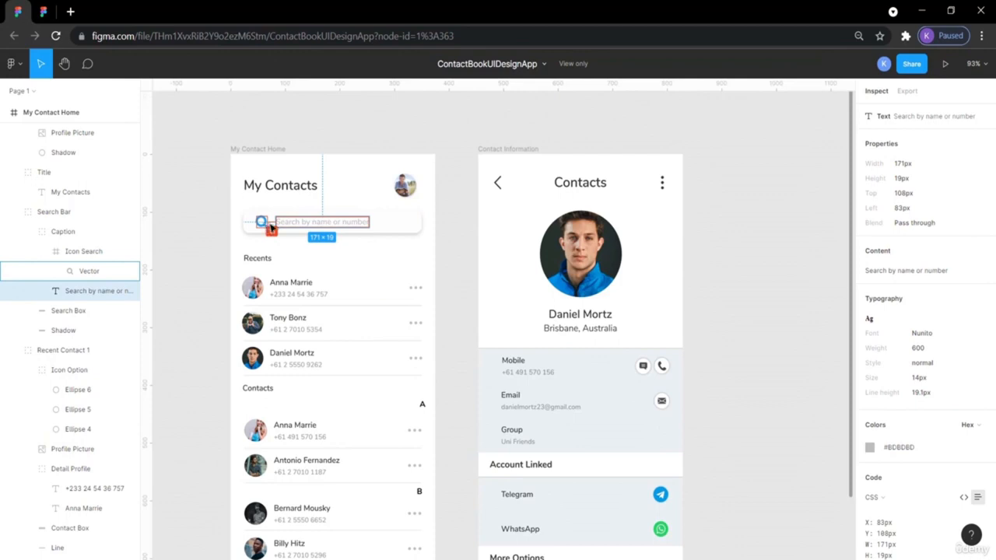
pyautogui.click(46, 12)
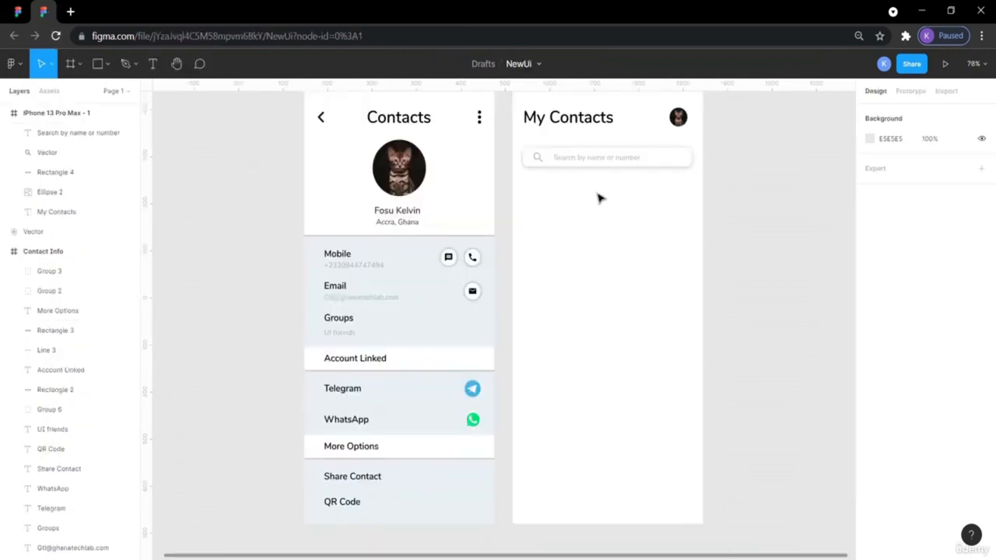
# - Nudge the placeholder text 2 px left to X 84, closer to the magnifier
pyautogui.click(582, 160)
pyautogui.press('alt')
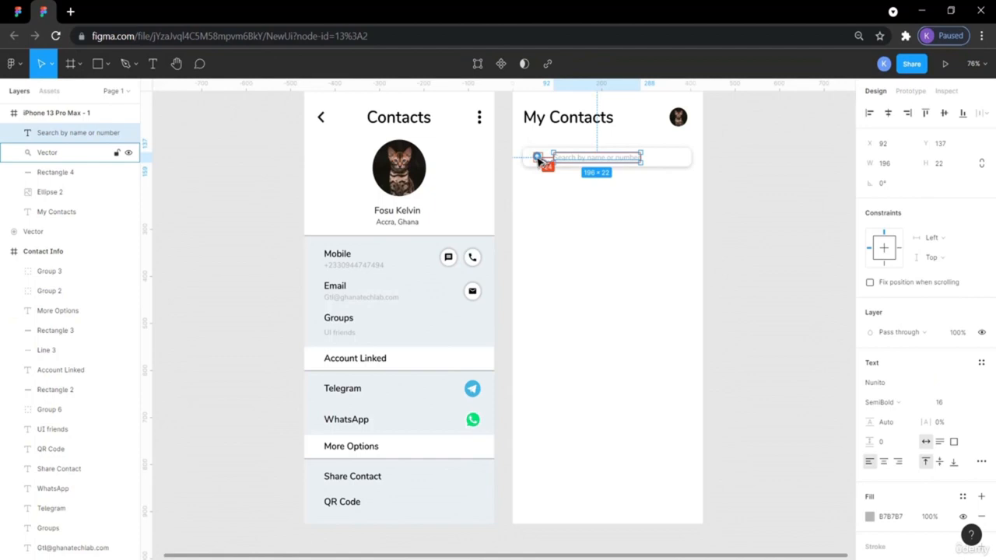
pyautogui.press('Left')
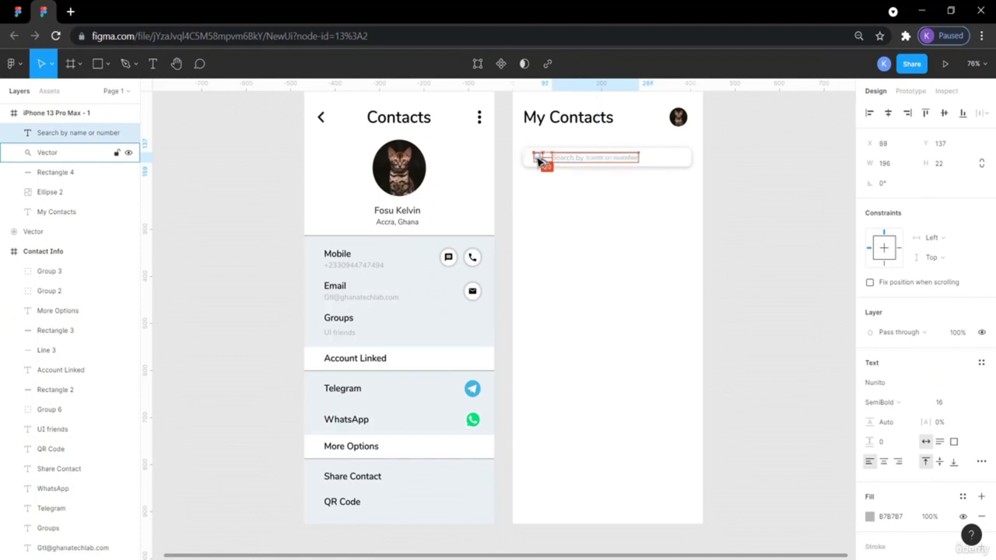
pyautogui.press('Left')
pyautogui.click(727, 198)
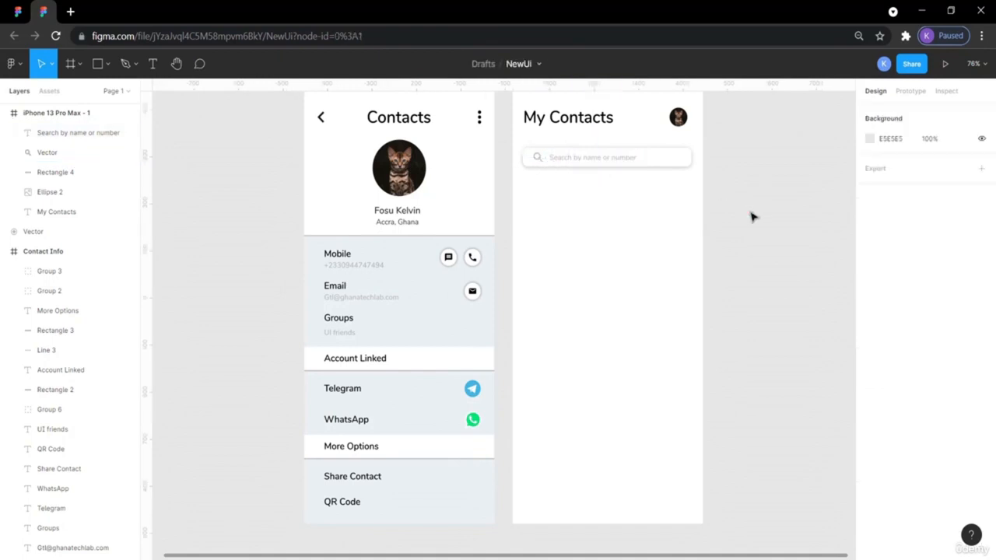
pyautogui.scroll(2, 752, 217)
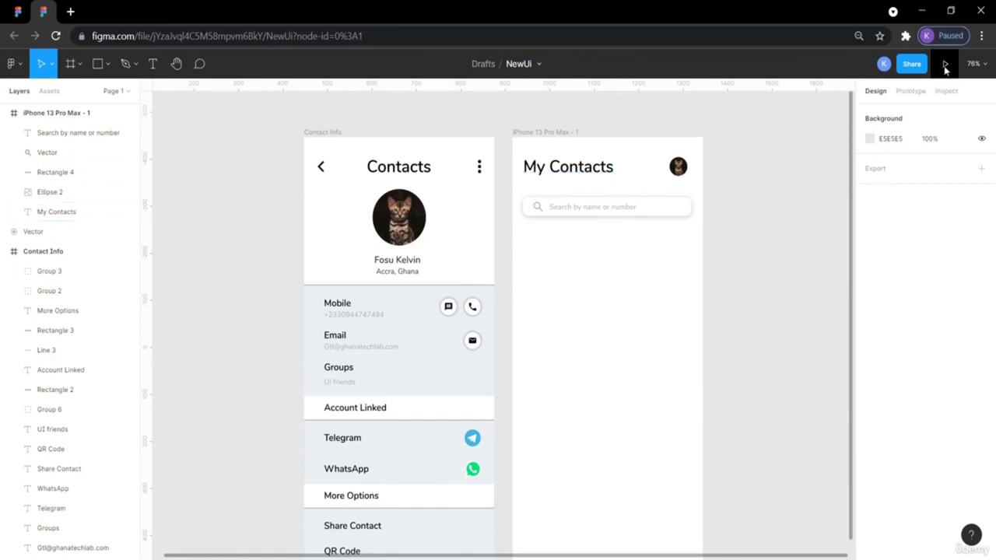
# - Rename the 'iPhone 13 Pro Max - 1' frame to 'Home', checking the reference's frame name
pyautogui.click(550, 133)
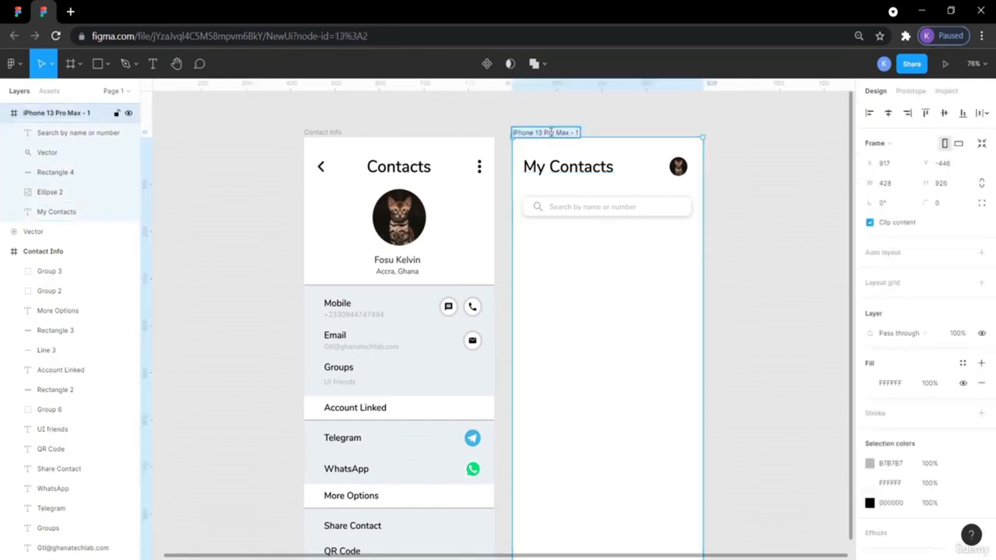
pyautogui.doubleClick(550, 133)
pyautogui.press('BackSpace')
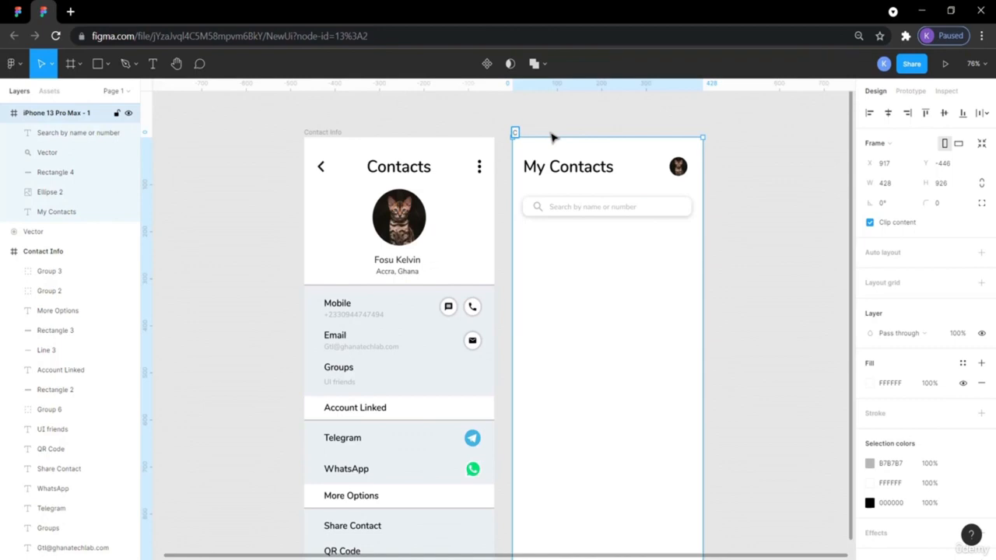
pyautogui.click(22, 11)
pyautogui.click(43, 11)
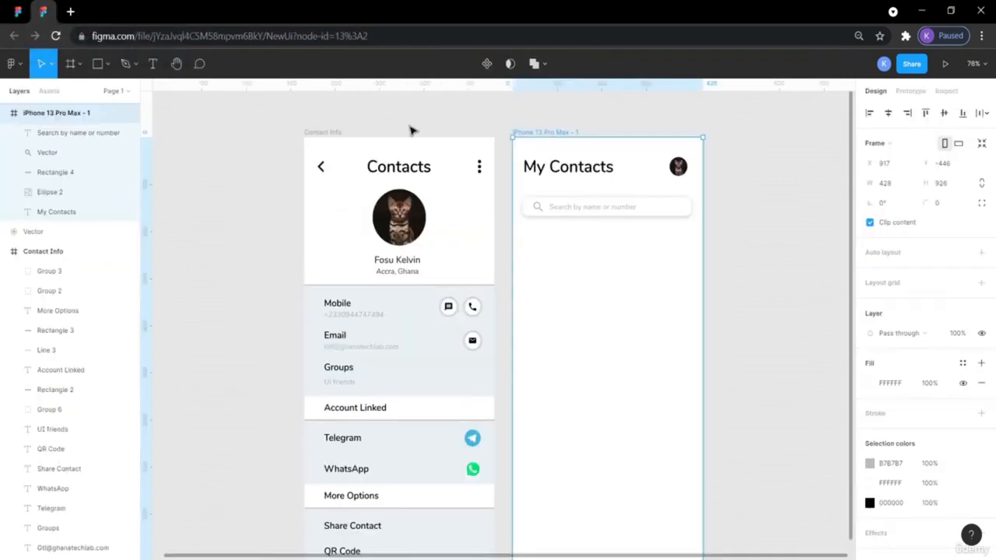
pyautogui.doubleClick(558, 133)
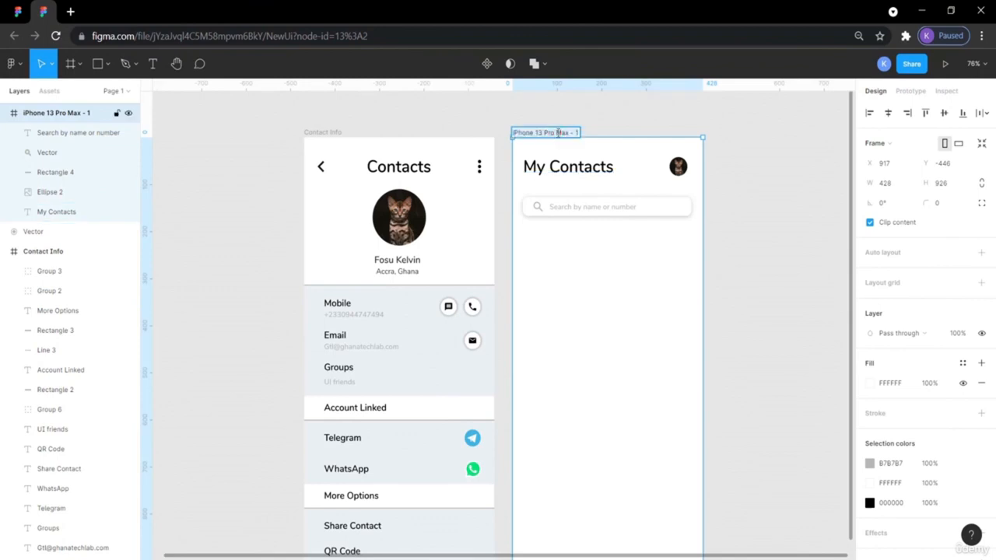
pyautogui.press('BackSpace')
pyautogui.click(581, 124)
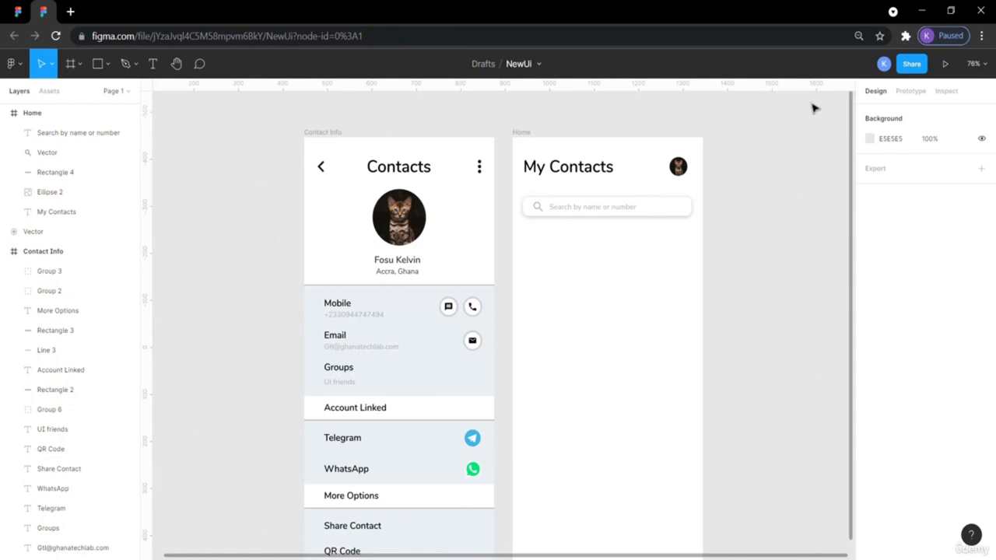
# - Present the prototype through to the My Contacts screen, then view the ContactBookUIDesignApp reference
pyautogui.click(946, 65)
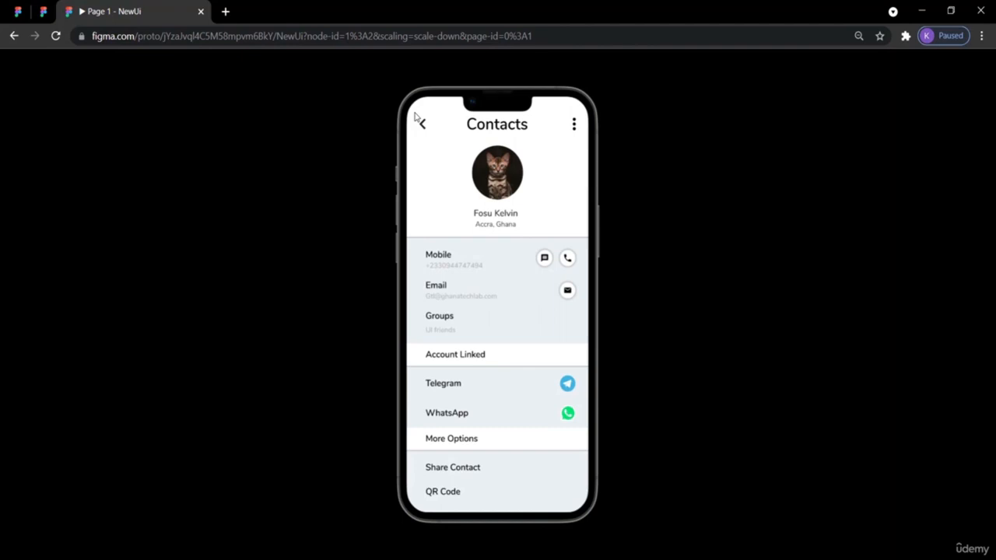
pyautogui.click(417, 119)
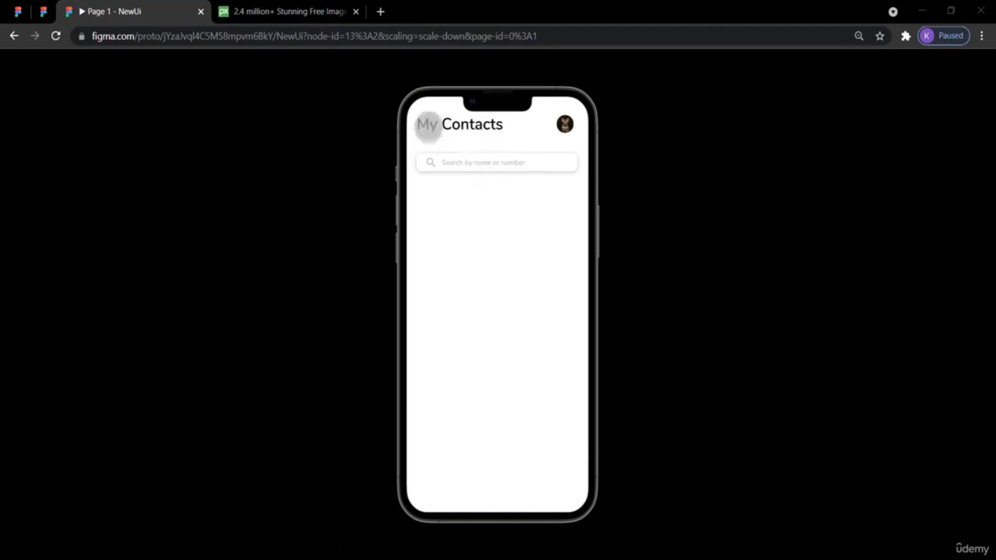
pyautogui.click(18, 12)
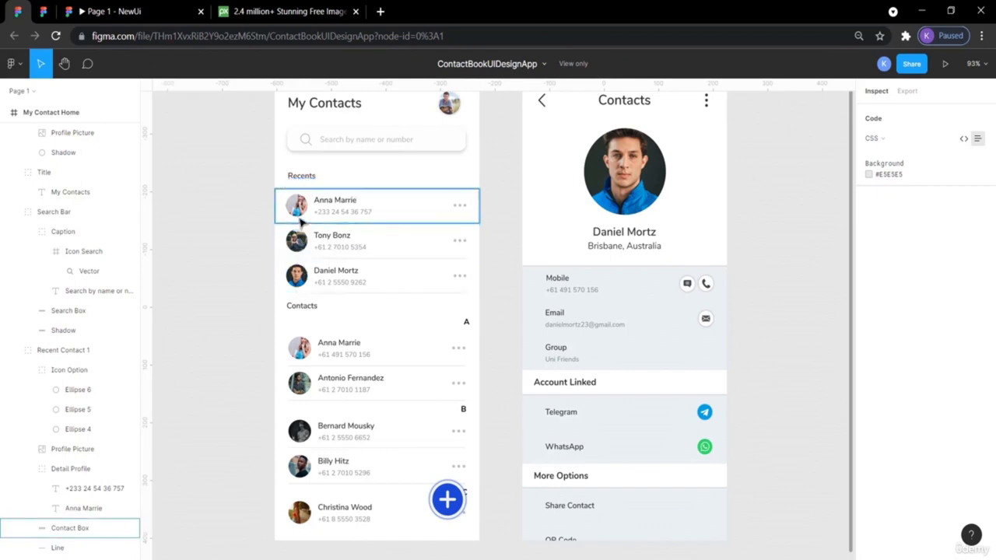
# - Copy the kittens photo from Pixabay and go back to the NewUi design file
pyautogui.click(246, 11)
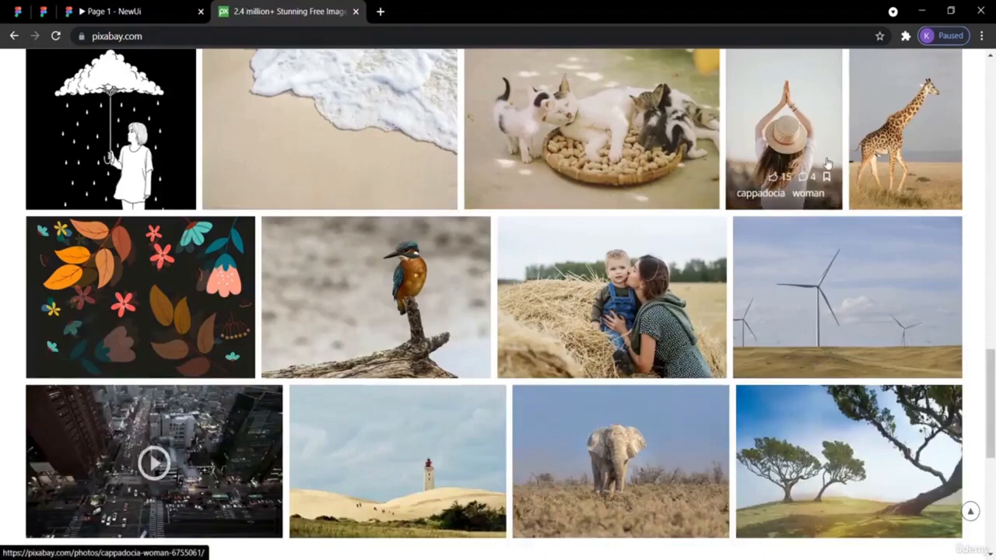
pyautogui.scroll(1, 596, 174)
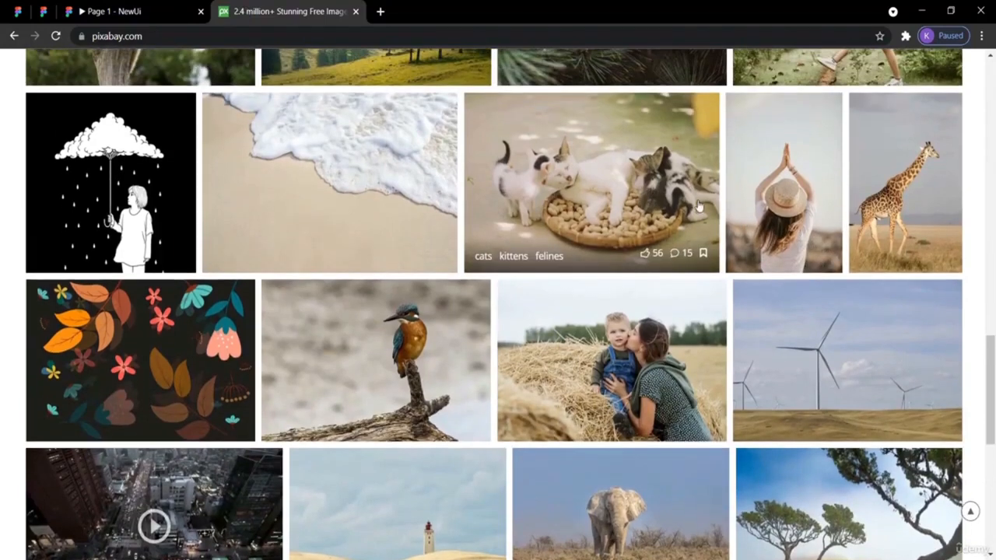
pyautogui.rightClick(596, 174)
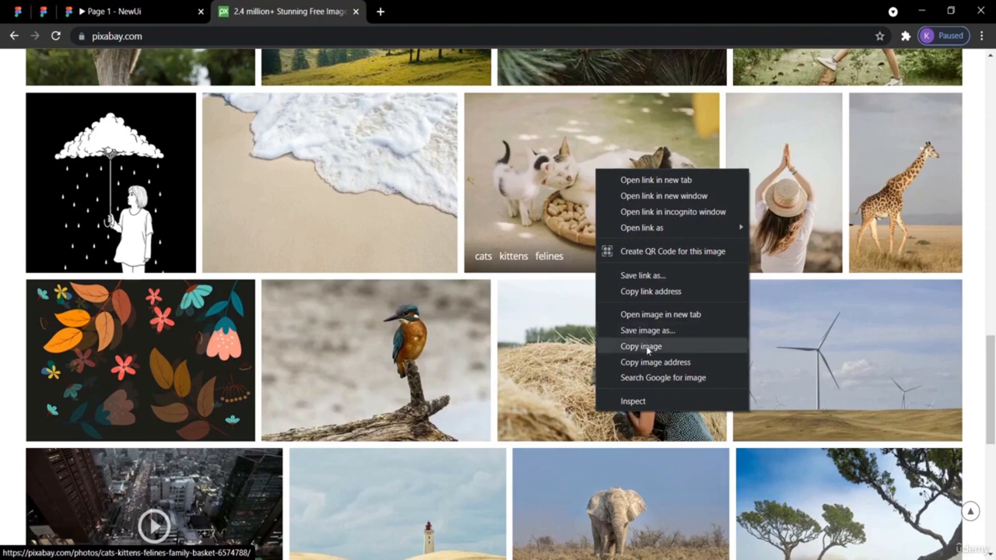
pyautogui.click(45, 11)
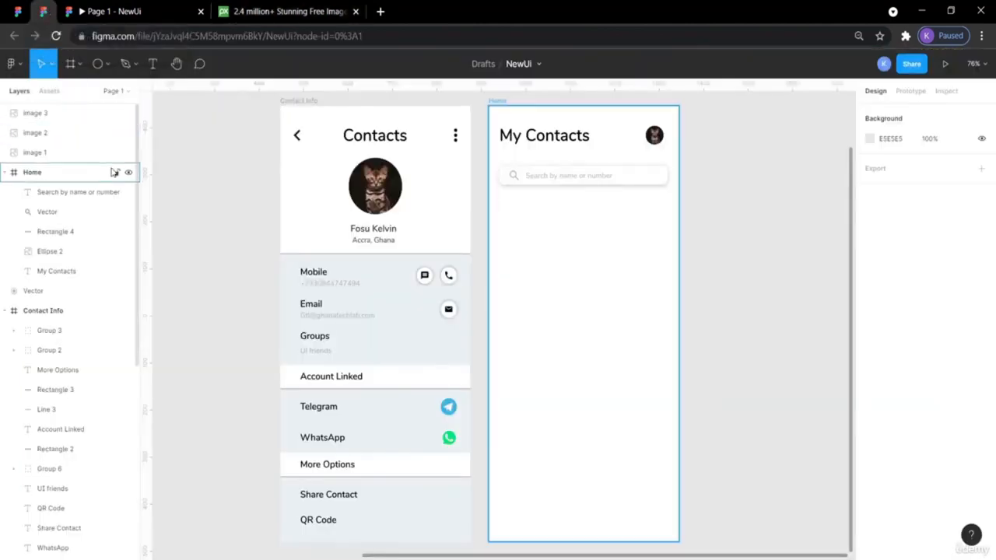
# - Select the kingfisher photo and move the plus-circle icon aside on the canvas
pyautogui.hscroll(-10, 214, 211)
pyautogui.scroll(3, 226, 217)
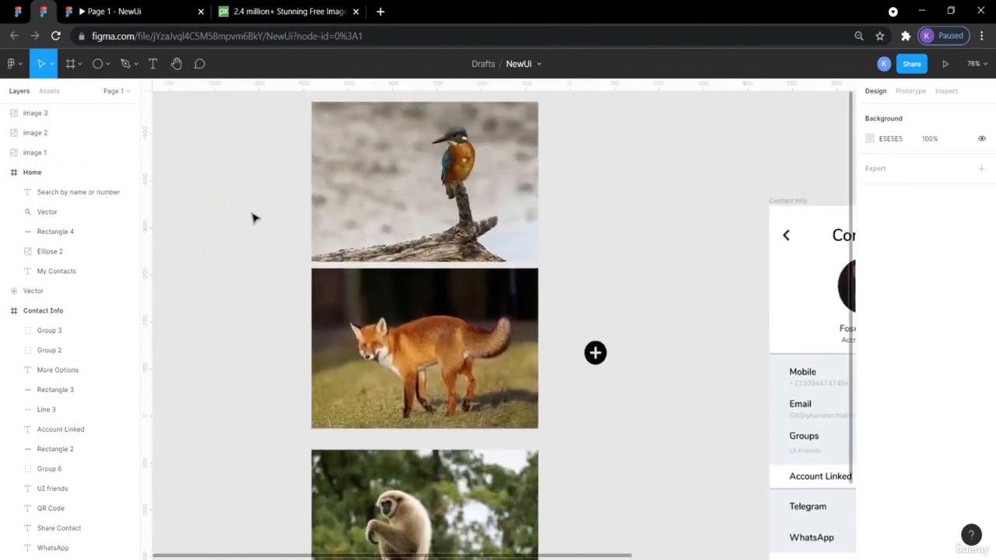
pyautogui.rightClick(256, 211)
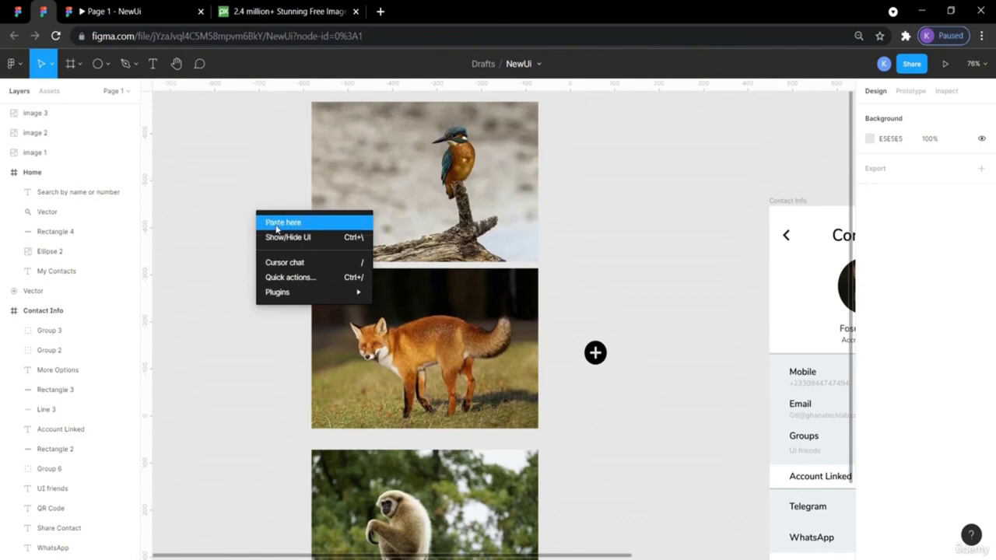
pyautogui.click(501, 216)
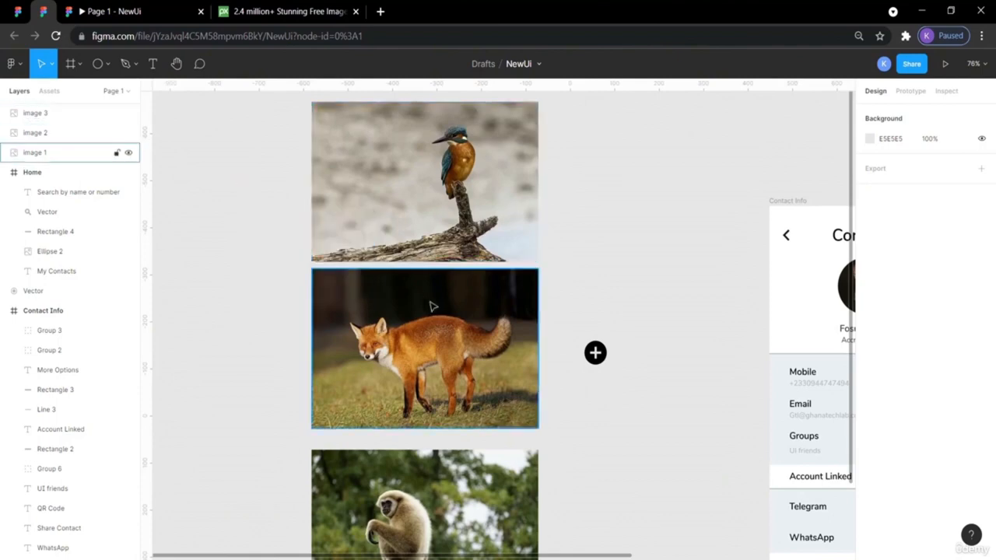
pyautogui.hscroll(4, 627, 290)
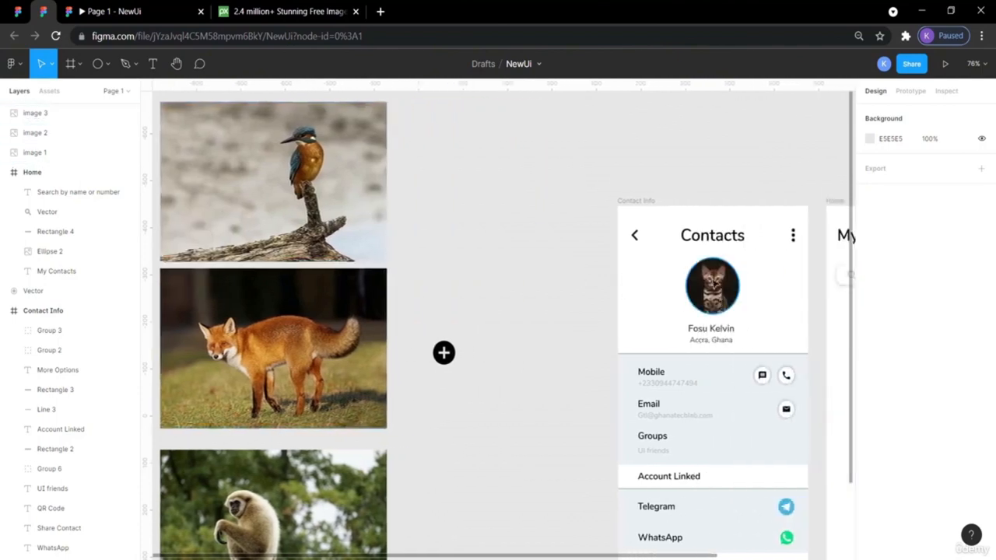
pyautogui.moveTo(444, 352); pyautogui.dragTo(430, 511)
pyautogui.click(447, 321)
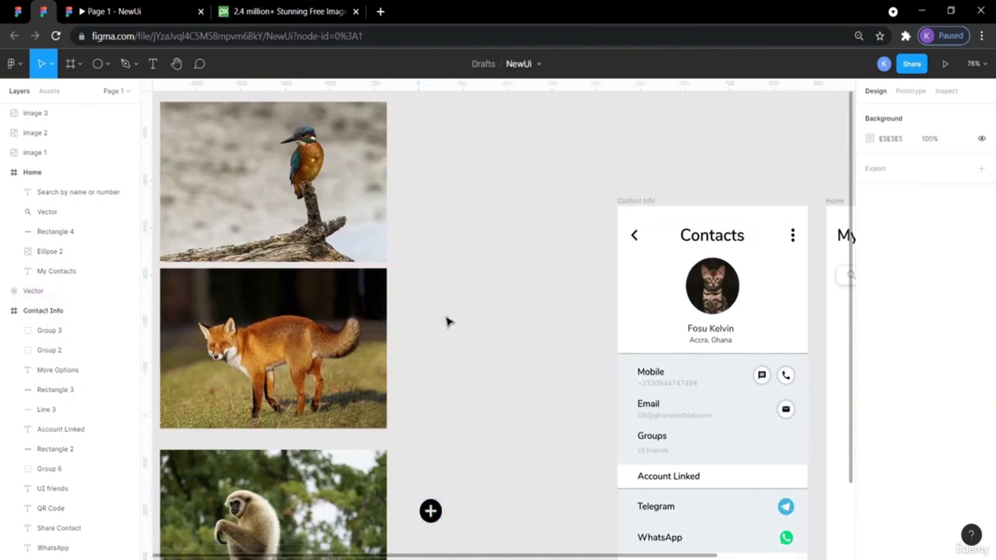
# - Draw a circle with the Ellipse tool beside the animal photos
pyautogui.click(98, 63)
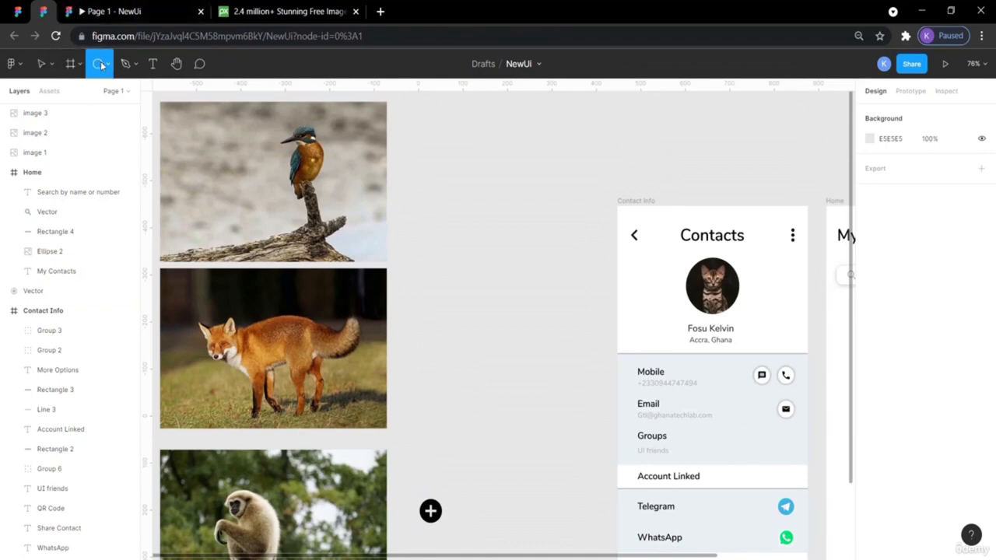
pyautogui.click(109, 64)
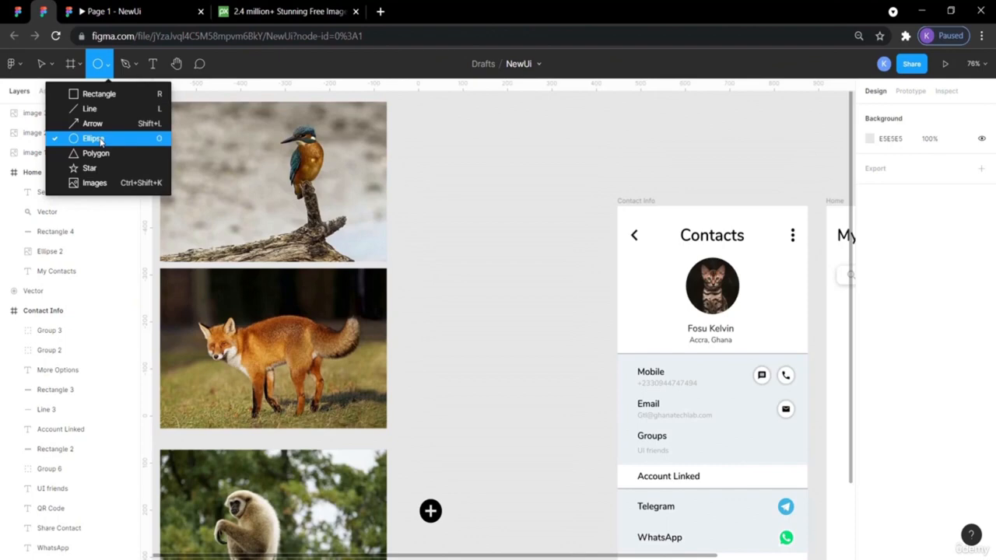
pyautogui.click(92, 139)
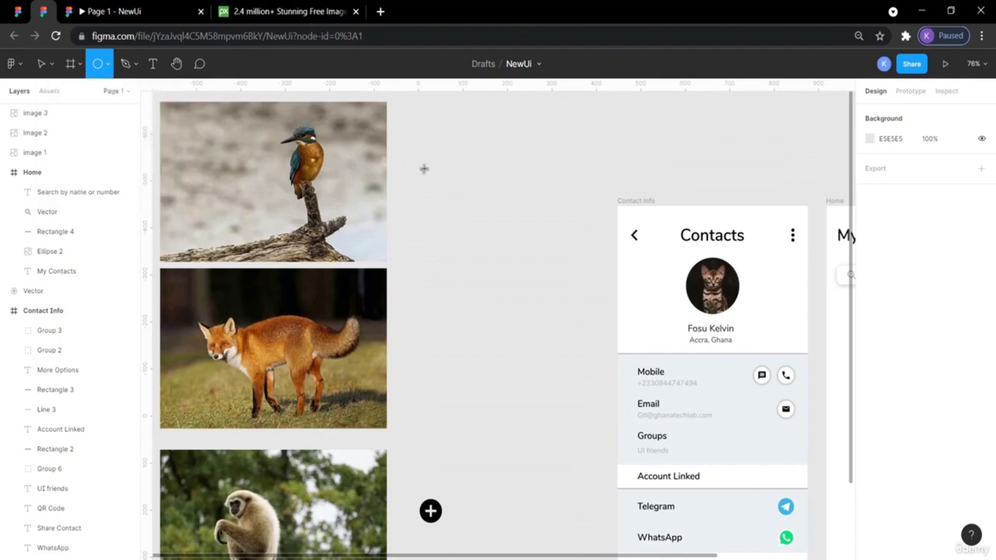
pyautogui.moveTo(437, 184); pyautogui.dragTo(517, 262)
pyautogui.click(559, 355)
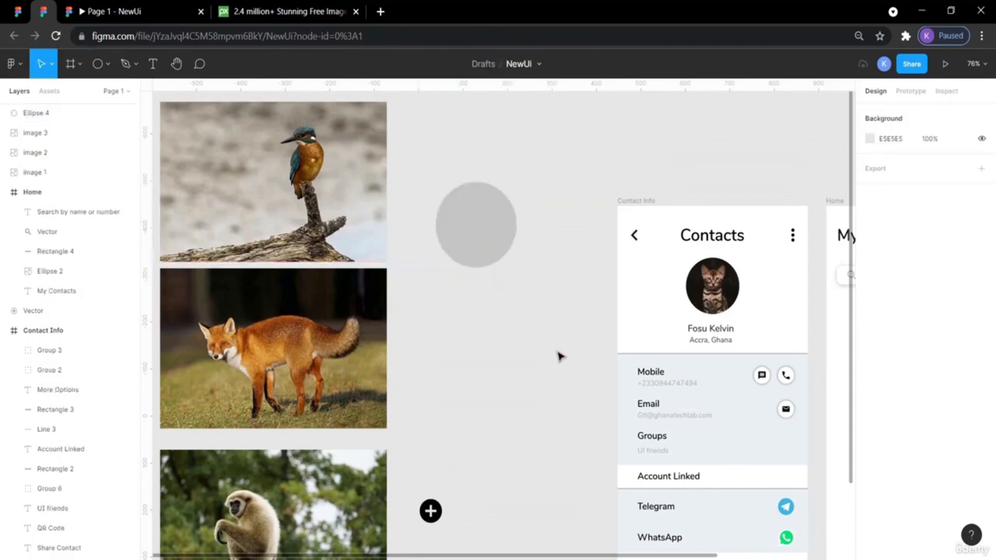
# - Move the kingfisher photo over the circle, select both, and apply Use as mask
pyautogui.moveTo(309, 146); pyautogui.dragTo(510, 196)
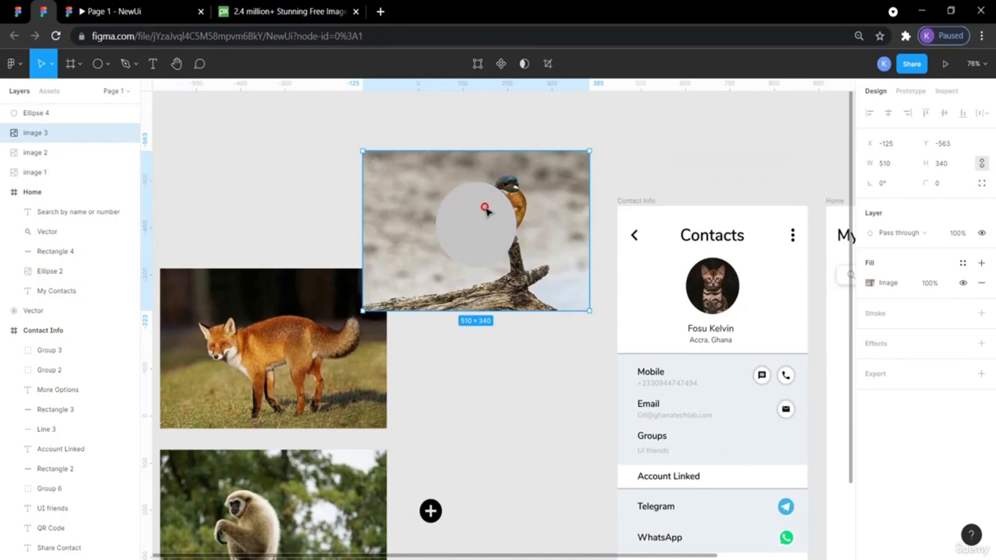
pyautogui.click(487, 212)
pyautogui.rightClick(484, 210)
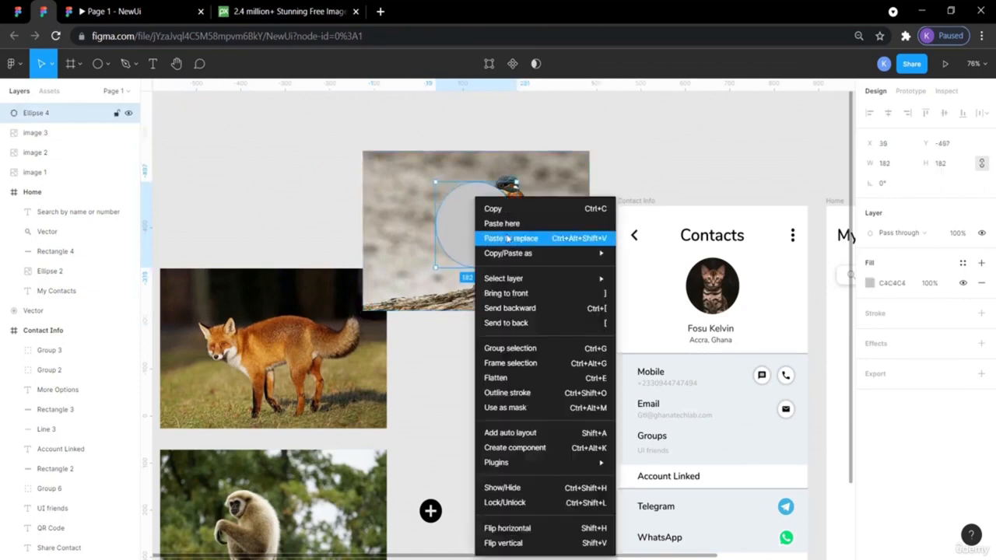
pyautogui.click(376, 169)
pyautogui.moveTo(448, 141); pyautogui.dragTo(543, 286)
pyautogui.rightClick(500, 238)
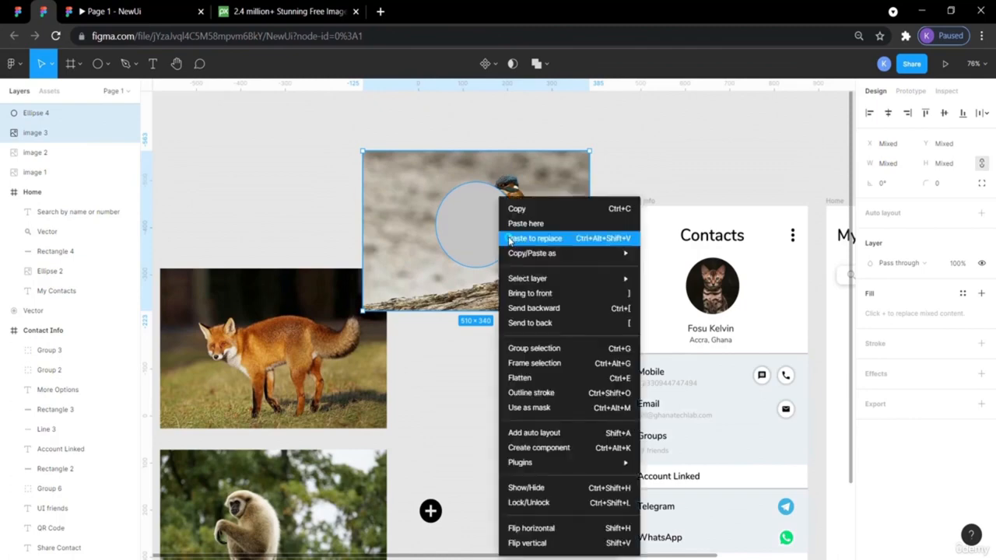
pyautogui.click(529, 408)
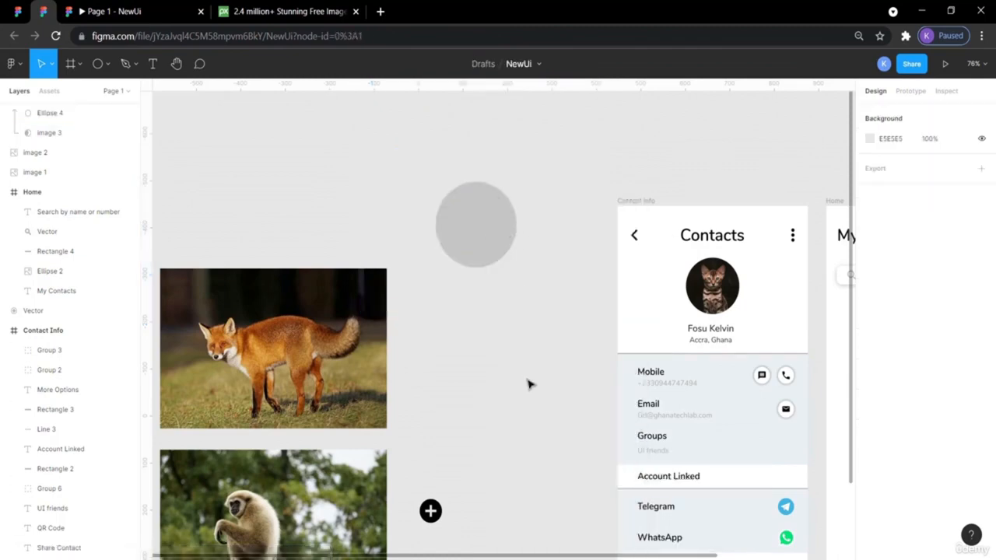
# - Undo the grey-circle mask and mask the kingfisher photo with a circle placed behind it
pyautogui.hotkey('ctrl', 'z')
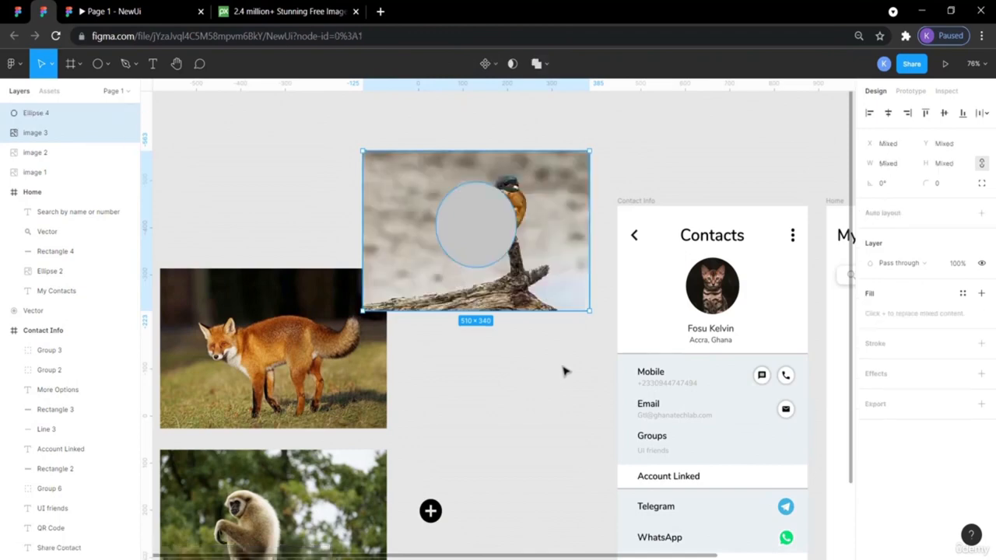
pyautogui.click(576, 464)
pyautogui.moveTo(480, 231); pyautogui.dragTo(509, 211)
pyautogui.rightClick(510, 210)
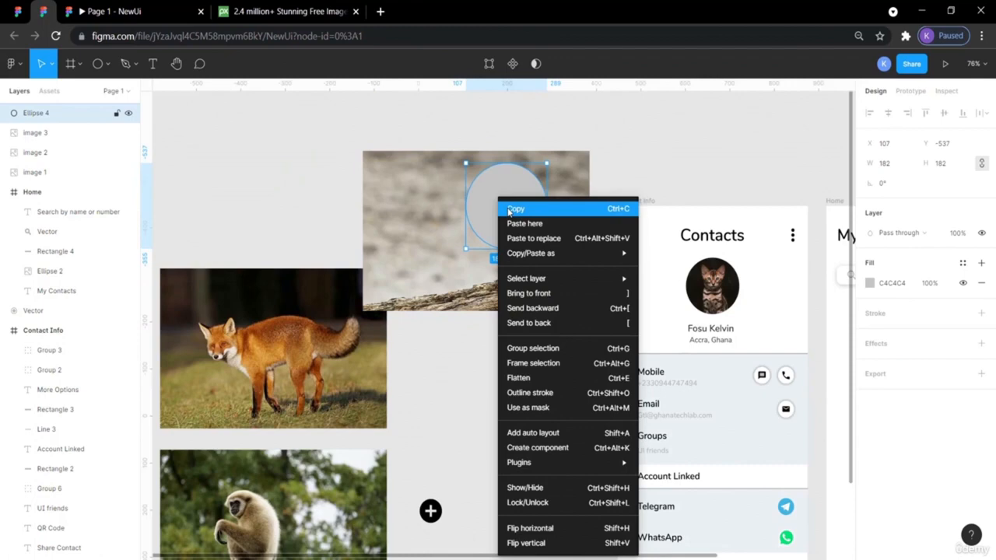
pyautogui.moveTo(543, 284)
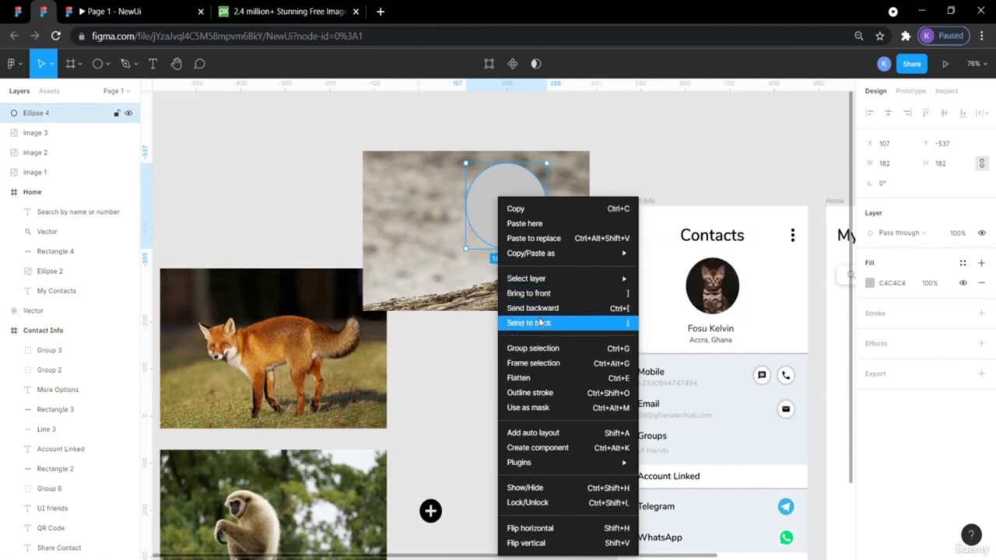
pyautogui.click(536, 322)
pyautogui.click(557, 338)
pyautogui.moveTo(570, 359); pyautogui.dragTo(471, 134)
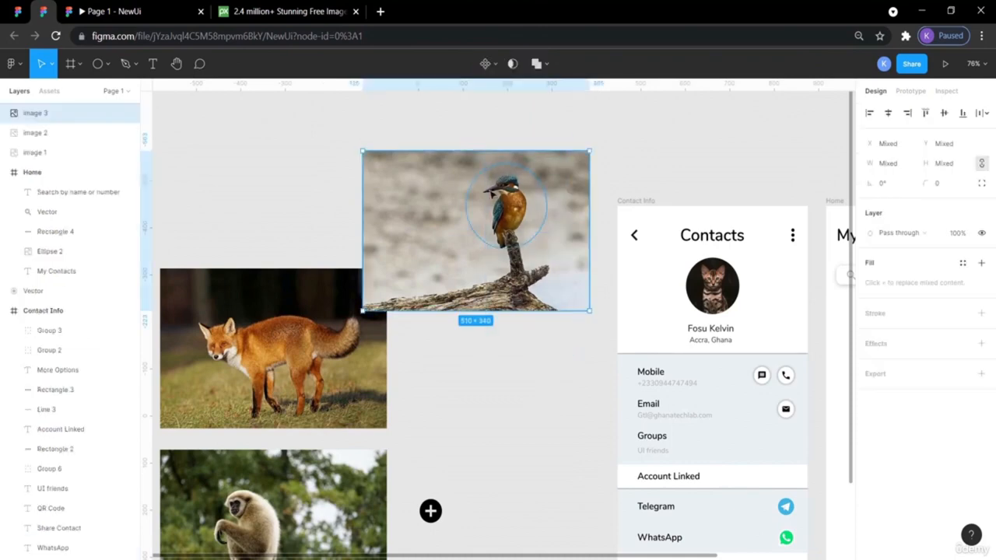
pyautogui.rightClick(502, 195)
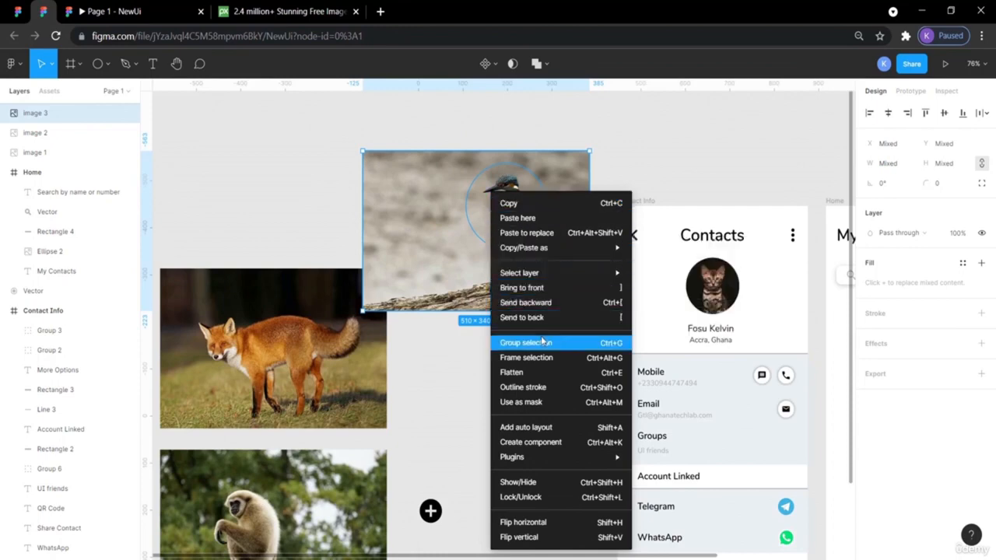
pyautogui.click(521, 403)
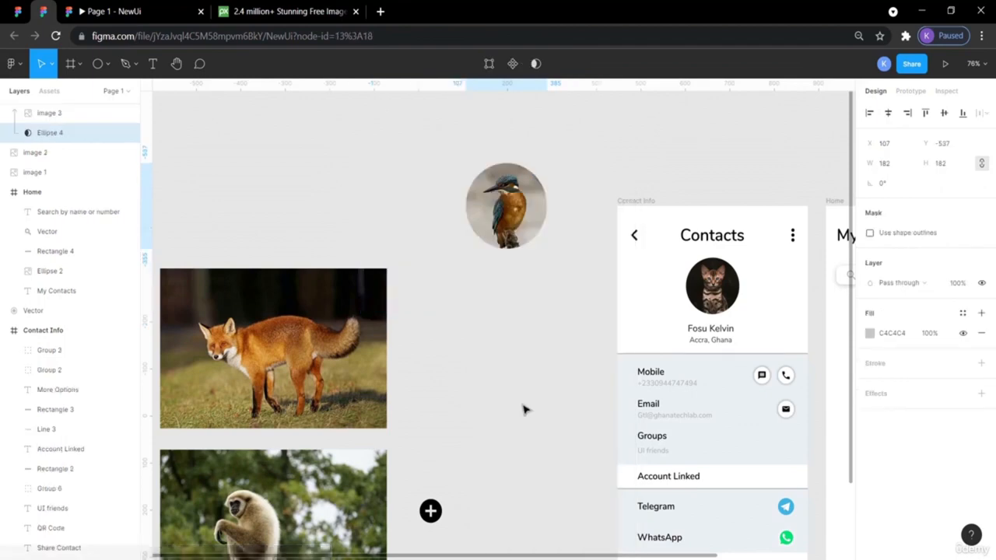
# - Recentre the kingfisher photo inside its circular mask
pyautogui.click(558, 440)
pyautogui.click(515, 214)
pyautogui.doubleClick(515, 214)
pyautogui.moveTo(515, 214)
pyautogui.mouseDown()
pyautogui.moveTo(505, 206)
pyautogui.moveTo(522, 200)
pyautogui.moveTo(516, 212)
pyautogui.mouseUp()
pyautogui.click(581, 389)
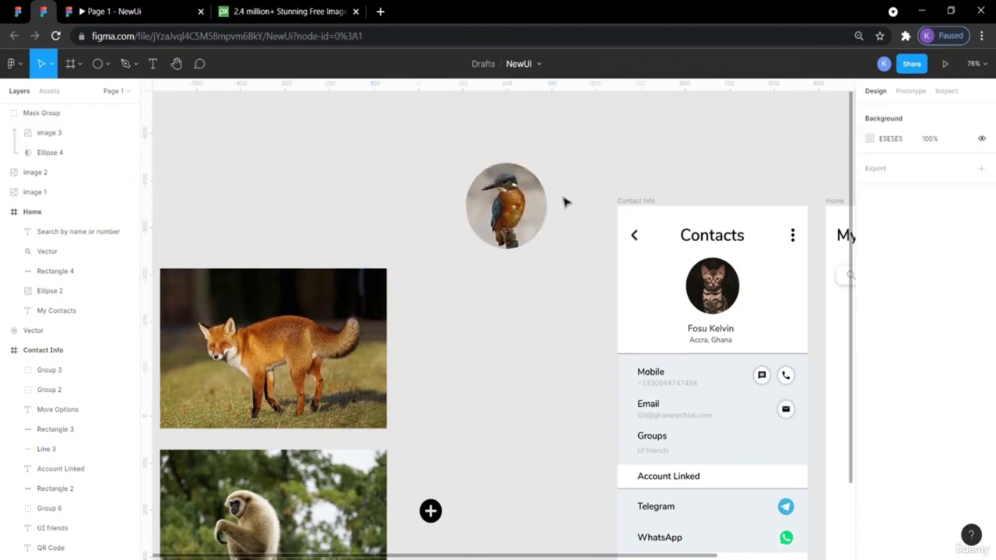
pyautogui.scroll(-1, 368, 378)
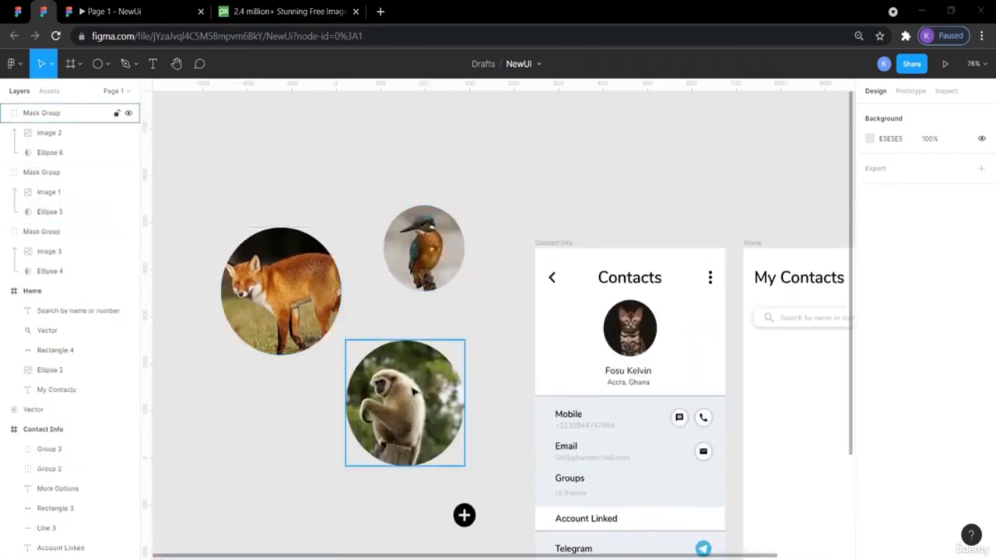
# - Resize the kingfisher circle to 39 × 39
pyautogui.click(456, 267)
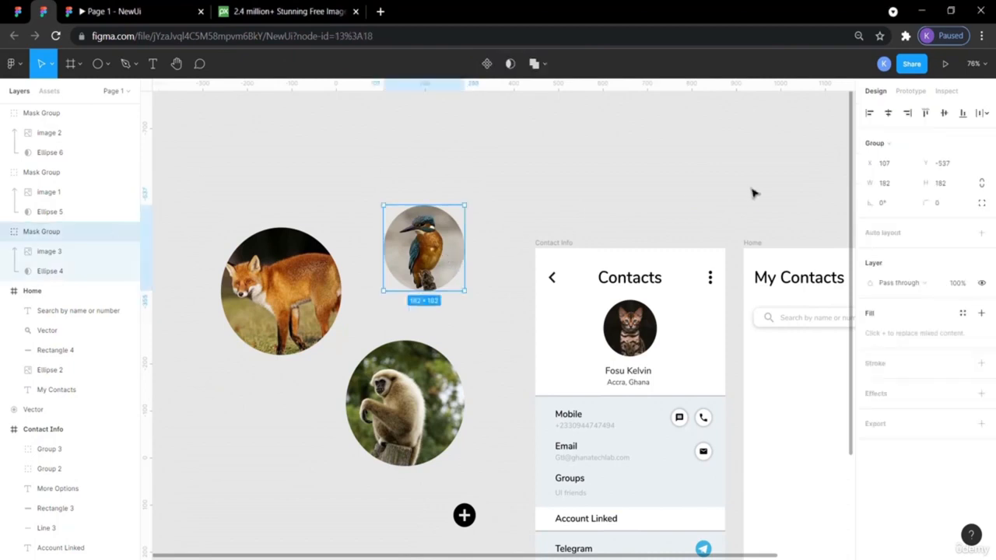
pyautogui.click(890, 183)
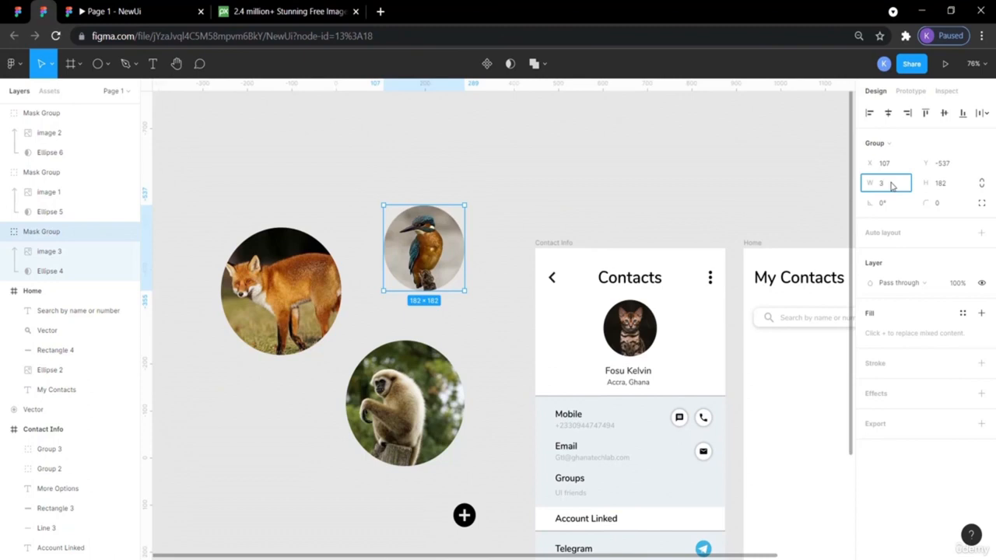
pyautogui.write('39')
pyautogui.click(943, 185)
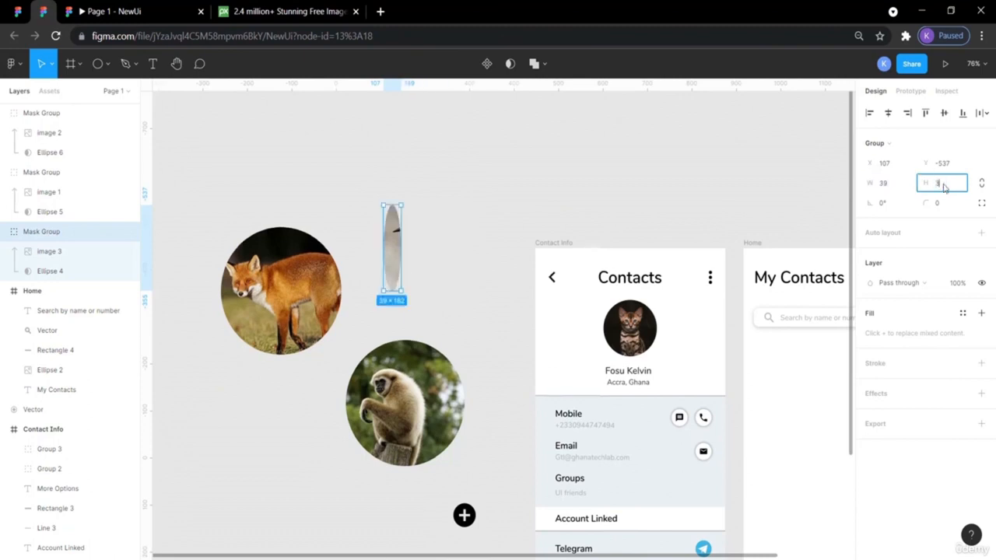
pyautogui.write('39')
pyautogui.press('Return')
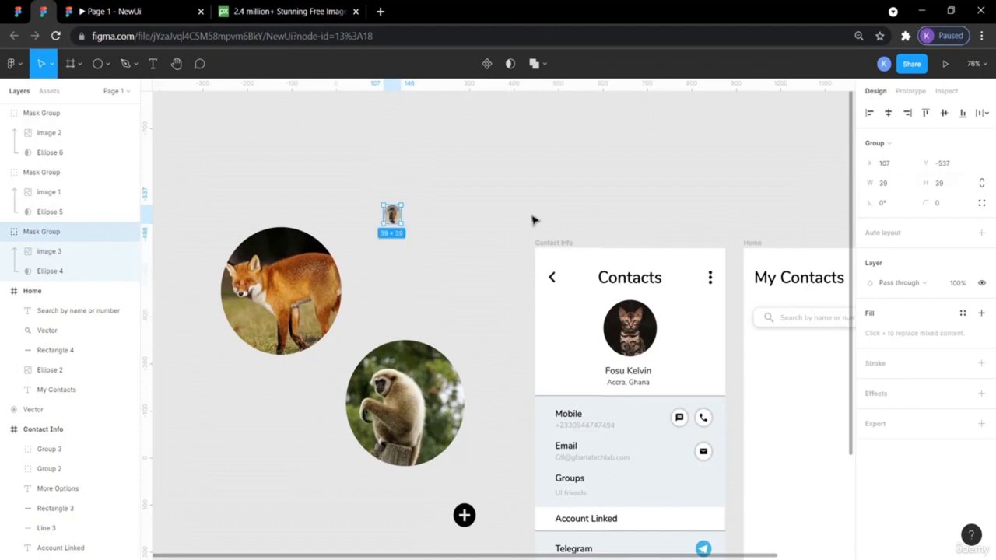
pyautogui.click(533, 220)
# - Set the fox circle's height to 39
pyautogui.click(298, 305)
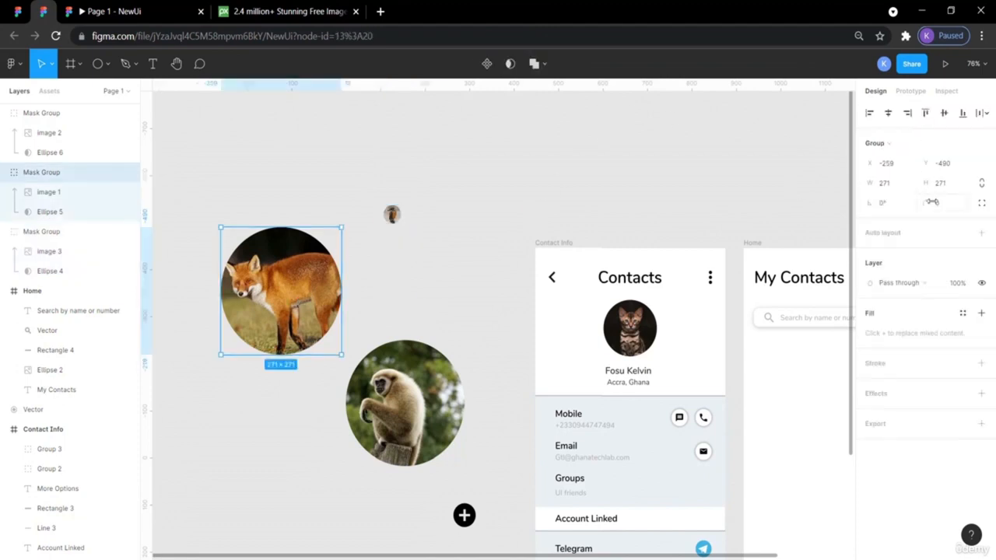
pyautogui.click(891, 187)
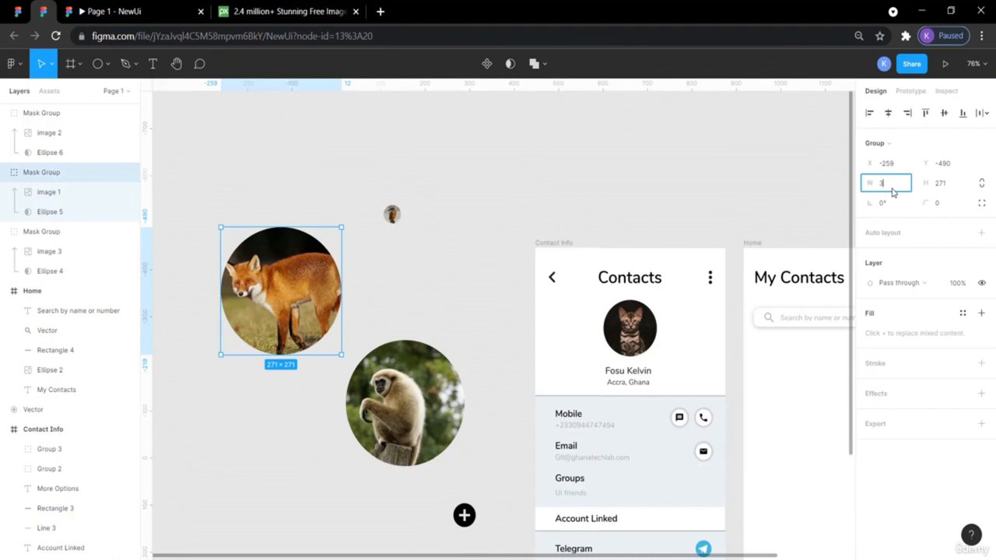
pyautogui.click(942, 184)
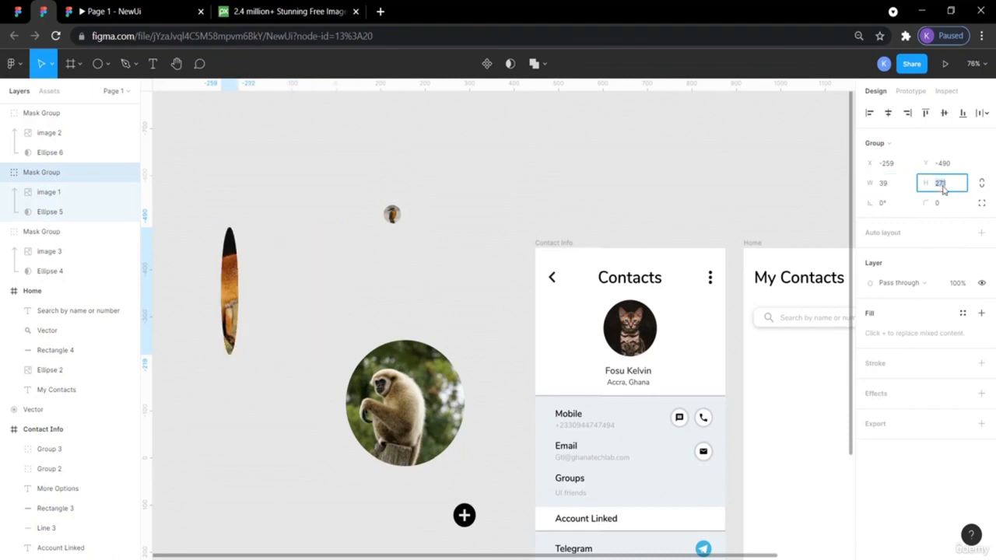
pyautogui.write('39')
pyautogui.press('Return')
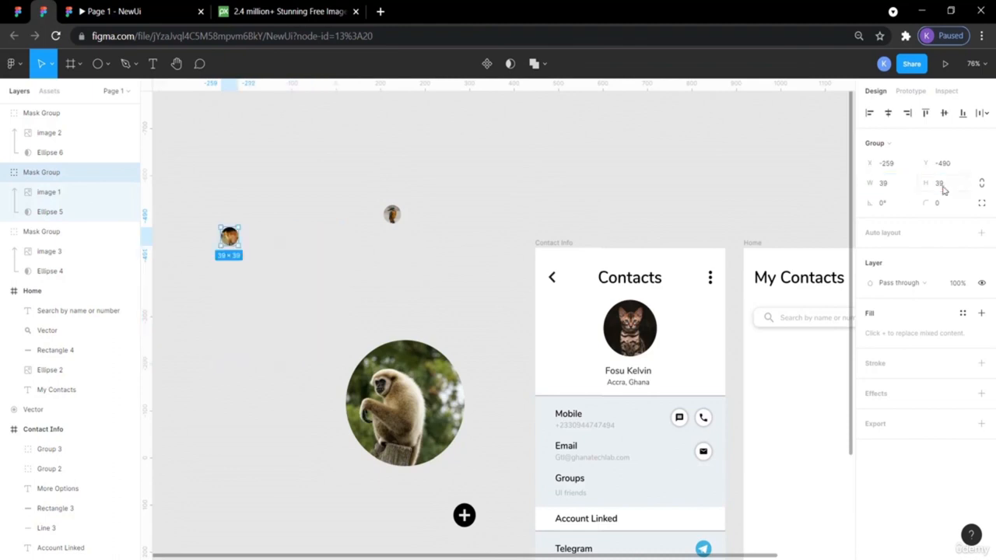
pyautogui.click(620, 187)
# - Move the gibbon photo up and resize it to 39 × 39
pyautogui.moveTo(434, 377); pyautogui.dragTo(445, 309)
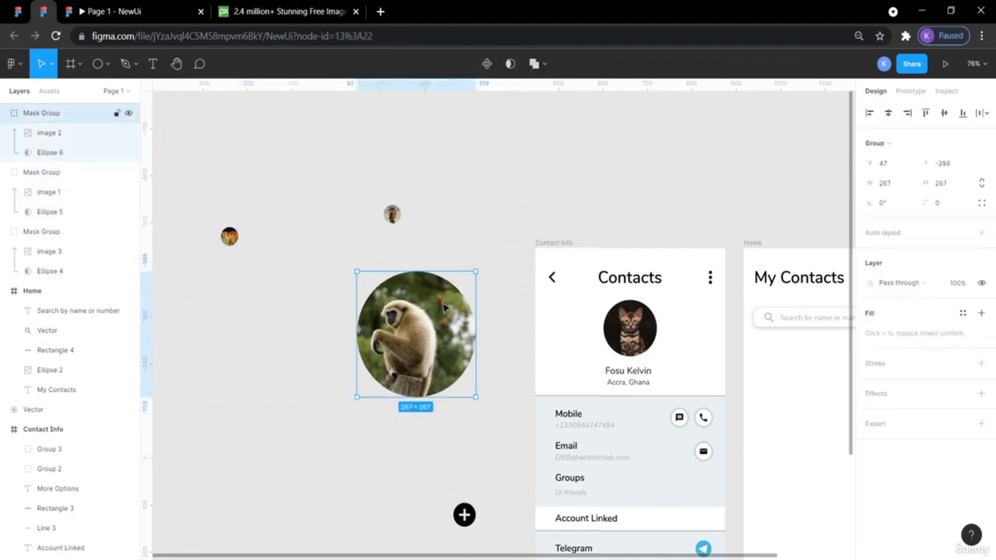
pyautogui.click(895, 184)
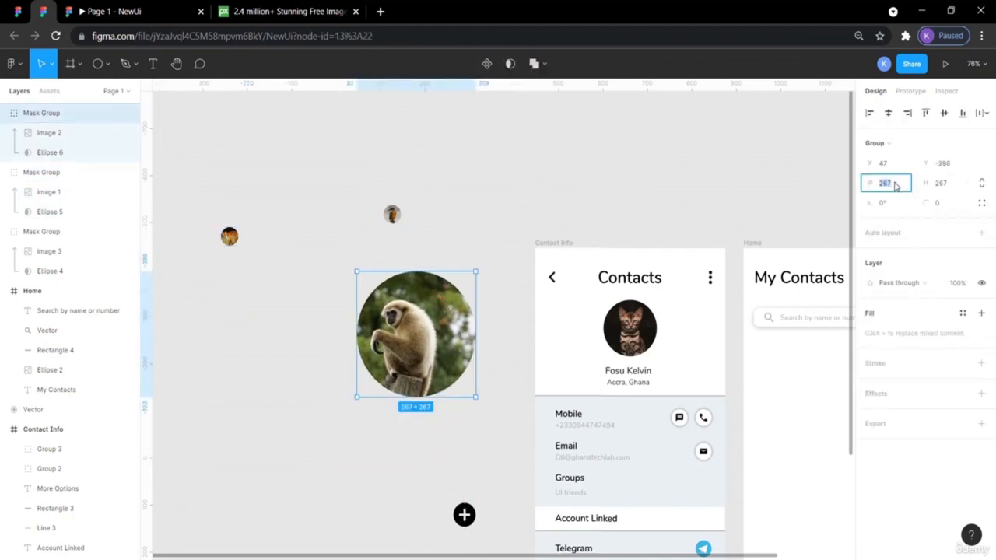
pyautogui.press('Return')
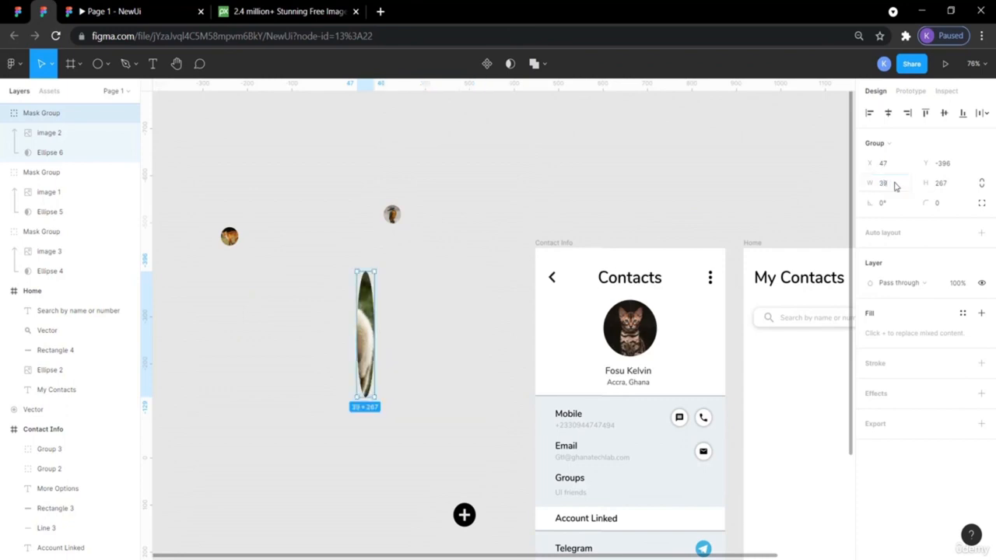
pyautogui.click(940, 184)
pyautogui.write('39')
pyautogui.press('Return')
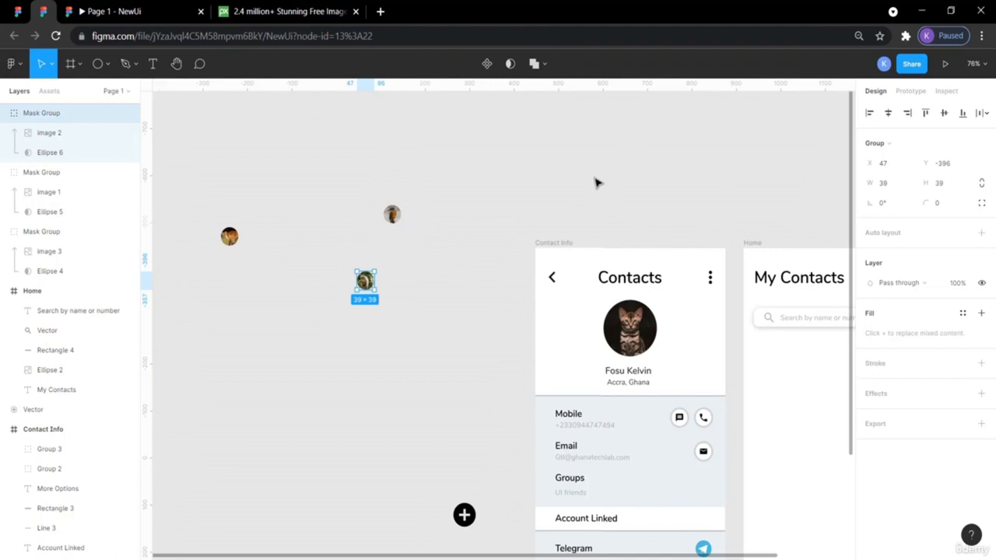
# - Drag the three small avatars and the plus icon off to the right of the canvas
pyautogui.moveTo(369, 286); pyautogui.dragTo(805, 204)
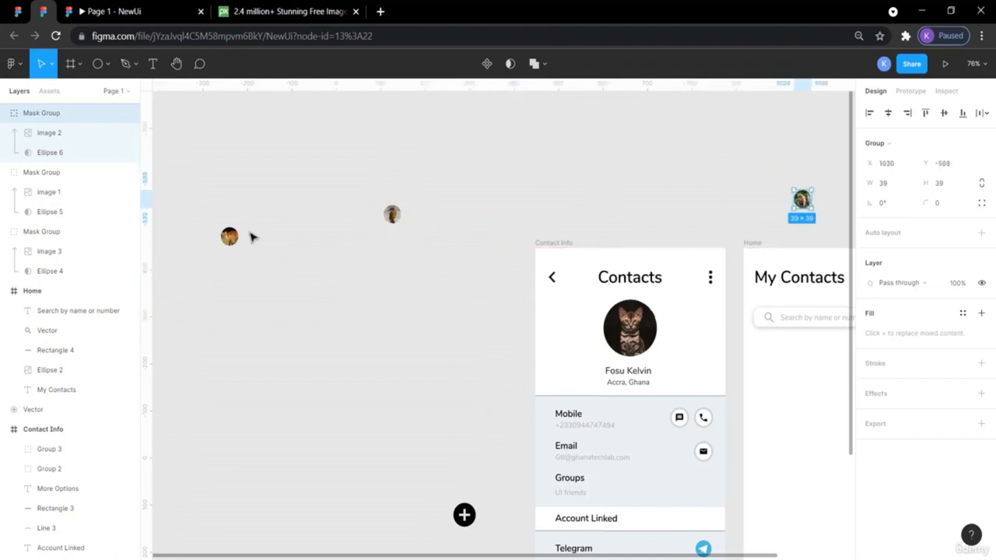
pyautogui.moveTo(232, 238); pyautogui.dragTo(794, 179)
pyautogui.moveTo(392, 214); pyautogui.dragTo(834, 186)
pyautogui.moveTo(465, 514); pyautogui.dragTo(775, 201)
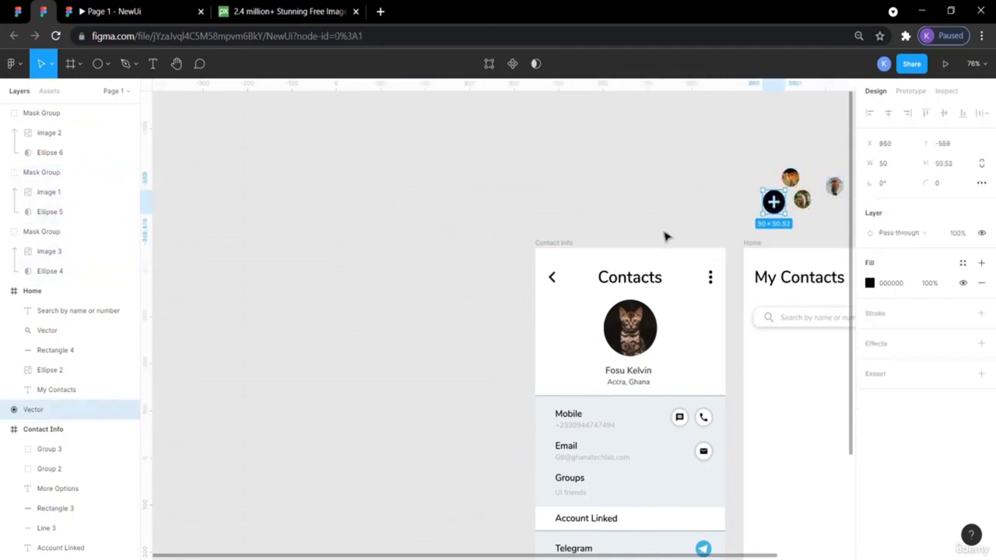
pyautogui.hscroll(5, 665, 236)
pyautogui.scroll(-2, 665, 237)
pyautogui.hscroll(1, 665, 237)
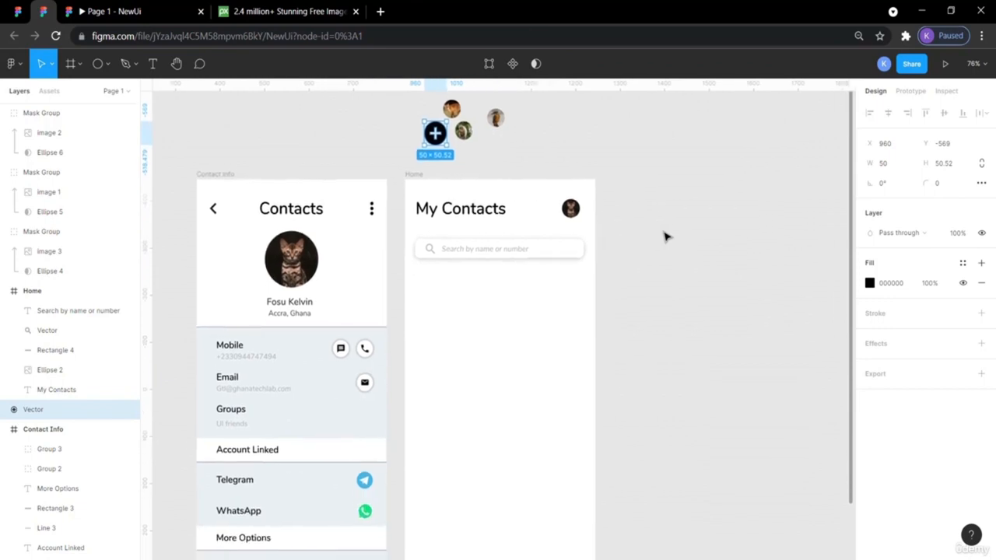
pyautogui.scroll(1, 665, 236)
# - Line up the avatars and plus icon just right of the Home frame
pyautogui.moveTo(494, 137); pyautogui.dragTo(750, 278)
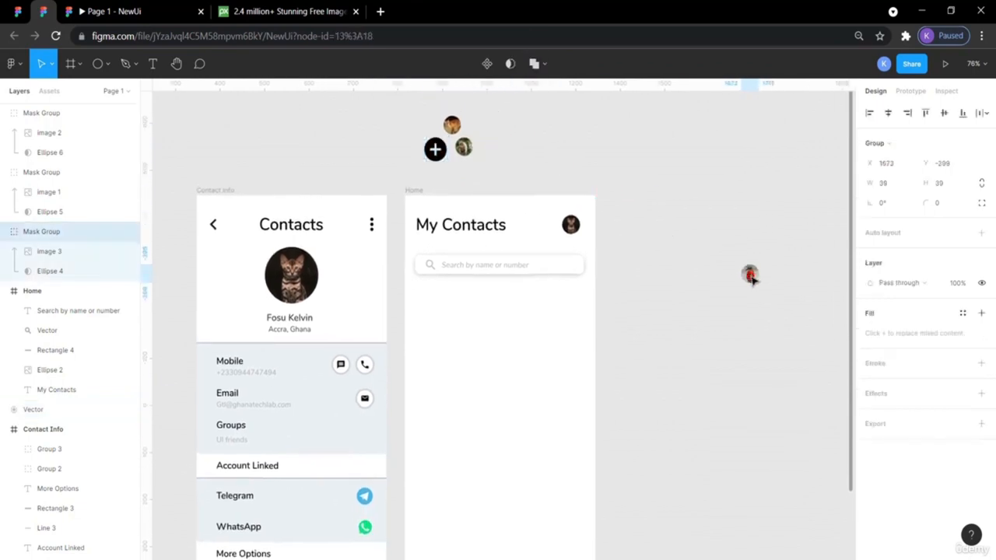
pyautogui.moveTo(463, 148); pyautogui.dragTo(682, 293)
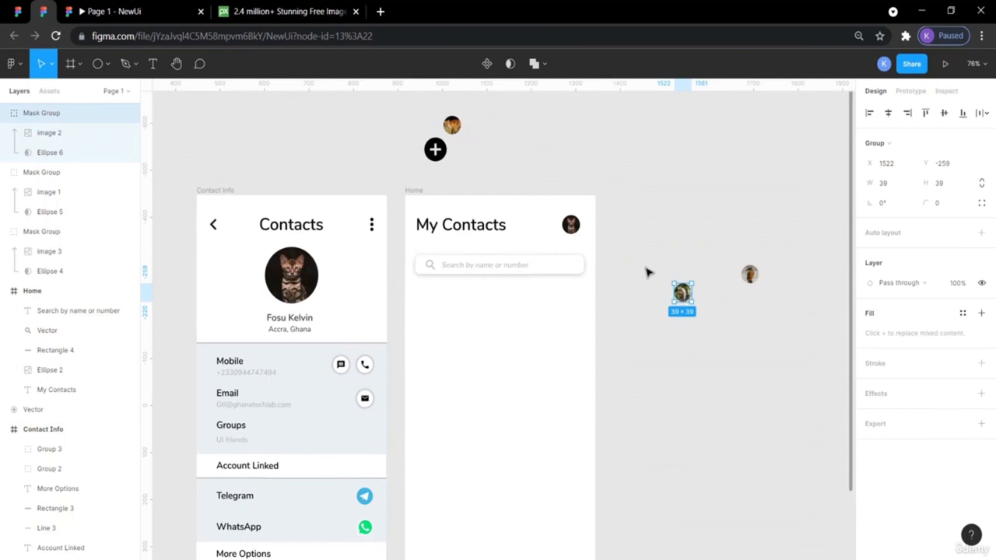
pyautogui.click(434, 150)
pyautogui.moveTo(435, 149); pyautogui.dragTo(655, 340)
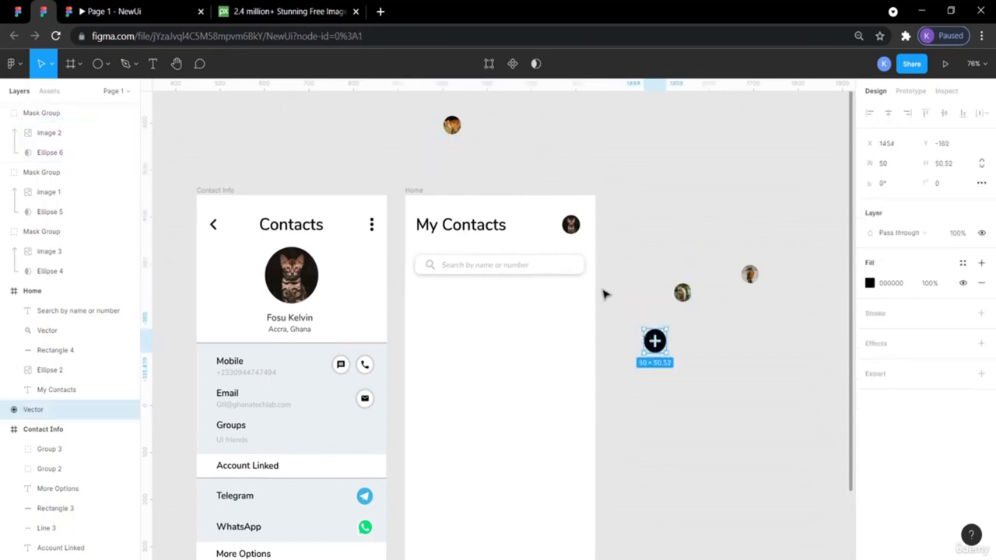
pyautogui.moveTo(453, 124); pyautogui.dragTo(643, 246)
pyautogui.scroll(-2, 607, 318)
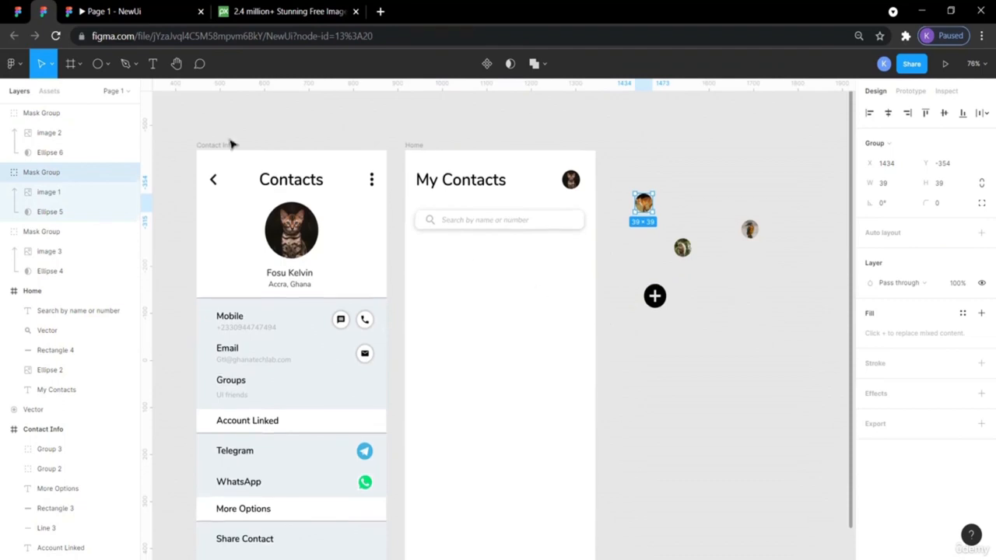
pyautogui.click(24, 14)
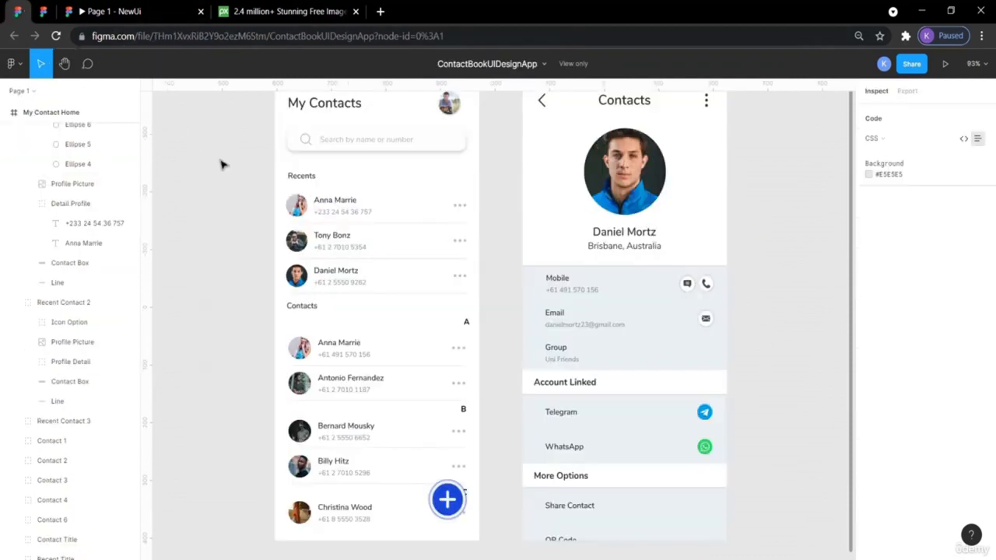
pyautogui.click(307, 192)
pyautogui.click(319, 204)
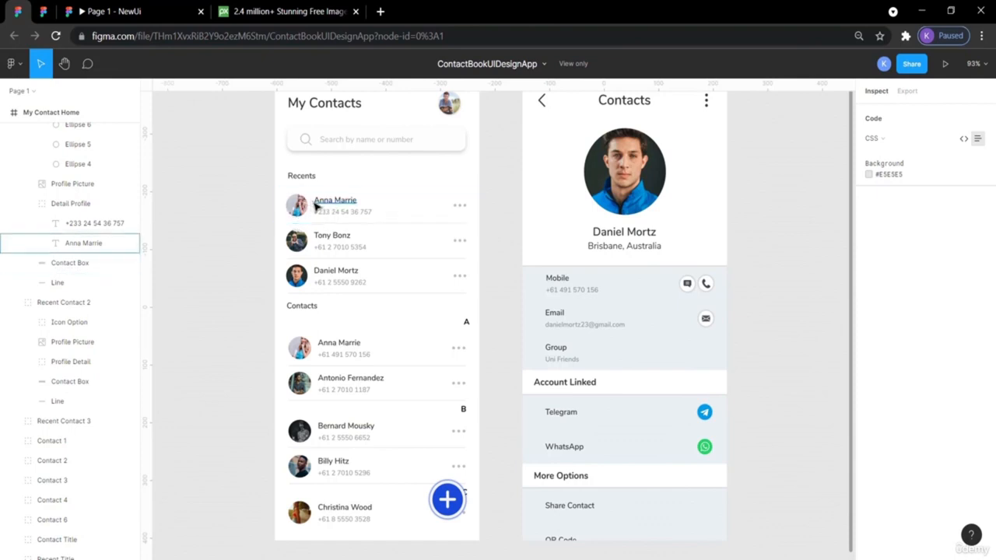
pyautogui.click(299, 149)
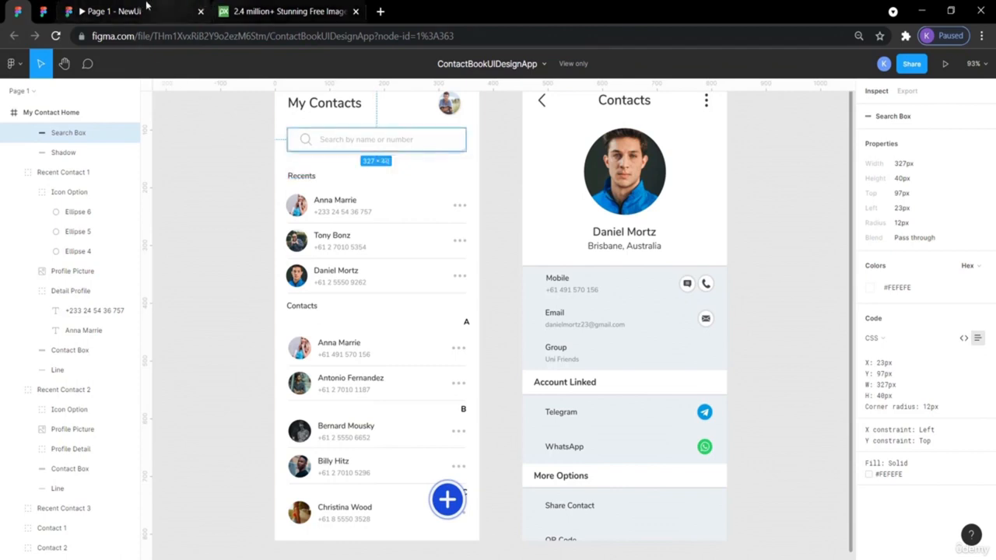
pyautogui.click(45, 11)
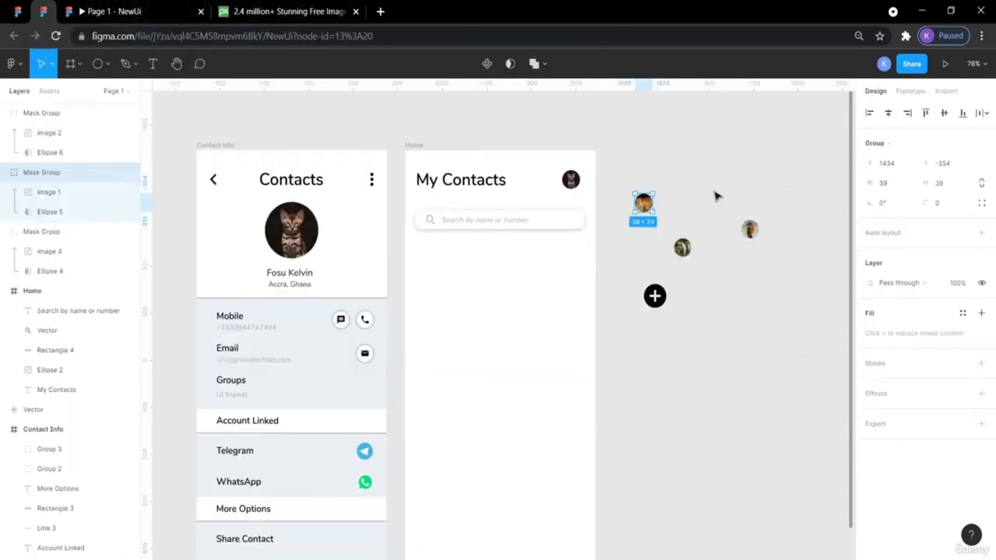
# - Move the fox avatar into Home under the search bar and nudge it up into alignment
pyautogui.click(698, 170)
pyautogui.moveTo(645, 205); pyautogui.dragTo(430, 273)
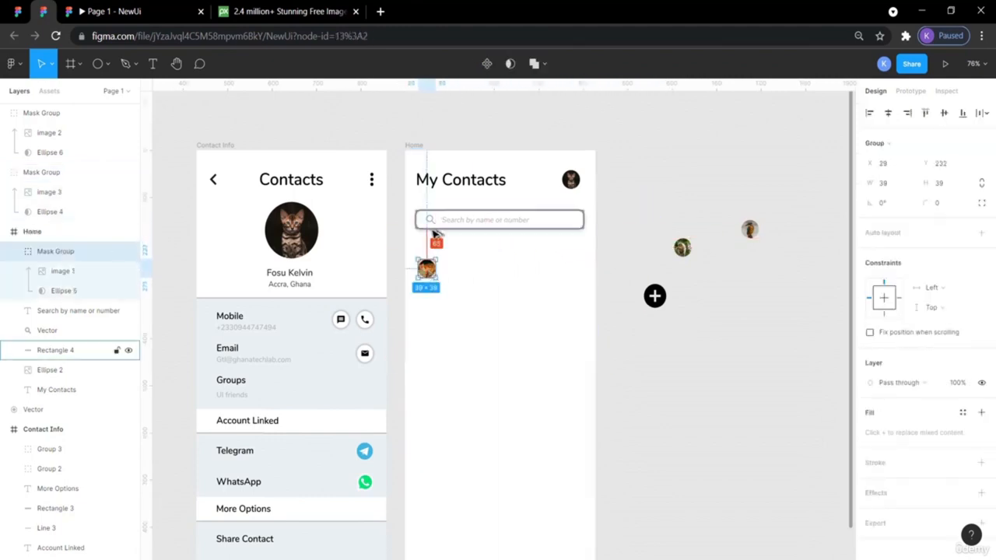
pyautogui.press('alt')
pyautogui.press('alt')
pyautogui.press('Up')
pyautogui.press('Up')
pyautogui.press('Up')
pyautogui.press('Up')
pyautogui.press('Up')
pyautogui.press('Up')
pyautogui.press('Up')
pyautogui.press('Up')
pyautogui.press('Up')
pyautogui.press('Up')
pyautogui.press('Up')
pyautogui.press('Up')
pyautogui.press('Up')
pyautogui.press('Up')
pyautogui.press('Up')
pyautogui.press('Up')
pyautogui.press('Up')
pyautogui.press('Up')
pyautogui.press('Up')
pyautogui.press('Up')
pyautogui.press('Up')
pyautogui.press('Up')
pyautogui.press('Up')
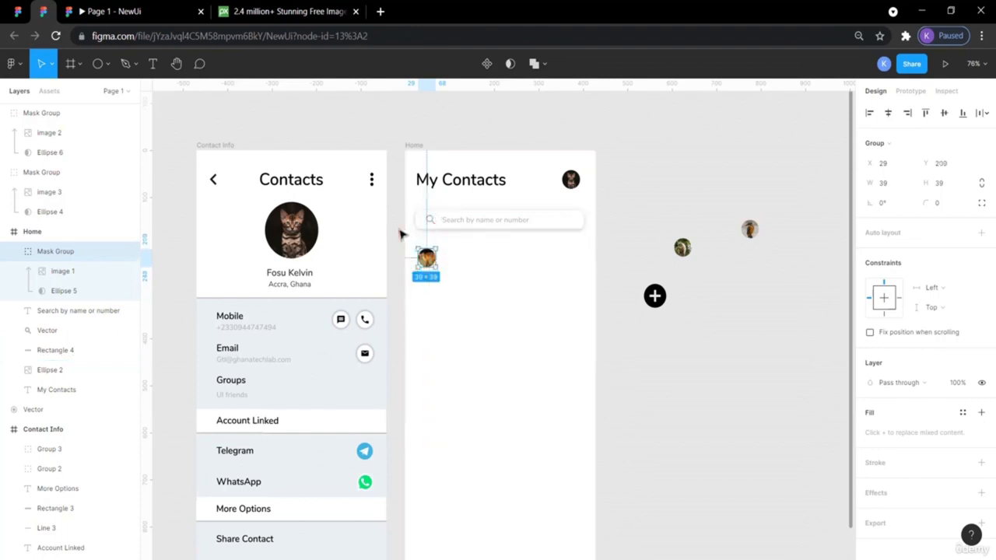
pyautogui.press('Up')
pyautogui.press('Up')
pyautogui.press('Up')
pyautogui.press('Up')
pyautogui.press('Up')
pyautogui.press('Up')
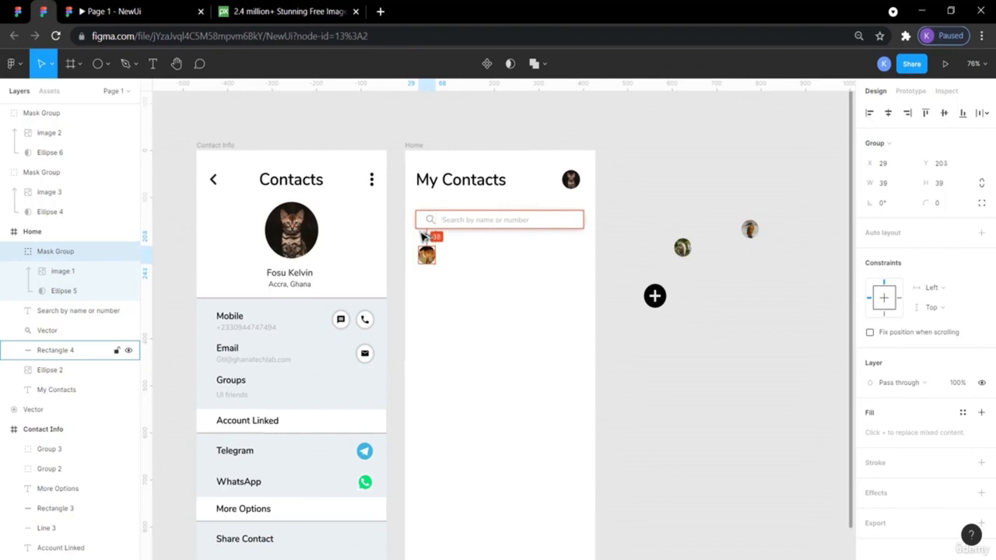
pyautogui.press('Up')
# - Compare the avatar placement against the reference contact book design
pyautogui.click(664, 197)
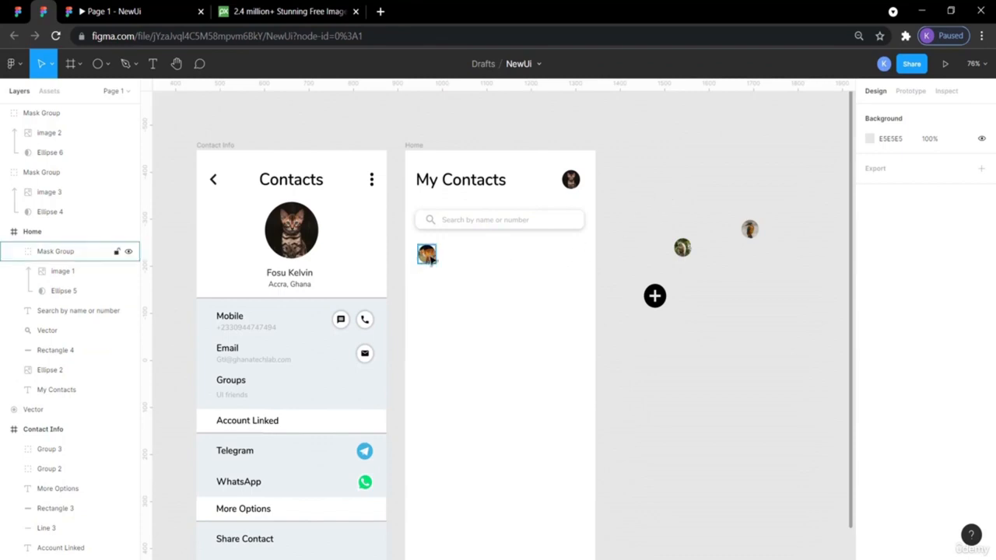
pyautogui.click(17, 11)
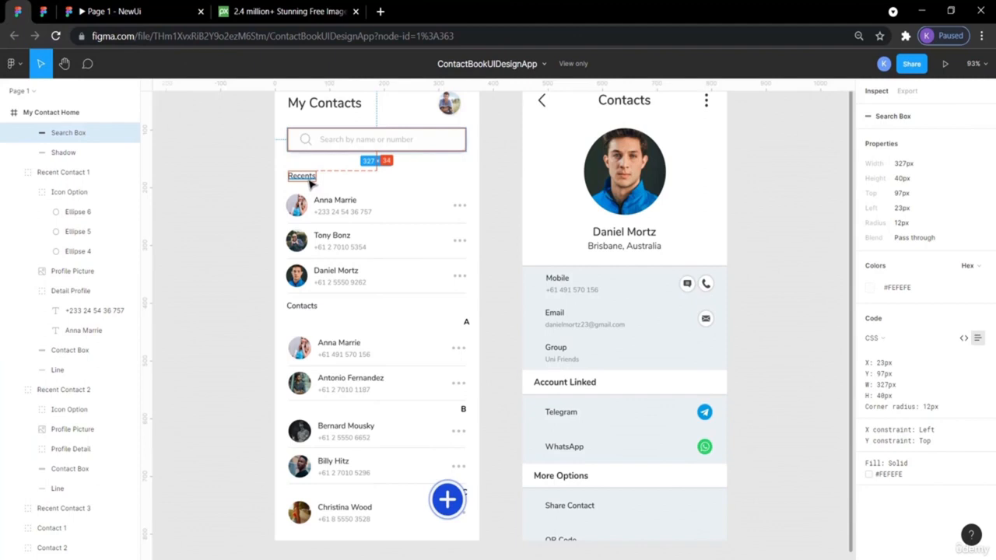
pyautogui.click(68, 11)
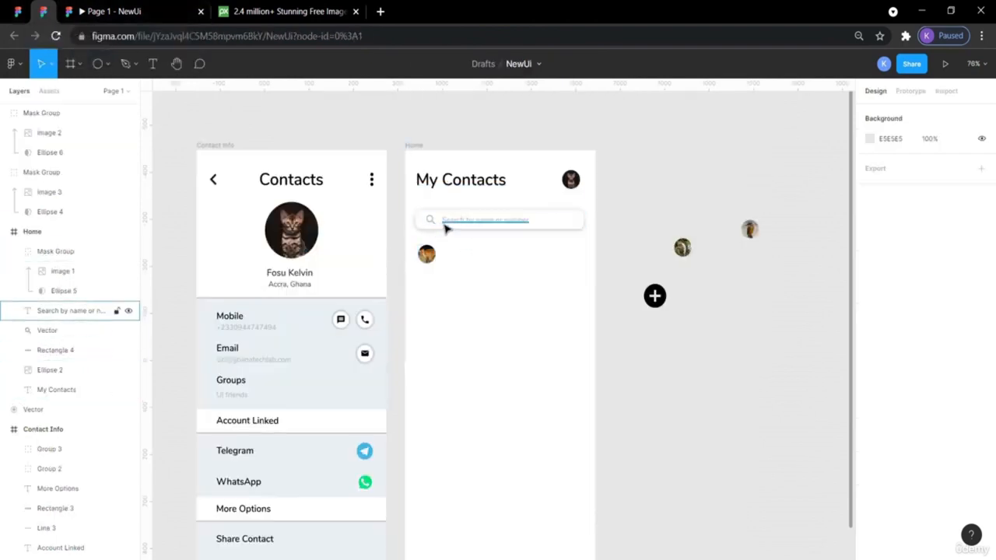
# - Inspect the Recents heading in the reference contact book design
pyautogui.click(297, 291)
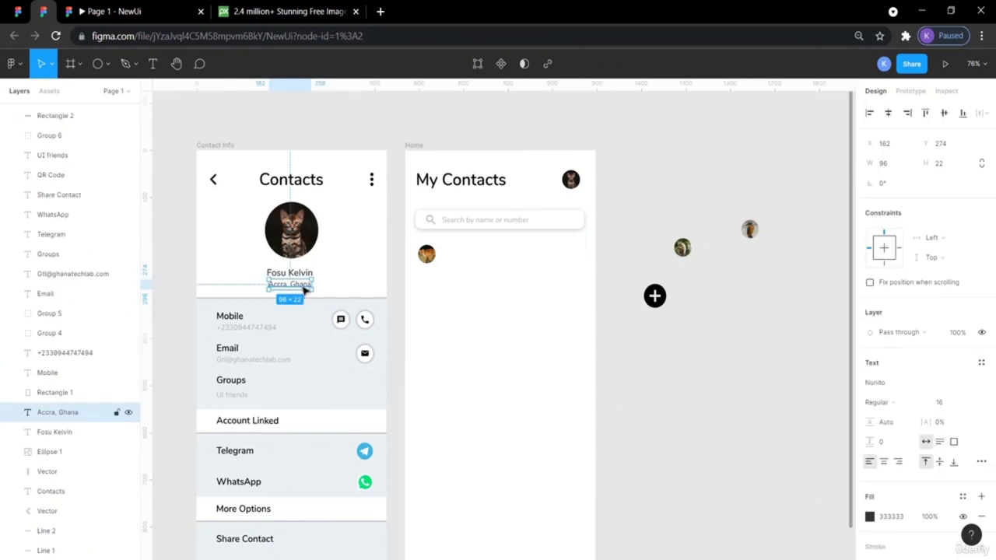
pyautogui.click(195, 102)
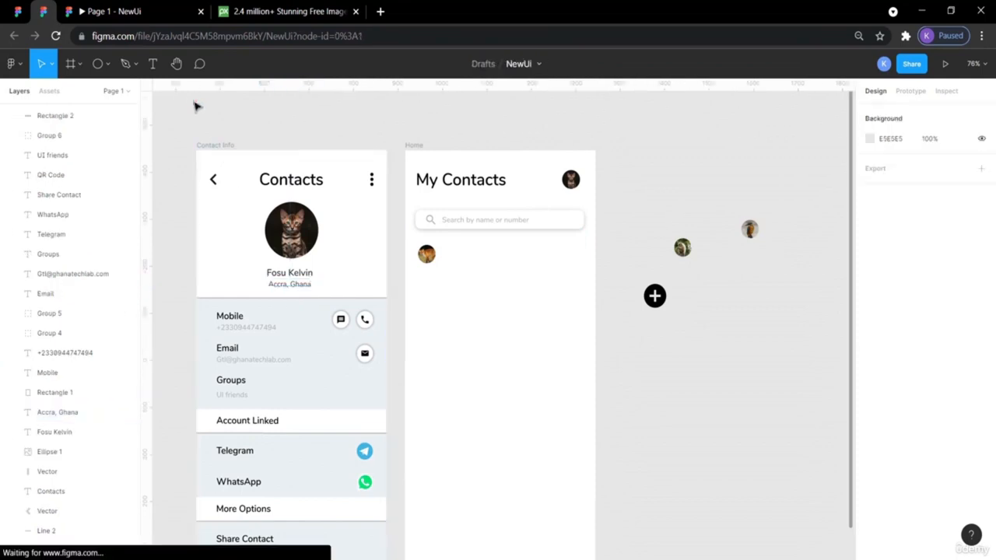
pyautogui.click(17, 11)
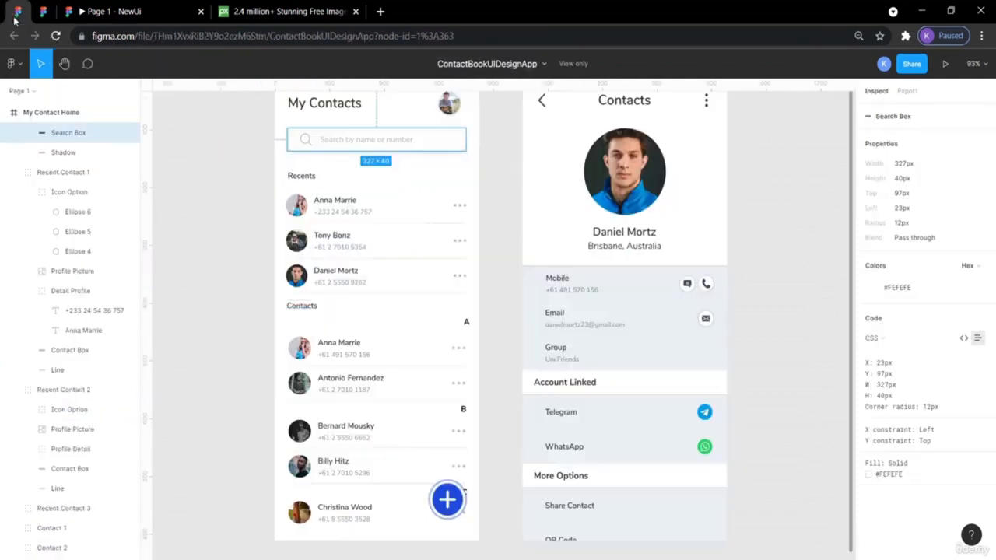
pyautogui.click(310, 179)
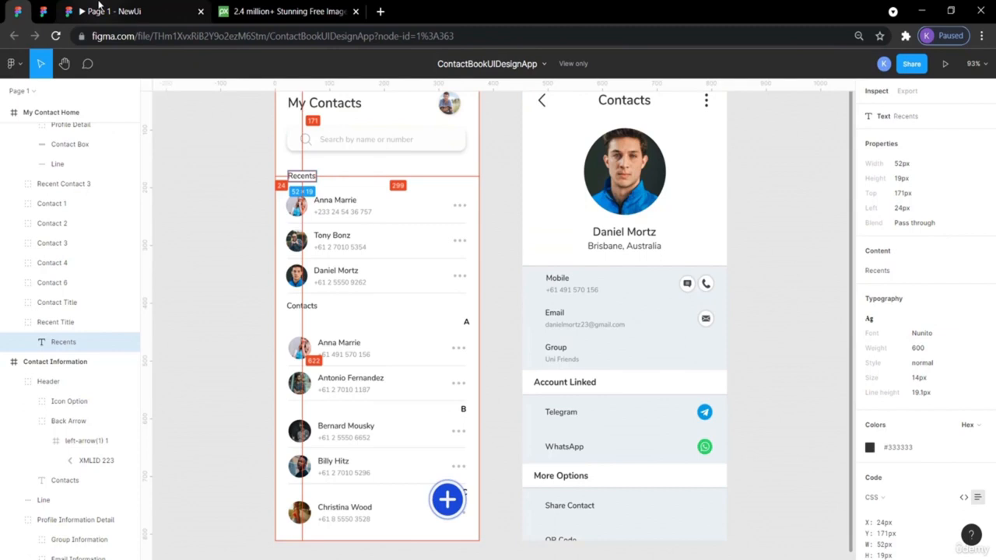
pyautogui.click(42, 11)
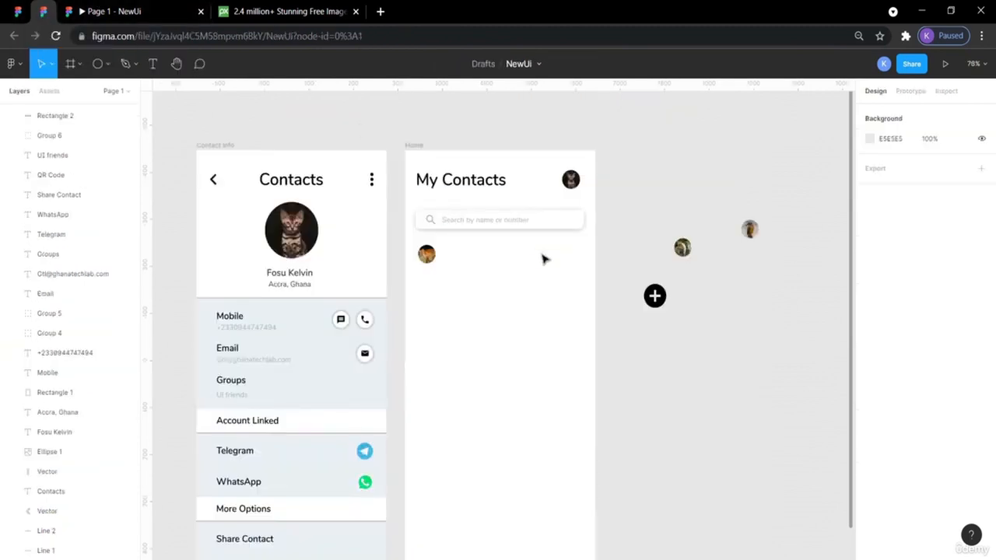
# - Paste a copy of the Accra, Ghana text into Home beside the avatar, keeping Regular weight
pyautogui.click(296, 288)
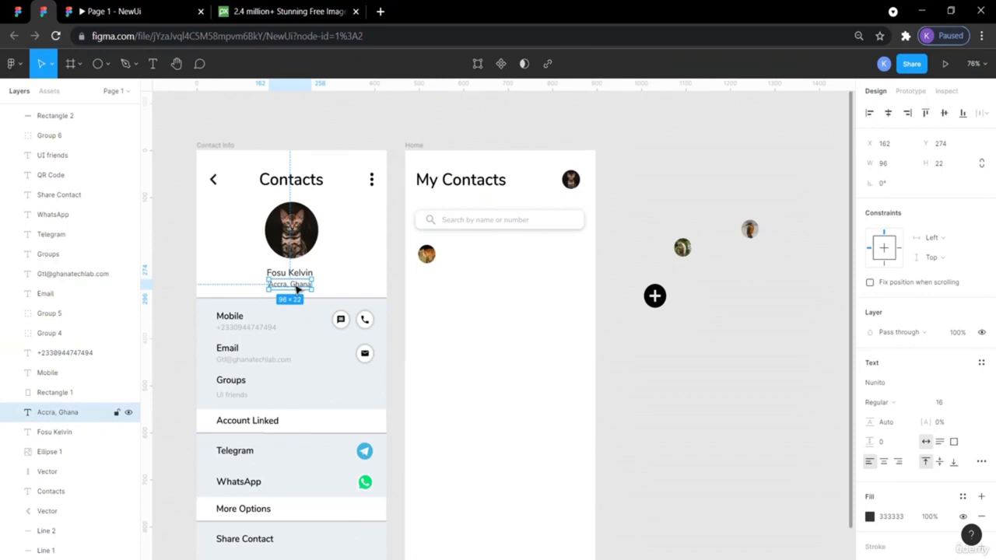
pyautogui.hotkey('ctrl', 'v')
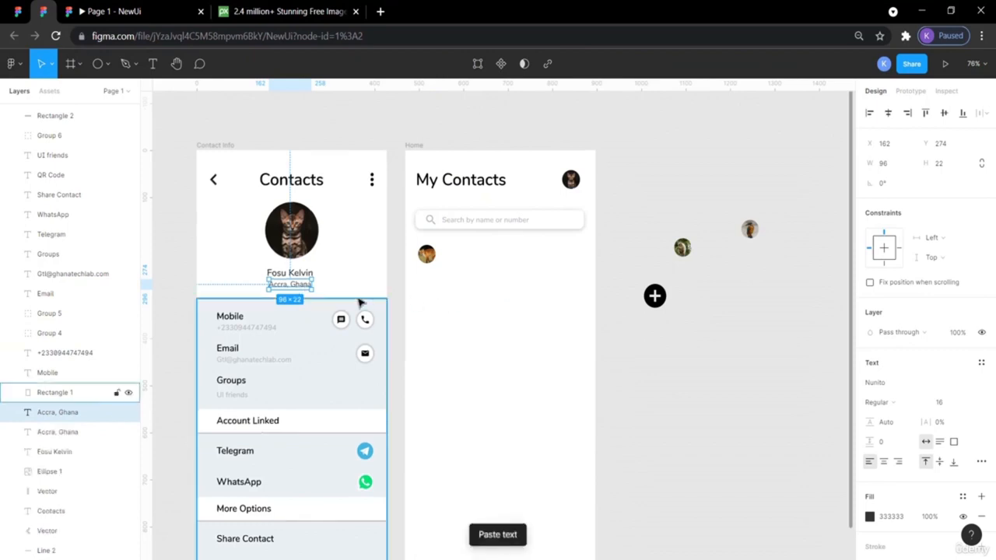
pyautogui.moveTo(301, 291); pyautogui.dragTo(487, 266)
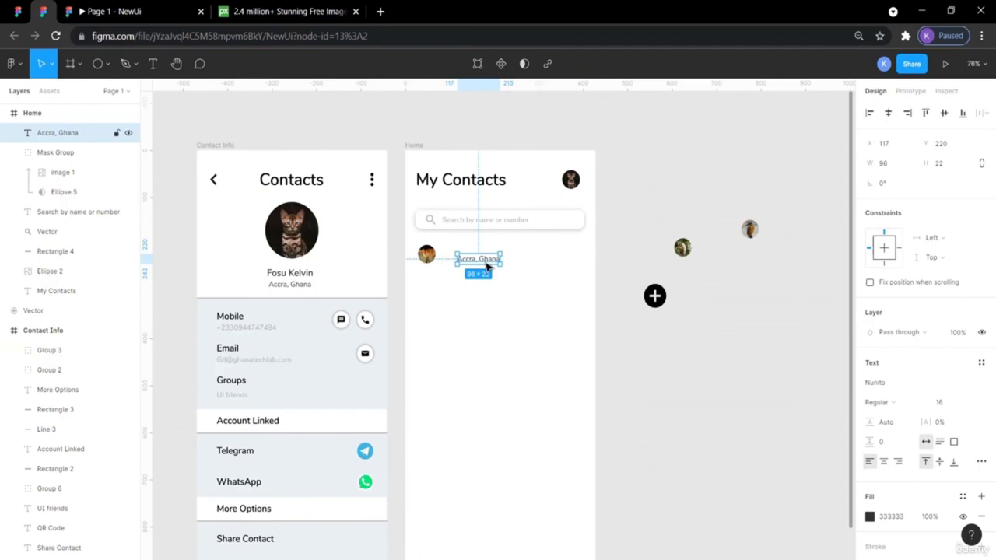
pyautogui.click(890, 398)
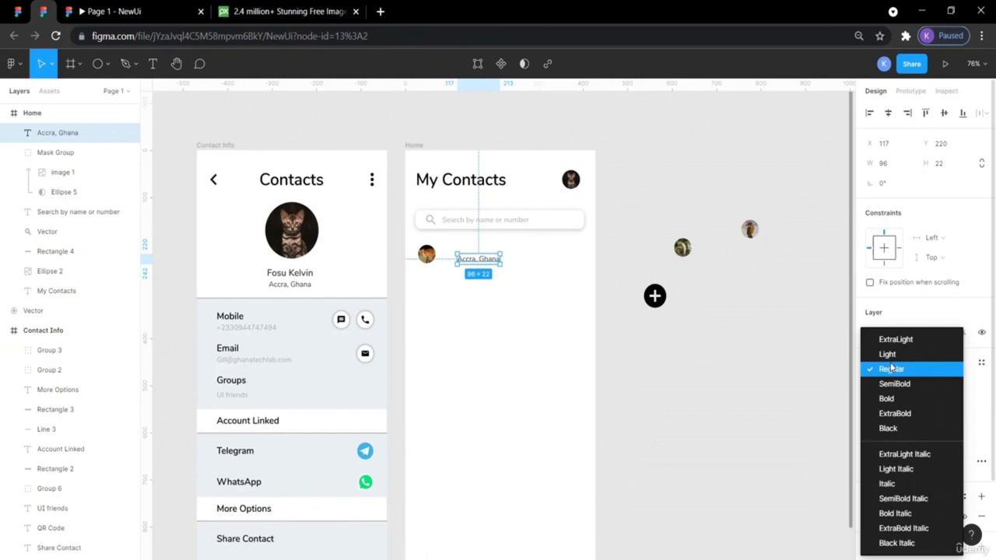
pyautogui.click(766, 396)
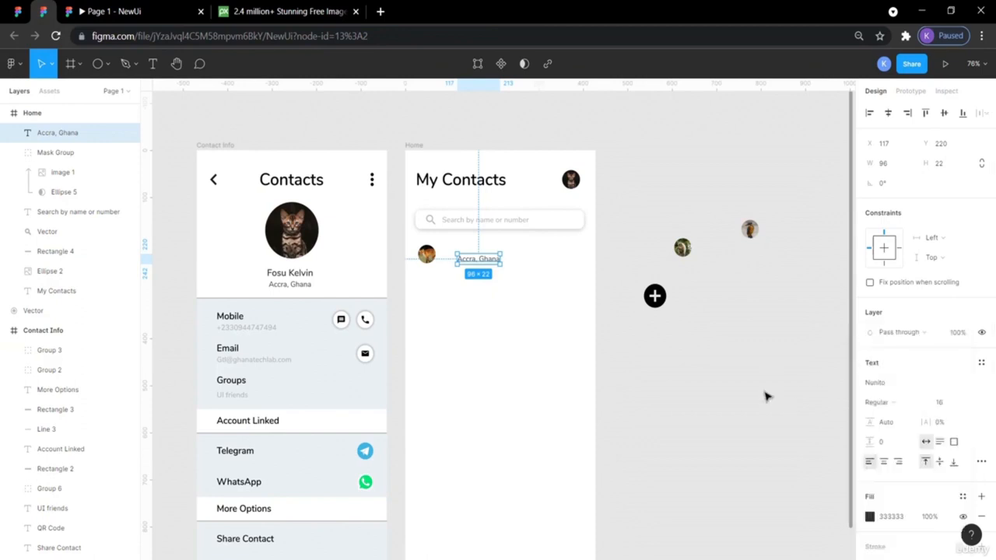
# - Retype the copy as 'Recents', fix the typo, and place it under the search bar above the avatar
pyautogui.doubleClick(469, 261)
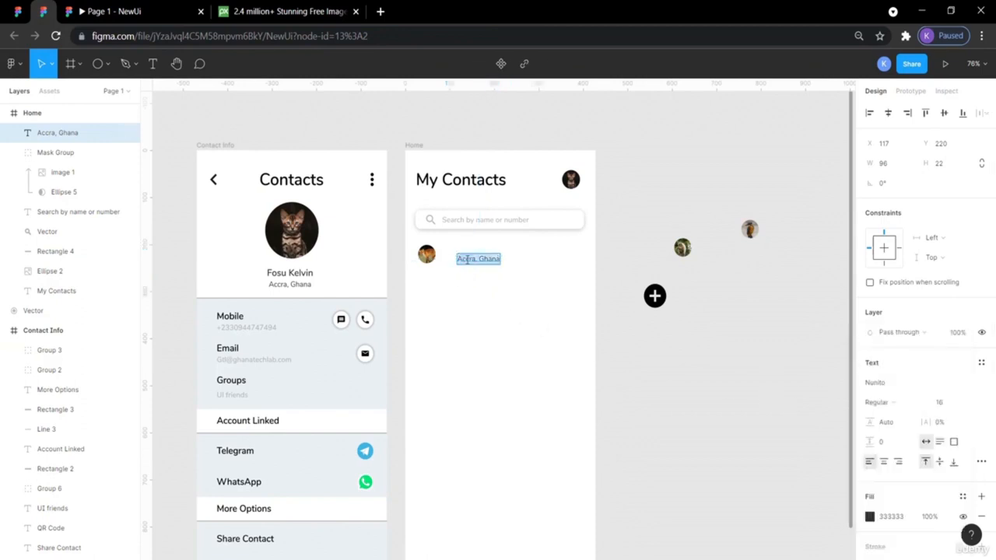
pyautogui.write('Rescent')
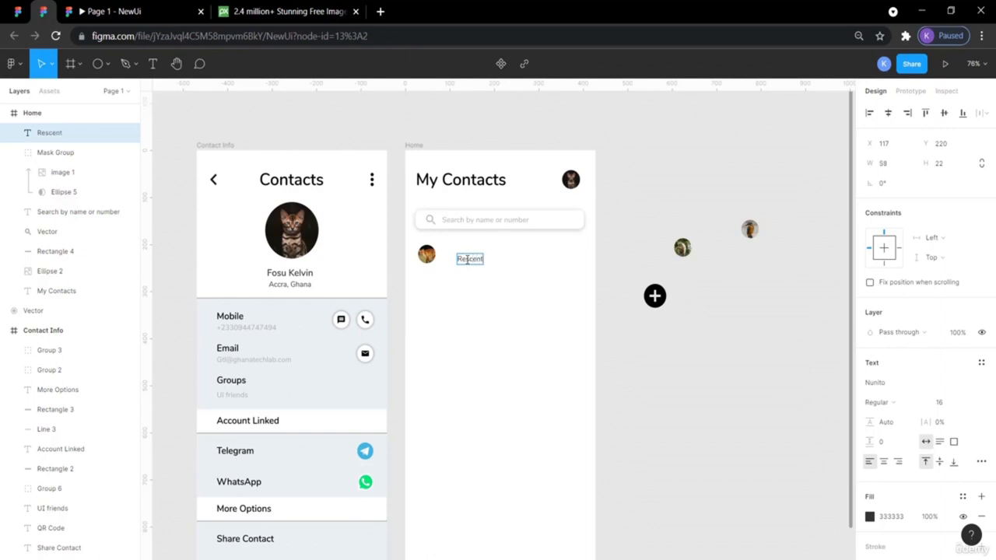
pyautogui.press('Escape')
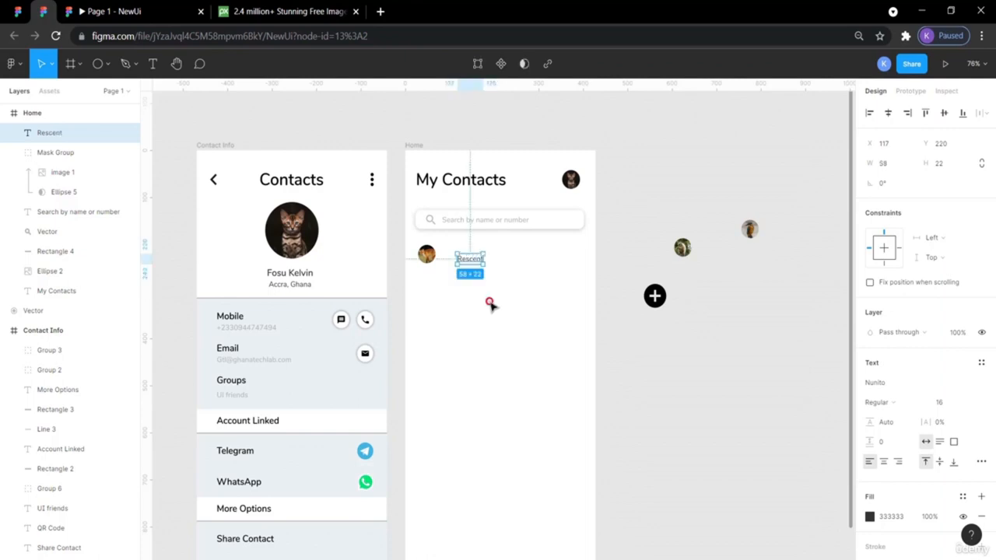
pyautogui.click(15, 11)
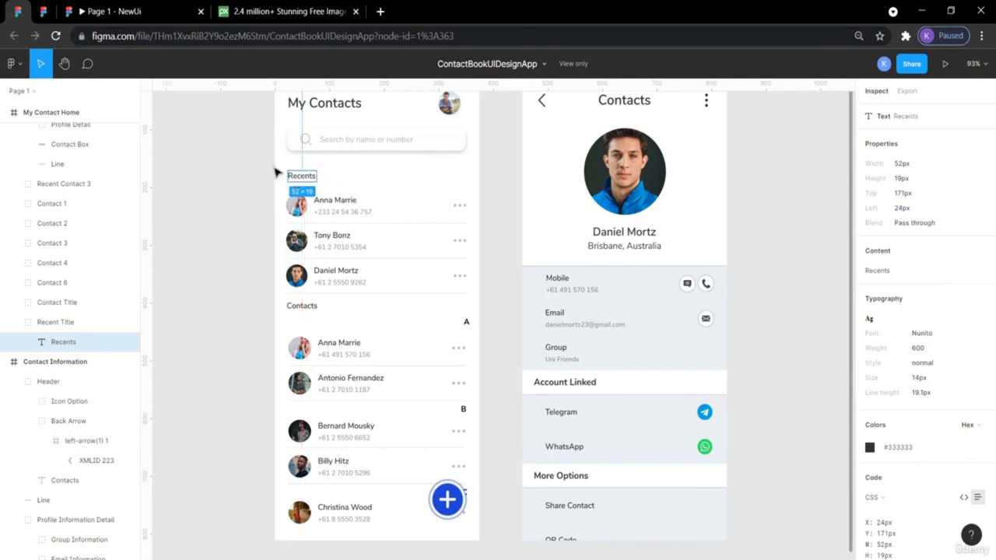
pyautogui.click(61, 12)
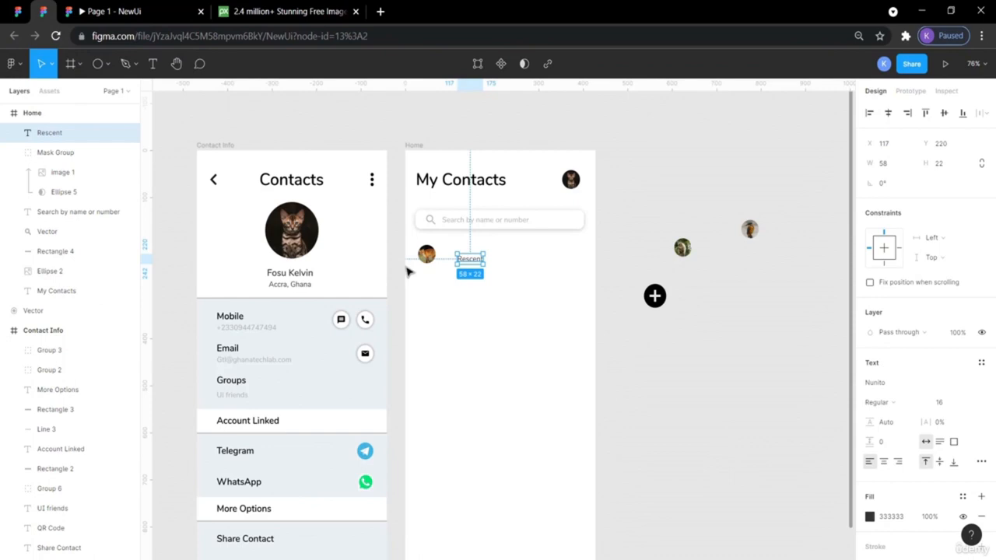
pyautogui.doubleClick(465, 263)
pyautogui.click(469, 261)
pyautogui.press('BackSpace')
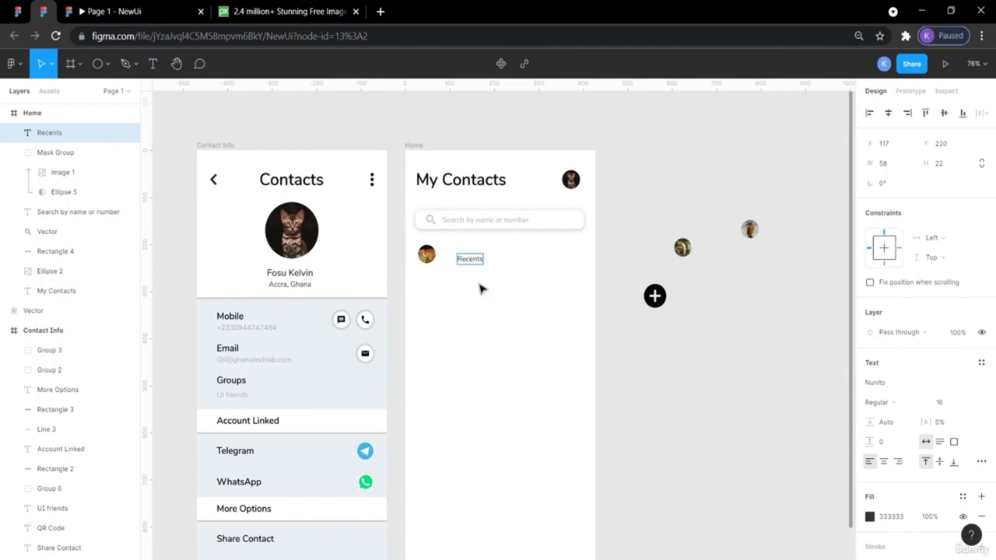
pyautogui.press('Escape')
pyautogui.moveTo(428, 261); pyautogui.dragTo(436, 324)
pyautogui.moveTo(475, 263); pyautogui.dragTo(435, 263)
# - Make the Recents heading SemiBold
pyautogui.click(569, 304)
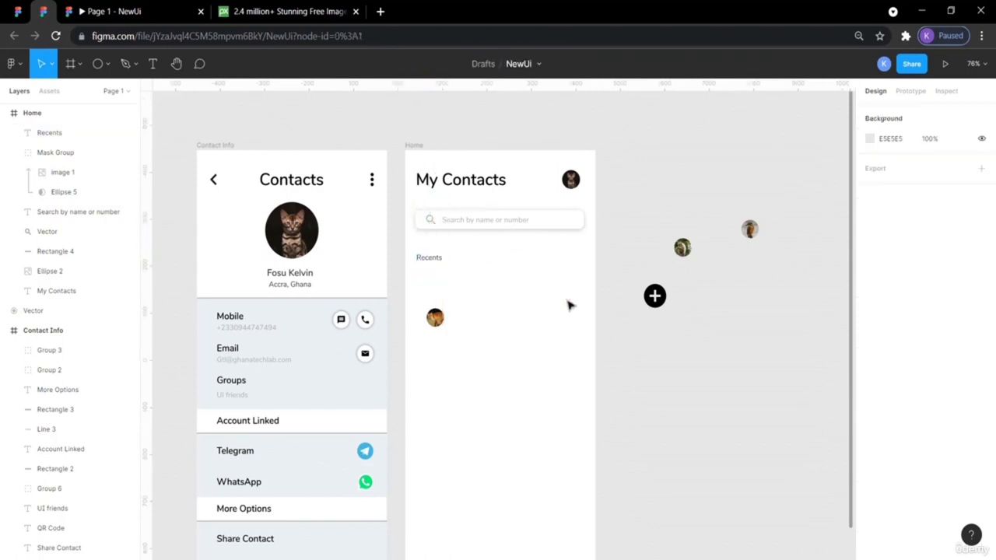
pyautogui.click(17, 11)
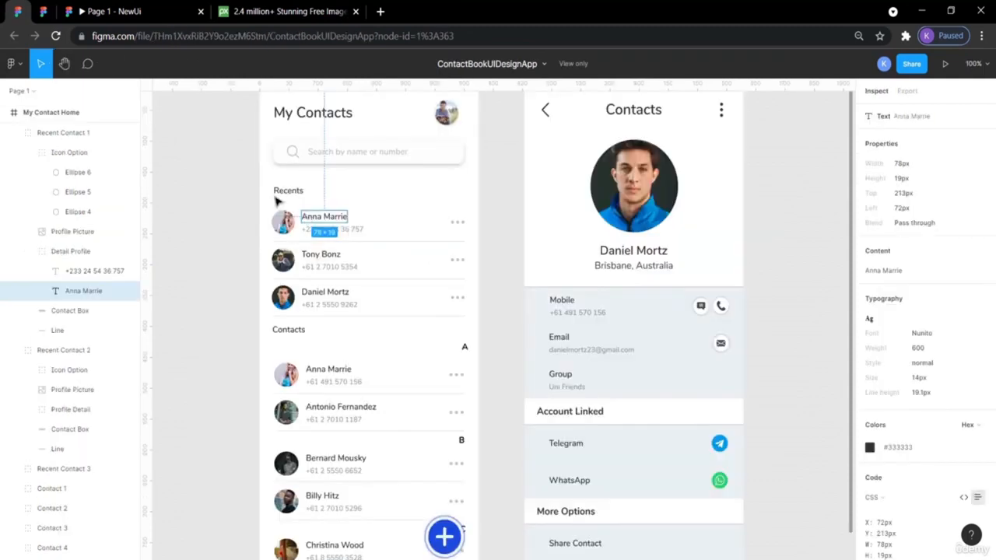
pyautogui.click(52, 13)
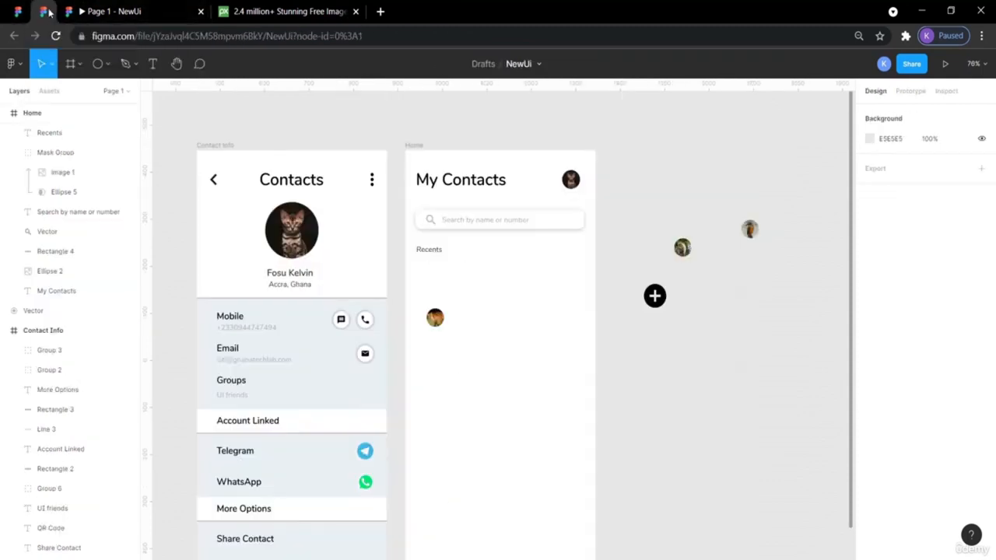
pyautogui.click(429, 249)
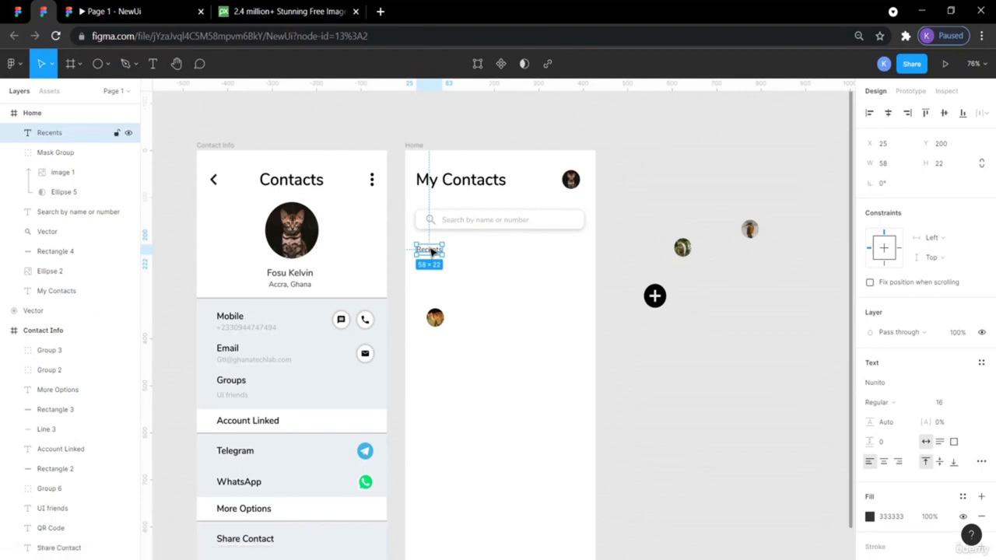
pyautogui.click(924, 404)
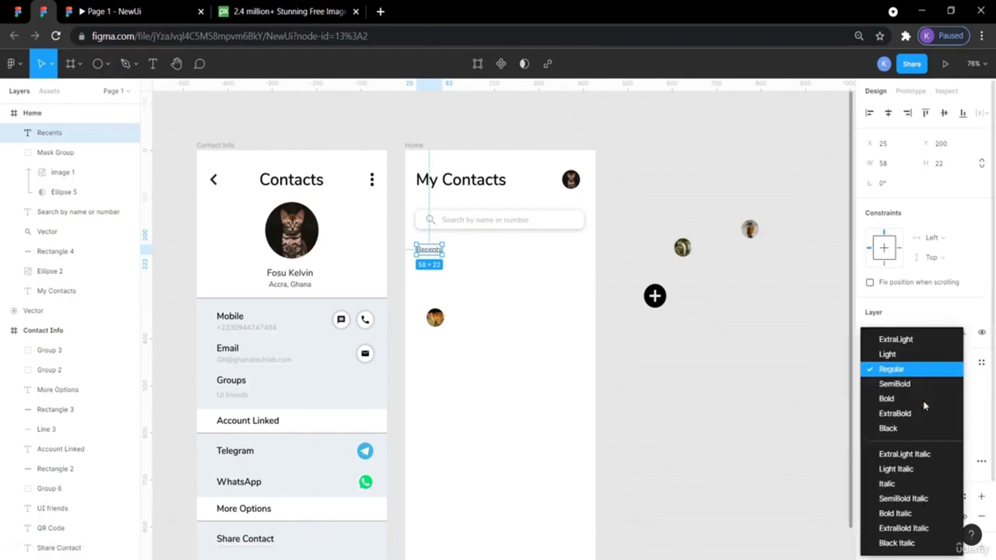
pyautogui.click(910, 385)
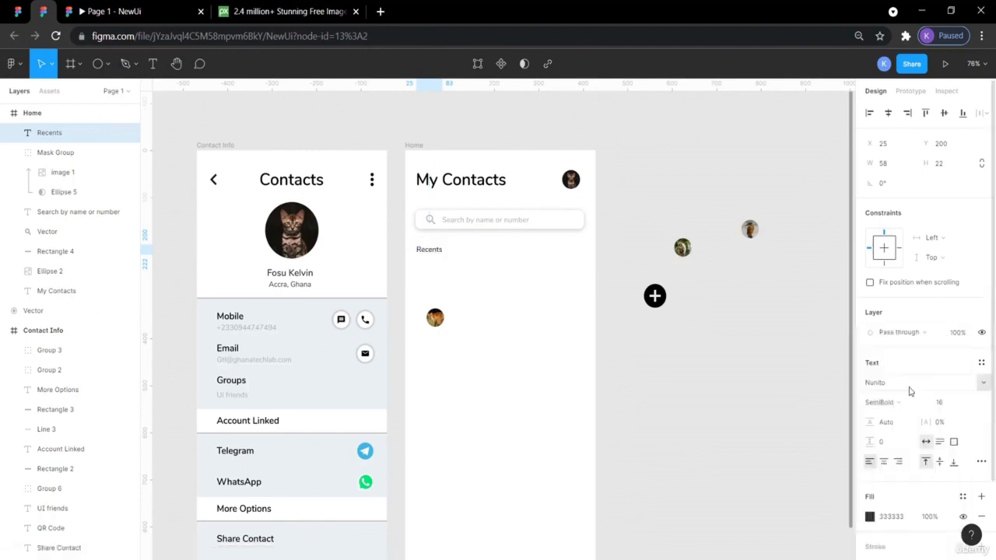
pyautogui.click(703, 379)
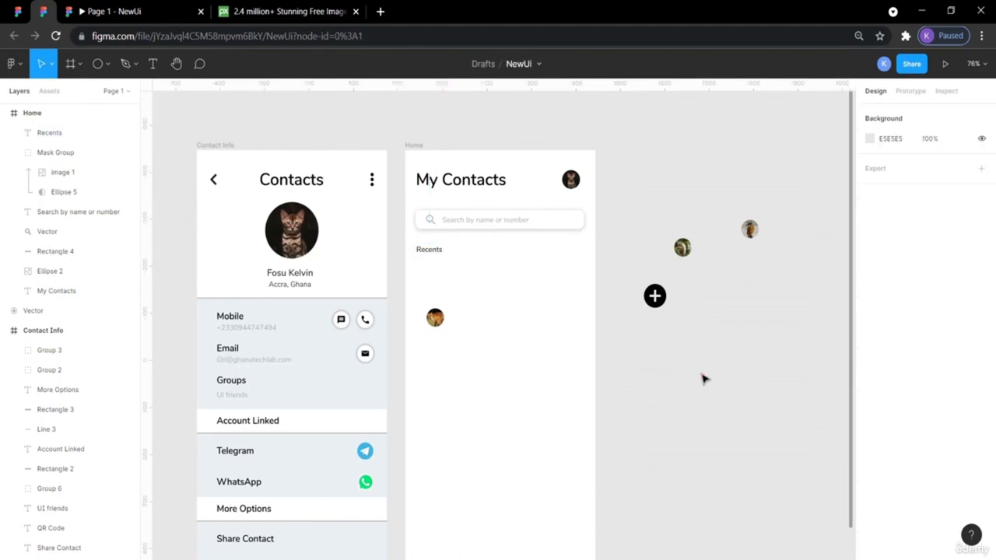
# - Set Recents to font size 20 and add a vertical guide at the Home frame's left edge
pyautogui.click(237, 320)
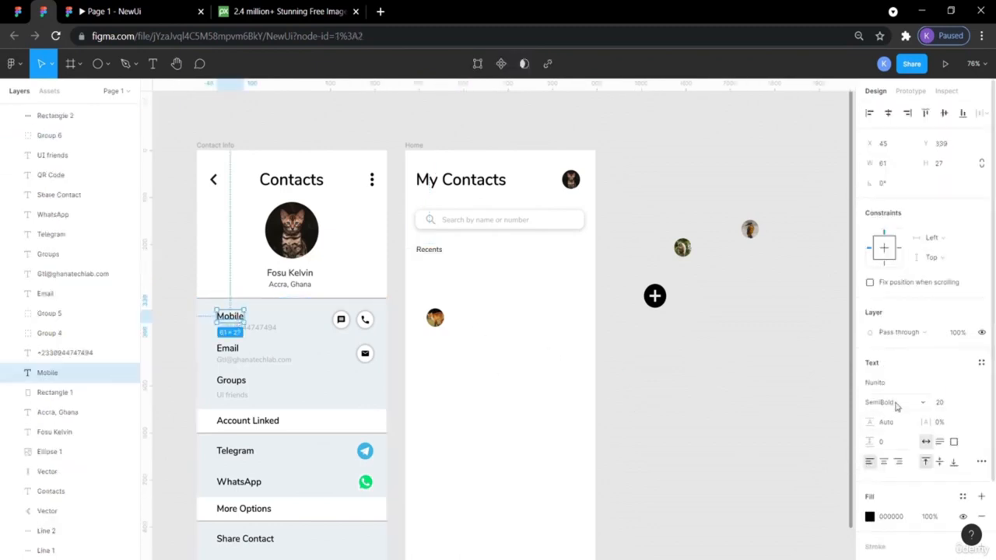
pyautogui.click(435, 255)
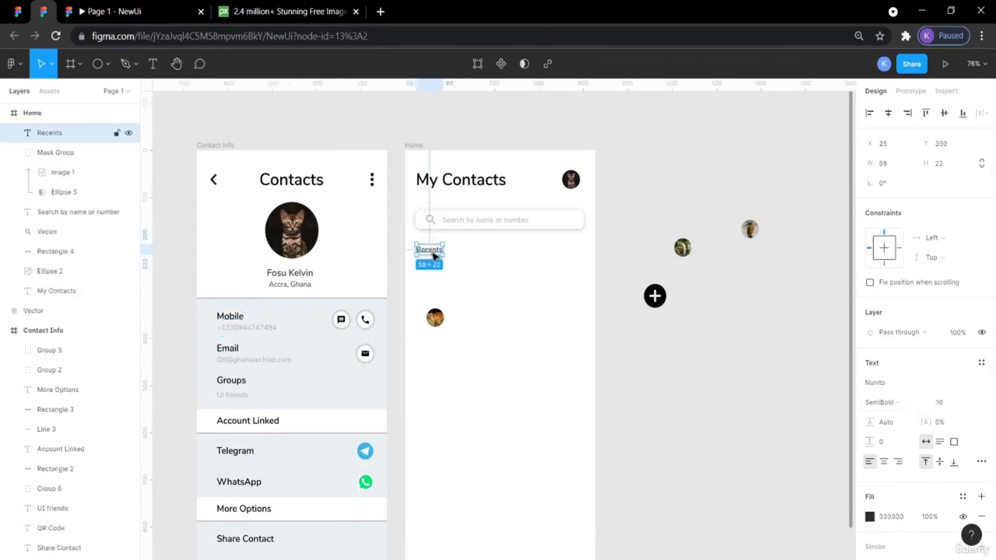
pyautogui.click(968, 404)
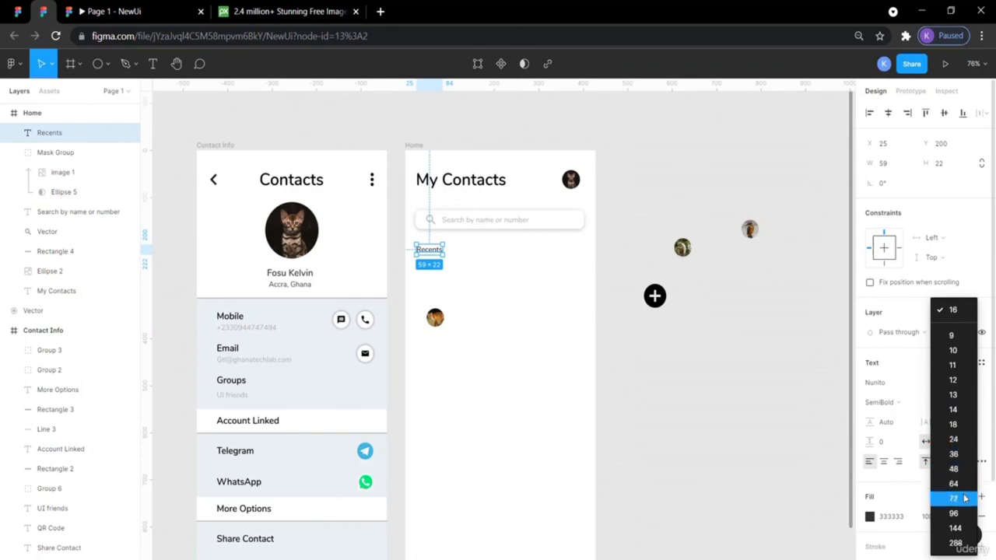
pyautogui.click(964, 440)
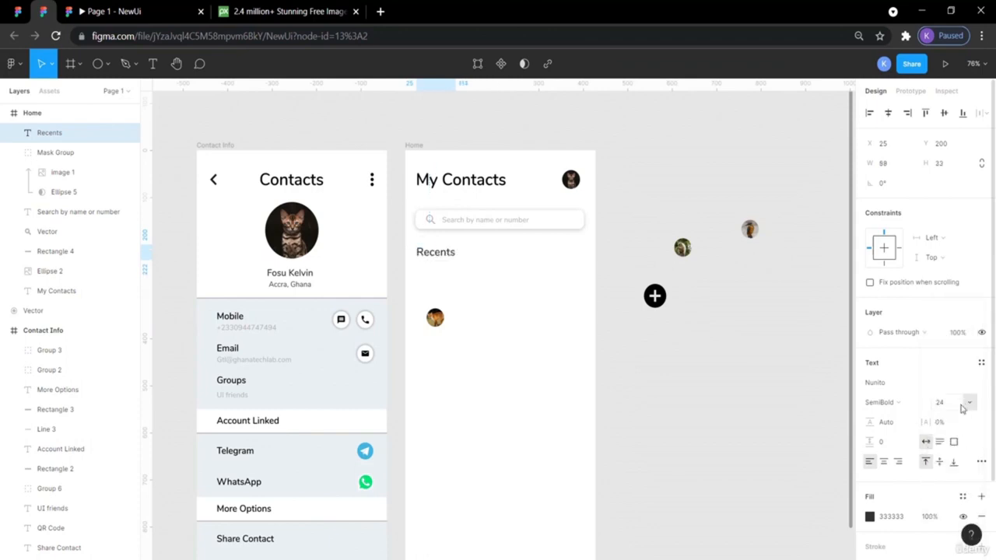
pyautogui.click(941, 403)
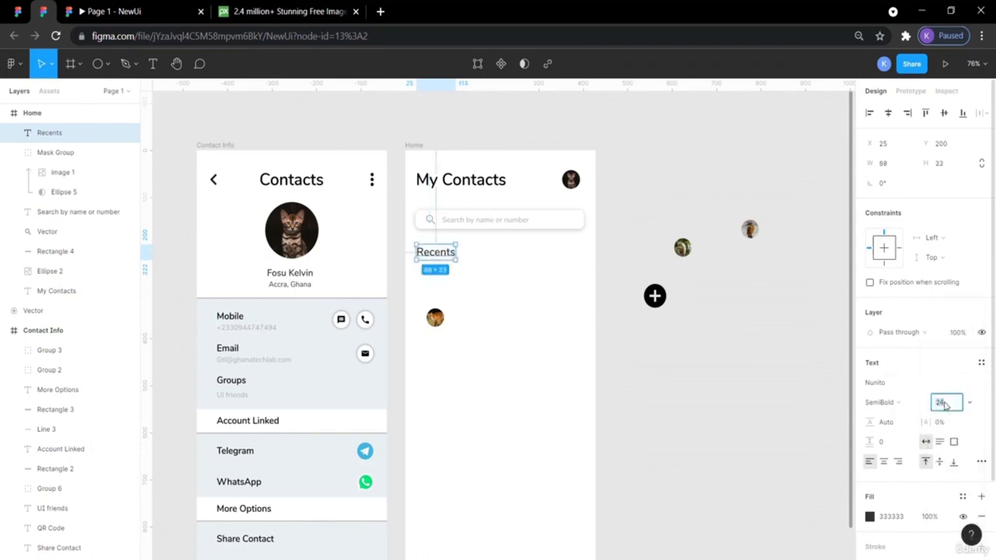
pyautogui.press('Return')
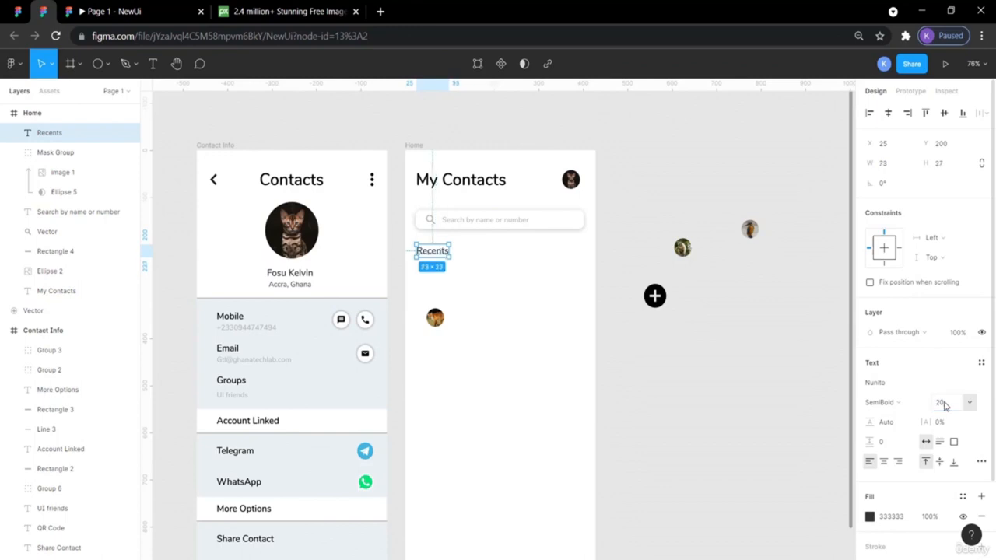
pyautogui.click(716, 385)
pyautogui.moveTo(150, 284); pyautogui.dragTo(414, 302)
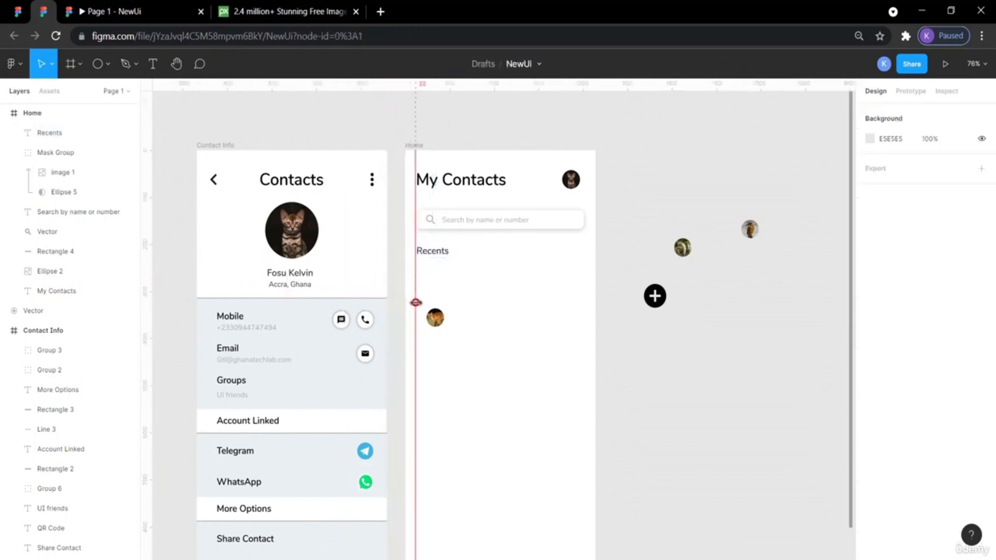
pyautogui.moveTo(416, 302); pyautogui.dragTo(417, 302)
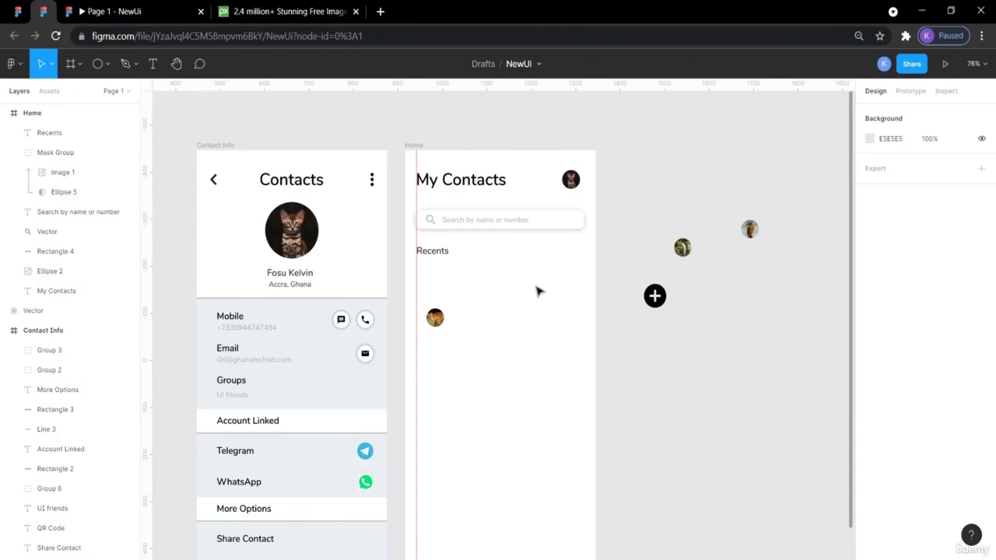
# - Paste copies of the Mobile label and phone number into Home beside Recents, then view the reference file
pyautogui.click(263, 331)
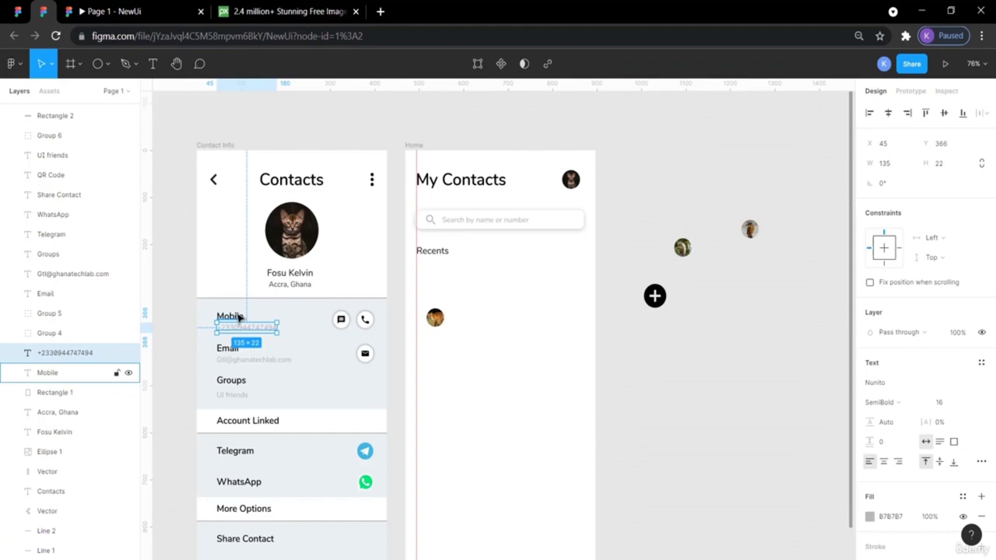
pyautogui.keyDown('shift'); pyautogui.click(239, 317); pyautogui.keyUp('shift')
pyautogui.hotkey('ctrl', 'v')
pyautogui.moveTo(233, 321); pyautogui.dragTo(477, 277)
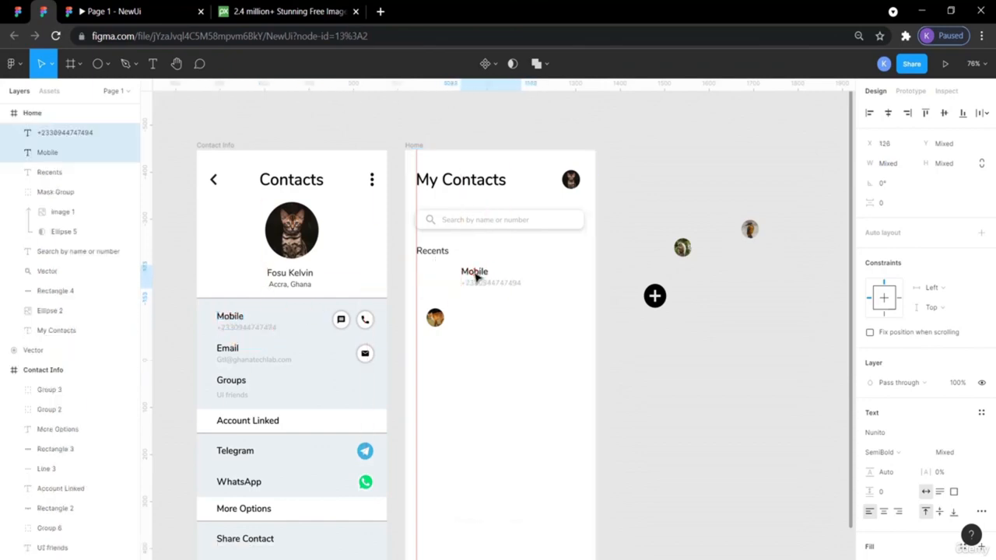
pyautogui.doubleClick(474, 272)
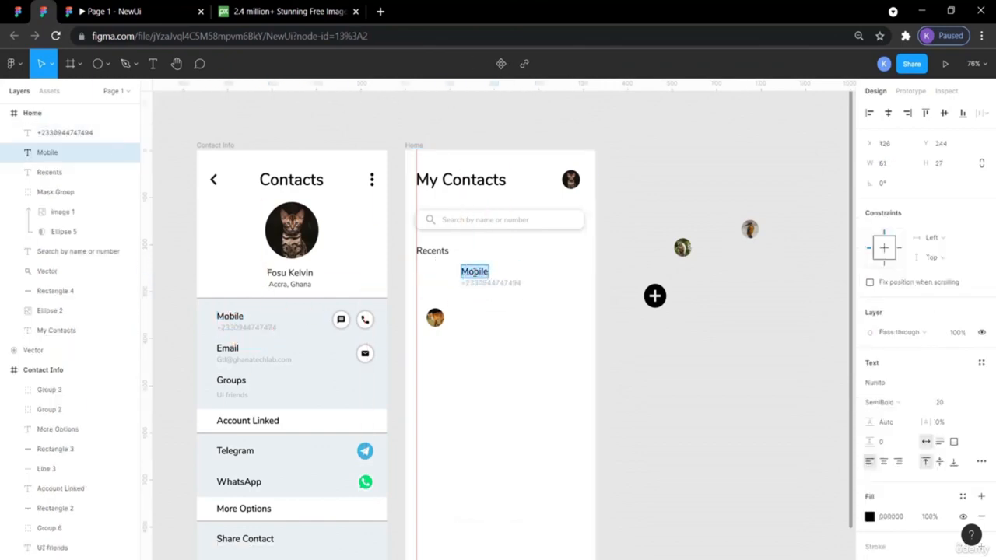
pyautogui.click(17, 11)
pyautogui.click(209, 189)
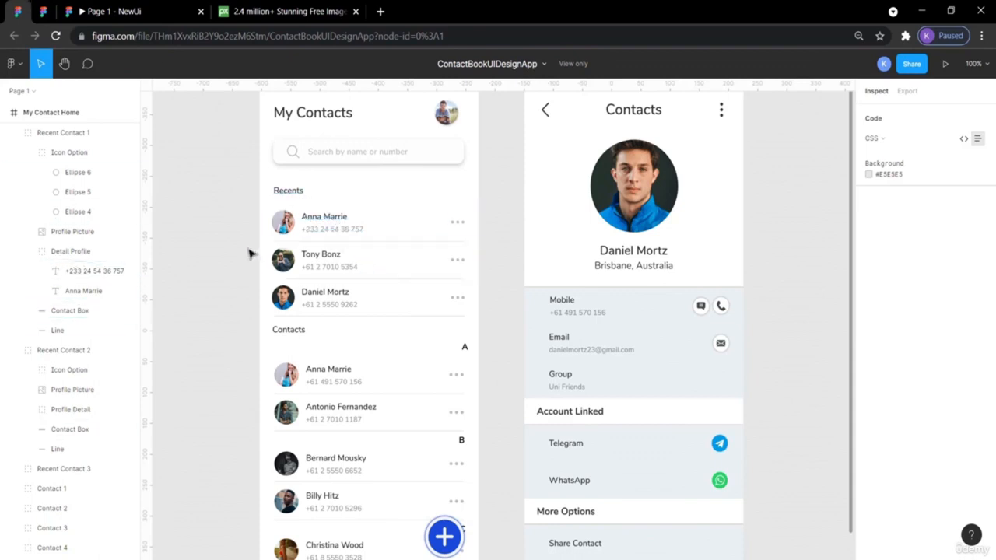
# - In NewUi, rename the pasted Mobile label to 'Bright Software'
pyautogui.click(44, 11)
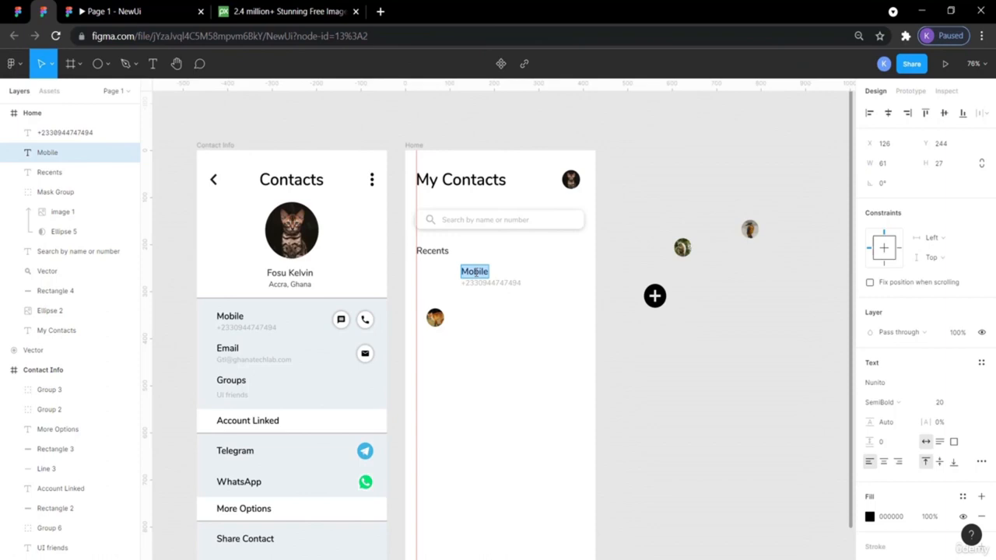
pyautogui.write('Brig')
pyautogui.write('ht So')
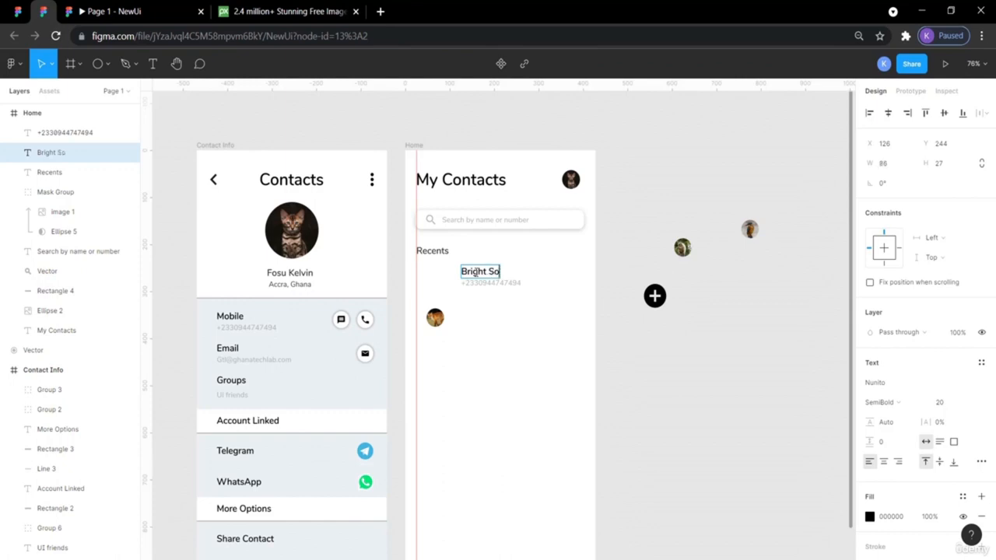
pyautogui.write('ftware')
pyautogui.press('Escape')
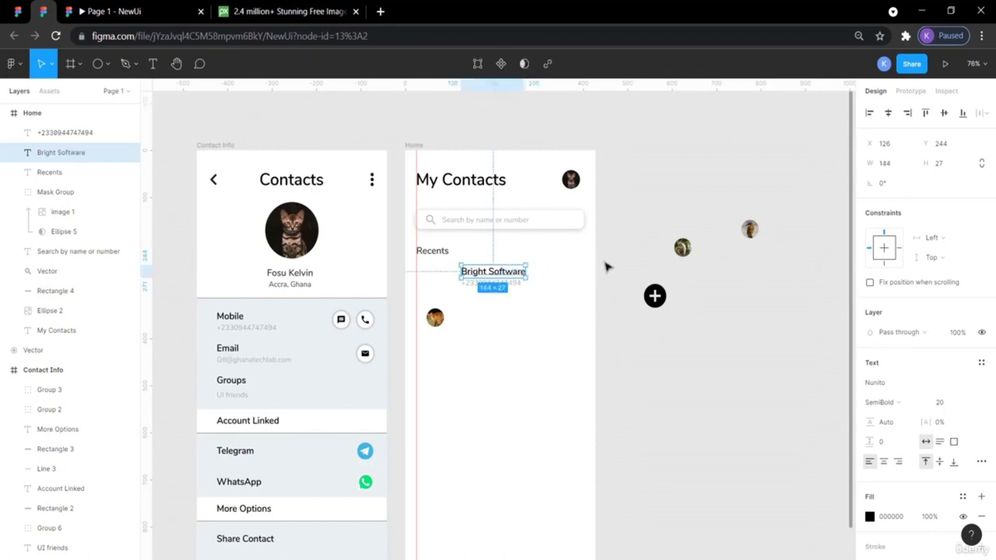
pyautogui.click(611, 273)
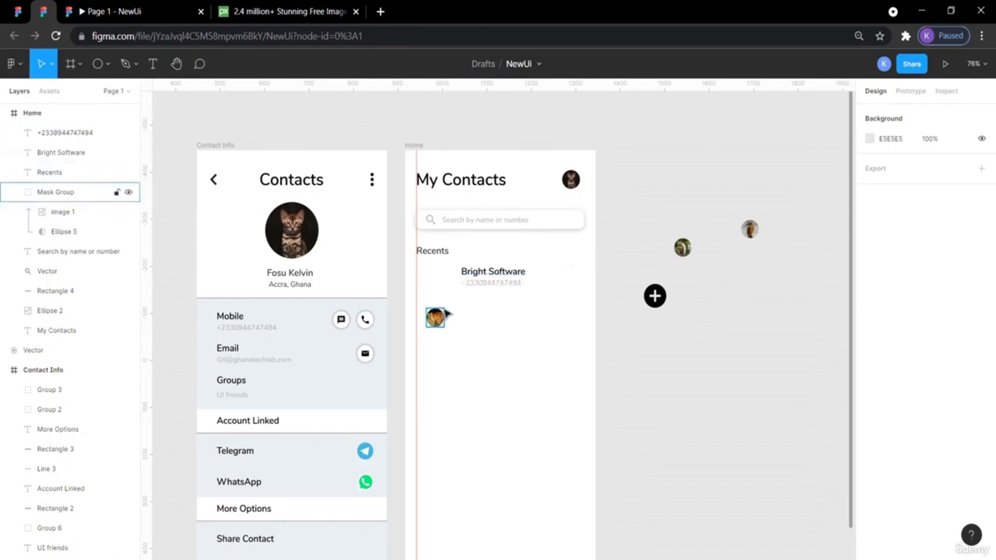
# - Move the circular avatar photo up beside the Bright Software name
pyautogui.moveTo(438, 317); pyautogui.dragTo(431, 274)
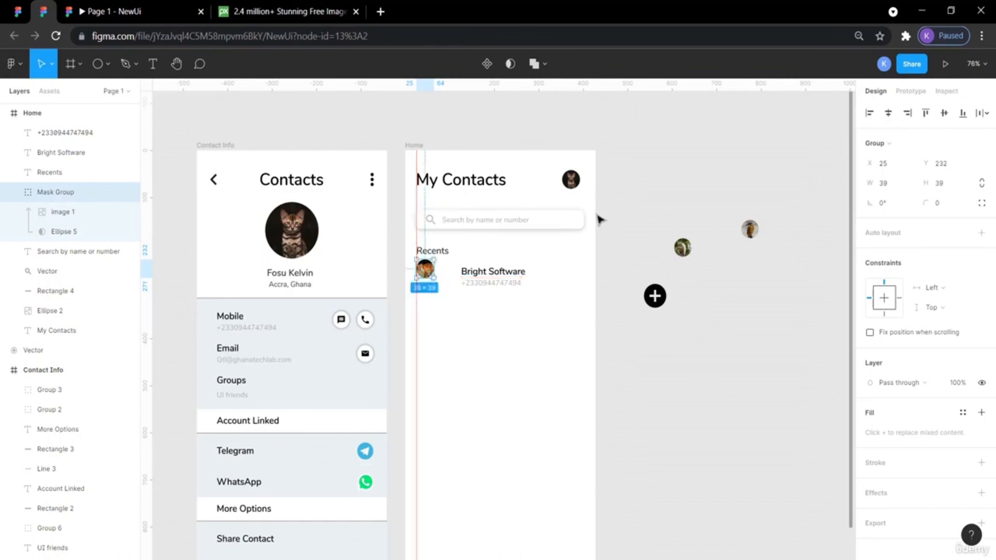
pyautogui.click(601, 218)
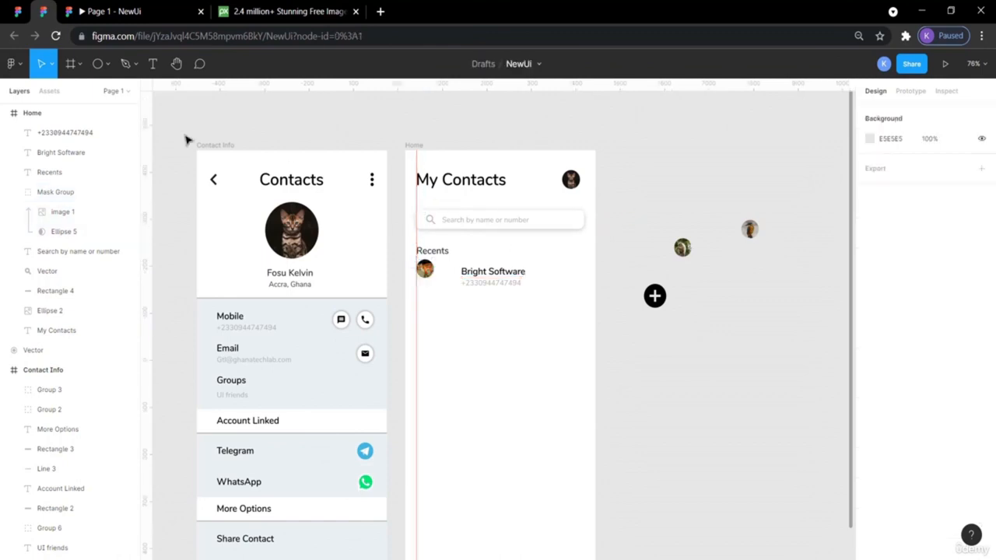
pyautogui.click(22, 11)
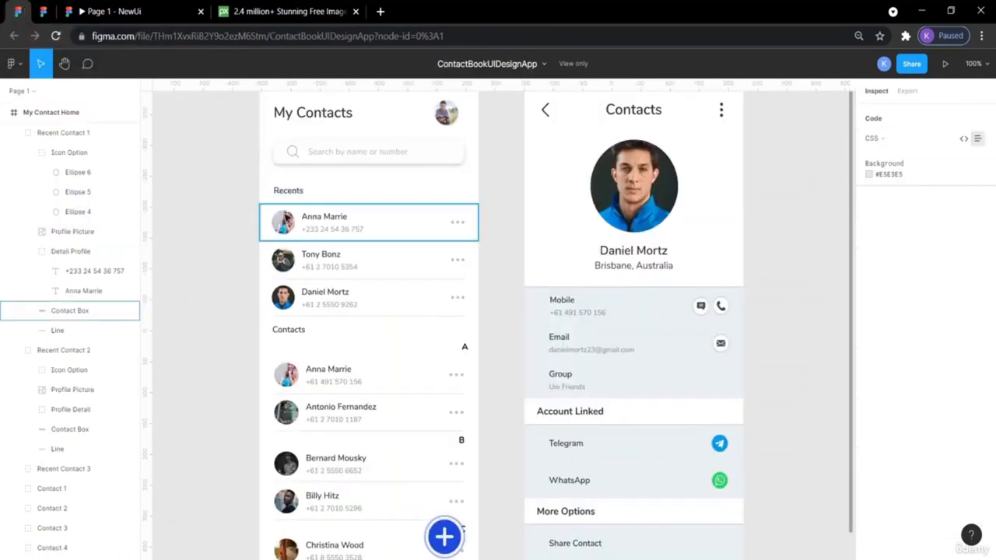
# - Check the reference row's size, then draw a rectangle below the Bright Software row
pyautogui.click(289, 213)
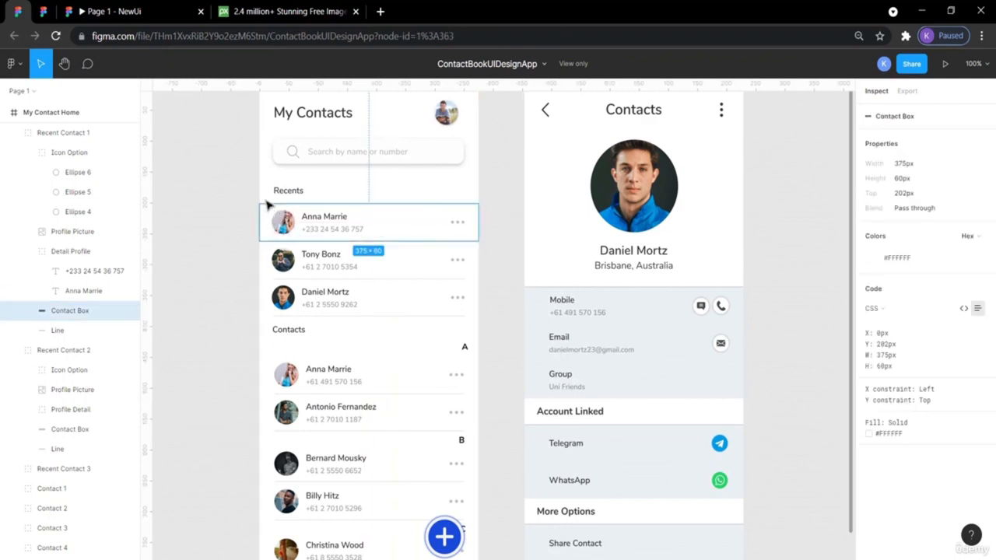
pyautogui.click(44, 12)
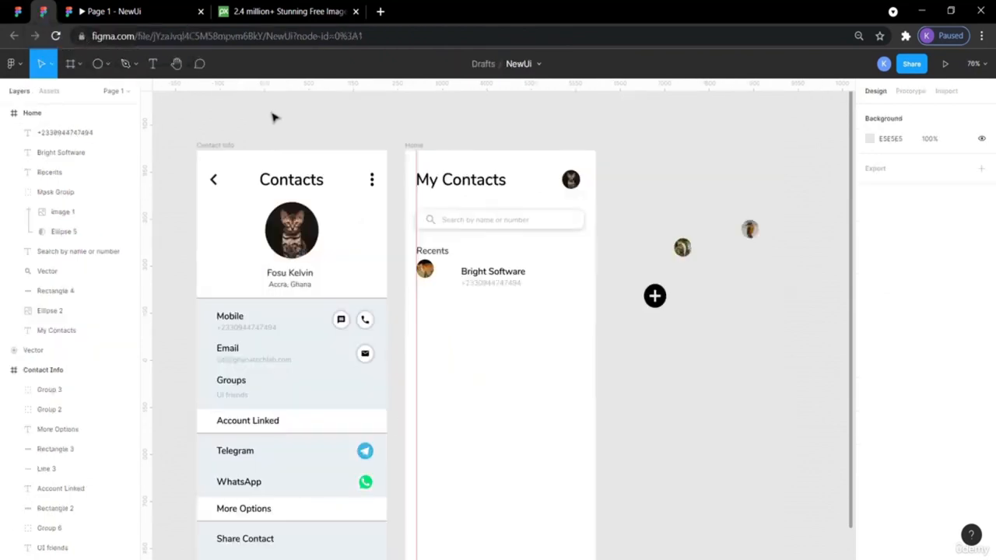
pyautogui.click(81, 66)
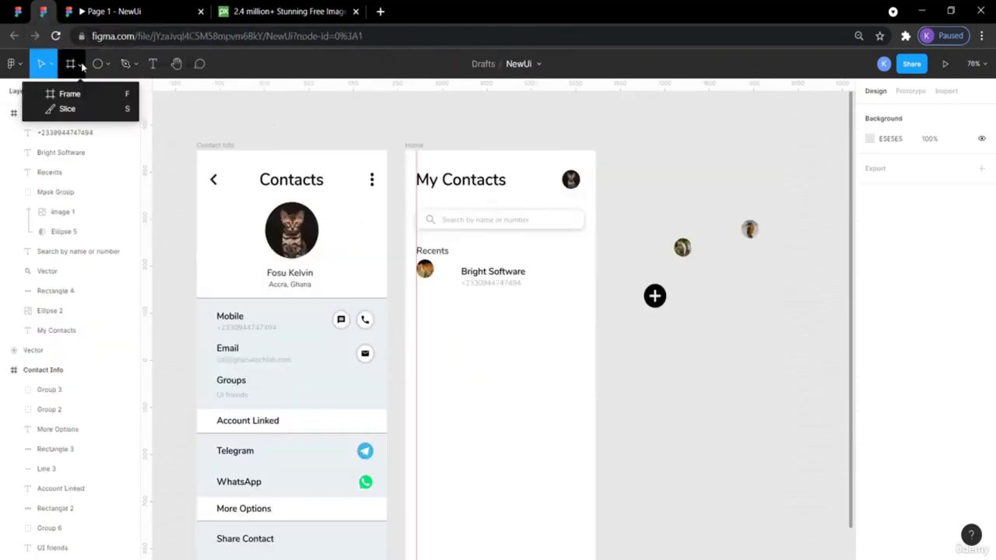
pyautogui.click(110, 65)
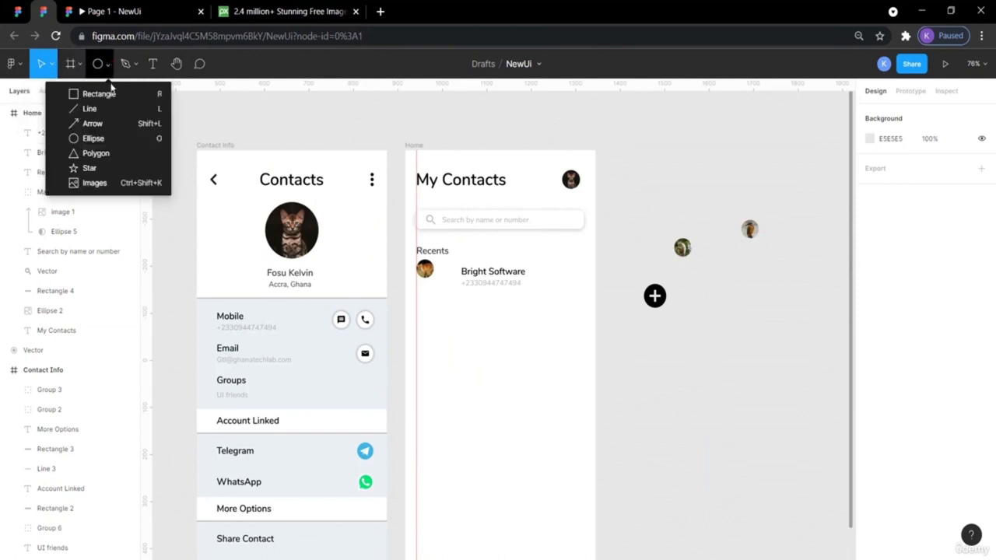
pyautogui.click(102, 93)
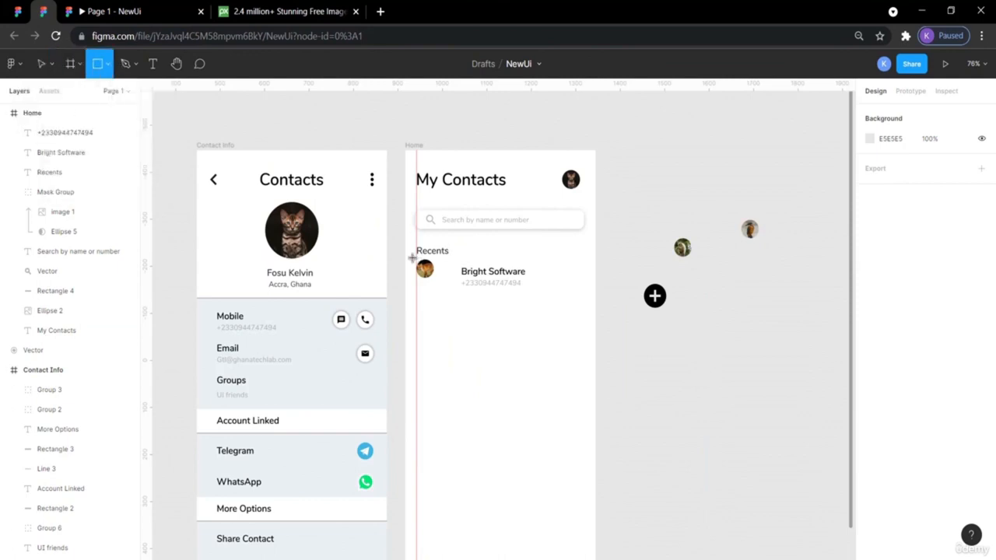
pyautogui.moveTo(417, 286)
pyautogui.mouseDown()
pyautogui.moveTo(540, 329)
pyautogui.moveTo(596, 327)
pyautogui.mouseUp()
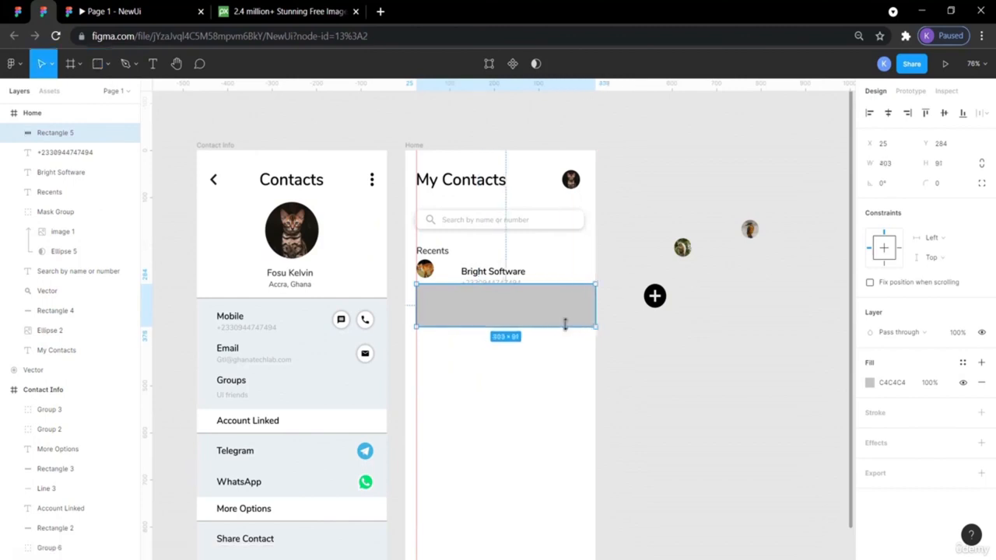
# - Stretch the rectangle's left side to the Home frame's left edge
pyautogui.click(24, 12)
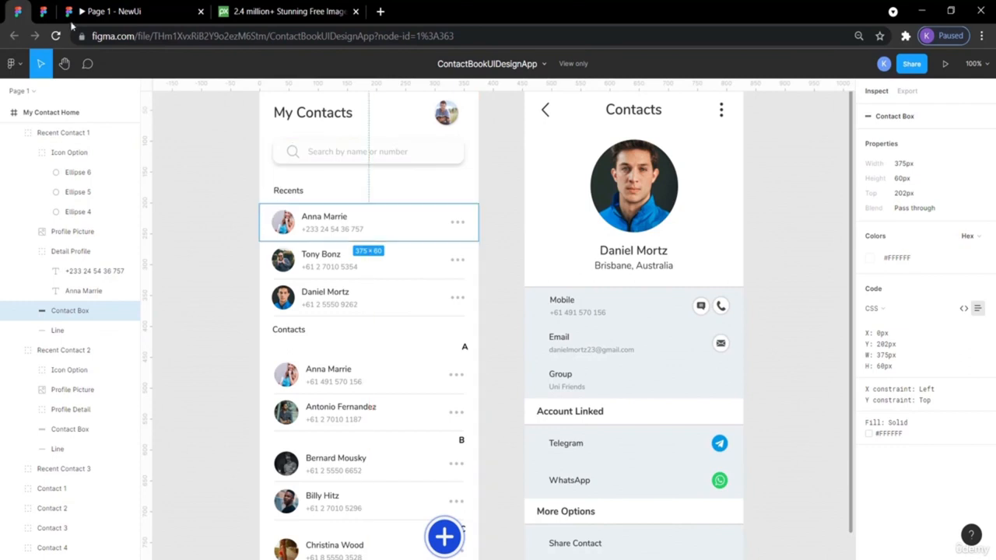
pyautogui.click(54, 11)
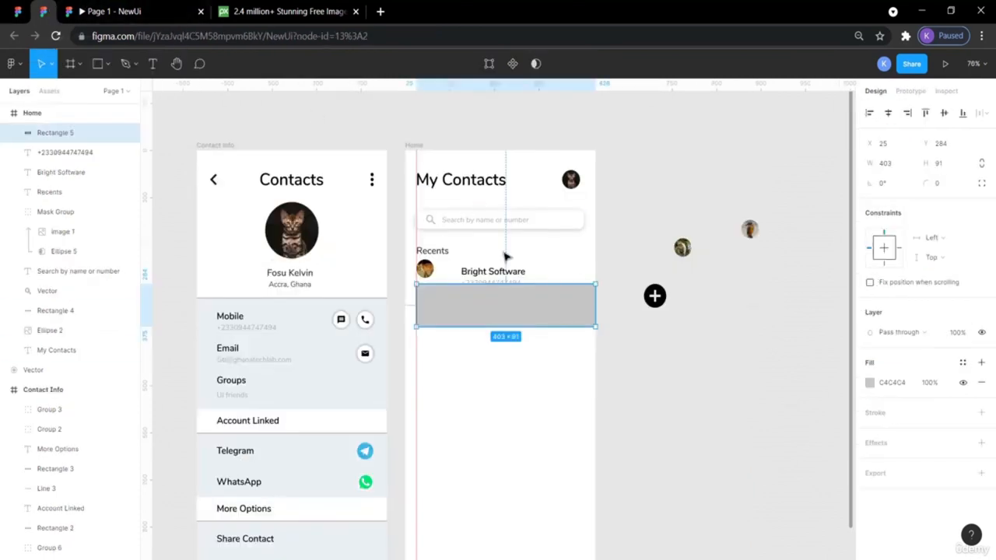
pyautogui.moveTo(415, 302); pyautogui.dragTo(408, 305)
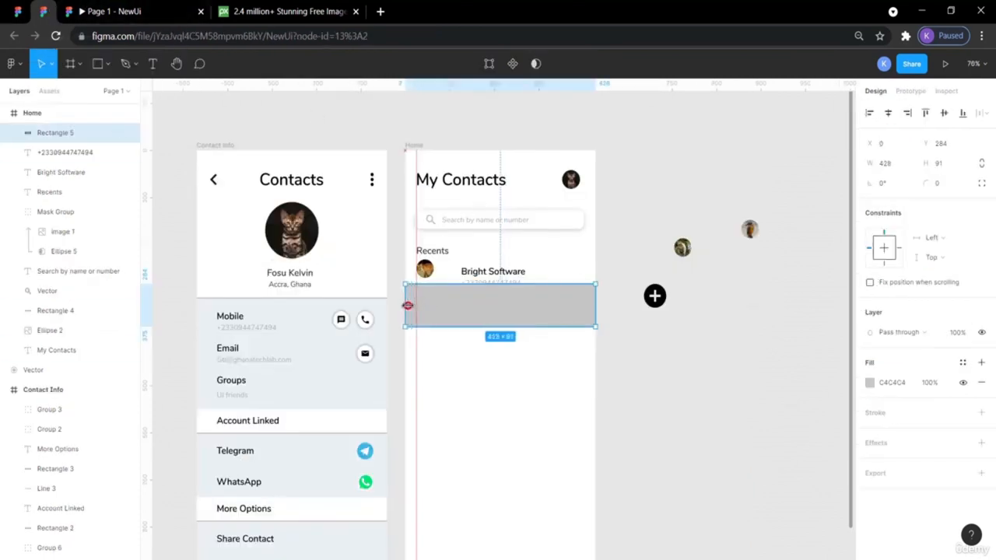
pyautogui.click(625, 262)
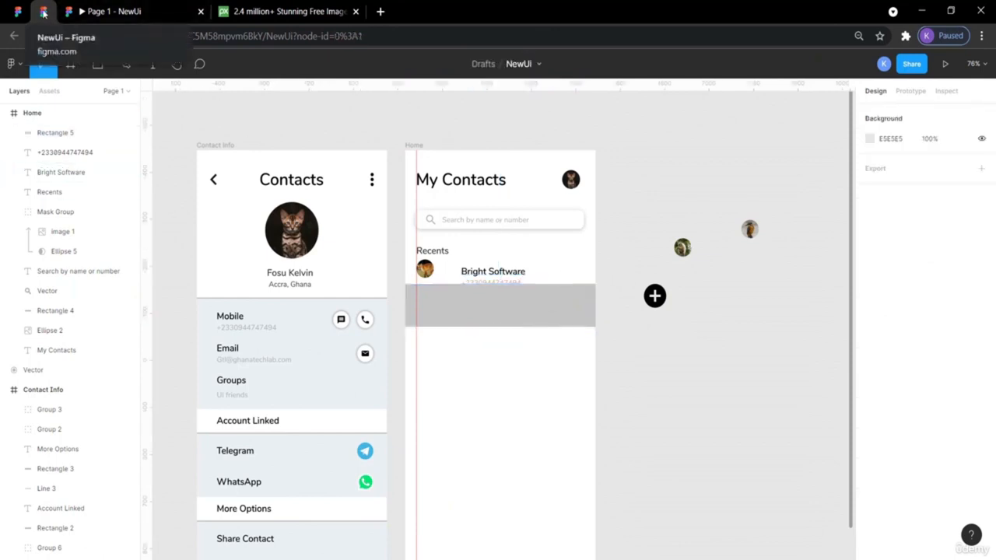
# - Set the rectangle to height 60 and width 375
pyautogui.click(17, 13)
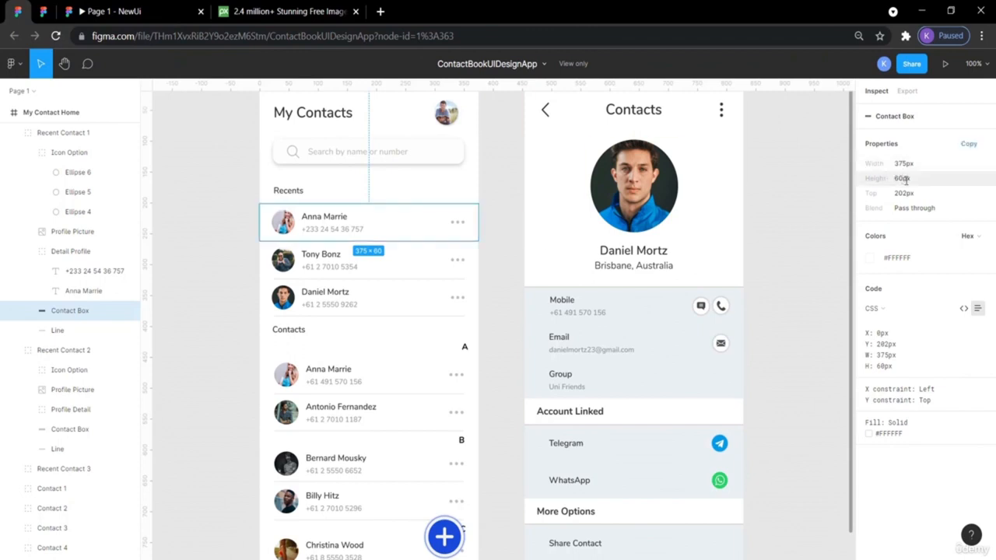
pyautogui.click(92, 10)
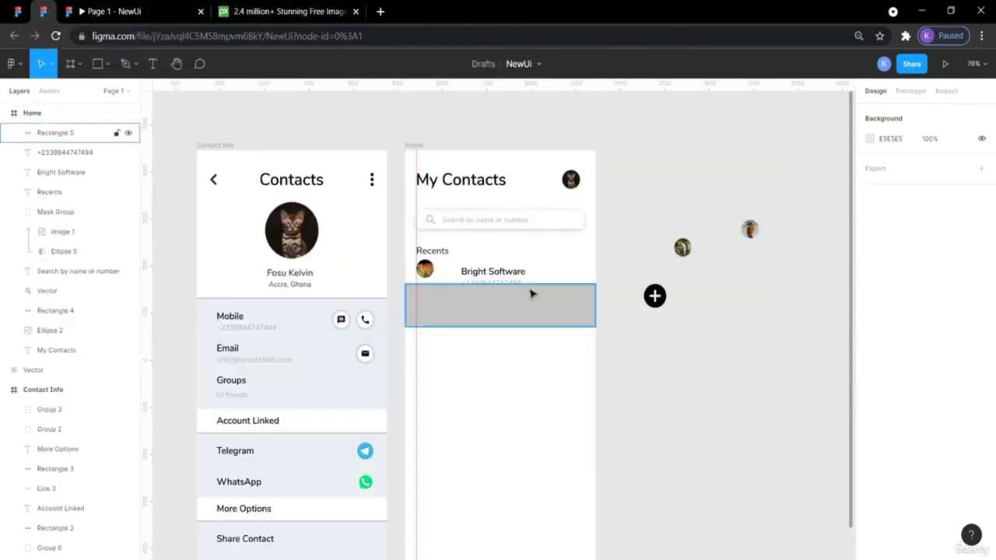
pyautogui.click(533, 303)
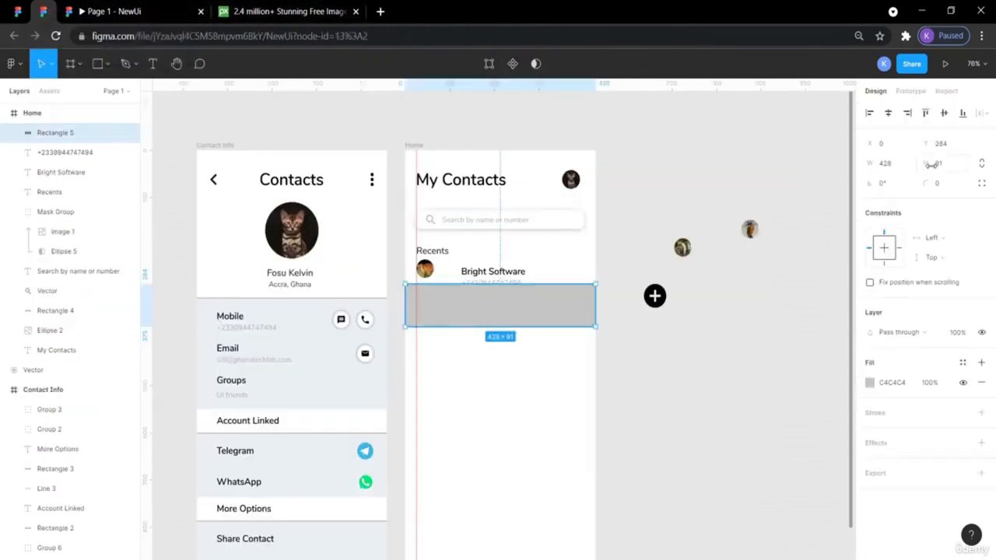
pyautogui.click(946, 167)
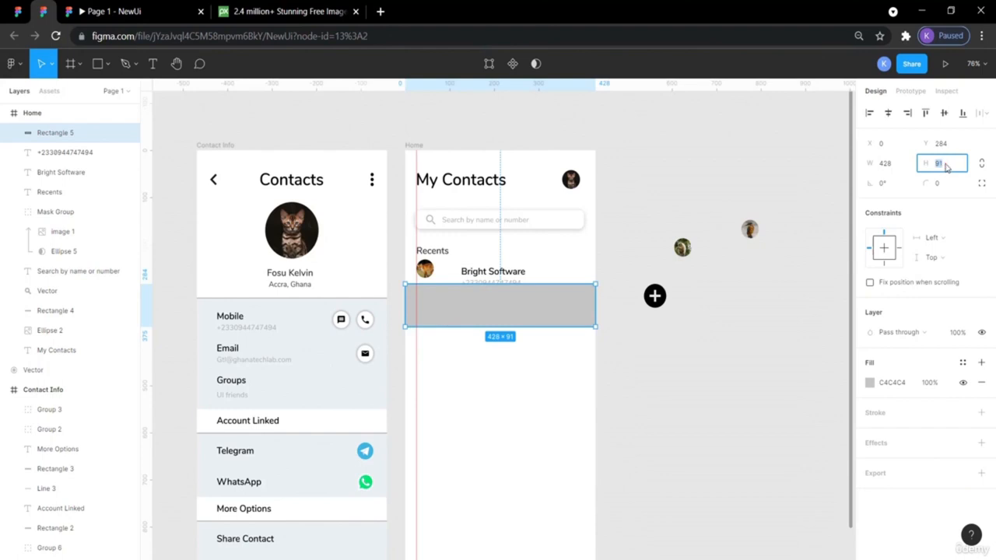
pyautogui.write('60')
pyautogui.press('Return')
pyautogui.click(890, 163)
pyautogui.write('375')
pyautogui.press('Return')
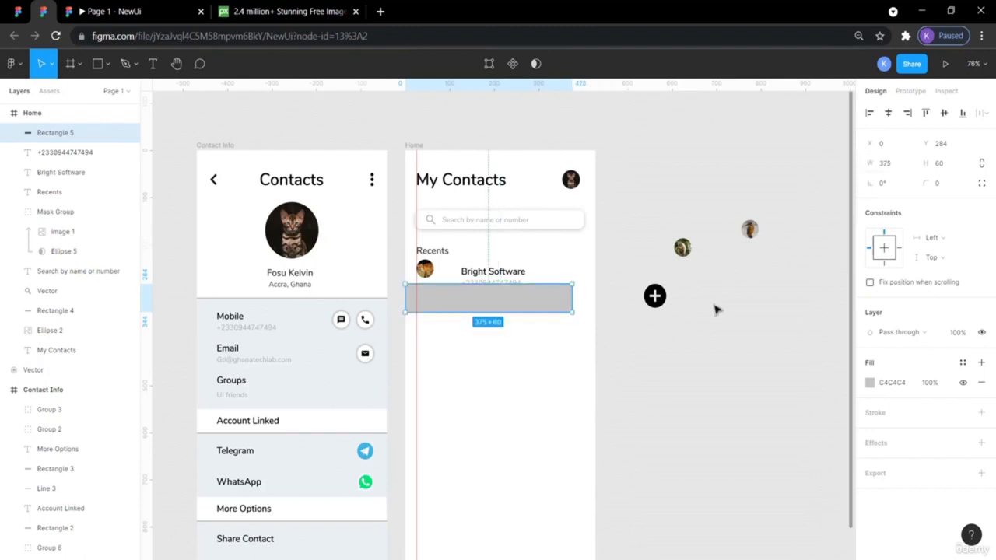
# - Widen the bar to the frame's right edge, lower it slightly, and select the Bright Software row
pyautogui.click(722, 343)
pyautogui.click(553, 309)
pyautogui.moveTo(572, 298); pyautogui.dragTo(594, 299)
pyautogui.click(620, 259)
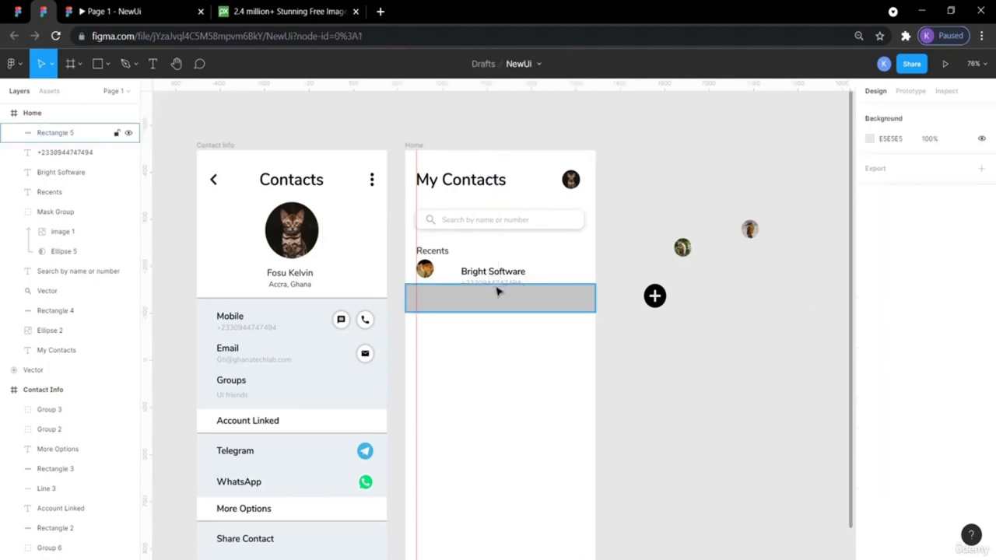
pyautogui.moveTo(494, 289); pyautogui.dragTo(493, 316)
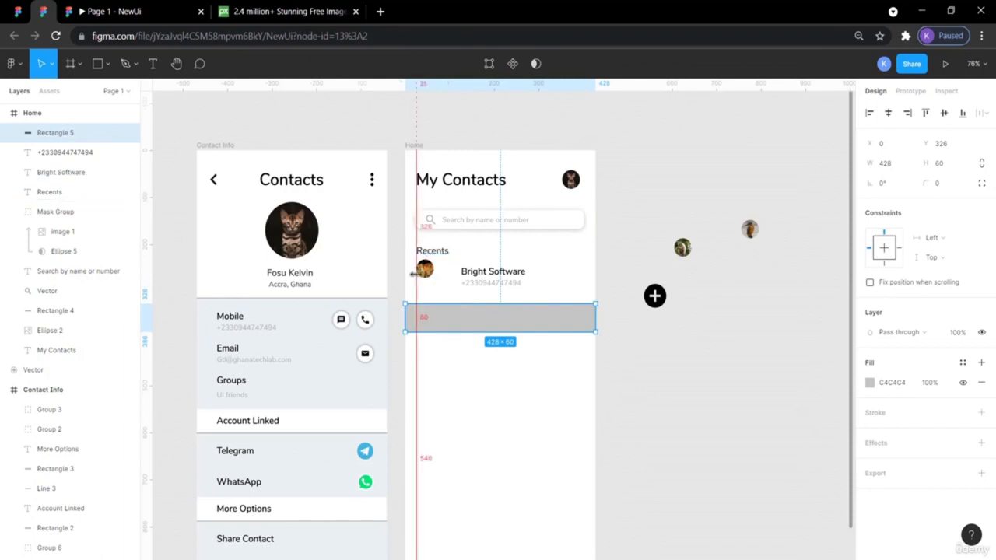
pyautogui.moveTo(545, 280); pyautogui.dragTo(436, 319)
# - Bring the contact row in front of the bar and move the bar up under Recents
pyautogui.rightClick(436, 319)
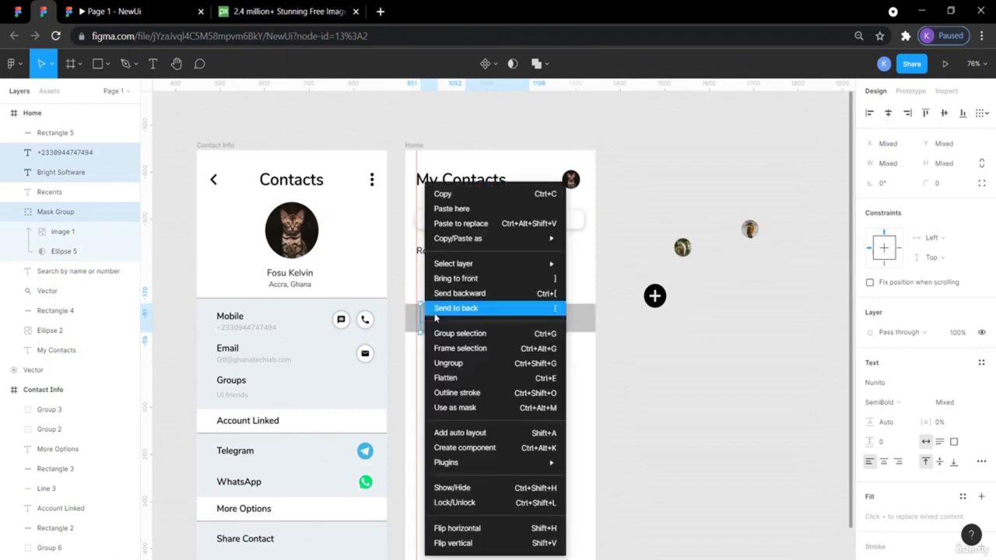
pyautogui.click(474, 279)
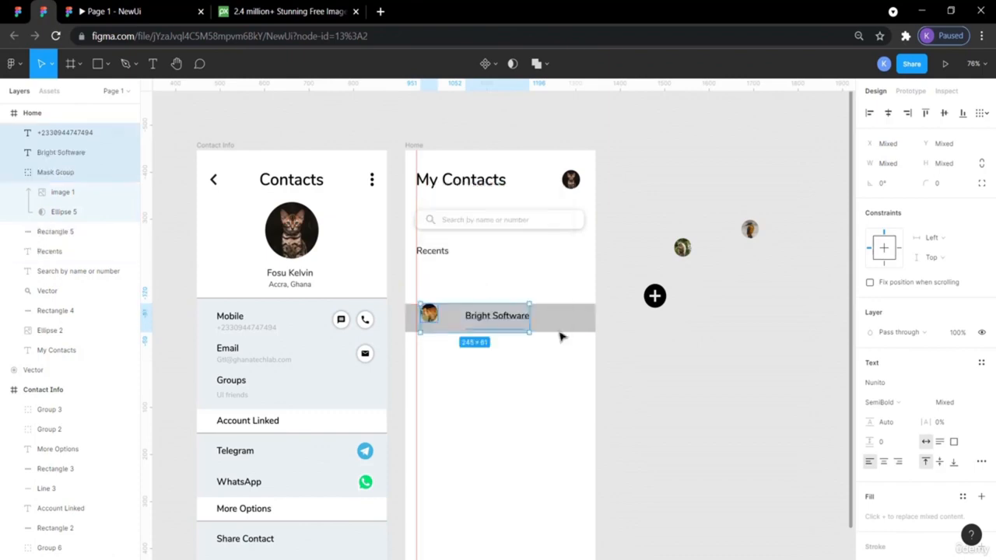
pyautogui.click(637, 396)
pyautogui.moveTo(568, 318); pyautogui.dragTo(568, 277)
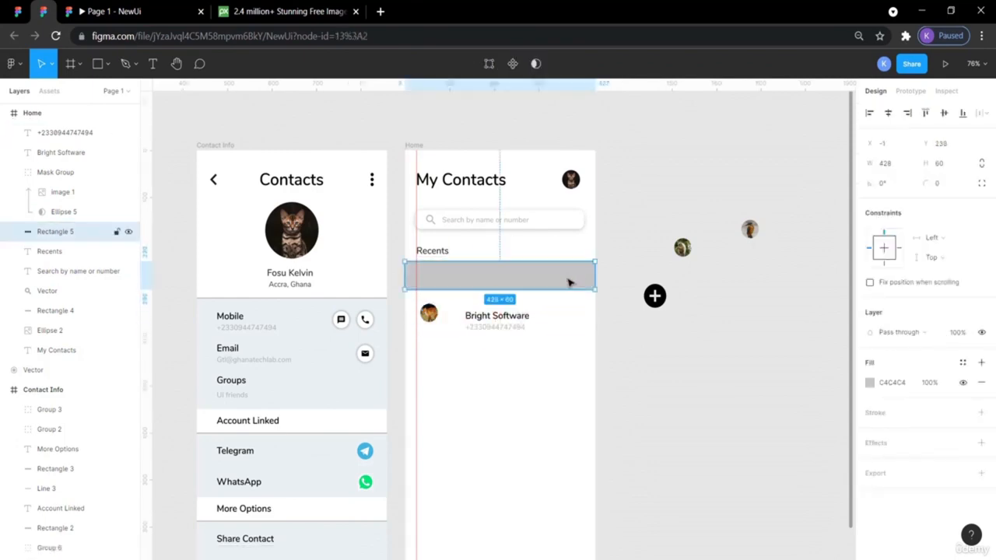
# - Change the bar's fill colour to white
pyautogui.click(870, 384)
pyautogui.click(741, 502)
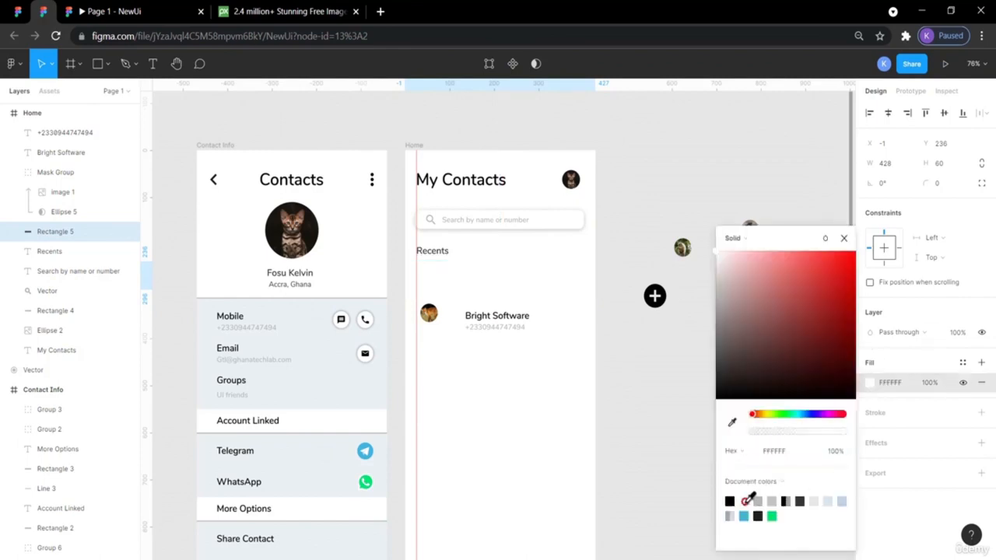
pyautogui.click(635, 376)
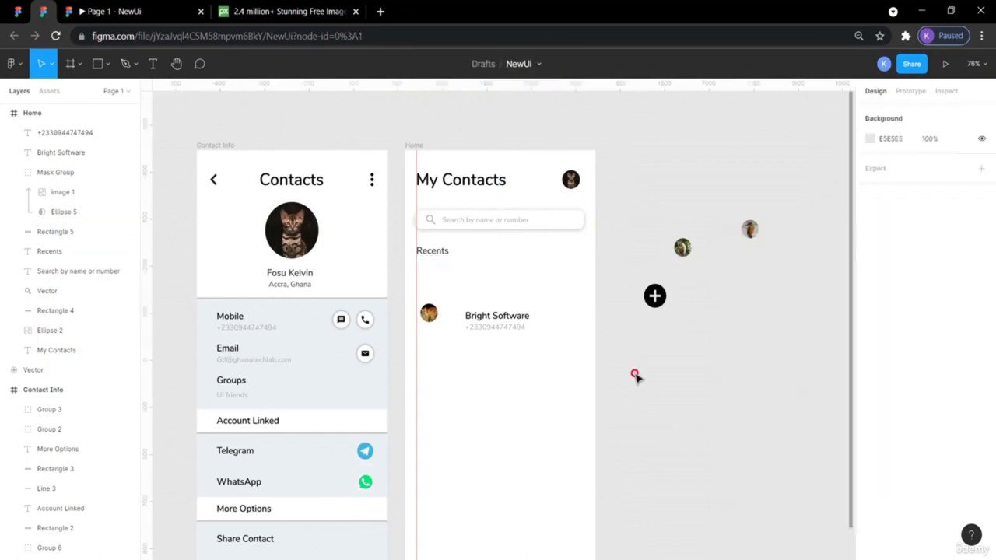
pyautogui.click(512, 287)
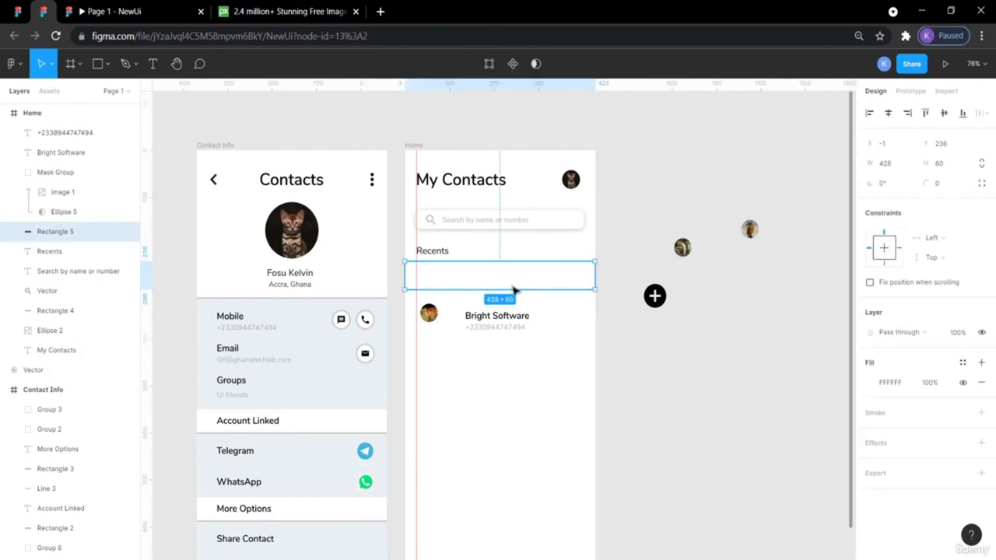
pyautogui.click(660, 350)
# - Move the avatar and Bright Software name into the bar and add a vertical guide at the name
pyautogui.click(429, 316)
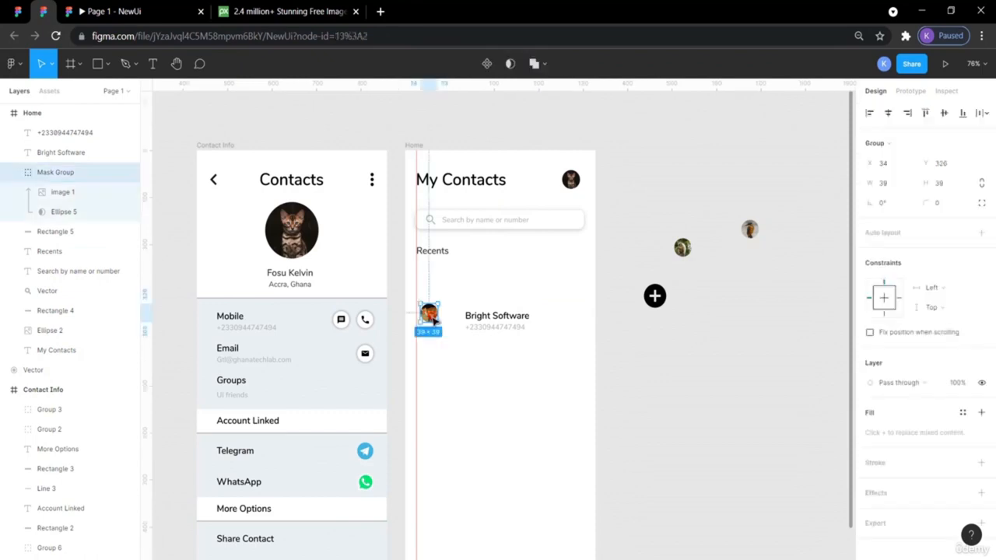
pyautogui.moveTo(434, 319); pyautogui.dragTo(433, 279)
pyautogui.click(493, 283)
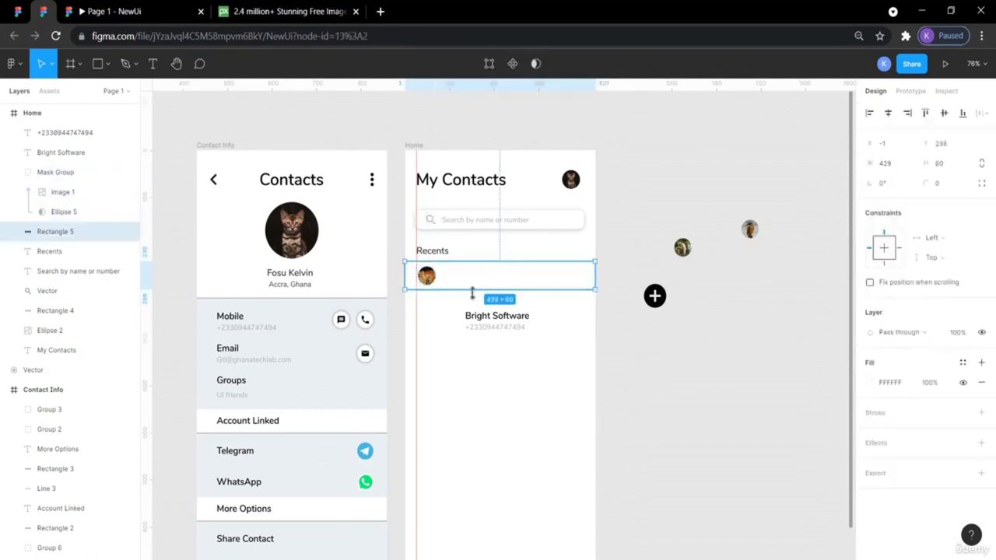
pyautogui.moveTo(479, 318); pyautogui.dragTo(460, 272)
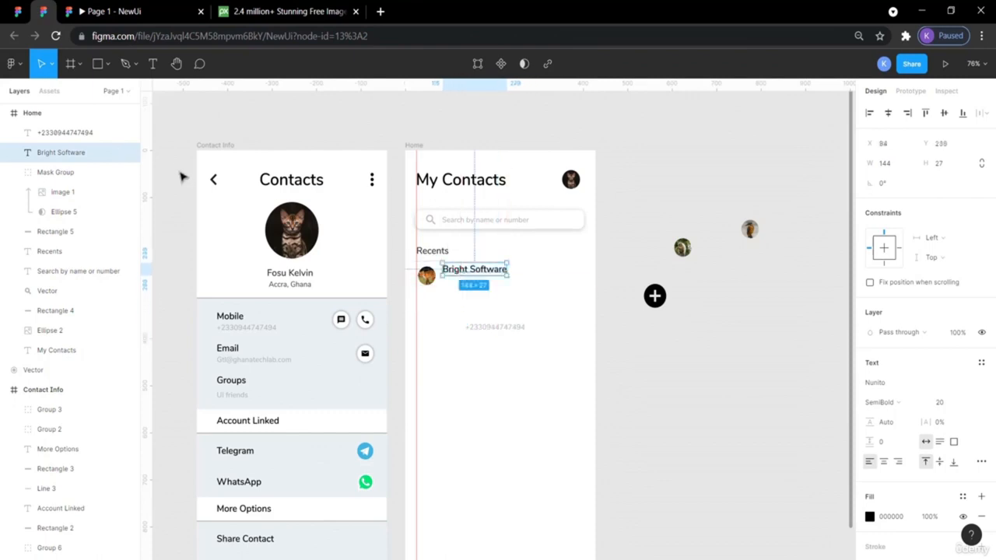
pyautogui.moveTo(151, 204); pyautogui.dragTo(443, 268)
# - Place the phone number under Bright Software and nudge the row to 12 px below Recents
pyautogui.click(647, 334)
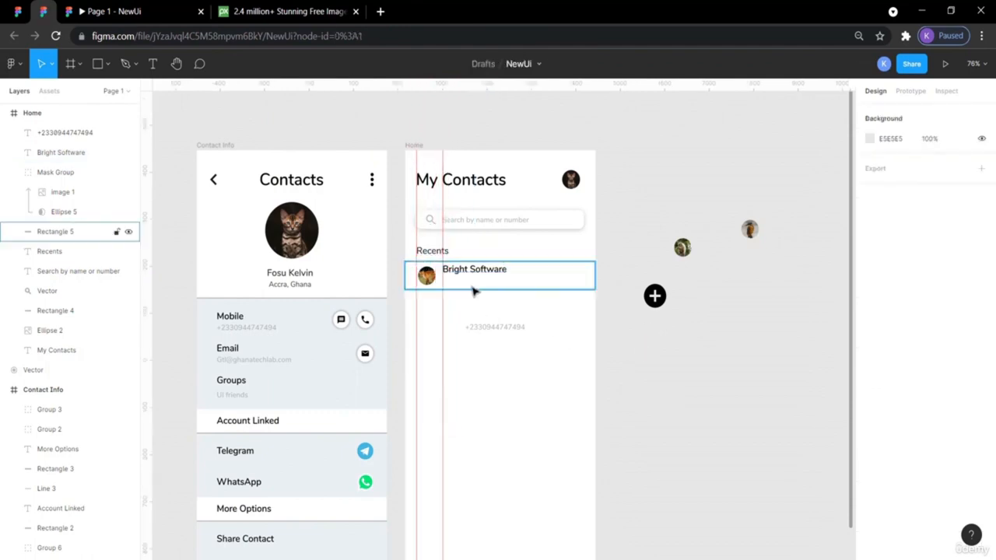
pyautogui.moveTo(478, 330); pyautogui.dragTo(483, 285)
pyautogui.click(440, 253)
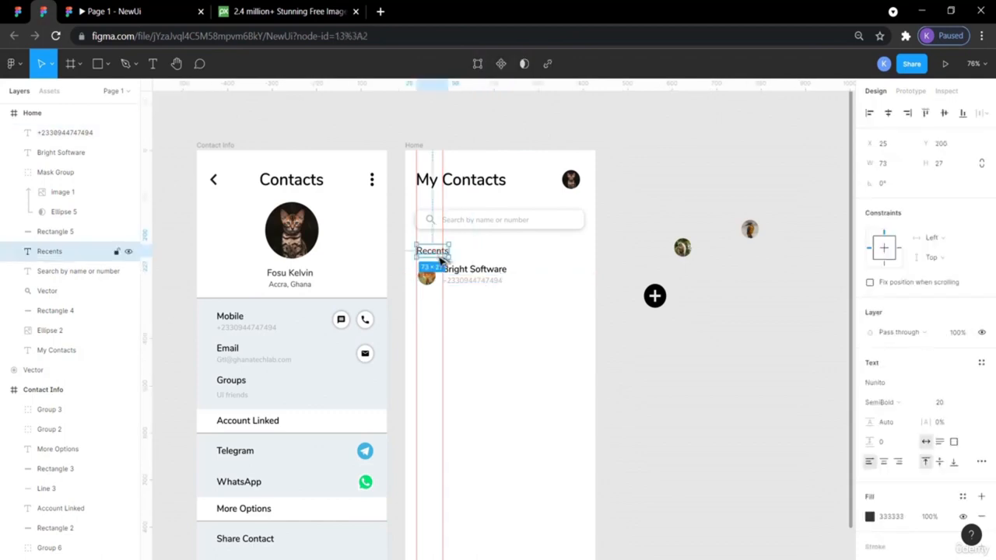
pyautogui.click(545, 278)
pyautogui.press('alt')
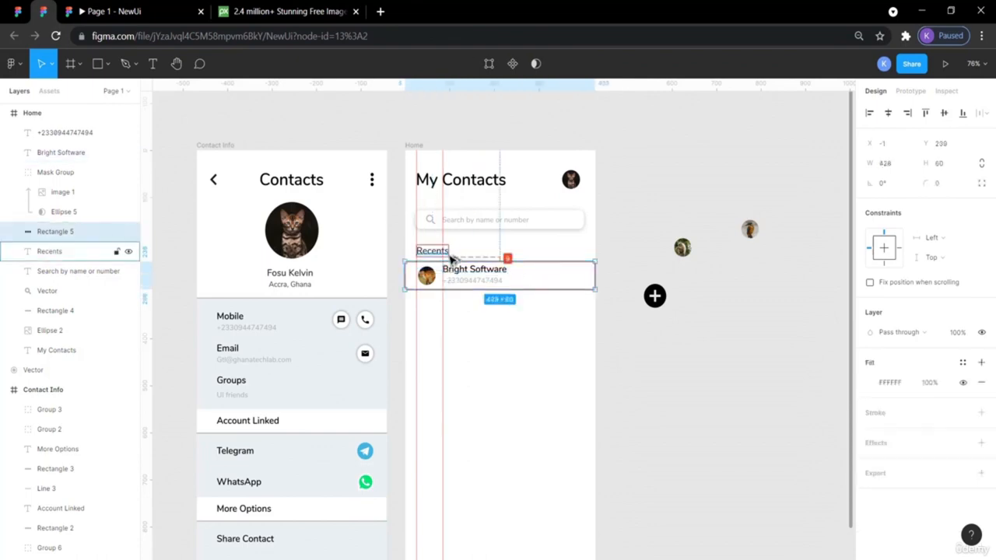
pyautogui.click(16, 11)
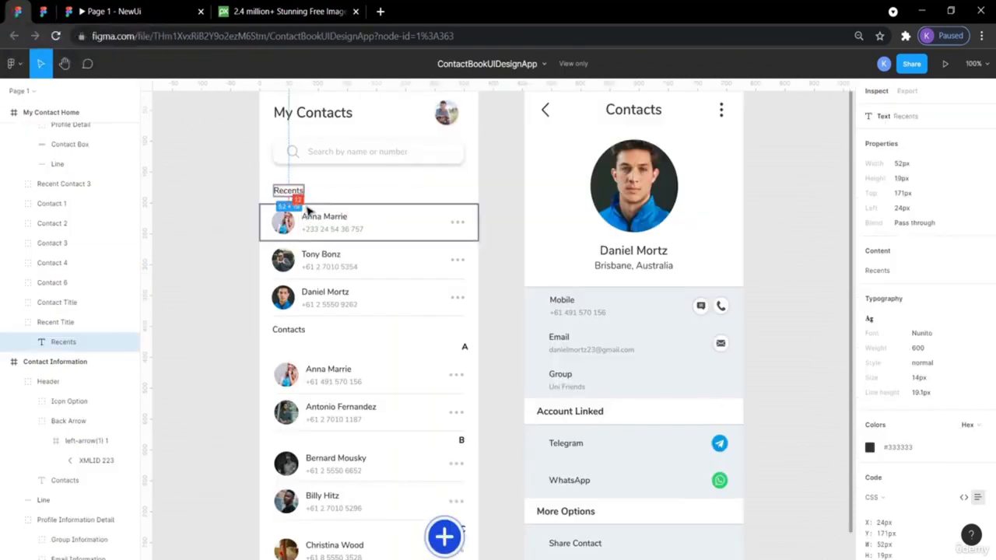
pyautogui.click(45, 11)
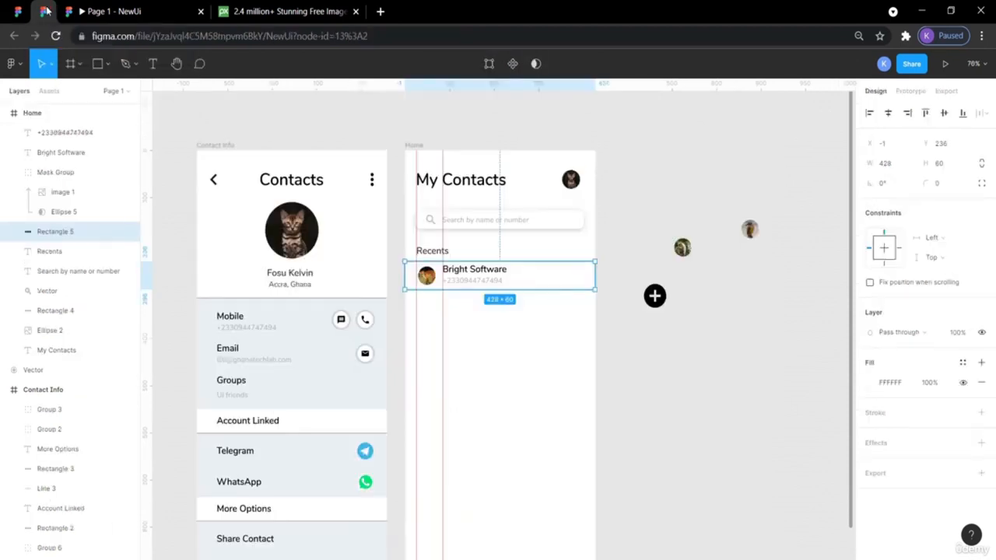
pyautogui.click(432, 251)
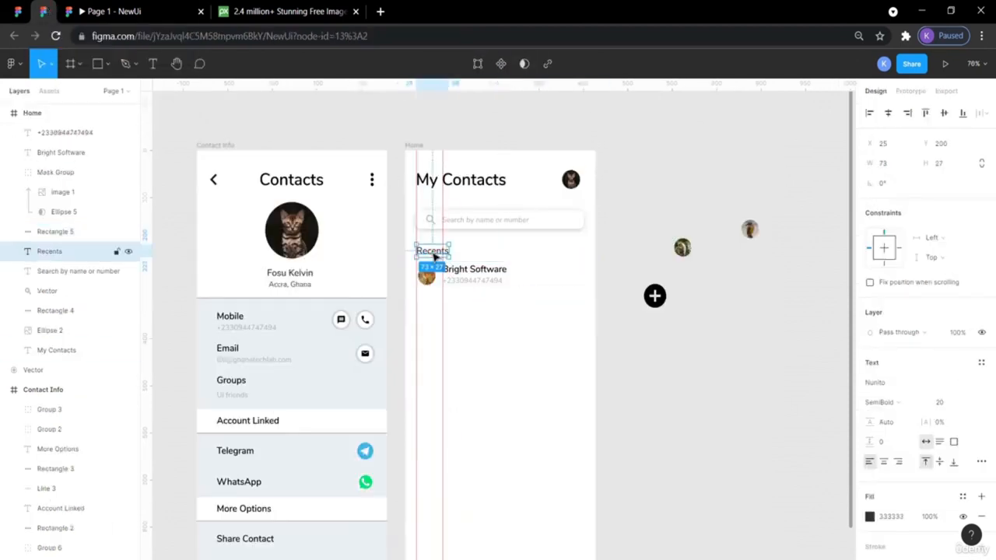
pyautogui.click(591, 288)
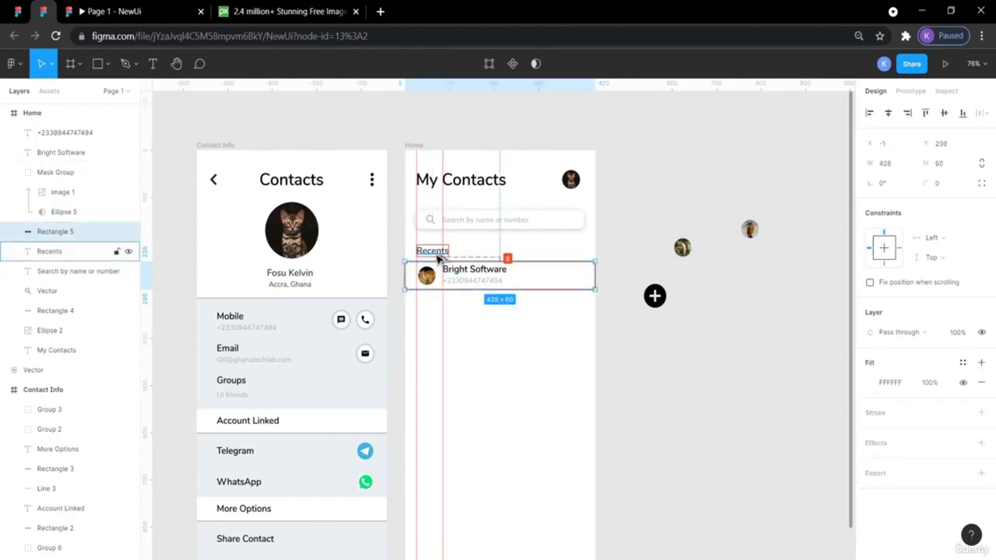
pyautogui.press('Down')
pyautogui.press('Down')
pyautogui.press('Down')
pyautogui.press('Down')
pyautogui.press('Down')
pyautogui.press('Down')
pyautogui.press('Down')
pyautogui.press('Down')
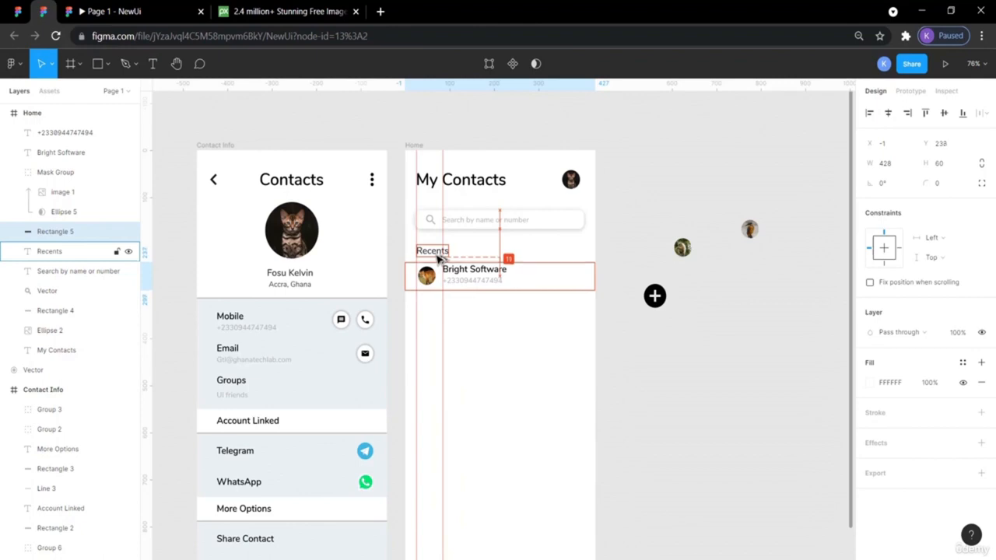
pyautogui.click(615, 220)
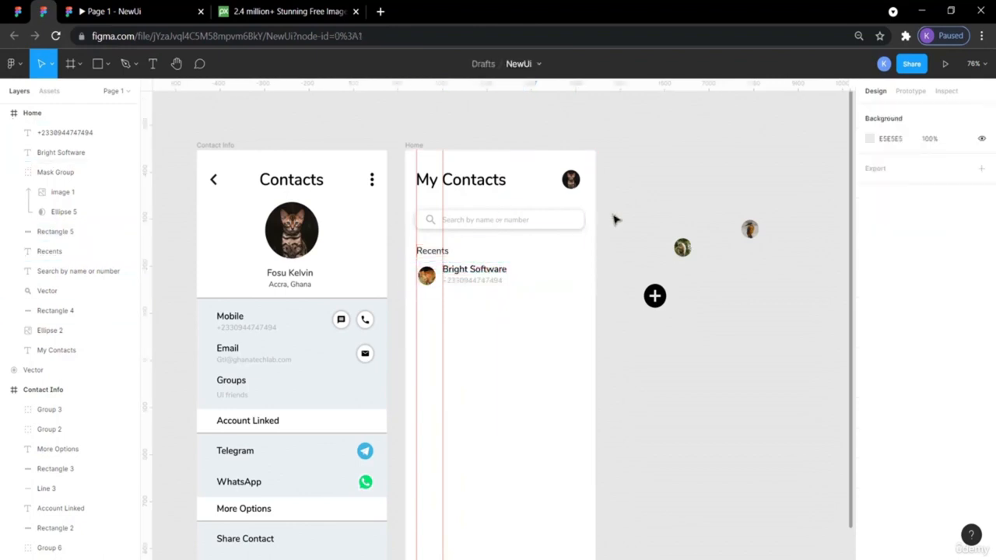
# - Check the avatar's spacing inside the row against the reference design
pyautogui.click(430, 279)
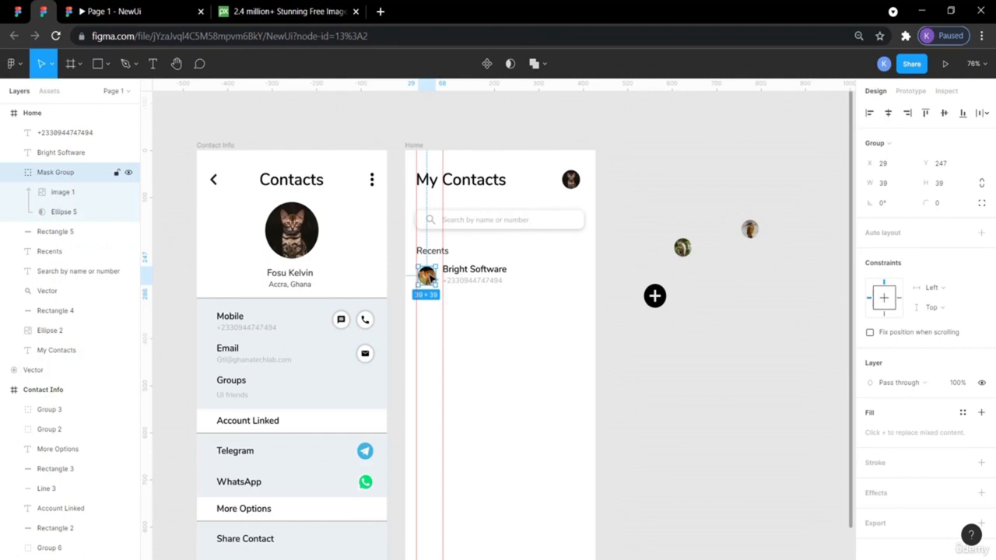
pyautogui.press('alt')
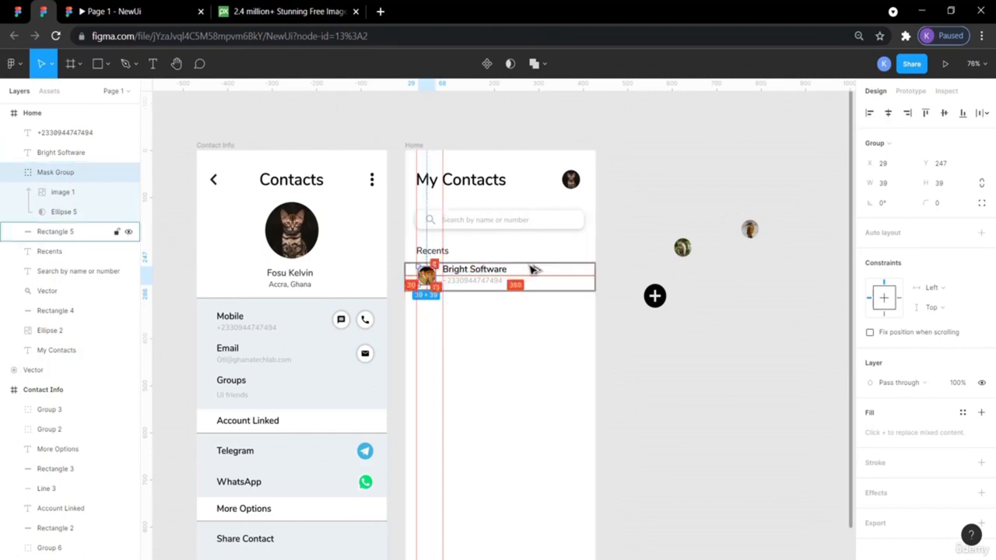
pyautogui.click(658, 225)
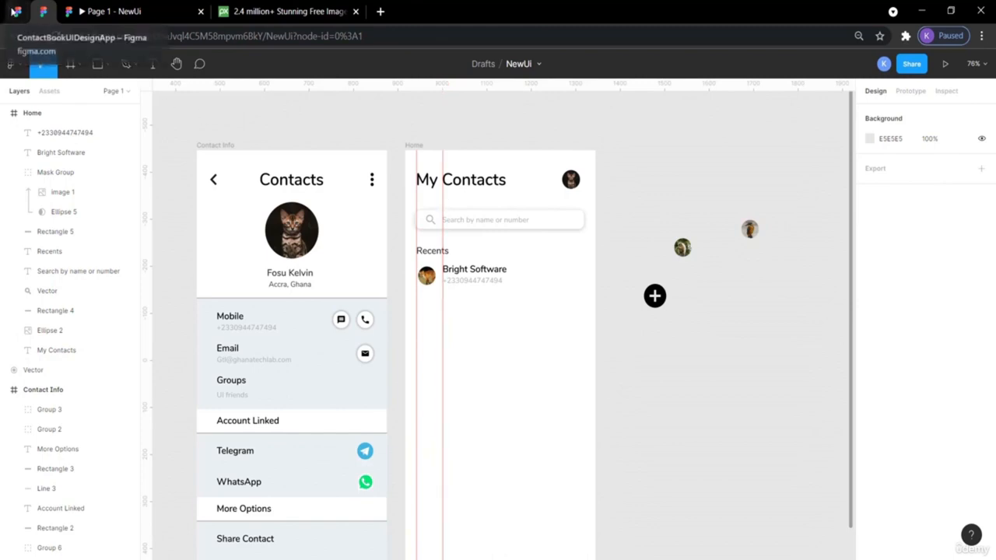
pyautogui.click(48, 10)
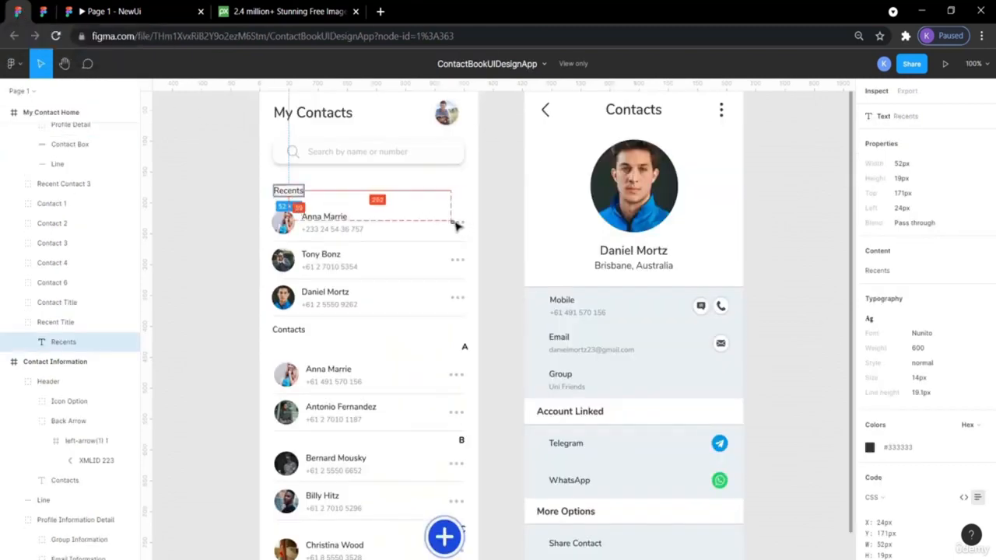
pyautogui.click(42, 12)
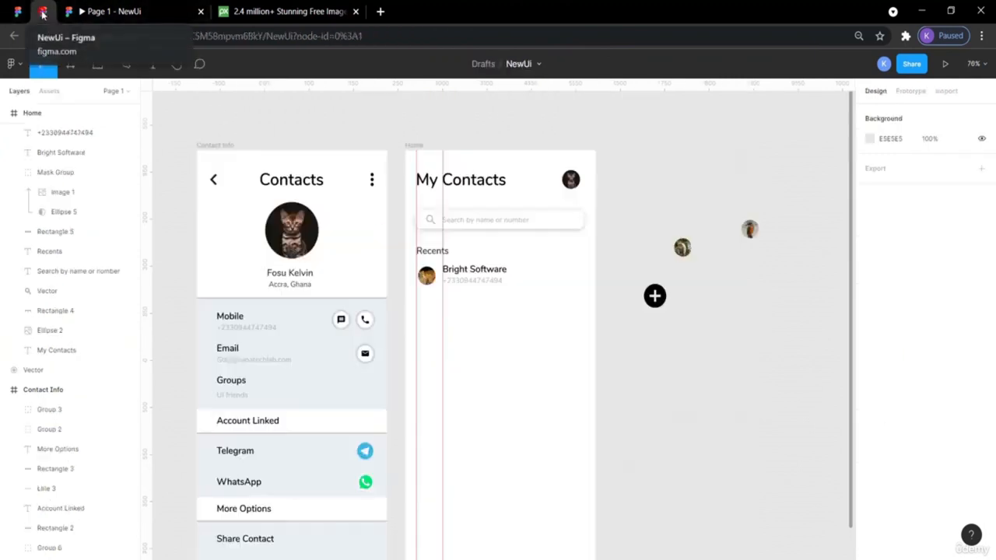
pyautogui.click(373, 182)
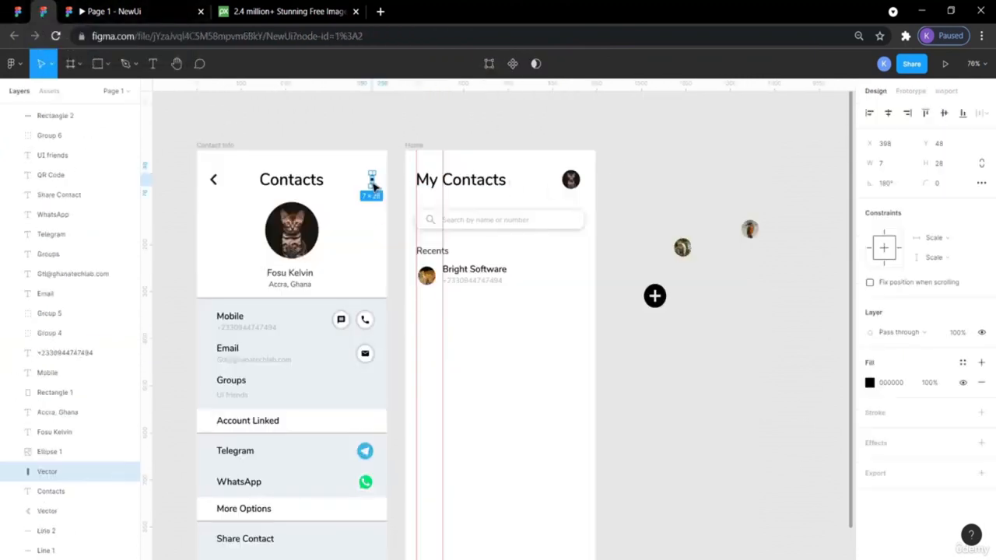
# - Copy the Contacts header's three-dot icon to the row's right end and rotate it 90°
pyautogui.hotkey('ctrl', 'c')
pyautogui.hotkey('ctrl', 'v')
pyautogui.moveTo(373, 182); pyautogui.dragTo(580, 281)
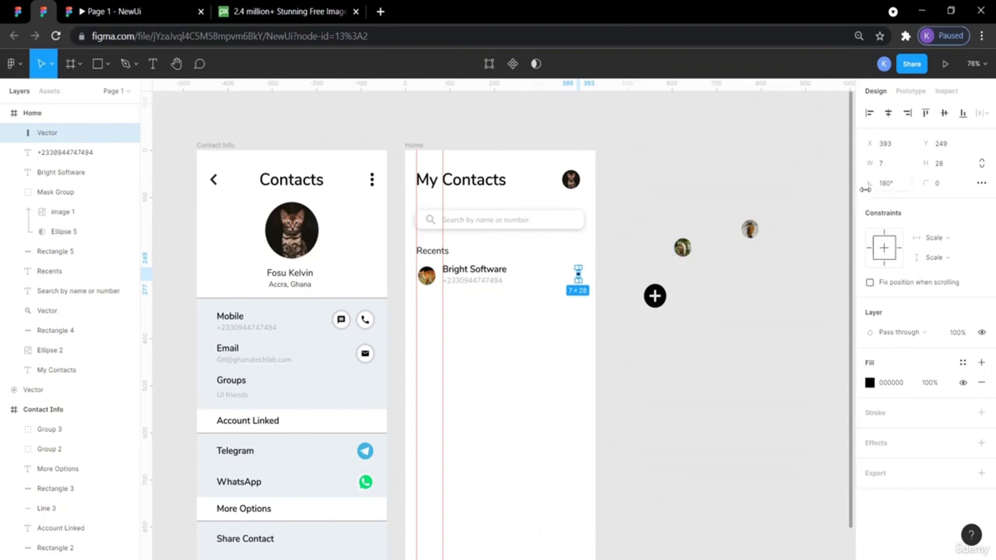
pyautogui.click(893, 184)
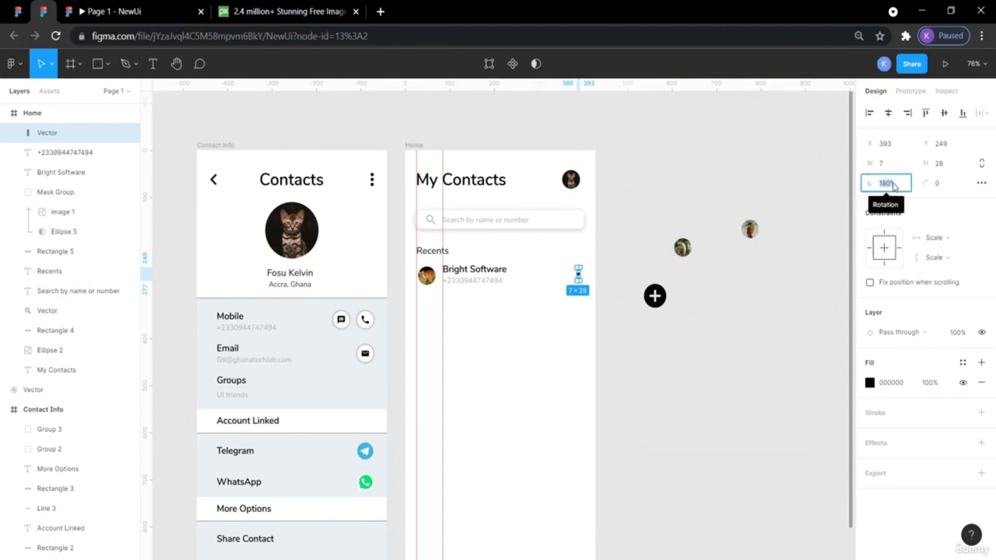
pyautogui.write('90')
pyautogui.press('Return')
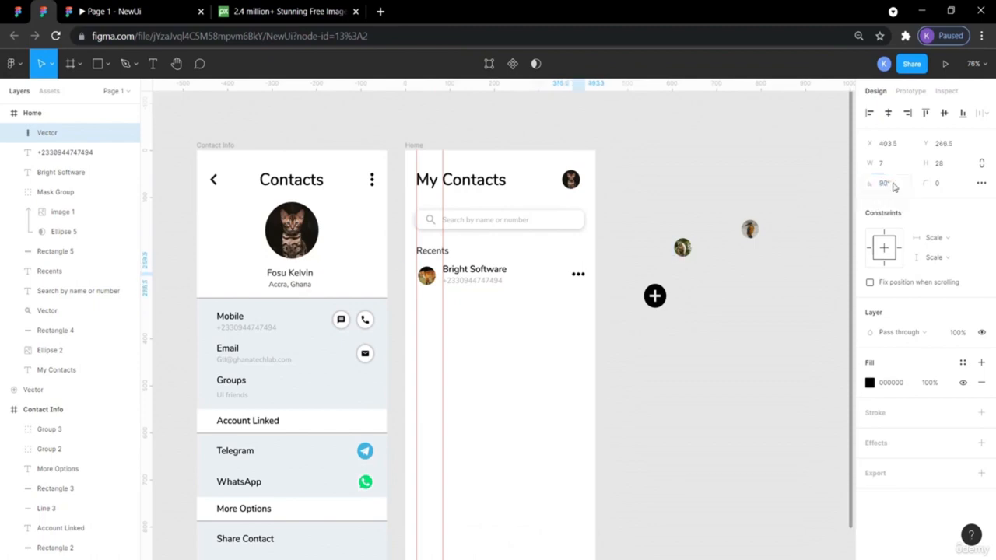
pyautogui.click(613, 258)
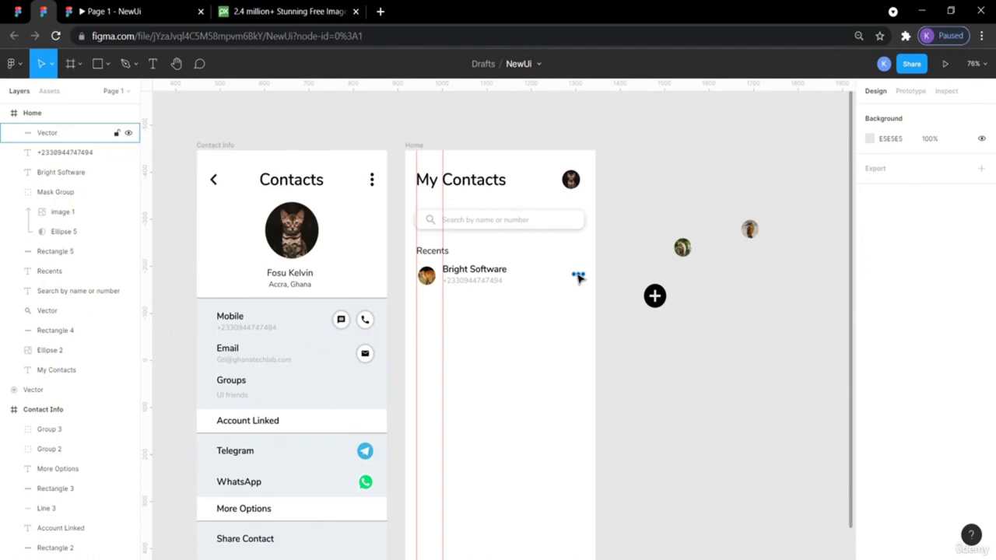
# - Give the three-dot icon a grey B7B7B7 fill and compare it with the reference
pyautogui.click(578, 277)
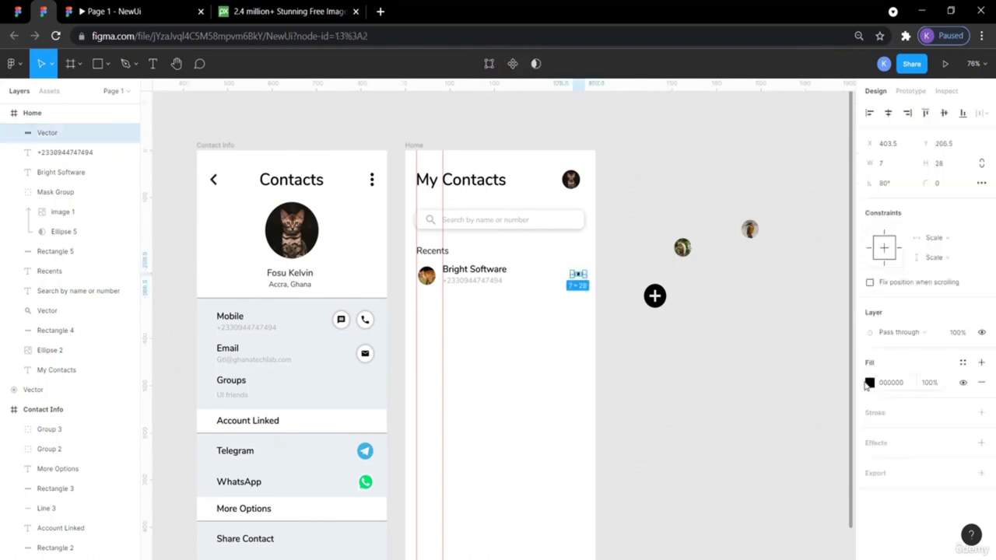
pyautogui.click(871, 384)
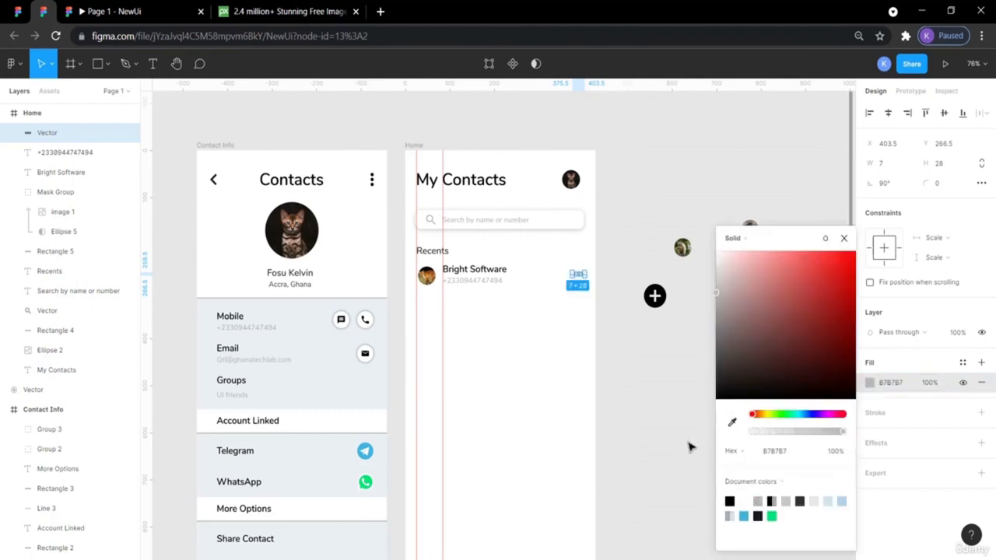
pyautogui.click(662, 418)
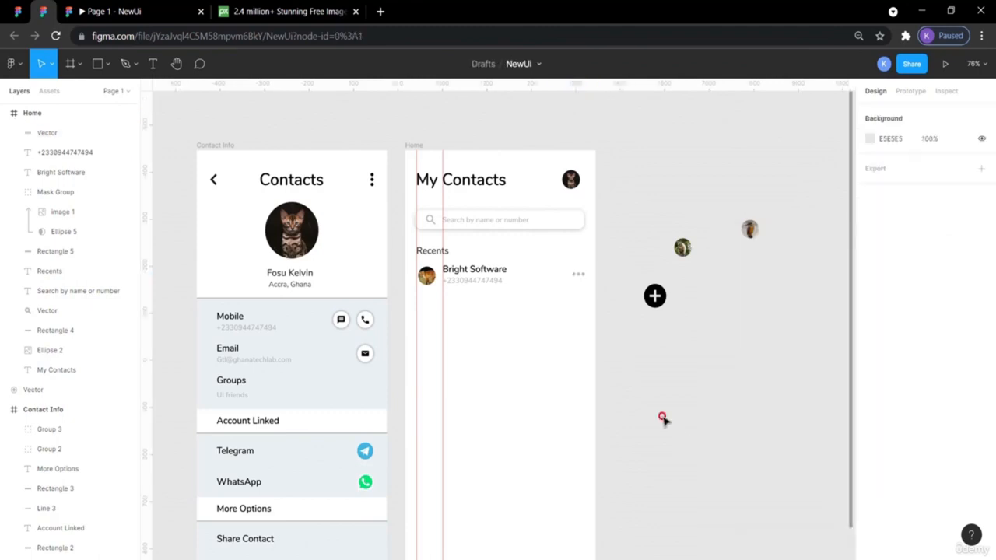
pyautogui.click(576, 278)
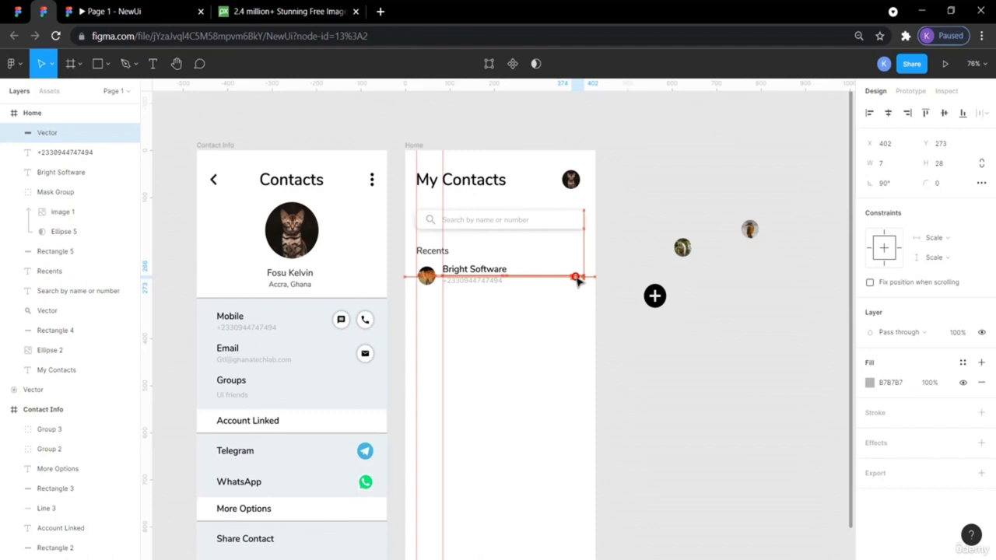
pyautogui.click(613, 329)
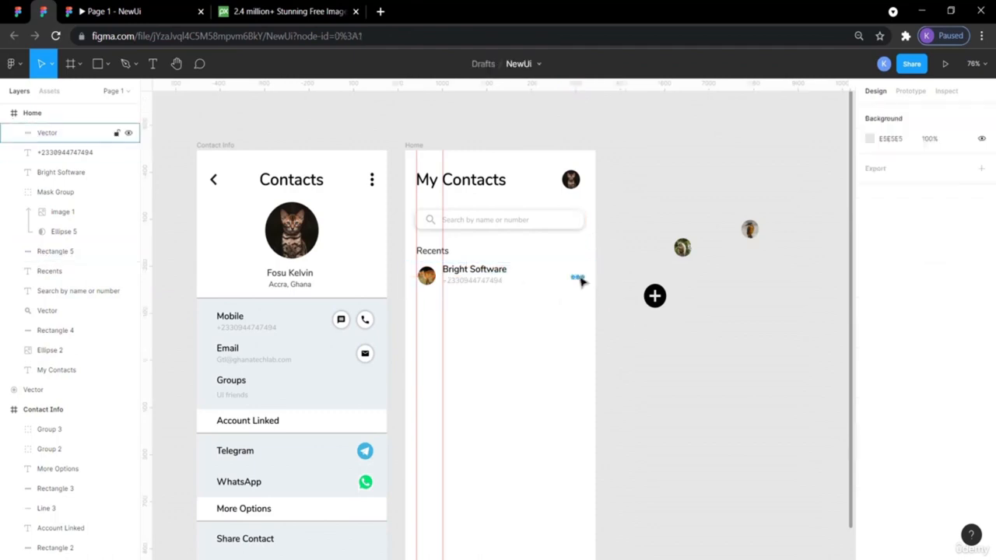
pyautogui.click(43, 11)
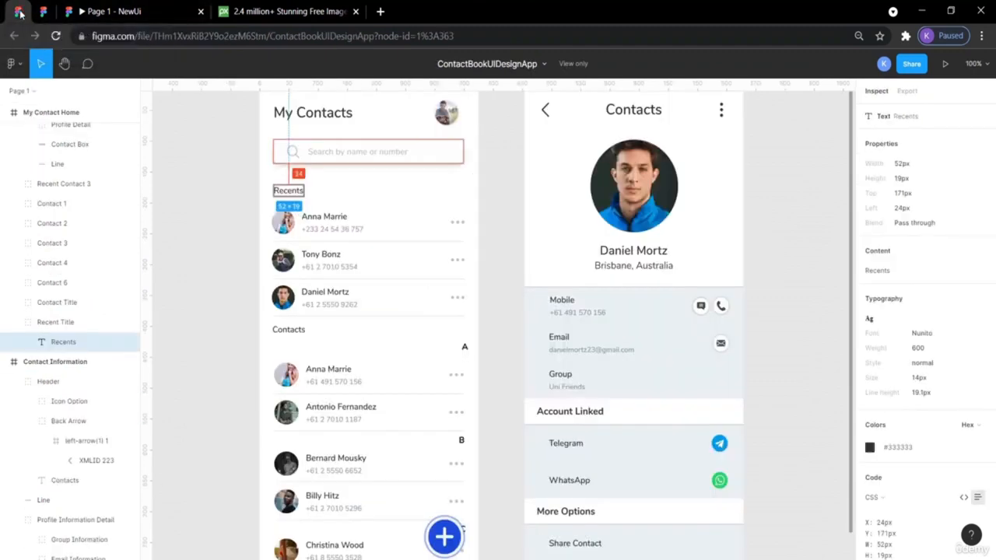
# - Add a vertical guide along the Bright Software row's right edge at the dots icon
pyautogui.click(462, 224)
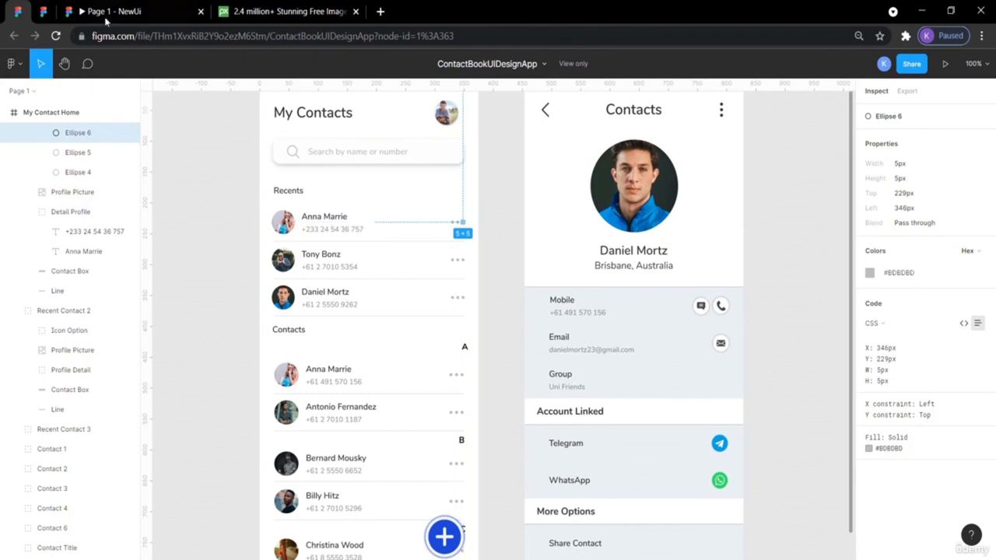
pyautogui.click(71, 11)
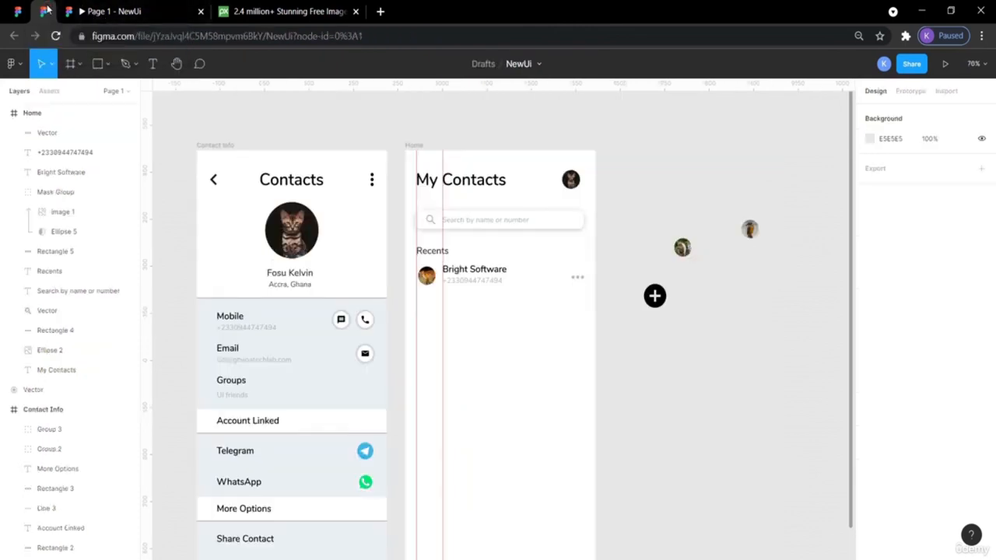
pyautogui.click(579, 278)
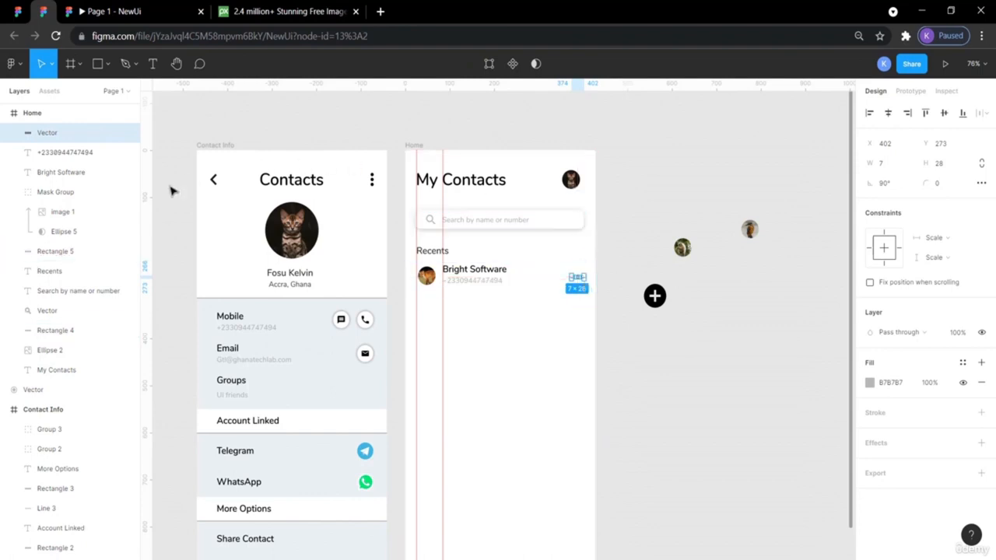
pyautogui.moveTo(151, 192); pyautogui.dragTo(586, 339)
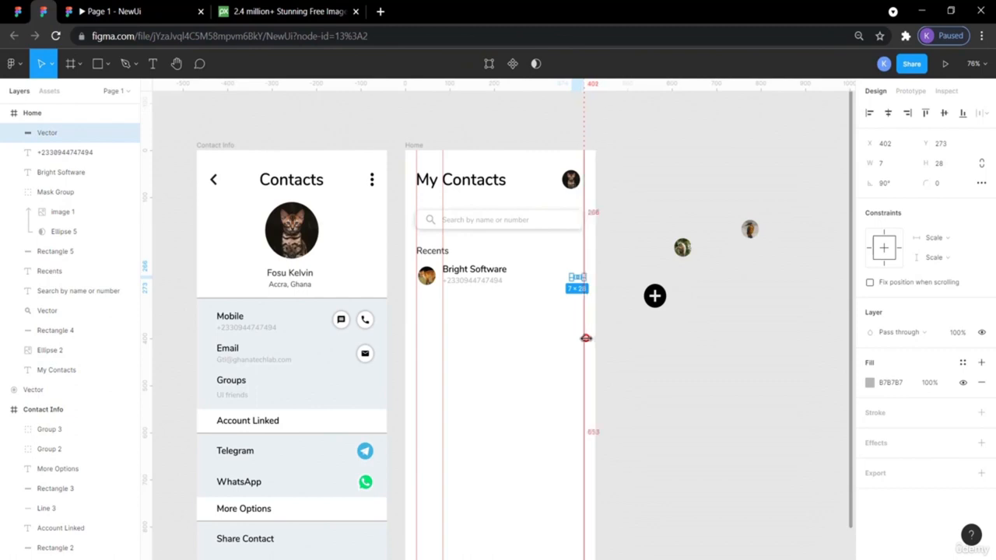
pyautogui.click(668, 397)
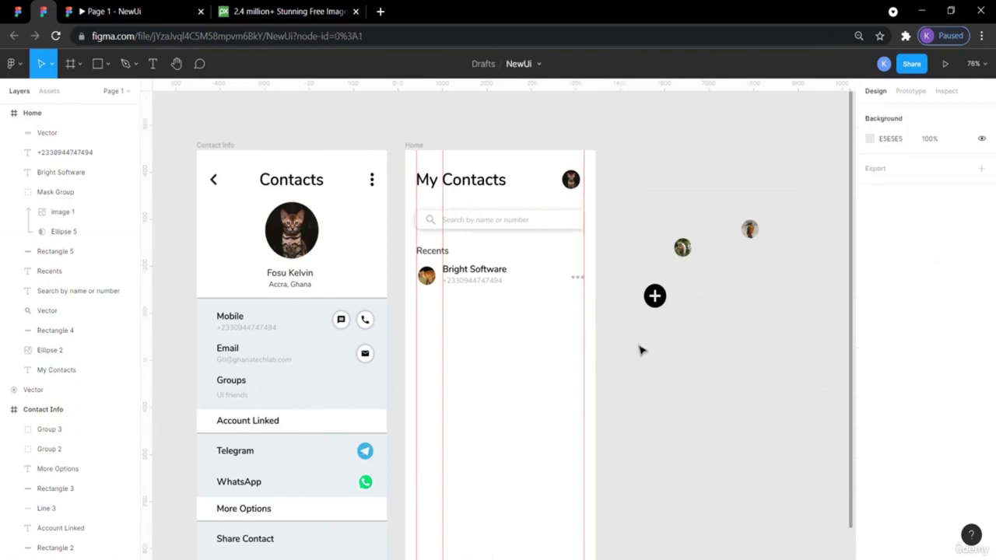
# - Delete the right-hand vertical guide, keeping only the left guides
pyautogui.moveTo(581, 263); pyautogui.dragTo(334, 241)
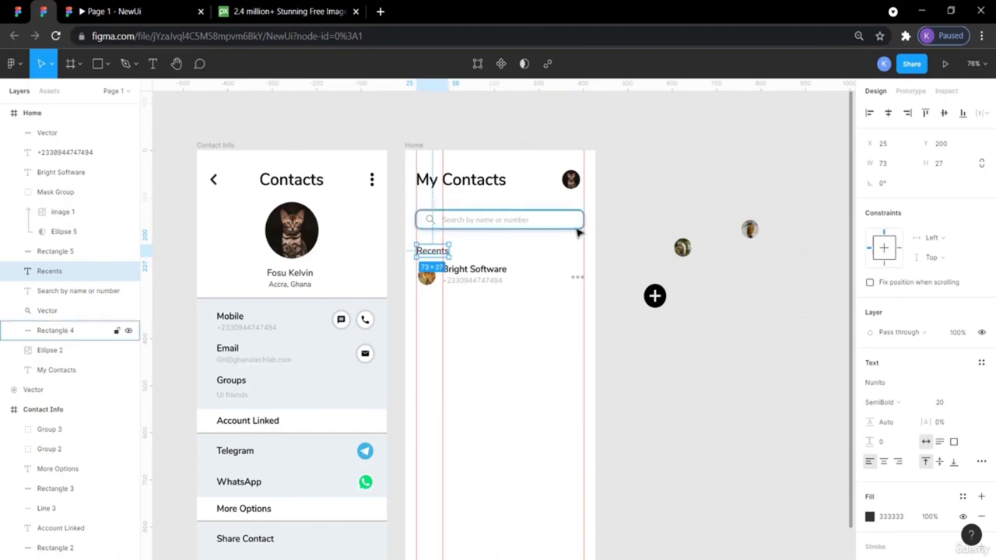
pyautogui.click(634, 257)
pyautogui.moveTo(583, 249); pyautogui.dragTo(137, 223)
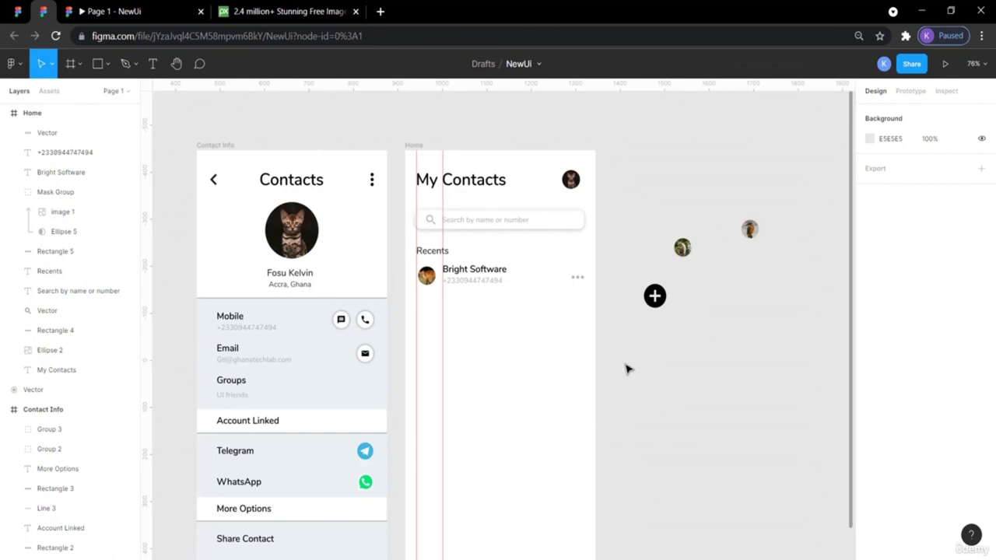
pyautogui.click(576, 278)
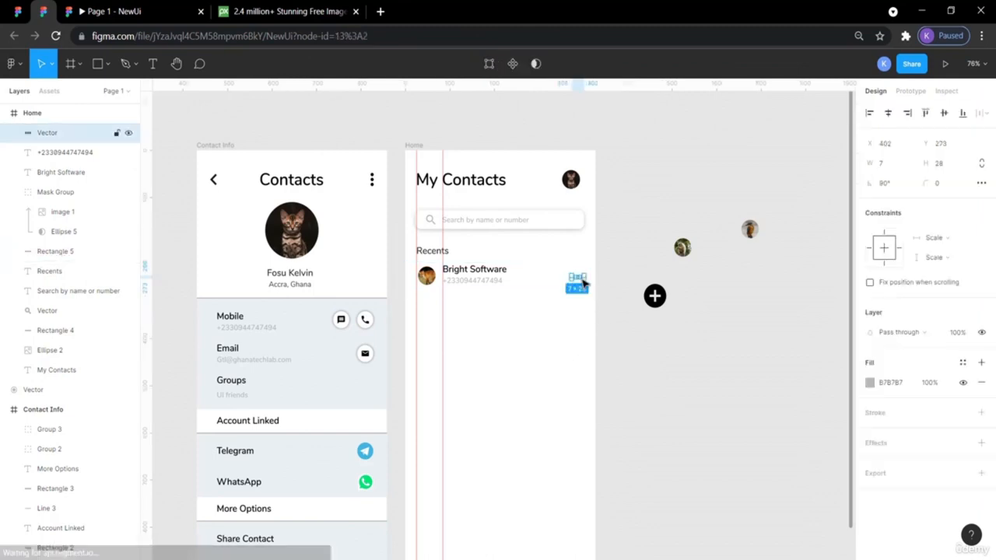
pyautogui.click(619, 325)
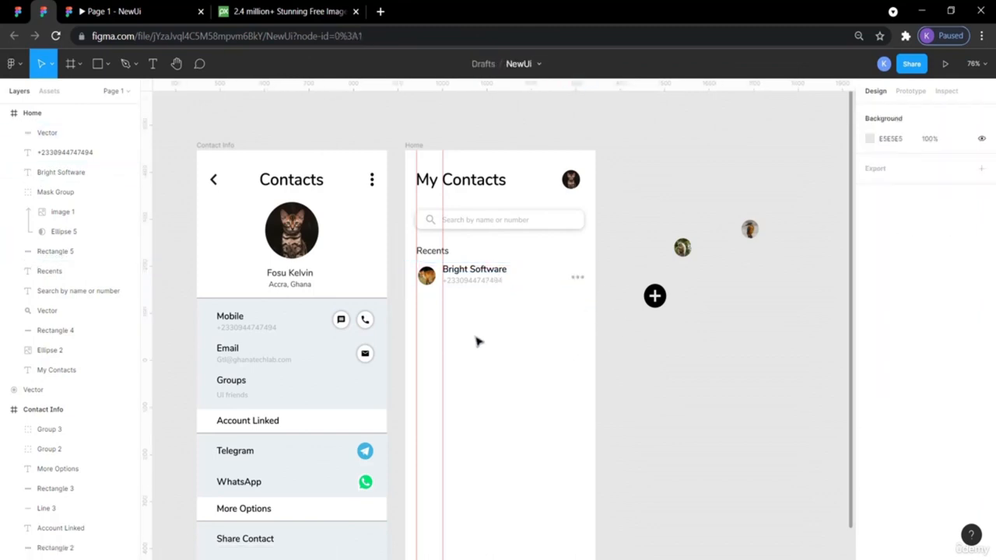
pyautogui.click(17, 11)
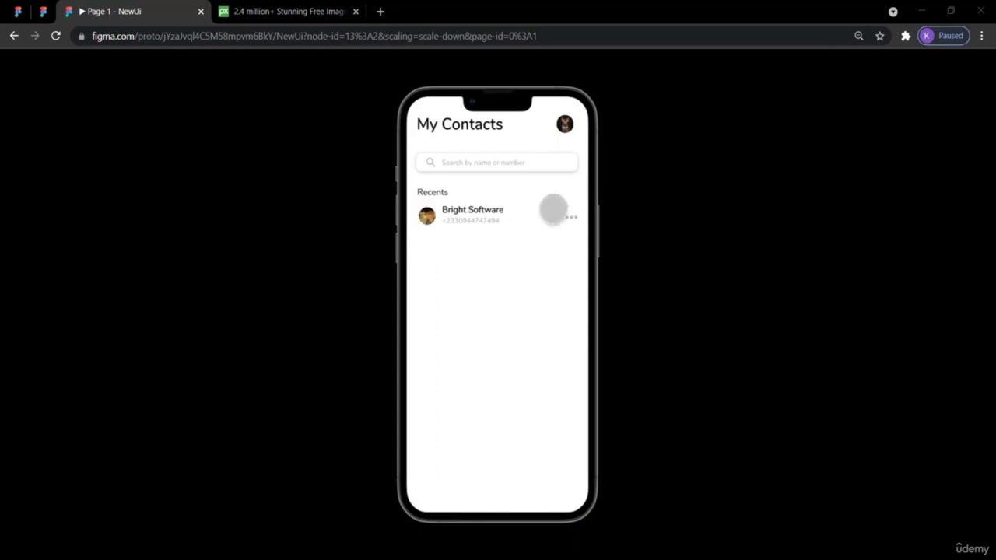
pyautogui.click(42, 15)
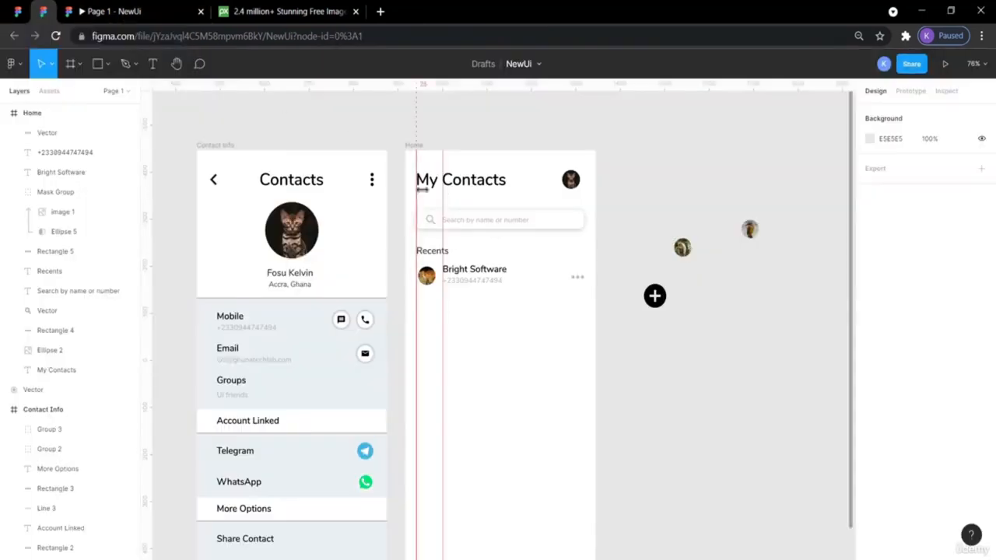
# - Select the dots, number, name, avatar and Rectangle 5 together and nudge the row down
pyautogui.click(555, 280)
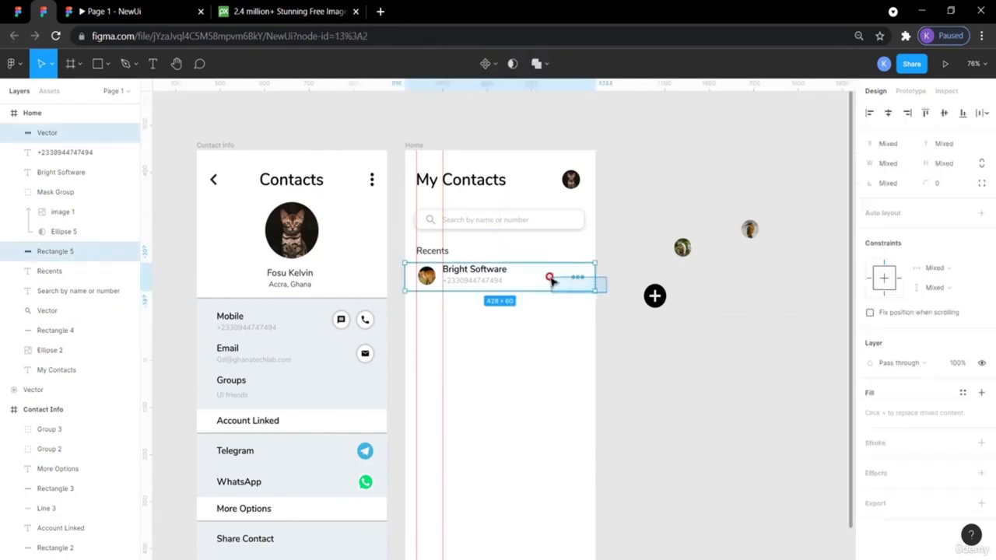
pyautogui.click(645, 330)
pyautogui.click(577, 277)
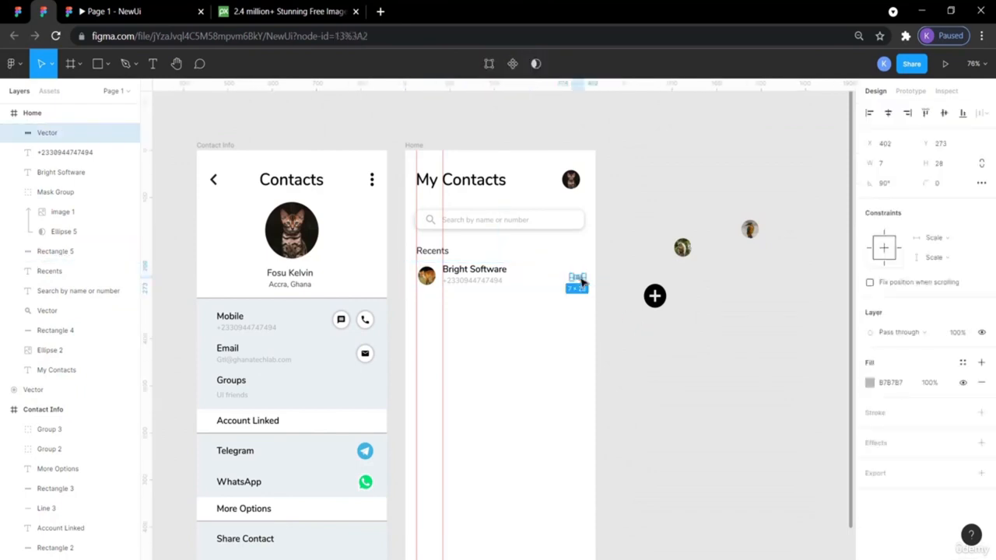
pyautogui.keyDown('shift'); pyautogui.click(486, 281); pyautogui.keyUp('shift')
pyautogui.keyDown('shift'); pyautogui.click(467, 269); pyautogui.keyUp('shift')
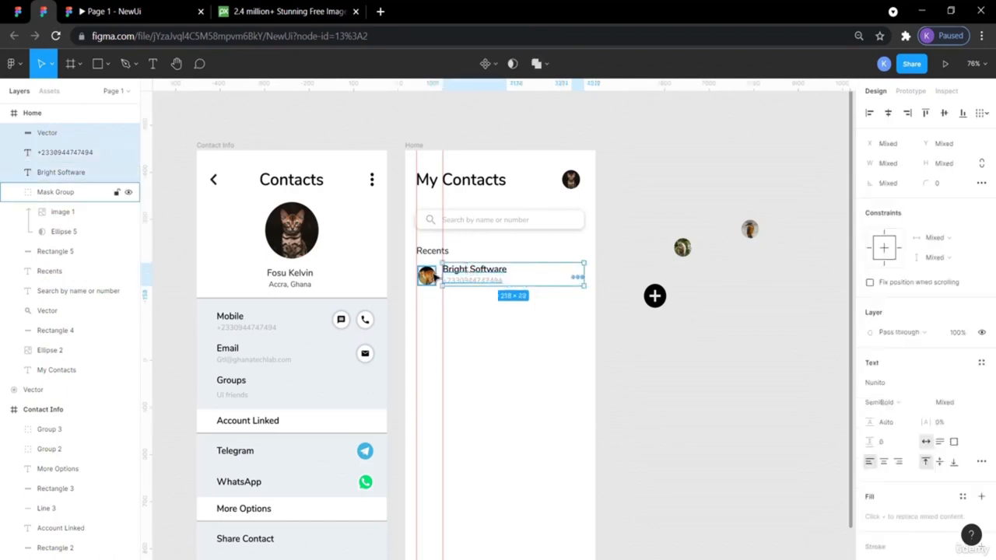
pyautogui.keyDown('shift'); pyautogui.click(433, 278); pyautogui.keyUp('shift')
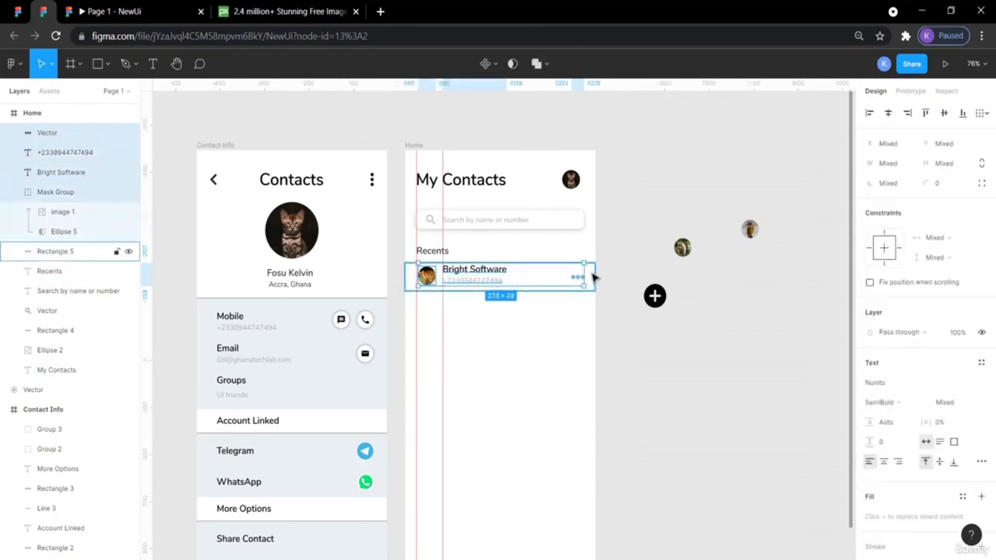
pyautogui.keyDown('shift'); pyautogui.click(594, 277); pyautogui.keyUp('shift')
pyautogui.press('Down')
pyautogui.press('Down')
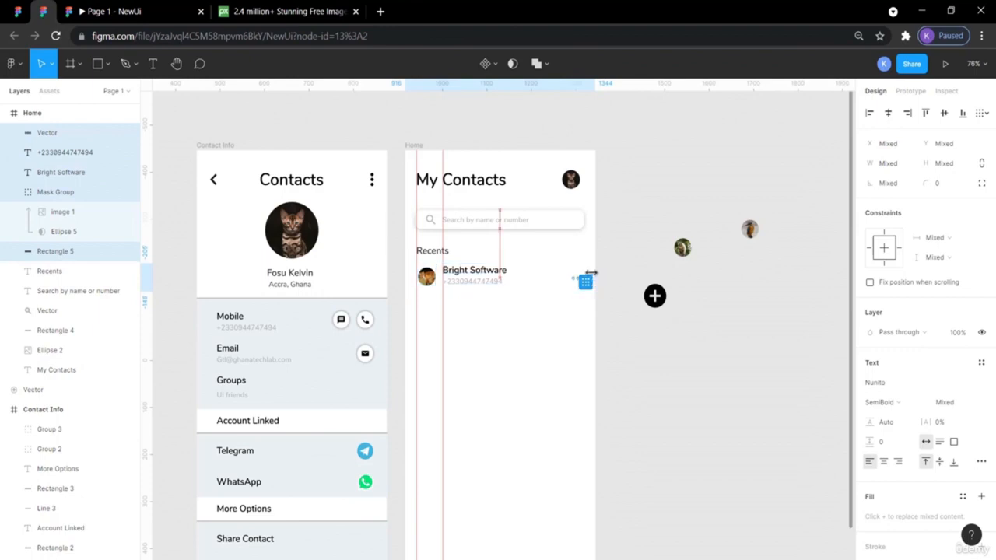
pyautogui.press('Down')
pyautogui.press('Down')
pyautogui.press('Down')
pyautogui.press('Down')
pyautogui.click(618, 340)
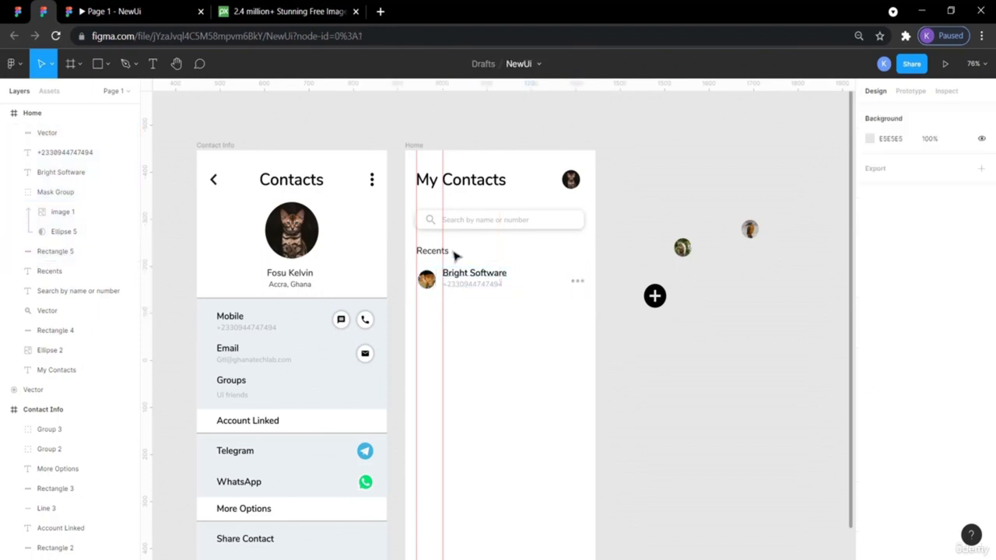
# - Lower Rectangle 5 by 2 px to Y 245 and preview the Home screen prototype
pyautogui.click(434, 268)
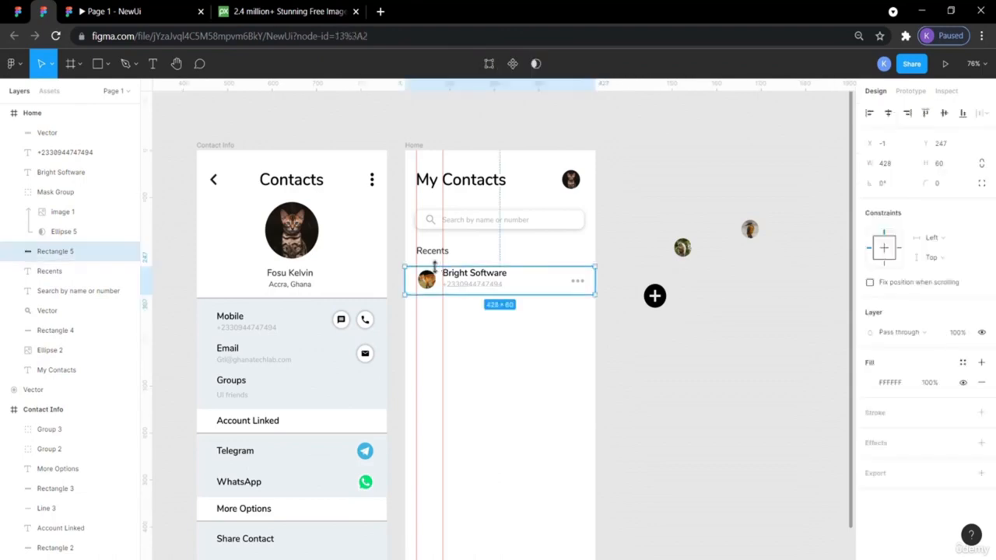
pyautogui.press('alt')
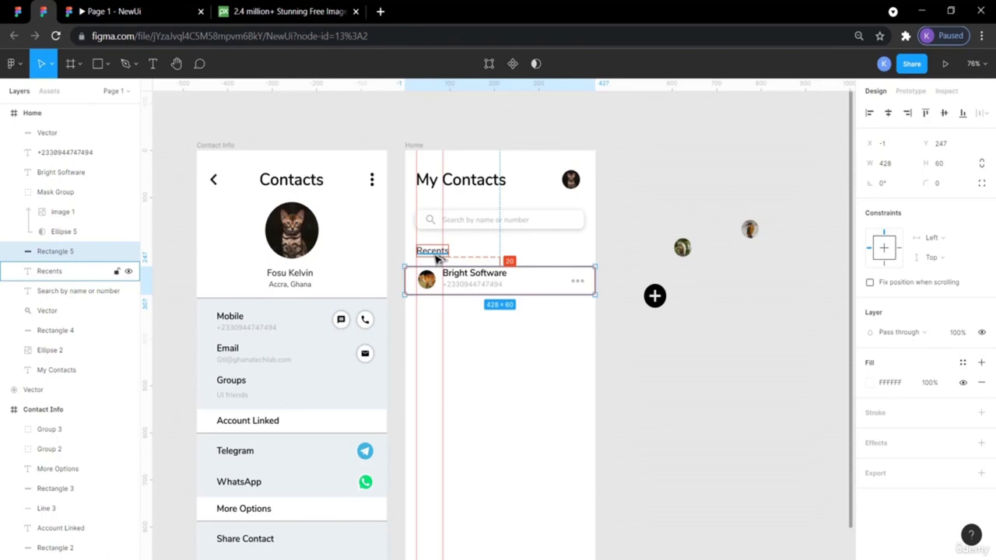
pyautogui.press('Down')
pyautogui.press('Down')
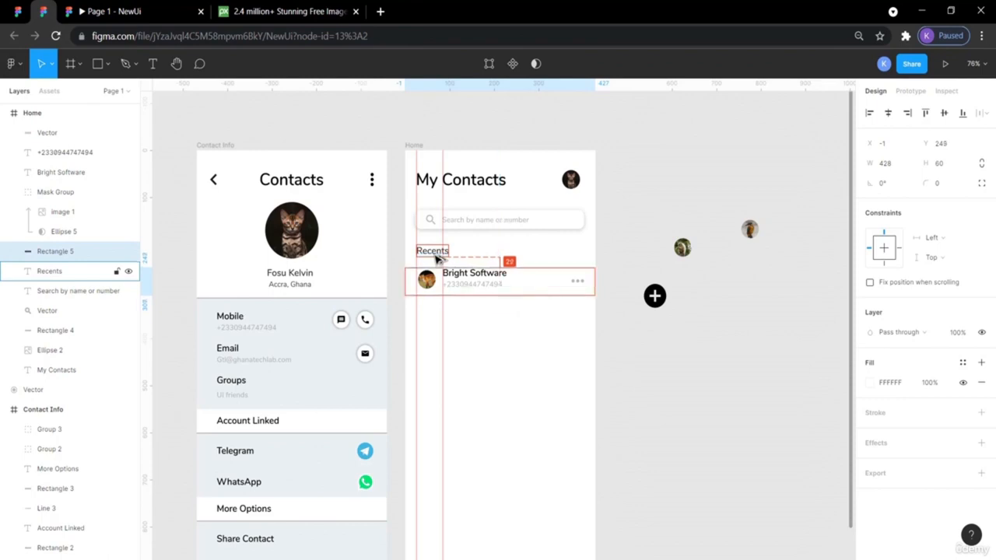
pyautogui.click(656, 412)
pyautogui.click(113, 11)
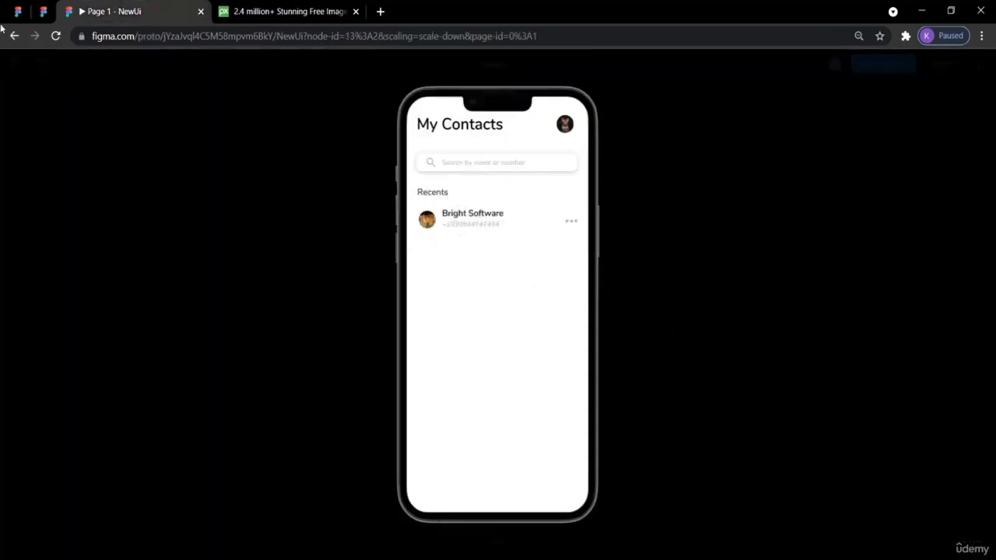
# - Match the reference styling by setting the phone number to size 12, Regular weight
pyautogui.click(44, 10)
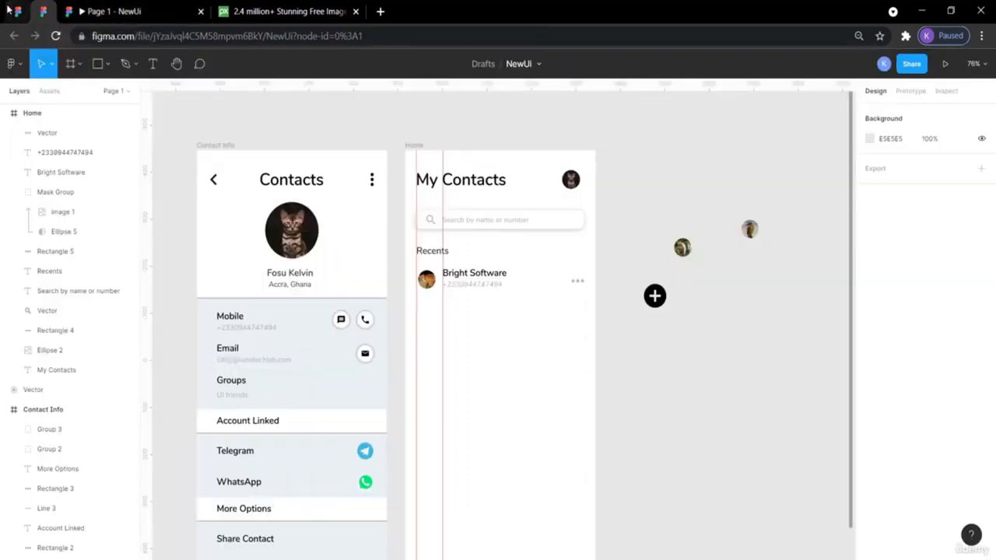
pyautogui.click(20, 13)
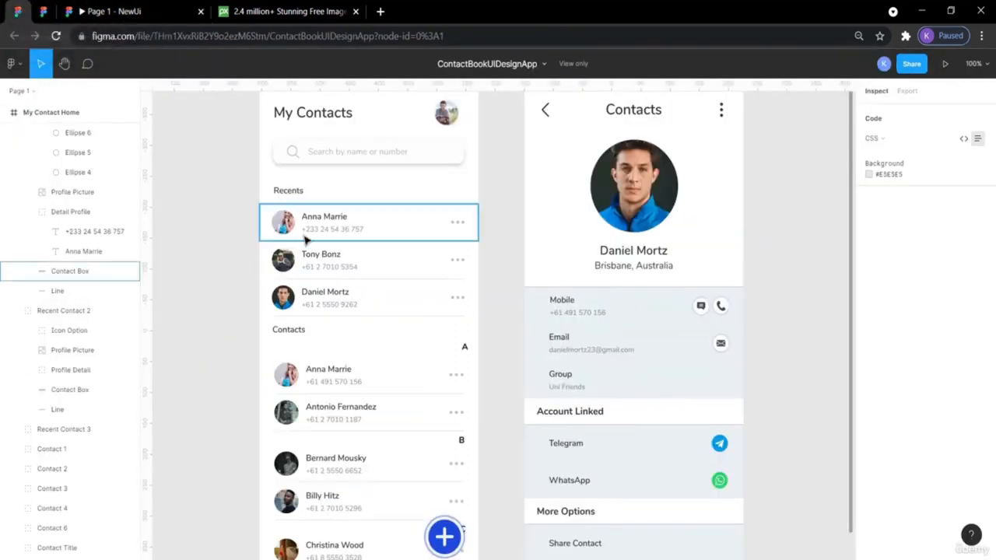
pyautogui.click(337, 233)
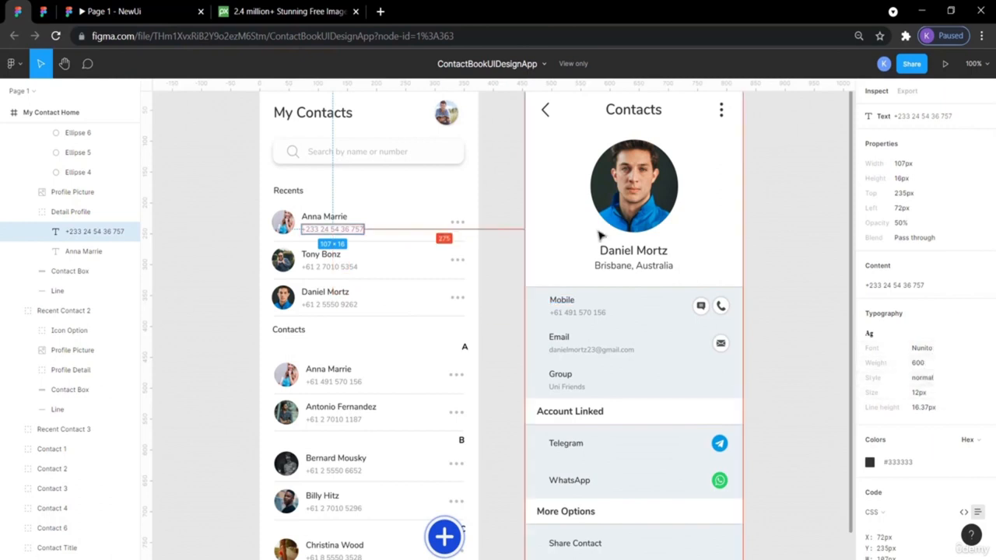
pyautogui.click(47, 10)
pyautogui.click(466, 285)
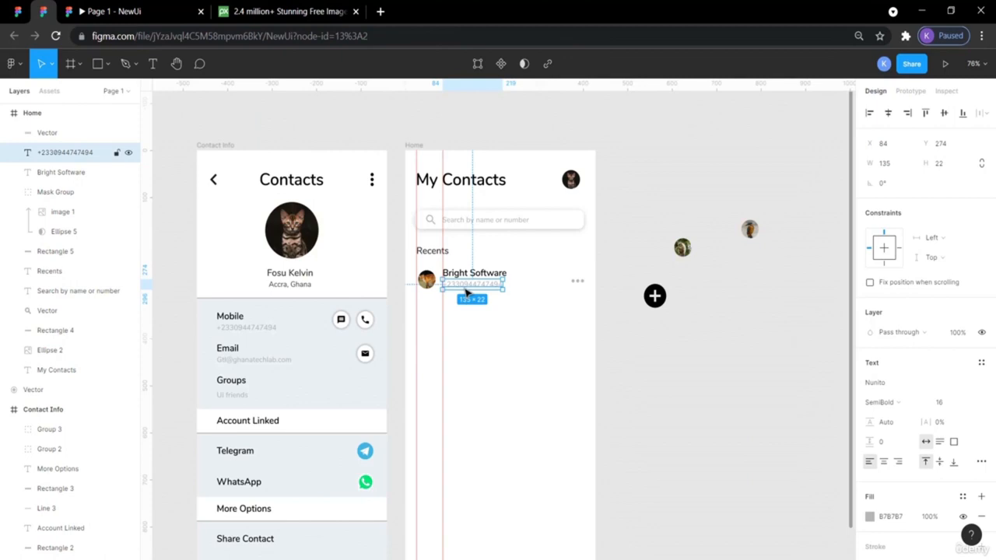
pyautogui.click(940, 402)
pyautogui.write('12')
pyautogui.press('Return')
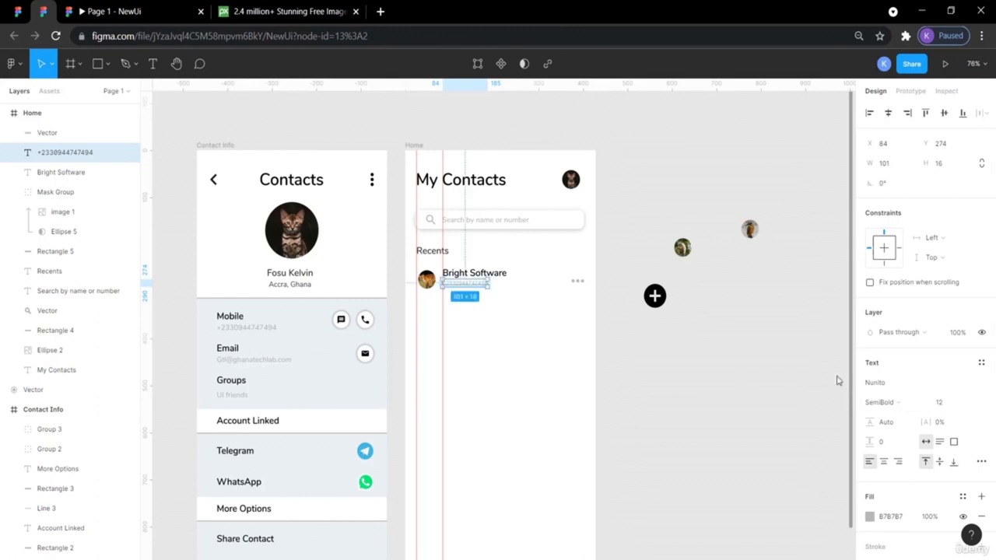
pyautogui.click(905, 405)
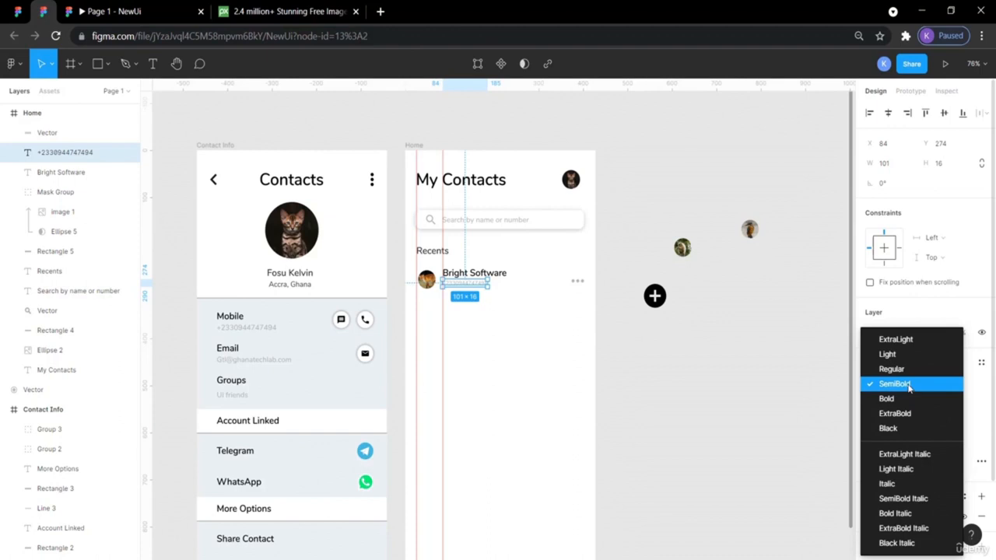
pyautogui.click(905, 371)
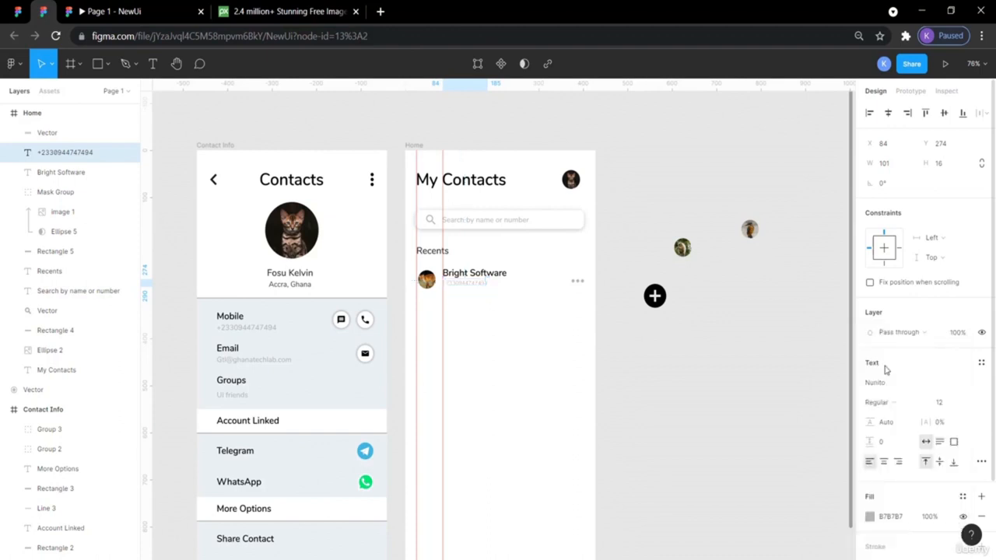
# - Compare the dots icon with the reference and check the name, number and dots together
pyautogui.click(759, 350)
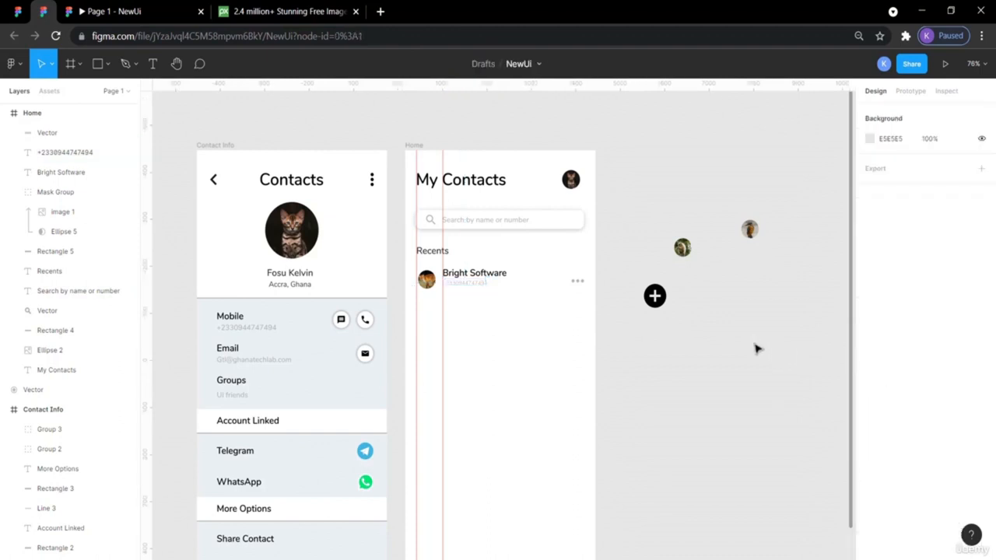
pyautogui.click(480, 287)
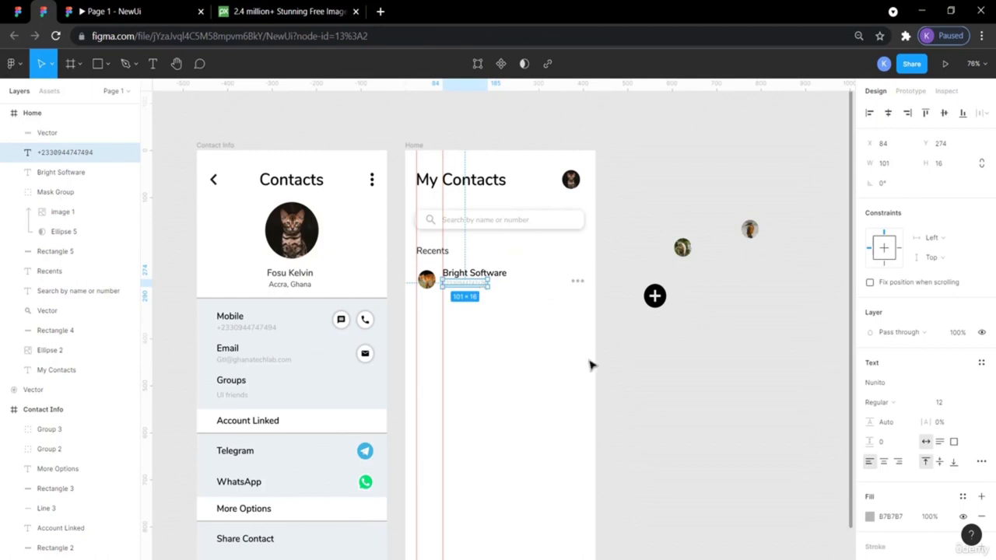
pyautogui.click(630, 406)
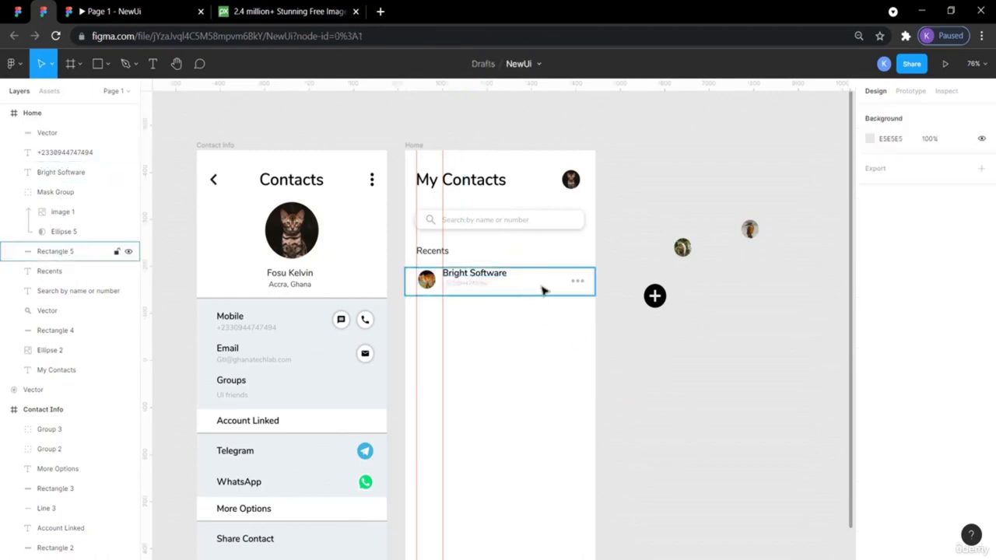
pyautogui.click(578, 283)
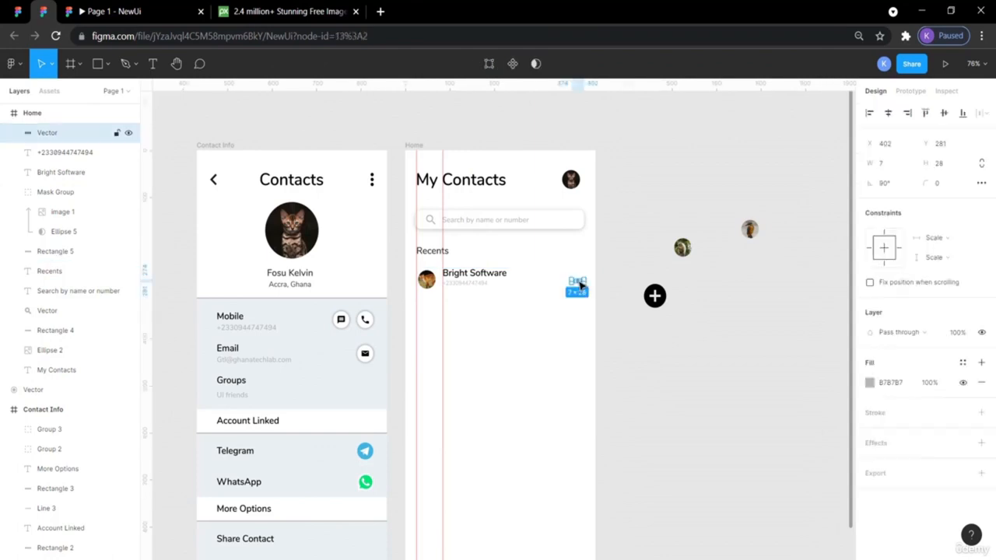
pyautogui.click(18, 11)
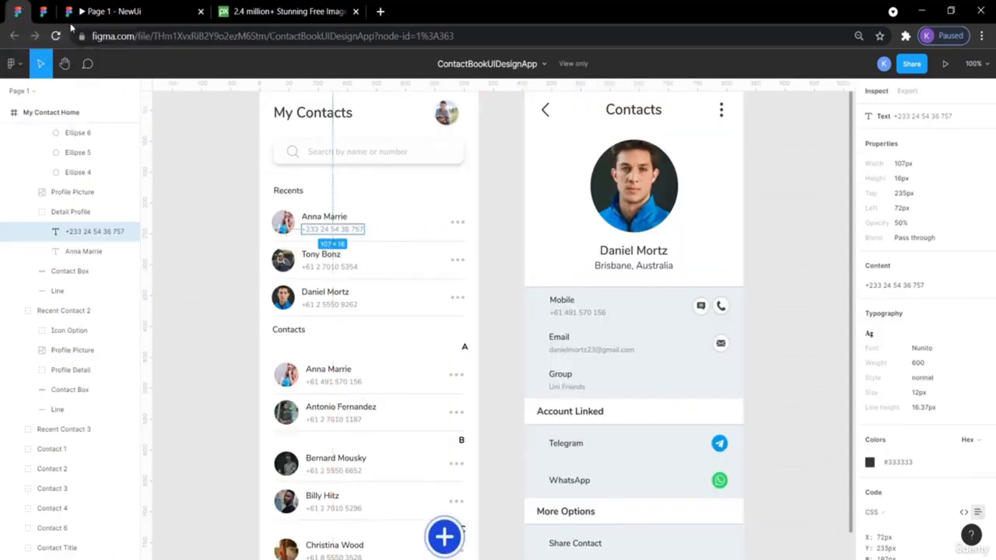
pyautogui.click(47, 14)
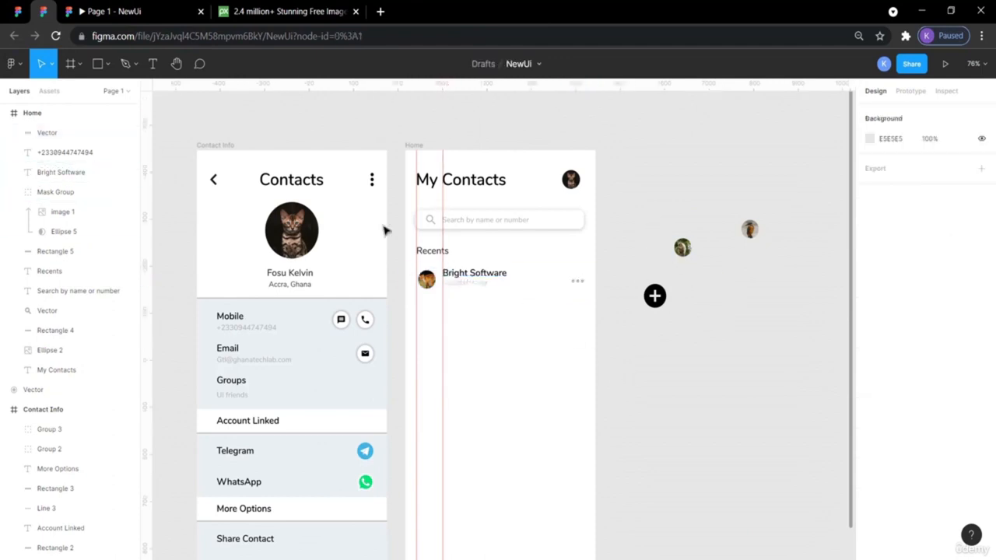
pyautogui.click(17, 11)
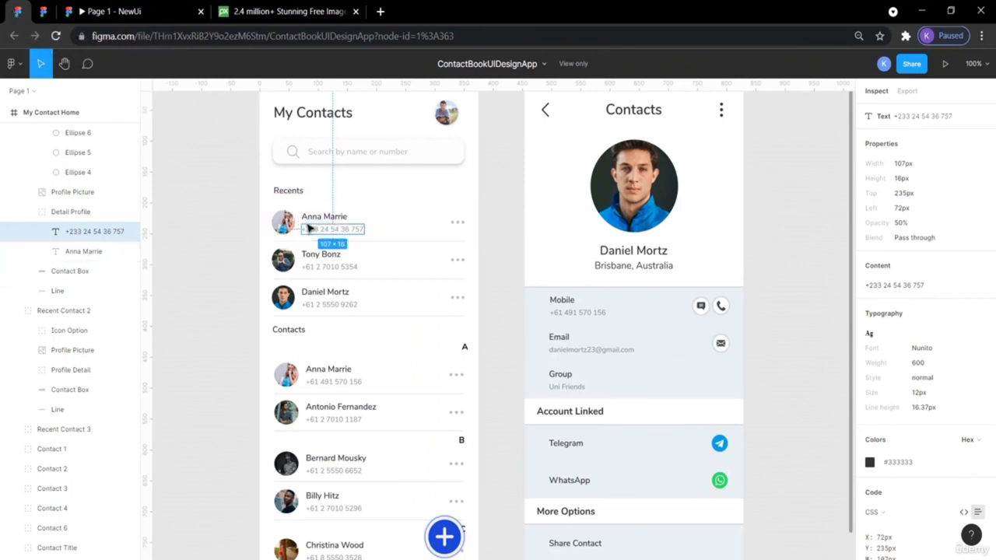
pyautogui.click(43, 11)
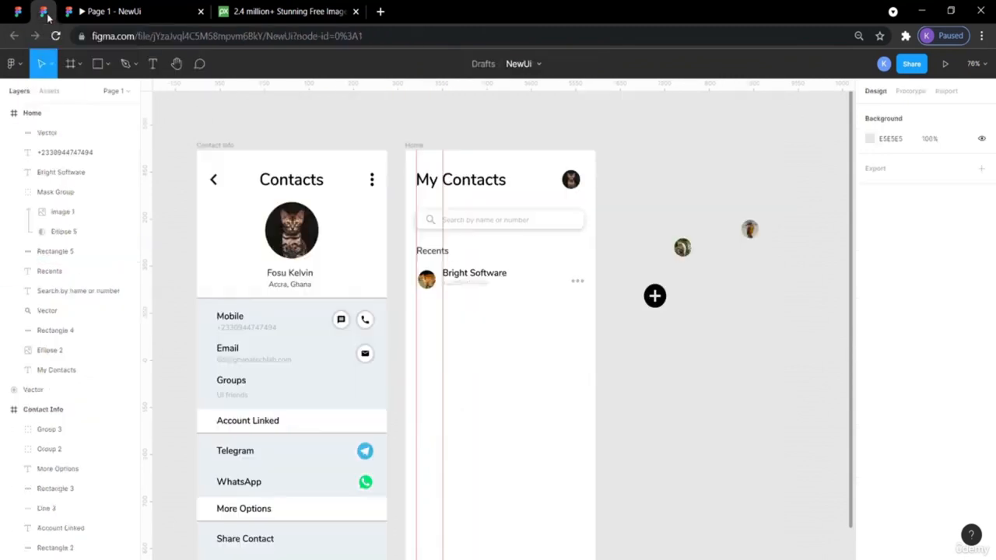
pyautogui.click(460, 277)
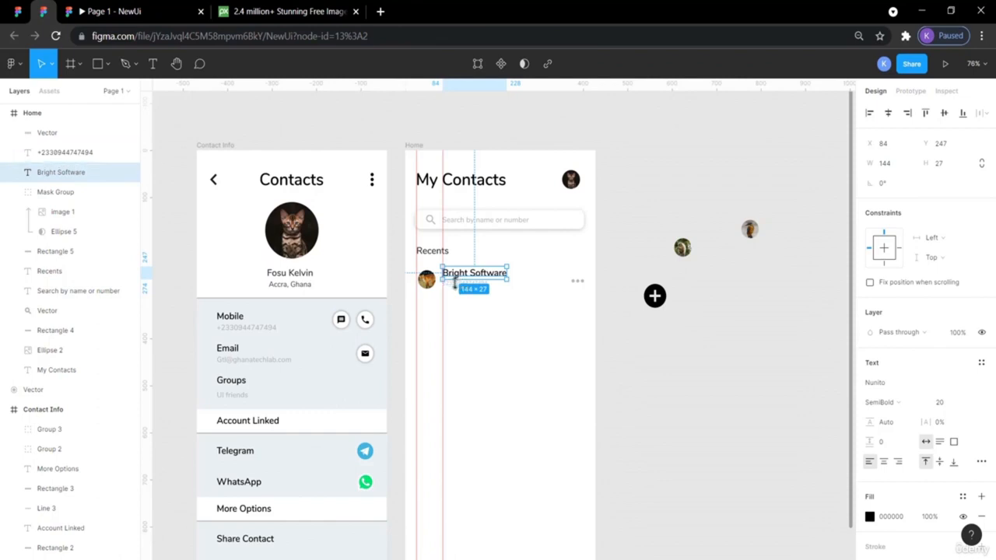
pyautogui.keyDown('shift'); pyautogui.click(456, 287); pyautogui.keyUp('shift')
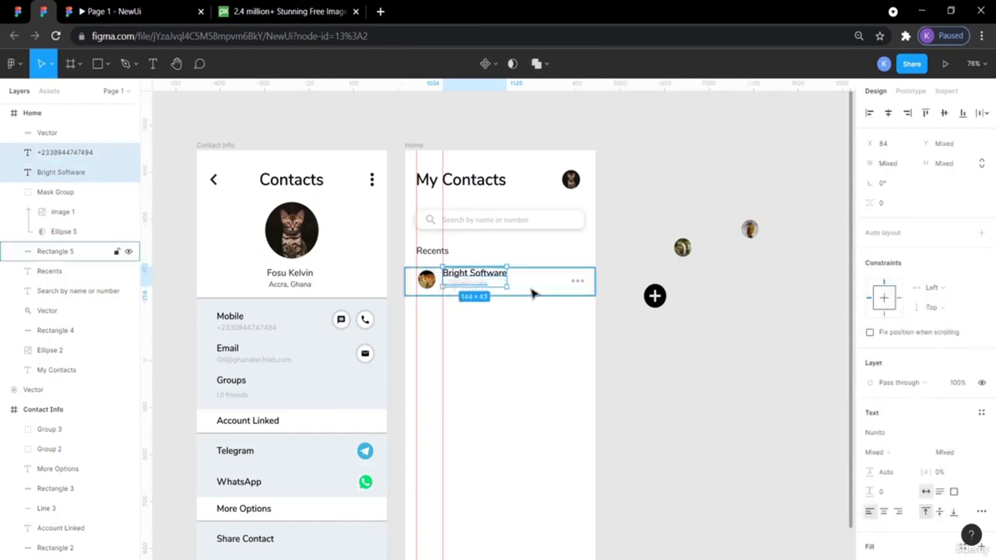
pyautogui.keyDown('shift'); pyautogui.click(575, 284); pyautogui.keyUp('shift')
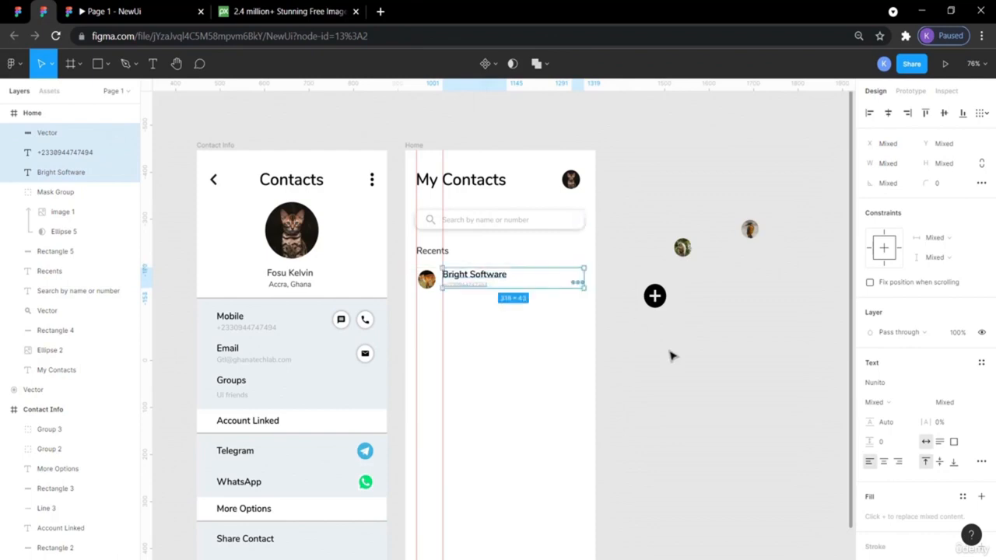
pyautogui.click(686, 398)
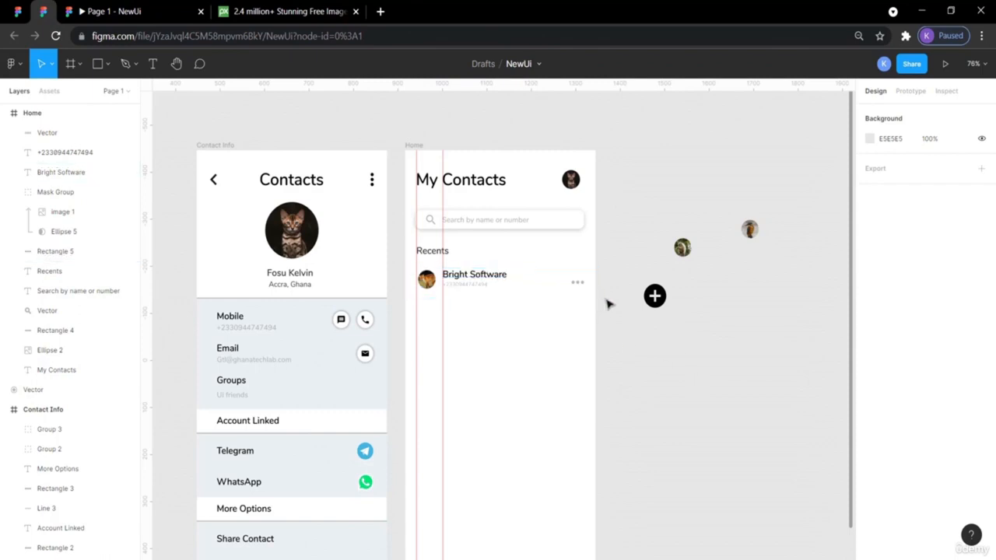
# - Paste a copy of the Bright Software row below the original and group it as Group 7
pyautogui.moveTo(580, 301); pyautogui.dragTo(424, 264)
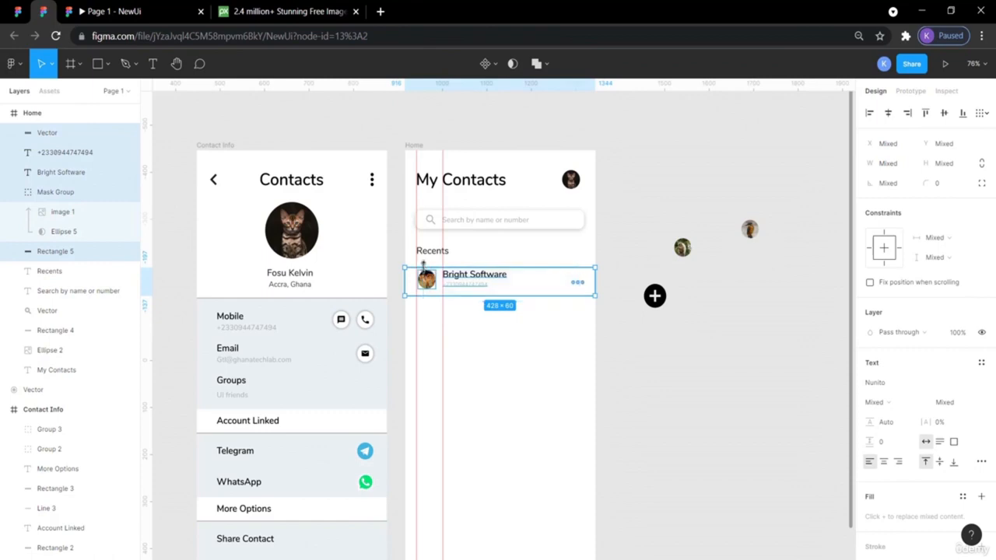
pyautogui.hotkey('ctrl', 'v')
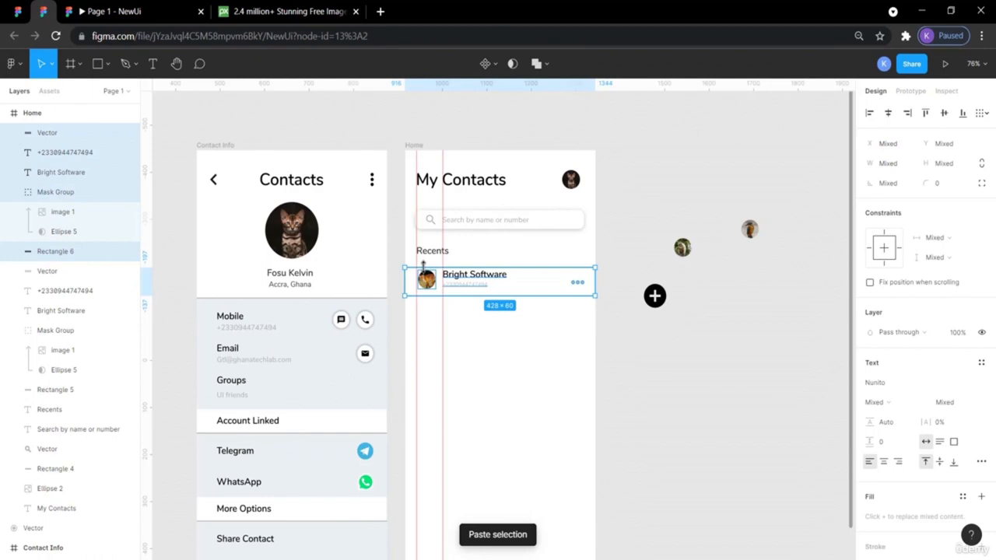
pyautogui.hotkey('shift', 'Down')
pyautogui.hotkey('shift', 'Down')
pyautogui.hotkey('shift', 'Down')
pyautogui.hotkey('shift', 'Down')
pyautogui.hotkey('shift', 'Down')
pyautogui.hotkey('shift', 'Down')
pyautogui.hotkey('shift', 'Down')
pyautogui.hotkey('shift', 'Down')
pyautogui.hotkey('shift', 'Down')
pyautogui.hotkey('shift', 'Down')
pyautogui.hotkey('shift', 'Down')
pyautogui.hotkey('shift', 'Down')
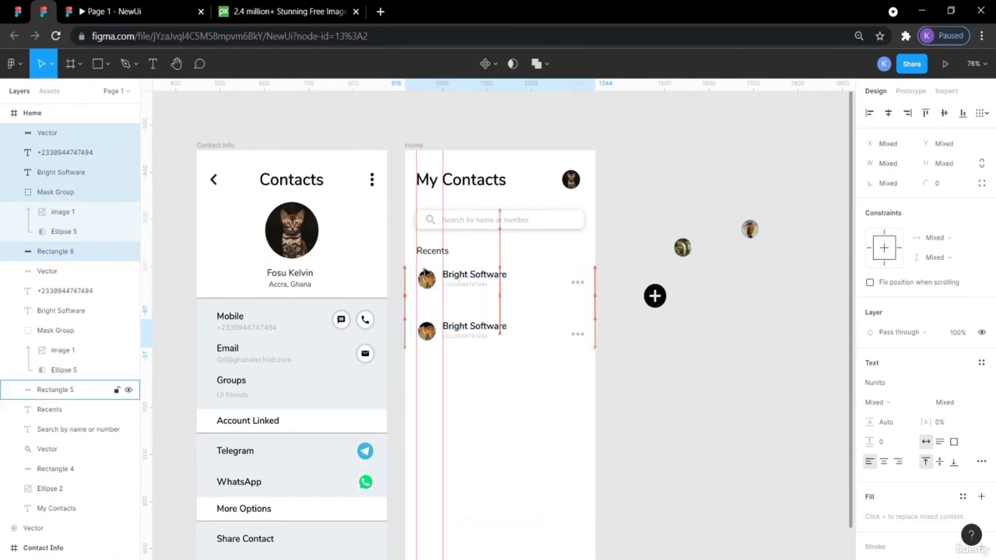
pyautogui.rightClick(505, 333)
pyautogui.click(531, 335)
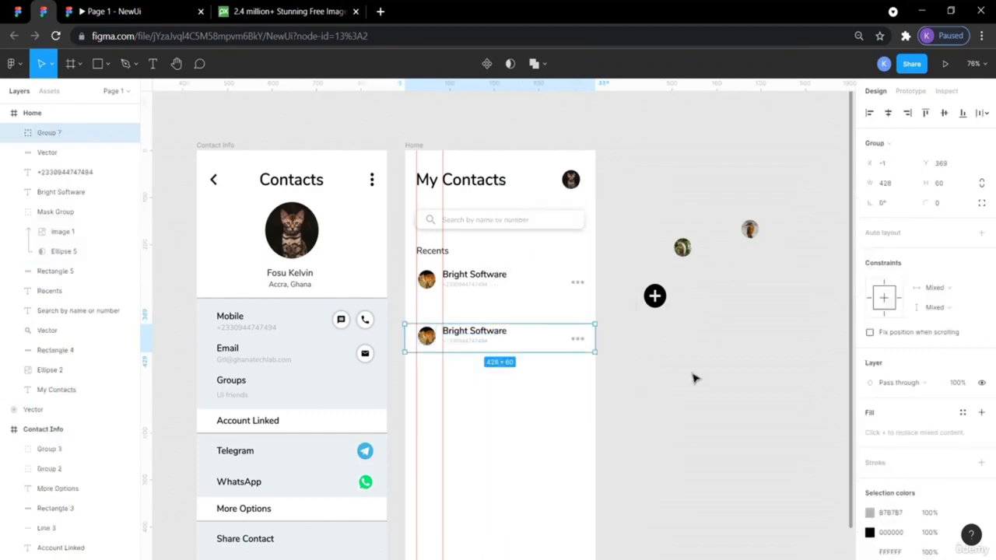
pyautogui.moveTo(514, 336)
pyautogui.mouseDown()
pyautogui.moveTo(512, 364)
pyautogui.moveTo(511, 334)
pyautogui.mouseUp()
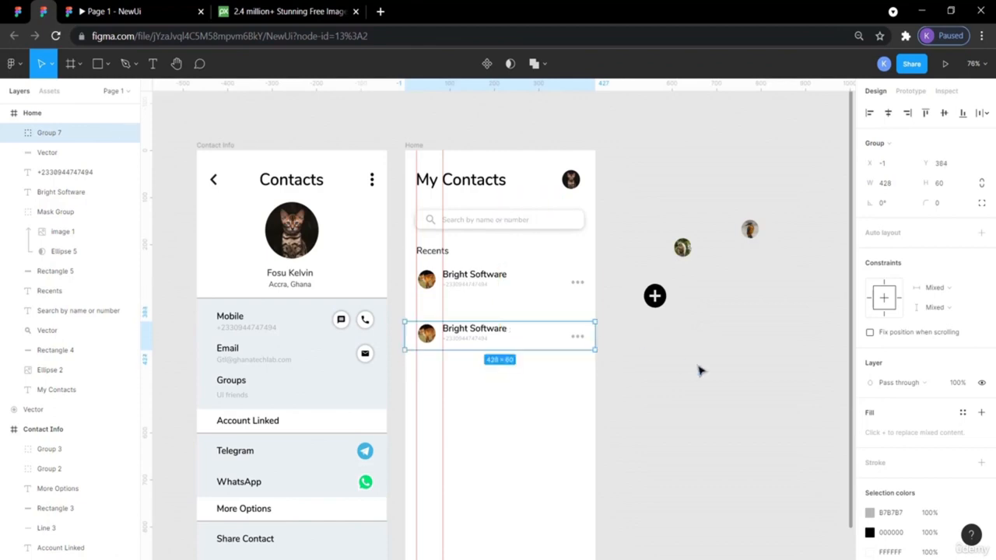
pyautogui.click(698, 371)
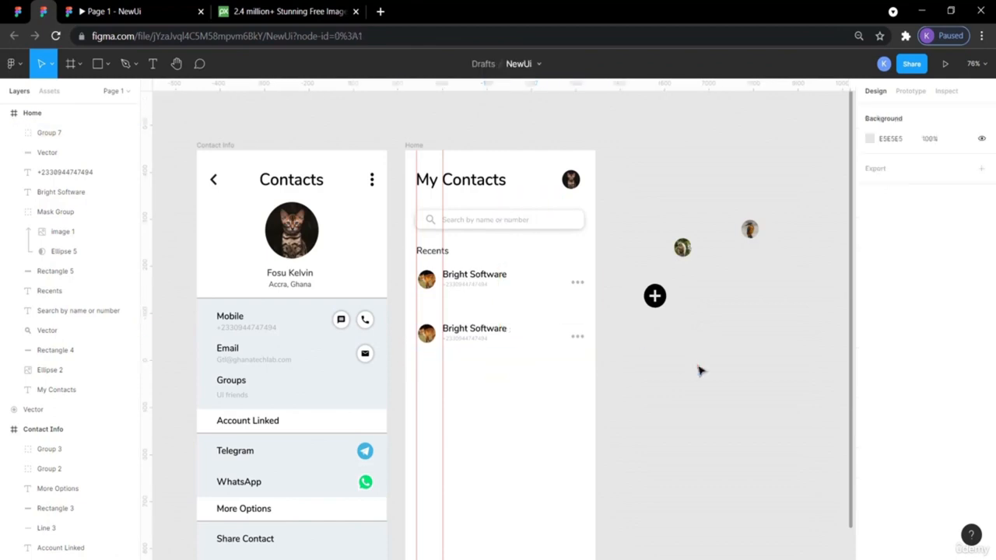
pyautogui.click(428, 333)
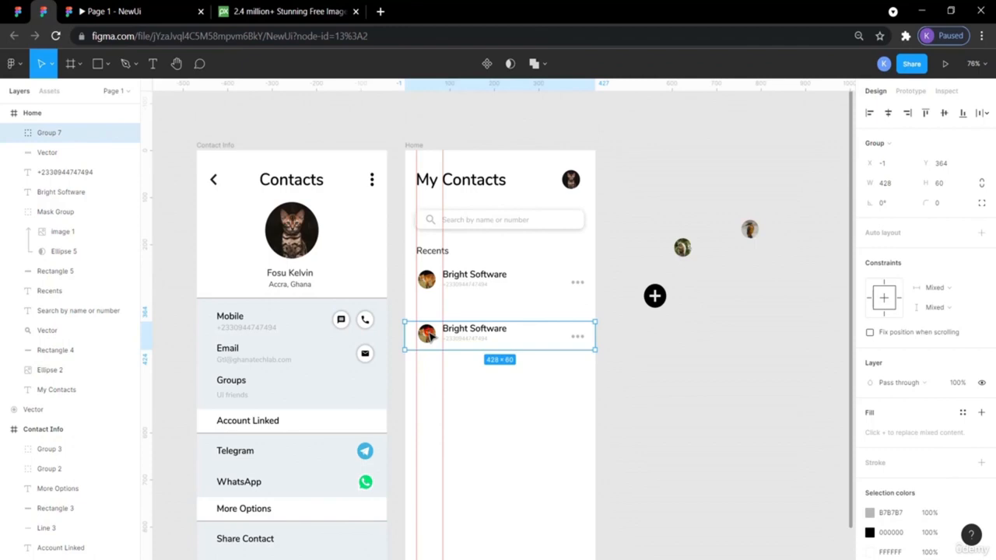
# - Drag the loose photo into the second row and delete the row's old Mask Group avatar
pyautogui.doubleClick(429, 334)
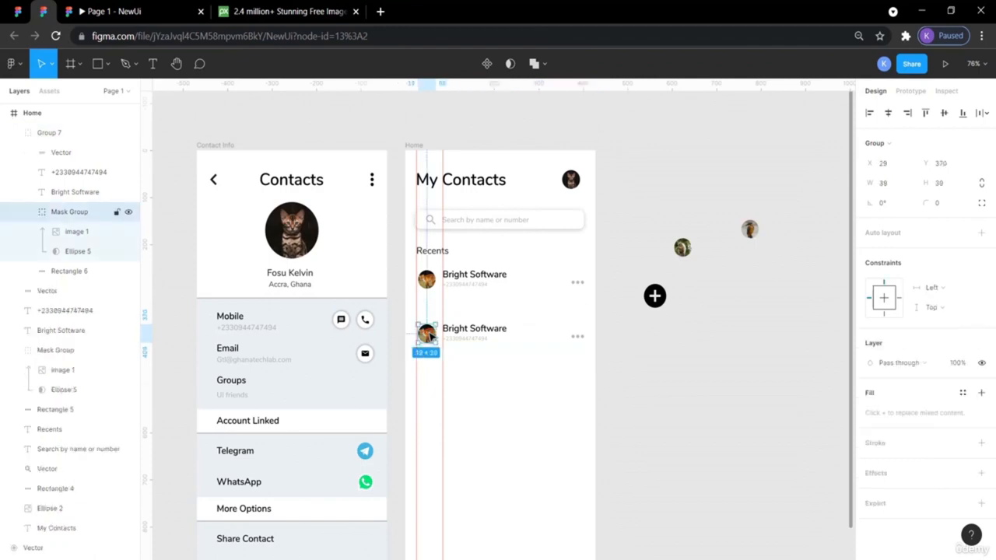
pyautogui.moveTo(682, 247); pyautogui.dragTo(427, 366)
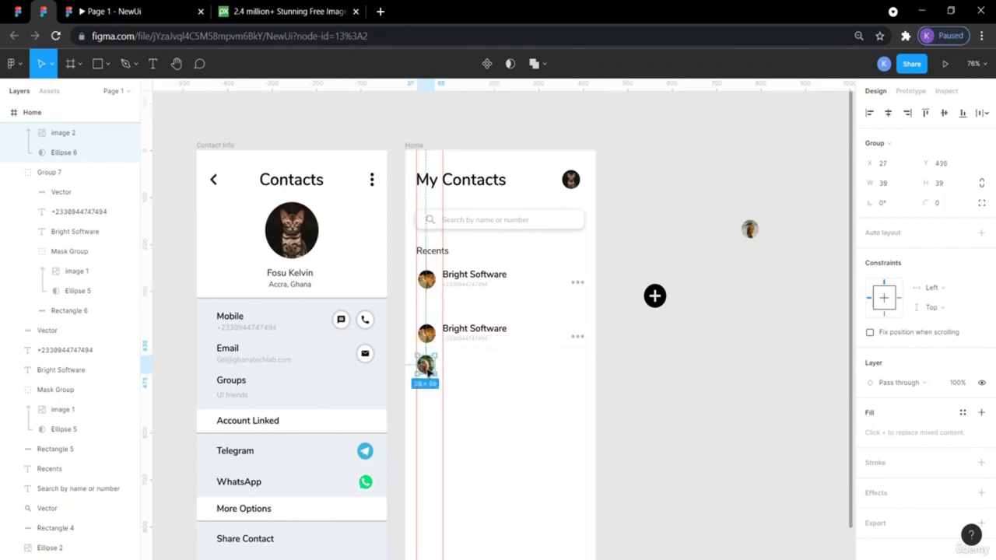
pyautogui.doubleClick(427, 333)
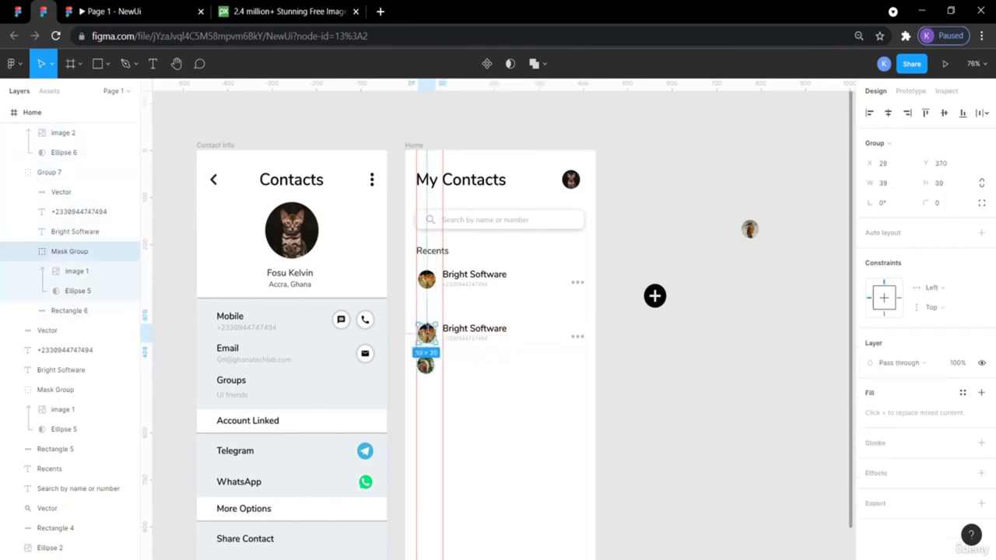
pyautogui.press('Delete')
# - Move the new avatar up into the second row's avatar spot and align it
pyautogui.moveTo(426, 365); pyautogui.dragTo(427, 333)
pyautogui.click(78, 350)
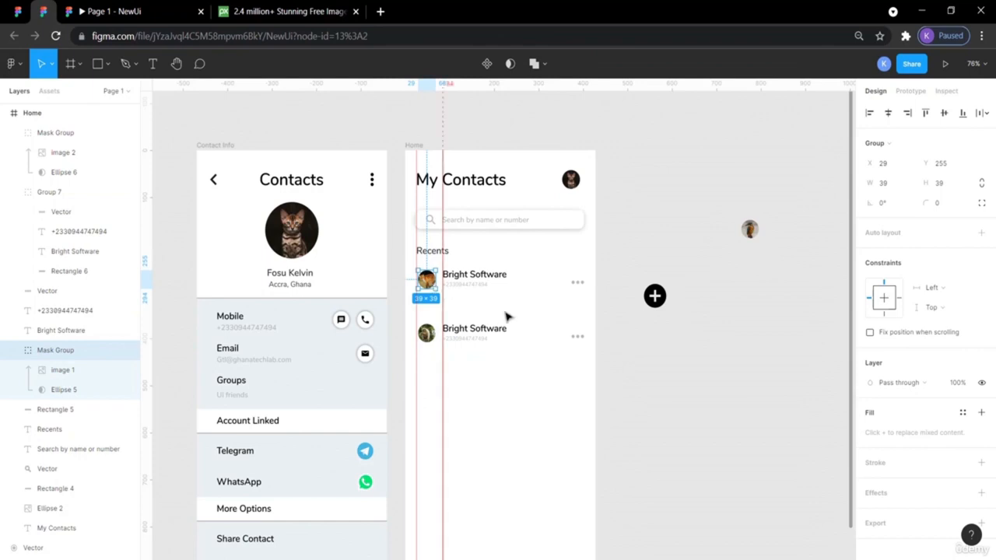
pyautogui.click(689, 378)
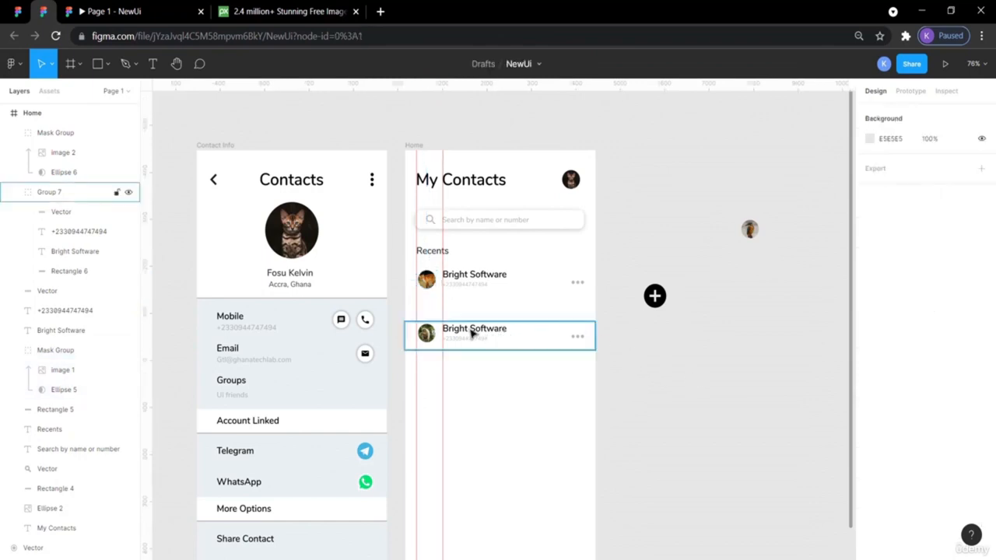
pyautogui.moveTo(433, 333); pyautogui.dragTo(432, 335)
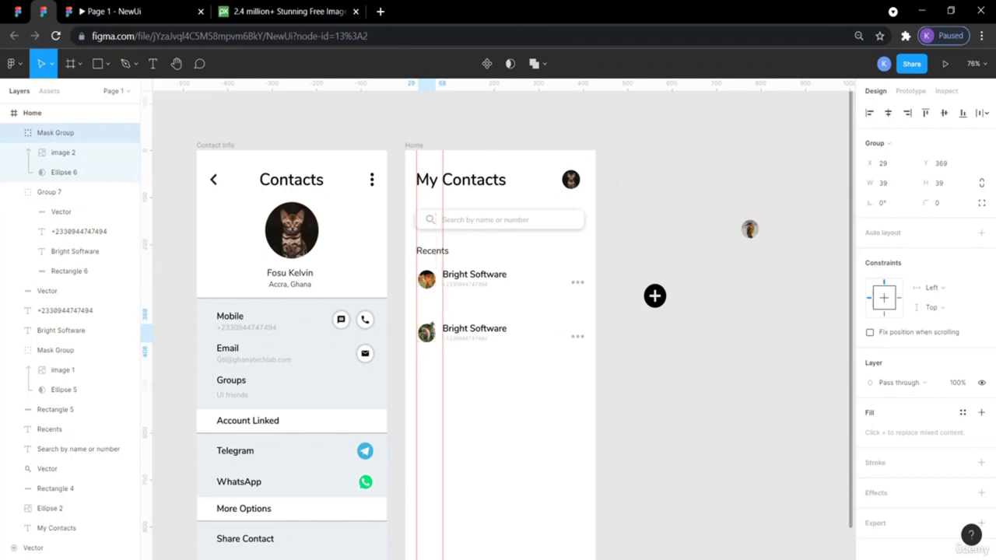
pyautogui.click(649, 374)
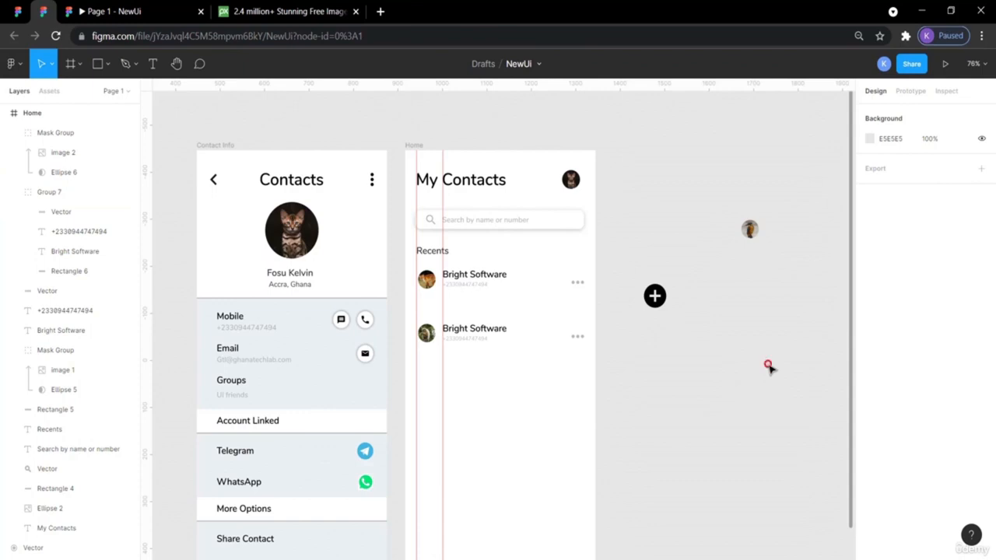
# - Nudge the first and second contacts' phone numbers slightly into place
pyautogui.click(464, 288)
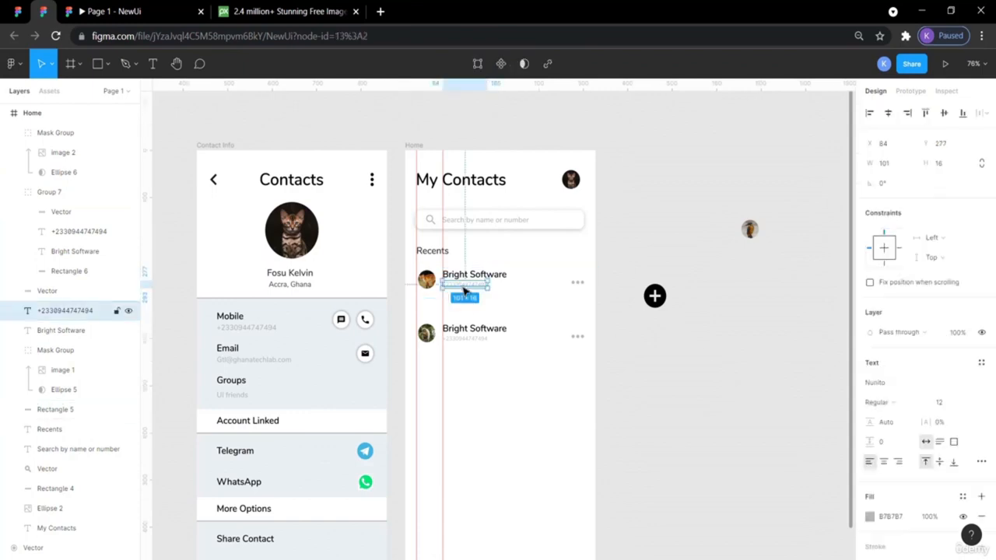
pyautogui.moveTo(465, 289); pyautogui.dragTo(463, 291)
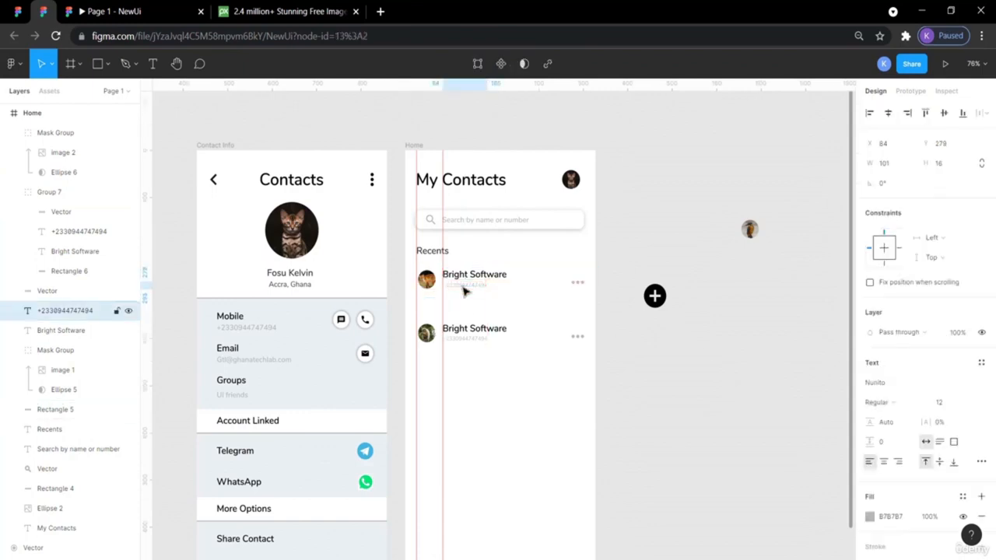
pyautogui.click(466, 341)
pyautogui.moveTo(466, 341); pyautogui.dragTo(467, 340)
pyautogui.click(621, 397)
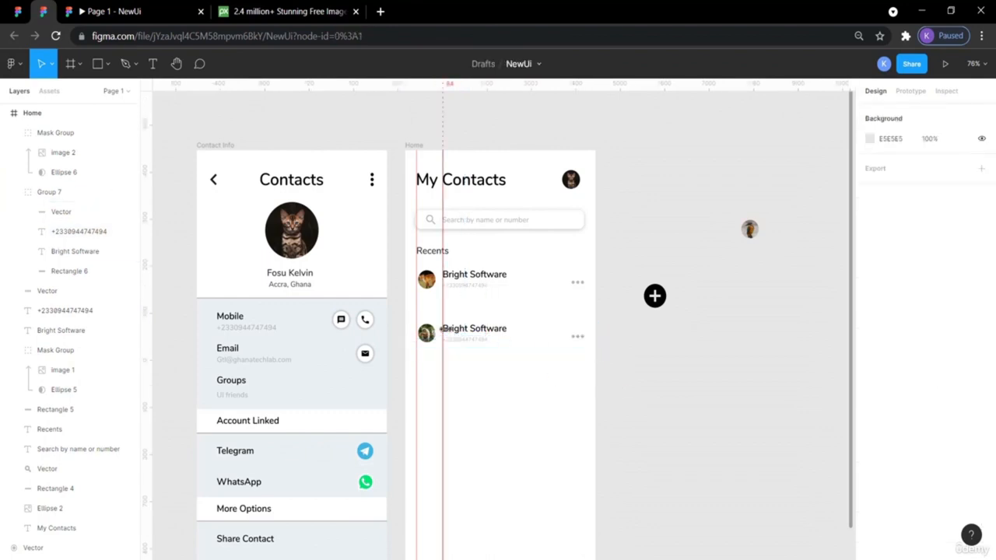
# - Ungroup the second contact row and select its parts
pyautogui.click(476, 334)
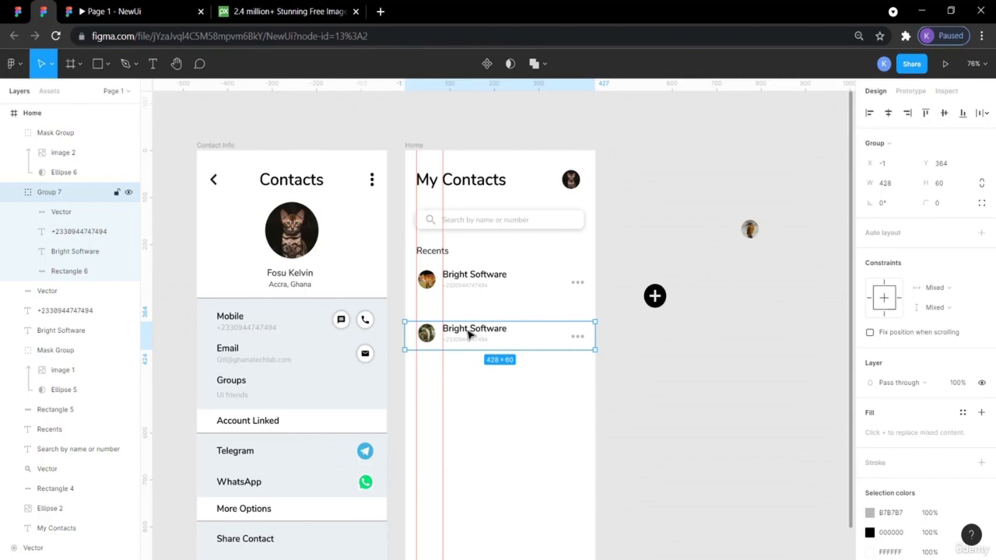
pyautogui.rightClick(468, 333)
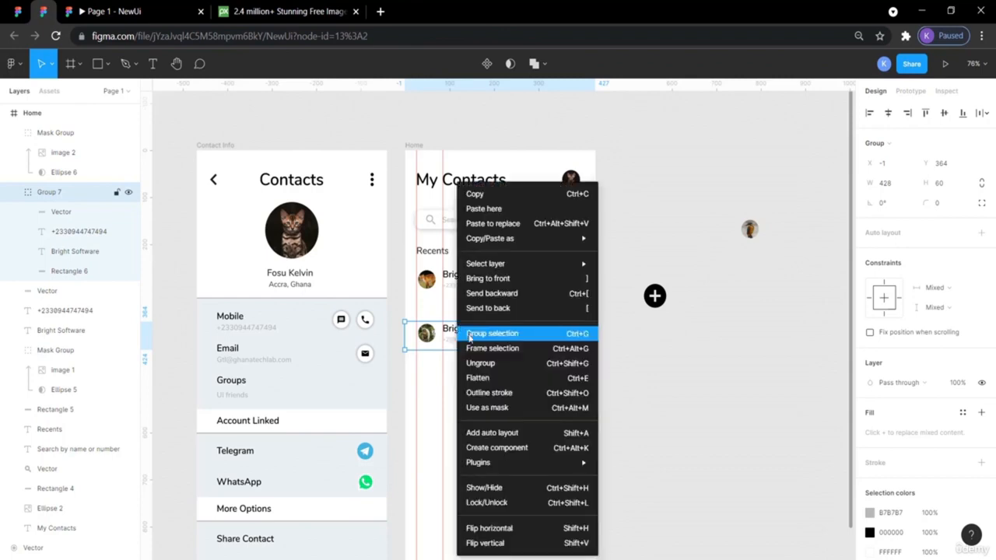
pyautogui.click(473, 362)
pyautogui.click(611, 366)
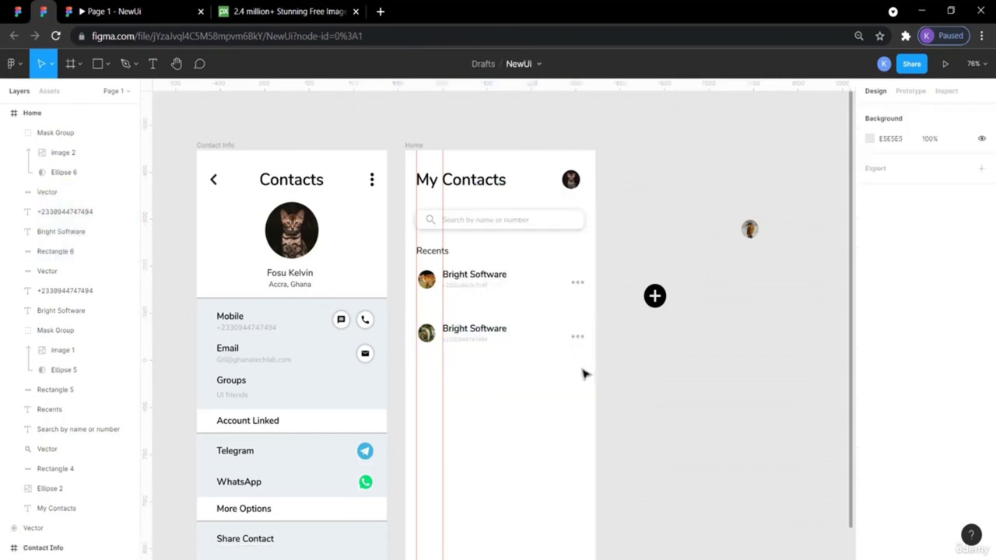
pyautogui.moveTo(582, 369); pyautogui.dragTo(420, 319)
# - Change the second contact's name from Bright Software to Bright Data
pyautogui.doubleClick(490, 328)
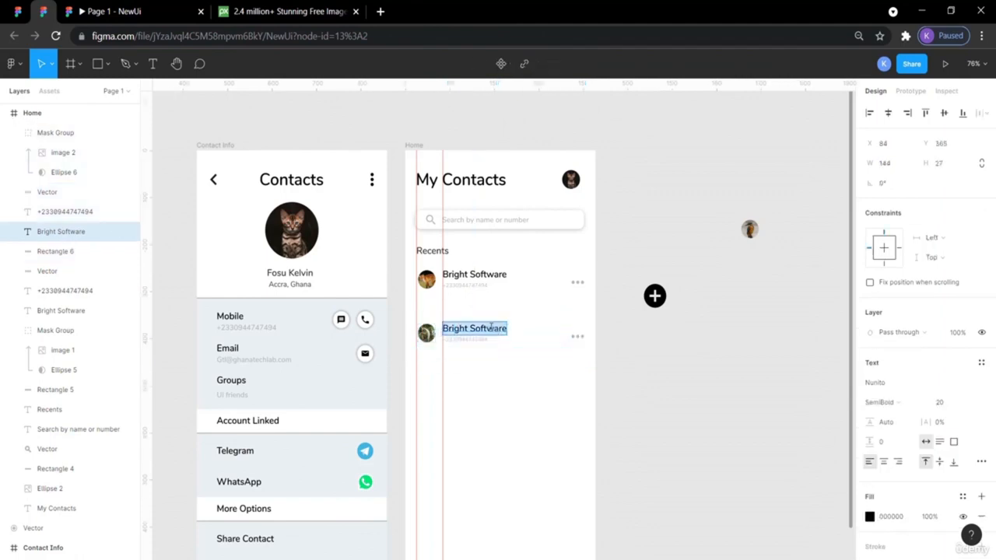
pyautogui.moveTo(470, 328); pyautogui.dragTo(505, 327)
pyautogui.write('Sata')
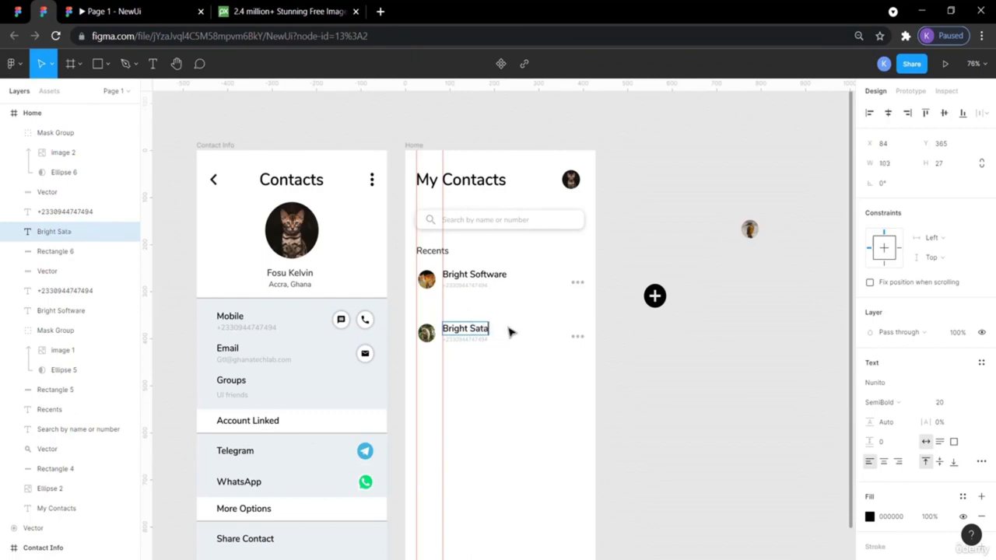
pyautogui.press('BackSpace')
pyautogui.press('BackSpace')
pyautogui.press('Escape')
pyautogui.click(688, 367)
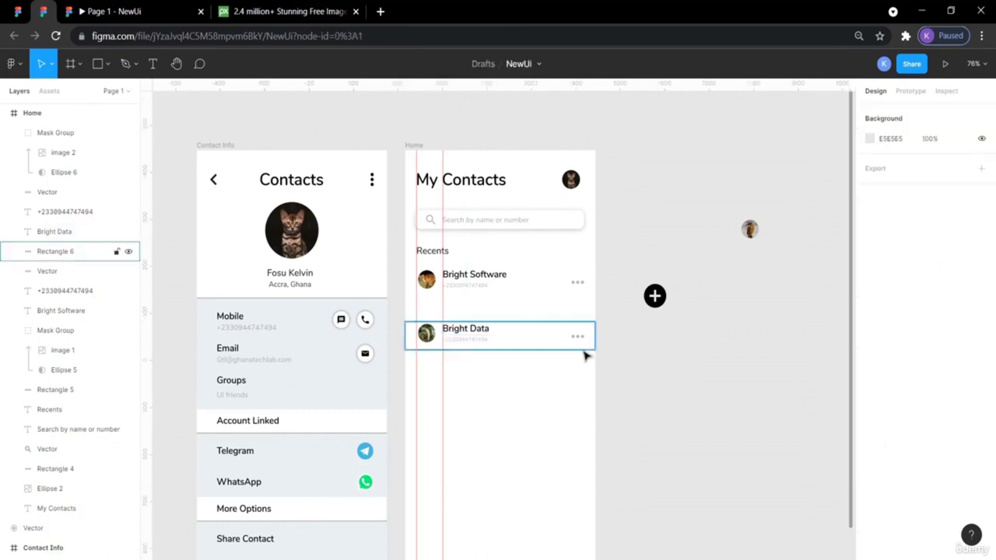
# - Group the Bright Data row's parts and check the reference design's contact box size
pyautogui.moveTo(602, 360); pyautogui.dragTo(414, 315)
pyautogui.hotkey('ctrl', 'g')
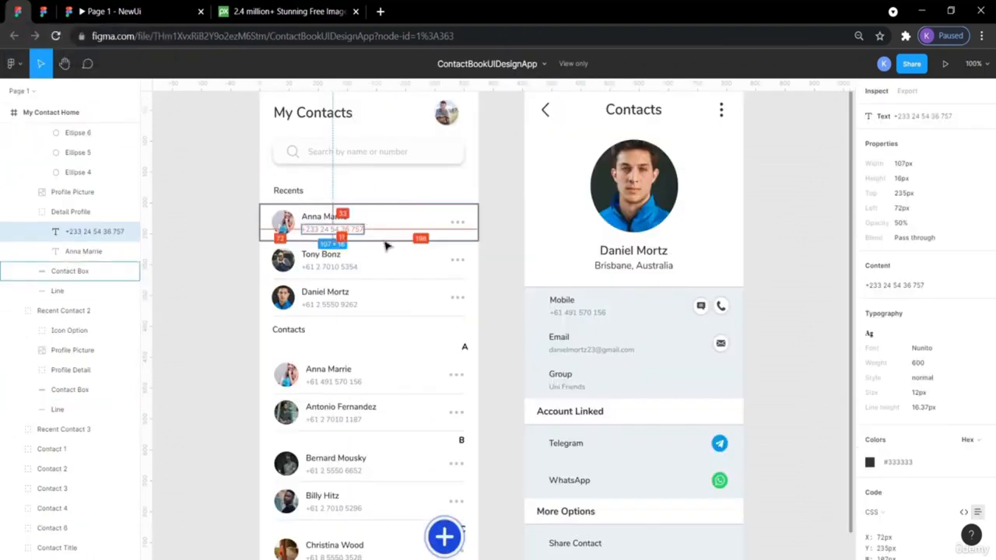
pyautogui.click(387, 242)
pyautogui.click(194, 227)
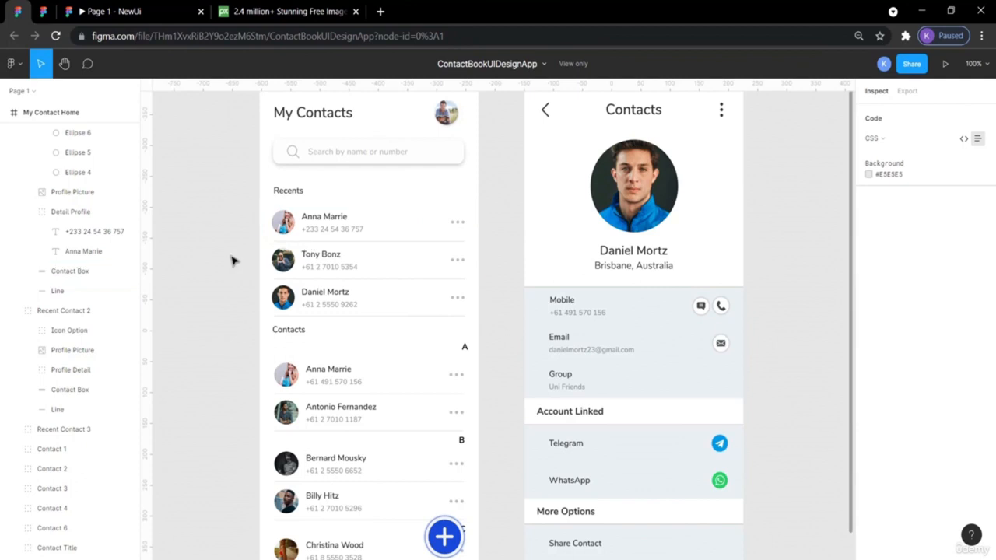
pyautogui.click(402, 243)
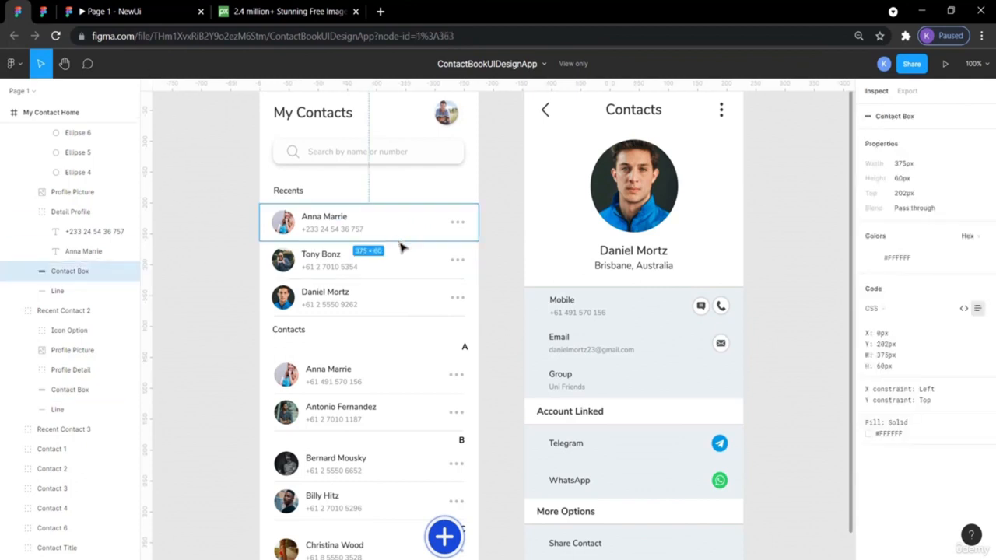
pyautogui.click(190, 149)
# - Draw a horizontal divider line between the Bright Software and Bright Data rows
pyautogui.click(44, 7)
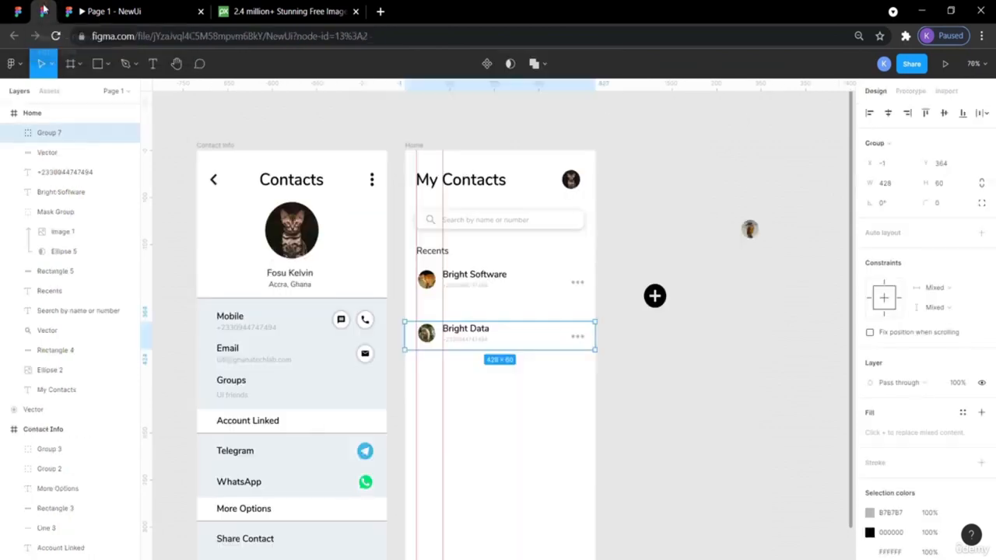
pyautogui.click(107, 64)
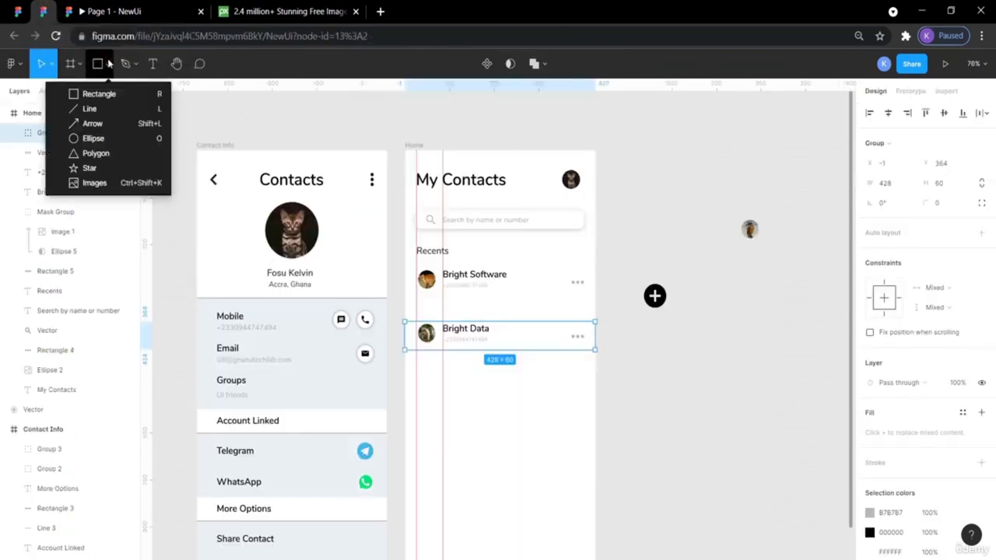
pyautogui.click(90, 109)
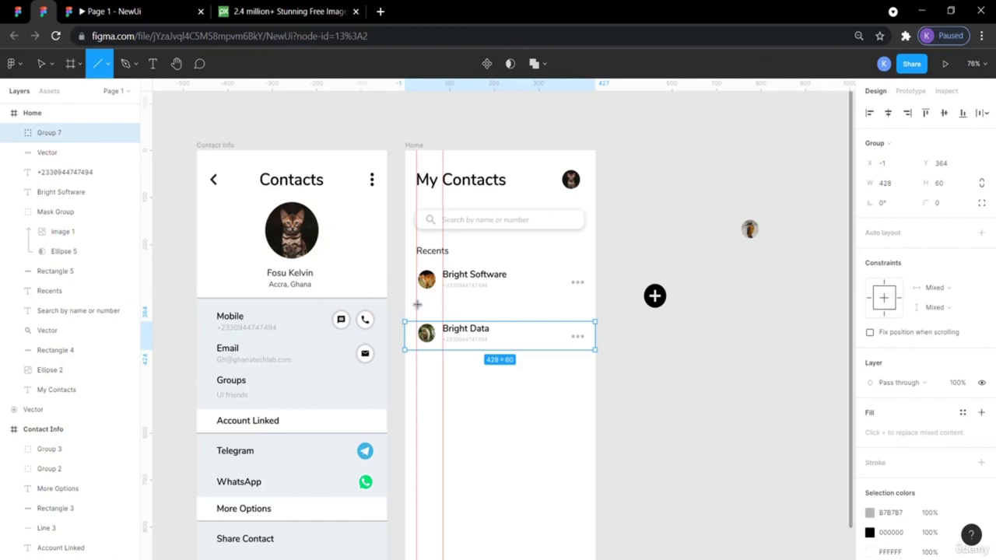
pyautogui.moveTo(417, 304); pyautogui.dragTo(586, 307)
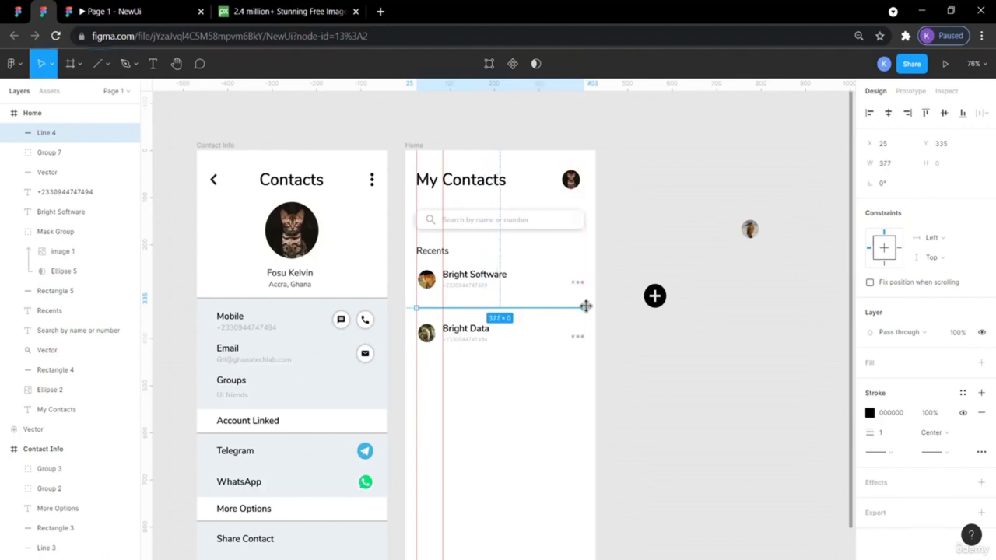
pyautogui.click(18, 11)
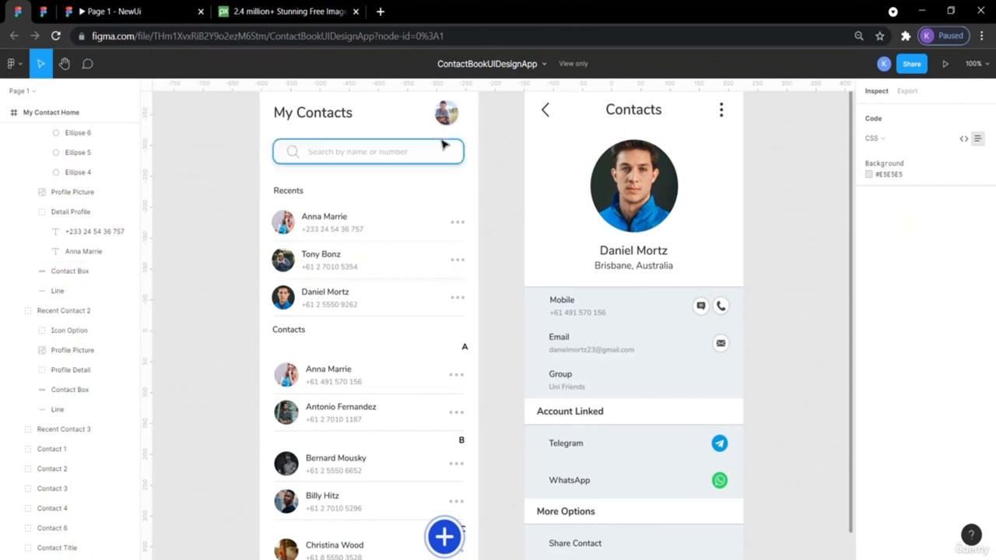
# - Set the divider line's stroke to the grey B7B7B7 document colour
pyautogui.click(44, 11)
pyautogui.click(645, 244)
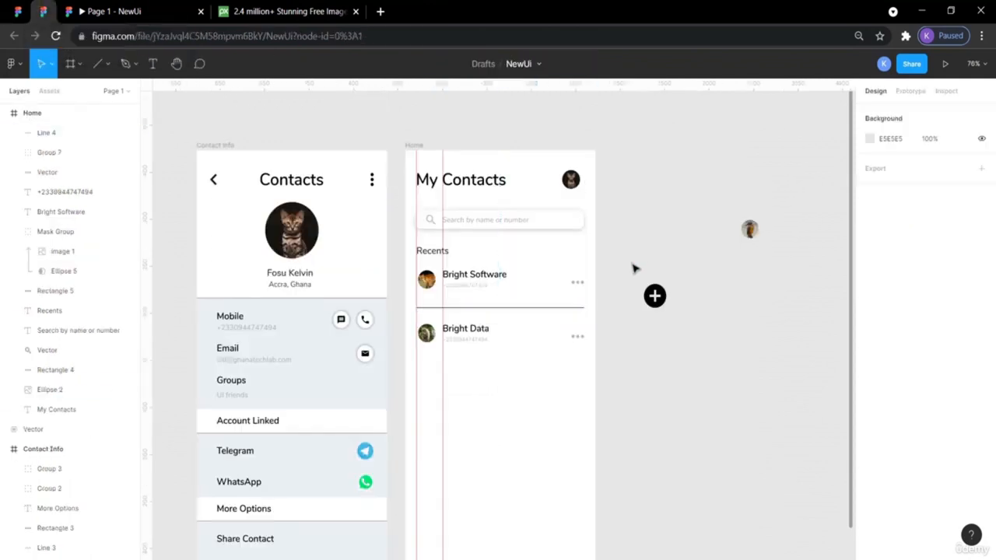
pyautogui.click(532, 309)
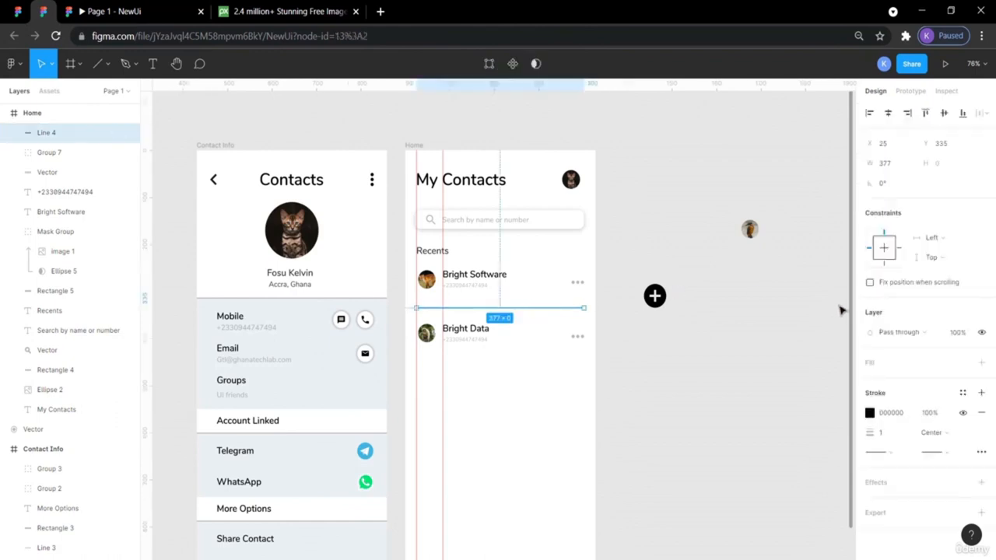
pyautogui.click(870, 412)
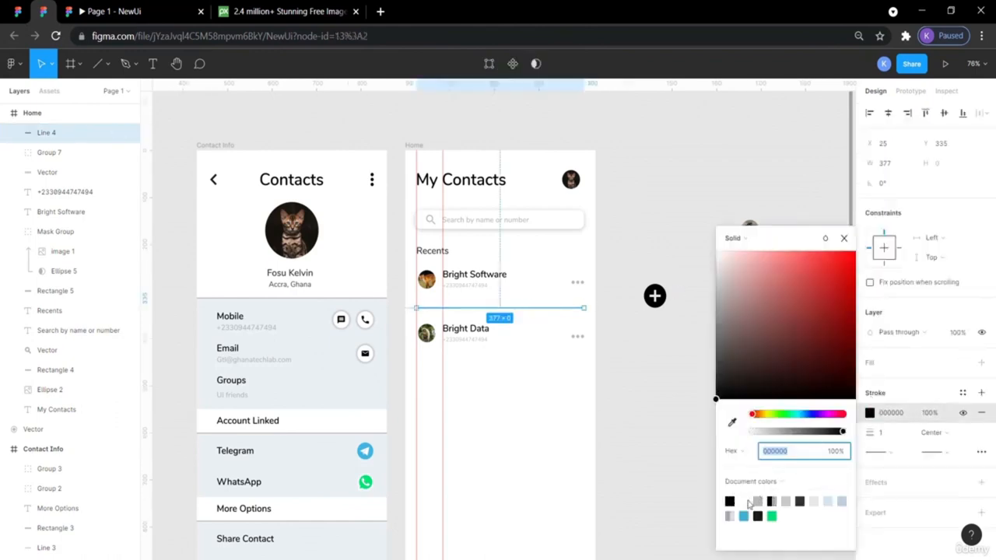
pyautogui.click(757, 501)
pyautogui.click(663, 412)
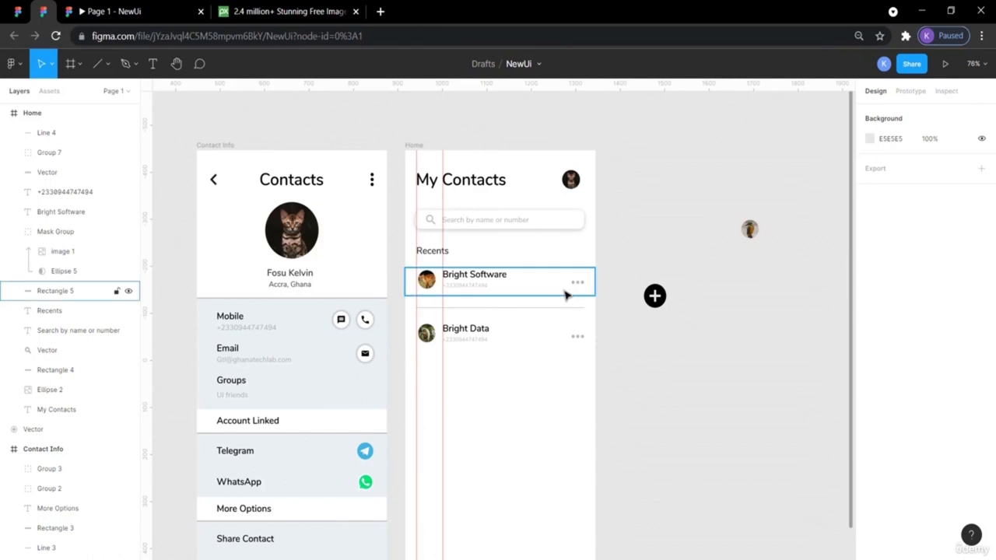
# - Nudge the grey divider up with the arrow keys, closer to the Bright Software row
pyautogui.click(543, 309)
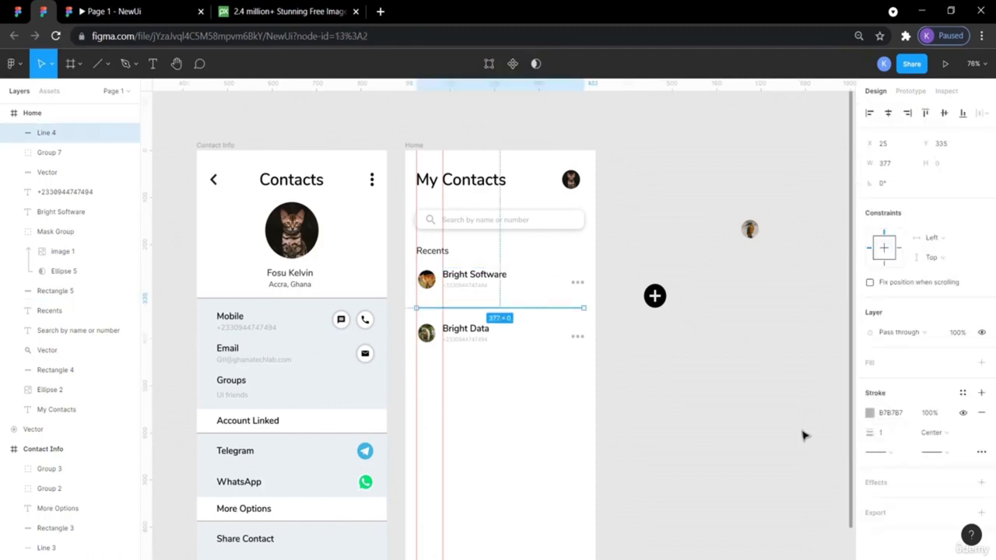
pyautogui.click(759, 410)
pyautogui.click(536, 289)
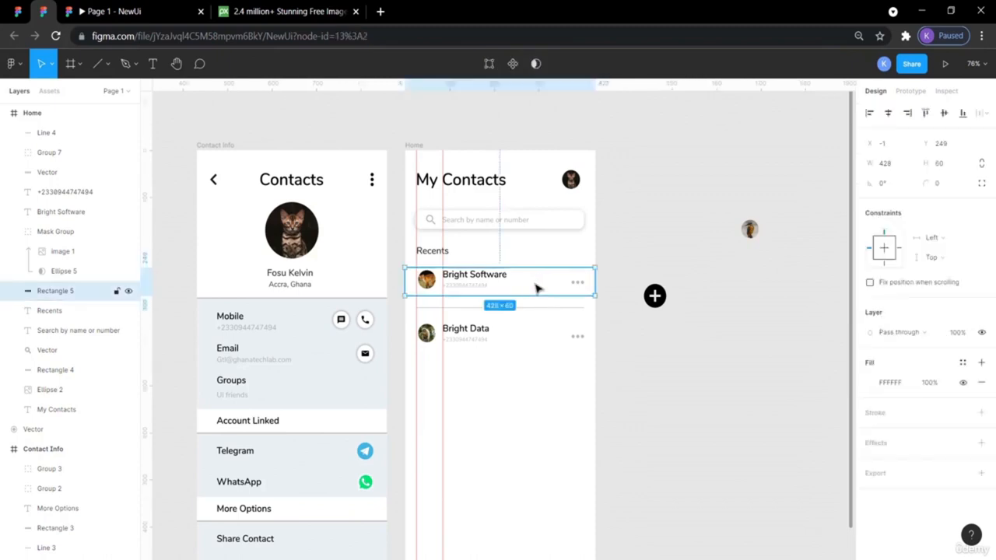
pyautogui.click(540, 314)
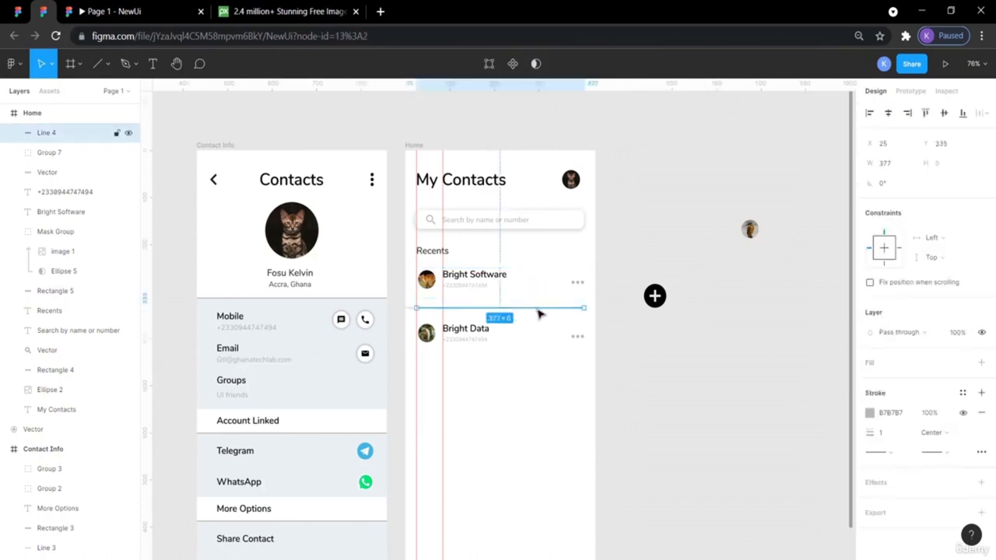
pyautogui.moveTo(542, 294)
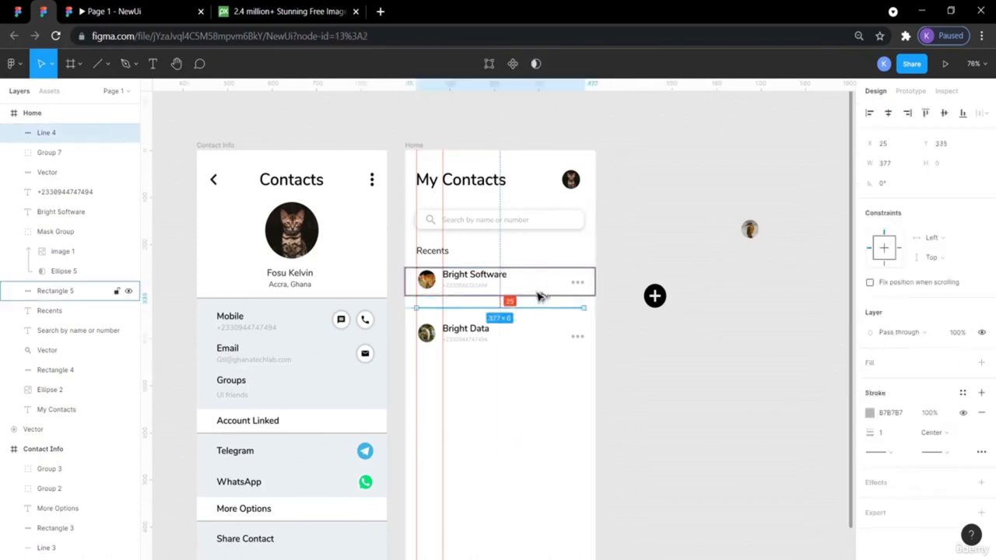
pyautogui.press('Up')
pyautogui.press('Up')
pyautogui.press('Up')
pyautogui.press('Up')
pyautogui.press('Up')
pyautogui.press('Up')
pyautogui.press('Up')
pyautogui.press('Up')
pyautogui.press('Up')
pyautogui.press('Up')
pyautogui.press('Up')
pyautogui.press('Up')
pyautogui.press('Up')
pyautogui.press('Up')
pyautogui.press('Up')
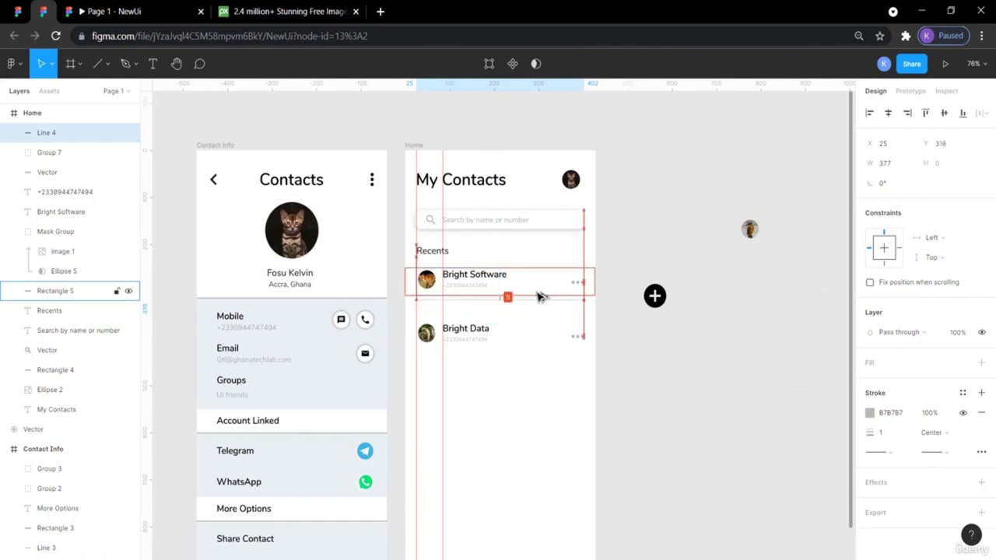
pyautogui.press('Up')
pyautogui.press('Up')
pyautogui.press('Up')
pyautogui.press('Up')
pyautogui.press('Up')
pyautogui.click(609, 267)
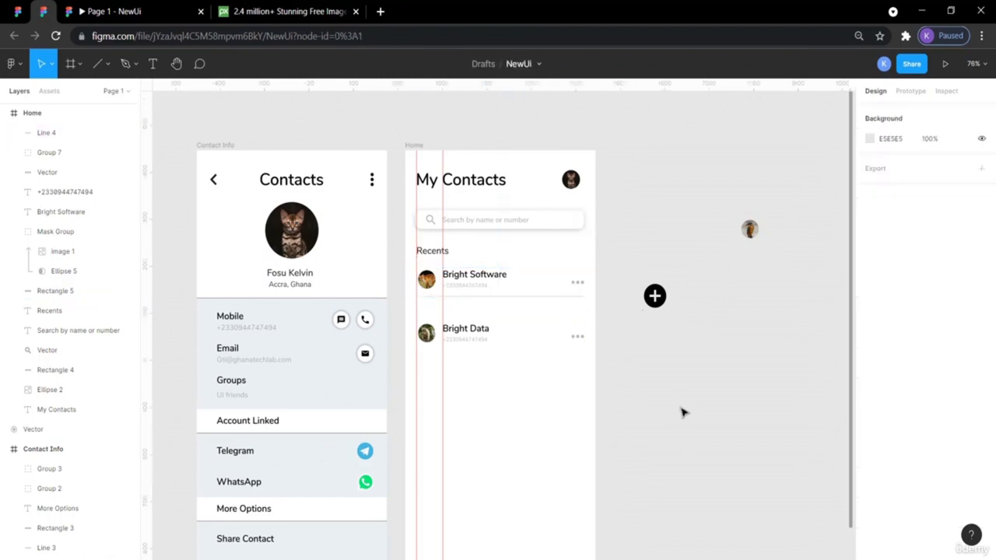
pyautogui.click(688, 368)
pyautogui.click(527, 298)
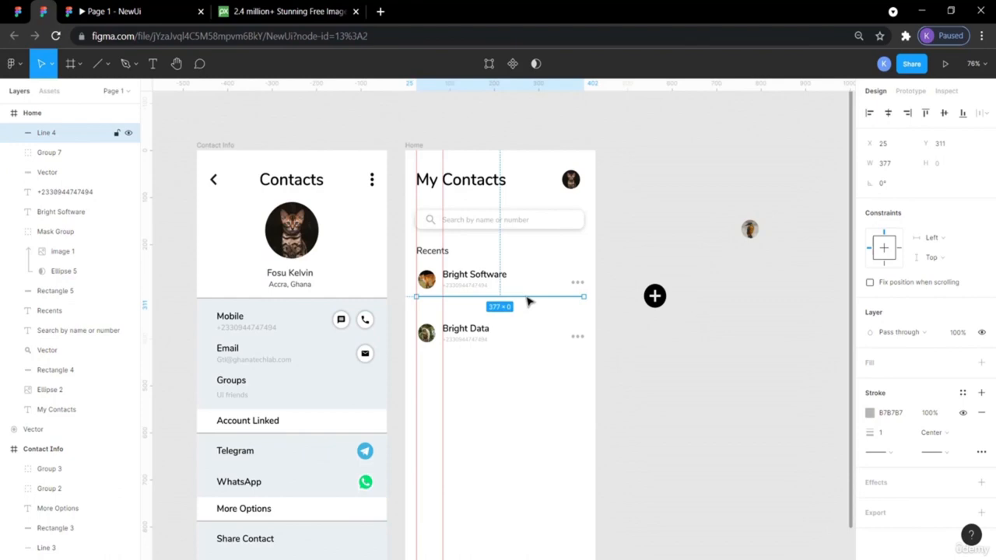
pyautogui.click(518, 333)
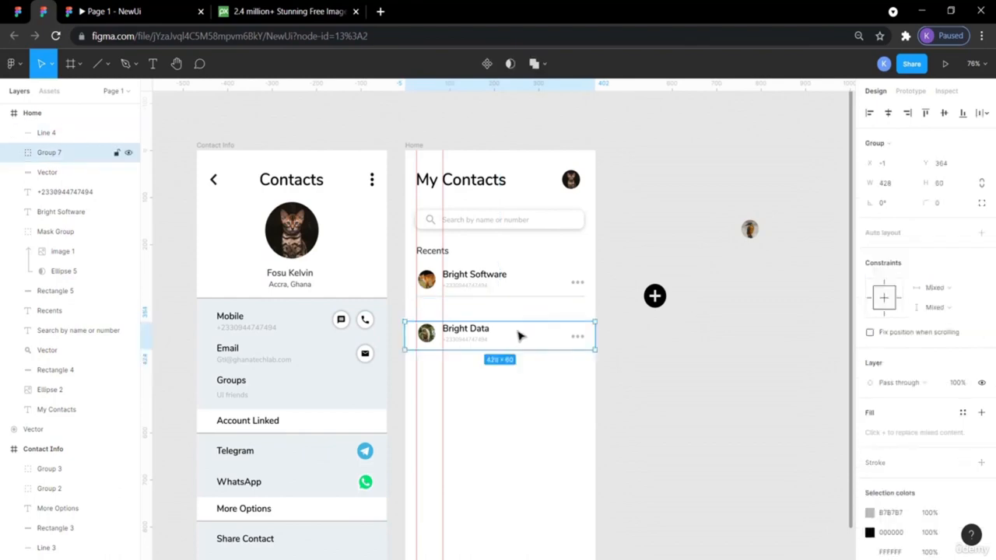
# - Paste a copy of the divider below Bright Data and nudge the row up slightly
pyautogui.click(508, 298)
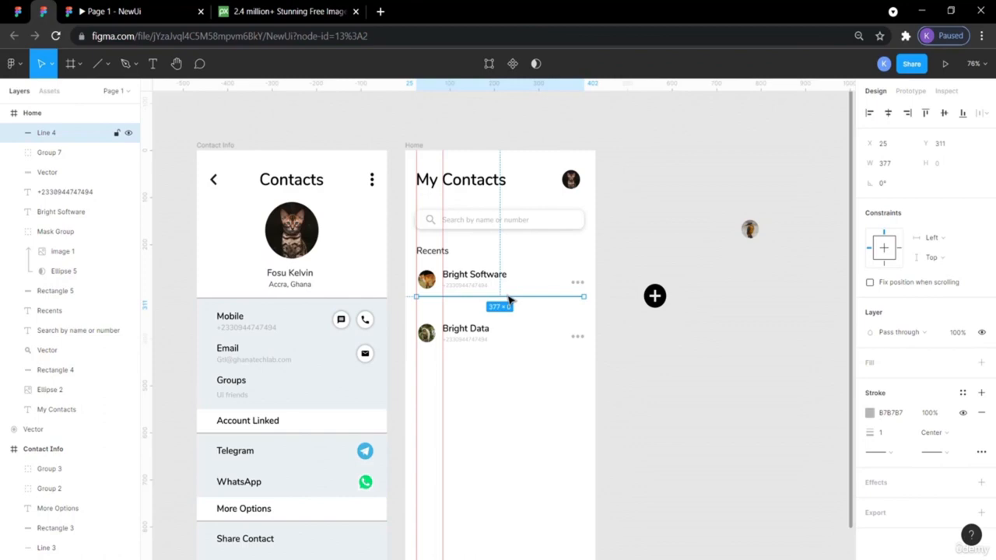
pyautogui.hotkey('ctrl', 'v')
pyautogui.hotkey('shift', 'Down')
pyautogui.hotkey('shift', 'Down')
pyautogui.hotkey('shift', 'Down')
pyautogui.hotkey('shift', 'Down')
pyautogui.hotkey('shift', 'Down')
pyautogui.hotkey('shift', 'Down')
pyautogui.hotkey('shift', 'Down')
pyautogui.hotkey('shift', 'Down')
pyautogui.hotkey('shift', 'Down')
pyautogui.hotkey('shift', 'Down')
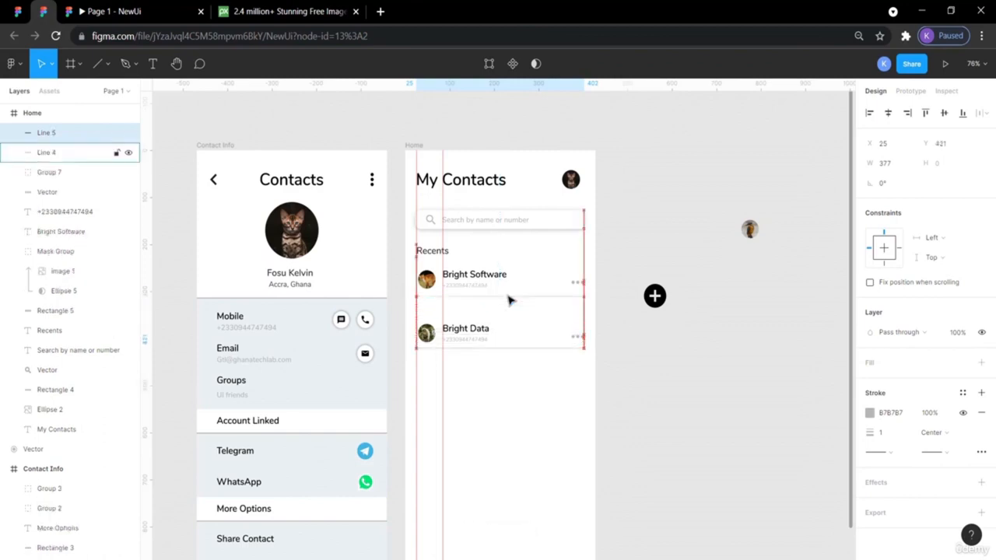
pyautogui.click(504, 333)
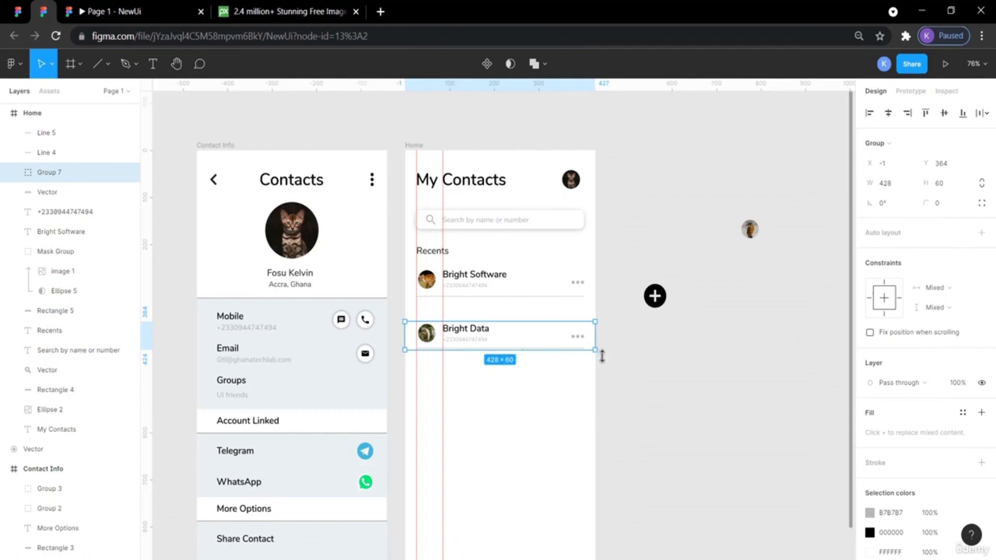
pyautogui.click(555, 333)
pyautogui.press('Up')
pyautogui.press('Up')
pyautogui.press('Up')
pyautogui.press('Up')
pyautogui.press('Up')
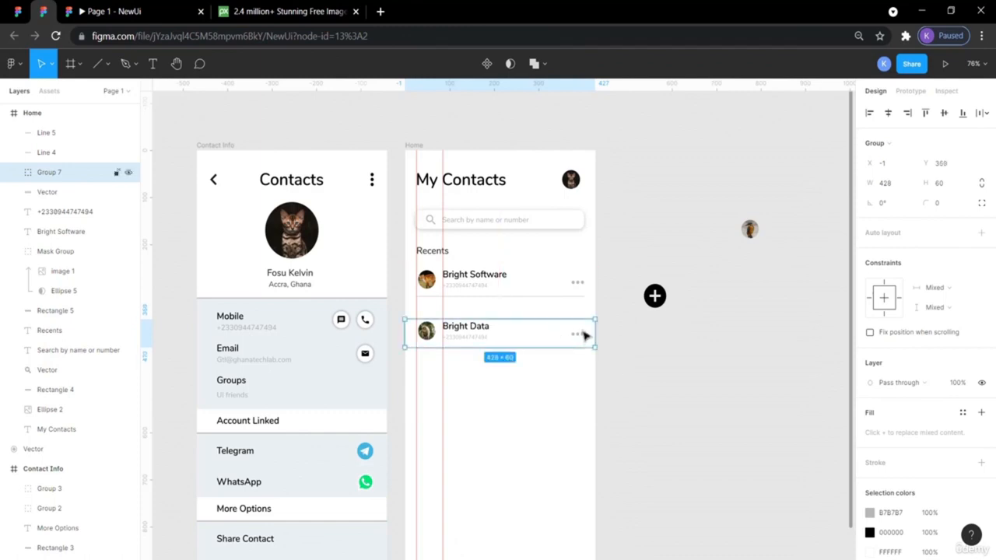
pyautogui.click(652, 368)
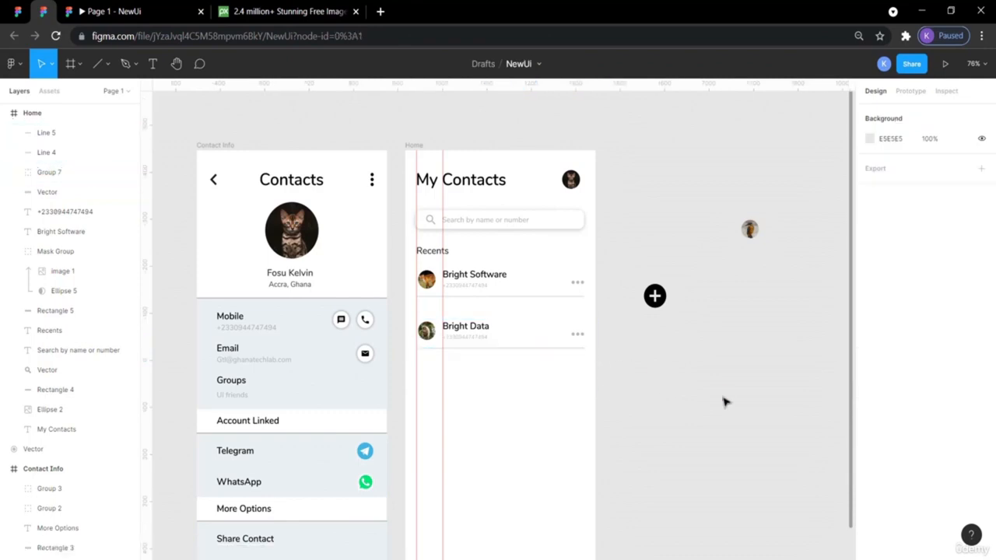
# - Ungroup the Bright Data row, regroup it with its divider as Group 7, and move it up
pyautogui.moveTo(591, 372); pyautogui.dragTo(446, 326)
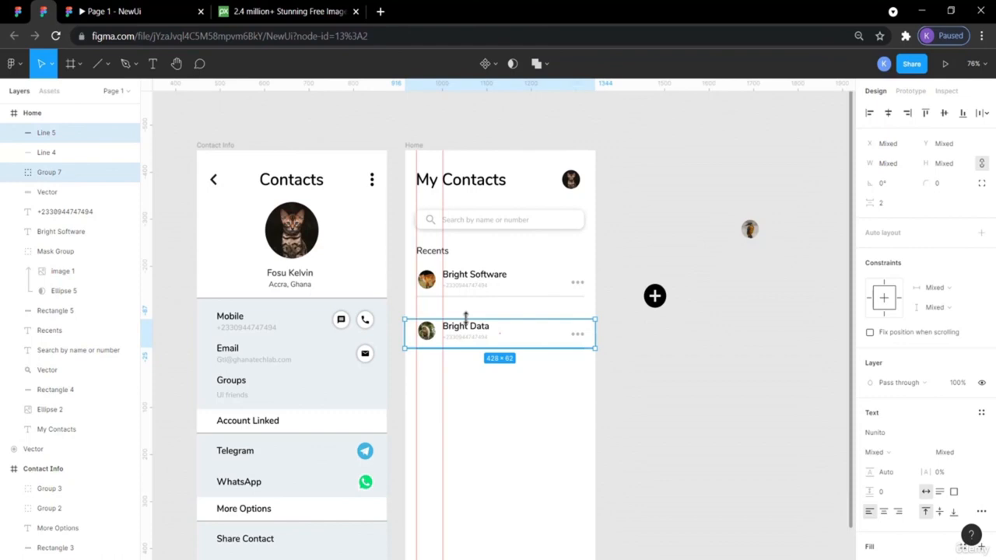
pyautogui.click(468, 333)
pyautogui.rightClick(467, 333)
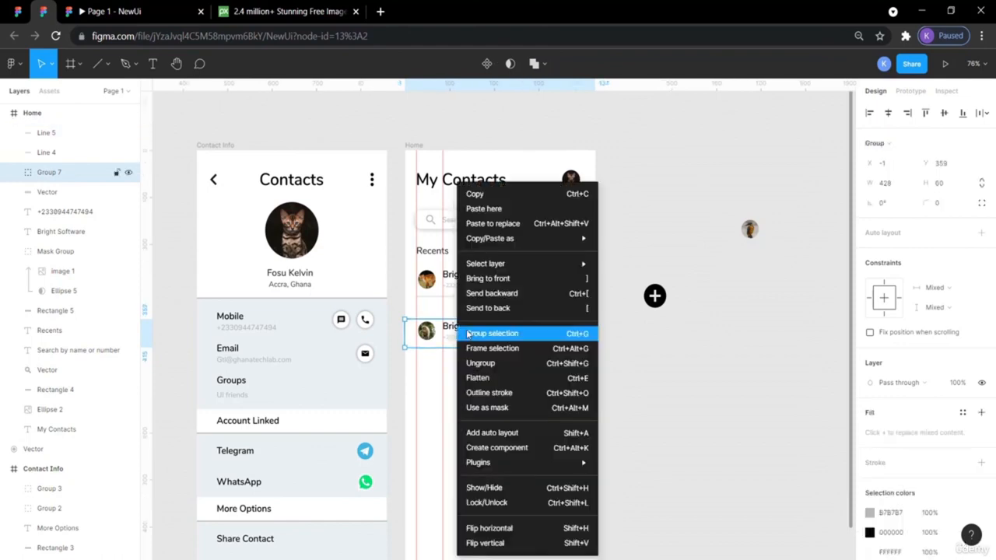
pyautogui.click(498, 363)
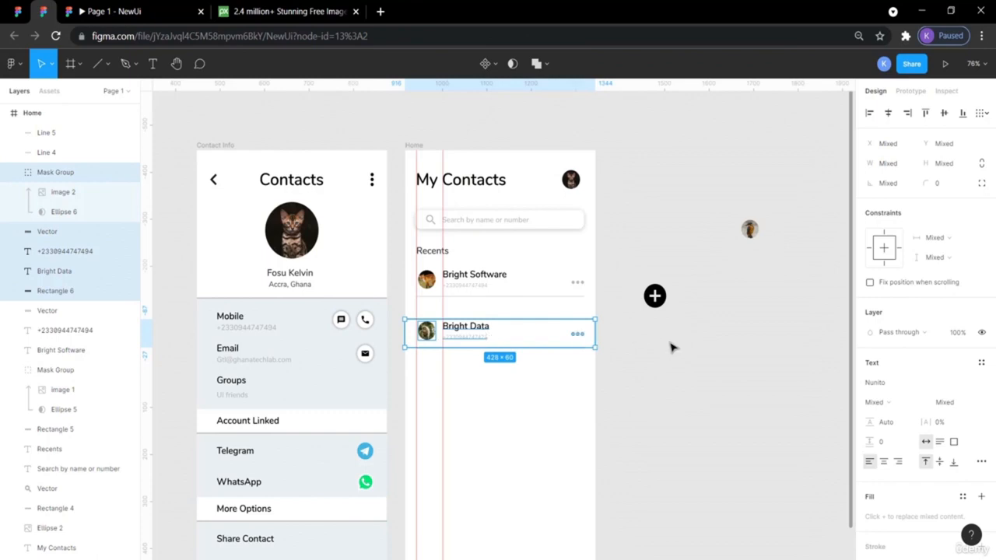
pyautogui.click(638, 379)
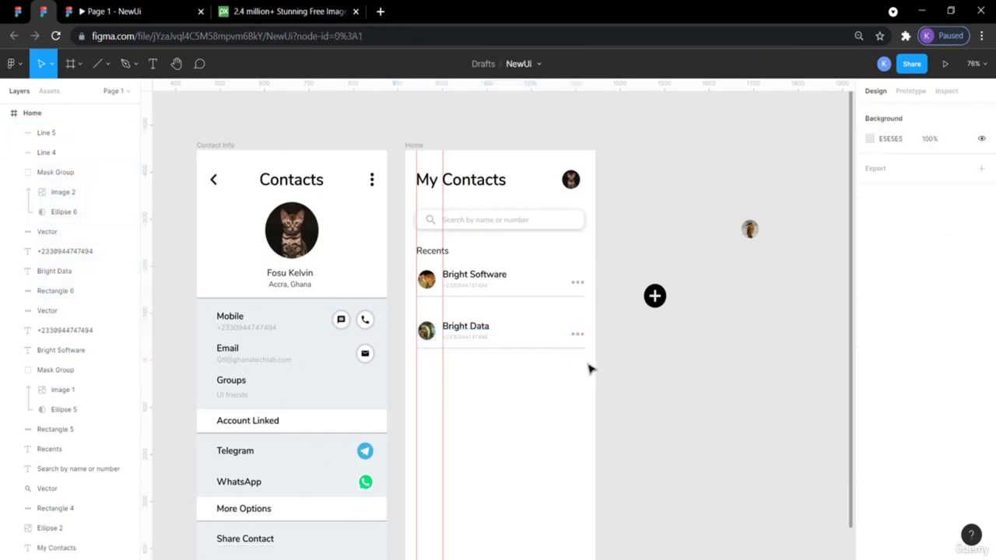
pyautogui.moveTo(589, 367); pyautogui.dragTo(419, 319)
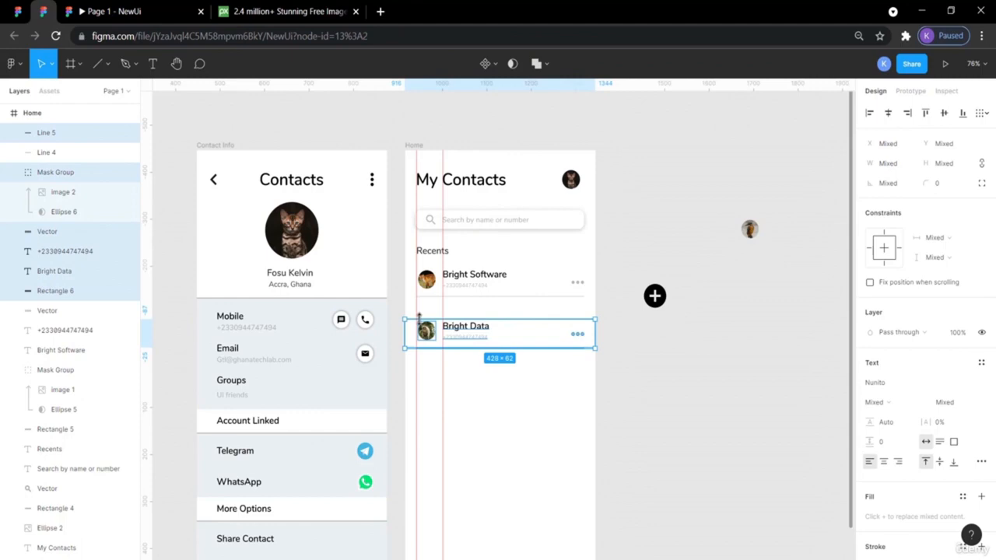
pyautogui.hotkey('ctrl', 'g')
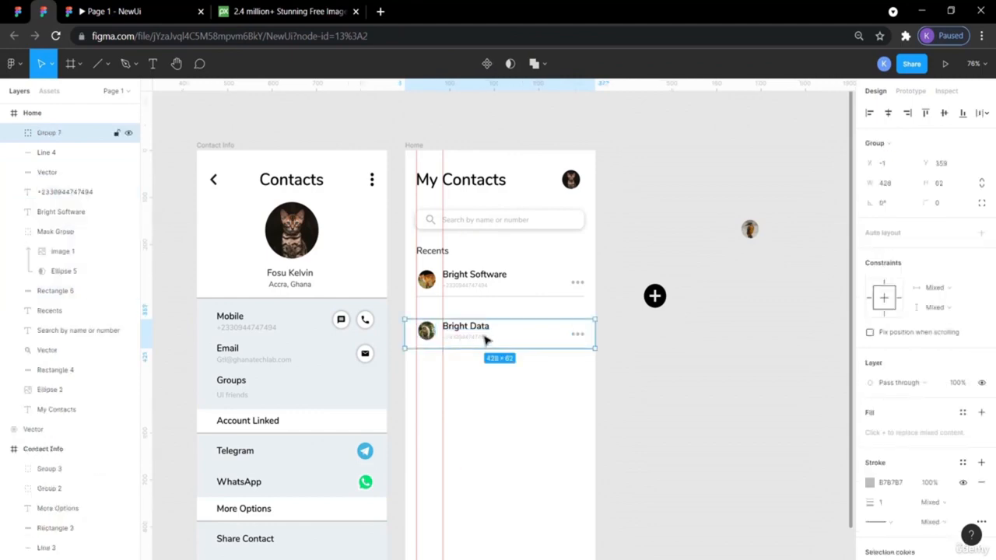
pyautogui.moveTo(483, 336); pyautogui.dragTo(485, 324)
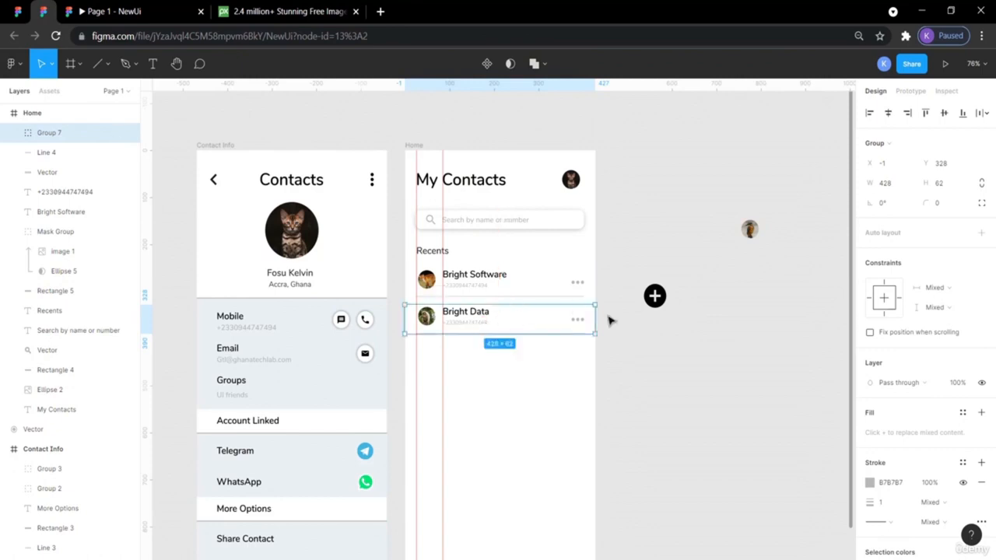
pyautogui.click(660, 351)
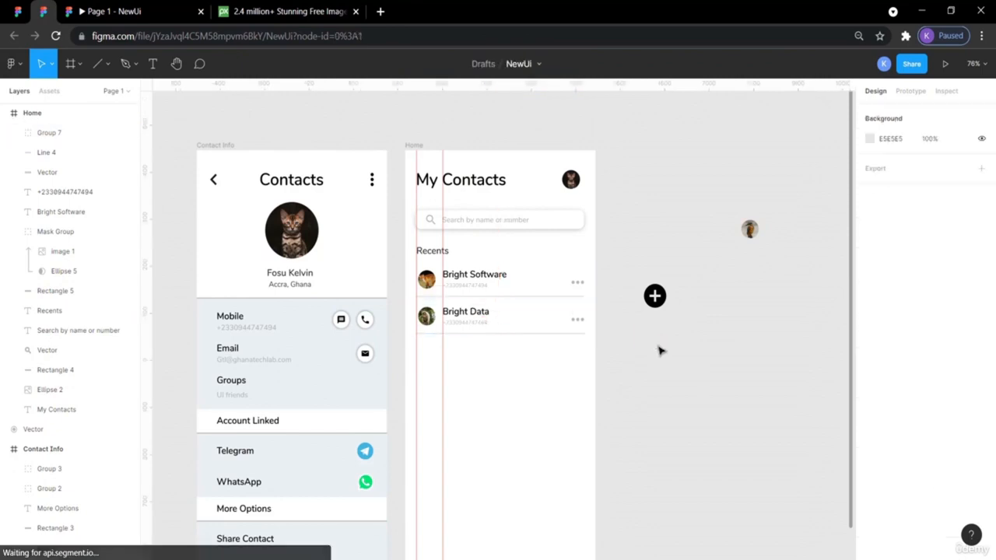
pyautogui.click(15, 10)
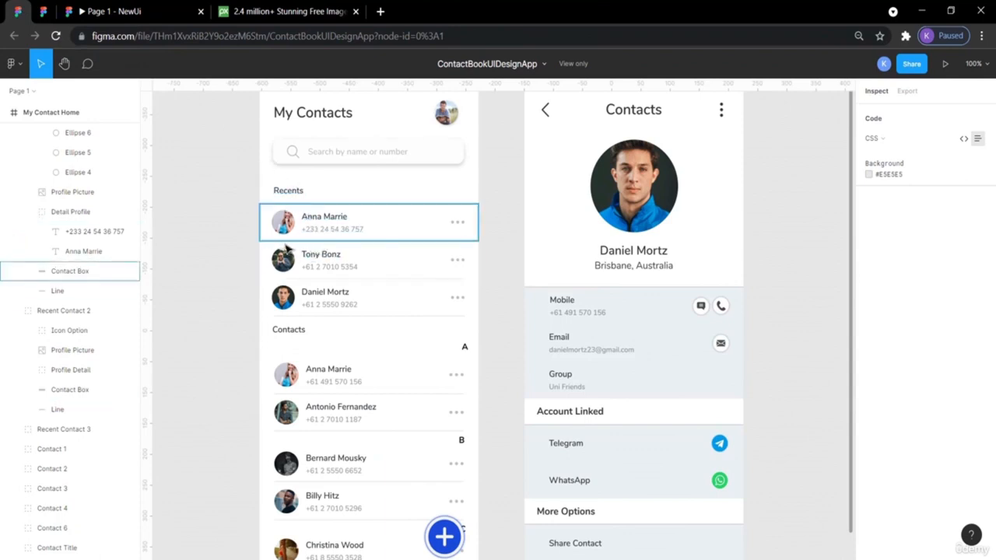
pyautogui.hscroll(-1, 148, 412)
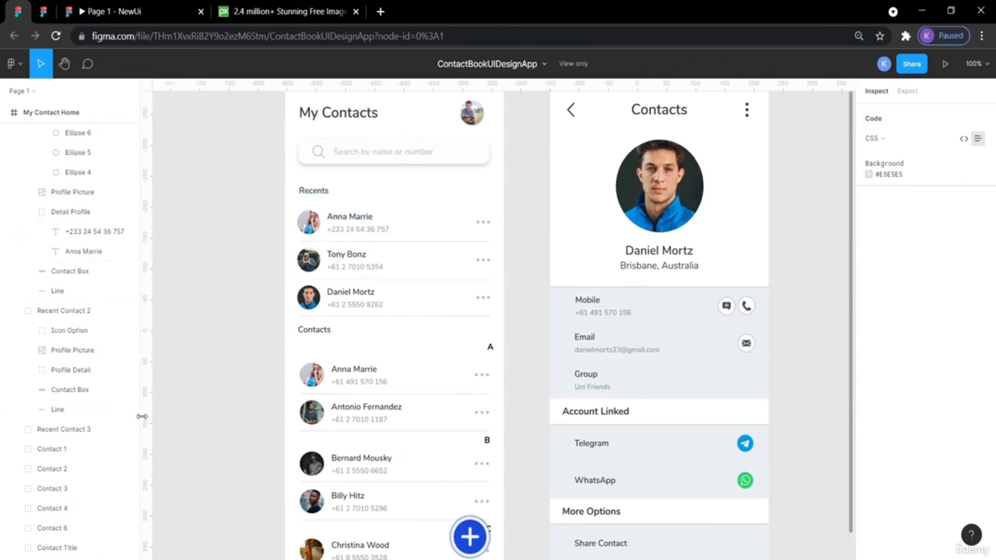
pyautogui.click(325, 244)
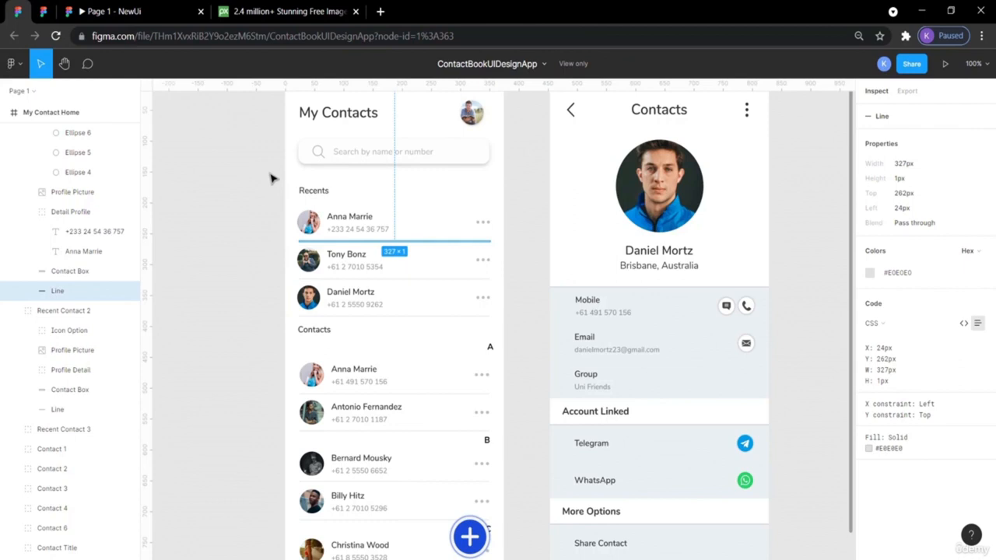
# - Move the Bright Data group up 6 px under Bright Software and preview the prototype
pyautogui.click(54, 10)
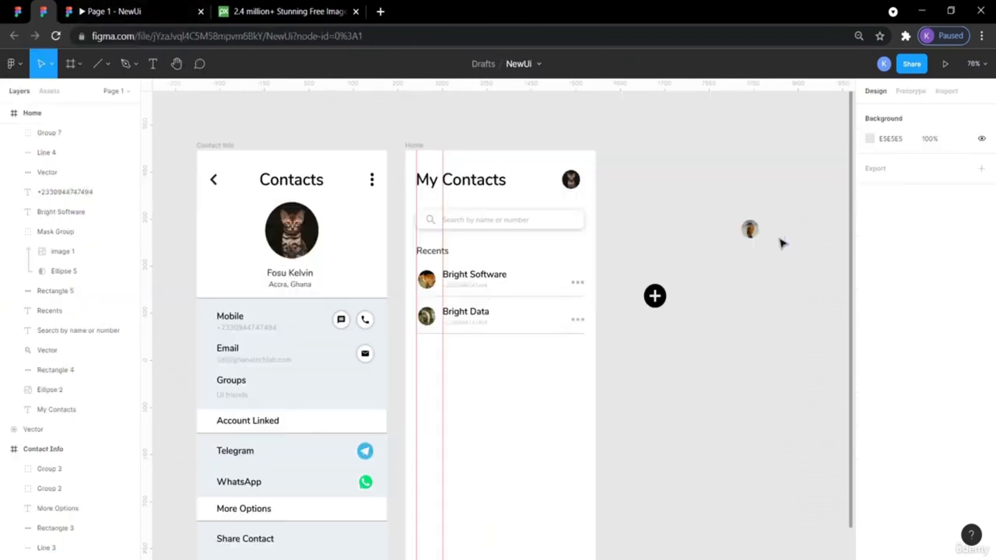
pyautogui.click(485, 314)
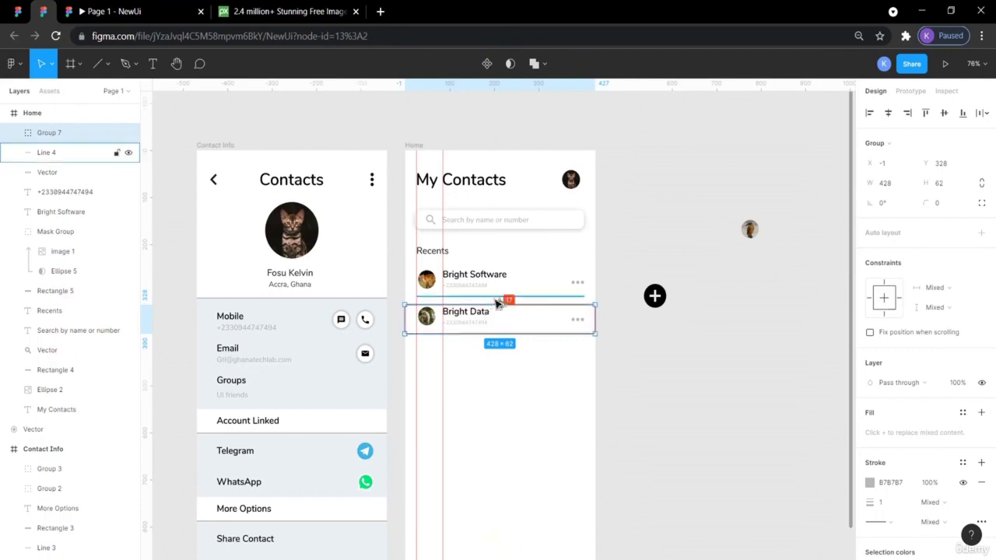
pyautogui.moveTo(496, 304); pyautogui.dragTo(494, 297)
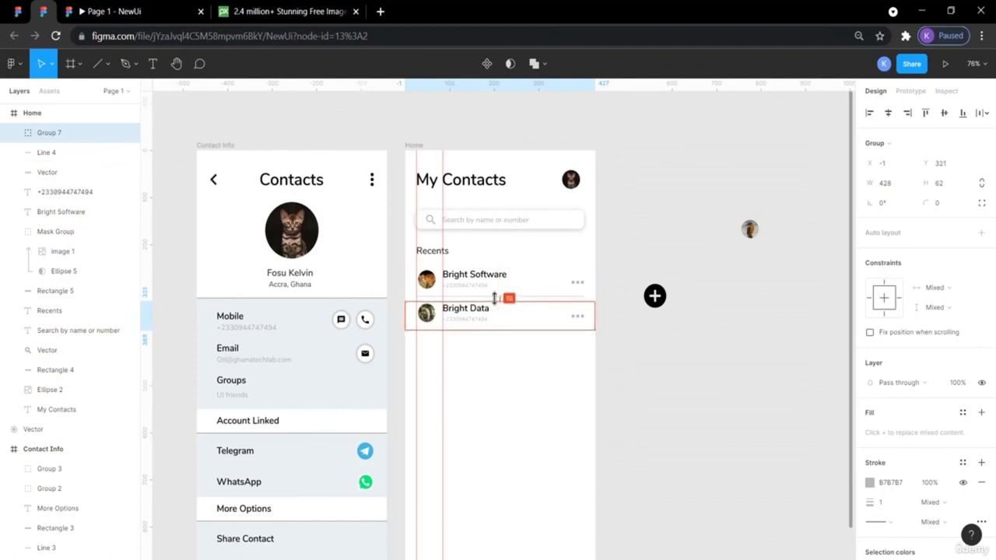
pyautogui.click(666, 379)
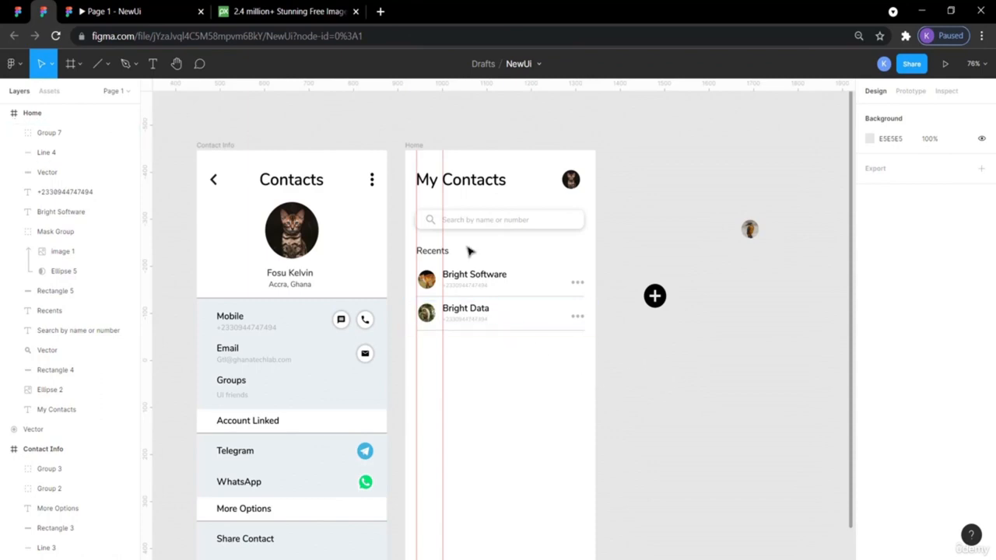
pyautogui.click(142, 10)
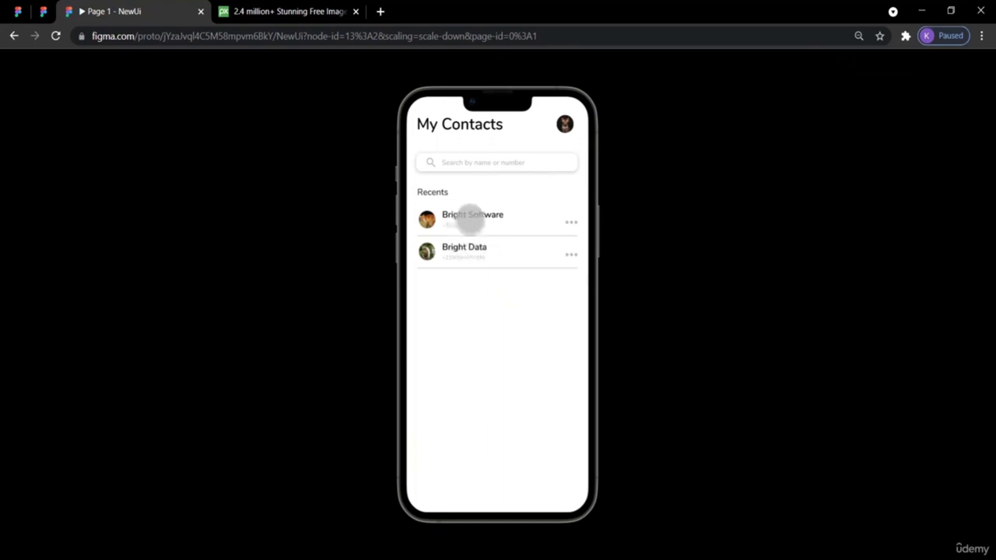
# - Go back from the prototype preview to the NewUi design file
pyautogui.click(42, 12)
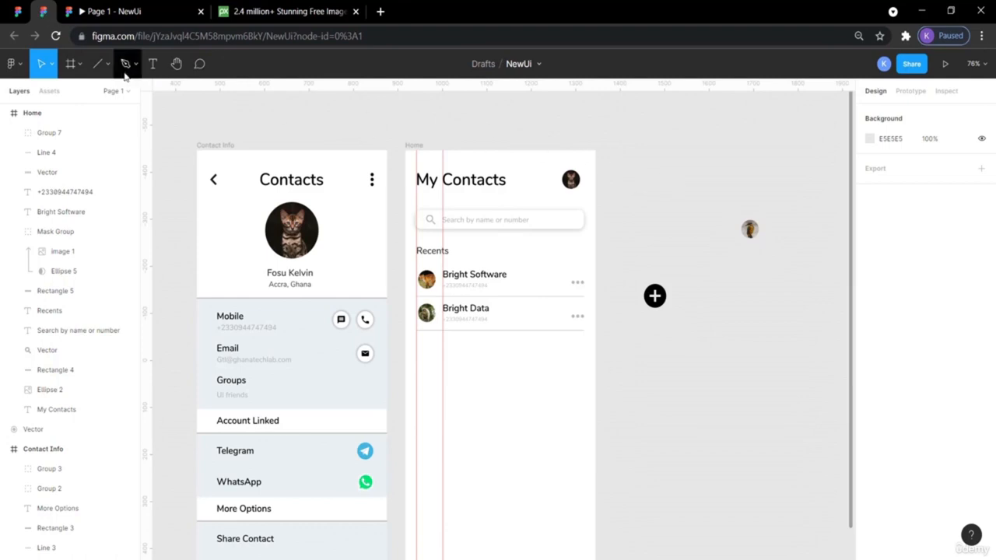
pyautogui.click(17, 11)
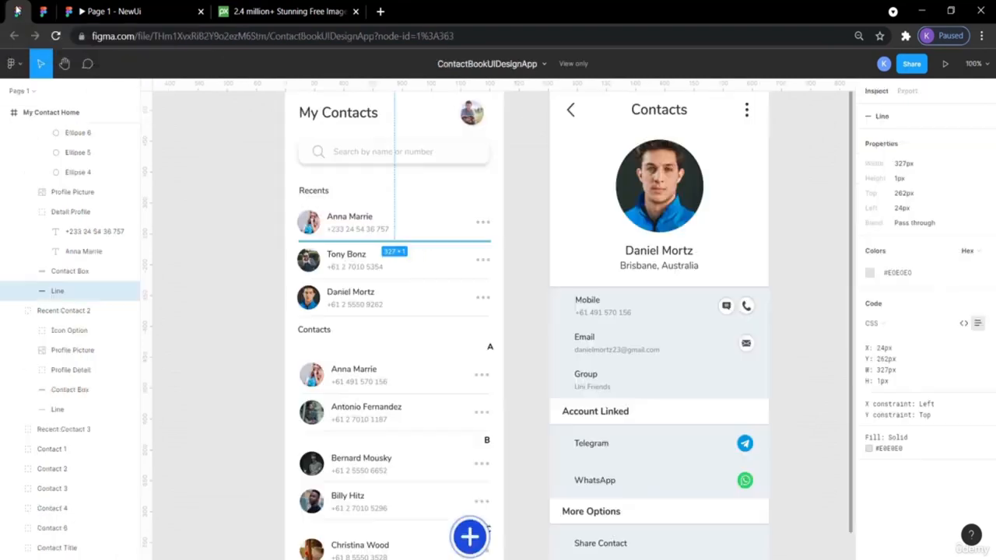
pyautogui.click(191, 205)
pyautogui.click(344, 246)
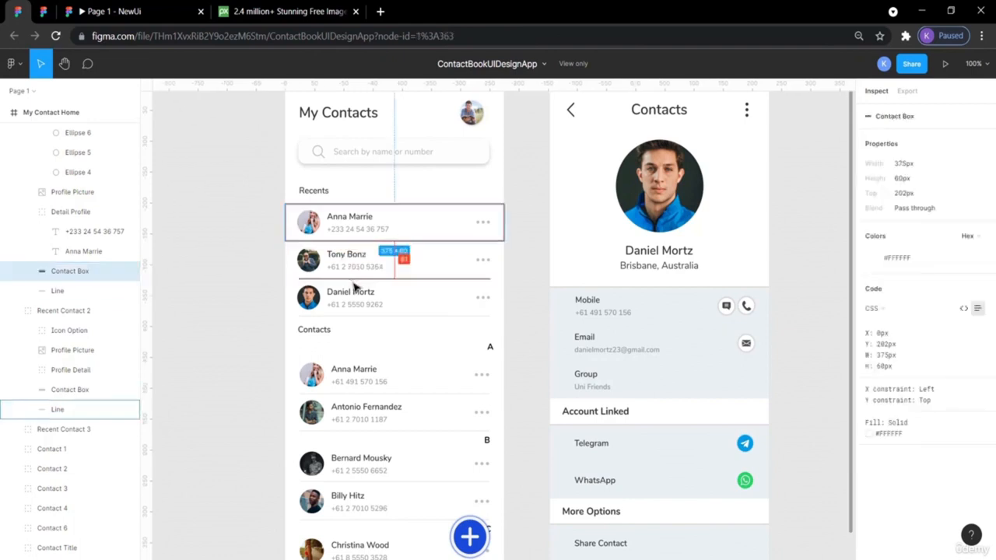
pyautogui.click(42, 14)
# - Paste a Bright Data copy as the third row at Y 393 and bring another avatar below it
pyautogui.click(523, 327)
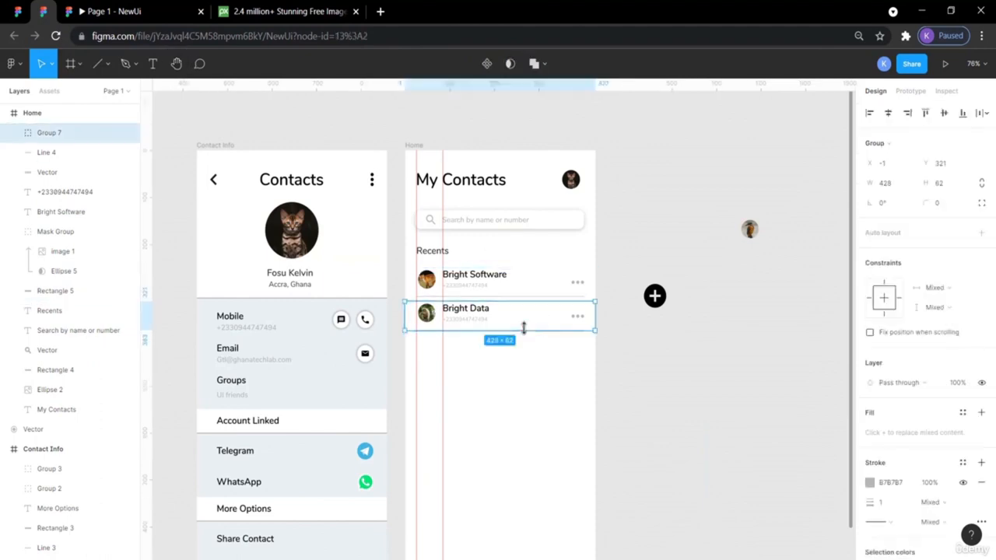
pyautogui.press('c')
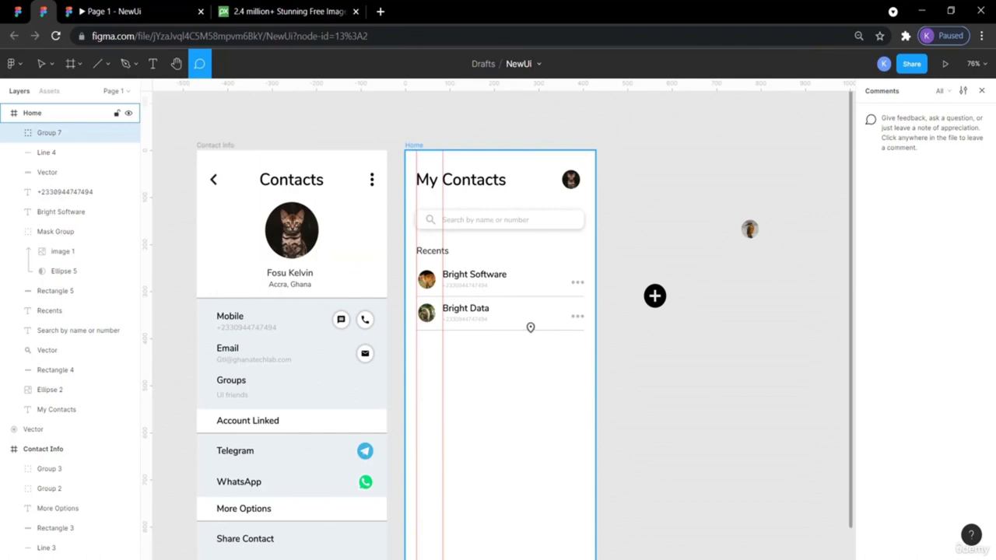
pyautogui.press('v')
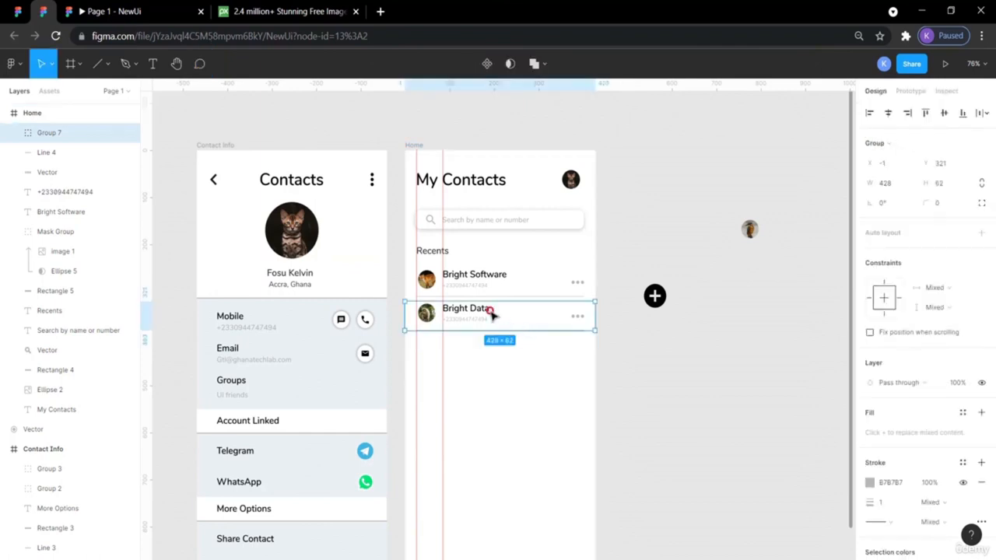
pyautogui.moveTo(492, 313); pyautogui.dragTo(498, 367)
pyautogui.hotkey('ctrl', 'z')
pyautogui.hotkey('ctrl', 'v')
pyautogui.moveTo(488, 311); pyautogui.dragTo(485, 349)
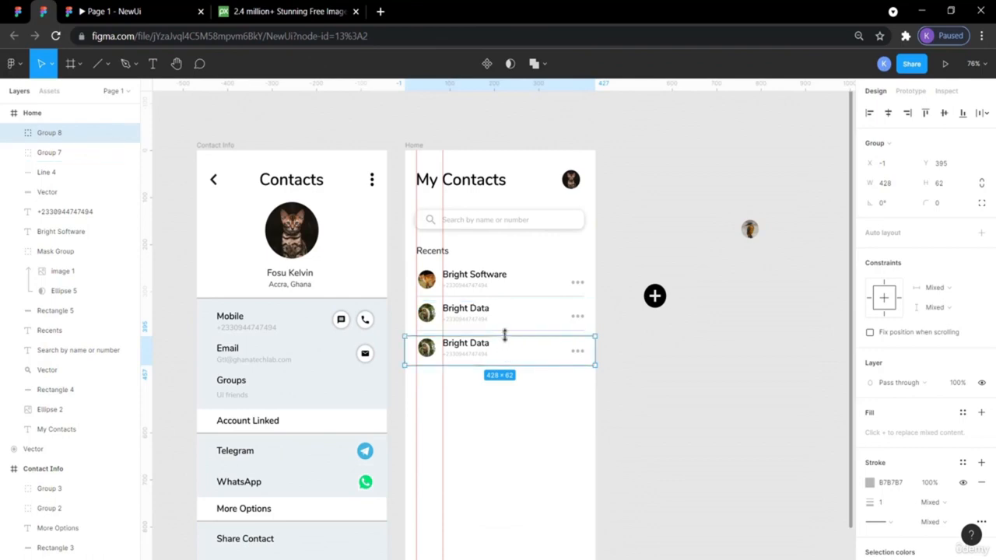
pyautogui.moveTo(506, 333); pyautogui.dragTo(506, 334)
pyautogui.click(695, 385)
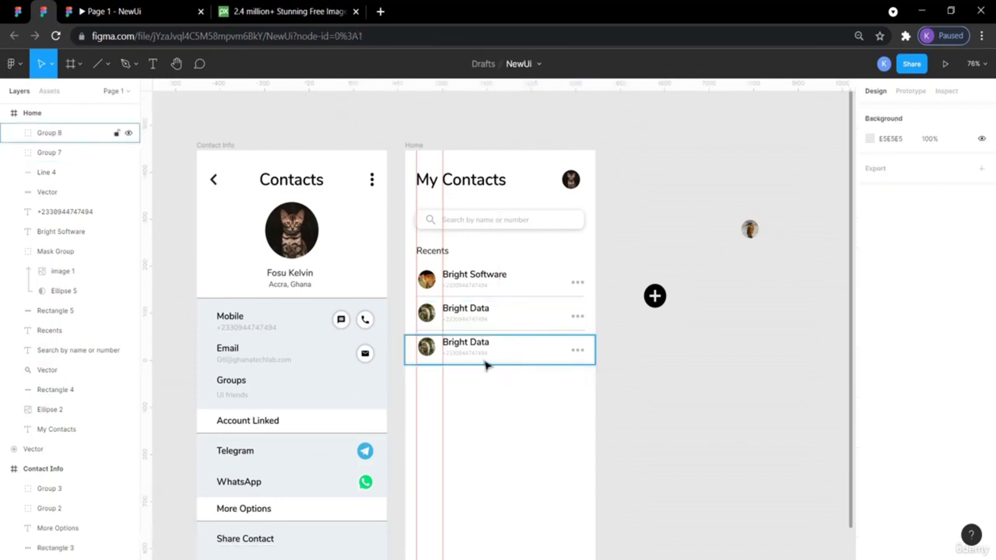
pyautogui.click(429, 350)
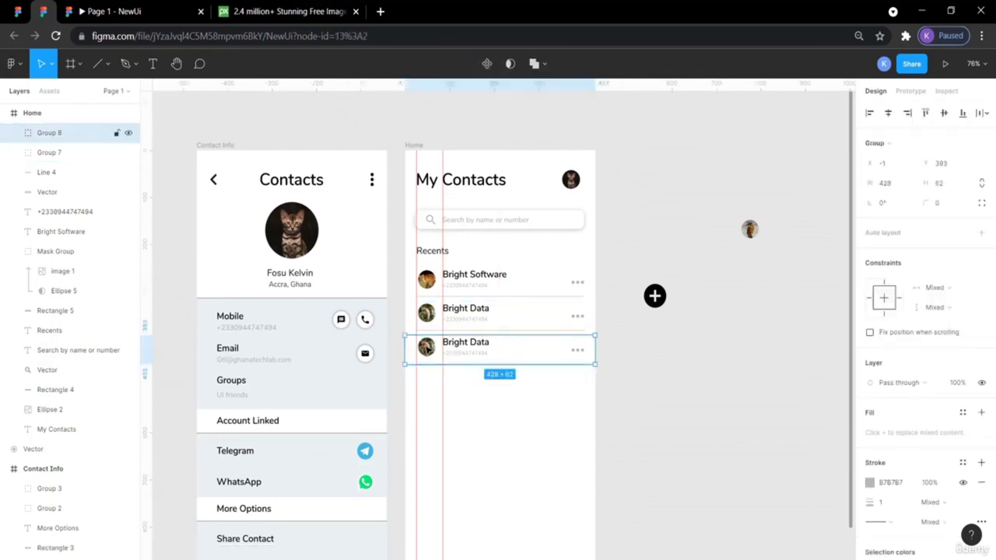
pyautogui.moveTo(749, 235); pyautogui.dragTo(431, 396)
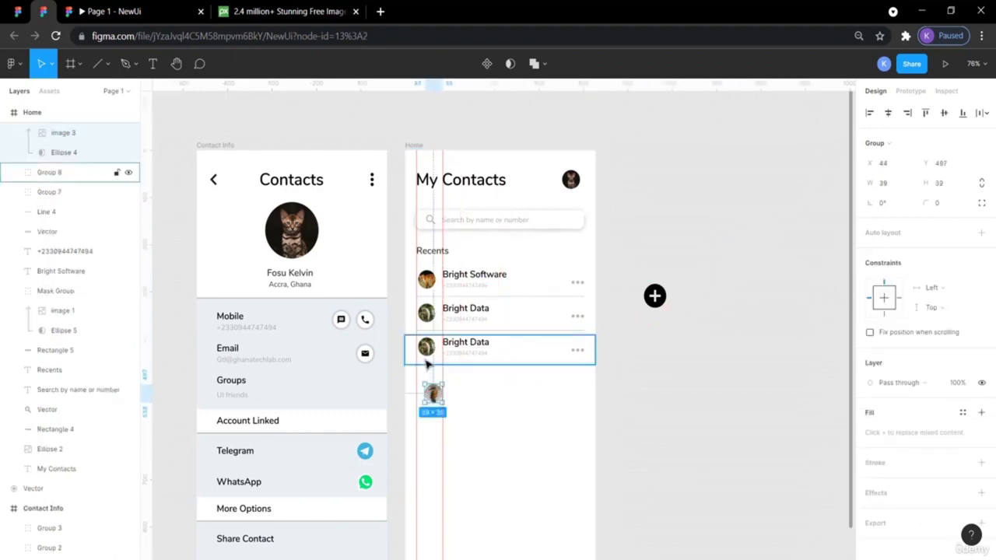
# - Replace the third row's old avatar with the kingfisher photo in its avatar spot
pyautogui.hotkey('ctrl', 'alt', 'm')
pyautogui.moveTo(434, 398); pyautogui.dragTo(427, 352)
pyautogui.moveTo(427, 354); pyautogui.dragTo(407, 352)
pyautogui.click(425, 352)
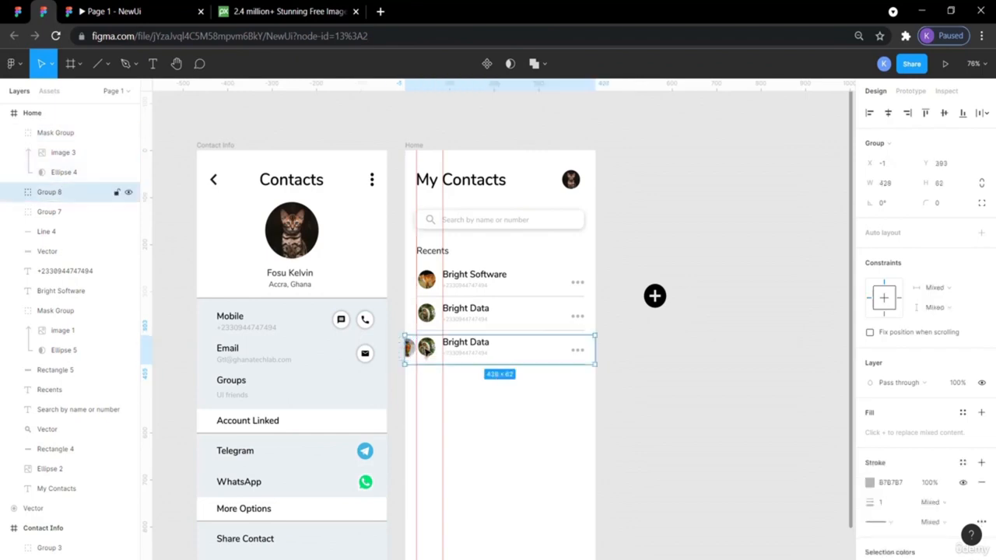
pyautogui.click(426, 350)
pyautogui.press('Delete')
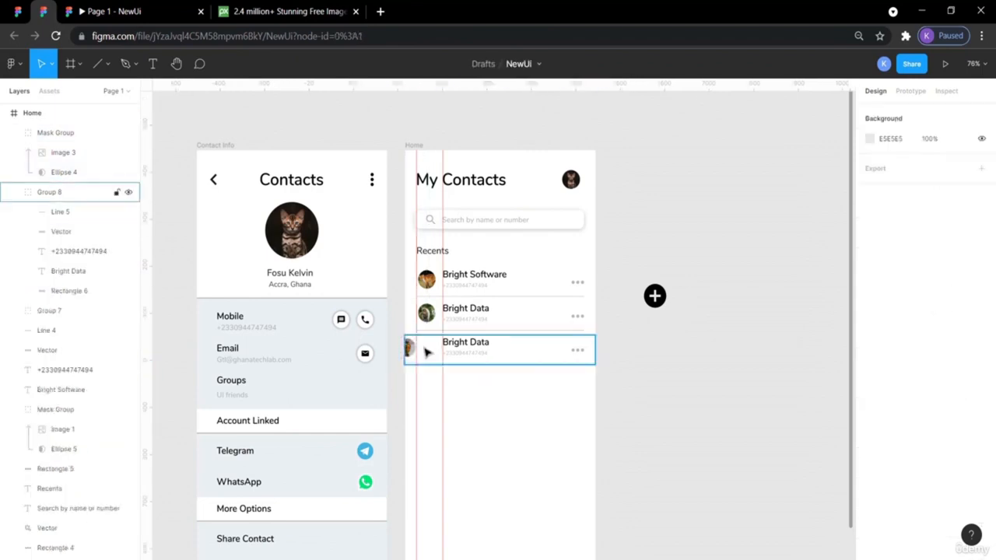
pyautogui.moveTo(410, 350); pyautogui.dragTo(430, 350)
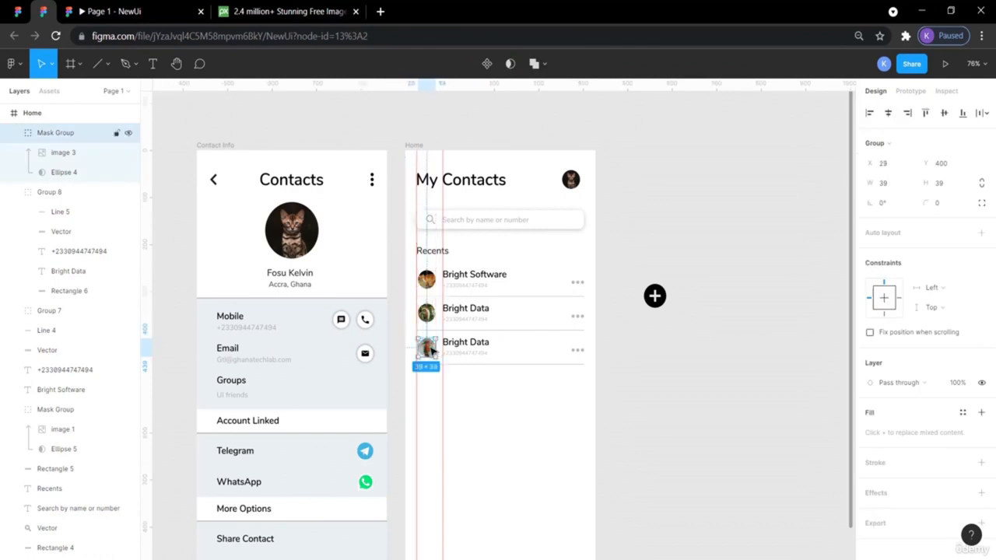
pyautogui.click(722, 395)
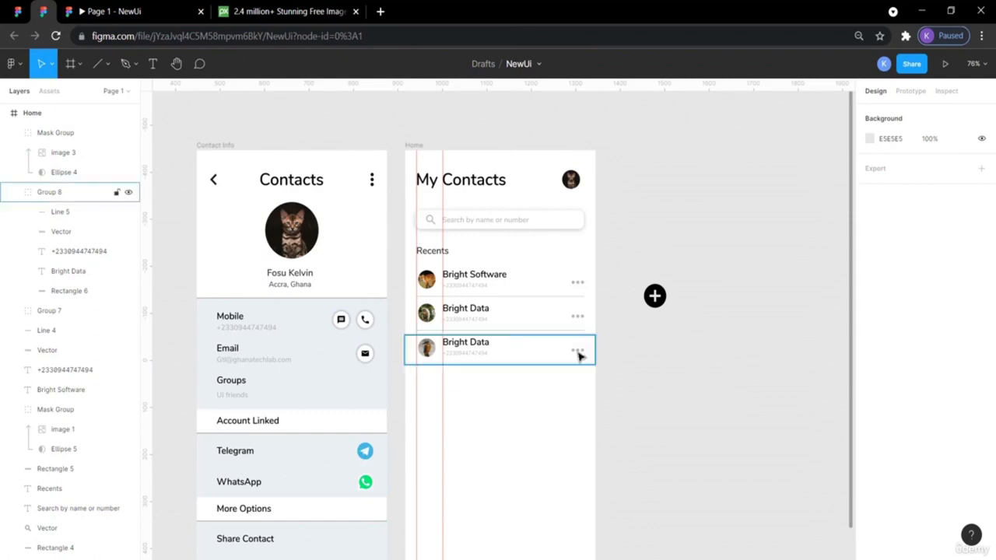
pyautogui.click(431, 353)
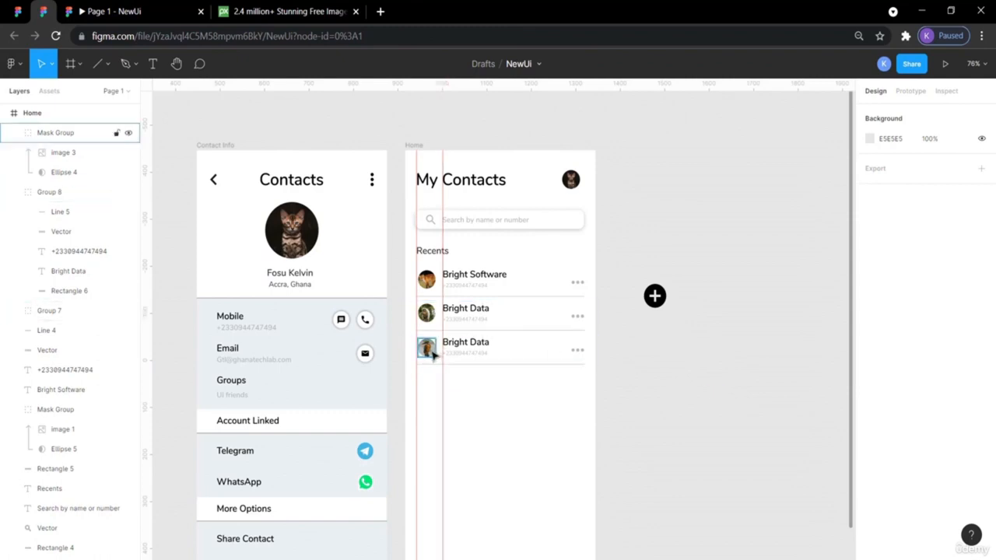
pyautogui.click(717, 413)
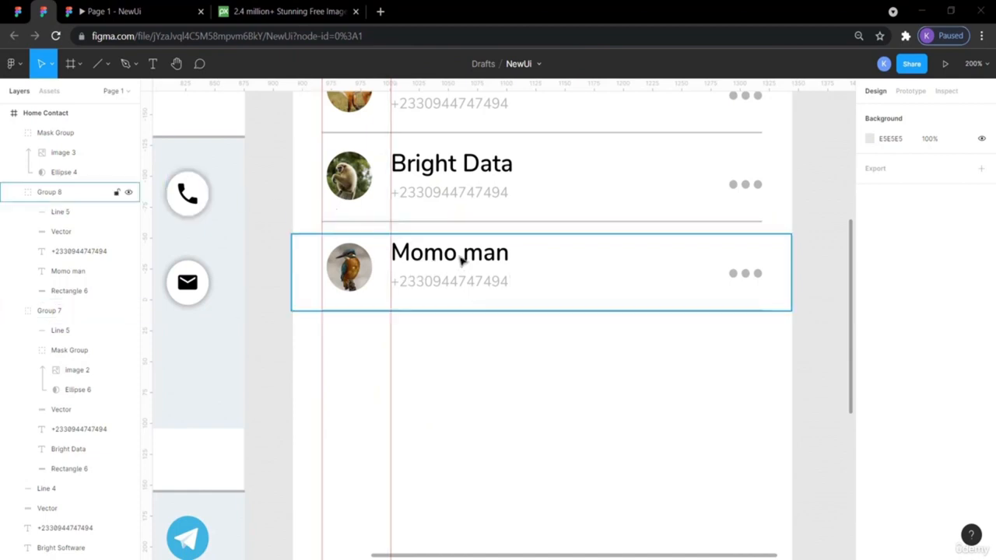
pyautogui.click(18, 13)
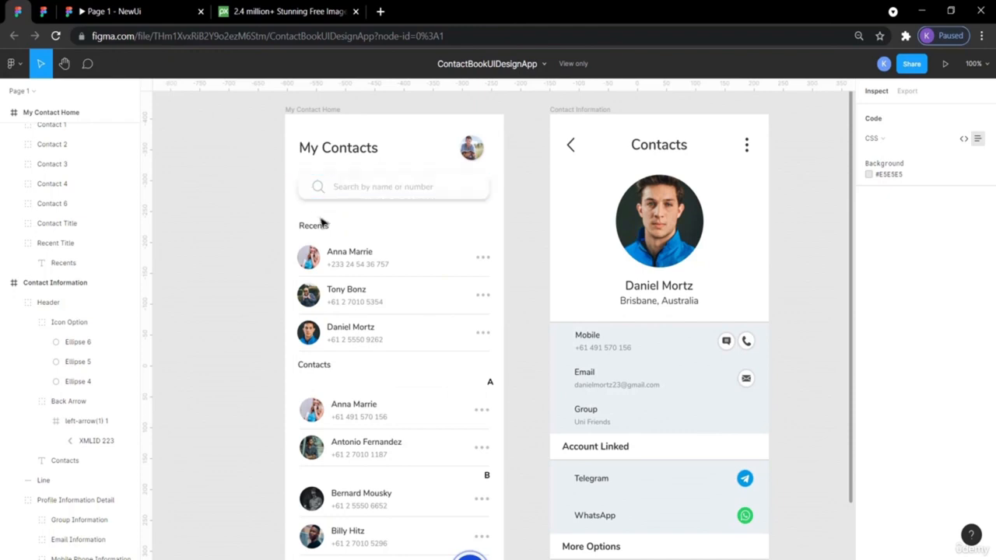
# - Paste a copy of the Recents heading and move it just below the Momo man row
pyautogui.click(39, 6)
pyautogui.scroll(5, 418, 266)
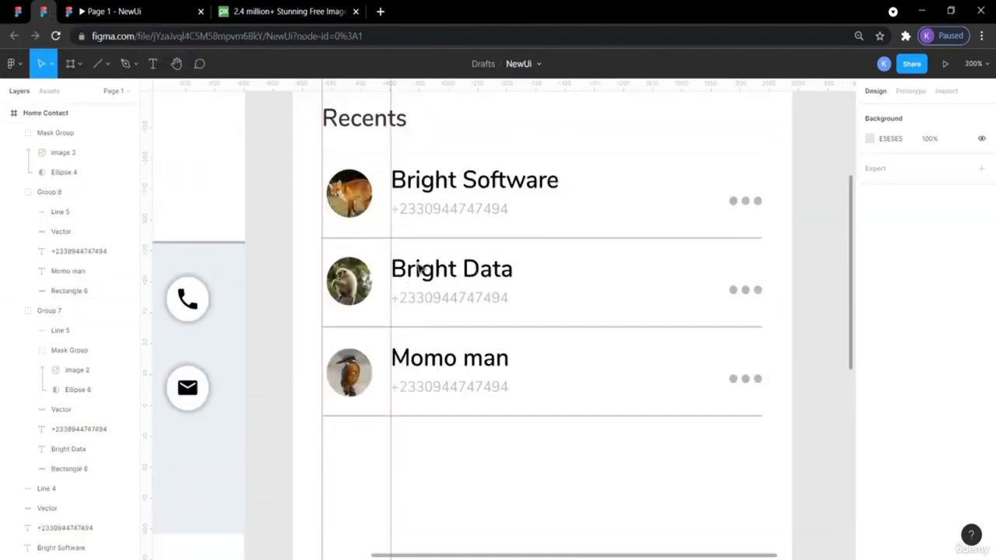
pyautogui.scroll(-1, 418, 266)
pyautogui.click(377, 289)
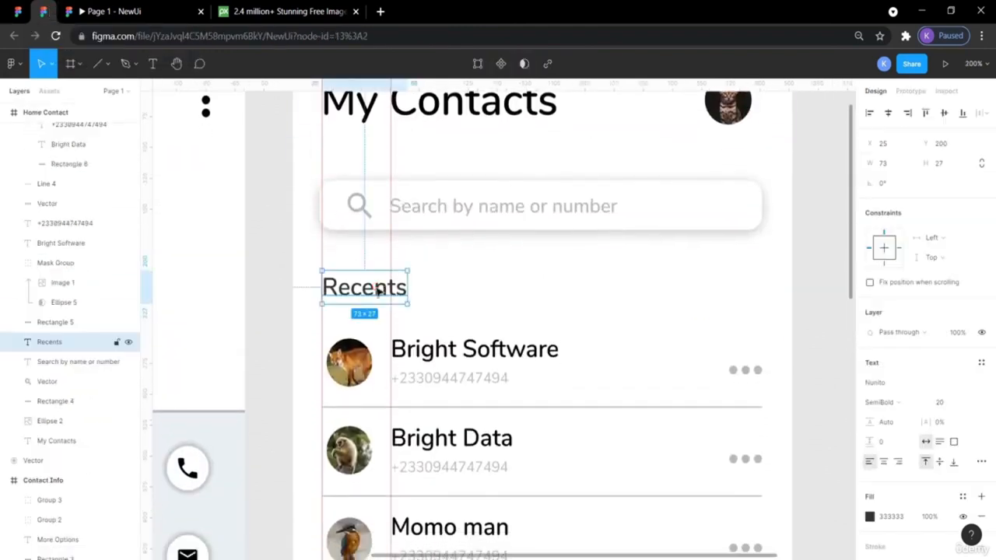
pyautogui.hotkey('ctrl', 'v')
pyautogui.hotkey('shift', 'Down')
pyautogui.hotkey('shift', 'Down')
pyautogui.hotkey('shift', 'Down')
pyautogui.hotkey('shift', 'Down')
pyautogui.hotkey('shift', 'Down')
pyautogui.hotkey('shift', 'Down')
pyautogui.hotkey('shift', 'Down')
pyautogui.hotkey('shift', 'Down')
pyautogui.hotkey('shift', 'Down')
pyautogui.hotkey('shift', 'Down')
pyautogui.hotkey('shift', 'Down')
pyautogui.hotkey('shift', 'Down')
pyautogui.hotkey('shift', 'Down')
pyautogui.hotkey('shift', 'Down')
pyautogui.hotkey('shift', 'Down')
pyautogui.hotkey('shift', 'Down')
pyautogui.hotkey('shift', 'Down')
pyautogui.scroll(-3, 379, 291)
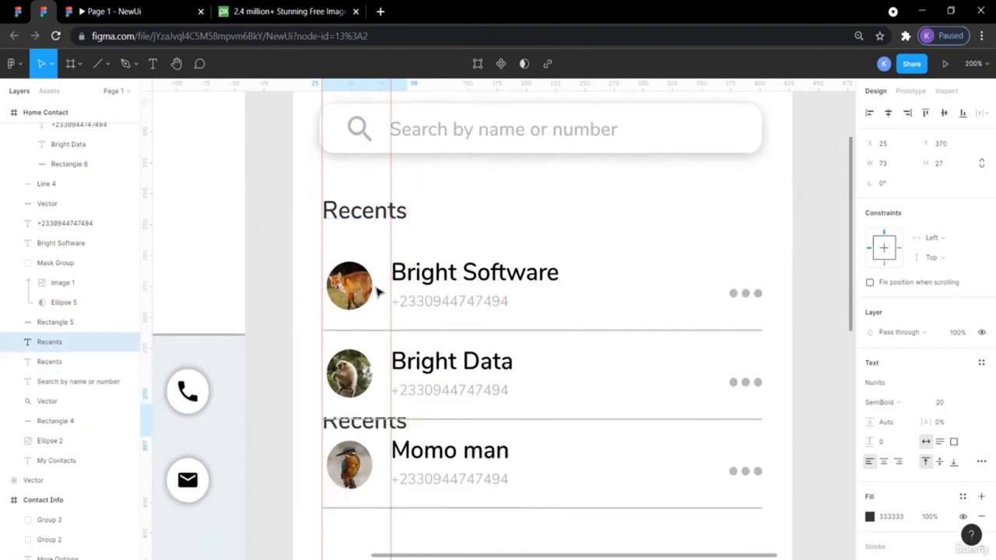
pyautogui.scroll(-2, 379, 291)
pyautogui.hotkey('shift', 'Down')
pyautogui.hotkey('shift', 'Down')
pyautogui.hotkey('shift', 'Down')
pyautogui.hotkey('shift', 'Down')
pyautogui.hotkey('shift', 'Down')
pyautogui.hotkey('shift', 'Down')
pyautogui.hotkey('shift', 'Down')
pyautogui.hotkey('shift', 'Down')
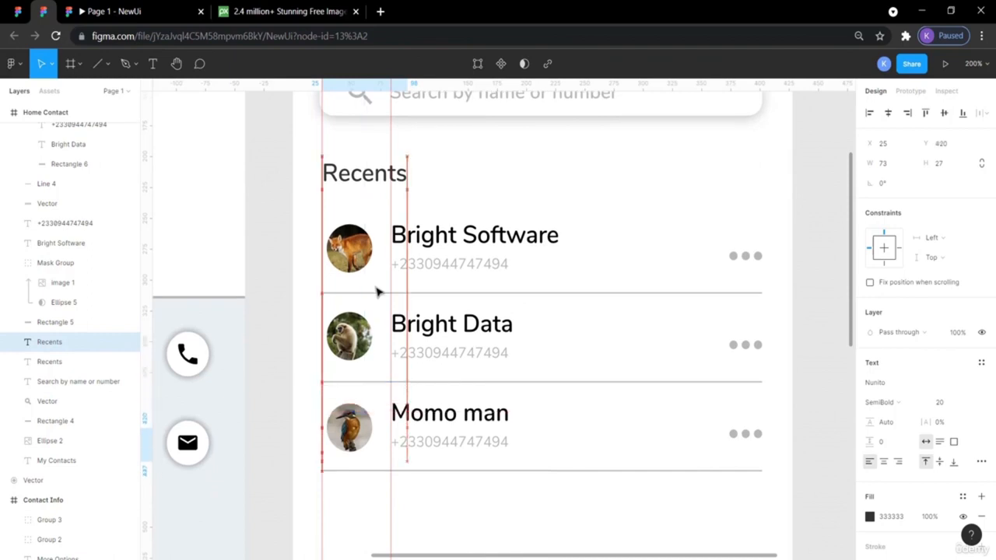
pyautogui.hotkey('shift', 'Down')
pyautogui.hotkey('shift', 'Down')
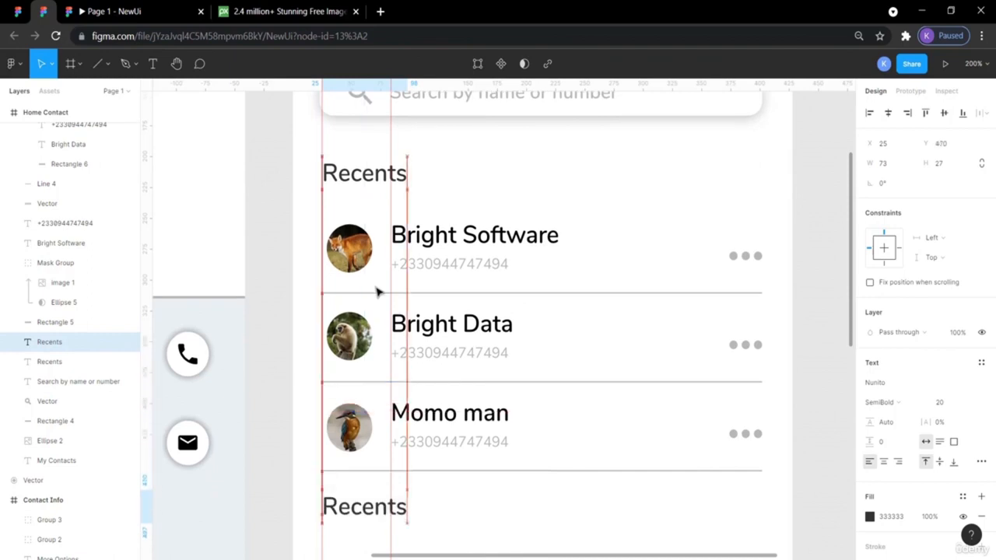
pyautogui.scroll(-3, 379, 291)
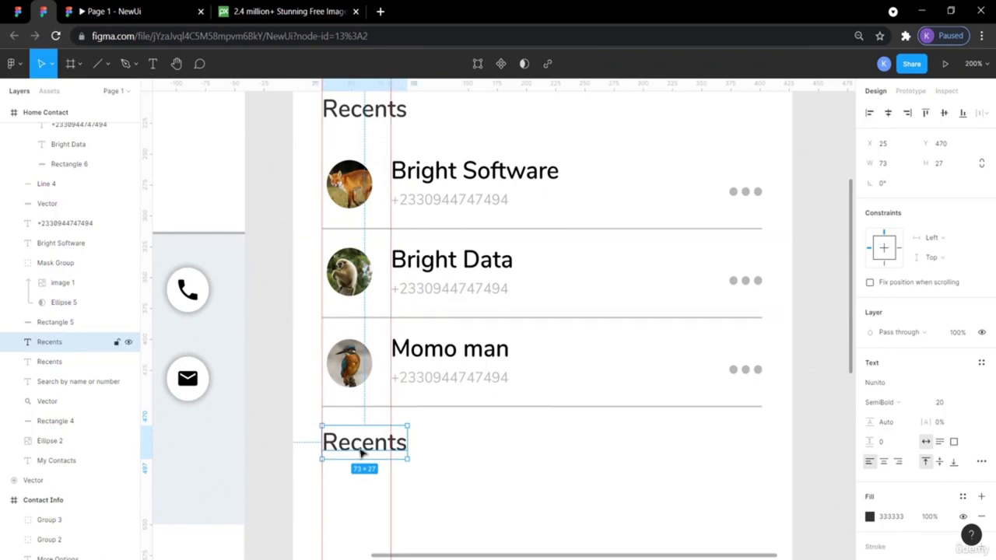
pyautogui.moveTo(360, 450); pyautogui.dragTo(362, 455)
pyautogui.hotkey('shift', 'Down')
pyautogui.hotkey('shift', 'Down')
pyautogui.hotkey('shift', 'Down')
pyautogui.hotkey('shift', 'Down')
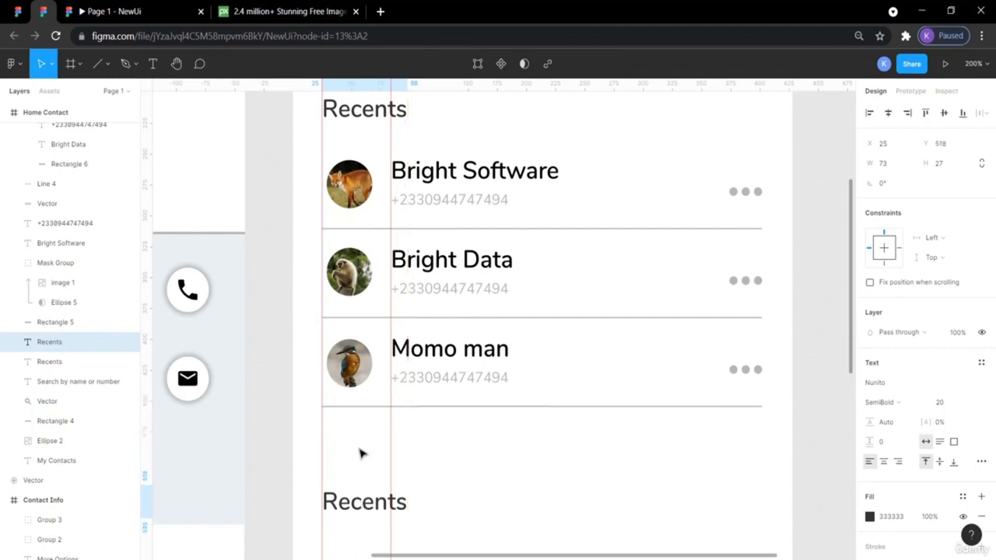
pyautogui.hotkey('shift', 'Up')
pyautogui.hotkey('shift', 'Up')
pyautogui.hotkey('shift', 'Up')
pyautogui.hotkey('shift', 'Up')
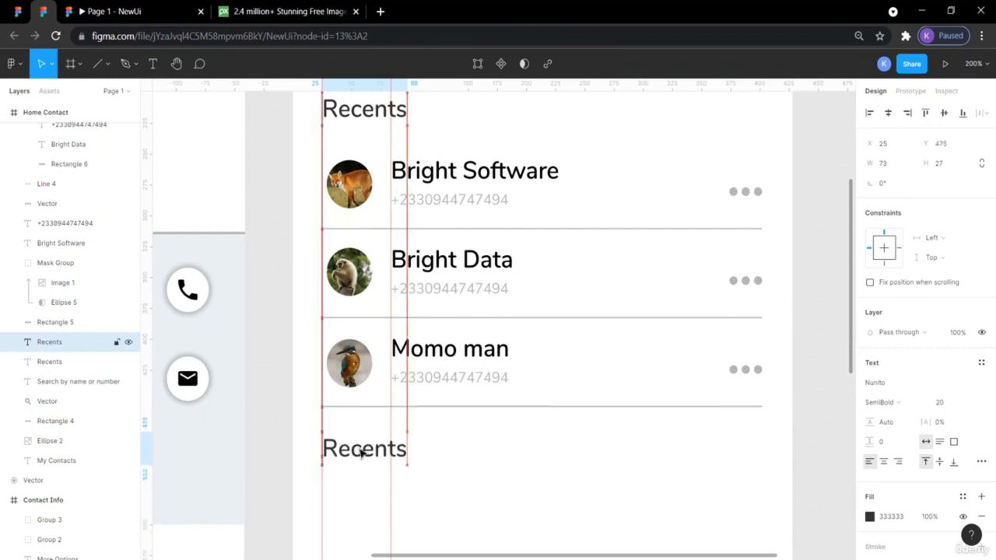
pyautogui.click(277, 381)
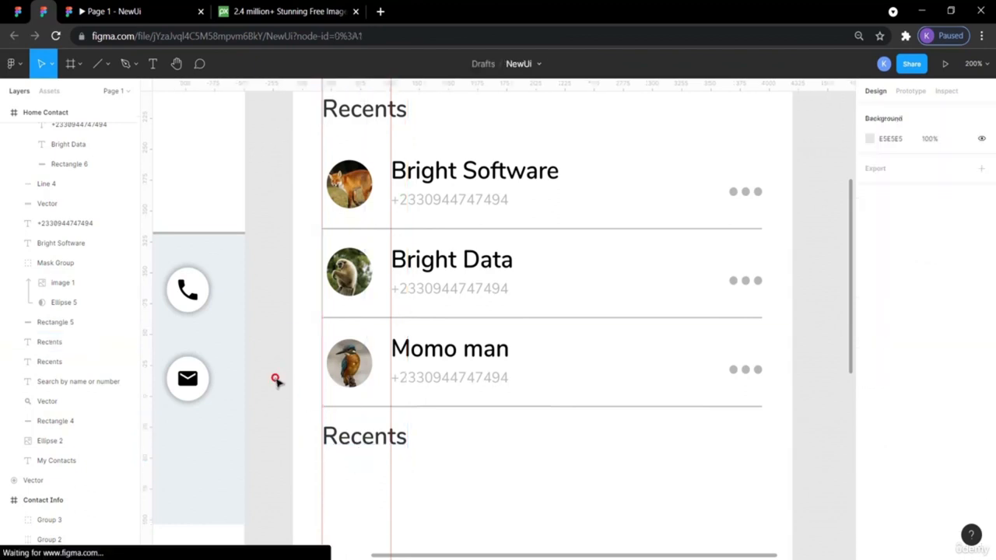
# - Compare with the reference Contacts heading and nudge the heading copy down slightly
pyautogui.click(17, 11)
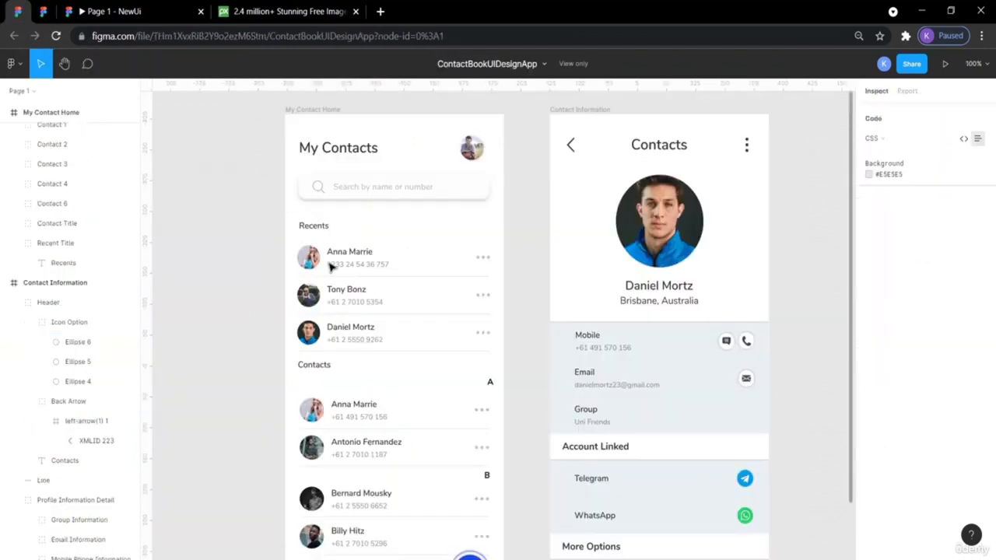
pyautogui.click(315, 369)
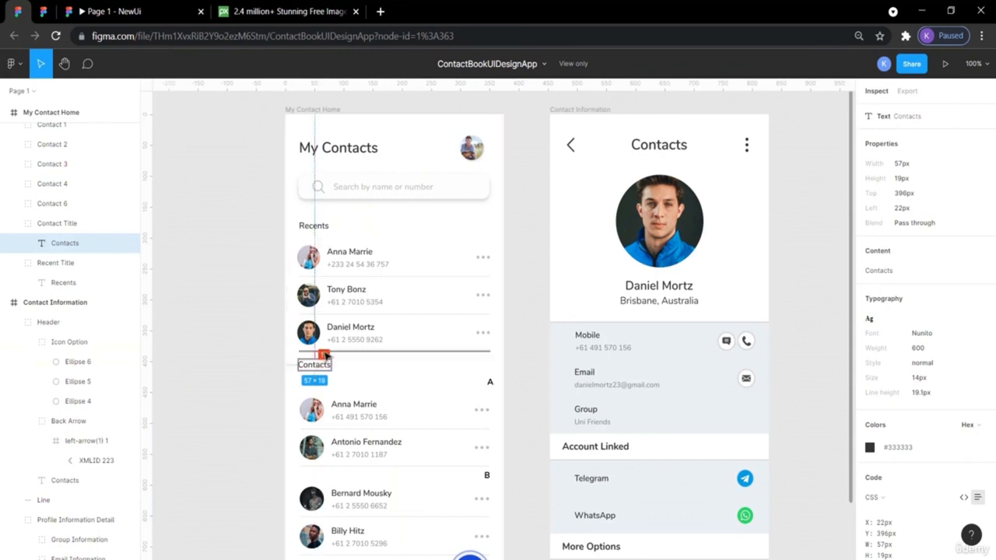
pyautogui.click(45, 9)
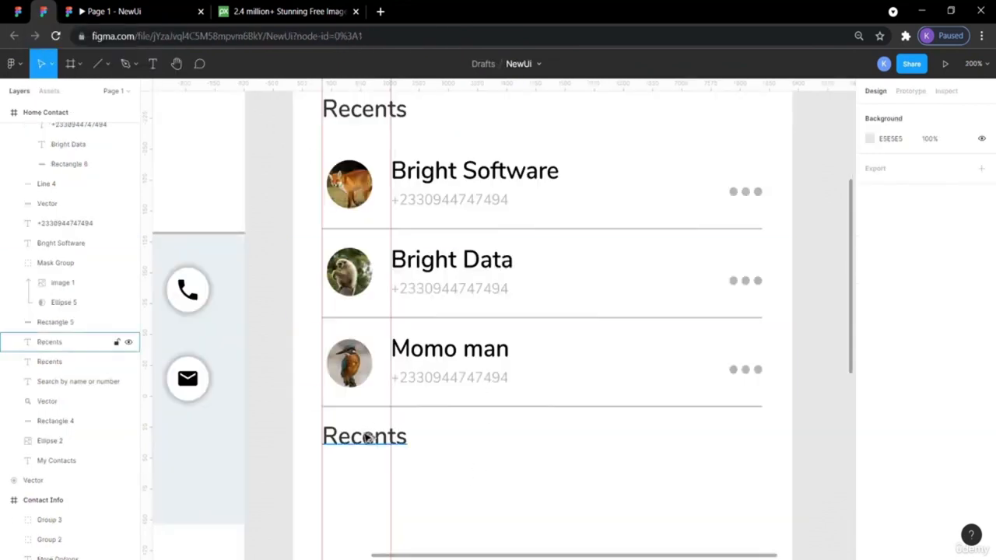
pyautogui.scroll(4, 336, 275)
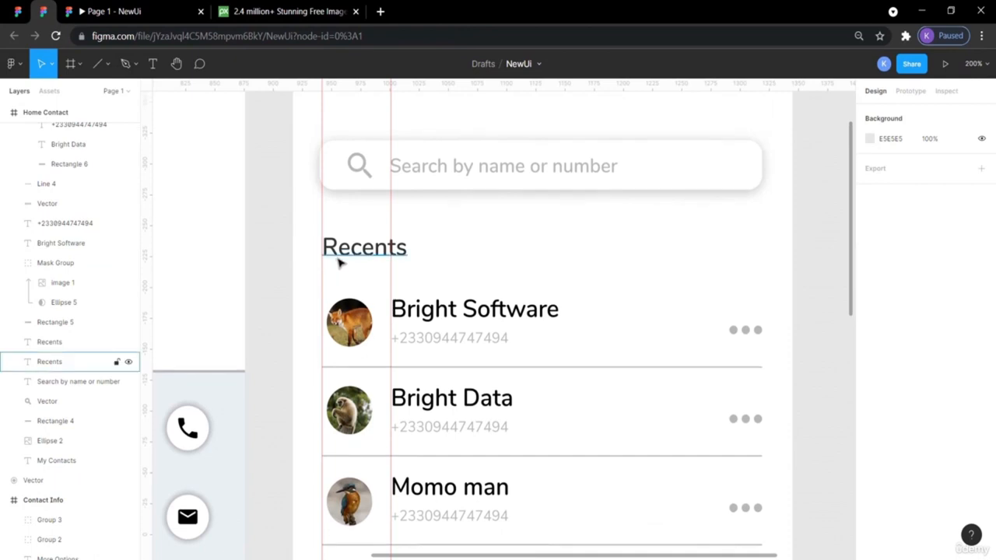
pyautogui.scroll(-8, 339, 263)
pyautogui.click(361, 300)
pyautogui.press('alt')
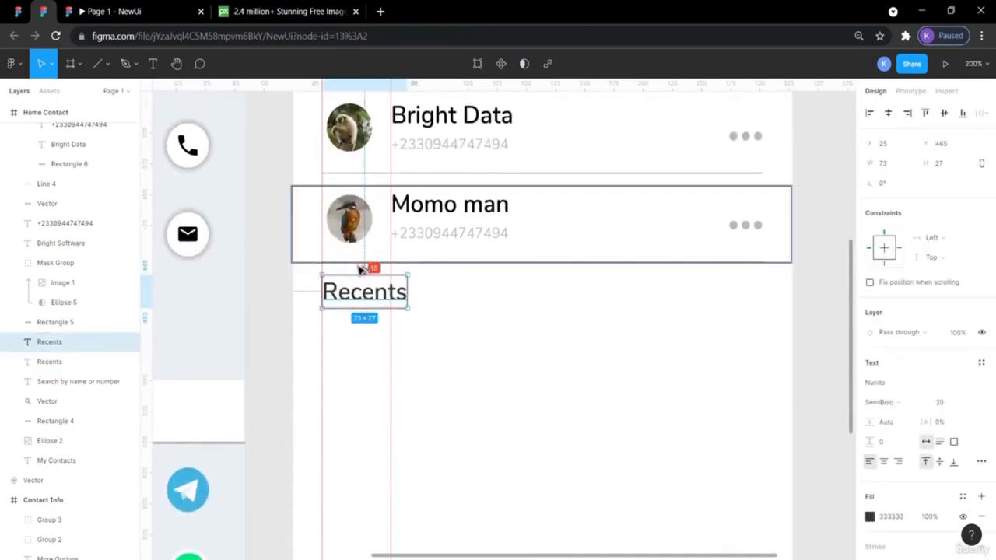
pyautogui.press('Down')
pyautogui.press('Down')
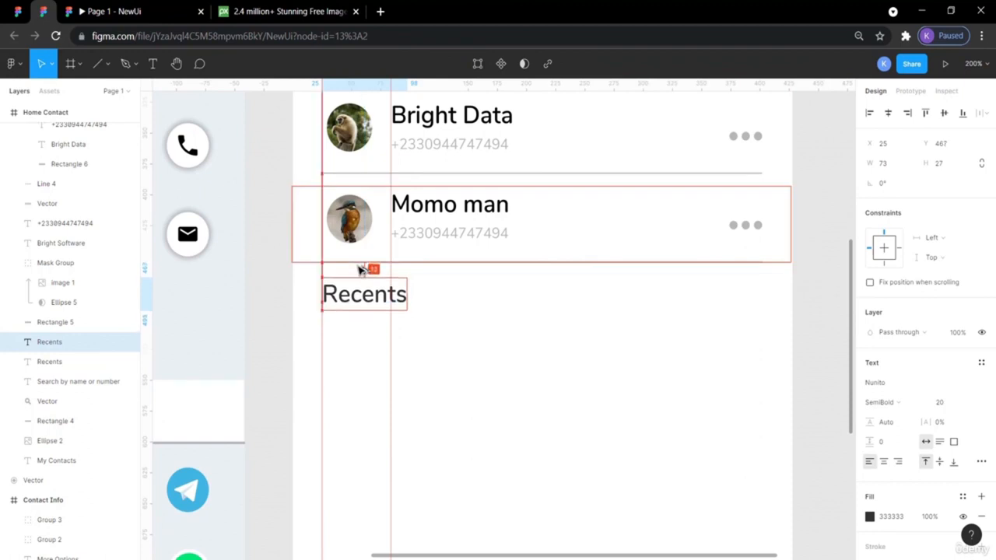
pyautogui.click(270, 309)
pyautogui.click(373, 296)
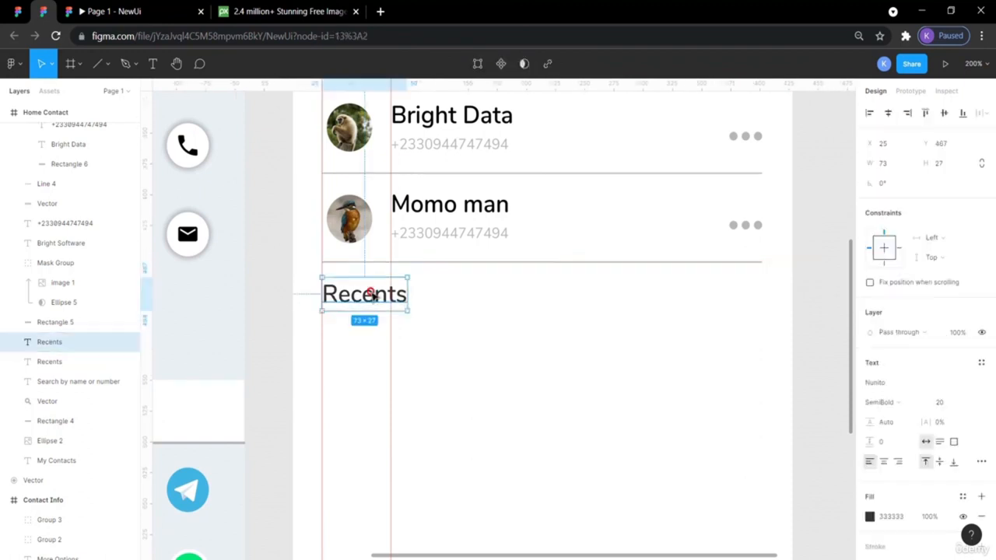
pyautogui.click(28, 10)
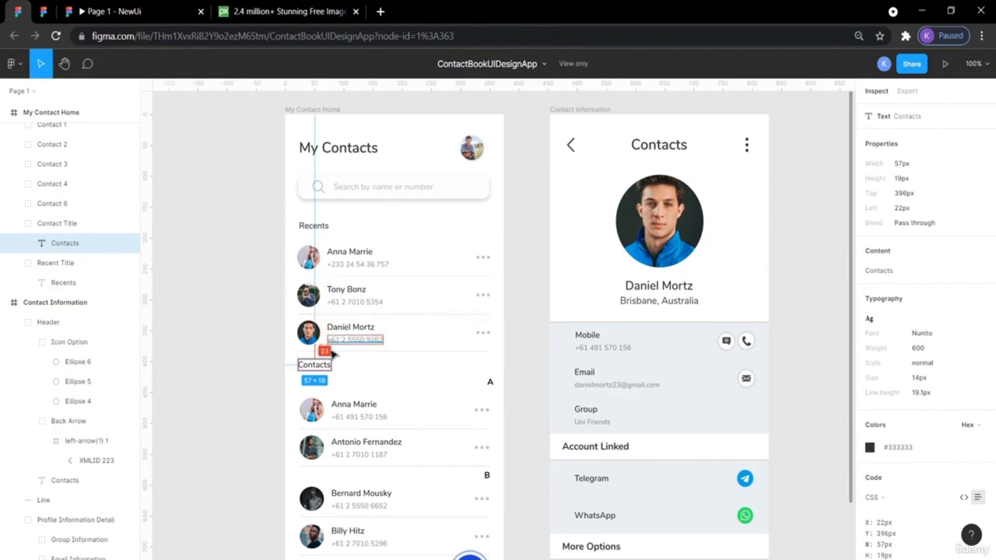
pyautogui.click(43, 11)
# - Retype the heading copy as 'Contacts'
pyautogui.doubleClick(373, 299)
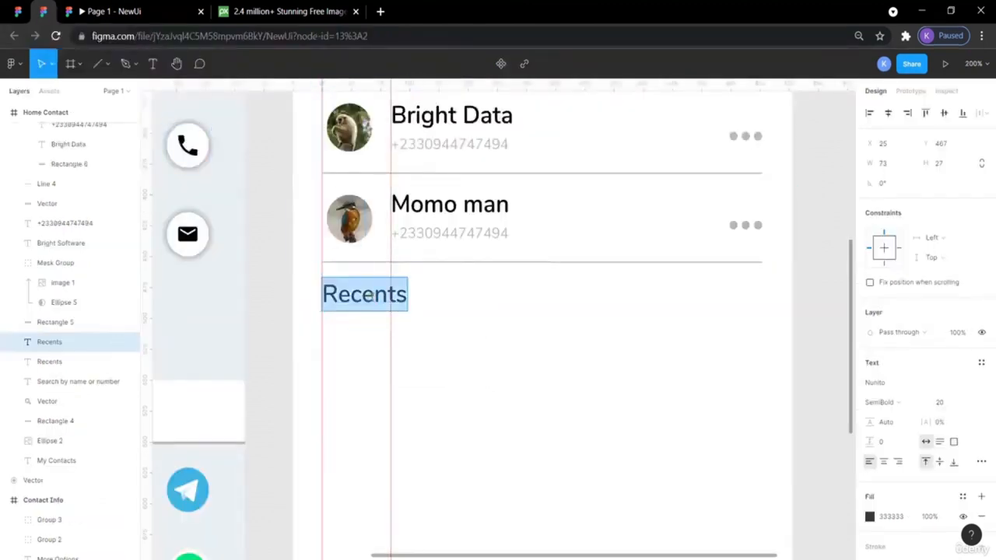
pyautogui.write('Contacts')
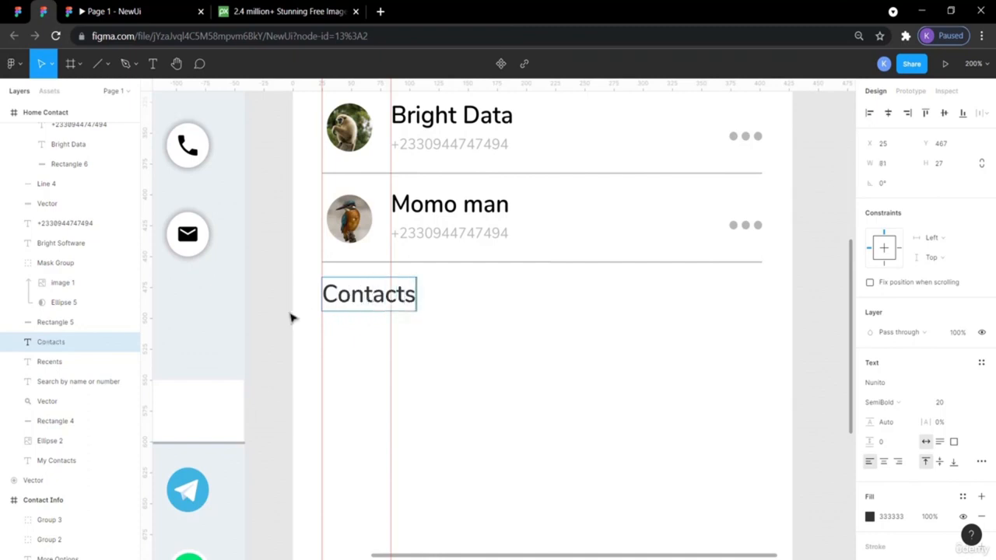
pyautogui.press('Escape')
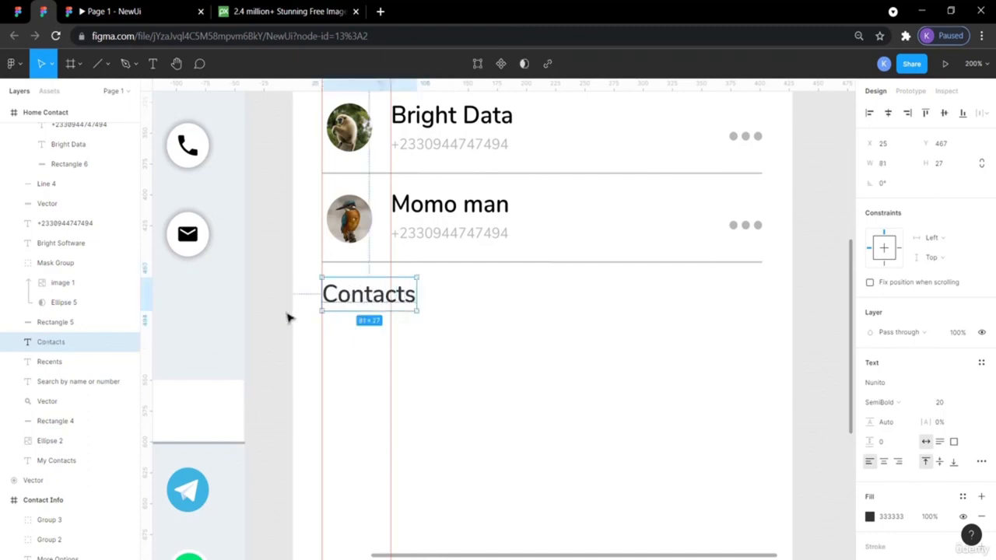
pyautogui.click(288, 326)
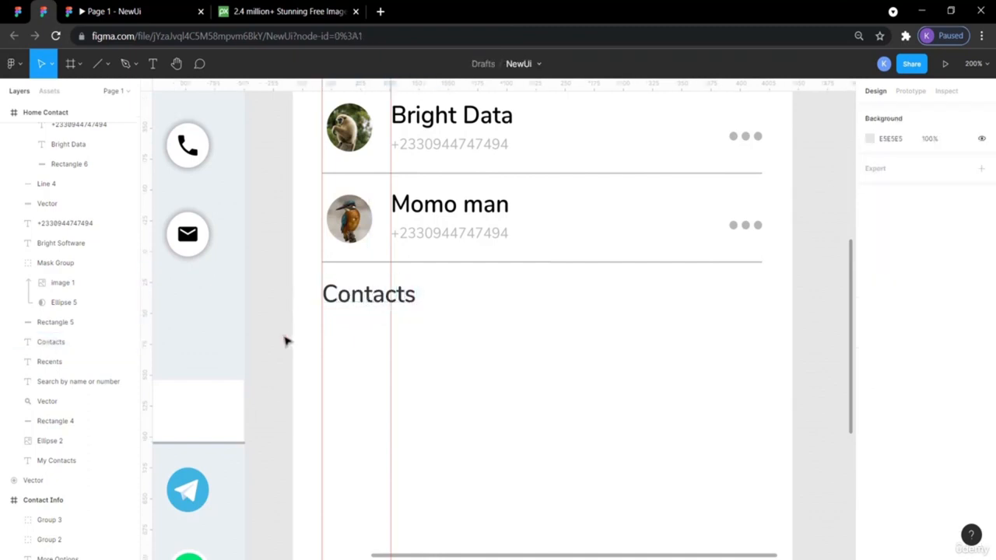
pyautogui.hotkey('shift', '0')
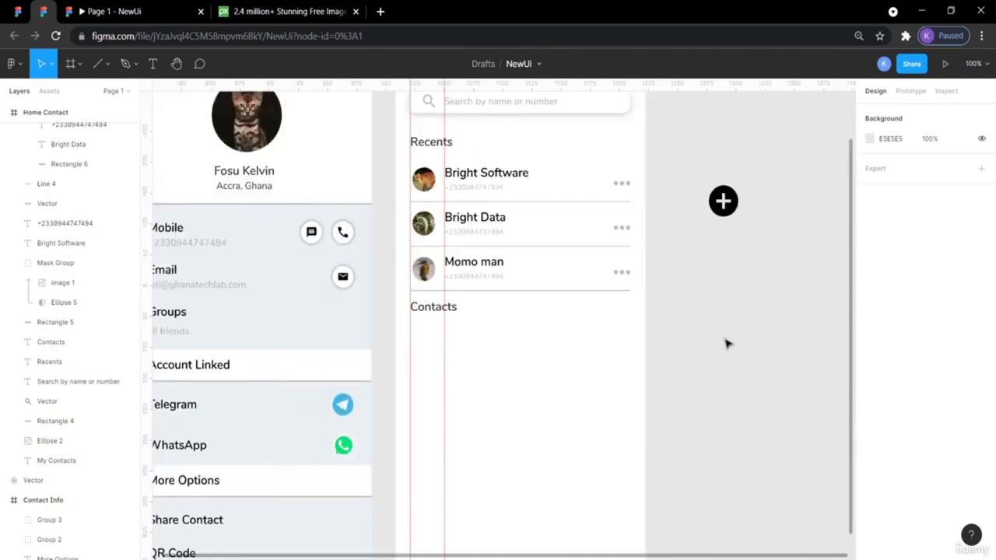
pyautogui.hotkey('ctrl', '+')
pyautogui.hotkey('ctrl', '+')
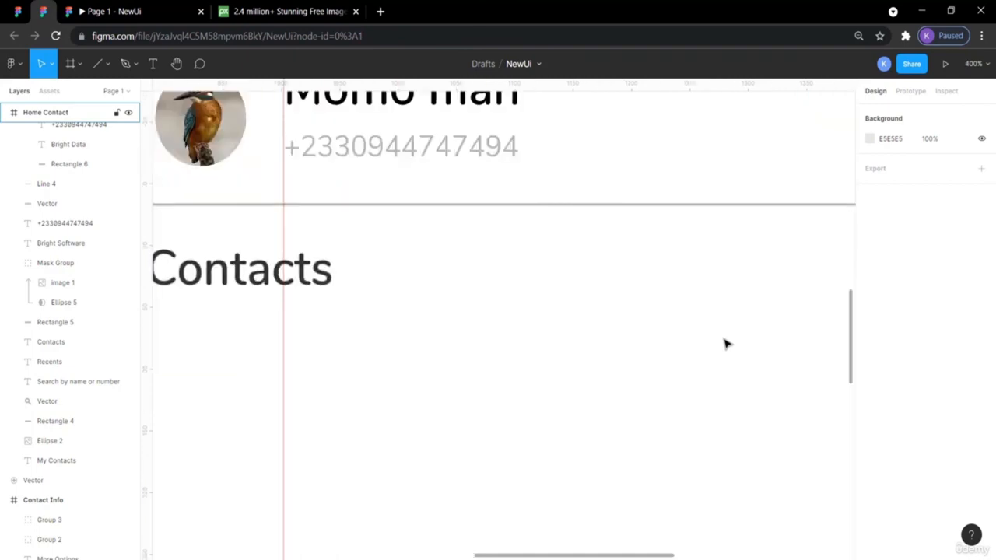
pyautogui.hotkey('ctrl', '-')
pyautogui.hotkey('ctrl', '-')
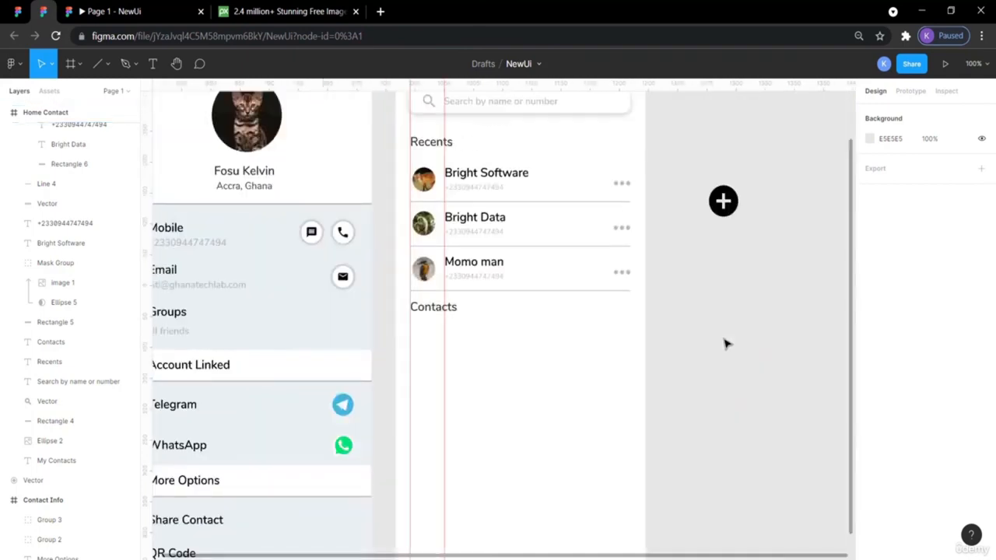
pyautogui.hotkey('ctrl', '+')
pyautogui.hotkey('ctrl', '+')
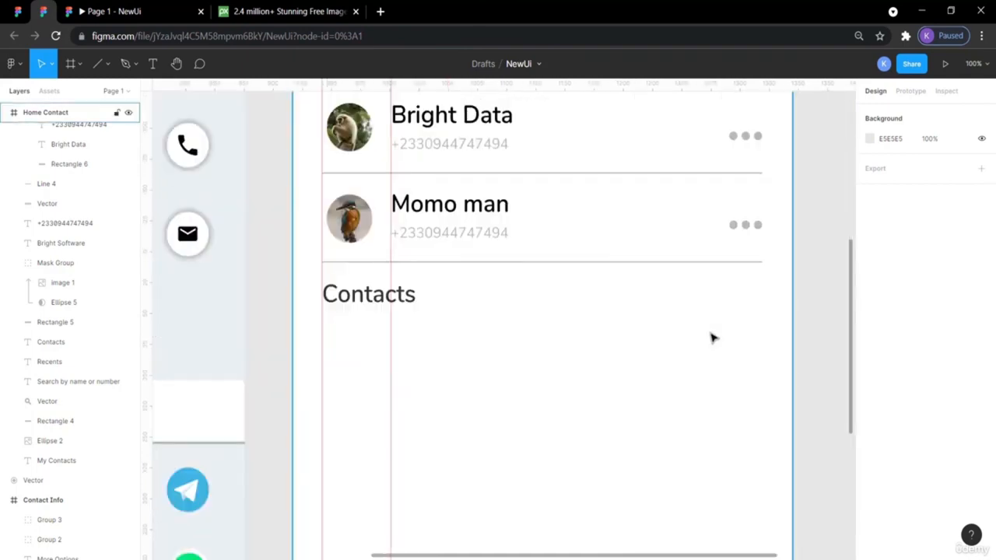
pyautogui.hscroll(-5, 713, 338)
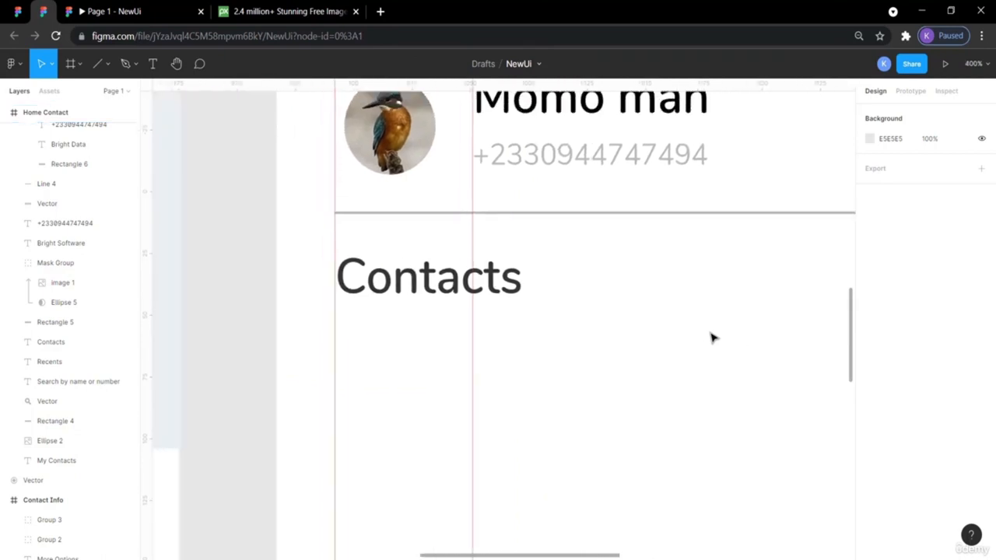
pyautogui.scroll(3, 713, 338)
pyautogui.scroll(3, 713, 338)
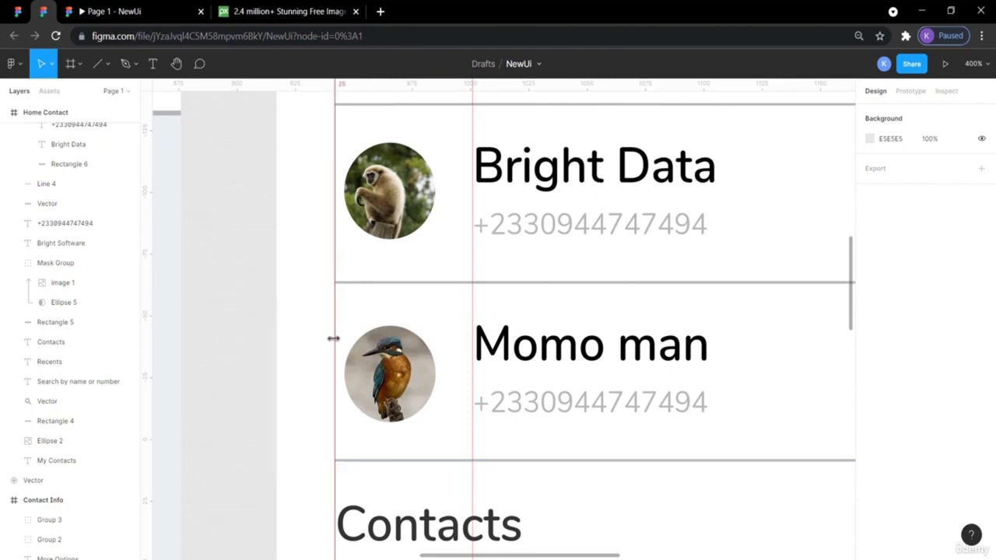
pyautogui.scroll(-8, 333, 338)
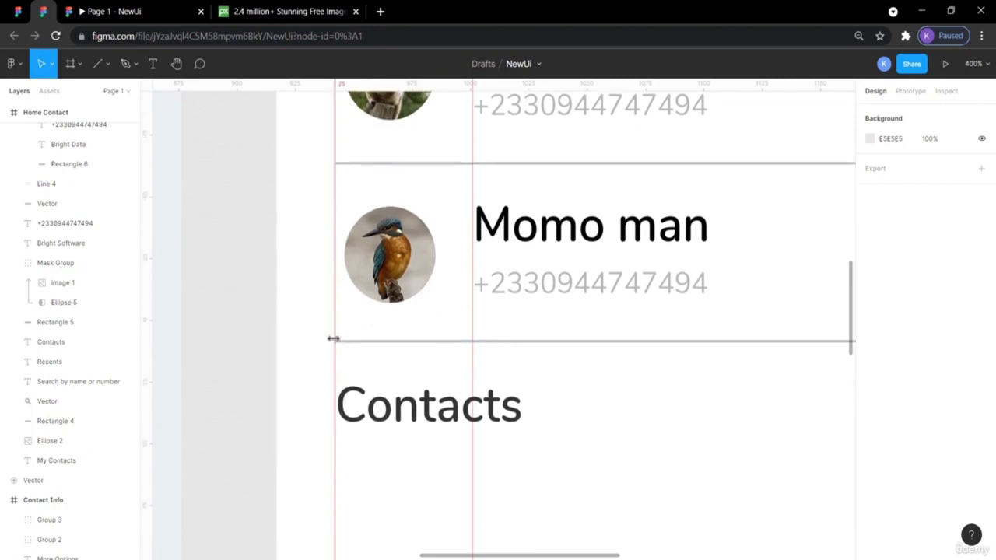
pyautogui.hscroll(3, 335, 341)
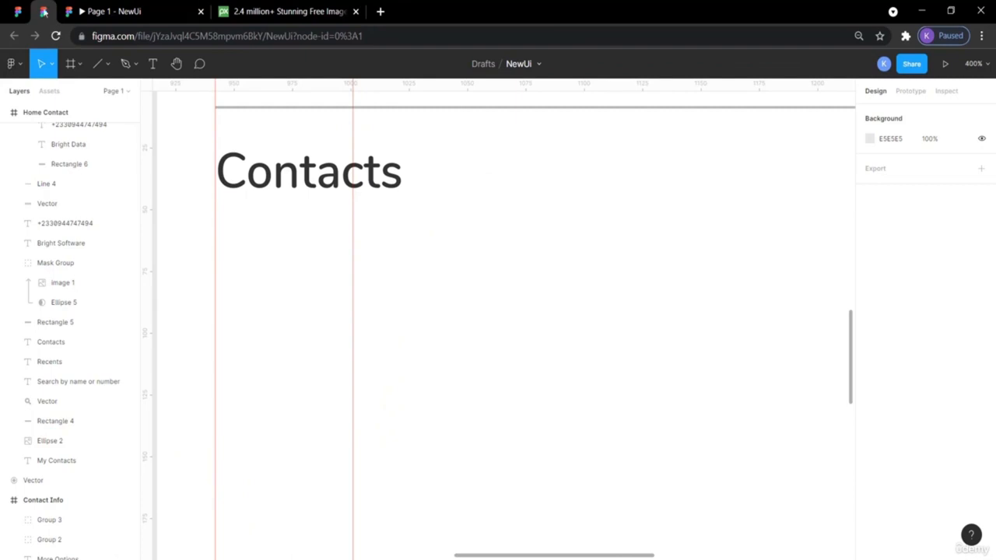
pyautogui.click(18, 11)
pyautogui.scroll(-3, 368, 361)
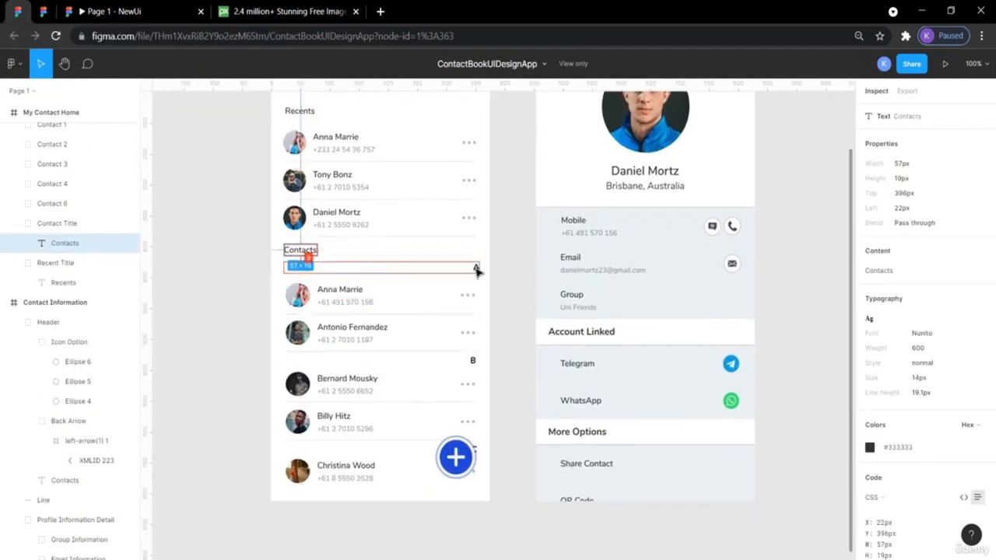
pyautogui.click(228, 327)
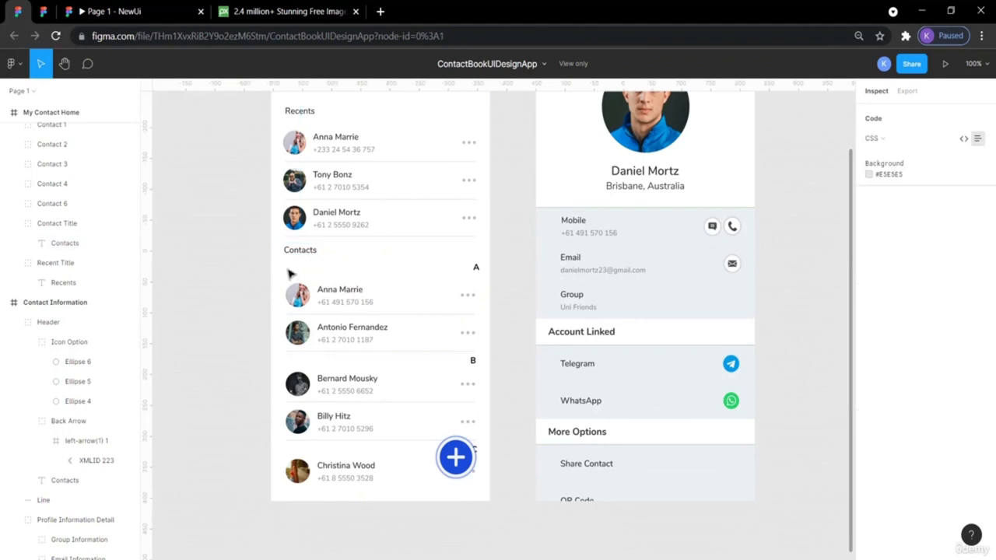
pyautogui.click(298, 303)
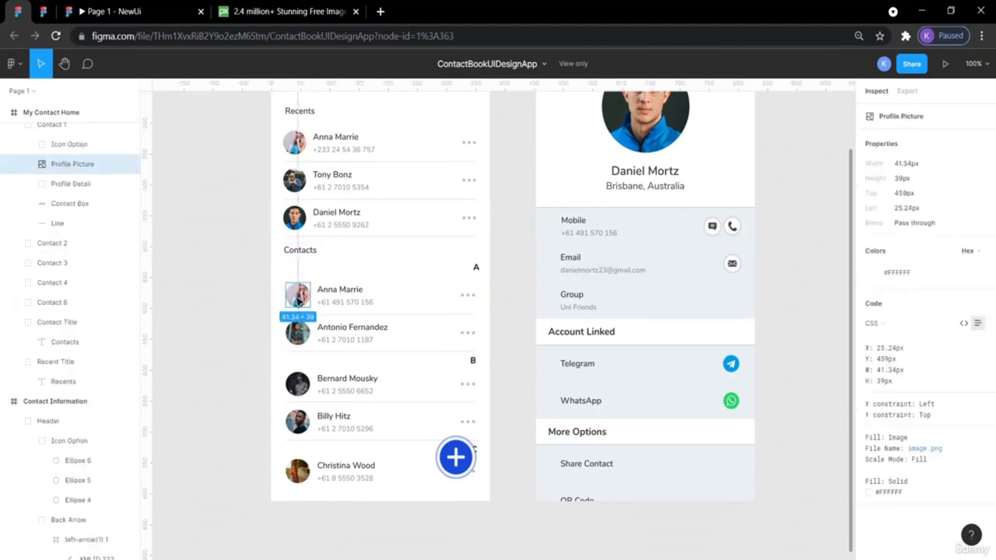
pyautogui.click(302, 282)
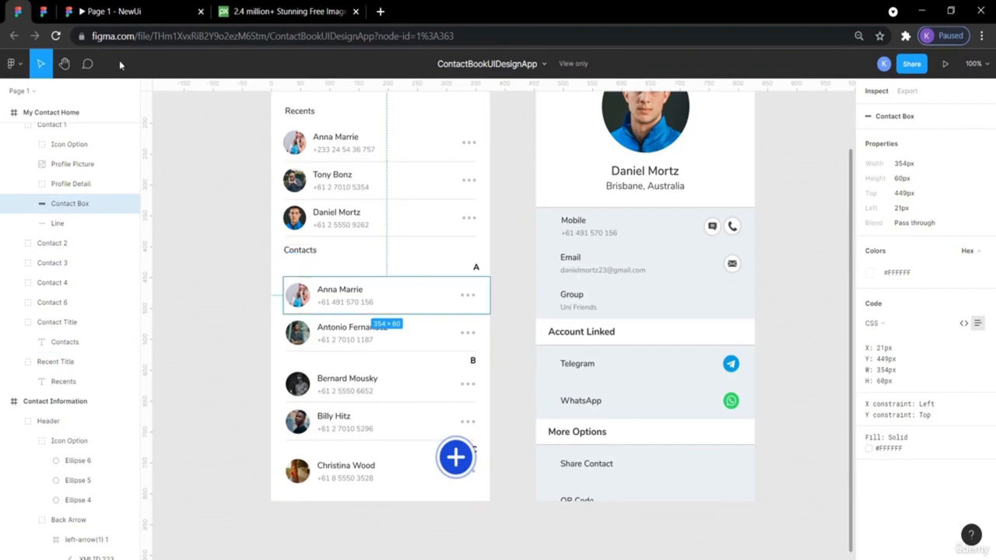
pyautogui.click(43, 12)
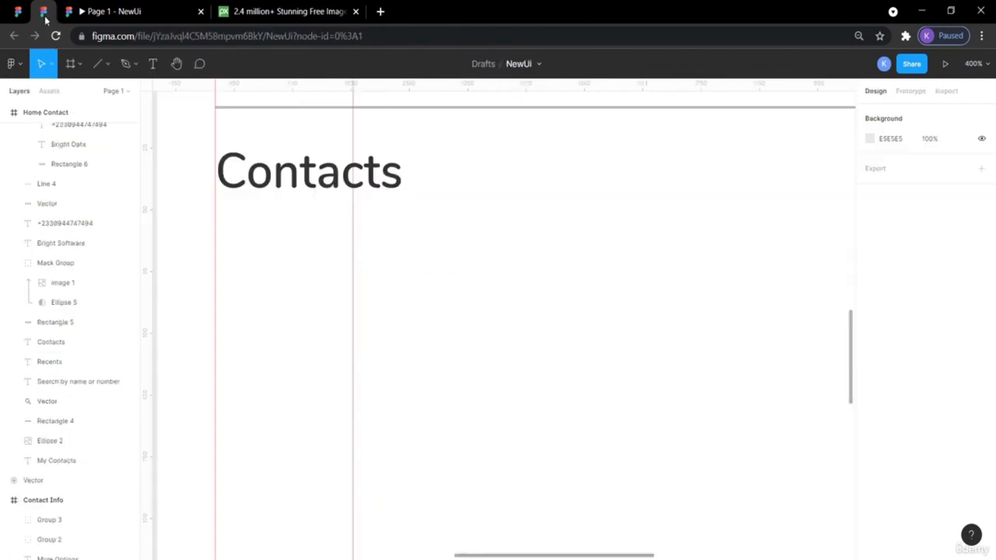
pyautogui.scroll(3, 324, 224)
pyautogui.click(325, 224)
pyautogui.scroll(2, 324, 224)
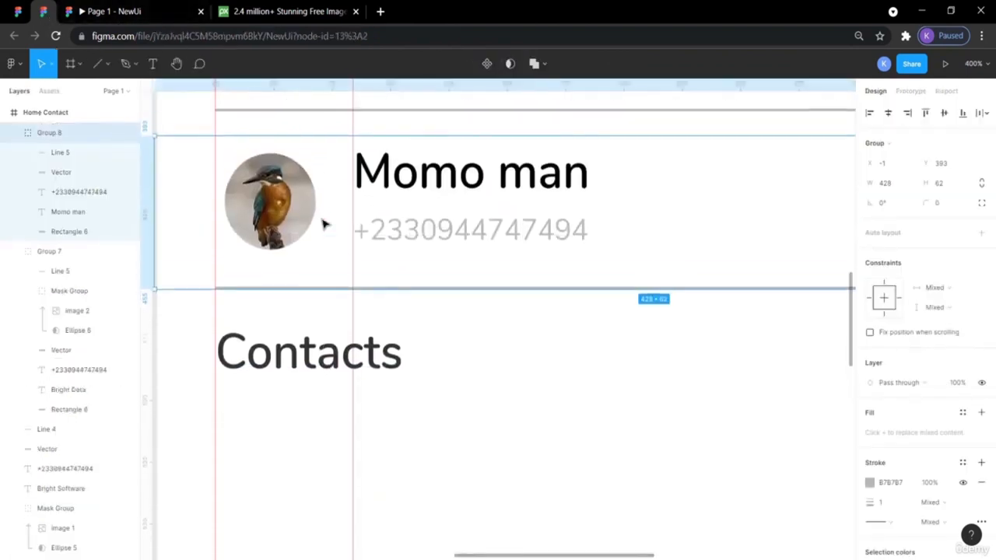
# - Paste a copy of the Momo man row and nudge it down below the Contacts heading
pyautogui.hotkey('ctrl', 'v')
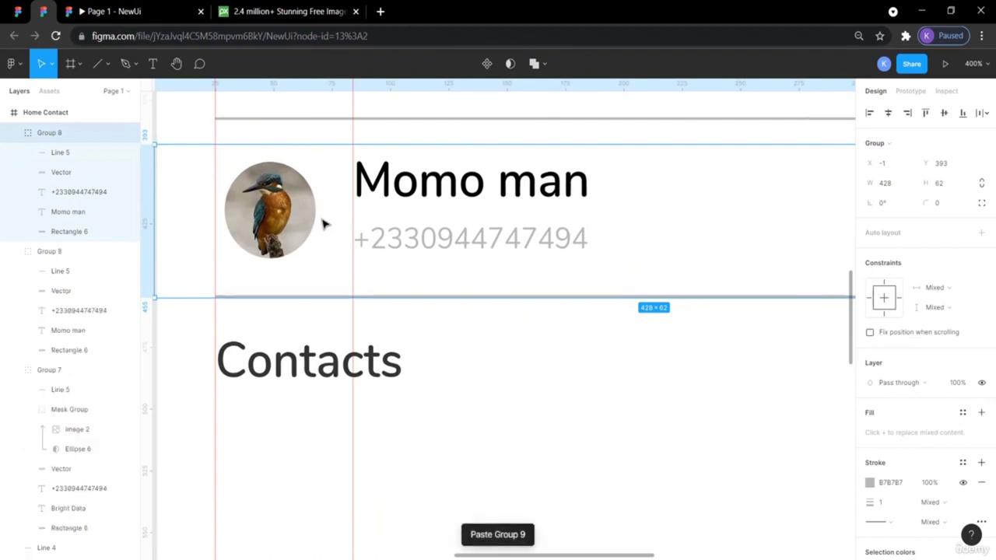
pyautogui.hotkey('shift', 'Down')
pyautogui.hotkey('shift', 'Down')
pyautogui.hotkey('shift', 'Down')
pyautogui.hotkey('shift', 'Down')
pyautogui.hotkey('shift', 'Down')
pyautogui.hotkey('shift', 'Down')
pyautogui.hotkey('shift', 'Down')
pyautogui.hotkey('shift', 'Down')
pyautogui.hotkey('shift', 'Down')
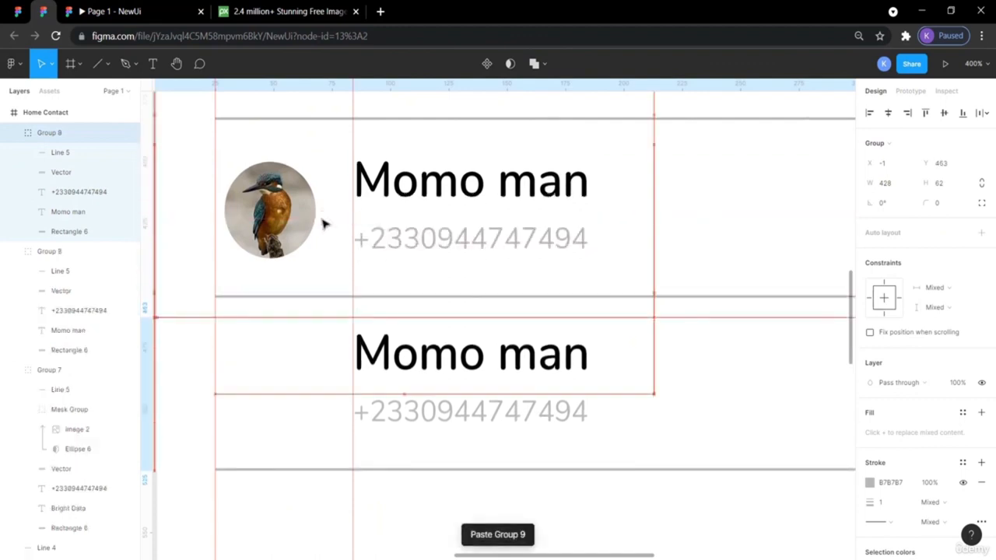
pyautogui.hotkey('shift', 'Down')
pyautogui.hotkey('shift', 'Down')
pyautogui.hotkey('shift', 'Down')
pyautogui.hotkey('shift', 'Down')
pyautogui.scroll(-4, 325, 224)
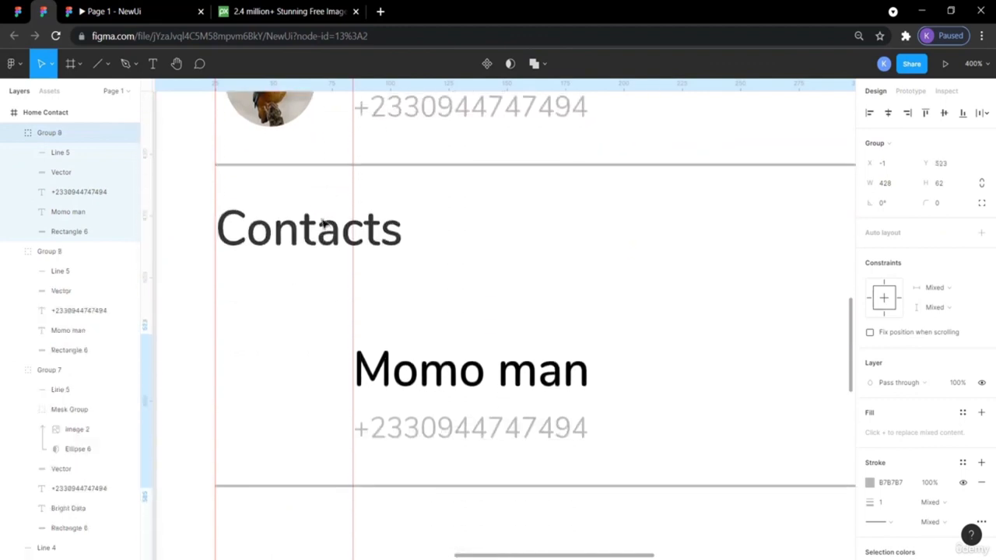
pyautogui.scroll(3, 325, 222)
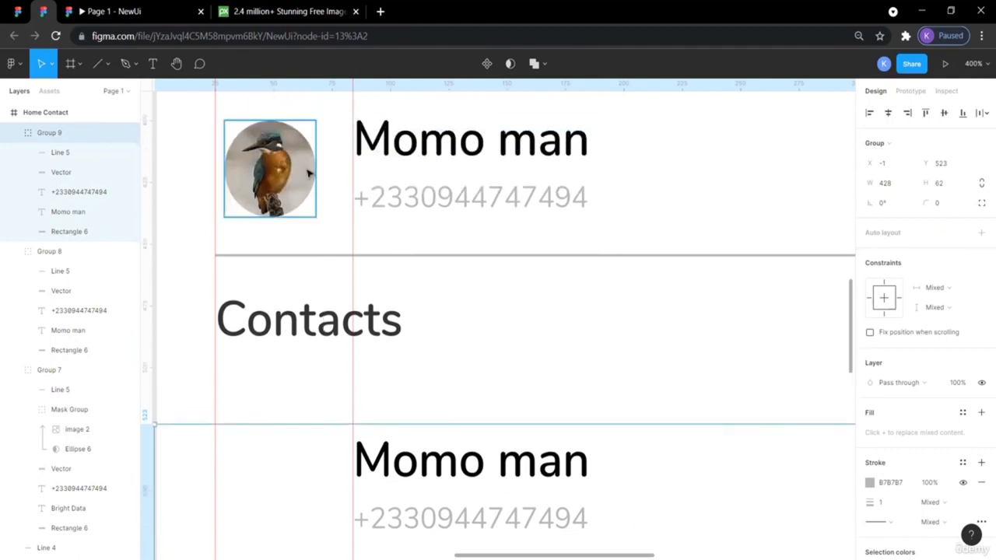
# - Paste a copy of the kingfisher avatar and nudge it into the new Momo man row
pyautogui.click(283, 178)
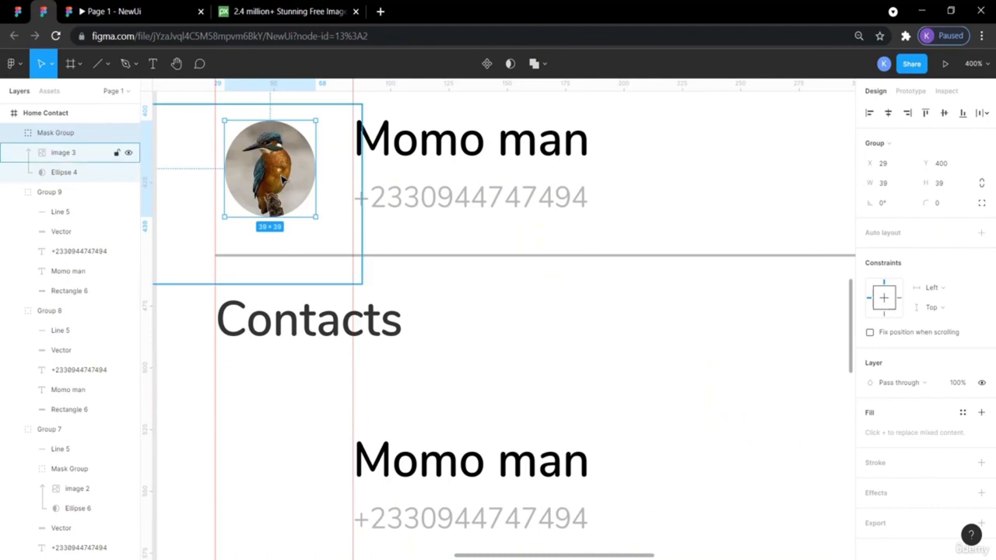
pyautogui.hotkey('ctrl', 'v')
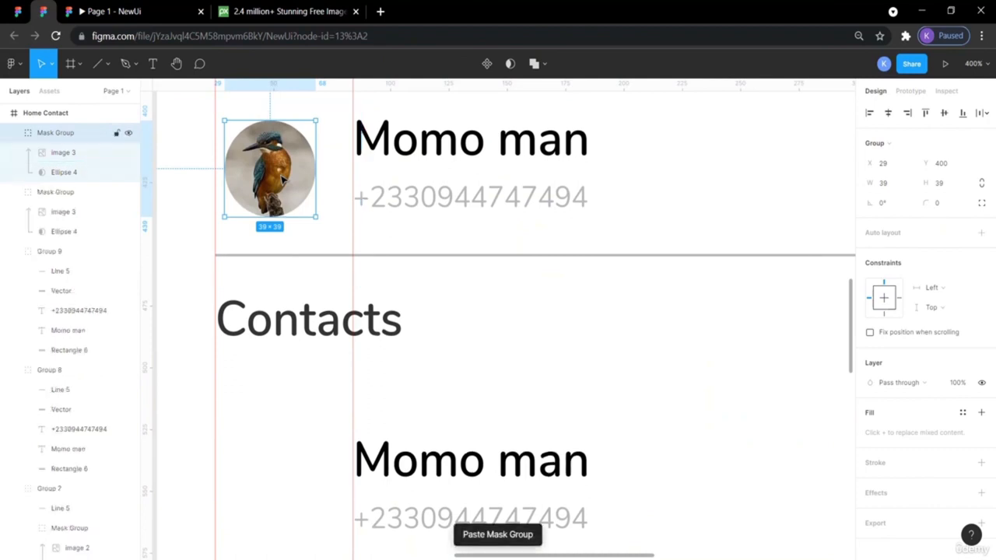
pyautogui.hotkey('shift', 'Down')
pyautogui.hotkey('shift', 'Down')
pyautogui.hotkey('shift', 'Down')
pyautogui.hotkey('shift', 'Down')
pyautogui.hotkey('shift', 'Down')
pyautogui.hotkey('shift', 'Down')
pyautogui.hotkey('shift', 'Down')
pyautogui.hotkey('shift', 'Down')
pyautogui.hotkey('shift', 'Down')
pyautogui.hotkey('shift', 'Down')
pyautogui.hotkey('shift', 'Down')
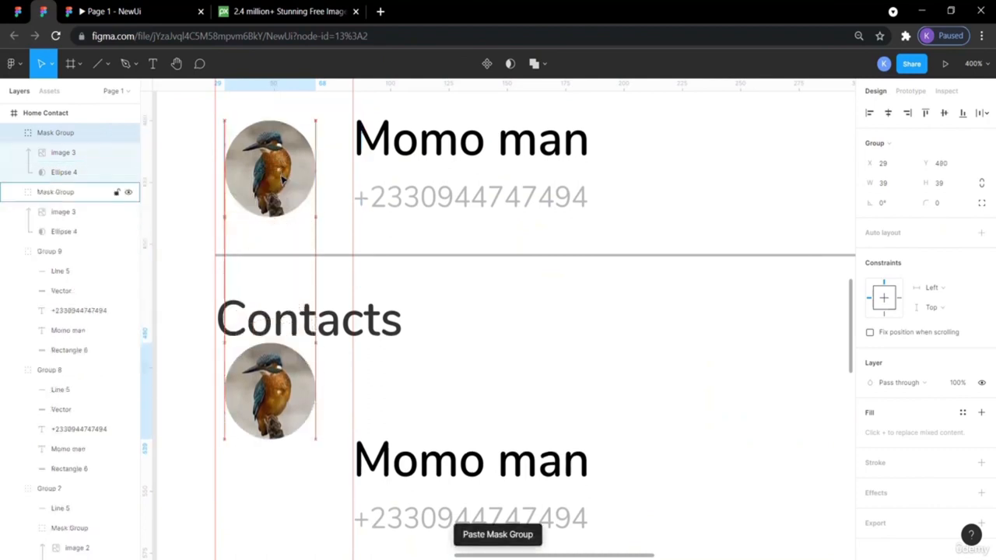
pyautogui.hotkey('shift', 'Down')
pyautogui.hotkey('shift', 'Down')
pyautogui.scroll(-4, 281, 178)
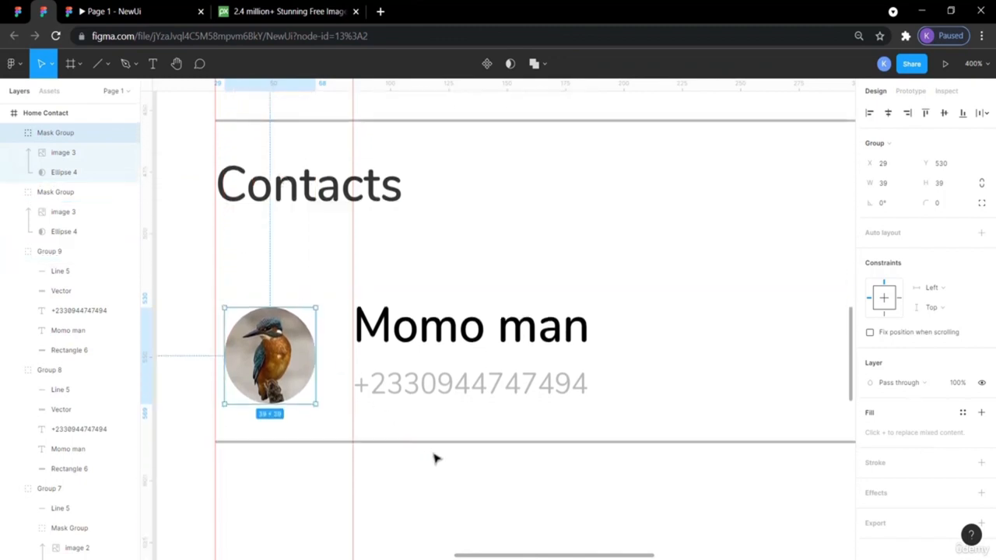
pyautogui.click(438, 488)
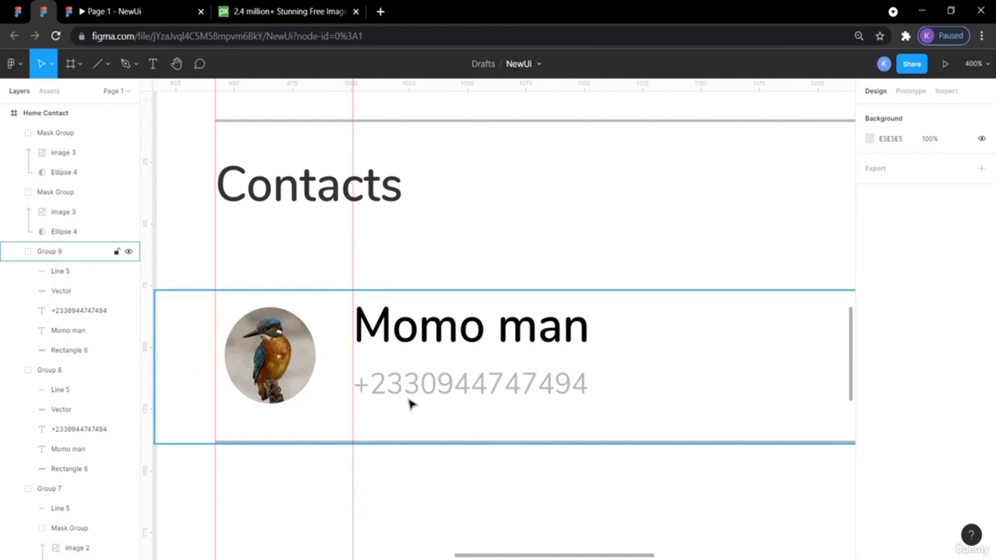
# - Edit the Contacts row's name text, deleting ' man' so 'Momo man' reads 'Momo'
pyautogui.hscroll(2, 411, 403)
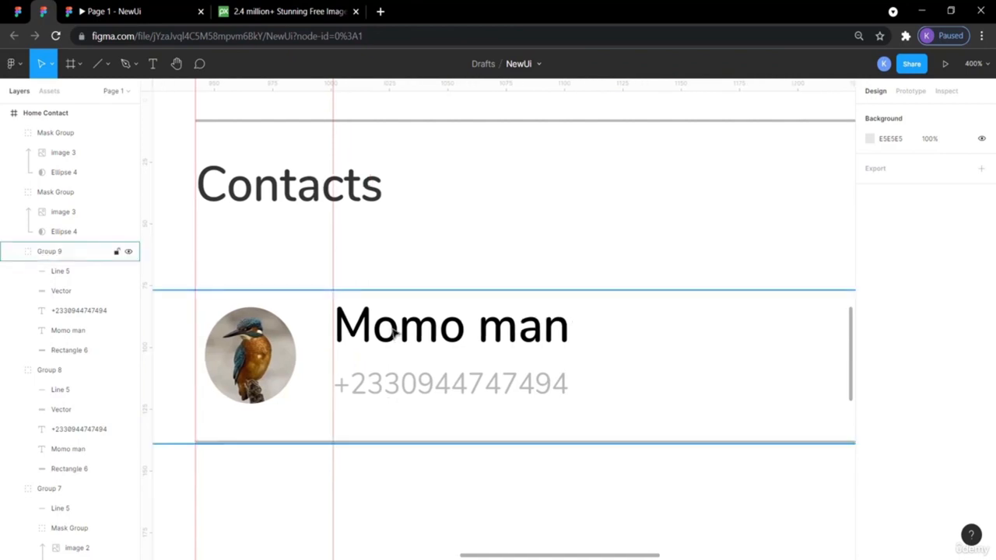
pyautogui.click(424, 383)
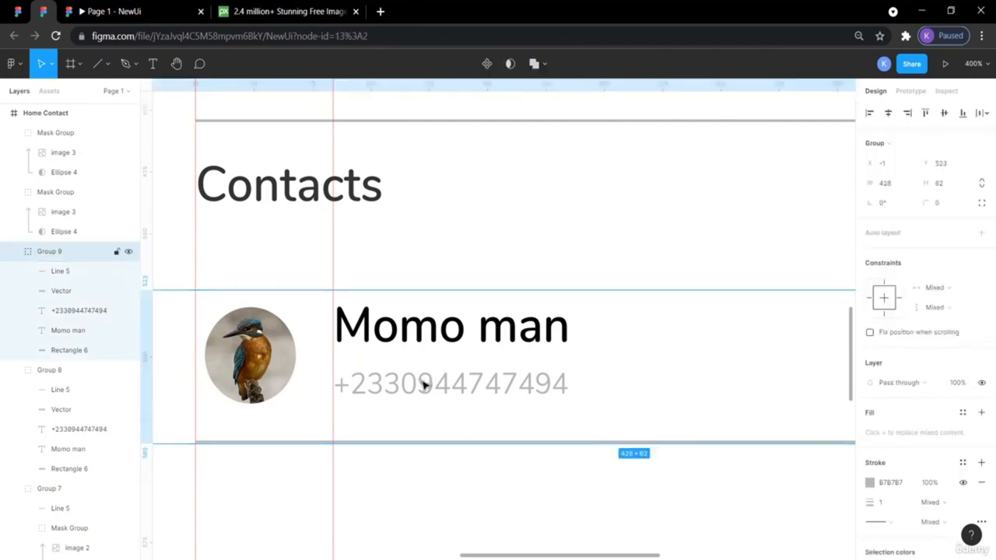
pyautogui.doubleClick(424, 383)
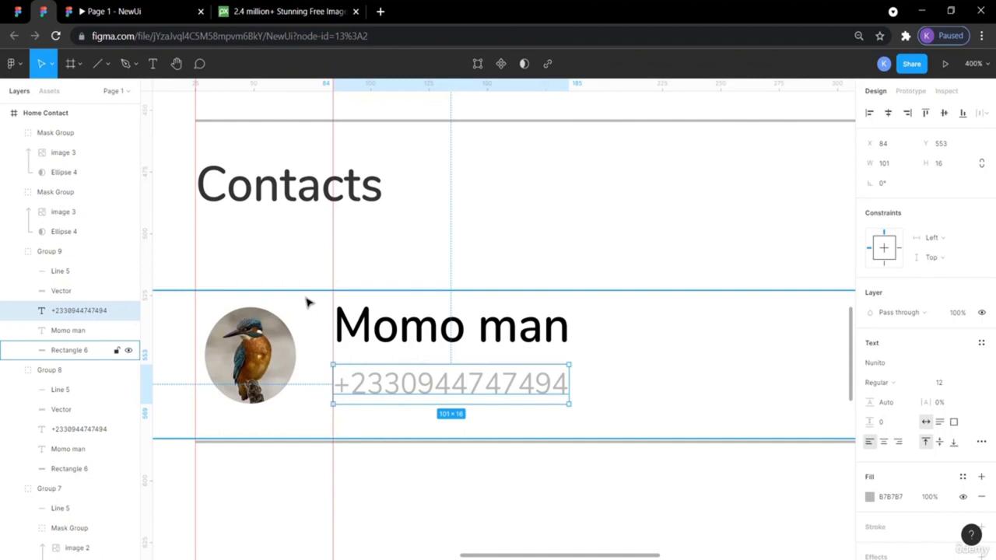
pyautogui.click(402, 484)
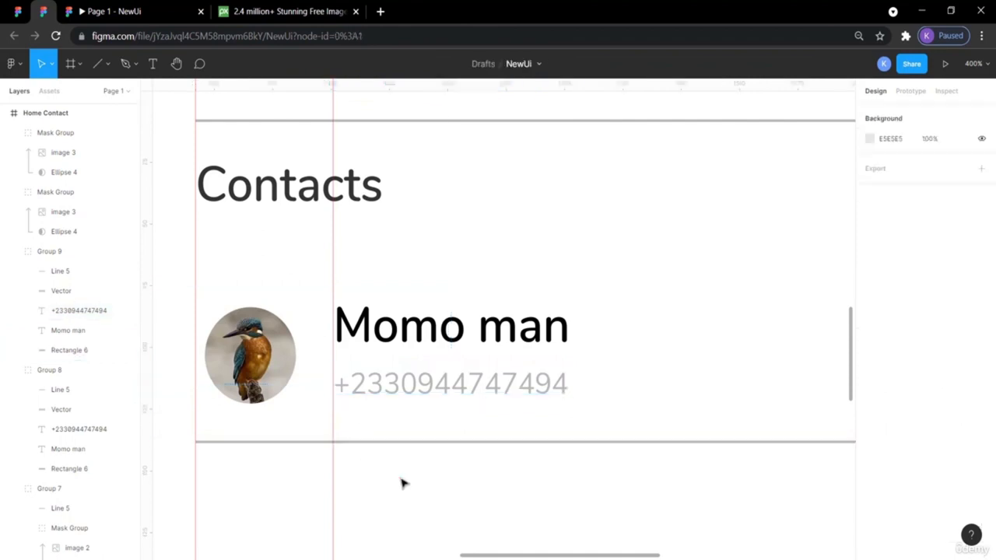
pyautogui.hscroll(-3, 402, 483)
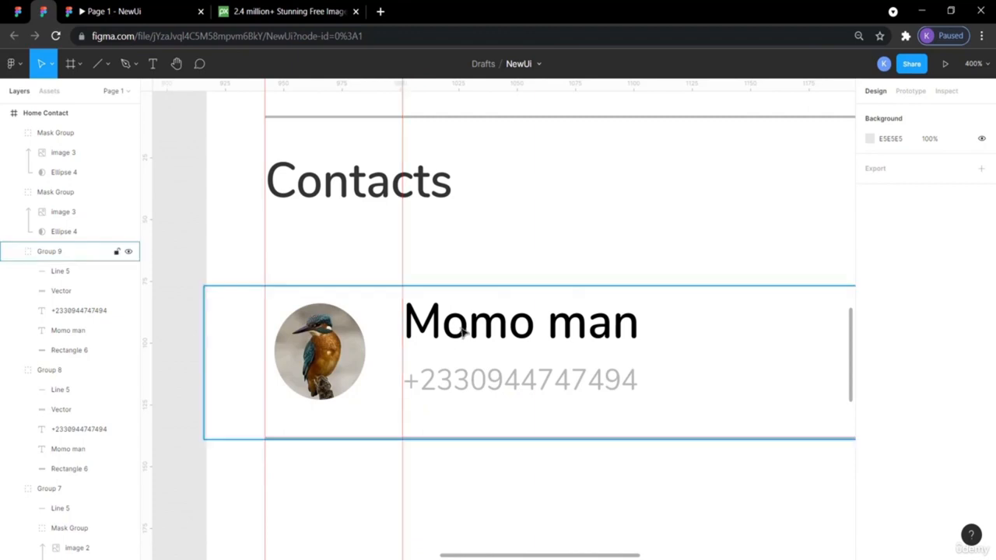
pyautogui.doubleClick(612, 329)
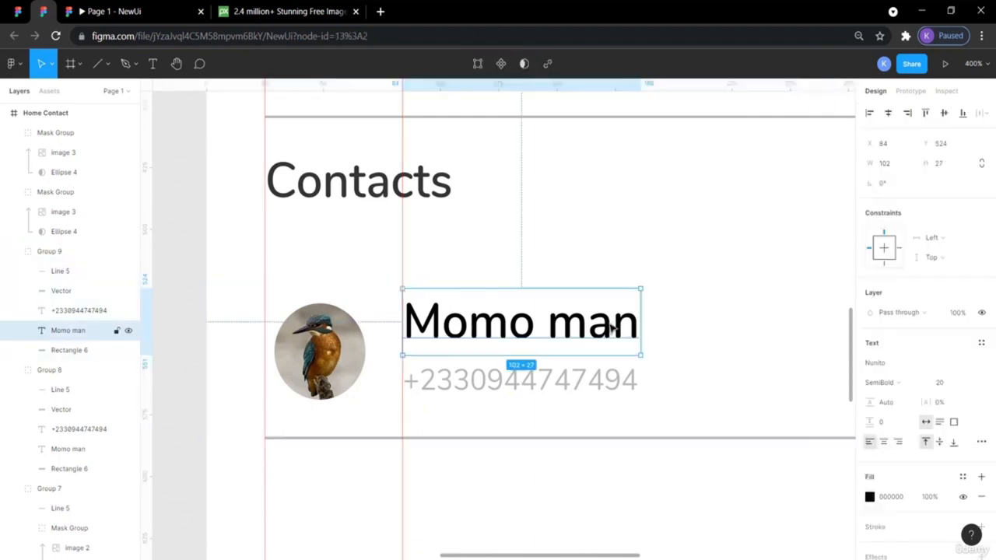
pyautogui.doubleClick(607, 328)
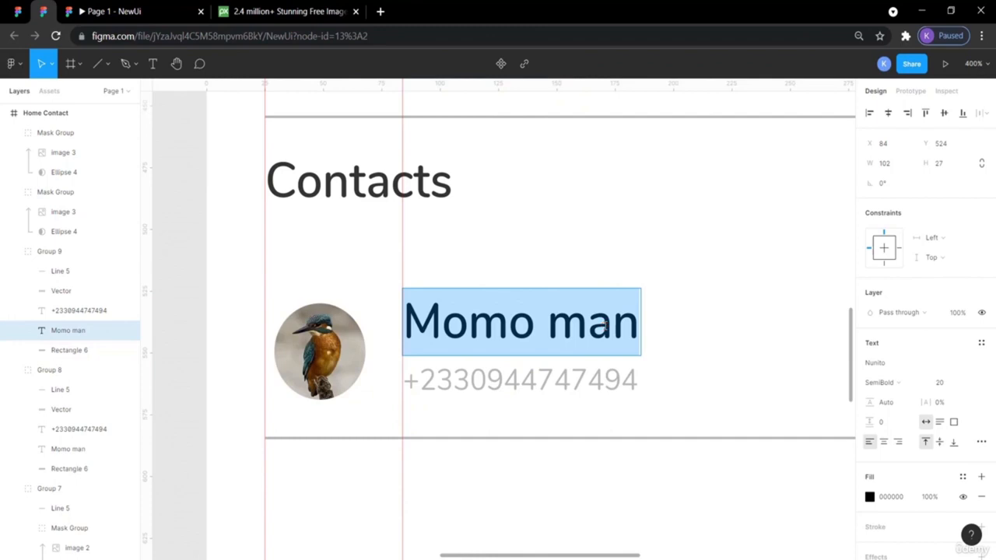
pyautogui.click(640, 327)
pyautogui.press('BackSpace')
pyautogui.press('BackSpace')
pyautogui.press('BackSpace')
pyautogui.press('BackSpace')
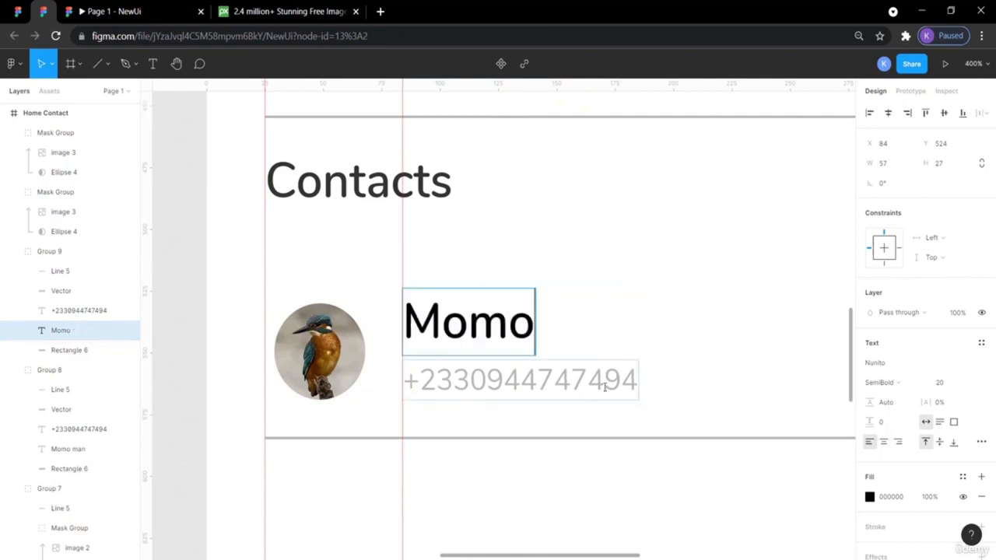
pyautogui.press('Escape')
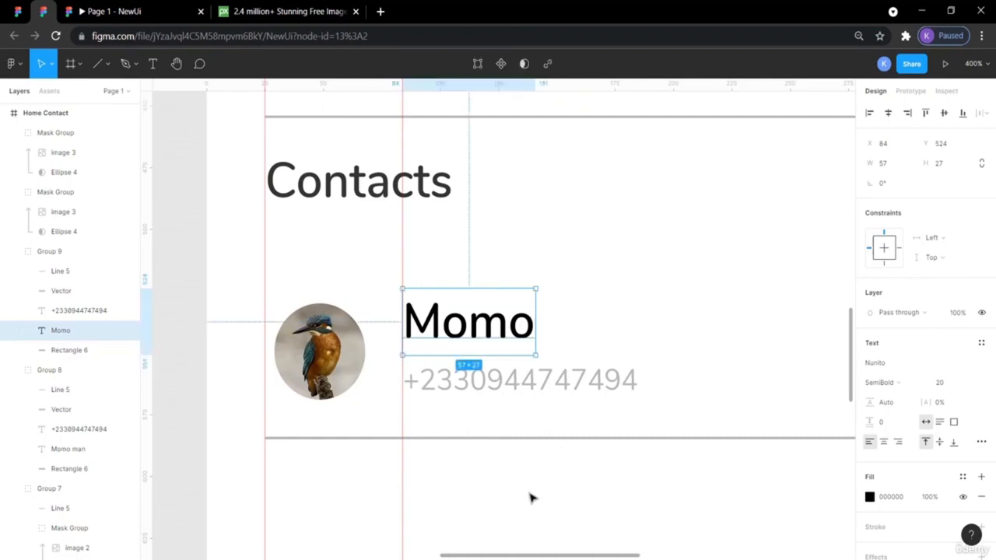
pyautogui.scroll(10, 529, 498)
pyautogui.scroll(4, 531, 498)
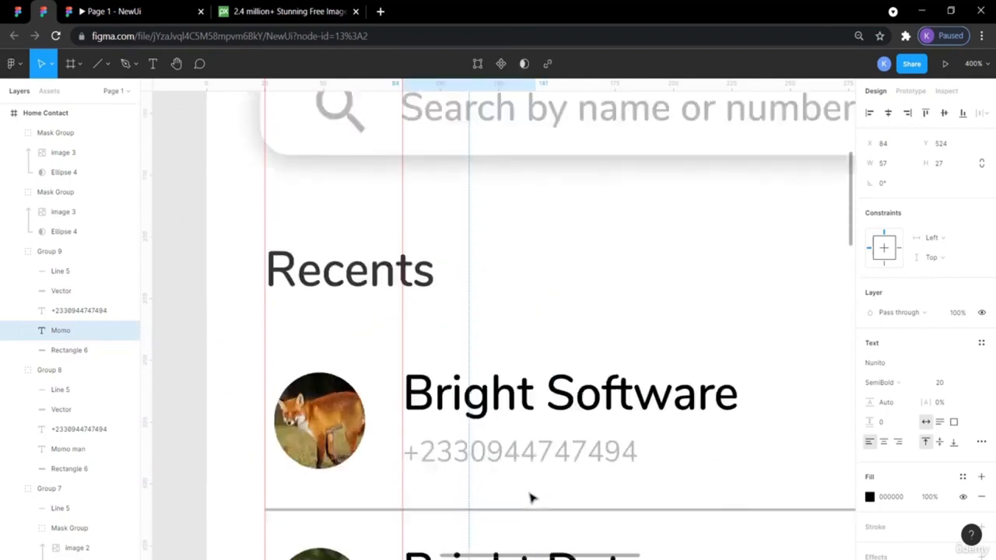
# - Look over the Contacts section, then switch to the ContactBookUIDesignApp reference file
pyautogui.scroll(-3, 532, 497)
pyautogui.scroll(-3, 532, 498)
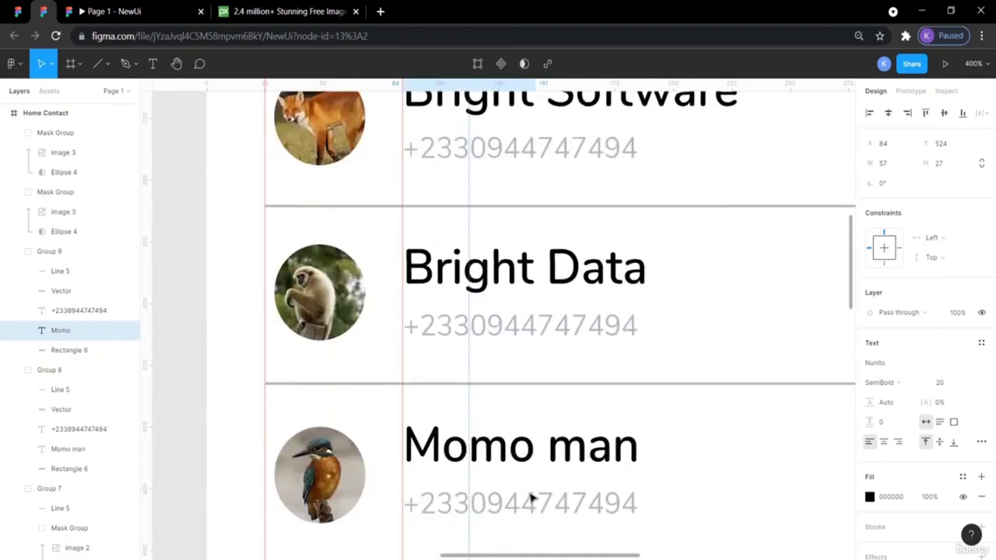
pyautogui.scroll(-7, 532, 497)
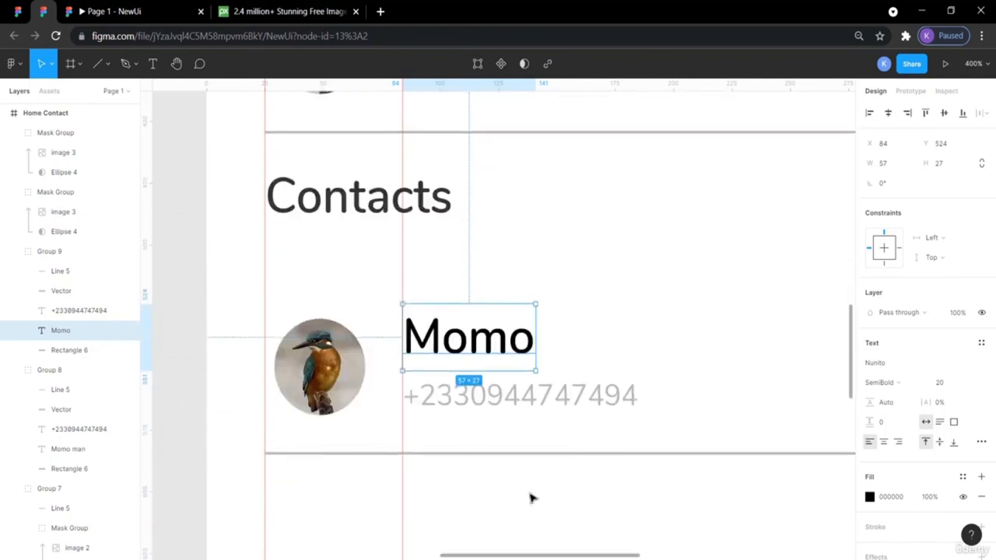
pyautogui.click(545, 400)
pyautogui.click(454, 511)
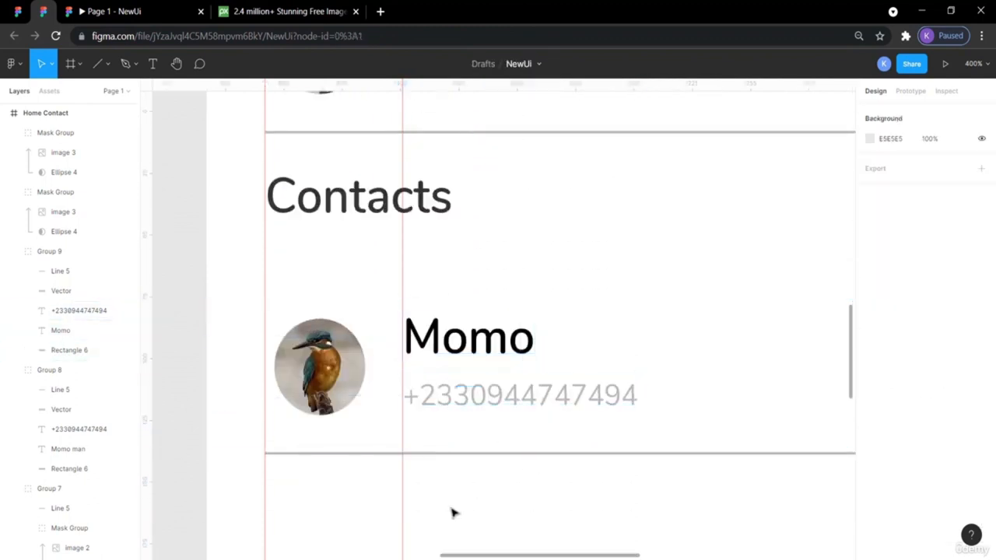
pyautogui.scroll(-2, 454, 513)
pyautogui.scroll(-2, 454, 513)
pyautogui.hscroll(1, 454, 513)
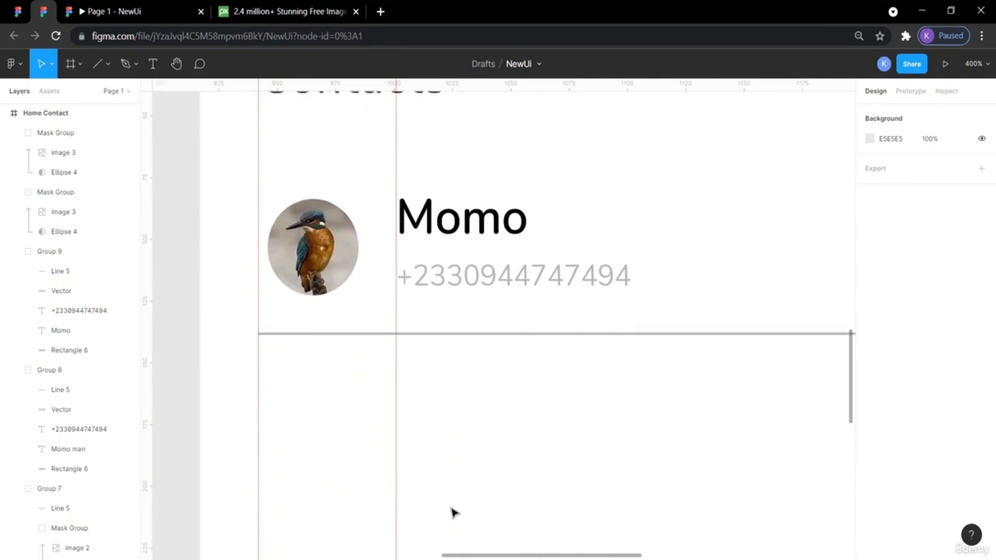
pyautogui.scroll(3, 405, 451)
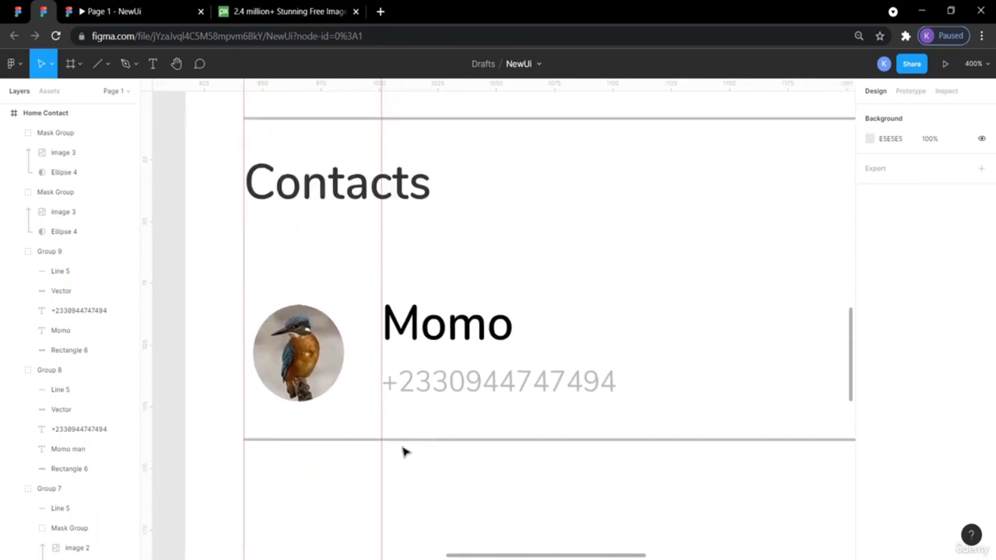
pyautogui.hscroll(3, 405, 451)
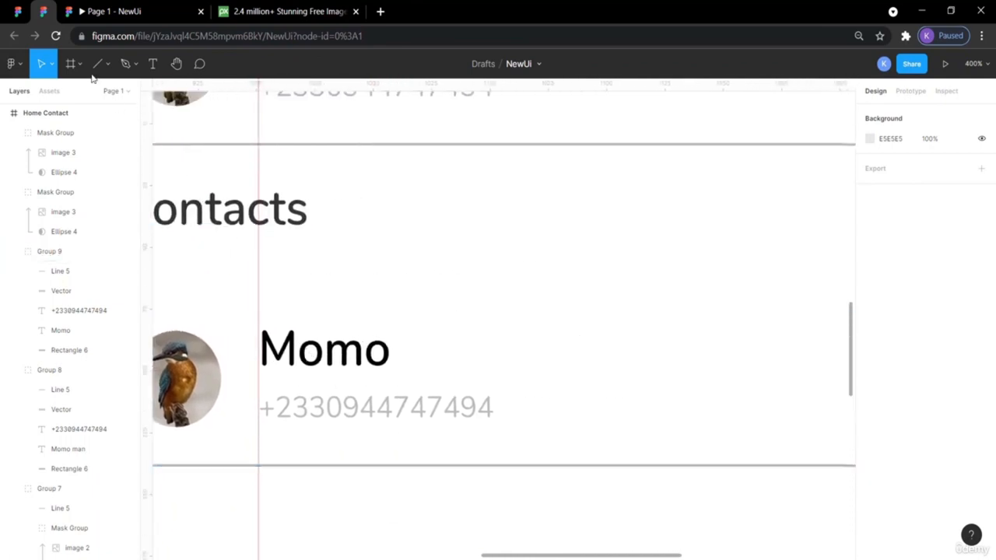
pyautogui.click(26, 18)
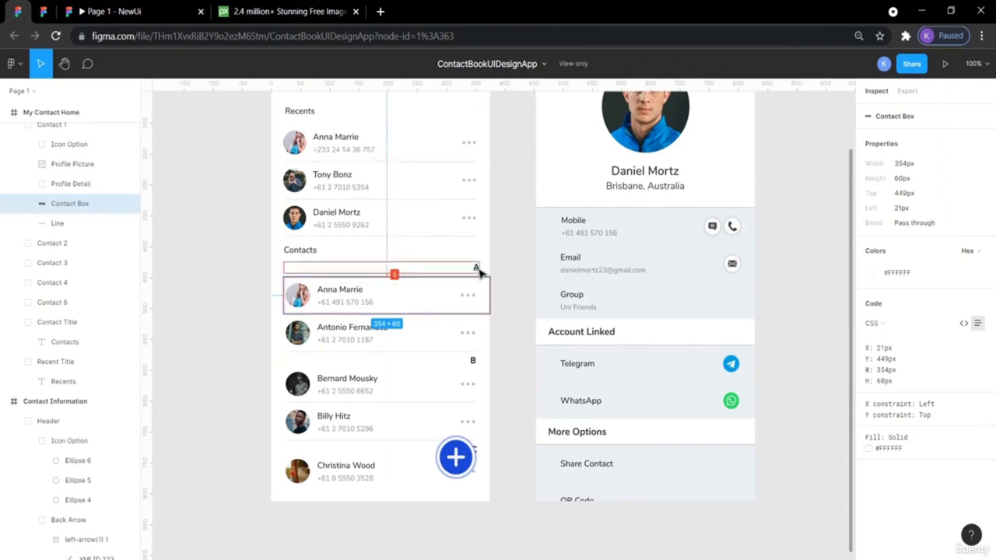
# - Inspect the reference's 'A' letter heading, then return to the NewUi My Contacts screen
pyautogui.click(479, 269)
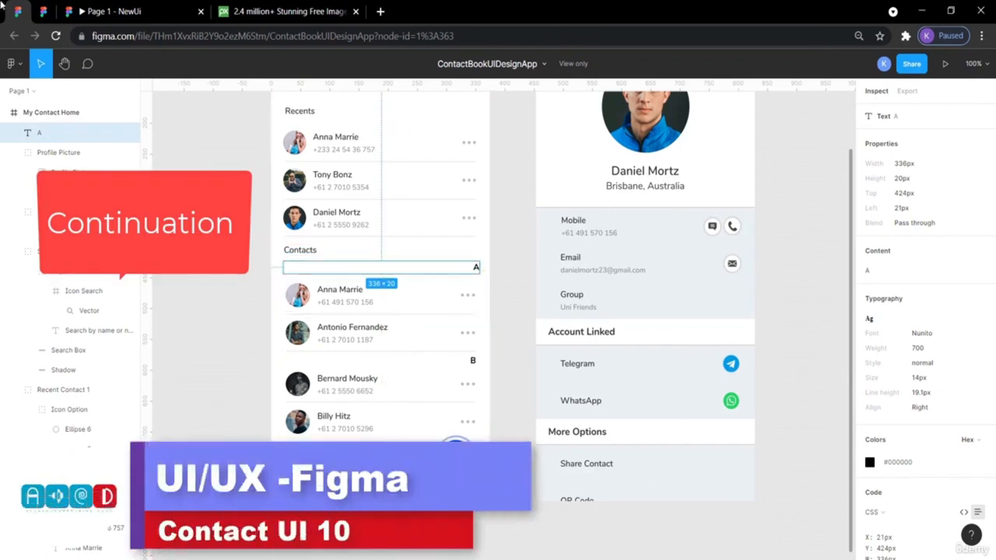
pyautogui.click(43, 11)
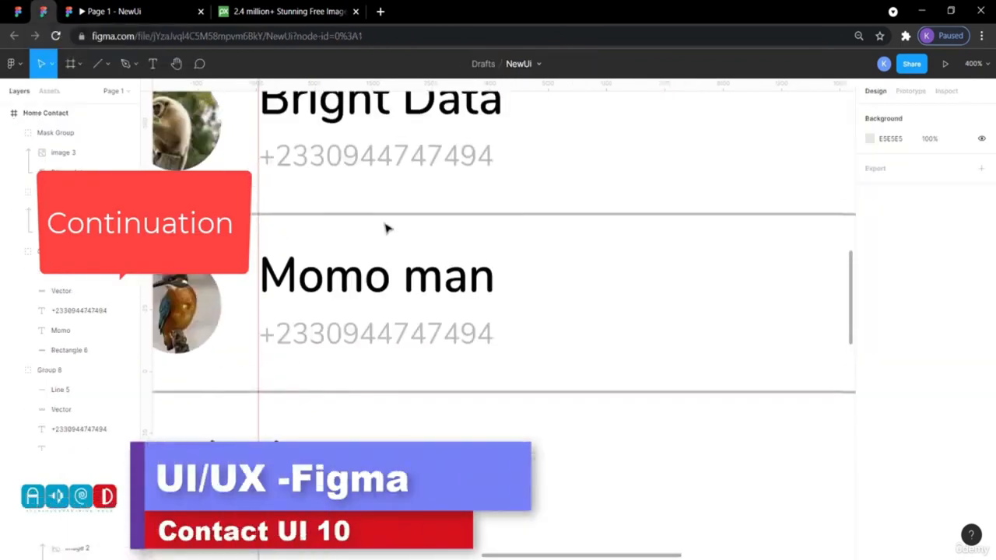
pyautogui.hscroll(-5, 387, 228)
pyautogui.scroll(-8, 385, 226)
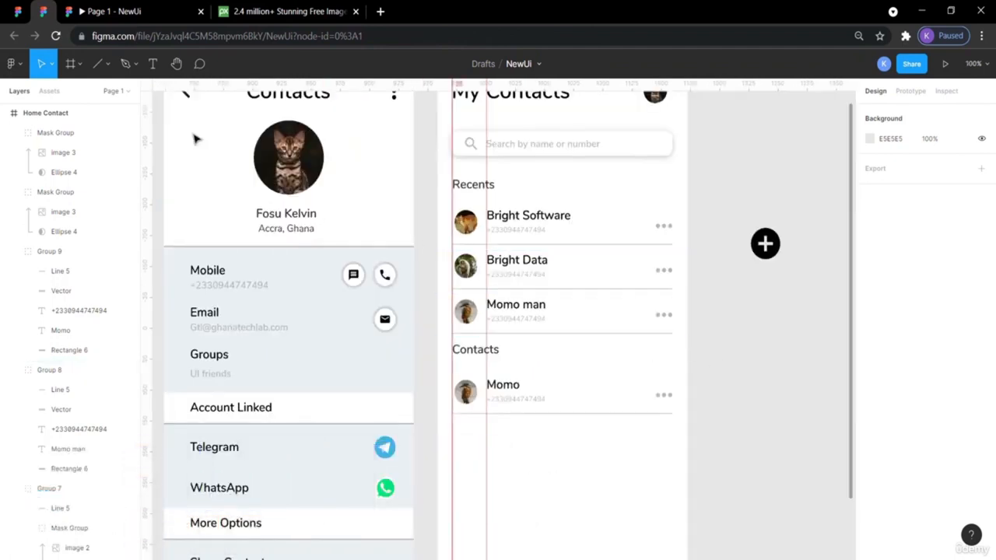
# - Draw a grey rectangle bar just below the Contacts heading
pyautogui.click(81, 67)
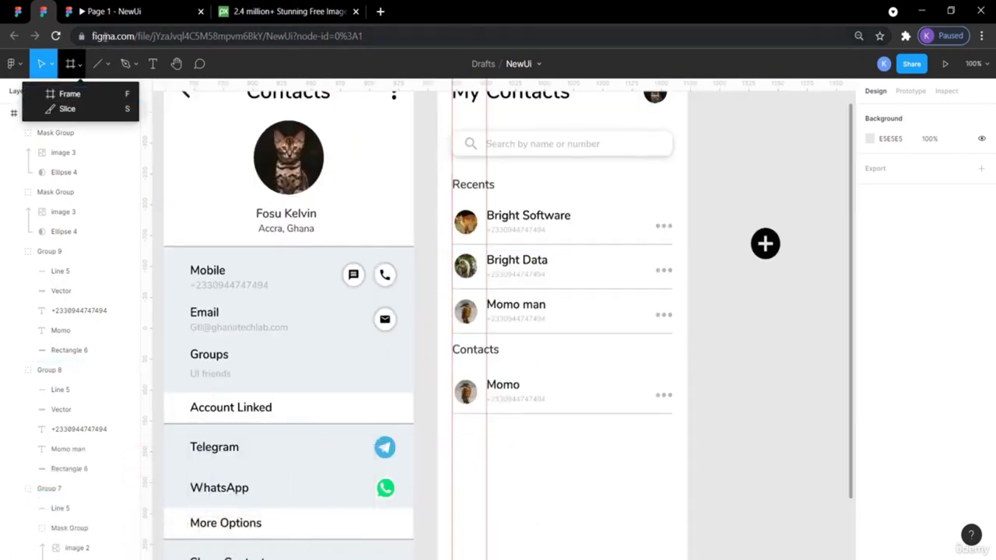
pyautogui.click(108, 68)
pyautogui.click(99, 93)
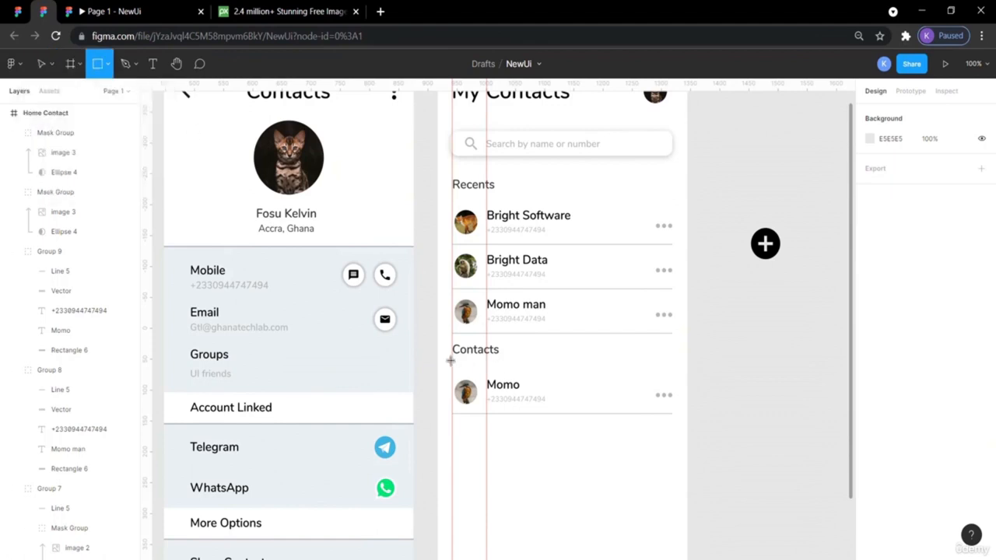
pyautogui.moveTo(452, 360); pyautogui.dragTo(678, 376)
pyautogui.click(767, 360)
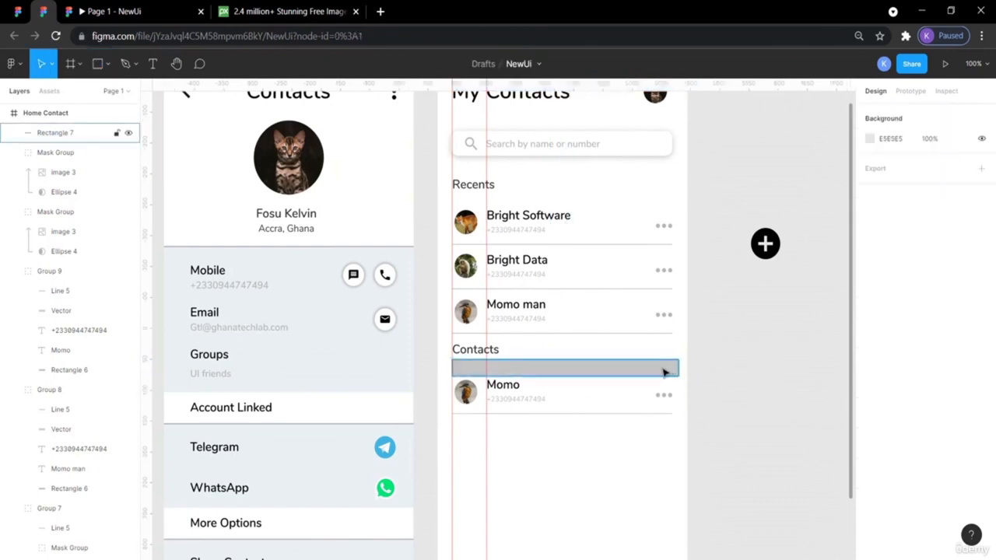
pyautogui.click(664, 372)
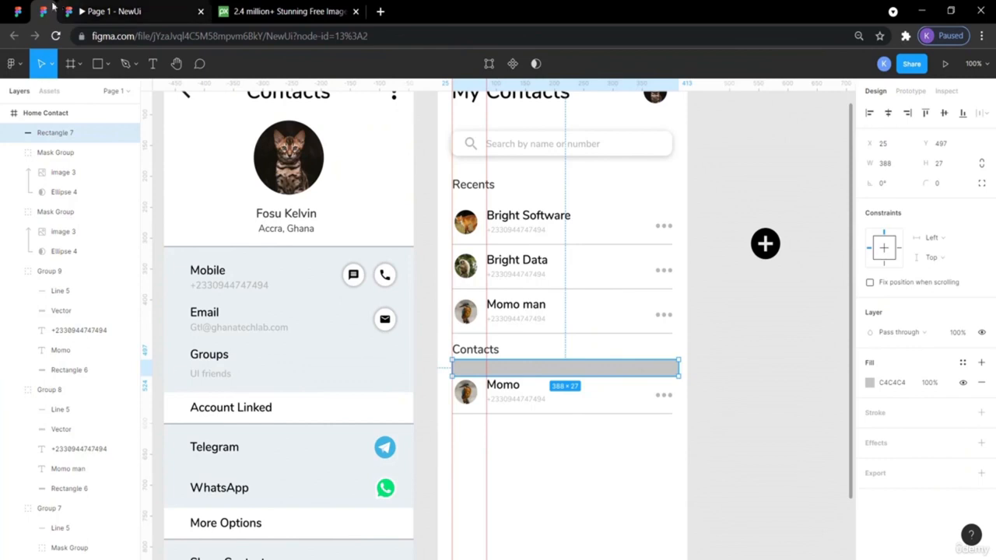
# - Check the reference design's 'A' heading size and spacing, then return to NewUi
pyautogui.click(20, 10)
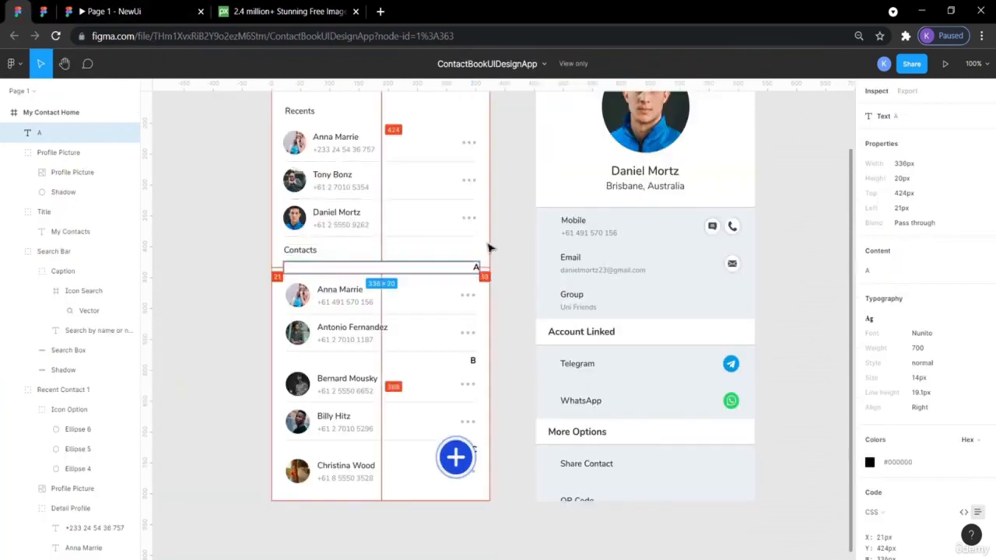
pyautogui.click(510, 260)
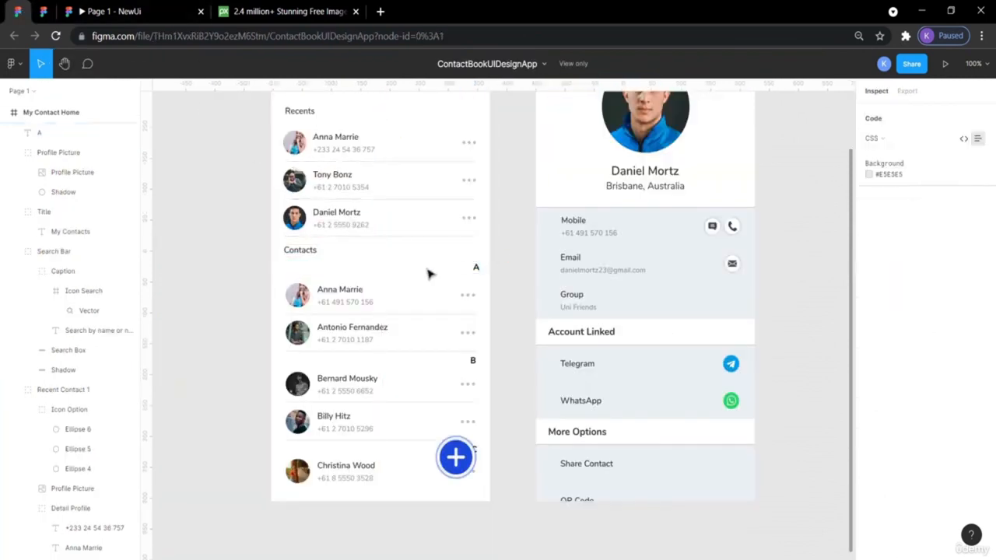
pyautogui.click(436, 274)
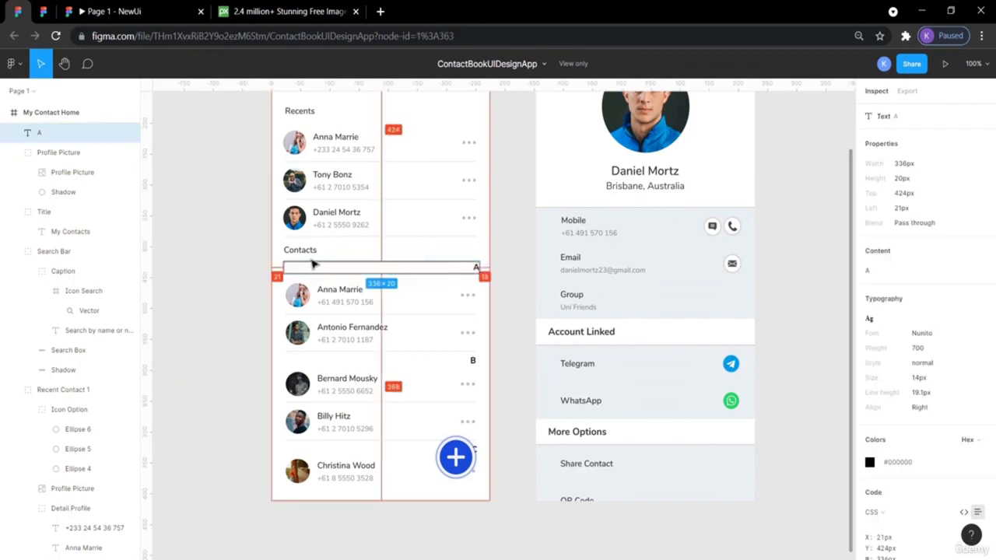
pyautogui.click(44, 12)
# - Nudge the whole Momo contact row down beneath the grey divider bar
pyautogui.click(751, 375)
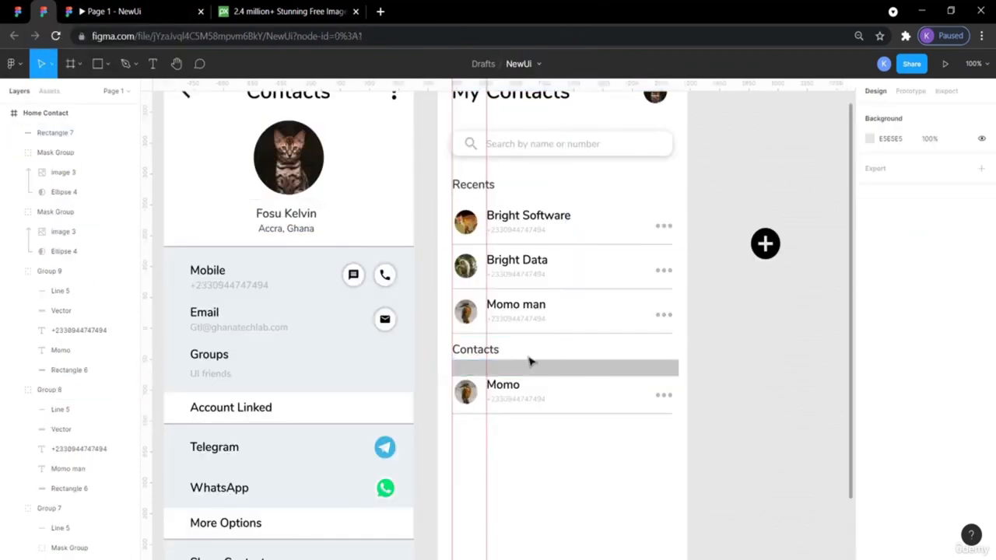
pyautogui.moveTo(681, 437); pyautogui.dragTo(461, 390)
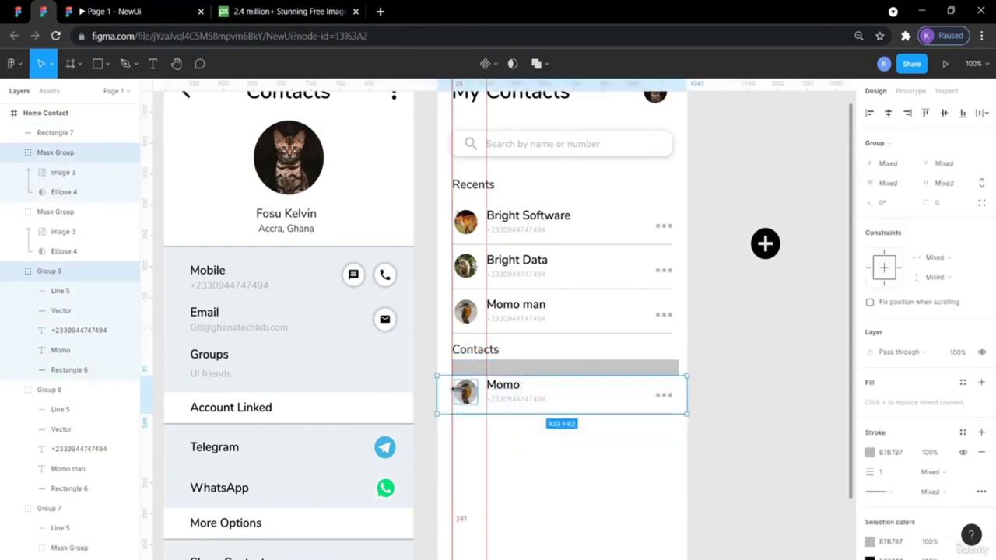
pyautogui.hotkey('shift', 'Down')
pyautogui.hotkey('shift', 'Down')
pyautogui.hotkey('shift', 'Down')
pyautogui.hotkey('shift', 'Down')
pyautogui.hotkey('shift', 'Down')
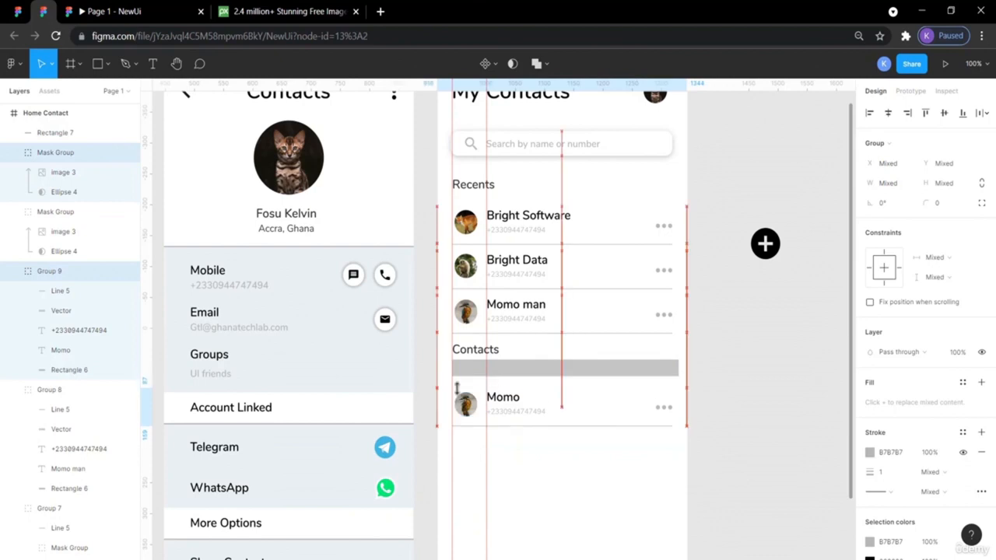
pyautogui.click(540, 371)
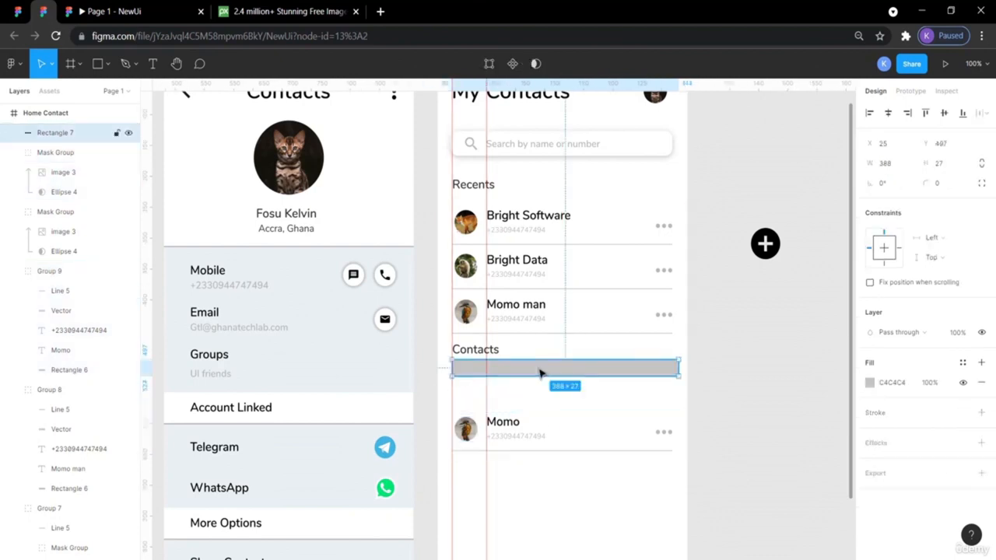
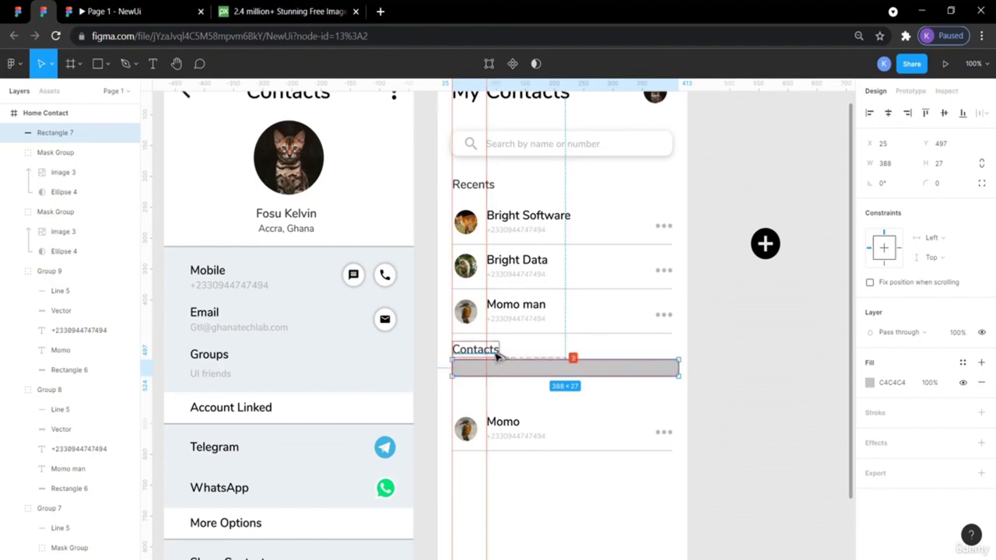
# - Nudge the bar under Contacts a few pixels lower and change its fill to white FFFFFF
pyautogui.press('Down')
pyautogui.press('Down')
pyautogui.press('Down')
pyautogui.press('Down')
pyautogui.press('Down')
pyautogui.press('Down')
pyautogui.press('Down')
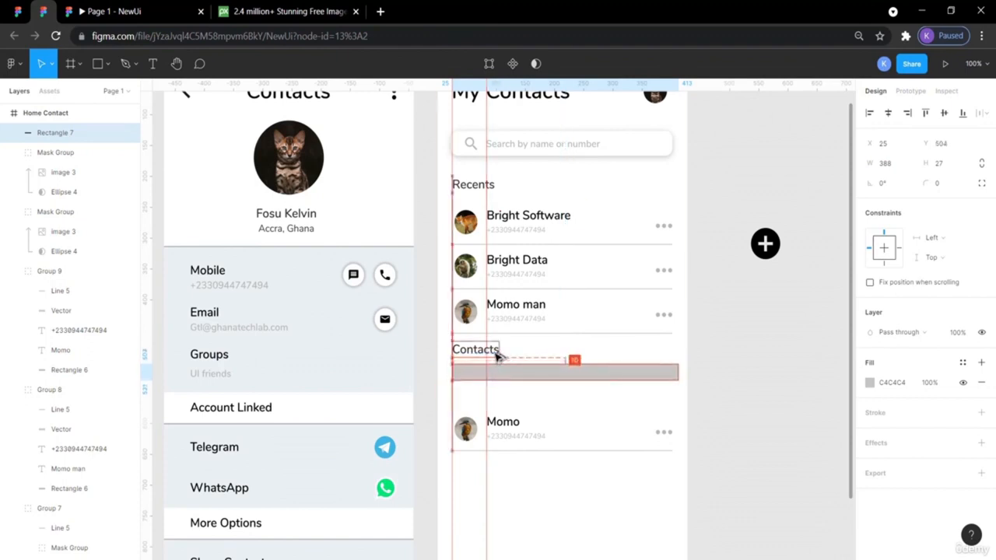
pyautogui.click(711, 368)
pyautogui.click(670, 377)
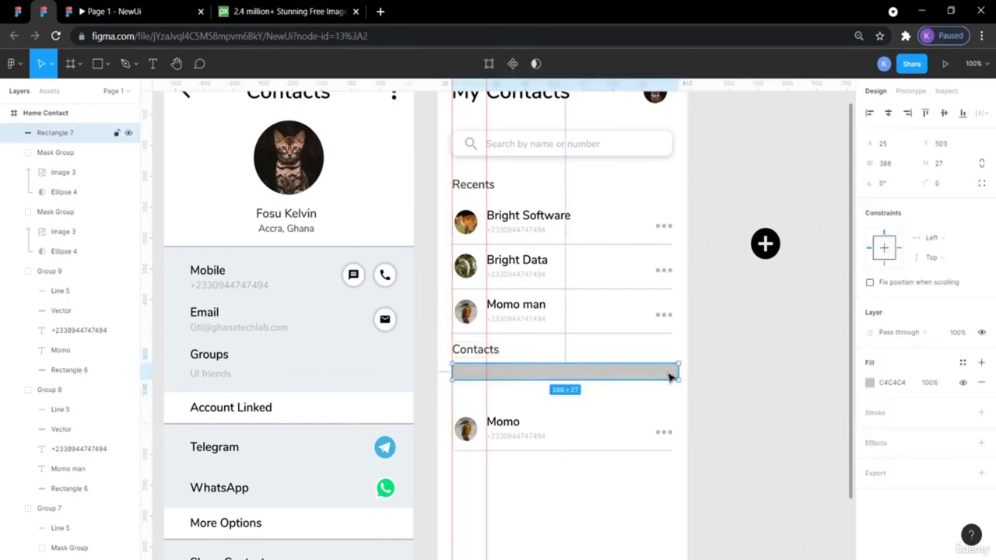
pyautogui.click(869, 382)
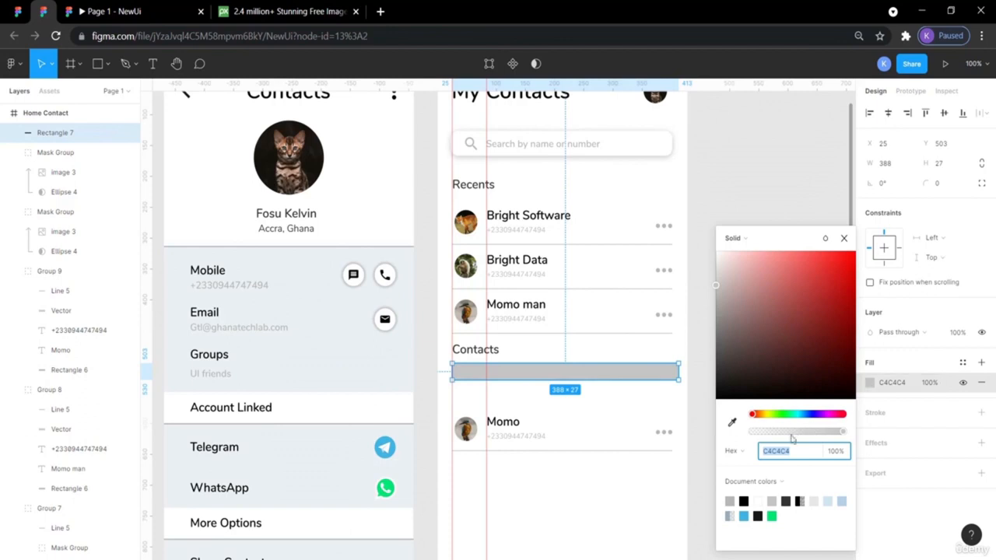
pyautogui.click(729, 502)
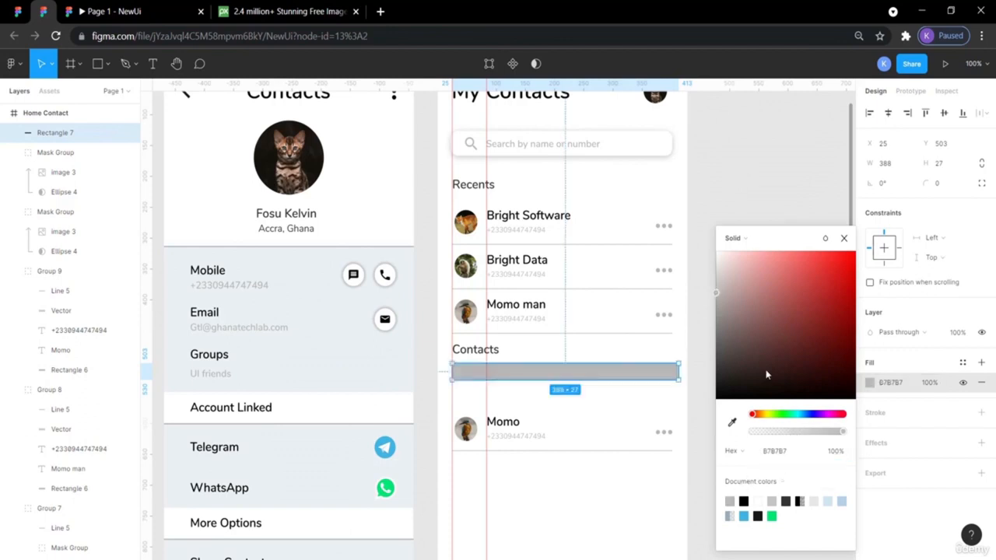
pyautogui.click(758, 501)
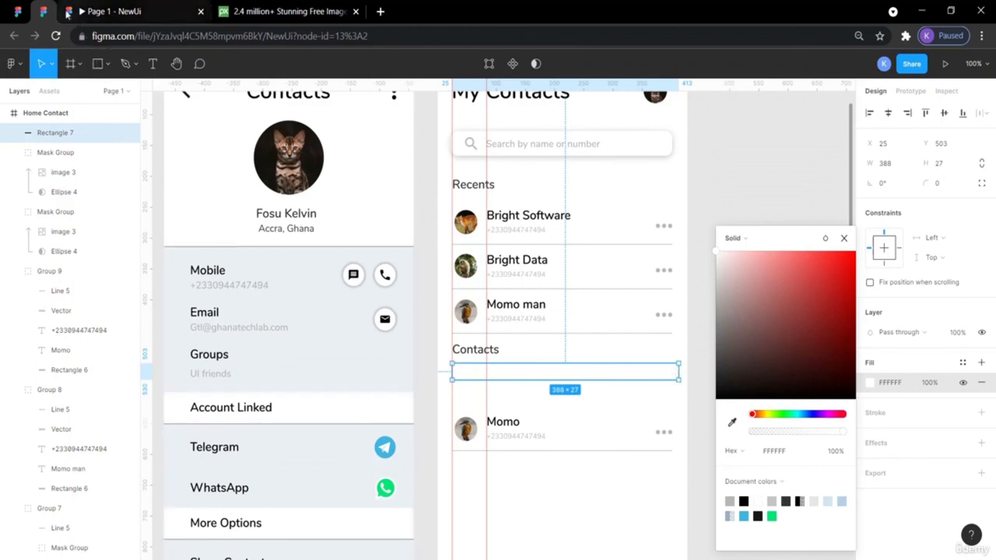
# - Check the reference design's A heading, then return to NewUi and clear the selection
pyautogui.click(18, 11)
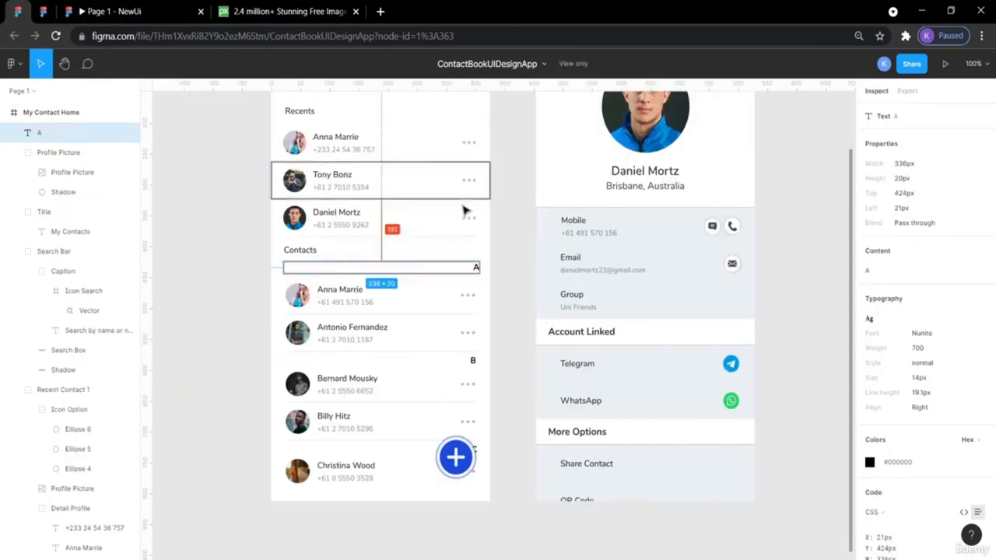
pyautogui.click(476, 267)
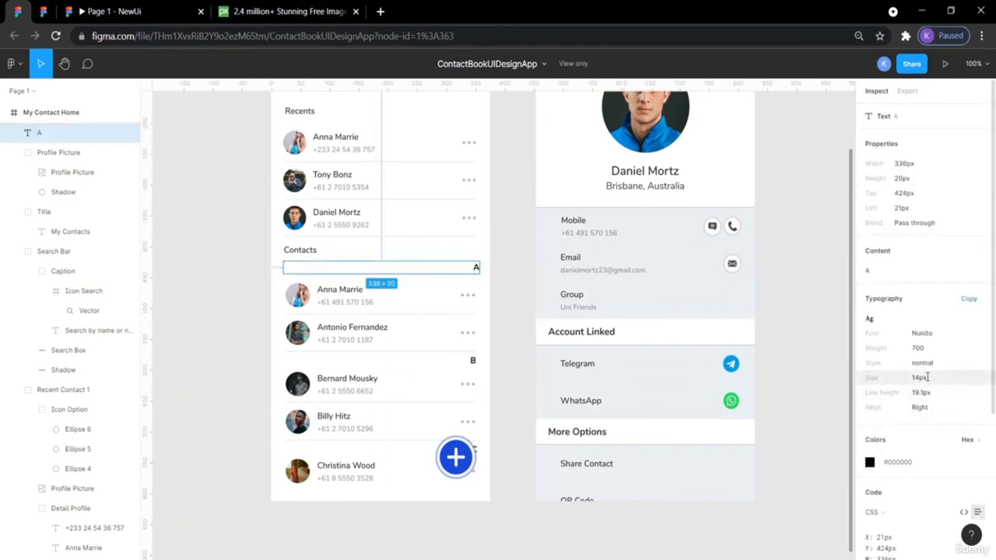
pyautogui.click(43, 13)
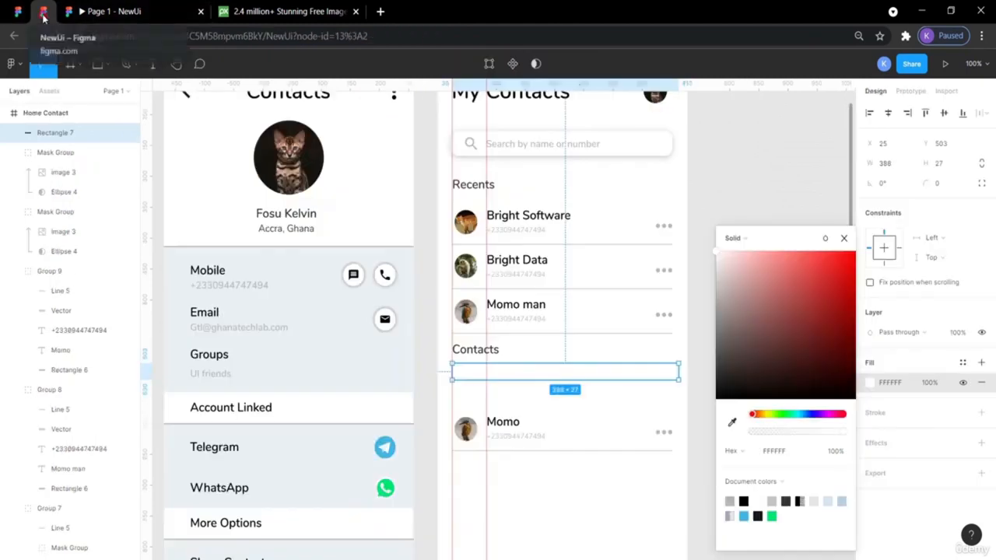
pyautogui.click(725, 184)
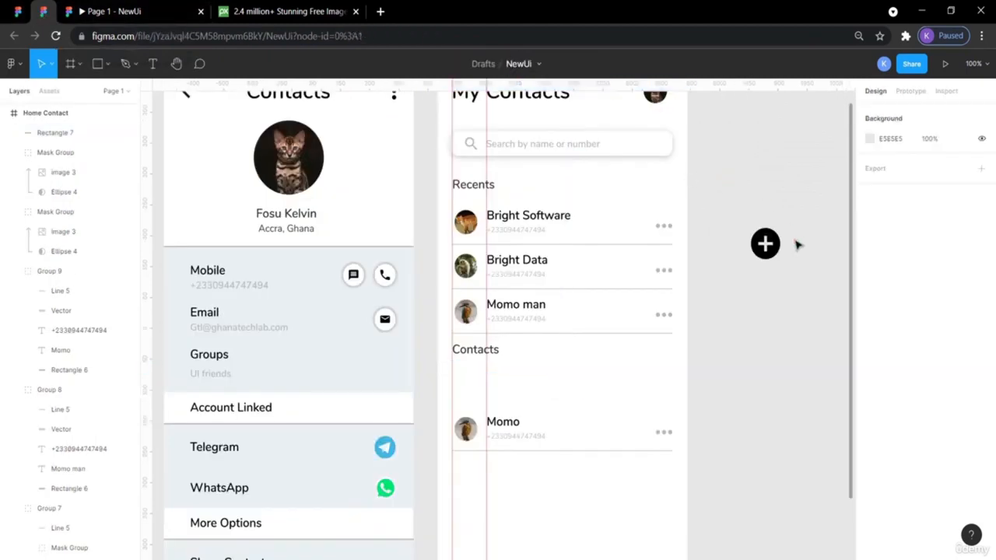
# - Paste a copy of the Momo name text, move it onto the bar, and bring it to front
pyautogui.doubleClick(507, 424)
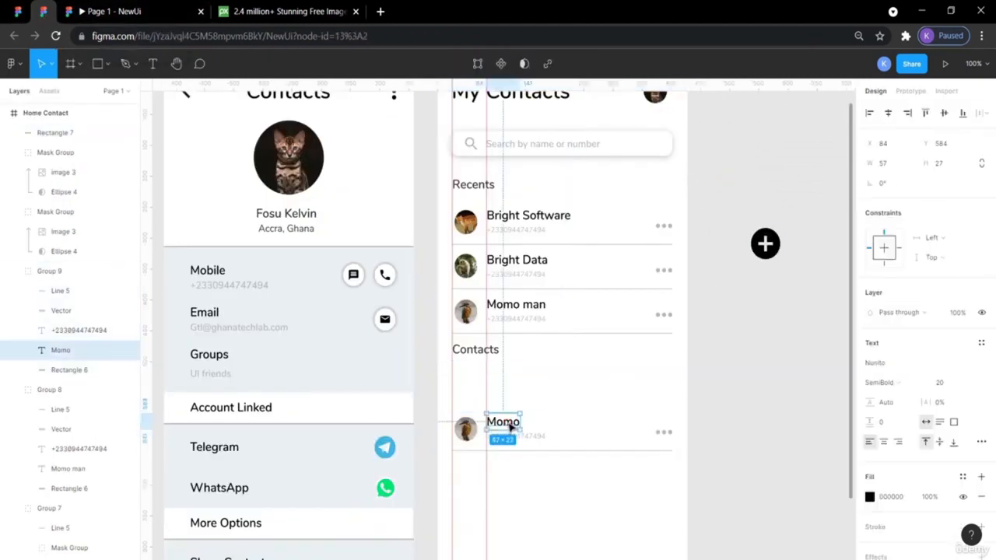
pyautogui.hotkey('ctrl', 'v')
pyautogui.moveTo(509, 427); pyautogui.dragTo(652, 384)
pyautogui.rightClick(652, 385)
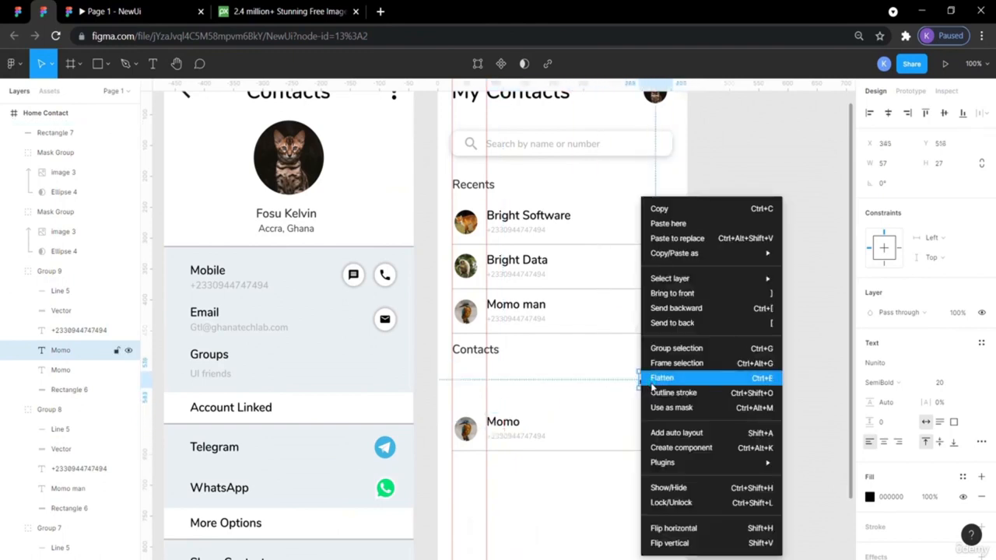
pyautogui.click(677, 293)
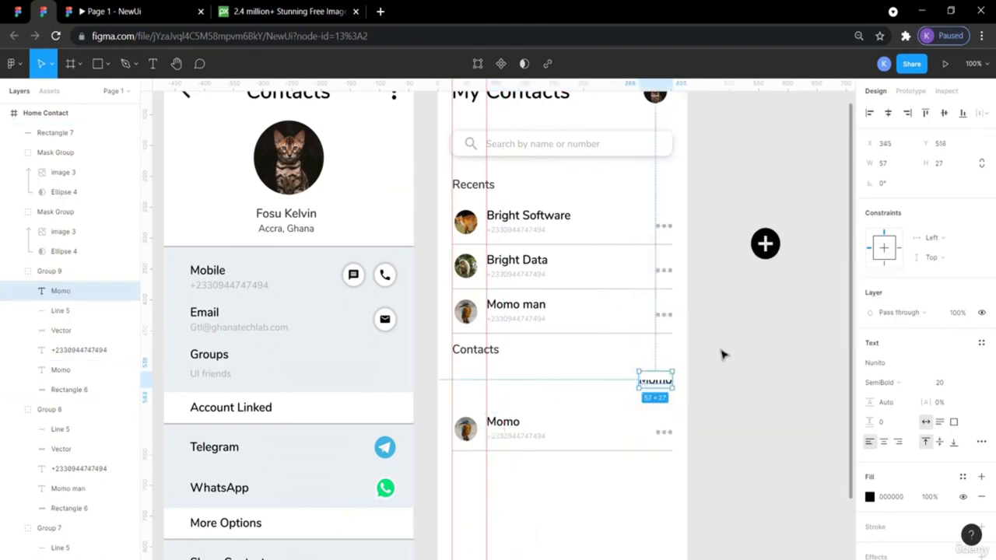
# - Send the white bar under Contacts behind all other layers
pyautogui.click(618, 376)
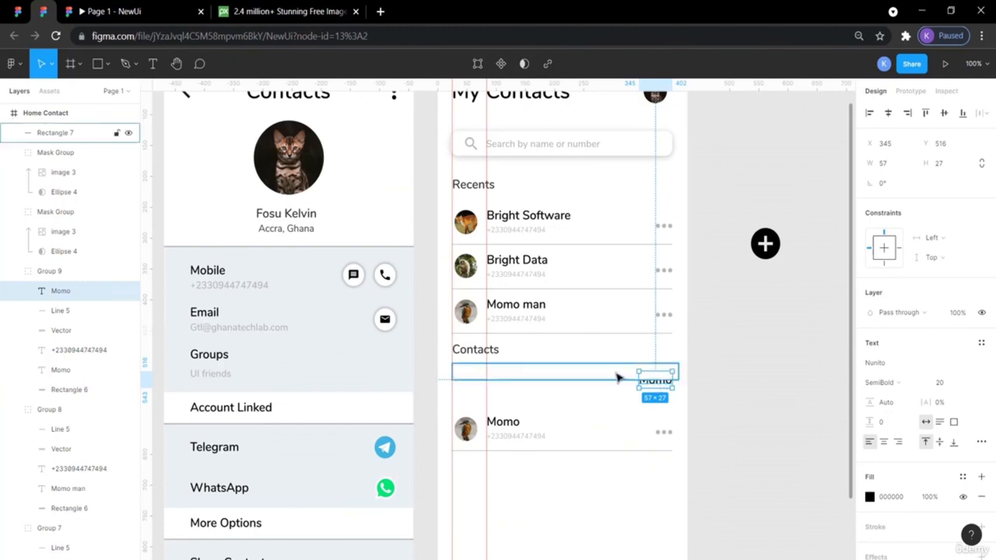
pyautogui.rightClick(608, 375)
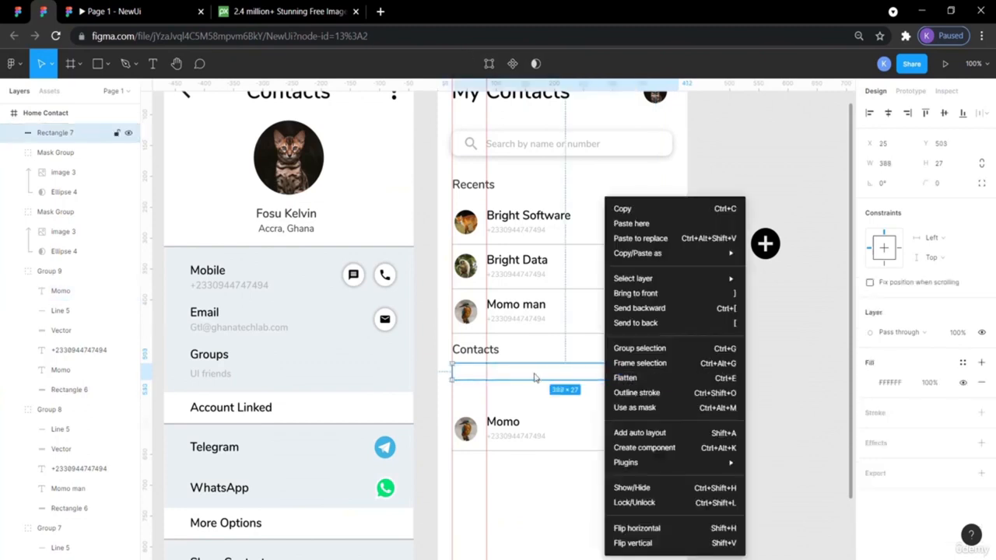
pyautogui.click(640, 308)
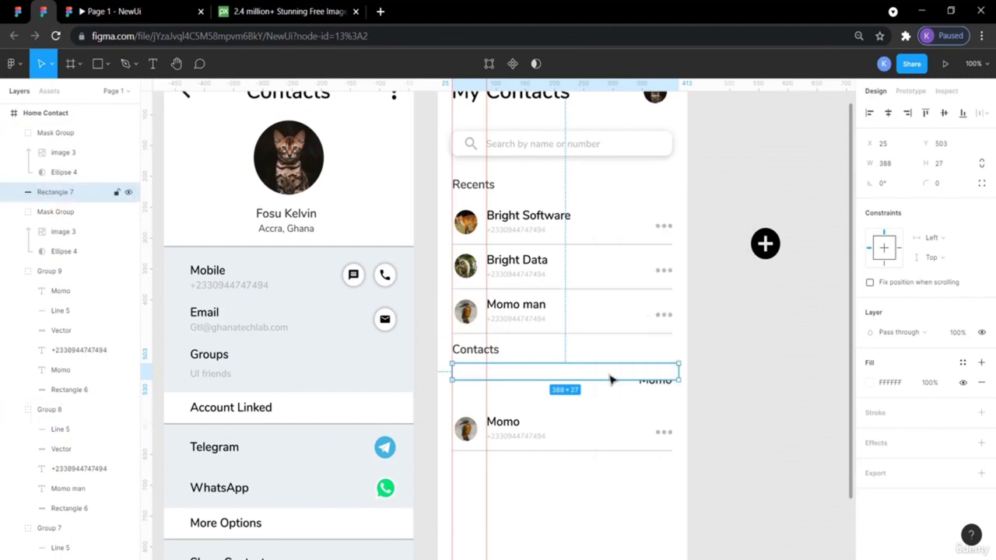
pyautogui.rightClick(611, 377)
pyautogui.click(621, 315)
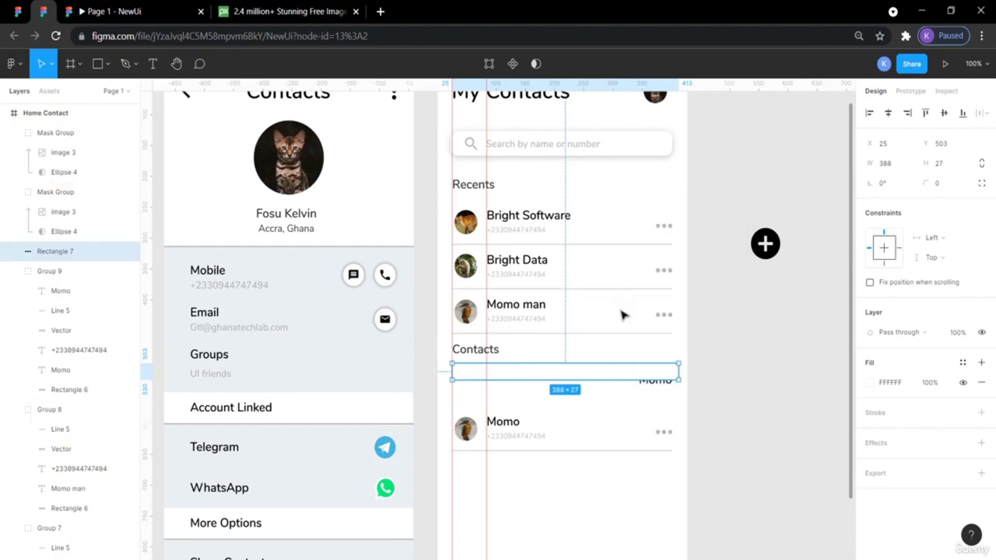
pyautogui.rightClick(617, 380)
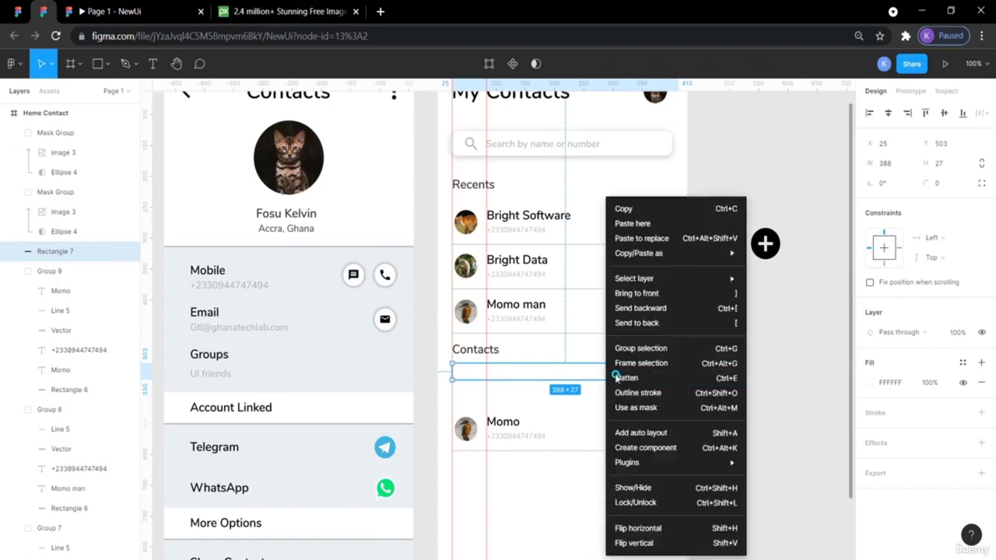
pyautogui.click(639, 323)
pyautogui.click(727, 371)
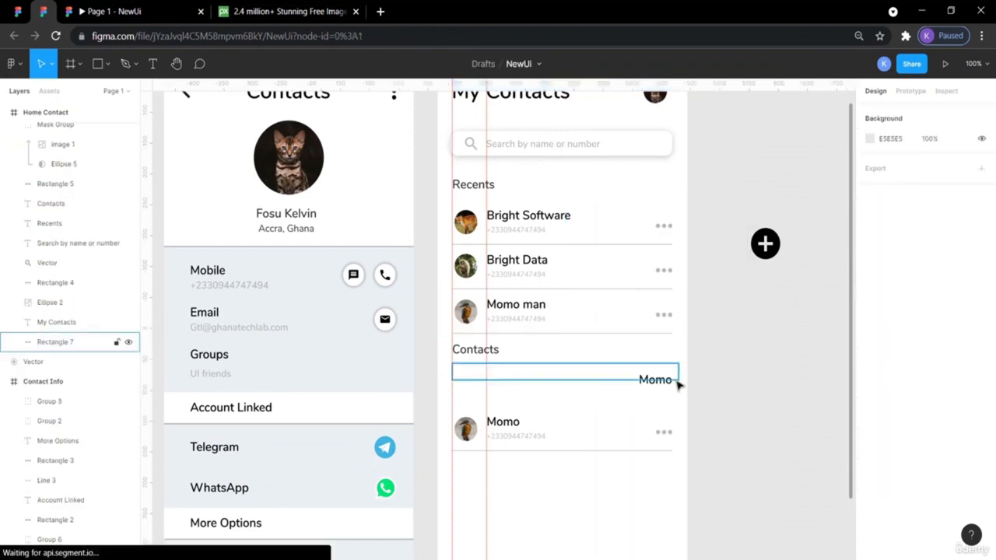
# - Position the copied Momo text at the right end of the white bar
pyautogui.moveTo(668, 381)
pyautogui.mouseDown()
pyautogui.moveTo(665, 368)
pyautogui.moveTo(663, 383)
pyautogui.mouseUp()
pyautogui.press('Escape')
pyautogui.click(660, 383)
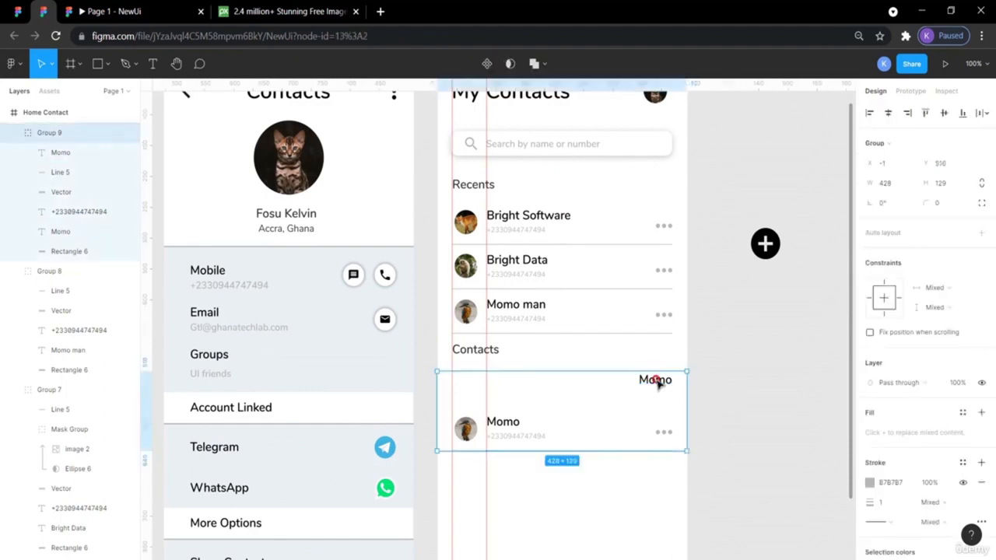
pyautogui.click(658, 382)
pyautogui.moveTo(657, 381); pyautogui.dragTo(662, 364)
pyautogui.click(695, 473)
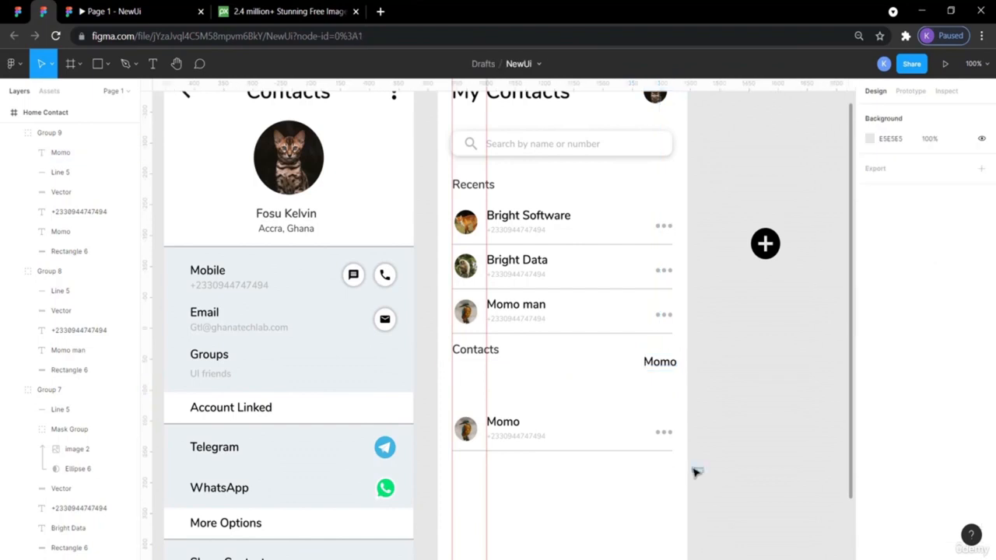
pyautogui.click(623, 378)
pyautogui.click(713, 349)
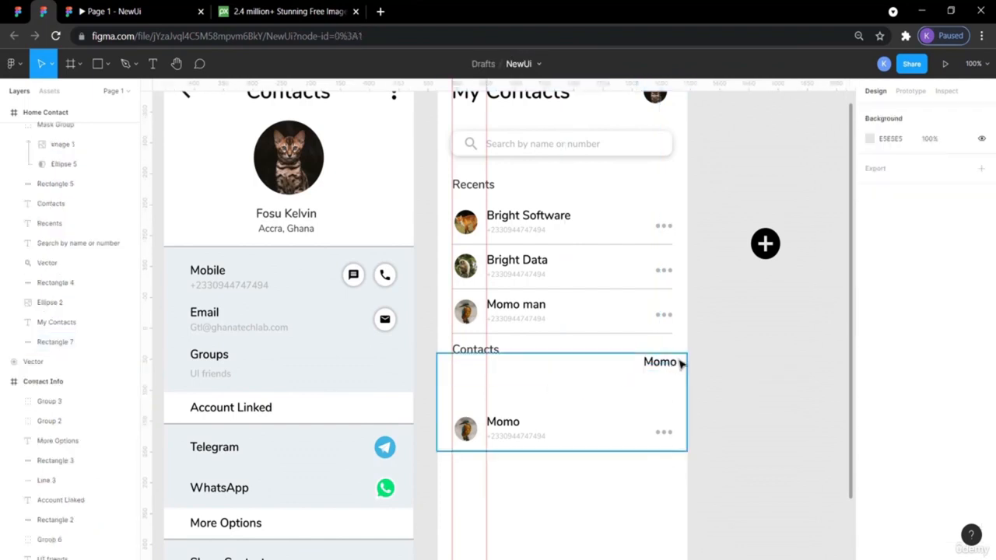
pyautogui.click(665, 372)
pyautogui.doubleClick(665, 364)
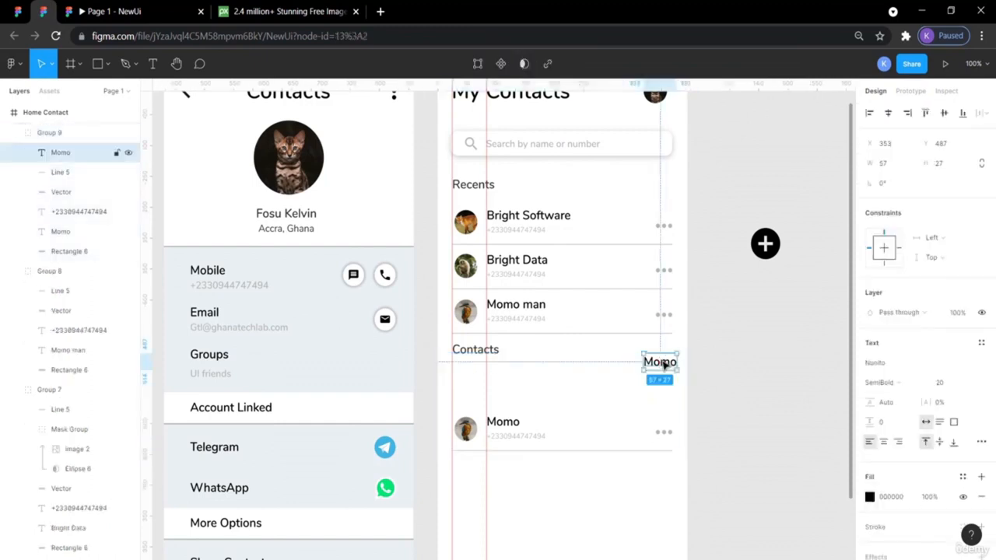
# - Lower the copied text back onto the bar and change its wording to 'A'
pyautogui.moveTo(661, 363); pyautogui.dragTo(658, 377)
pyautogui.doubleClick(657, 375)
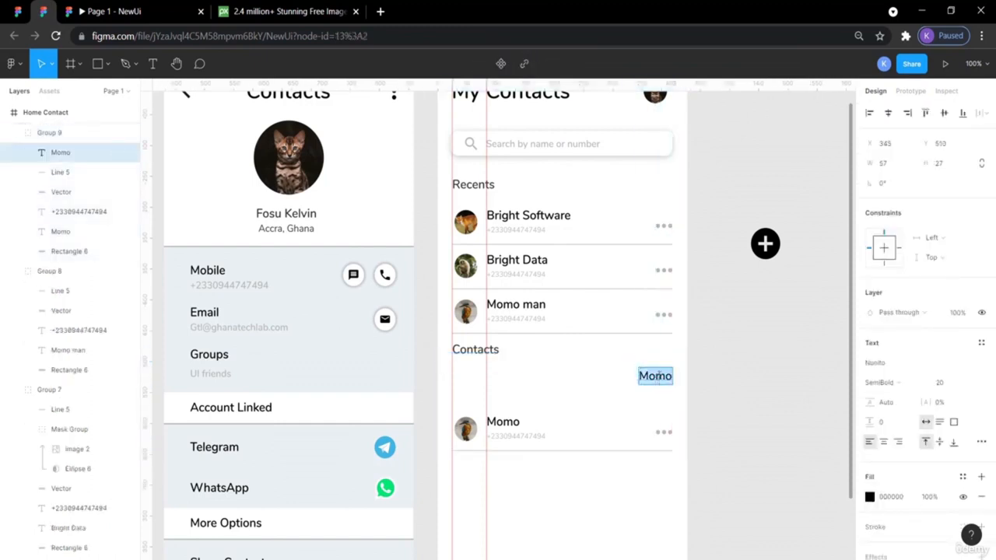
pyautogui.write('A')
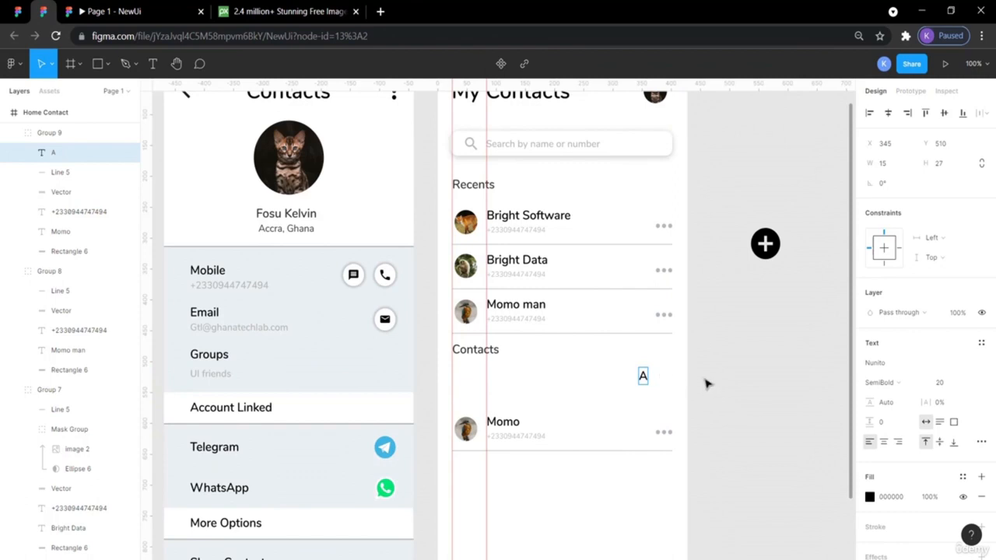
pyautogui.press('Escape')
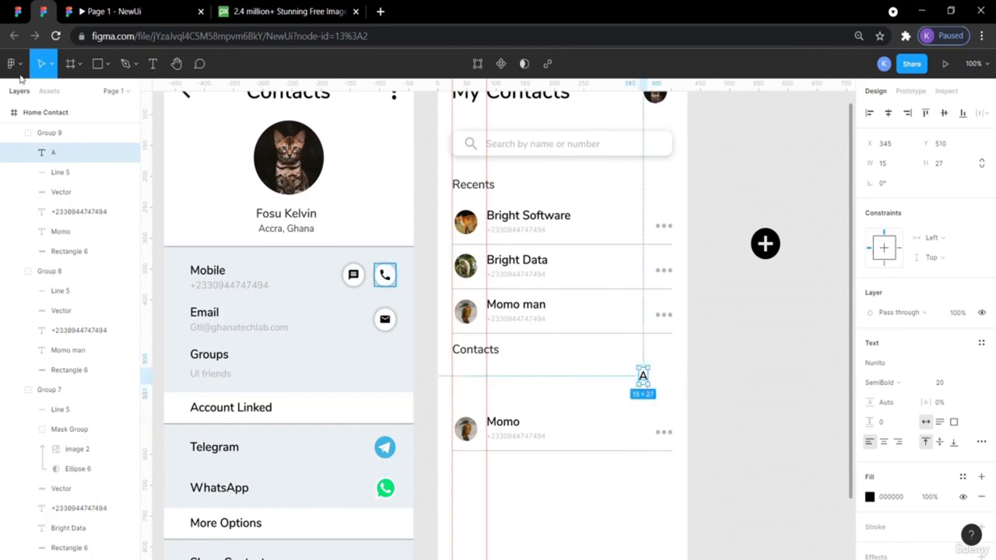
# - After checking the reference, set the A letter to Regular weight and move it right toward the list edge
pyautogui.click(15, 11)
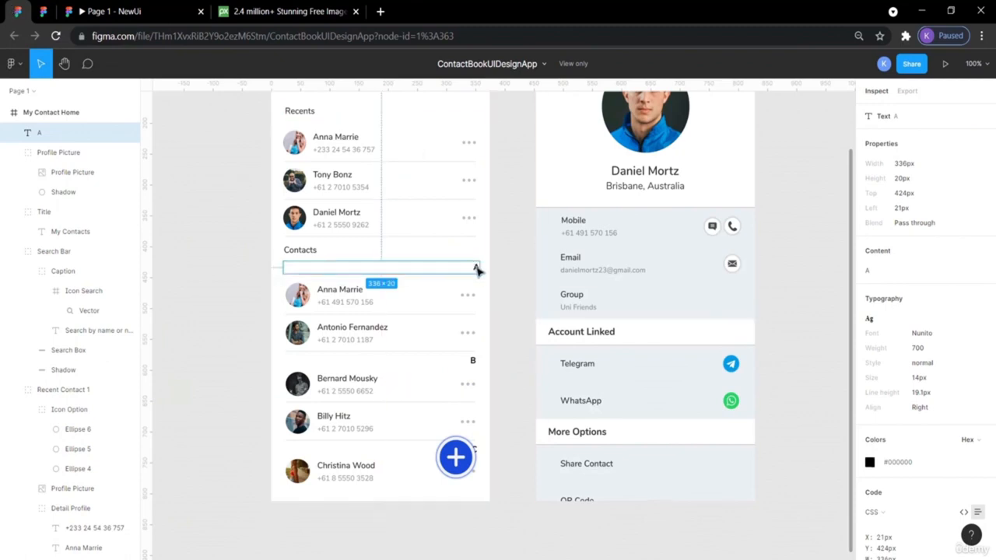
pyautogui.click(43, 11)
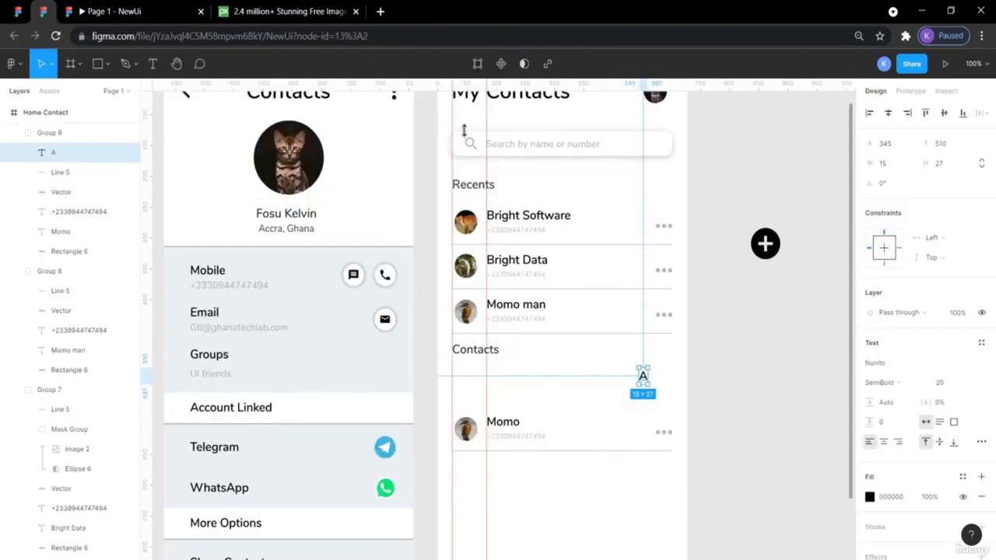
pyautogui.doubleClick(643, 377)
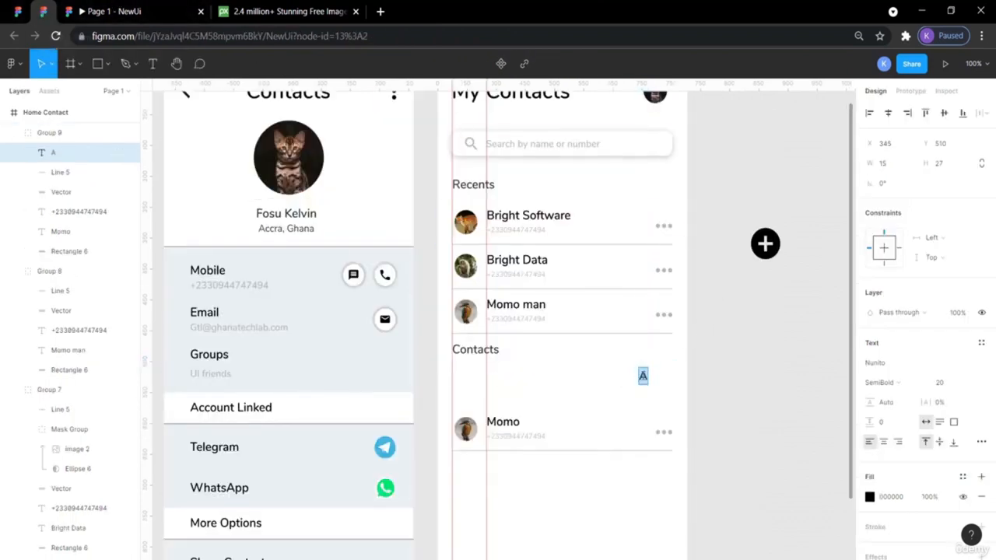
pyautogui.click(939, 383)
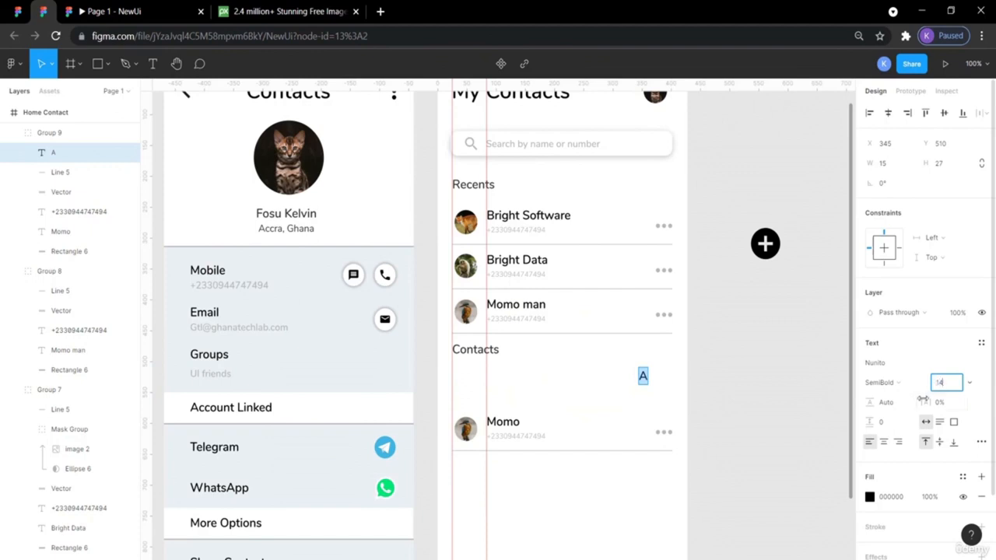
pyautogui.click(913, 384)
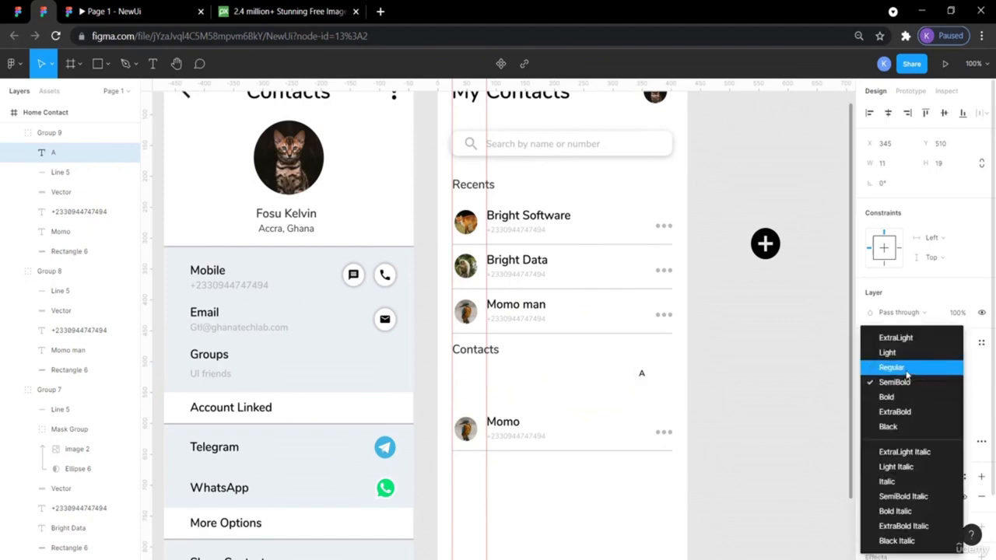
pyautogui.click(907, 375)
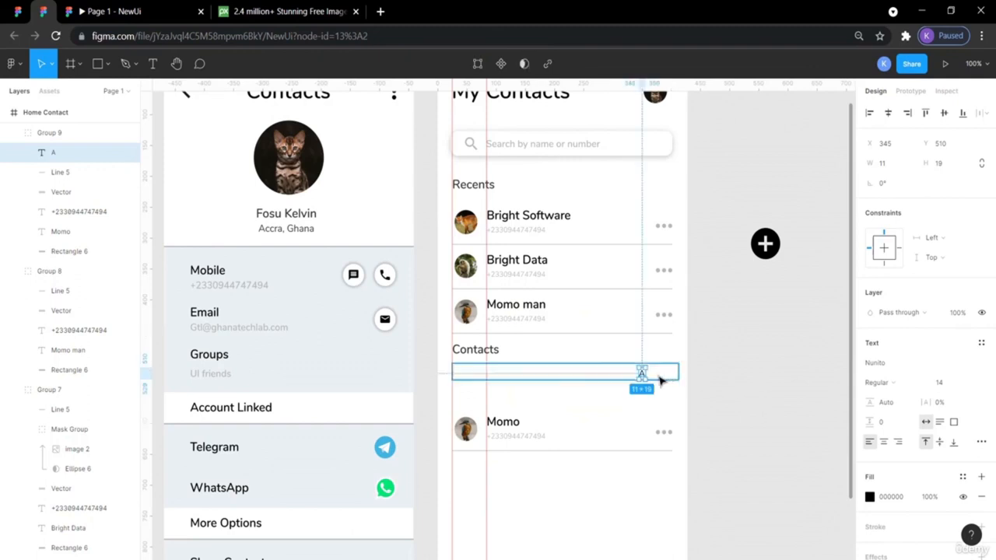
pyautogui.moveTo(643, 377); pyautogui.dragTo(663, 377)
pyautogui.click(751, 382)
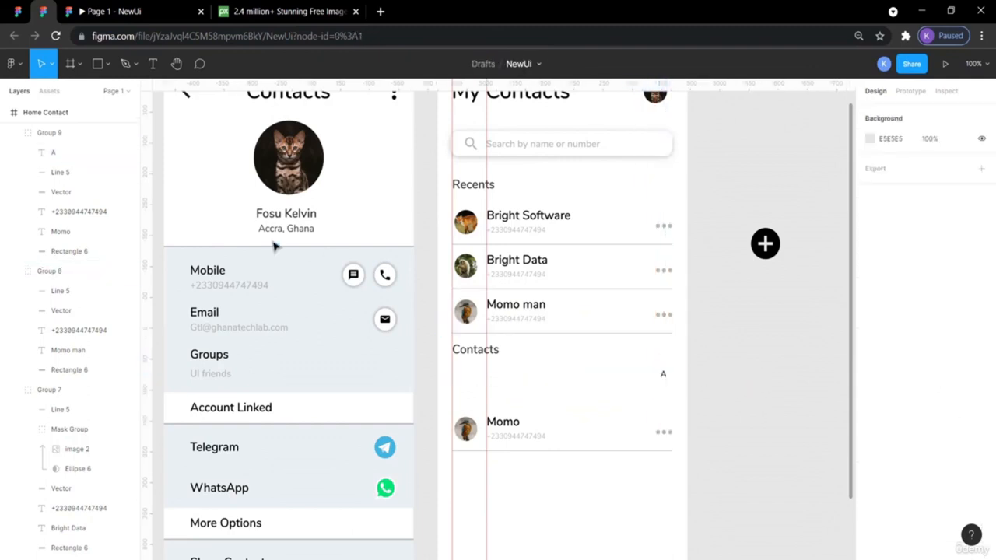
# - Compare with the reference again and change the A letter's weight to SemiBold
pyautogui.click(16, 13)
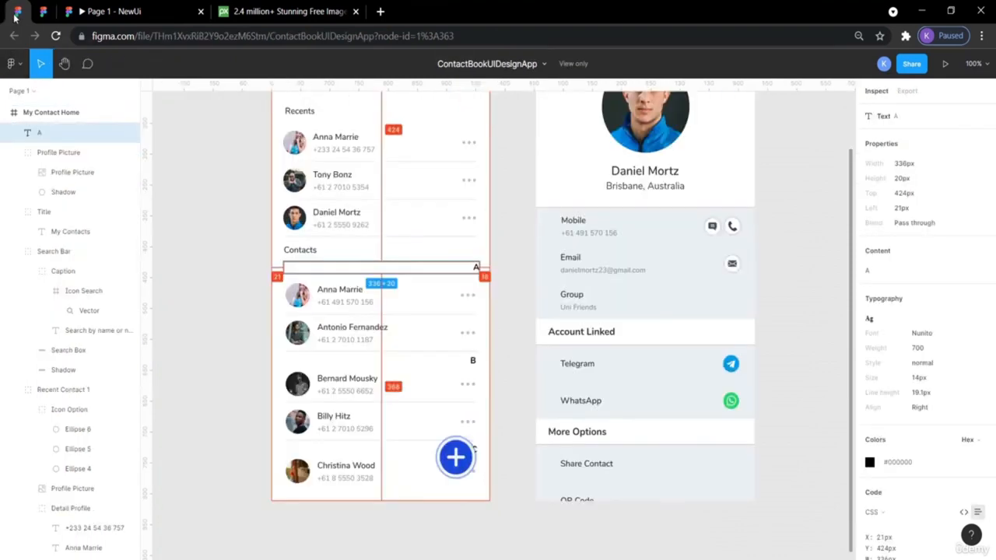
pyautogui.click(217, 216)
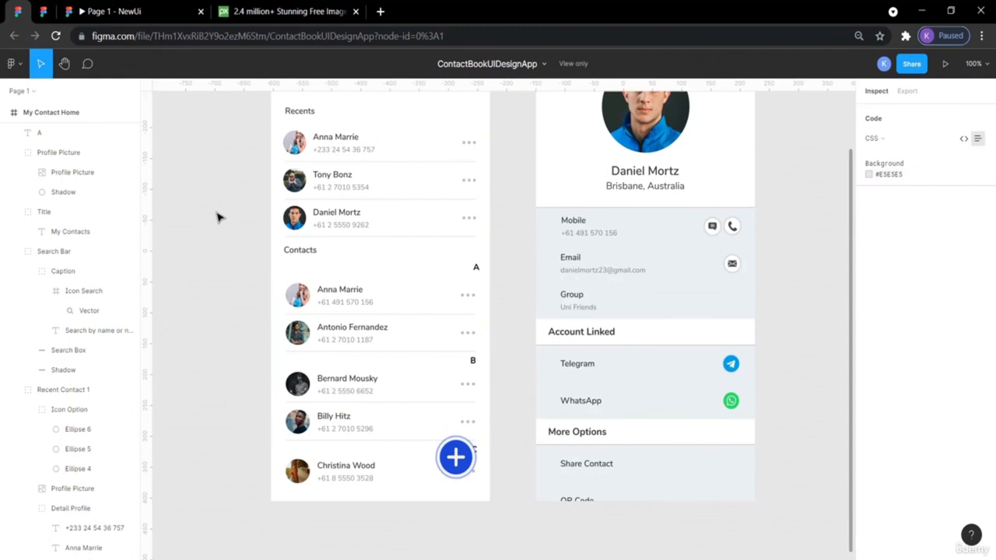
pyautogui.click(43, 12)
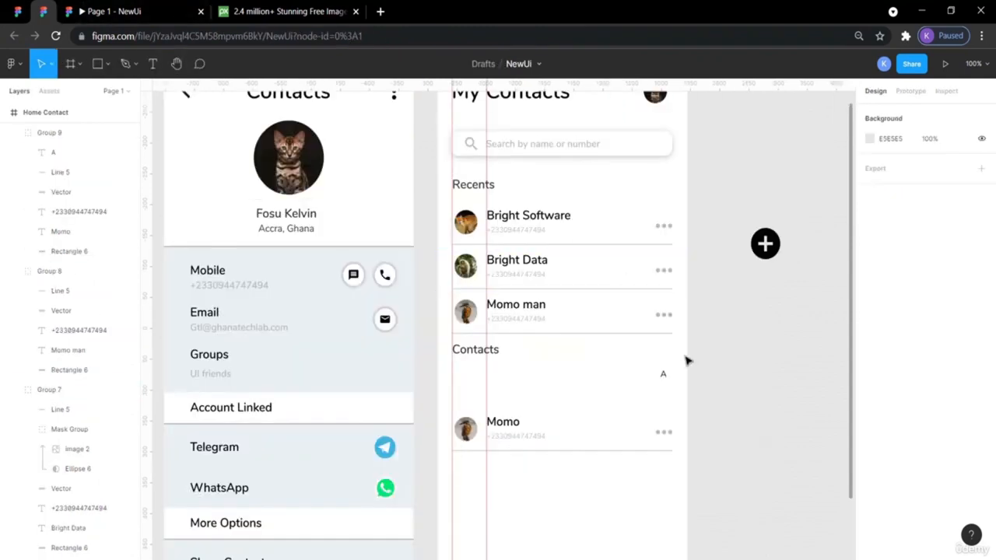
pyautogui.click(665, 377)
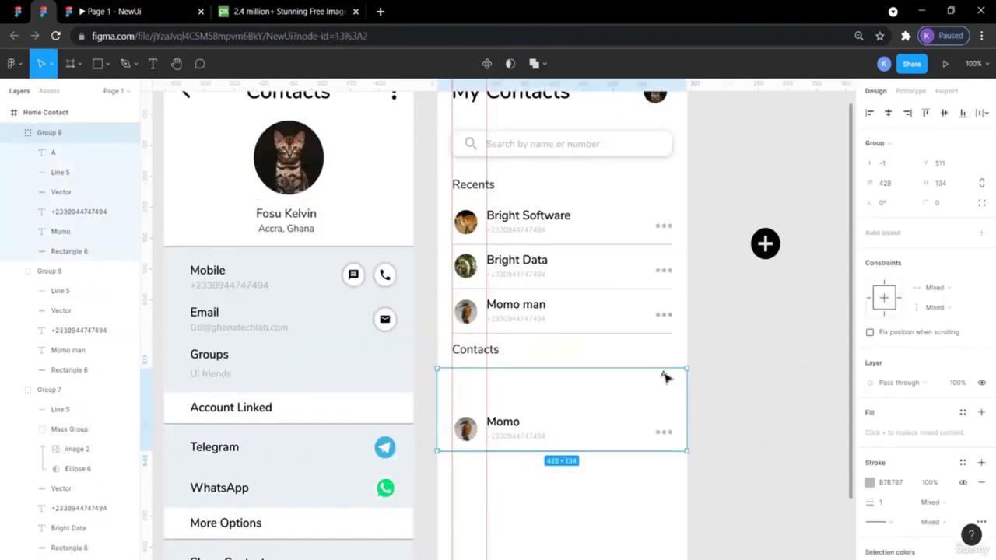
pyautogui.doubleClick(664, 377)
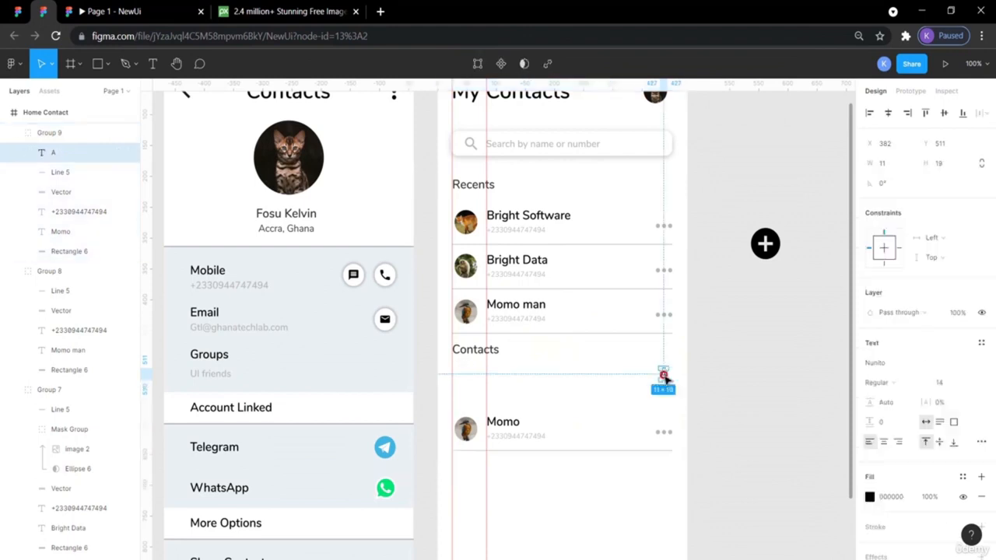
pyautogui.doubleClick(663, 375)
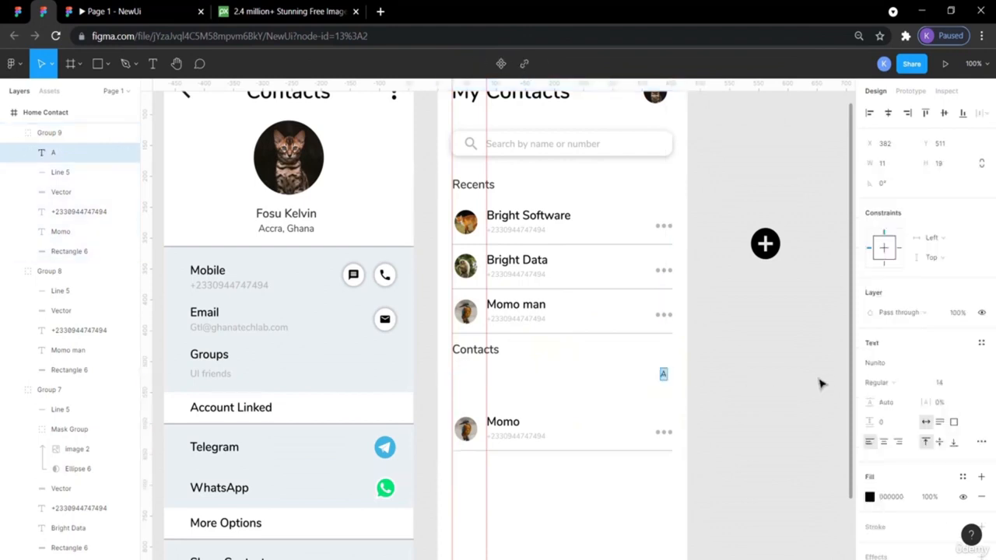
pyautogui.click(887, 382)
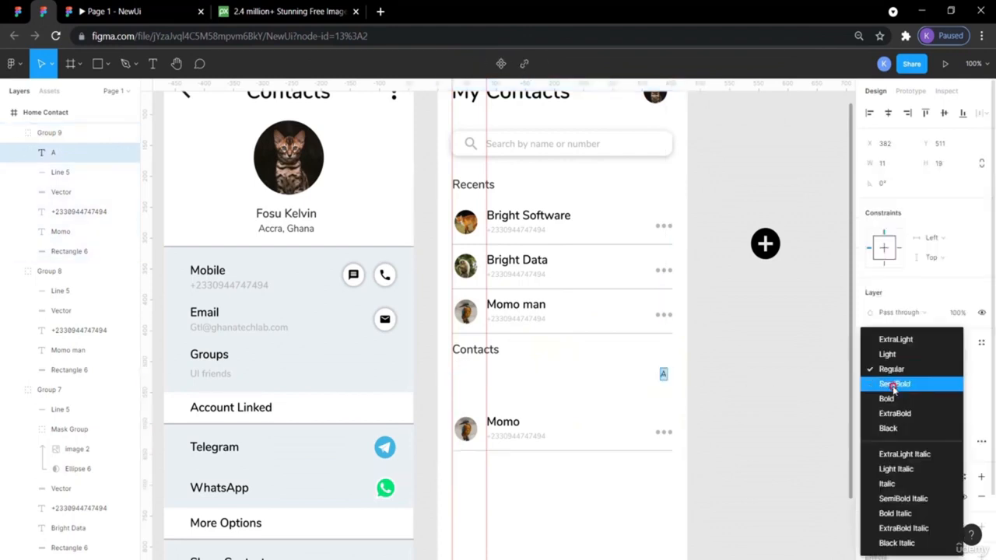
pyautogui.click(893, 384)
pyautogui.press('Escape')
pyautogui.click(798, 390)
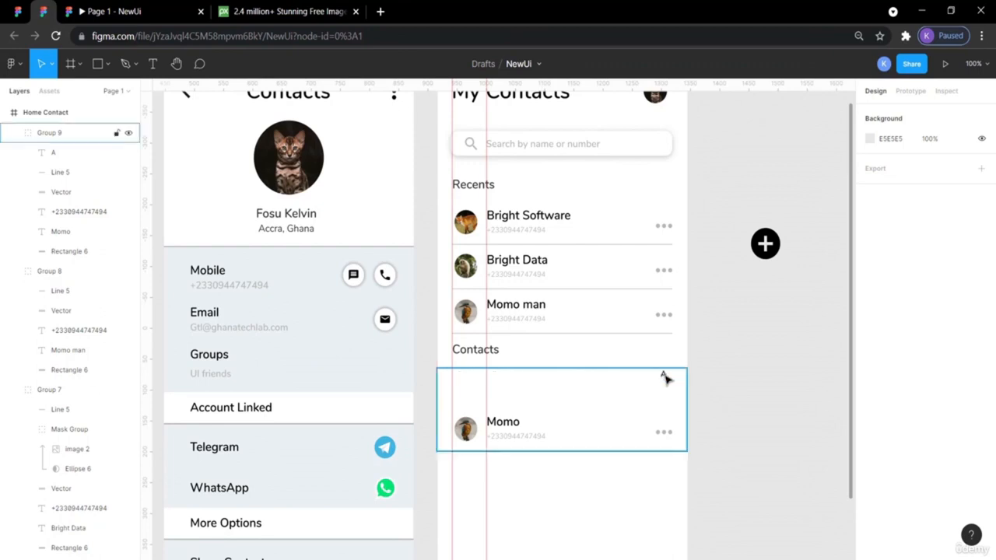
# - Select the Momo contact group and the white strip behind the A letter
pyautogui.moveTo(753, 480); pyautogui.dragTo(463, 443)
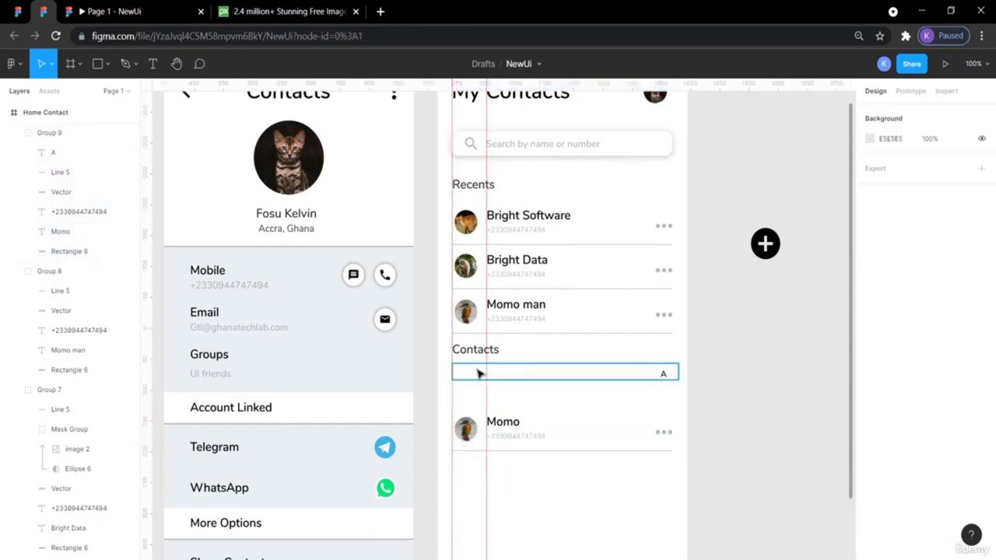
pyautogui.click(518, 377)
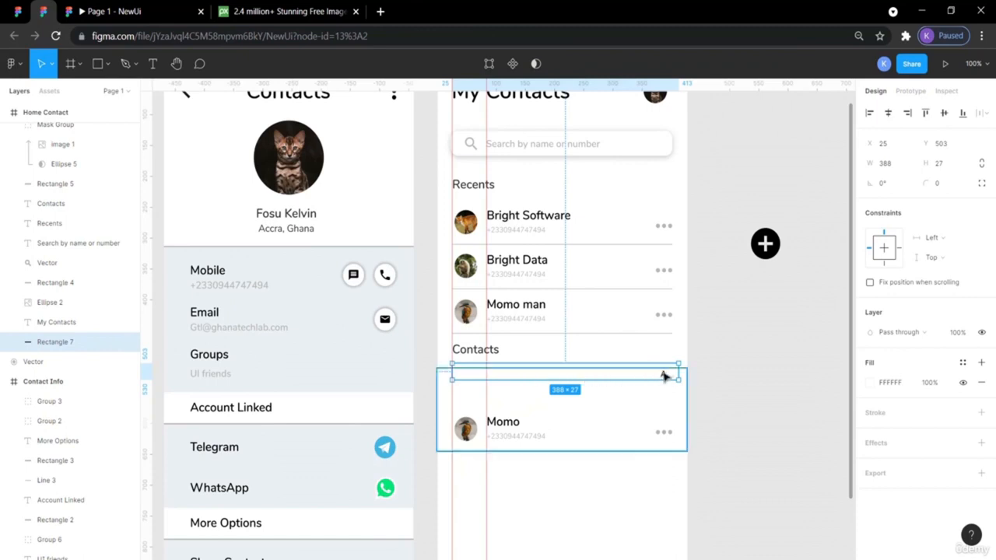
pyautogui.click(661, 373)
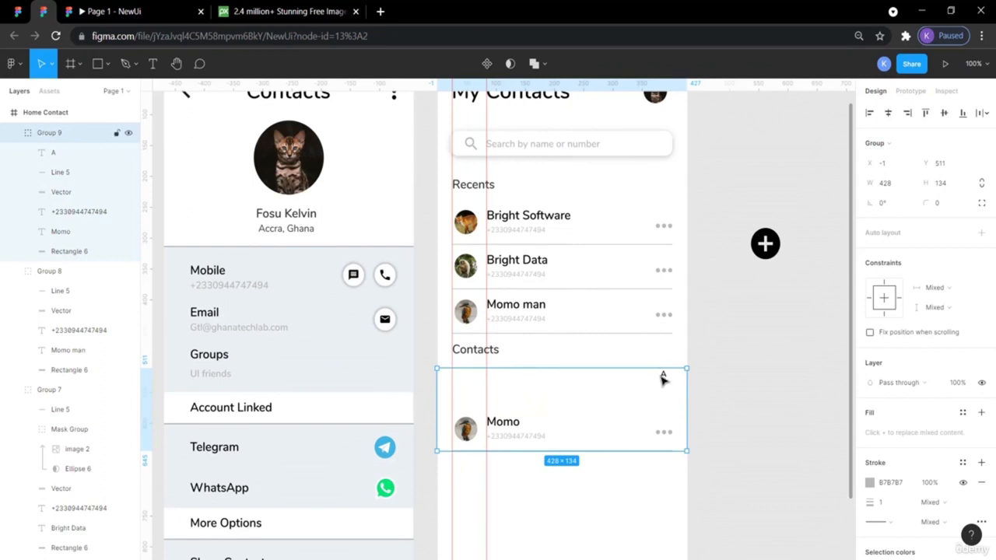
# - Ungroup the contact group and vertically centre the A letter on the white strip
pyautogui.moveTo(661, 378); pyautogui.dragTo(671, 420)
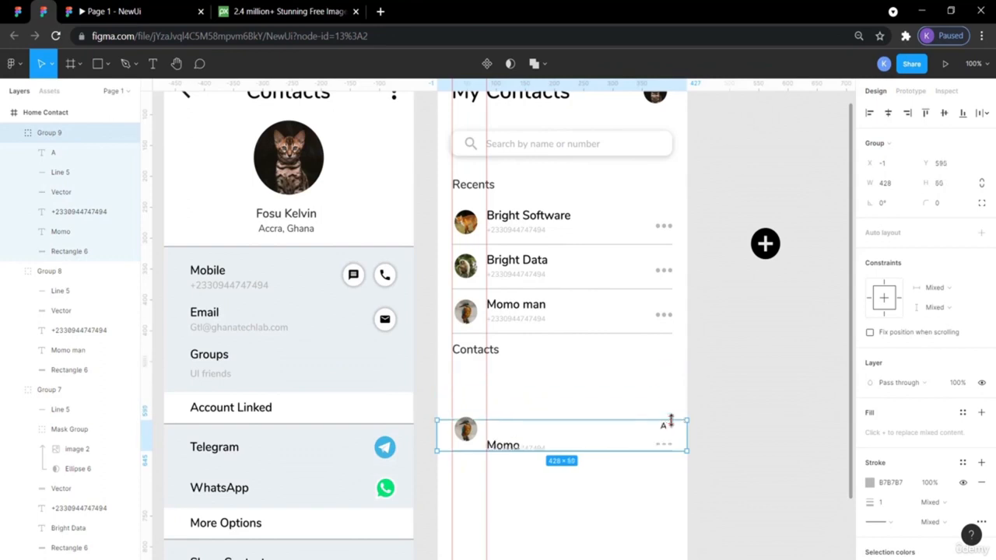
pyautogui.hotkey('ctrl', 'z')
pyautogui.hotkey('ctrl', 'shift', 'g')
pyautogui.click(664, 374)
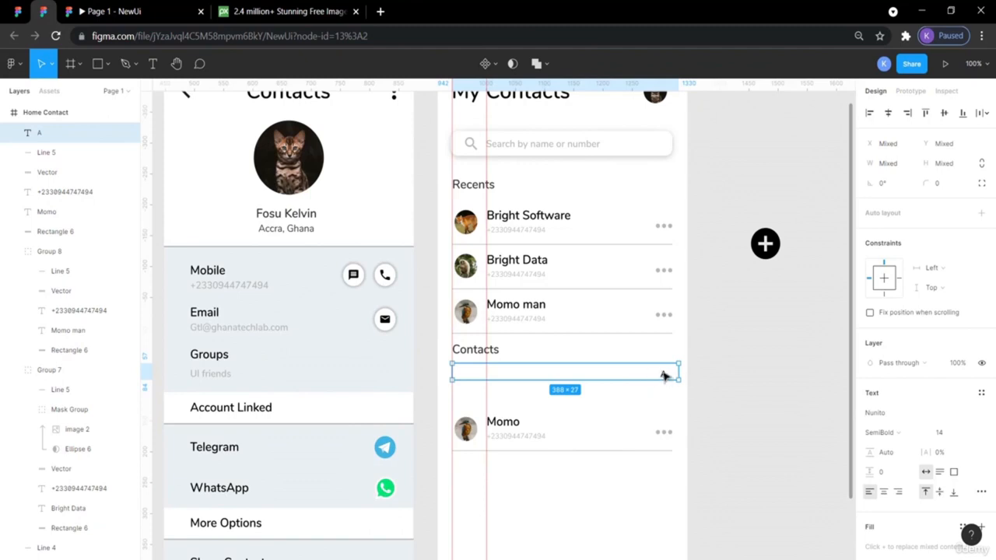
pyautogui.click(731, 401)
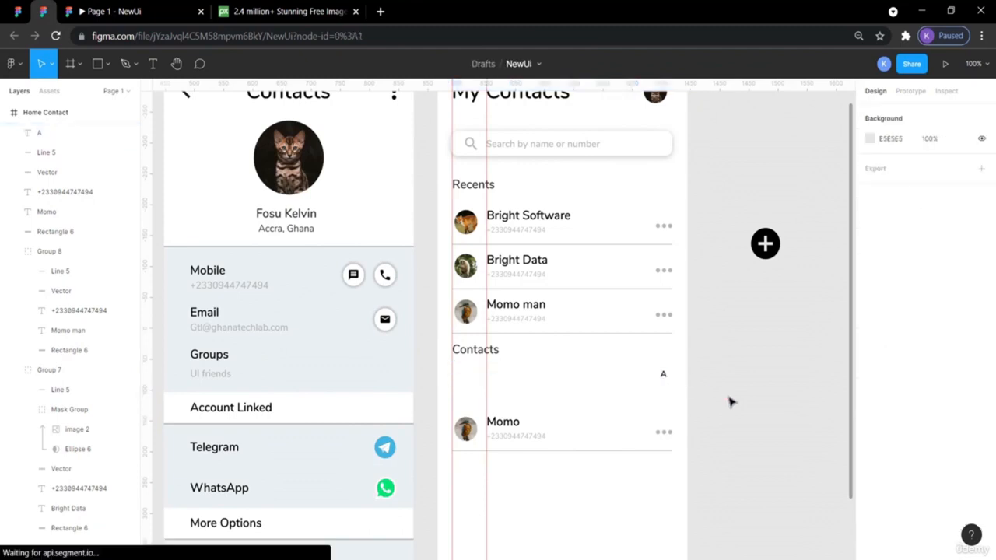
pyautogui.click(663, 375)
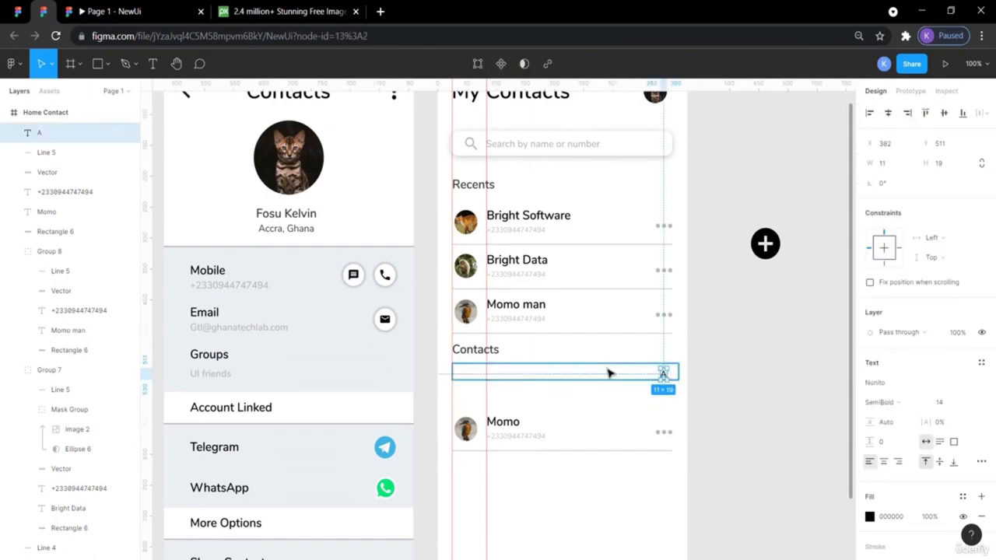
pyautogui.keyDown('shift'); pyautogui.click(609, 373); pyautogui.keyUp('shift')
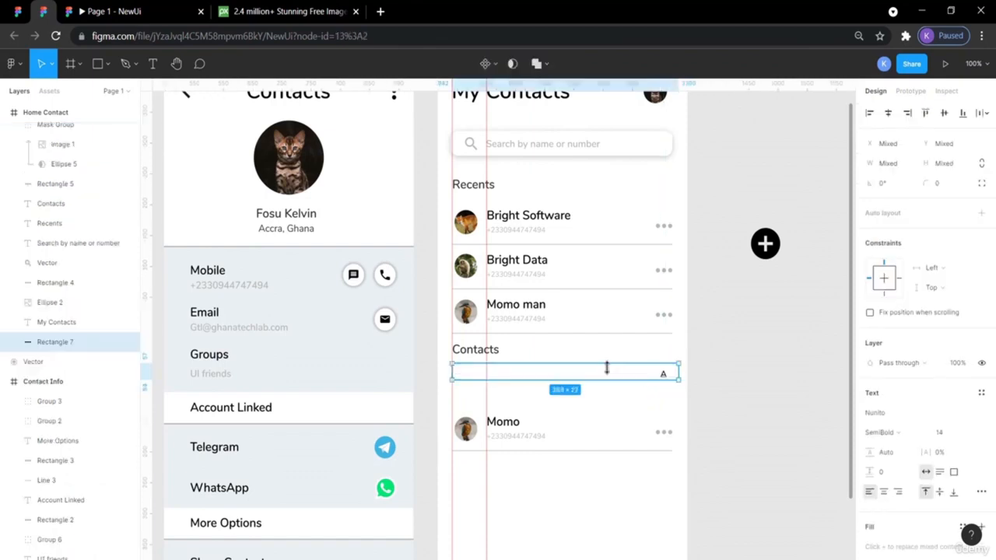
pyautogui.click(945, 114)
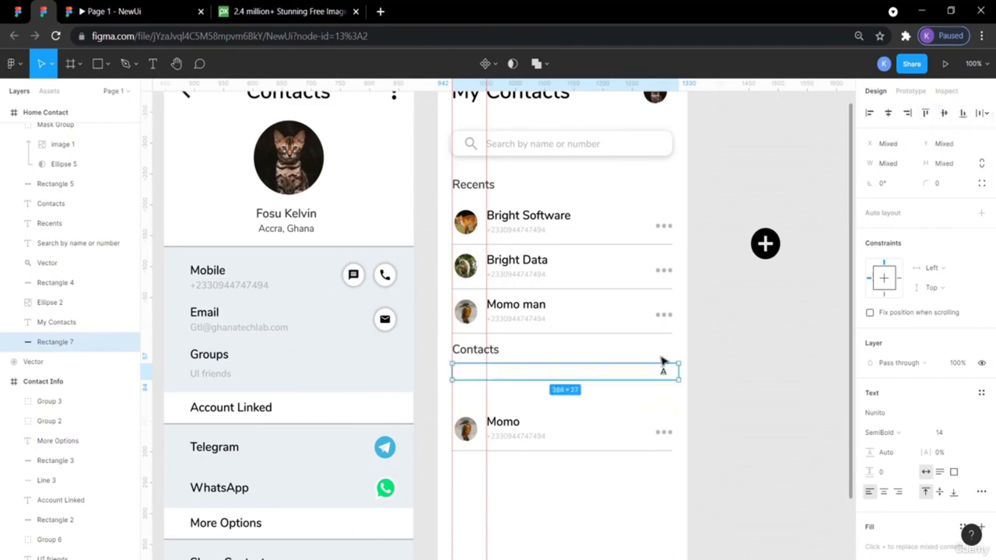
# - Nudge the A letter right to X 401, aligned with the strip's right edge
pyautogui.click(664, 374)
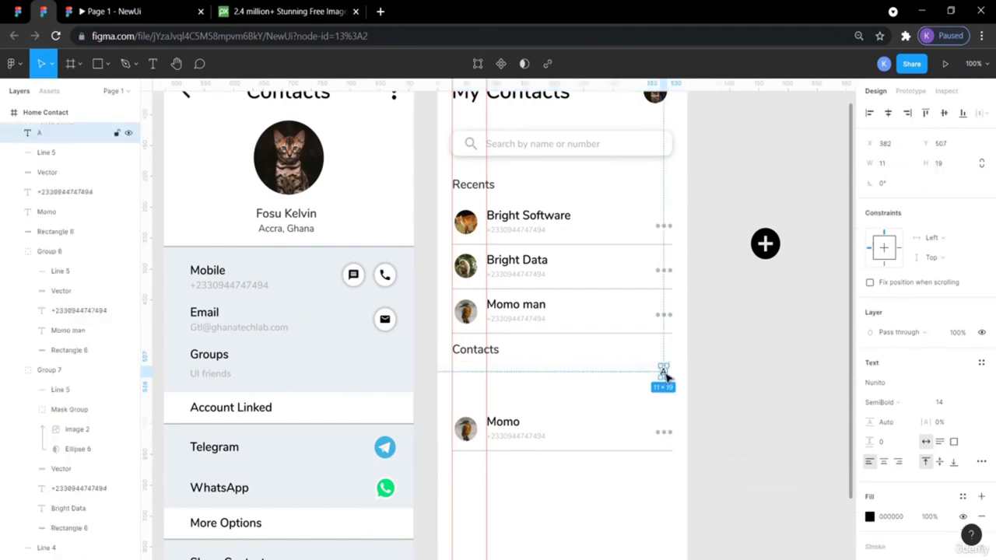
pyautogui.press('Right')
pyautogui.press('Left')
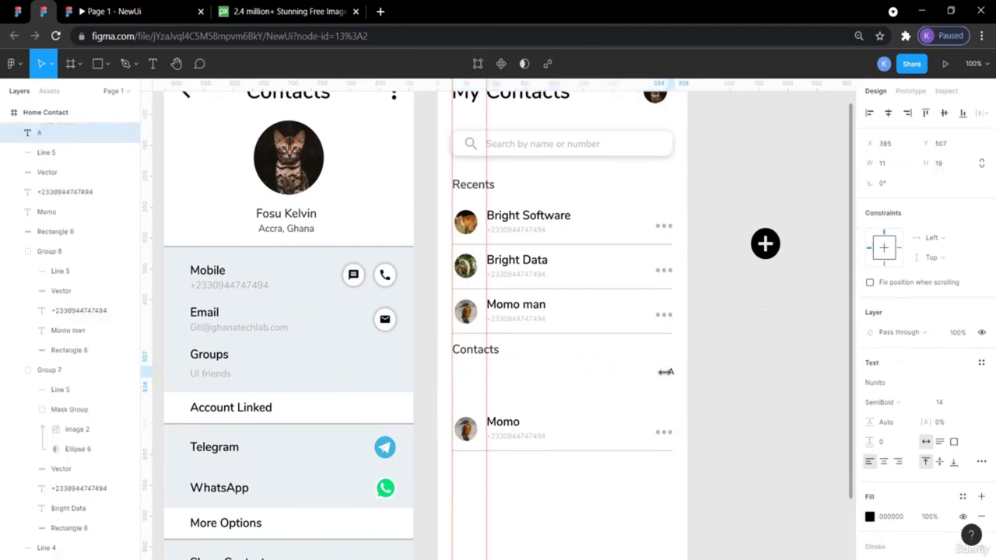
pyautogui.click(734, 409)
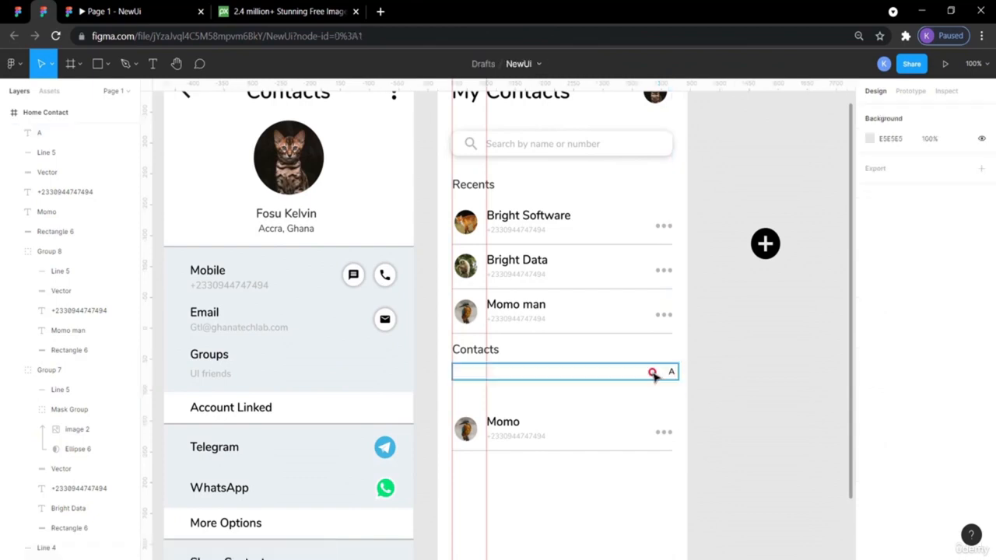
pyautogui.click(655, 376)
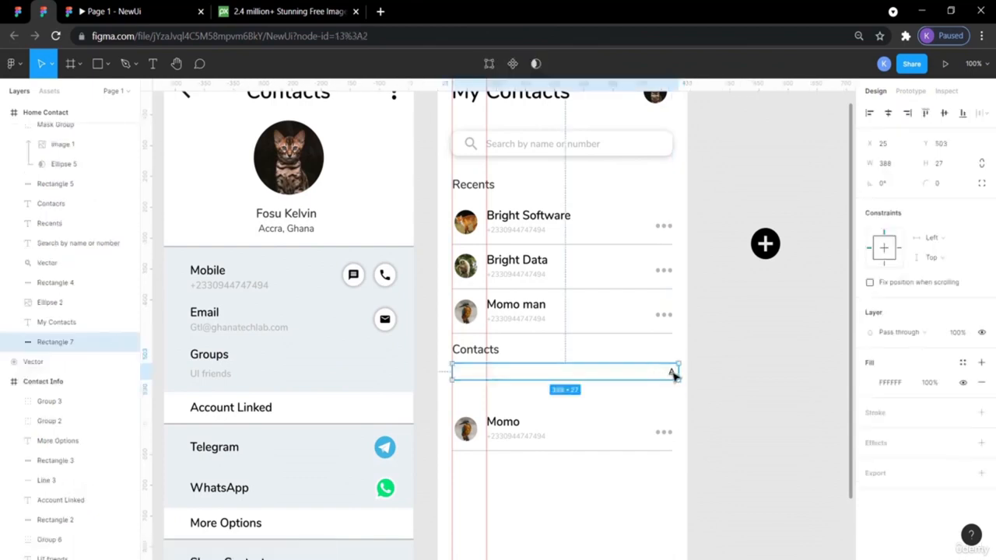
pyautogui.click(673, 375)
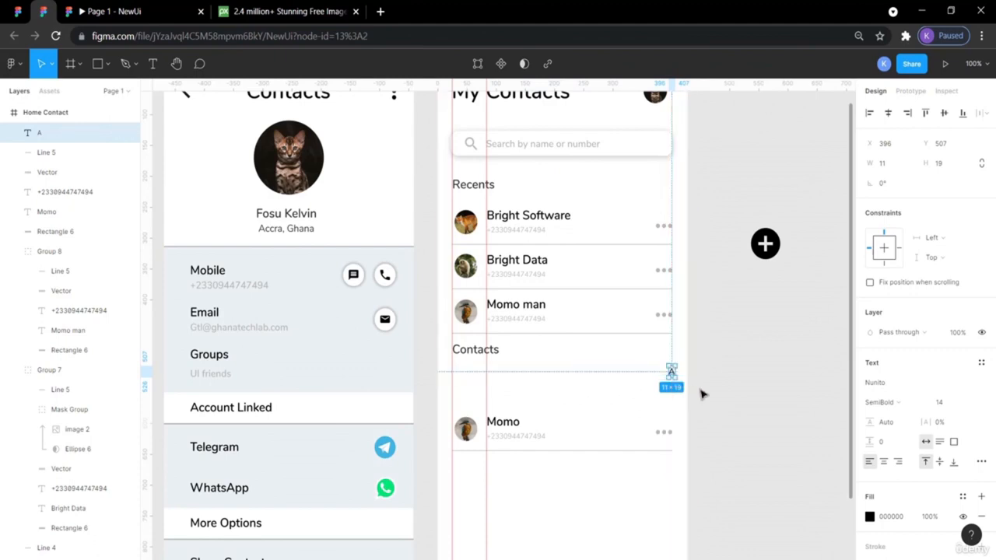
pyautogui.press('Right')
pyautogui.press('Right')
pyautogui.click(741, 399)
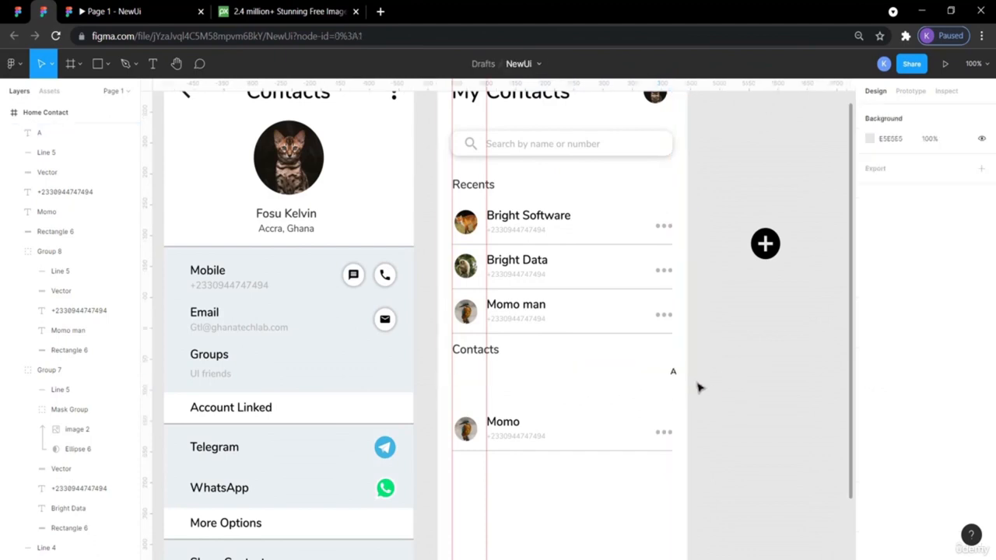
pyautogui.click(651, 377)
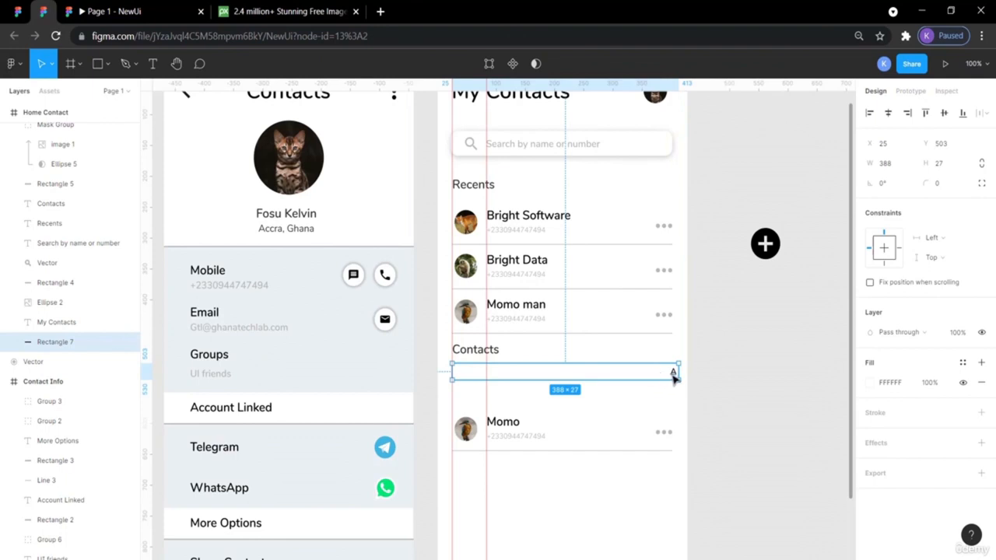
pyautogui.click(673, 374)
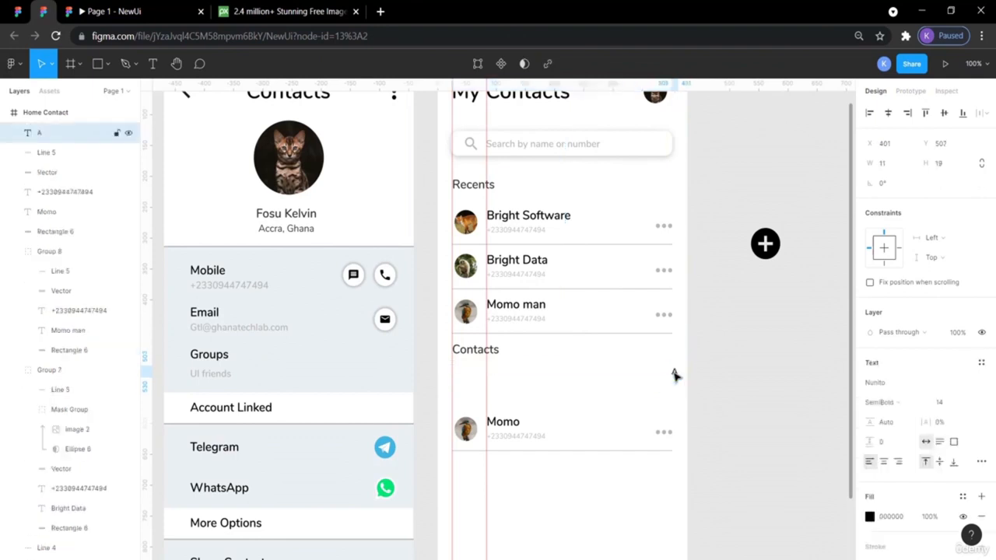
pyautogui.click(698, 378)
pyautogui.click(659, 378)
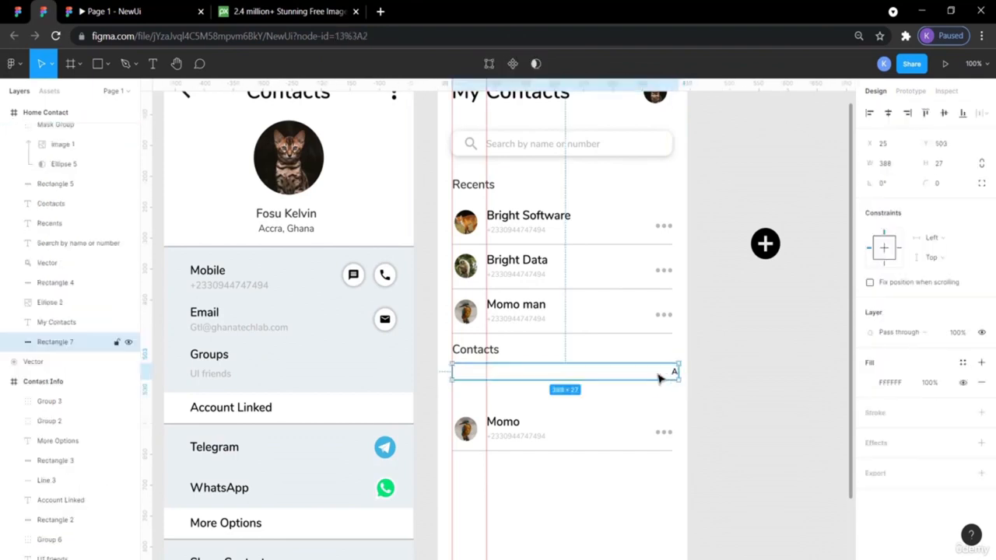
pyautogui.click(741, 383)
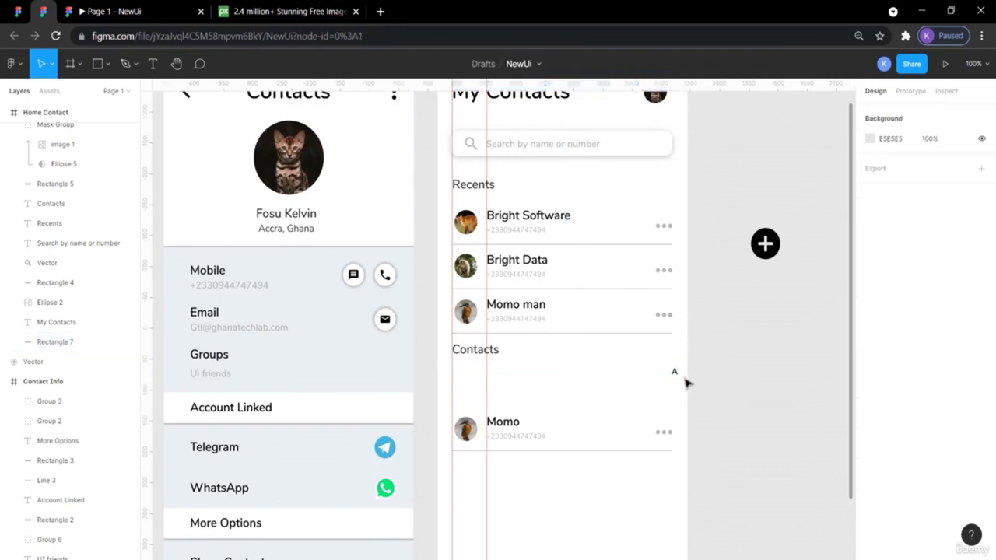
pyautogui.click(643, 376)
pyautogui.click(745, 401)
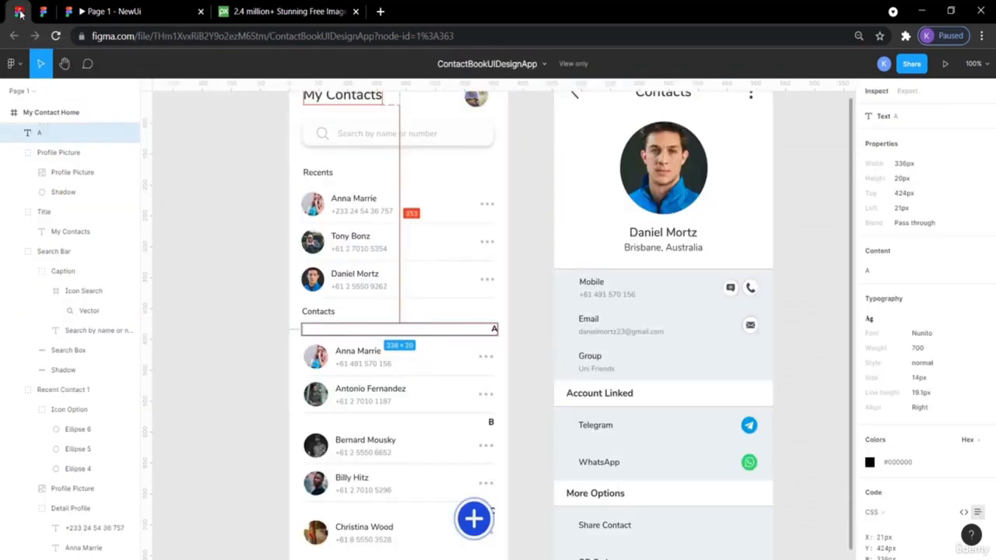
pyautogui.click(17, 11)
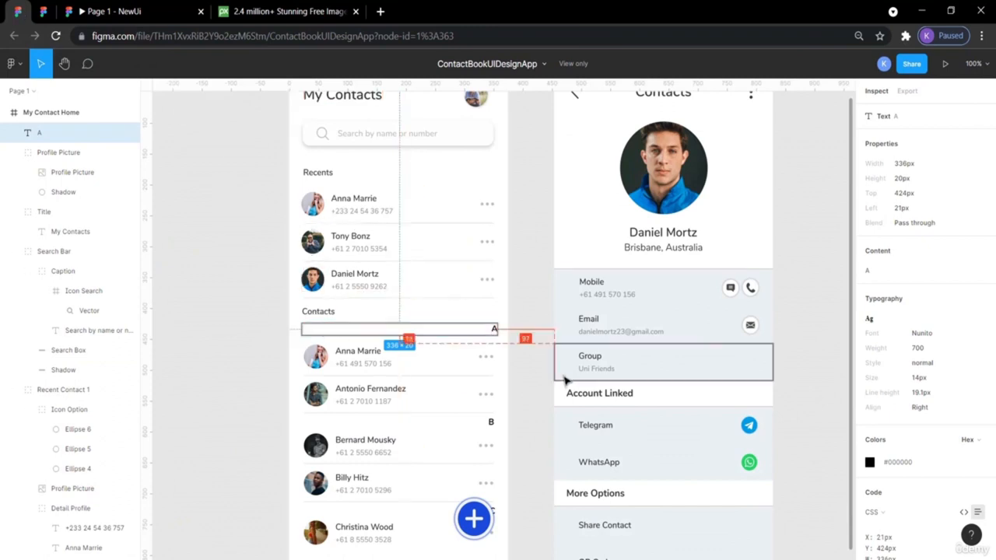
pyautogui.click(541, 386)
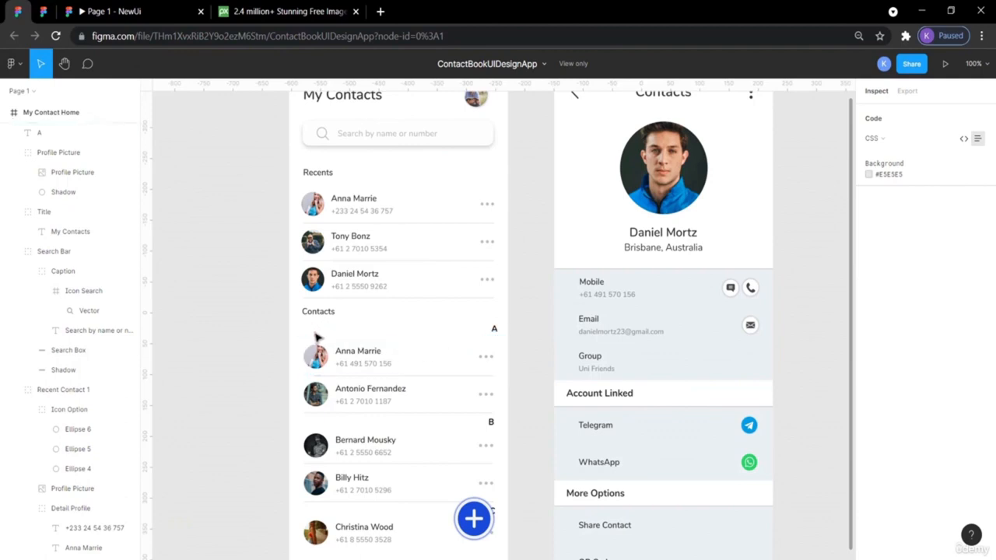
pyautogui.click(445, 331)
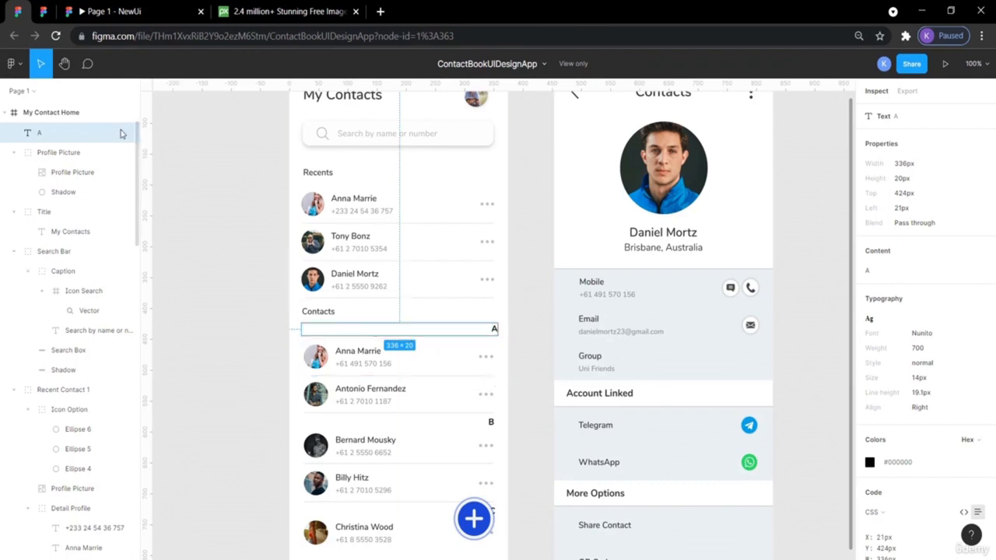
pyautogui.click(45, 10)
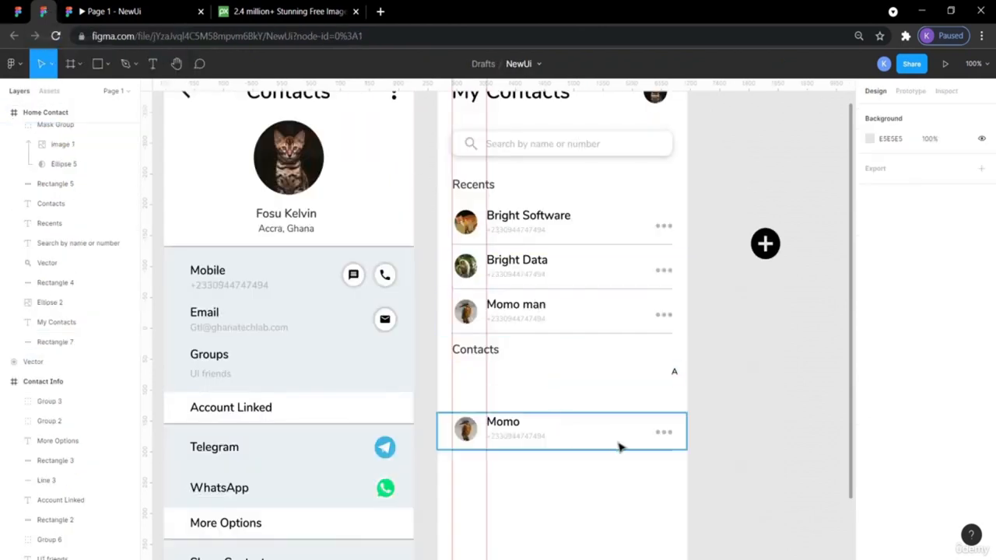
# - Nudge the whole Momo contact row up until its gap below the A label is 5
pyautogui.moveTo(680, 464); pyautogui.dragTo(440, 413)
pyautogui.press('alt')
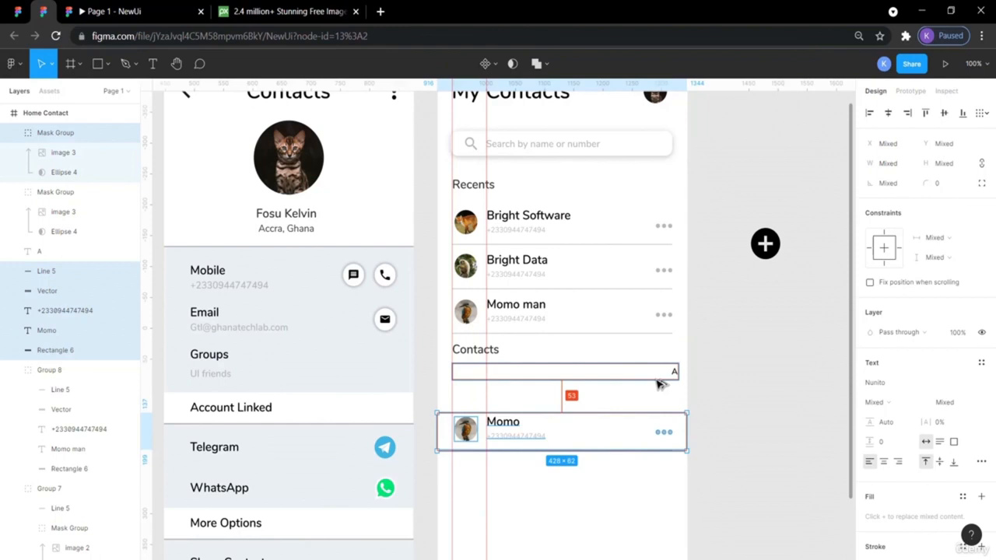
pyautogui.press('Up')
pyautogui.press('Up')
pyautogui.press('Up')
pyautogui.press('Up')
pyautogui.press('Up')
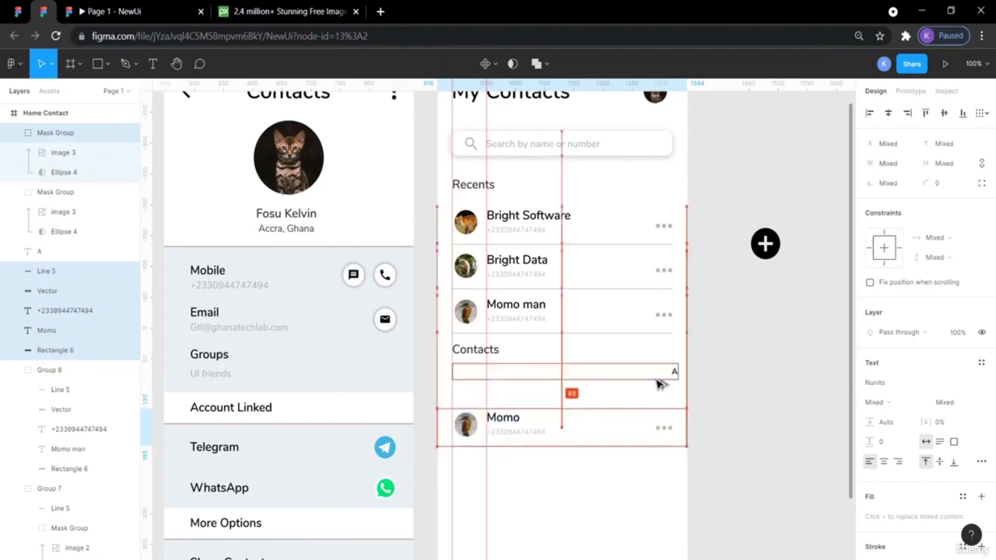
pyautogui.press('Up')
pyautogui.press('Up')
pyautogui.press('Up')
pyautogui.press('Up')
pyautogui.press('Up')
pyautogui.press('Up')
pyautogui.press('Up')
pyautogui.press('Up')
pyautogui.press('Up')
pyautogui.press('Up')
pyautogui.press('Up')
pyautogui.press('Up')
pyautogui.press('Up')
pyautogui.press('Up')
pyautogui.press('Up')
pyautogui.press('Up')
pyautogui.press('Up')
pyautogui.press('Up')
pyautogui.press('Up')
pyautogui.press('Up')
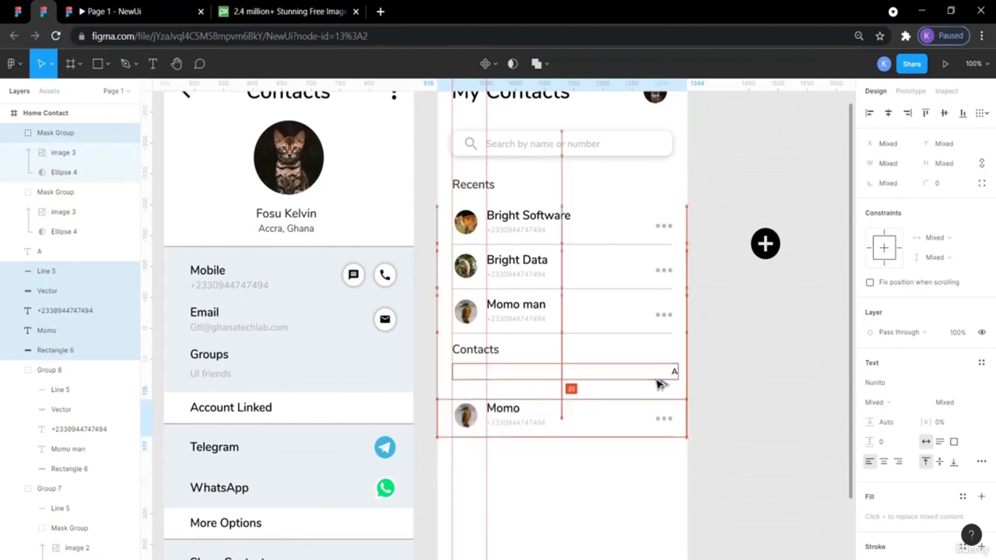
pyautogui.press('Up')
pyautogui.press('Up')
pyautogui.press('Up')
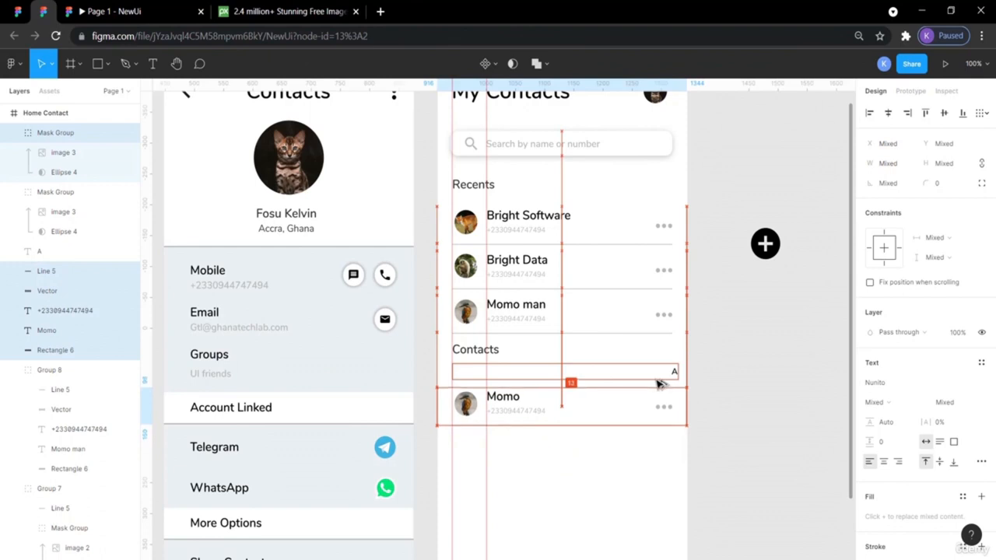
pyautogui.press('Up')
pyautogui.press('Up')
pyautogui.press('Up')
pyautogui.press('Up')
pyautogui.press('Up')
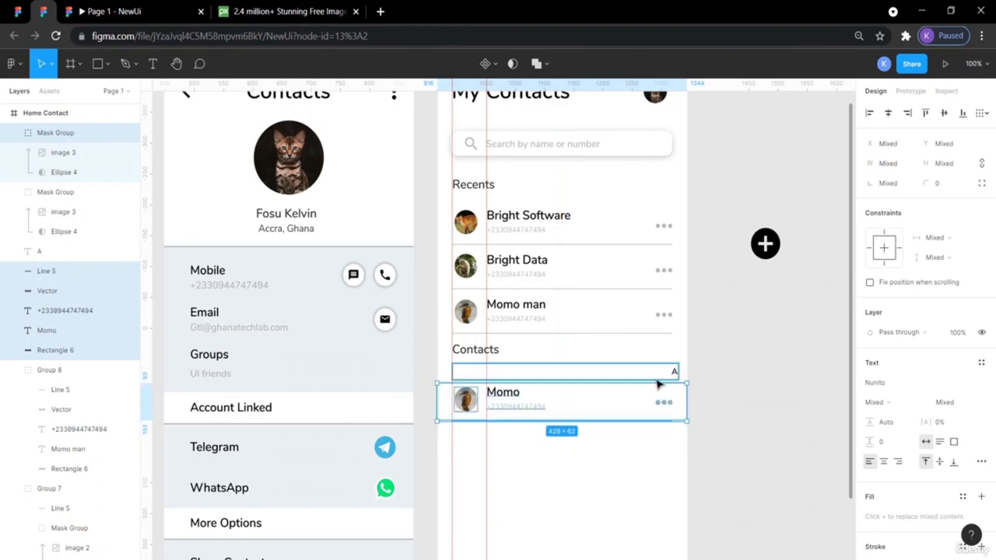
pyautogui.click(740, 428)
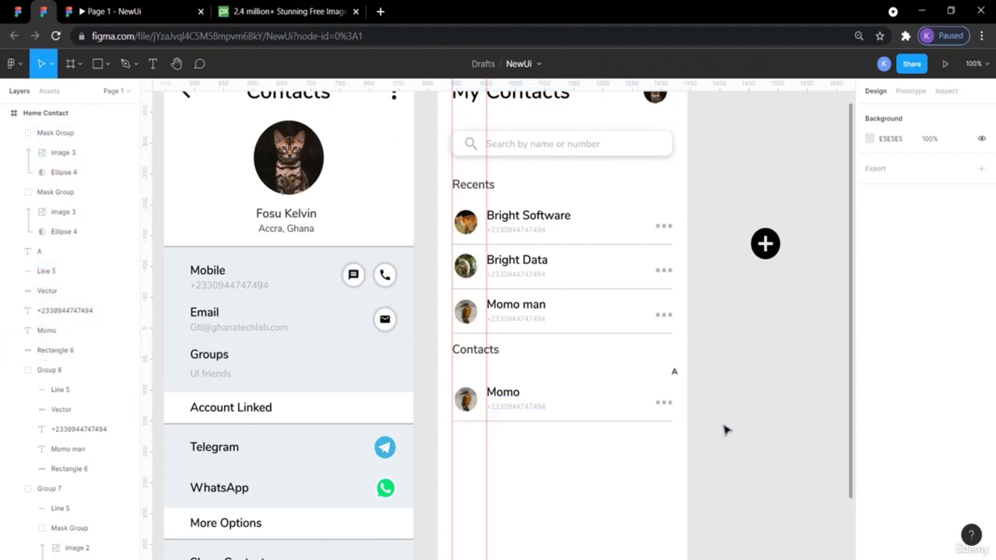
pyautogui.click(117, 8)
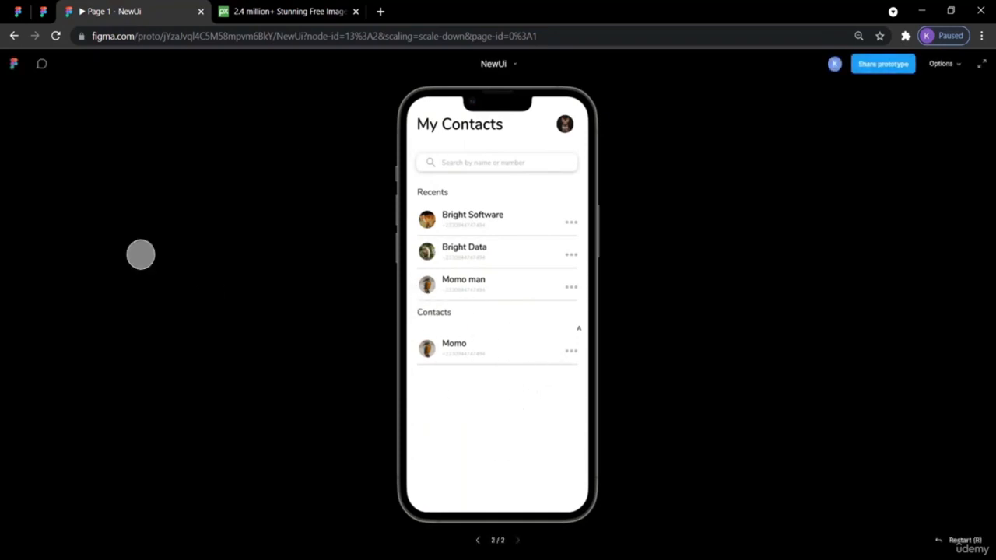
pyautogui.click(43, 11)
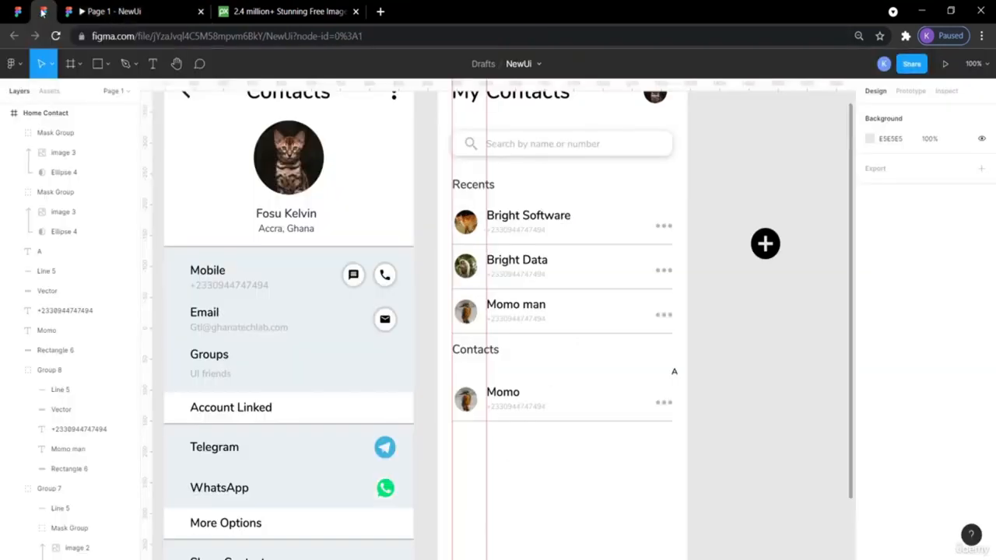
pyautogui.click(17, 11)
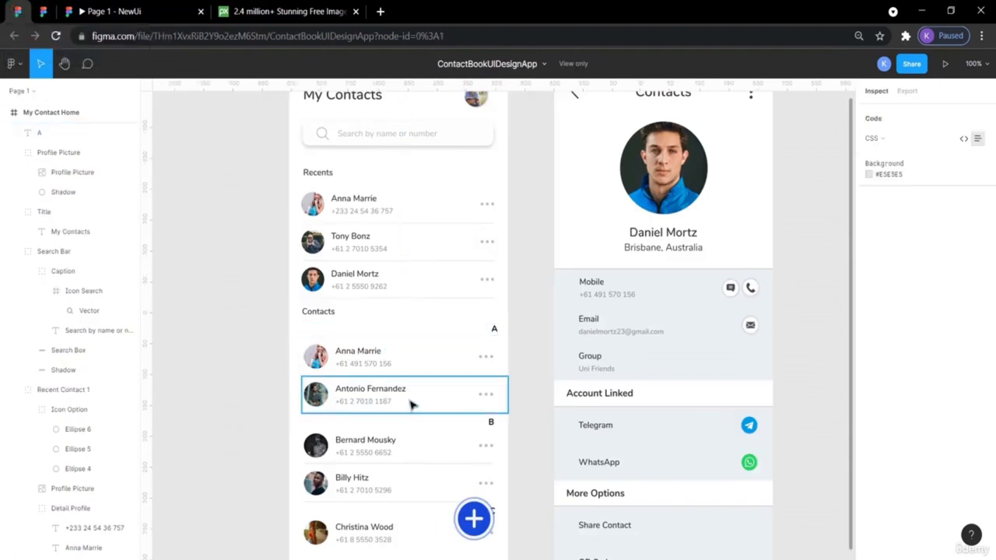
pyautogui.click(42, 11)
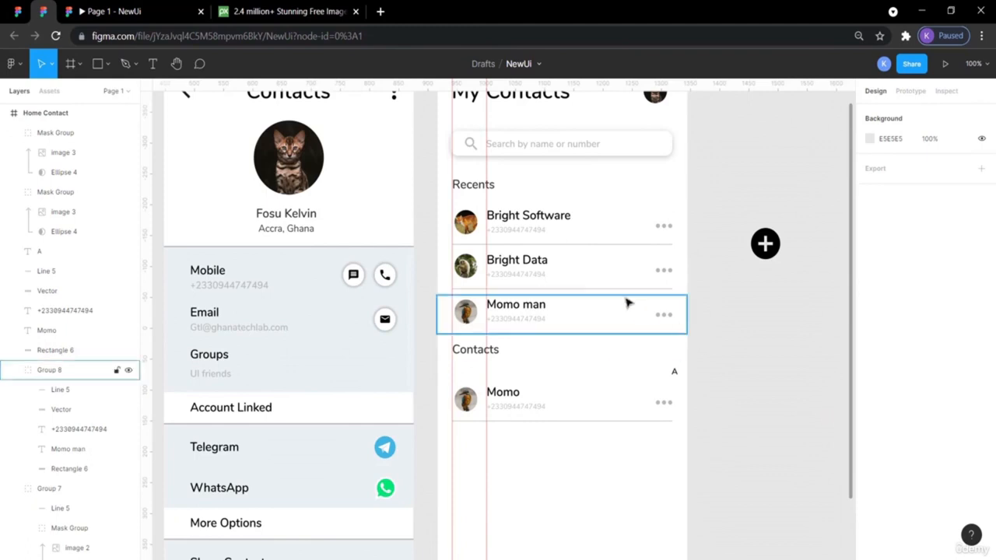
# - Duplicate the Momo contact row and shift the copy down below the original
pyautogui.click(602, 403)
pyautogui.moveTo(722, 442); pyautogui.dragTo(449, 385)
pyautogui.hotkey('ctrl', 'v')
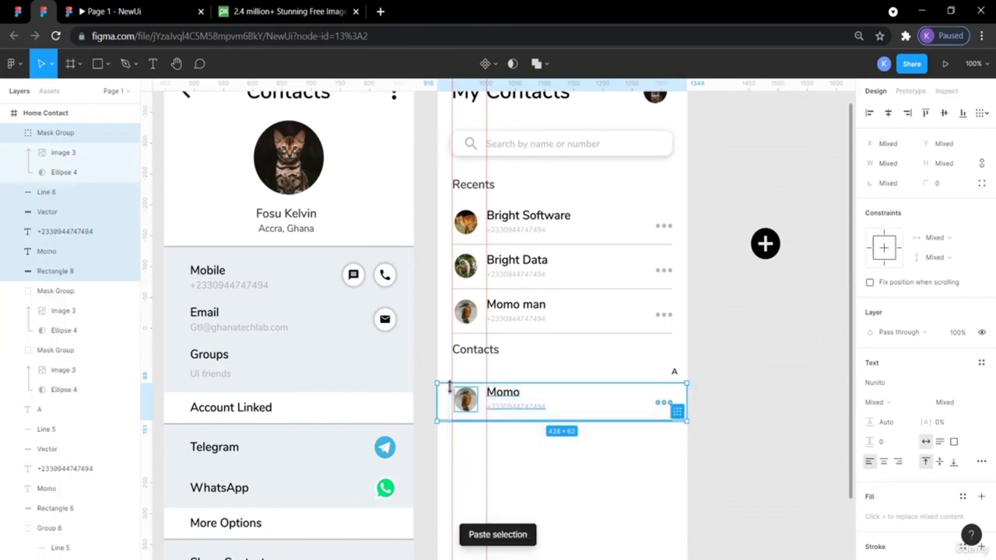
pyautogui.hotkey('shift', 'Down')
pyautogui.hotkey('shift', 'Down')
pyautogui.hotkey('shift', 'Down')
pyautogui.hotkey('shift', 'Down')
pyautogui.hotkey('shift', 'Down')
pyautogui.hotkey('shift', 'Down')
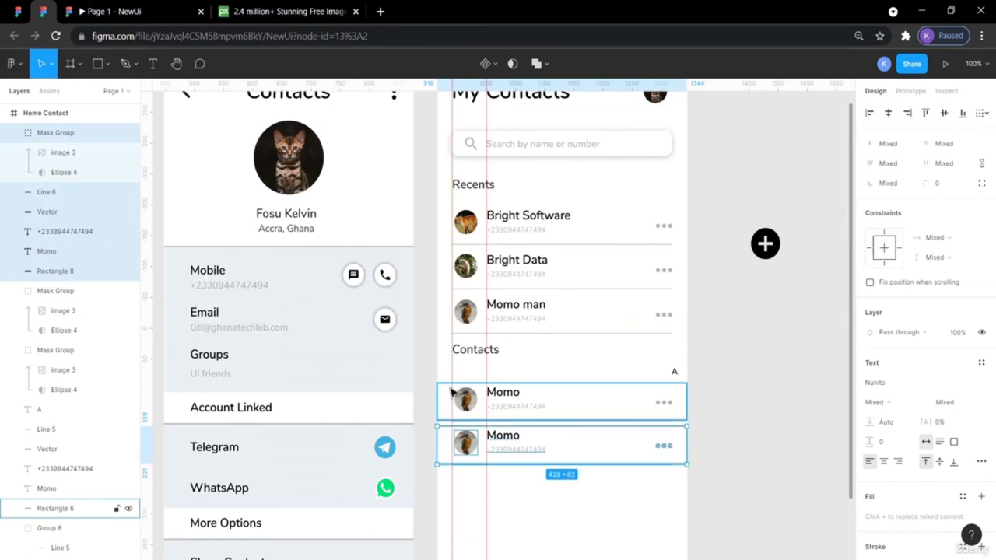
pyautogui.hotkey('shift', 'Down')
pyautogui.hotkey('shift', 'Down')
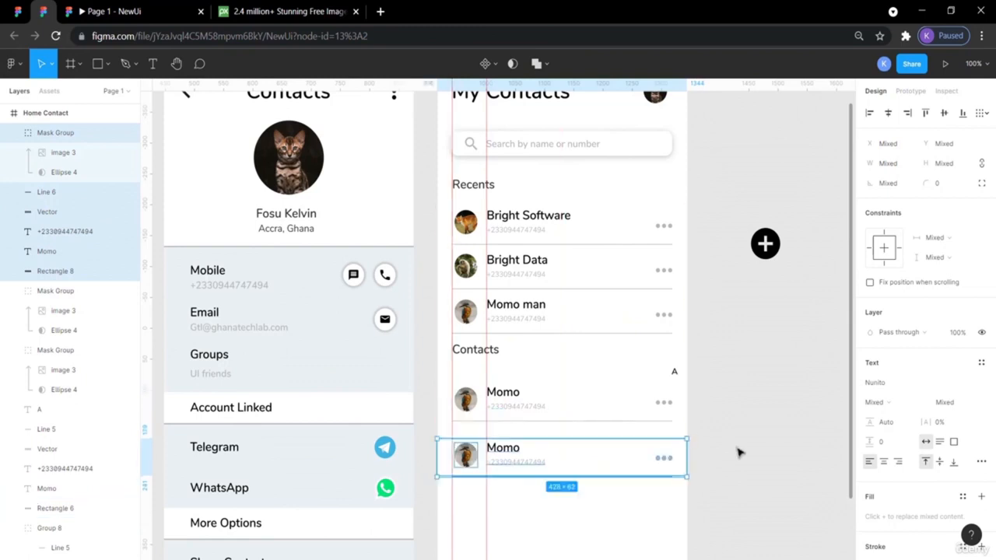
pyautogui.click(739, 452)
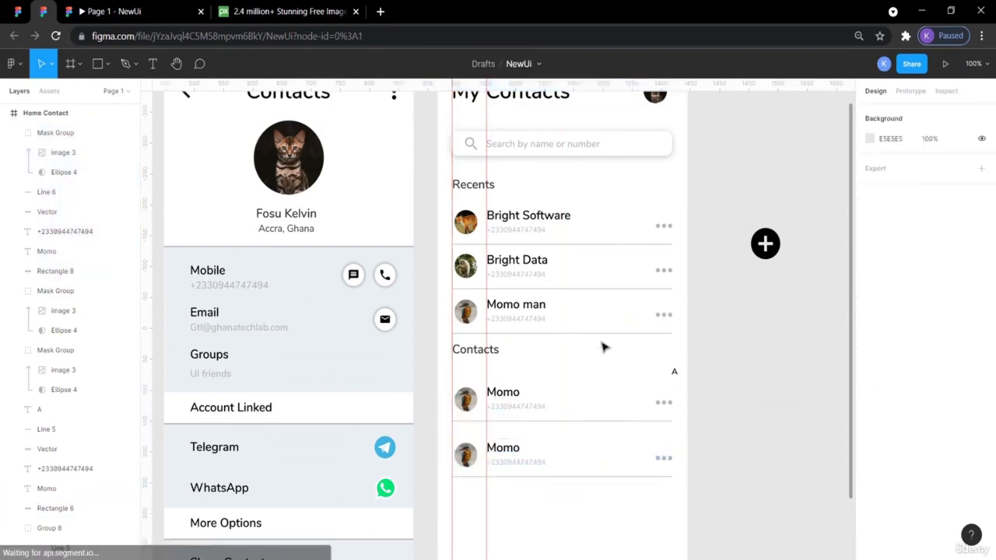
# - Nudge the second Momo row up so it sits just beneath the first
pyautogui.click(532, 299)
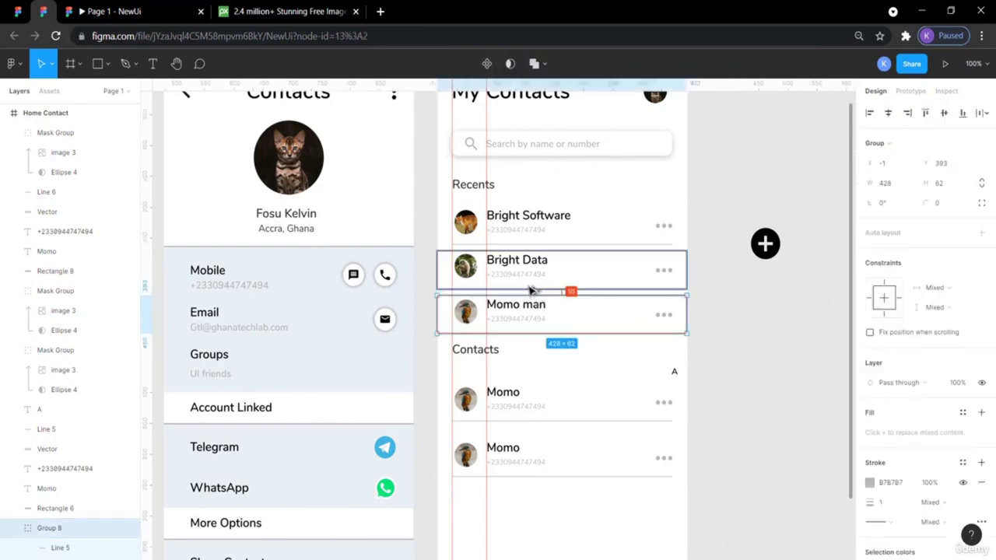
pyautogui.moveTo(666, 490); pyautogui.dragTo(489, 440)
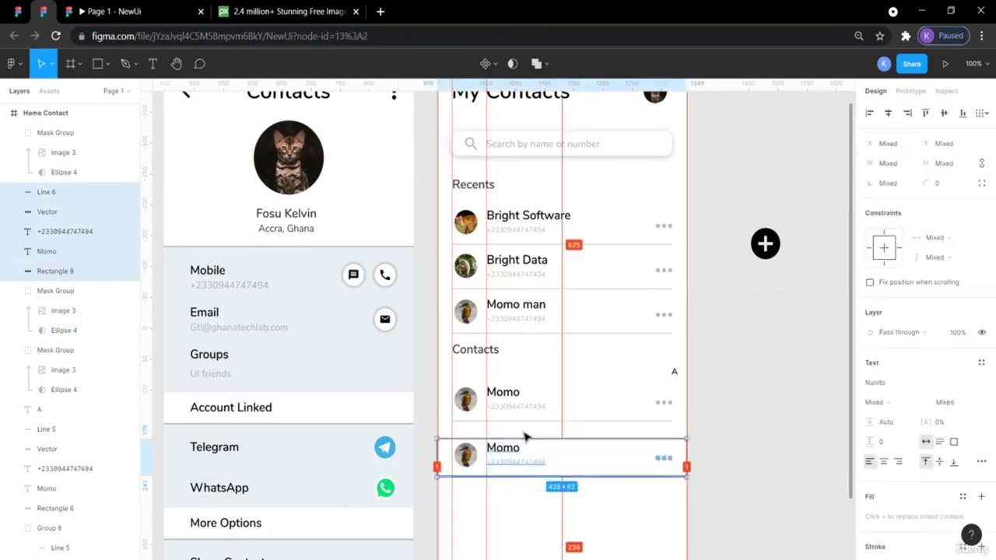
pyautogui.click(569, 460)
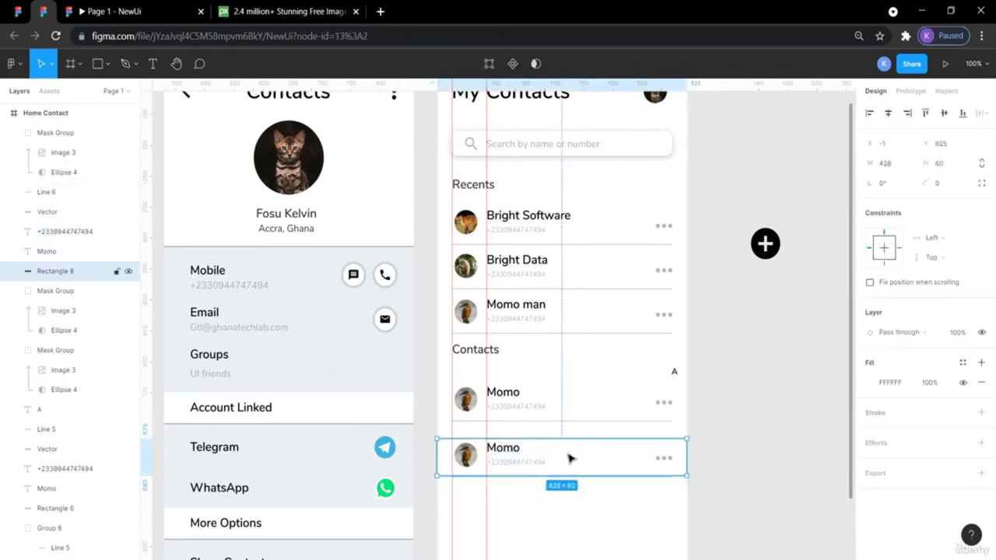
pyautogui.click(756, 522)
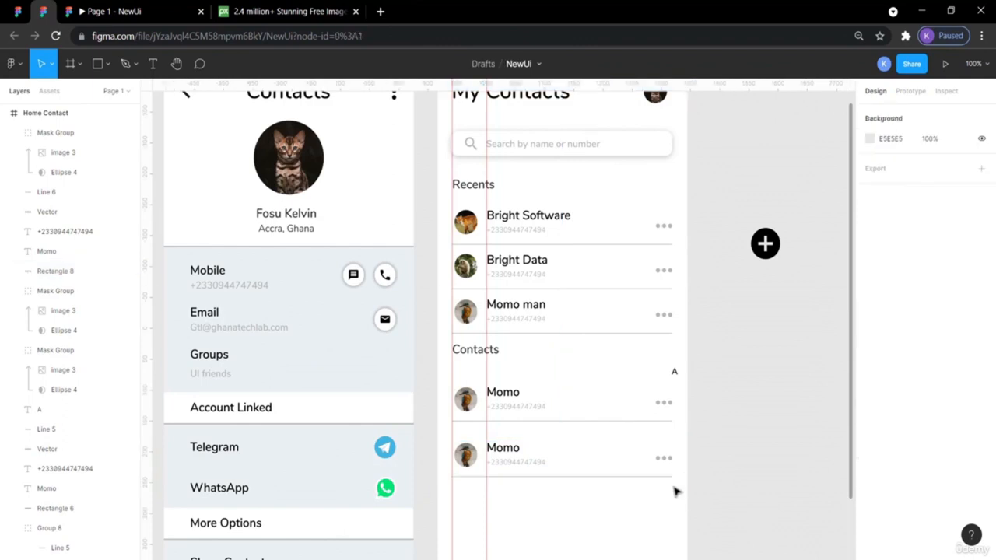
pyautogui.click(554, 450)
pyautogui.moveTo(676, 497); pyautogui.dragTo(454, 445)
pyautogui.press('alt')
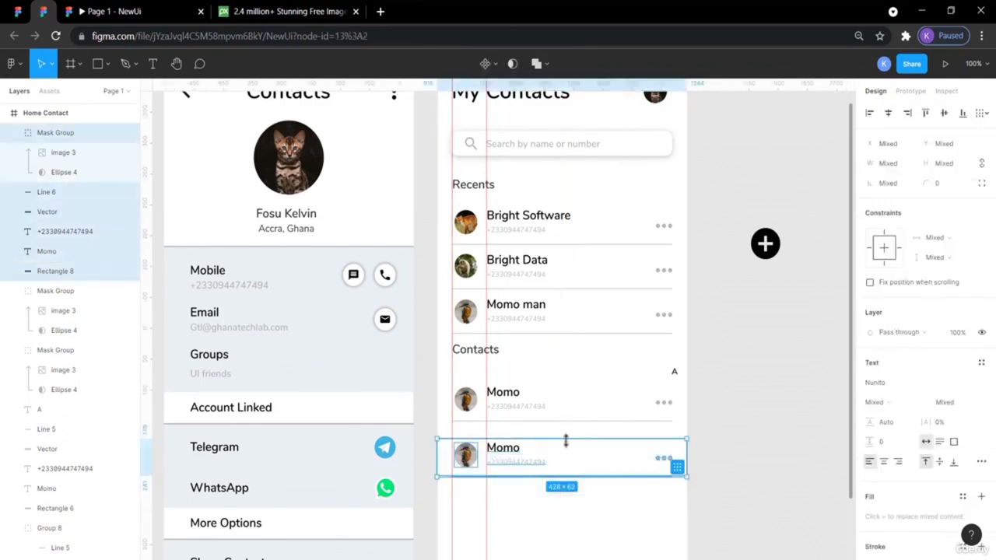
pyautogui.press('Up')
pyautogui.press('alt')
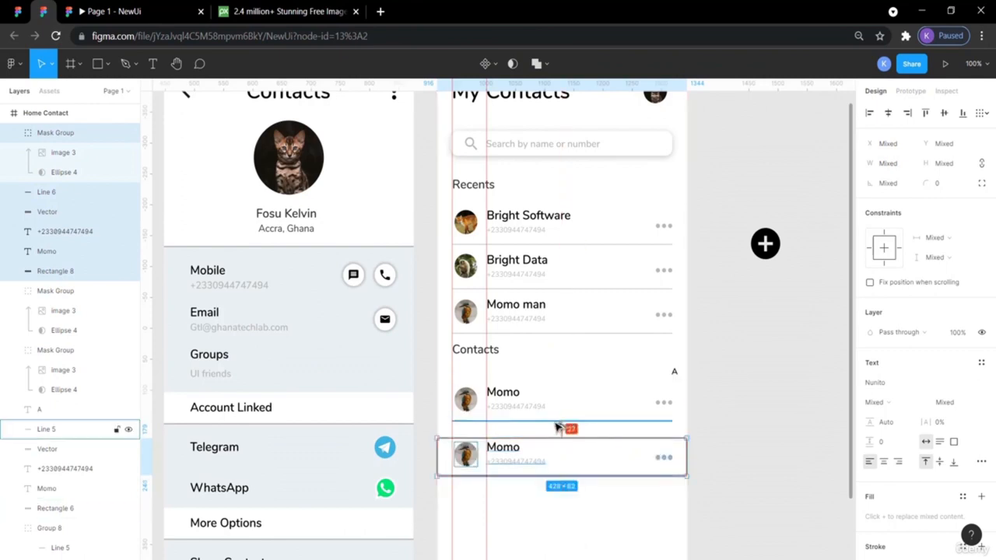
pyautogui.press('Up')
pyautogui.press('Up')
pyautogui.press('Up')
pyautogui.press('Up')
pyautogui.press('Up')
pyautogui.press('Up')
pyautogui.press('Up')
pyautogui.press('Up')
pyautogui.press('Up')
pyautogui.press('Up')
pyautogui.press('Up')
pyautogui.press('Up')
pyautogui.press('Up')
pyautogui.press('Up')
pyautogui.press('Up')
pyautogui.press('Up')
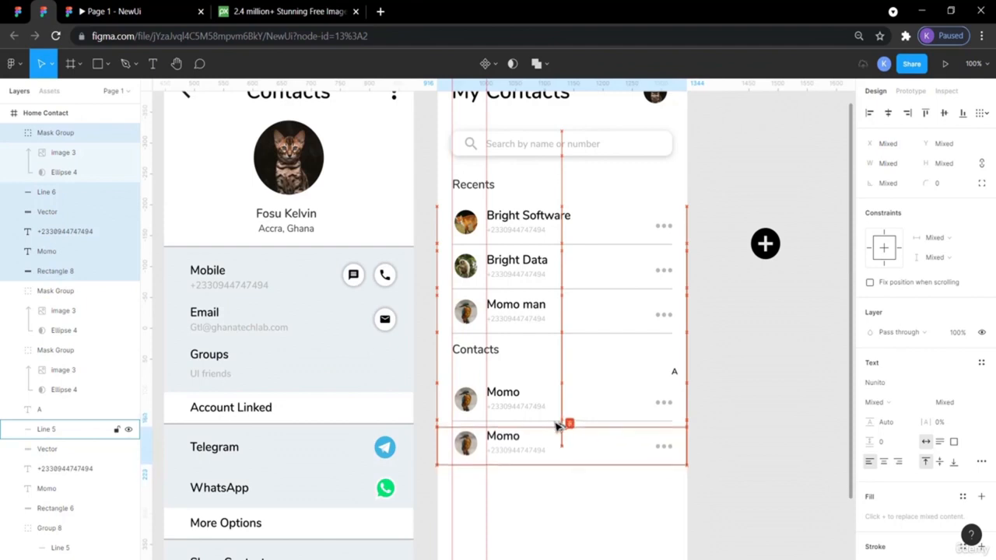
pyautogui.click(762, 472)
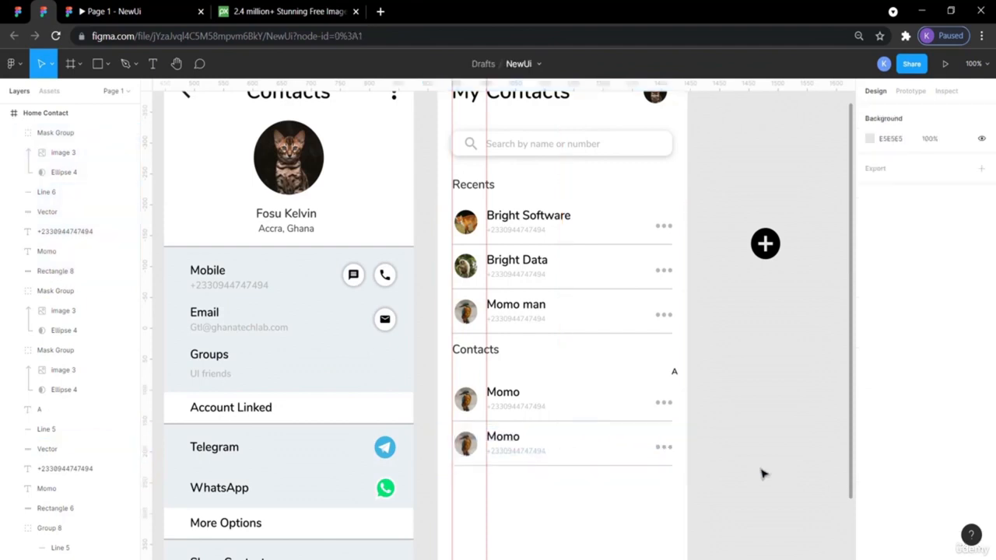
# - Scroll through the reference contacts list and its letter dividers, then return to NewUi
pyautogui.scroll(-3, 761, 473)
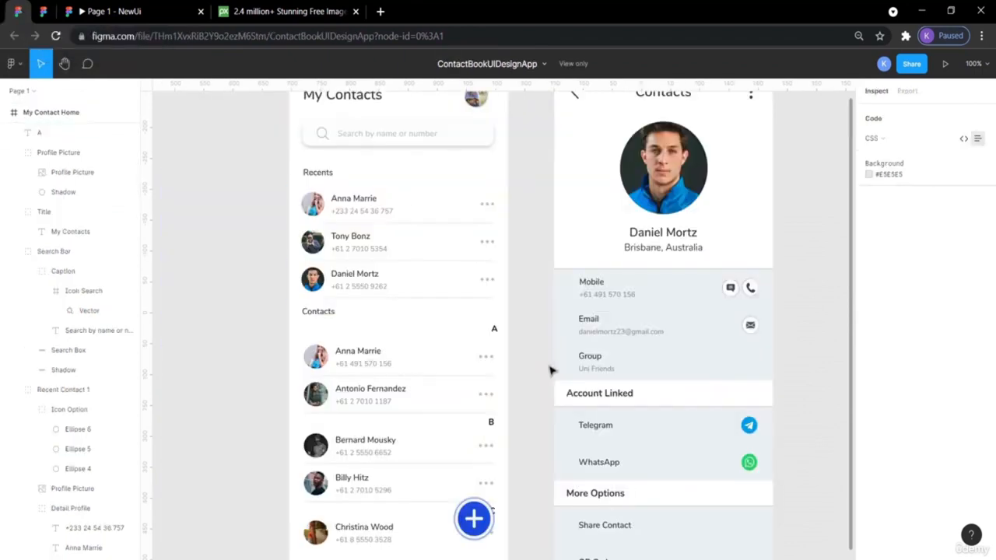
pyautogui.scroll(-2, 549, 371)
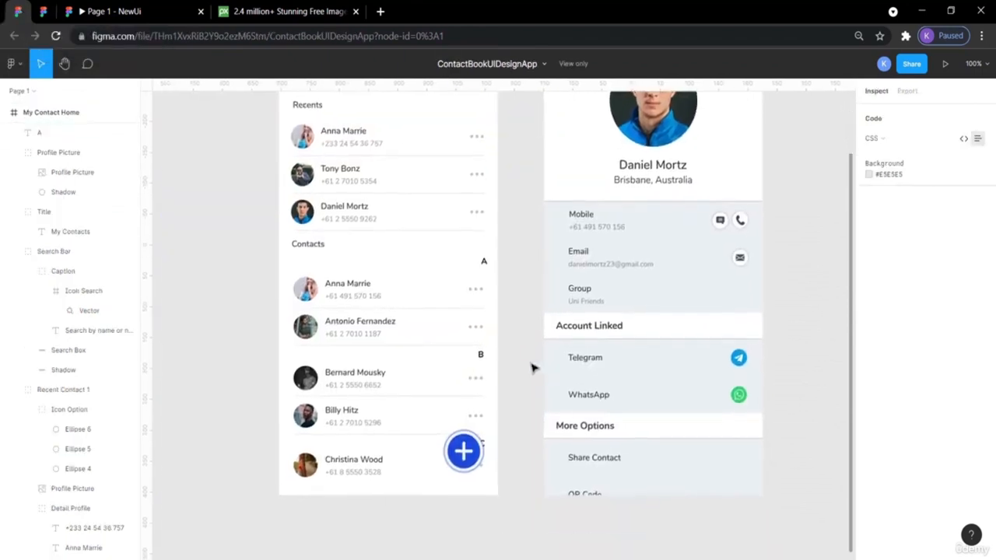
pyautogui.click(43, 11)
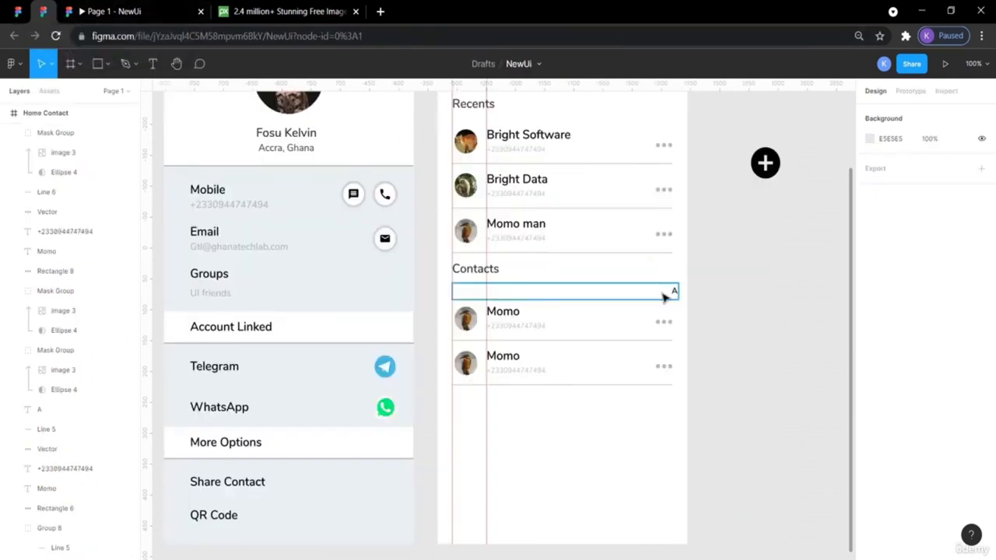
# - Group the A letter with its white strip into one divider
pyautogui.click(665, 296)
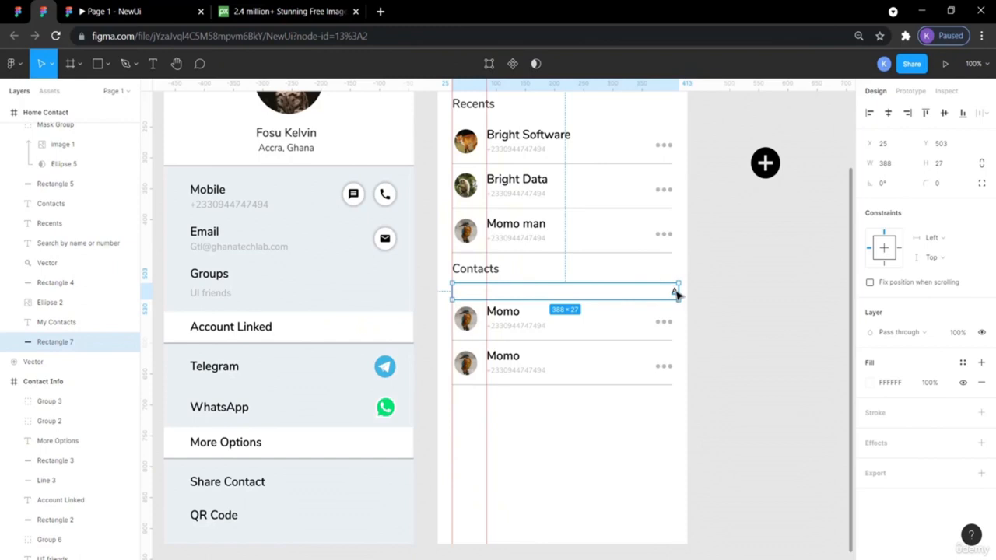
pyautogui.click(714, 293)
pyautogui.moveTo(689, 295); pyautogui.dragTo(652, 293)
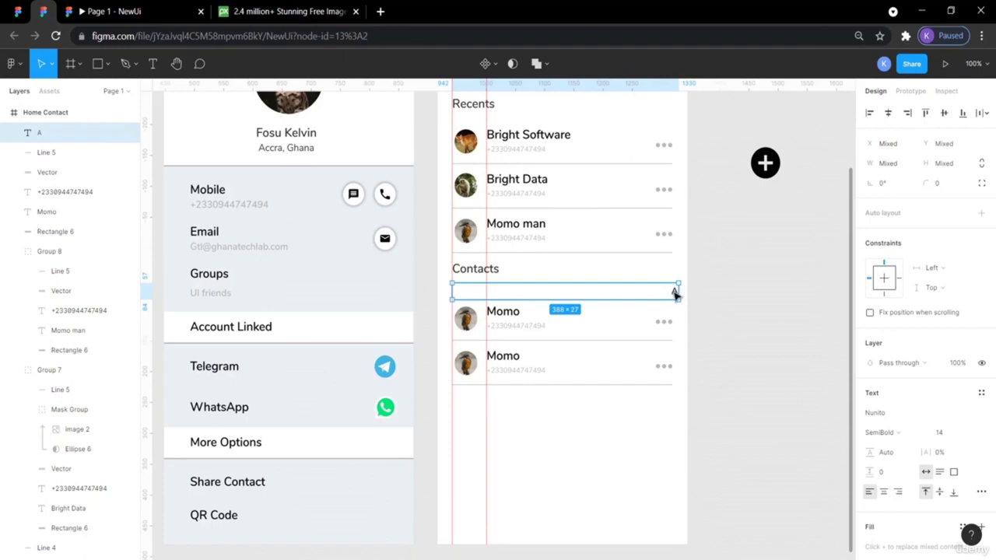
pyautogui.hotkey('ctrl', 'g')
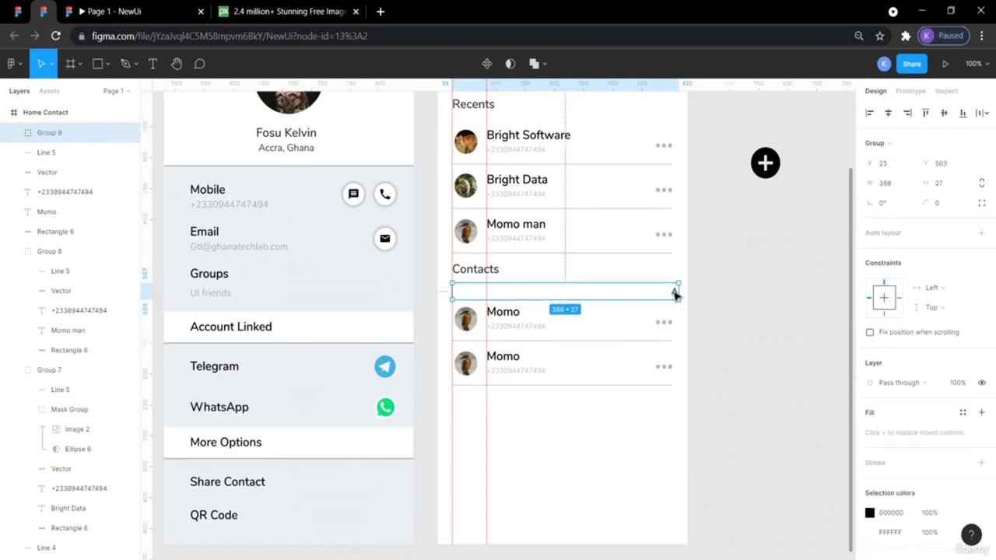
# - Paste a copy of the A divider below the second Momo row and change its letter to B
pyautogui.hotkey('ctrl', 'v')
pyautogui.hotkey('shift', 'Down')
pyautogui.hotkey('shift', 'Down')
pyautogui.hotkey('shift', 'Down')
pyautogui.hotkey('shift', 'Down')
pyautogui.hotkey('shift', 'Down')
pyautogui.hotkey('shift', 'Down')
pyautogui.hotkey('shift', 'Down')
pyautogui.hotkey('shift', 'Down')
pyautogui.hotkey('shift', 'Down')
pyautogui.hotkey('shift', 'Down')
pyautogui.hotkey('shift', 'Down')
pyautogui.hotkey('shift', 'Down')
pyautogui.hotkey('shift', 'Down')
pyautogui.hotkey('shift', 'Down')
pyautogui.hotkey('shift', 'Down')
pyautogui.hotkey('shift', 'Down')
pyautogui.hotkey('shift', 'Down')
pyautogui.hotkey('shift', 'Down')
pyautogui.hotkey('shift', 'Down')
pyautogui.hotkey('shift', 'Down')
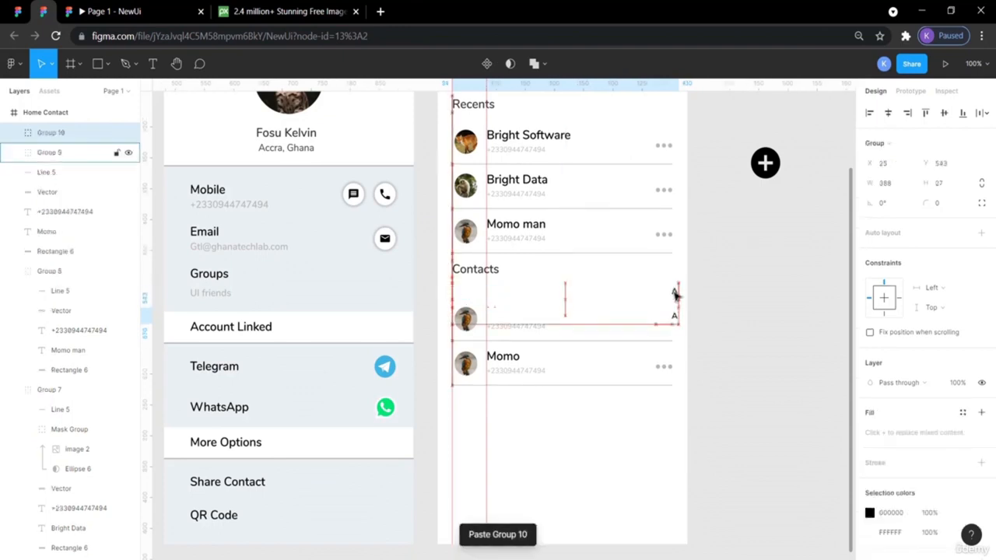
pyautogui.hotkey('shift', 'Down')
pyautogui.hotkey('shift', 'Down')
pyautogui.hotkey('shift', 'Down')
pyautogui.click(708, 432)
pyautogui.doubleClick(673, 428)
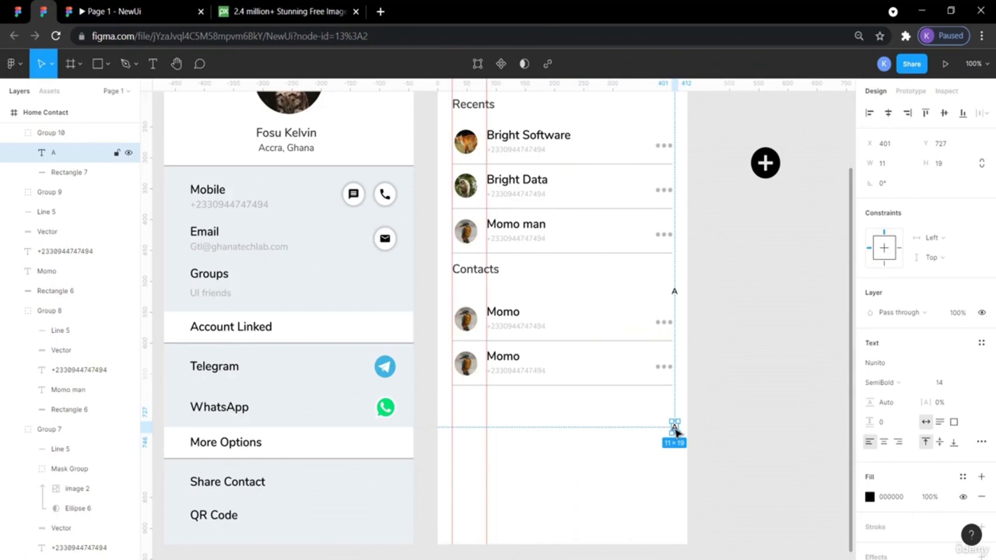
pyautogui.click(675, 432)
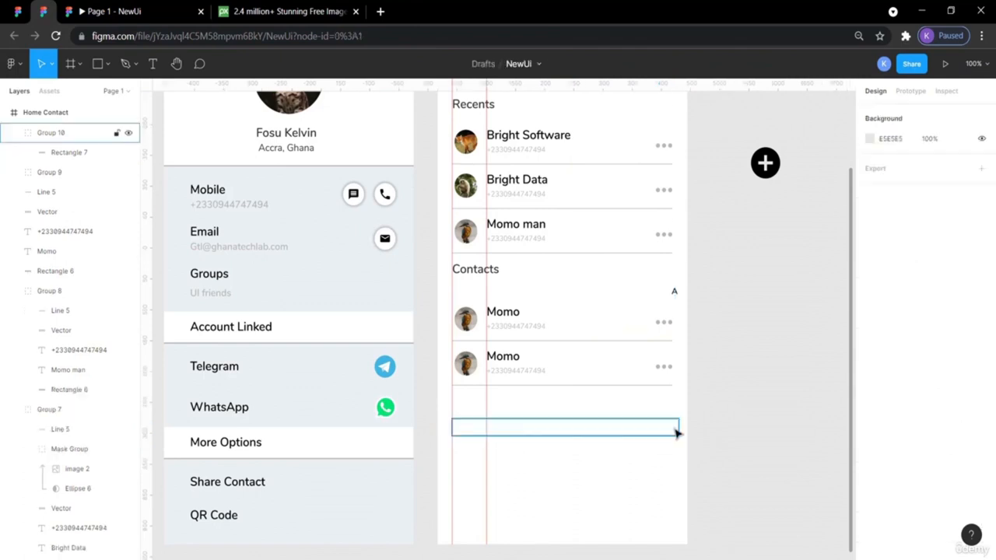
pyautogui.doubleClick(675, 431)
pyautogui.doubleClick(675, 428)
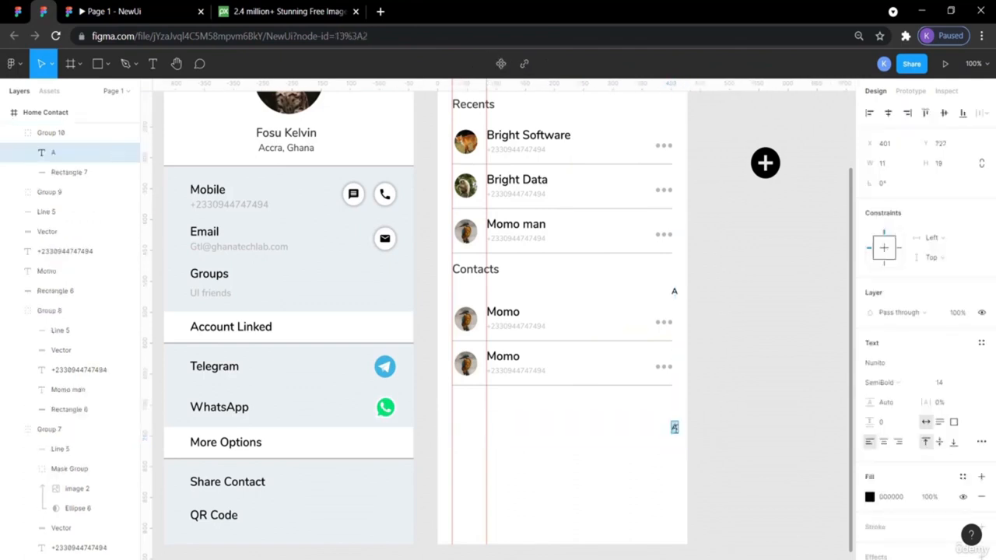
pyautogui.click(696, 430)
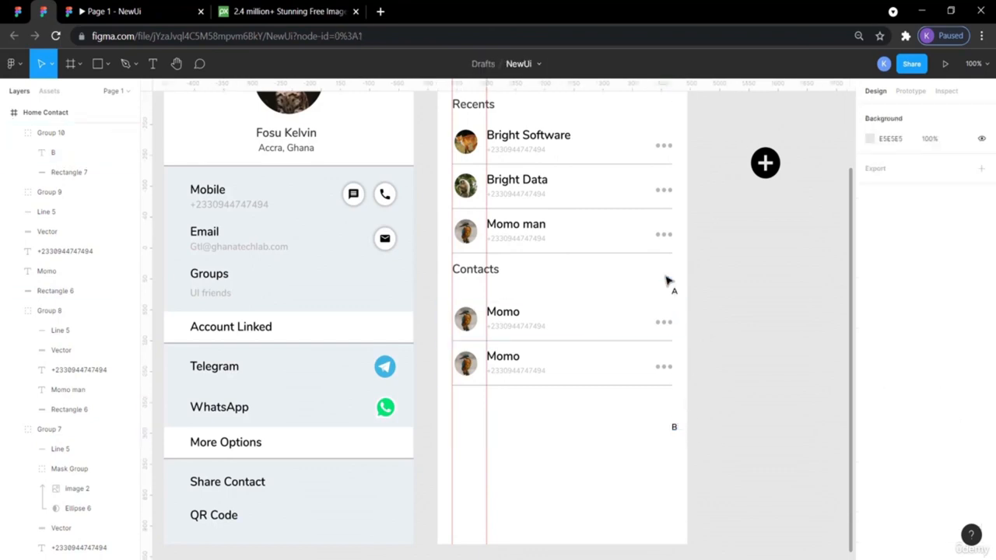
# - Inspect the B divider's position in the reference contact book design
pyautogui.click(18, 11)
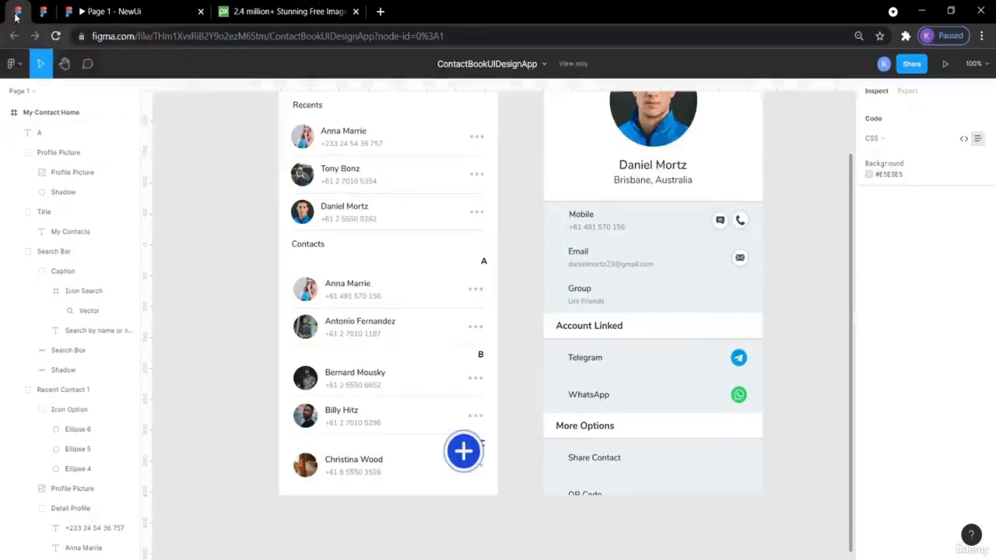
pyautogui.click(471, 365)
pyautogui.click(476, 354)
pyautogui.click(479, 356)
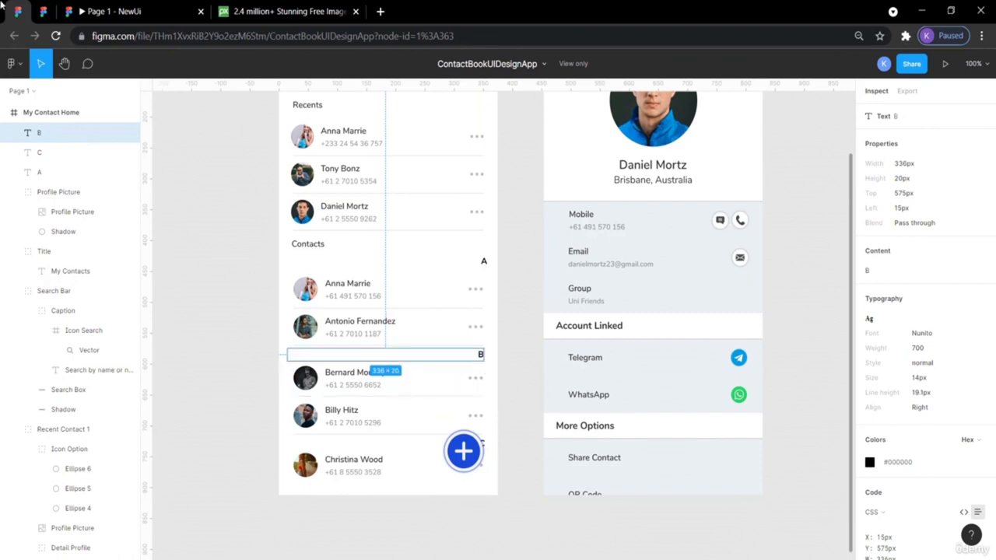
pyautogui.click(43, 11)
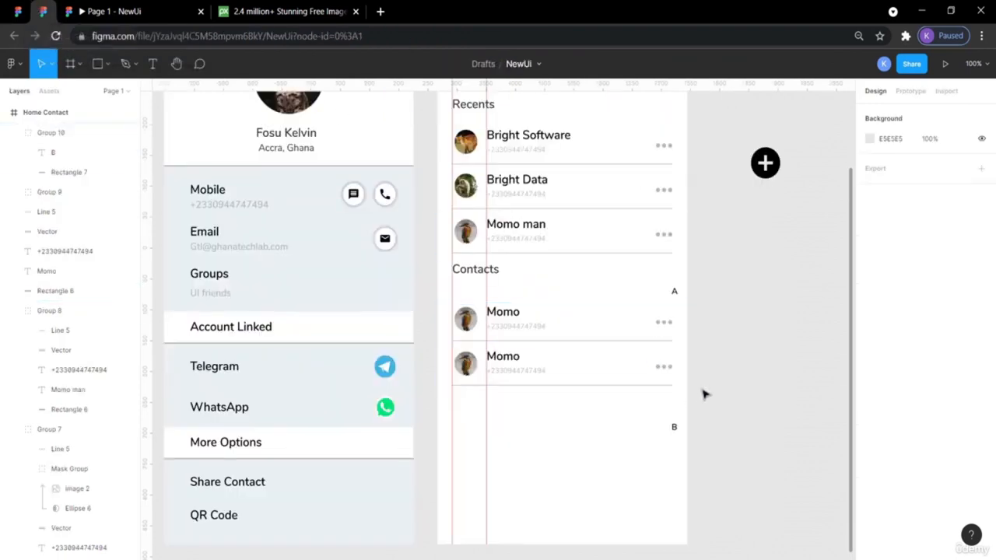
# - Move the B divider group up to Y 670, just beneath the second Momo row
pyautogui.click(676, 431)
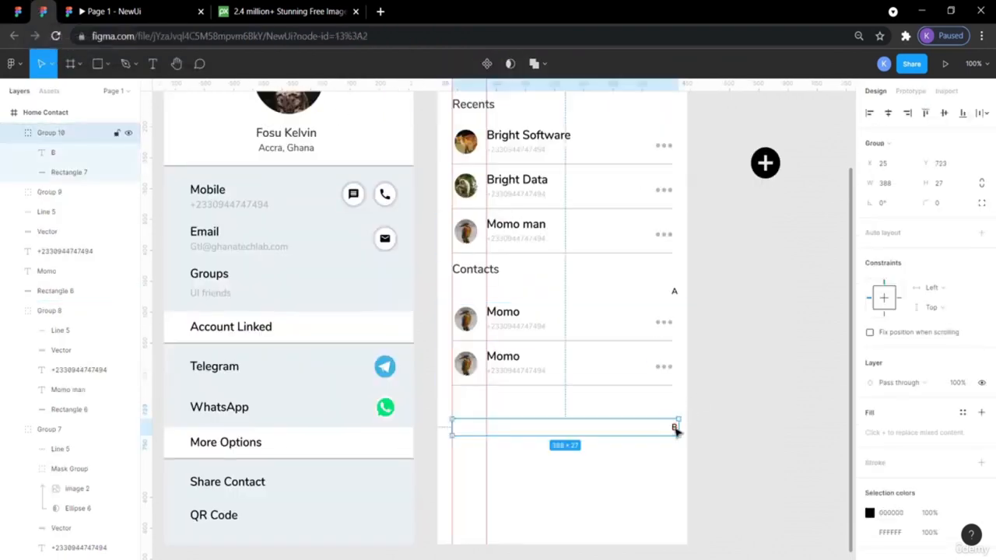
pyautogui.moveTo(676, 431); pyautogui.dragTo(675, 429)
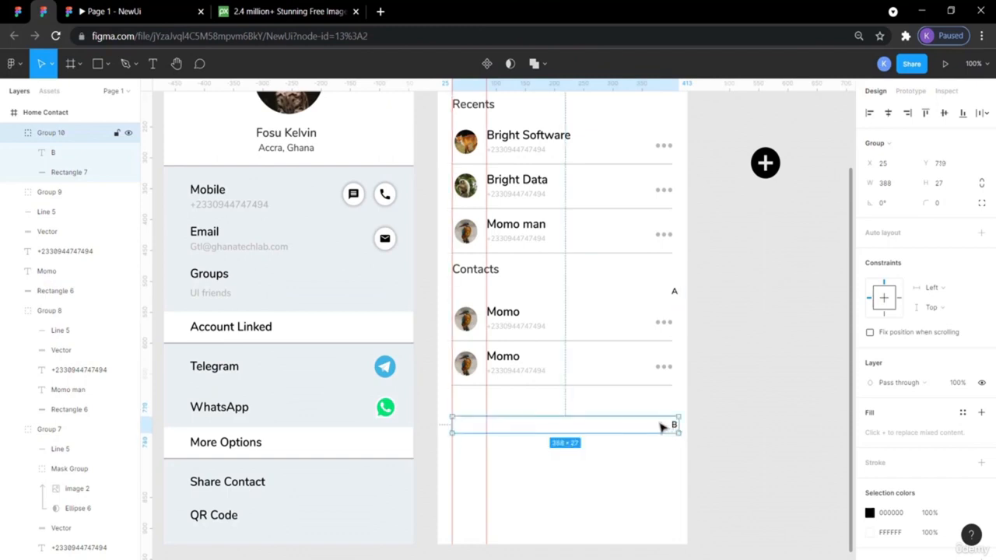
pyautogui.press('Up')
pyautogui.press('Up')
pyautogui.press('Up')
pyautogui.press('Up')
pyautogui.press('Up')
pyautogui.press('Up')
pyautogui.press('Up')
pyautogui.press('Up')
pyautogui.press('Up')
pyautogui.press('Up')
pyautogui.press('Up')
pyautogui.press('Up')
pyautogui.press('Up')
pyautogui.press('Up')
pyautogui.press('Up')
pyautogui.press('Up')
pyautogui.press('Up')
pyautogui.press('Up')
pyautogui.press('Up')
pyautogui.press('Up')
pyautogui.press('Up')
pyautogui.press('Up')
pyautogui.press('Up')
pyautogui.press('Up')
pyautogui.press('Up')
pyautogui.press('Up')
pyautogui.press('Up')
pyautogui.press('Up')
pyautogui.press('Up')
pyautogui.press('Up')
pyautogui.press('Up')
pyautogui.press('Up')
pyautogui.press('Up')
pyautogui.press('Up')
pyautogui.press('Up')
pyautogui.press('Up')
pyautogui.press('Up')
pyautogui.press('Up')
pyautogui.press('Up')
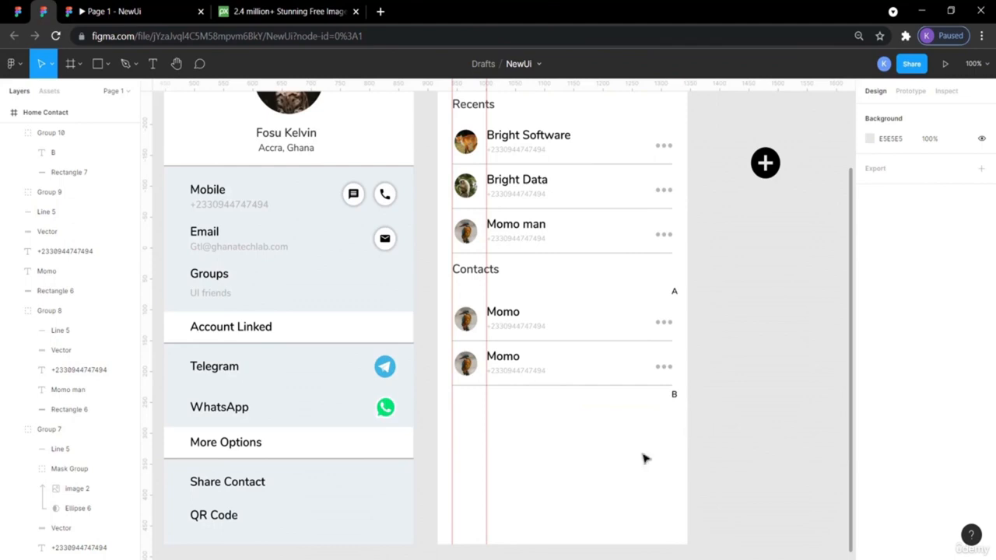
pyautogui.click(17, 12)
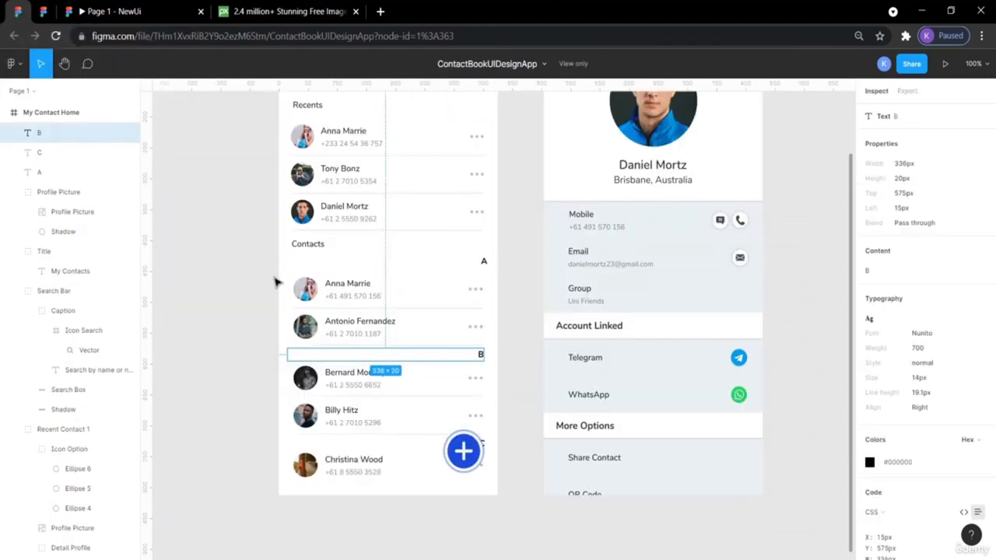
pyautogui.click(802, 402)
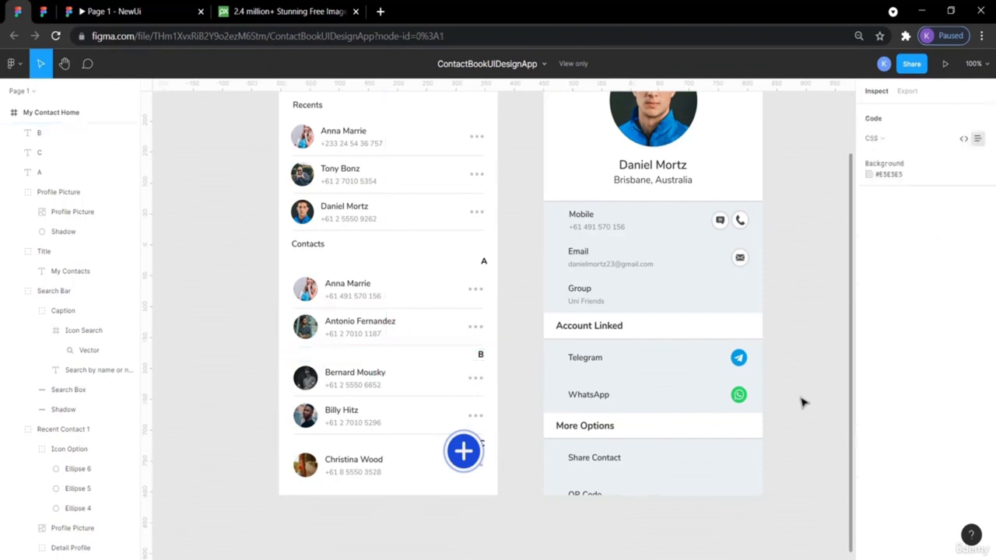
pyautogui.click(43, 11)
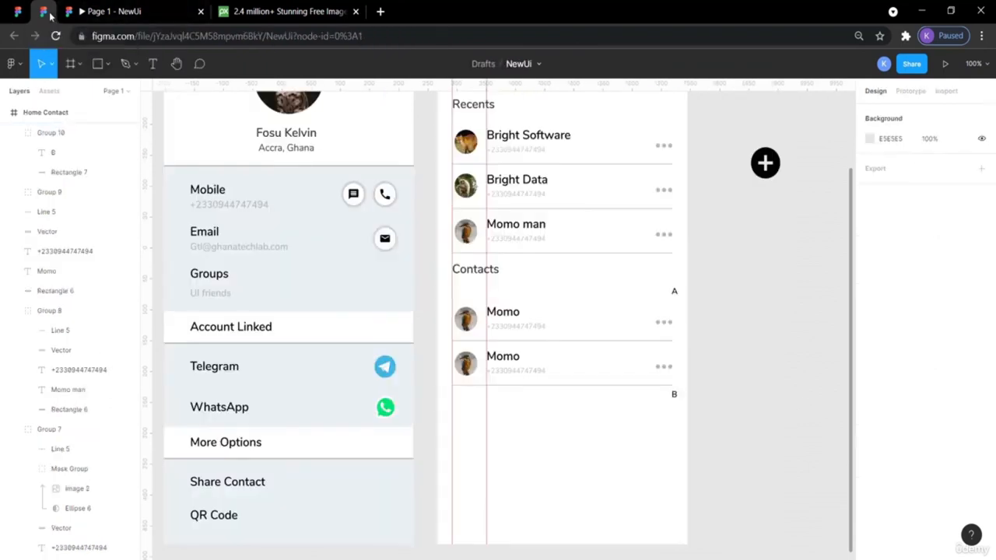
# - Paste a stray copy of the Momo row background, drag it off the frame and delete it
pyautogui.click(650, 395)
pyautogui.click(772, 413)
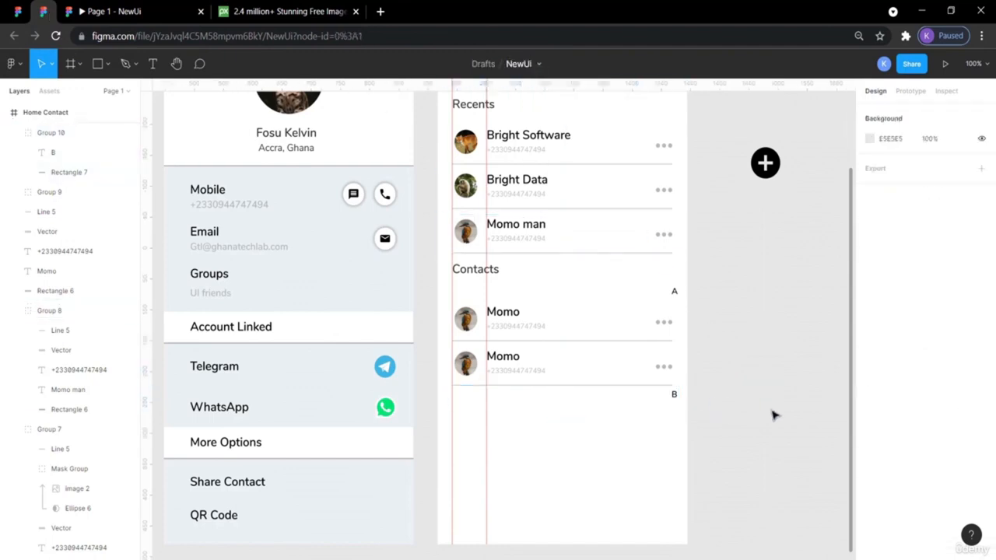
pyautogui.click(654, 367)
pyautogui.hotkey('ctrl', 'v')
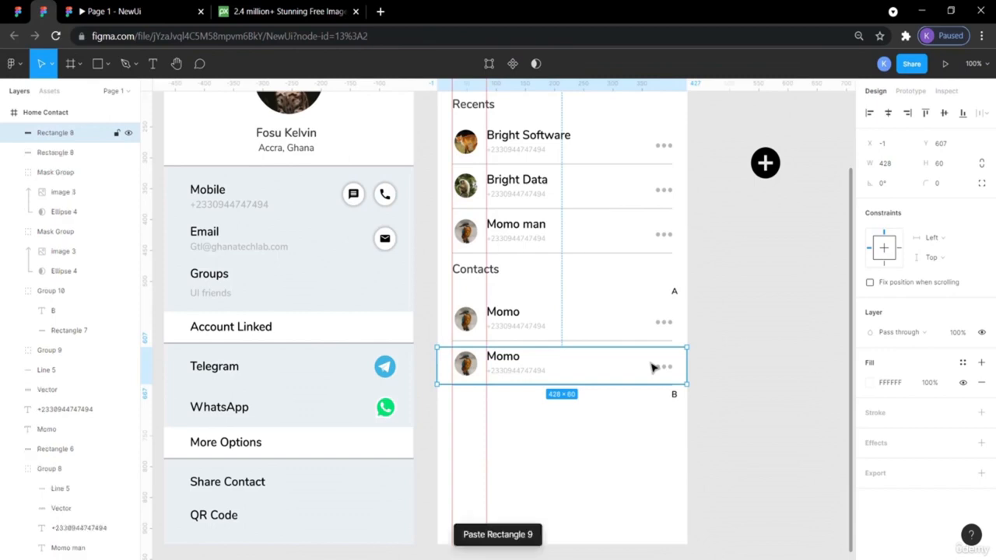
pyautogui.hotkey('shift', 'Down')
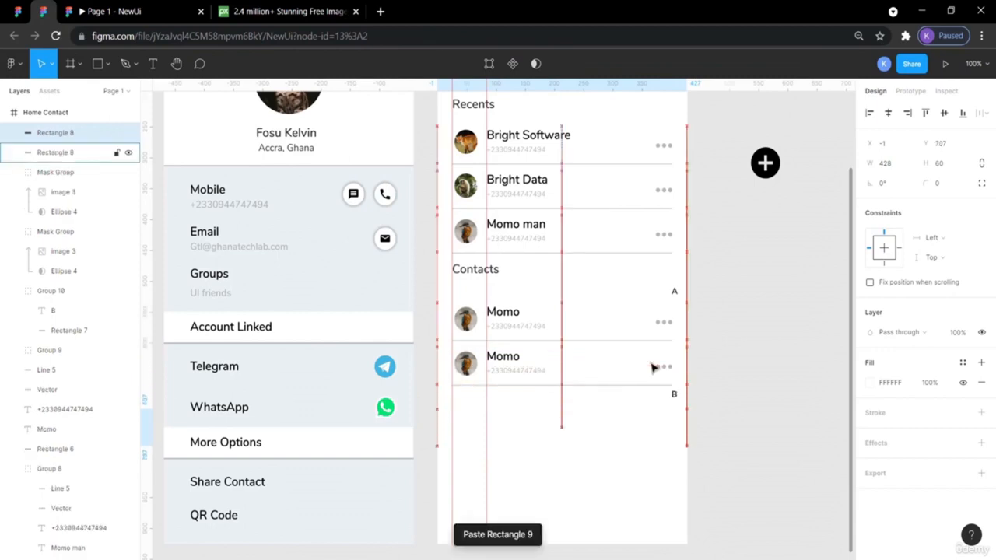
pyautogui.moveTo(660, 423); pyautogui.dragTo(781, 456)
pyautogui.press('Delete')
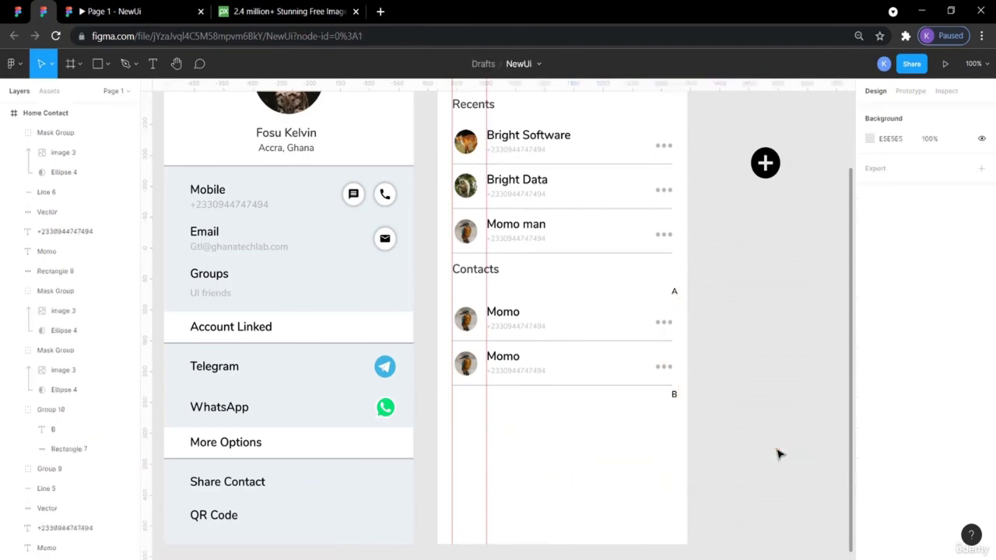
# - Move the second Momo row's background down below that row
pyautogui.click(589, 369)
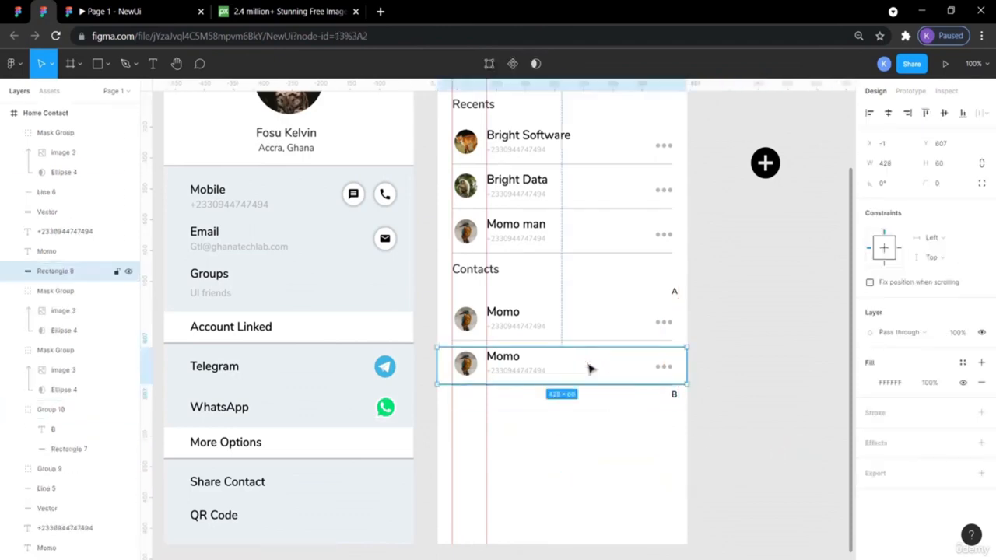
pyautogui.doubleClick(589, 369)
pyautogui.moveTo(569, 365); pyautogui.dragTo(574, 426)
pyautogui.press('Escape')
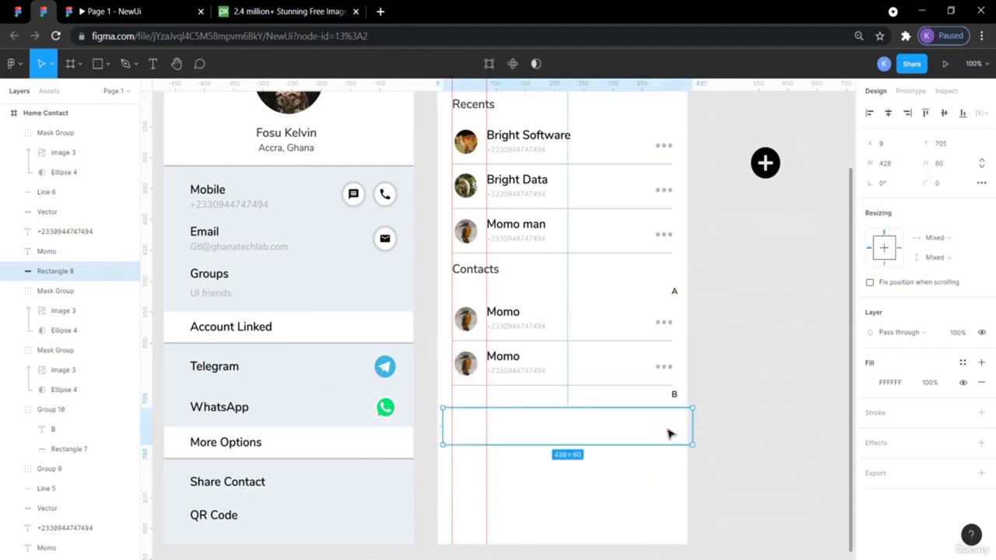
pyautogui.press('Escape')
# - Box-select the entire second Momo row and paste a copy beneath the B divider
pyautogui.click(538, 379)
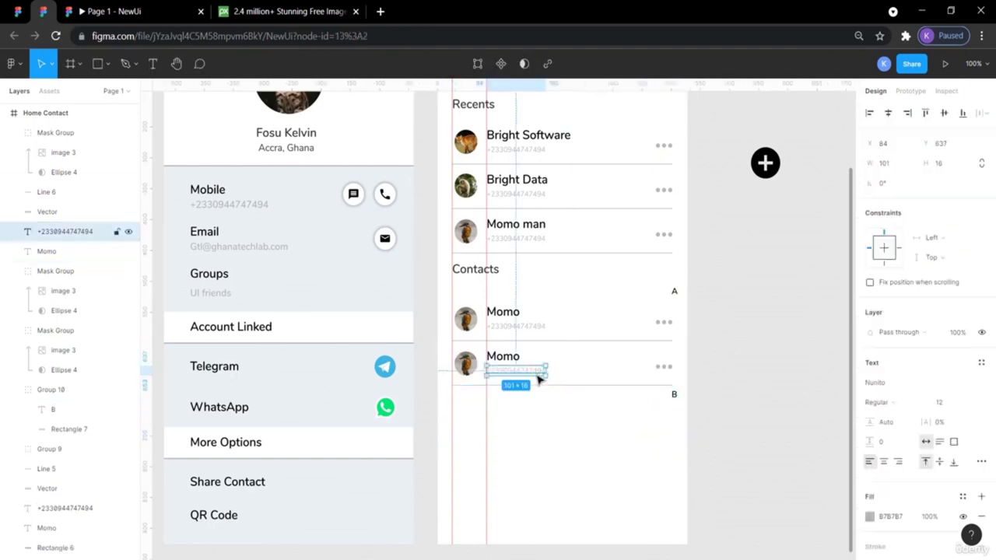
pyautogui.press('Escape')
pyautogui.moveTo(731, 376); pyautogui.dragTo(443, 366)
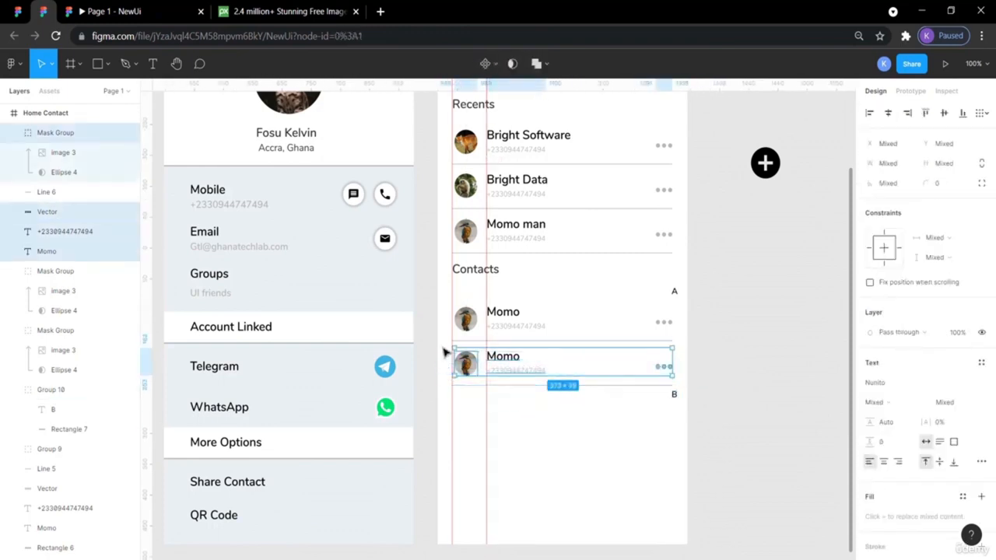
pyautogui.click(444, 352)
pyautogui.moveTo(442, 350); pyautogui.dragTo(692, 382)
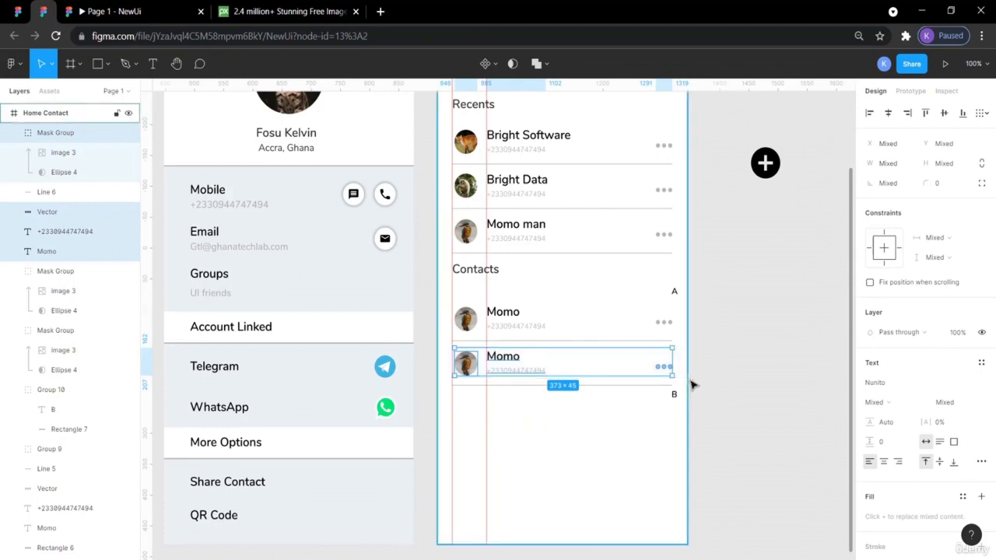
pyautogui.hotkey('ctrl', 'v')
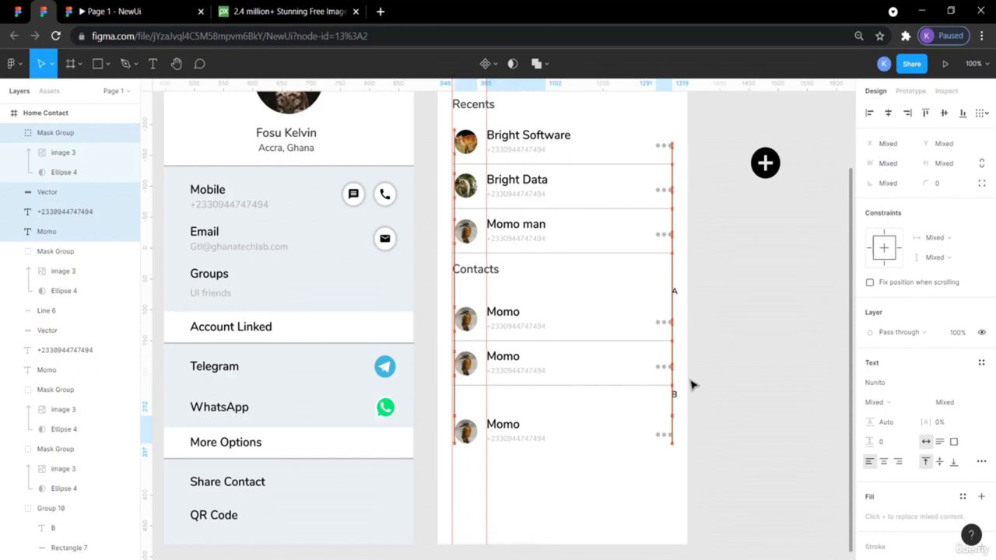
pyautogui.click(739, 414)
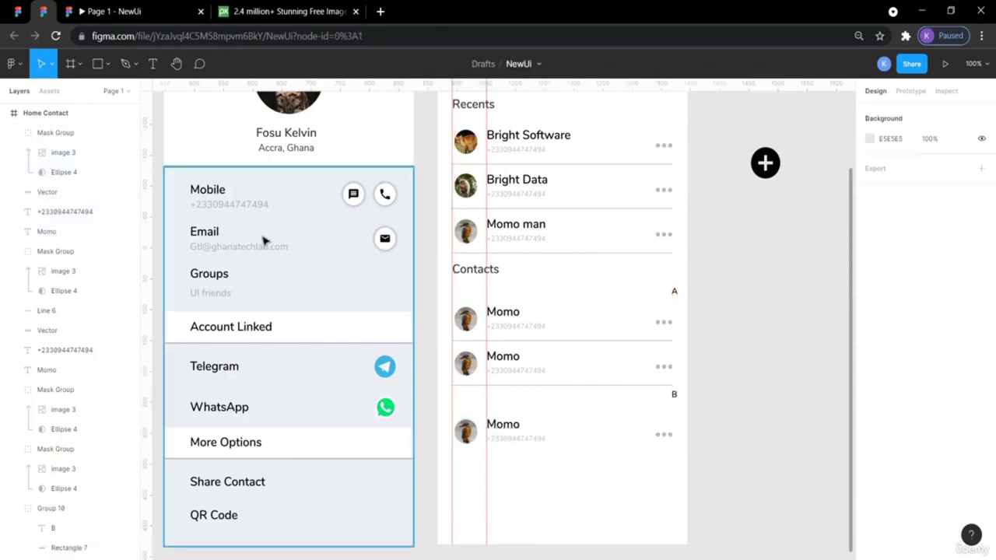
# - Inspect a Contact Box's size and position in the ContactBookUIDesignApp reference file, then return to NewUi
pyautogui.click(17, 15)
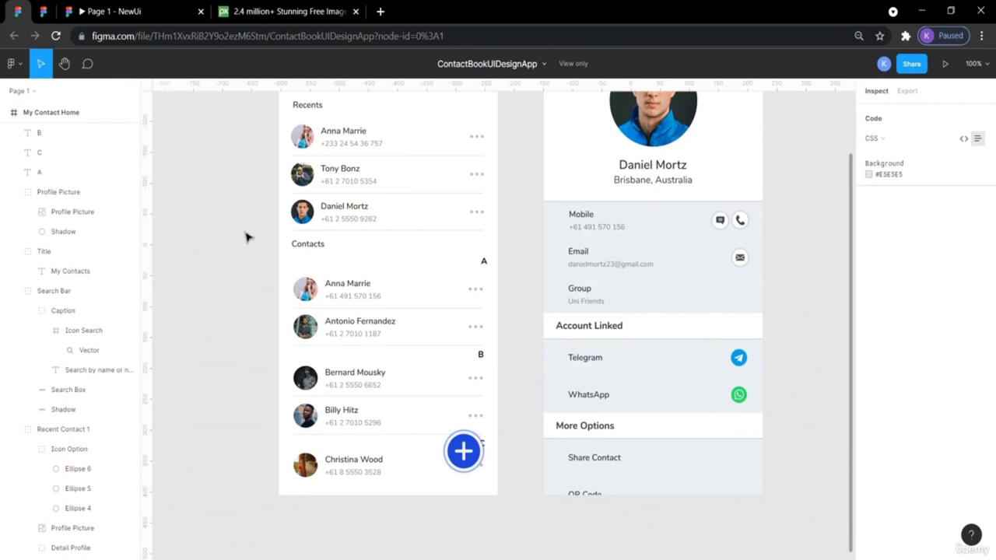
pyautogui.click(493, 371)
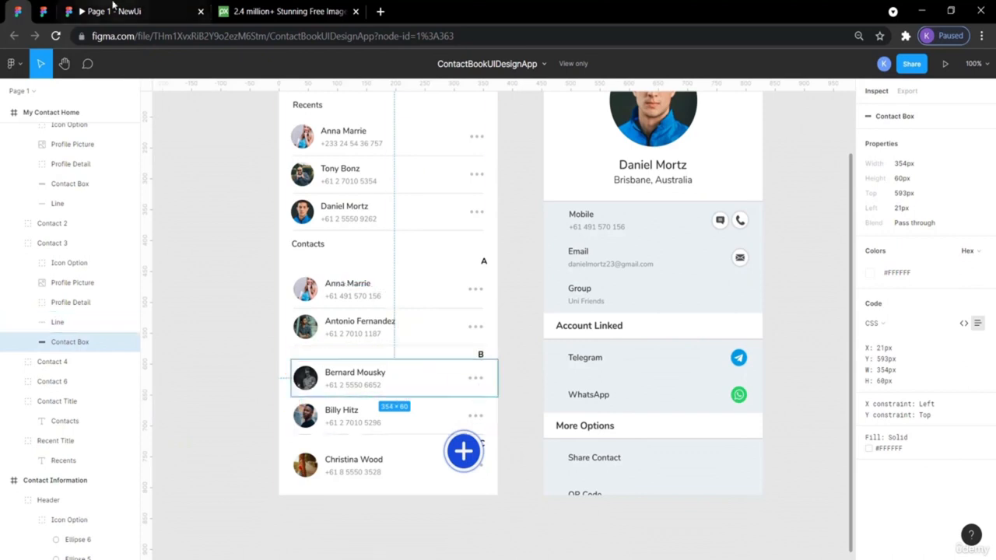
pyautogui.click(47, 11)
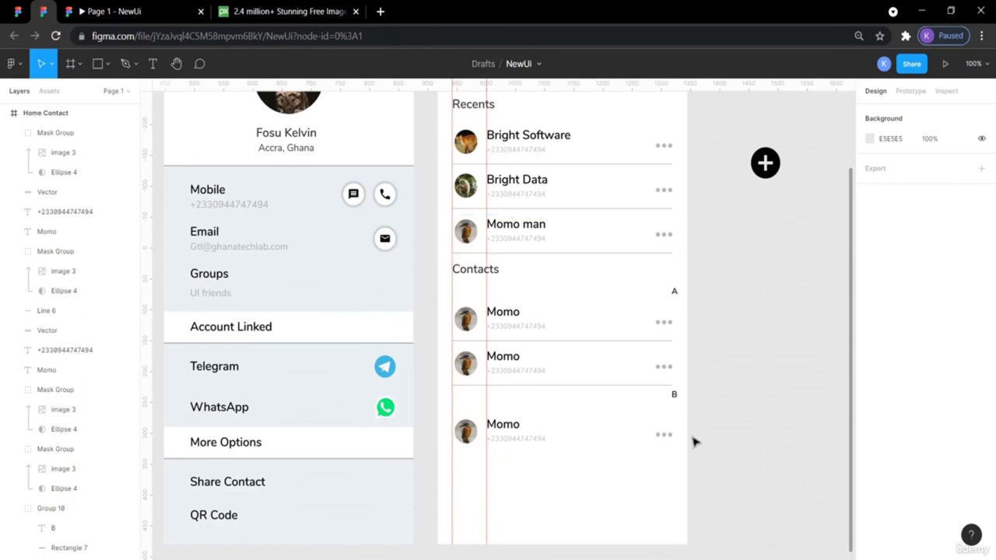
# - Nudge the last Momo row up two pixels to sit snugly under the B divider
pyautogui.moveTo(713, 448); pyautogui.dragTo(438, 432)
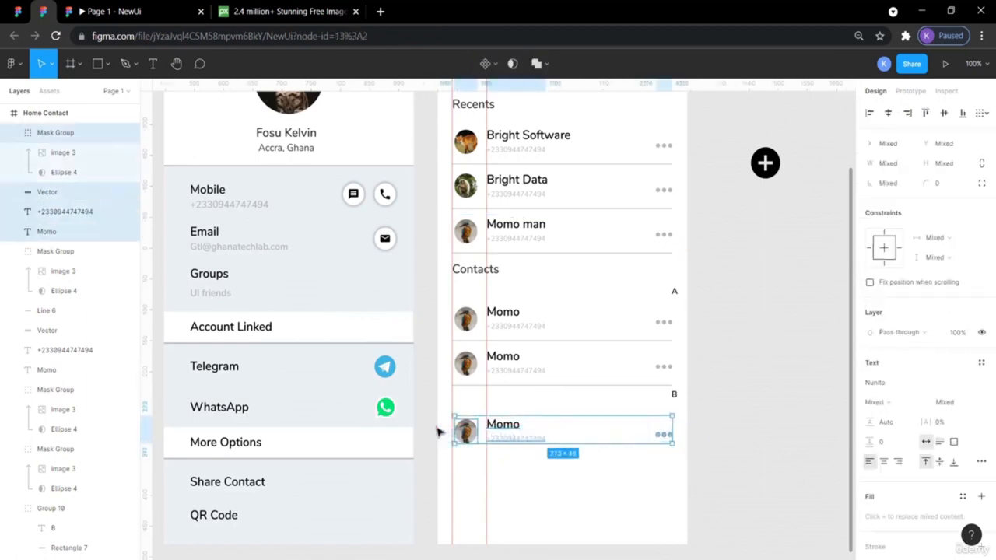
pyautogui.press('Up')
pyautogui.press('Up')
pyautogui.press('Up')
pyautogui.press('Up')
pyautogui.press('Up')
pyautogui.press('Up')
pyautogui.press('Up')
pyautogui.press('Up')
pyautogui.press('Up')
pyautogui.press('Up')
pyautogui.press('Up')
pyautogui.press('Up')
pyautogui.press('Up')
pyautogui.press('Up')
pyautogui.press('Up')
pyautogui.press('Up')
pyautogui.press('Up')
pyautogui.press('Up')
pyautogui.press('Up')
pyautogui.press('Up')
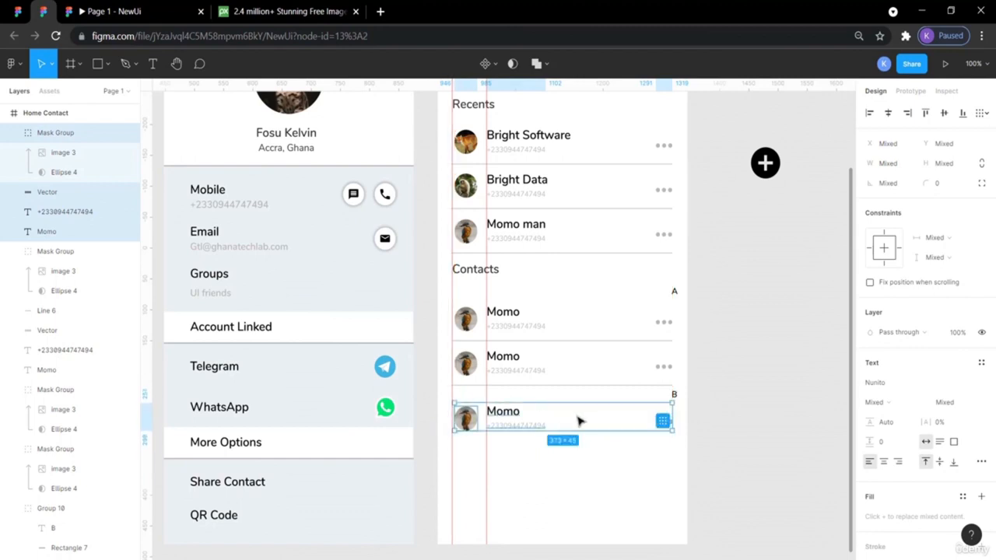
pyautogui.press('Up')
pyautogui.press('Up')
pyautogui.press('Up')
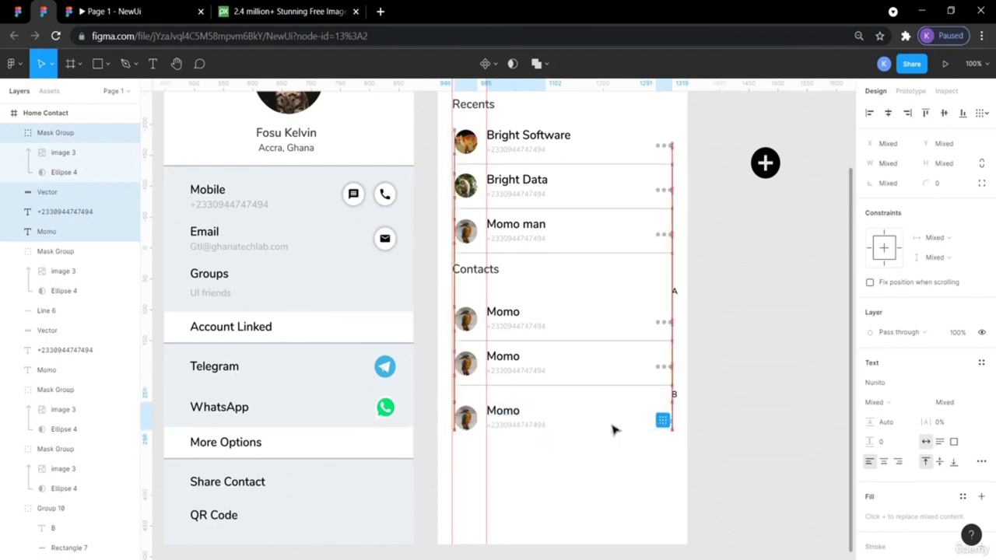
pyautogui.click(774, 424)
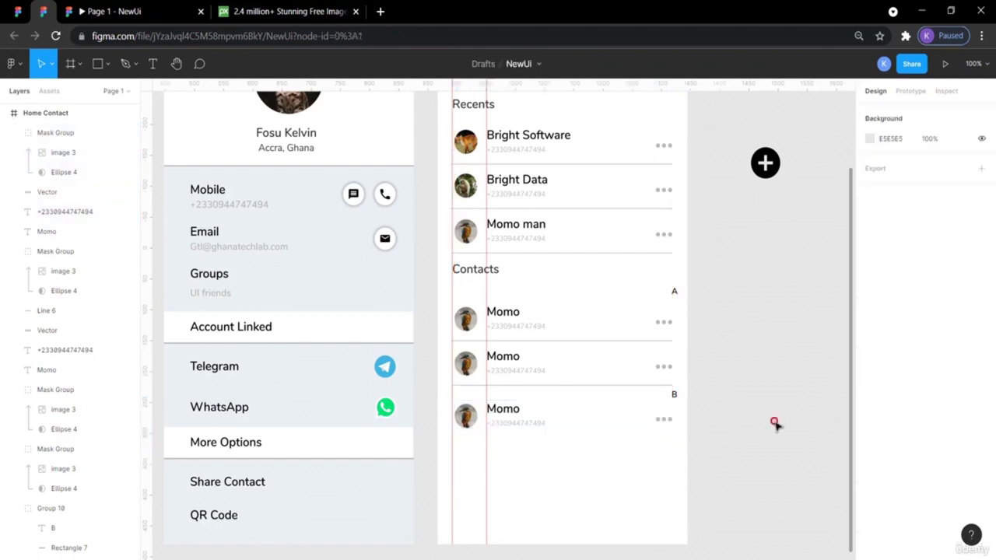
# - Duplicate the last Momo row and shift the copy down beneath it
pyautogui.moveTo(667, 465); pyautogui.dragTo(452, 408)
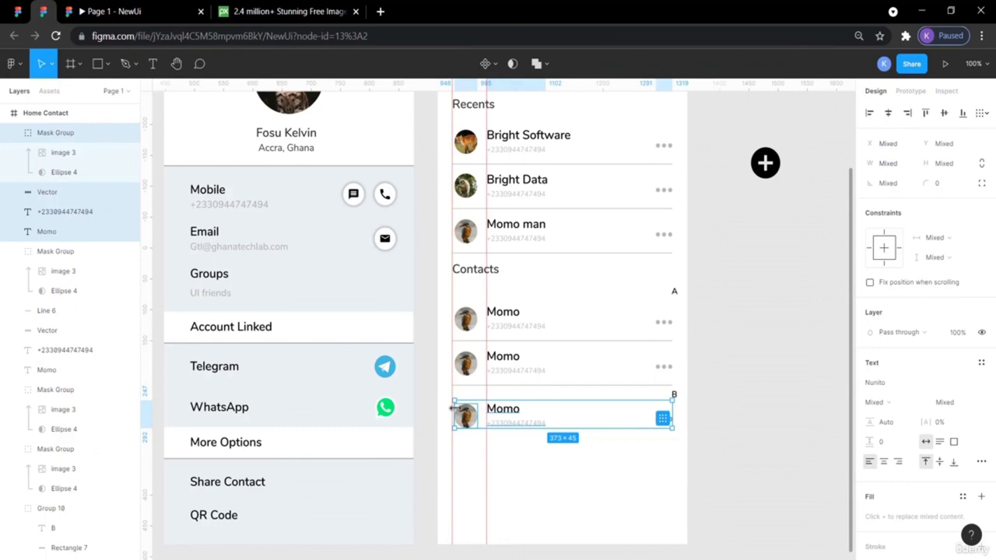
pyautogui.hotkey('ctrl', 'v')
pyautogui.hotkey('shift', 'Down')
pyautogui.hotkey('shift', 'Down')
pyautogui.hotkey('shift', 'Down')
pyautogui.hotkey('shift', 'Down')
pyautogui.hotkey('shift', 'Down')
pyautogui.hotkey('shift', 'Down')
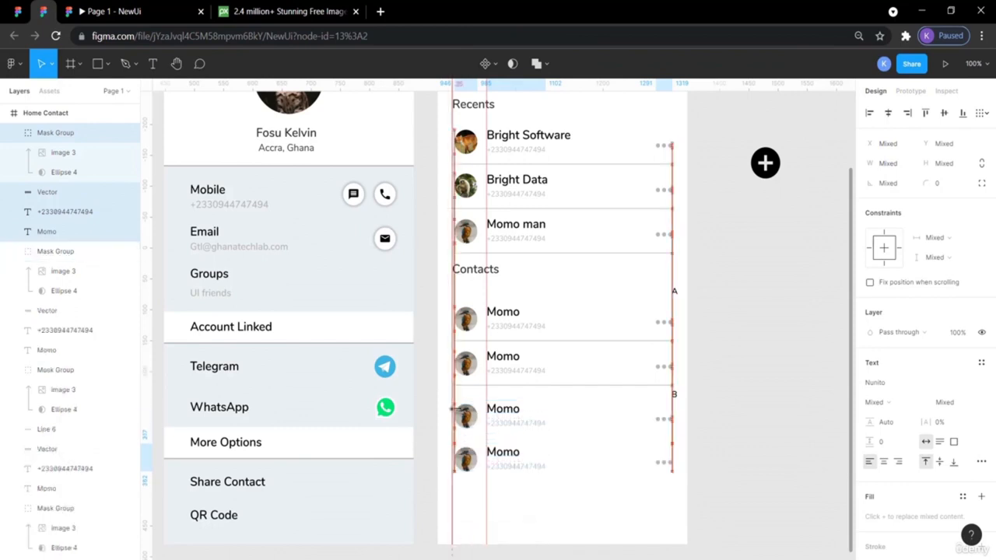
pyautogui.hotkey('shift', 'Down')
pyautogui.click(736, 476)
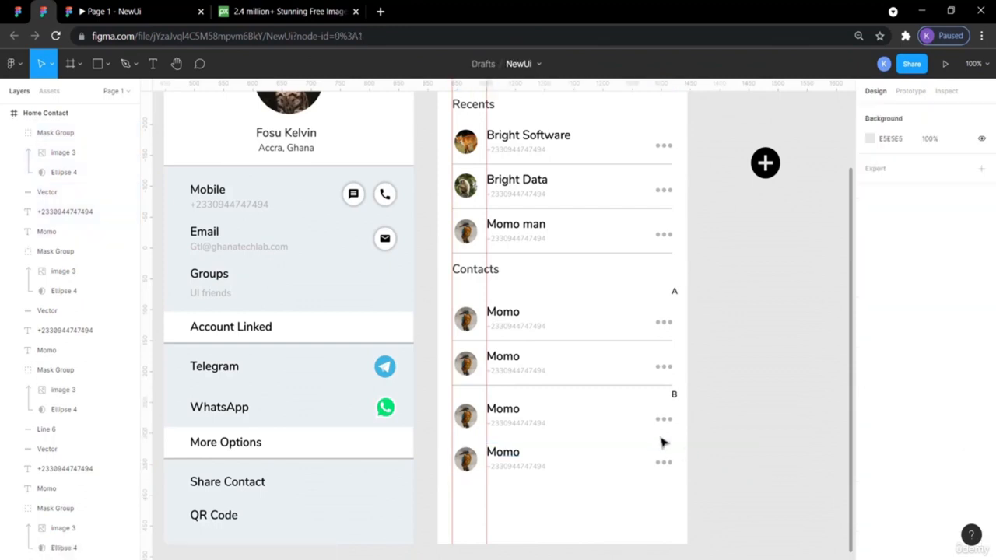
# - Check the Momo phone number texts and the first contact row background's size and position
pyautogui.click(532, 433)
pyautogui.click(677, 430)
pyautogui.click(684, 327)
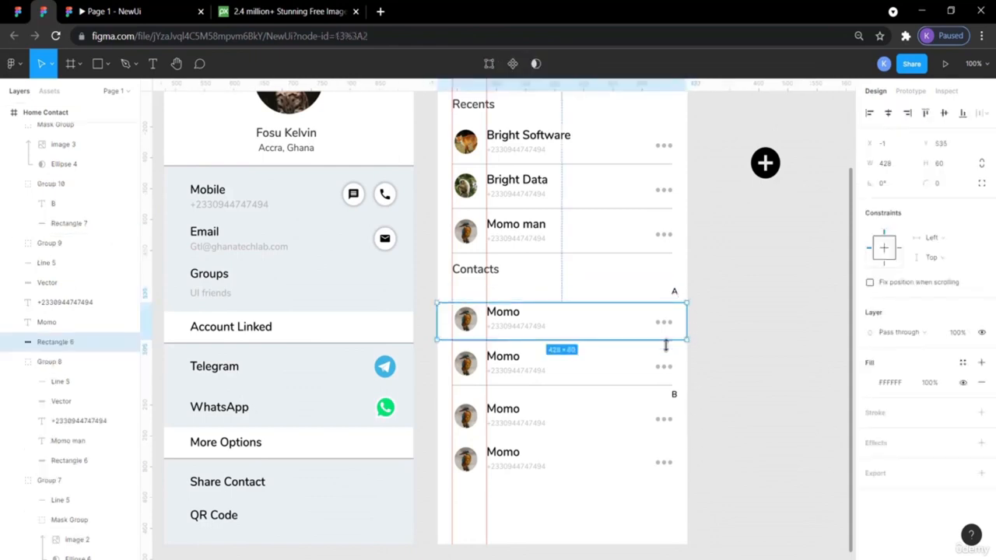
pyautogui.click(704, 433)
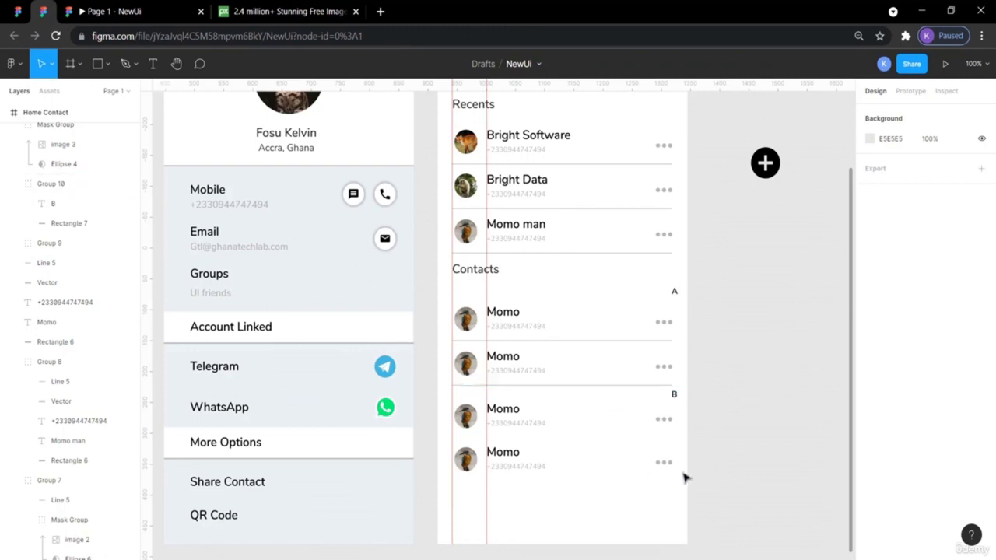
pyautogui.click(538, 467)
pyautogui.scroll(-1, 629, 412)
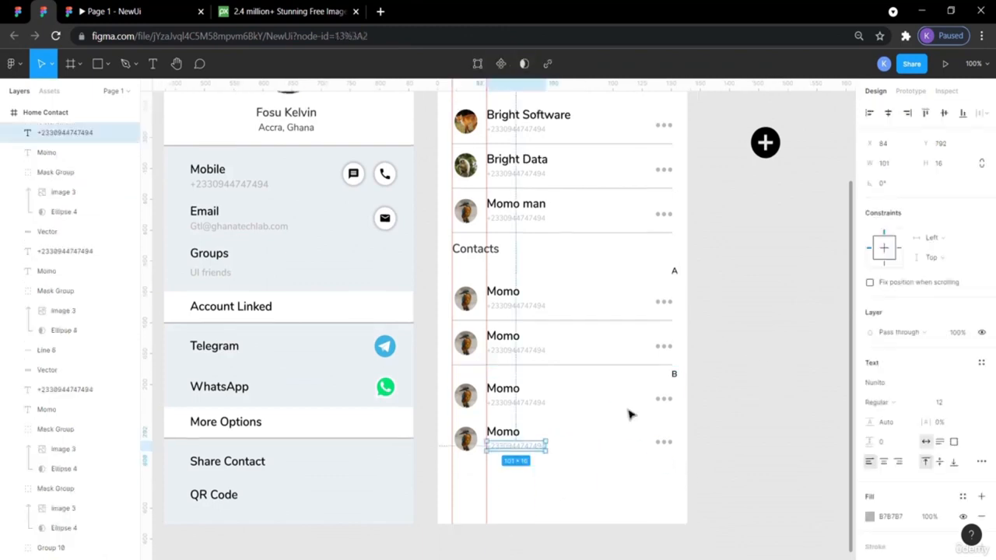
pyautogui.click(754, 422)
# - Copy the bottom Momo row below the others as the fifth contact, then preview the prototype
pyautogui.moveTo(725, 473); pyautogui.dragTo(462, 426)
pyautogui.hotkey('ctrl', 'c')
pyautogui.hotkey('ctrl', 'v')
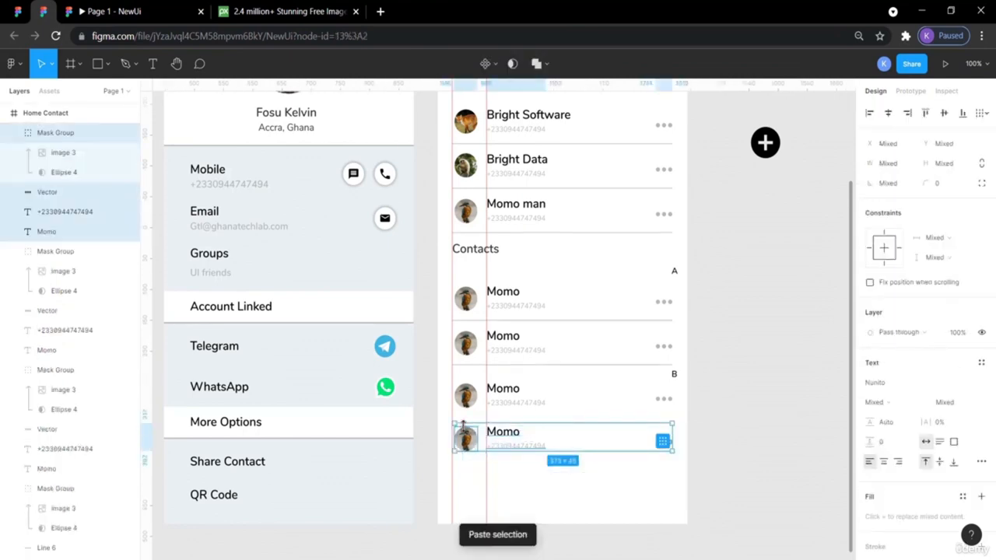
pyautogui.hotkey('shift', 'Down')
pyautogui.hotkey('shift', 'Down')
pyautogui.hotkey('shift', 'Down')
pyautogui.hotkey('shift', 'Down')
pyautogui.hotkey('shift', 'Down')
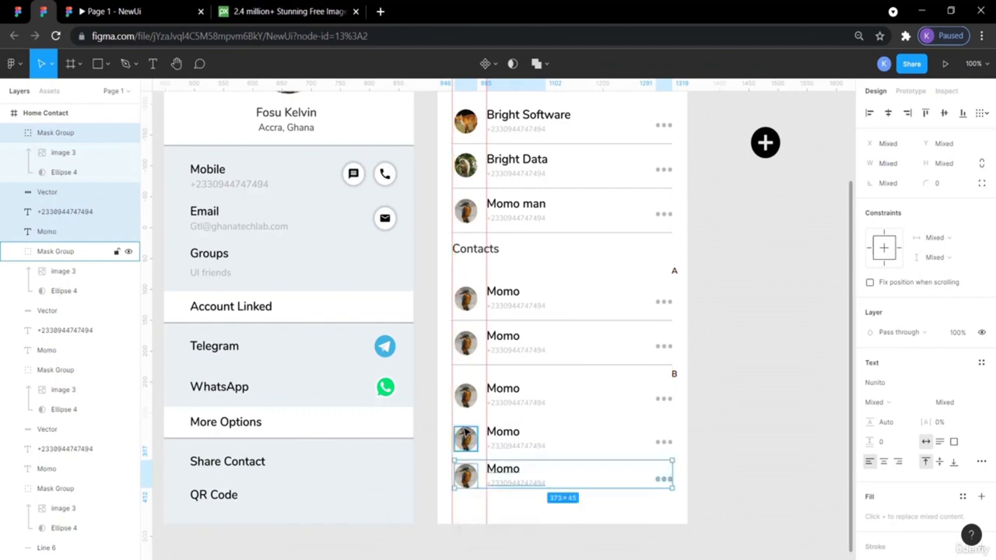
pyautogui.hotkey('shift', 'Down')
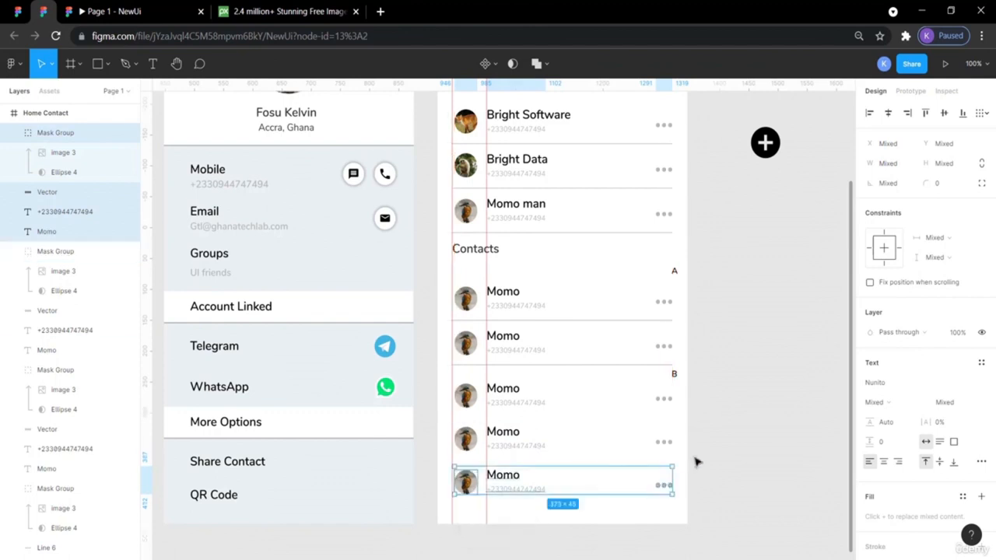
pyautogui.click(753, 479)
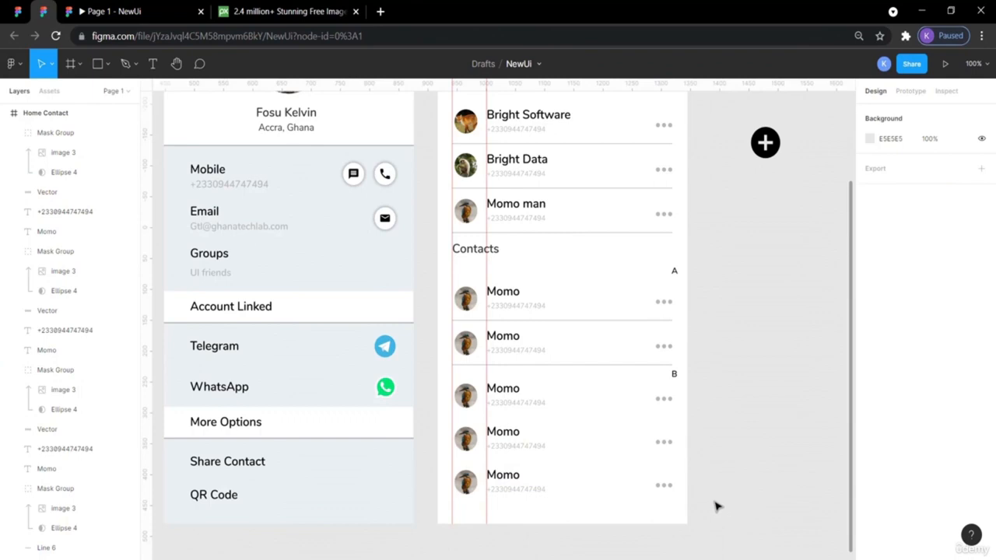
pyautogui.click(81, 9)
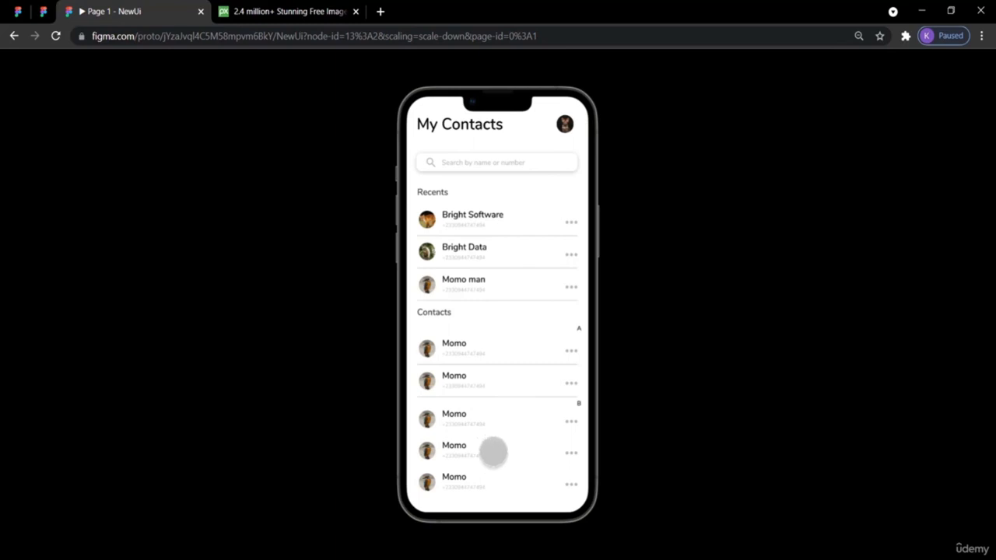
pyautogui.click(47, 13)
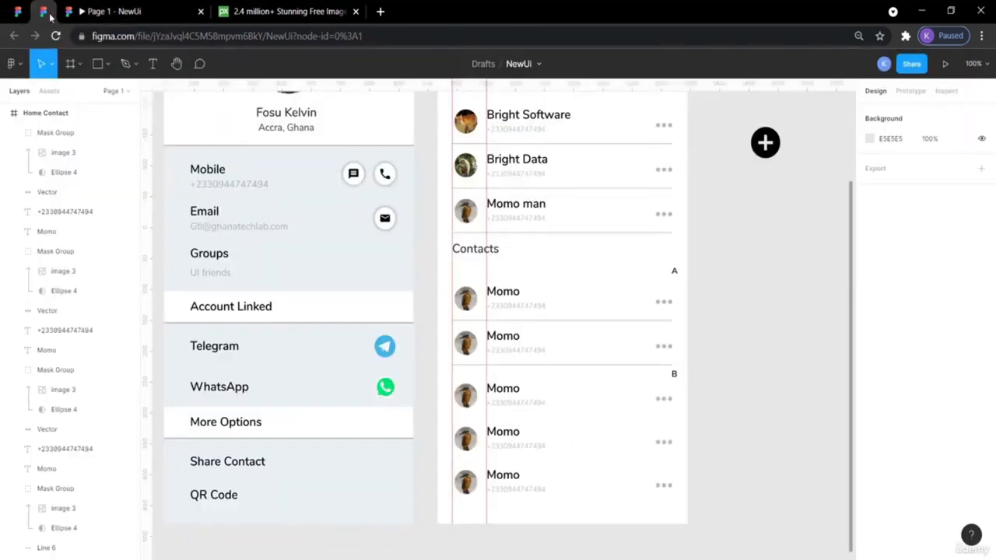
# - Copy the divider line and place the copy between the third and fourth Momo rows
pyautogui.click(594, 365)
pyautogui.hotkey('ctrl', 'c')
pyautogui.hotkey('ctrl', 'v')
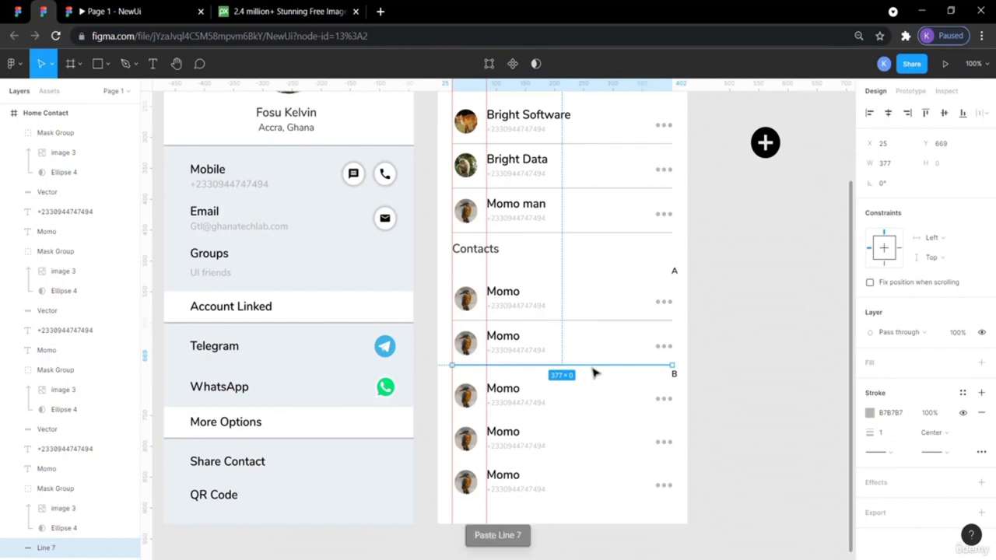
pyautogui.hotkey('shift', 'Down')
pyautogui.hotkey('shift', 'Down')
pyautogui.hotkey('shift', 'Down')
pyautogui.hotkey('shift', 'Down')
pyautogui.hotkey('shift', 'Down')
pyautogui.hotkey('shift', 'Down')
pyautogui.hotkey('shift', 'Down')
pyautogui.hotkey('shift', 'Down')
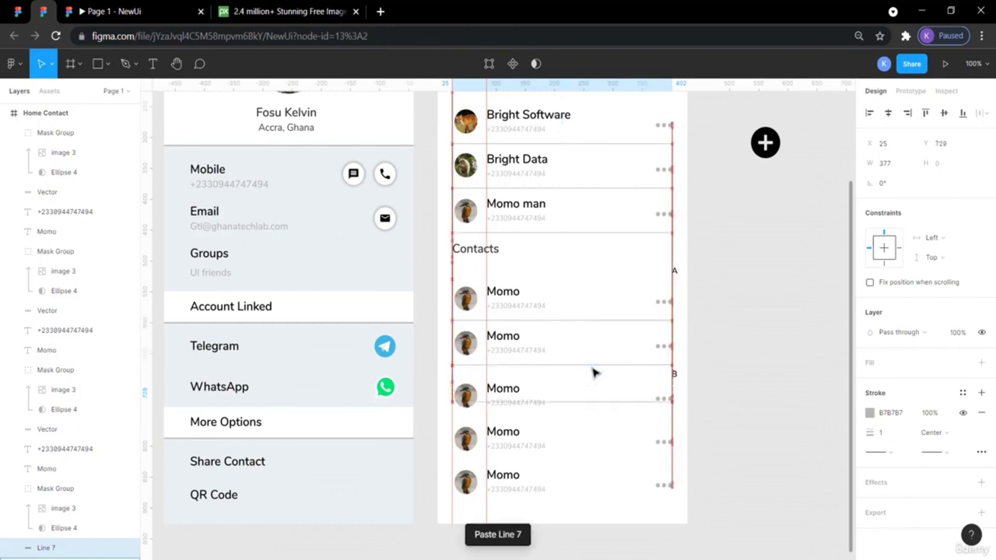
pyautogui.hotkey('shift', 'Down')
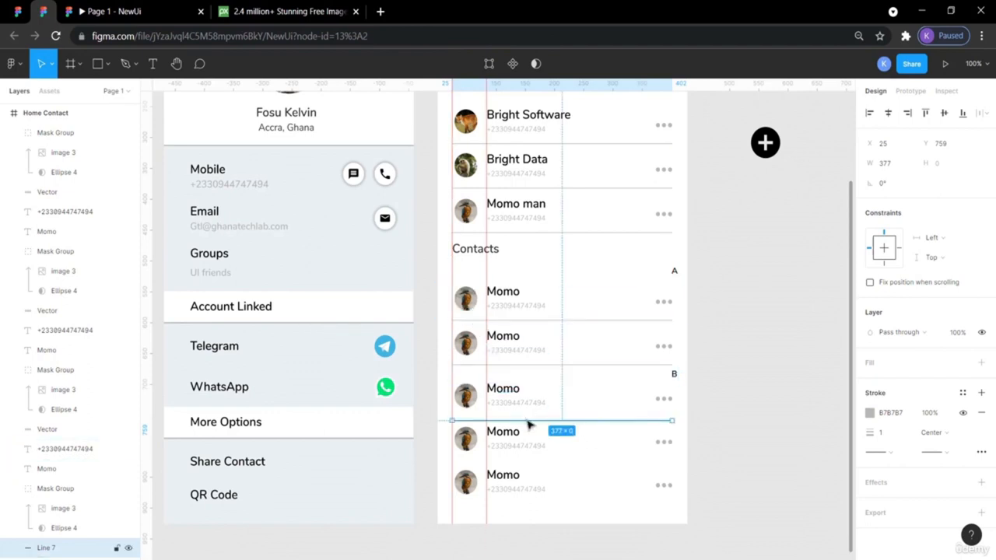
pyautogui.press('Up')
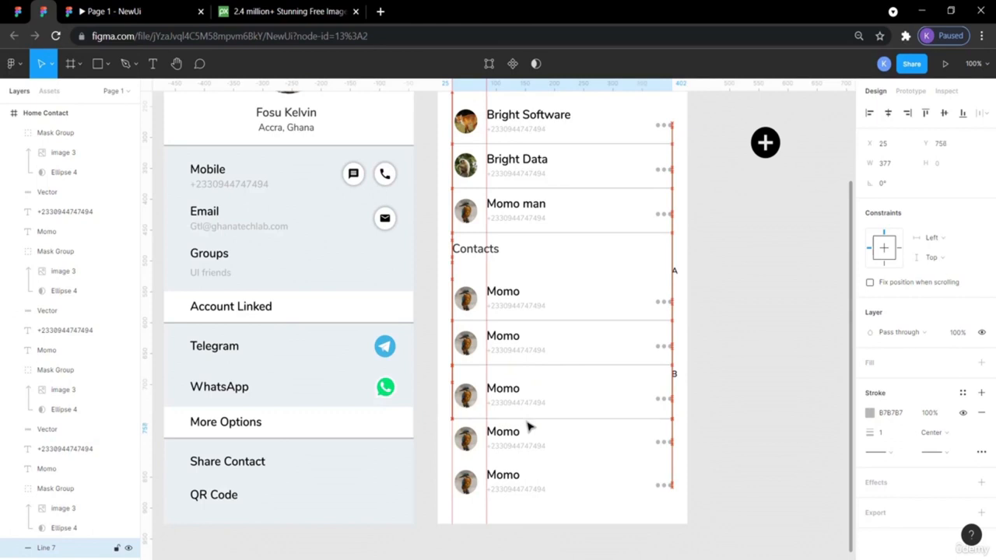
pyautogui.press('Up')
pyautogui.press('Up')
pyautogui.press('Up')
pyautogui.press('Up')
pyautogui.press('Up')
pyautogui.press('Up')
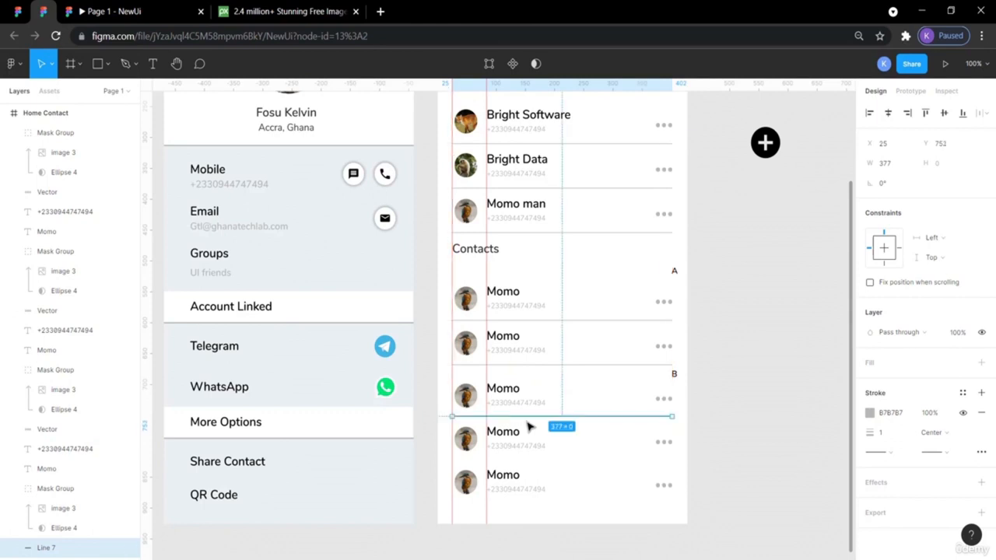
# - Paste another divider and place it between the fourth and fifth Momo rows
pyautogui.hotkey('ctrl', 'v')
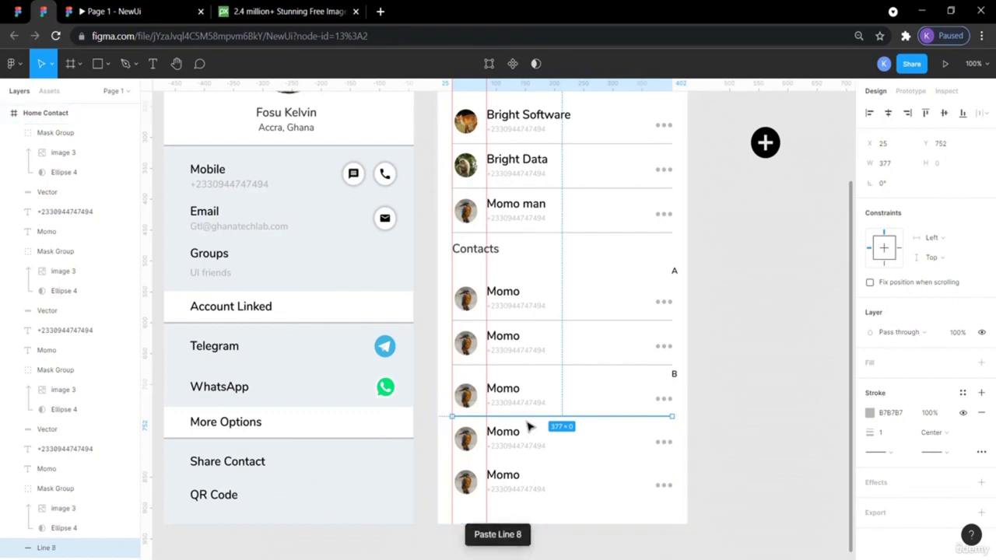
pyautogui.press('Down')
pyautogui.press('Down')
pyautogui.press('Down')
pyautogui.press('Down')
pyautogui.press('Down')
pyautogui.press('Down')
pyautogui.press('Down')
pyautogui.press('Down')
pyautogui.press('Down')
pyautogui.press('Down')
pyautogui.press('Down')
pyautogui.press('Down')
pyautogui.press('Down')
pyautogui.press('Down')
pyautogui.press('Down')
pyautogui.press('Down')
pyautogui.press('Down')
pyautogui.press('Down')
pyautogui.press('Down')
pyautogui.press('Down')
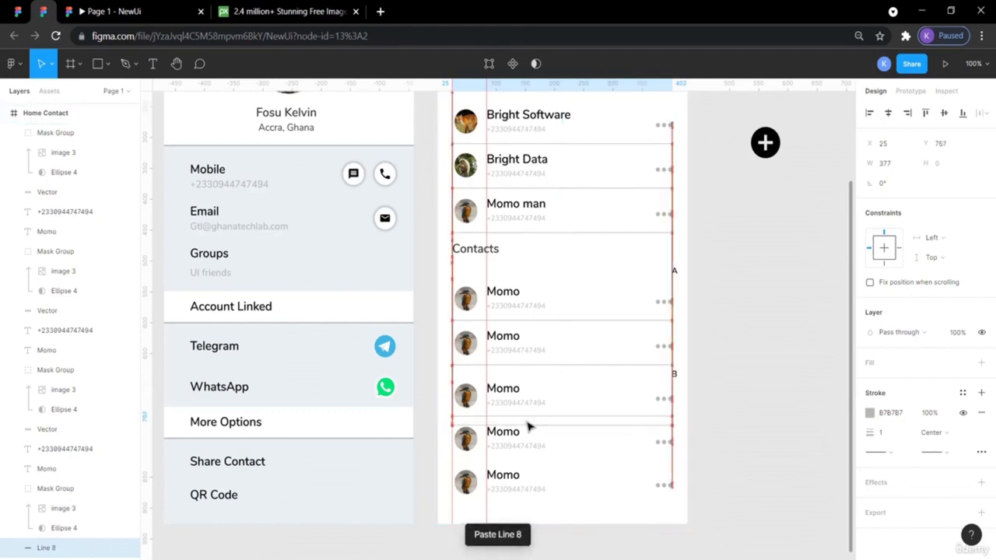
pyautogui.press('Down')
pyautogui.press('Down')
pyautogui.press('Down')
pyautogui.press('Down')
pyautogui.press('Down')
pyautogui.press('Down')
pyautogui.press('Down')
pyautogui.press('Down')
pyautogui.press('Down')
pyautogui.press('Down')
pyautogui.press('Down')
pyautogui.press('Down')
pyautogui.press('Down')
pyautogui.press('Down')
pyautogui.press('Down')
pyautogui.press('Down')
pyautogui.press('Down')
pyautogui.press('Down')
pyautogui.press('Down')
pyautogui.press('Down')
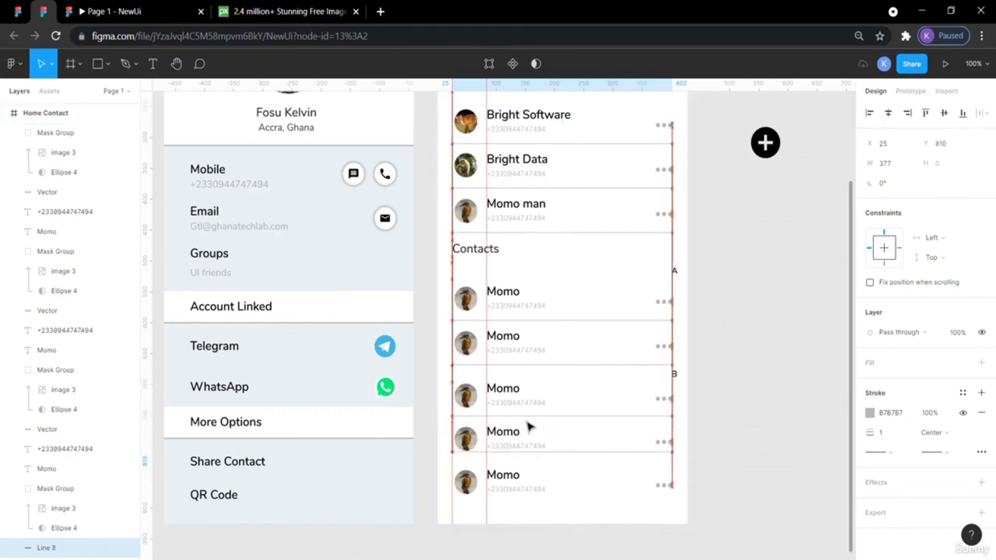
pyautogui.press('Down')
pyautogui.press('Down')
pyautogui.press('Down')
pyautogui.press('Down')
pyautogui.press('Down')
pyautogui.press('Down')
pyautogui.press('Down')
pyautogui.press('Down')
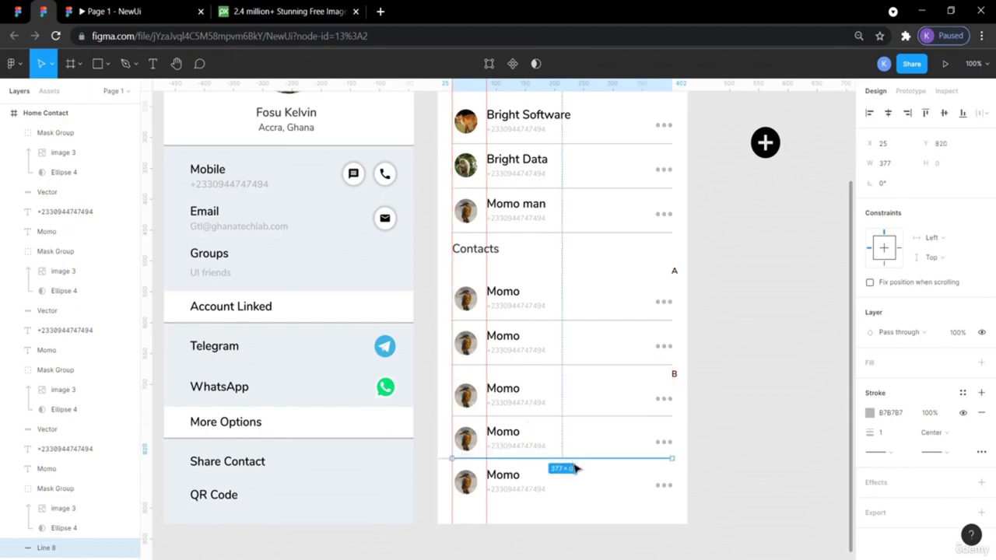
pyautogui.click(721, 480)
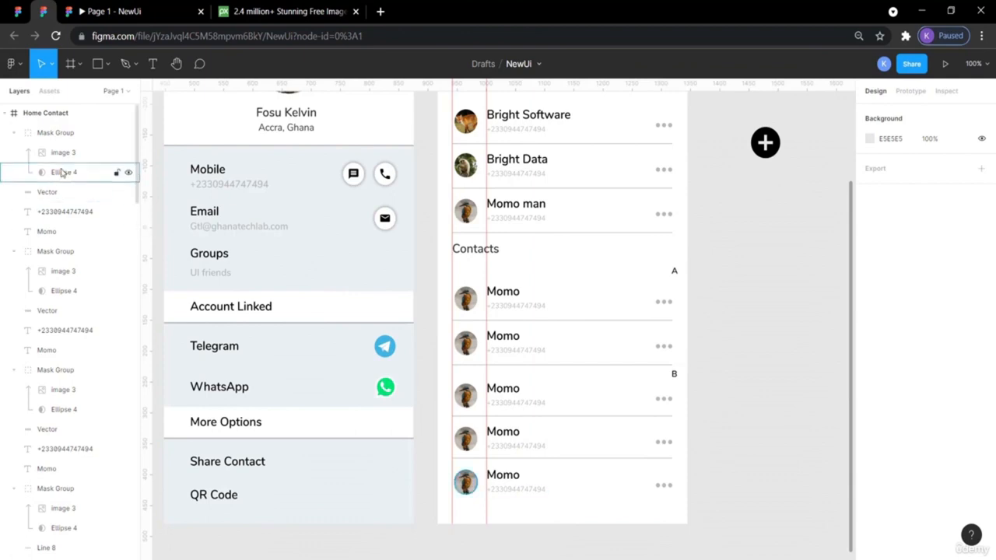
pyautogui.click(17, 11)
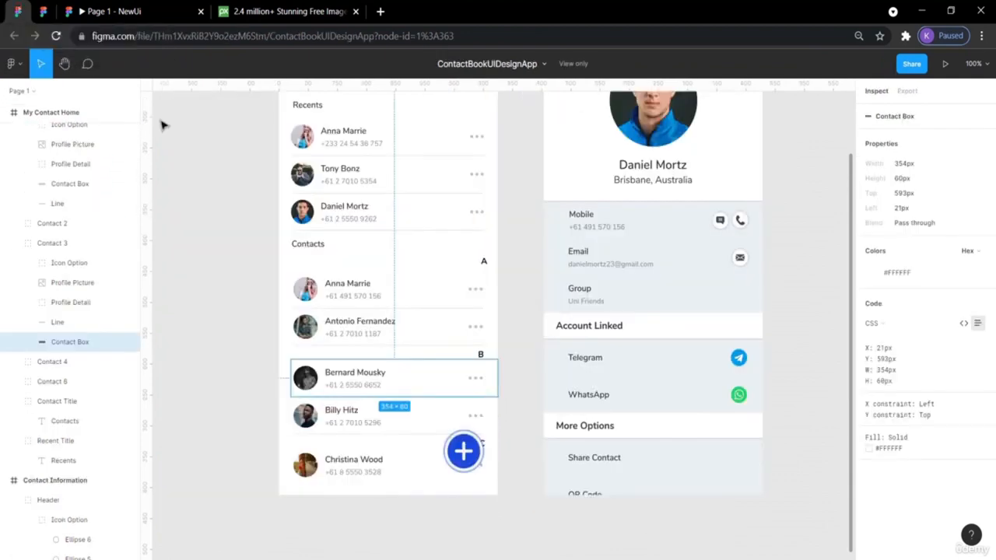
pyautogui.click(213, 424)
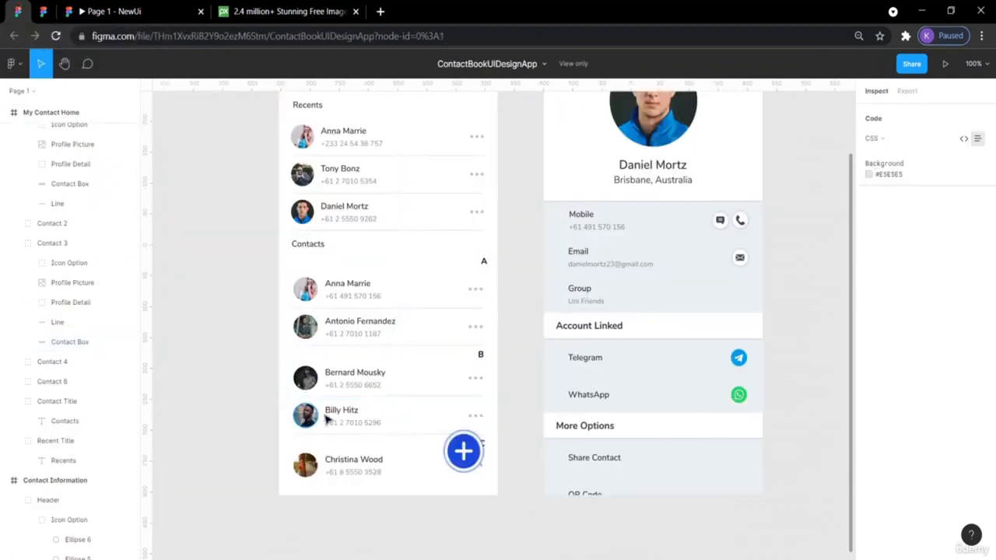
pyautogui.click(45, 14)
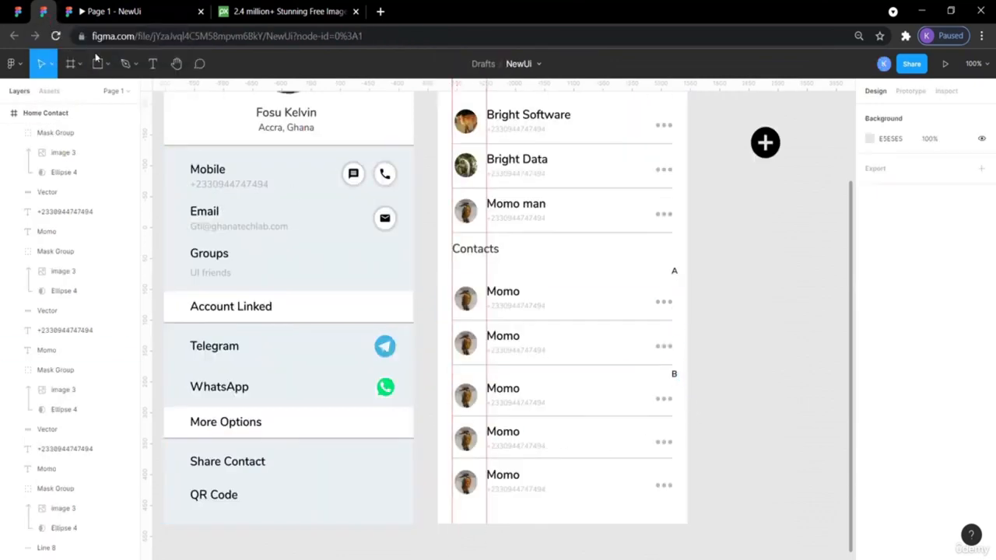
pyautogui.click(19, 11)
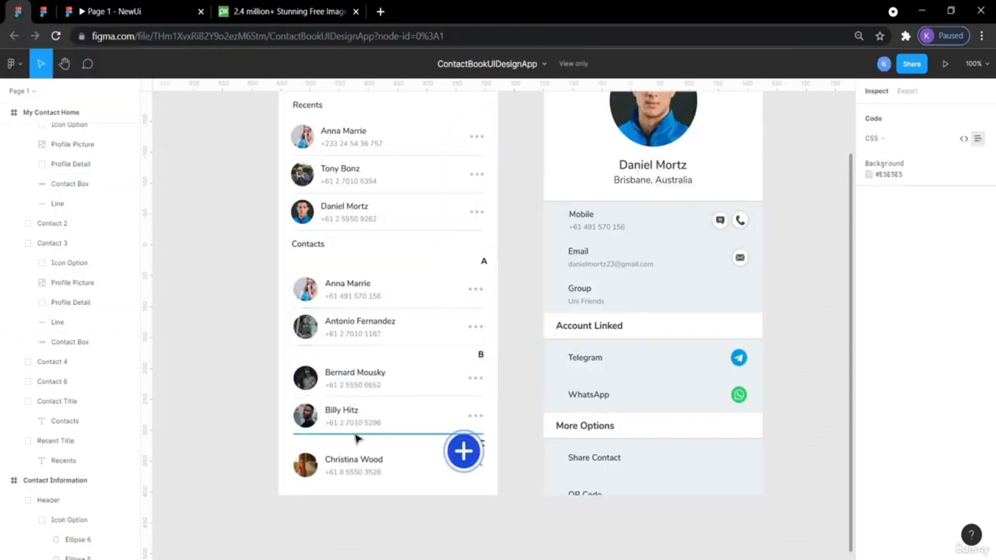
pyautogui.click(41, 9)
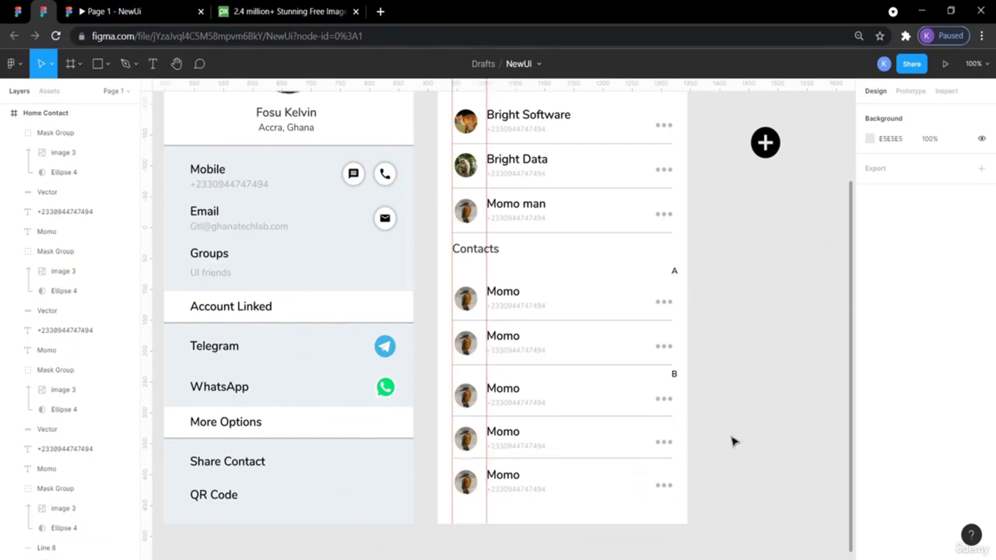
pyautogui.hscroll(-3, 534, 385)
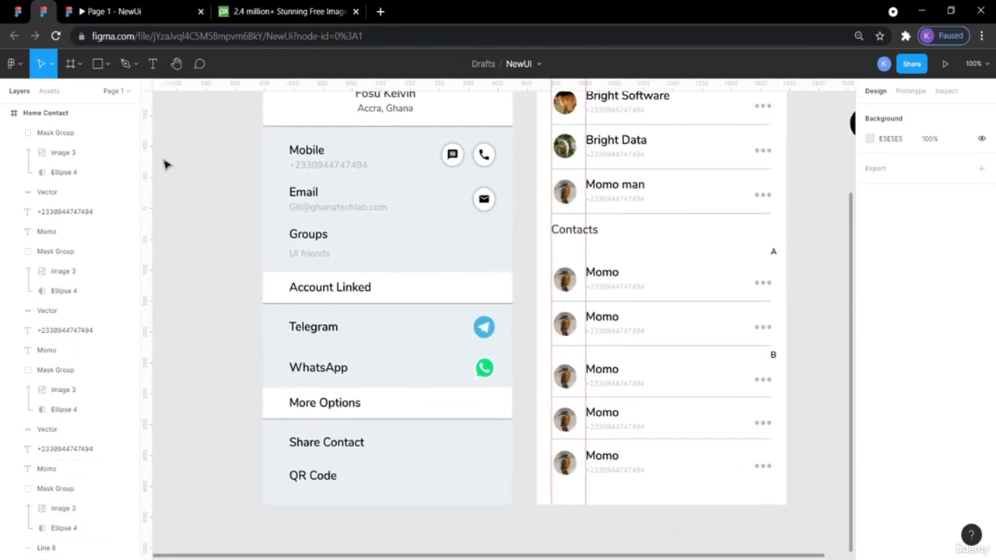
pyautogui.click(18, 11)
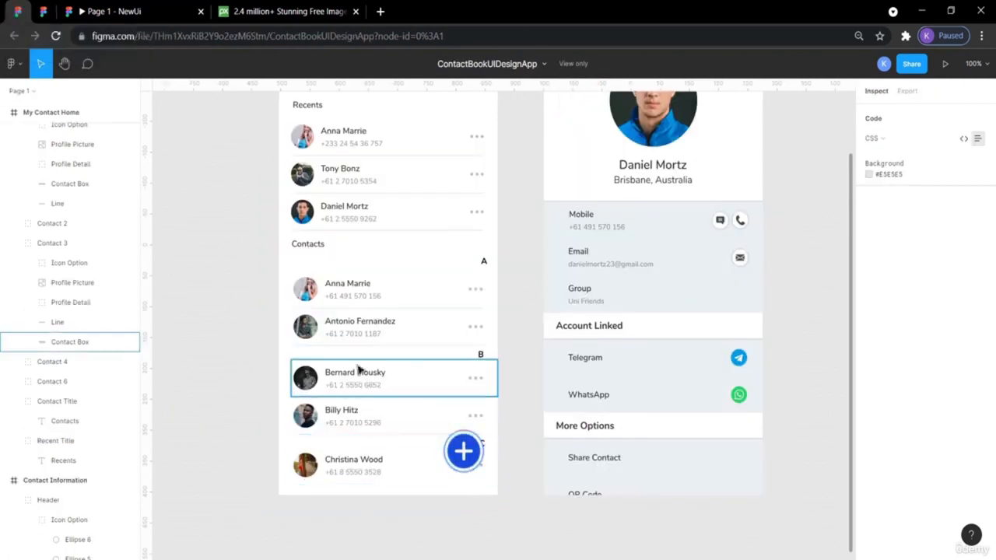
pyautogui.click(42, 11)
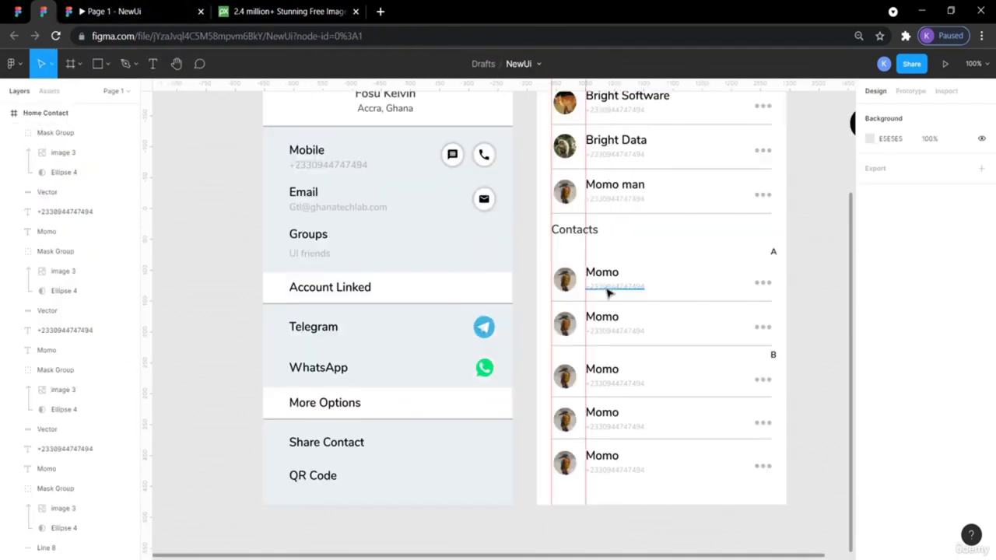
pyautogui.hscroll(3, 608, 291)
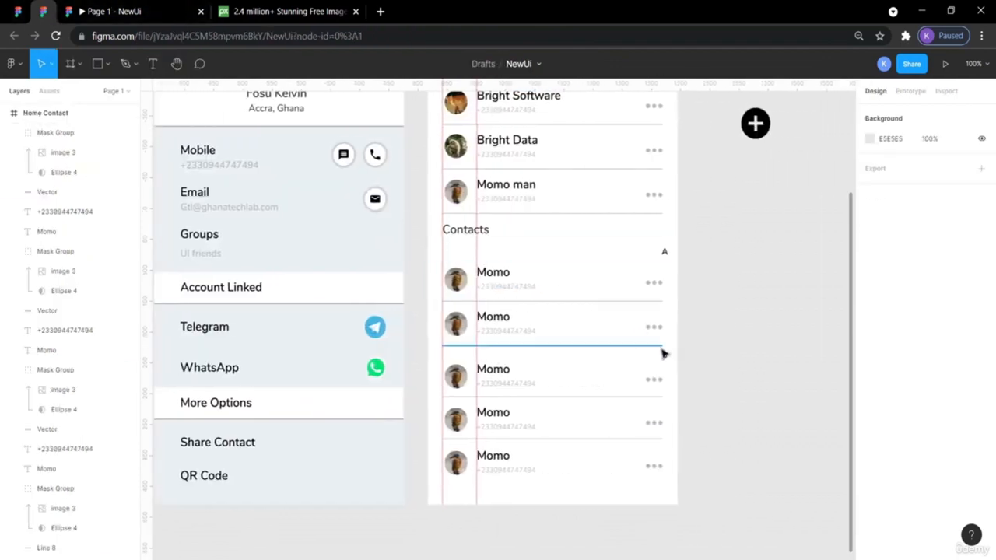
# - Paste a copy of the B divider group, move it below the last Momo row, then delete it
pyautogui.click(665, 356)
pyautogui.hotkey('ctrl', 'v')
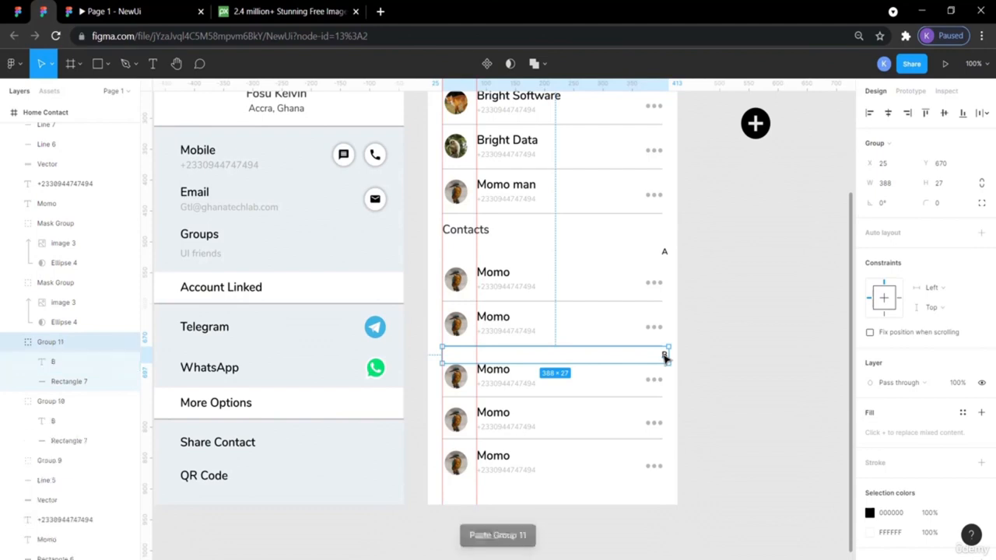
pyautogui.hotkey('shift', 'Down')
pyautogui.hotkey('shift', 'Down')
pyautogui.hotkey('shift', 'Down')
pyautogui.hotkey('shift', 'Down')
pyautogui.hotkey('shift', 'Down')
pyautogui.hotkey('shift', 'Down')
pyautogui.hotkey('shift', 'Down')
pyautogui.hotkey('shift', 'Down')
pyautogui.hotkey('shift', 'Down')
pyautogui.hotkey('shift', 'Down')
pyautogui.hotkey('shift', 'Down')
pyautogui.hotkey('shift', 'Down')
pyautogui.hotkey('shift', 'Down')
pyautogui.hotkey('shift', 'Down')
pyautogui.hotkey('shift', 'Down')
pyautogui.hotkey('shift', 'Down')
pyautogui.hotkey('shift', 'Down')
pyautogui.hotkey('shift', 'Down')
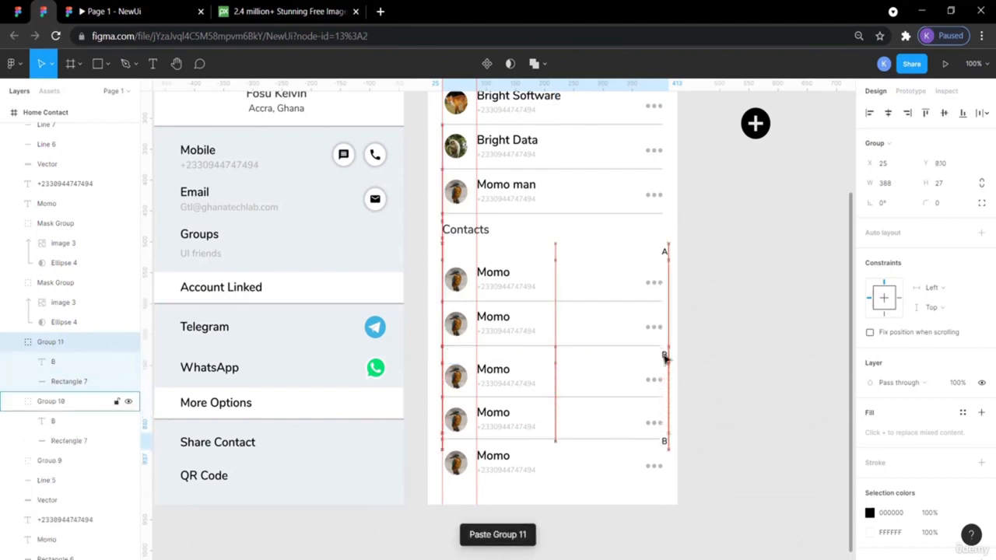
pyautogui.hotkey('shift', 'Down')
pyautogui.hotkey('shift', 'Down')
pyautogui.hotkey('shift', 'Down')
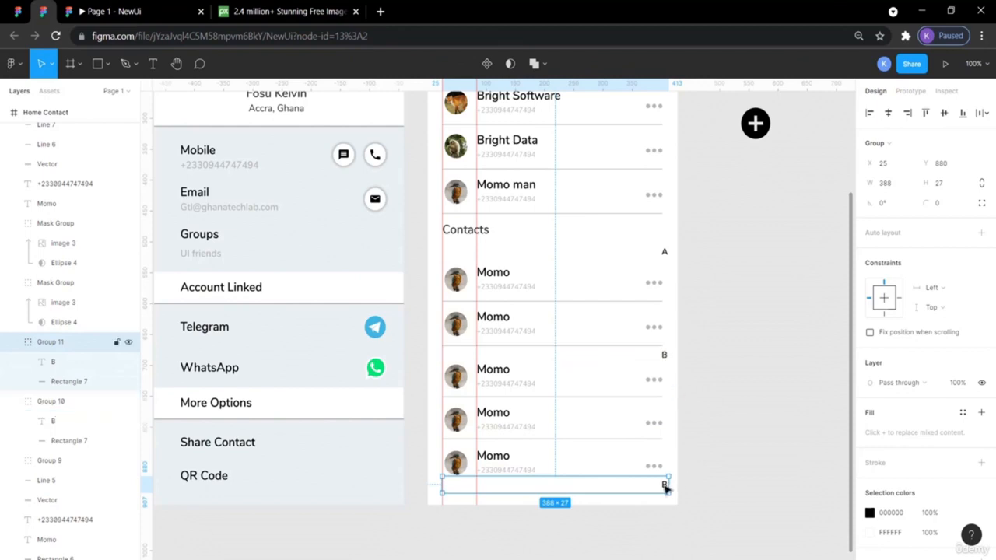
pyautogui.press('Delete')
# - Drag the 50×50 plus button onto the last Momo row at X 387, Y 825 and preview it
pyautogui.click(705, 449)
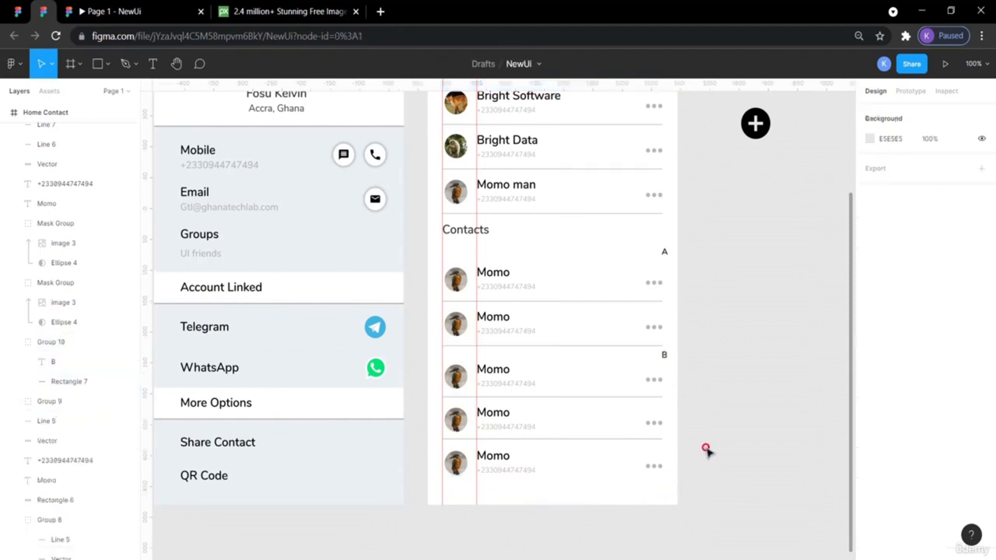
pyautogui.hscroll(4, 732, 401)
pyautogui.click(670, 133)
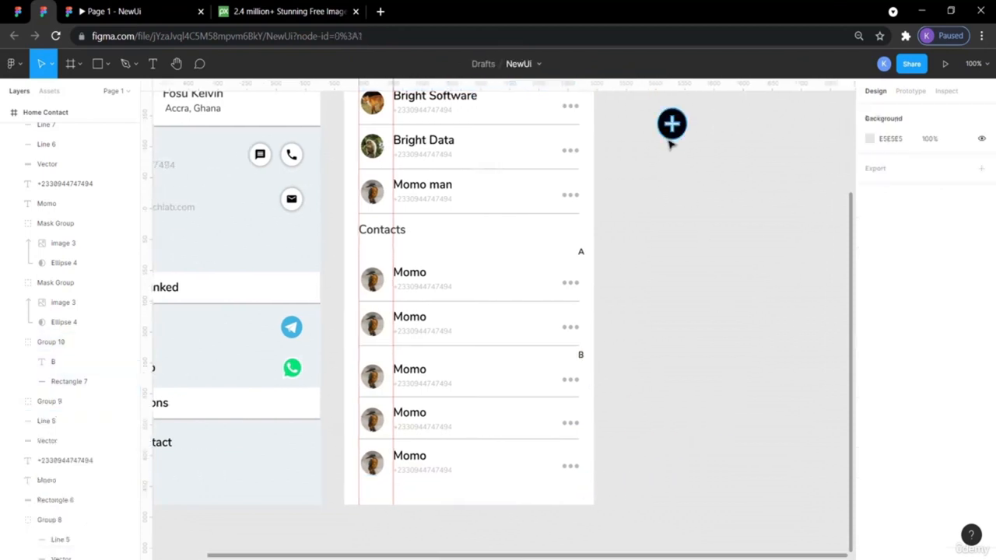
pyautogui.moveTo(660, 148); pyautogui.dragTo(568, 465)
pyautogui.click(572, 458)
pyautogui.click(631, 465)
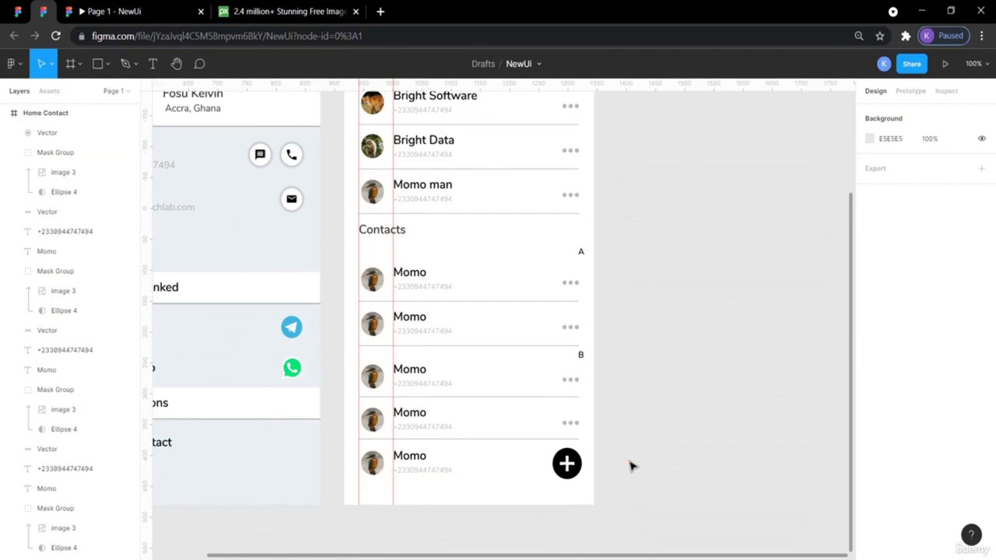
pyautogui.scroll(1, 631, 465)
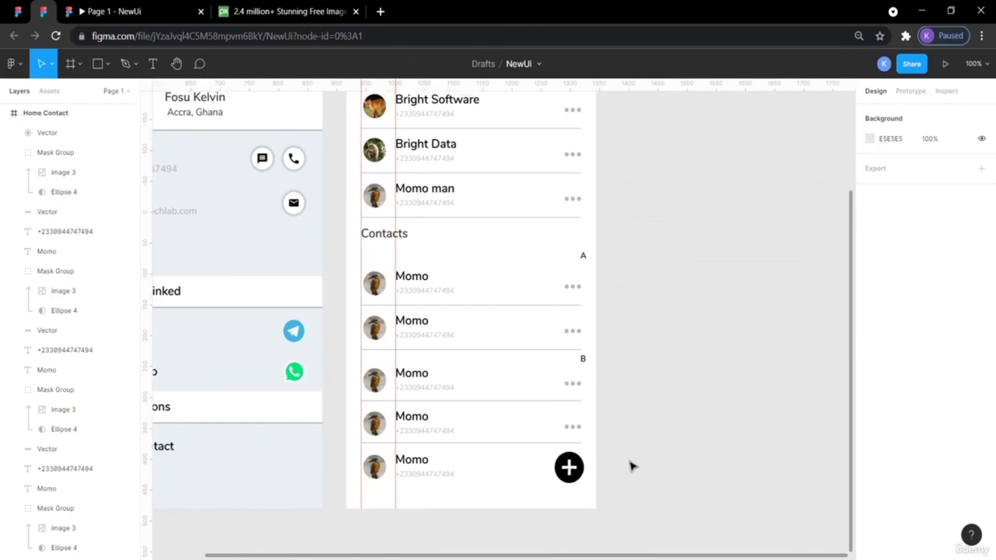
pyautogui.click(134, 9)
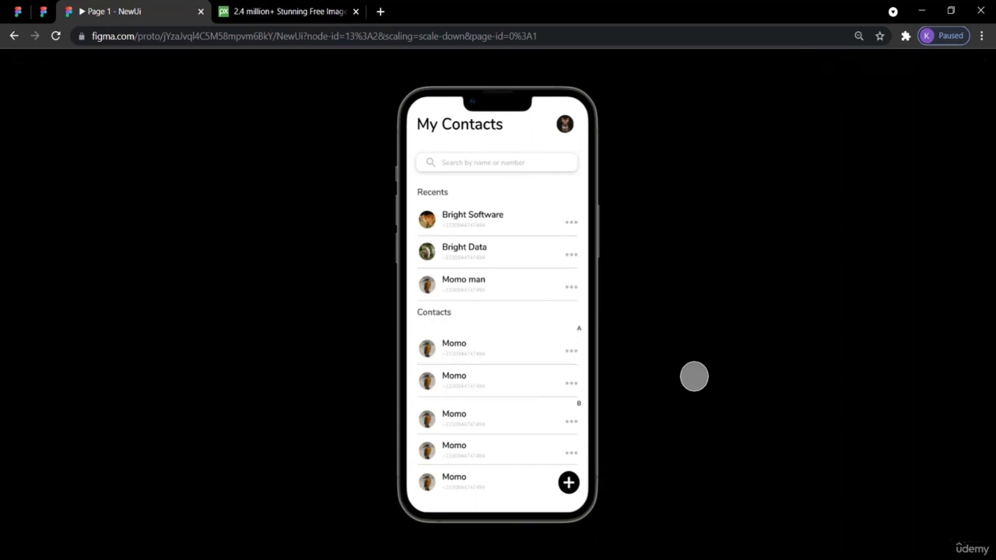
# - Switch to the ContactBookUIDesignApp reference design and reopen the My Contacts prototype preview
pyautogui.click(17, 11)
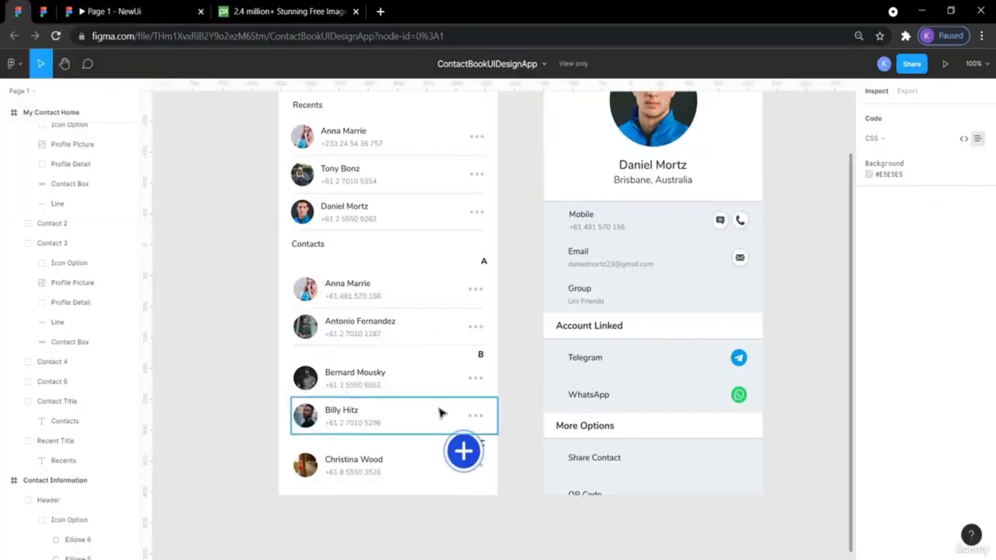
pyautogui.click(112, 11)
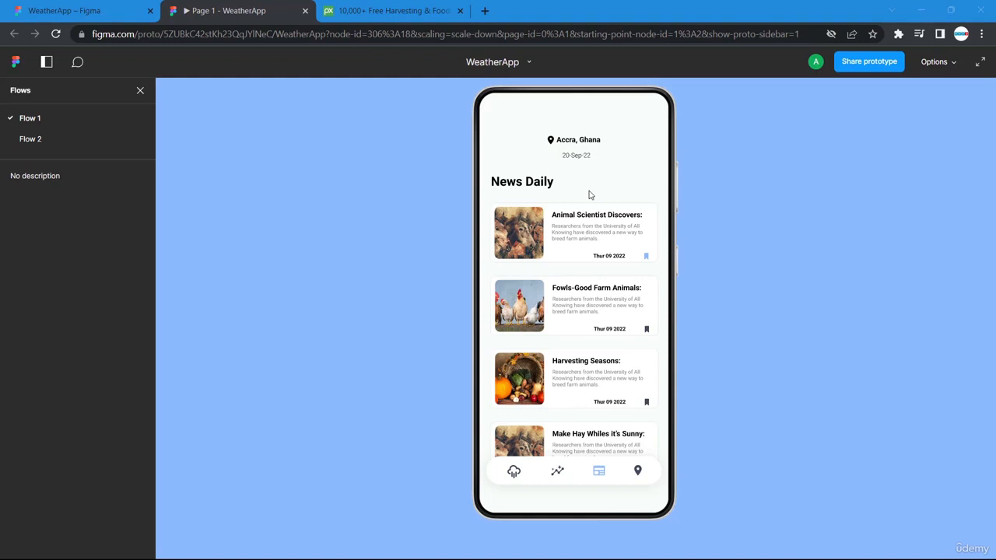
# - Open the WeatherApp file, view its News Daily prototype, and return to the Android Large - 2 screen
pyautogui.click(87, 11)
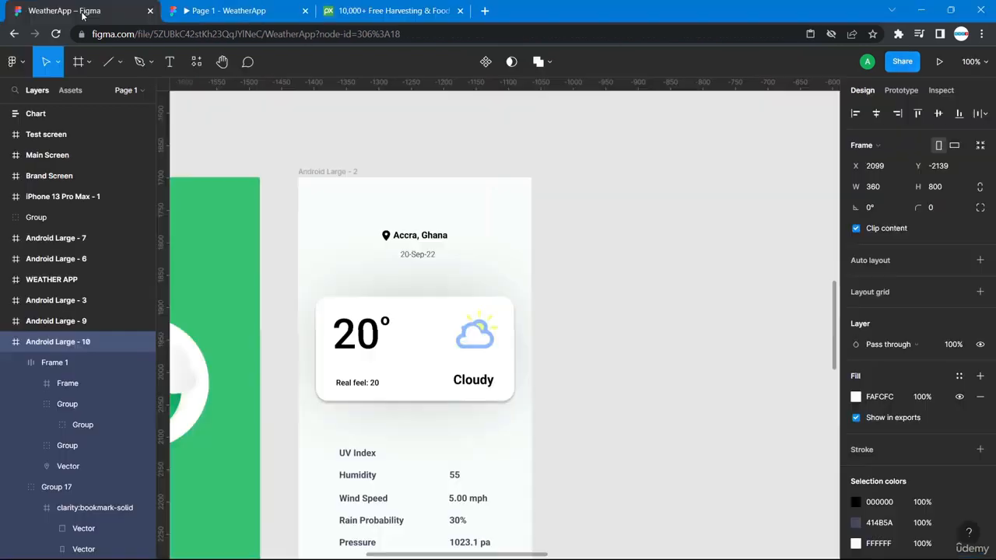
pyautogui.scroll(-2, 645, 463)
pyautogui.scroll(-2, 648, 463)
pyautogui.scroll(2, 647, 463)
pyautogui.hscroll(-1, 648, 462)
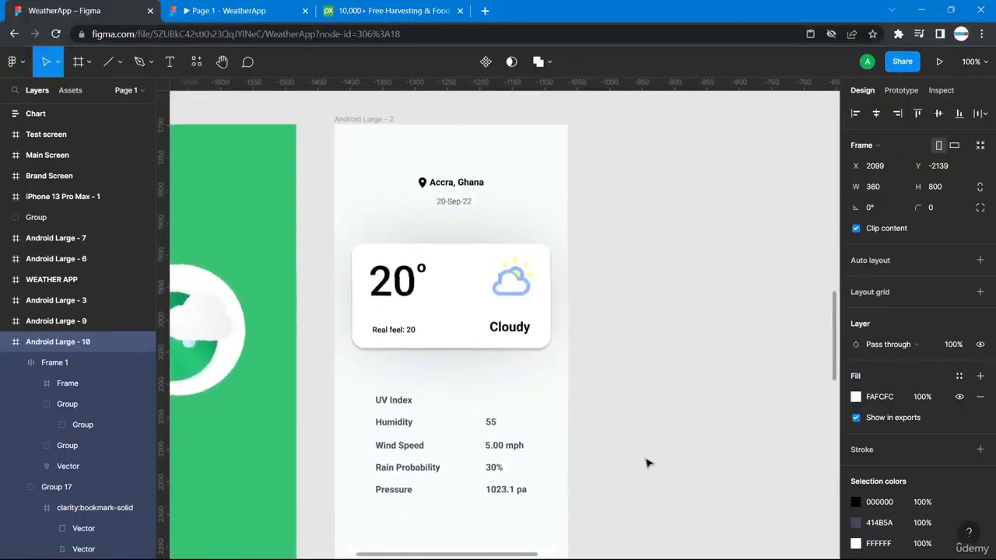
pyautogui.click(226, 11)
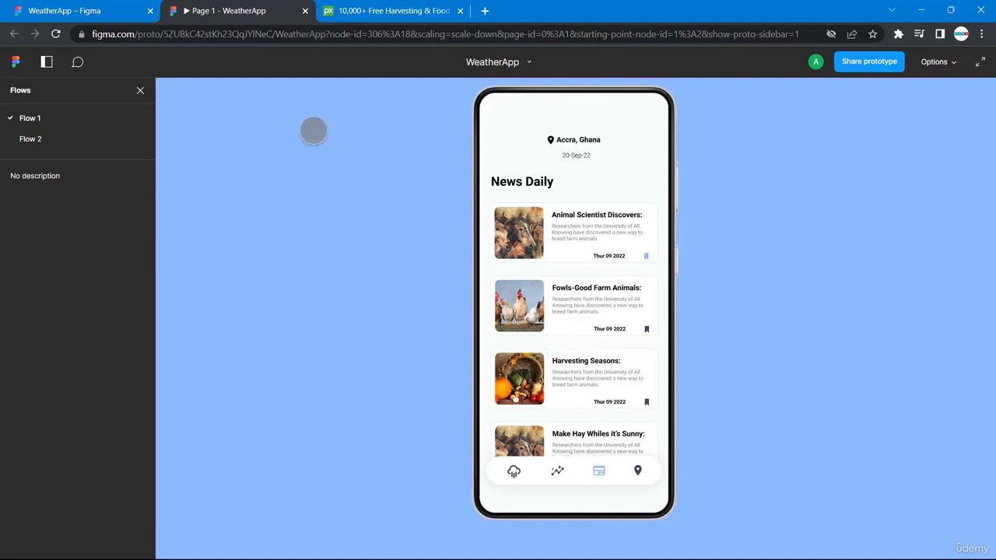
pyautogui.click(91, 12)
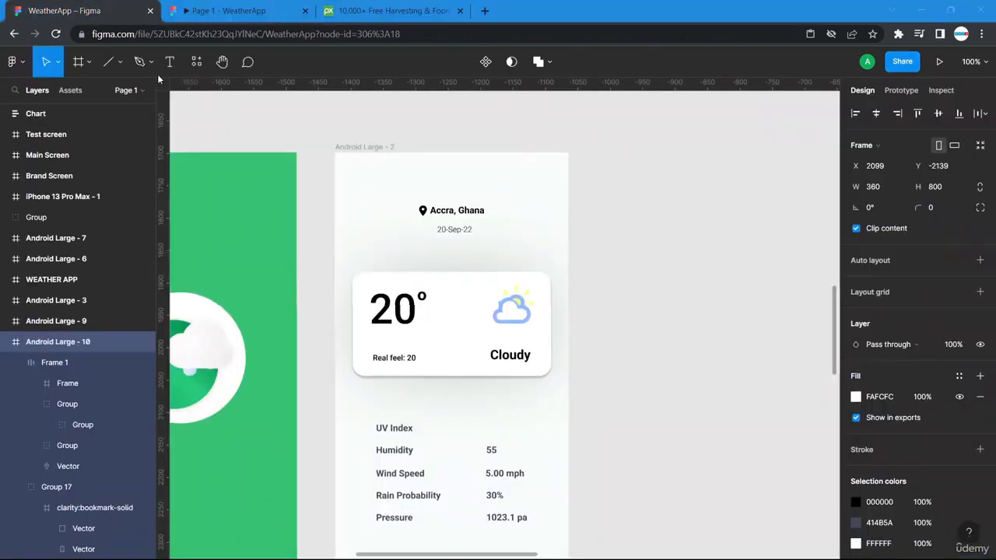
# - Duplicate Android Large - 2 and delete the weather card and stats group from the copy
pyautogui.click(365, 151)
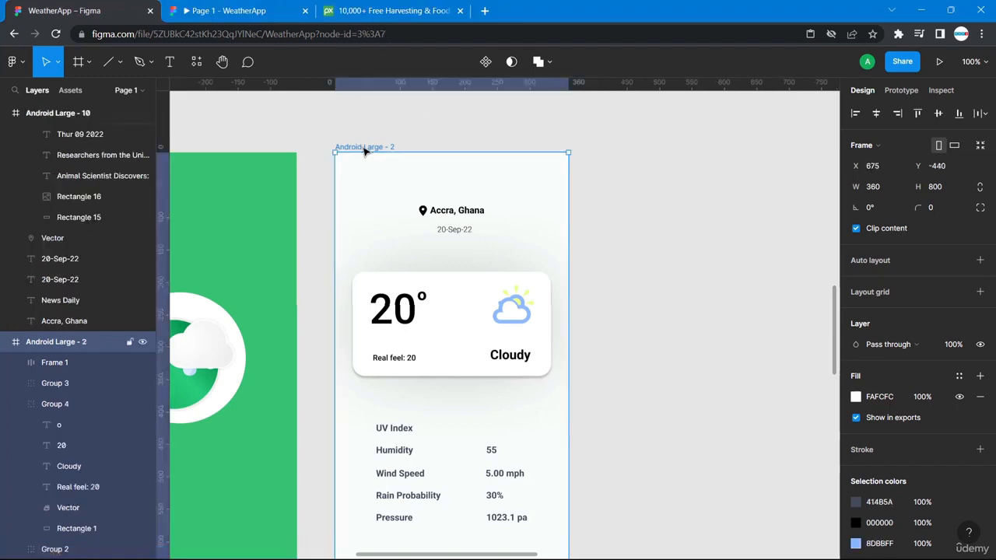
pyautogui.hotkey('ctrl', 'd')
pyautogui.hscroll(4, 700, 291)
pyautogui.scroll(-2, 700, 291)
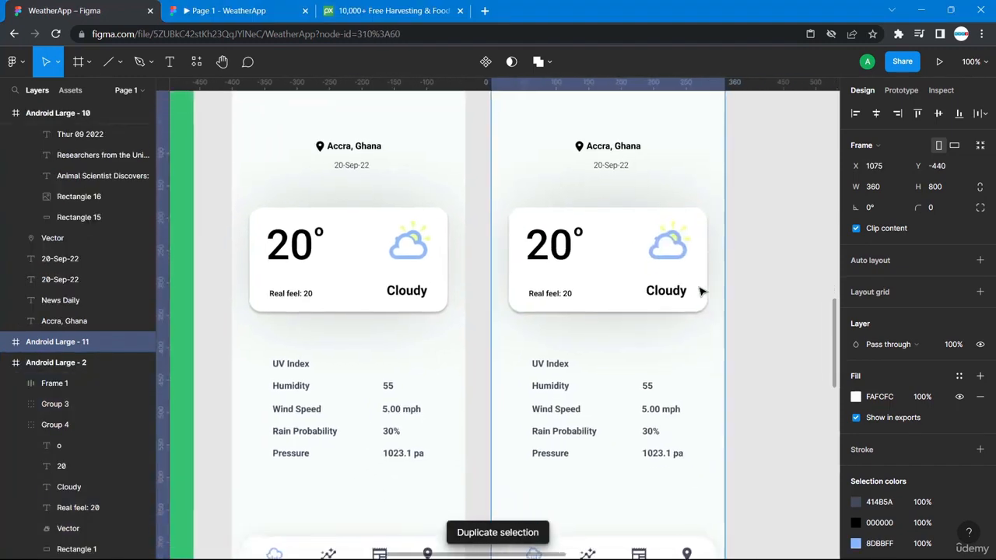
pyautogui.moveTo(703, 322); pyautogui.dragTo(734, 329)
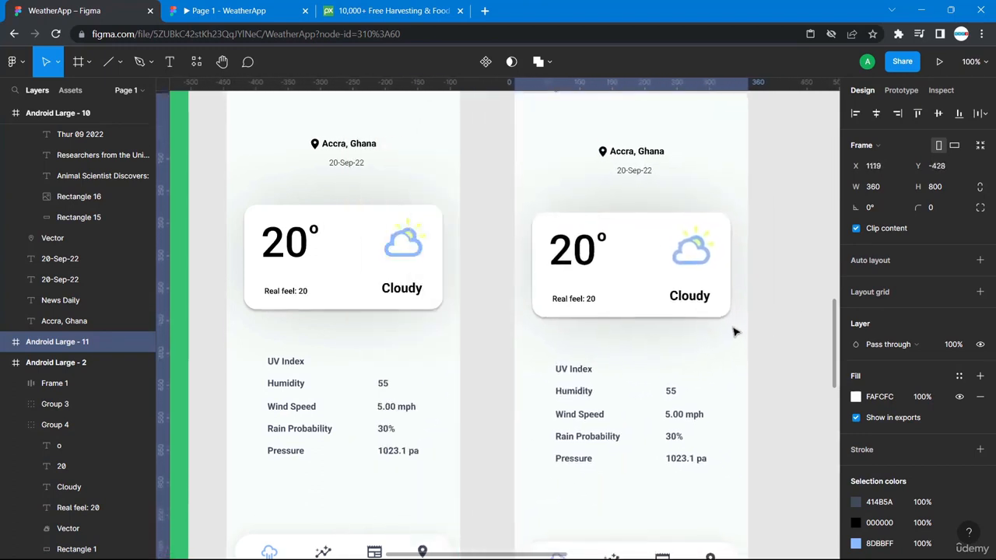
pyautogui.click(678, 305)
pyautogui.press('Delete')
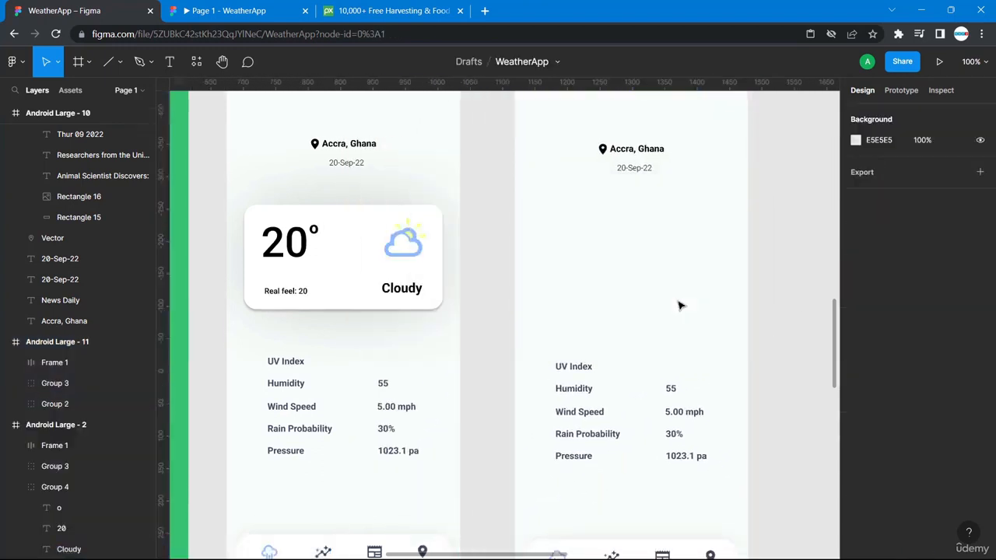
pyautogui.moveTo(549, 345); pyautogui.dragTo(698, 476)
pyautogui.press('Delete')
# - Pan across the canvas and drag the News Daily frame toward the new frame
pyautogui.scroll(-2, 698, 476)
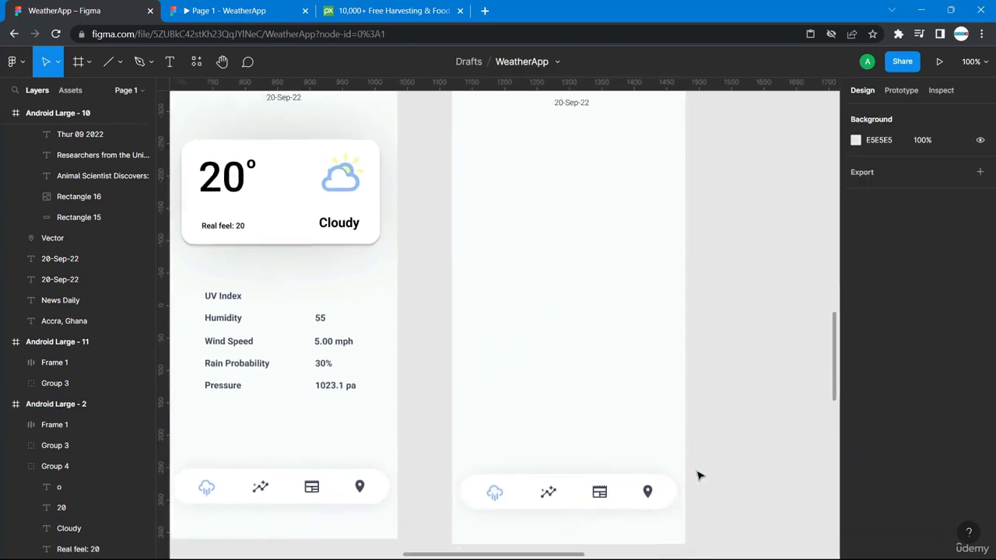
pyautogui.hscroll(4, 698, 476)
pyautogui.scroll(2, 698, 476)
pyautogui.scroll(2, 698, 476)
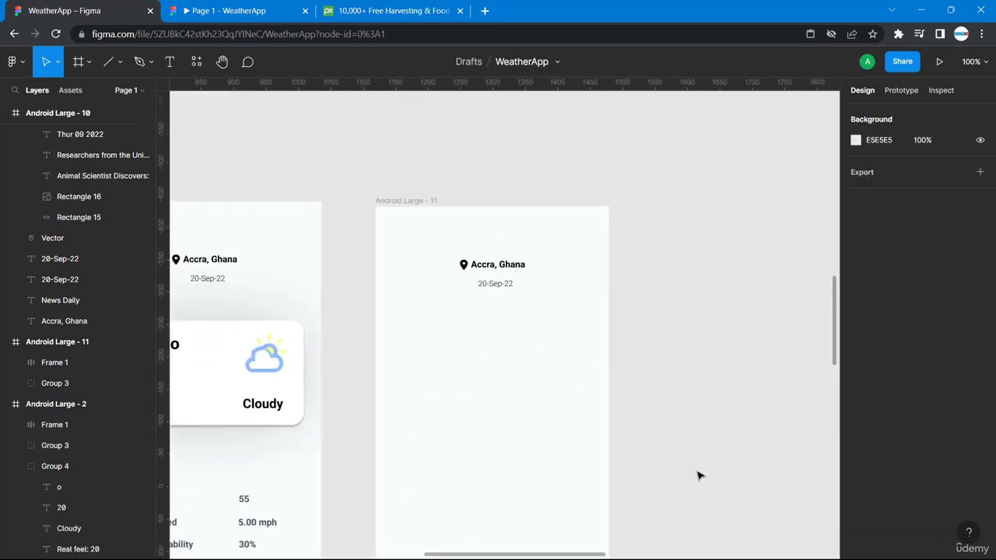
pyautogui.scroll(-4, 698, 476)
pyautogui.hscroll(5, 698, 476)
pyautogui.hscroll(4, 697, 476)
pyautogui.scroll(2, 698, 476)
pyautogui.hscroll(5, 698, 476)
pyautogui.scroll(-4, 698, 476)
pyautogui.scroll(-2, 698, 476)
pyautogui.hscroll(-8, 698, 477)
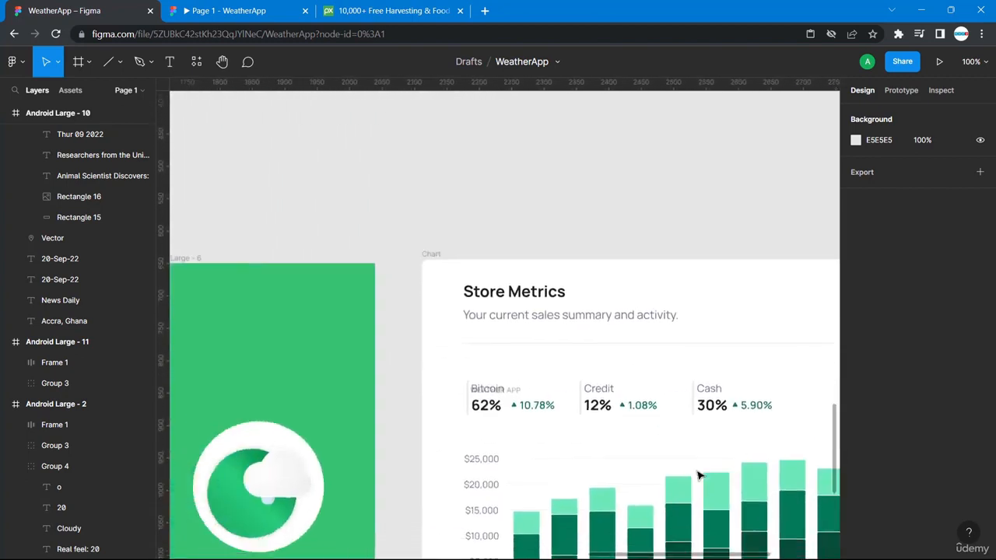
pyautogui.scroll(-5, 698, 476)
pyautogui.hscroll(3, 698, 476)
pyautogui.scroll(5, 698, 476)
pyautogui.hscroll(-1, 698, 476)
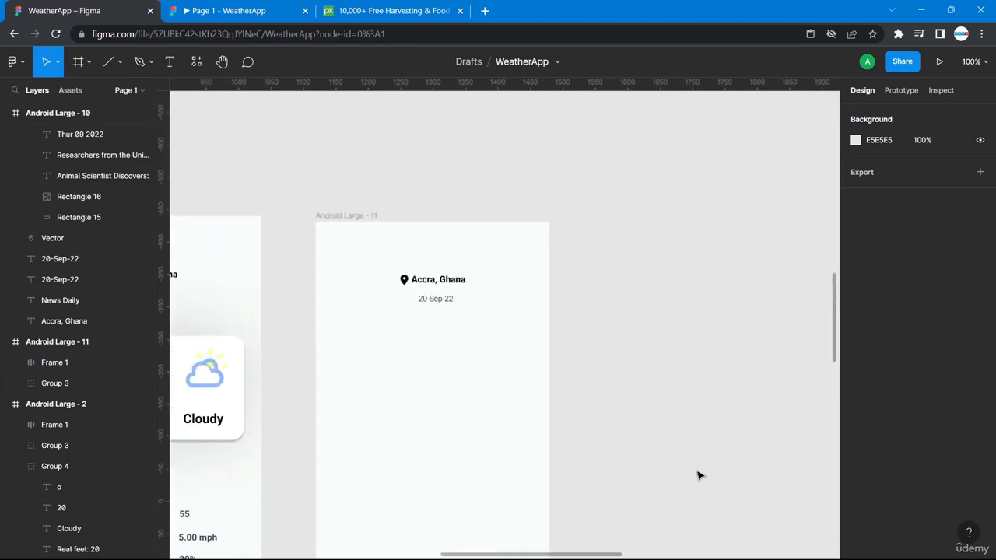
pyautogui.hscroll(4, 698, 476)
pyautogui.scroll(1, 698, 476)
pyautogui.scroll(-5, 698, 477)
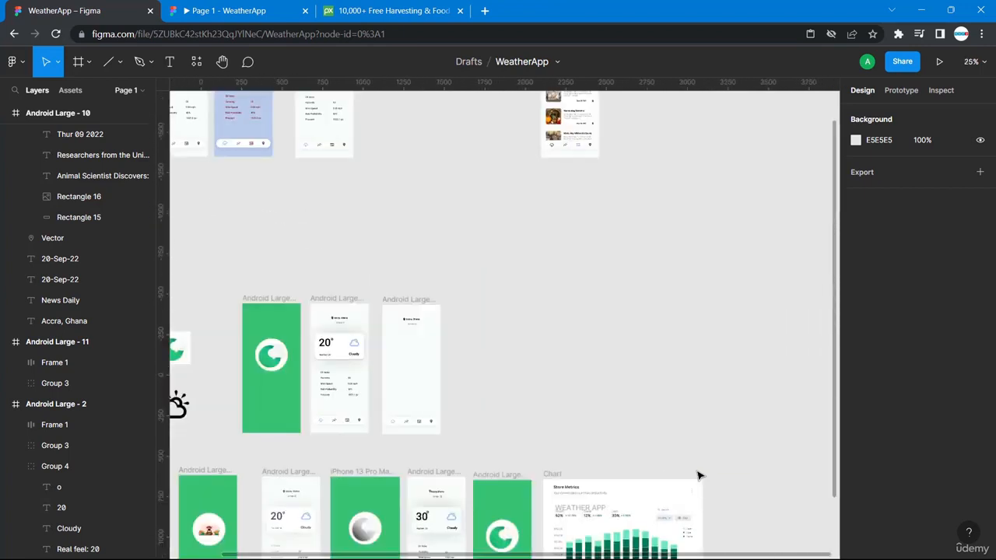
pyautogui.scroll(3, 698, 476)
pyautogui.moveTo(568, 231); pyautogui.dragTo(413, 236)
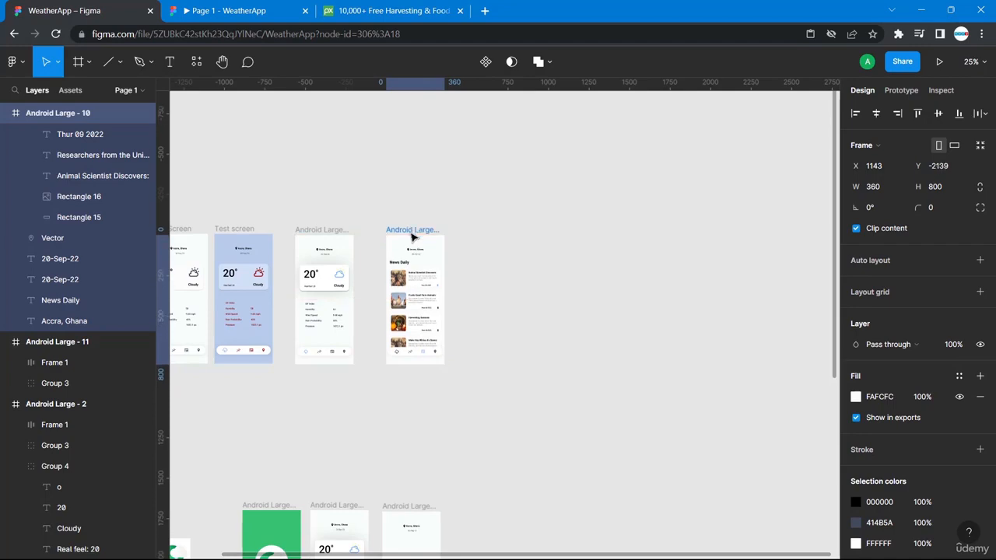
# - Zoom to 100%, place the News Daily frame beside Android Large - 11, and zoom back in
pyautogui.hotkey('ctrl', '=')
pyautogui.hotkey('ctrl', '=')
pyautogui.hscroll(-3, 412, 237)
pyautogui.hscroll(-5, 413, 238)
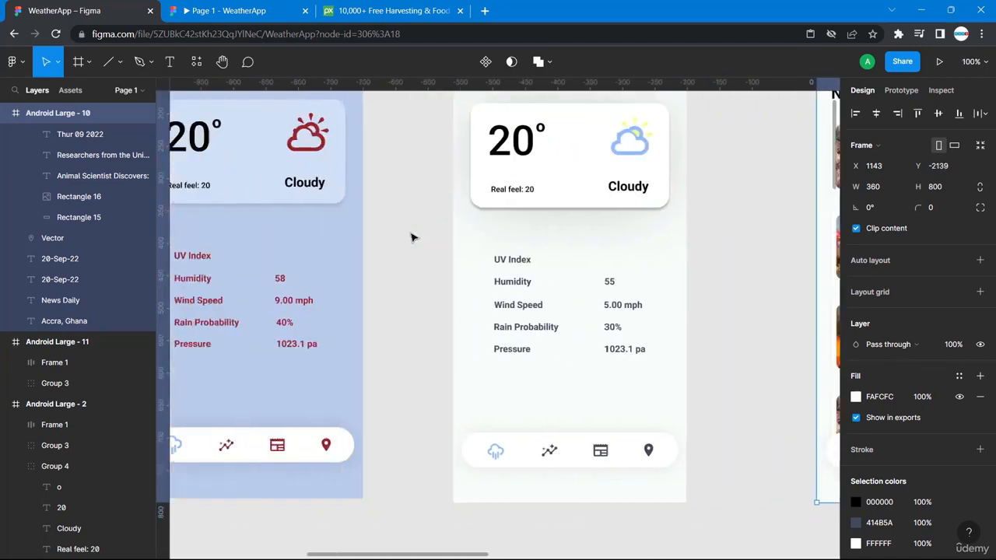
pyautogui.scroll(4, 412, 237)
pyautogui.scroll(5, 413, 237)
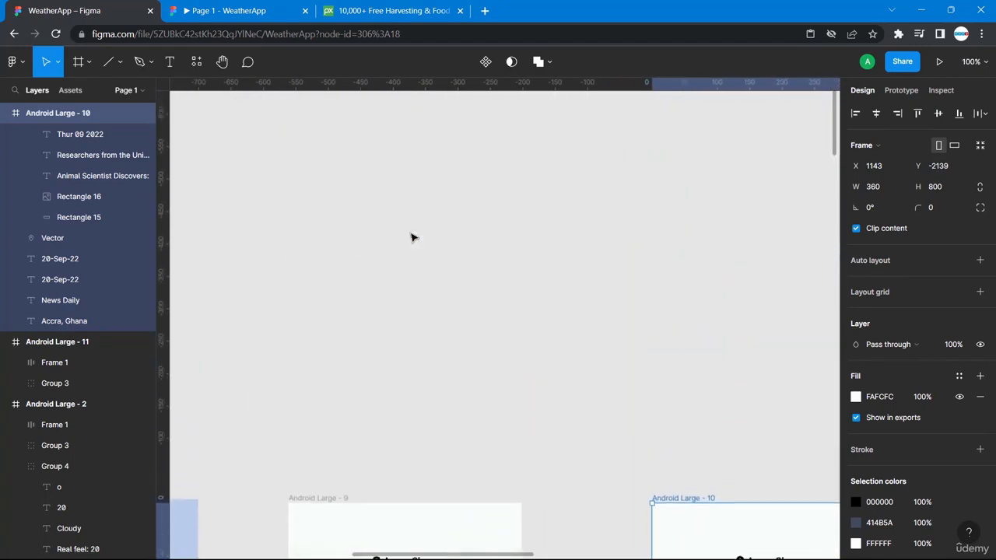
pyautogui.scroll(-8, 412, 237)
pyautogui.scroll(-4, 412, 237)
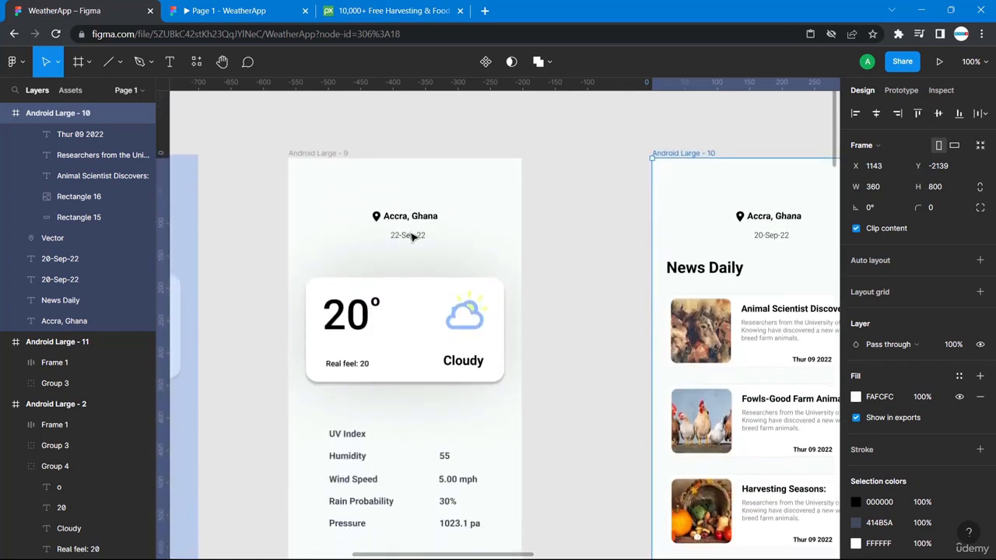
pyautogui.scroll(-10, 412, 237)
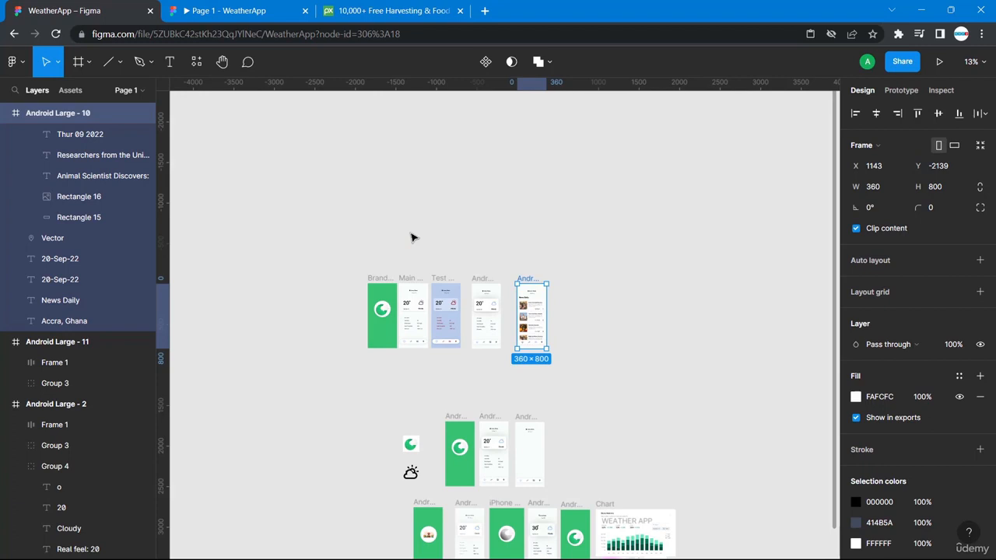
pyautogui.moveTo(528, 284); pyautogui.dragTo(572, 427)
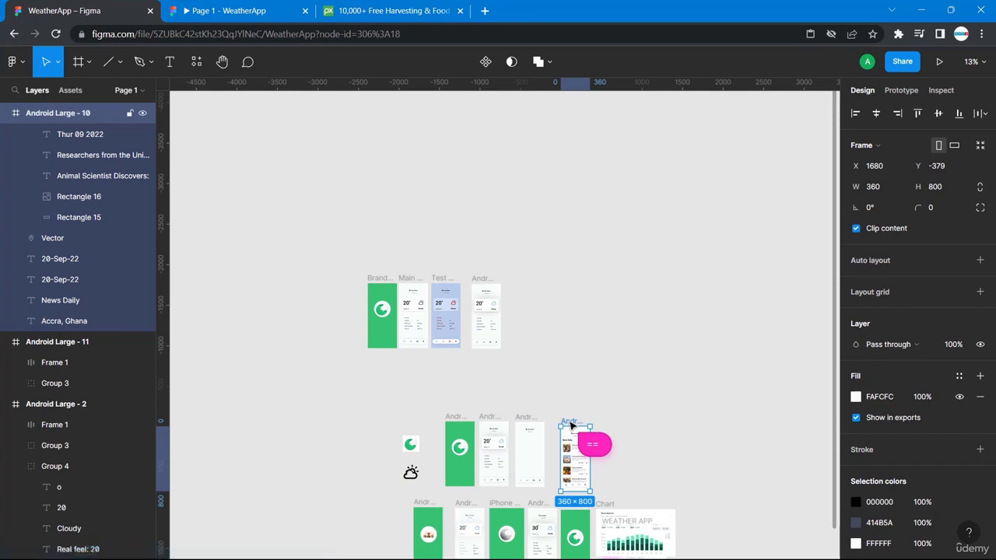
pyautogui.click(652, 400)
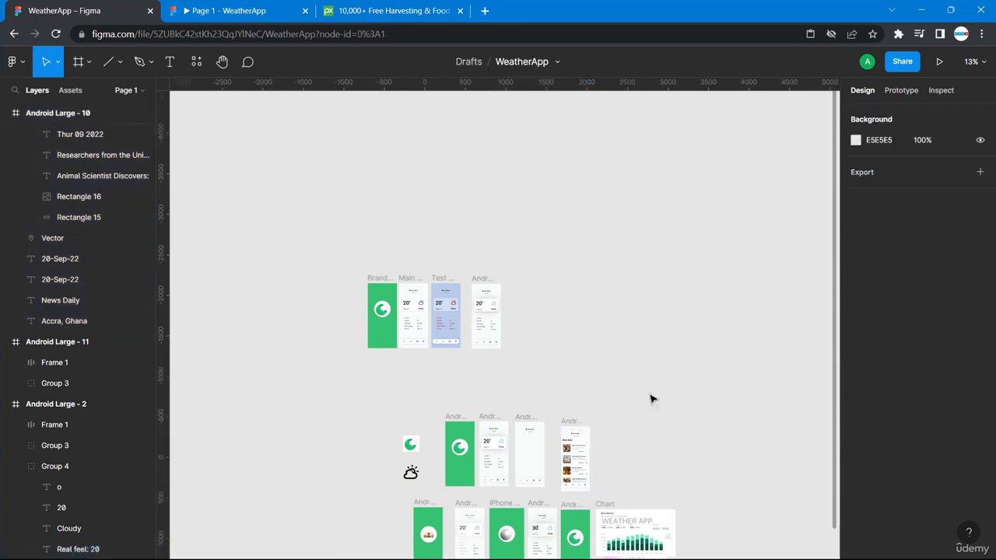
pyautogui.hotkey('ctrl', '+')
pyautogui.hotkey('ctrl', '+')
pyautogui.hotkey('ctrl', '+')
pyautogui.hotkey('ctrl', '+')
pyautogui.hscroll(-4, 652, 400)
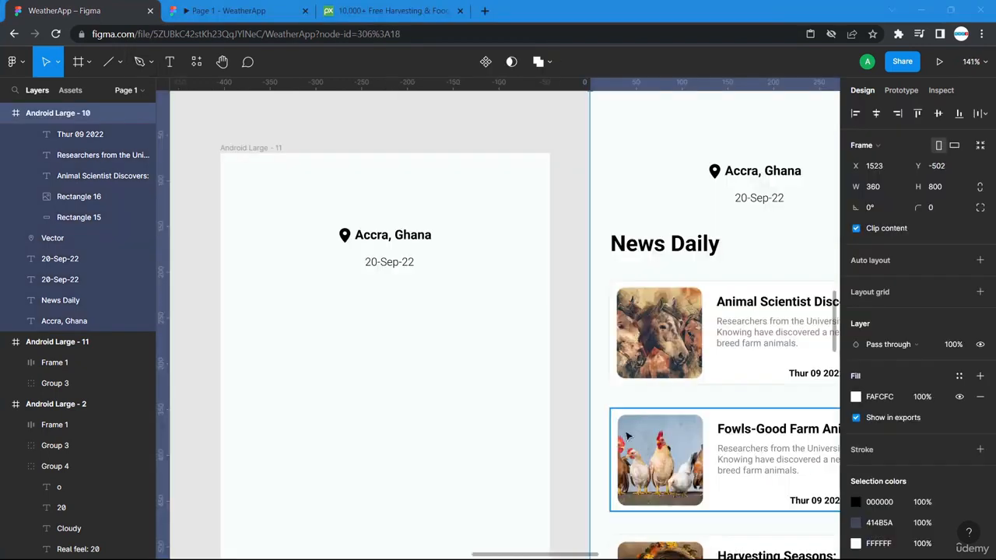
pyautogui.scroll(-1, 646, 420)
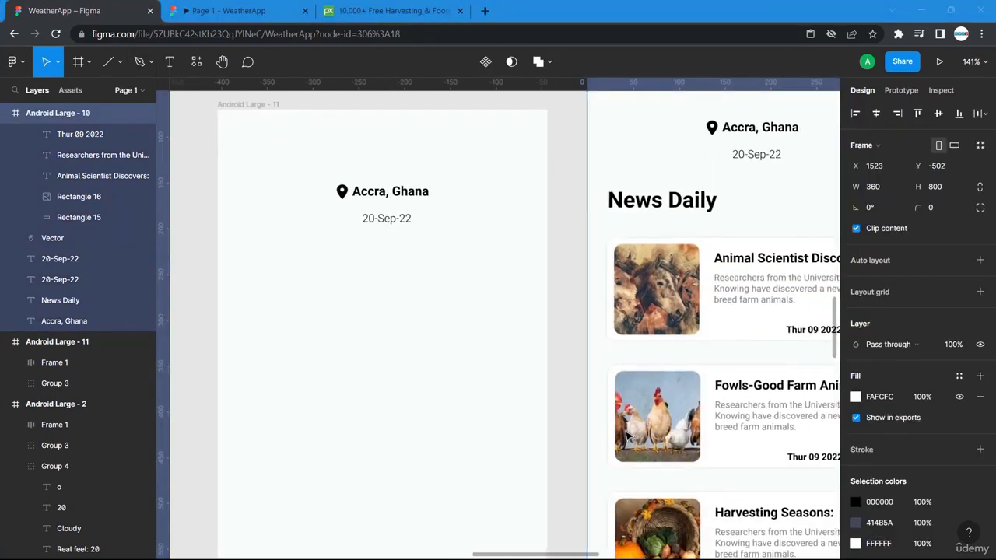
pyautogui.hscroll(5, 623, 342)
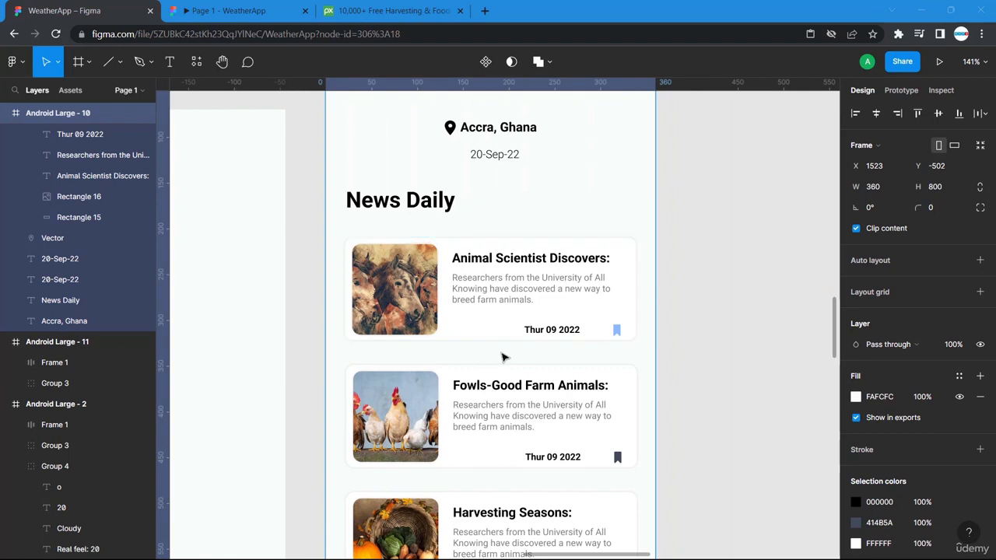
pyautogui.hscroll(-6, 502, 357)
pyautogui.hscroll(4, 501, 357)
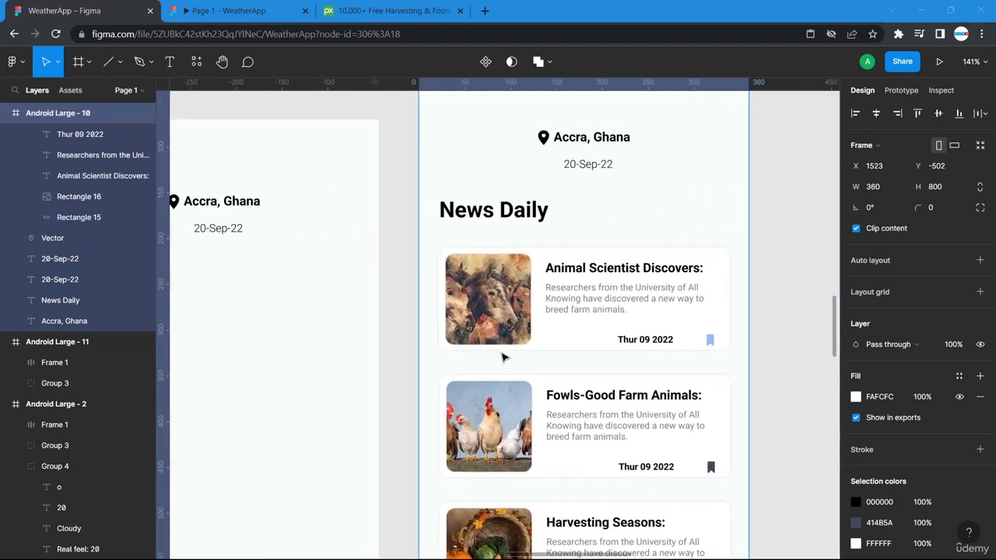
pyautogui.hscroll(1, 502, 357)
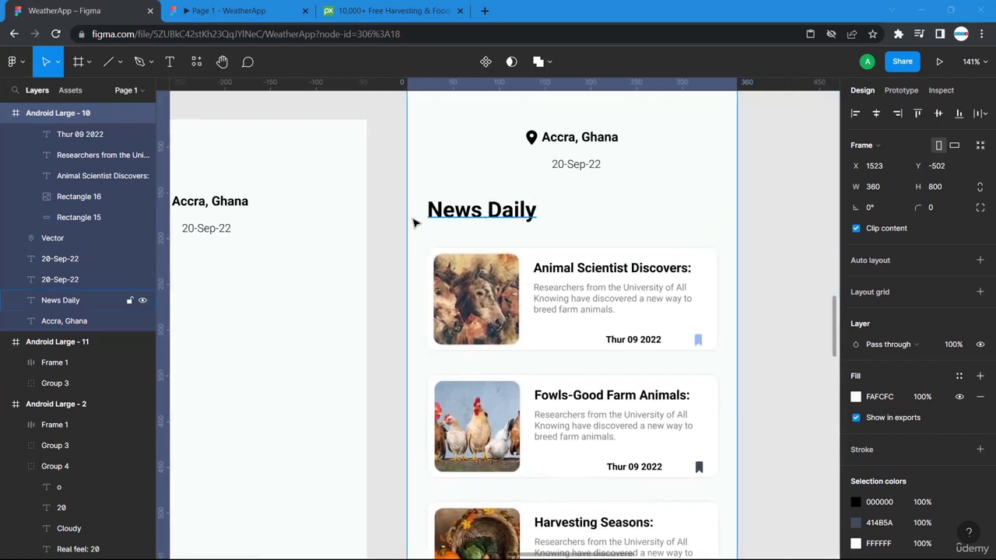
pyautogui.hscroll(-6, 396, 226)
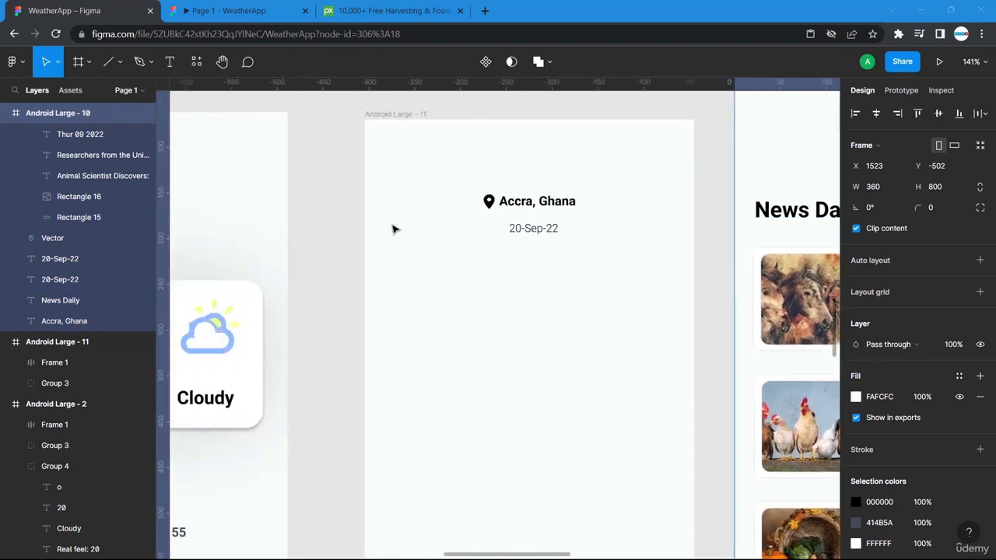
# - Add a "News Daily" text box under the date in the new screen
pyautogui.click(172, 62)
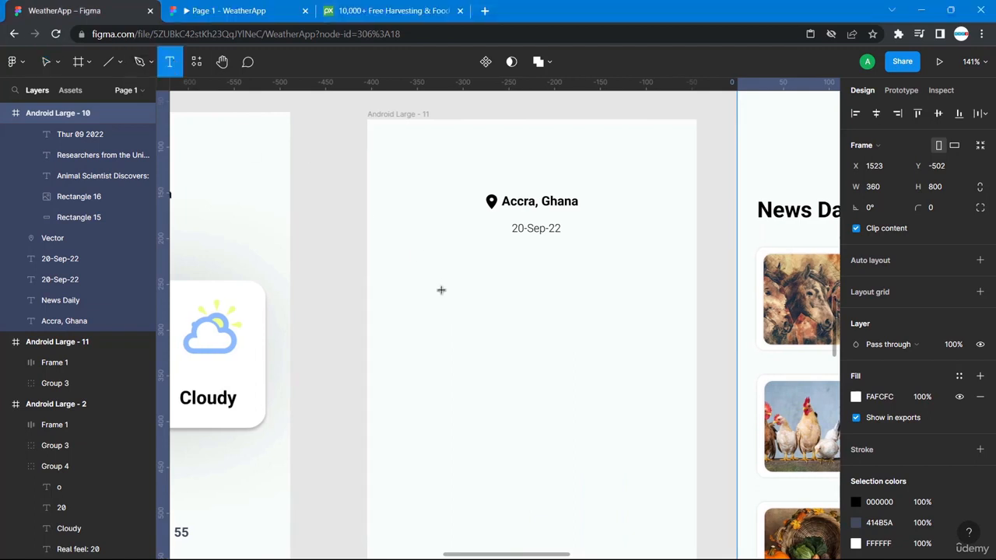
pyautogui.click(394, 257)
pyautogui.write('News')
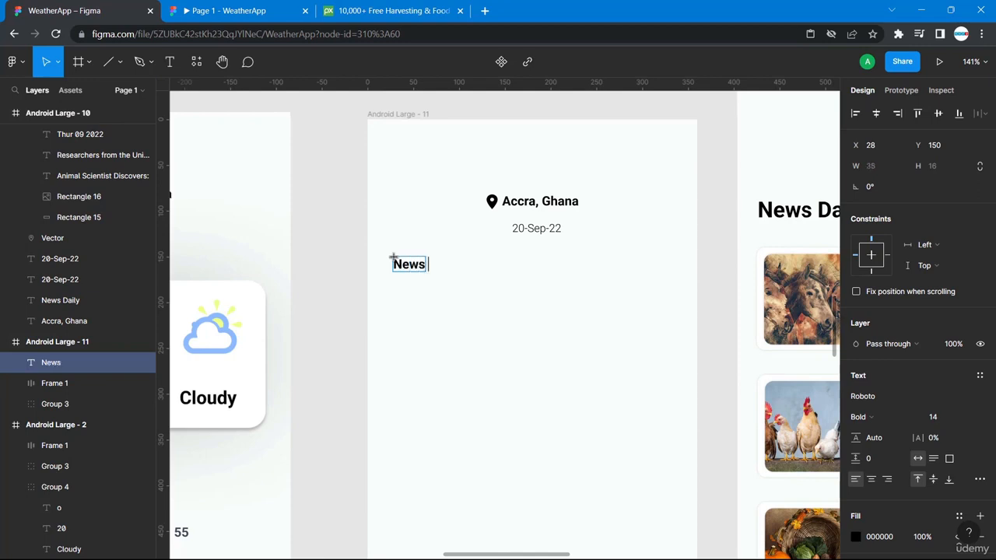
pyautogui.write(' Daily')
pyautogui.hscroll(5, 545, 264)
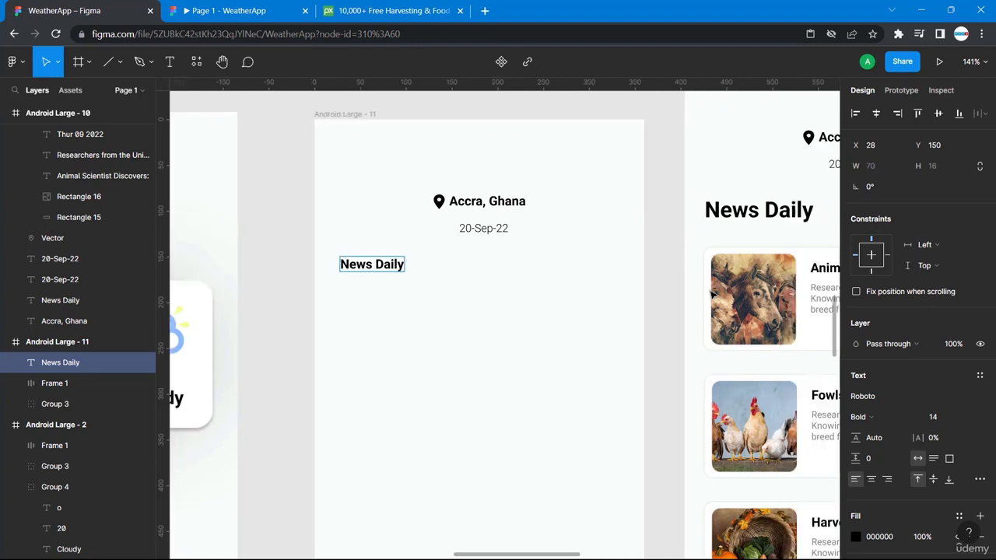
# - Set the new News Daily heading's font size to 20, matching the reference heading
pyautogui.click(643, 218)
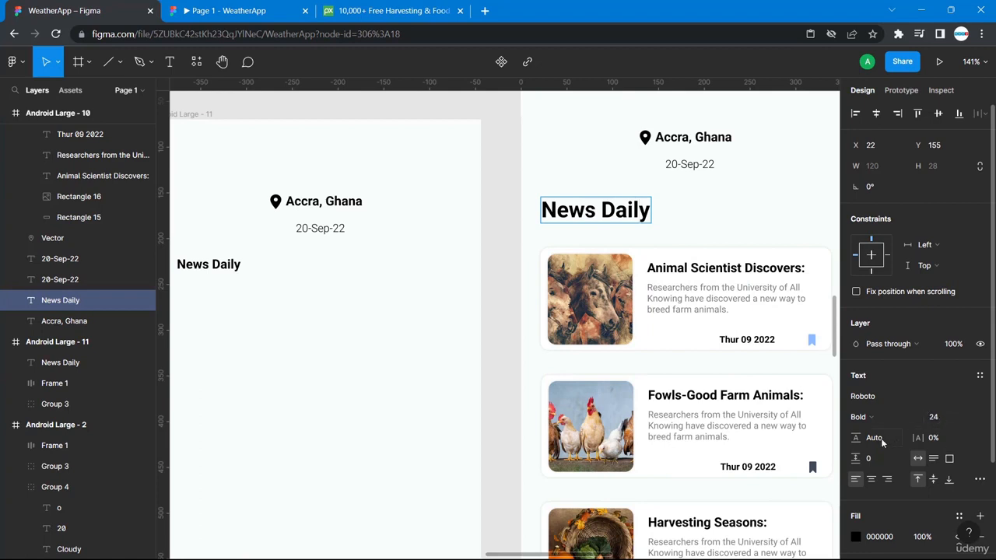
pyautogui.click(222, 267)
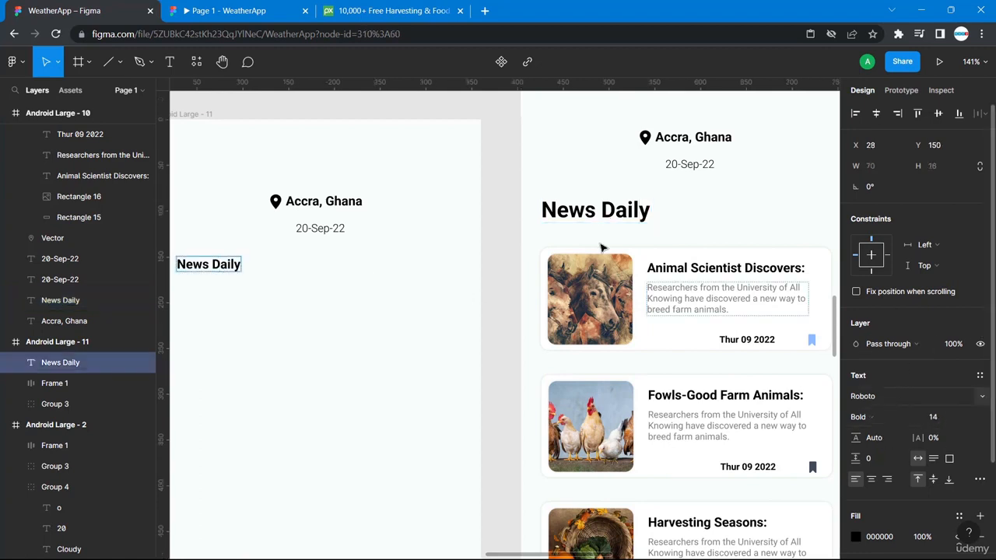
pyautogui.tripleClick(209, 267)
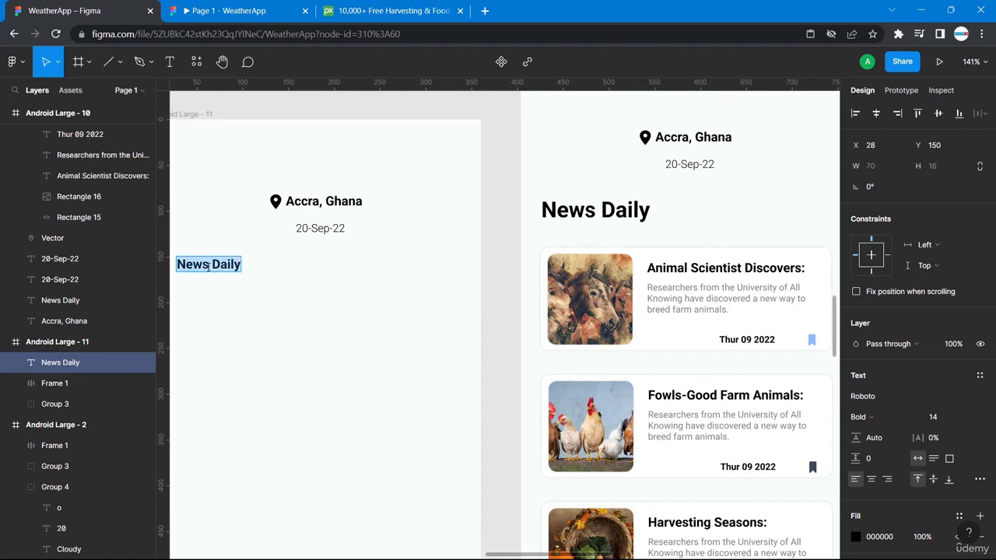
pyautogui.click(942, 419)
pyautogui.write('20')
pyautogui.press('Return')
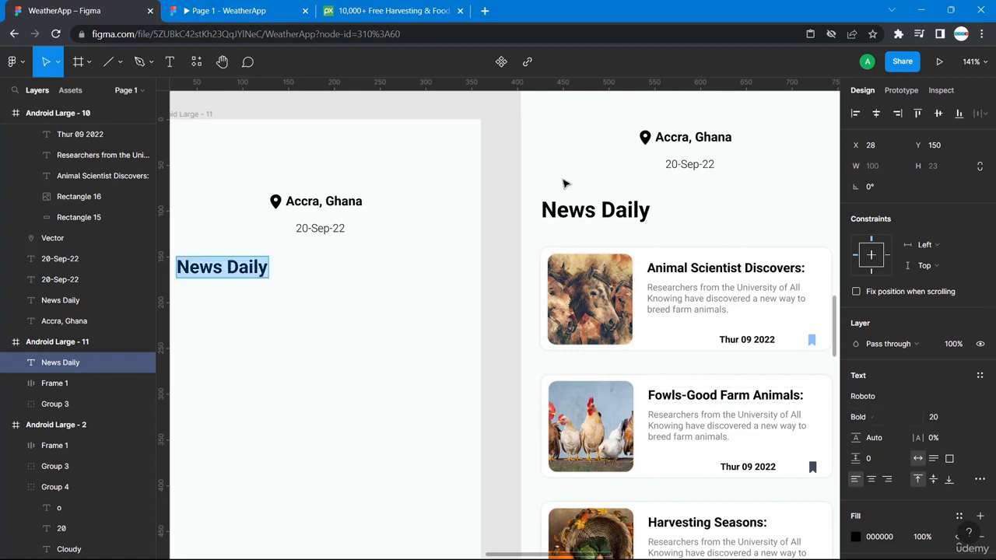
# - Nudge the News Daily heading left to X 22 to align with the reference
pyautogui.hscroll(-1, 543, 207)
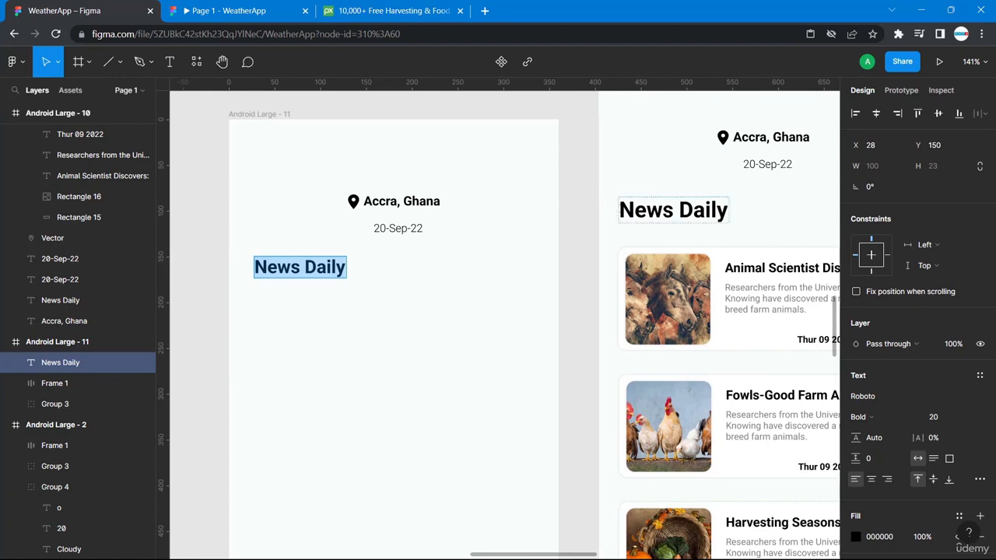
pyautogui.click(673, 210)
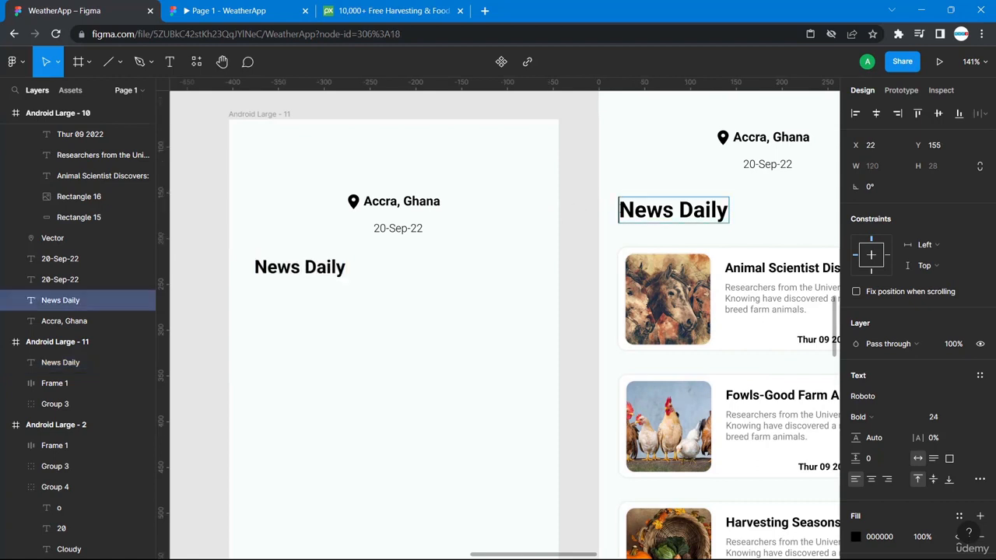
pyautogui.click(614, 218)
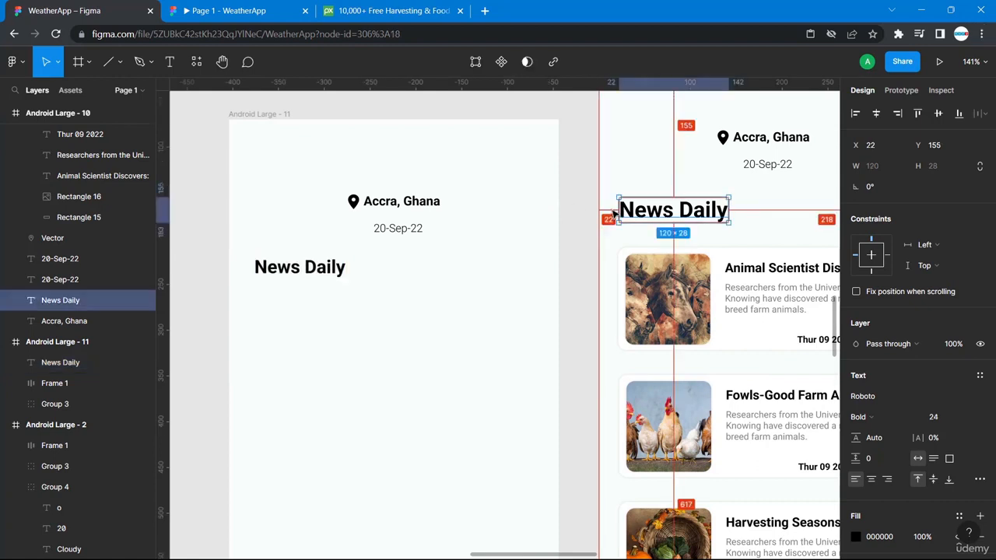
pyautogui.click(267, 270)
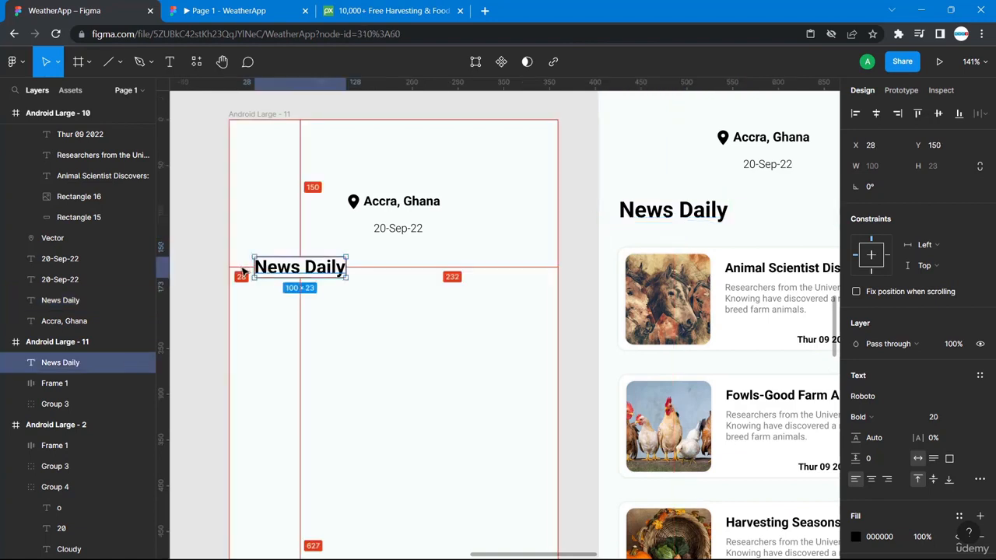
pyautogui.press('Left')
pyautogui.press('Left')
pyautogui.press('Left')
pyautogui.press('Left')
pyautogui.press('Left')
pyautogui.press('Left')
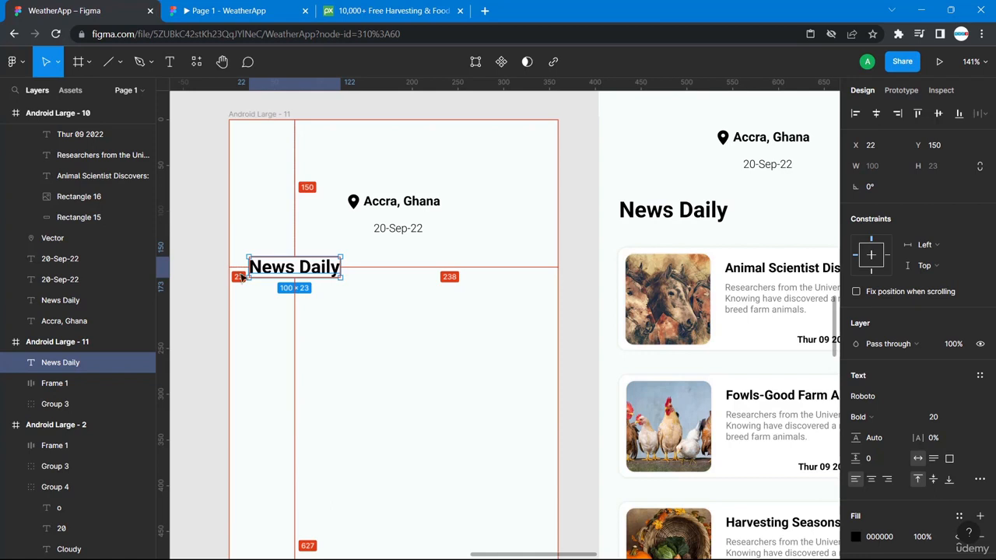
# - Nudge the heading slightly down beneath the location and date, then deselect
pyautogui.click(762, 173)
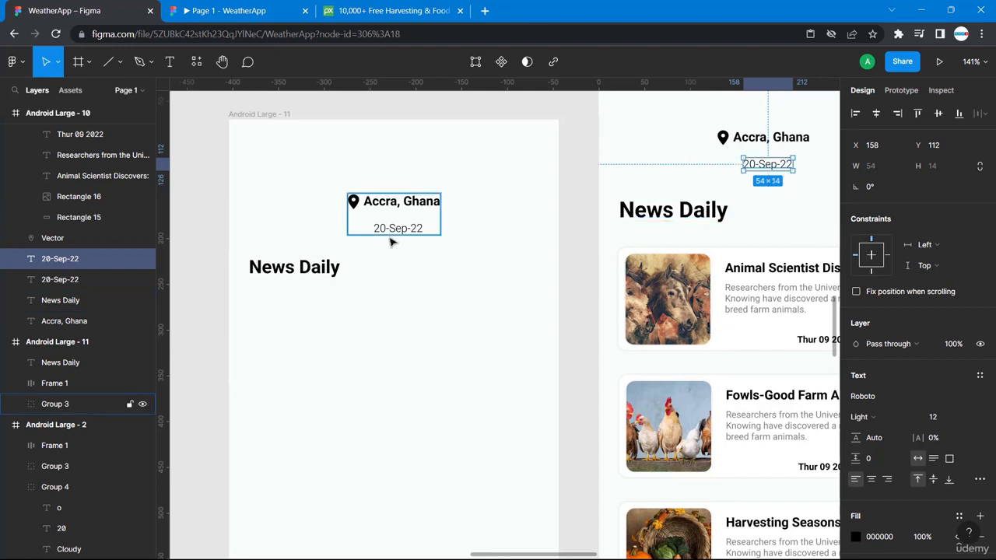
pyautogui.click(300, 274)
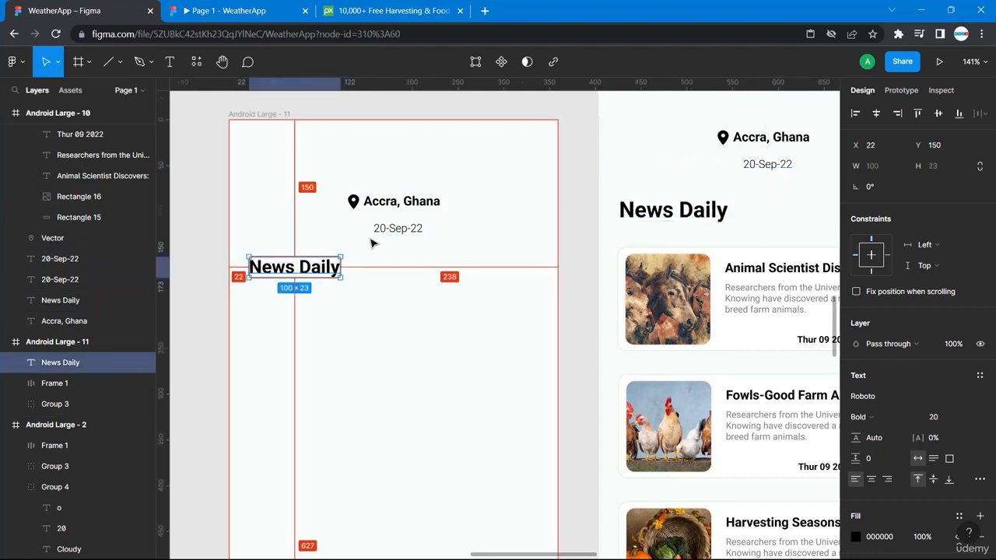
pyautogui.press('Down')
pyautogui.press('Down')
pyautogui.press('Down')
pyautogui.press('Down')
pyautogui.press('Down')
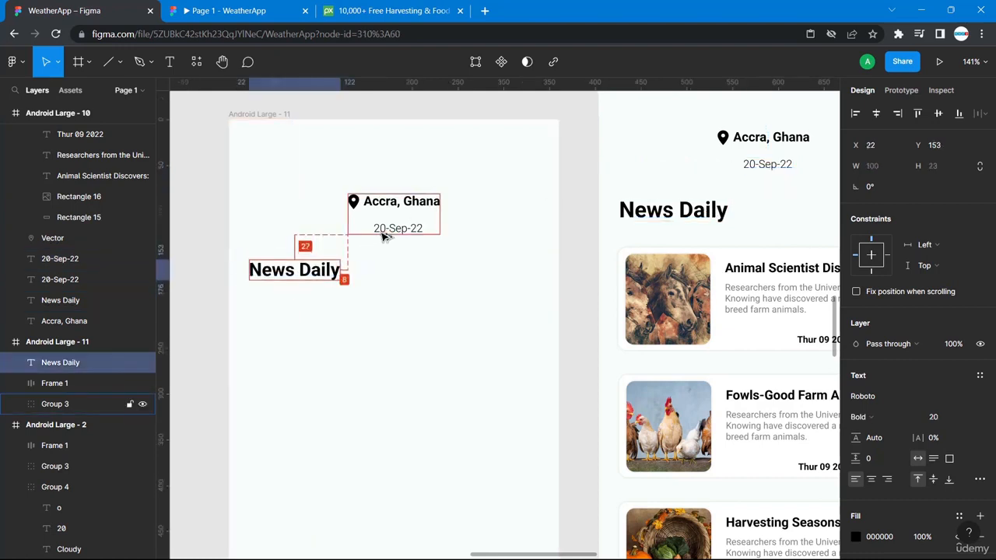
pyautogui.click(427, 338)
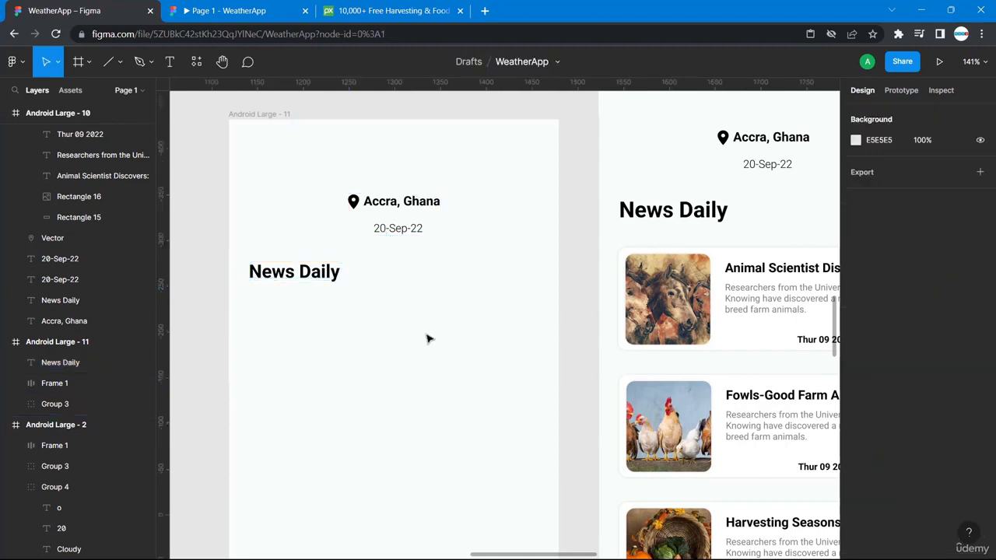
# - Draw a placeholder rectangle below the News Daily heading with the Rectangle tool
pyautogui.hscroll(5, 448, 341)
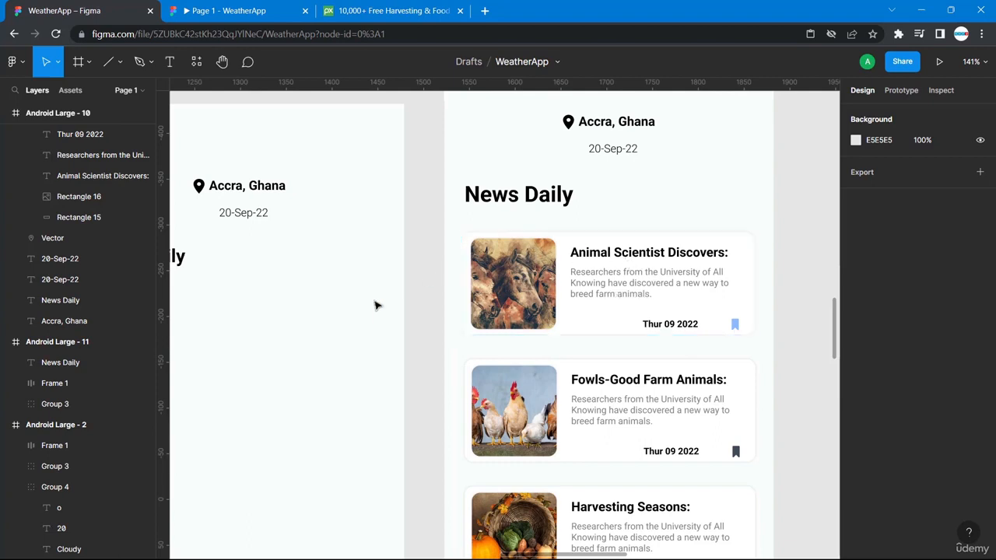
pyautogui.hscroll(-6, 322, 337)
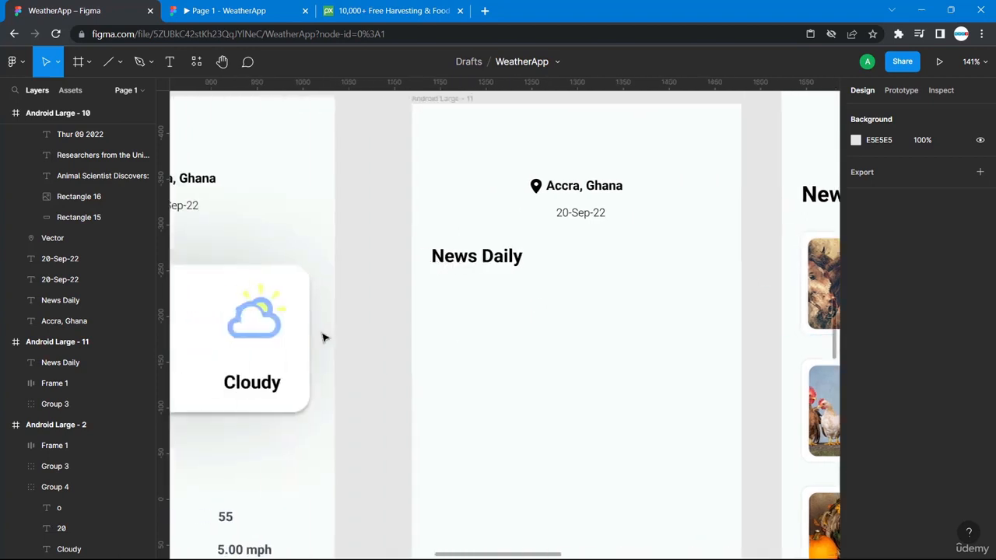
pyautogui.click(119, 68)
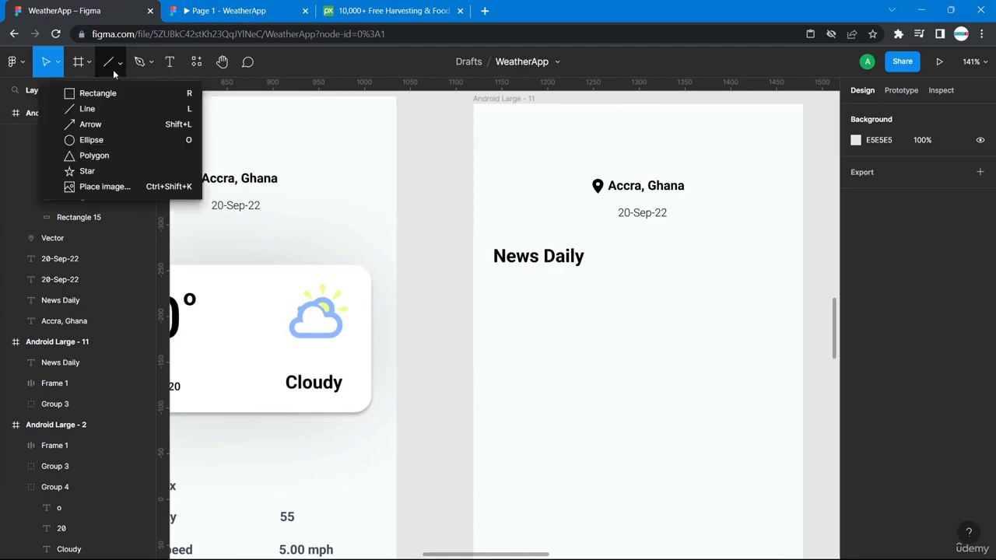
pyautogui.click(97, 92)
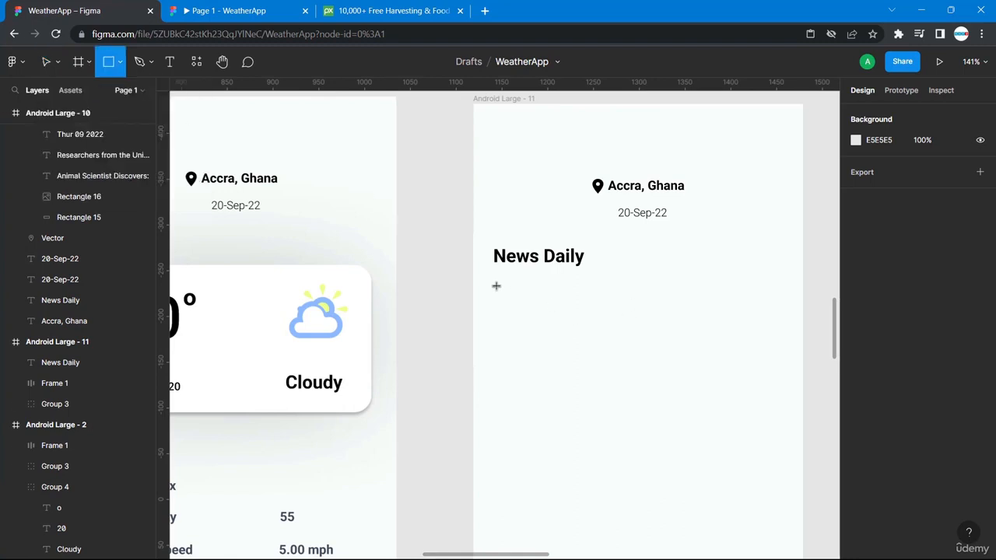
pyautogui.moveTo(494, 284); pyautogui.dragTo(786, 374)
# - Check the size of the Animal Scientist card's background rectangle
pyautogui.hscroll(6, 786, 373)
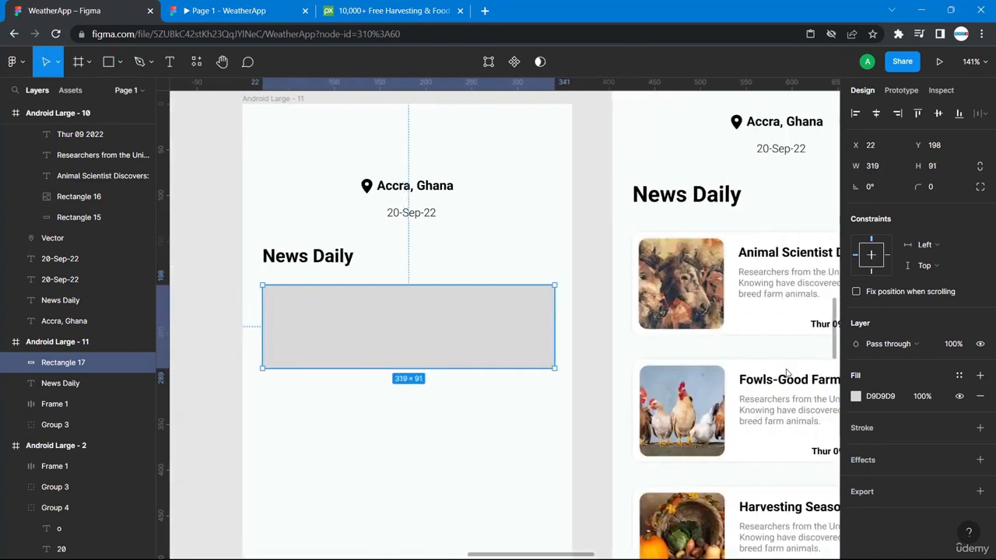
pyautogui.click(750, 238)
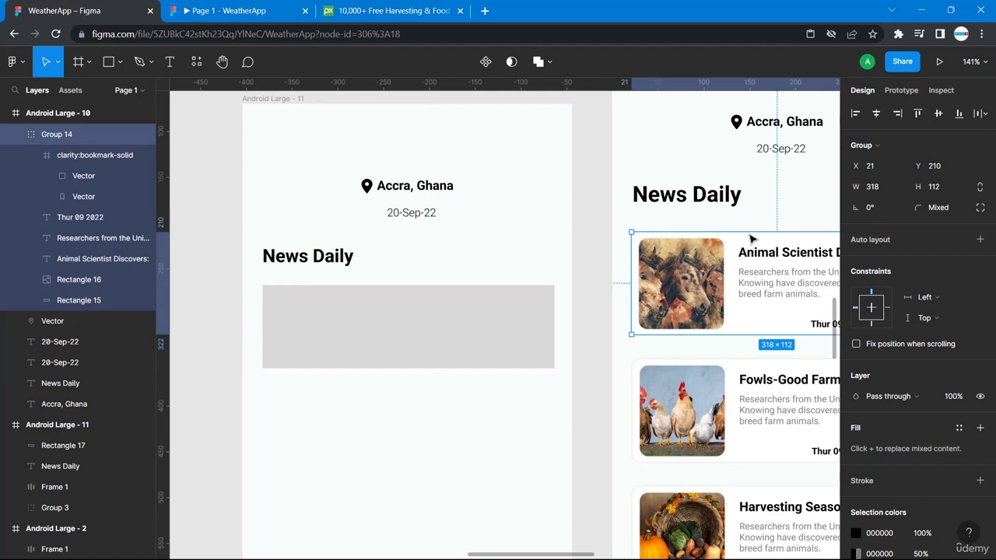
pyautogui.hscroll(5, 751, 235)
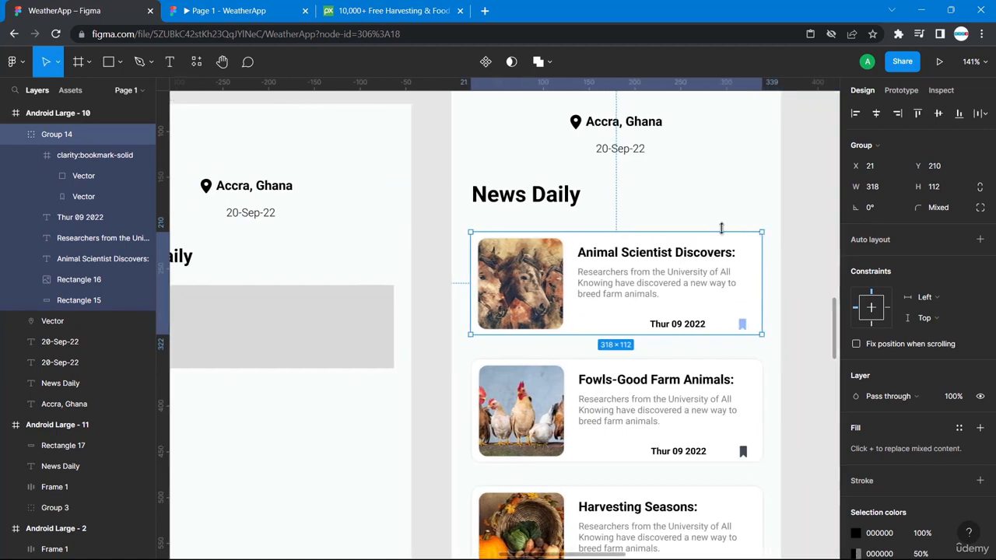
pyautogui.doubleClick(720, 244)
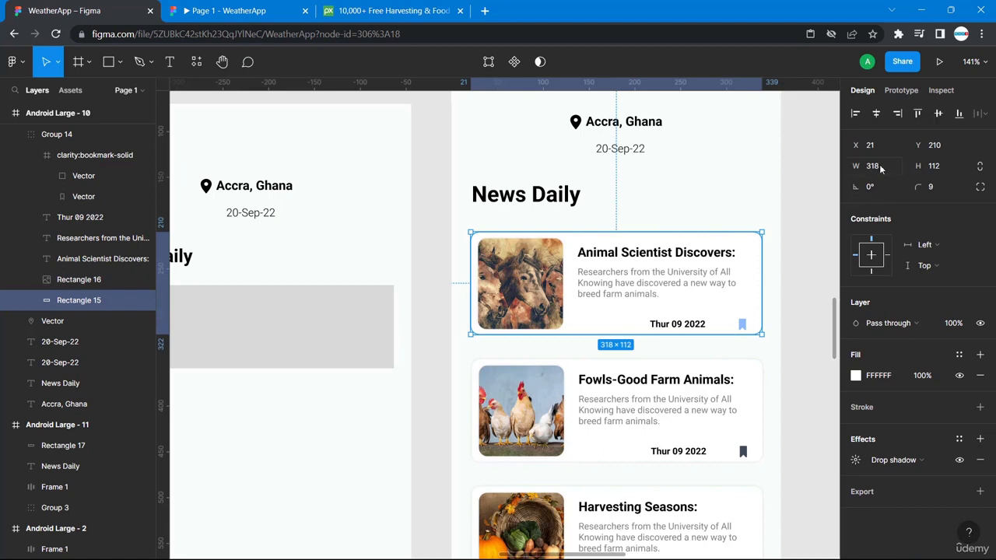
pyautogui.hscroll(-5, 307, 347)
# - Resize the new rectangle to 318×112 and reselect the reference card background
pyautogui.click(363, 332)
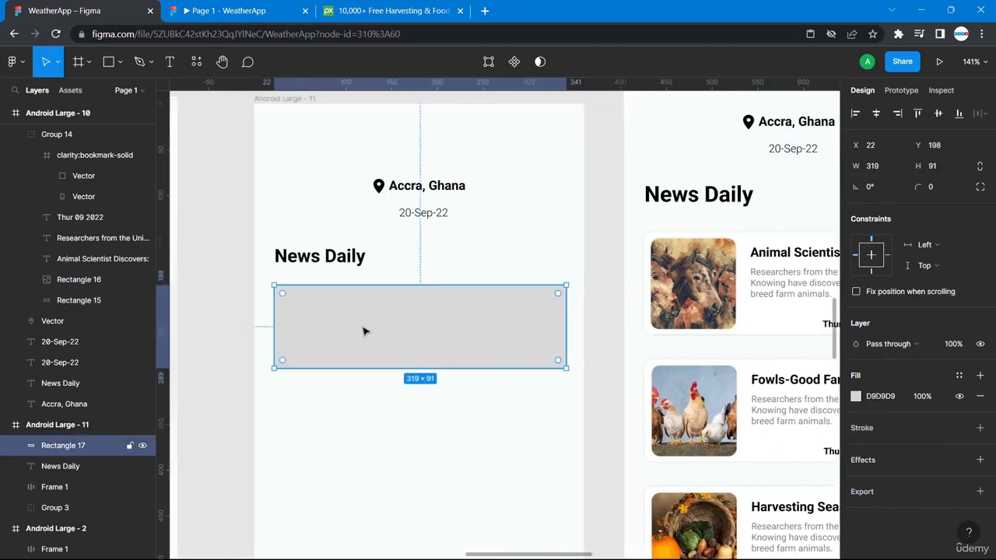
pyautogui.click(882, 168)
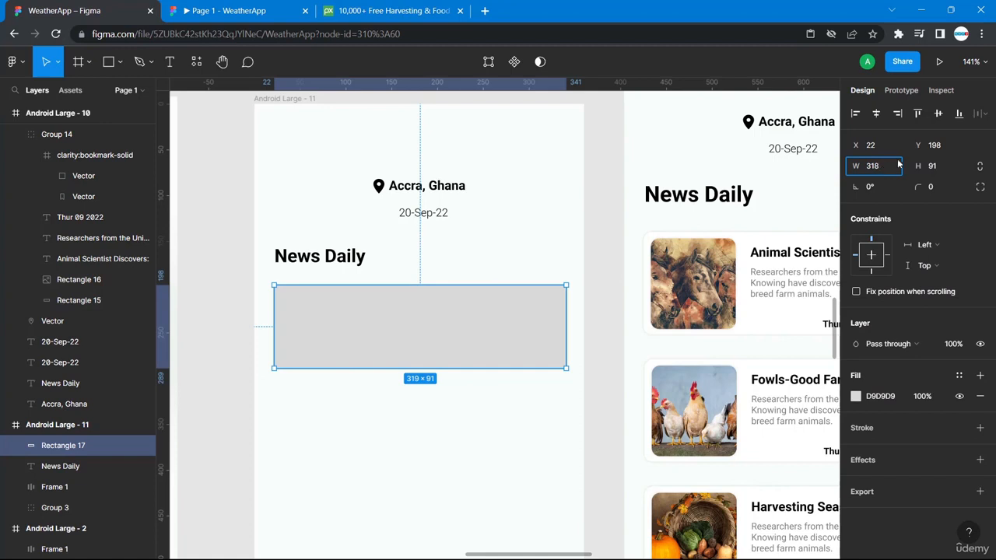
pyautogui.click(939, 166)
pyautogui.write('112')
pyautogui.press('Return')
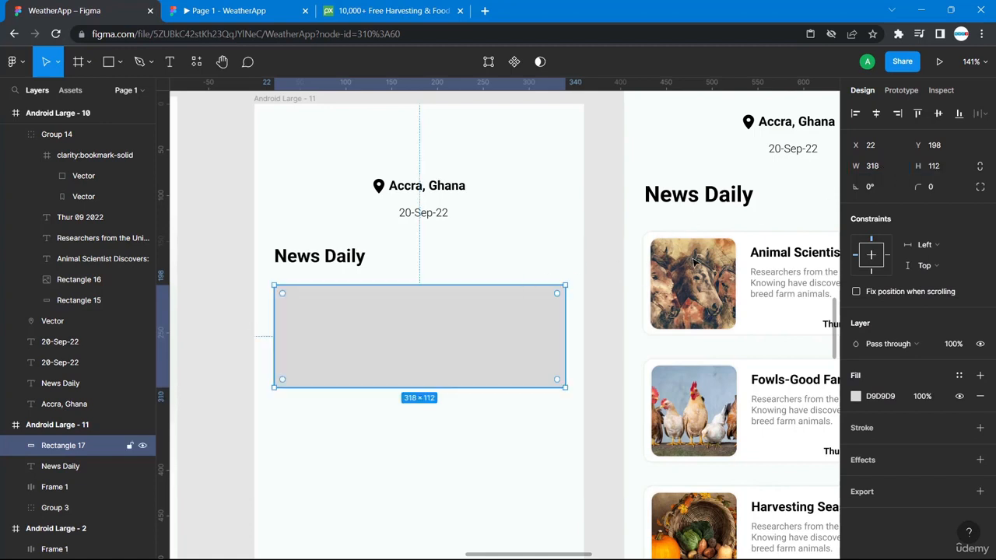
pyautogui.click(747, 237)
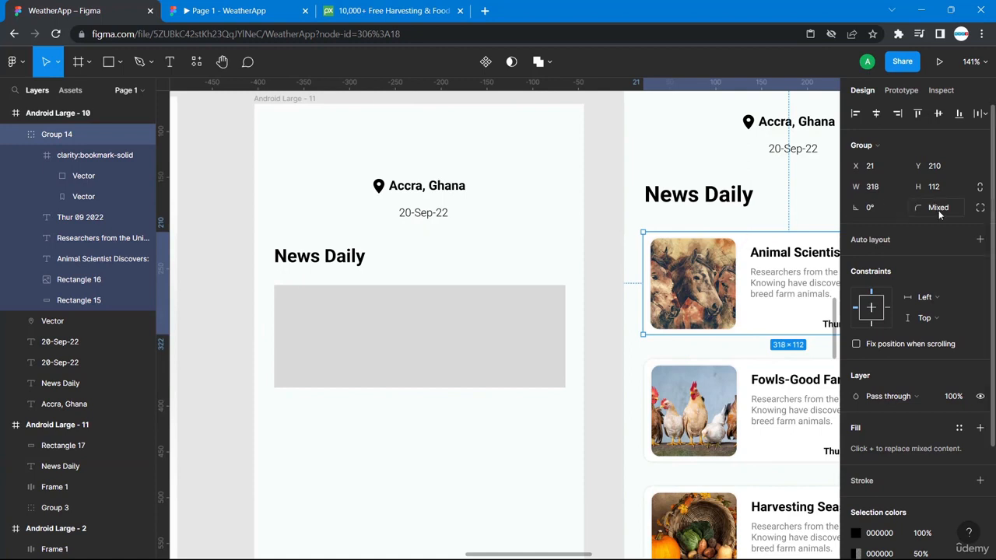
pyautogui.doubleClick(746, 245)
# - Give the grey placeholder a corner radius of 9
pyautogui.click(542, 313)
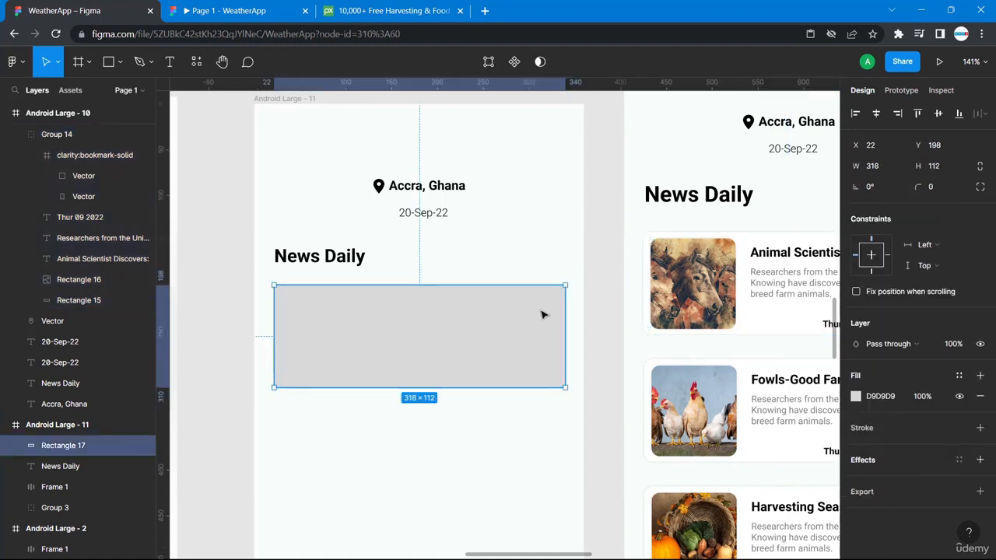
pyautogui.click(934, 189)
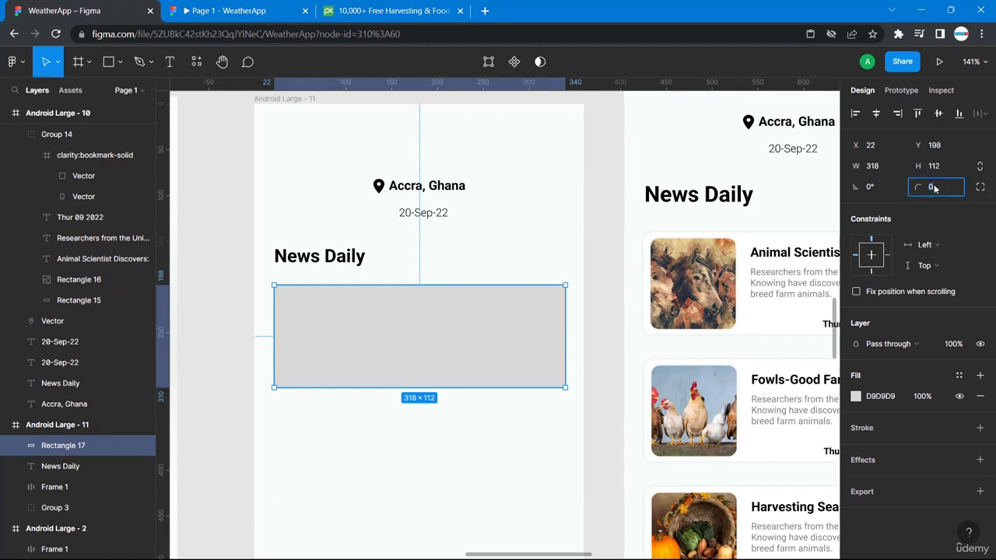
pyautogui.write('9')
pyautogui.press('Return')
# - Inspect the drop shadow on the Animal Scientist card's background
pyautogui.click(774, 336)
pyautogui.scroll(-3, 957, 387)
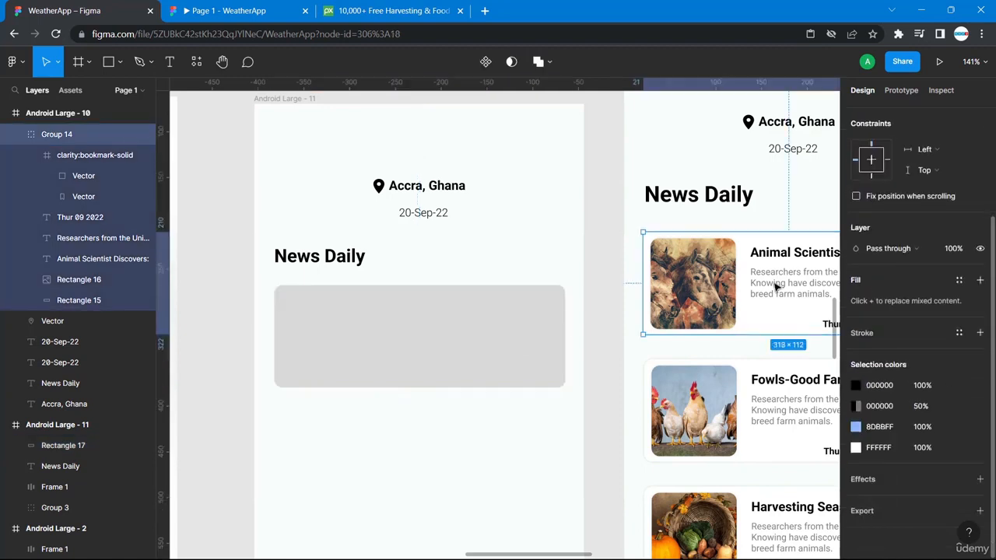
pyautogui.doubleClick(811, 331)
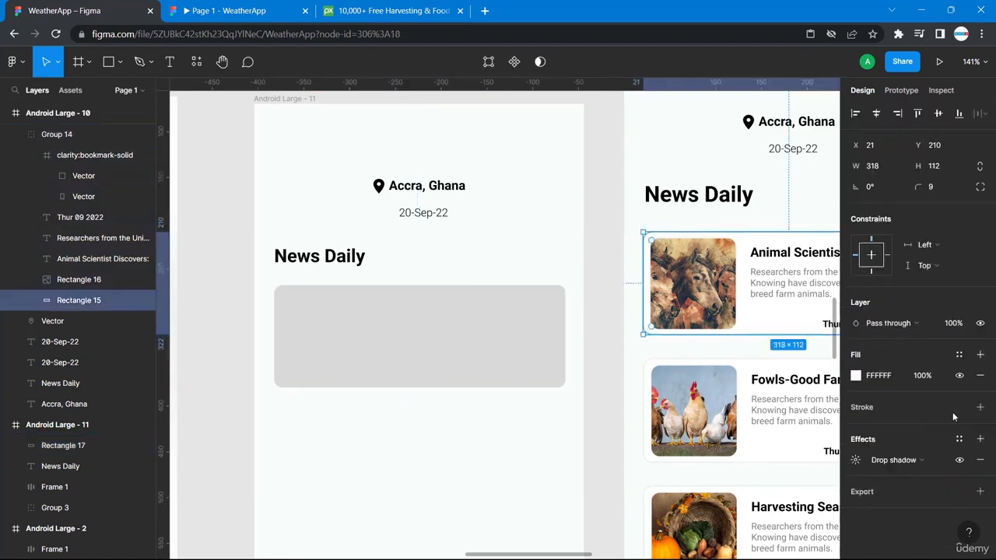
pyautogui.click(856, 461)
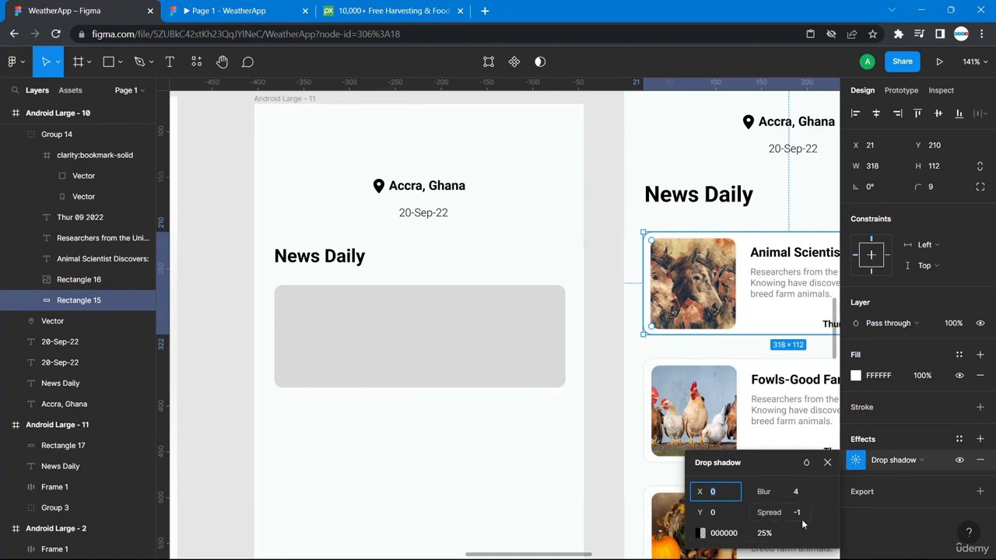
# - Fill the placeholder card with near-white FAFCFC
pyautogui.click(540, 362)
pyautogui.click(857, 397)
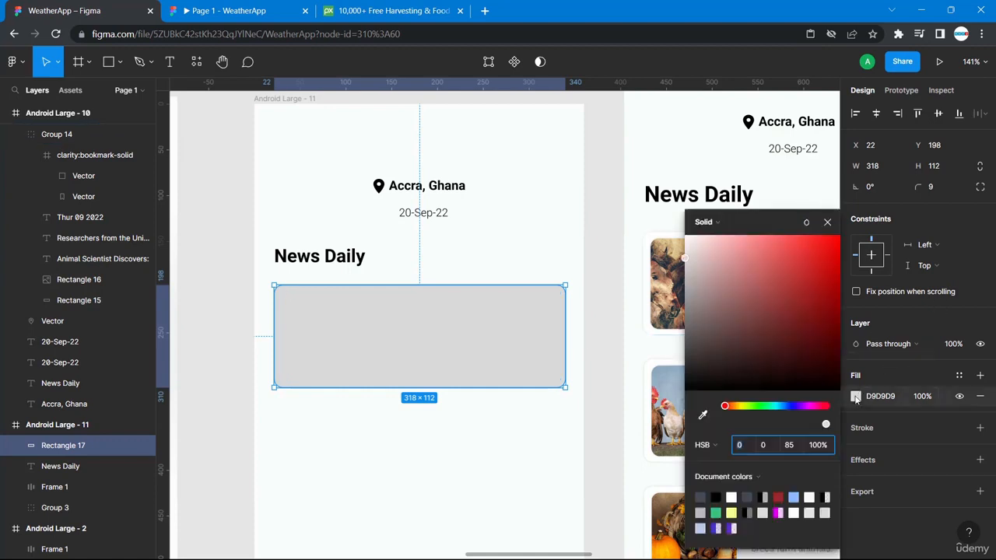
pyautogui.click(811, 495)
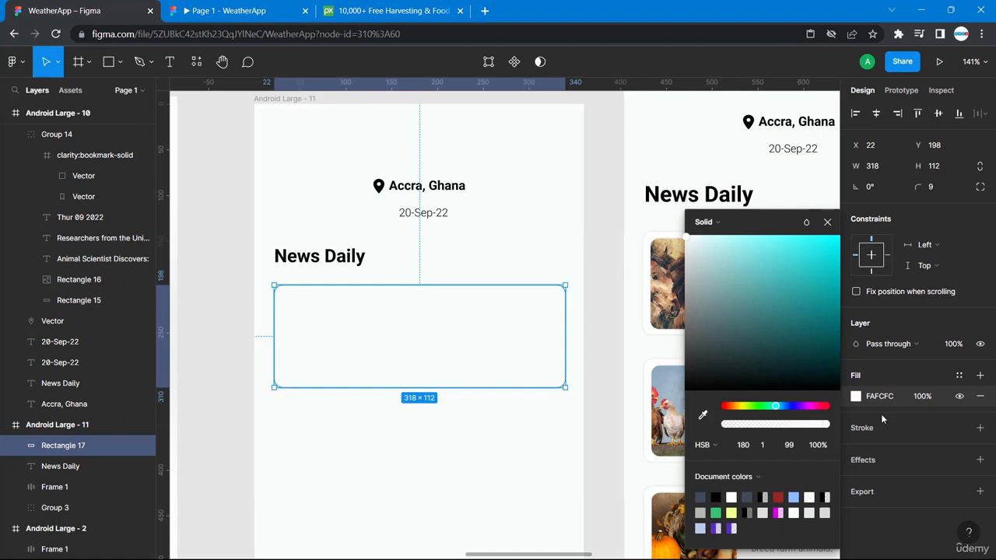
pyautogui.click(854, 460)
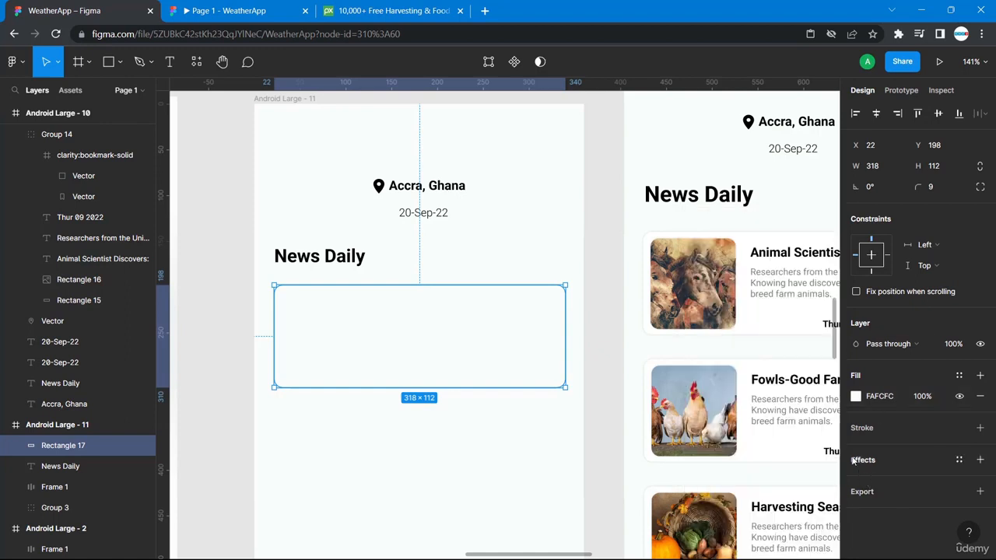
# - Add a drop shadow to the placeholder with spread -1
pyautogui.click(858, 461)
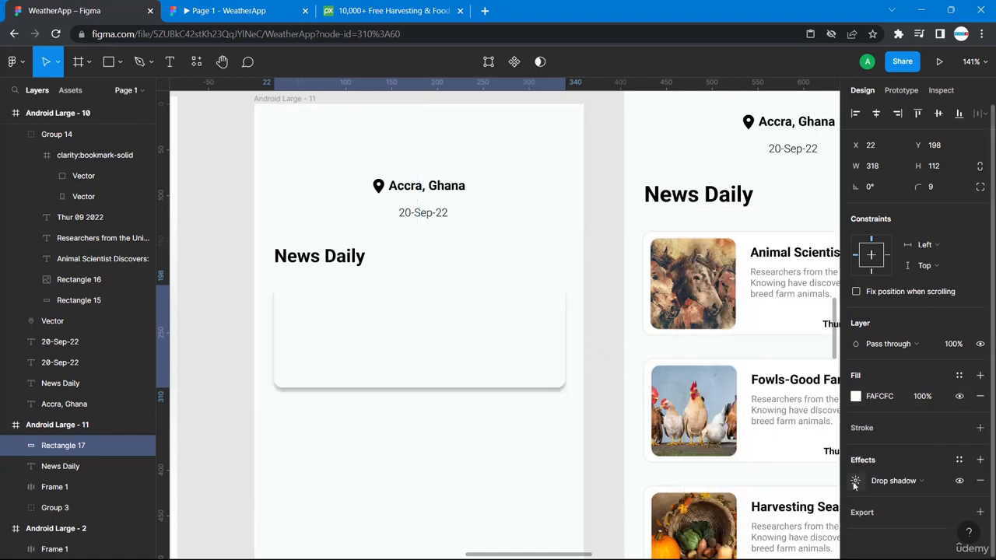
pyautogui.click(855, 480)
pyautogui.click(798, 513)
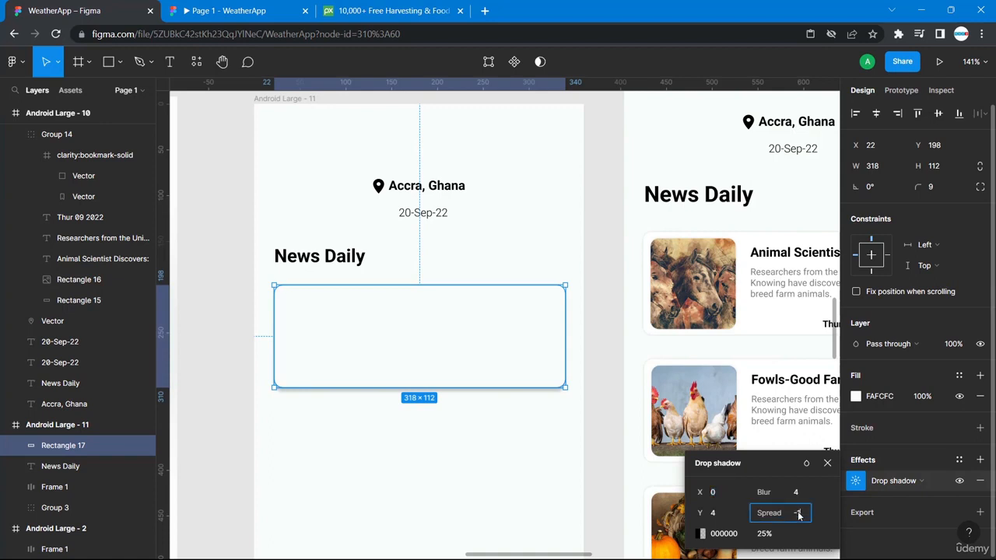
pyautogui.click(547, 492)
# - Compare against the reference card background's shadow settings
pyautogui.hscroll(5, 589, 468)
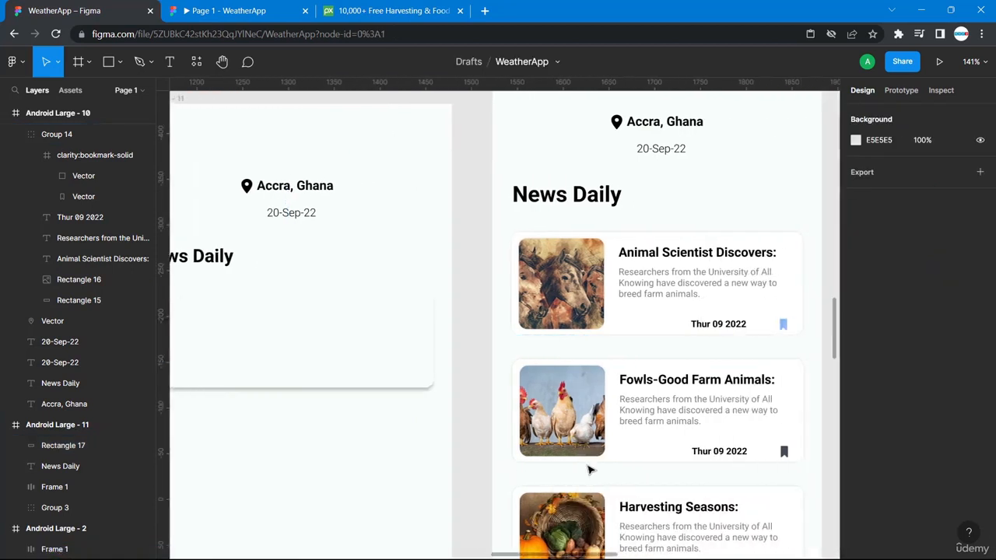
pyautogui.hscroll(-5, 589, 467)
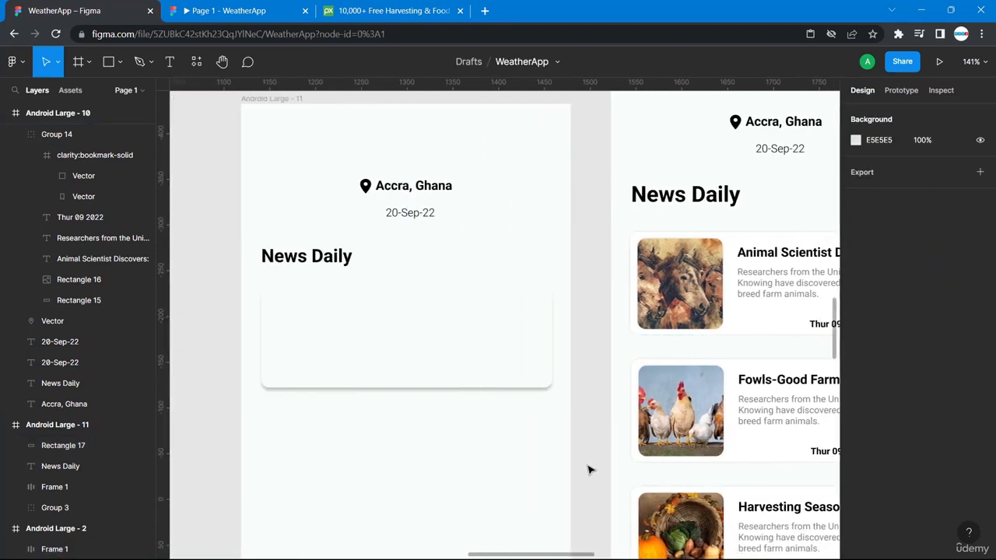
pyautogui.click(554, 383)
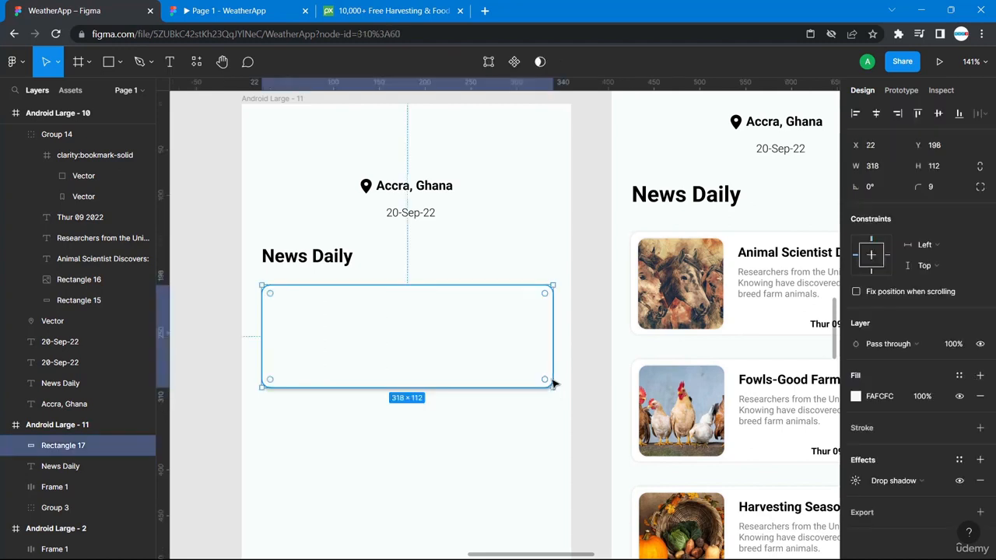
pyautogui.click(745, 337)
pyautogui.doubleClick(780, 324)
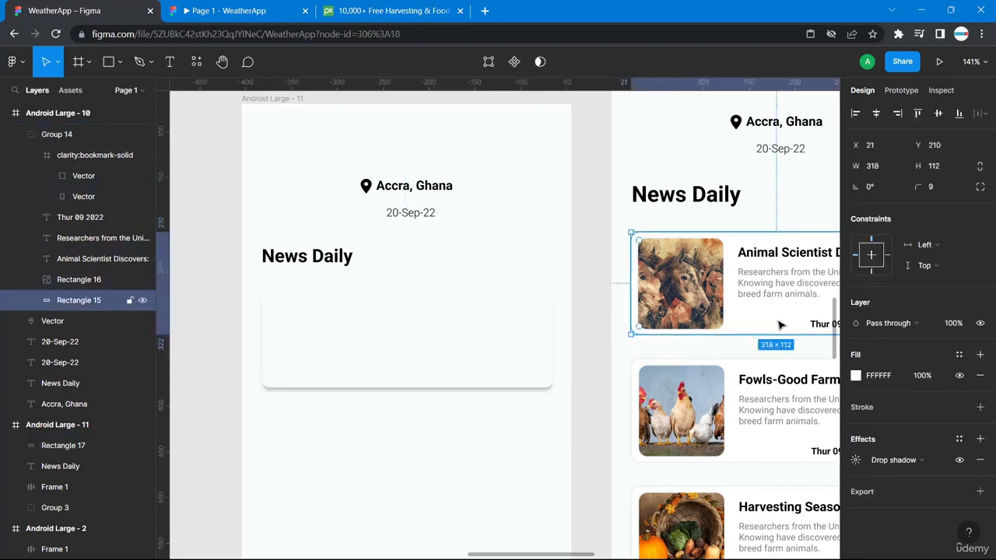
pyautogui.click(856, 460)
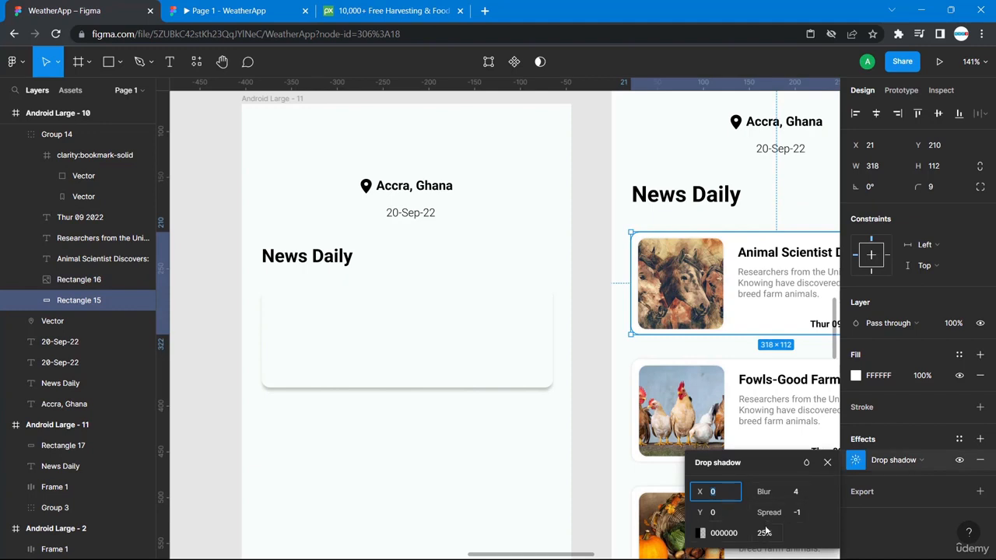
# - Set the new card's shadow vertical offset to 0
pyautogui.click(535, 361)
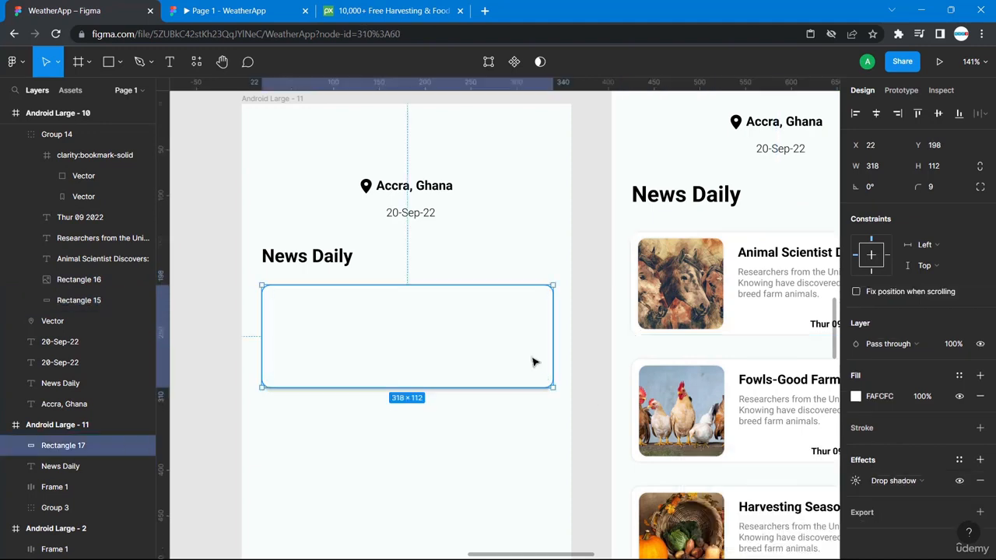
pyautogui.click(856, 480)
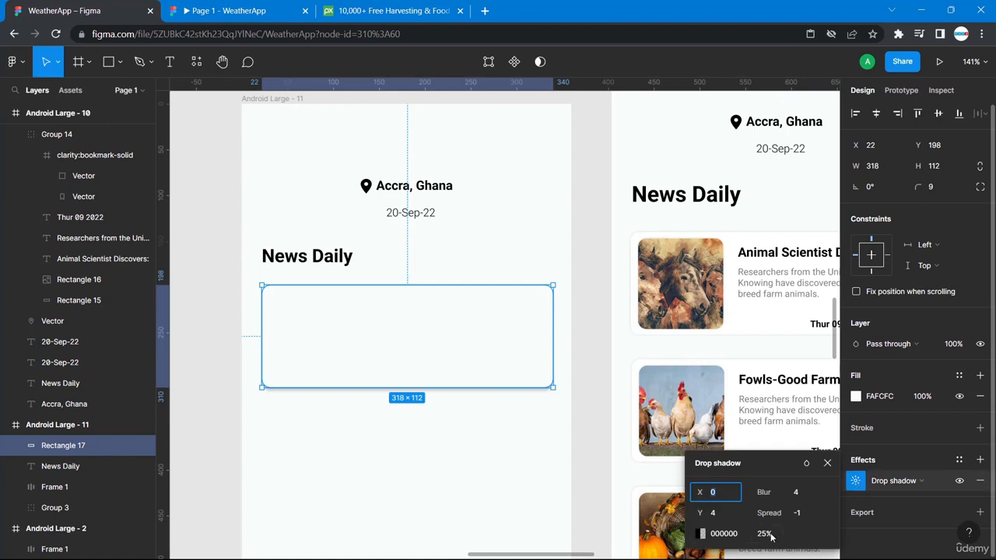
pyautogui.click(717, 516)
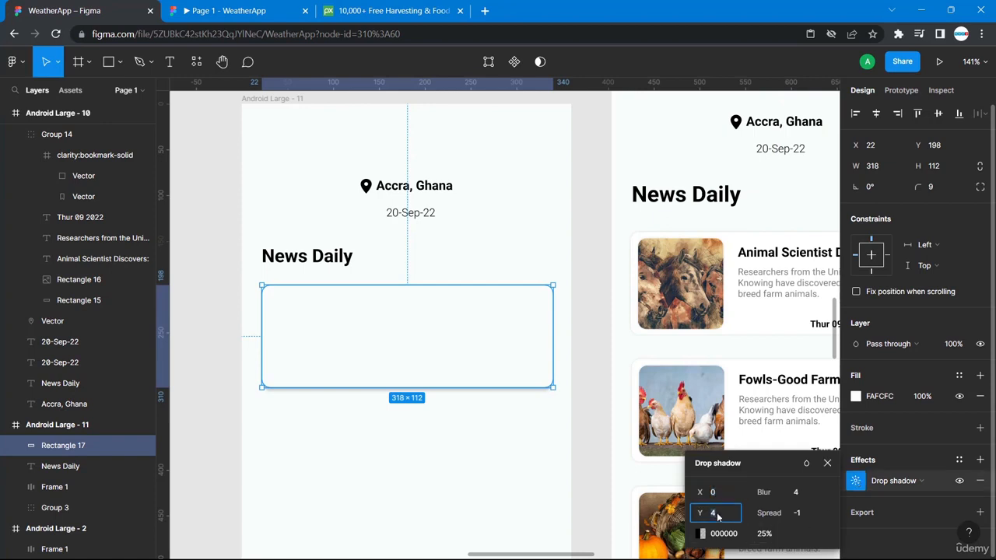
pyautogui.press('Return')
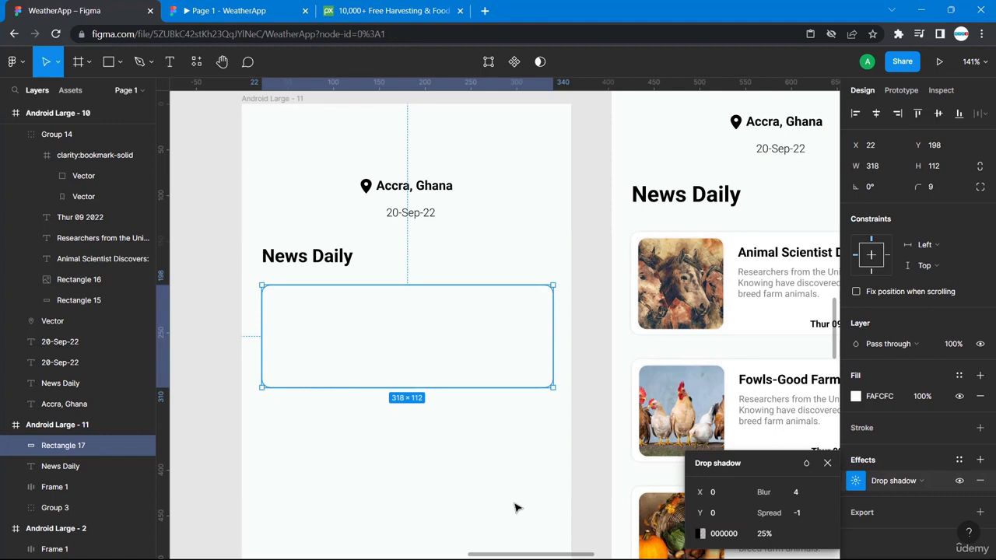
pyautogui.click(516, 506)
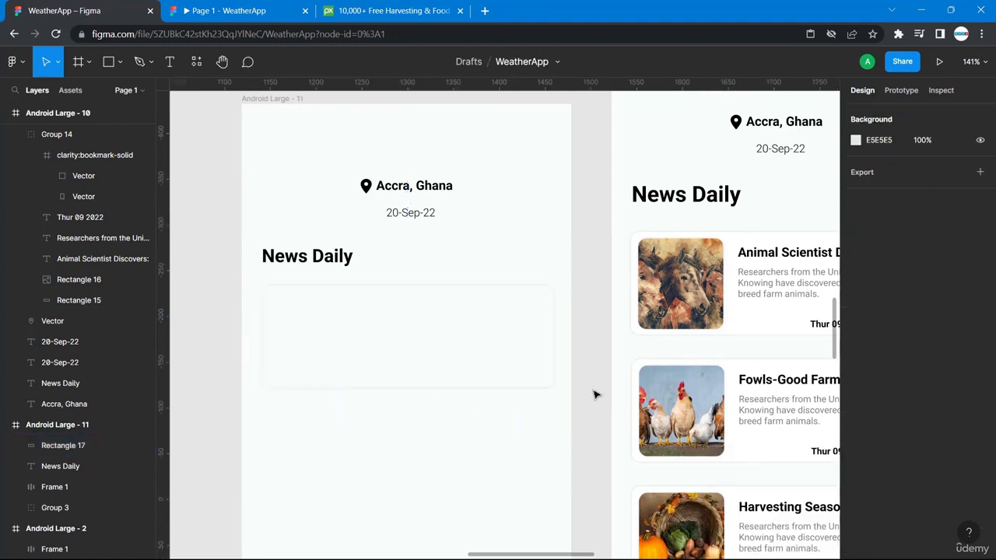
pyautogui.click(470, 324)
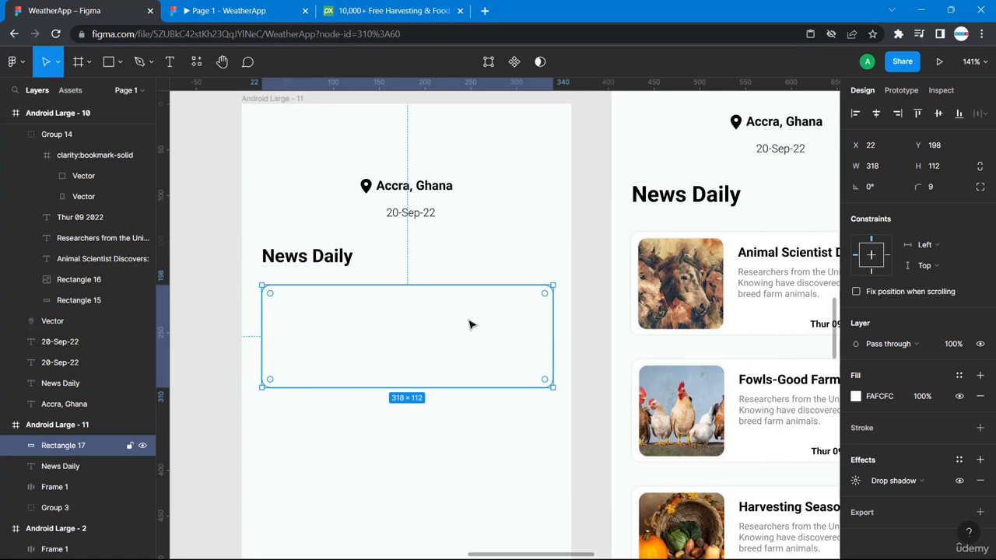
# - Paste a copy of the card, shrink it into a box, and fill it with red 942727
pyautogui.hotkey('ctrl', 'v')
pyautogui.moveTo(552, 387); pyautogui.dragTo(340, 386)
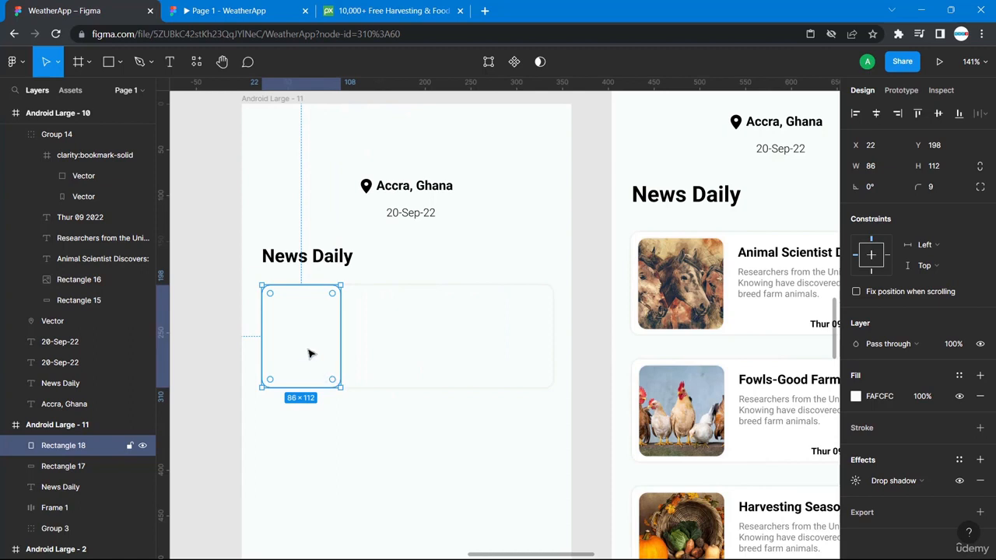
pyautogui.moveTo(312, 338); pyautogui.dragTo(327, 337)
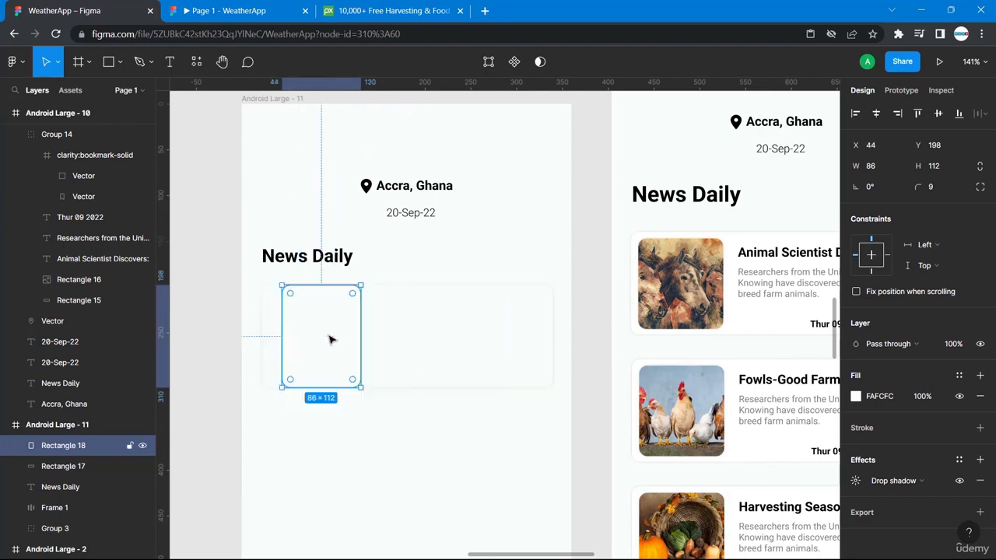
pyautogui.click(855, 396)
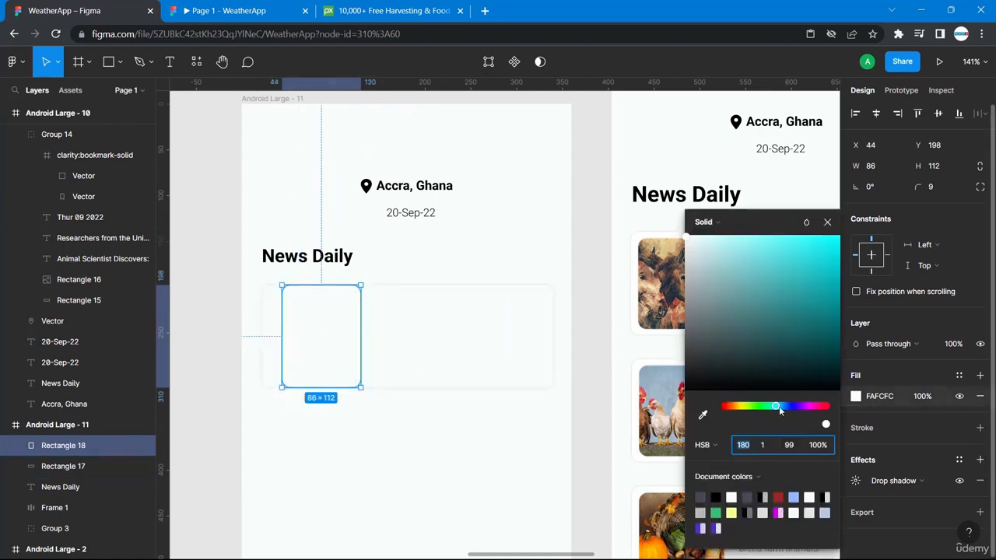
pyautogui.click(778, 497)
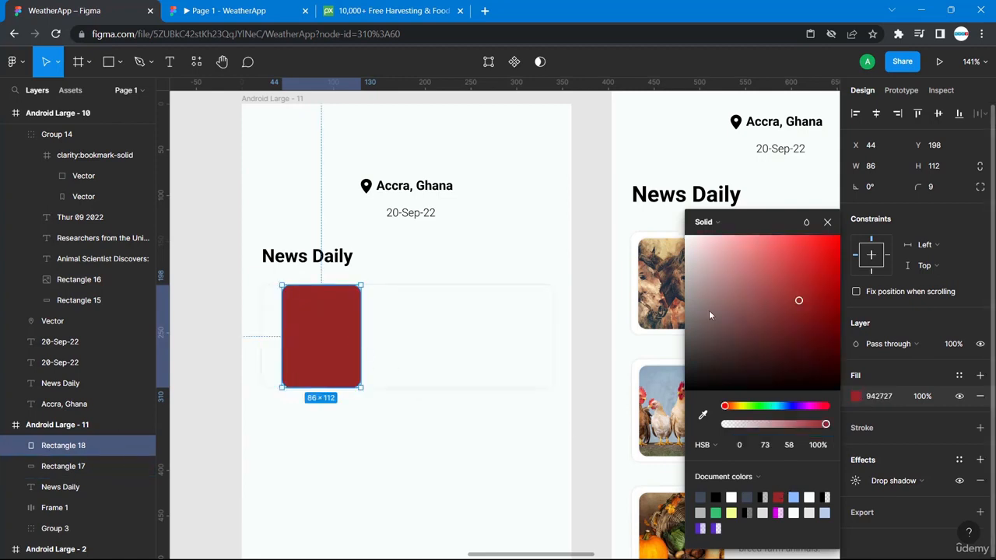
# - Size the red placeholder to 93×99 and position it at the card's top-left
pyautogui.click(667, 284)
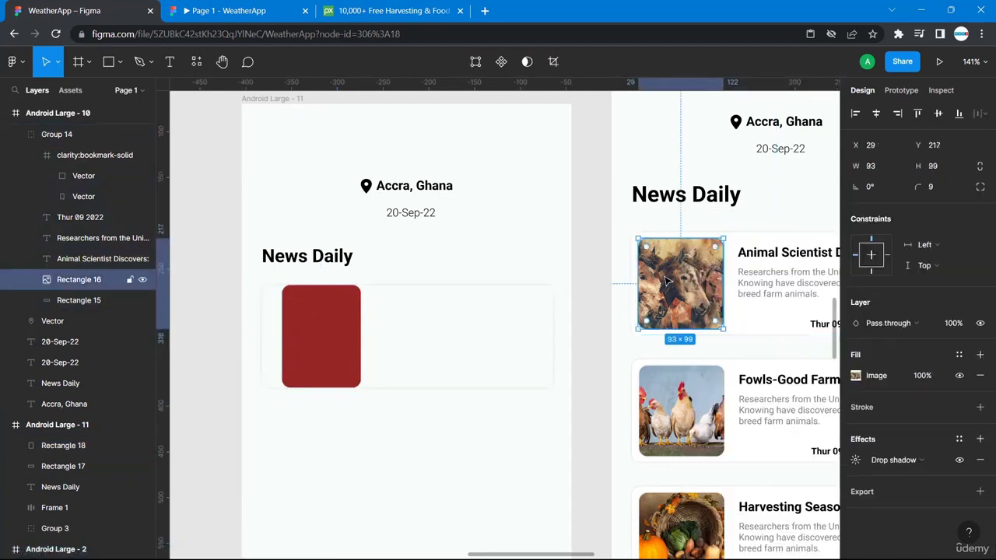
pyautogui.click(319, 315)
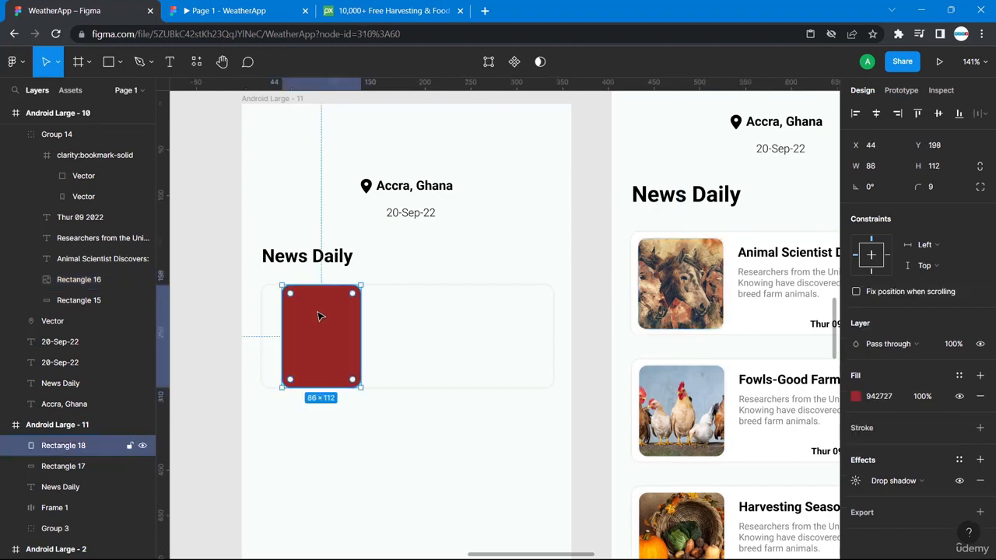
pyautogui.click(880, 171)
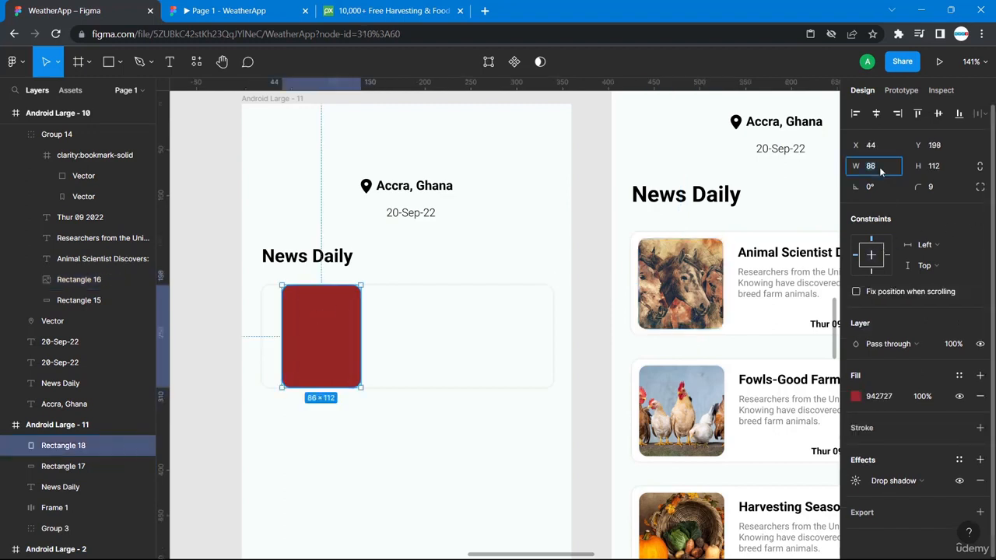
pyautogui.write('93')
pyautogui.press('Tab')
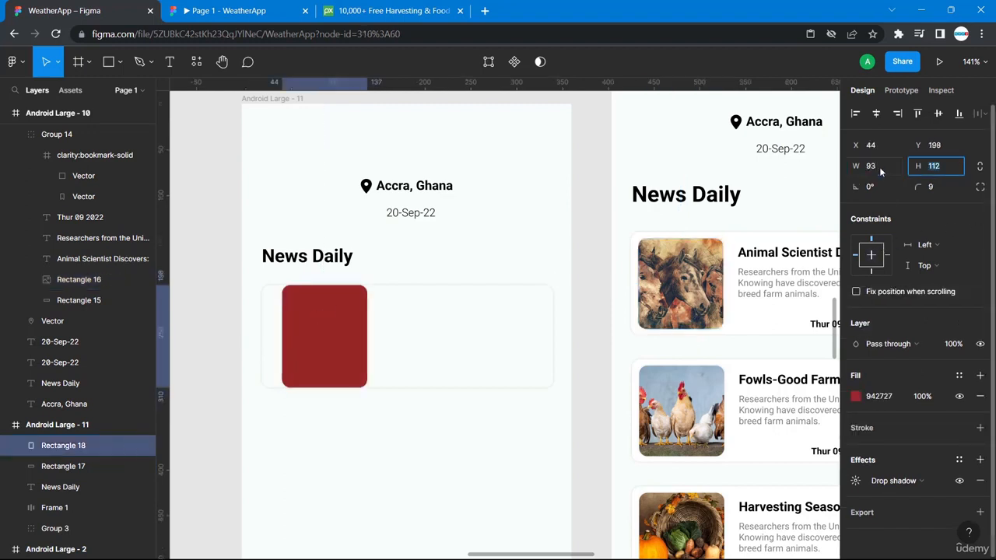
pyautogui.press('Return')
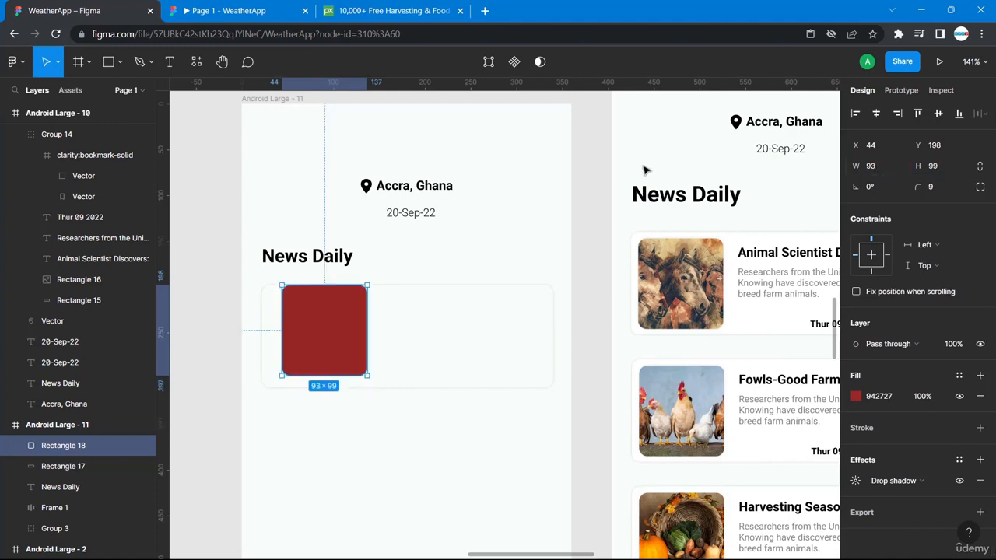
pyautogui.moveTo(327, 338); pyautogui.dragTo(314, 341)
pyautogui.click(456, 367)
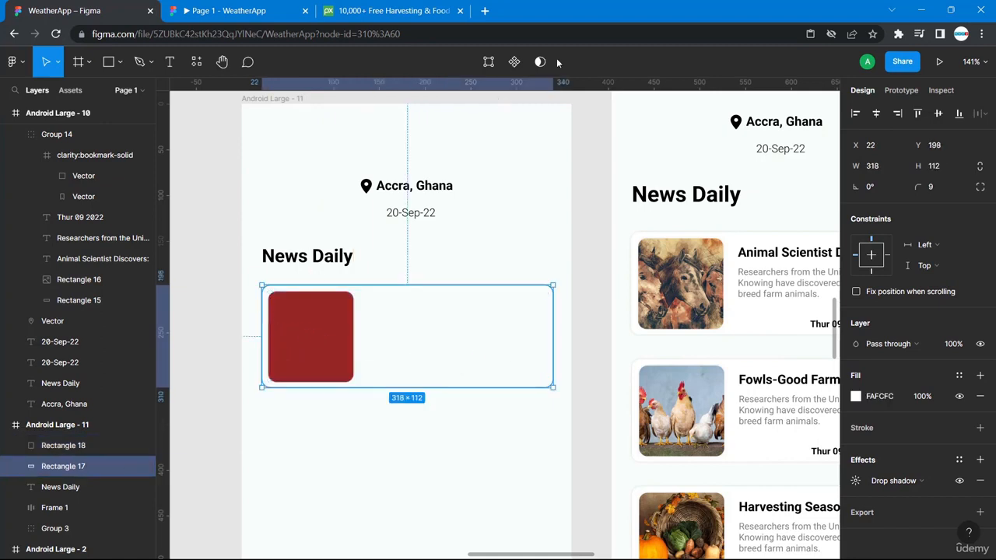
pyautogui.click(431, 423)
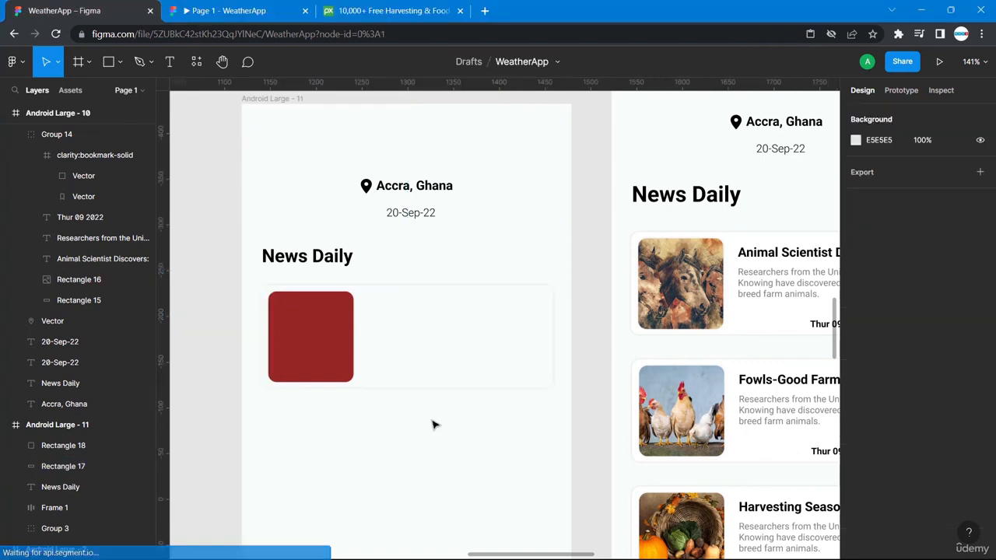
pyautogui.click(325, 333)
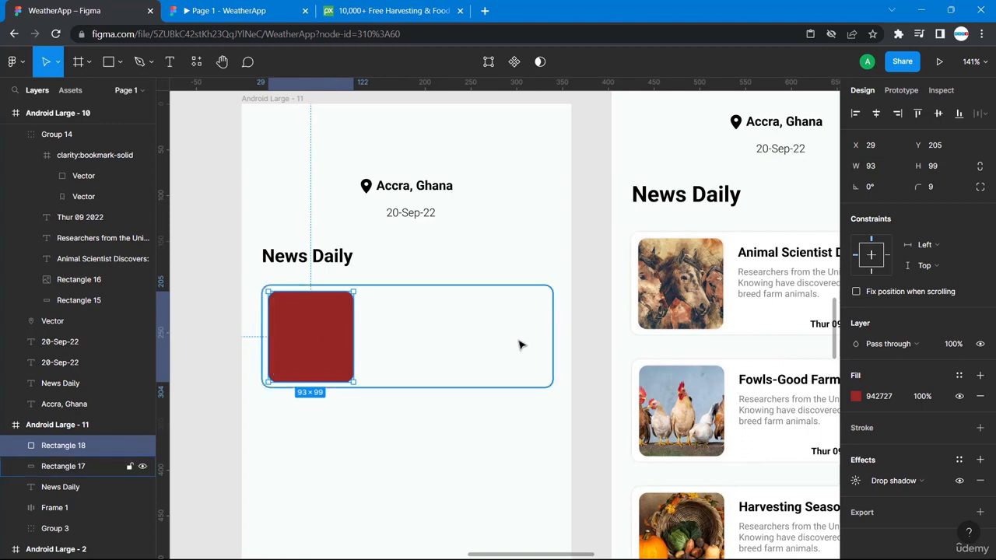
# - Paste a copy of the News Daily heading and move it down toward the card
pyautogui.click(277, 261)
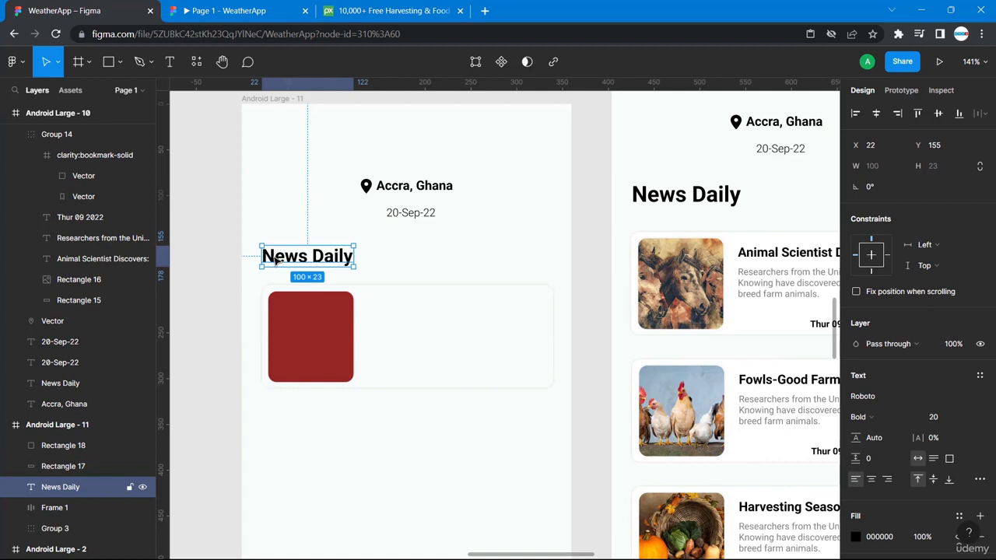
pyautogui.hotkey('ctrl', 'v')
pyautogui.moveTo(276, 262); pyautogui.dragTo(382, 291)
pyautogui.click(301, 277)
# - Send the card and red placeholder to back, placing the heading copy beside the placeholder
pyautogui.click(335, 337)
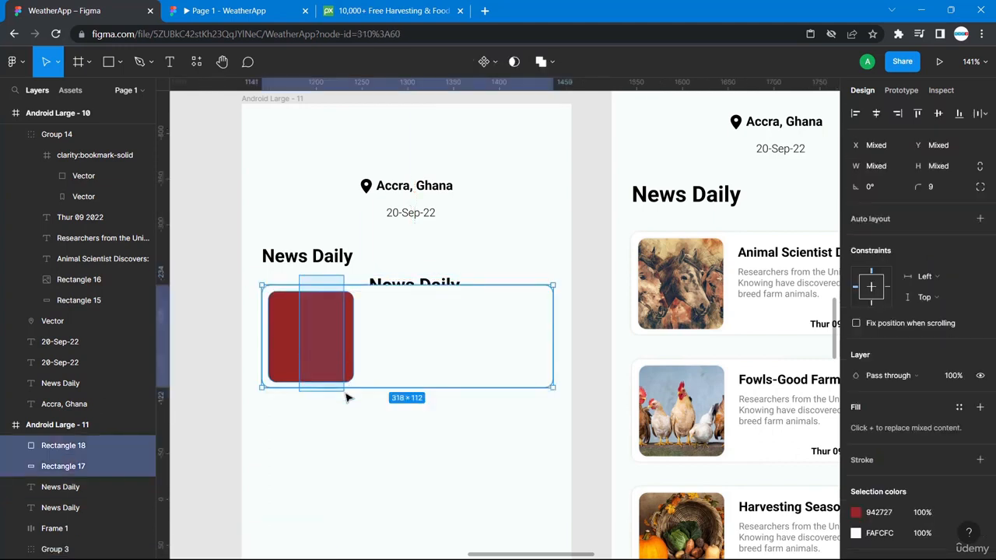
pyautogui.rightClick(334, 360)
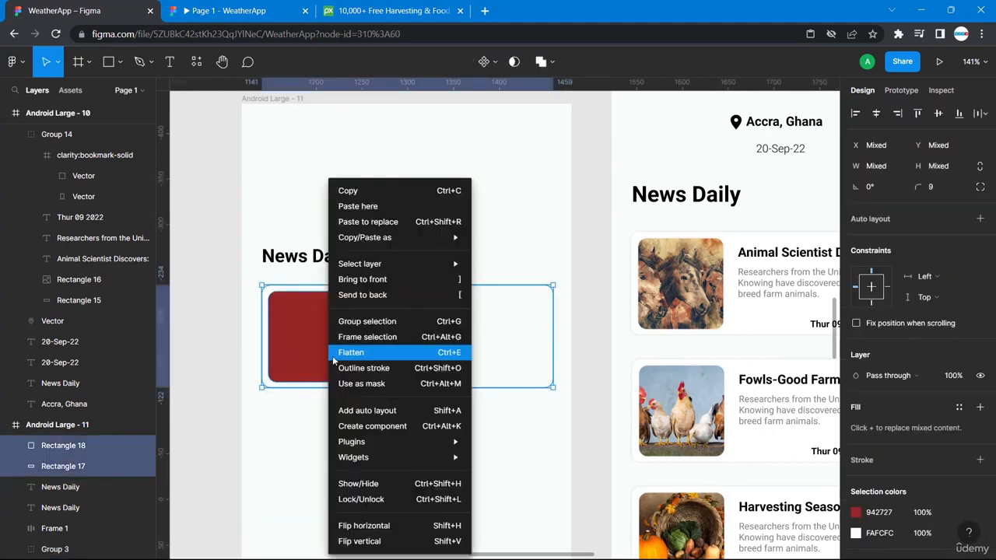
pyautogui.click(382, 295)
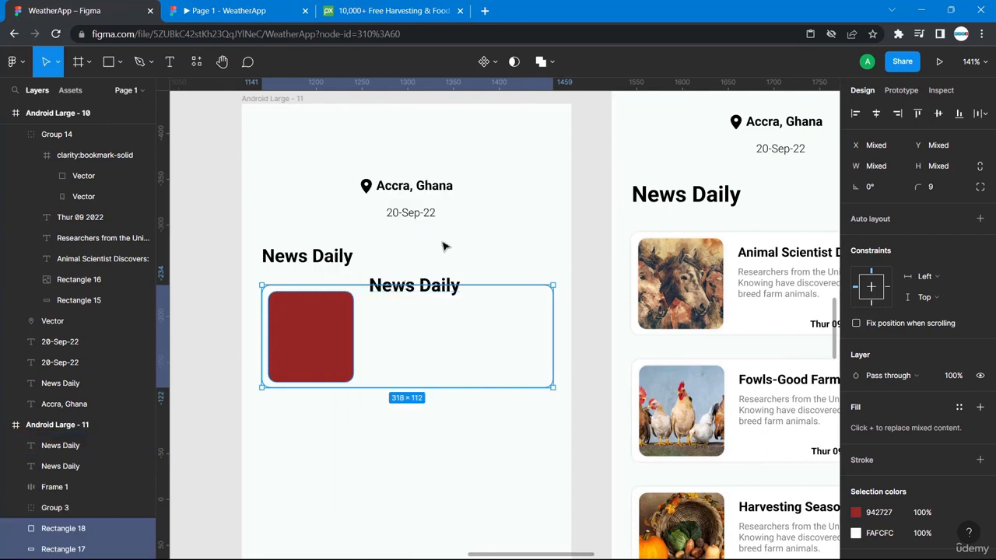
pyautogui.click(425, 264)
pyautogui.moveTo(399, 289); pyautogui.dragTo(398, 307)
# - Replace the copy's text with the reference title "Animal Scientist Discovers:"
pyautogui.doubleClick(398, 305)
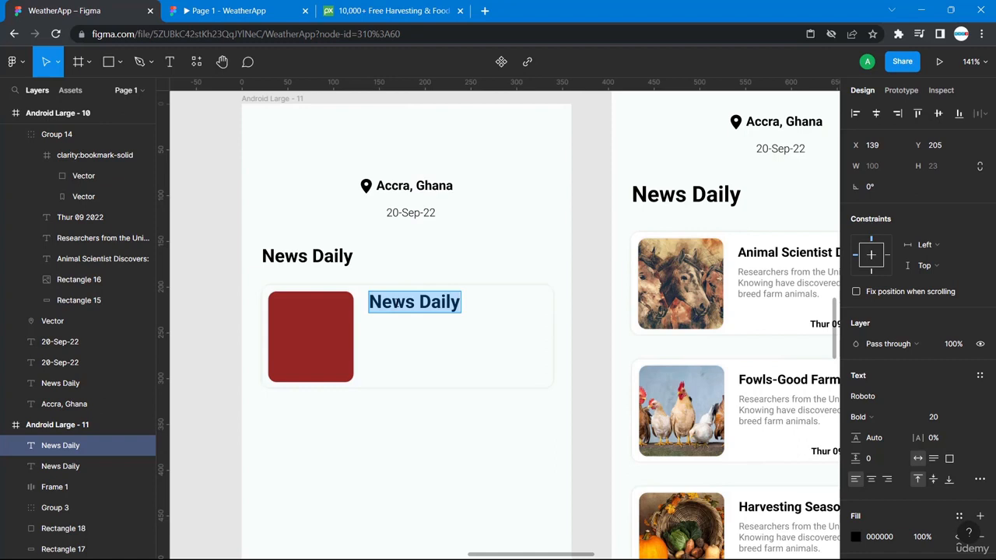
pyautogui.doubleClick(803, 255)
pyautogui.hotkey('ctrl', 'c')
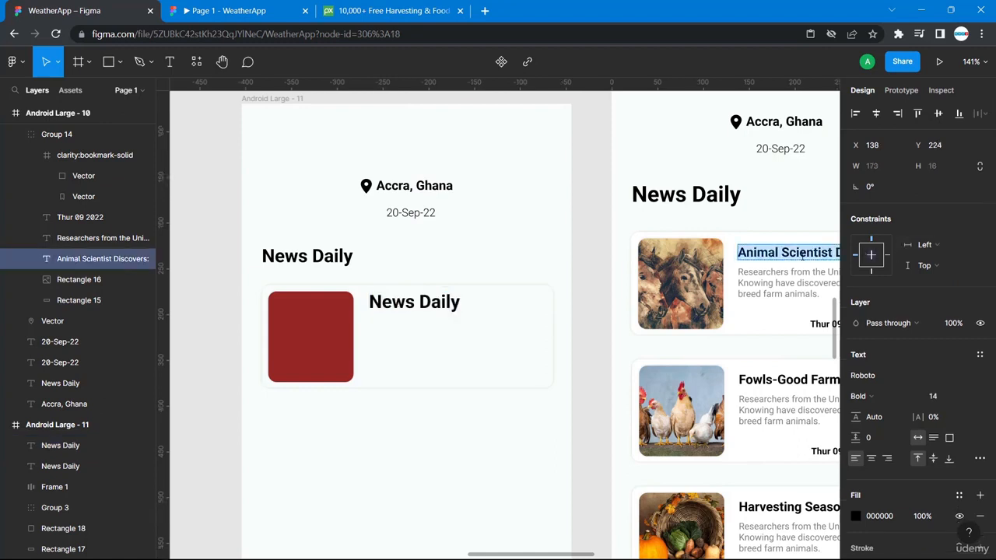
pyautogui.tripleClick(414, 299)
pyautogui.hotkey('ctrl', 'v')
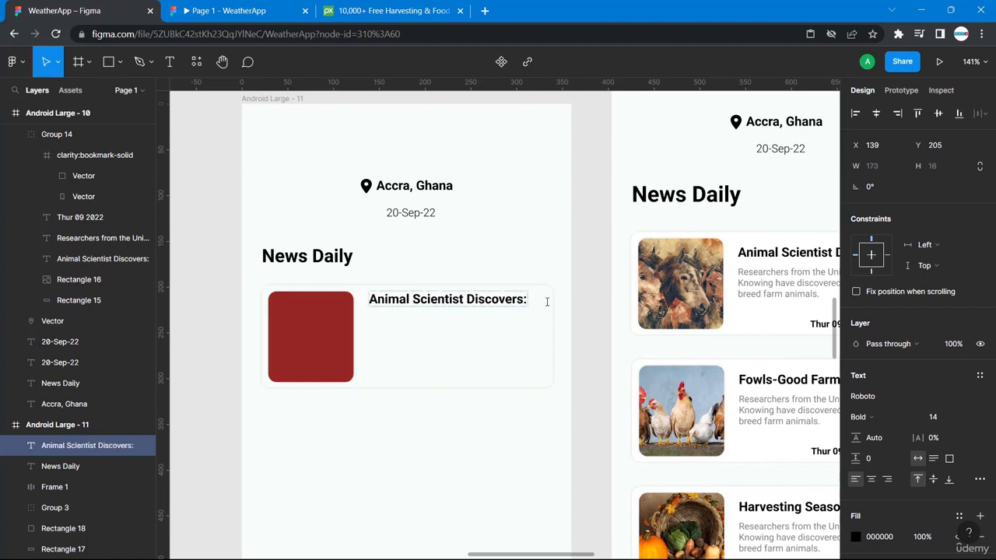
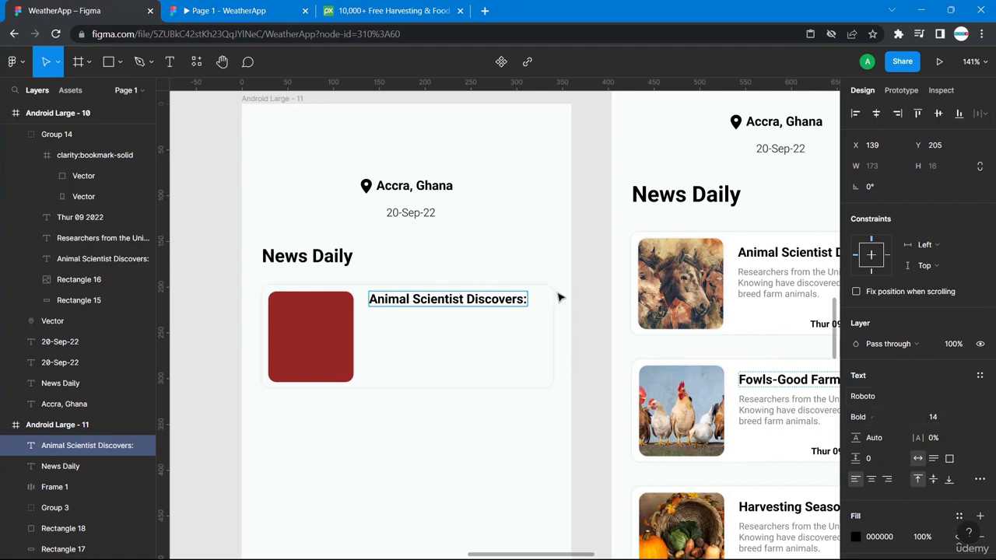
# - Nudge the left card's 'Animal Scientist Discovers:' title 2 px right to match the finished card
pyautogui.hscroll(3, 573, 299)
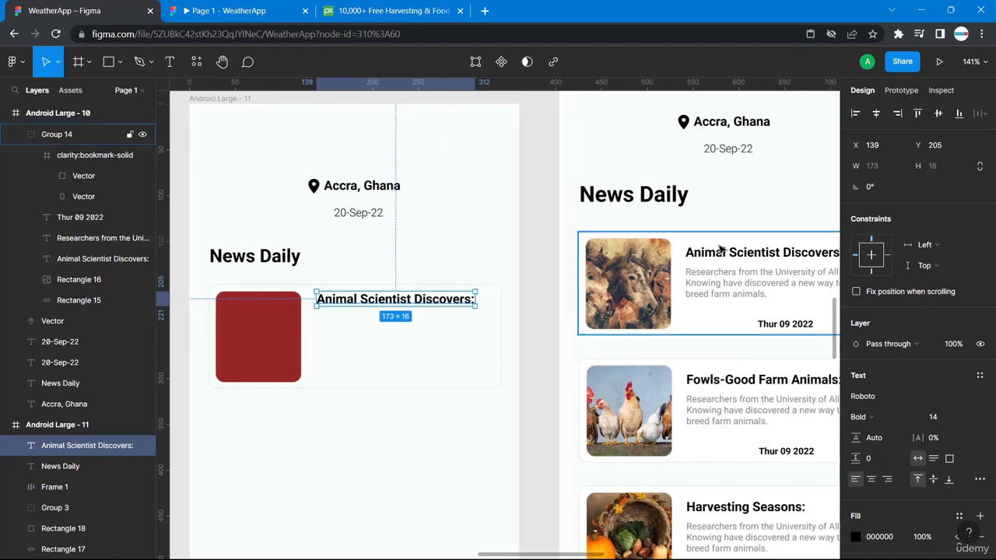
pyautogui.doubleClick(700, 257)
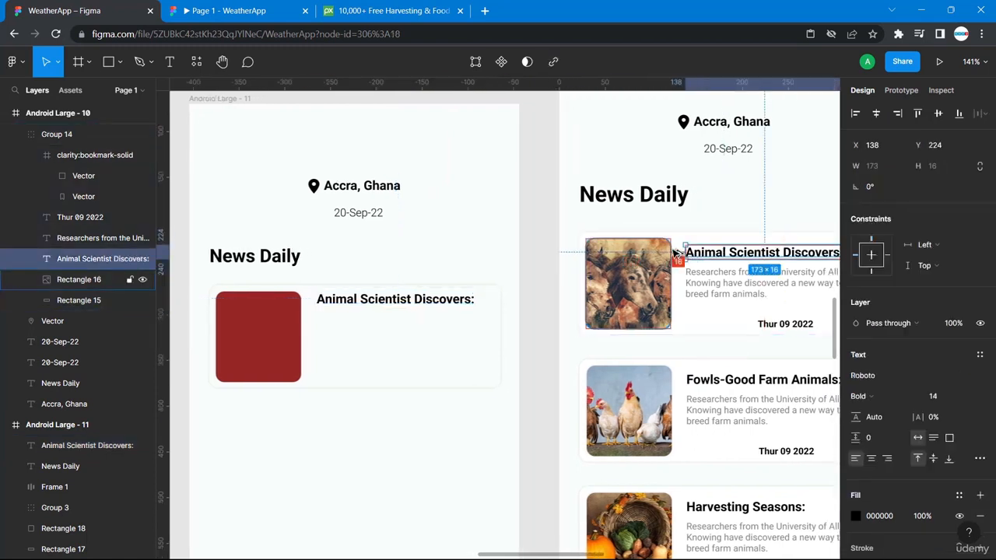
pyautogui.click(374, 310)
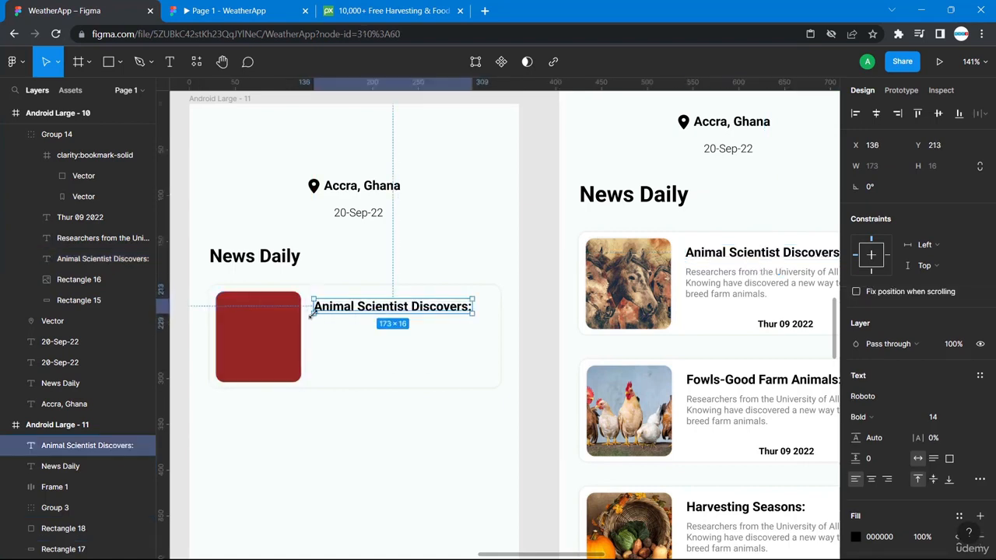
pyautogui.press('alt')
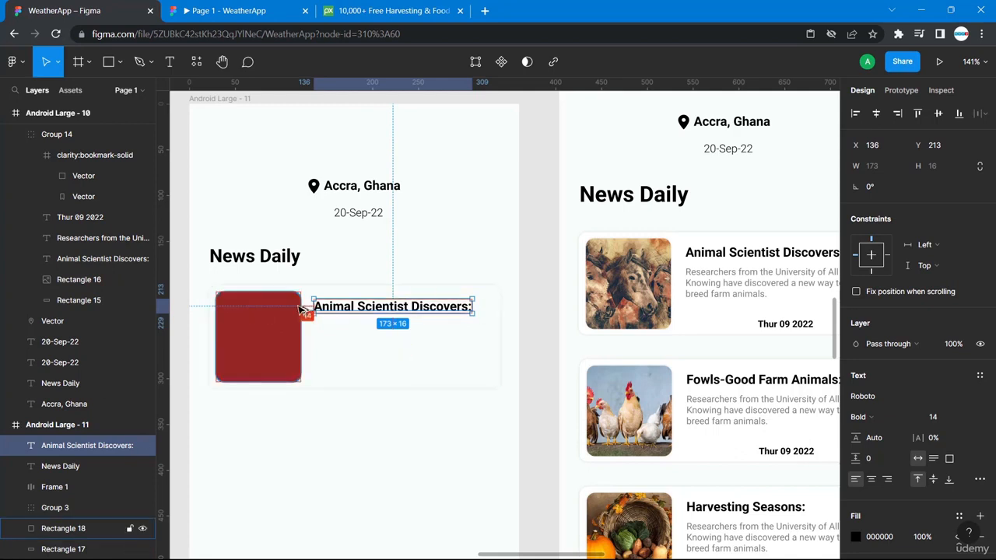
pyautogui.press('Right')
pyautogui.press('Right')
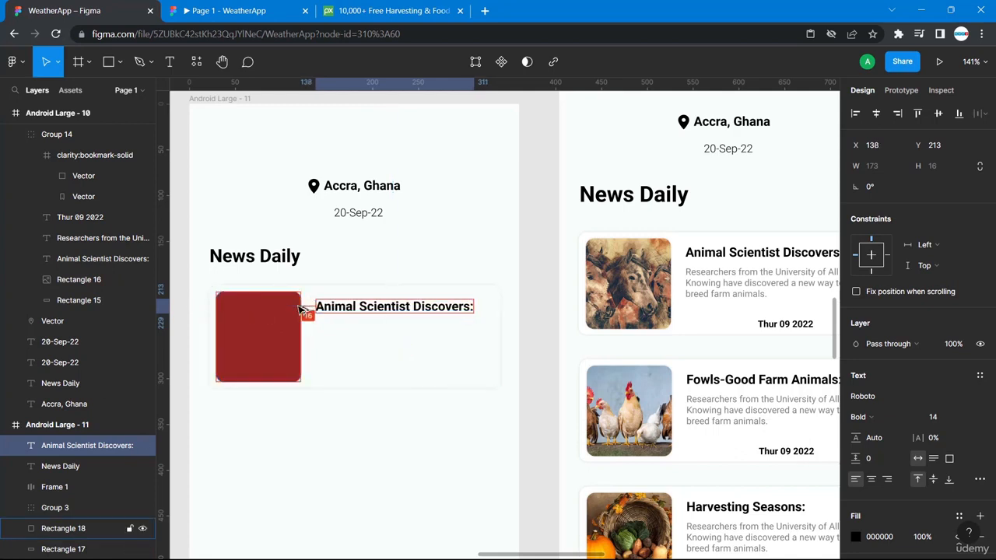
pyautogui.click(726, 256)
pyautogui.click(724, 253)
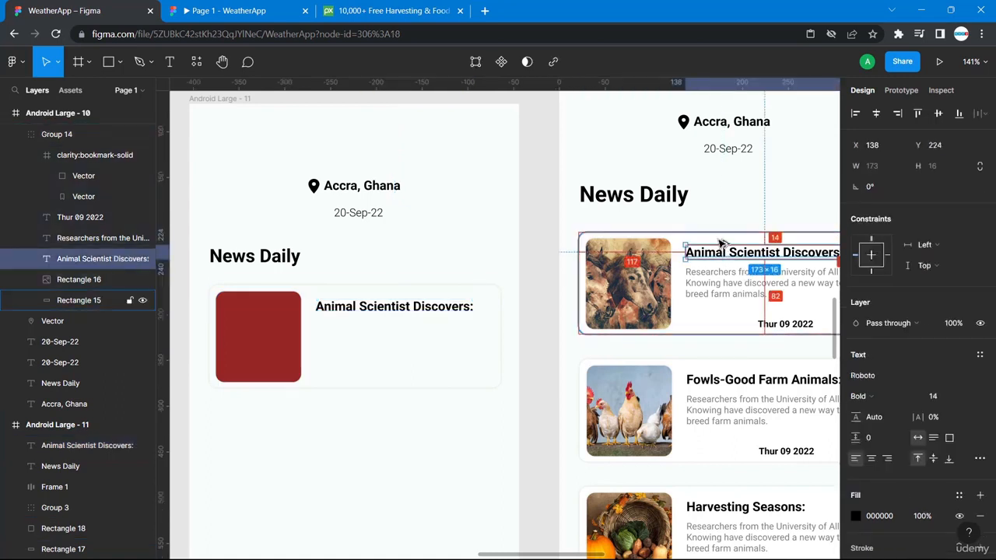
pyautogui.click(420, 306)
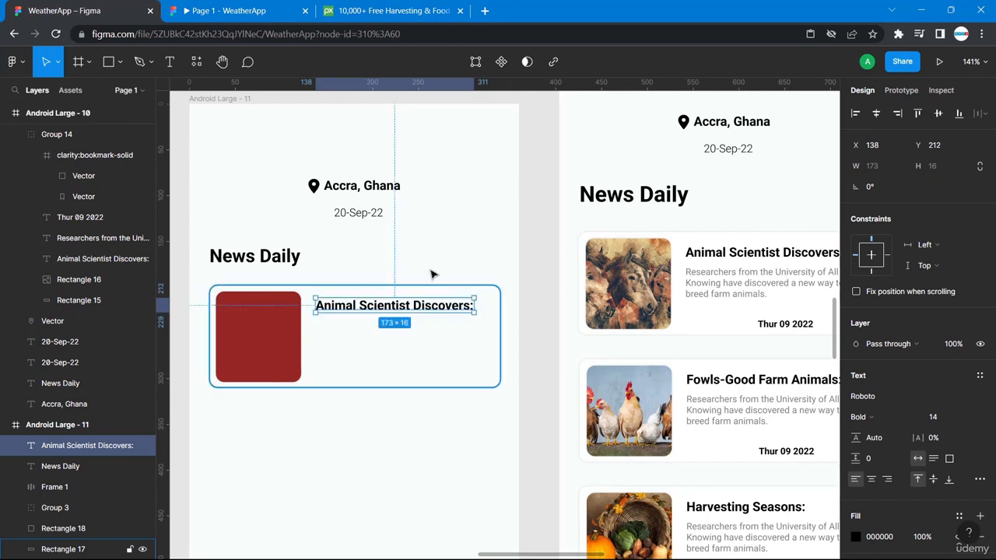
pyautogui.click(431, 256)
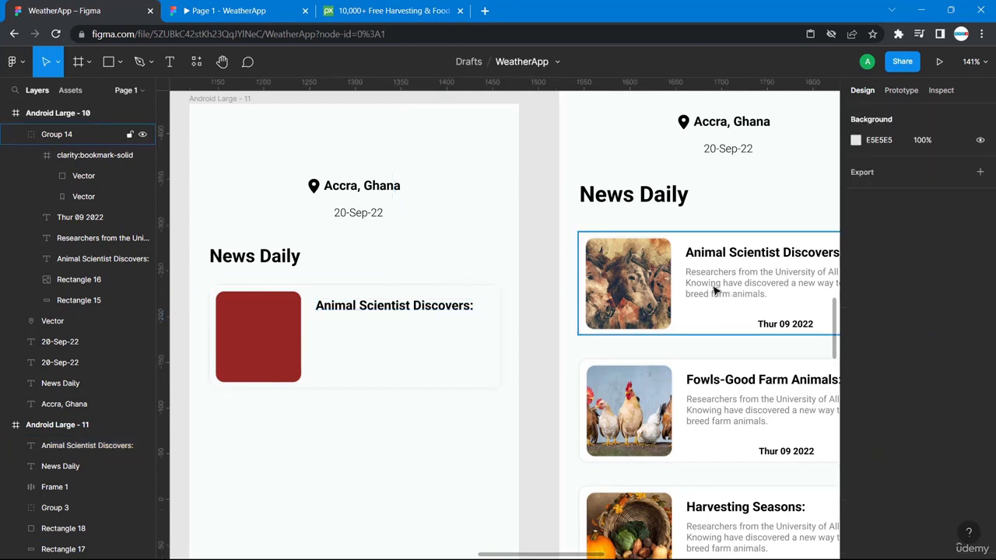
# - Add a text box under the left card's title and paste the finished card's description into it
pyautogui.click(169, 61)
pyautogui.click(330, 325)
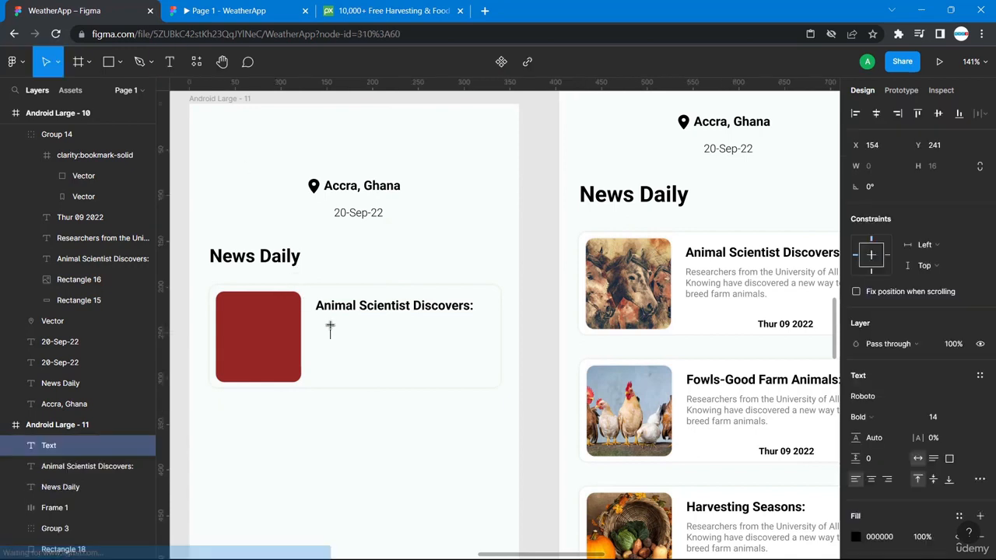
pyautogui.write('jjnds')
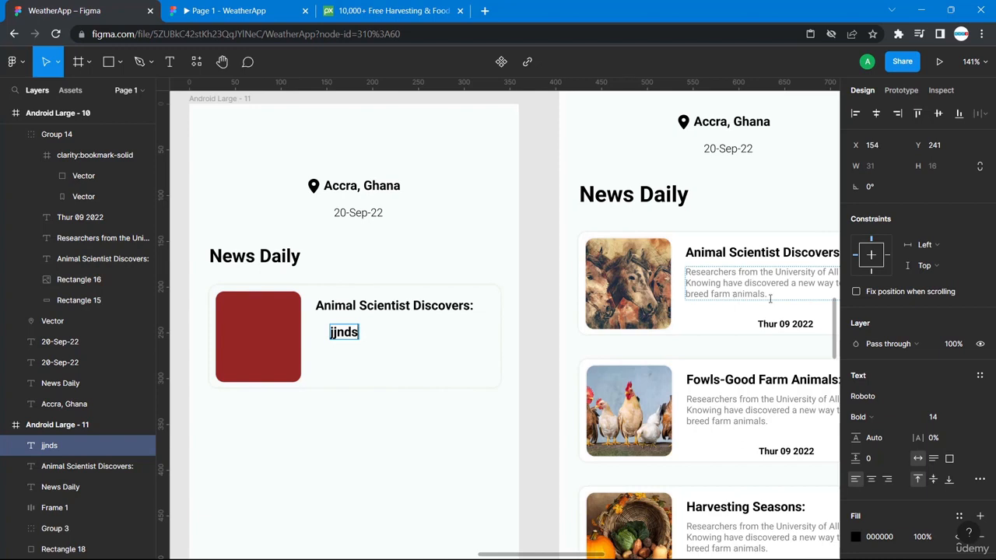
pyautogui.moveTo(778, 296); pyautogui.dragTo(719, 284)
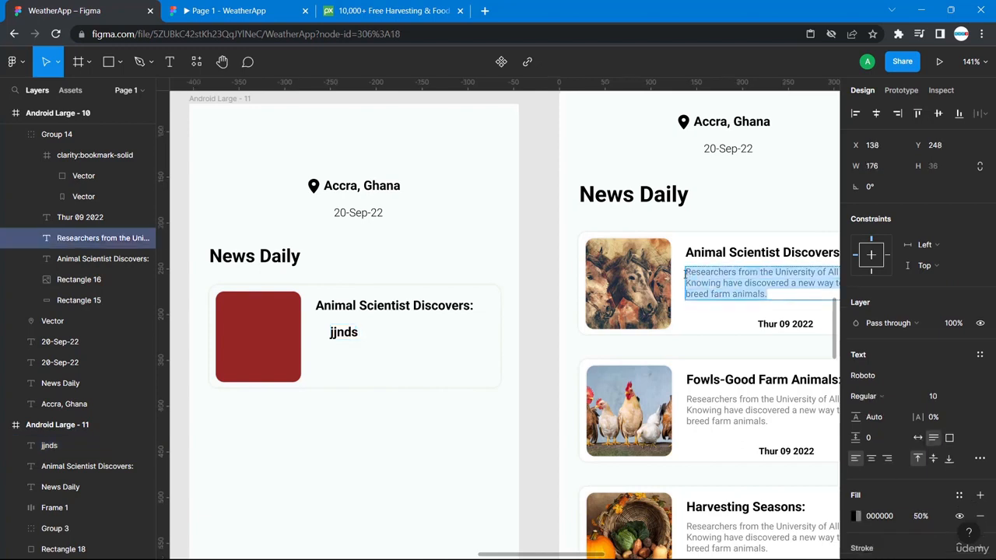
pyautogui.doubleClick(343, 332)
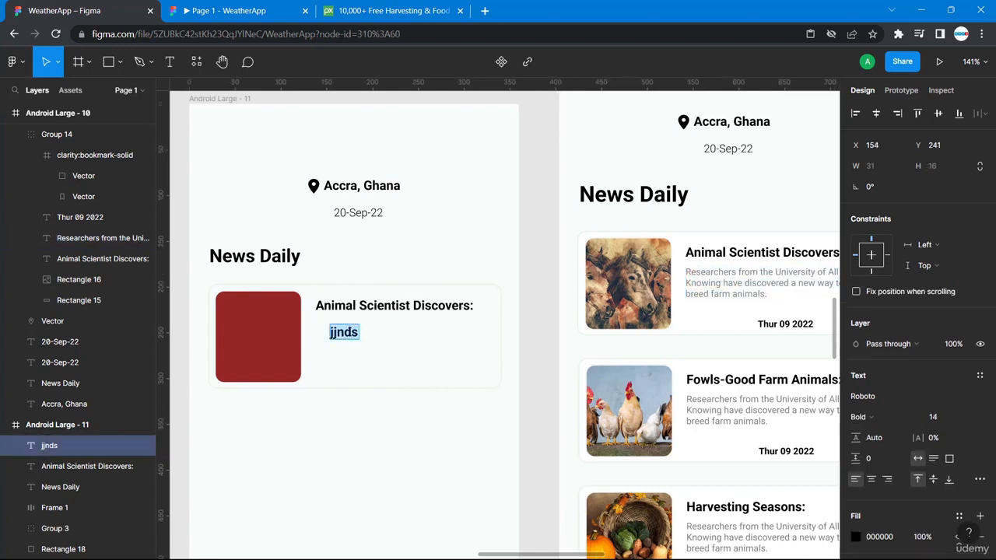
pyautogui.hotkey('ctrl', 'v')
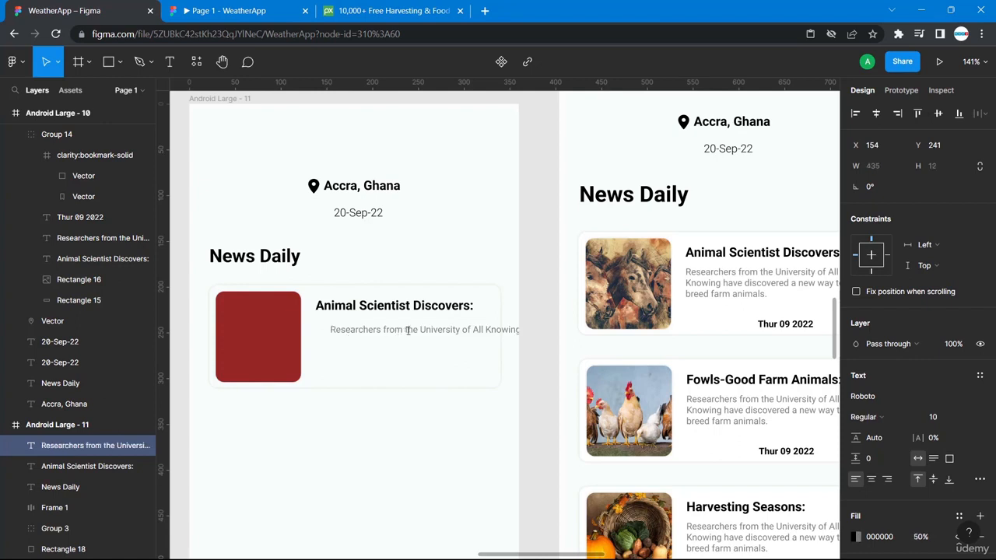
pyautogui.hscroll(3, 408, 331)
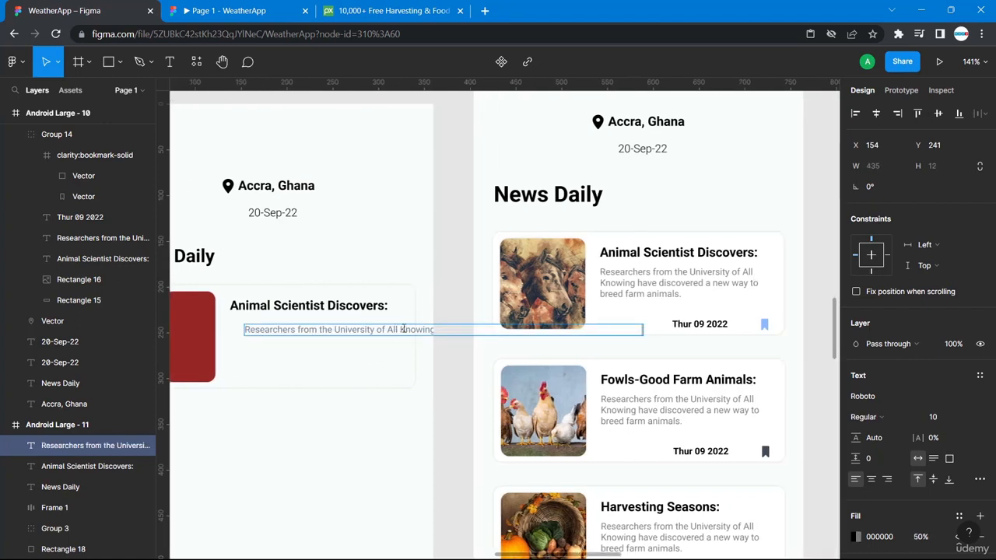
pyautogui.press('Return')
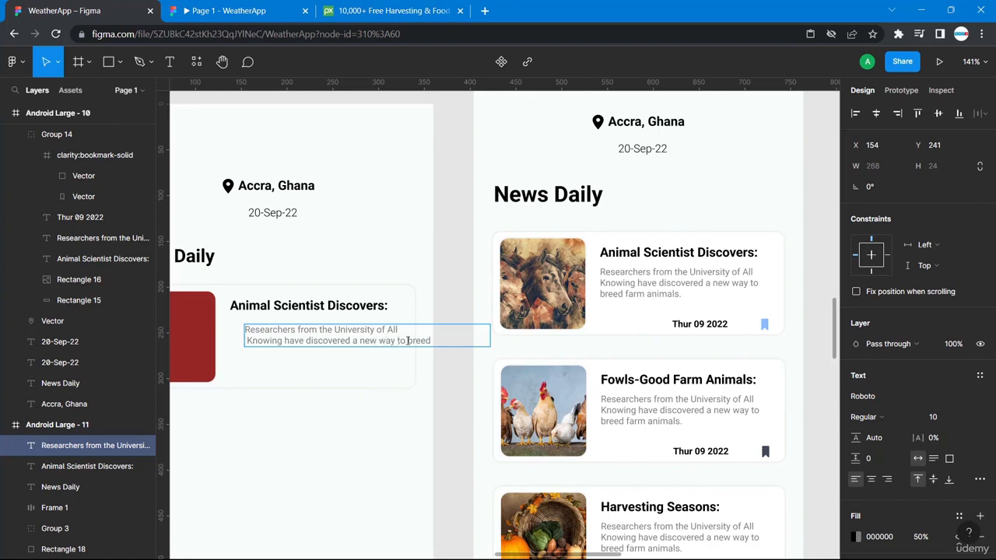
# - Narrow the description box so it wraps onto three lines, aligned just below the title at X 138
pyautogui.moveTo(406, 340); pyautogui.dragTo(408, 340)
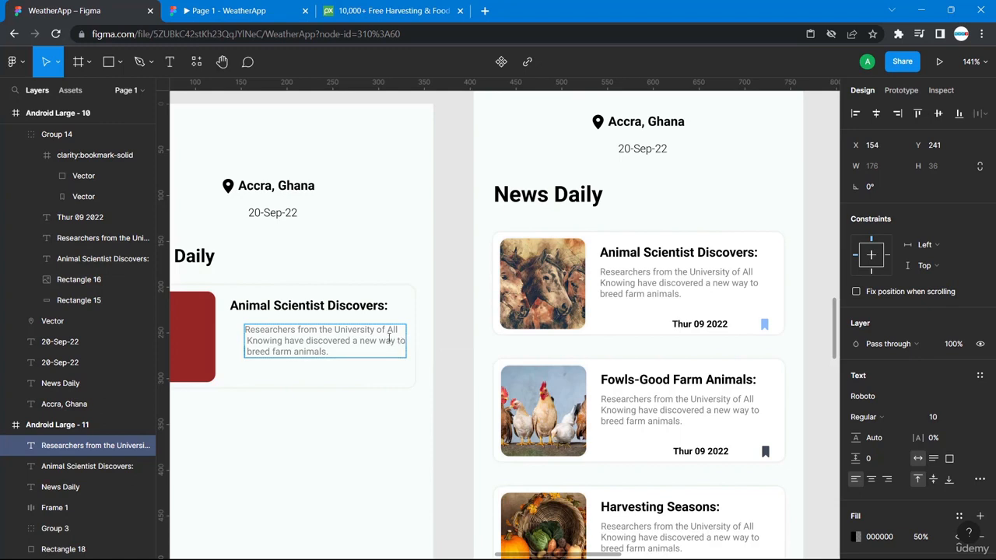
pyautogui.tripleClick(317, 333)
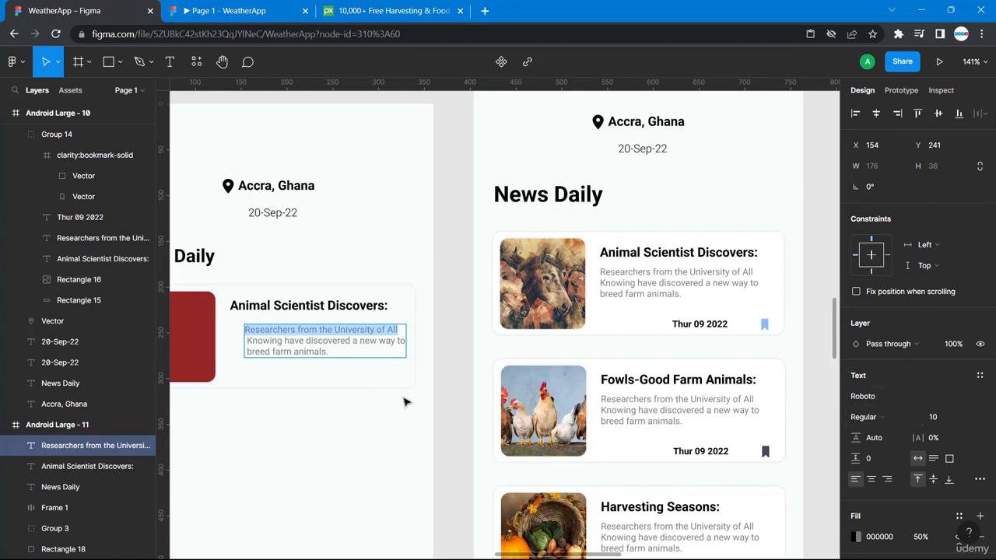
pyautogui.doubleClick(626, 270)
pyautogui.doubleClick(623, 271)
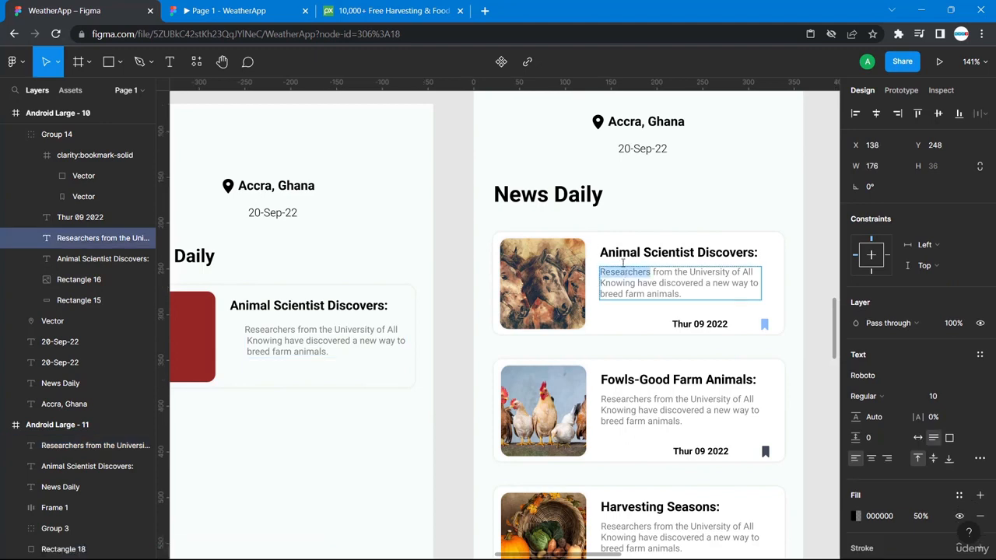
pyautogui.click(679, 270)
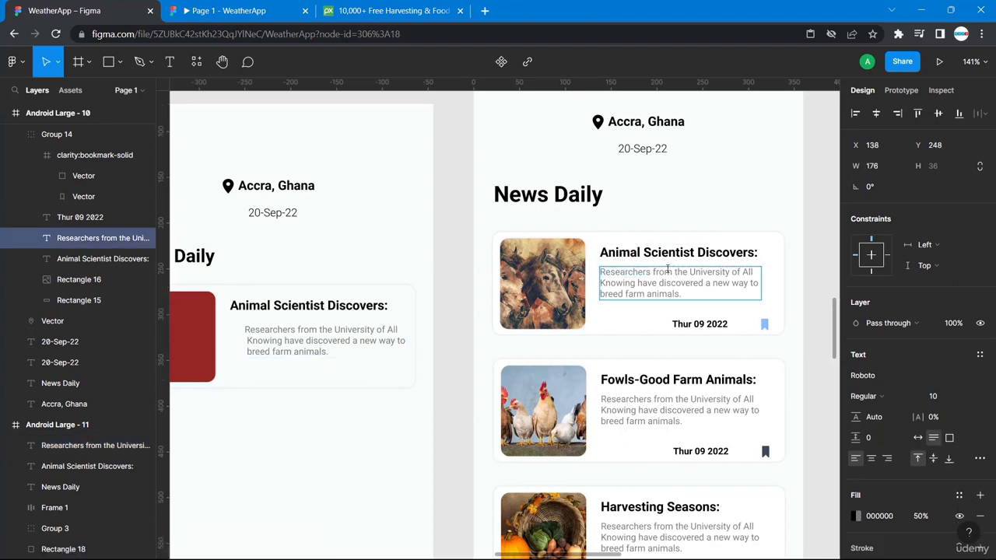
pyautogui.press('Escape')
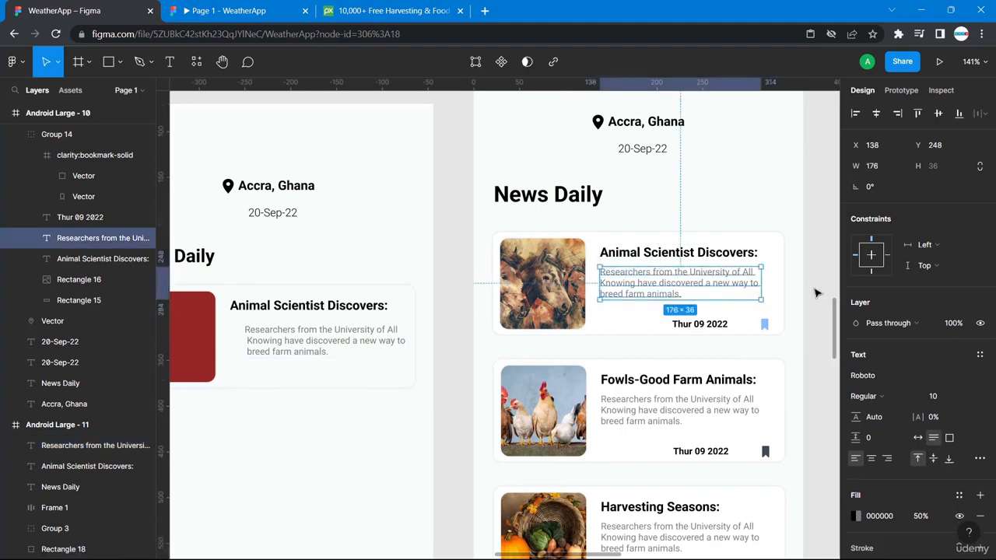
pyautogui.press('alt')
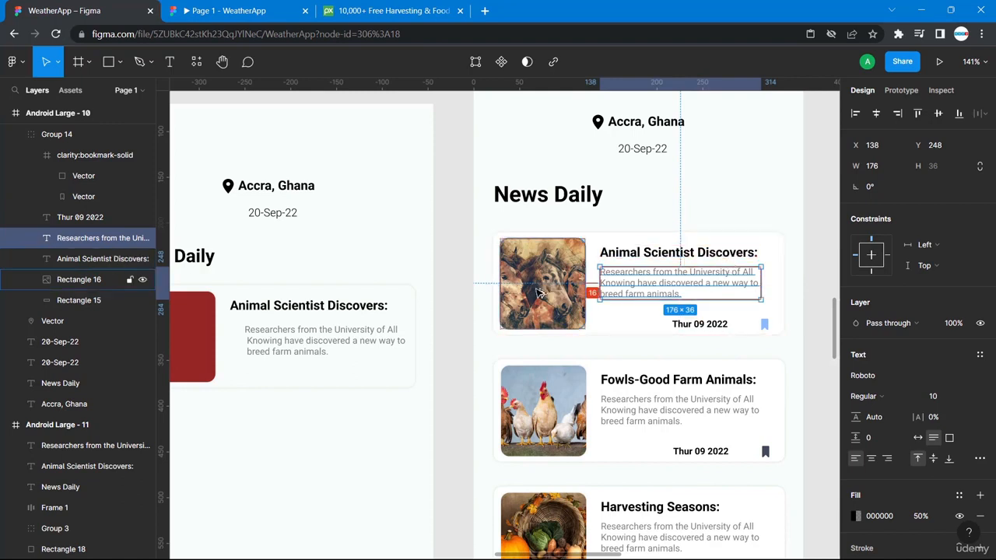
pyautogui.click(288, 340)
pyautogui.press('alt')
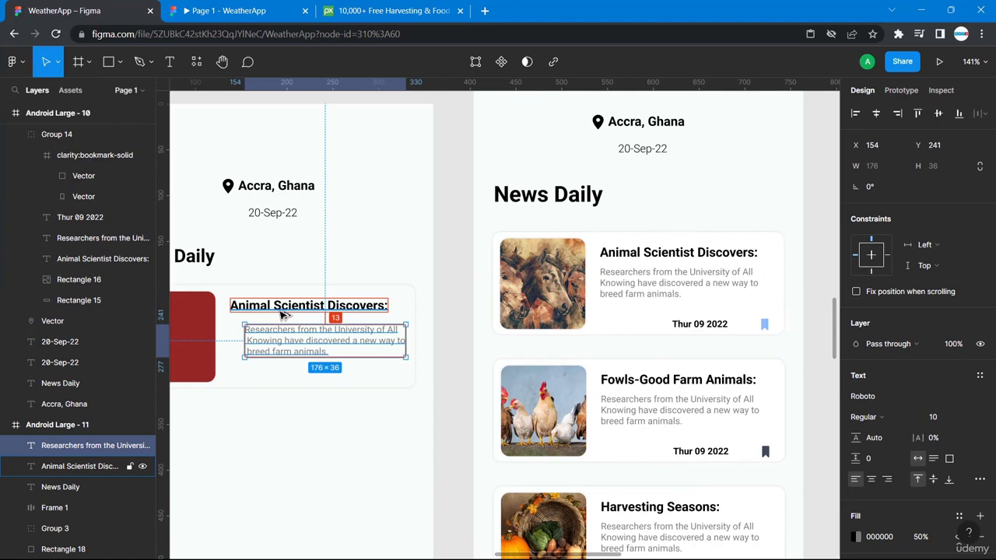
pyautogui.press('Up')
pyautogui.press('Up')
pyautogui.press('Up')
pyautogui.press('Up')
pyautogui.press('Up')
pyautogui.press('Left')
pyautogui.press('Left')
pyautogui.press('Left')
pyautogui.press('Left')
pyautogui.press('Left')
pyautogui.press('Left')
pyautogui.press('Left')
pyautogui.press('Left')
pyautogui.press('Left')
pyautogui.press('Left')
pyautogui.press('Left')
pyautogui.press('Left')
pyautogui.press('Left')
pyautogui.press('Left')
pyautogui.press('Left')
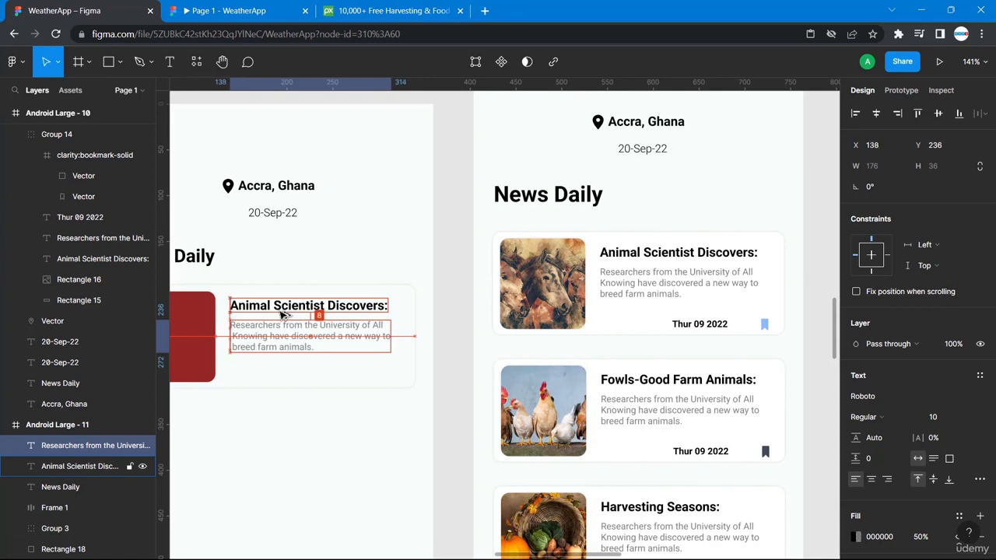
pyautogui.click(438, 422)
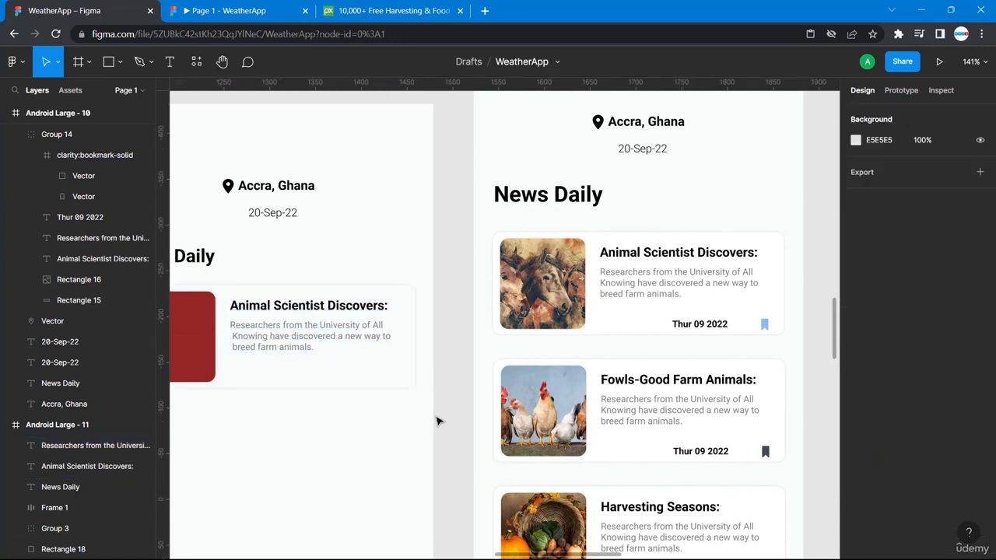
# - Paste a copy of the title below the description and change its text to 'Thur 09 2022'
pyautogui.hscroll(-3, 438, 422)
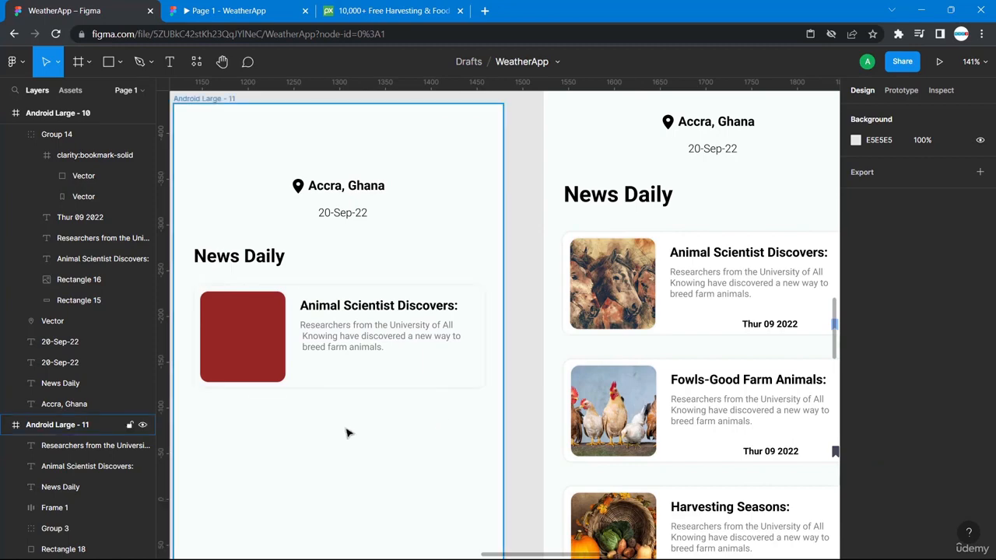
pyautogui.hotkey('ctrl', 'v')
pyautogui.scroll(-3, 423, 445)
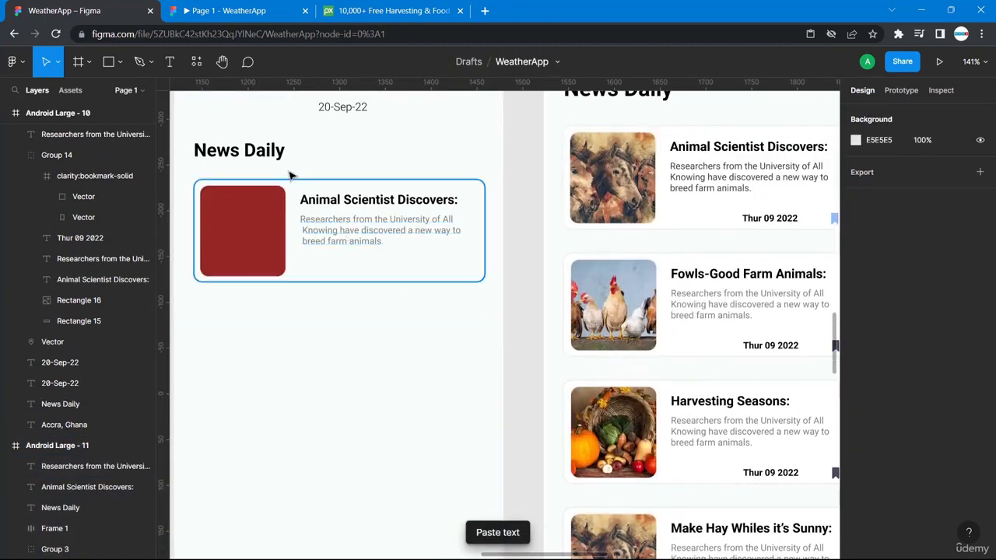
pyautogui.moveTo(352, 238); pyautogui.dragTo(354, 300)
pyautogui.hotkey('ctrl', 'z')
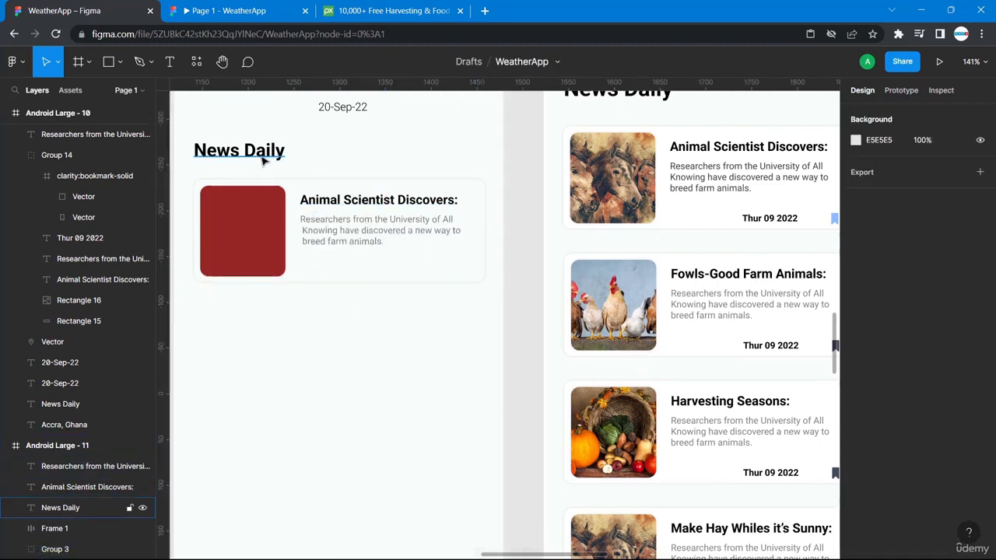
pyautogui.click(319, 203)
pyautogui.hotkey('ctrl', 'v')
pyautogui.moveTo(319, 203); pyautogui.dragTo(342, 267)
pyautogui.doubleClick(342, 264)
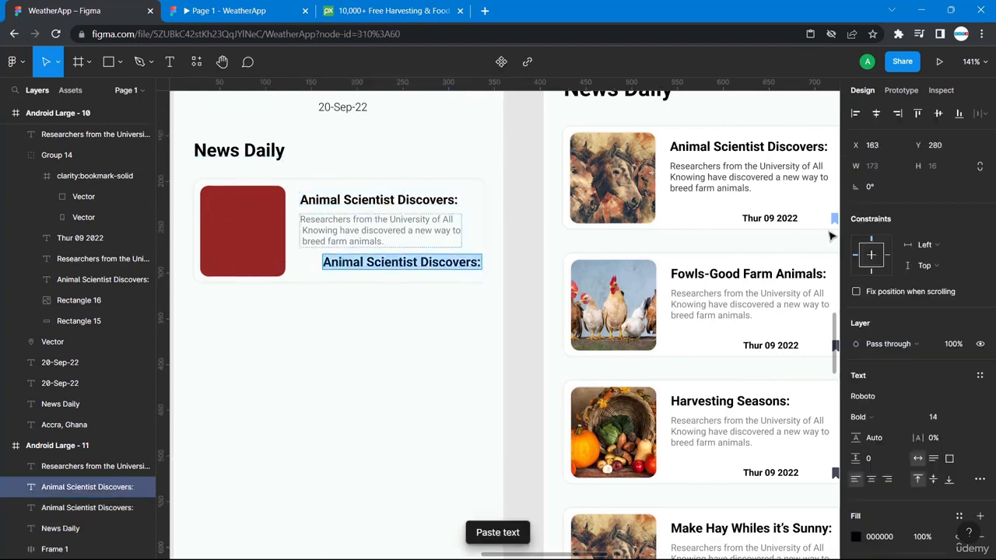
pyautogui.write('Th')
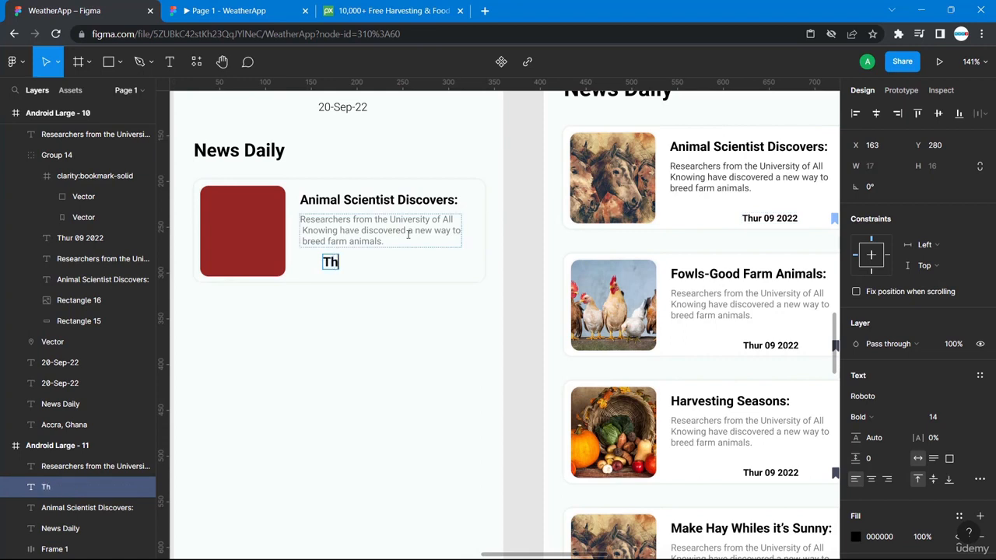
pyautogui.write('urd')
pyautogui.press('BackSpace')
pyautogui.write('09 2022')
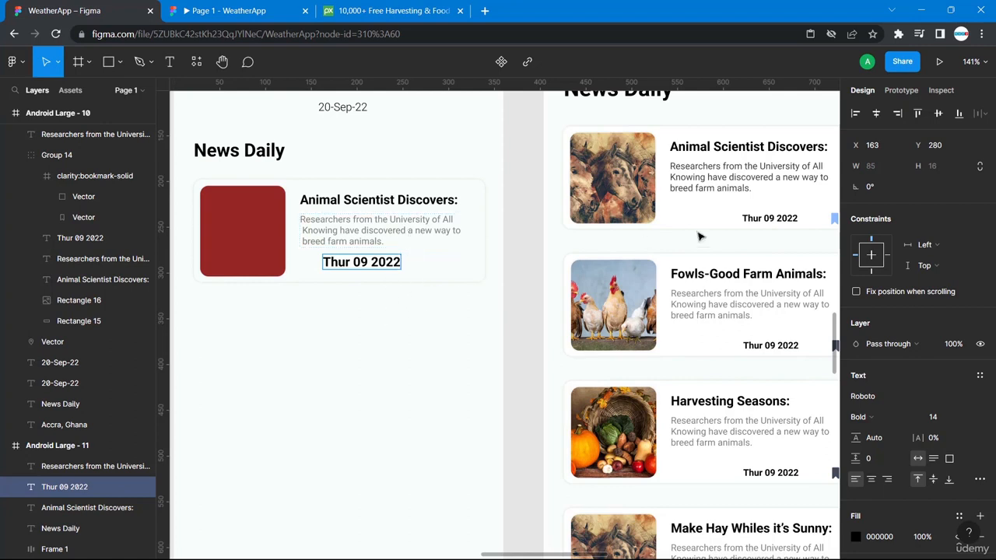
# - Set the 'Thur 09 2022' date's font size to 10
pyautogui.click(777, 218)
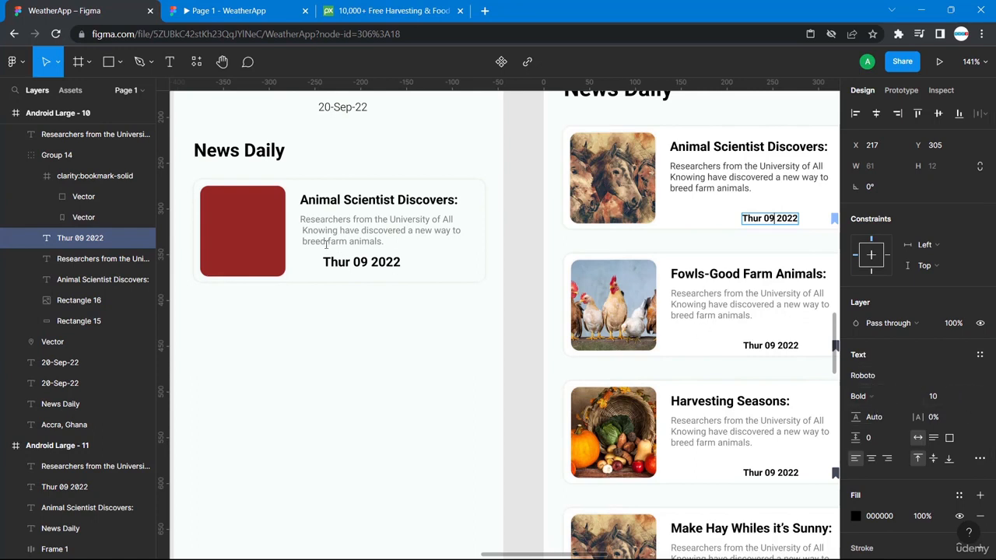
pyautogui.doubleClick(361, 263)
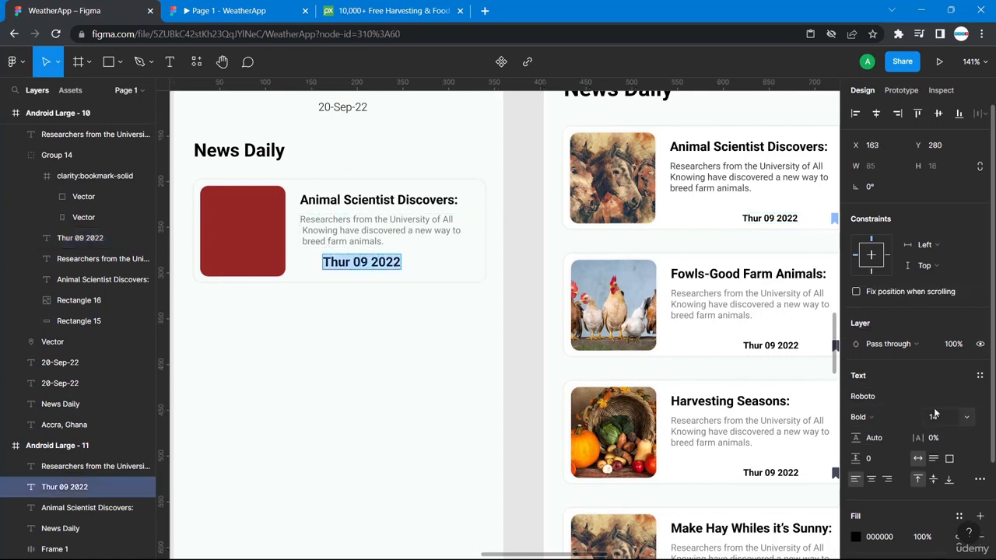
pyautogui.click(935, 418)
pyautogui.write('10')
pyautogui.press('Return')
pyautogui.doubleClick(354, 260)
pyautogui.press('Escape')
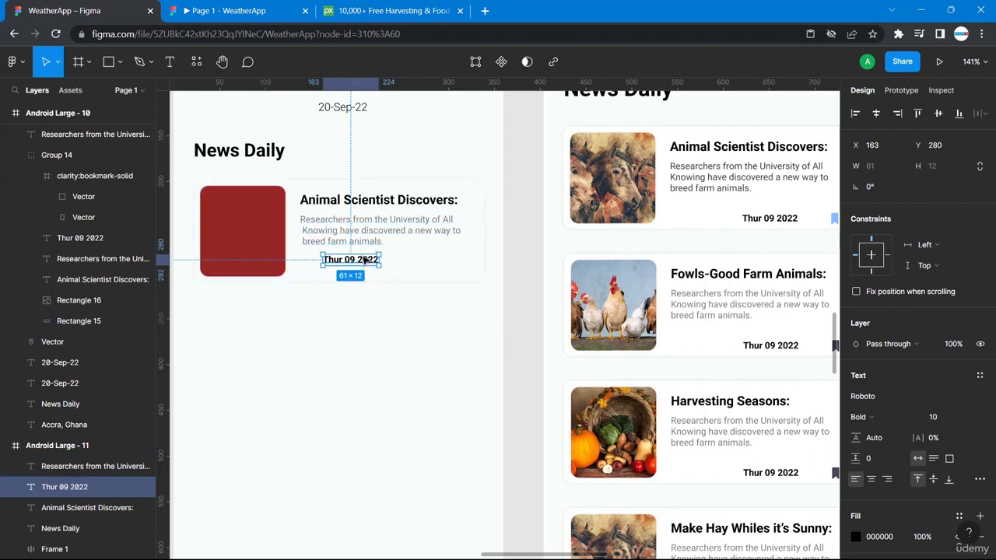
# - Move the date to the card's lower right, nudging it down to X 226, Y 292
pyautogui.moveTo(366, 261); pyautogui.dragTo(426, 272)
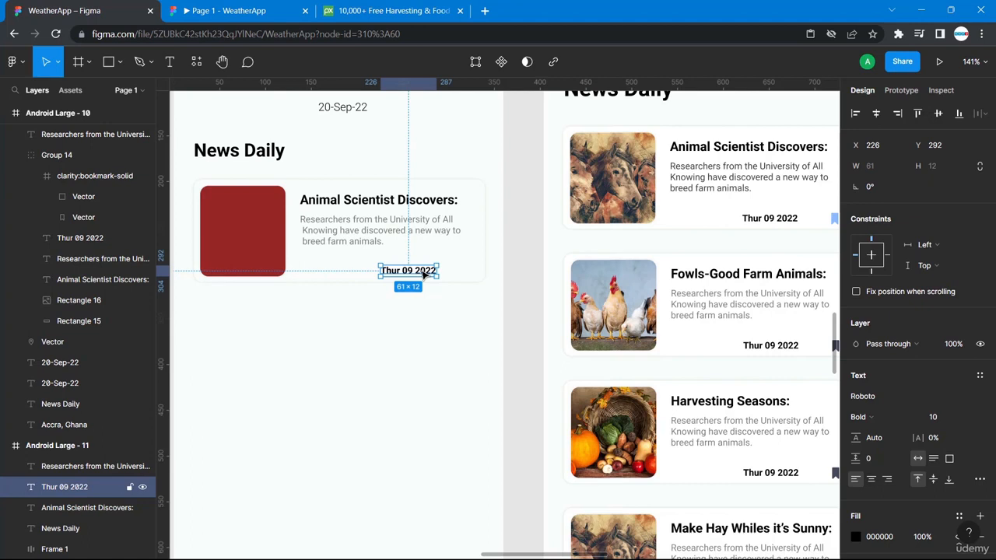
pyautogui.click(770, 220)
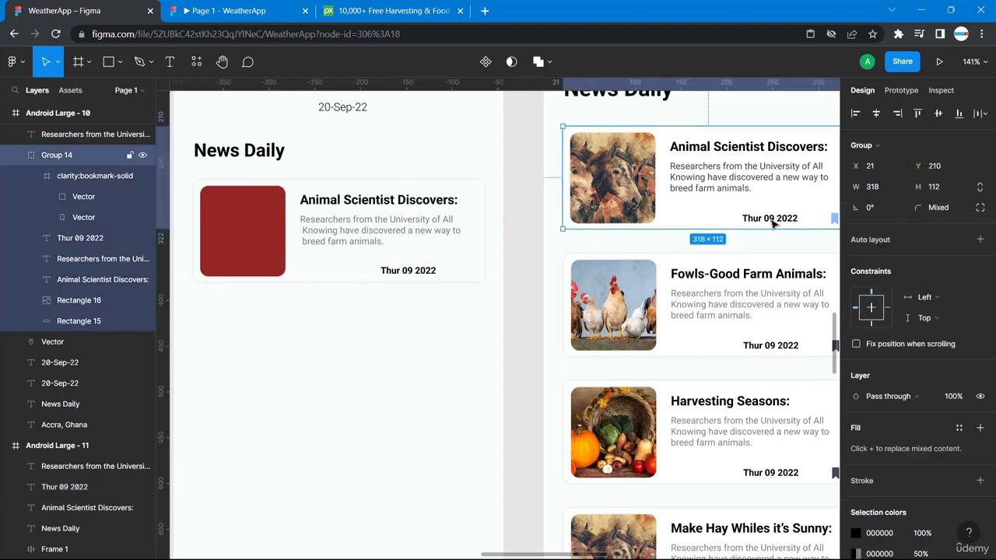
pyautogui.click(773, 222)
pyautogui.press('alt')
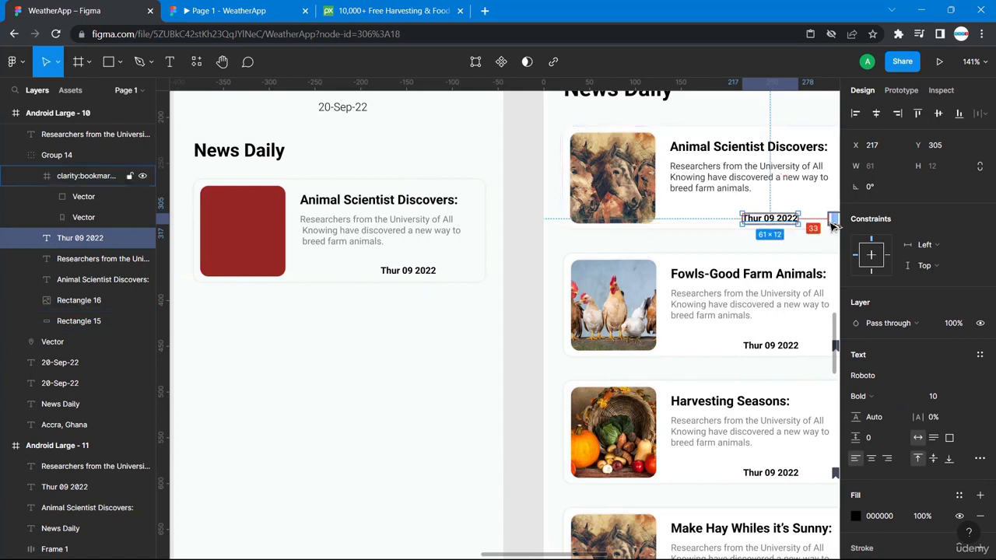
pyautogui.click(427, 271)
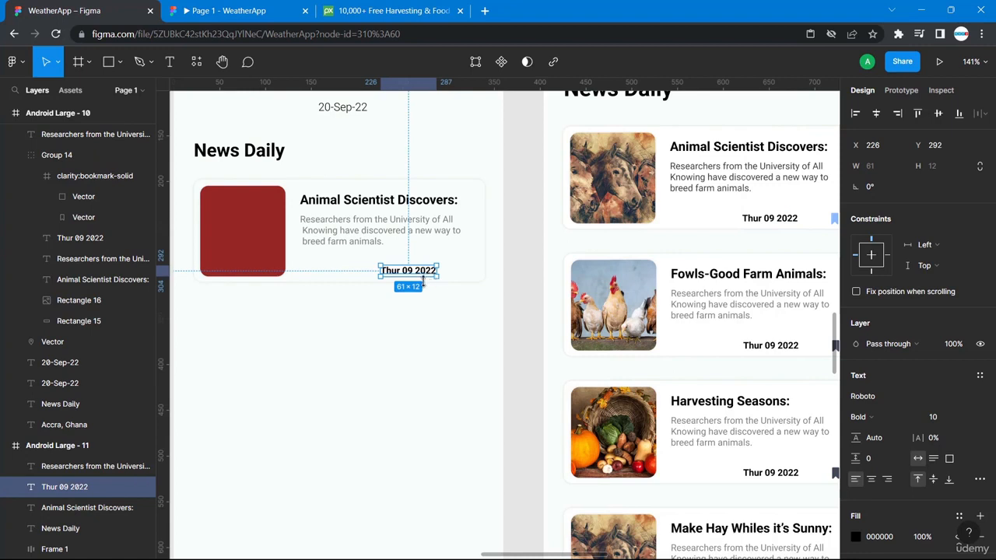
pyautogui.press('alt')
pyautogui.press('Down')
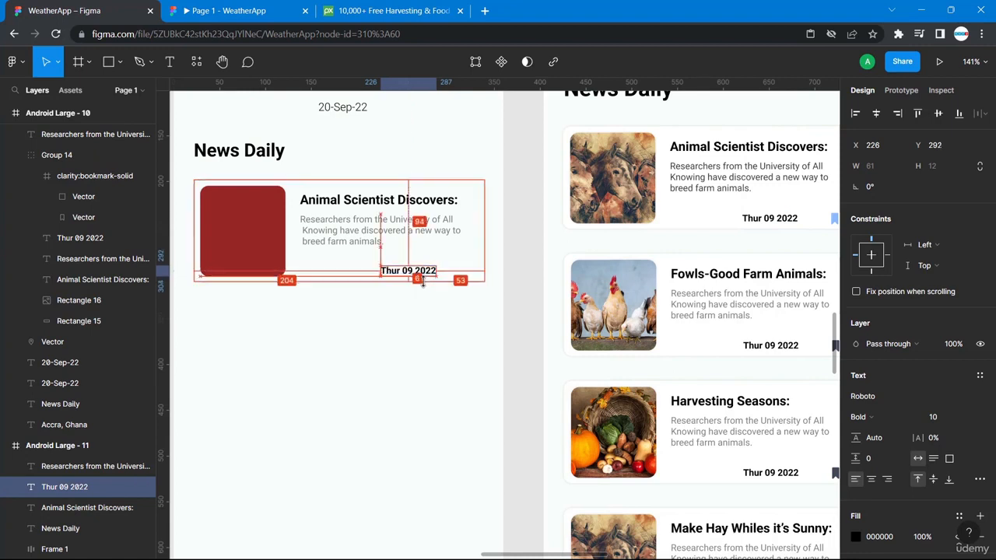
pyautogui.click(440, 313)
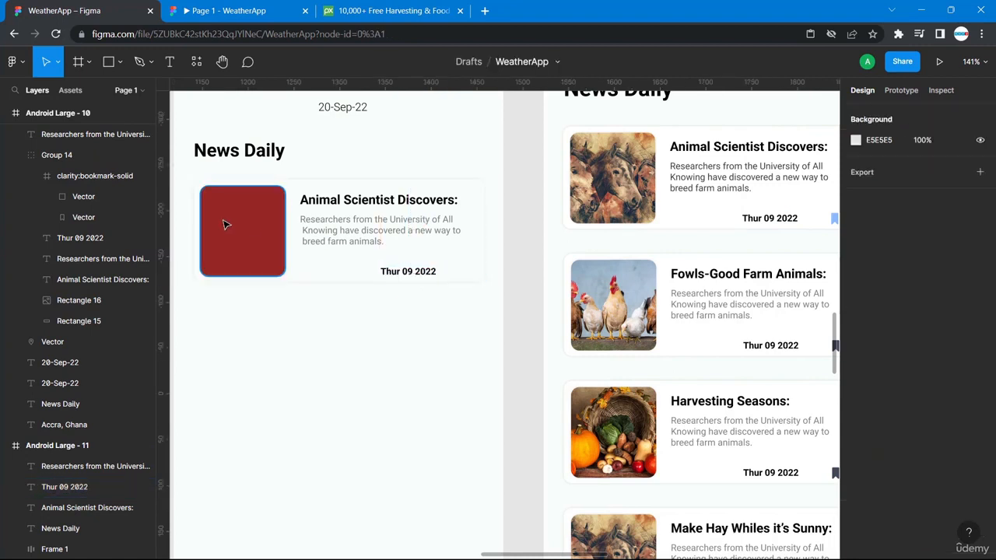
# - Run the Iconbay 1.0 saved plugin, close it, and bring up the Plugins submenu again
pyautogui.hscroll(3, 789, 239)
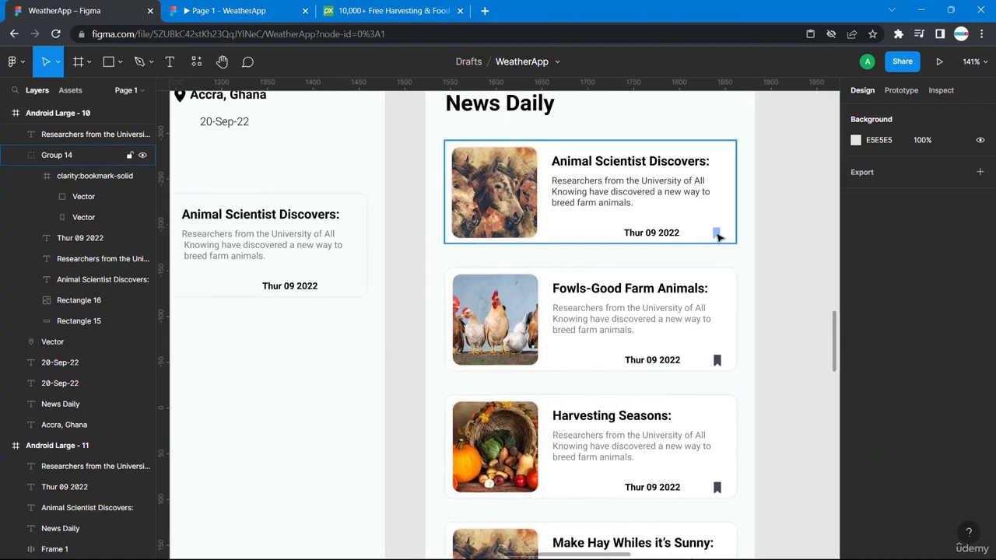
pyautogui.rightClick(402, 295)
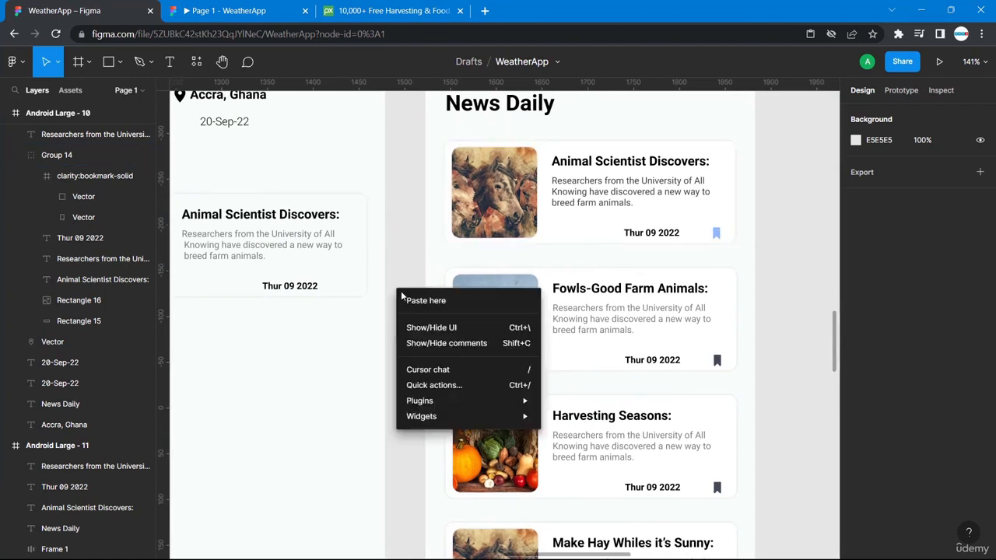
pyautogui.moveTo(436, 400)
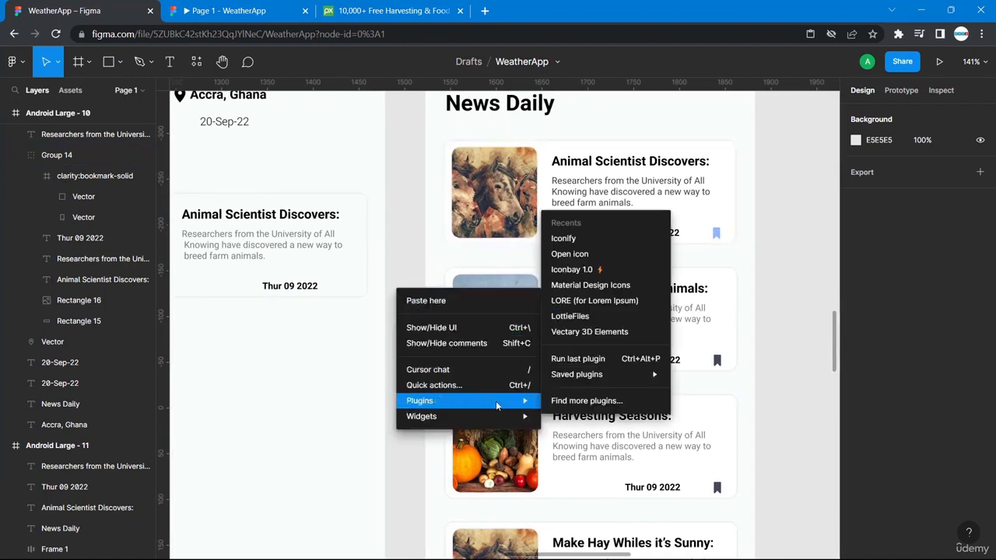
pyautogui.moveTo(582, 378)
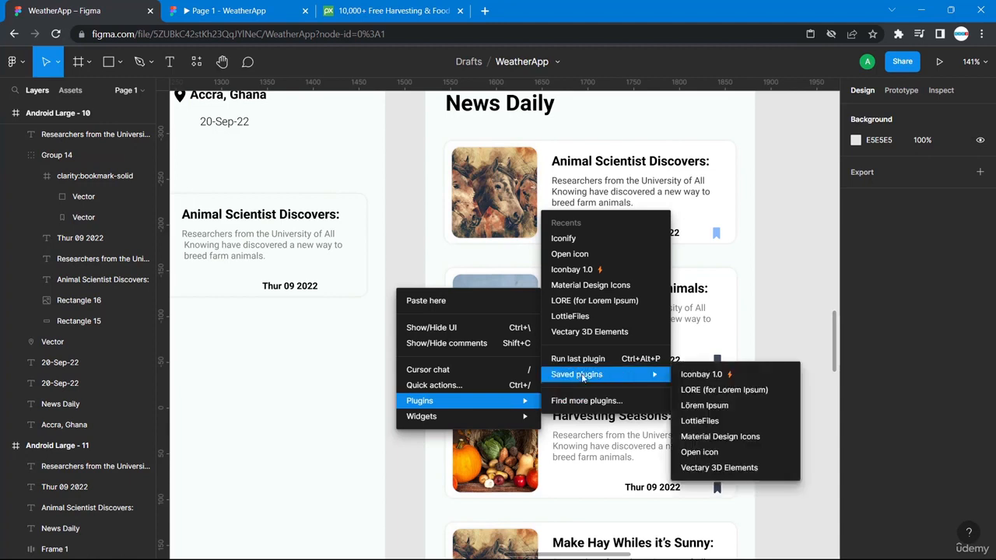
pyautogui.click(710, 377)
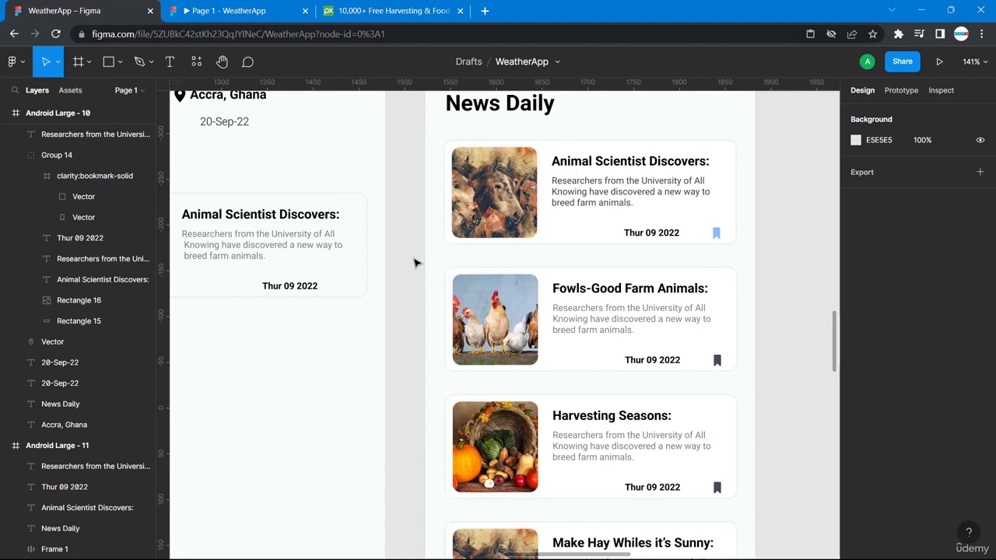
pyautogui.hscroll(-2, 415, 263)
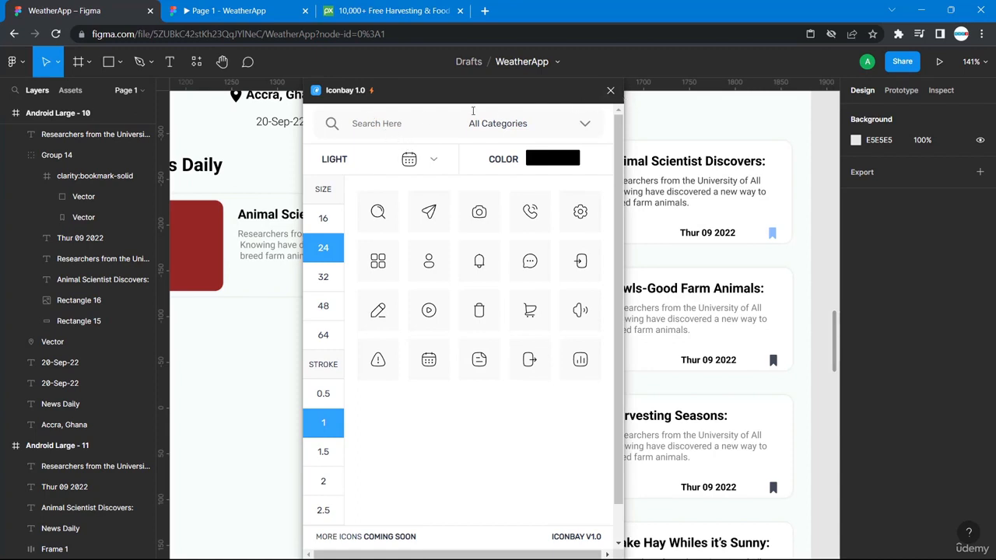
pyautogui.click(610, 90)
pyautogui.rightClick(448, 208)
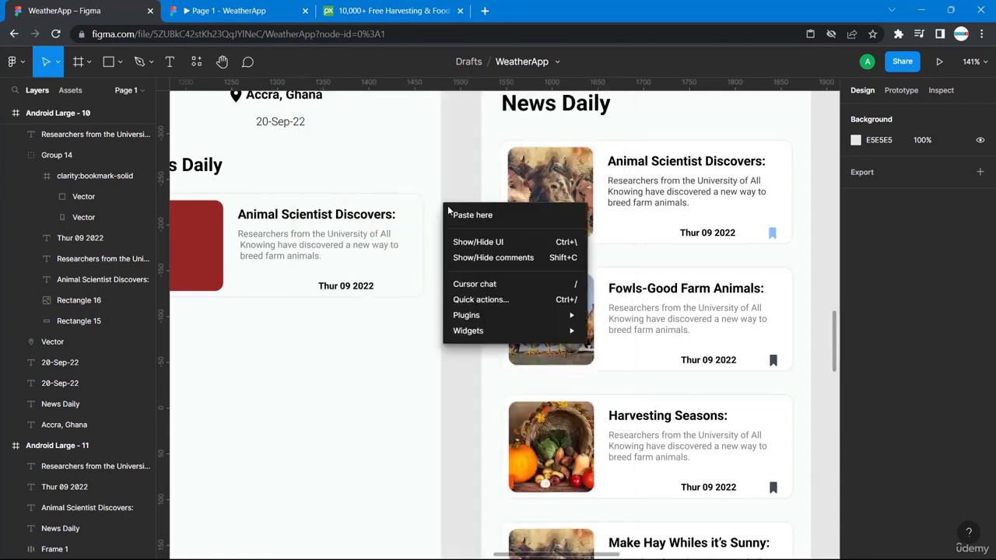
pyautogui.moveTo(530, 317)
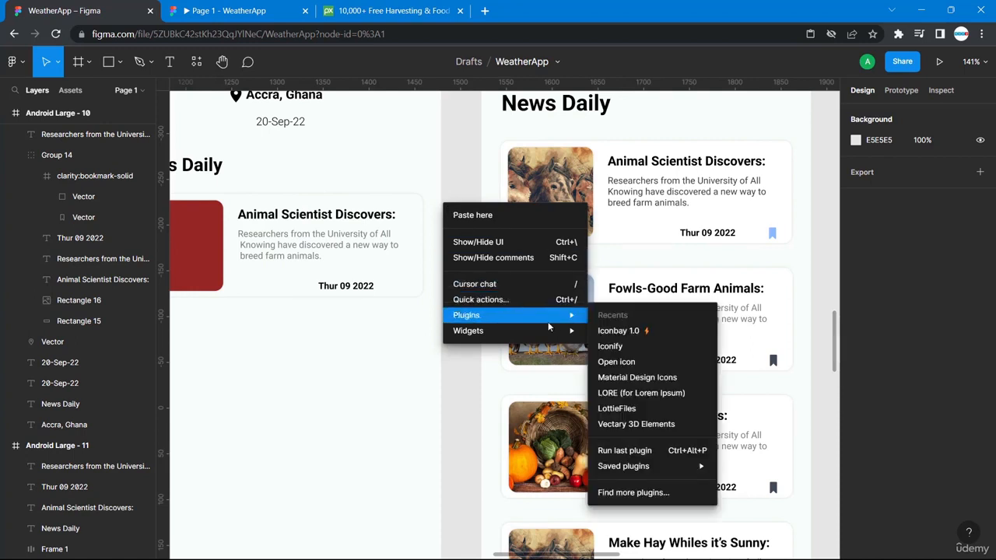
# - Search Iconify for 'bookmark' and drag the clarity bookmark-solid icon onto the canvas
pyautogui.click(610, 347)
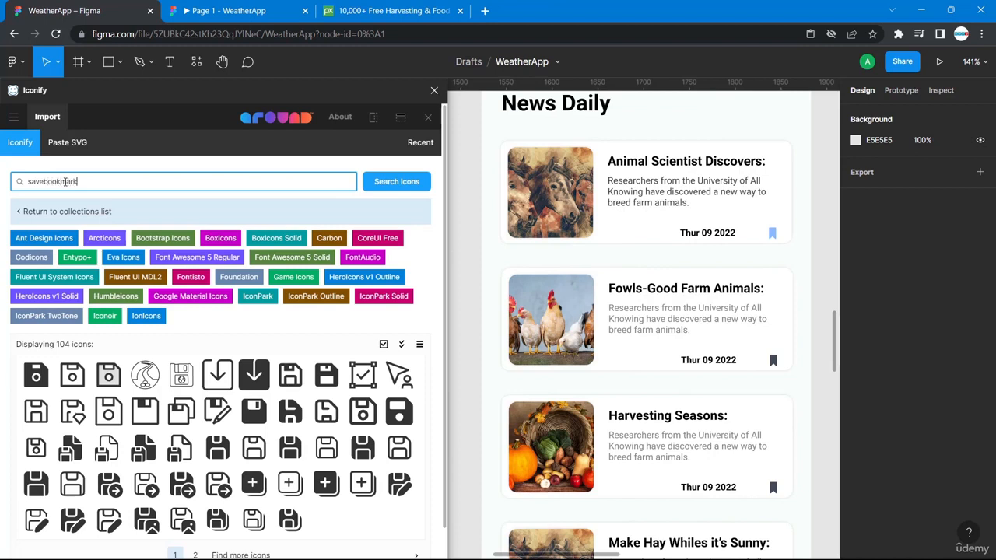
pyautogui.press('Return')
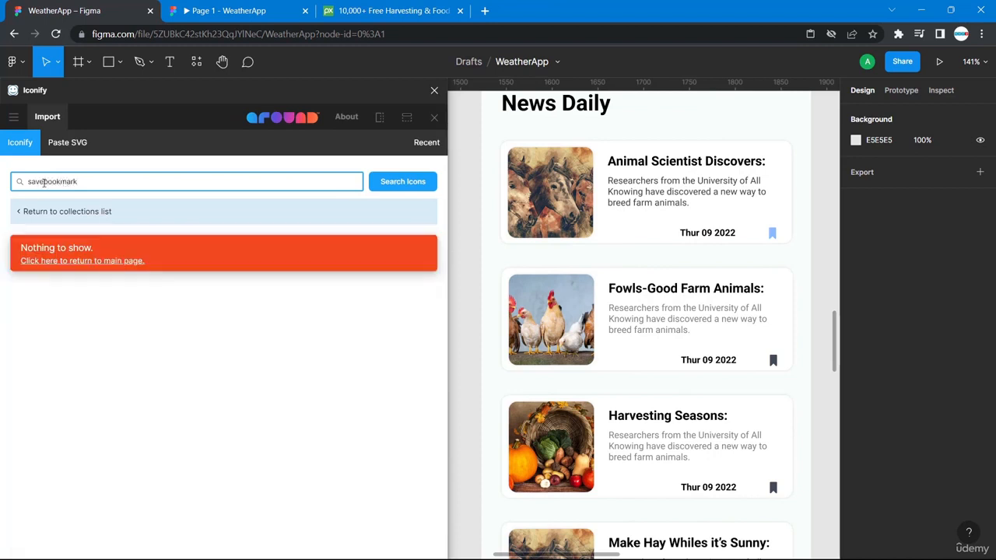
pyautogui.moveTo(44, 182); pyautogui.dragTo(2, 193)
pyautogui.press('BackSpace')
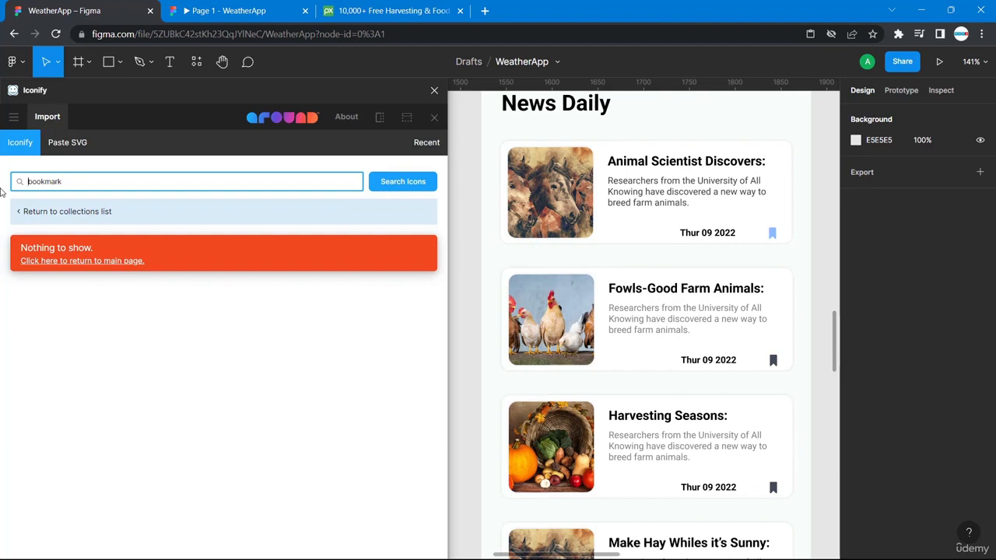
pyautogui.press('Return')
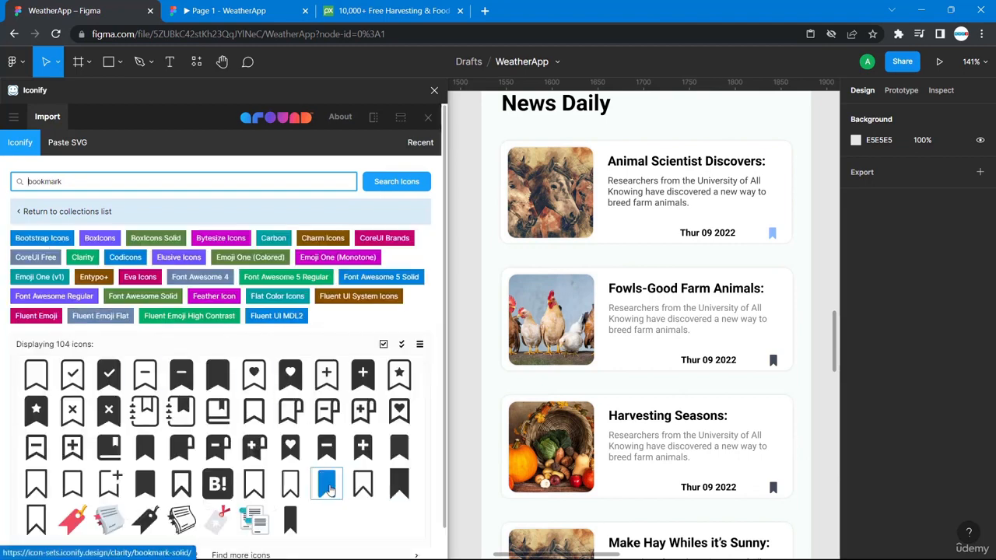
pyautogui.moveTo(327, 487); pyautogui.dragTo(459, 343)
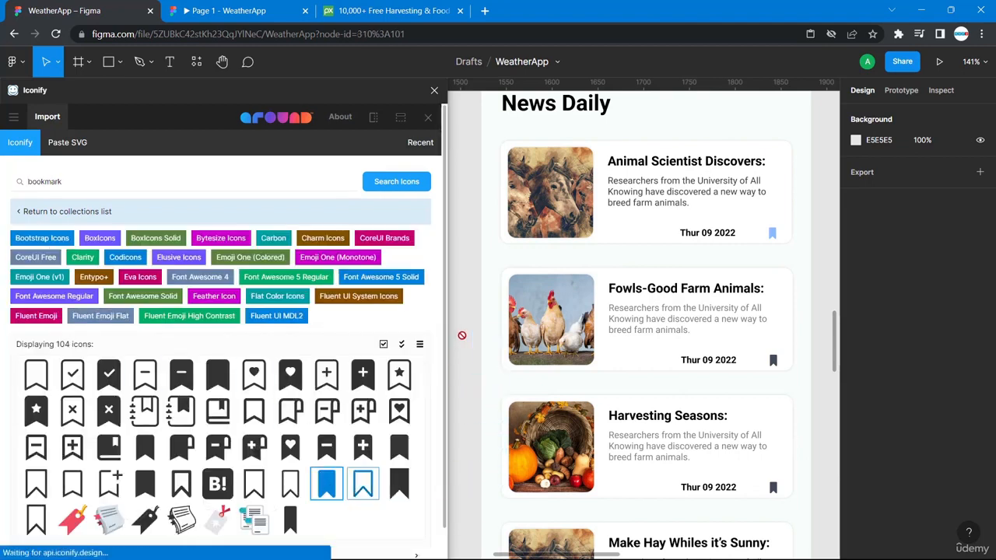
pyautogui.click(434, 90)
# - Move the bookmark onto the left card, shrink it to 12×12, and align it beside the date at X 305, Y 292
pyautogui.click(459, 308)
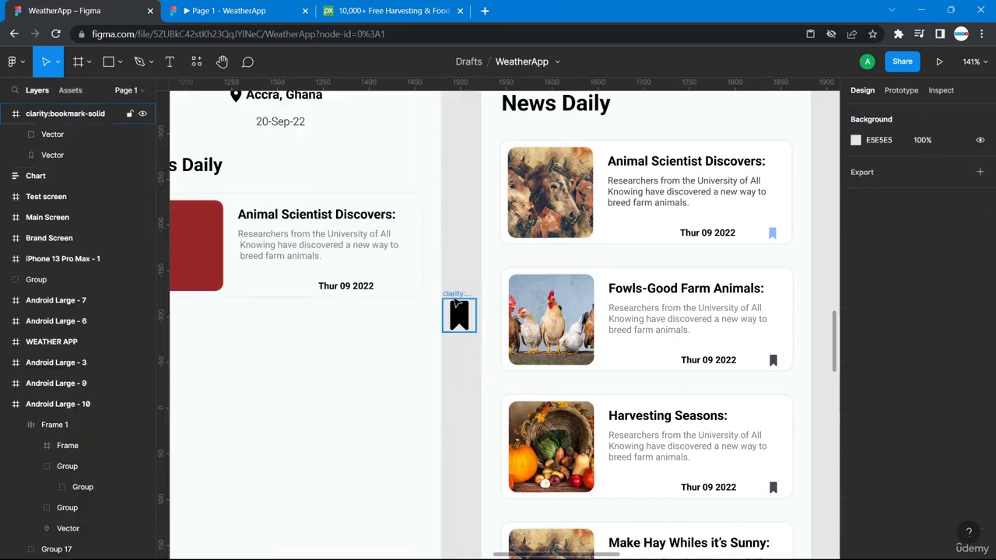
pyautogui.click(457, 308)
pyautogui.moveTo(458, 309); pyautogui.dragTo(397, 280)
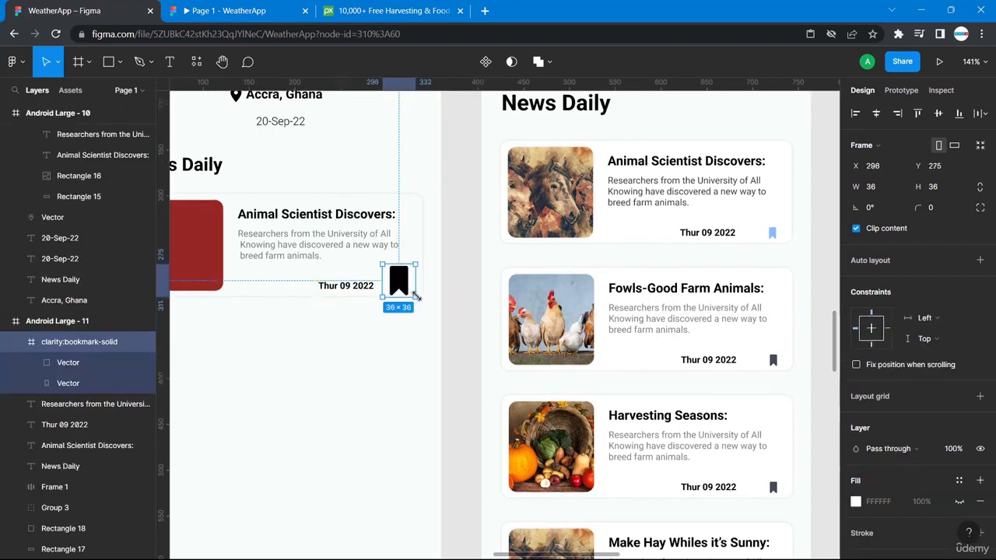
pyautogui.moveTo(415, 295); pyautogui.dragTo(405, 289)
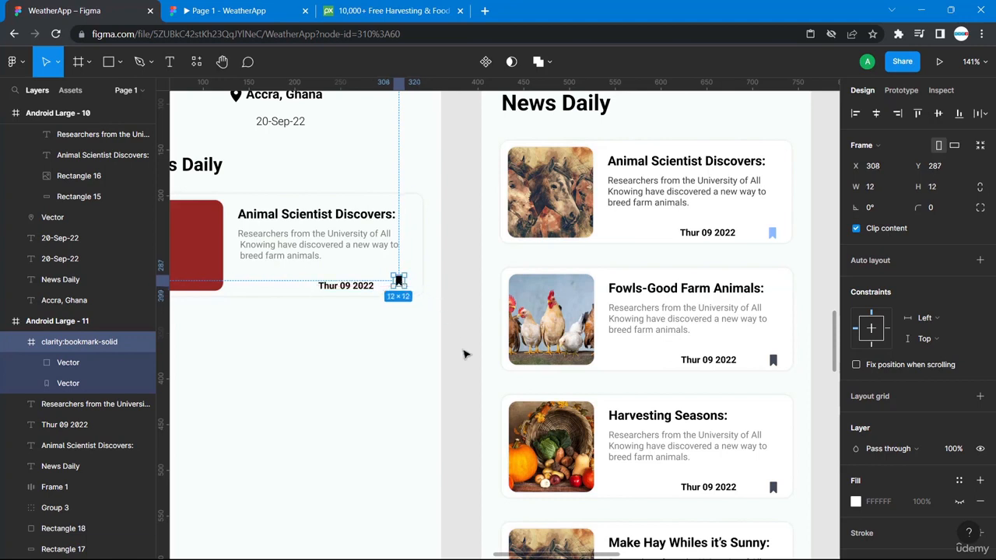
pyautogui.click(469, 365)
pyautogui.click(397, 285)
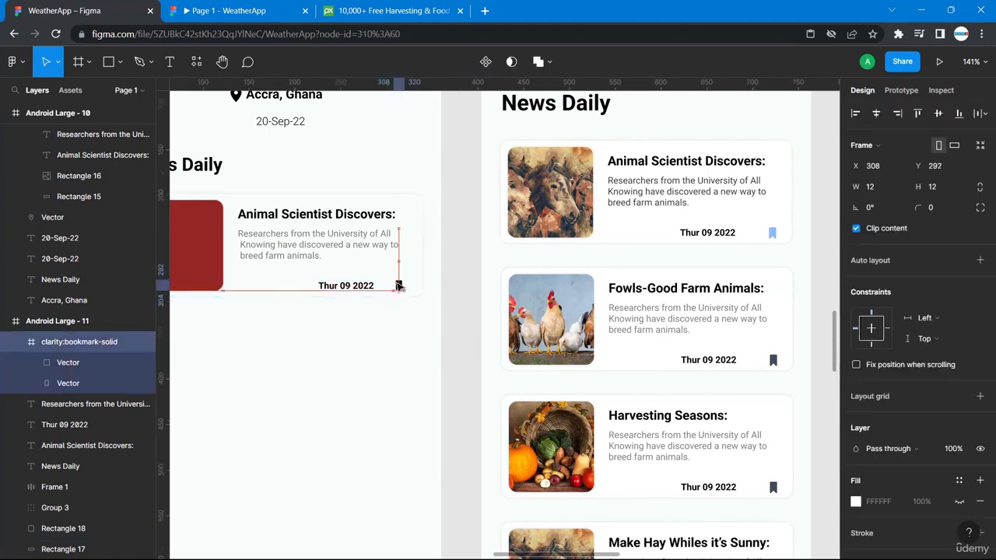
pyautogui.moveTo(397, 287); pyautogui.dragTo(397, 285)
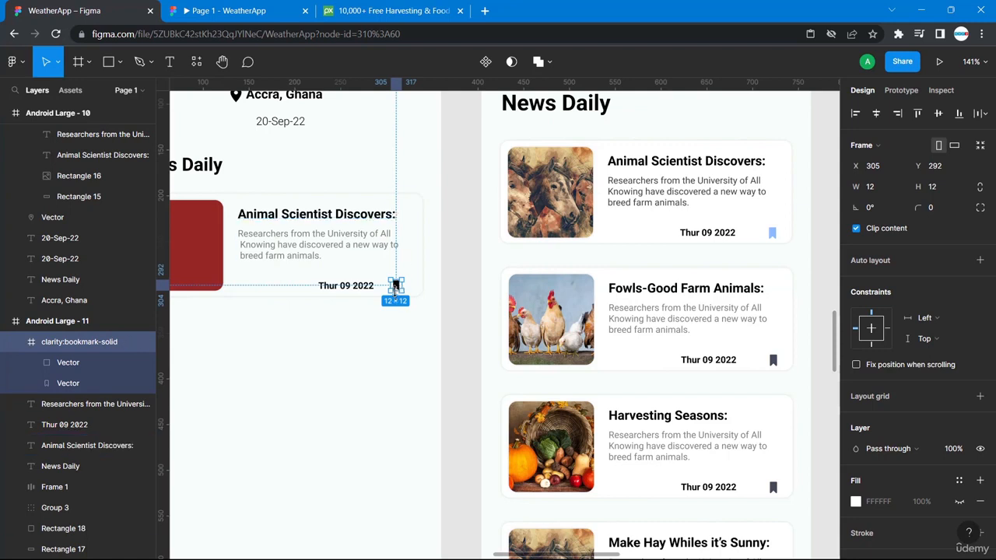
pyautogui.press('alt')
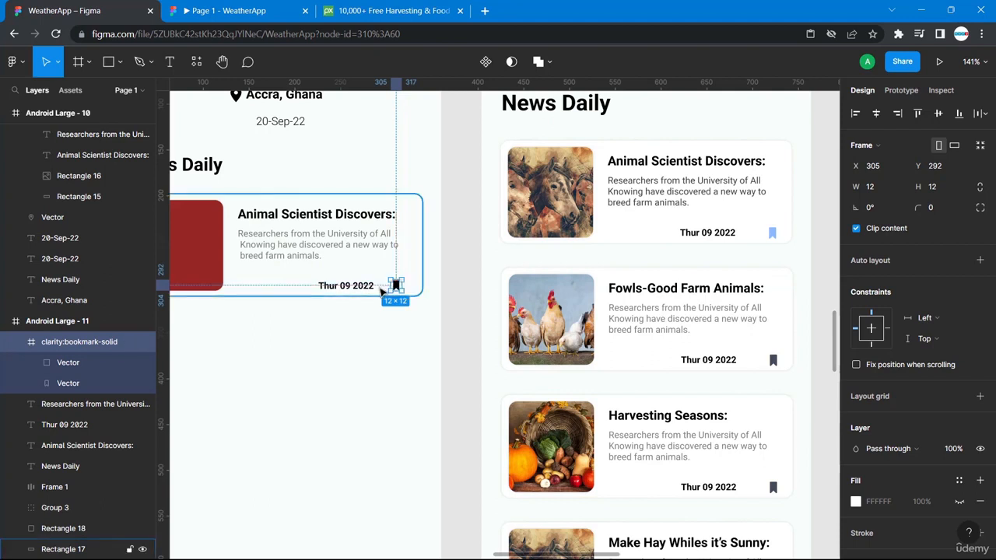
pyautogui.click(373, 288)
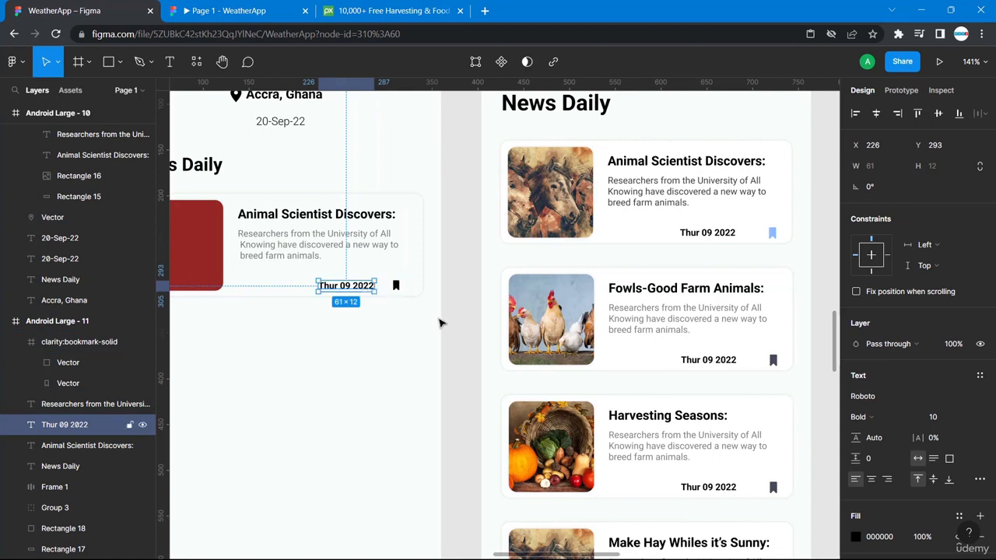
pyautogui.click(452, 340)
pyautogui.hscroll(-1, 452, 340)
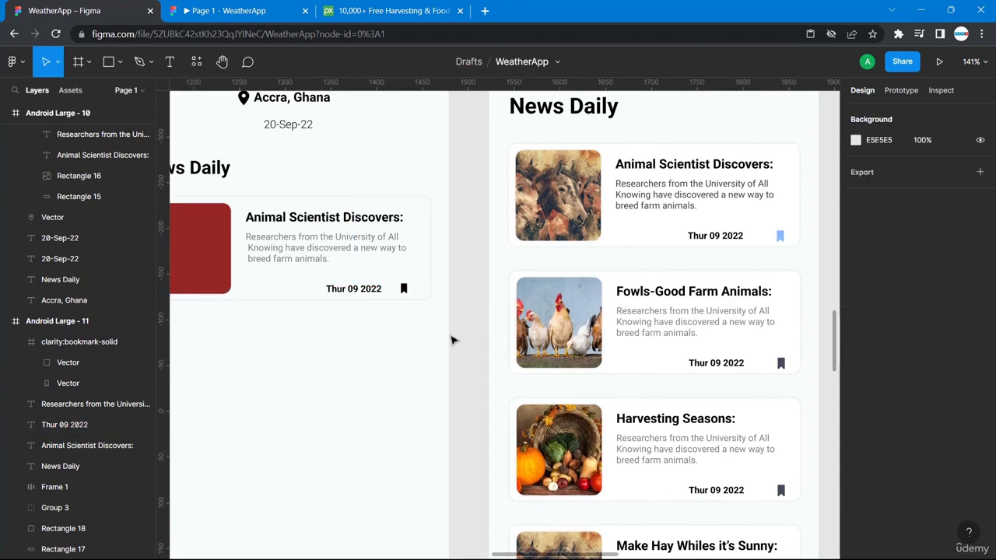
pyautogui.click(403, 288)
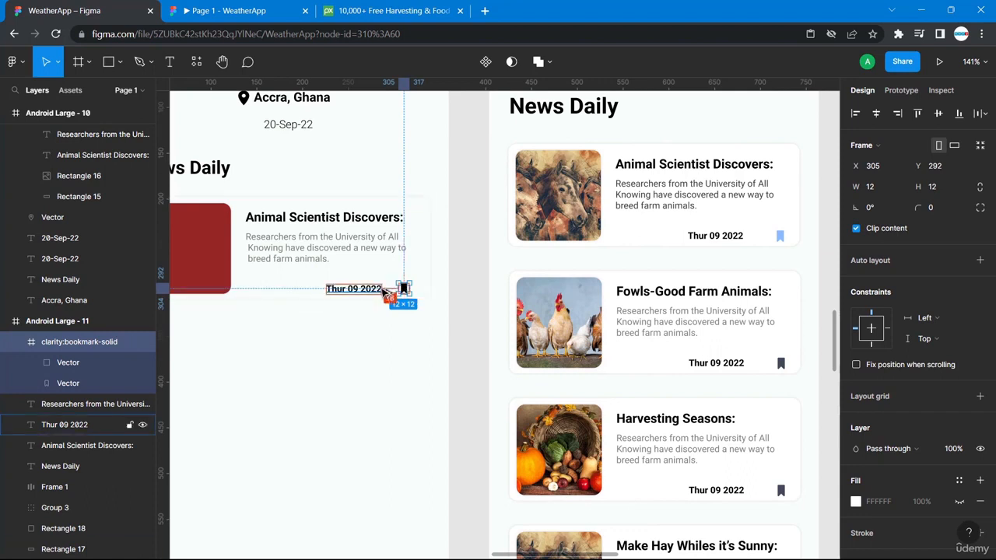
pyautogui.click(381, 291)
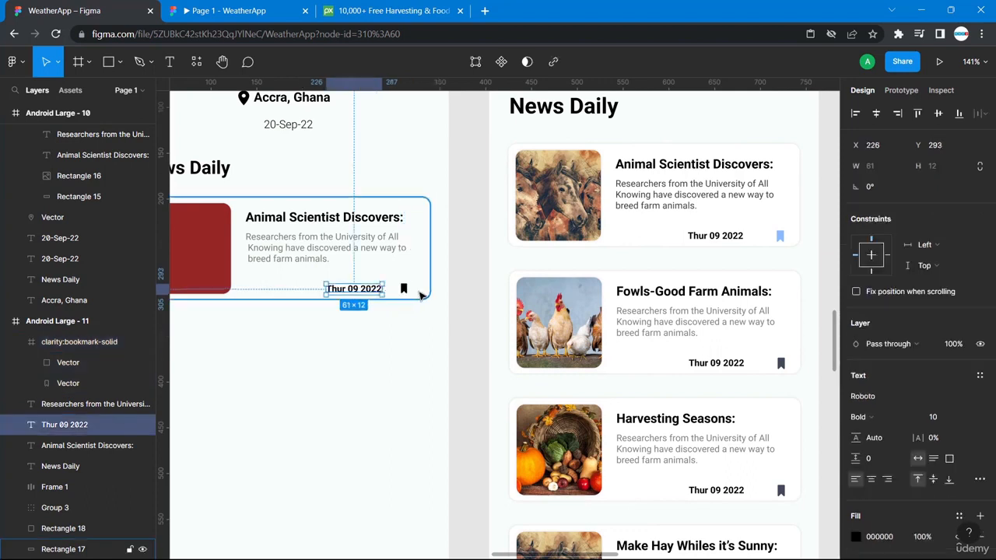
pyautogui.keyDown('shift'); pyautogui.click(404, 290); pyautogui.keyUp('shift')
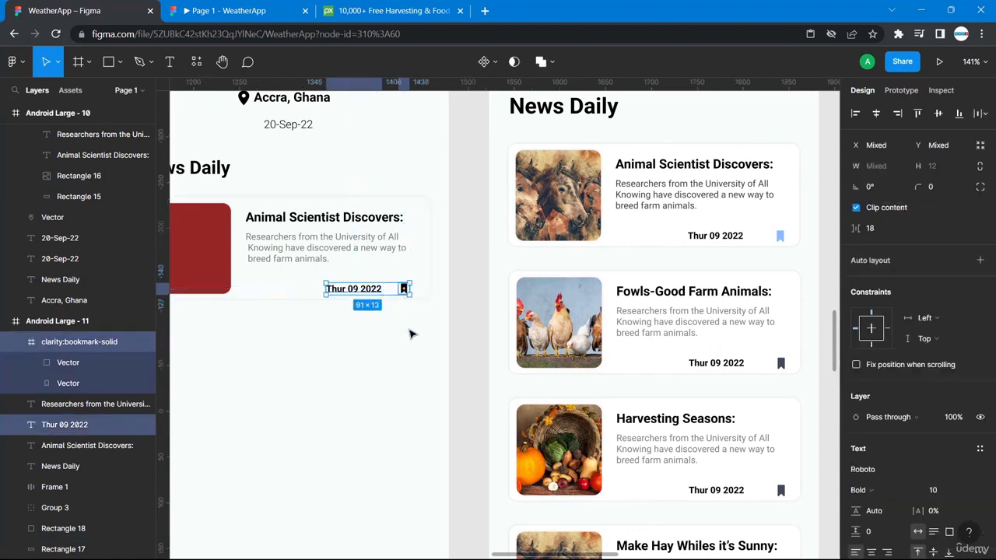
pyautogui.hscroll(-3, 421, 357)
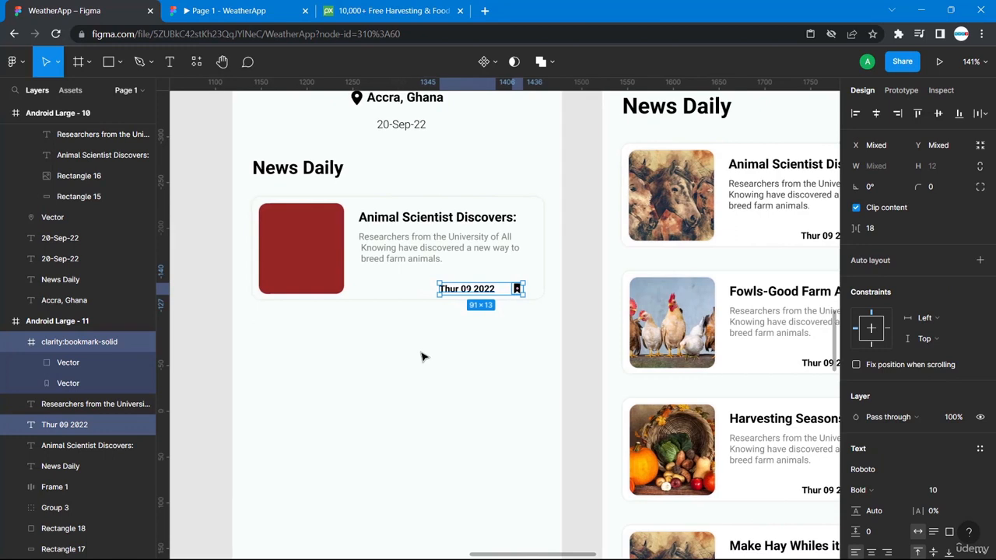
pyautogui.click(509, 371)
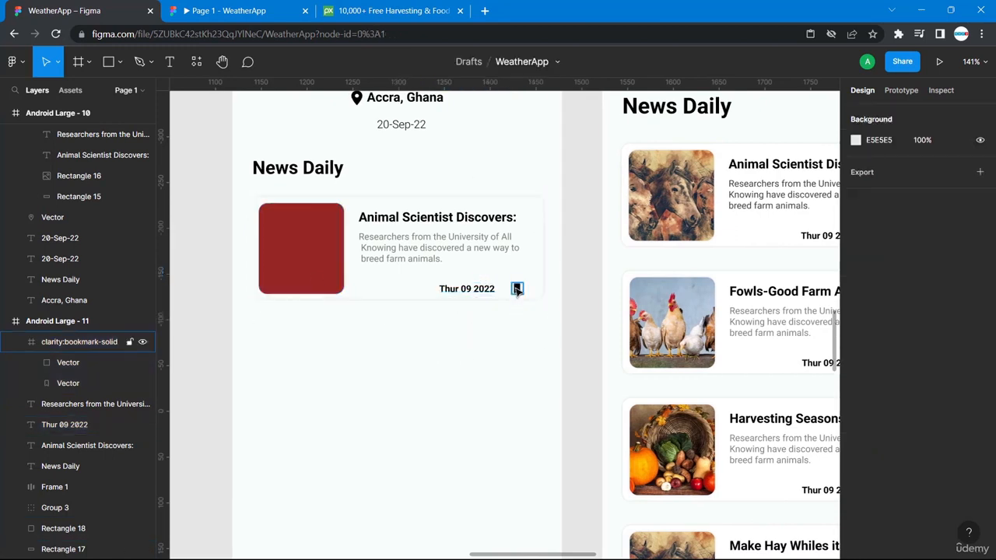
pyautogui.click(518, 289)
pyautogui.click(477, 346)
pyautogui.hscroll(5, 563, 340)
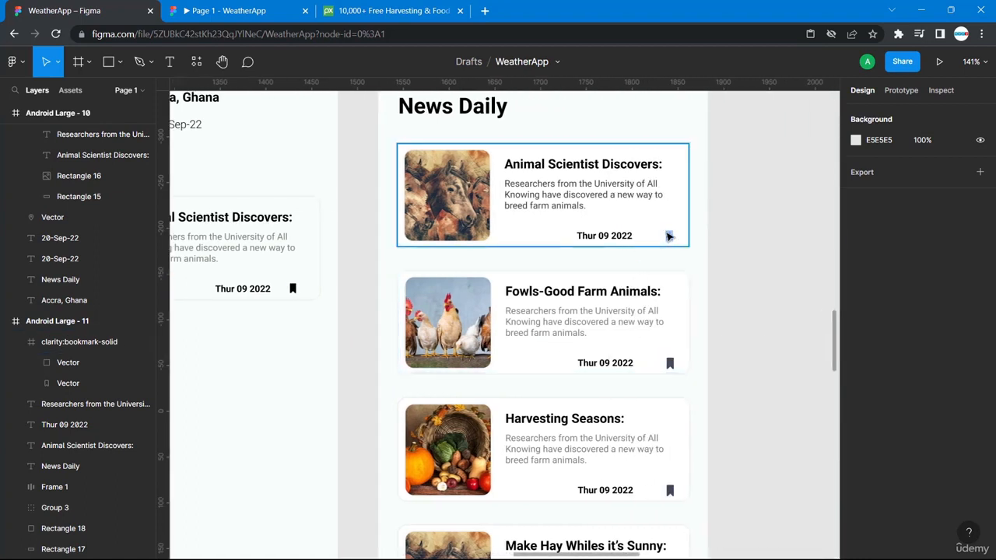
pyautogui.hscroll(-6, 298, 305)
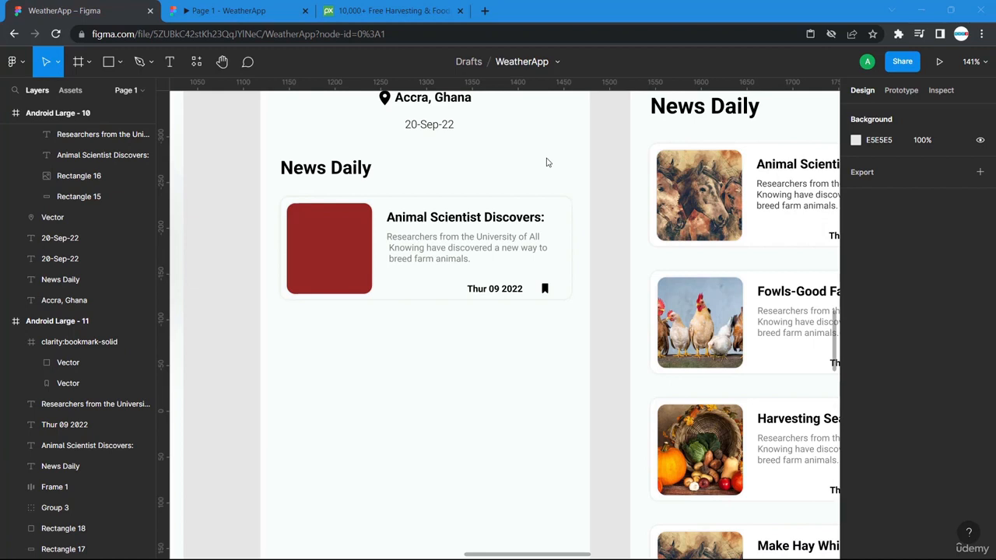
pyautogui.hscroll(-10, 547, 162)
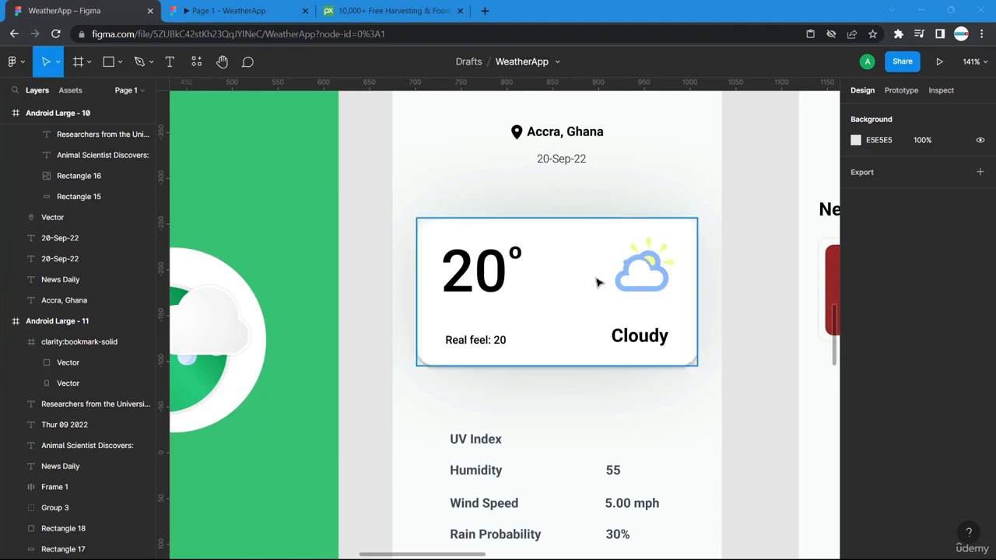
pyautogui.hscroll(10, 683, 400)
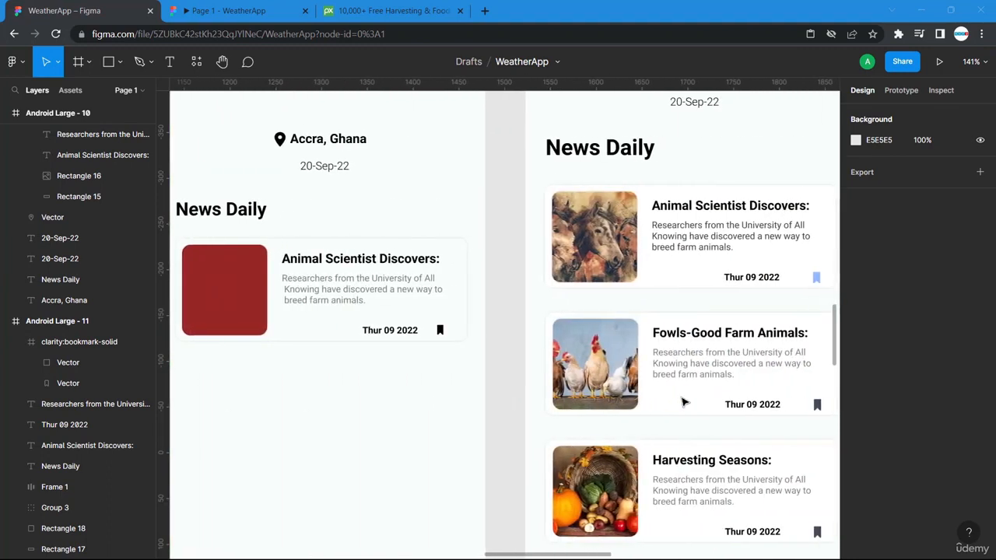
pyautogui.hscroll(2, 689, 382)
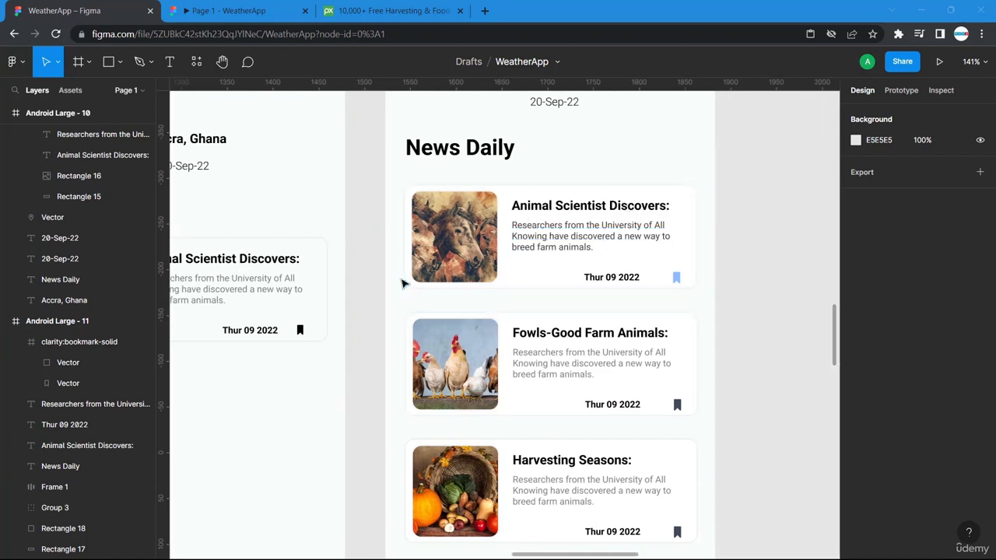
pyautogui.hscroll(-1, 402, 284)
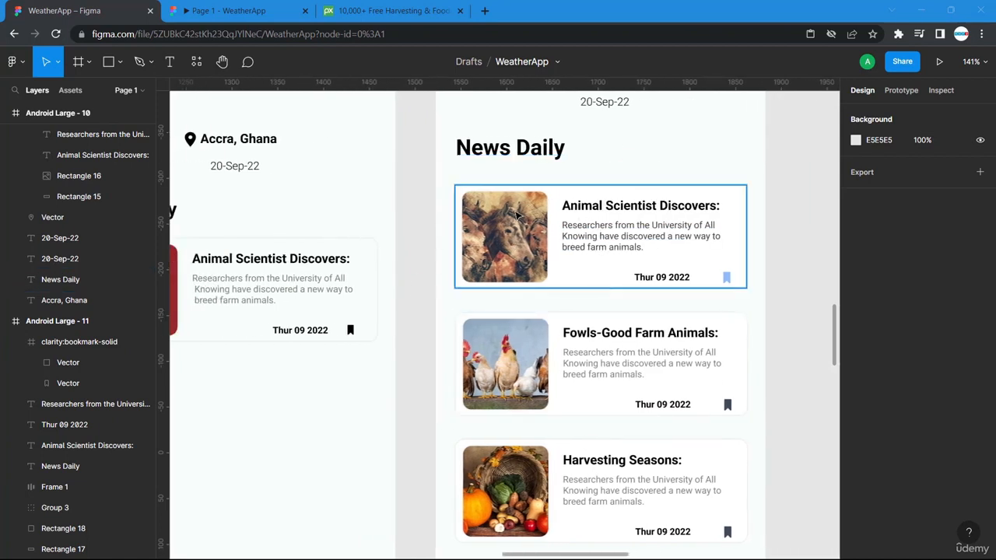
pyautogui.hscroll(-4, 478, 248)
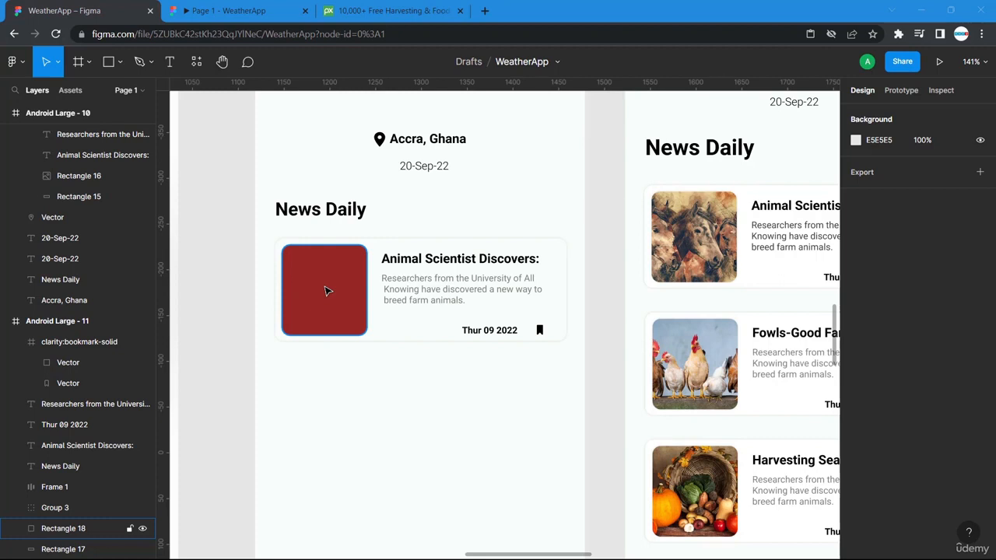
pyautogui.hscroll(3, 649, 373)
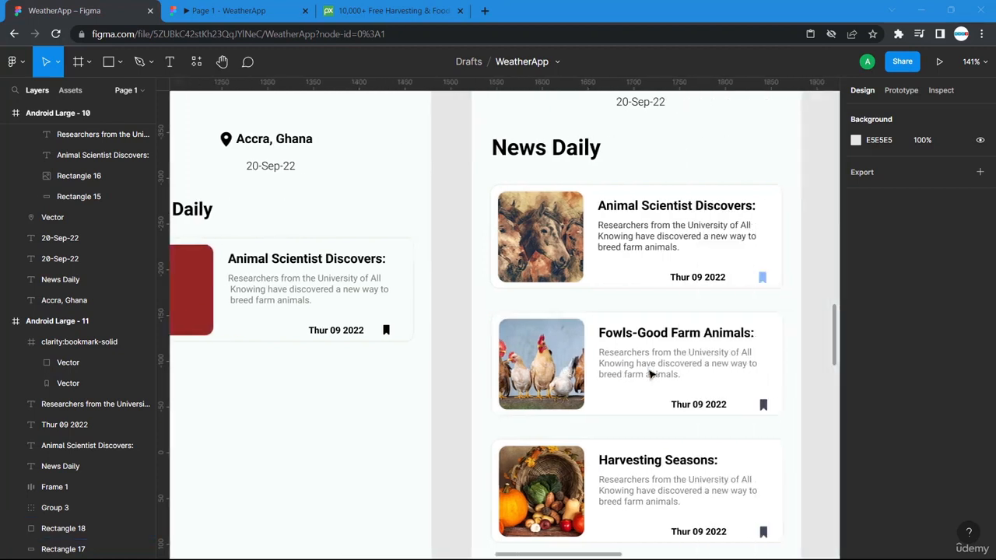
pyautogui.scroll(-3, 548, 487)
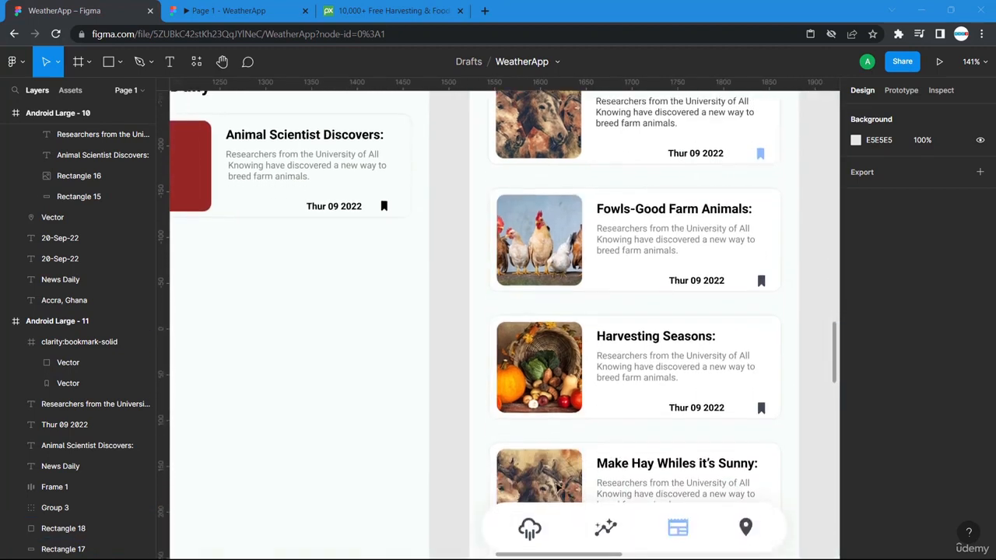
pyautogui.scroll(3, 540, 489)
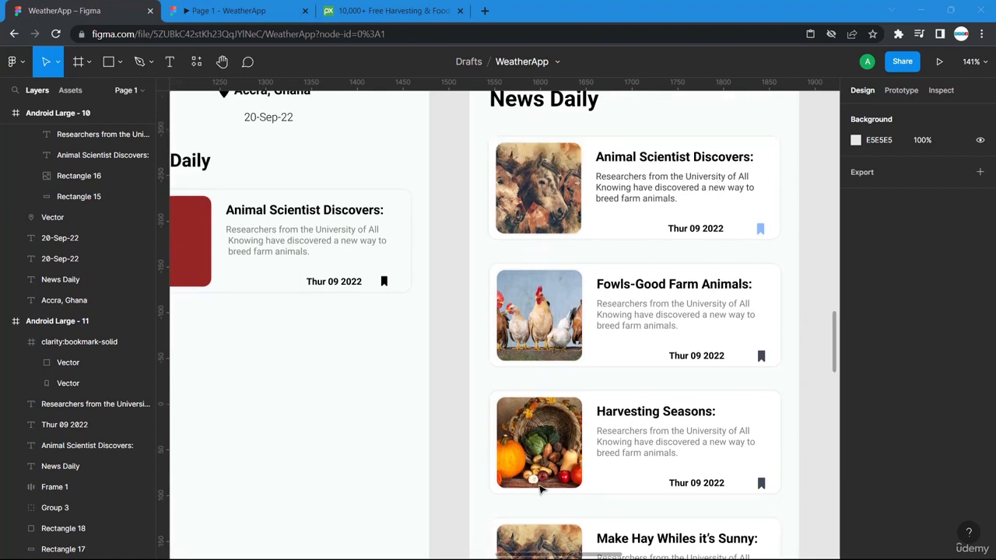
pyautogui.hscroll(-3, 410, 492)
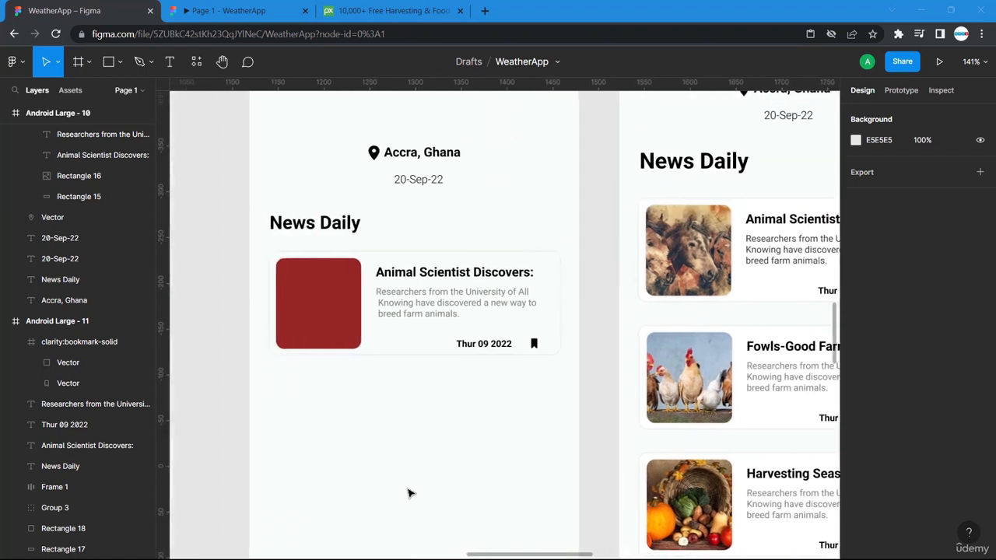
pyautogui.hscroll(3, 565, 396)
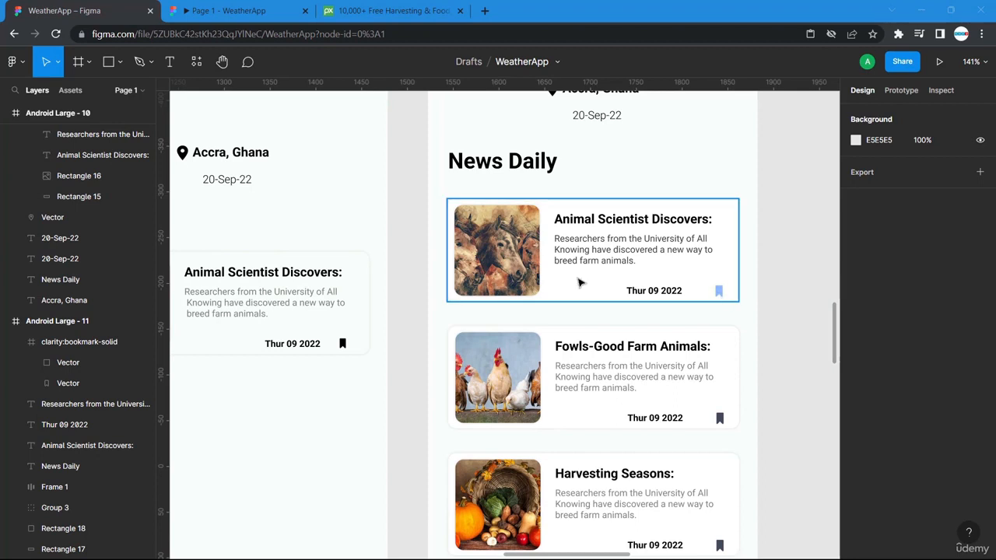
pyautogui.hscroll(-4, 311, 402)
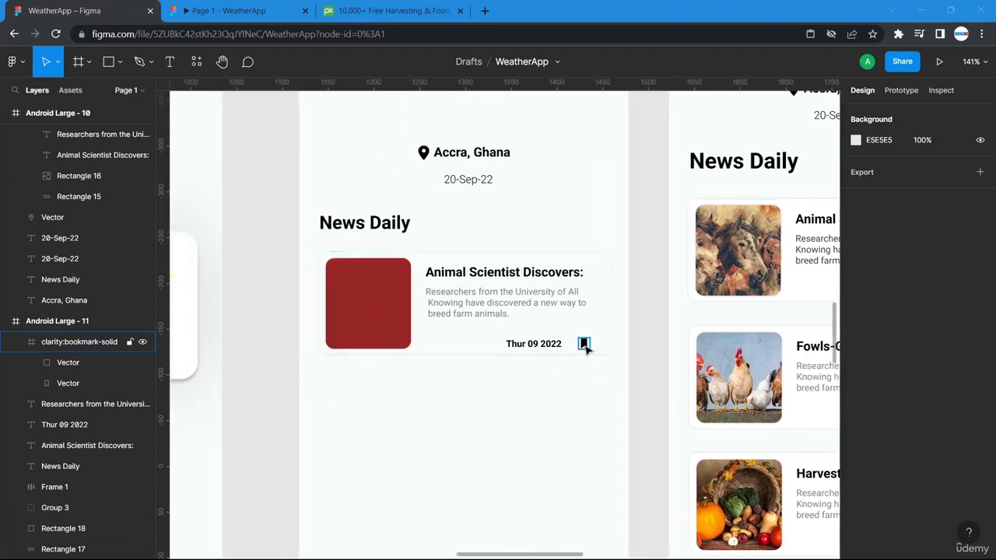
# - Recolour the left card's bookmark icon from 000000 to light blue 8DBBFF, then switch to the Pixabay tab
pyautogui.click(586, 346)
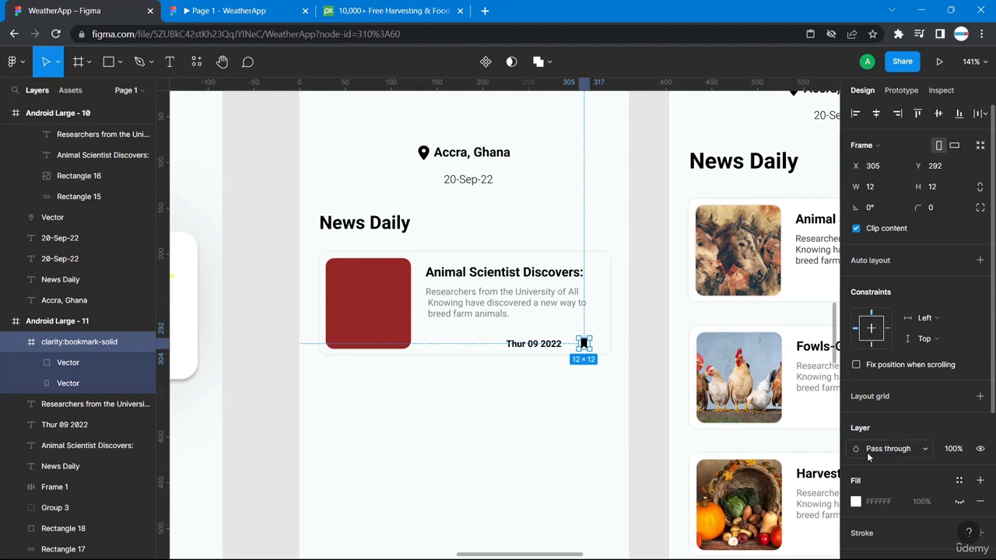
pyautogui.click(855, 502)
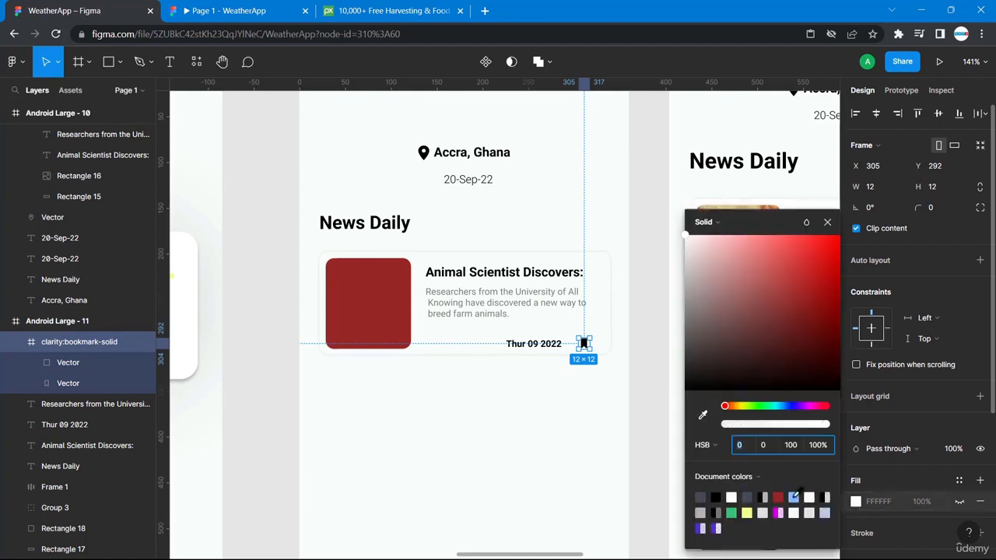
pyautogui.click(794, 497)
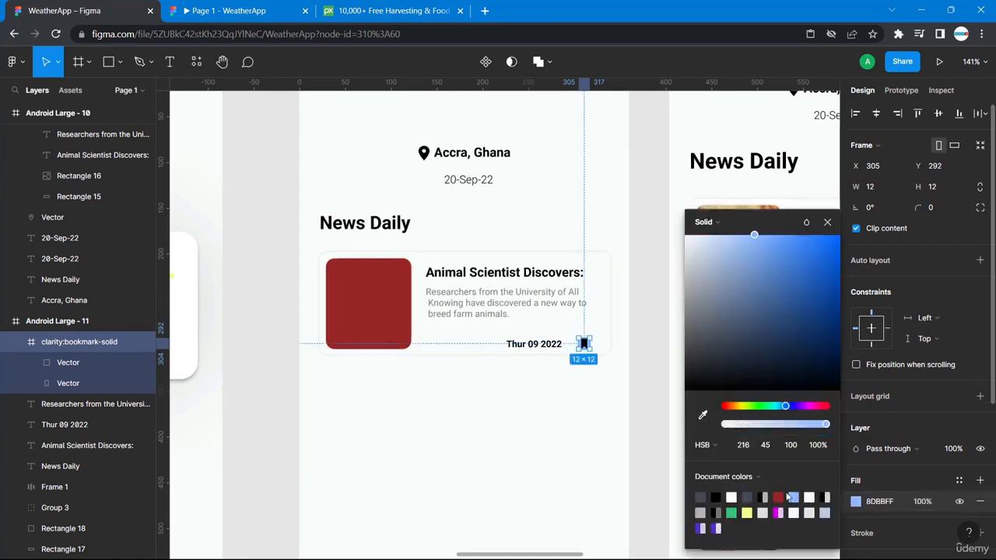
pyautogui.click(980, 504)
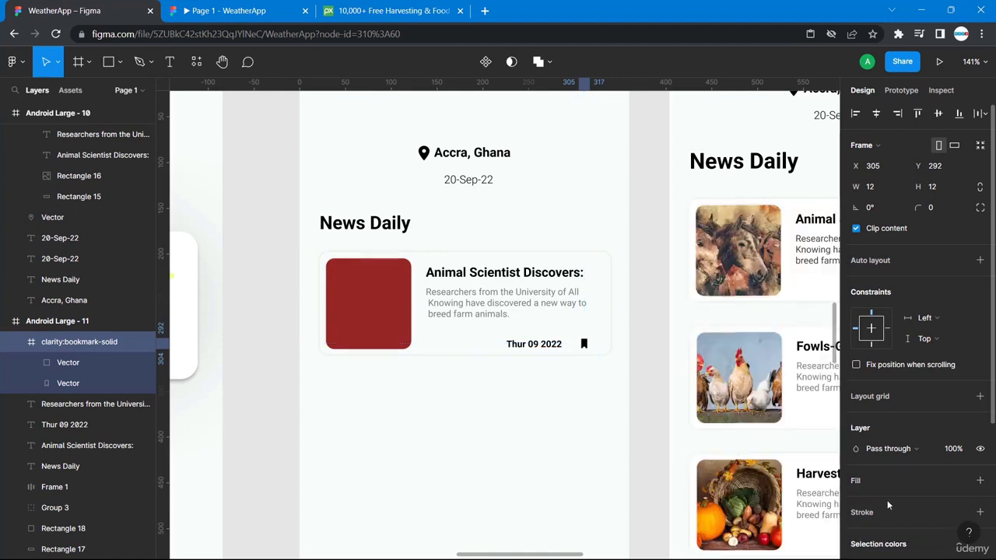
pyautogui.scroll(-3, 888, 506)
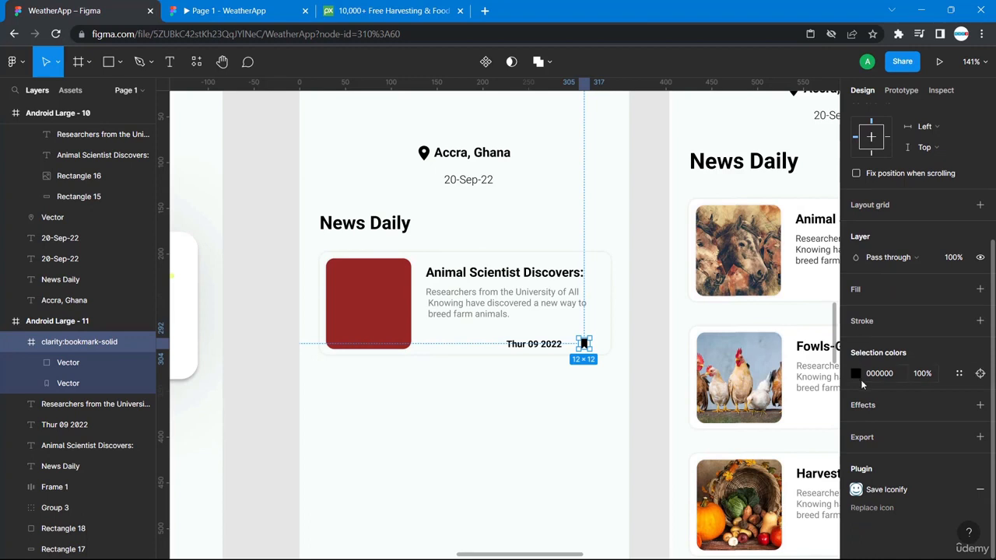
pyautogui.click(855, 374)
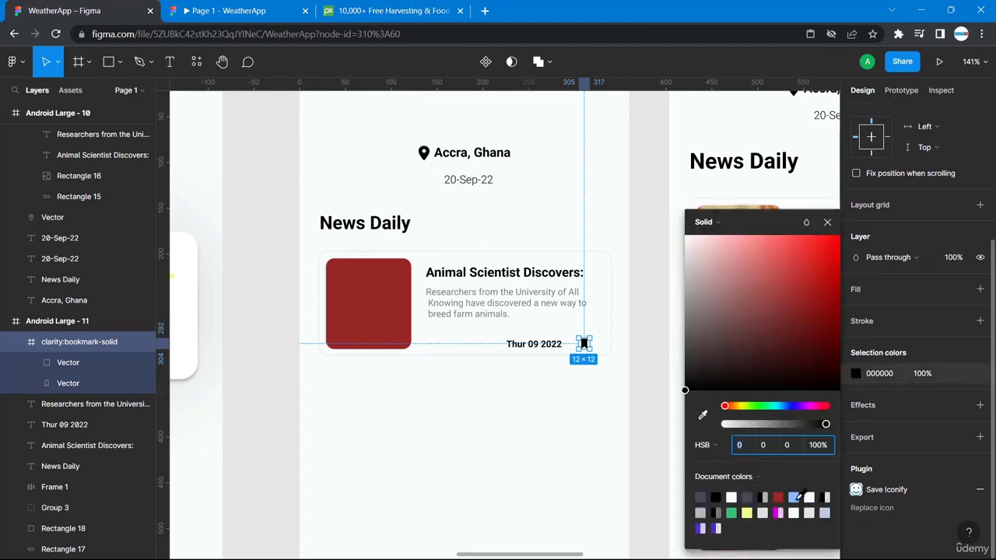
pyautogui.click(794, 494)
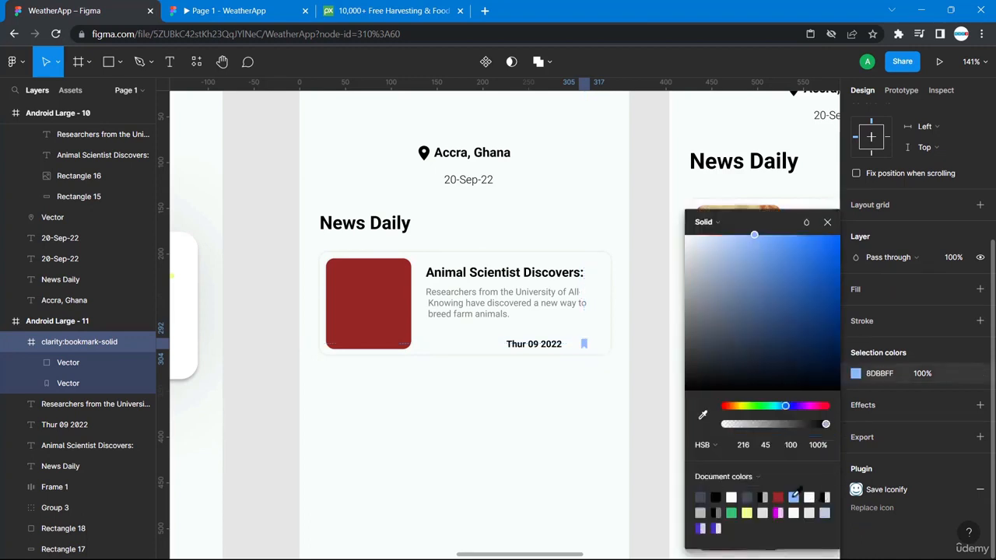
pyautogui.click(895, 374)
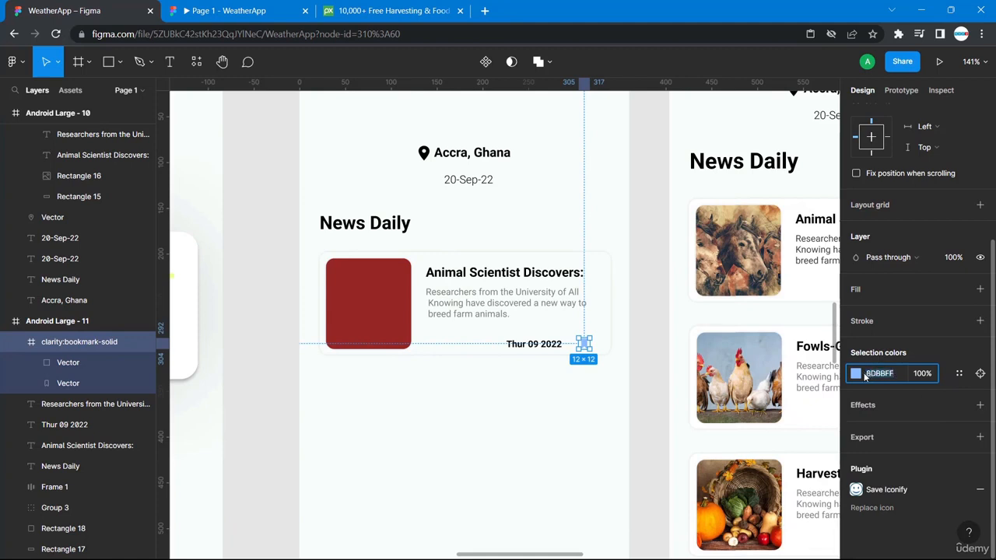
pyautogui.click(536, 410)
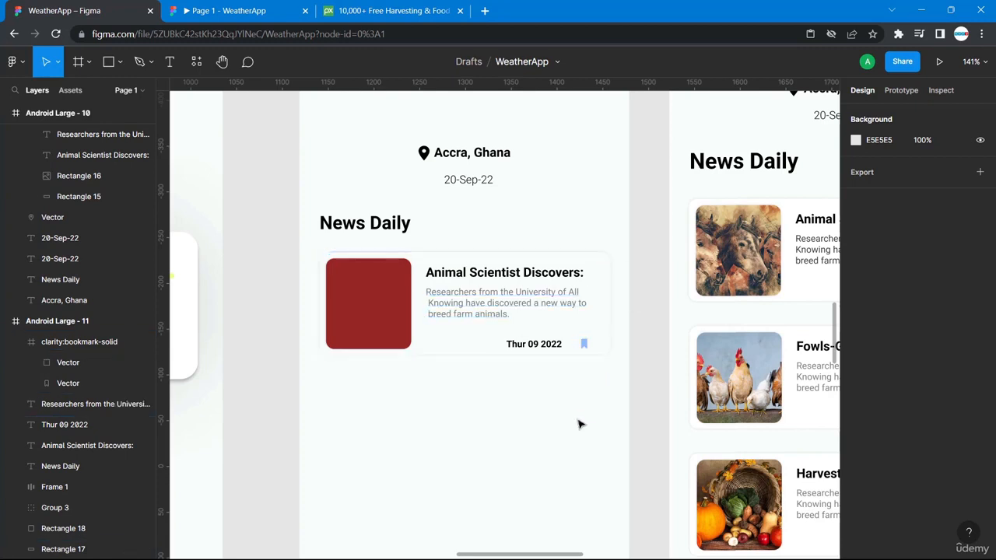
pyautogui.click(365, 10)
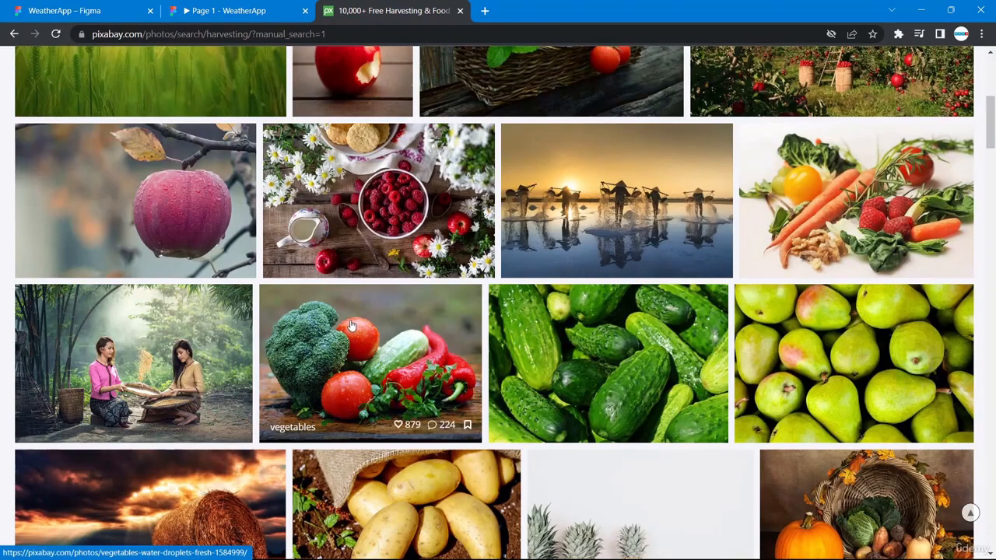
# - Search Pixabay for 'farm animals' and scroll through the results
pyautogui.scroll(5, 350, 325)
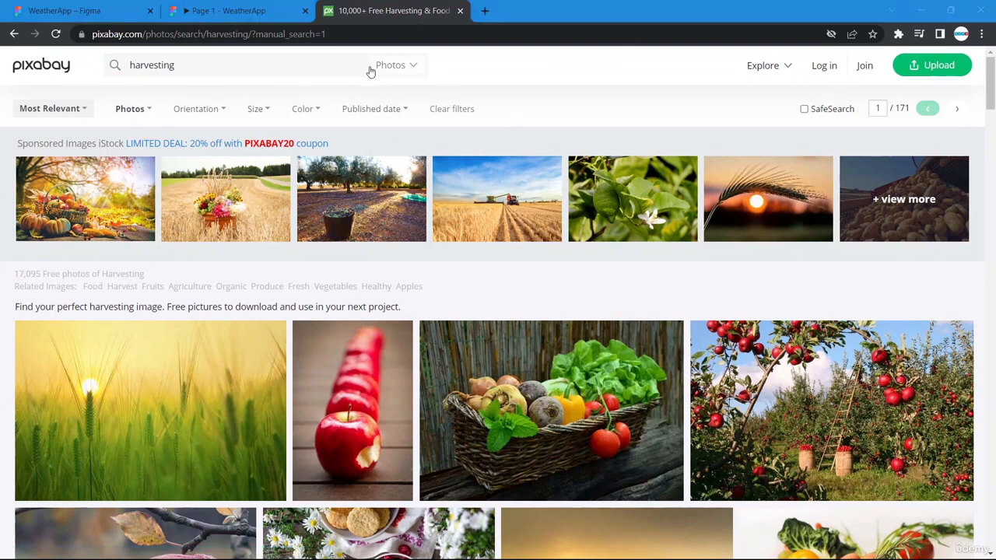
pyautogui.moveTo(187, 66); pyautogui.dragTo(74, 68)
pyautogui.write('f')
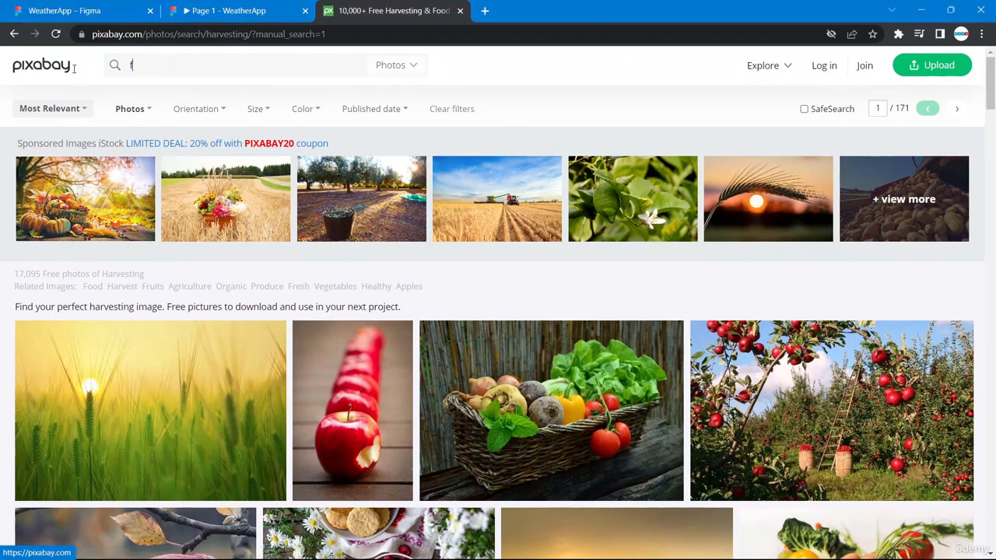
pyautogui.write('arm animals')
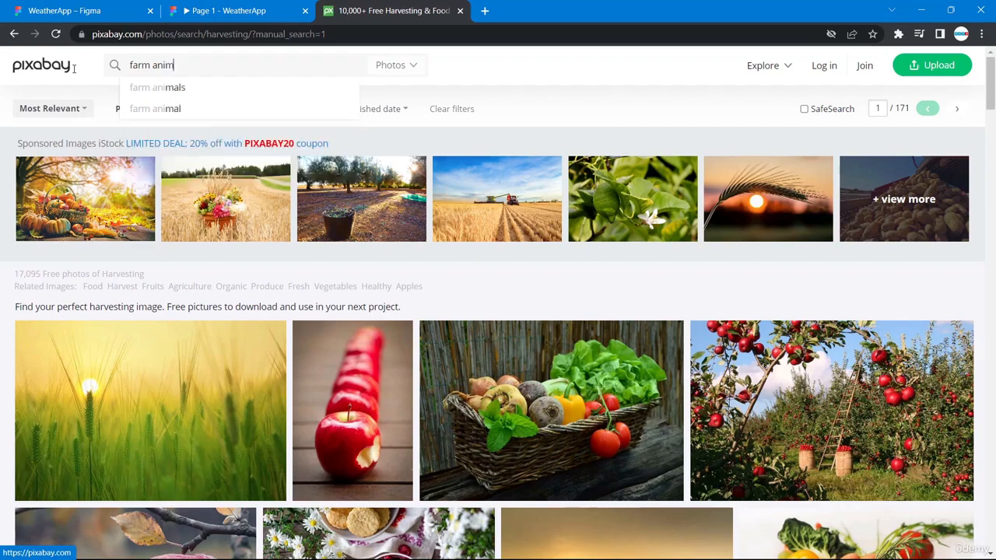
pyautogui.press('Return')
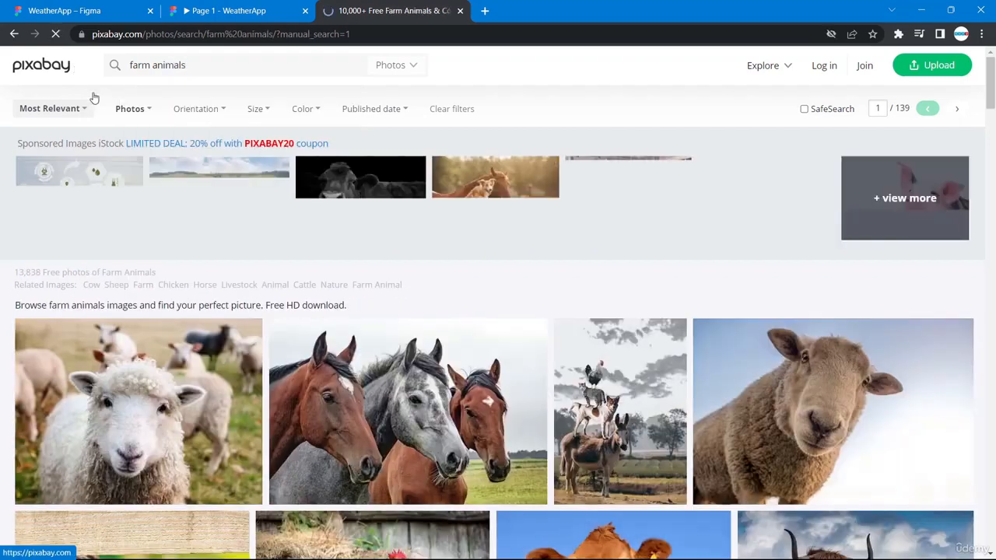
pyautogui.scroll(-5, 313, 454)
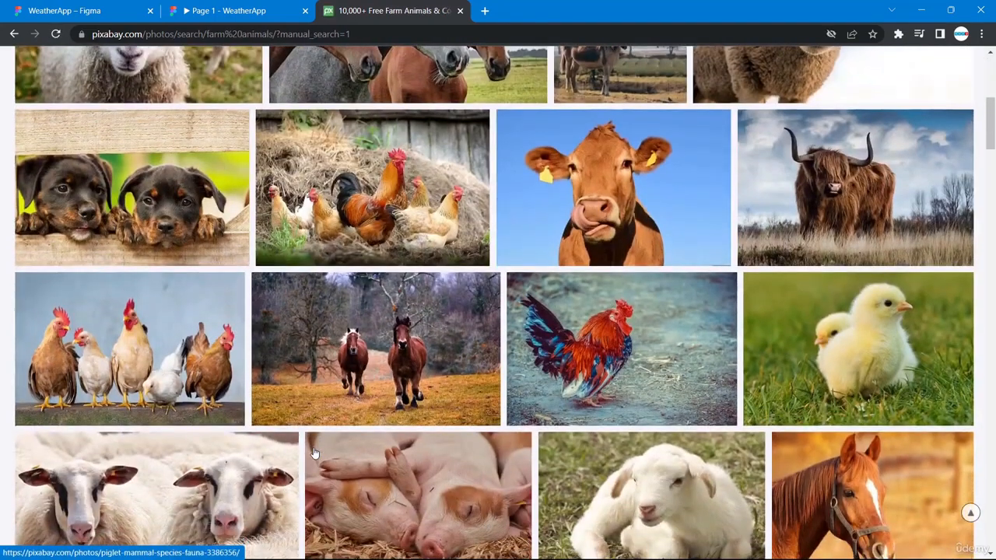
pyautogui.scroll(-1, 314, 454)
pyautogui.scroll(-1, 314, 454)
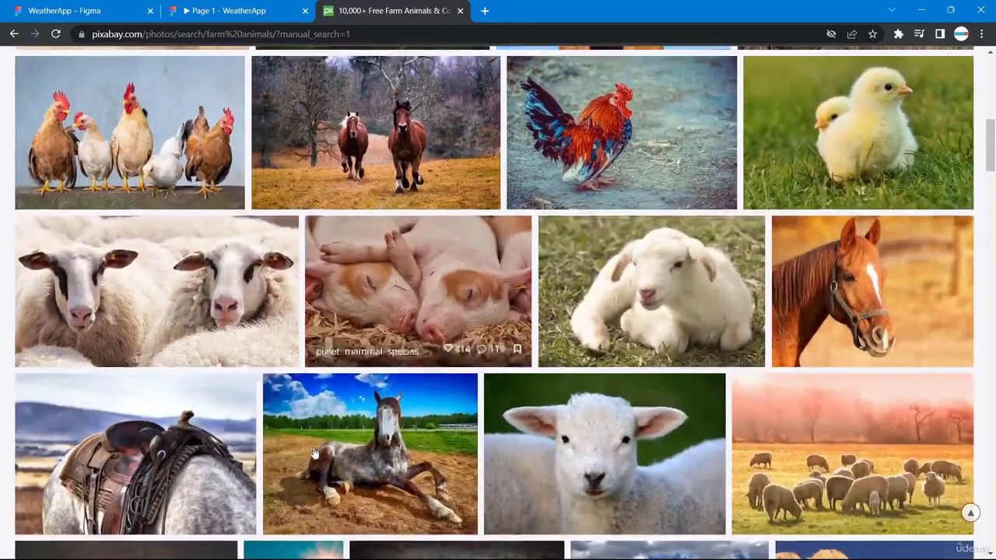
pyautogui.scroll(-6, 350, 440)
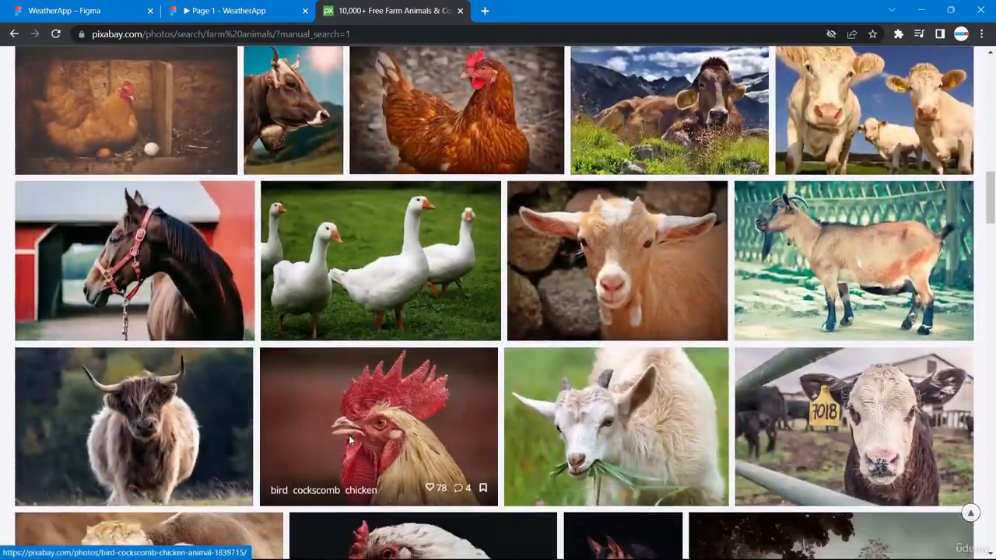
pyautogui.scroll(-8, 349, 435)
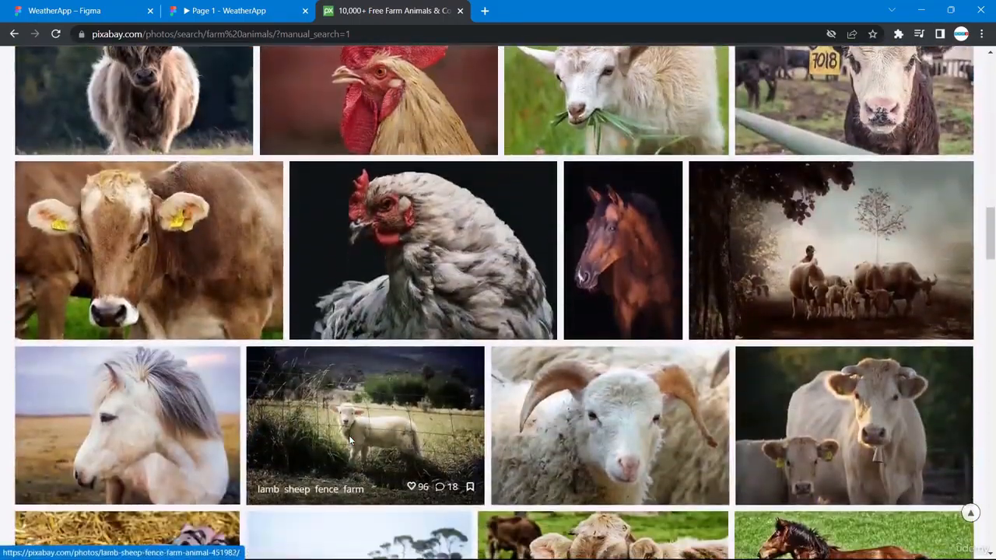
pyautogui.scroll(-7, 349, 438)
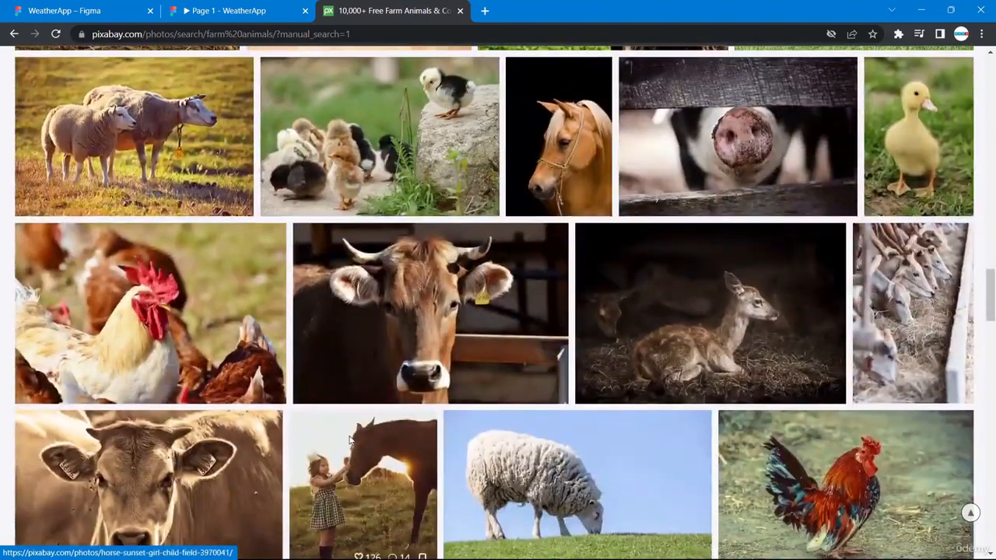
pyautogui.scroll(-5, 348, 435)
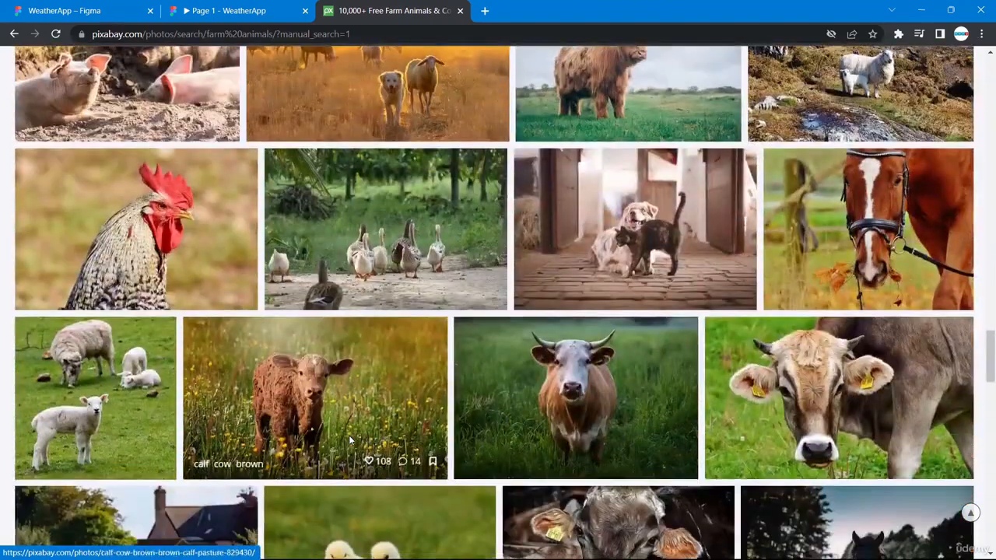
pyautogui.scroll(15, 349, 435)
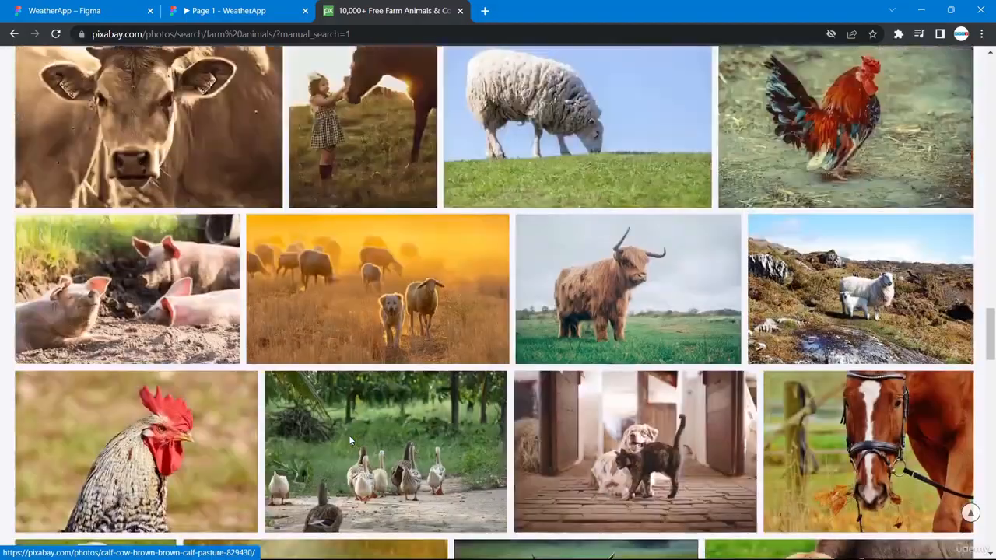
pyautogui.scroll(10, 350, 440)
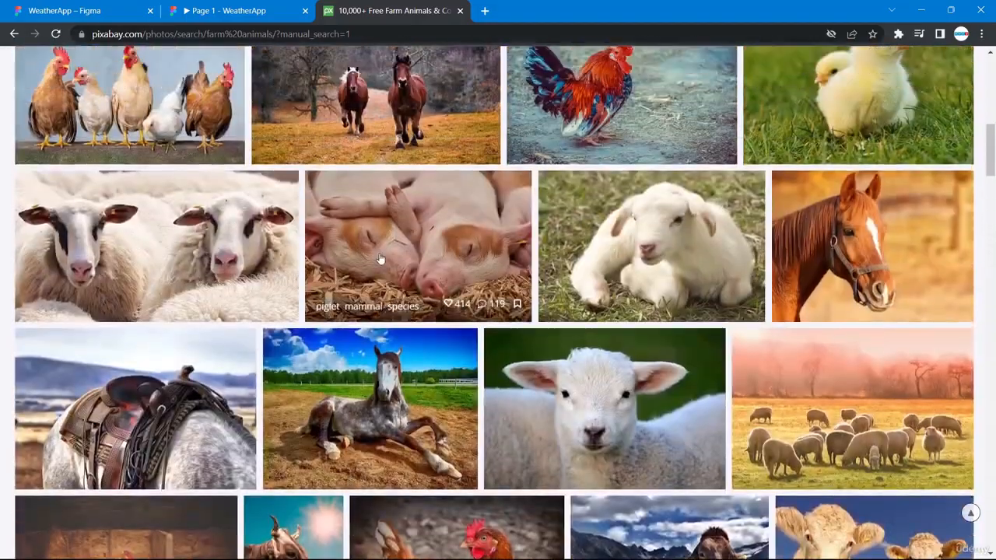
# - Copy the sleeping piglets photo, open its page, and return to the WeatherApp file in Figma
pyautogui.rightClick(380, 258)
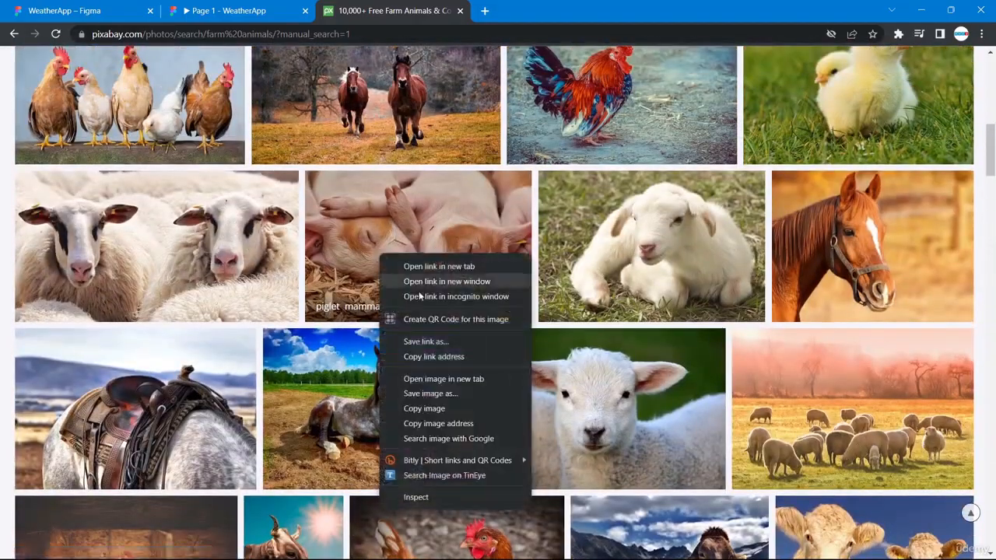
pyautogui.click(430, 409)
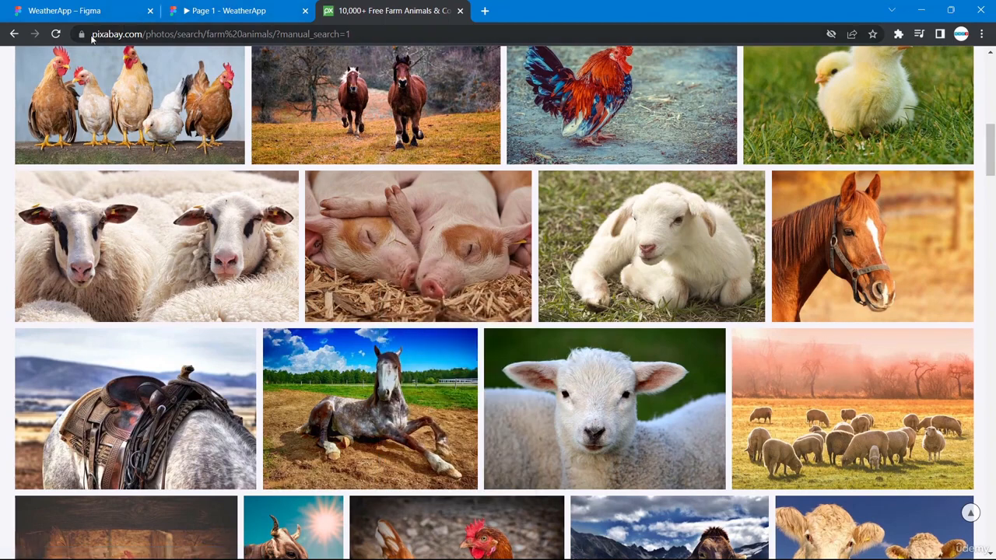
pyautogui.moveTo(146, 34); pyautogui.dragTo(87, 34)
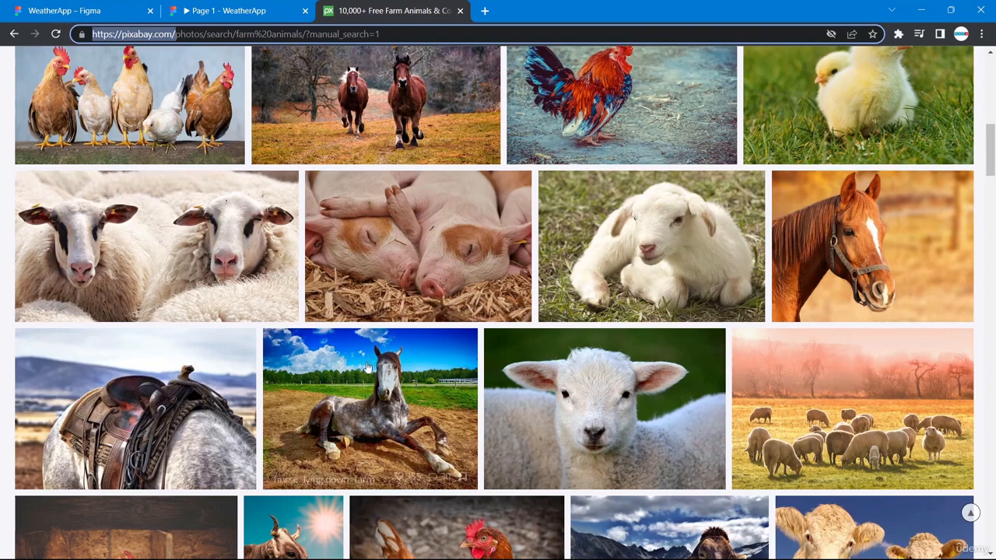
pyautogui.click(402, 252)
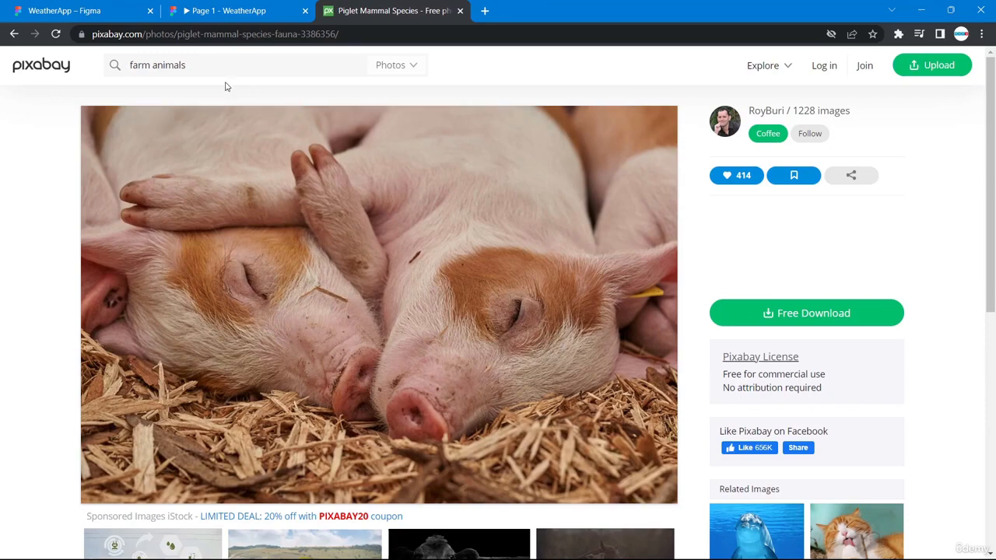
pyautogui.click(113, 10)
pyautogui.click(378, 309)
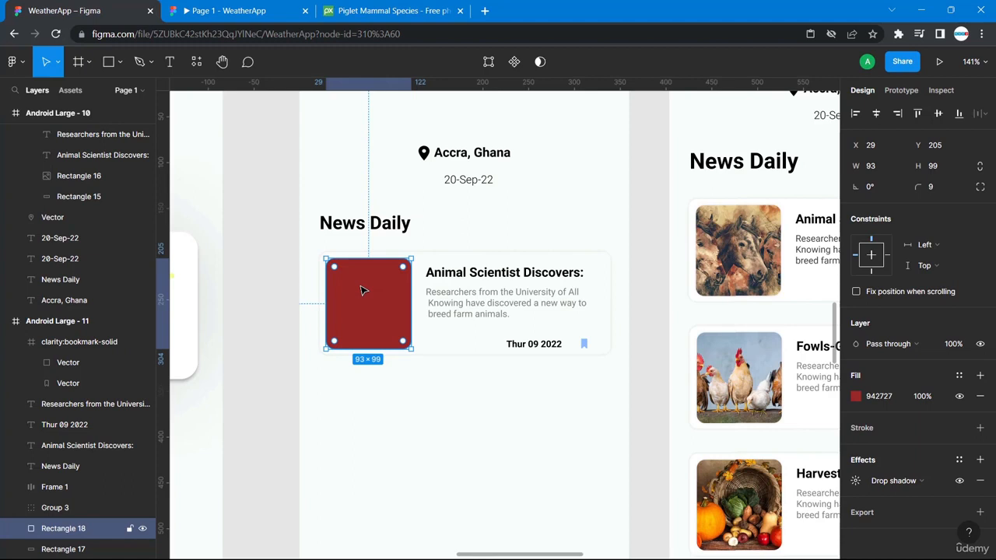
# - Paste the piglets photo over the red Rectangle 18 placeholder and marquee-select the whole card
pyautogui.rightClick(362, 291)
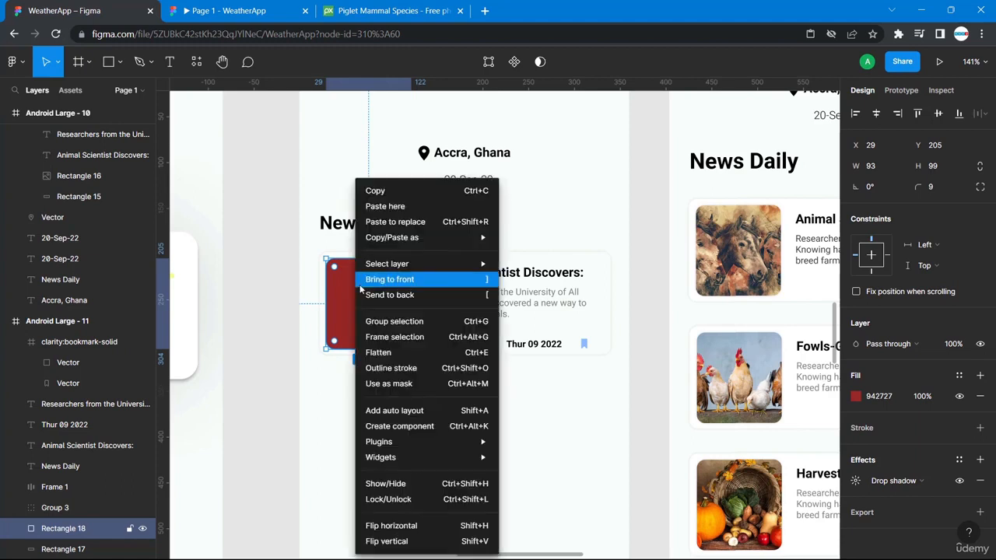
pyautogui.click(388, 207)
pyautogui.click(385, 454)
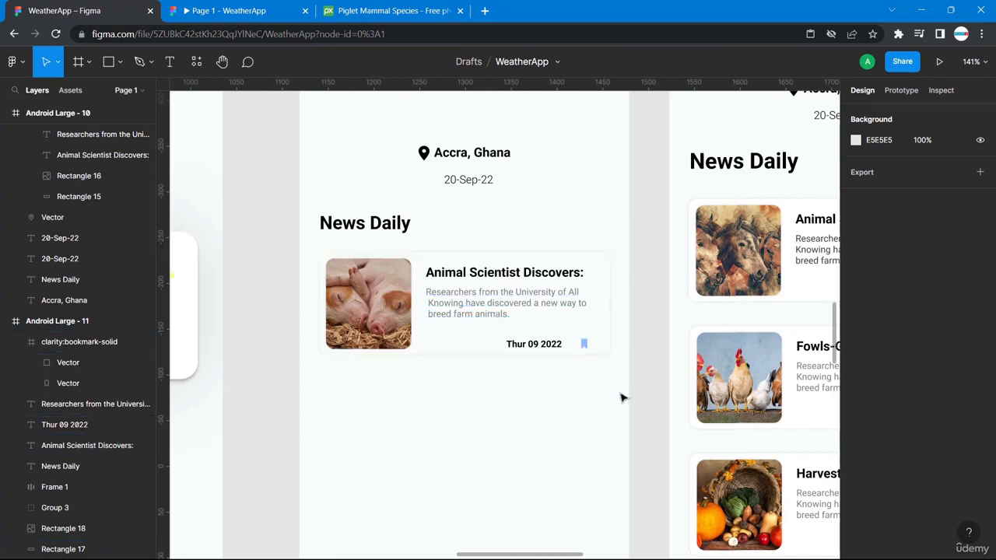
pyautogui.moveTo(621, 392); pyautogui.dragTo(312, 251)
# - Group the news card's elements and paste a copy below the original
pyautogui.hotkey('ctrl', 'g')
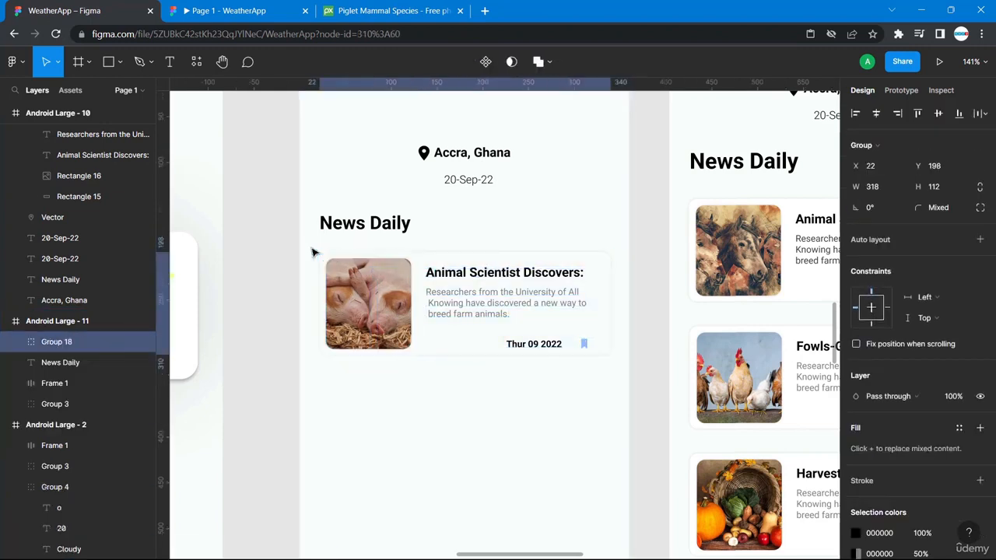
pyautogui.scroll(-5, 415, 255)
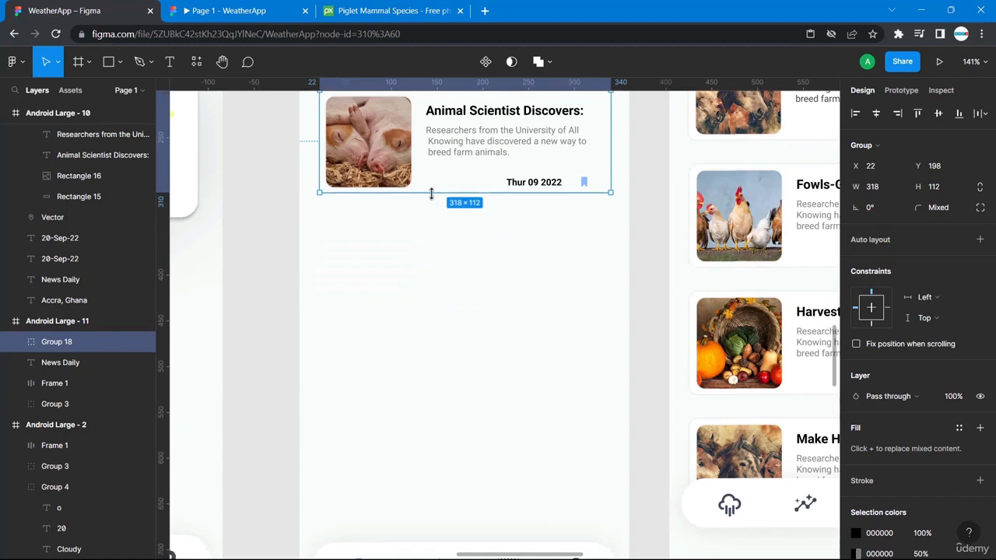
pyautogui.hotkey('ctrl', 'v')
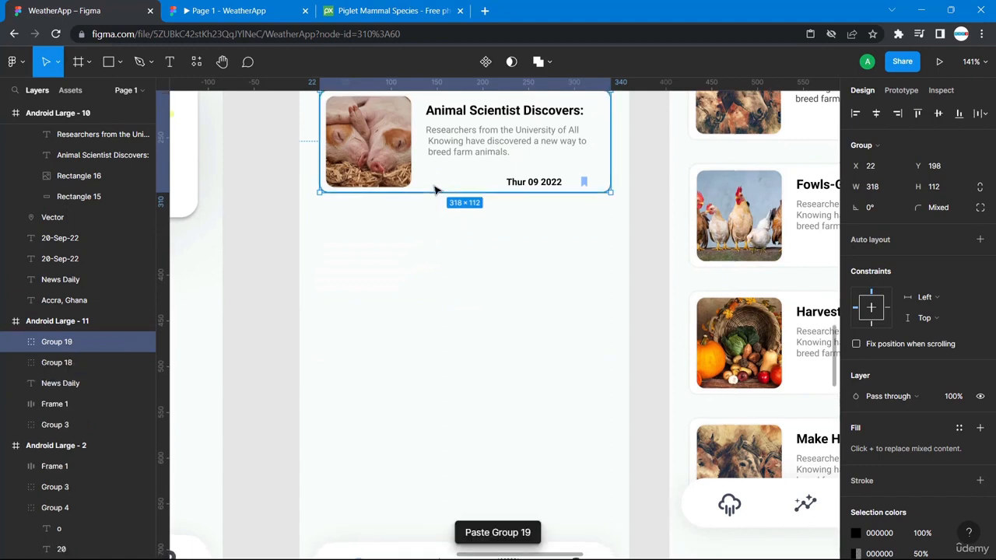
pyautogui.moveTo(446, 178); pyautogui.dragTo(473, 310)
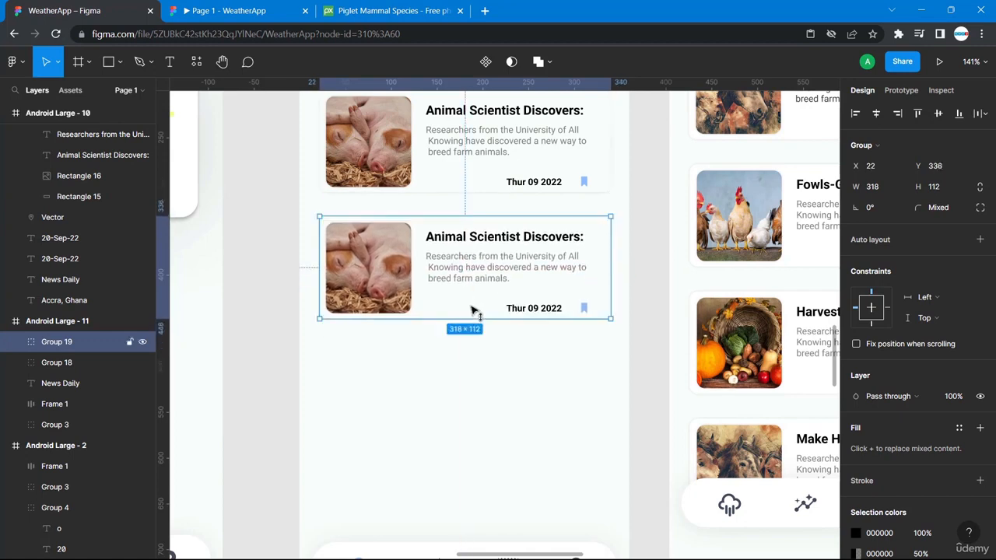
# - Nudge the lower card 1 px down so its spacing below the upper card matches
pyautogui.scroll(3, 471, 296)
pyautogui.click(472, 286)
pyautogui.press('shift')
pyautogui.press('shift')
pyautogui.press('shift')
pyautogui.press('shift')
pyautogui.press('shift')
pyautogui.click(362, 67)
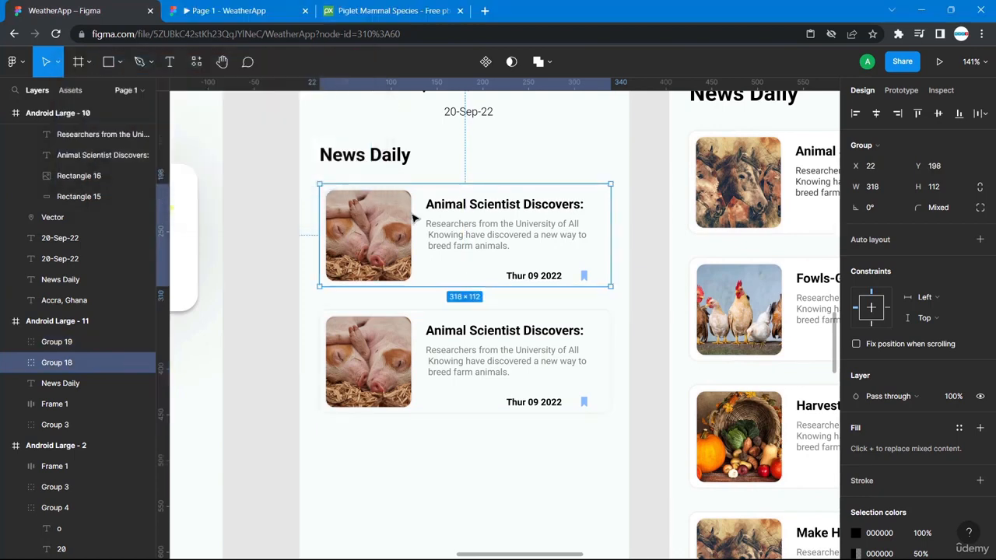
pyautogui.click(430, 319)
pyautogui.press('alt')
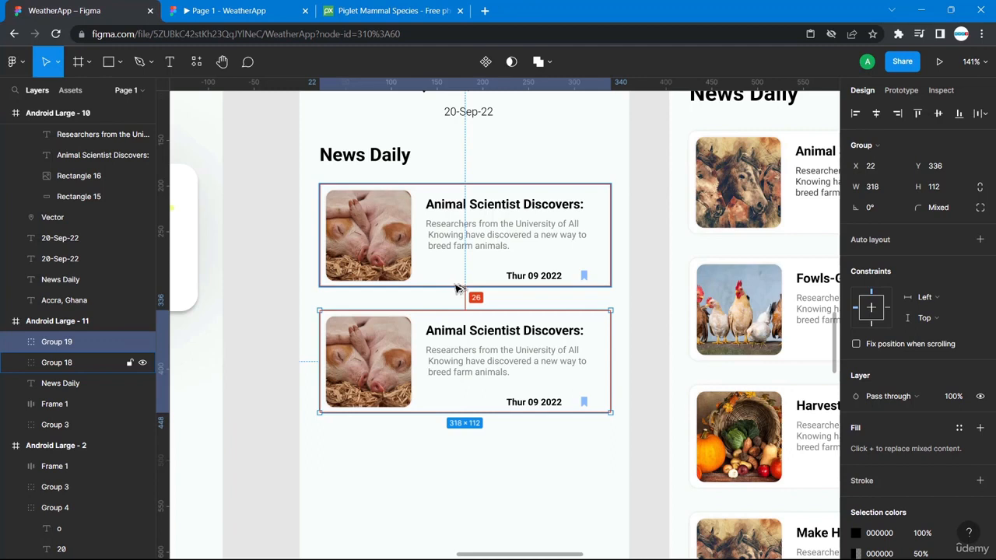
pyautogui.press('Down')
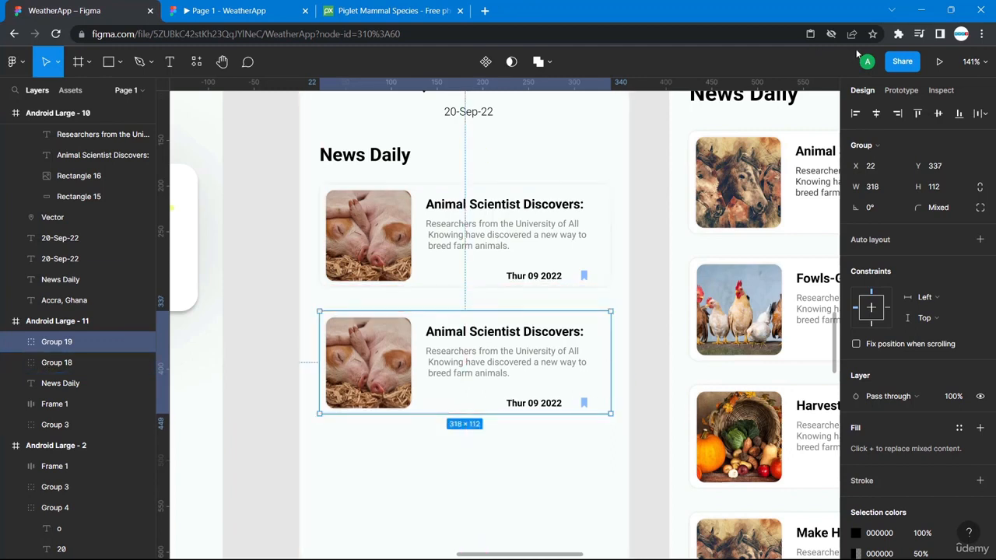
pyautogui.doubleClick(462, 336)
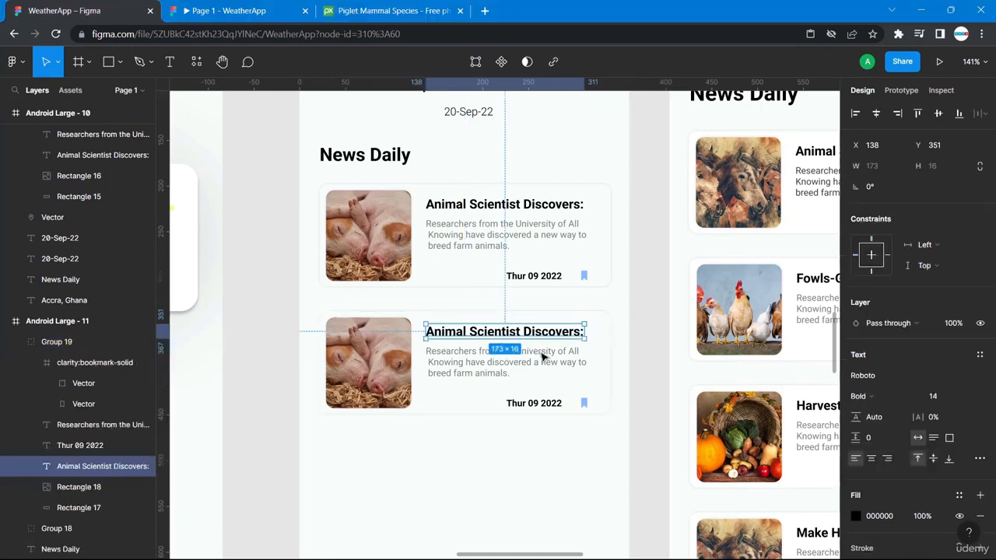
pyautogui.click(640, 485)
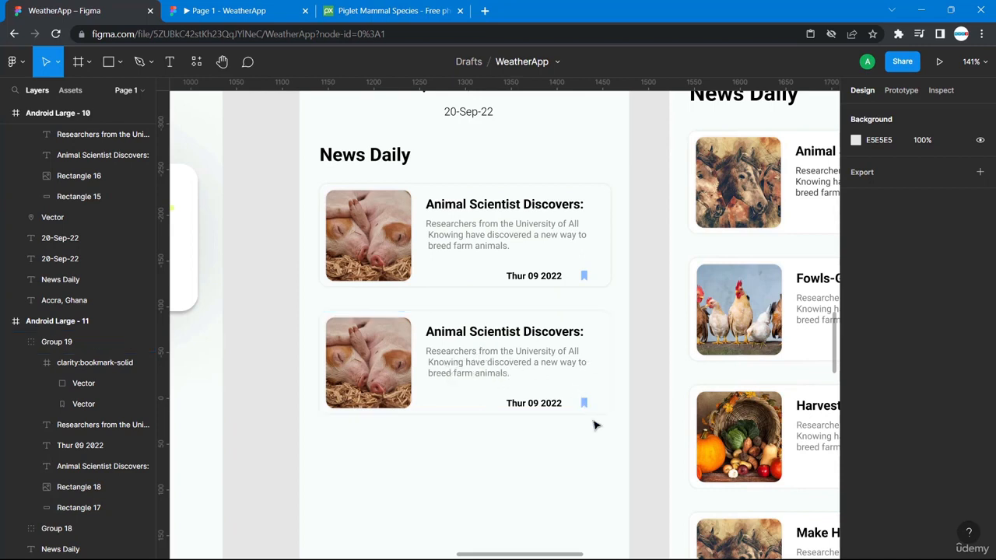
pyautogui.scroll(-2, 594, 423)
# - Recolour the second news card's bookmark icon to the dark grey document colour 414B5A
pyautogui.keyDown('ctrl'); pyautogui.click(584, 344); pyautogui.keyUp('ctrl')
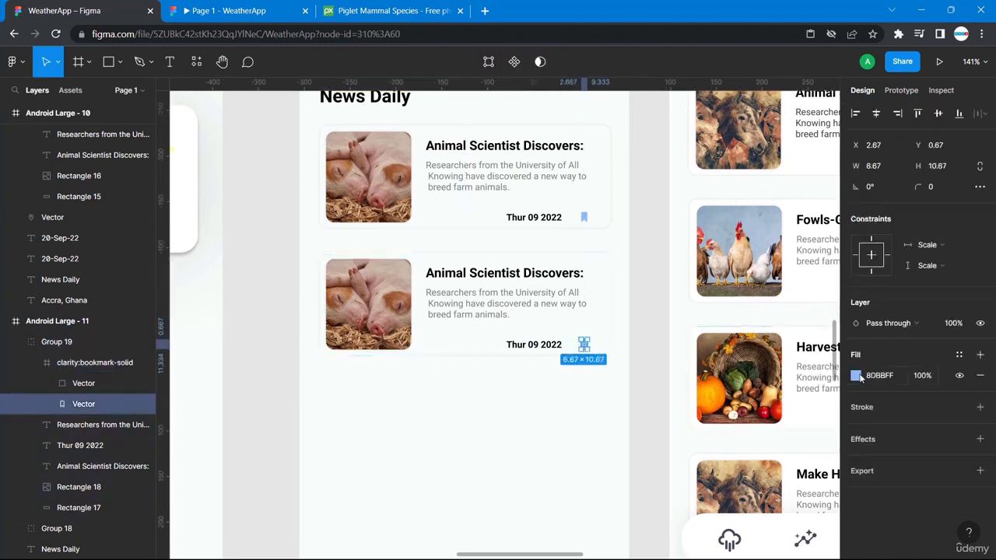
pyautogui.click(856, 376)
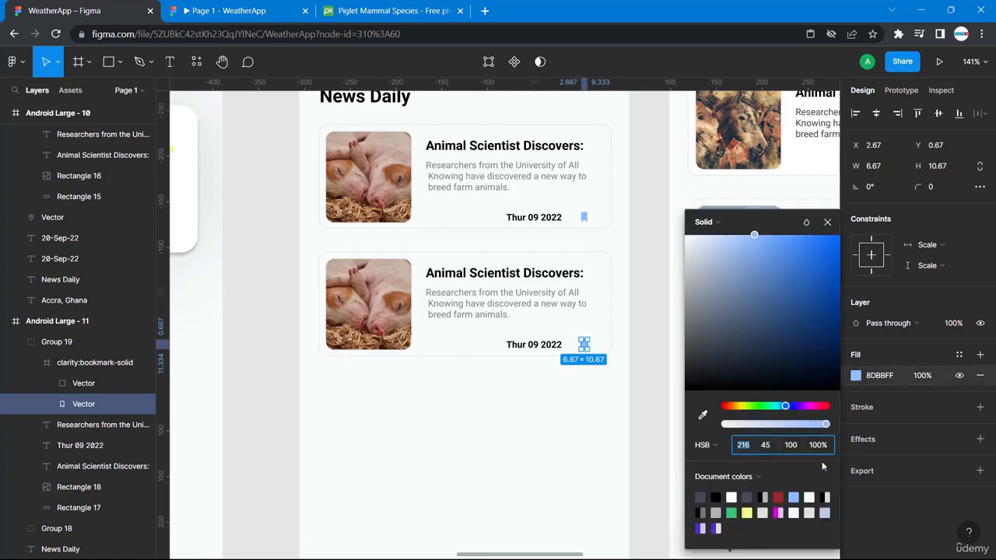
pyautogui.click(705, 498)
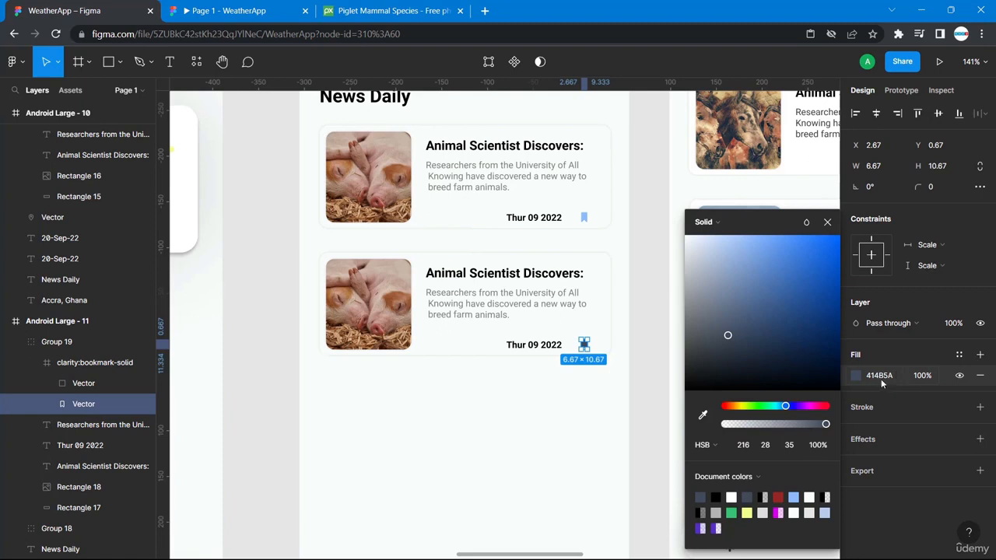
pyautogui.click(588, 398)
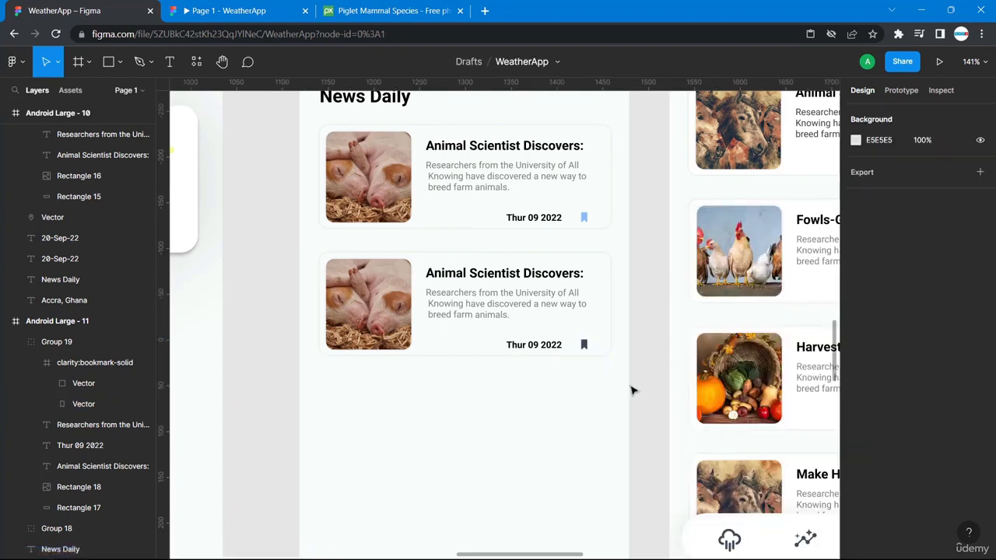
pyautogui.click(574, 354)
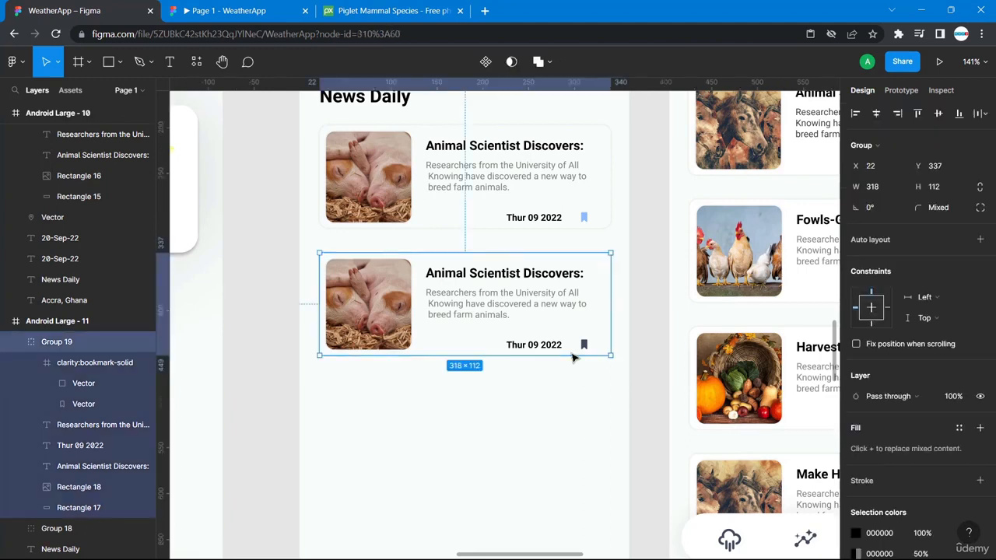
# - Duplicate the news card and place the copies below the second card
pyautogui.hotkey('ctrl', 'd')
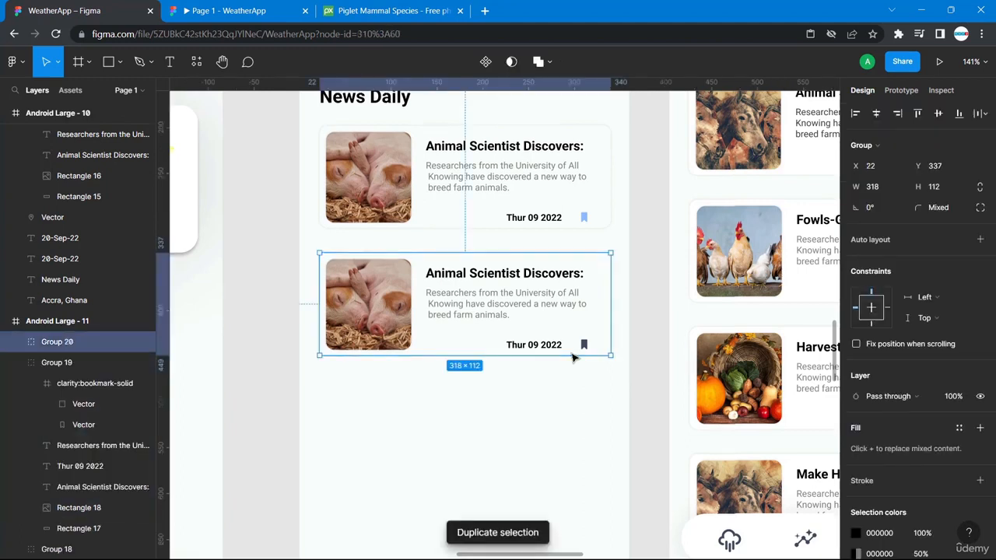
pyautogui.moveTo(579, 327); pyautogui.dragTo(580, 457)
pyautogui.scroll(-5, 579, 458)
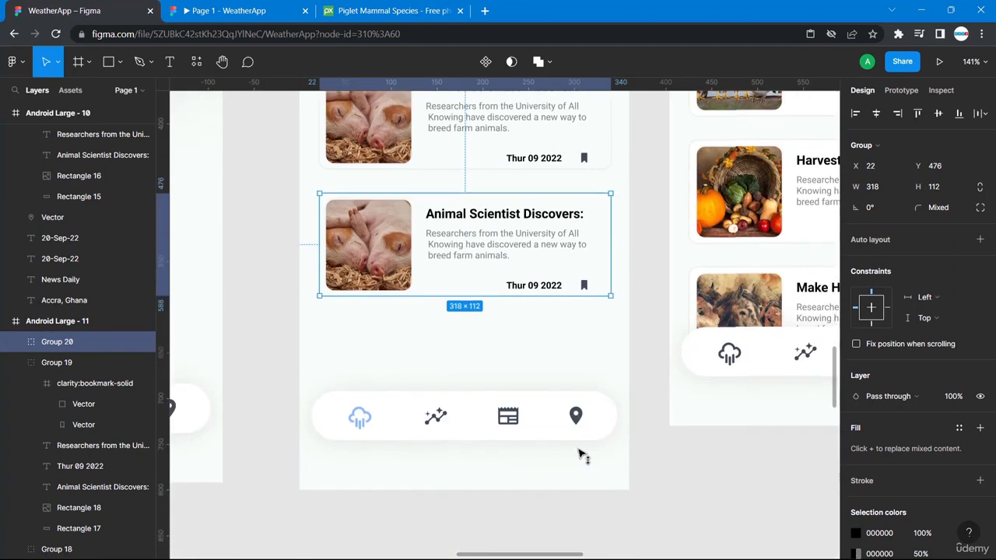
pyautogui.hotkey('ctrl', 'd')
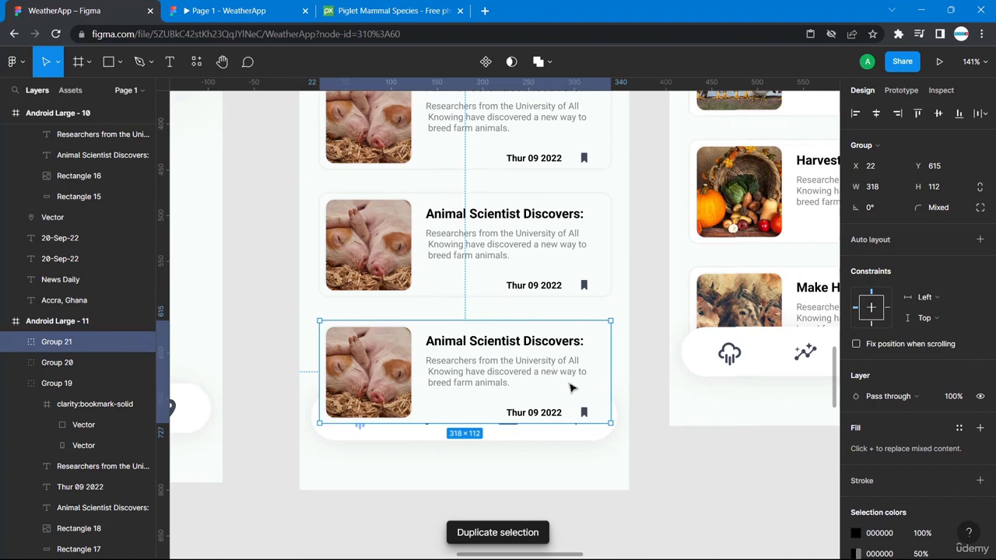
pyautogui.moveTo(571, 376); pyautogui.dragTo(569, 401)
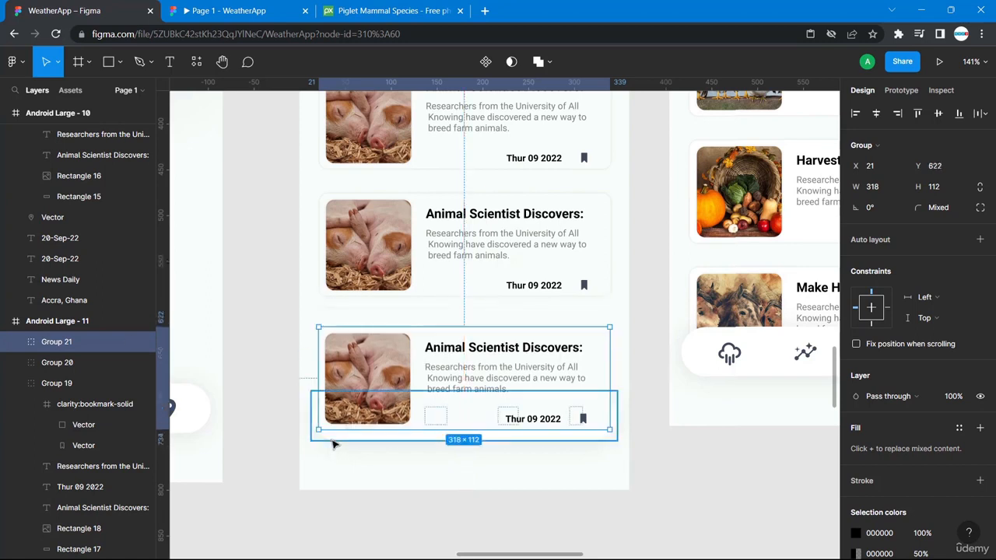
# - Bring the bottom navigation bar in front of the cards and nudge the third card up
pyautogui.hotkey('shift', 'a')
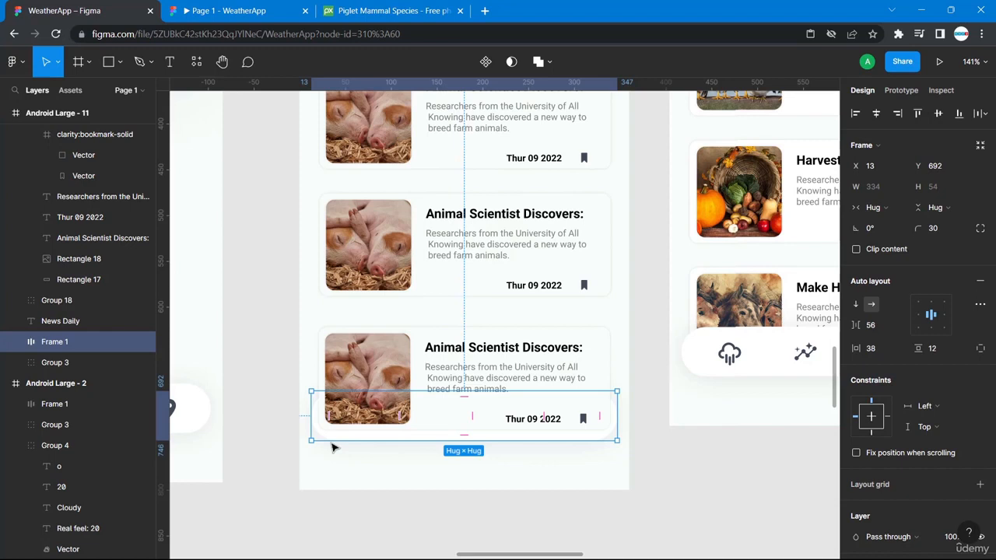
pyautogui.rightClick(331, 438)
pyautogui.moveTo(335, 441)
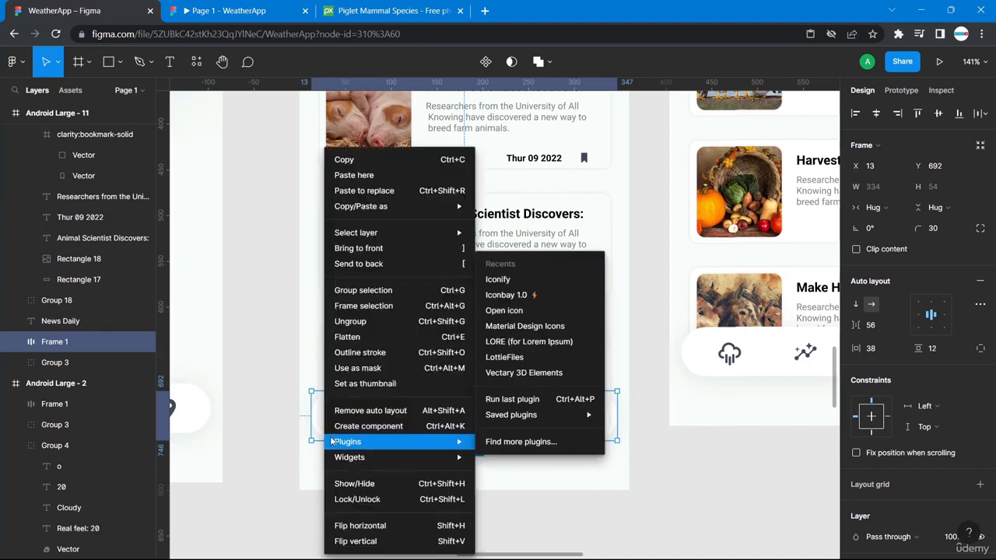
pyautogui.click(376, 248)
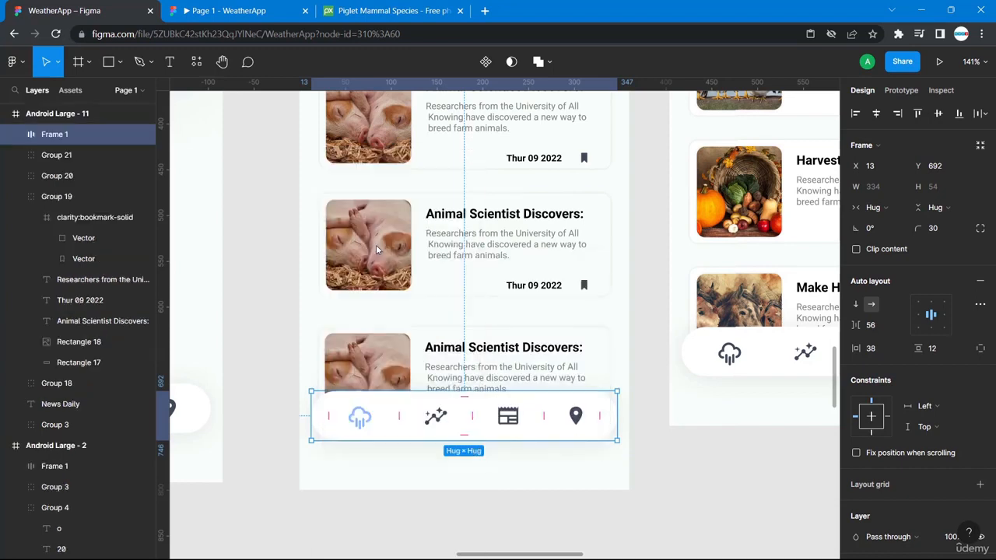
pyautogui.click(675, 519)
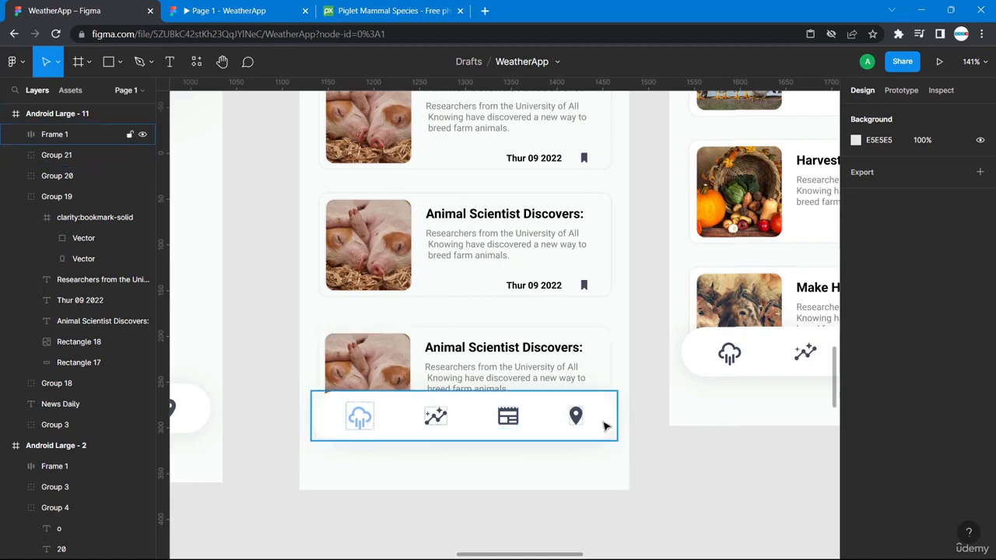
pyautogui.moveTo(591, 354); pyautogui.dragTo(590, 347)
pyautogui.click(642, 456)
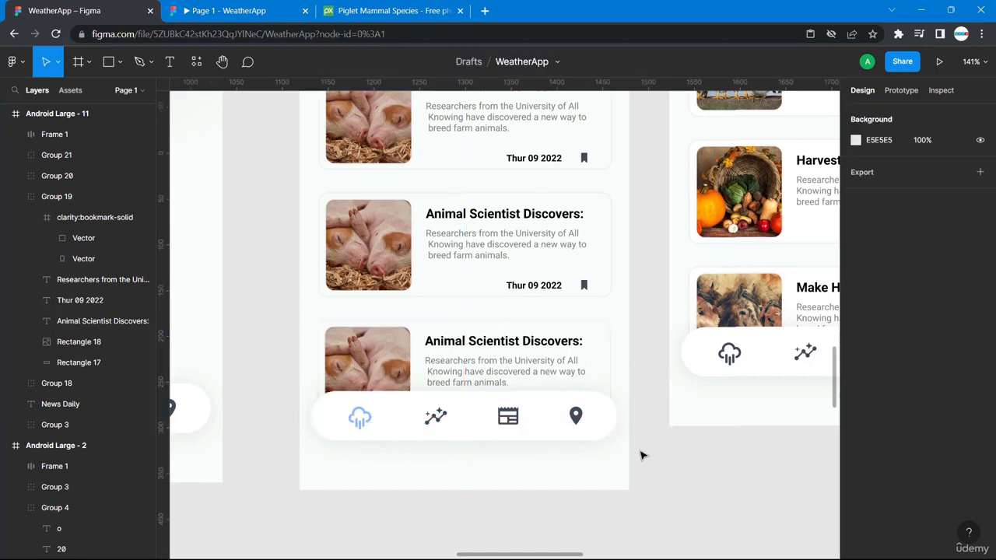
pyautogui.scroll(5, 642, 456)
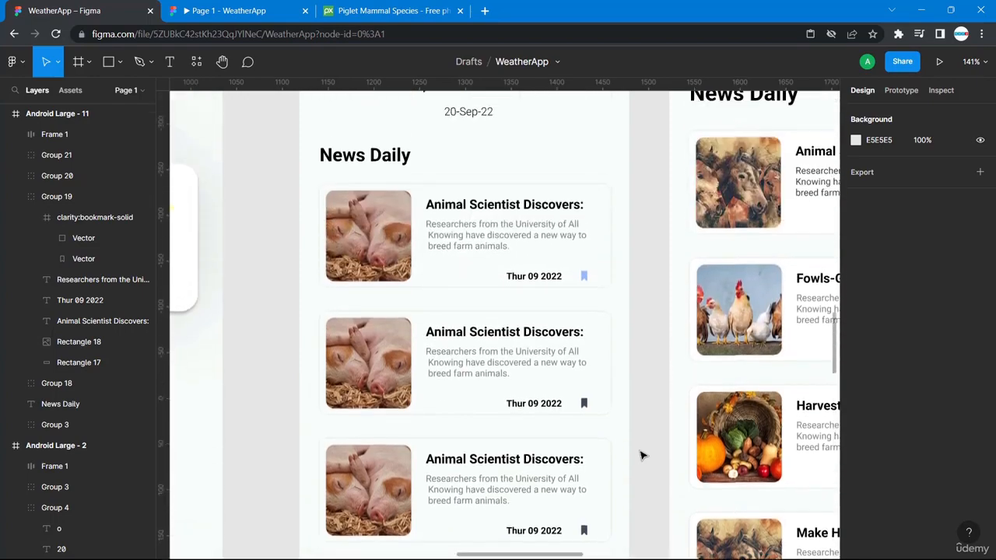
# - Go back from the piglet photo page to the Pixabay harvesting search results
pyautogui.click(400, 8)
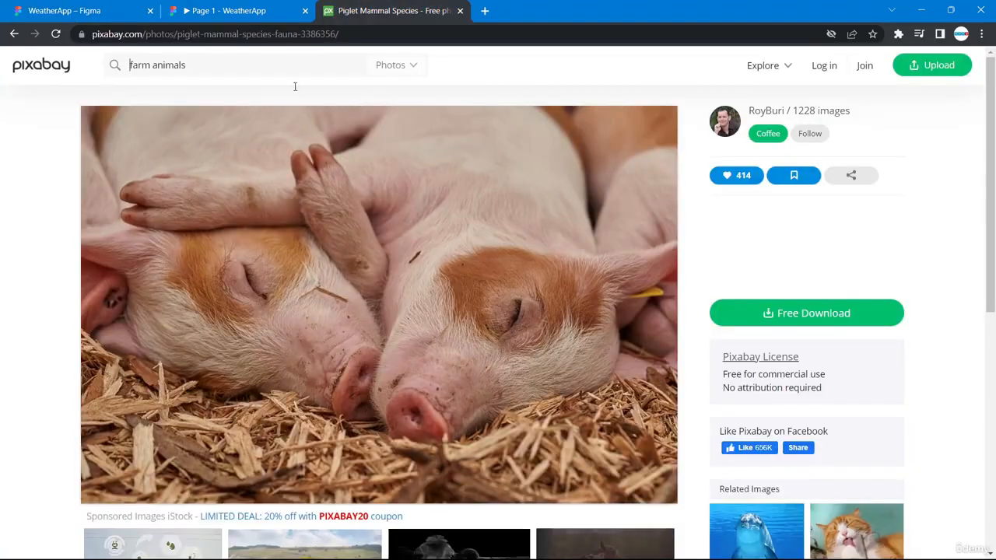
pyautogui.scroll(-6, 262, 148)
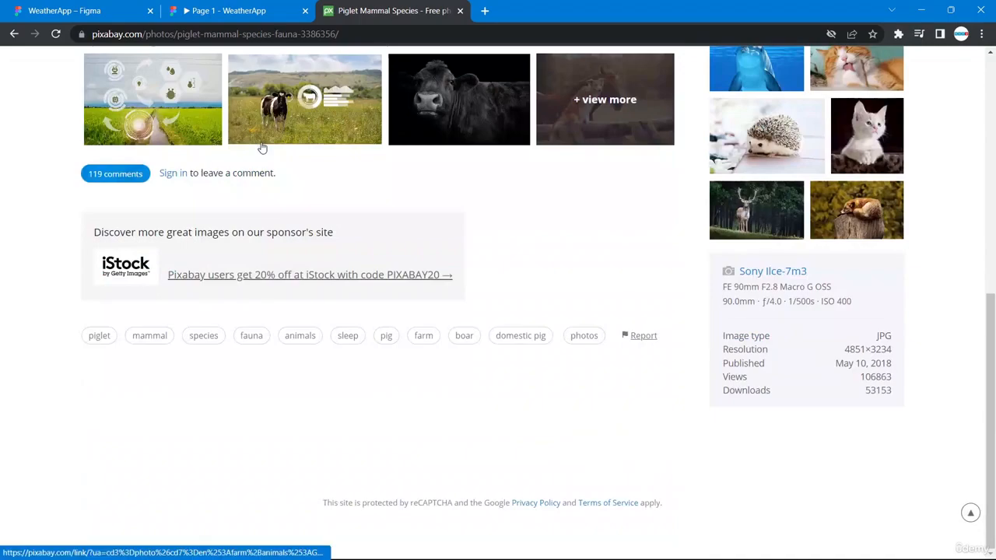
pyautogui.scroll(3, 374, 234)
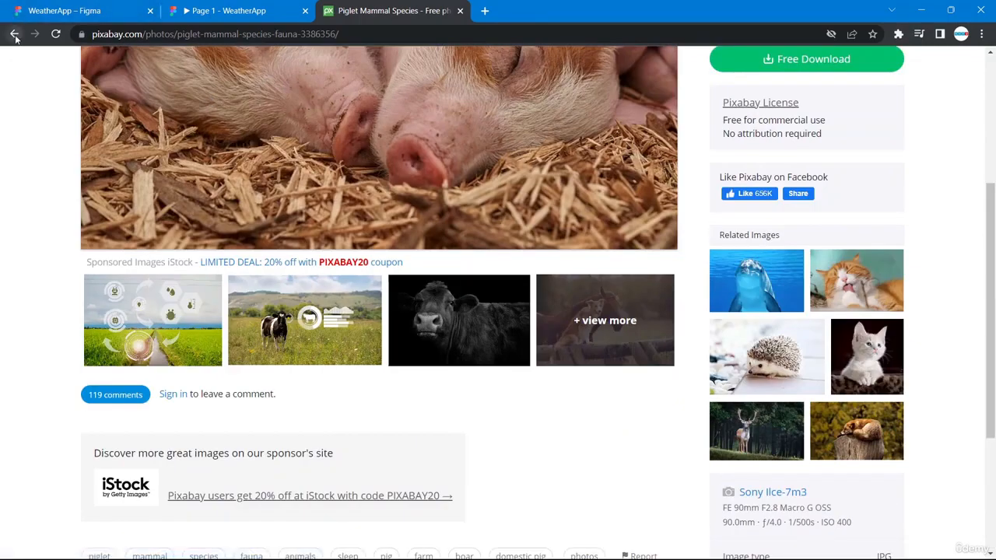
pyautogui.click(14, 34)
pyautogui.click(14, 34)
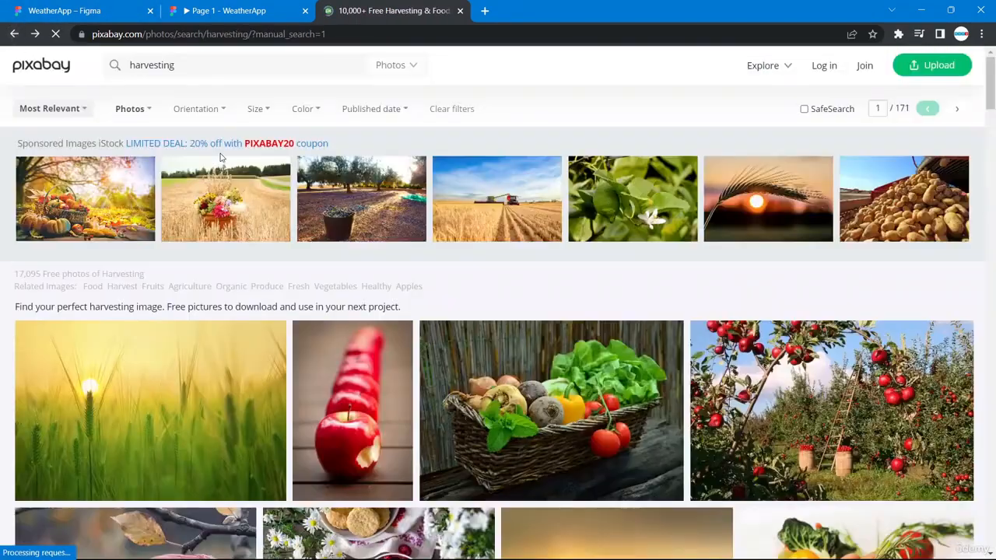
pyautogui.scroll(-2, 444, 382)
# - Copy the vegetables basket photo from the harvesting results
pyautogui.rightClick(571, 276)
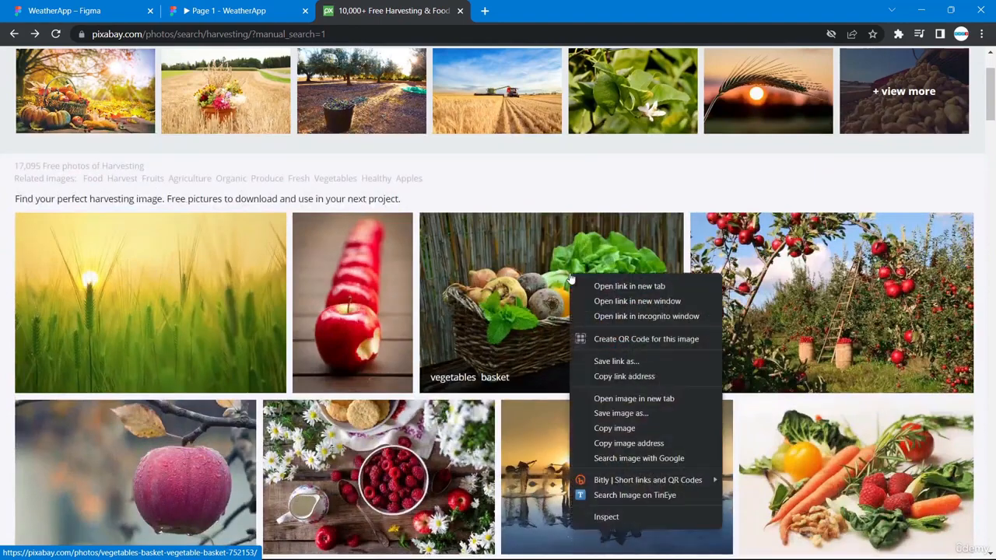
pyautogui.click(616, 428)
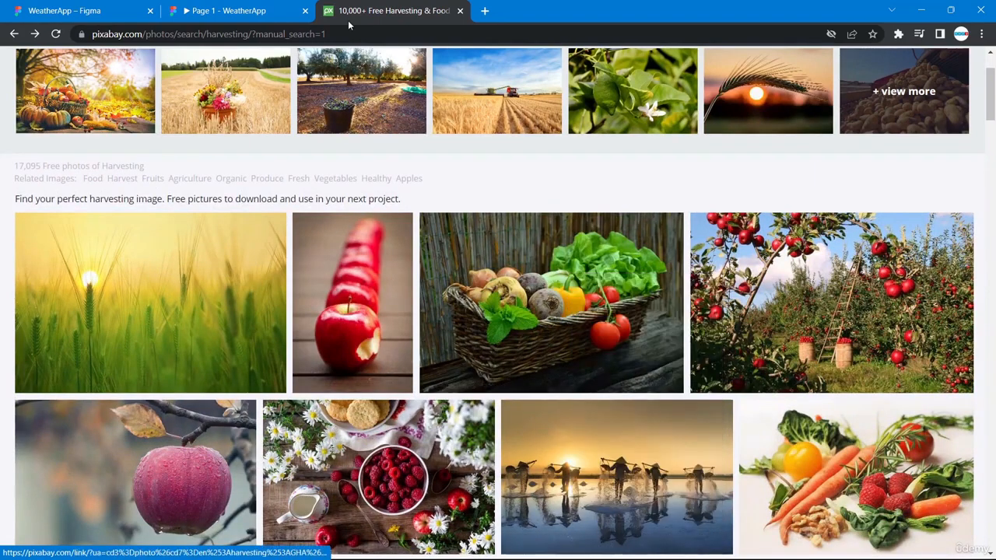
pyautogui.rightClick(545, 310)
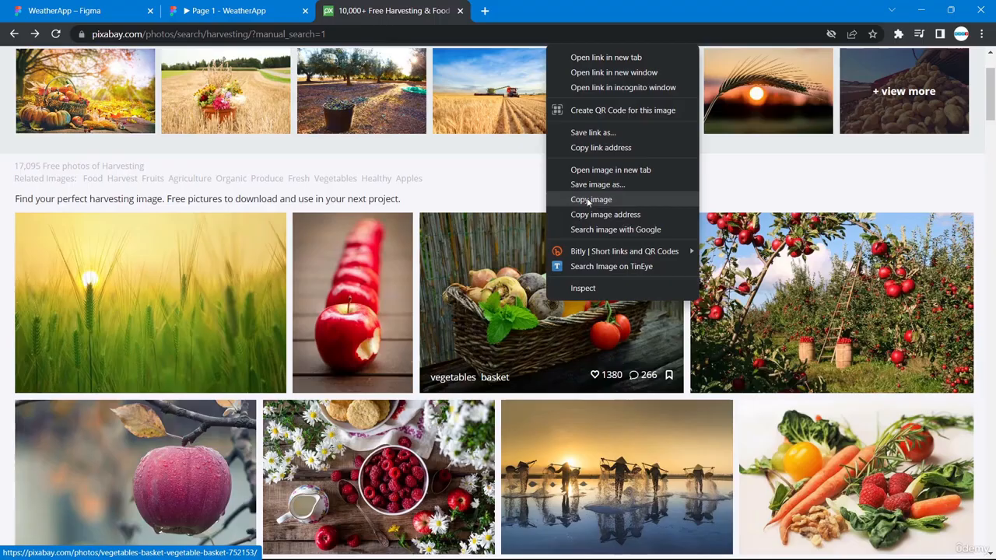
pyautogui.click(69, 9)
# - Paste the vegetables basket photo over the second card's piglet image
pyautogui.click(379, 346)
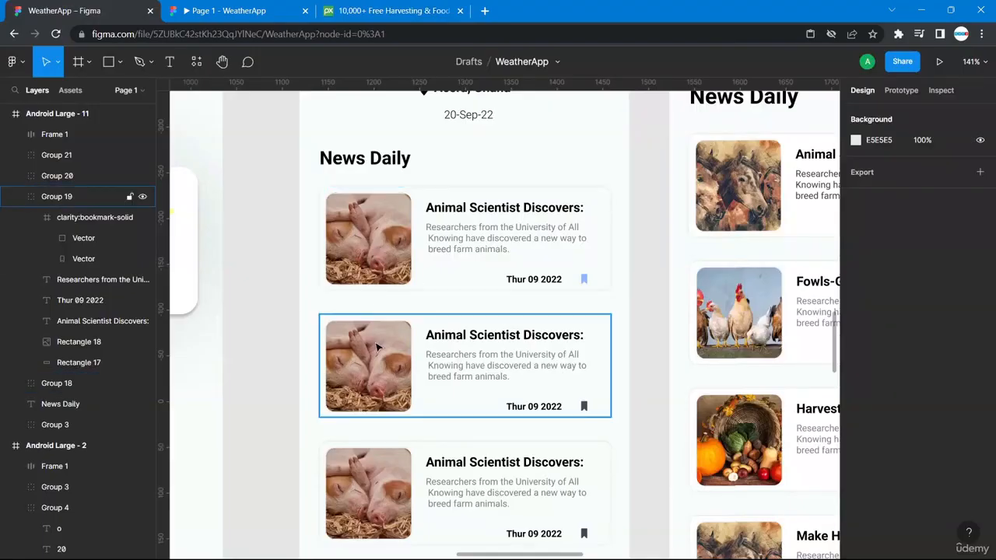
pyautogui.doubleClick(377, 346)
pyautogui.rightClick(377, 347)
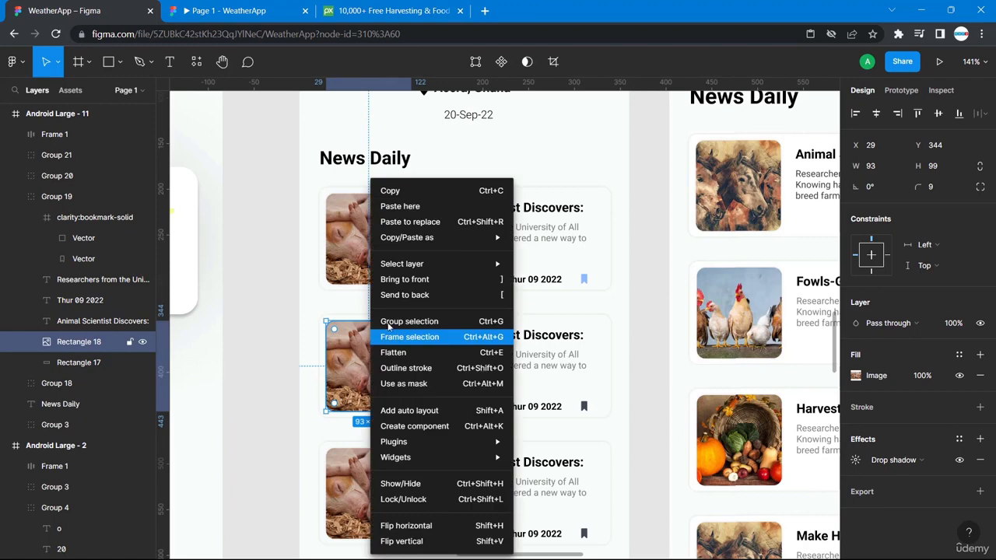
pyautogui.click(400, 207)
pyautogui.click(269, 351)
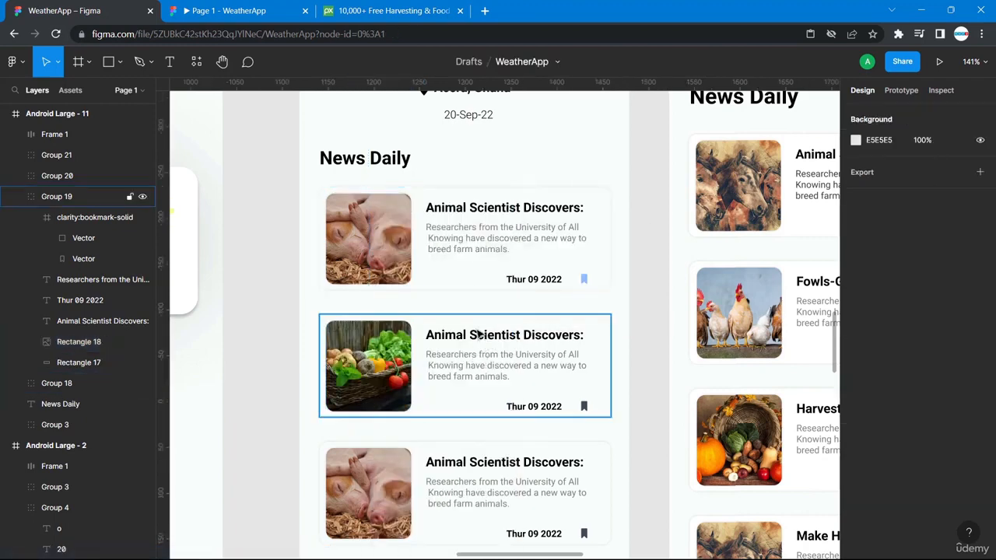
pyautogui.click(362, 10)
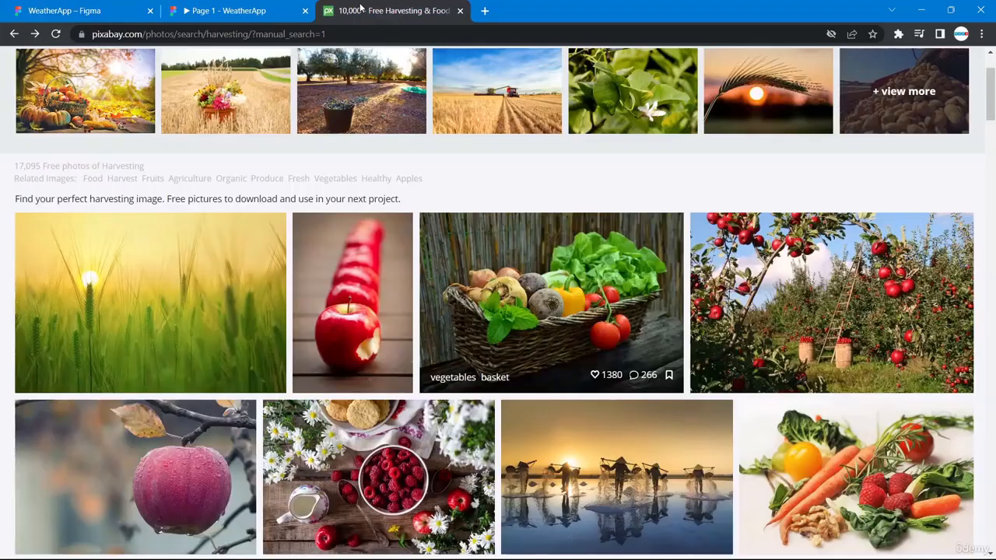
# - Copy the buffalo farmer photo from further down the harvesting results
pyautogui.scroll(-8, 586, 399)
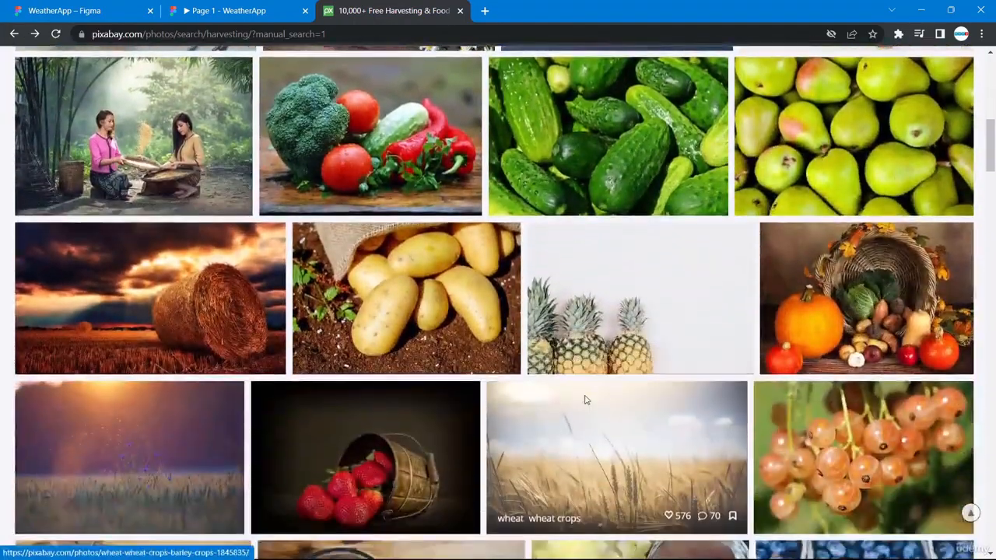
pyautogui.scroll(-4, 586, 399)
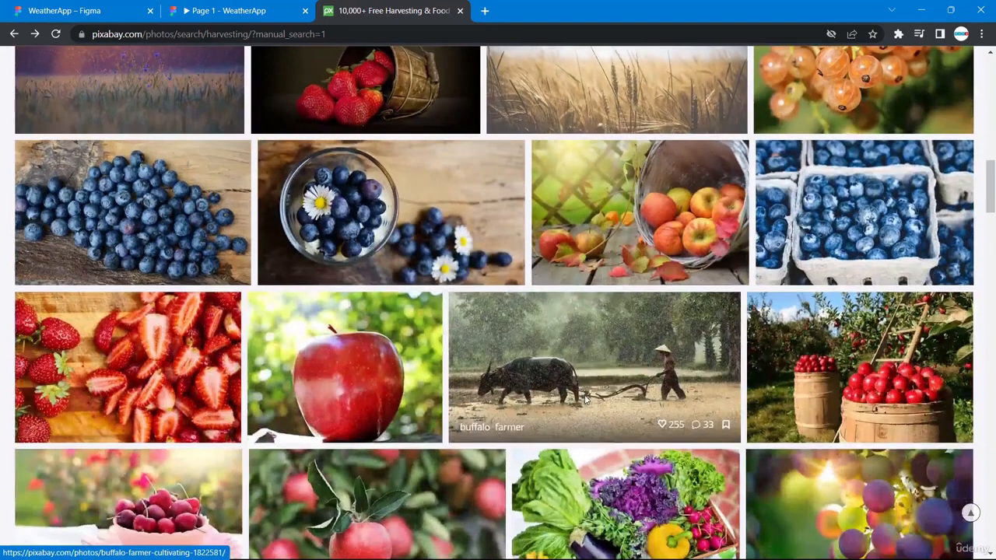
pyautogui.rightClick(583, 361)
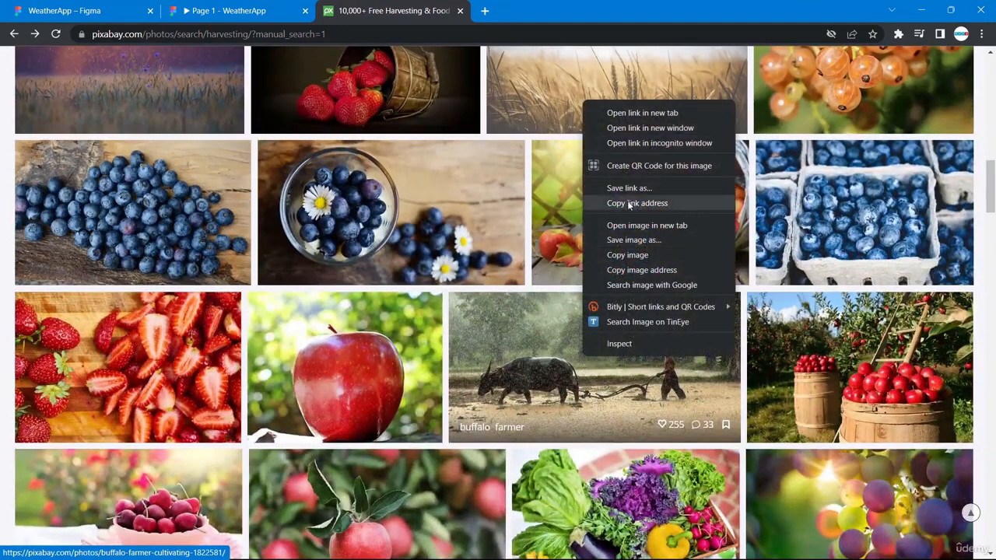
pyautogui.click(636, 255)
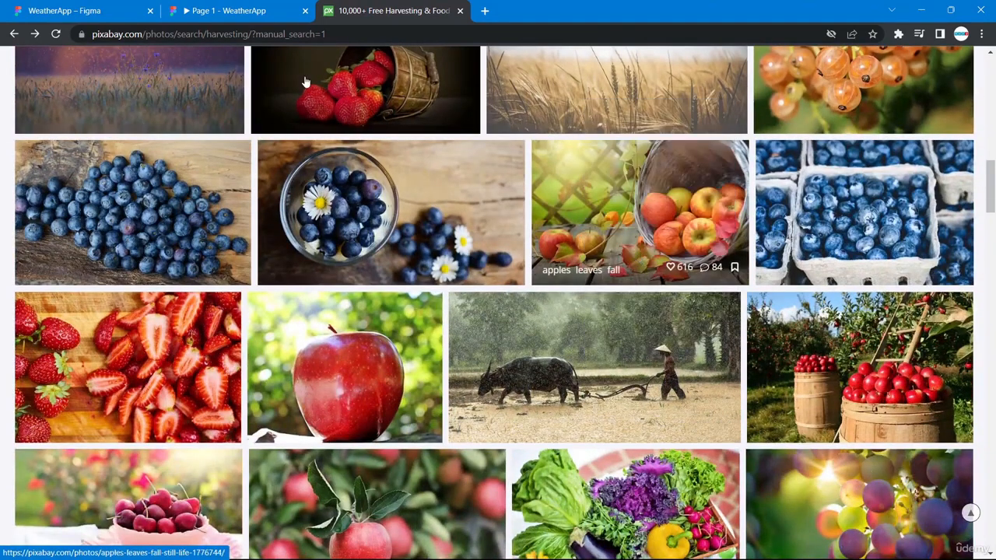
pyautogui.click(96, 11)
# - Paste the buffalo farmer photo into the third news card's image slot
pyautogui.scroll(-3, 378, 420)
pyautogui.click(371, 383)
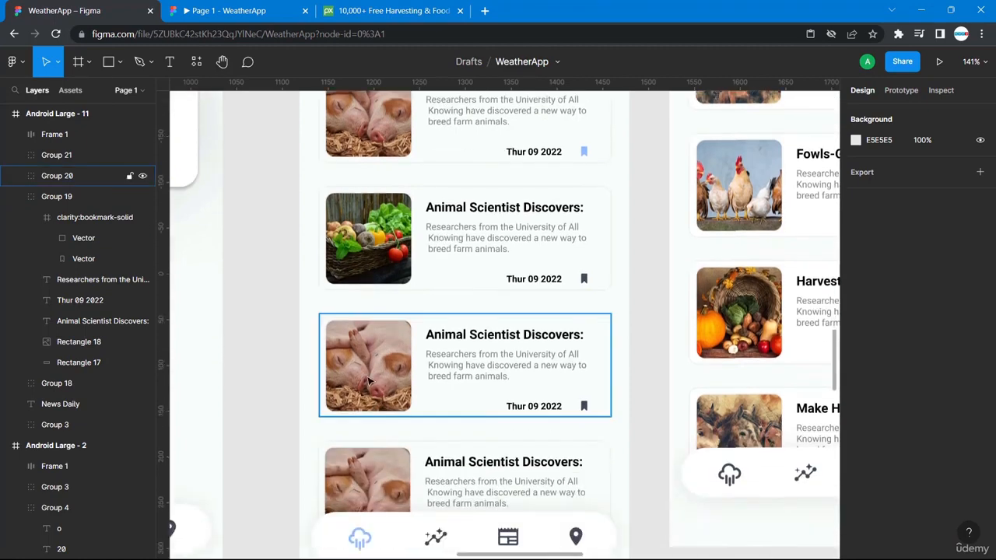
pyautogui.click(369, 380)
pyautogui.rightClick(365, 355)
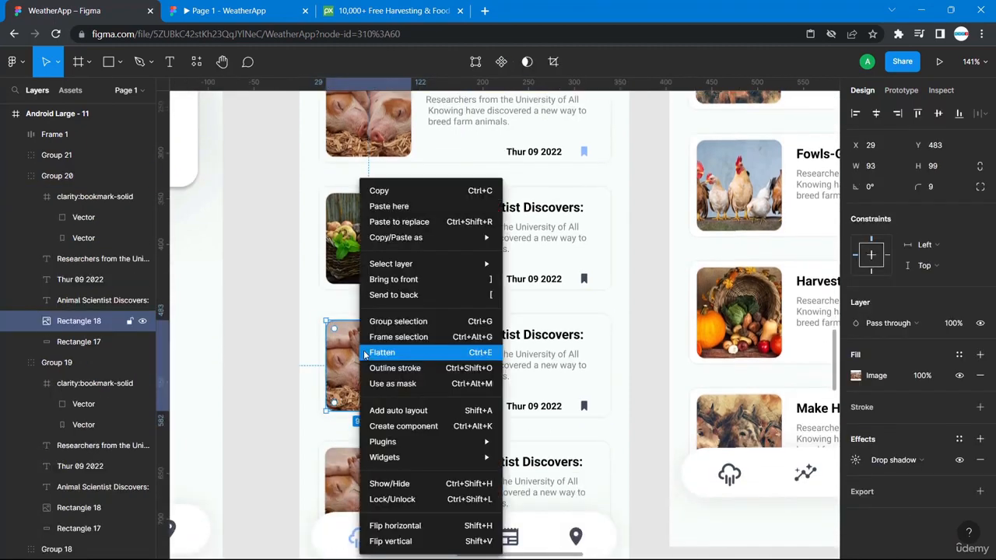
pyautogui.click(386, 212)
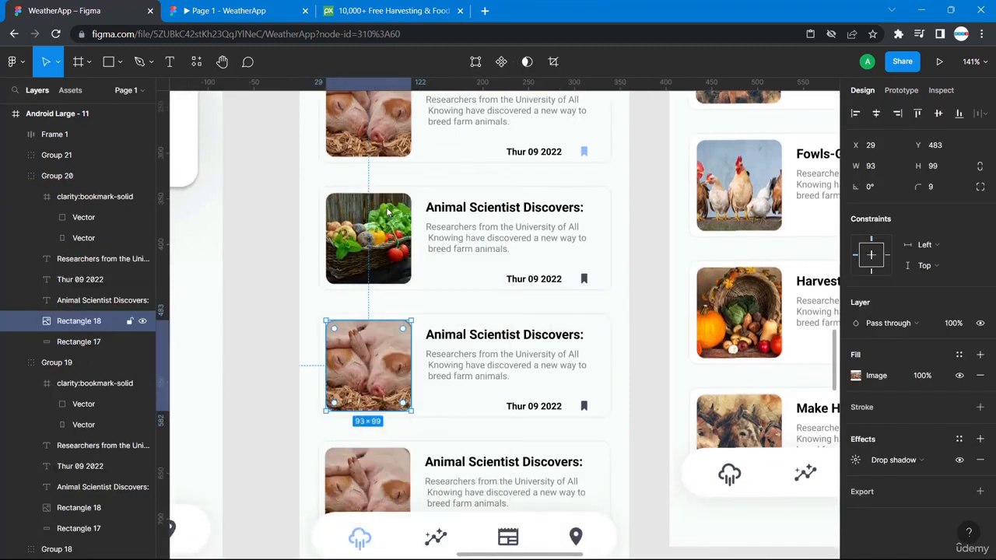
pyautogui.click(276, 316)
pyautogui.scroll(-2, 275, 318)
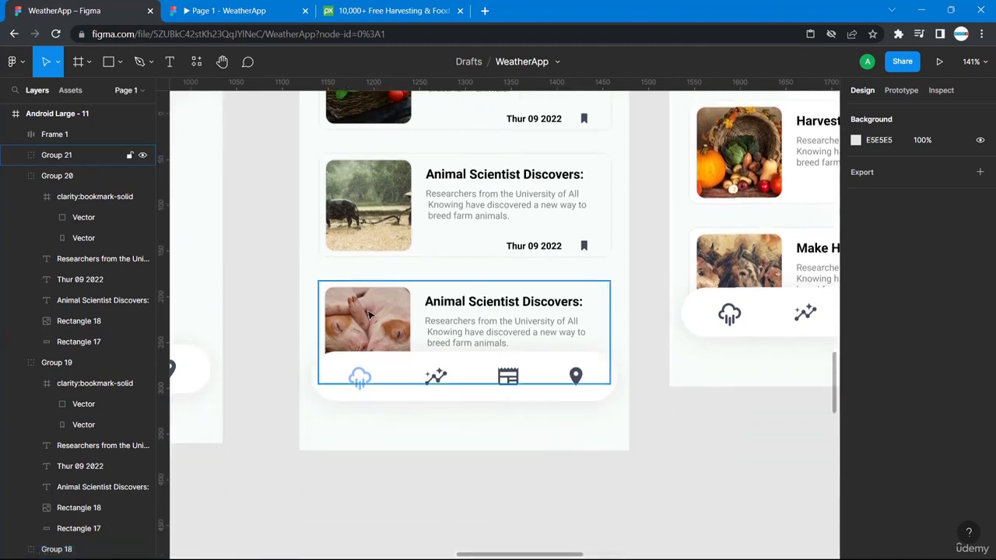
pyautogui.doubleClick(369, 313)
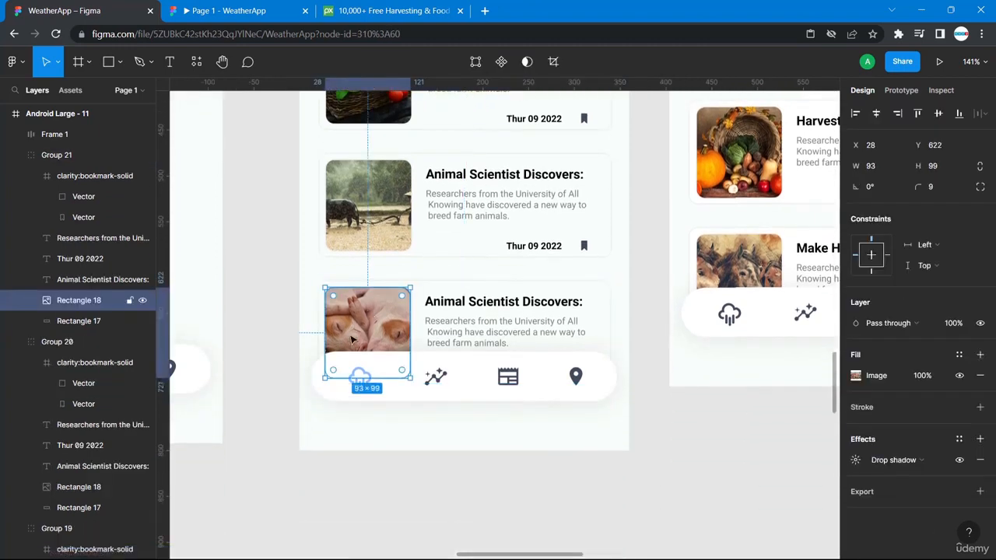
pyautogui.click(352, 13)
# - Copy the orchard apples photo from the harvesting results
pyautogui.scroll(-5, 815, 366)
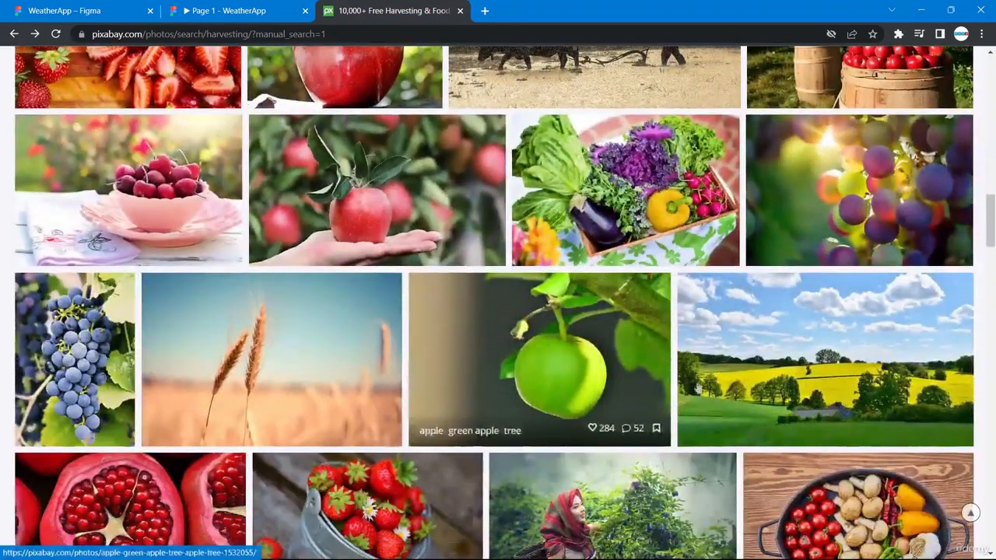
pyautogui.scroll(-2, 815, 366)
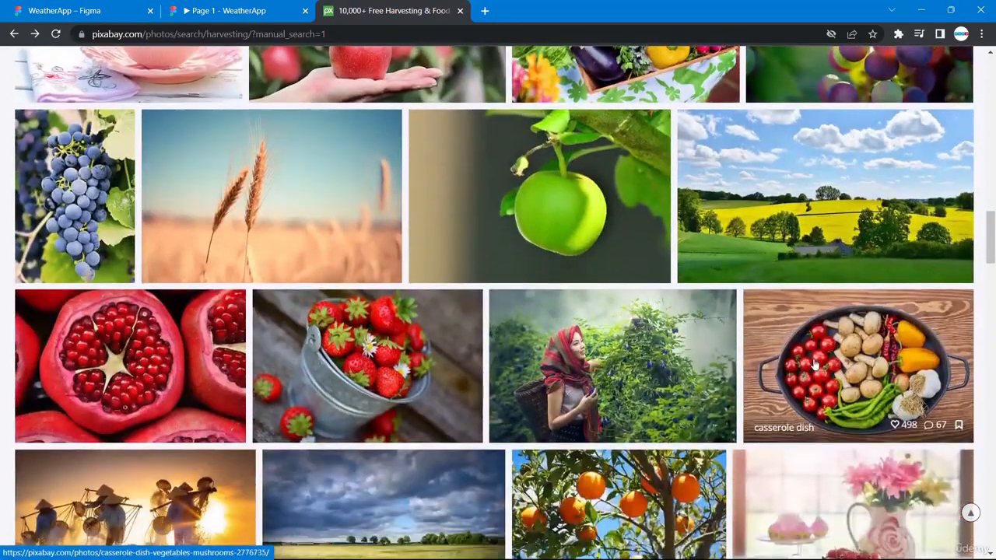
pyautogui.scroll(4, 815, 366)
pyautogui.scroll(-4, 815, 366)
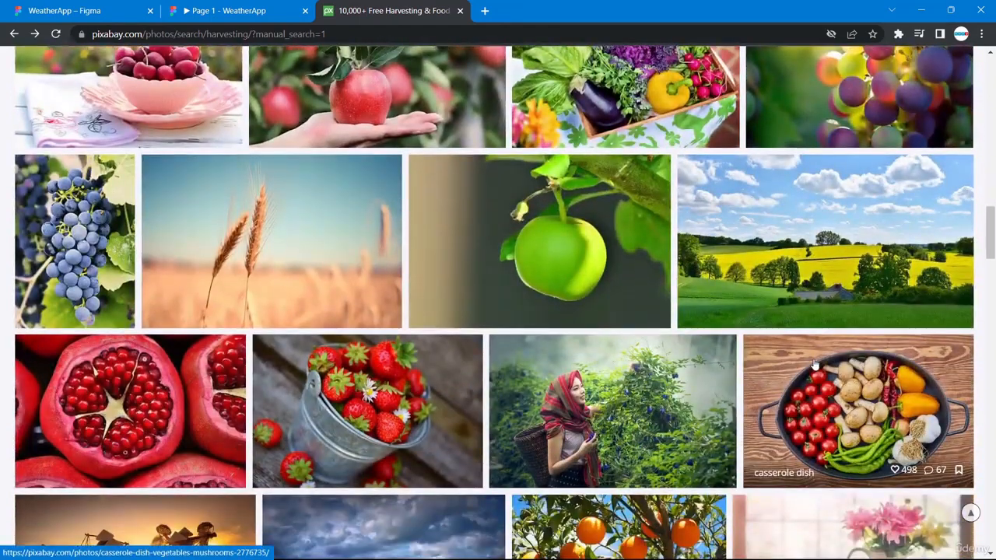
pyautogui.scroll(4, 814, 366)
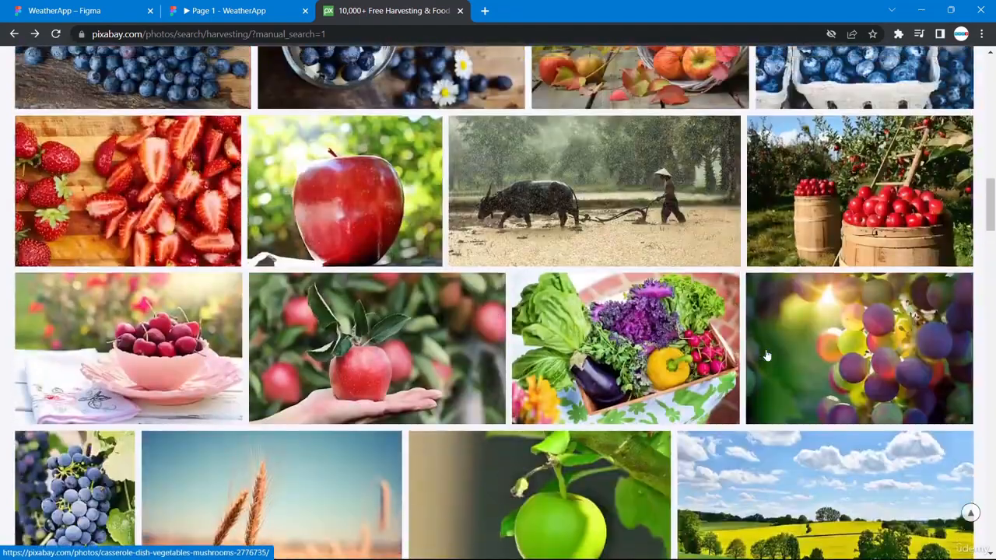
pyautogui.rightClick(838, 208)
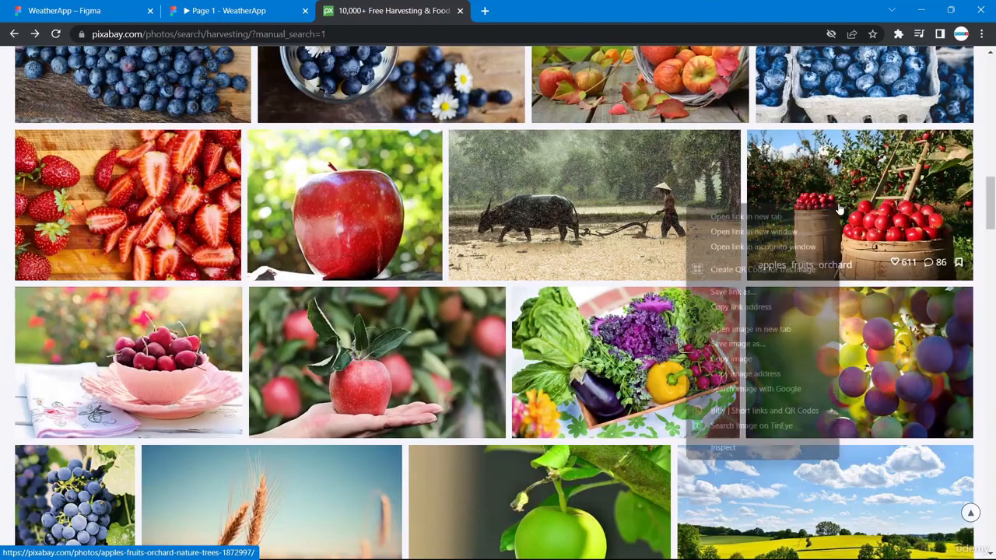
pyautogui.click(755, 358)
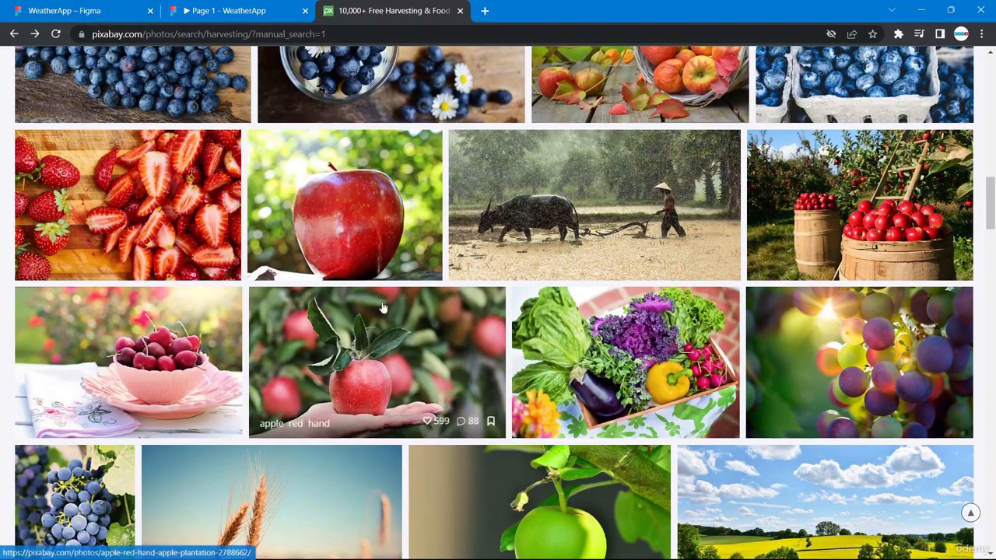
# - Copy the pumpkin harvest photo further down the results instead
pyautogui.scroll(-6, 383, 308)
pyautogui.scroll(-7, 383, 308)
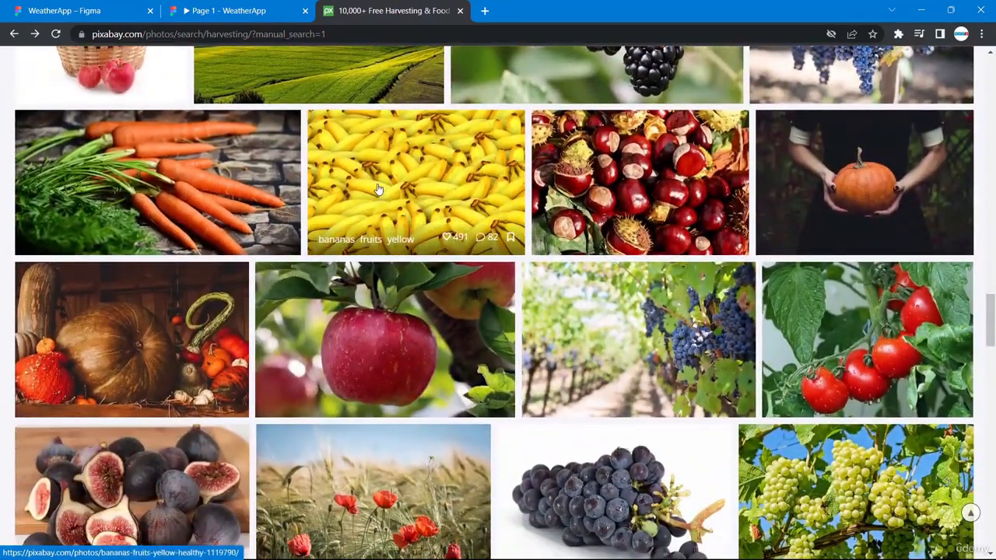
pyautogui.scroll(-1, 378, 189)
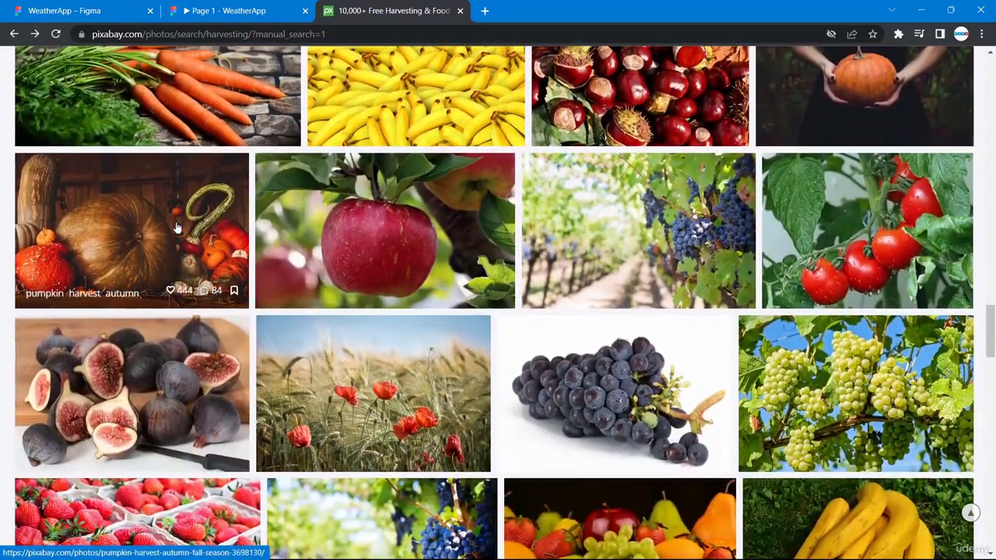
pyautogui.rightClick(176, 224)
pyautogui.click(246, 379)
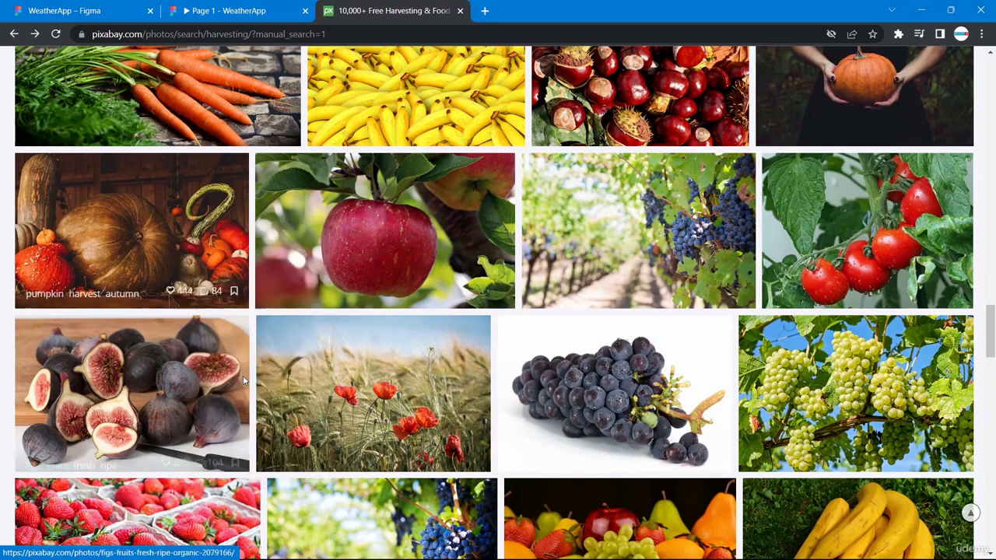
pyautogui.click(94, 7)
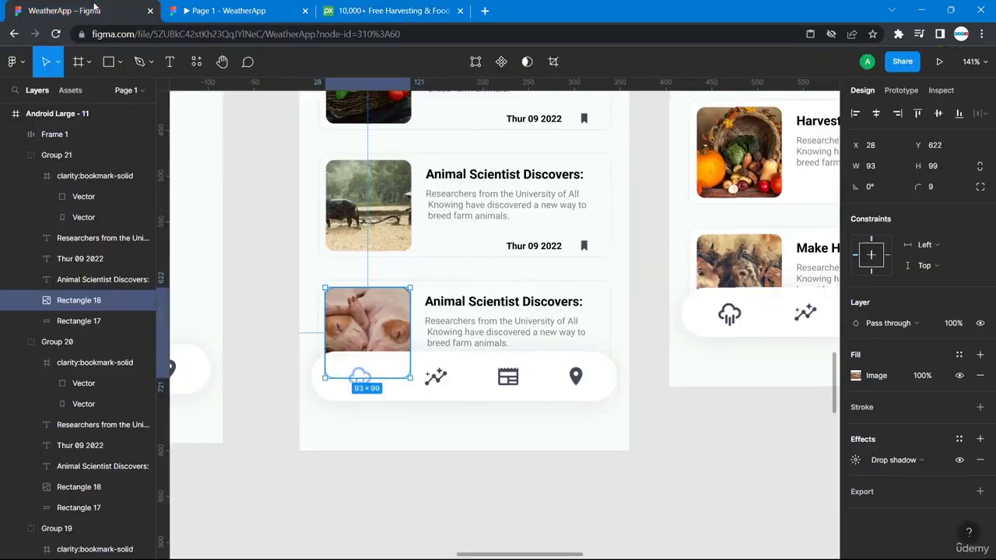
# - Paste the pumpkin harvest photo into the last card's Rectangle 18 image
pyautogui.rightClick(371, 310)
pyautogui.click(404, 207)
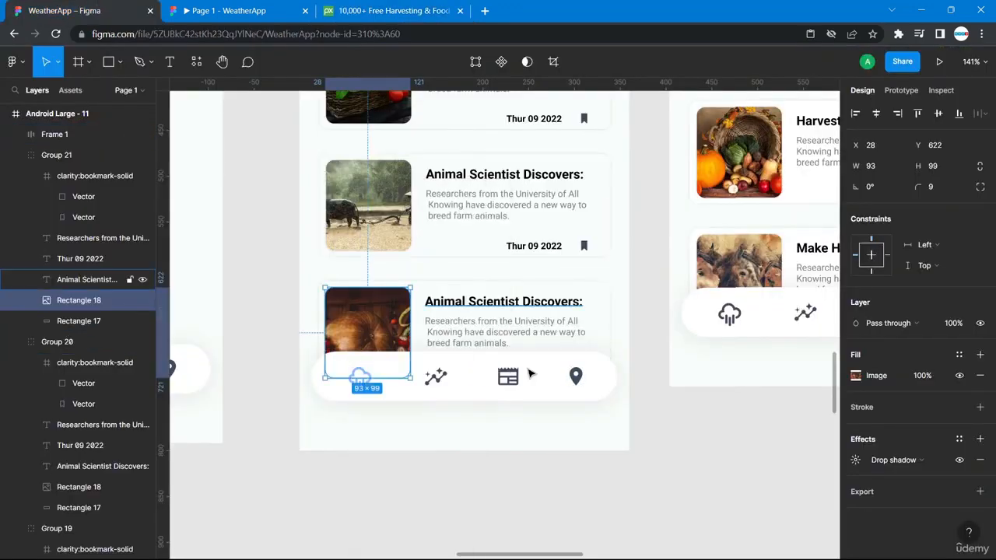
pyautogui.scroll(5, 635, 412)
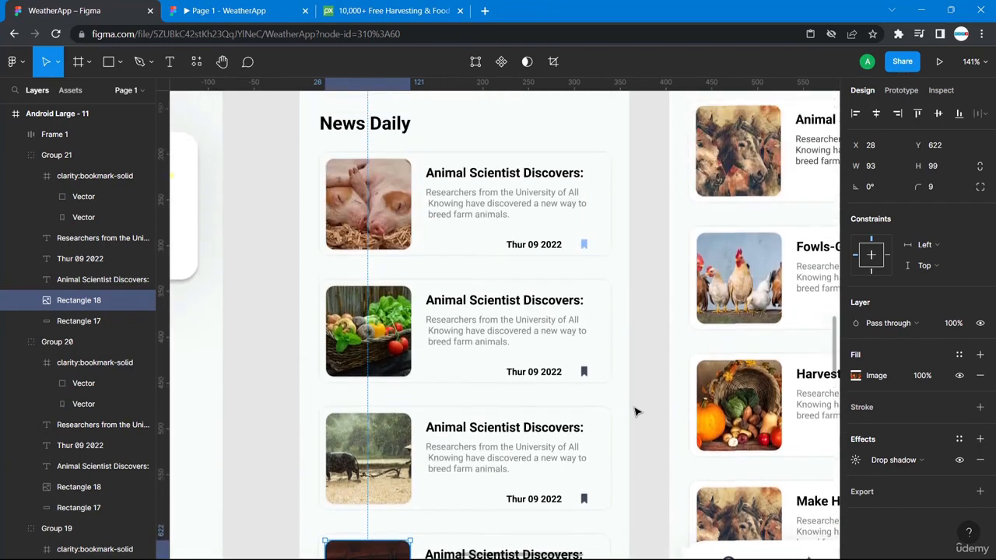
pyautogui.scroll(2, 634, 412)
pyautogui.scroll(-10, 635, 412)
# - Pan around the canvas to review the four news cards and their distinct images
pyautogui.hscroll(-10, 427, 462)
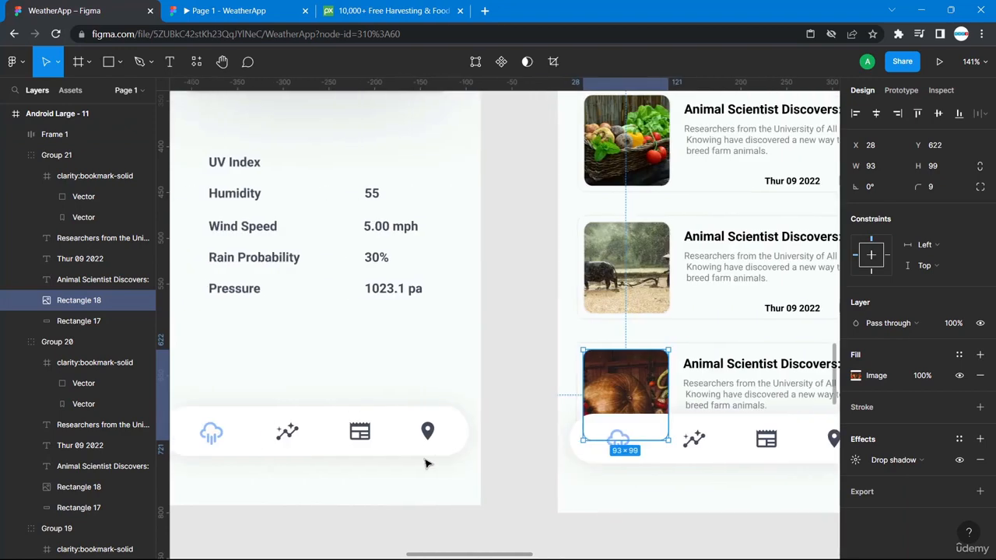
pyautogui.scroll(6, 314, 303)
pyautogui.scroll(-7, 314, 305)
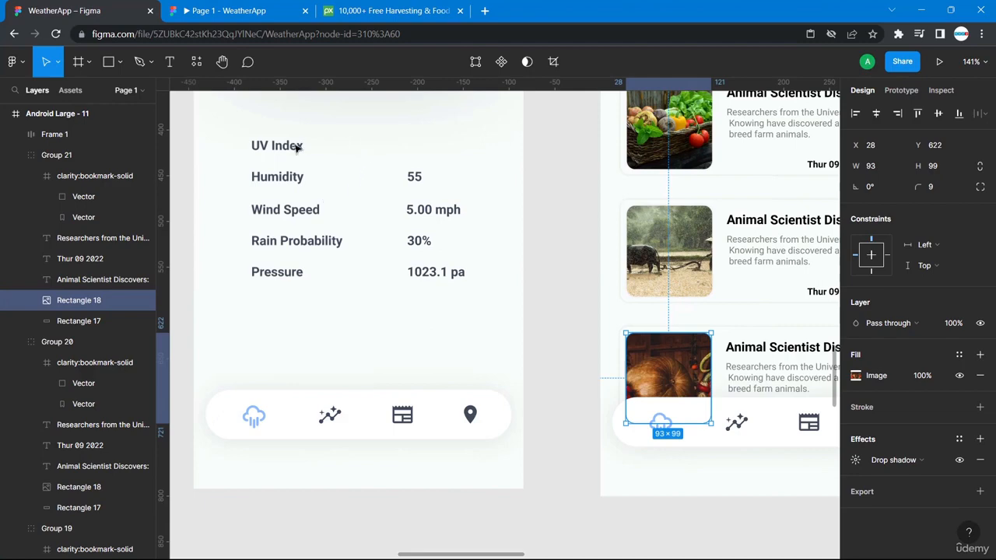
pyautogui.scroll(5, 400, 173)
pyautogui.scroll(-6, 397, 180)
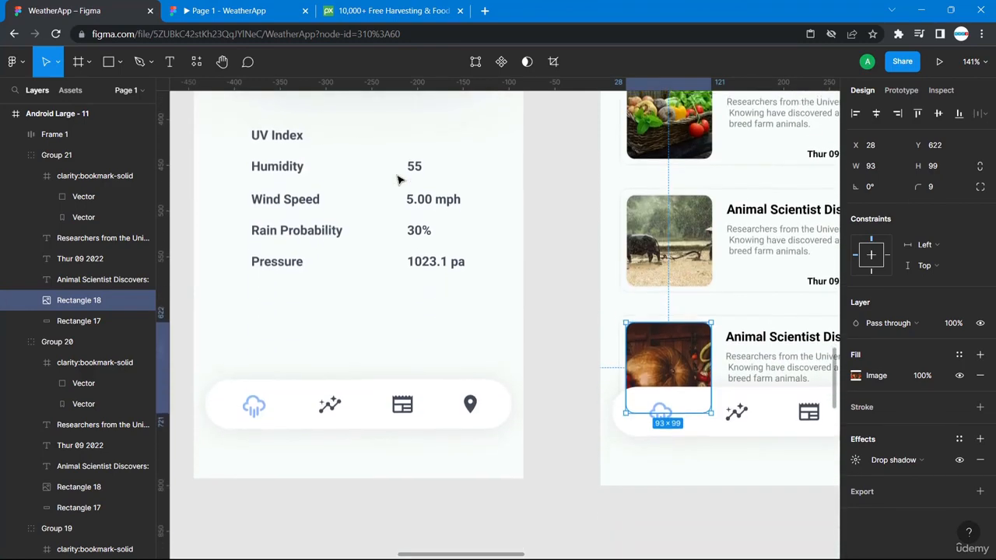
pyautogui.scroll(-3, 397, 180)
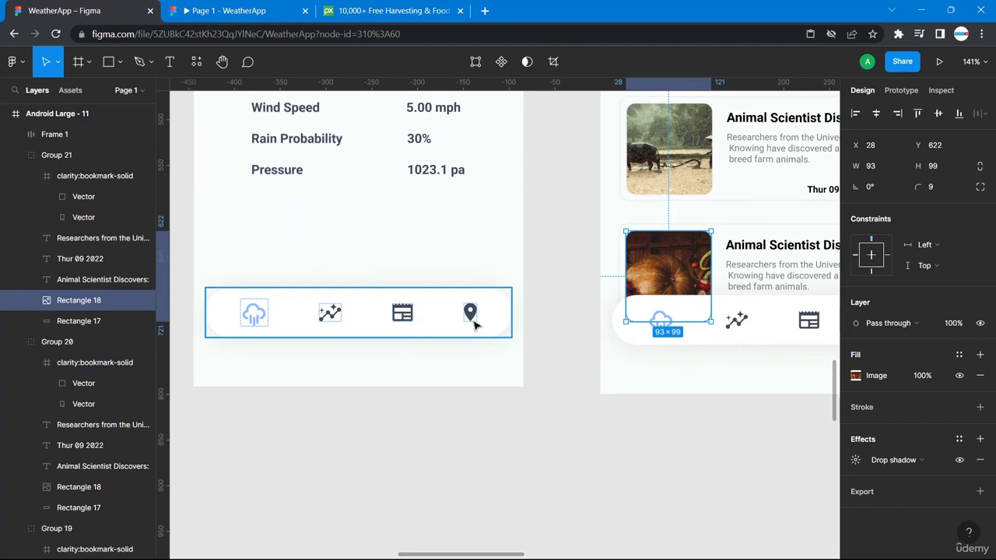
pyautogui.hscroll(10, 475, 325)
pyautogui.hscroll(-6, 504, 282)
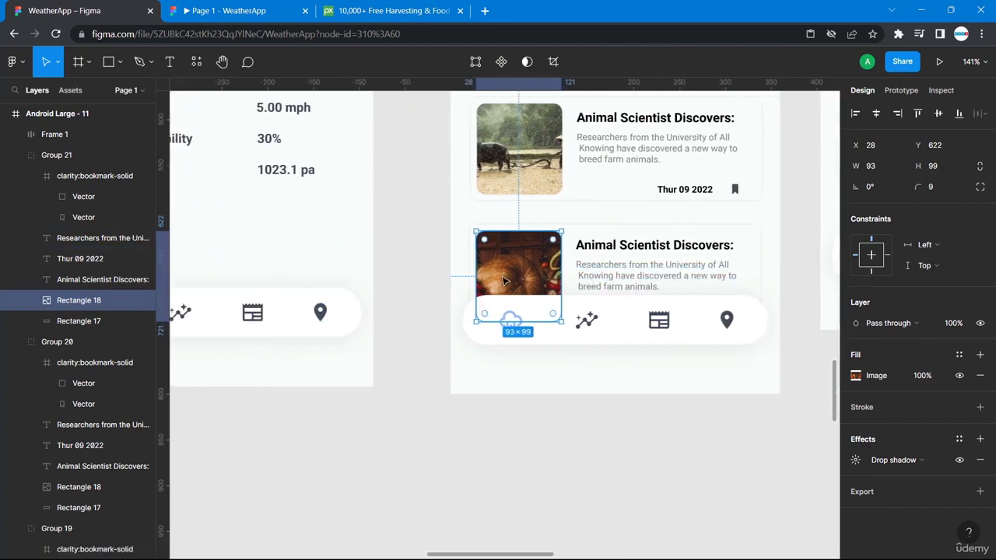
pyautogui.hscroll(-1, 504, 282)
# - Link the weather screen's calendar icon to Android Large - 11 with an On tap, Instant navigation
pyautogui.click(272, 311)
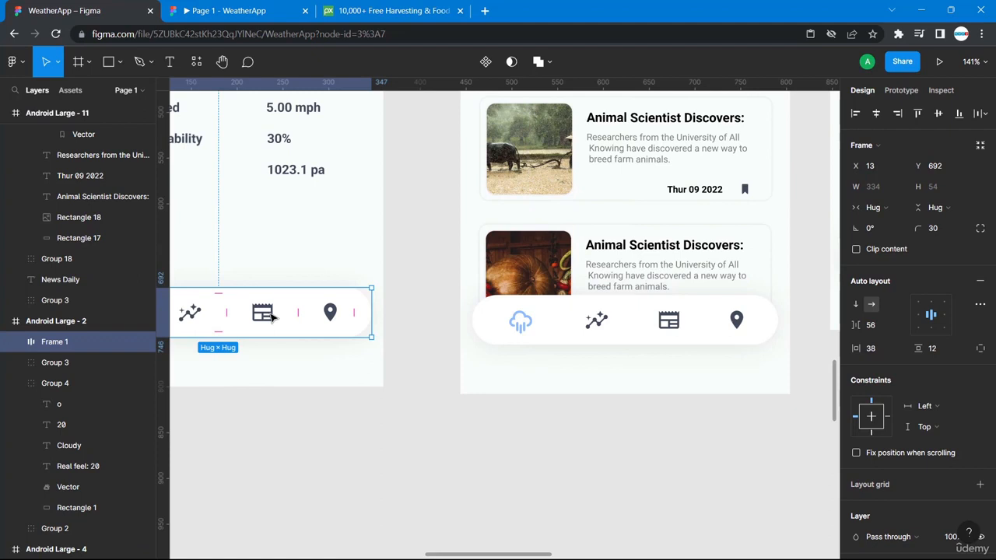
pyautogui.doubleClick(273, 312)
pyautogui.doubleClick(273, 312)
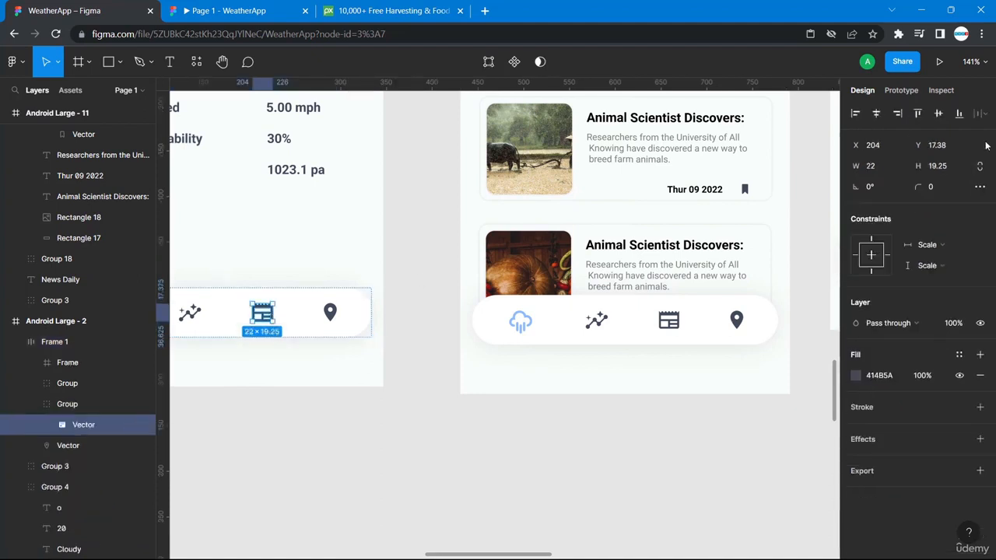
pyautogui.click(903, 91)
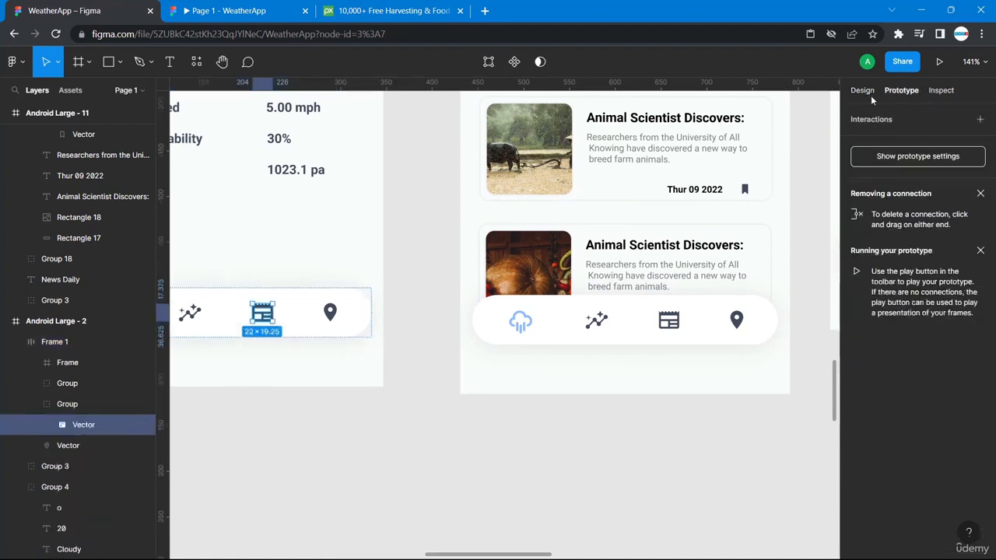
pyautogui.moveTo(274, 314); pyautogui.dragTo(543, 379)
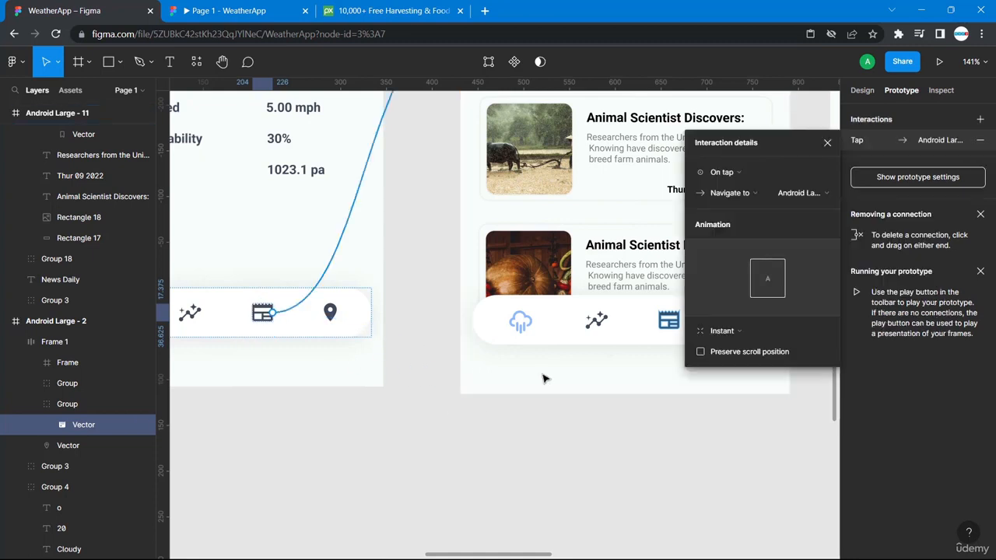
pyautogui.click(594, 434)
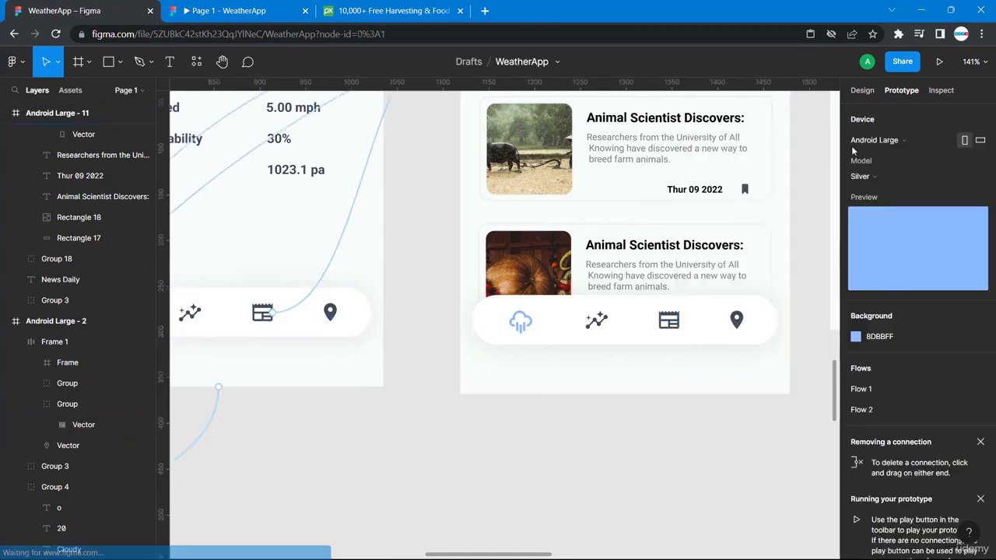
# - Select the calendar icon in the News Daily screen's navigation bar
pyautogui.scroll(2, 775, 270)
pyautogui.hscroll(2, 774, 270)
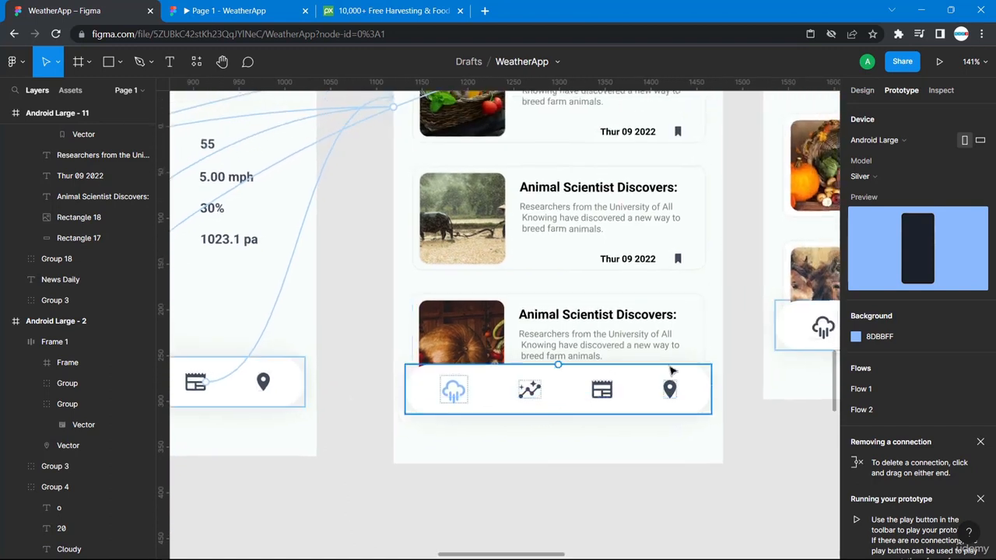
pyautogui.click(609, 391)
pyautogui.click(610, 393)
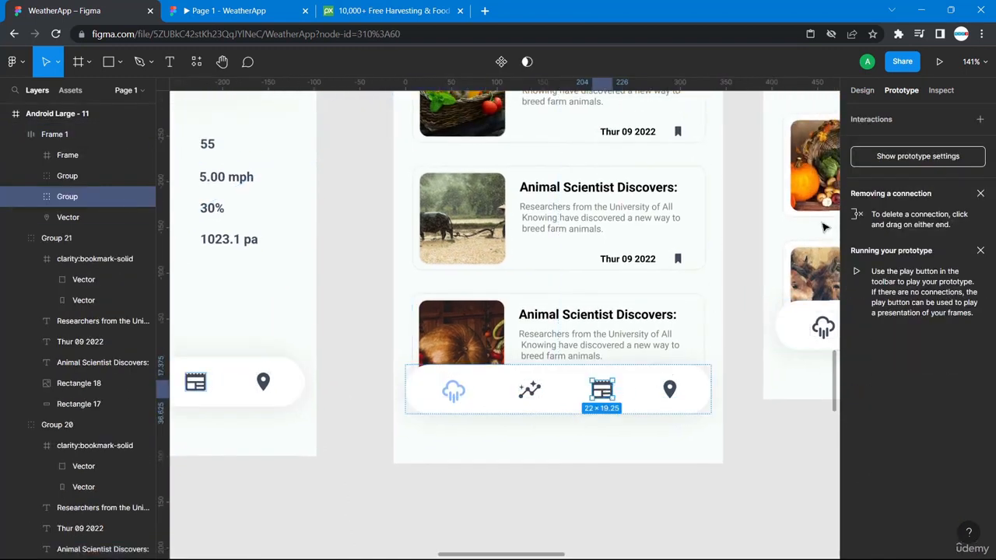
# - Give the News Daily calendar icon a light blue 8DBBFF fill
pyautogui.click(862, 91)
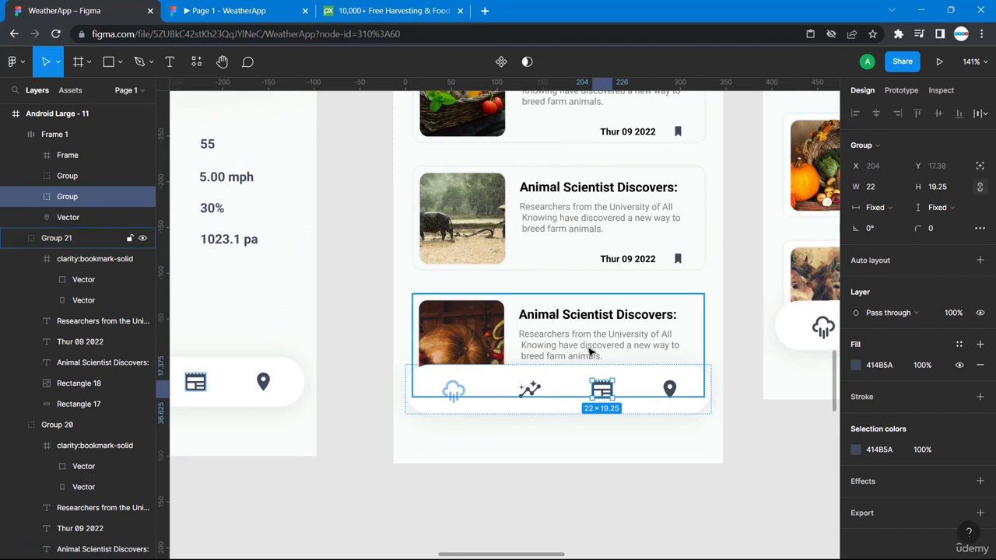
pyautogui.click(856, 365)
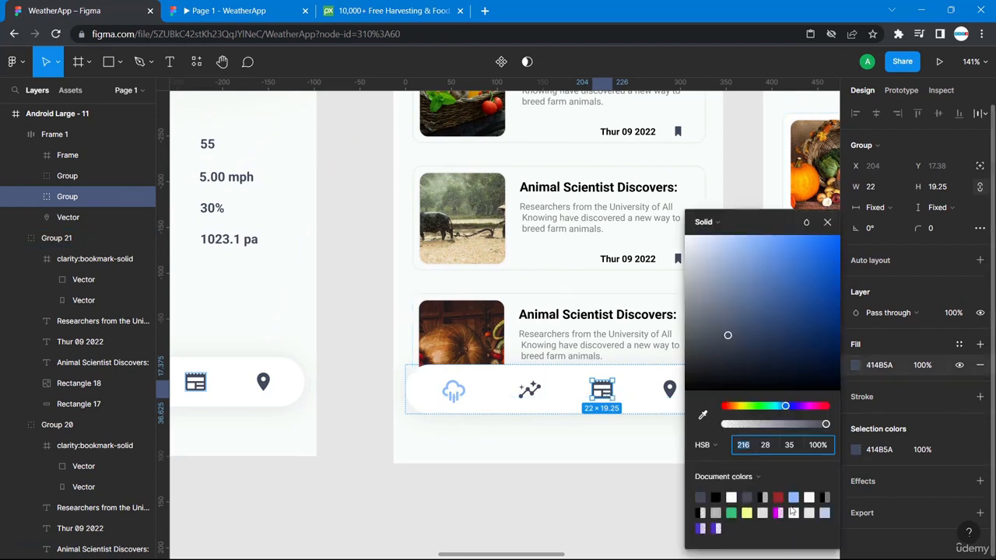
pyautogui.click(612, 472)
# - Change the cloud icon's 8DBBFF selection colour to dark grey 414B5A
pyautogui.doubleClick(452, 395)
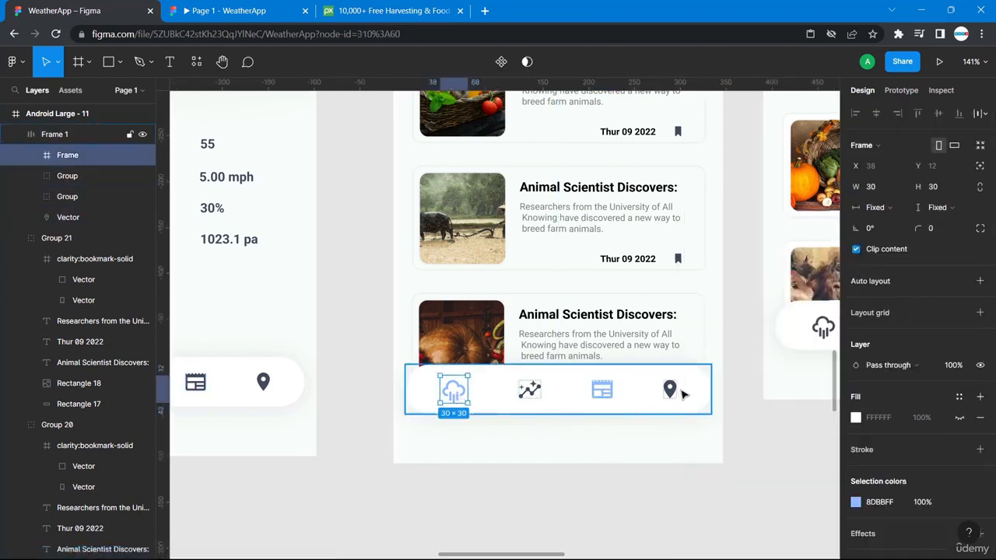
pyautogui.click(857, 418)
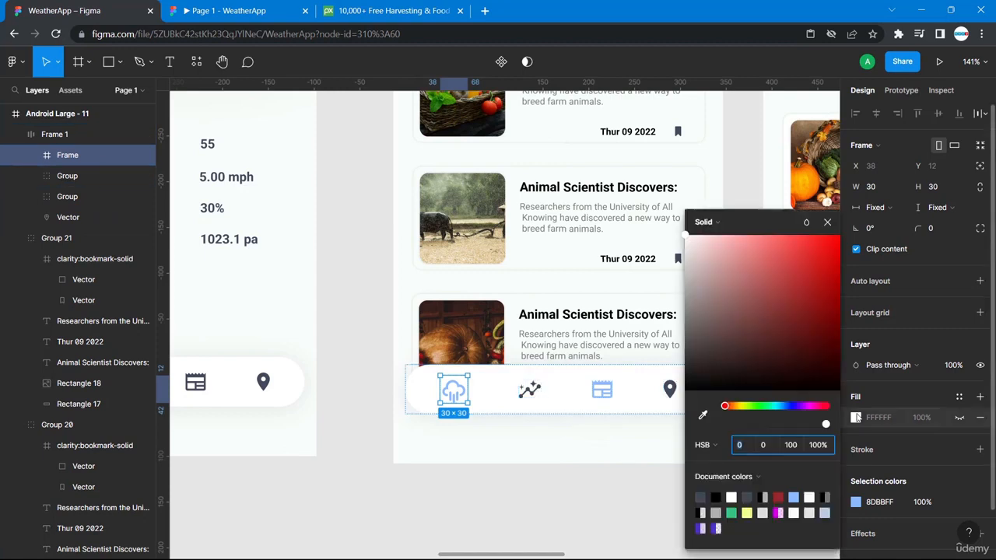
pyautogui.click(702, 497)
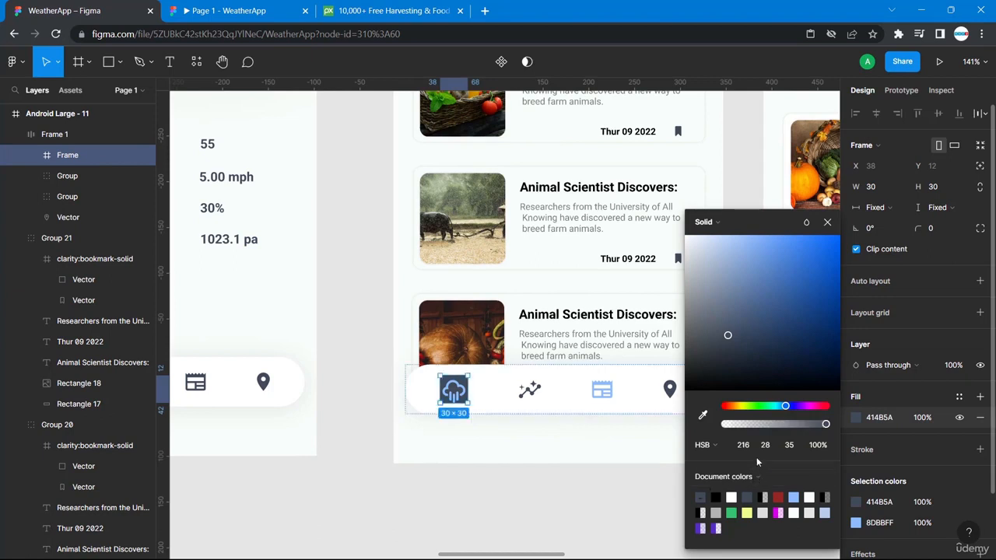
pyautogui.hotkey('ctrl', 'z')
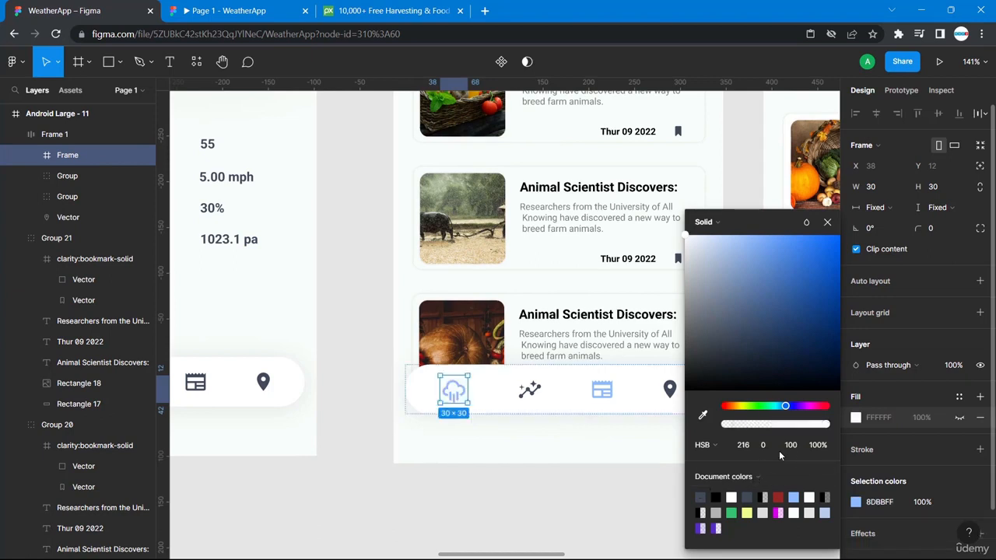
pyautogui.click(855, 502)
pyautogui.click(854, 503)
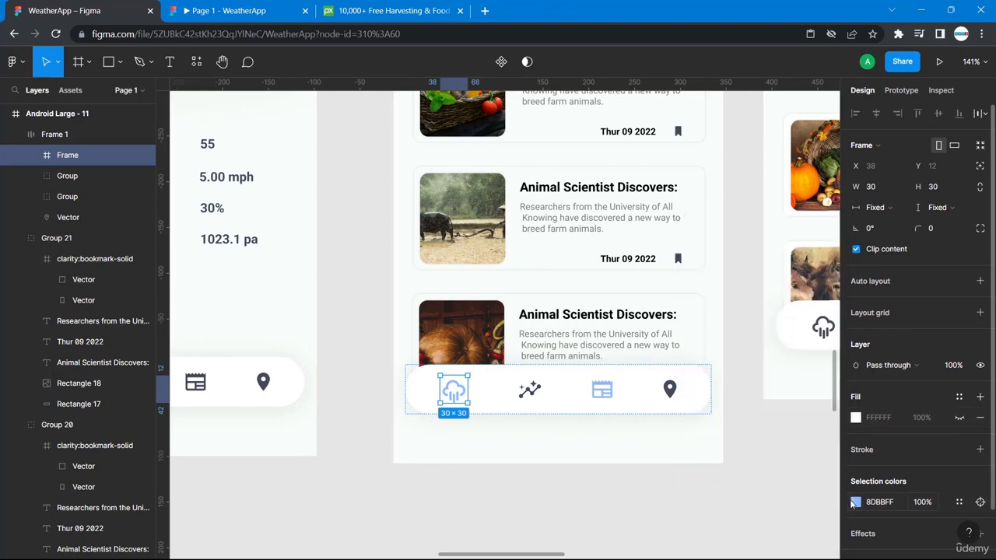
pyautogui.click(856, 502)
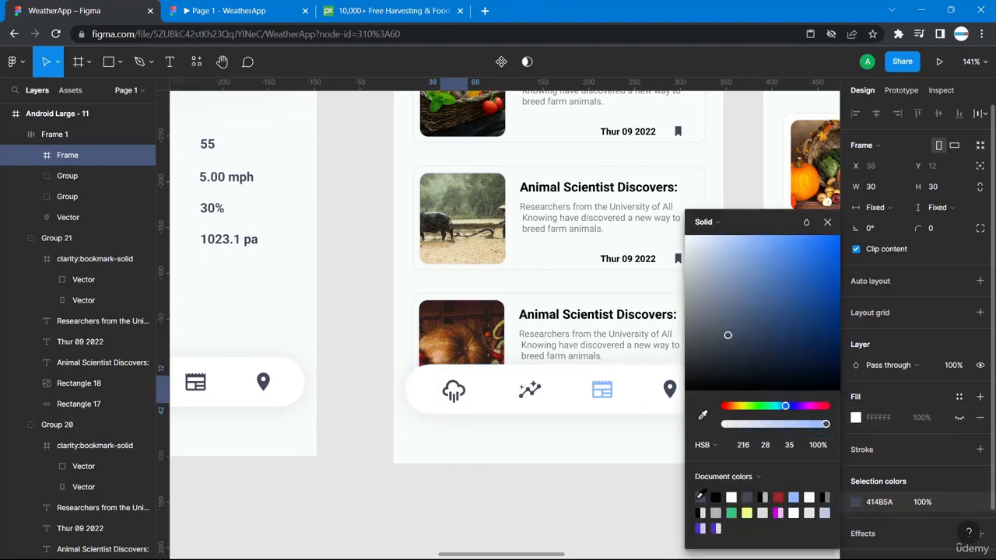
pyautogui.click(582, 509)
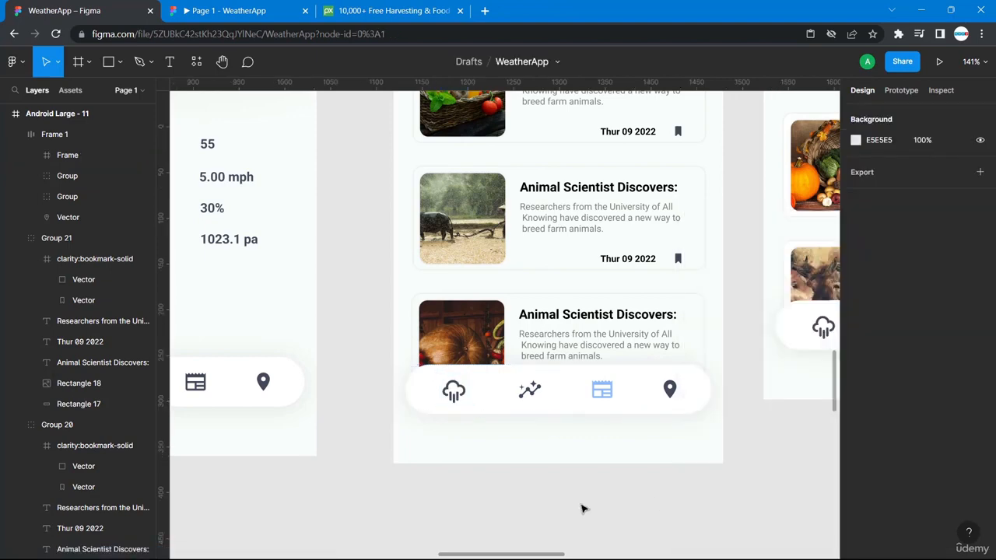
# - At 100% zoom, link the News Daily nav bar's cloud icon to the Android Large - 2 weather screen
pyautogui.hotkey('shift', '1')
pyautogui.scroll(1, 704, 275)
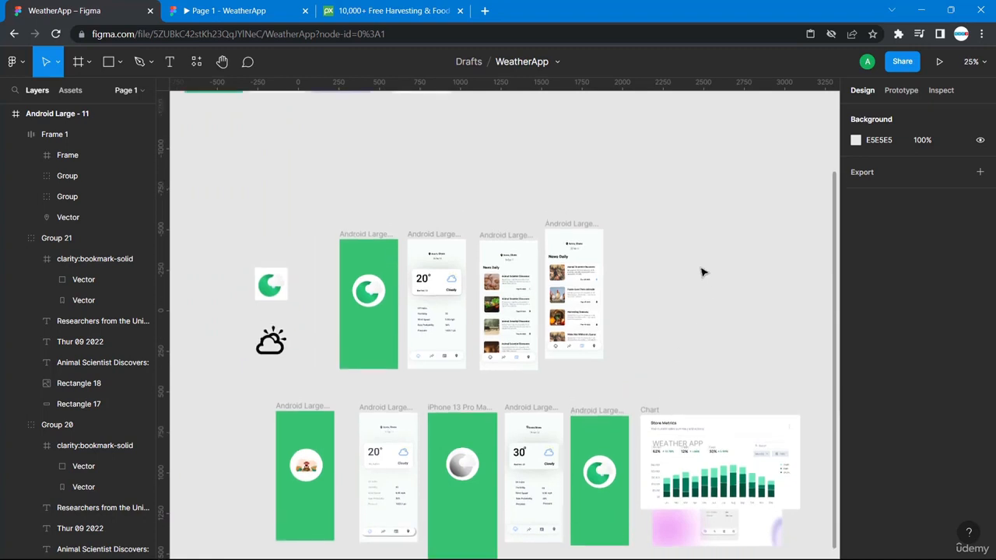
pyautogui.moveTo(563, 228); pyautogui.dragTo(826, 275)
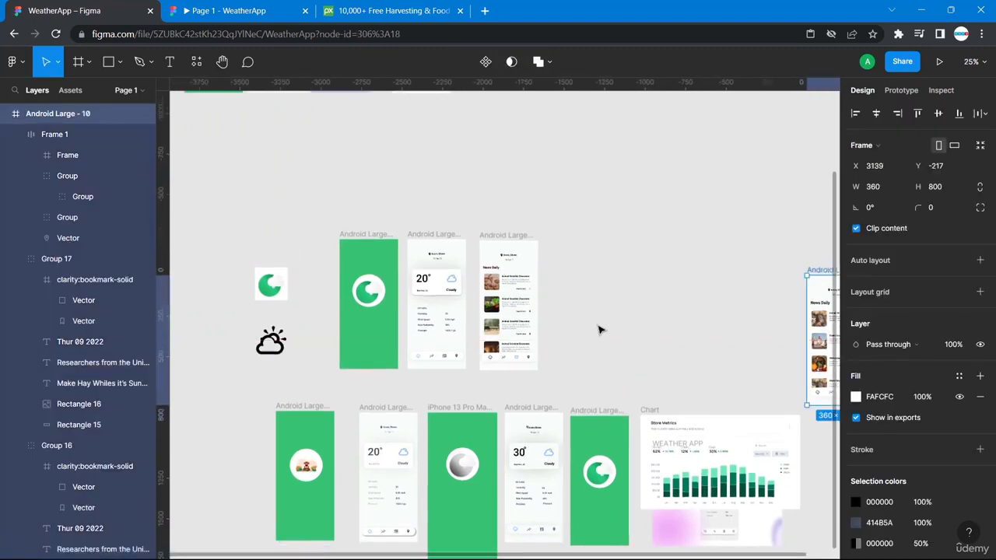
pyautogui.scroll(-1, 596, 334)
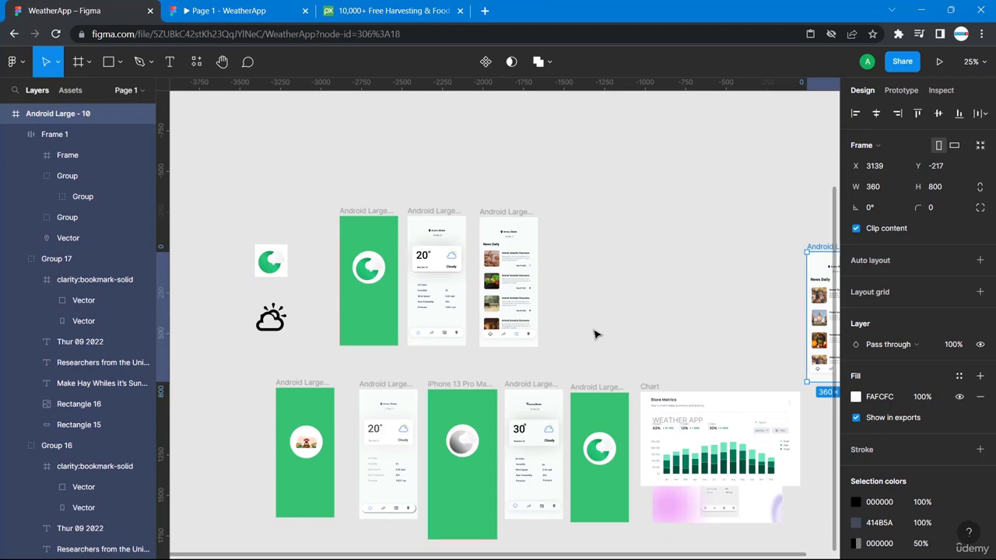
pyautogui.hotkey('shift', '0')
pyautogui.scroll(3, 596, 335)
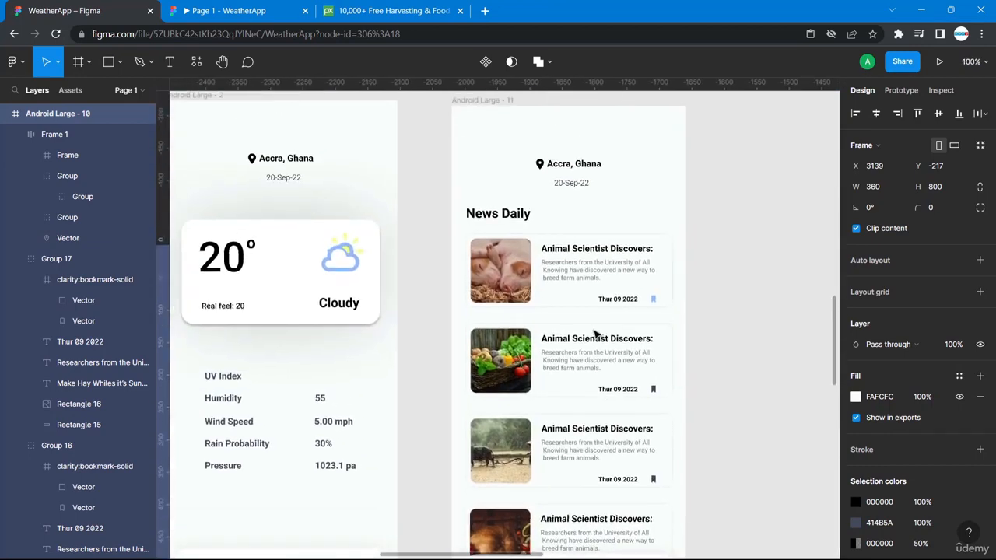
pyautogui.hscroll(-2, 596, 334)
pyautogui.scroll(-5, 551, 244)
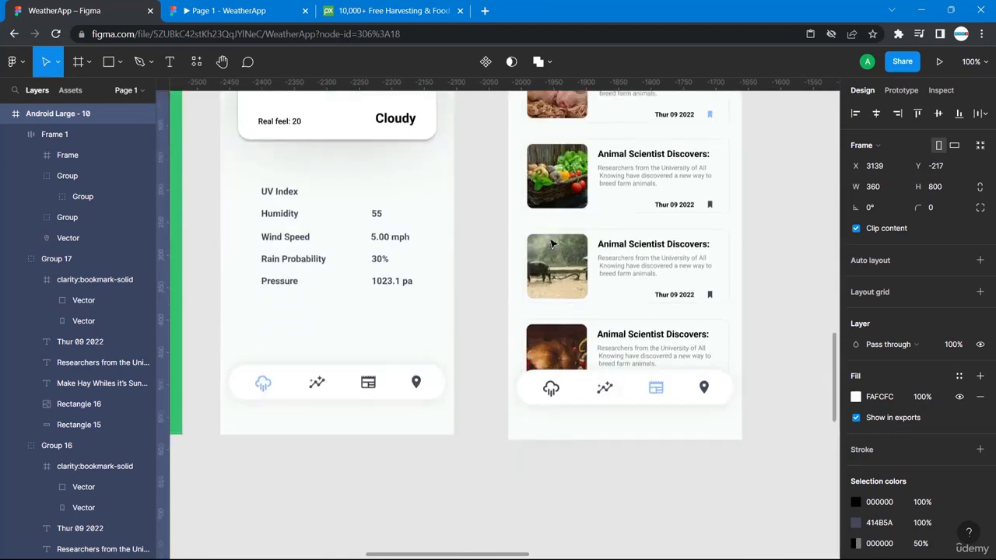
pyautogui.click(552, 369)
pyautogui.click(551, 369)
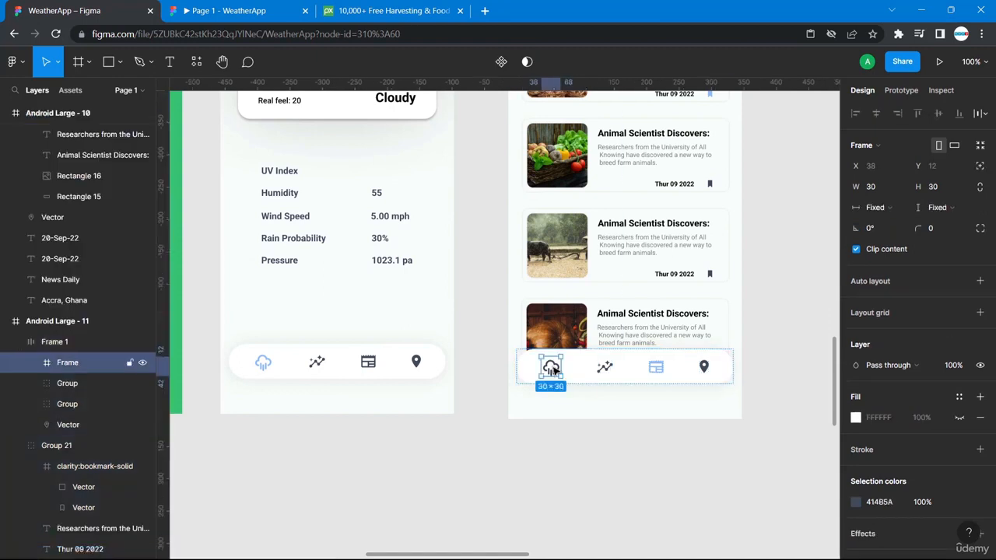
pyautogui.click(901, 91)
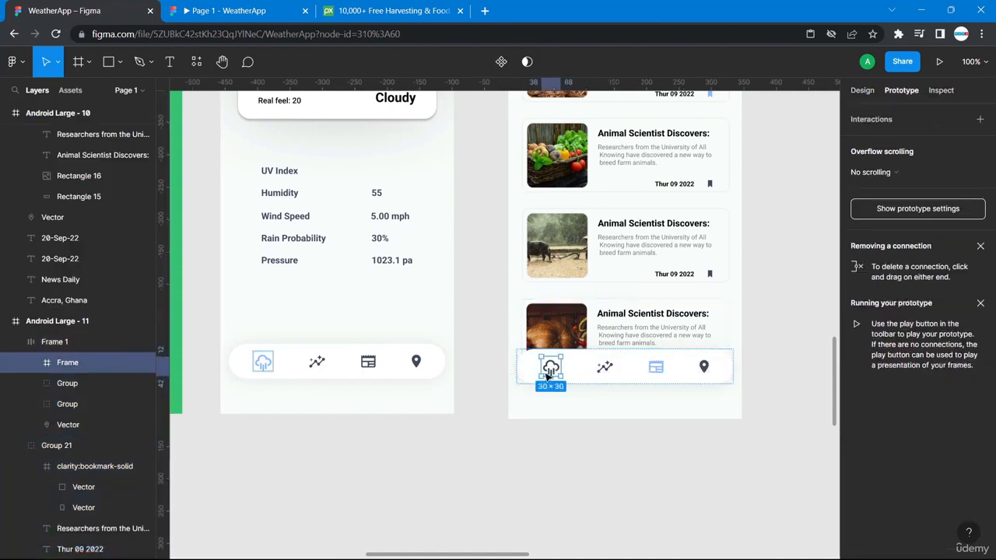
pyautogui.moveTo(550, 369); pyautogui.dragTo(393, 347)
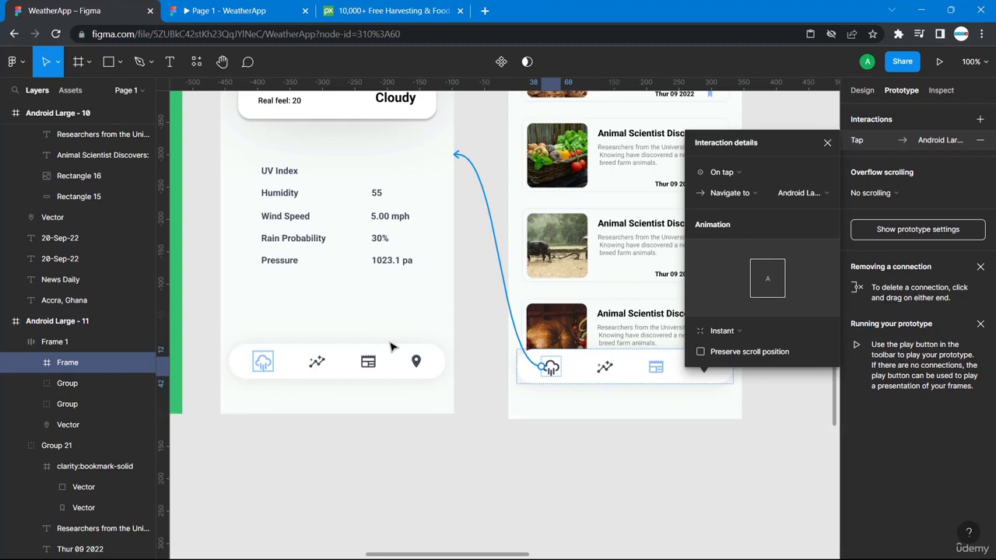
# - Review all prototype connections, close the old prototype preview, and select the Android Large - 2 frame
pyautogui.click(488, 462)
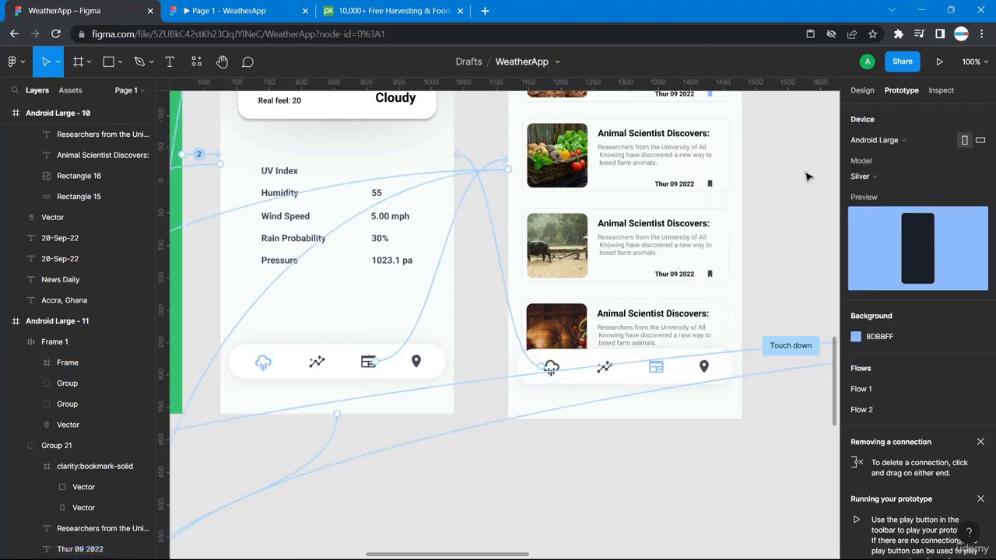
pyautogui.hscroll(5, 808, 177)
pyautogui.scroll(2, 808, 178)
pyautogui.hscroll(-5, 808, 178)
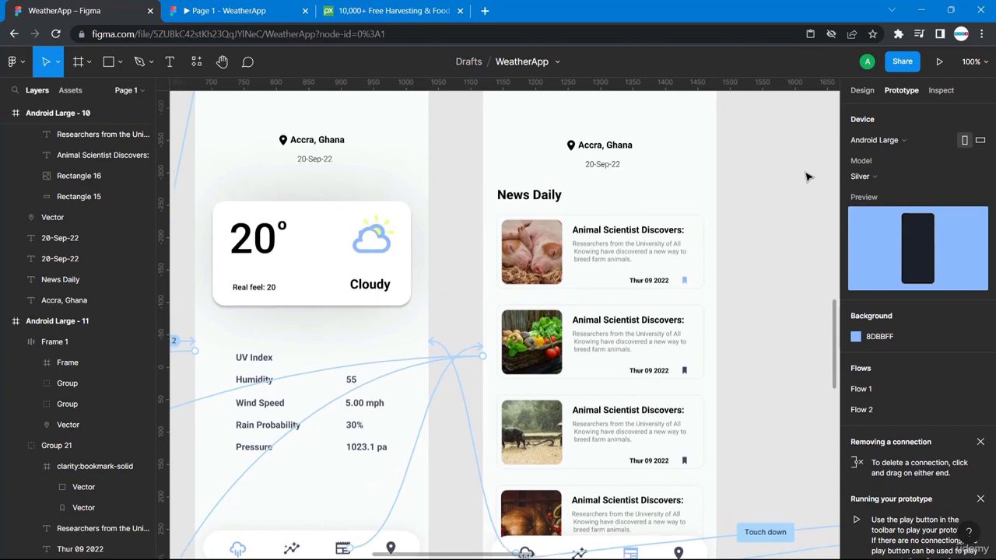
pyautogui.scroll(3, 808, 178)
pyautogui.hscroll(-2, 808, 177)
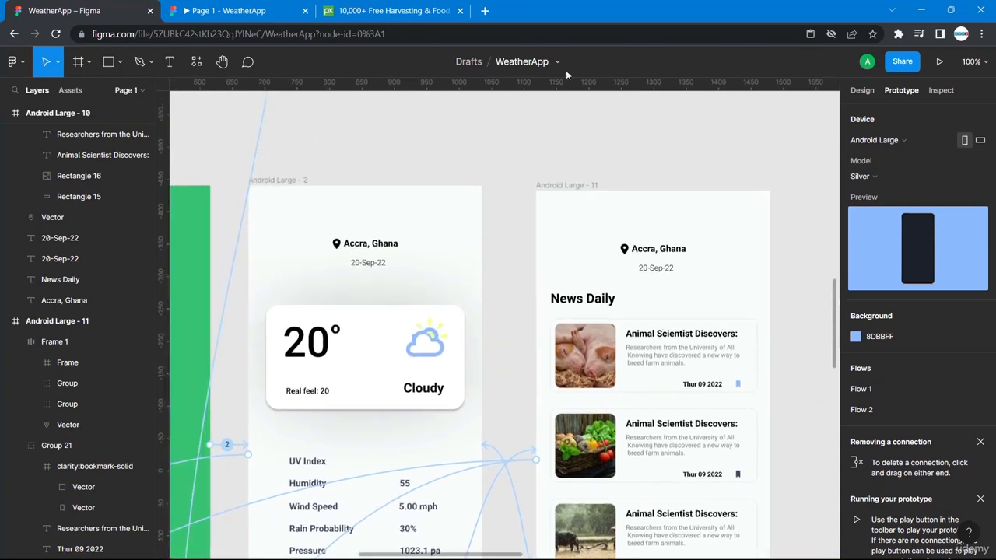
pyautogui.click(305, 11)
pyautogui.click(285, 183)
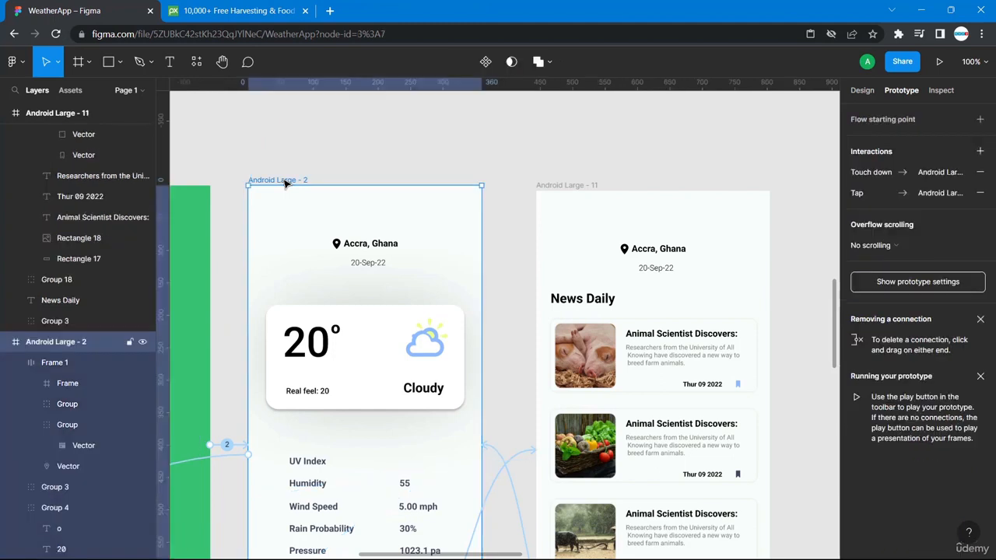
pyautogui.hscroll(-8, 284, 183)
pyautogui.click(265, 183)
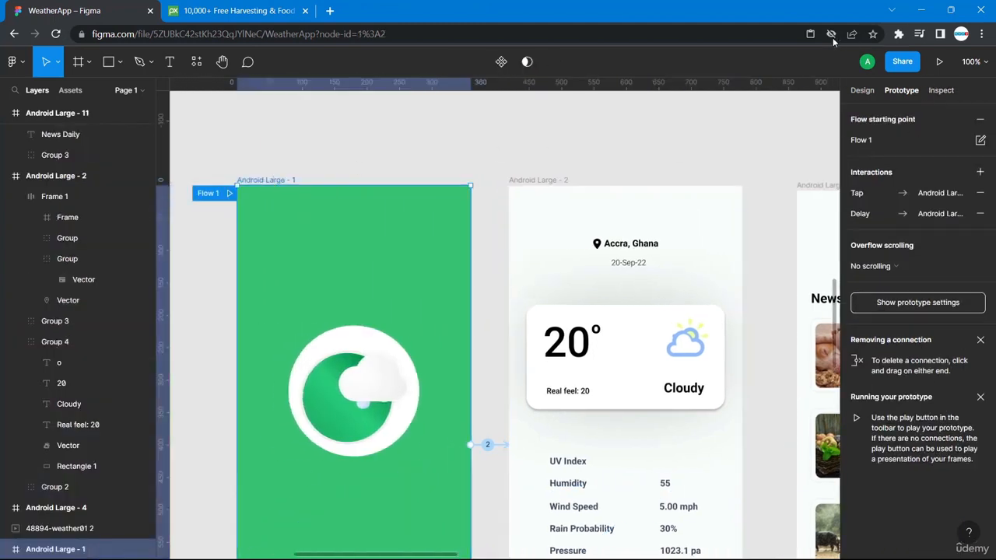
pyautogui.click(596, 17)
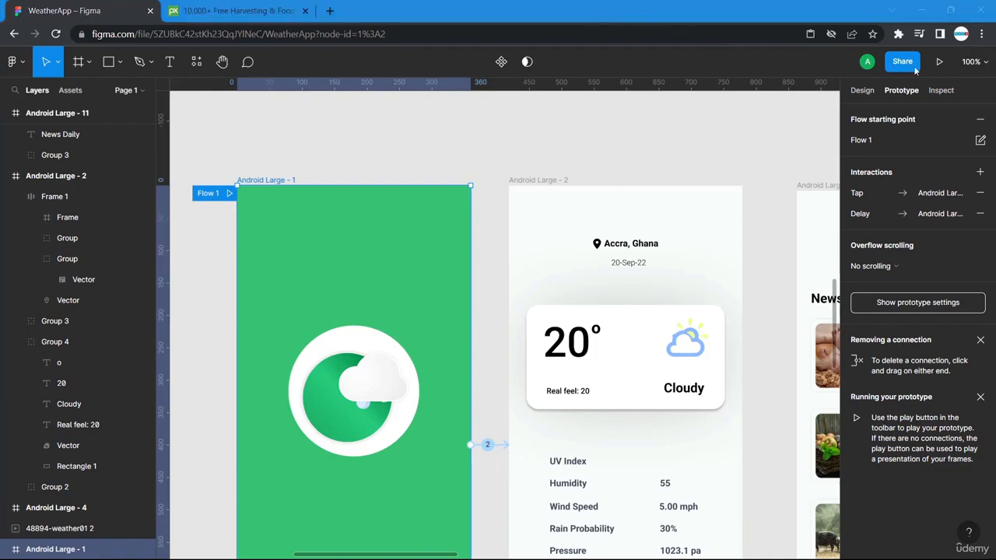
pyautogui.click(939, 67)
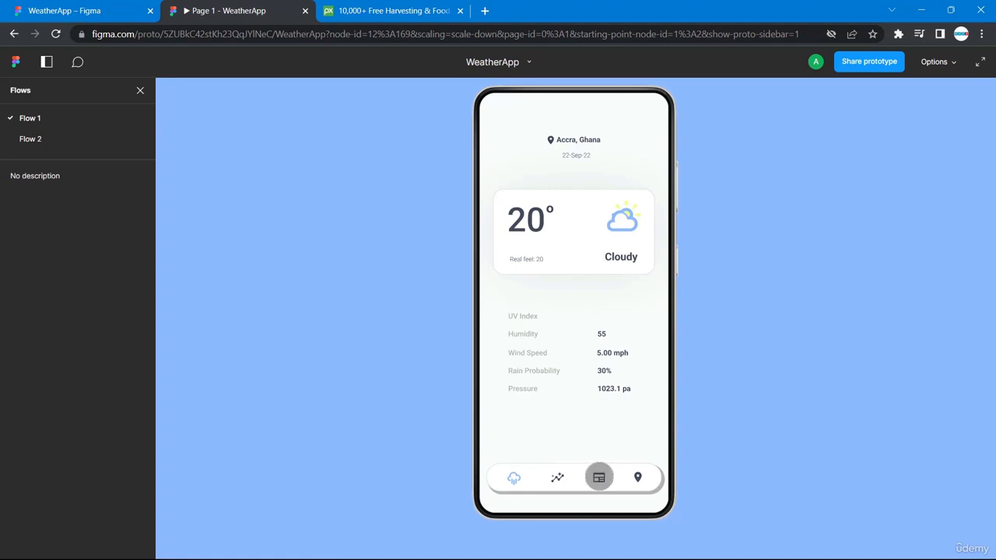
pyautogui.click(105, 11)
pyautogui.scroll(-4, 330, 203)
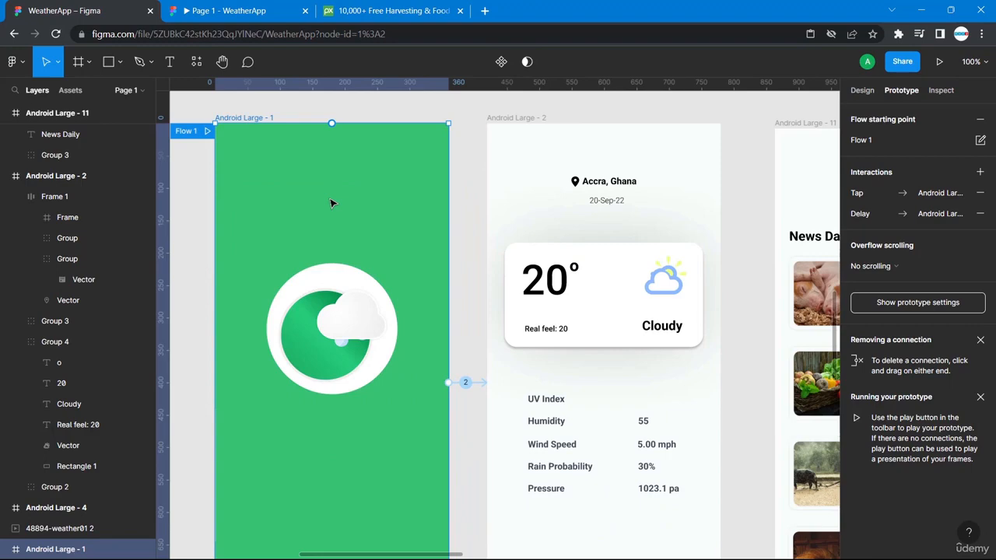
pyautogui.press('Escape')
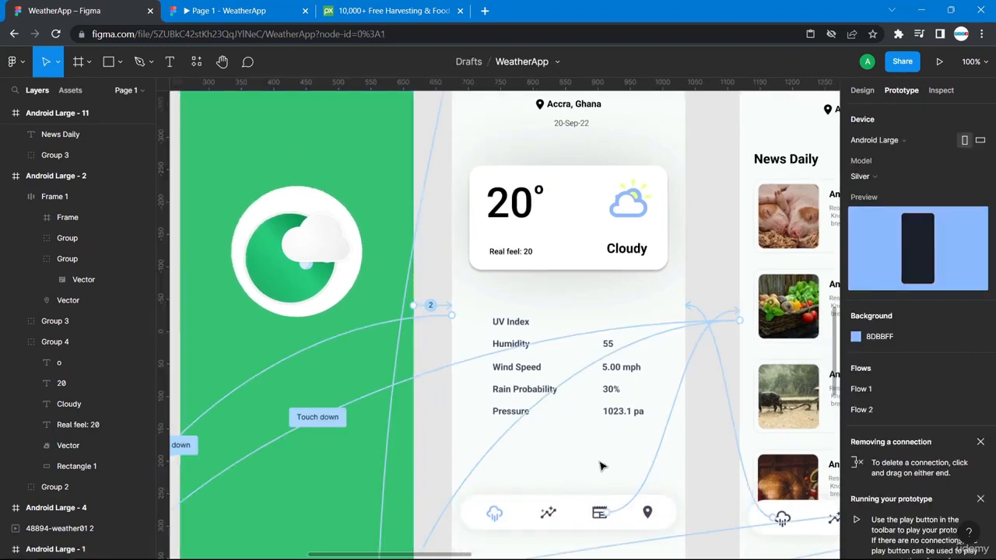
pyautogui.scroll(-2, 579, 475)
pyautogui.hscroll(2, 579, 475)
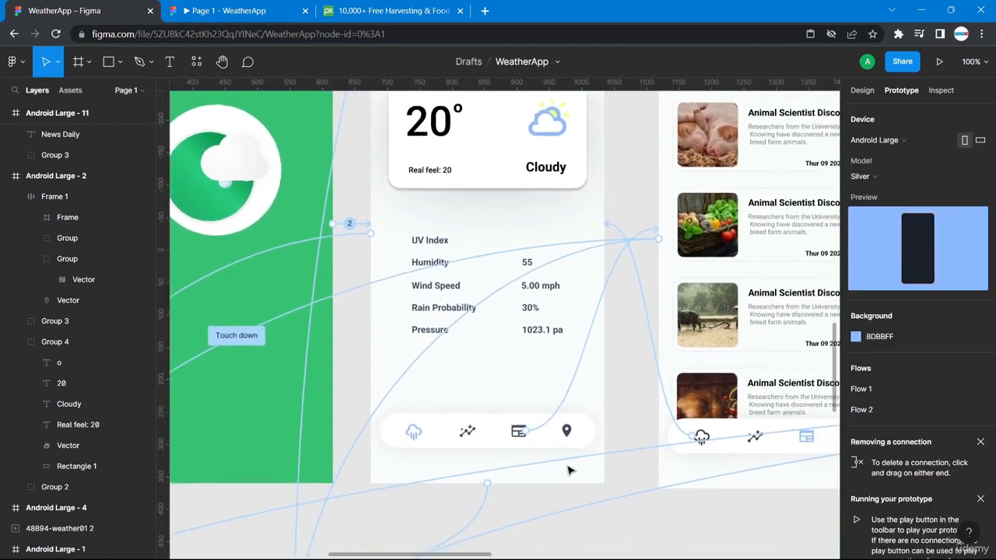
pyautogui.click(412, 441)
pyautogui.doubleClick(416, 433)
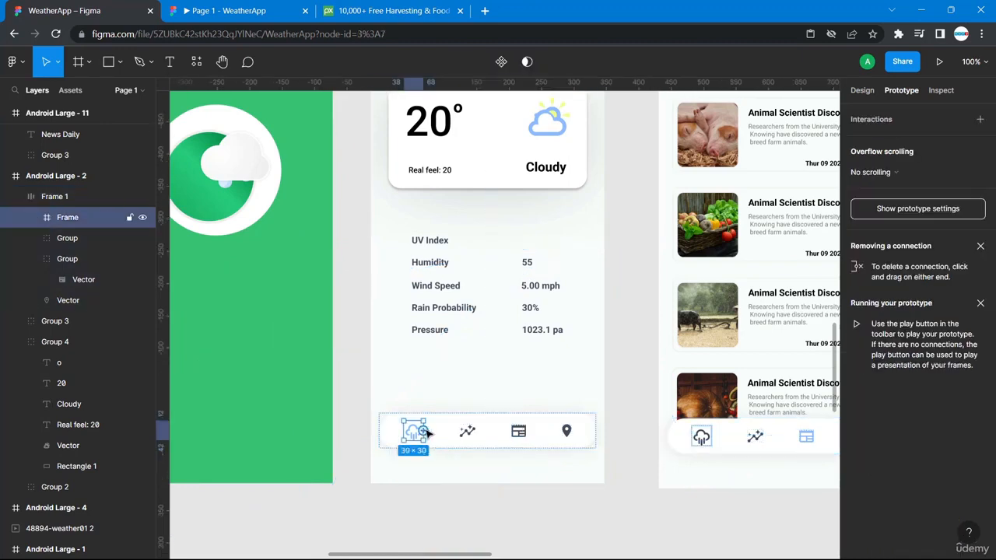
pyautogui.moveTo(425, 431)
pyautogui.mouseDown()
pyautogui.moveTo(684, 510)
pyautogui.moveTo(412, 444)
pyautogui.mouseUp()
pyautogui.click(533, 465)
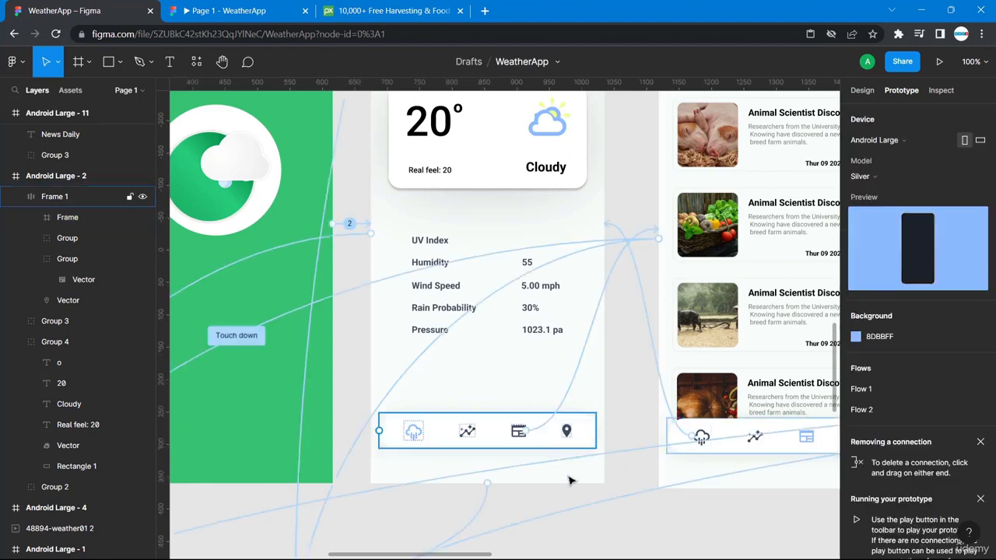
pyautogui.click(238, 10)
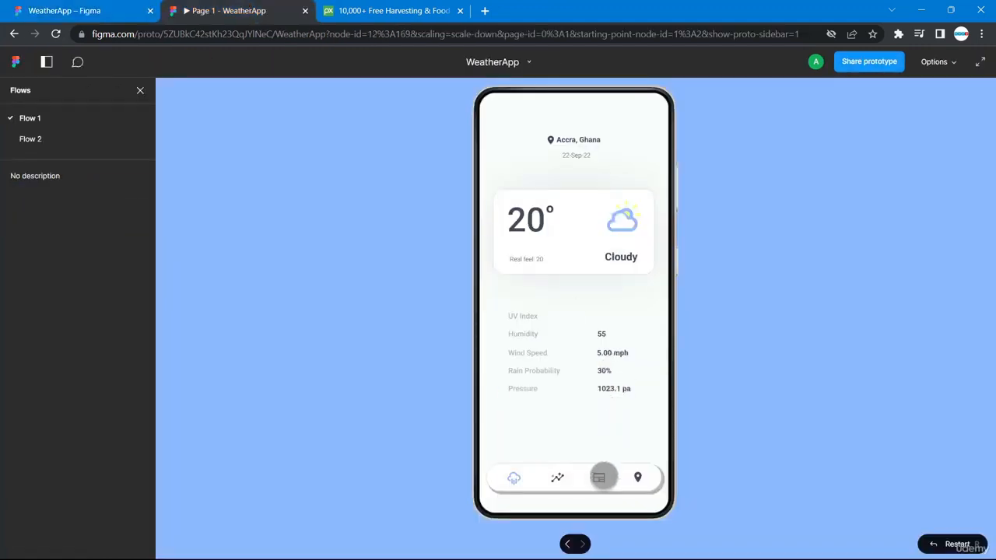
pyautogui.click(70, 10)
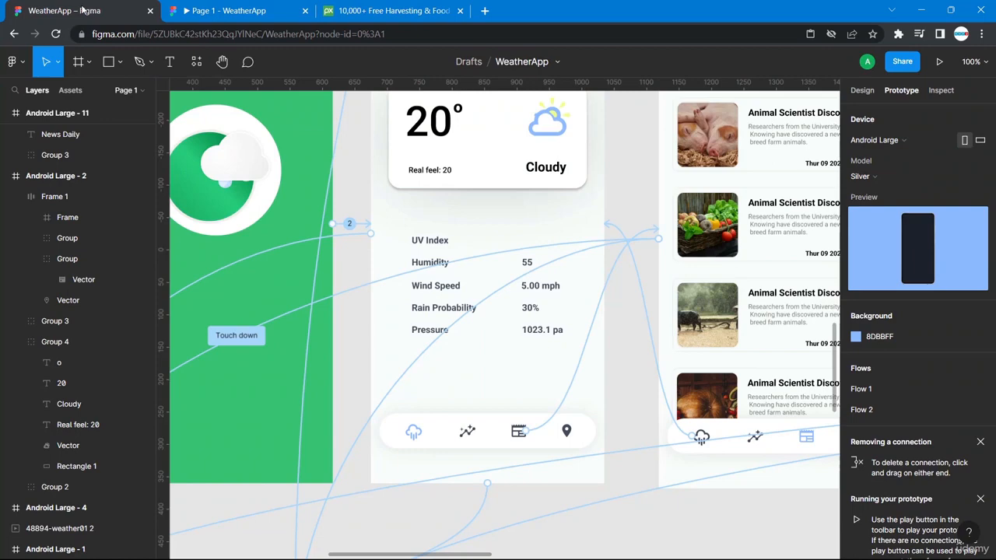
pyautogui.scroll(-10, 532, 341)
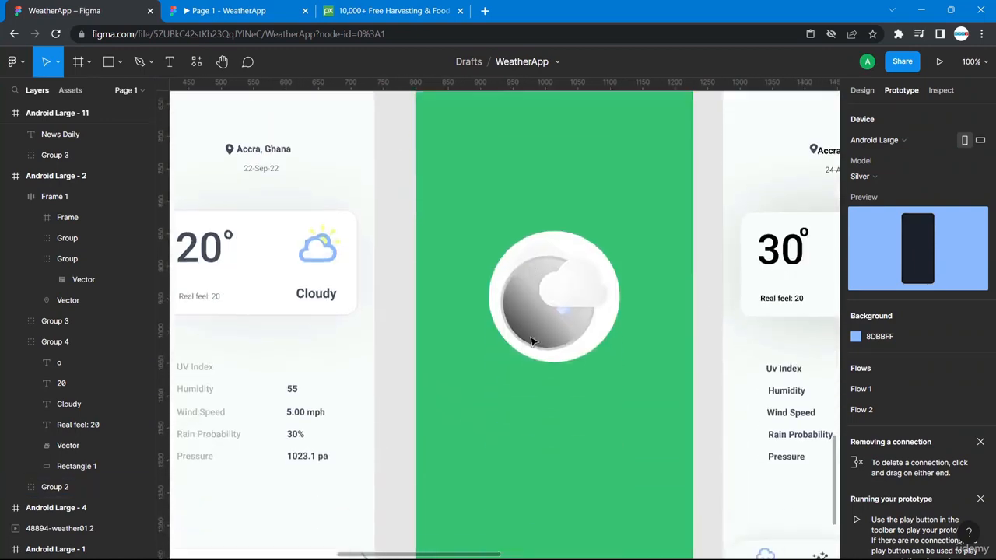
pyautogui.hscroll(-4, 532, 340)
pyautogui.scroll(5, 532, 341)
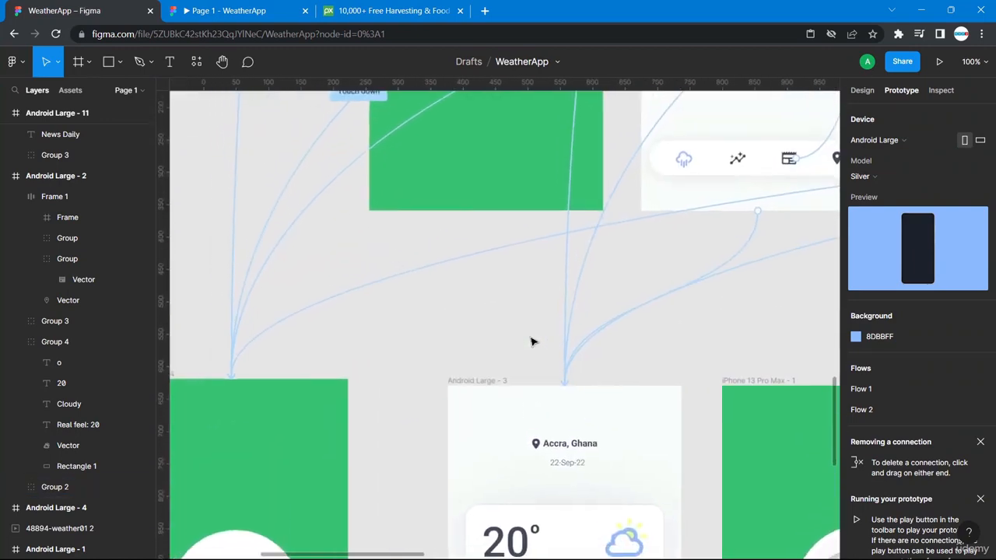
pyautogui.hscroll(2, 532, 341)
pyautogui.scroll(1, 532, 341)
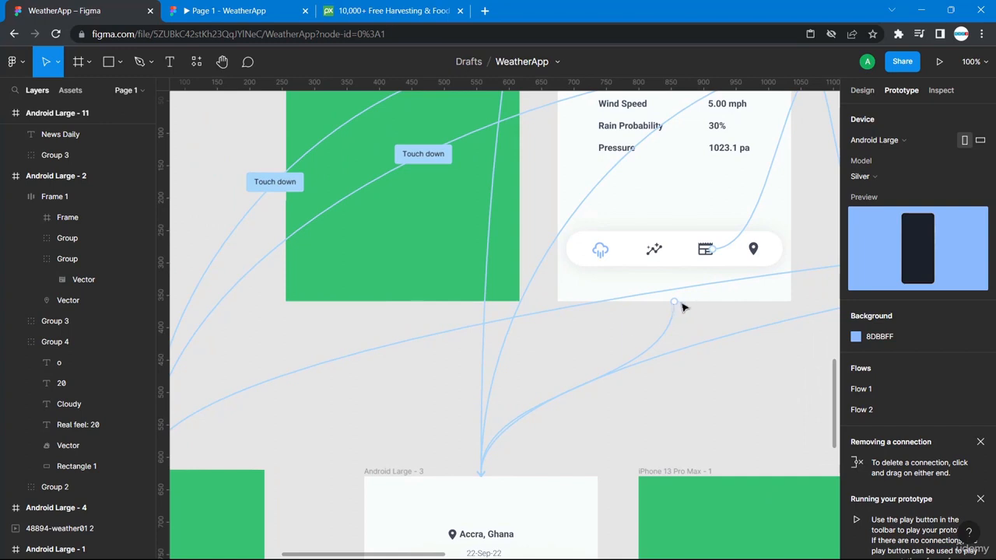
pyautogui.click(673, 299)
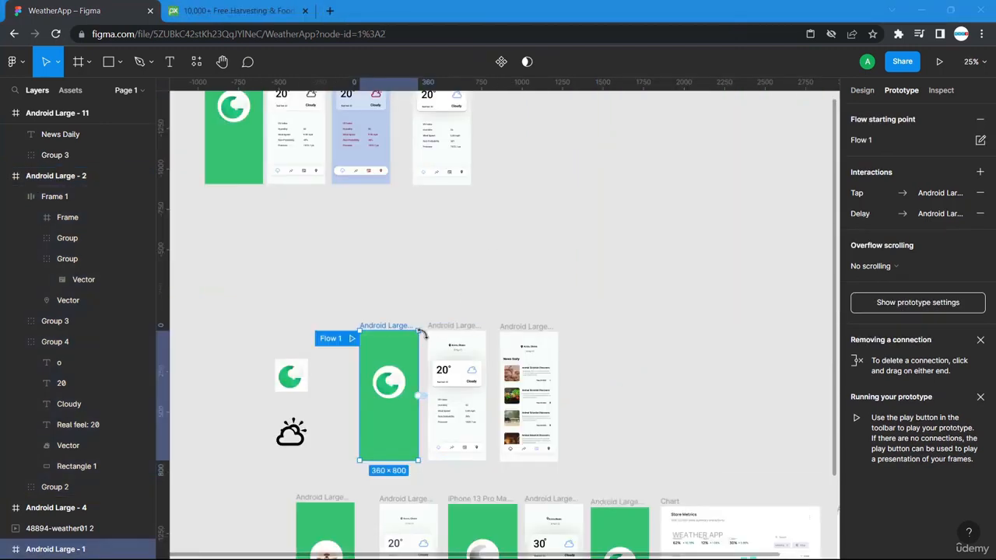
# - Present the prototype and tap the third nav icon, the cloud icon, then the third icon again
pyautogui.click(940, 64)
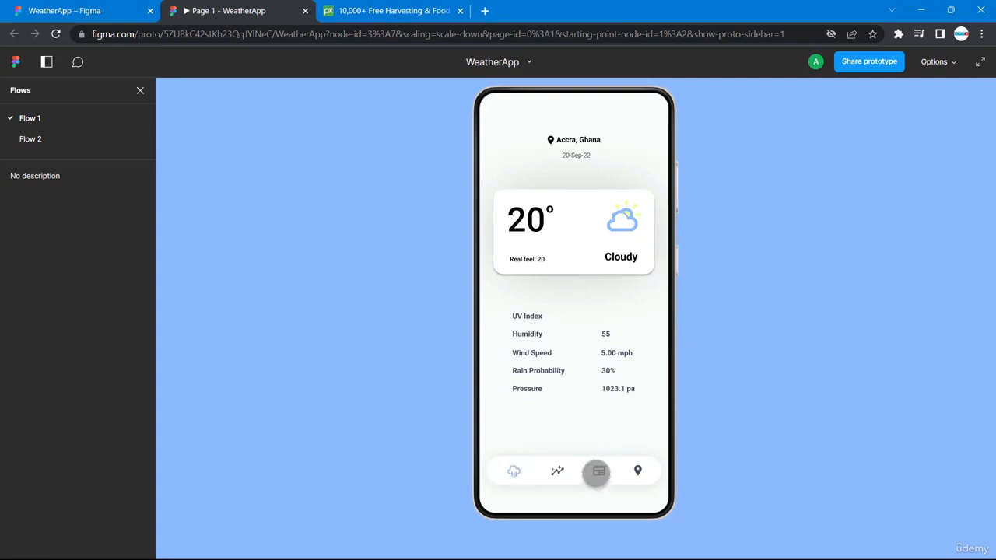
pyautogui.click(599, 470)
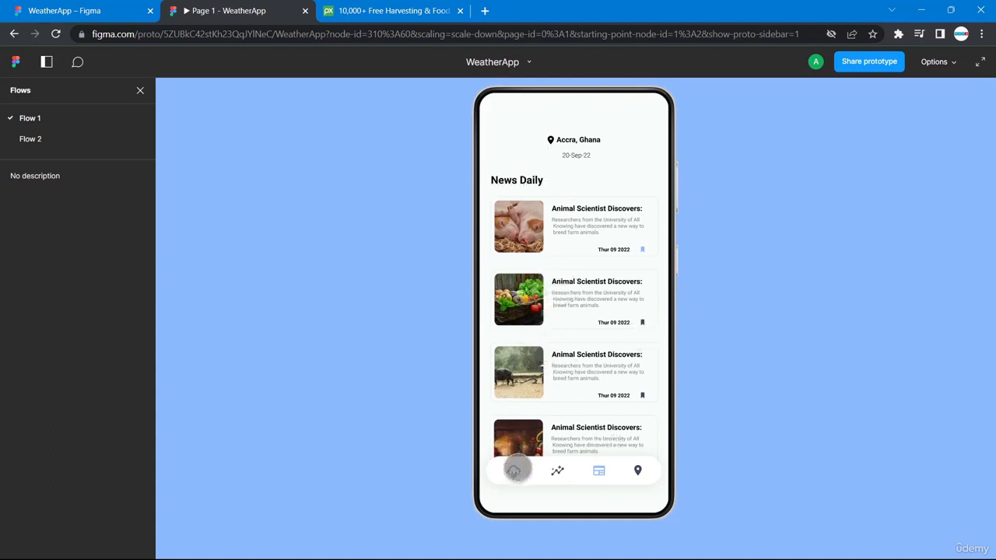
pyautogui.click(514, 469)
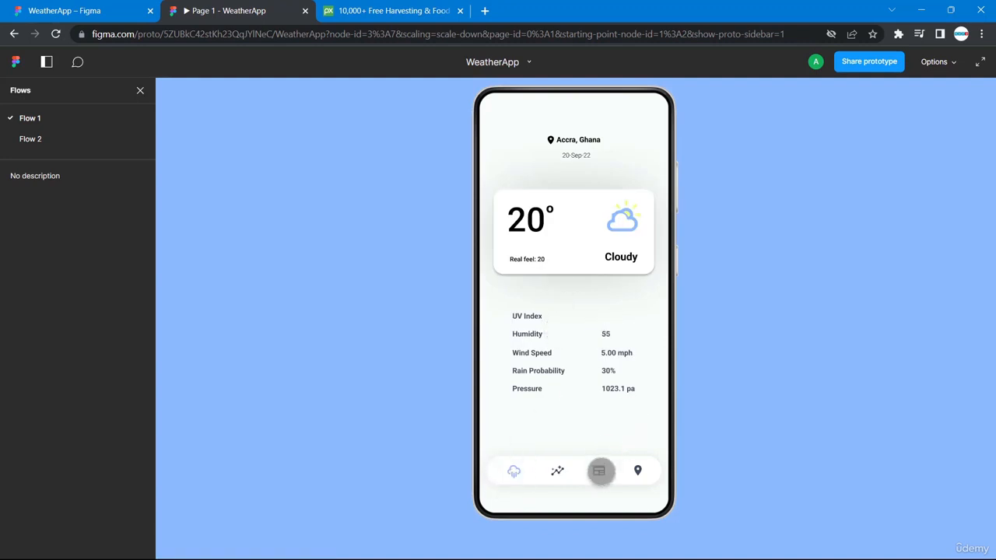
pyautogui.click(599, 470)
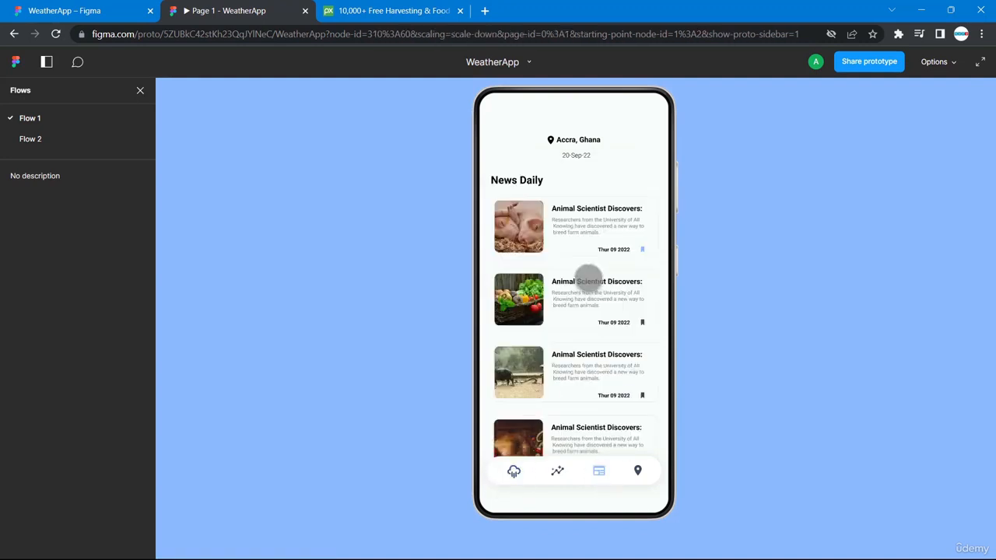